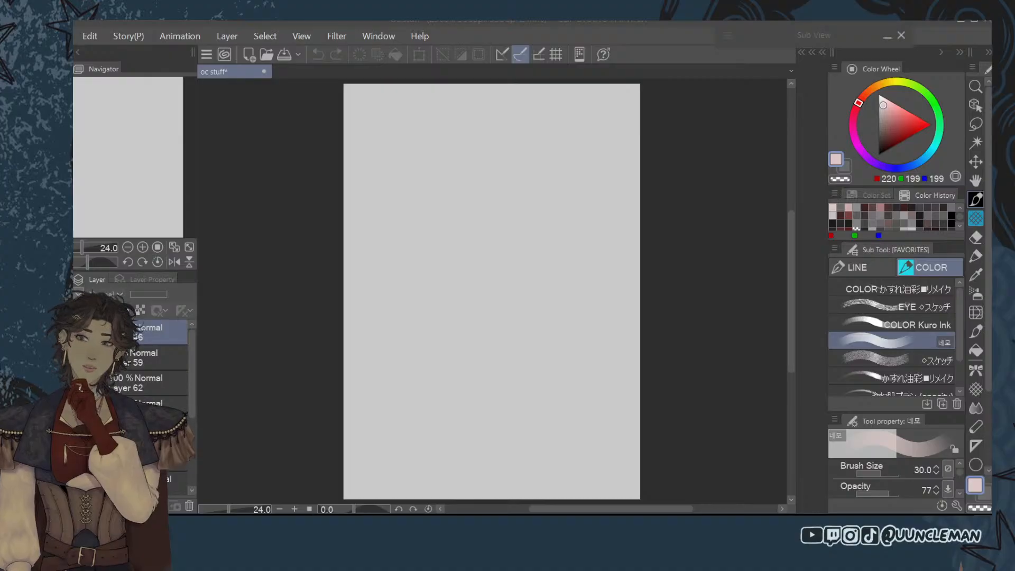
Create a layer folder for the boy portrait's sketch layers, hide its contents and save the document.
mouse_move(519, 21)
mouse_down()
mouse_move(526, 40)
mouse_move(539, 8)
mouse_move(511, 17)
mouse_move(512, 41)
mouse_move(513, 28)
mouse_up()
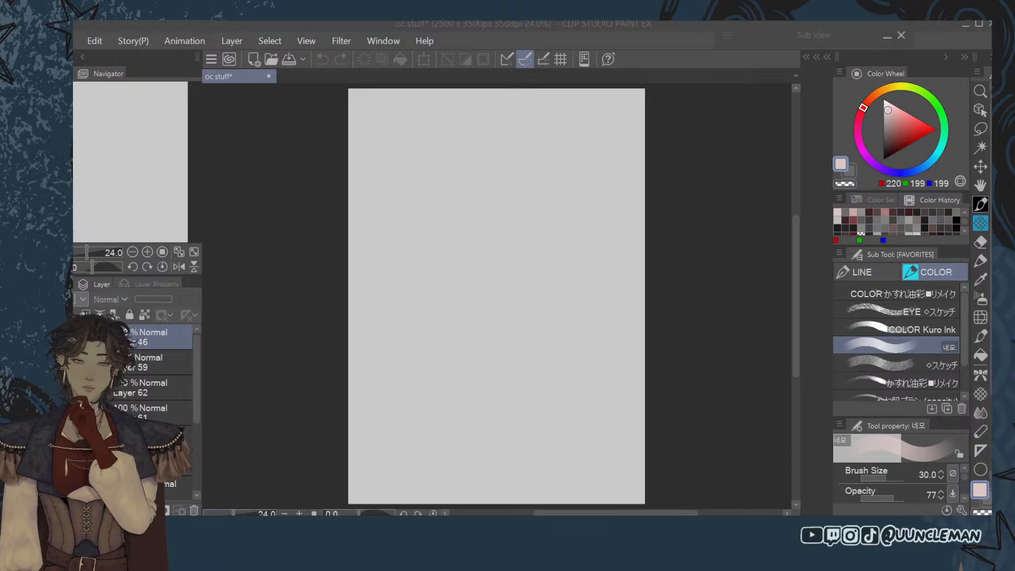
key(alt+Tab)
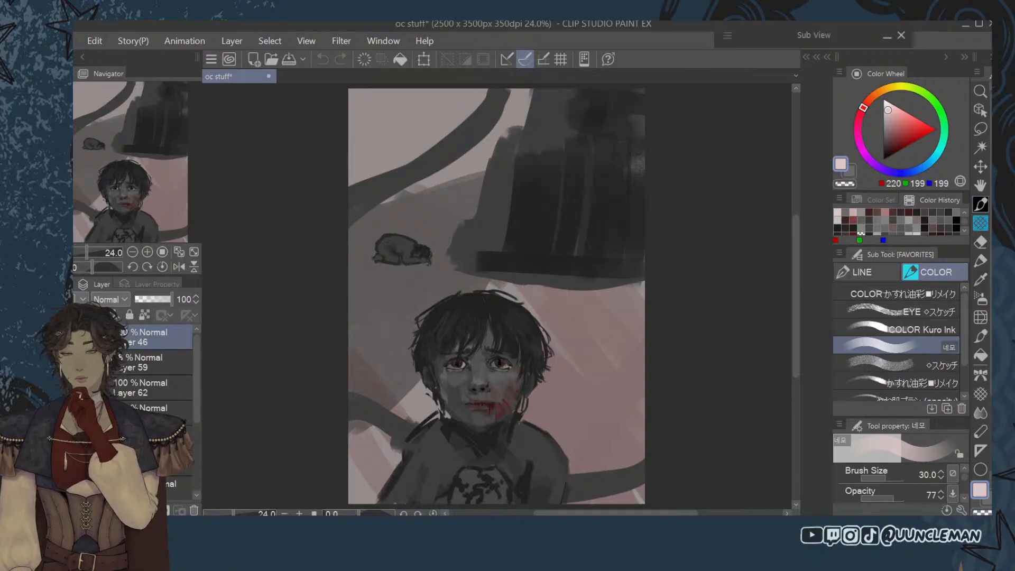
click(123, 510)
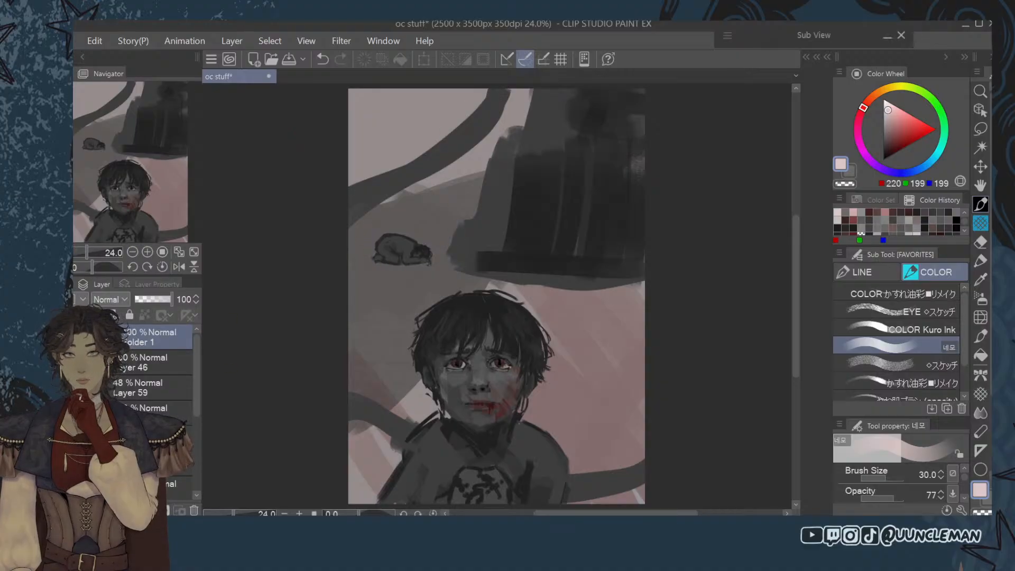
click(145, 369)
shift+click(157, 461)
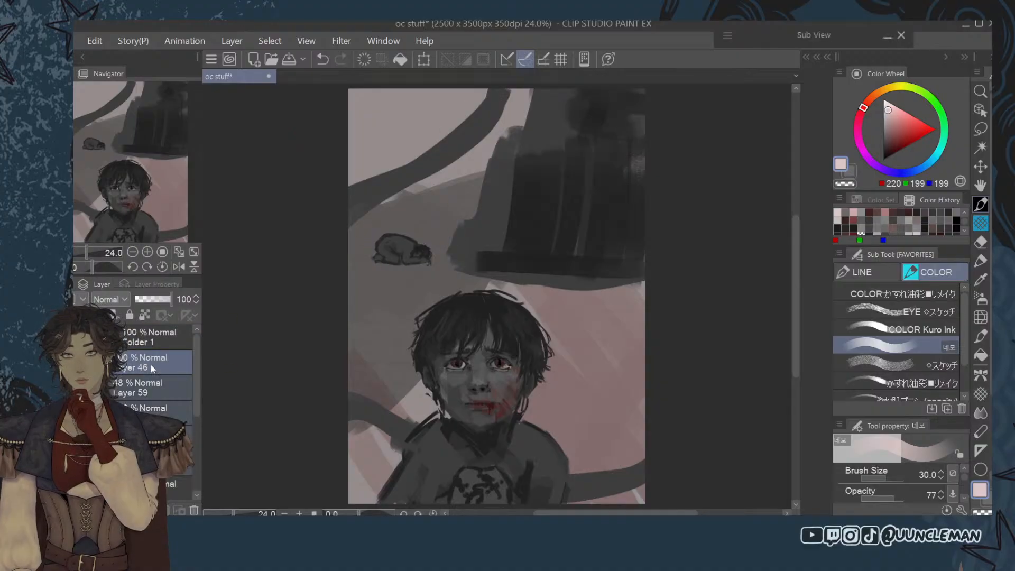
drag(152, 367, 154, 343)
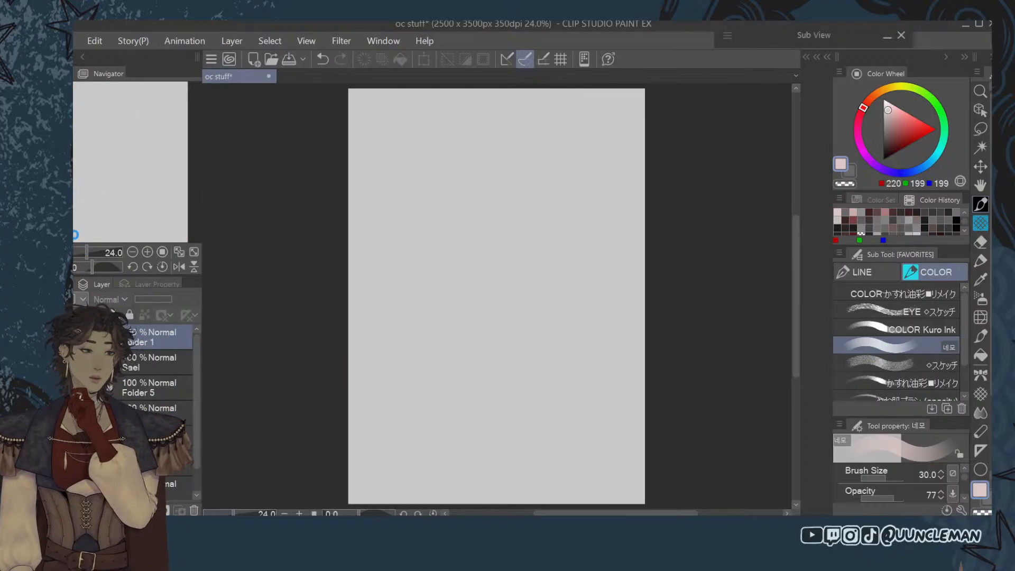
key(ctrl+s)
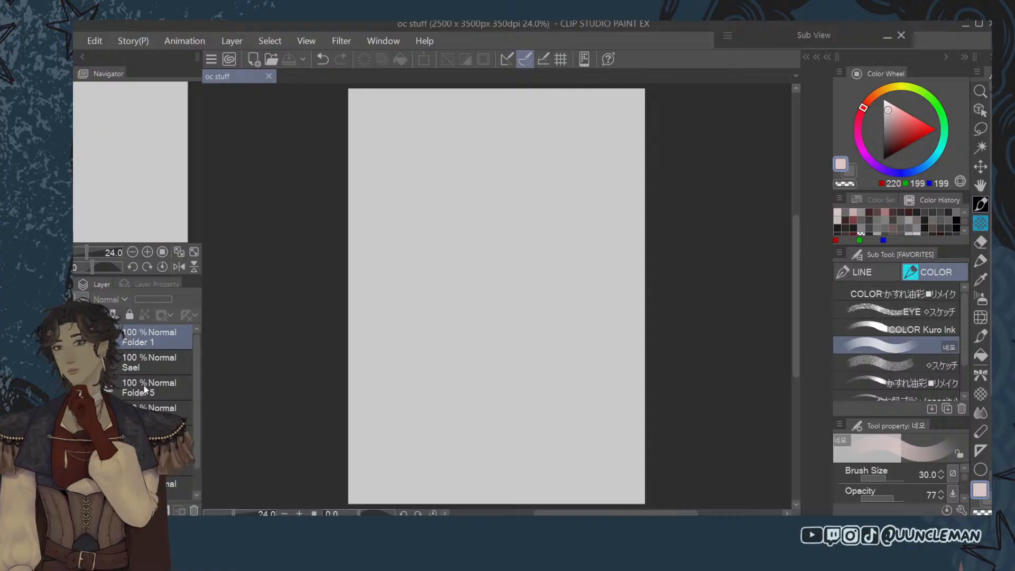
Show the dark-haired figure in the white coat and examine its face, clothing and red background up close.
click(80, 338)
click(80, 338)
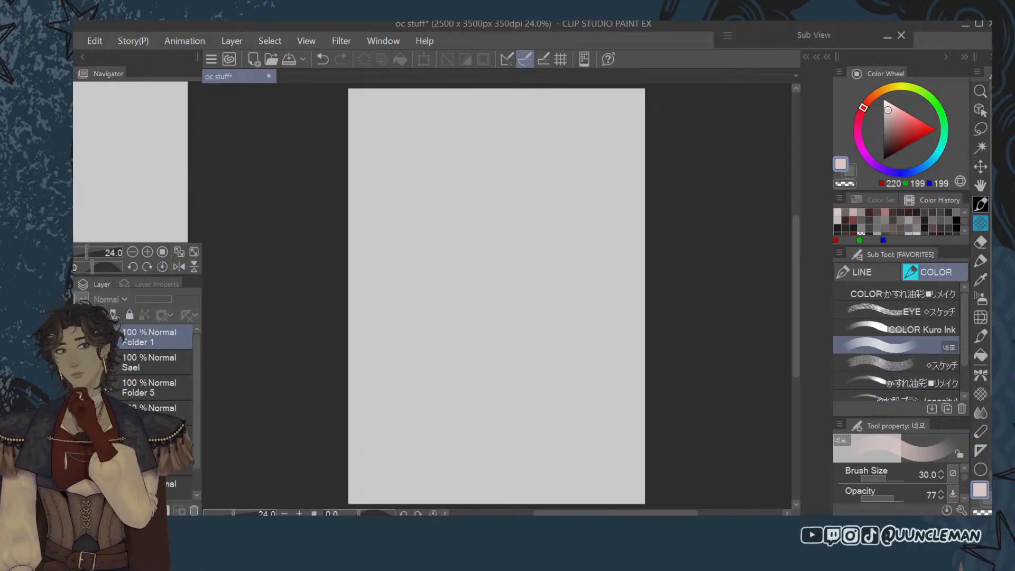
click(80, 337)
scroll(581, 226, up, 3)
scroll(581, 222, down, 2)
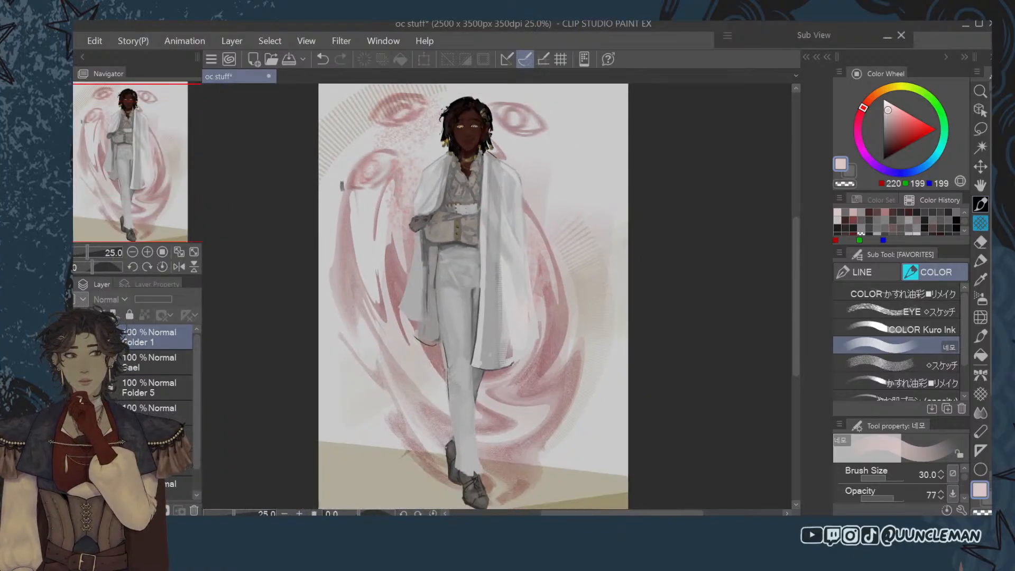
click(981, 184)
scroll(515, 202, up, 5)
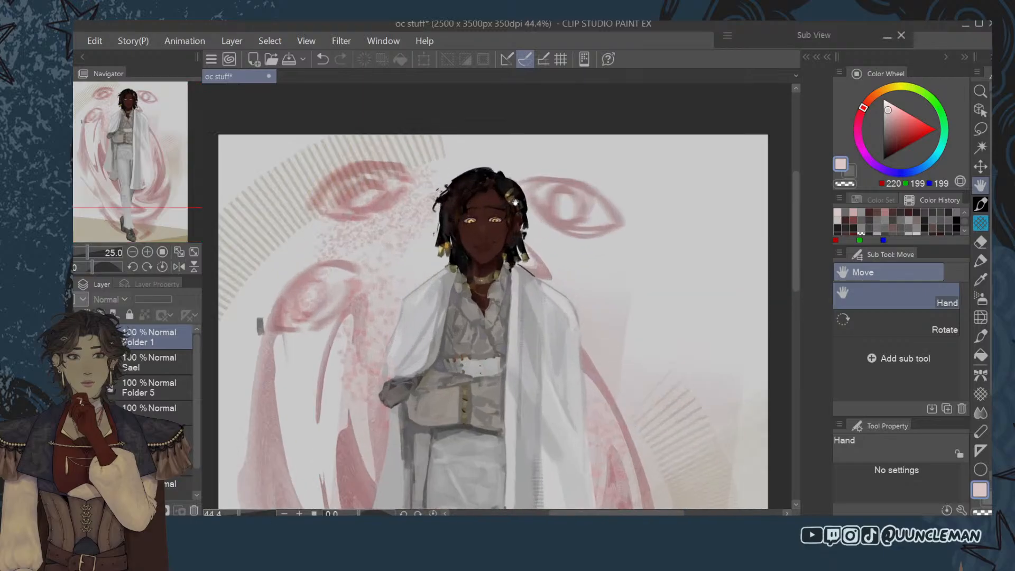
scroll(516, 202, down, 2)
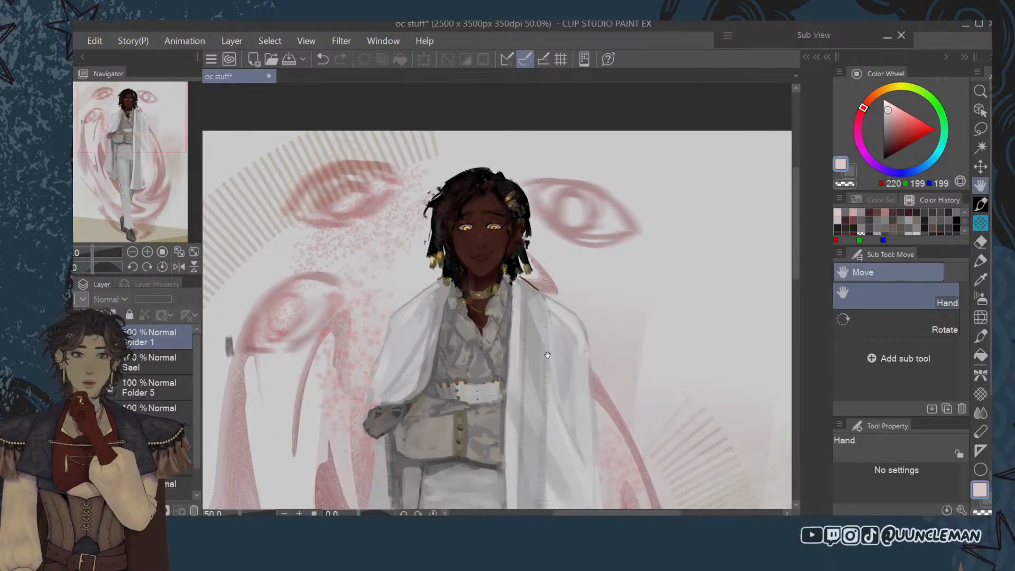
scroll(513, 234, down, 1)
drag(513, 233, 517, 197)
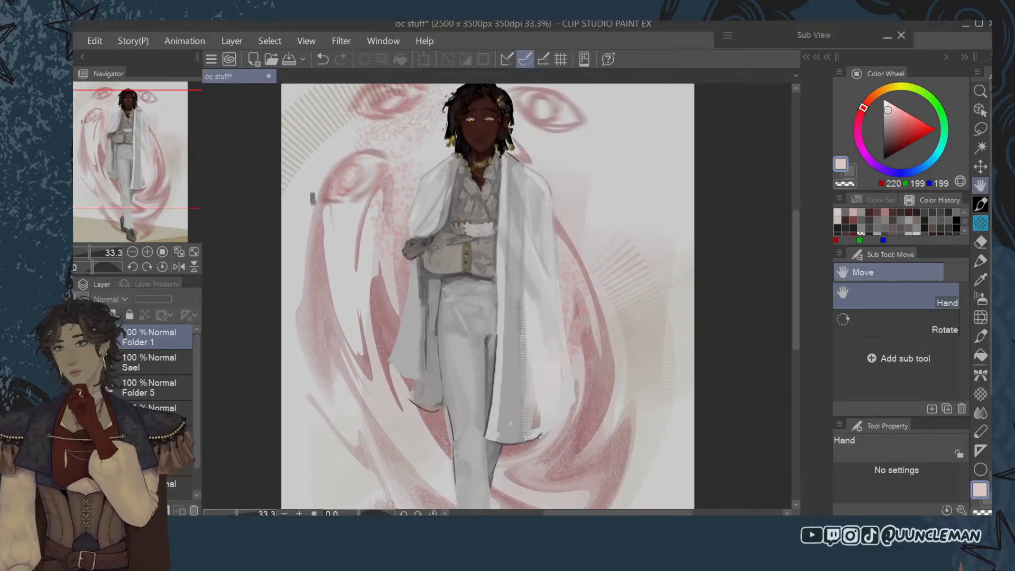
Hide the white-coated figure and view the hooded figure in the red robe instead.
click(69, 337)
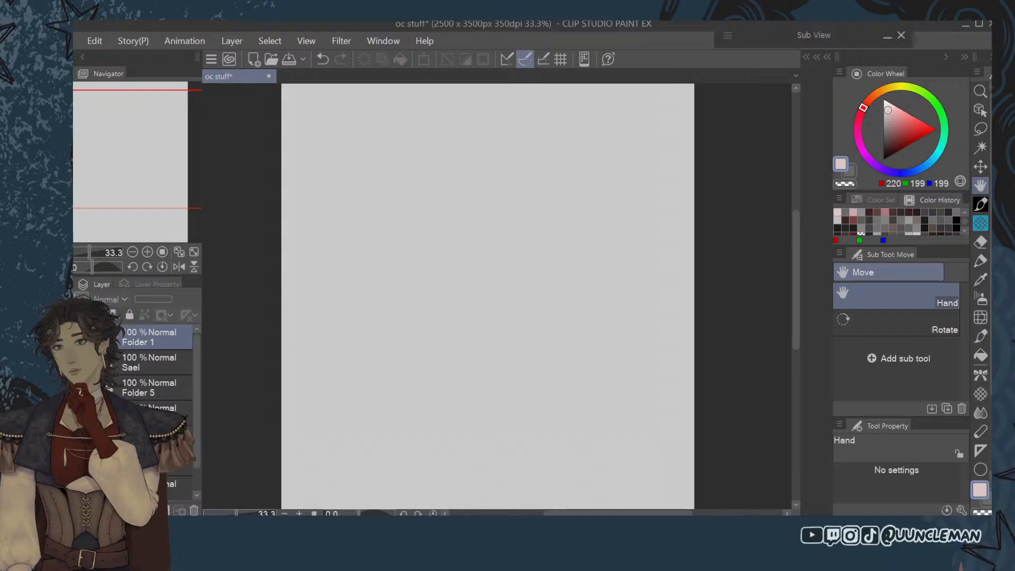
scroll(491, 312, down, 2)
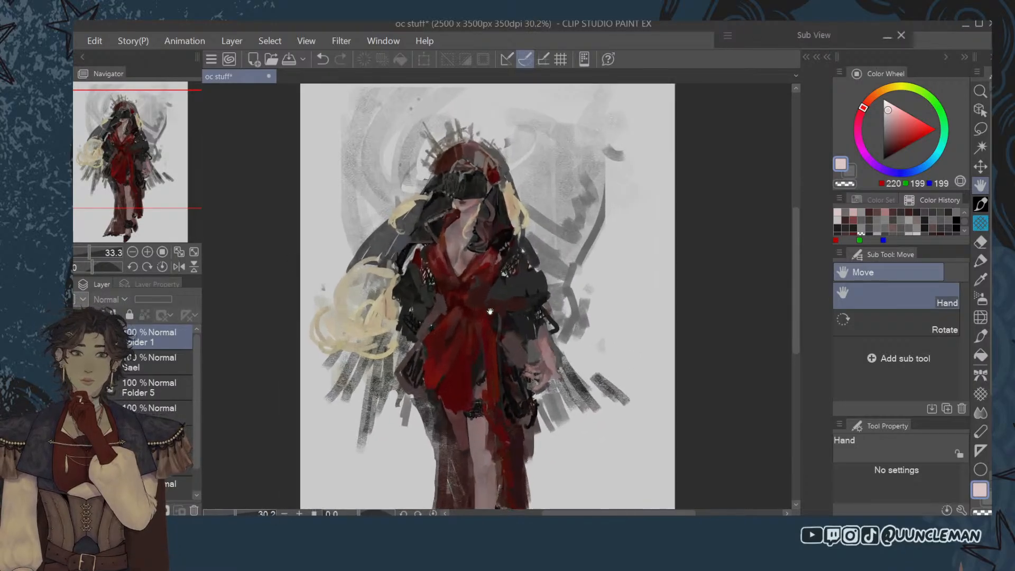
scroll(490, 312, up, 2)
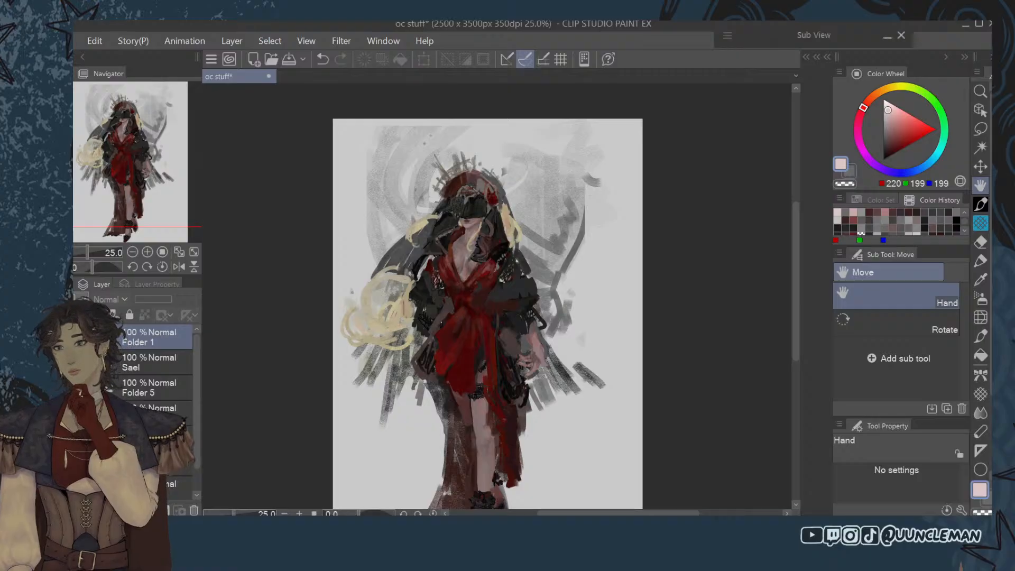
Hide the red-robed figure, show the dark figure with the yellow sun halo and examine its upper body.
click(71, 336)
click(71, 362)
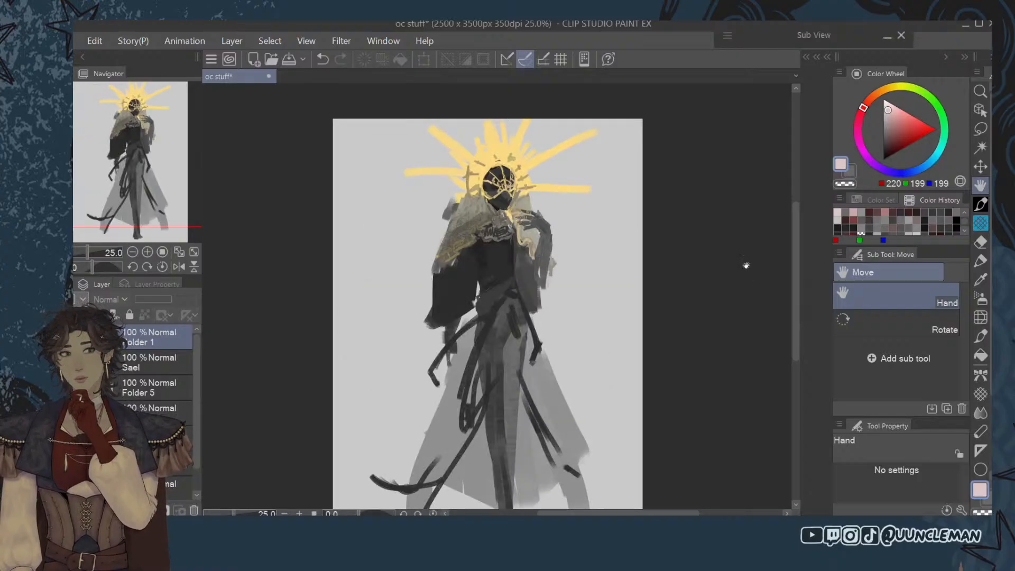
scroll(547, 186, up, 5)
scroll(548, 186, down, 4)
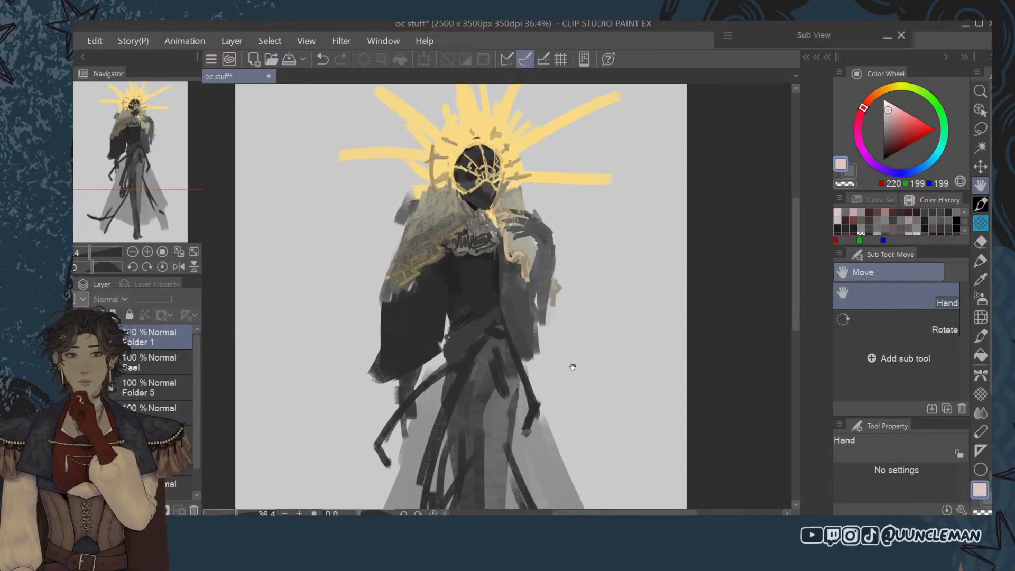
drag(624, 358, 635, 389)
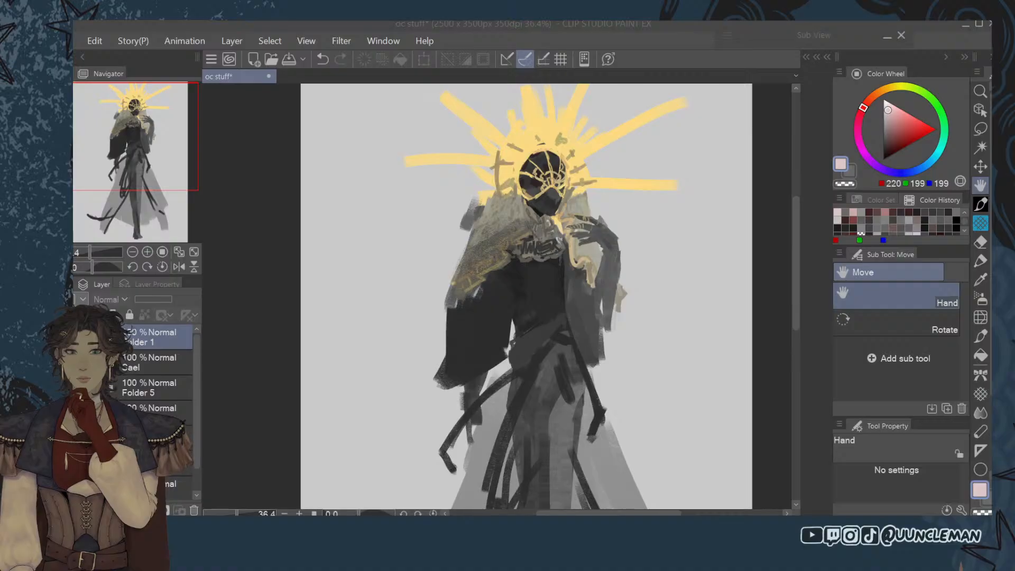
key(alt+Tab)
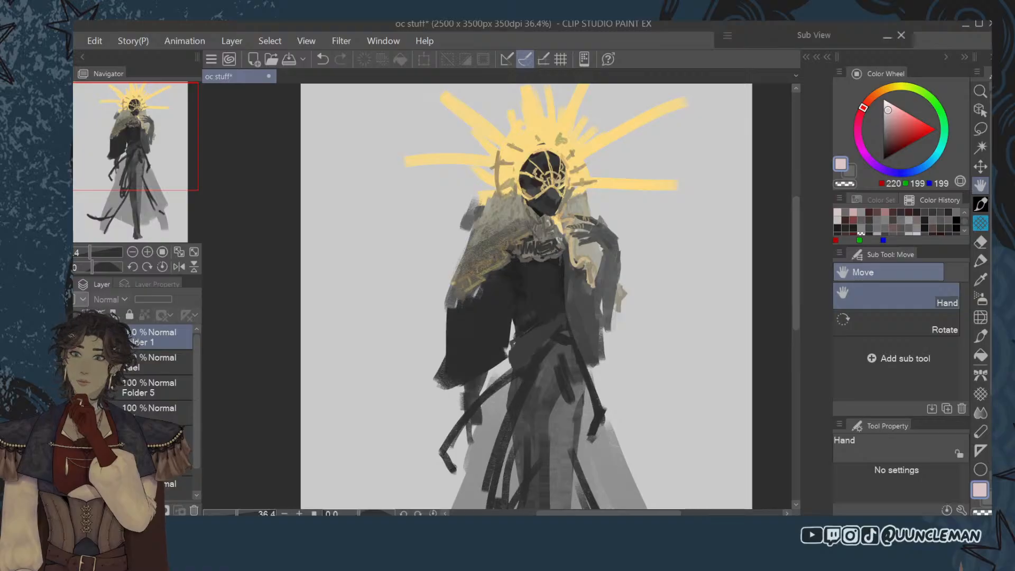
Hide the sun-halo figure, add a blank layer above Folder 1 and set the drawing color to dark grey (RGB 55, 55, 55).
click(69, 337)
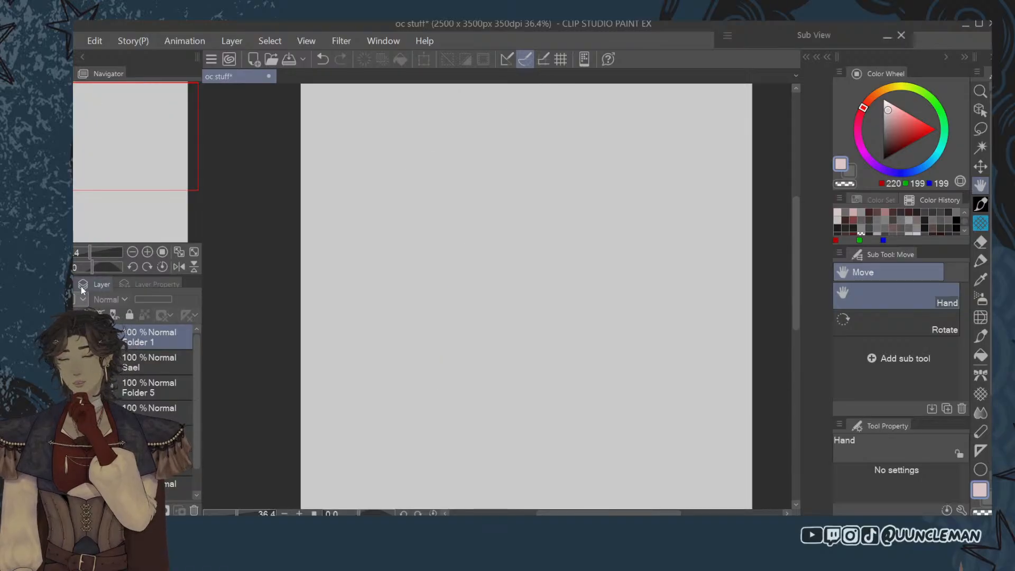
key(ctrl+shift+n)
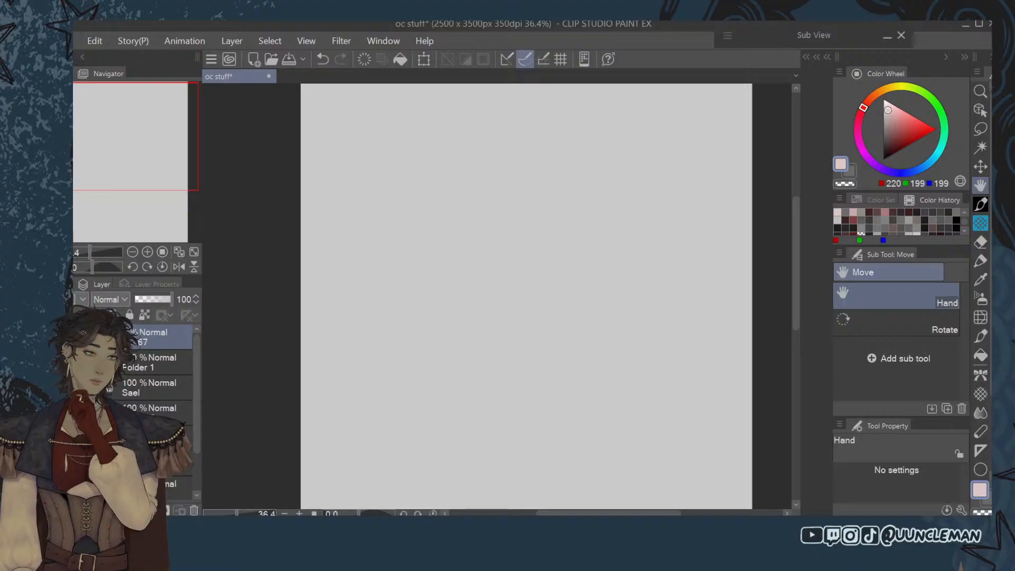
key(ctrl+minus)
drag(612, 241, 610, 303)
key(ctrl+plus)
drag(603, 238, 682, 272)
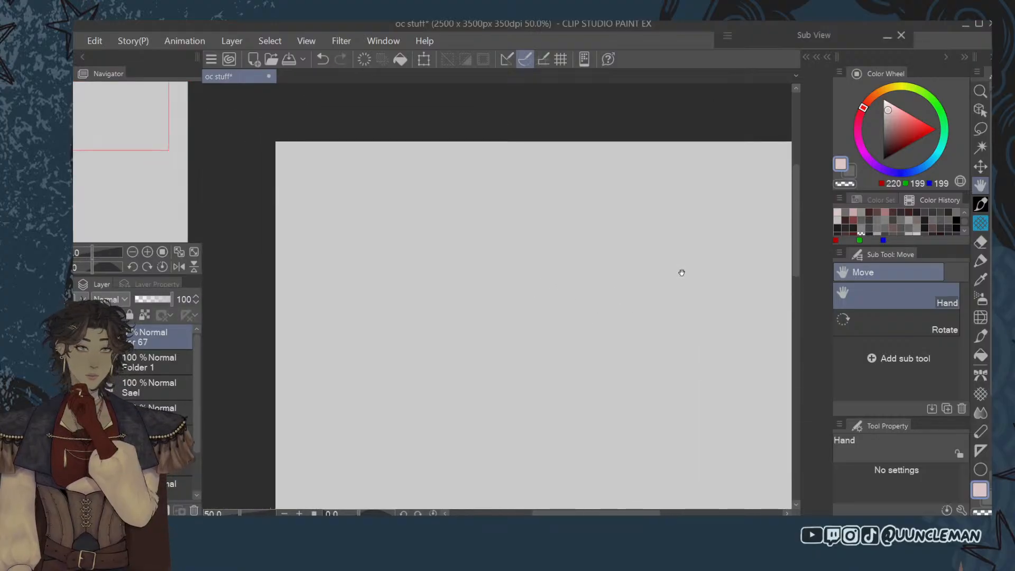
drag(891, 118, 884, 147)
Try single test strokes with the 네모 and ◇スケッチ color brushes on the blank canvas, undoing each one.
click(981, 205)
drag(464, 318, 446, 307)
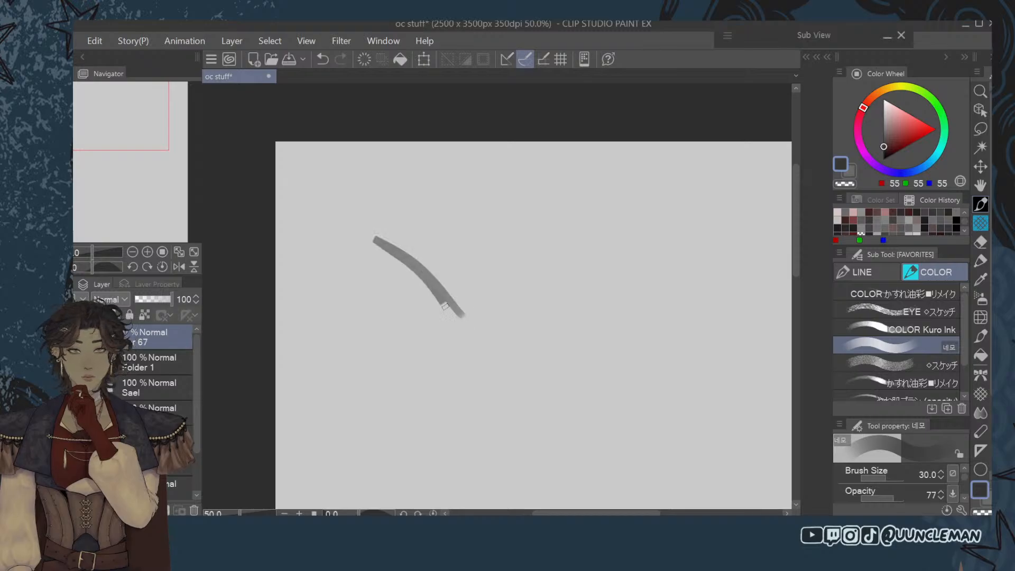
key(ctrl+z)
click(896, 362)
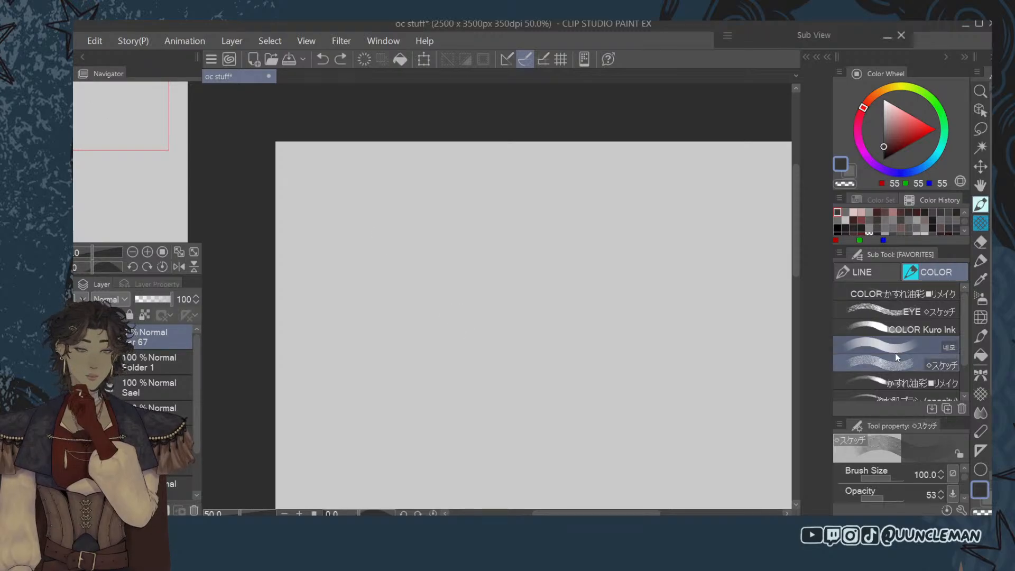
mouse_move(499, 262)
mouse_down()
mouse_move(457, 264)
mouse_move(476, 291)
mouse_up()
key(ctrl+z)
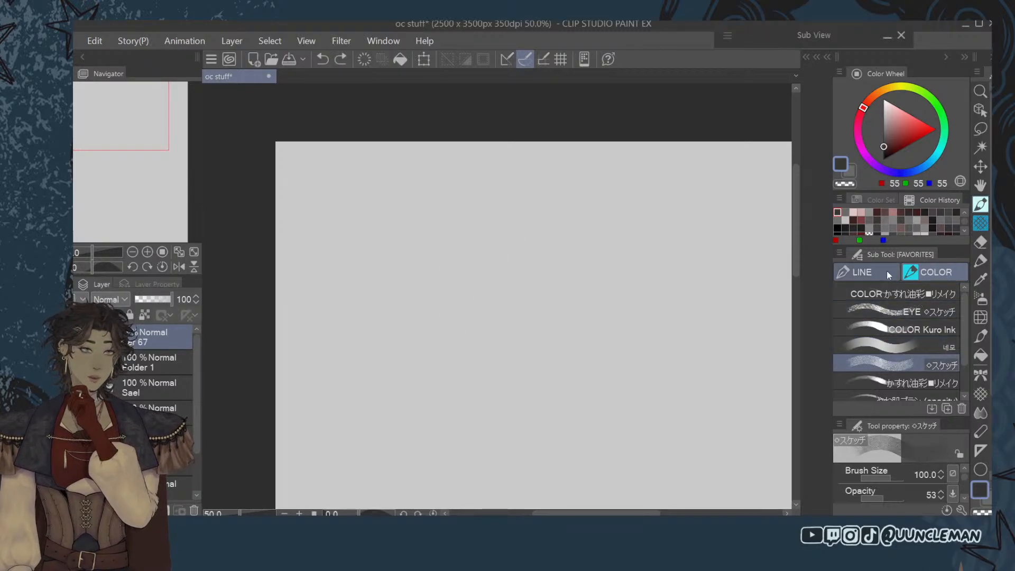
Compare the line brushes RandomBrush and Map pen LINE with test strokes, undo both strokes and keep Map pen LINE selected.
click(886, 272)
drag(479, 275, 370, 239)
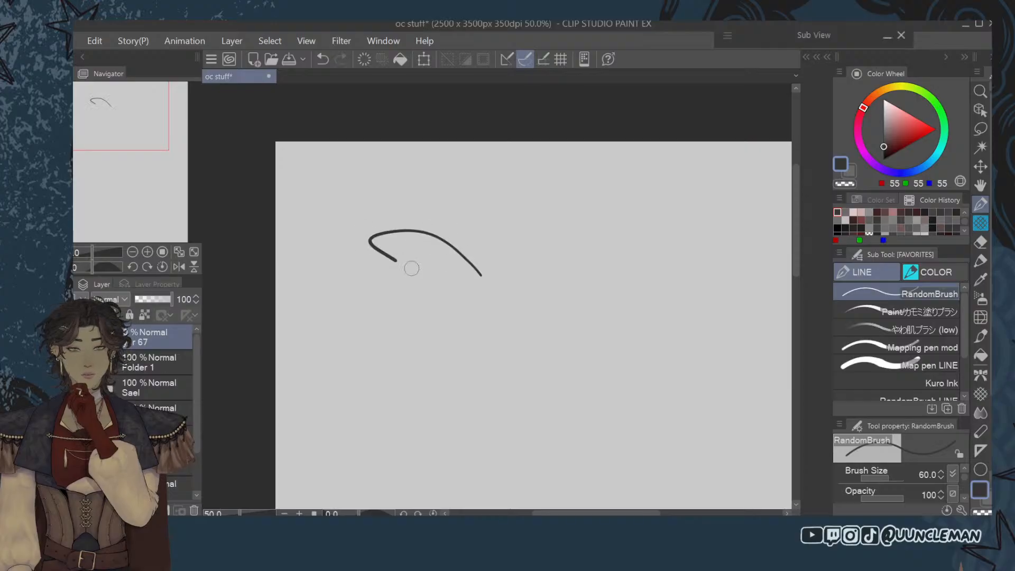
key(ctrl+z)
click(912, 364)
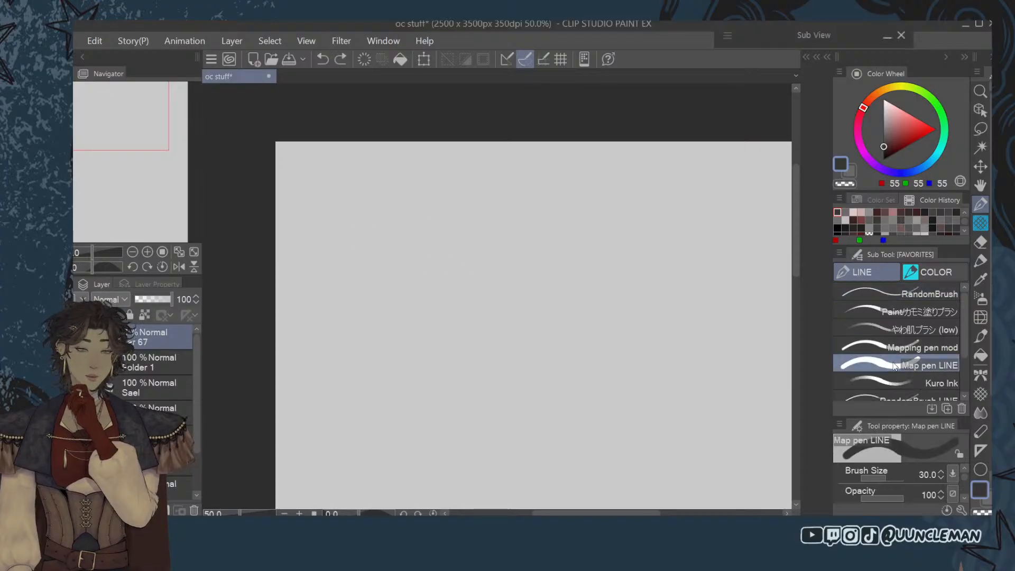
mouse_move(550, 213)
mouse_down()
mouse_move(454, 220)
mouse_move(667, 296)
mouse_move(473, 377)
mouse_up()
key(ctrl+z)
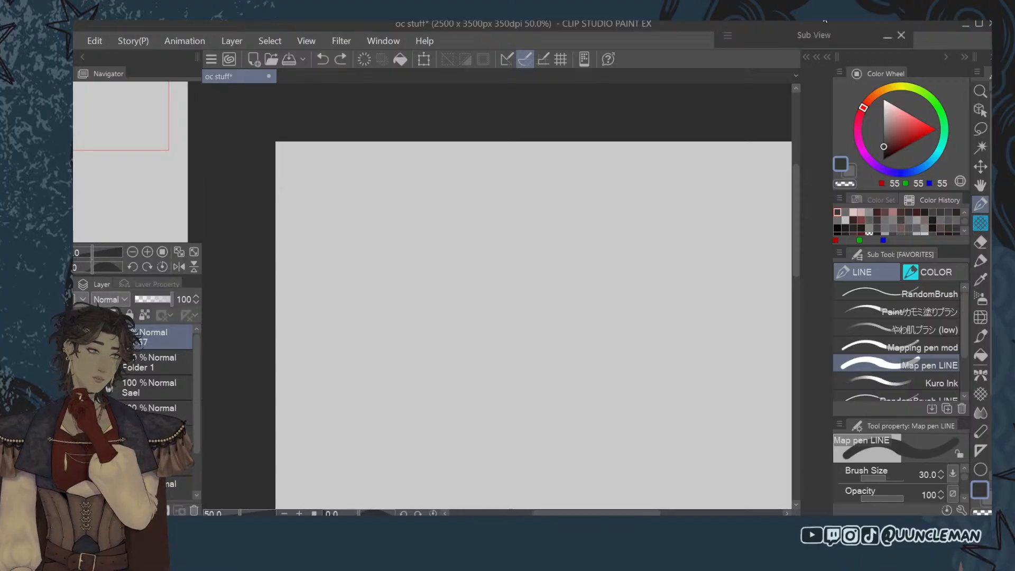
Open the "yaoi stuff" document alongside the current one.
scroll(426, 261, down, 2)
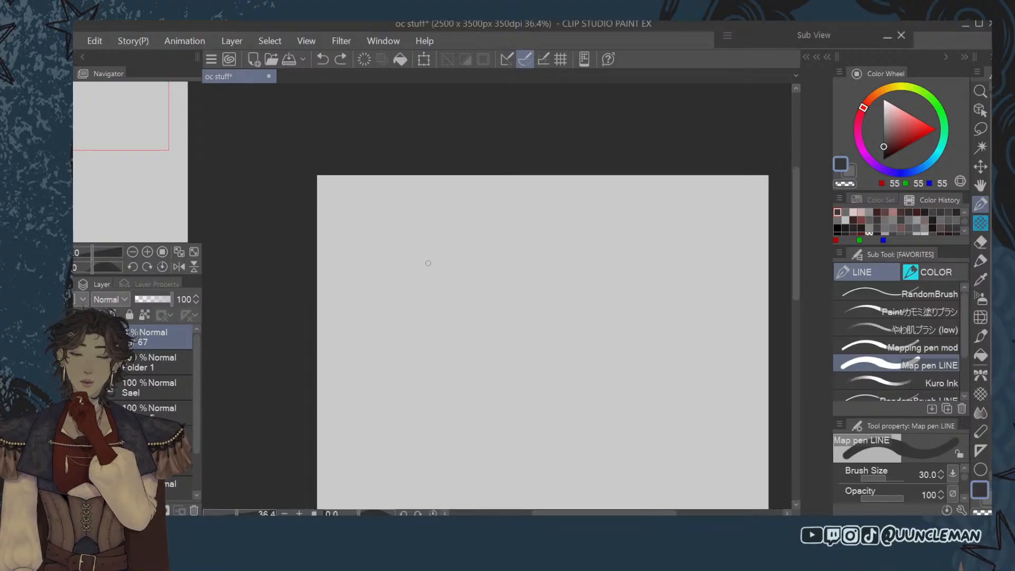
scroll(425, 261, up, 1)
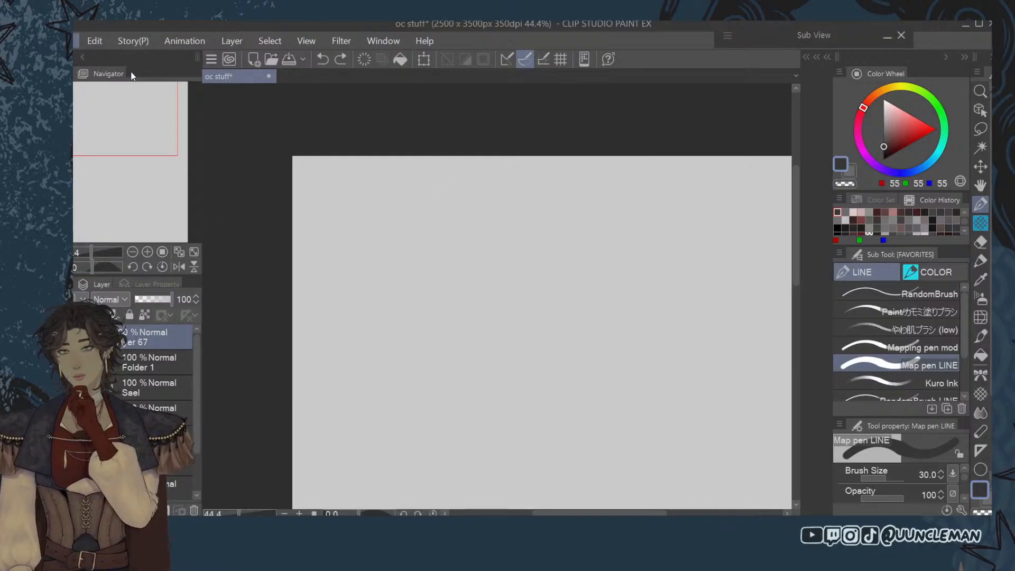
key(alt+Tab)
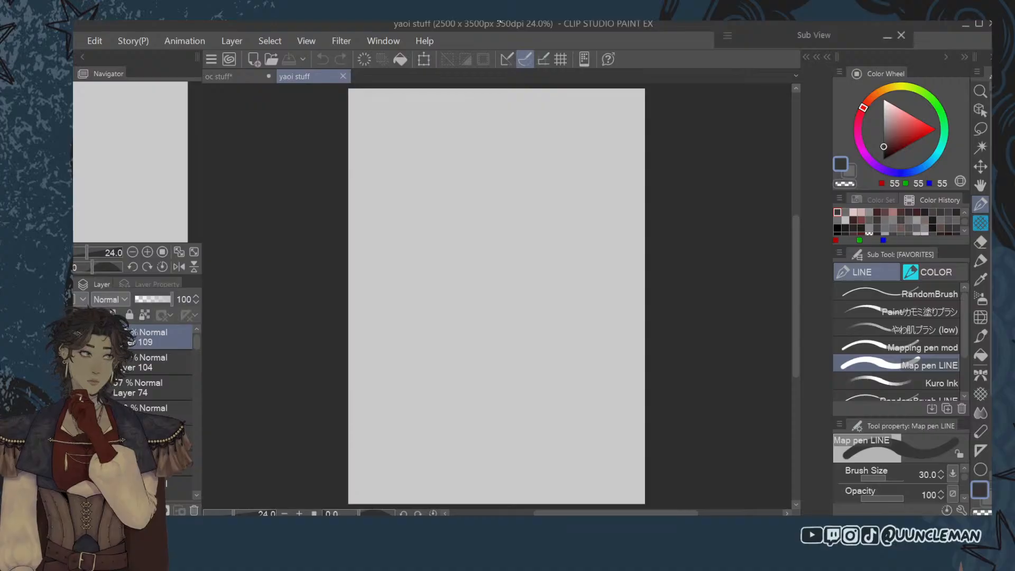
Try a loose doubled circle in the upper half of the page with the Map pen LINE brush and undo it.
key(ctrl+minus)
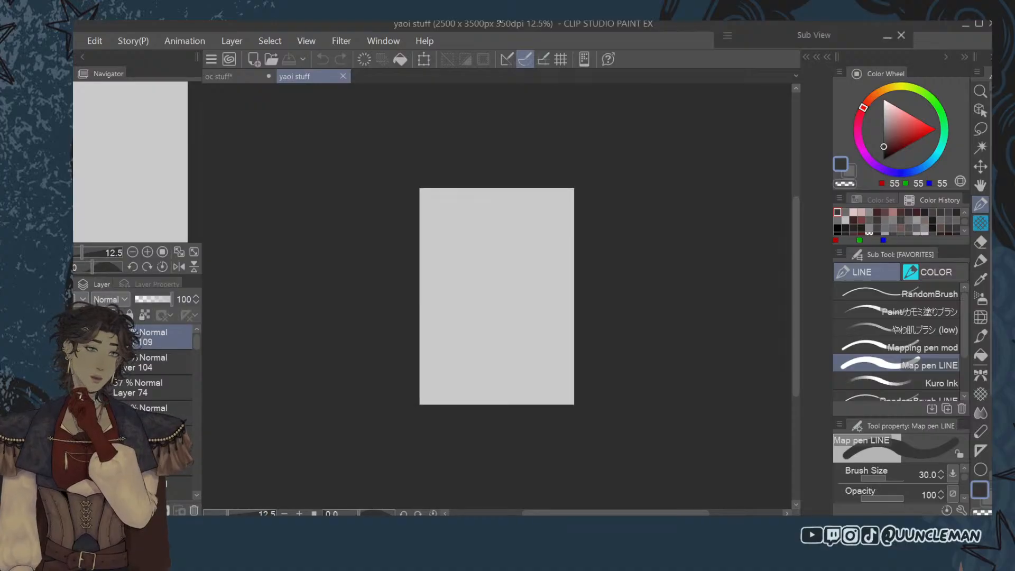
scroll(572, 290, up, 4)
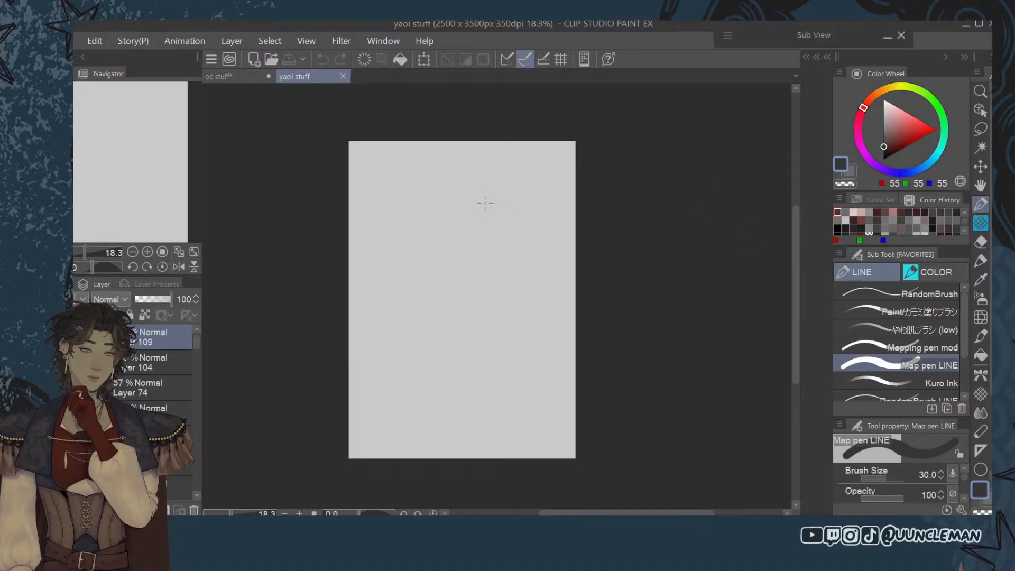
mouse_move(482, 189)
mouse_down()
mouse_move(487, 285)
mouse_move(500, 265)
mouse_up()
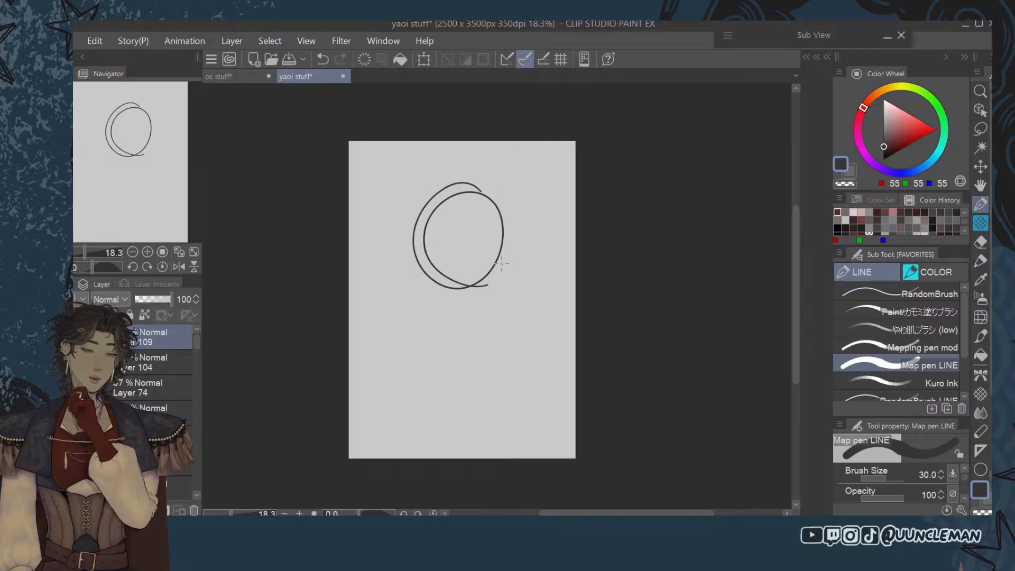
key(ctrl+z)
key(ctrl+z)
Find Folder 1 in the layer stack, show its reference images briefly and hide them again.
scroll(192, 358, down, 8)
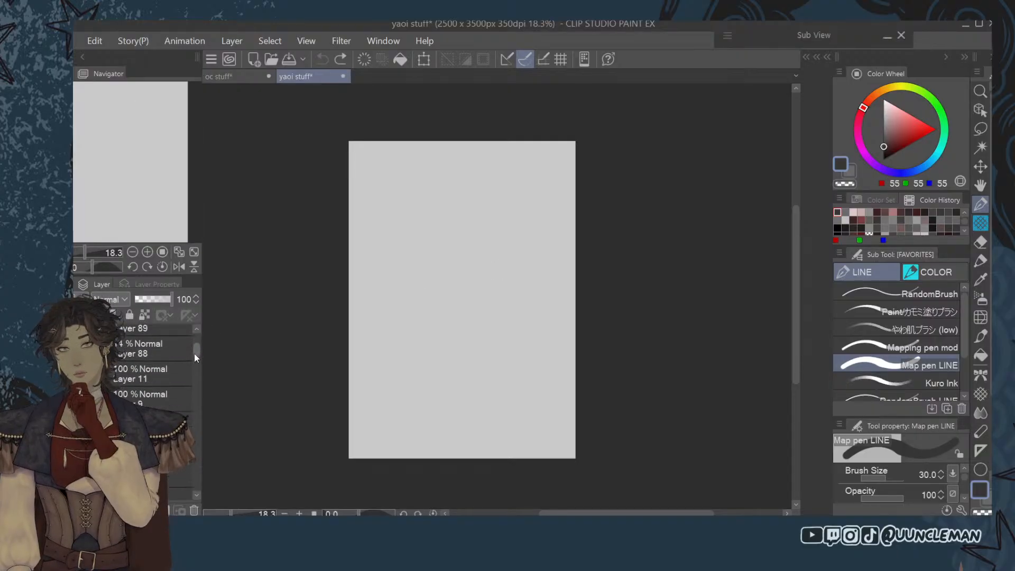
scroll(191, 383, up, 1)
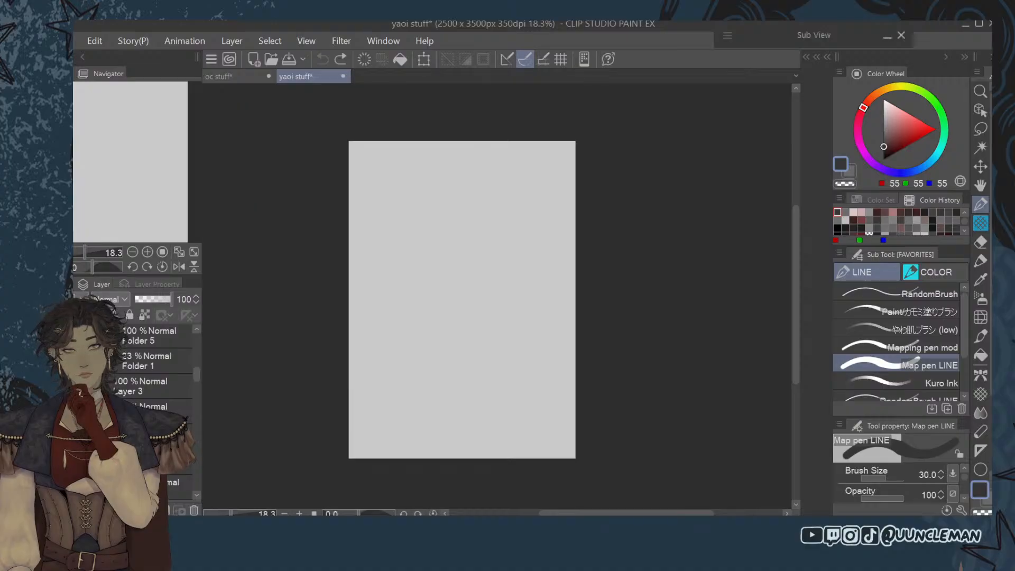
click(116, 370)
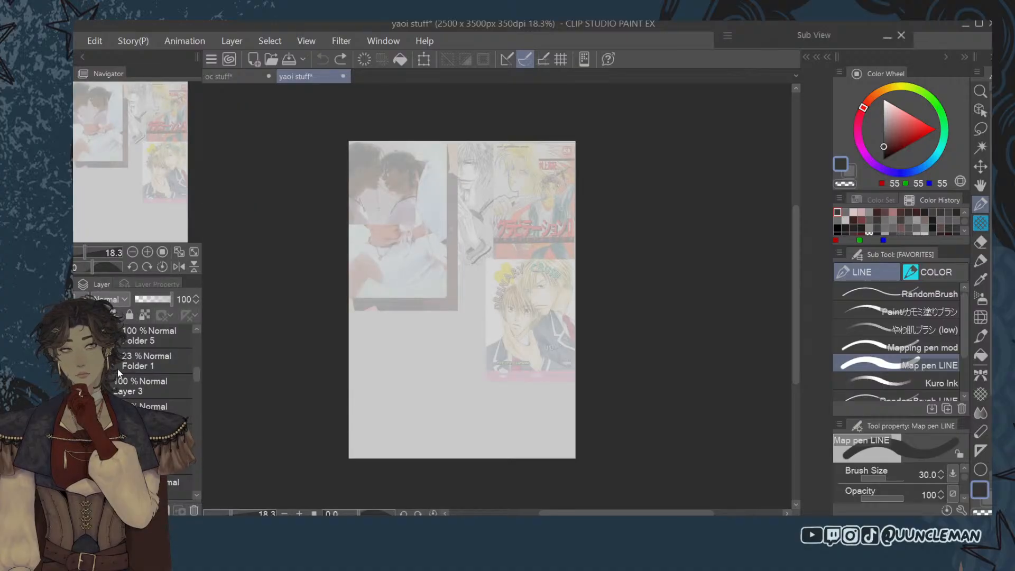
click(116, 370)
Select Folder 5 and check its contents by switching its visibility on and off.
click(191, 376)
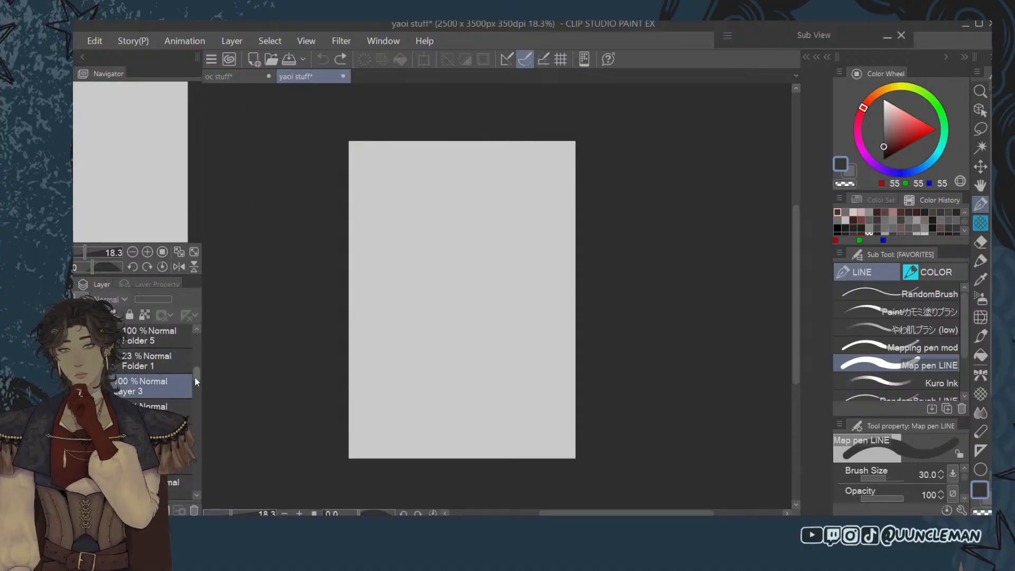
scroll(190, 373, up, 2)
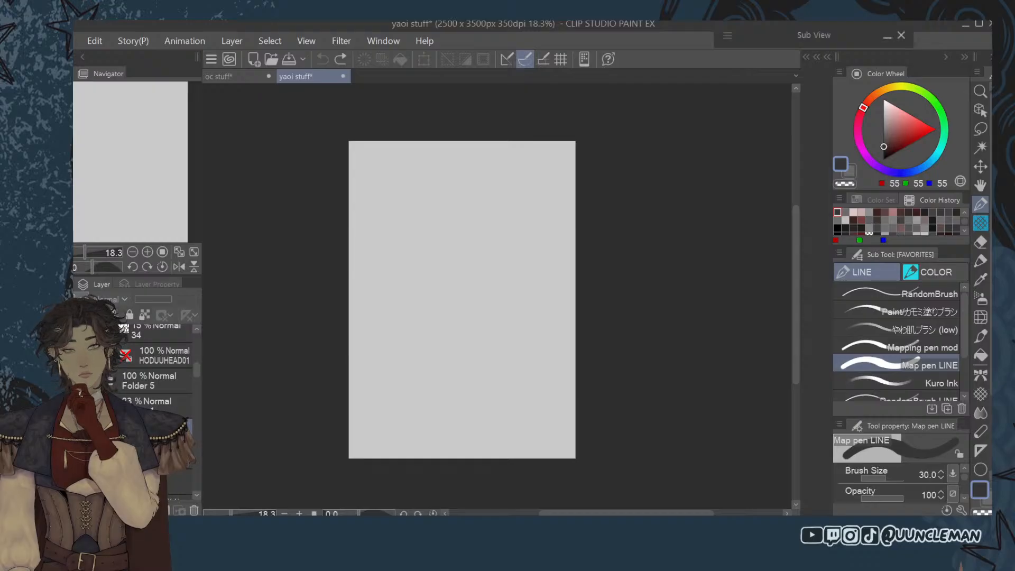
click(169, 384)
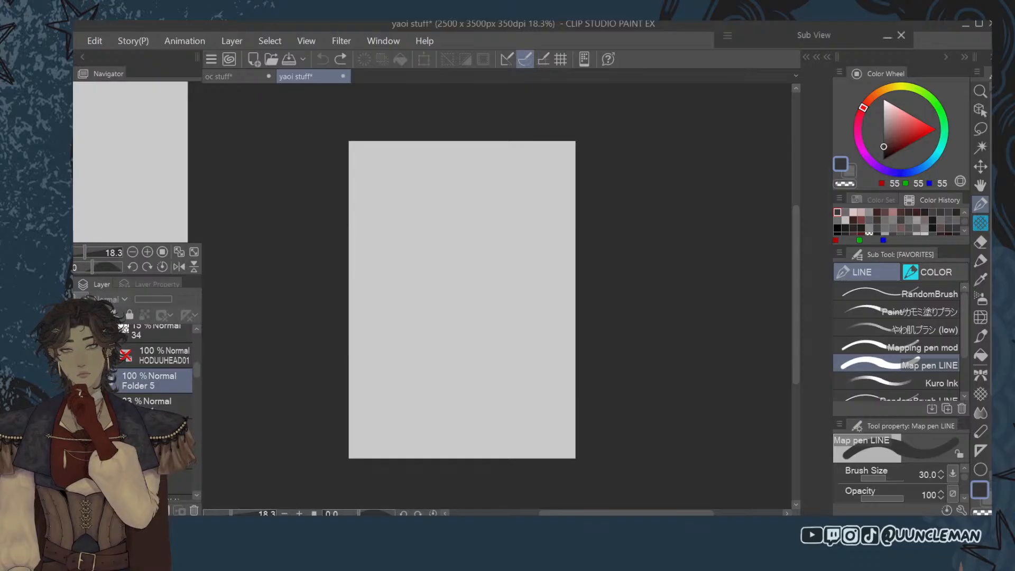
click(80, 381)
click(81, 380)
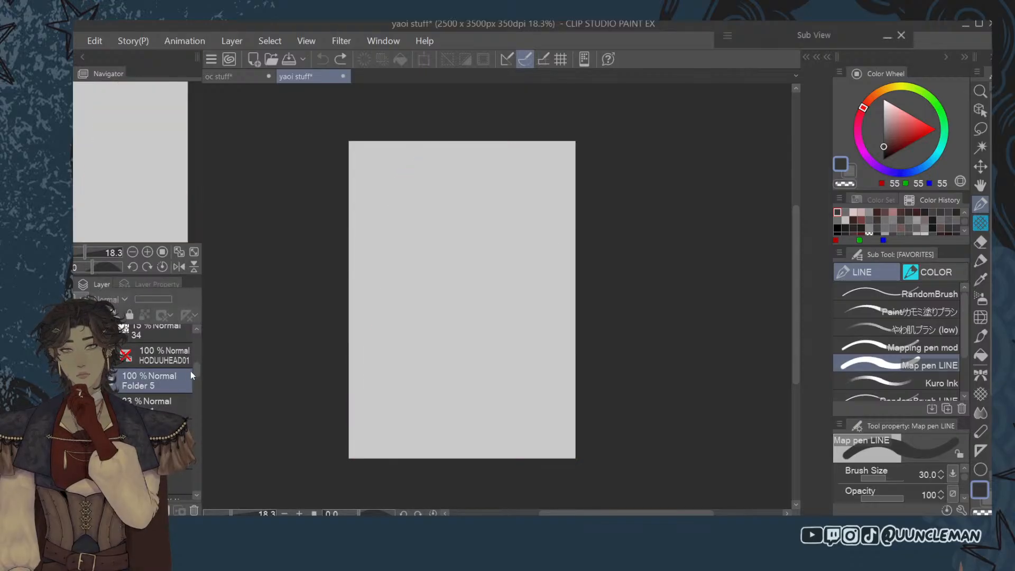
mouse_move(196, 370)
mouse_down()
mouse_move(194, 338)
mouse_move(192, 407)
mouse_move(192, 375)
mouse_up()
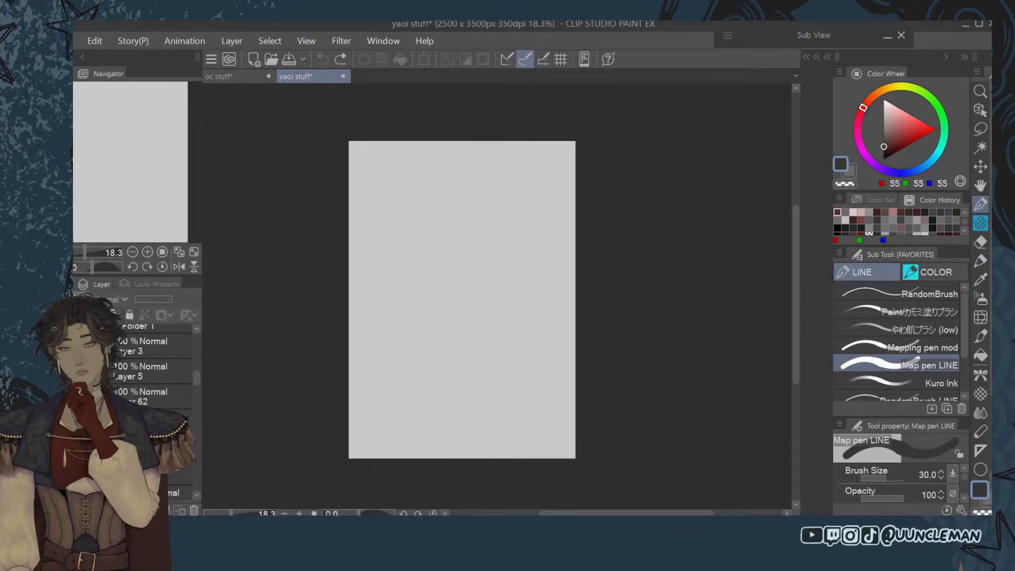
Show the dark-haired character in the black jacket and examine his face, earrings, turtleneck and necklaces up close.
click(81, 393)
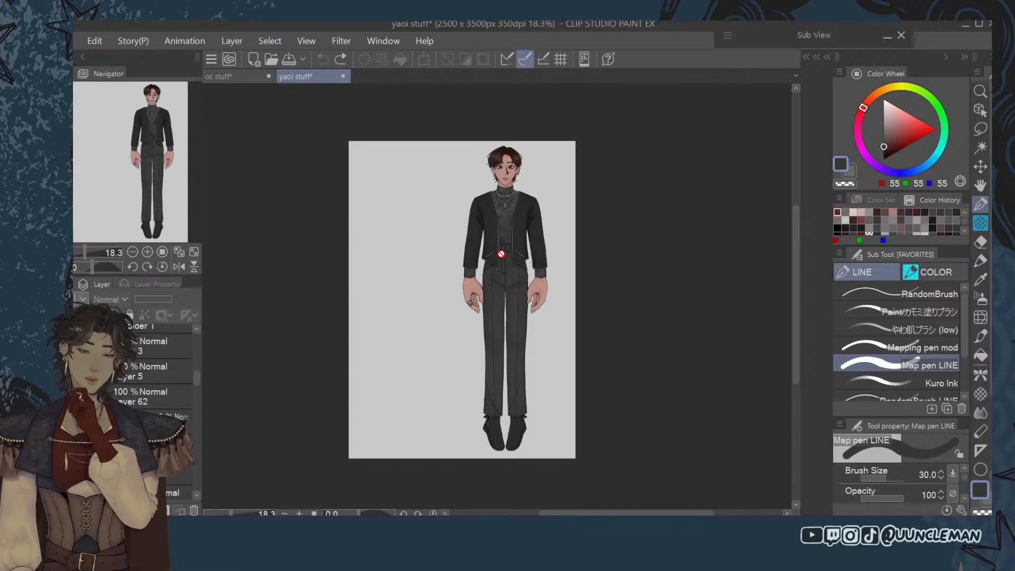
scroll(510, 180, up, 2)
click(981, 185)
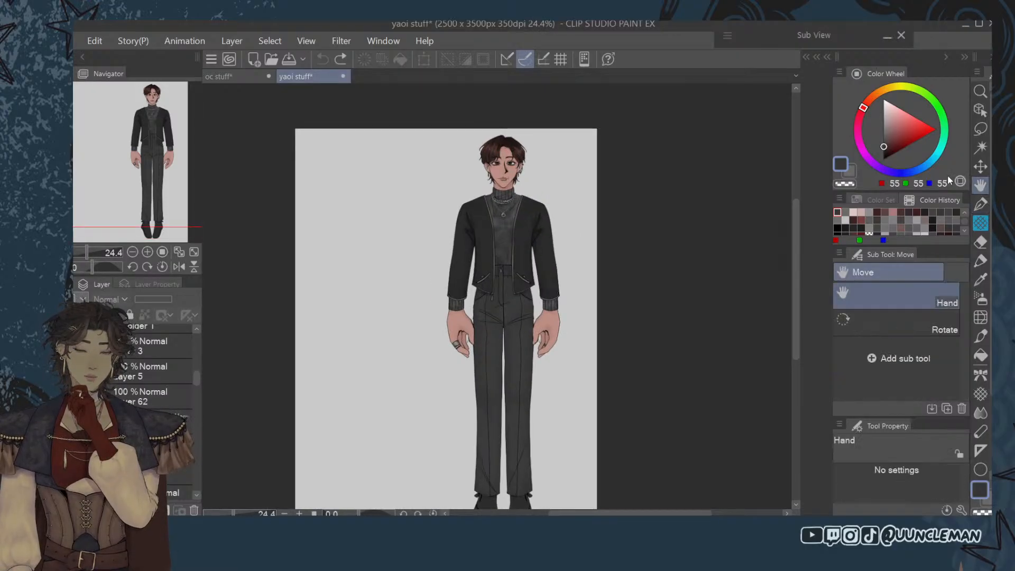
scroll(531, 262, up, 2)
scroll(530, 262, up, 3)
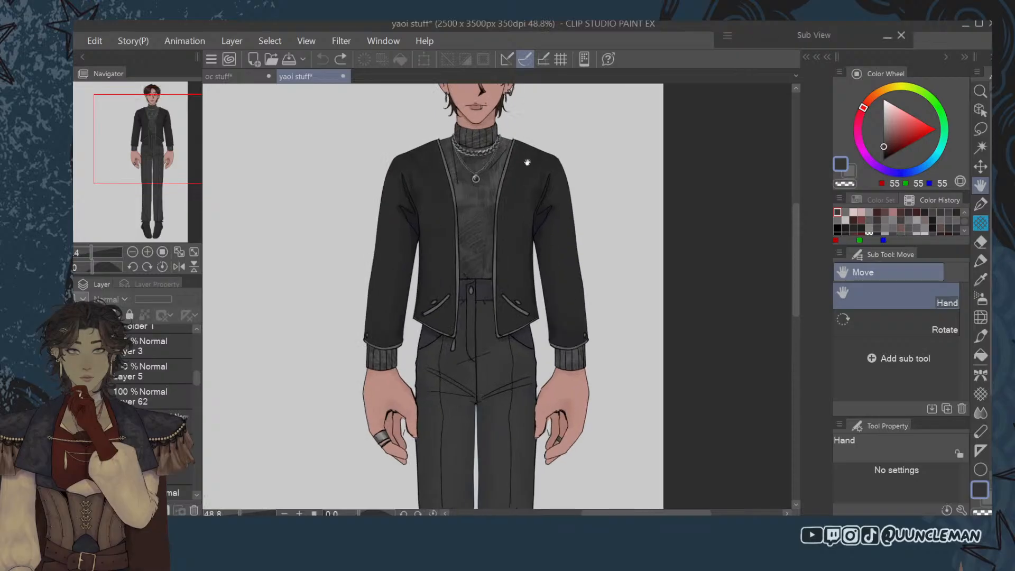
scroll(580, 317, up, 1)
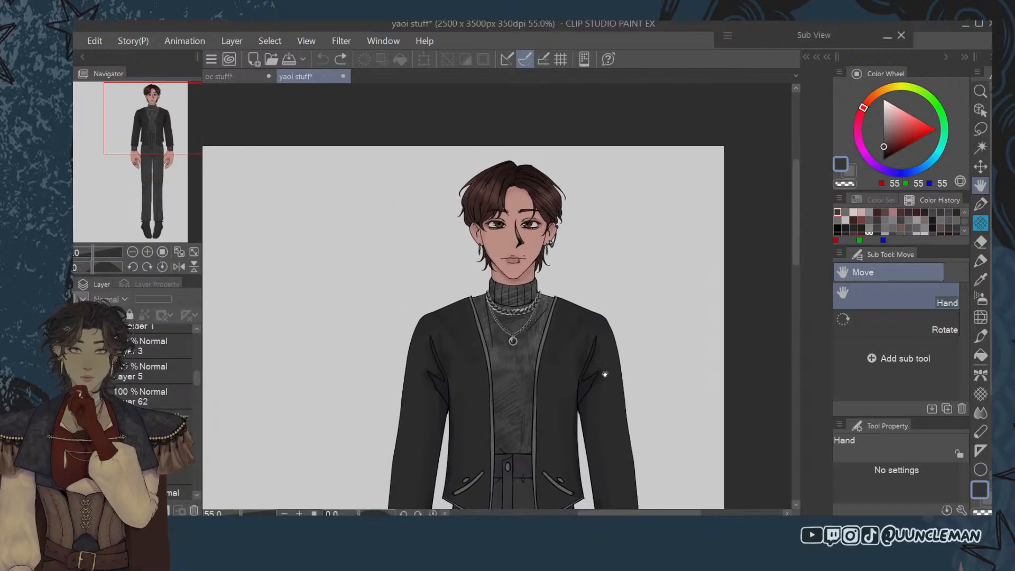
scroll(556, 348, up, 2)
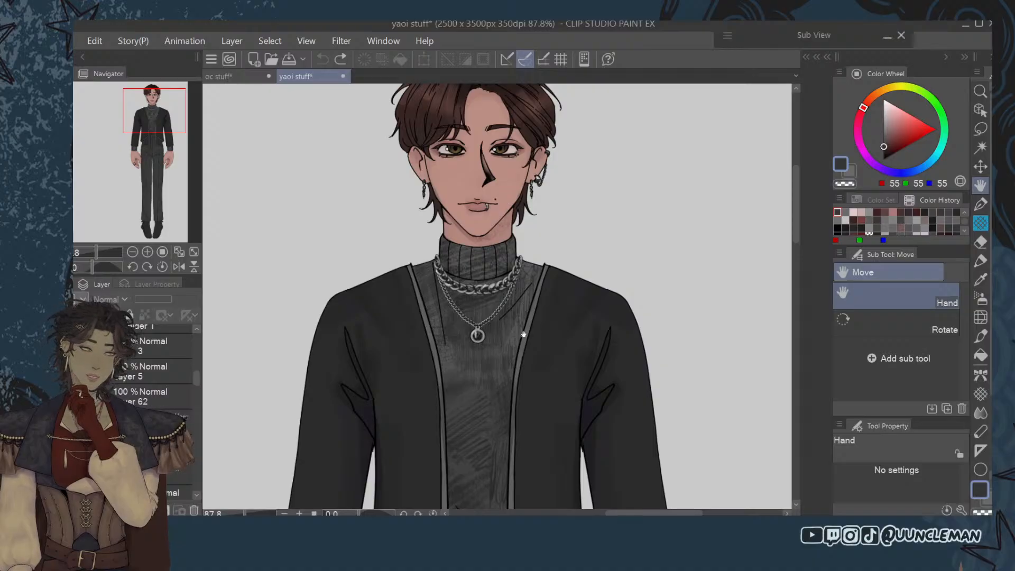
scroll(582, 328, down, 3)
scroll(599, 325, down, 1)
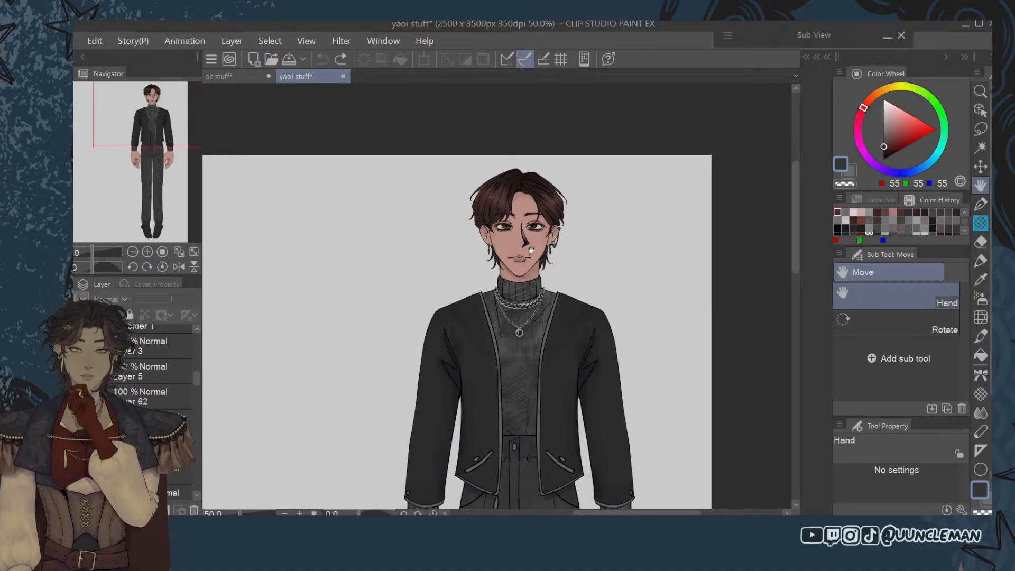
scroll(544, 273, up, 3)
scroll(543, 274, up, 5)
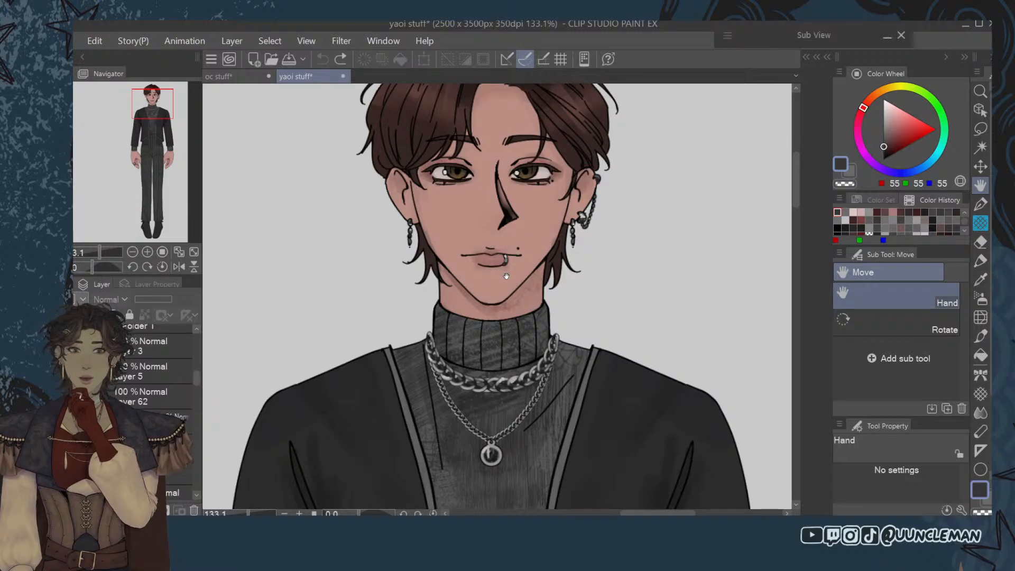
Examine the black-jacket character's trousers, hands and rings up close, and review the whole outfit from head to hips.
key(e)
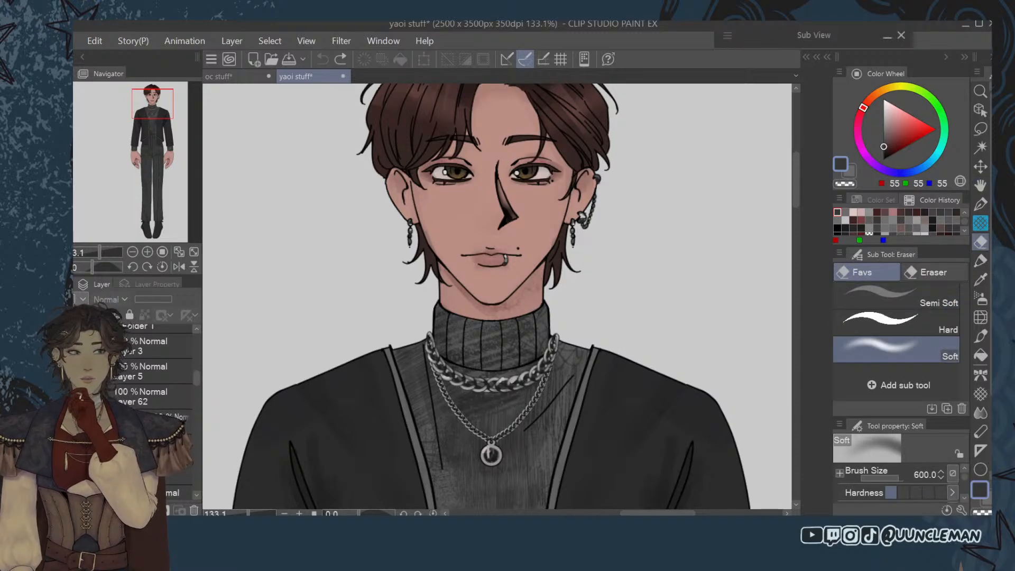
key(ctrl+minus)
key(ctrl+minus)
key(space)
drag(681, 370, 672, 132)
drag(661, 407, 645, 262)
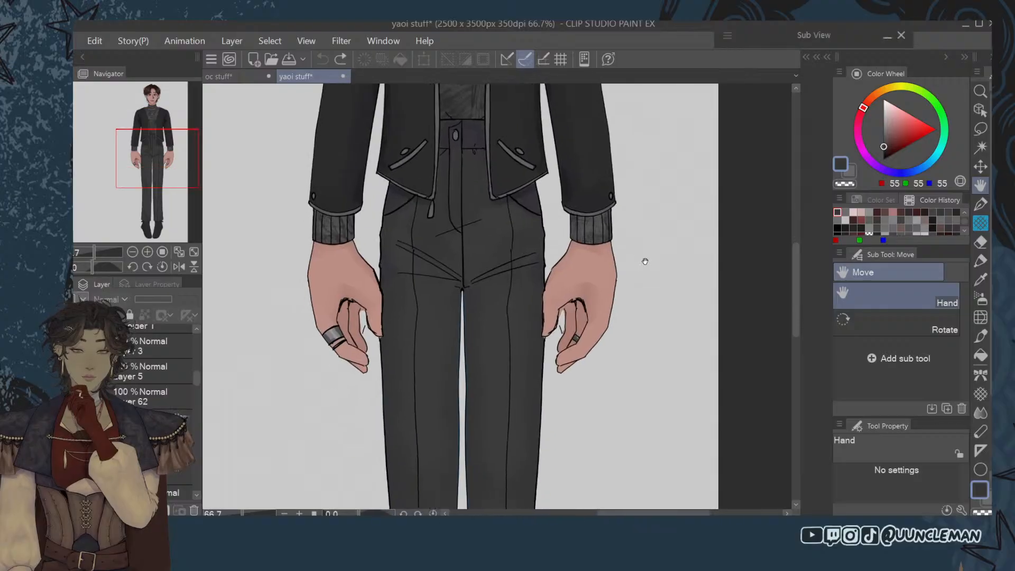
key(ctrl+plus)
drag(601, 370, 647, 350)
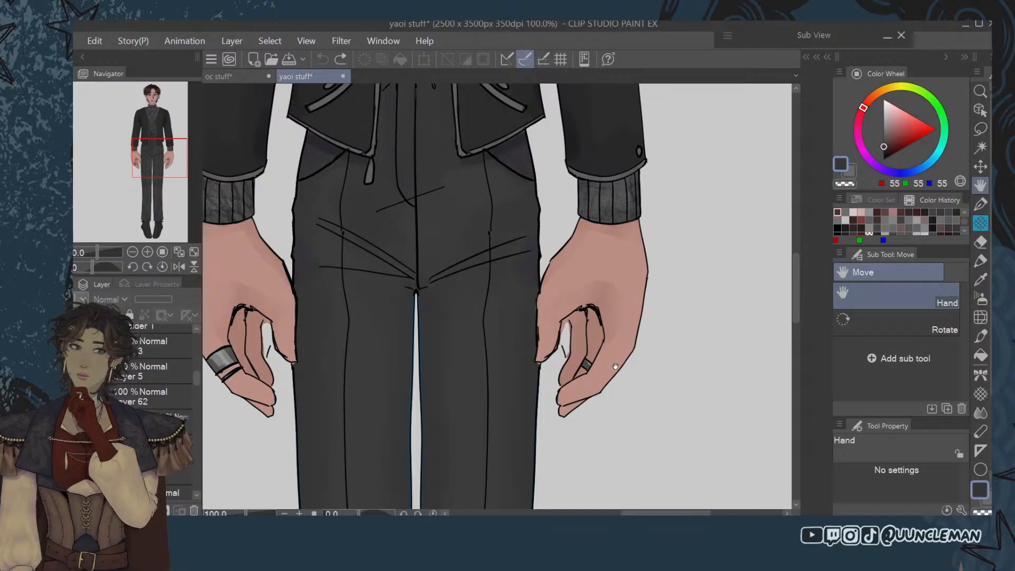
key(ctrl+minus)
key(ctrl+minus)
key(ctrl+minus)
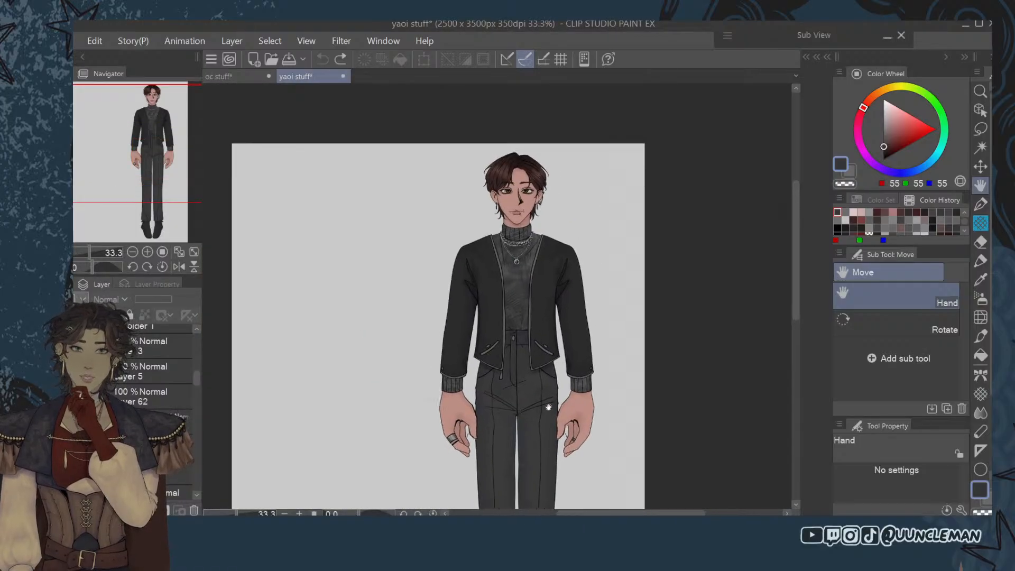
key(ctrl+plus)
drag(534, 402, 496, 353)
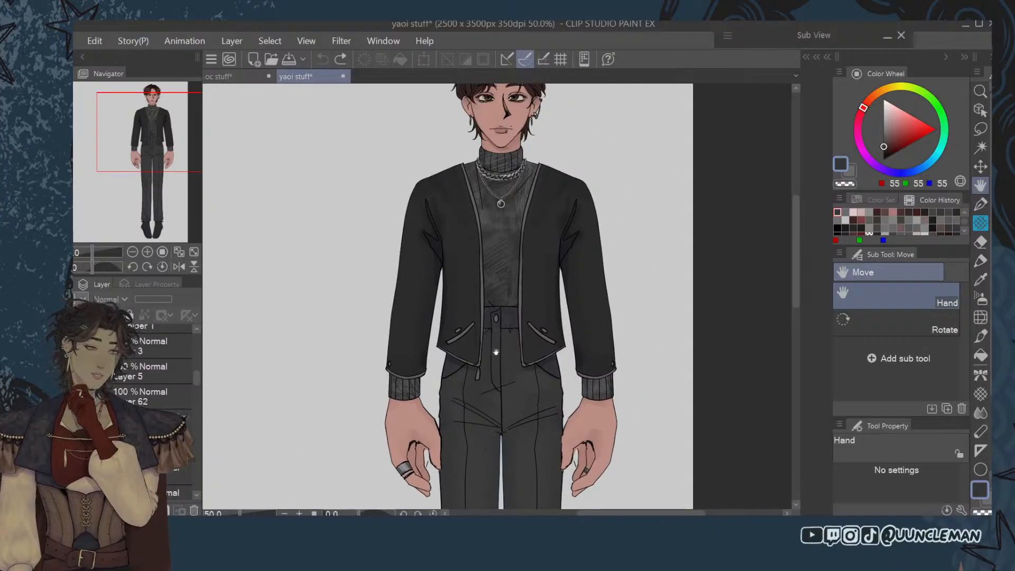
drag(599, 399, 596, 401)
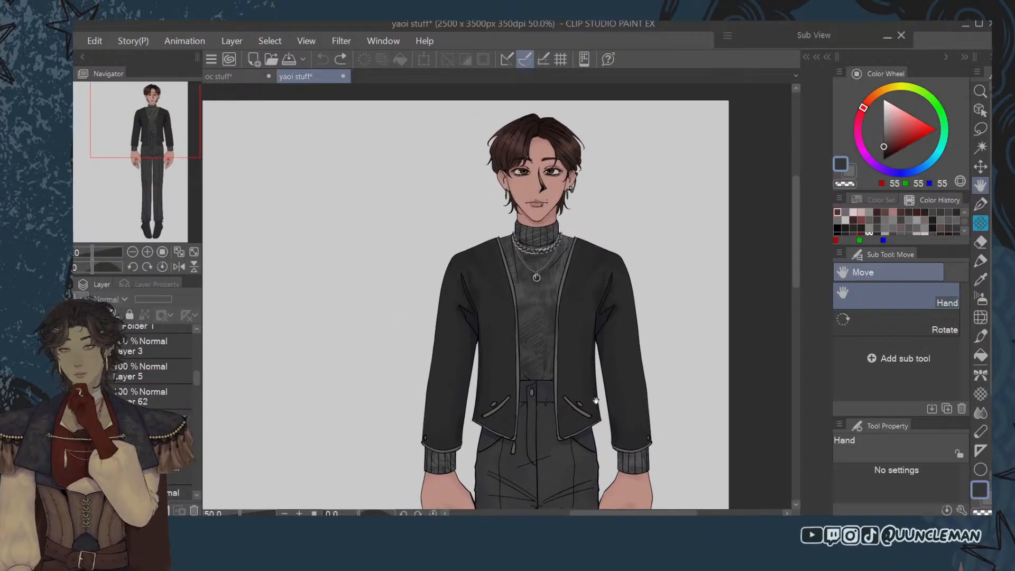
Hide the dark-haired character in the black jacket.
click(98, 449)
click(78, 449)
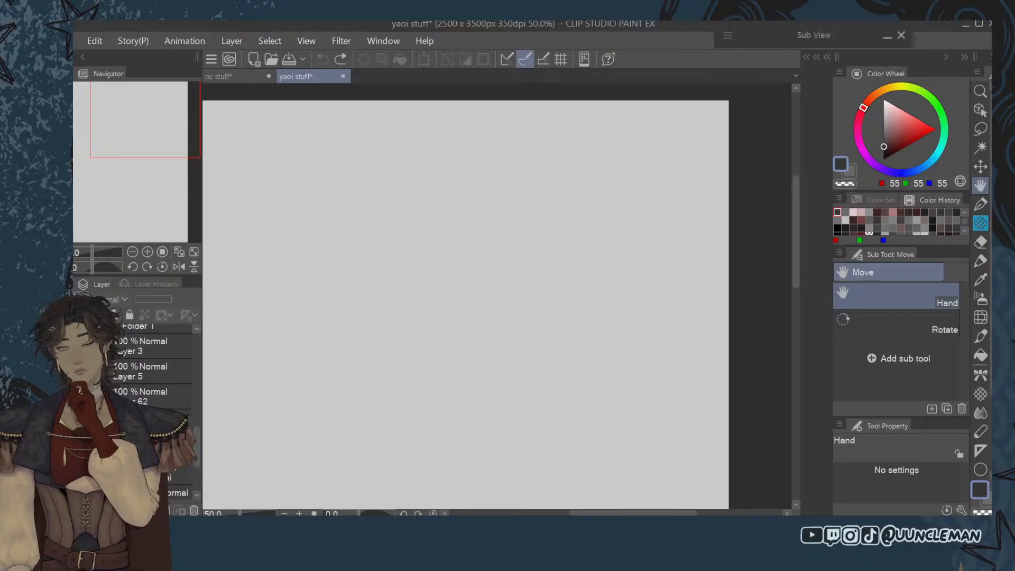
click(77, 448)
click(77, 448)
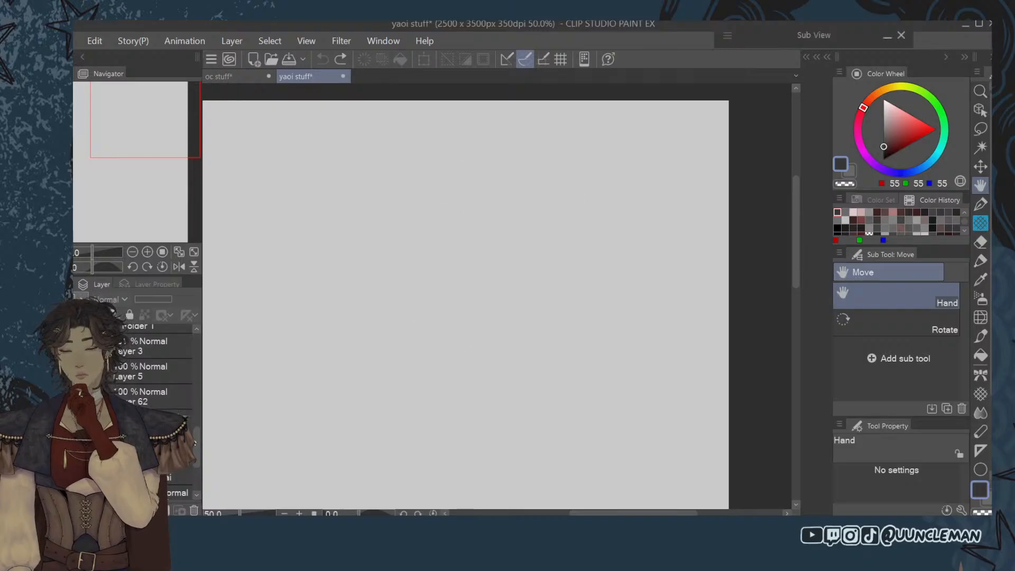
Show the blond character in the maroon shirt and the long-haired character in the gray vest, setting the latter's opacity to 100%.
scroll(194, 443, down, 3)
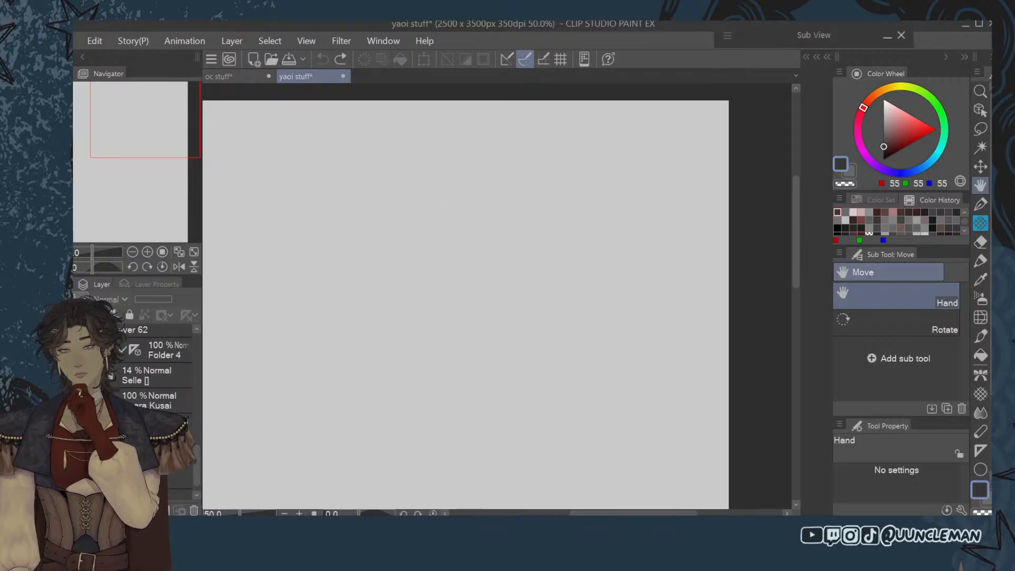
click(77, 400)
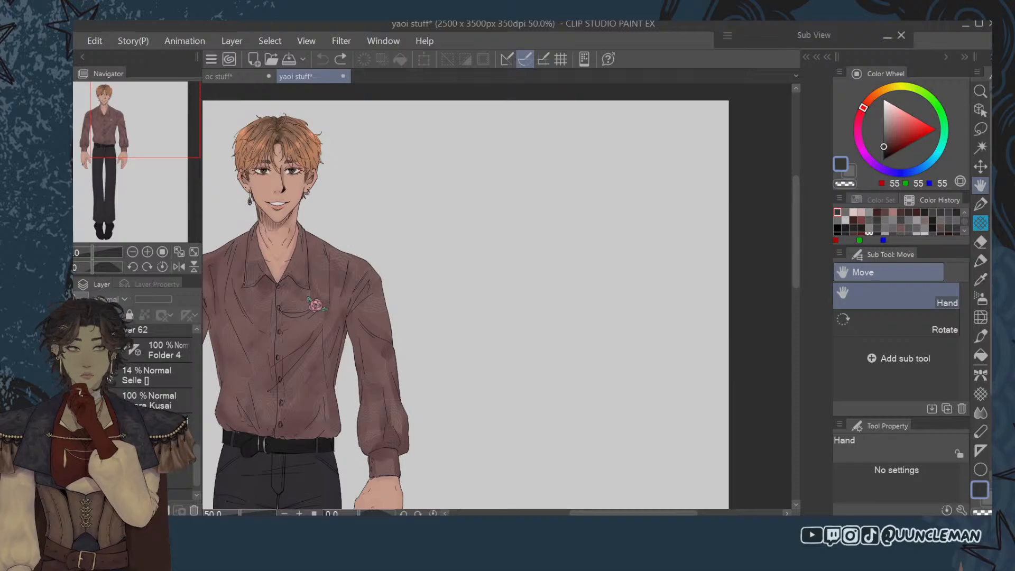
drag(522, 291, 647, 298)
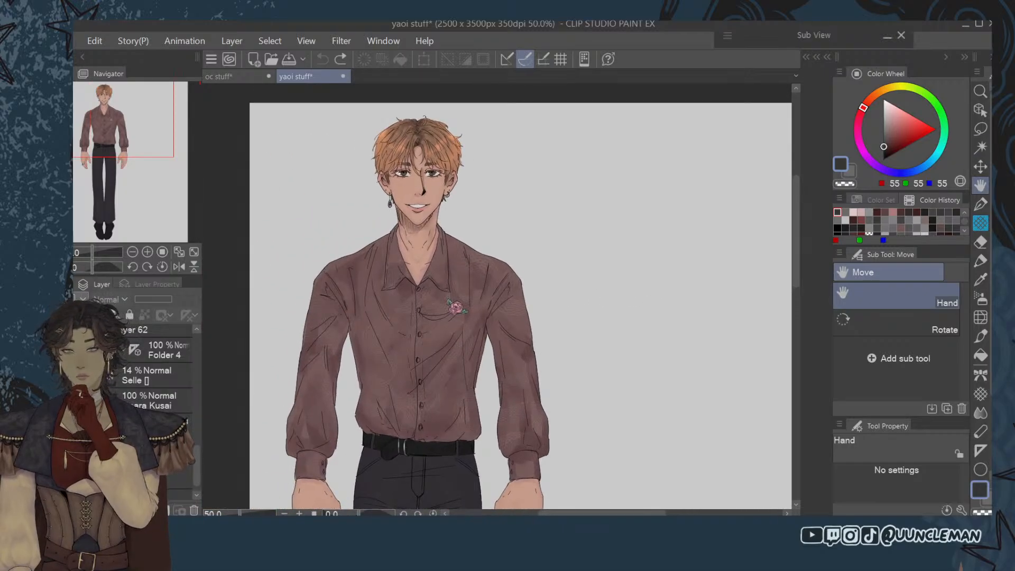
click(77, 376)
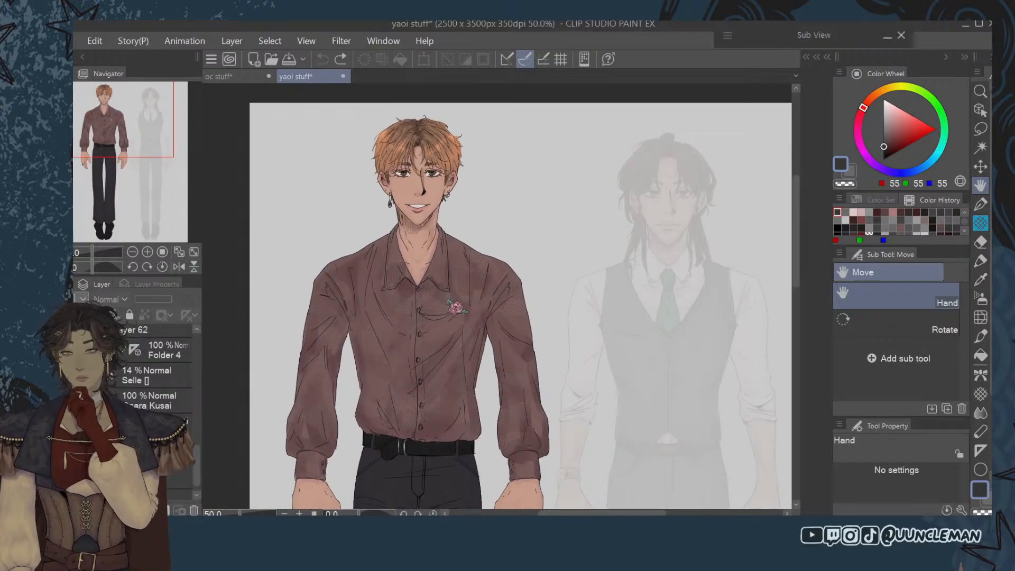
click(159, 376)
drag(141, 300, 210, 297)
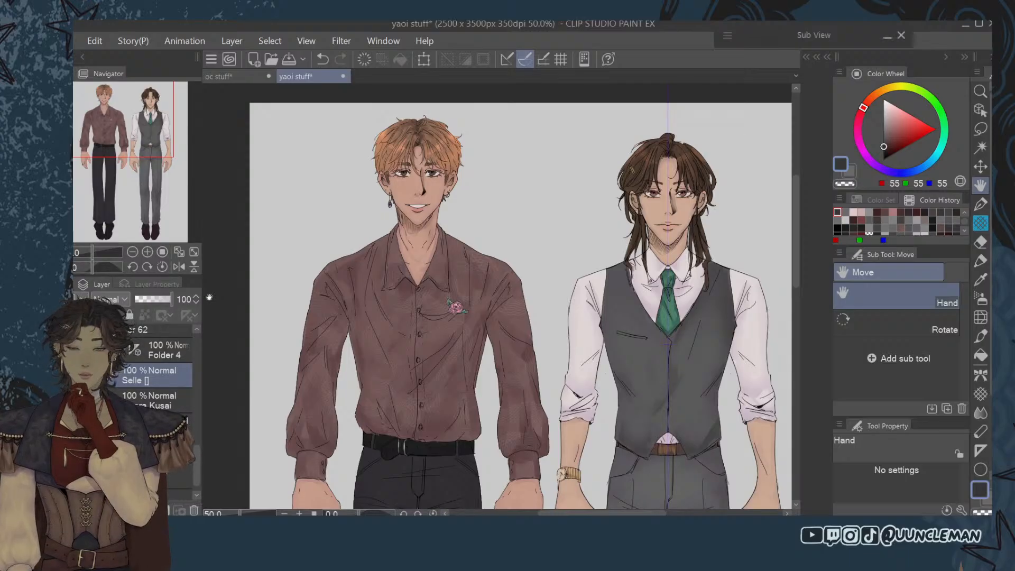
Examine the blond and long-haired characters side by side, comparing their faces, outfits and hands.
scroll(210, 297, down, 1)
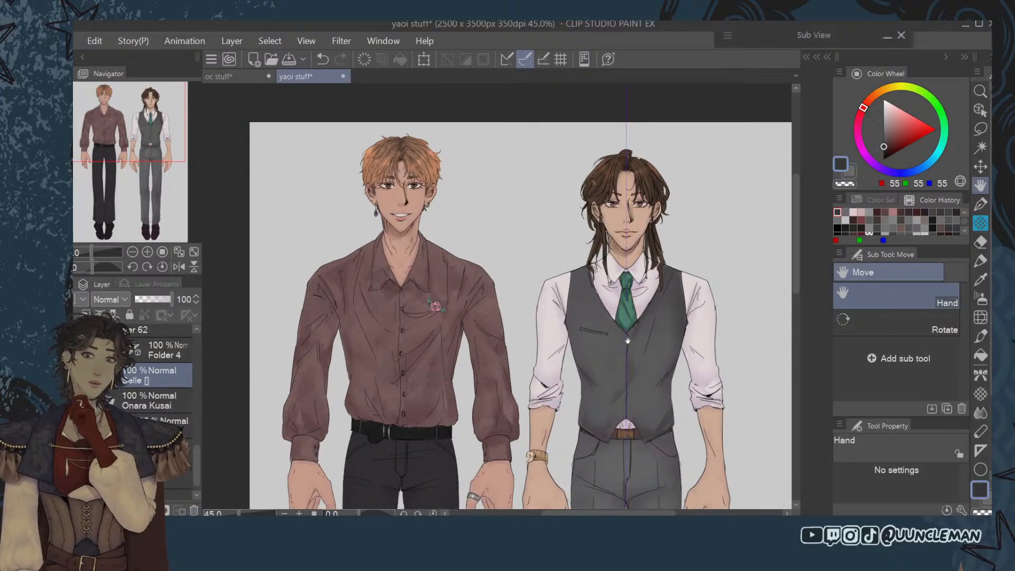
drag(628, 341, 576, 261)
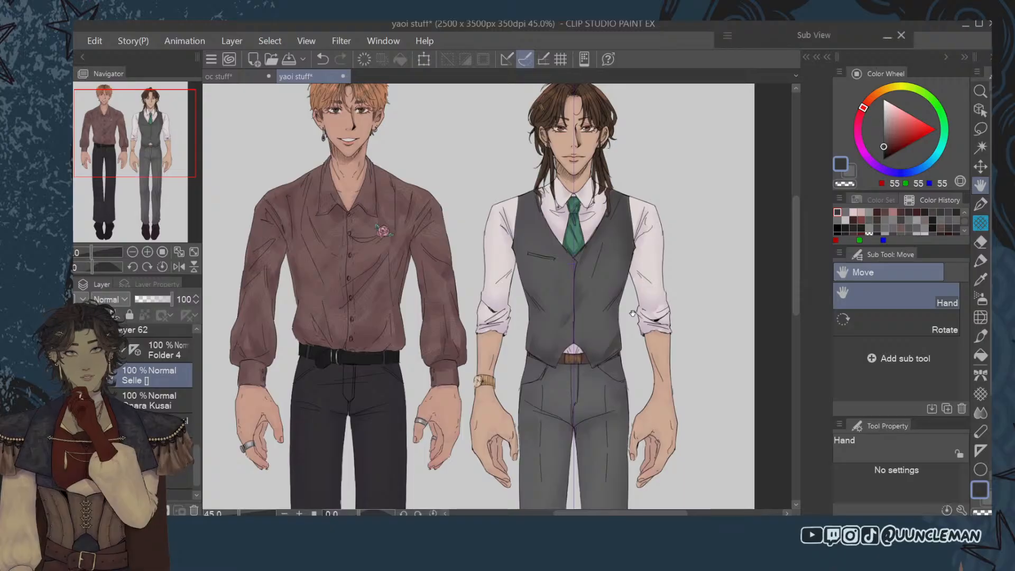
scroll(624, 357, down, 1)
scroll(625, 357, down, 1)
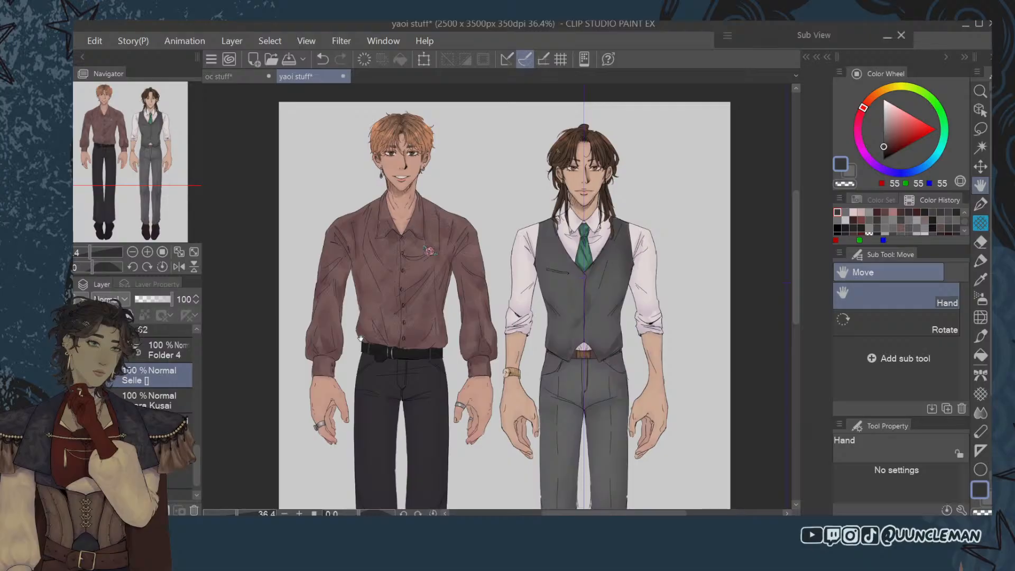
drag(195, 159, 347, 381)
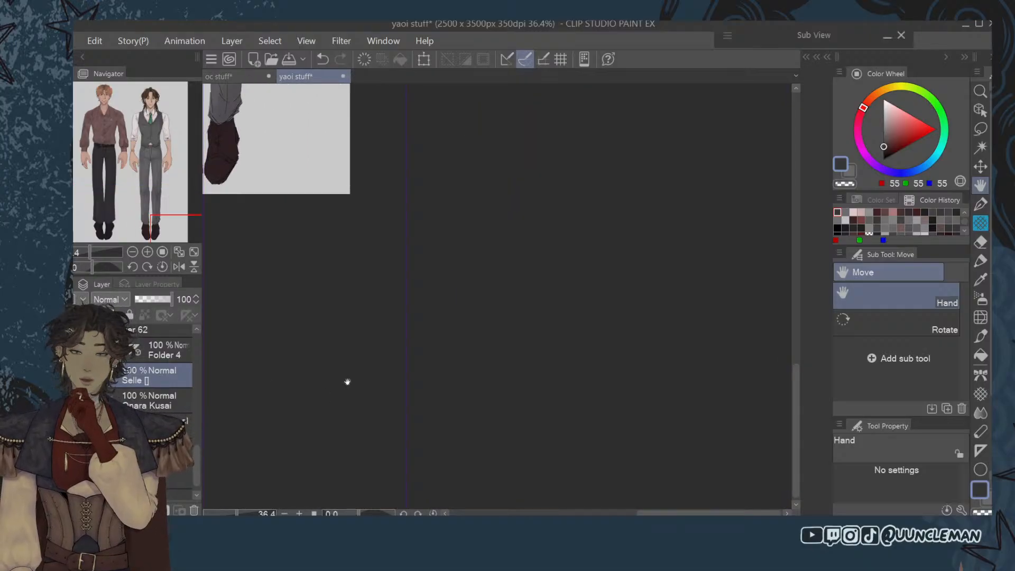
drag(478, 207, 774, 497)
drag(554, 255, 656, 528)
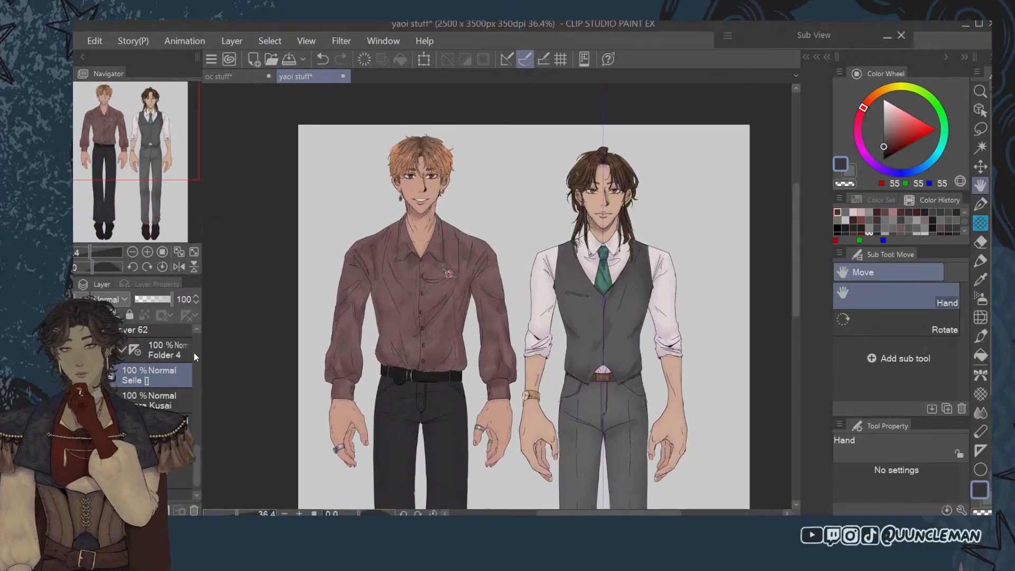
On Layer 109, circle the blond character's head and chest in red with Map pen LINE and draw an arrow pointing at the circle.
drag(196, 461, 206, 313)
click(159, 337)
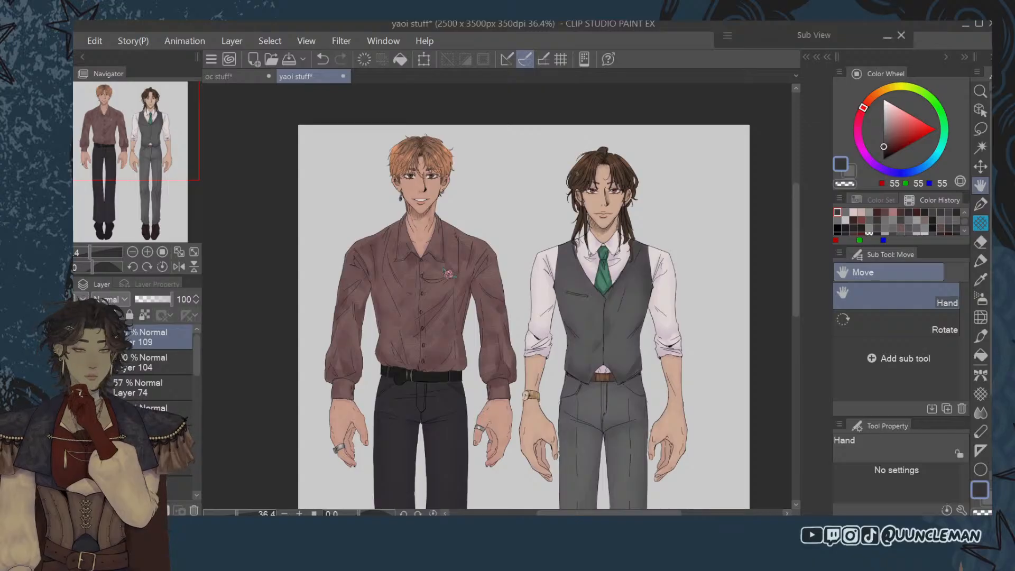
key(p)
mouse_move(446, 144)
mouse_down()
mouse_move(502, 159)
mouse_move(423, 136)
mouse_up()
drag(542, 126, 494, 168)
mouse_move(495, 135)
mouse_down()
mouse_move(494, 165)
mouse_move(548, 154)
mouse_up()
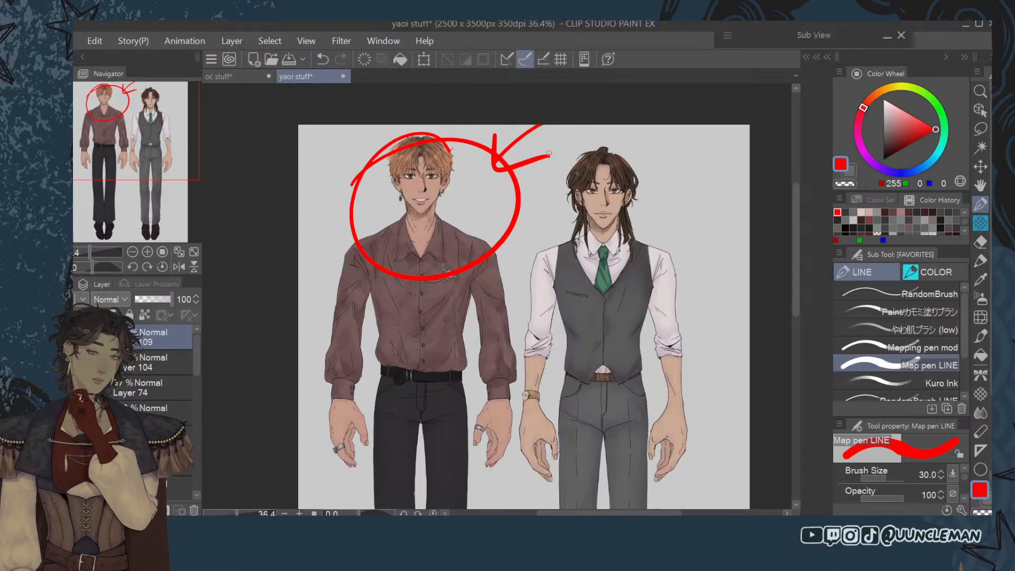
Clear the red marks on Layer 109 and circle the long-haired character's head and shoulders in red with an arrow pointing at the circle.
mouse_move(392, 148)
mouse_down()
mouse_move(350, 207)
mouse_move(459, 256)
mouse_up()
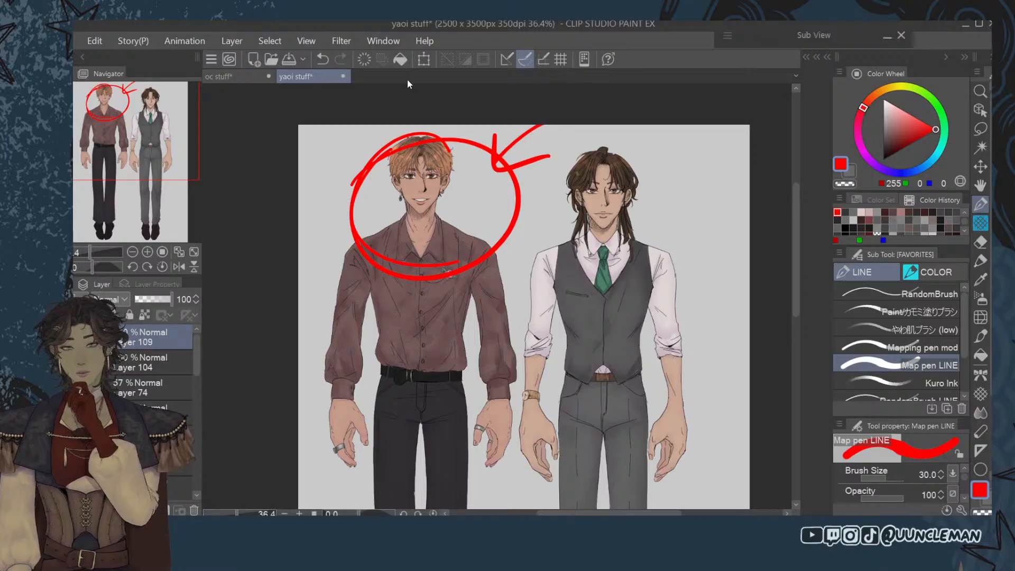
key(Delete)
mouse_move(675, 183)
mouse_down()
mouse_move(677, 171)
mouse_move(641, 271)
mouse_move(521, 262)
mouse_move(571, 272)
mouse_up()
drag(465, 126, 522, 161)
mouse_move(512, 130)
mouse_down()
mouse_move(522, 162)
mouse_move(484, 164)
mouse_up()
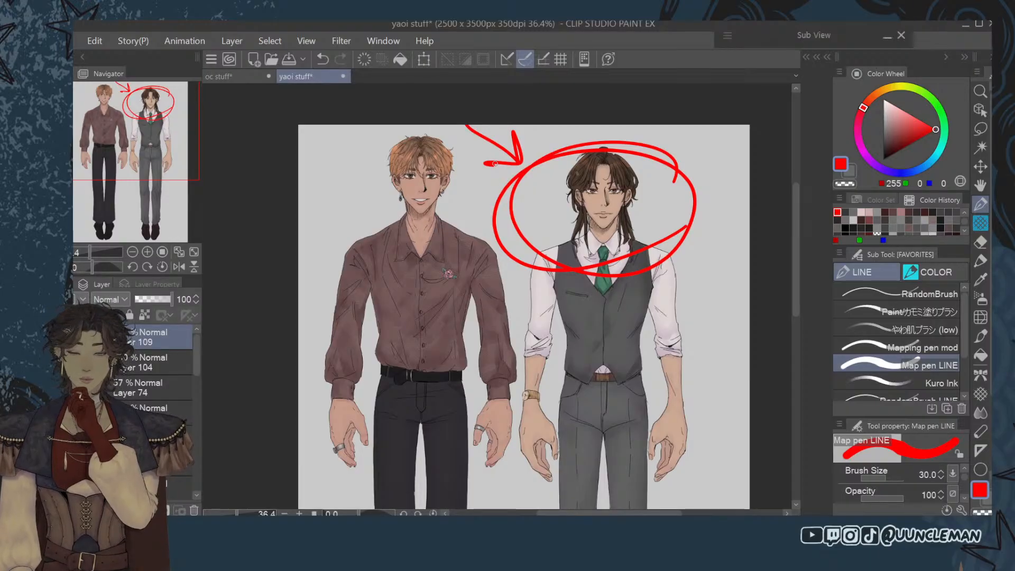
drag(651, 173, 651, 246)
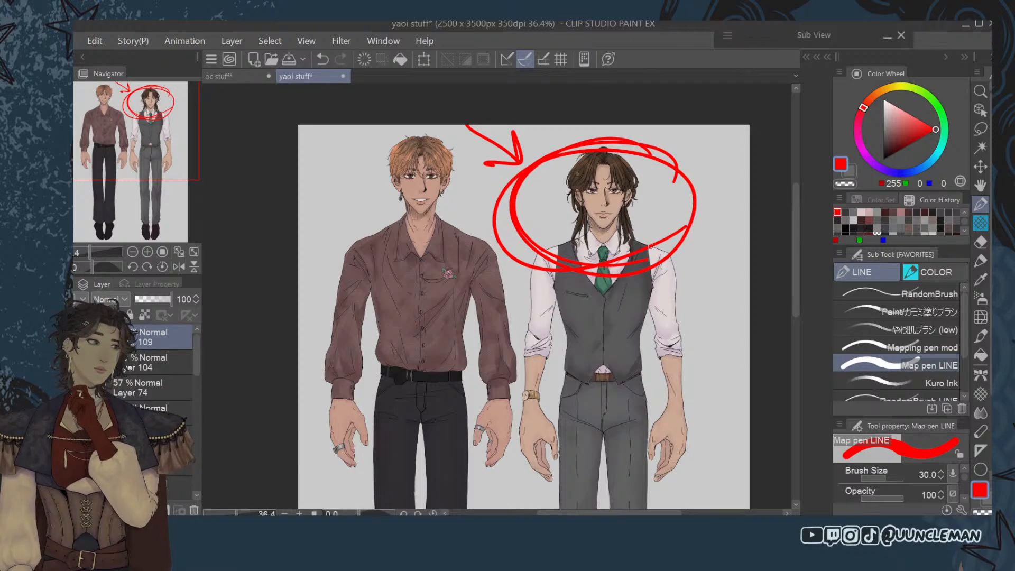
drag(465, 140, 406, 133)
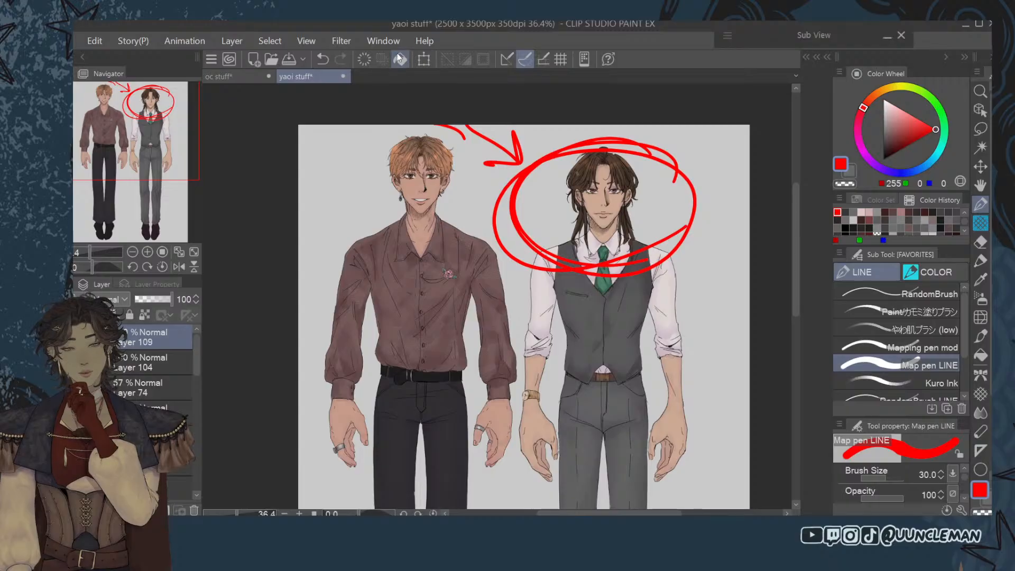
Clear the red marks and circle the blond character's head and chest in red, with a small arrow pointing at the circle.
click(364, 58)
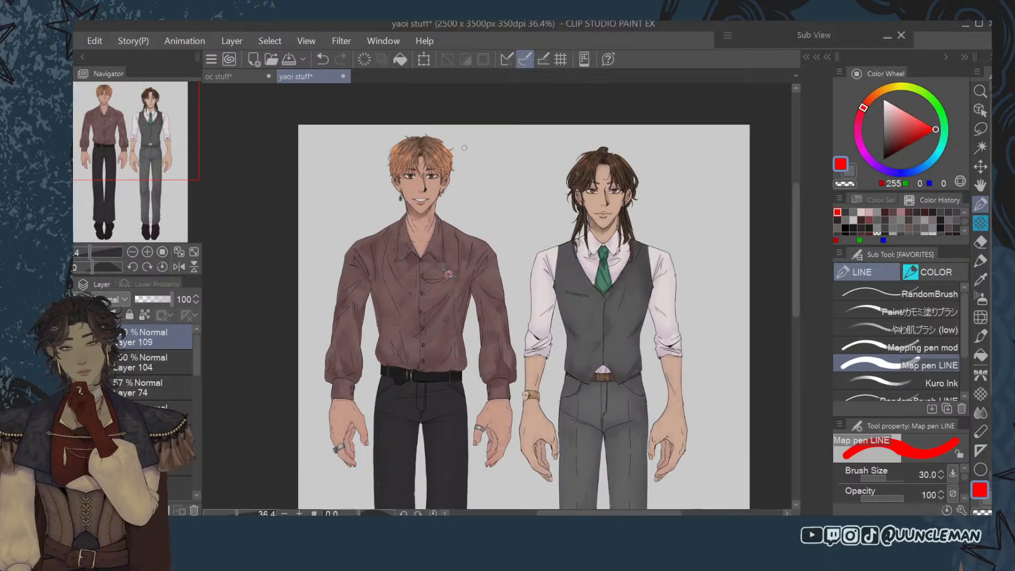
mouse_move(464, 147)
mouse_down()
mouse_move(344, 248)
mouse_move(479, 169)
mouse_up()
drag(323, 148, 352, 180)
drag(332, 170, 357, 162)
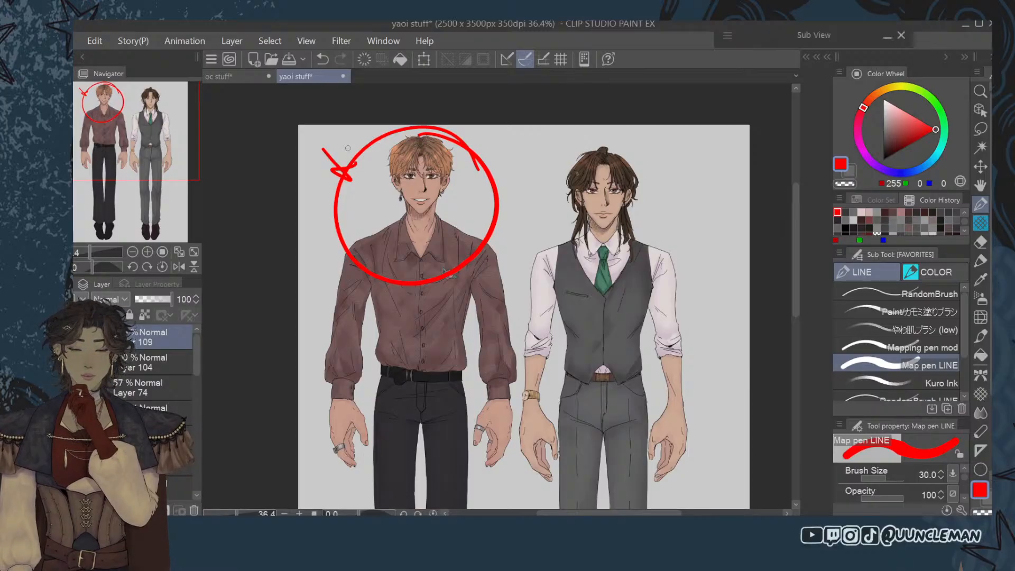
drag(348, 151, 351, 186)
drag(317, 137, 346, 165)
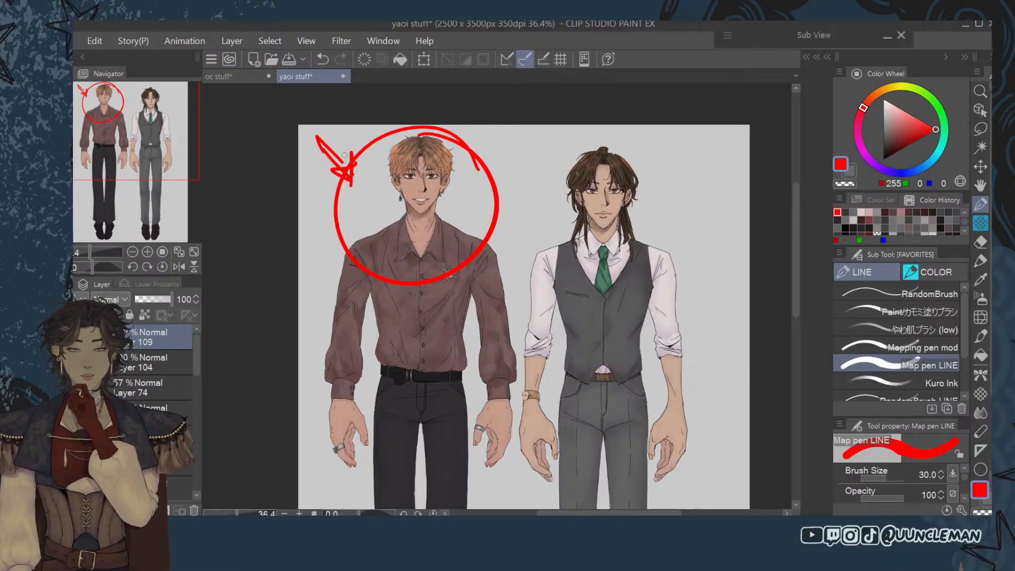
Handwrite a short red word across the blond character's shirt and draw another circle around his head and chest.
drag(382, 323, 470, 283)
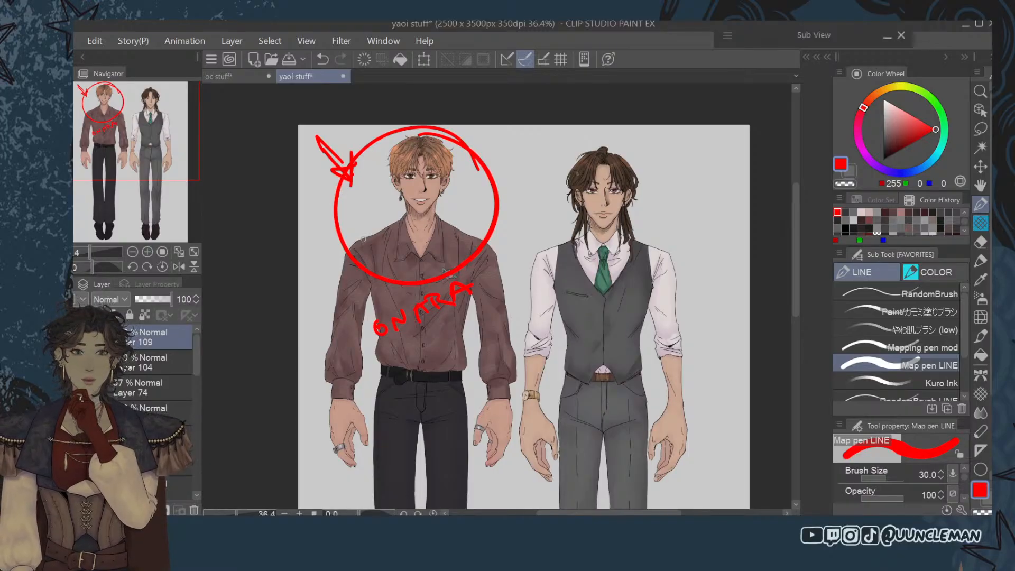
mouse_move(487, 164)
mouse_down()
mouse_move(347, 248)
mouse_move(505, 153)
mouse_move(437, 275)
mouse_move(377, 159)
mouse_move(347, 200)
mouse_up()
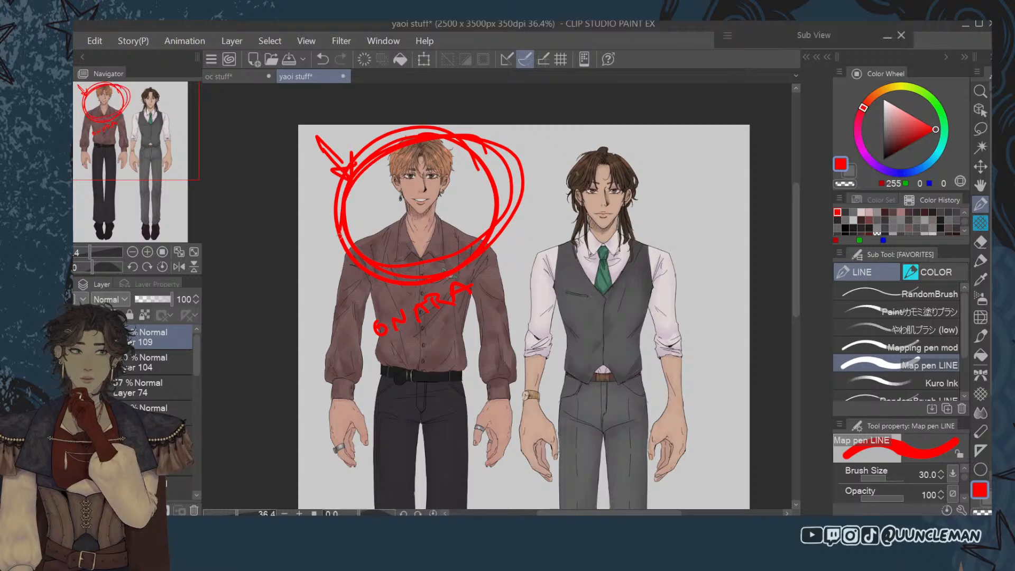
Add small red strokes beside the blond character's circle and a red spiral next to the long-haired character's head.
drag(524, 207, 529, 215)
drag(523, 217, 531, 228)
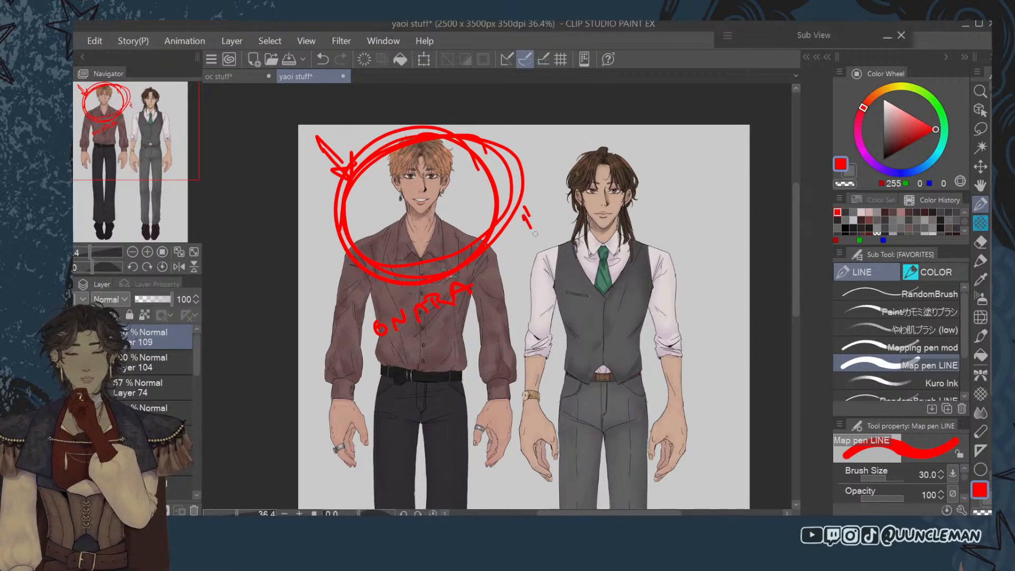
drag(548, 224, 525, 244)
drag(529, 204, 509, 228)
drag(502, 239, 484, 249)
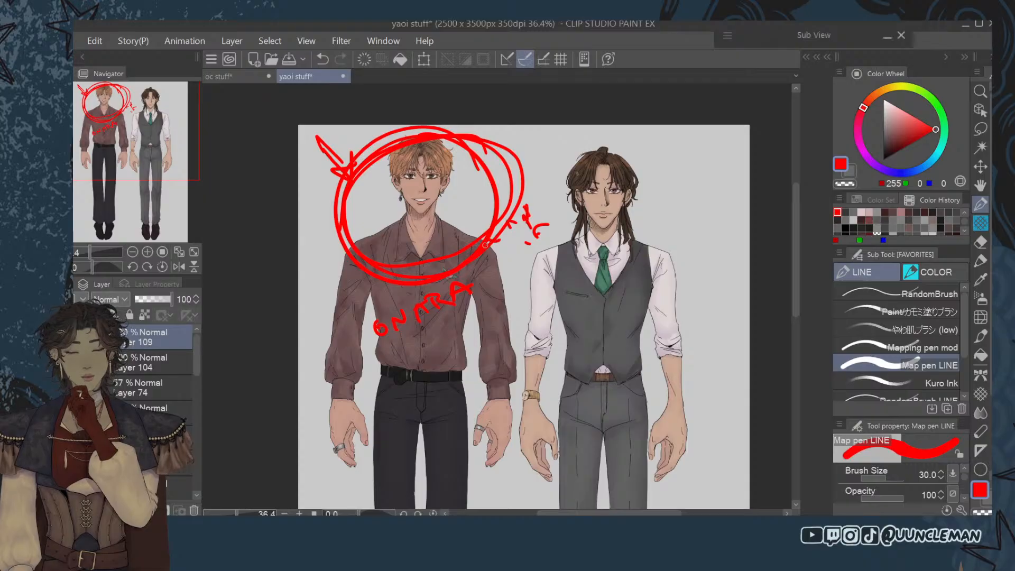
drag(558, 214, 507, 225)
drag(534, 245, 494, 236)
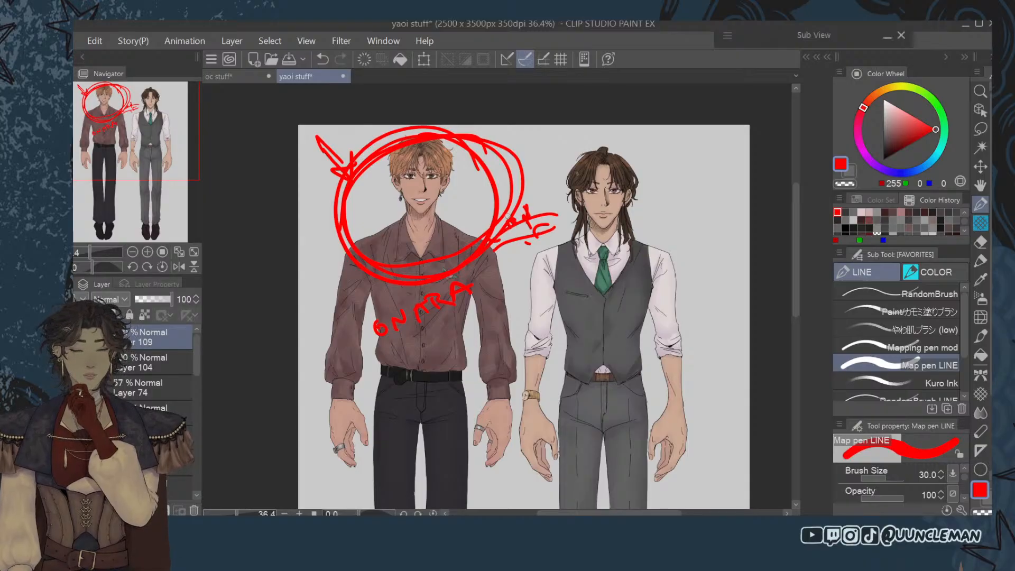
mouse_move(542, 182)
mouse_down()
mouse_move(581, 153)
mouse_move(555, 159)
mouse_move(577, 169)
mouse_move(542, 131)
mouse_up()
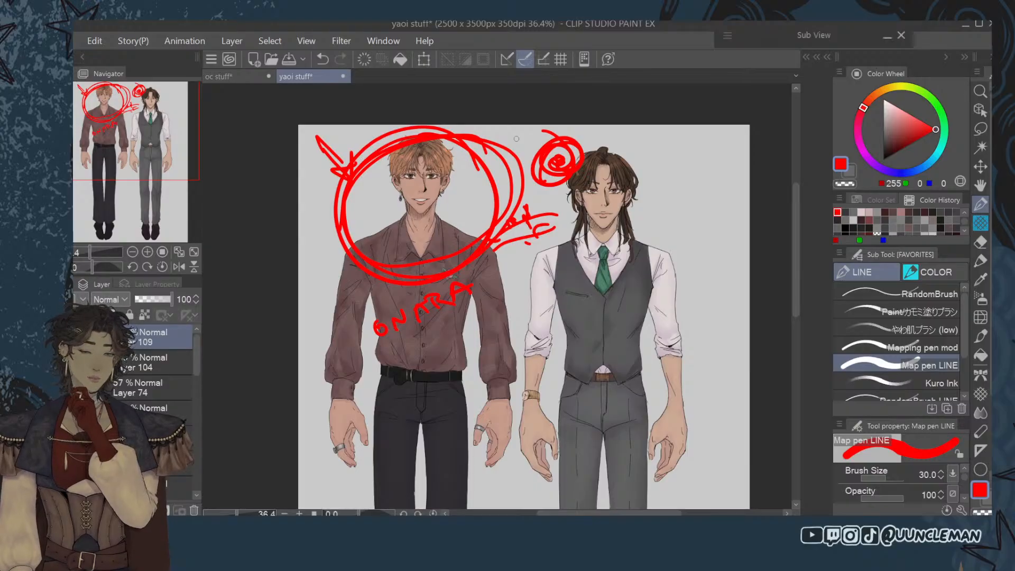
Clear the red marks, then link the blond character to the long-haired one with a curved red arrow, circling and labeling the latter.
key(Delete)
mouse_move(422, 286)
mouse_down()
mouse_move(419, 235)
mouse_move(565, 206)
mouse_up()
mouse_move(538, 165)
mouse_down()
mouse_move(530, 214)
mouse_move(497, 227)
mouse_up()
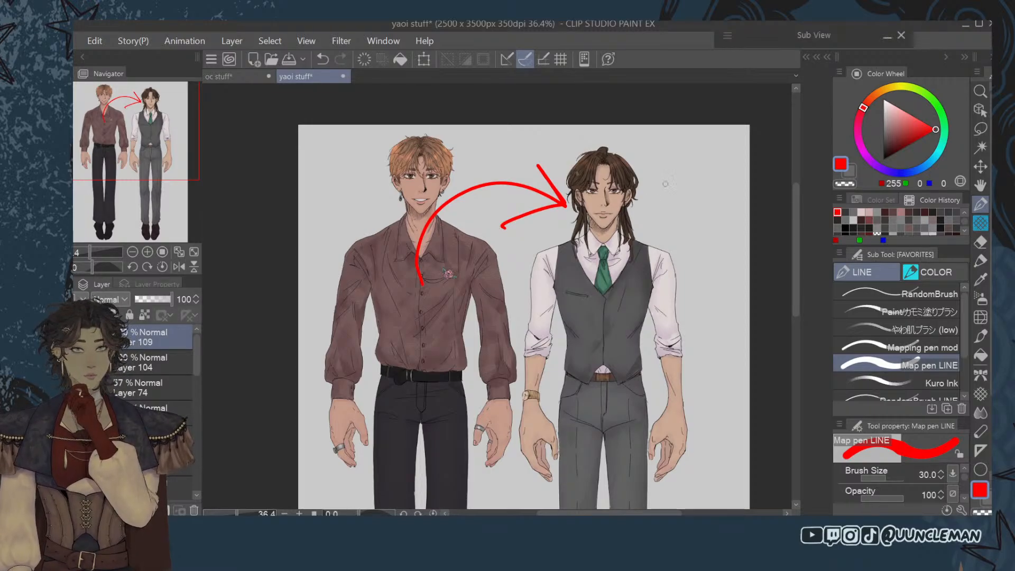
mouse_move(597, 296)
mouse_down()
mouse_move(586, 320)
mouse_move(689, 286)
mouse_up()
mouse_move(648, 155)
mouse_down()
mouse_move(535, 201)
mouse_move(696, 211)
mouse_move(454, 267)
mouse_up()
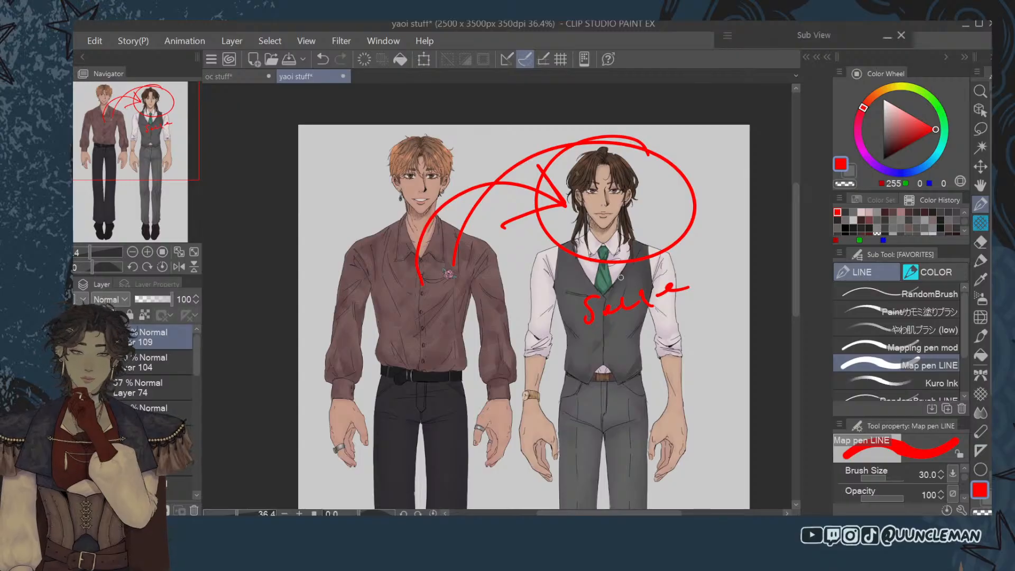
Clear the red marks, briefly circle the blond character's head in red, and clear Layer 109 again.
click(364, 60)
mouse_move(458, 128)
mouse_down()
mouse_move(363, 194)
mouse_move(467, 133)
mouse_up()
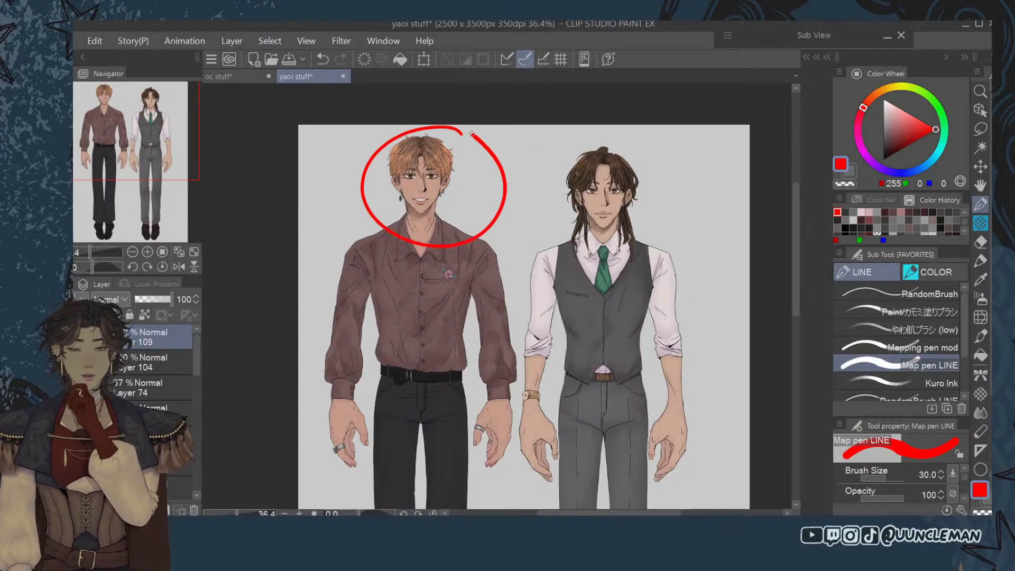
click(364, 59)
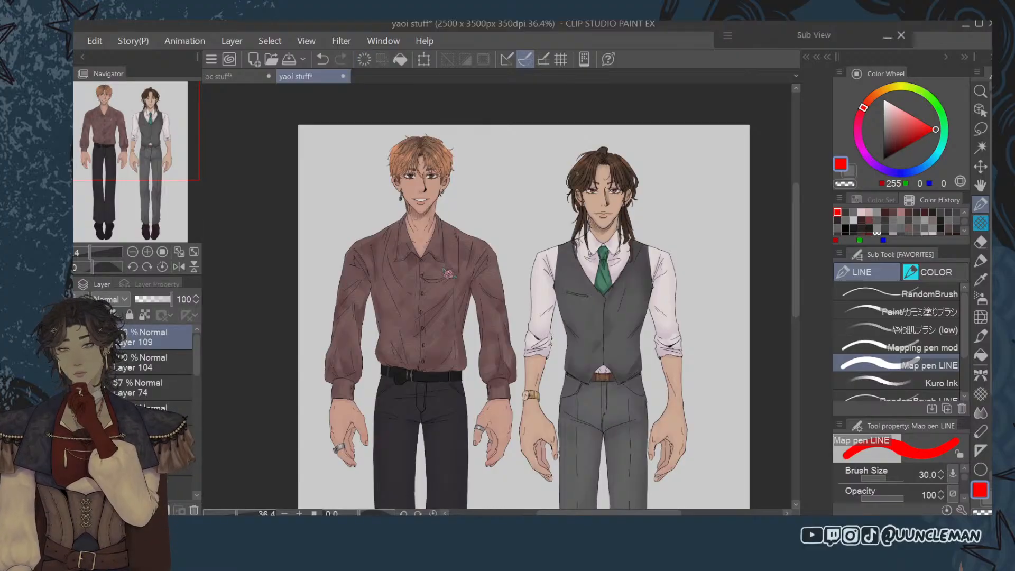
Hide the blond and long-haired characters and show the dark-haired character in the black jacket.
drag(195, 362, 197, 447)
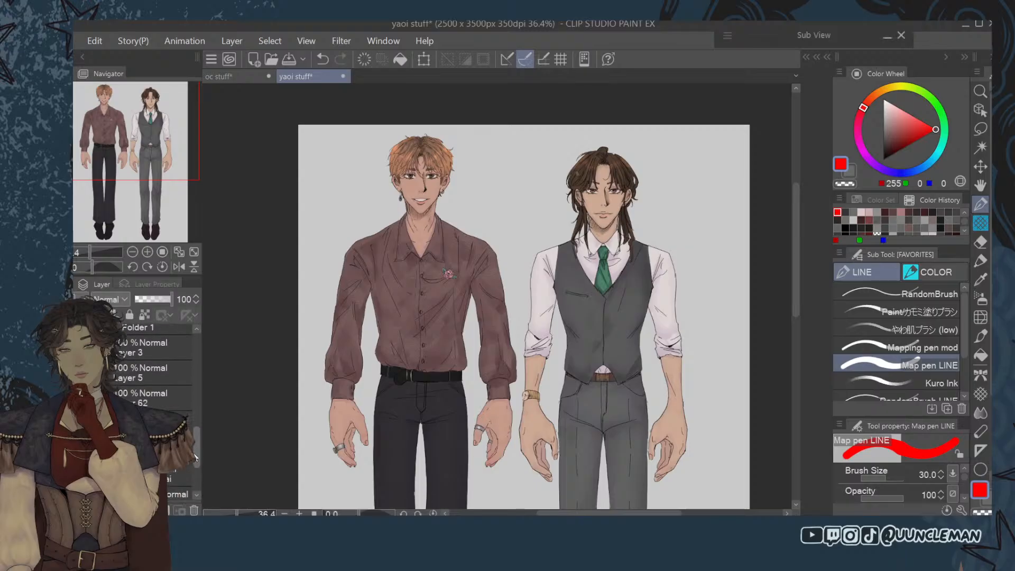
click(79, 449)
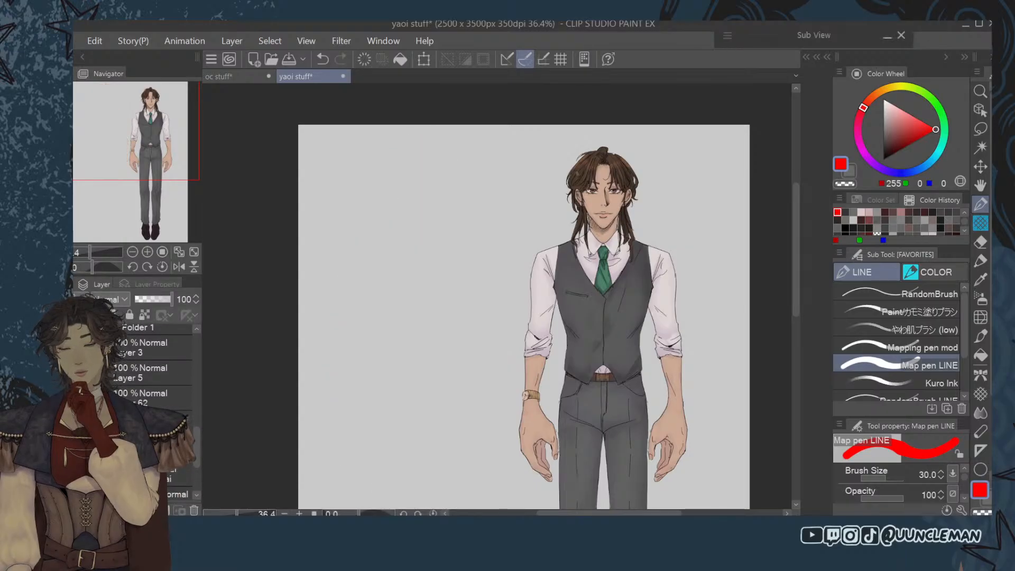
click(79, 473)
drag(193, 447, 191, 475)
click(85, 338)
click(88, 343)
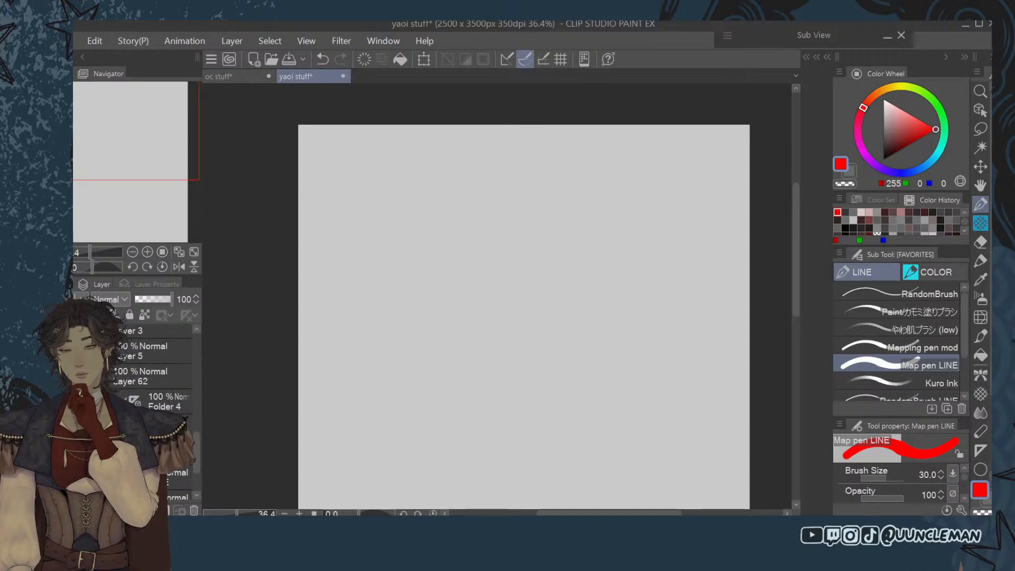
click(80, 477)
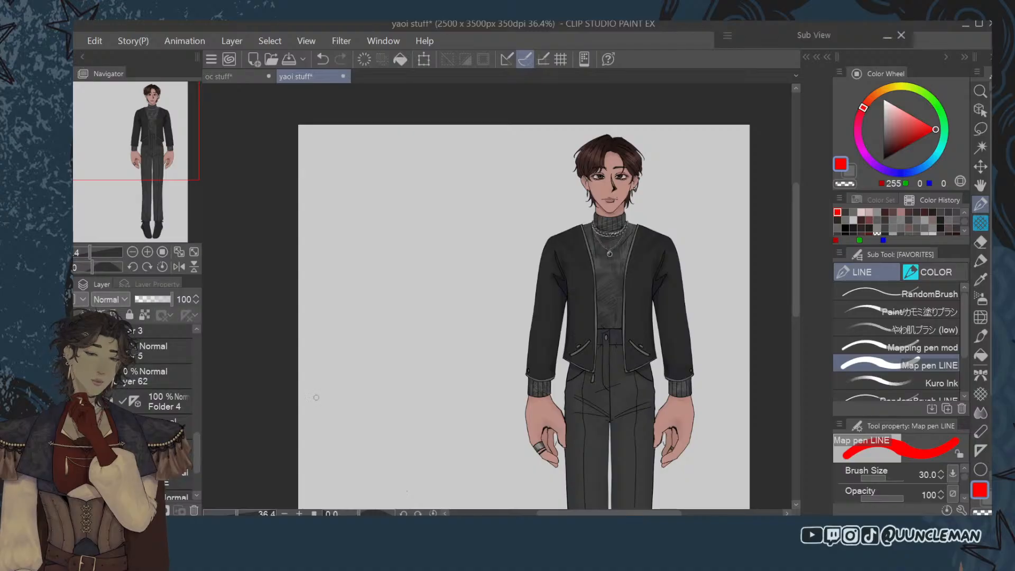
Examine the dark-haired character's face, earrings, necklaces and black jacket.
scroll(587, 191, up, 6)
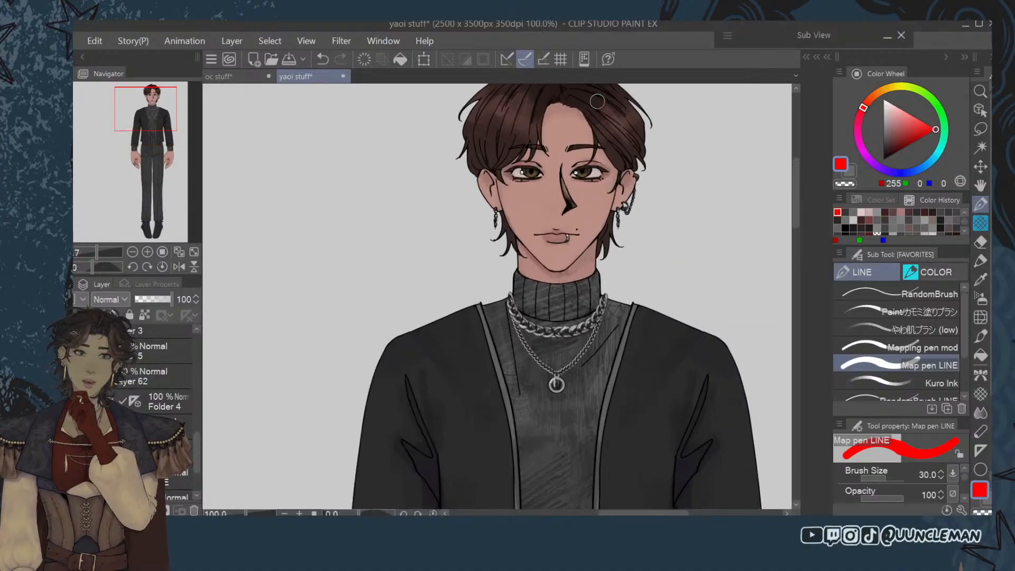
scroll(587, 191, down, 5)
scroll(592, 211, up, 4)
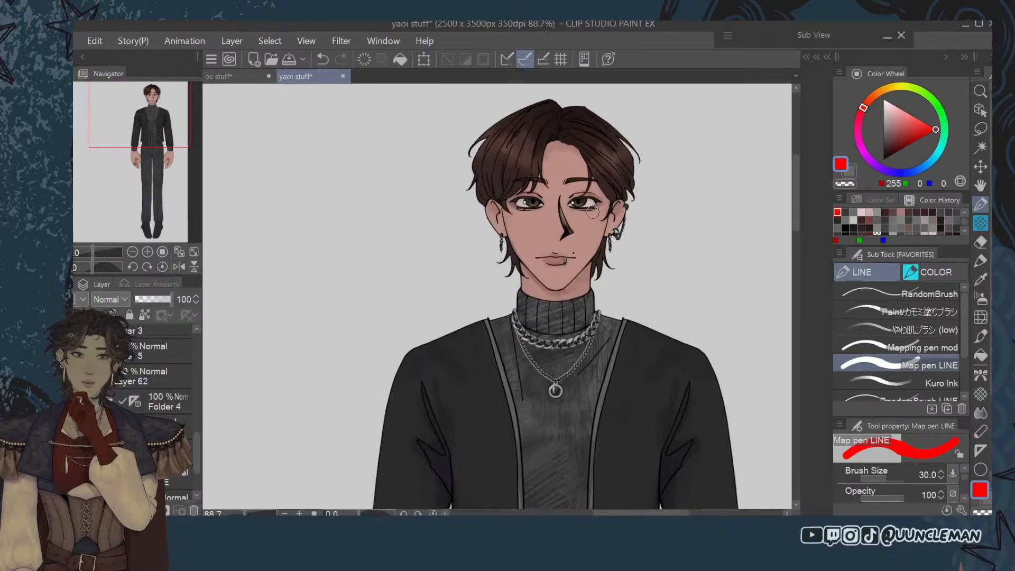
scroll(593, 212, down, 2)
scroll(598, 268, down, 1)
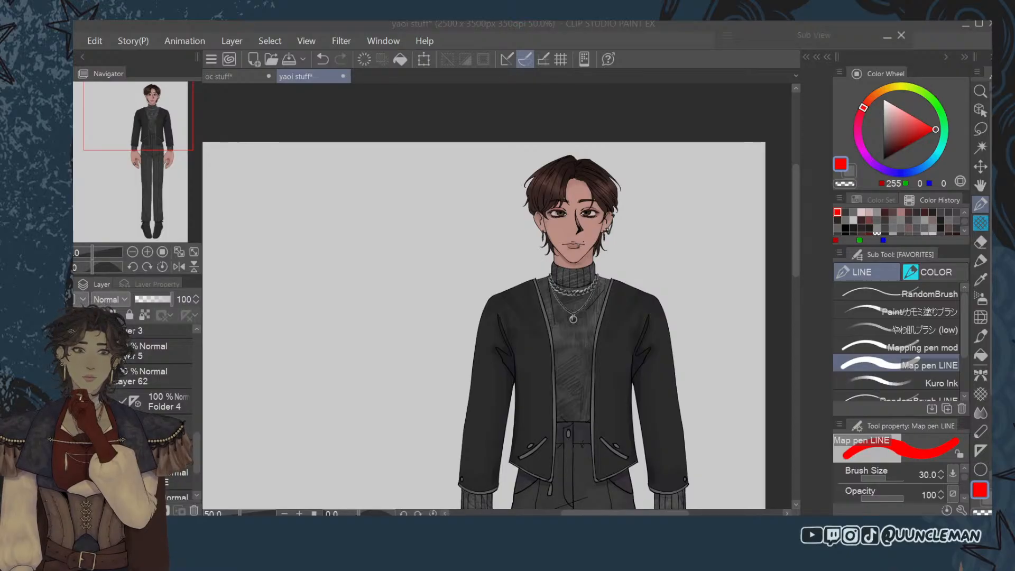
click(536, 521)
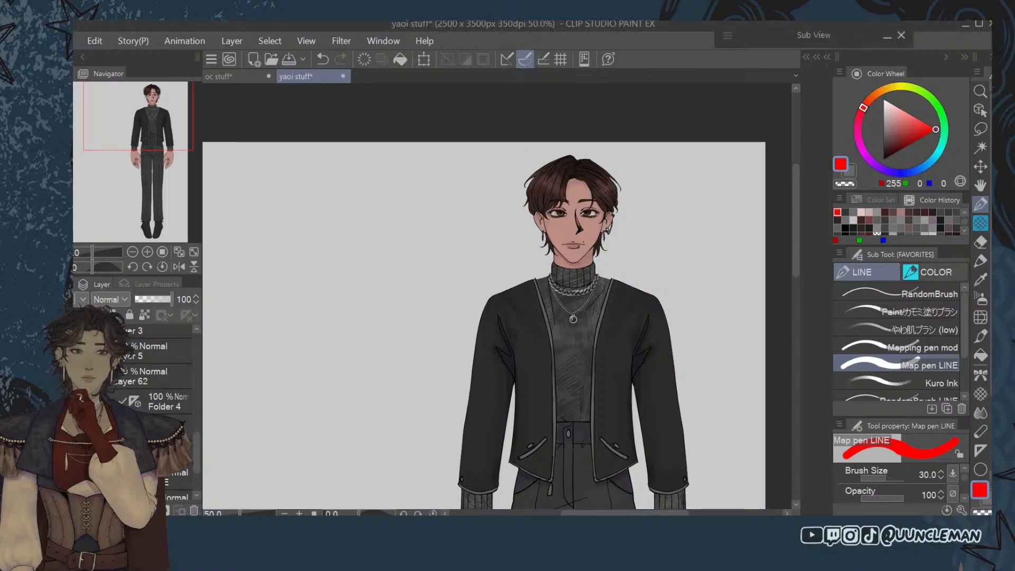
key(alt+Tab)
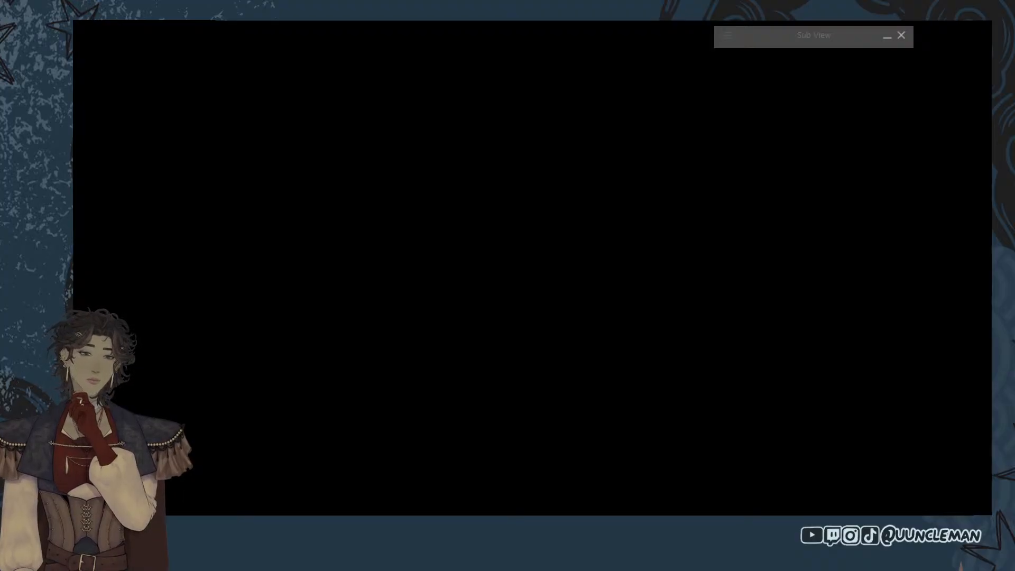
key(alt+Tab)
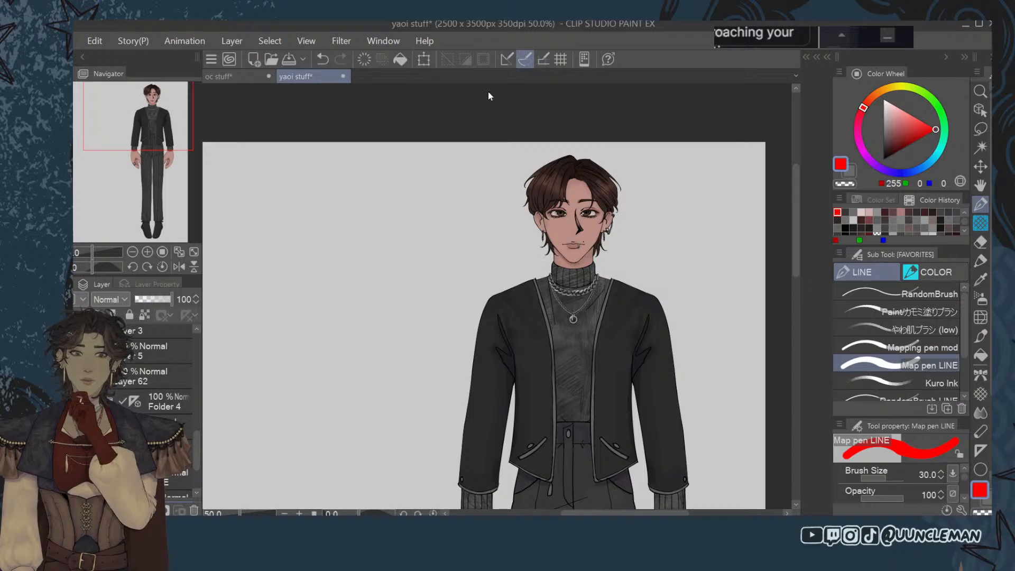
Try to draw a red circle around the dark-haired character's head and neck.
scroll(516, 98, down, 2)
scroll(517, 98, up, 1)
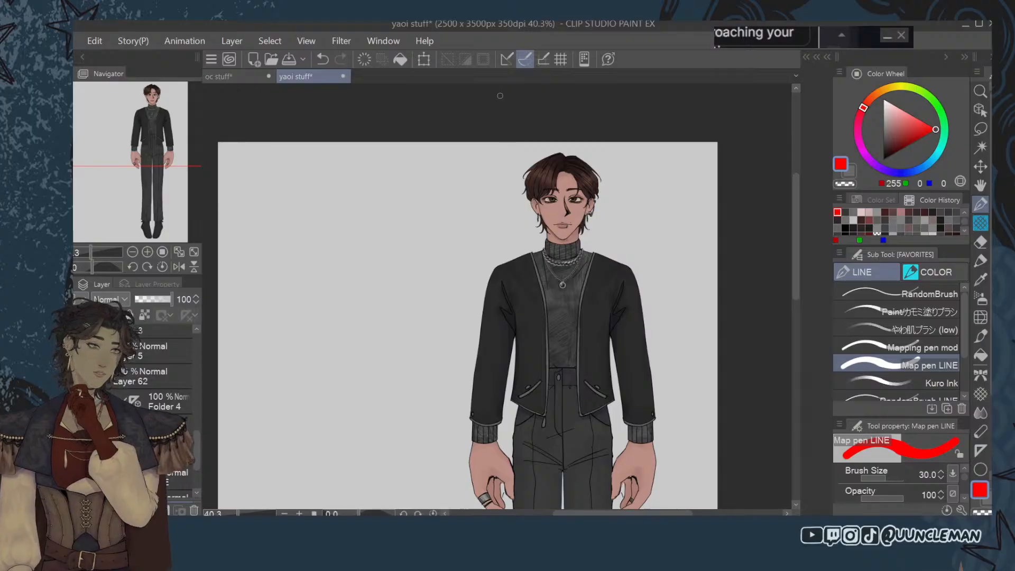
mouse_move(635, 203)
mouse_down()
mouse_move(500, 204)
mouse_move(576, 276)
mouse_up()
key(ctrl+z)
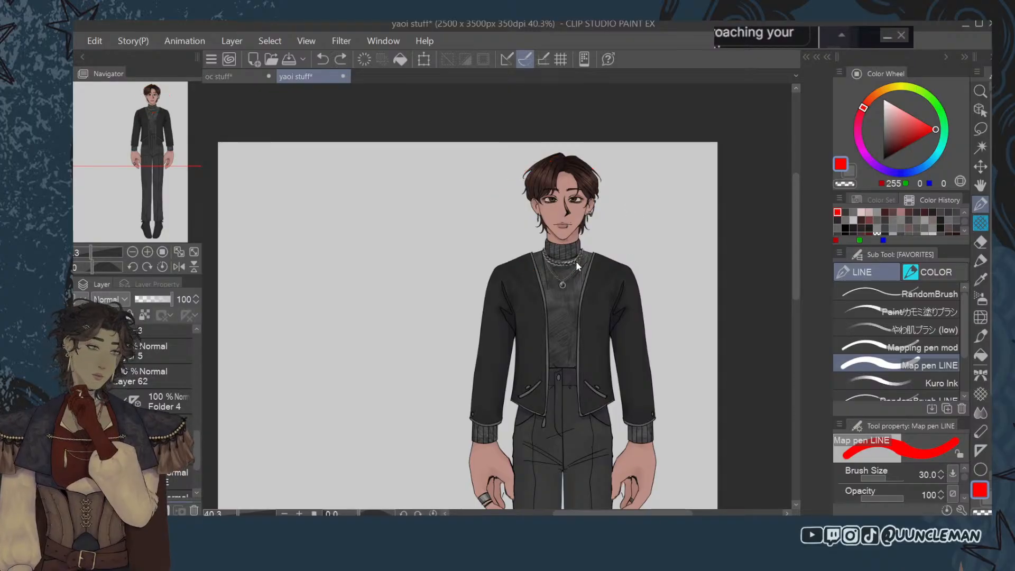
mouse_move(513, 221)
mouse_down()
mouse_move(588, 247)
mouse_move(507, 265)
mouse_move(606, 185)
mouse_move(555, 288)
mouse_up()
key(ctrl+z)
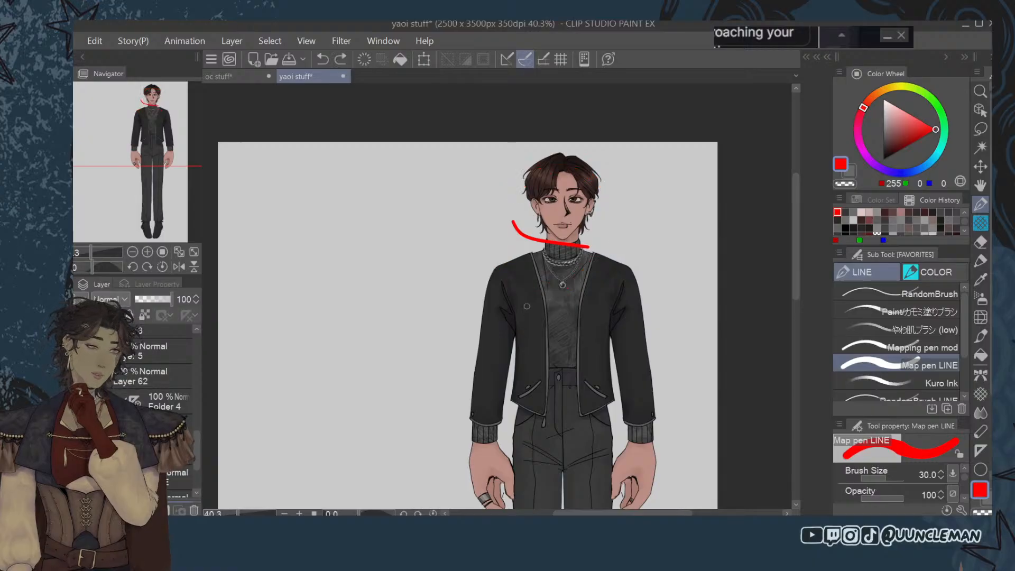
Show the long-haired character in the gray vest instead of the black-jacketed one and examine his outfit and hands.
key(ctrl+z)
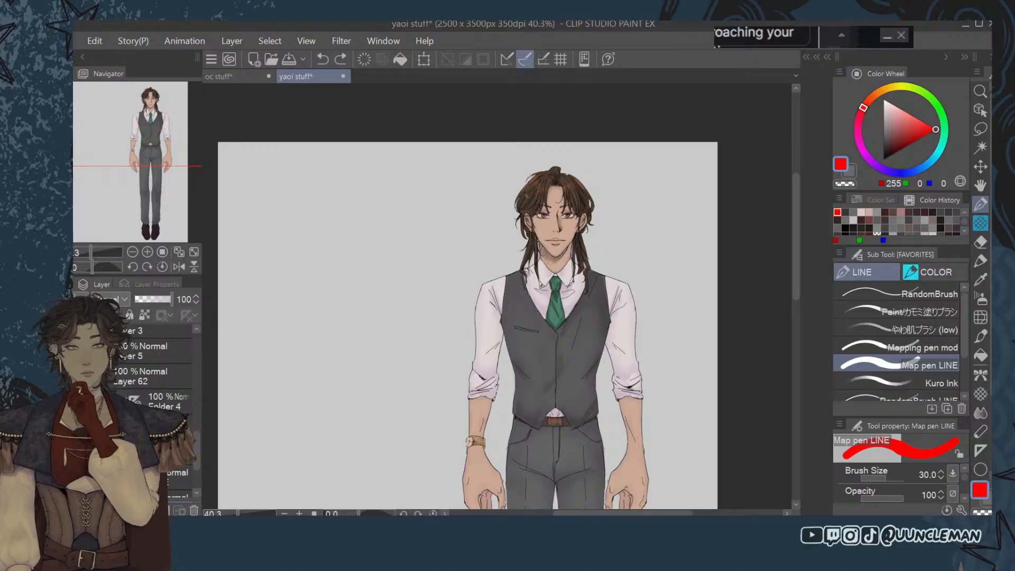
click(980, 184)
drag(674, 317, 658, 160)
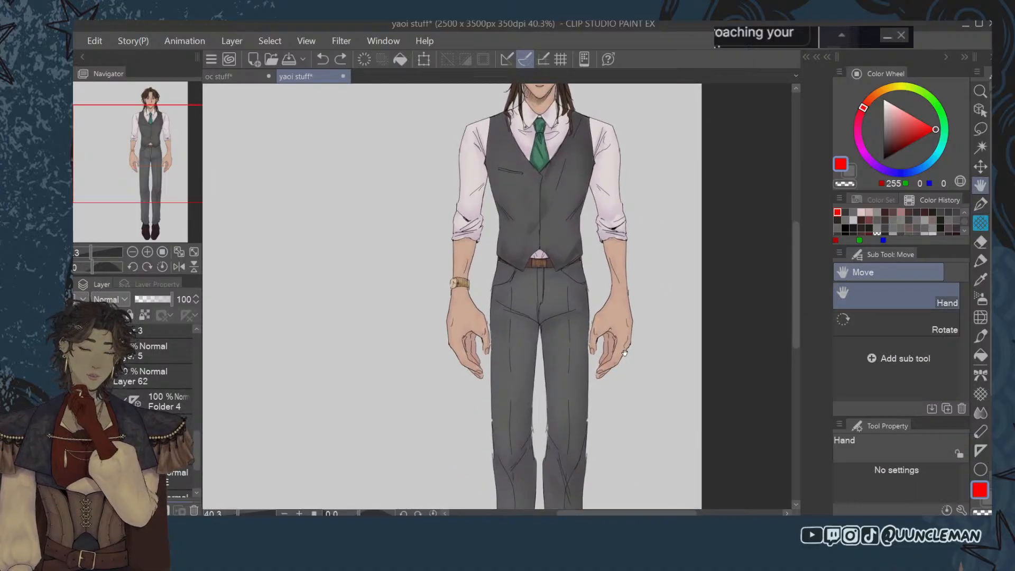
scroll(615, 355, up, 3)
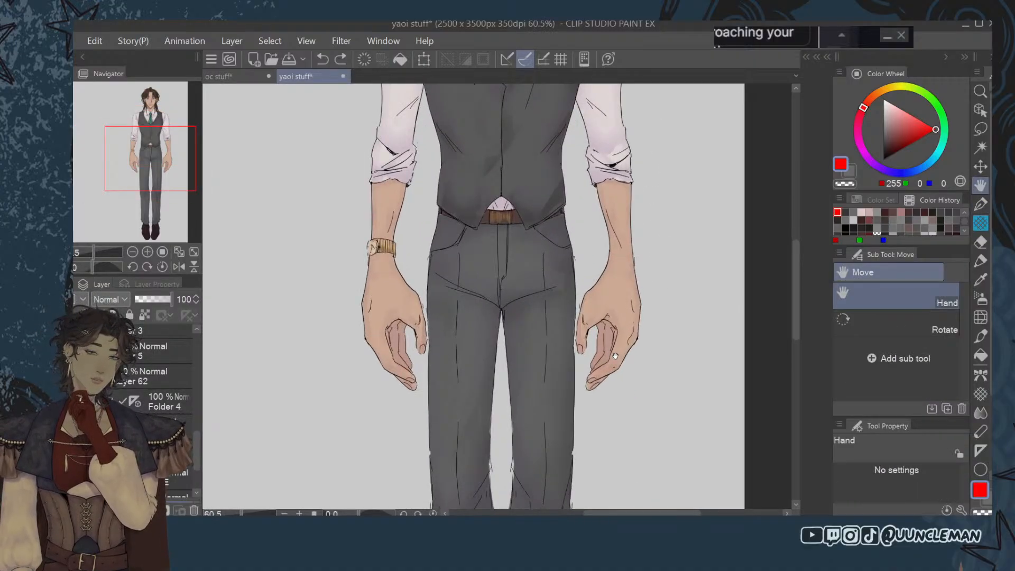
drag(624, 362, 655, 428)
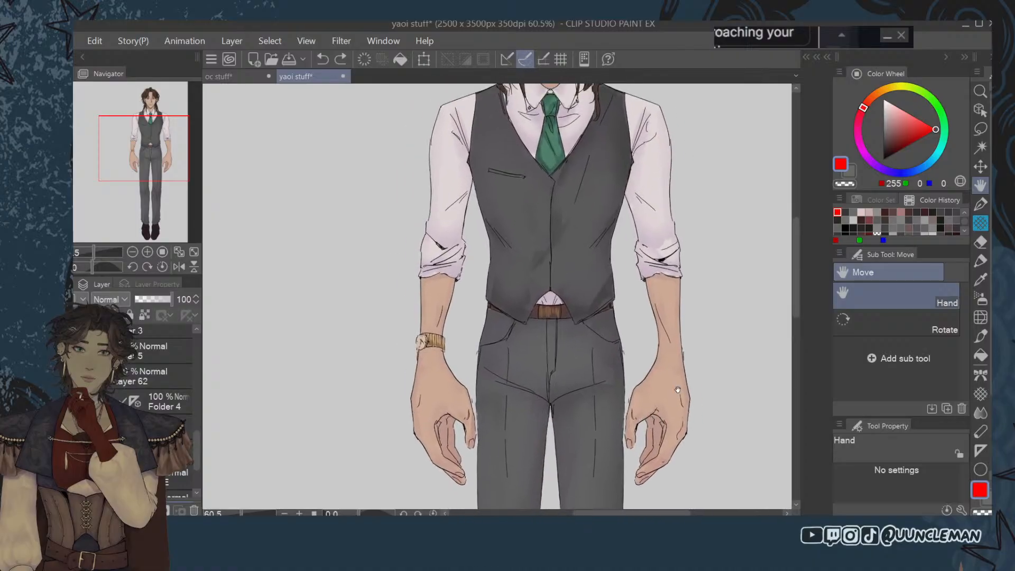
Switch to the oc stuff document.
click(219, 77)
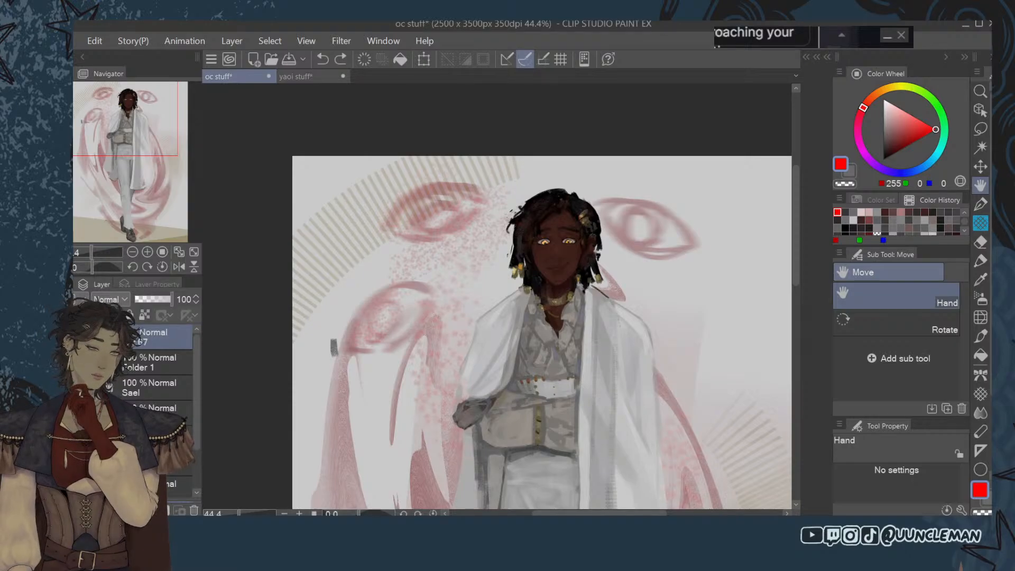
View more of the white-coated character, check the yaoi stuff document, and close the oc stuff document.
scroll(384, 326, down, 1)
scroll(383, 326, down, 1)
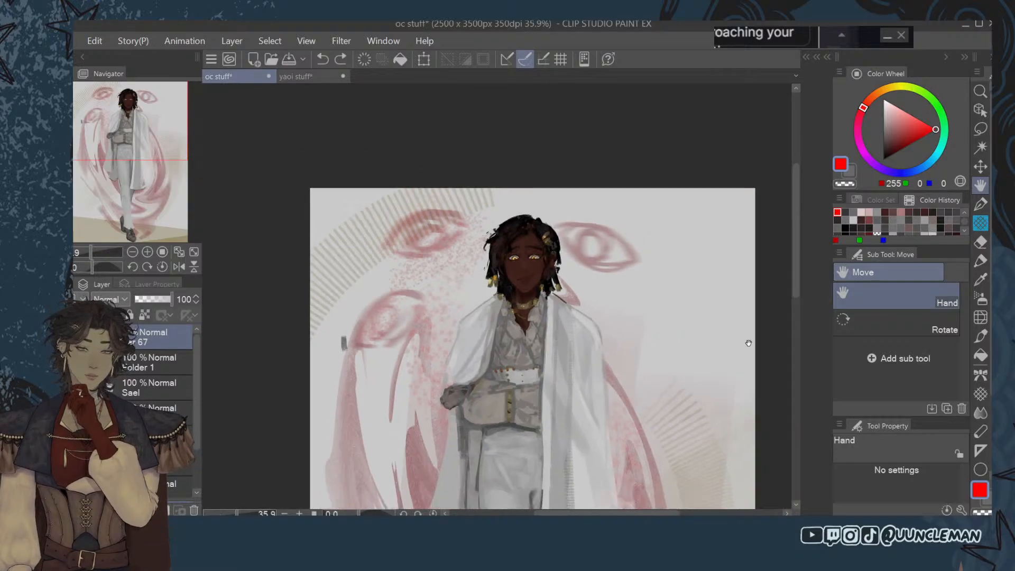
scroll(749, 343, down, 1)
mouse_move(797, 226)
mouse_down()
mouse_move(806, 347)
mouse_move(800, 233)
mouse_up()
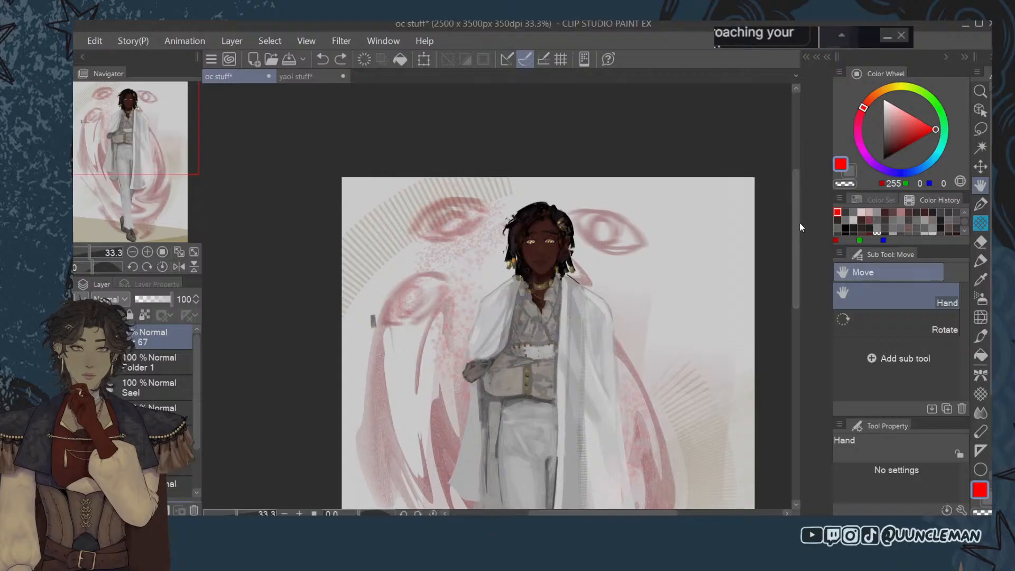
click(305, 78)
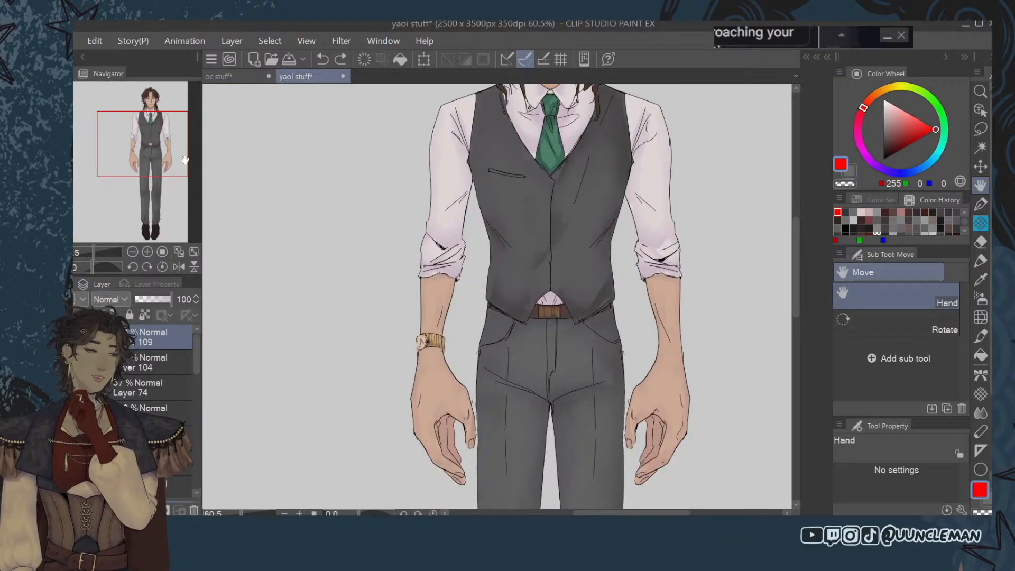
click(267, 82)
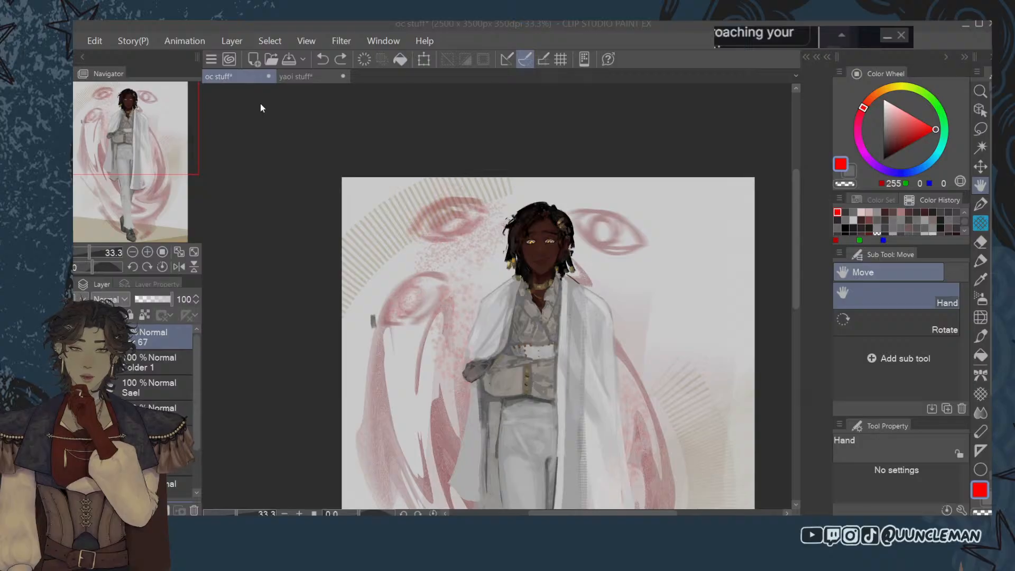
Show the orange-haired character in the maroon shirt instead of the long-haired one in the gray vest.
scroll(261, 104, down, 2)
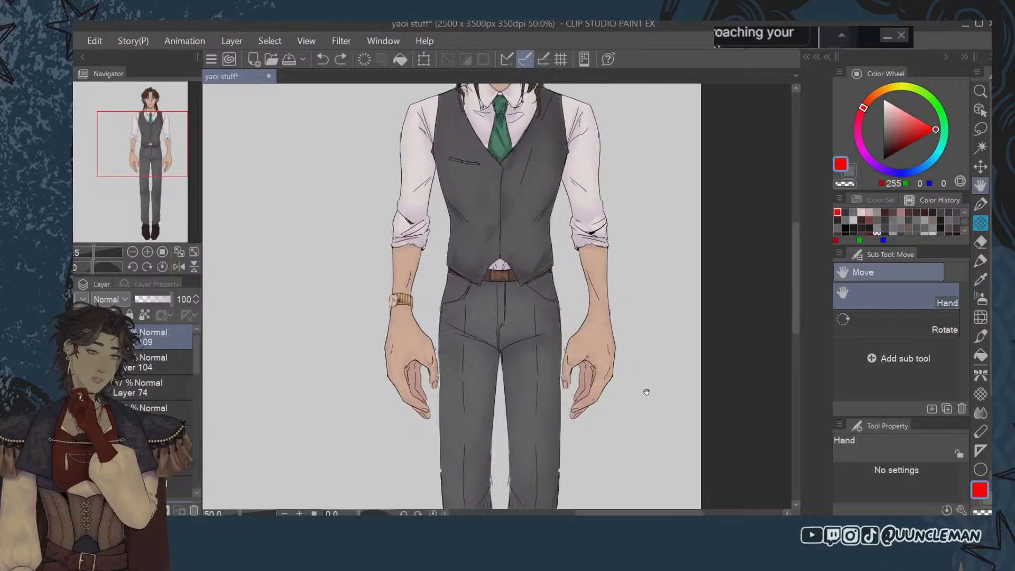
scroll(637, 408, up, 1)
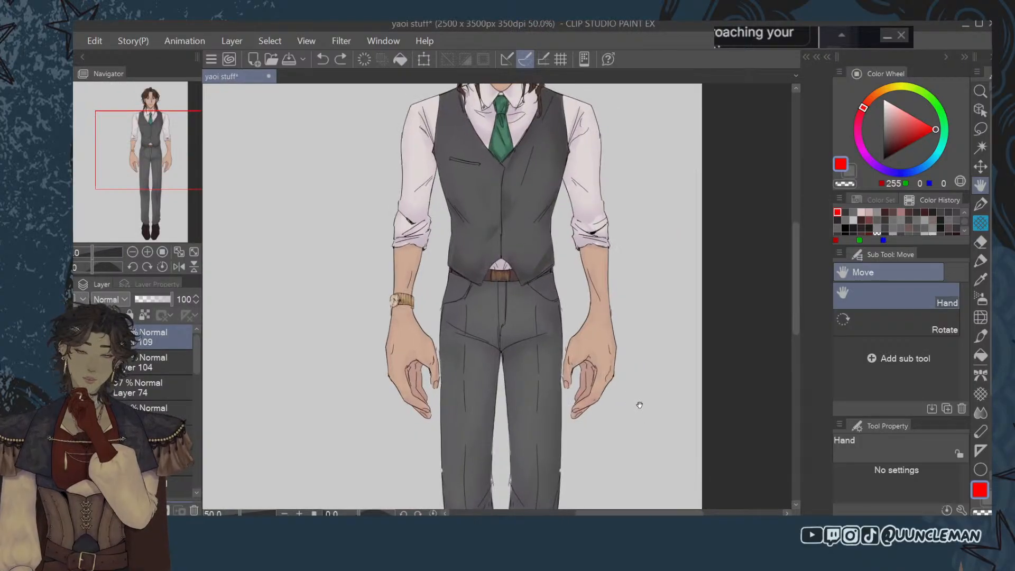
scroll(640, 405, down, 3)
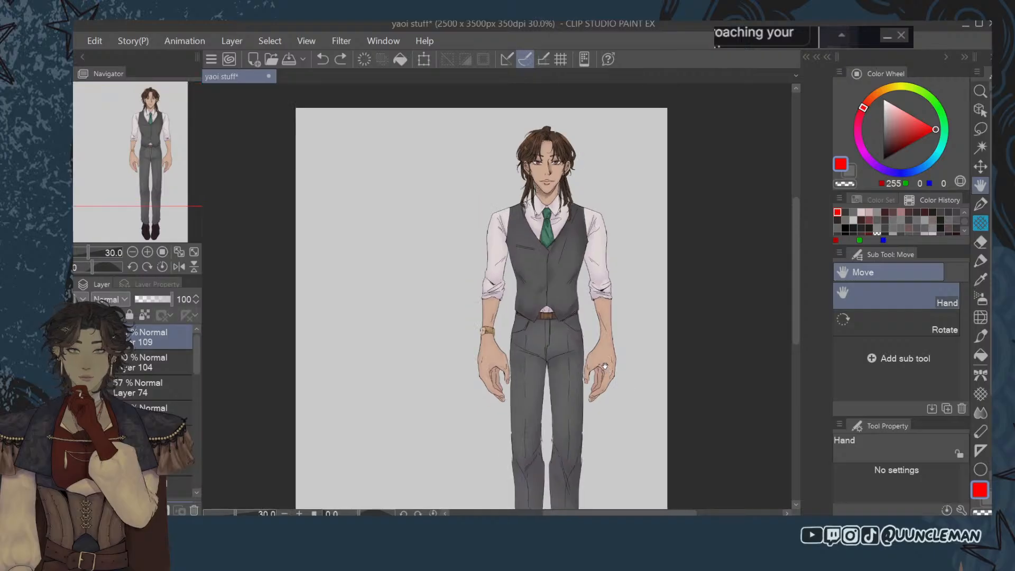
scroll(193, 350, down, 10)
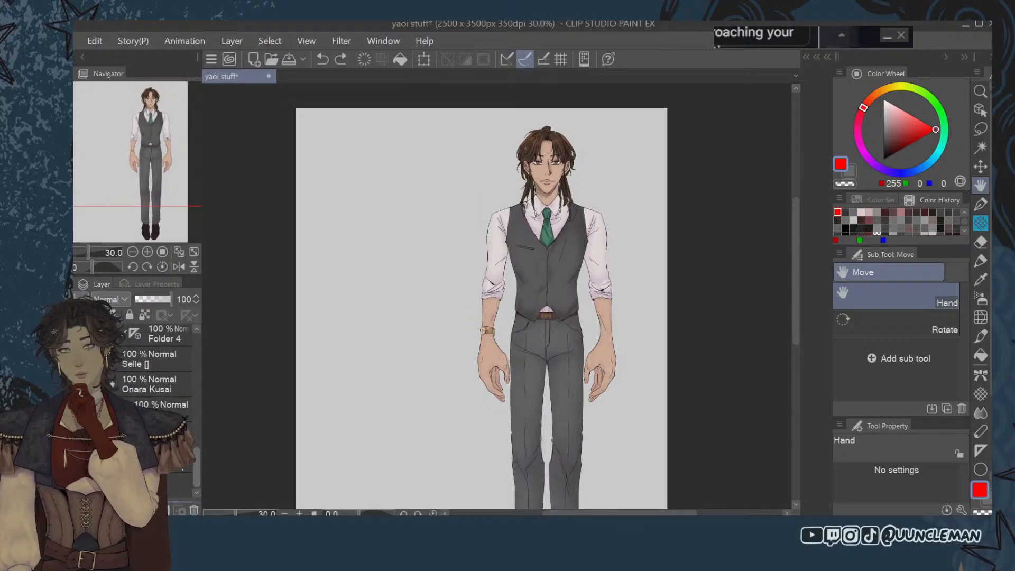
click(80, 385)
click(79, 359)
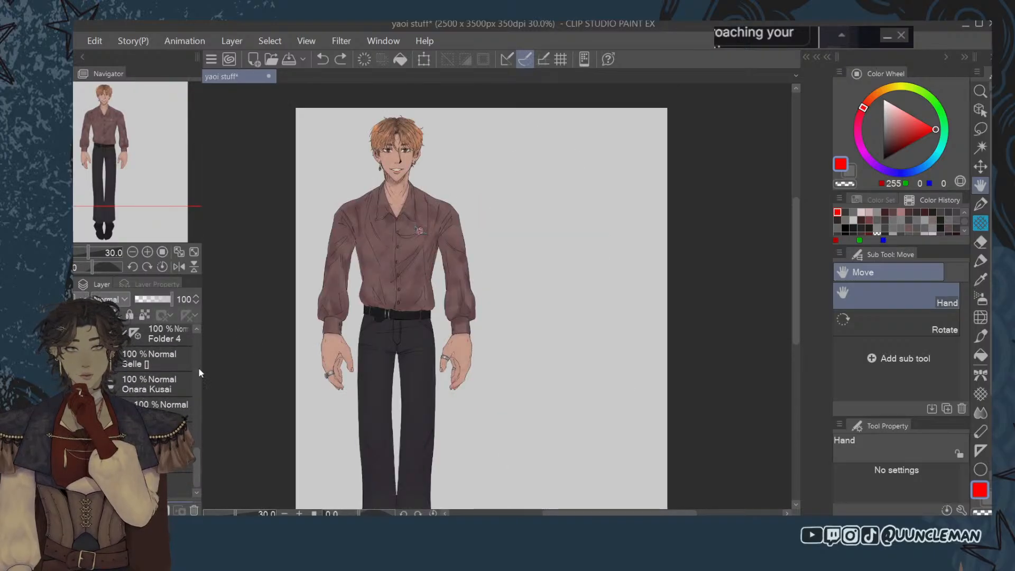
Hide the orange-haired character and reopen the oc stuff document alongside yaoi stuff, keeping yaoi stuff active.
click(79, 359)
drag(384, 224, 413, 267)
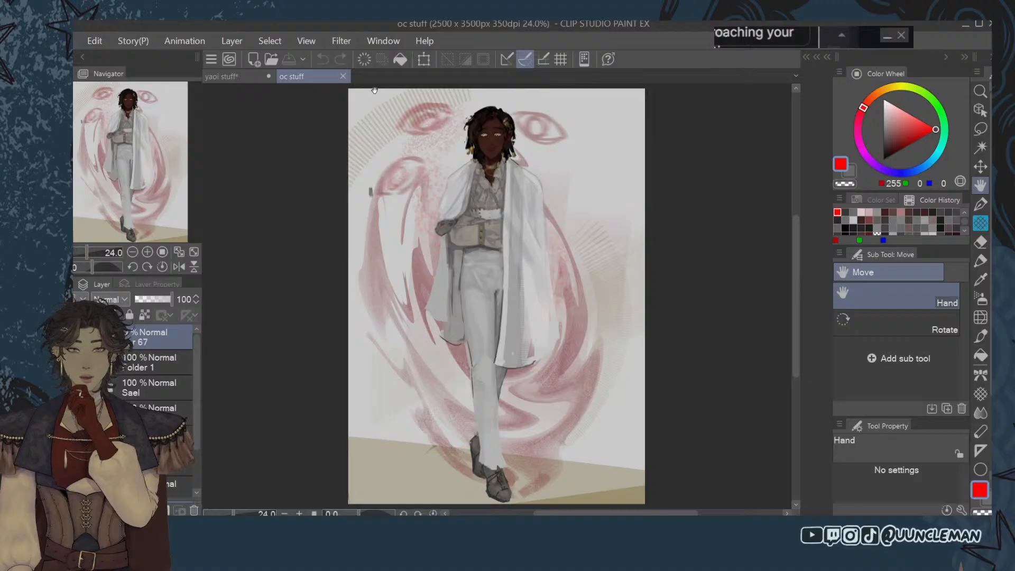
click(237, 77)
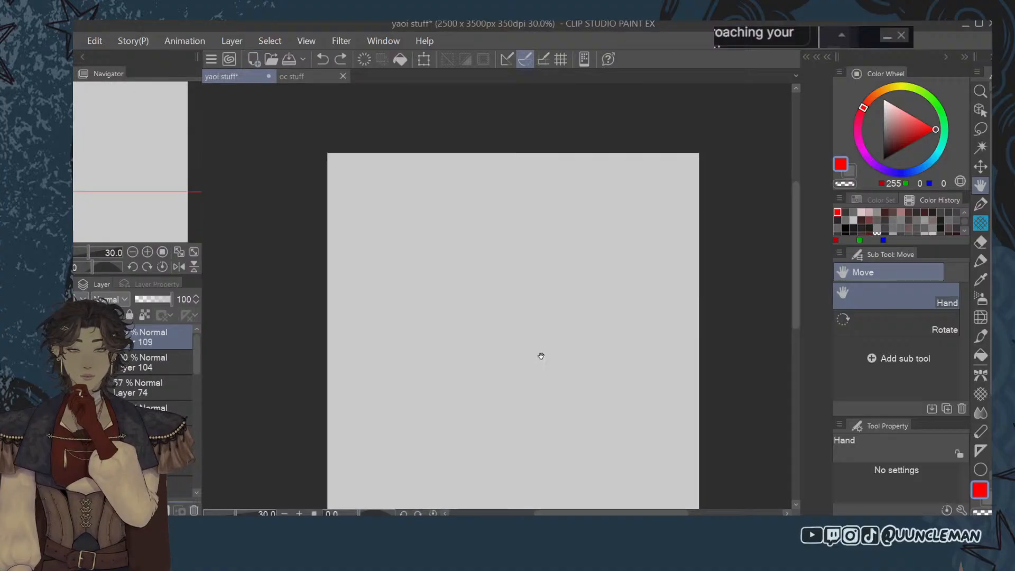
drag(541, 356, 549, 256)
scroll(551, 324, down, 2)
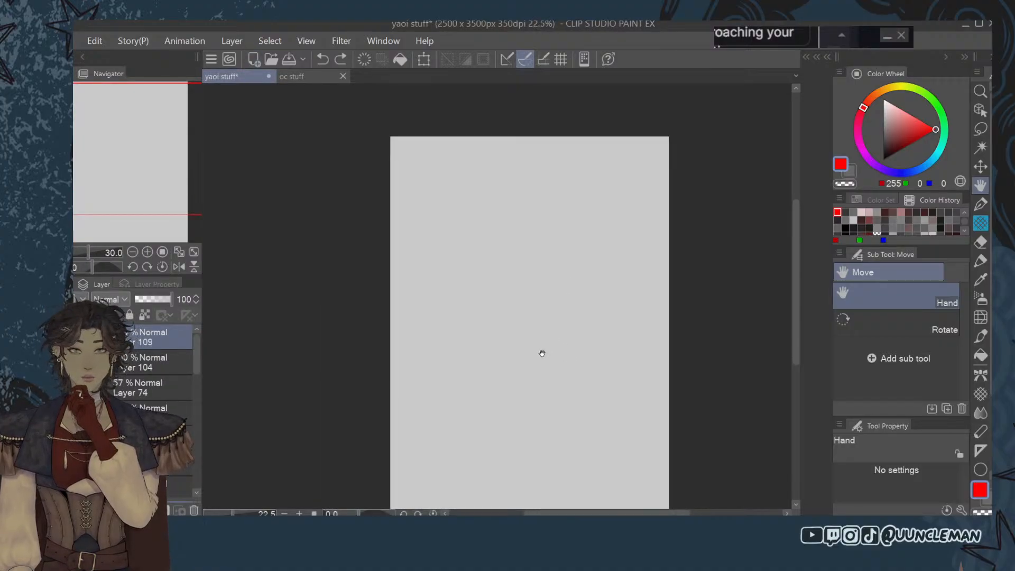
Delete the faded reference collage layer with the manga covers and the embracing couple.
drag(196, 362, 199, 427)
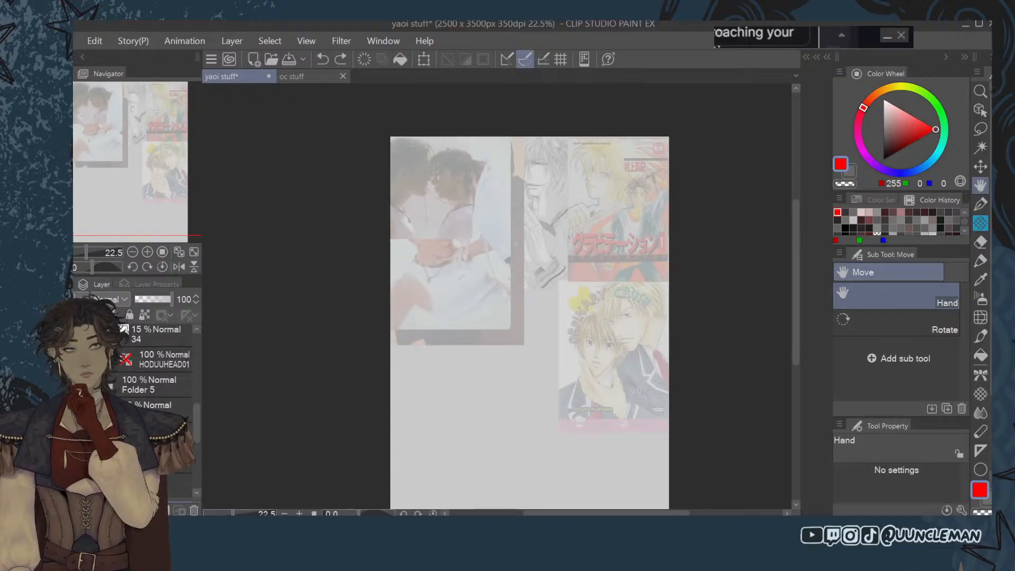
click(69, 410)
click(68, 411)
click(121, 411)
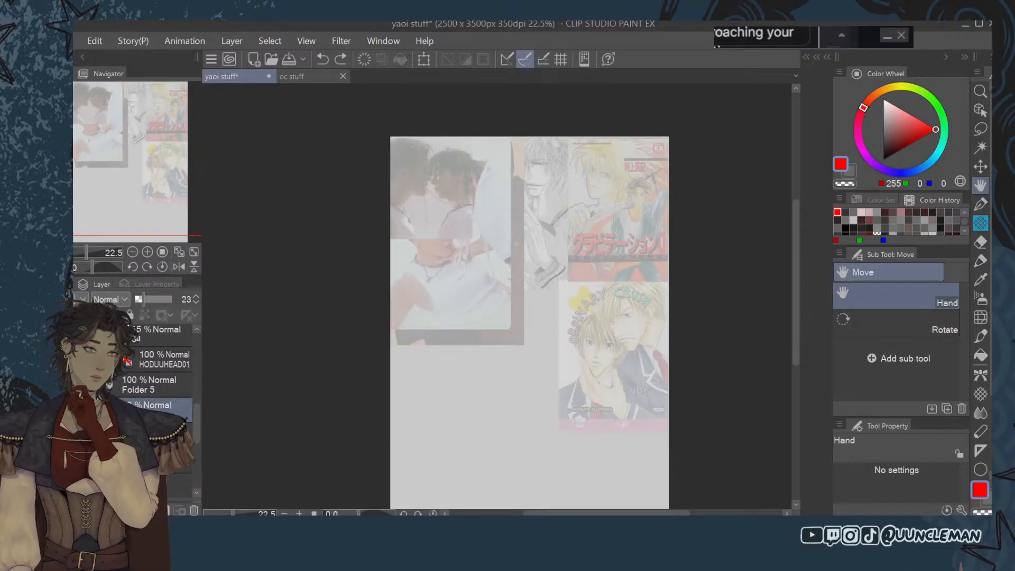
key(ctrl+y)
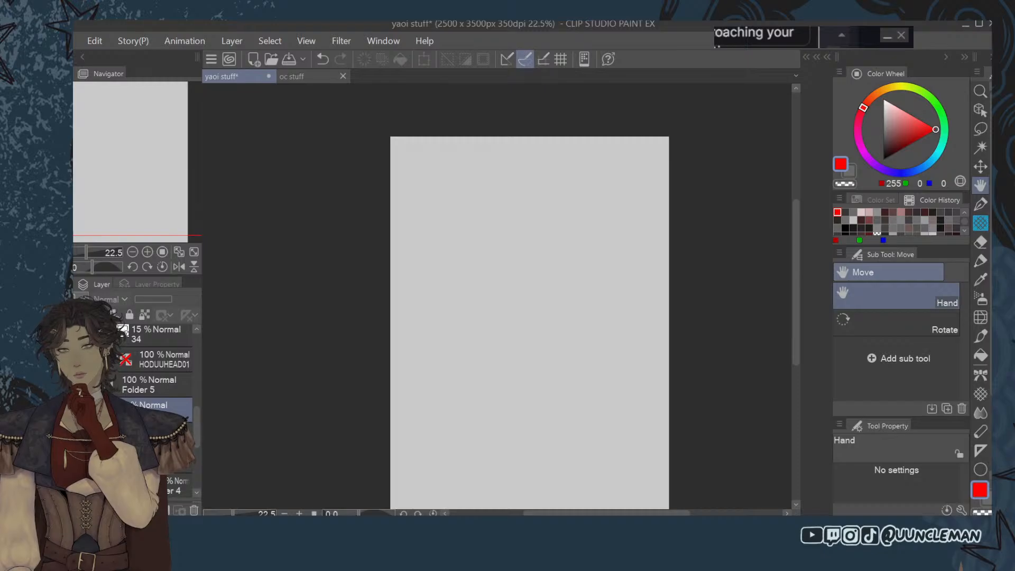
Show the color illustration of the suited man carrying a blond character, examine it closely, and delete its layer.
click(69, 410)
click(69, 411)
click(69, 410)
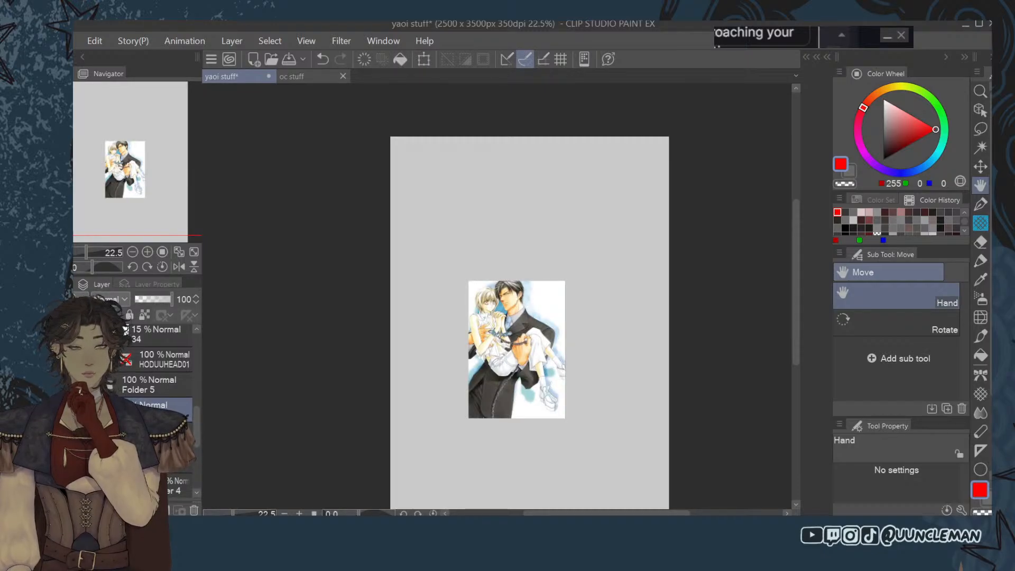
scroll(530, 361, up, 3)
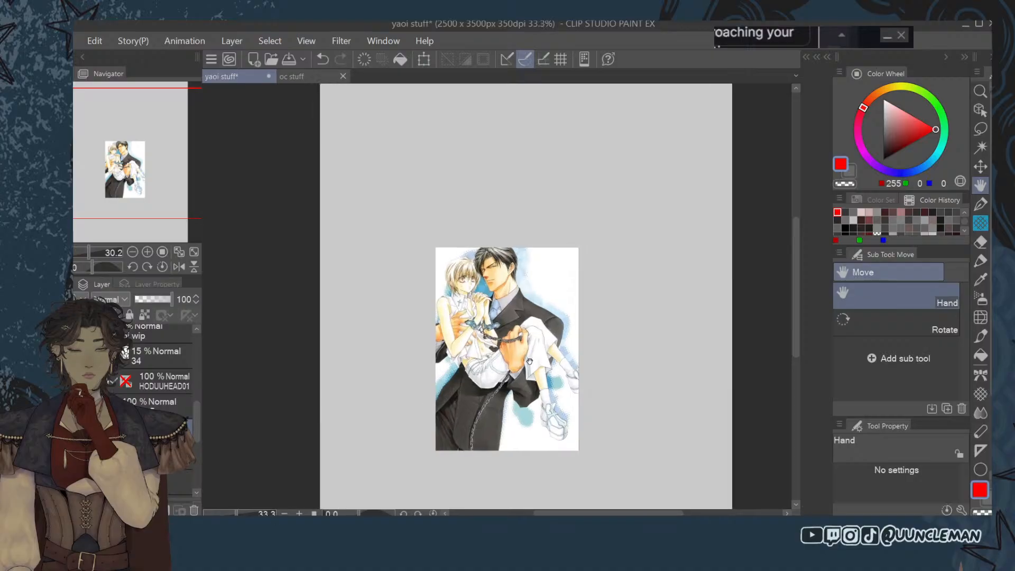
scroll(530, 361, up, 3)
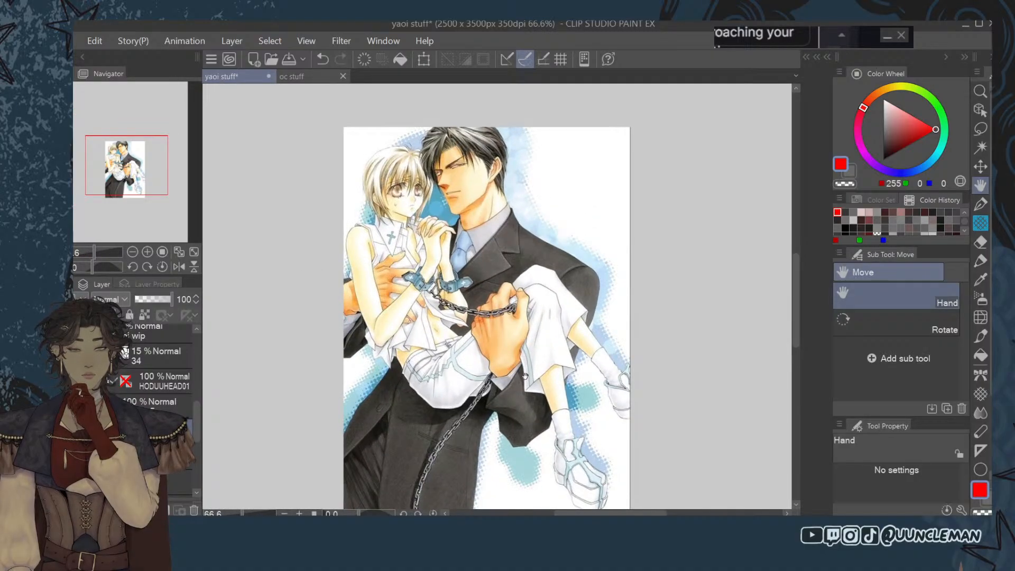
drag(525, 376, 573, 370)
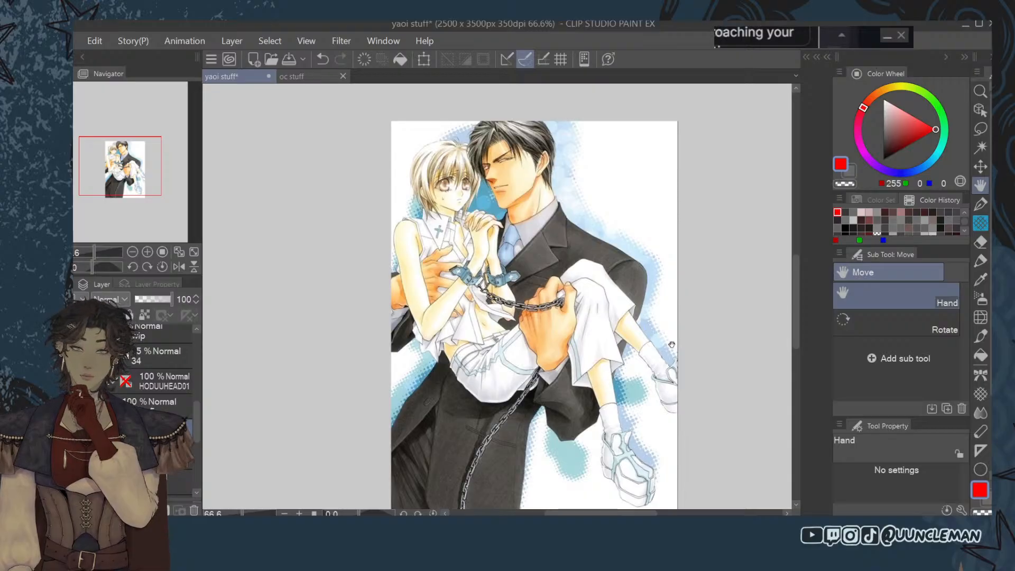
click(63, 431)
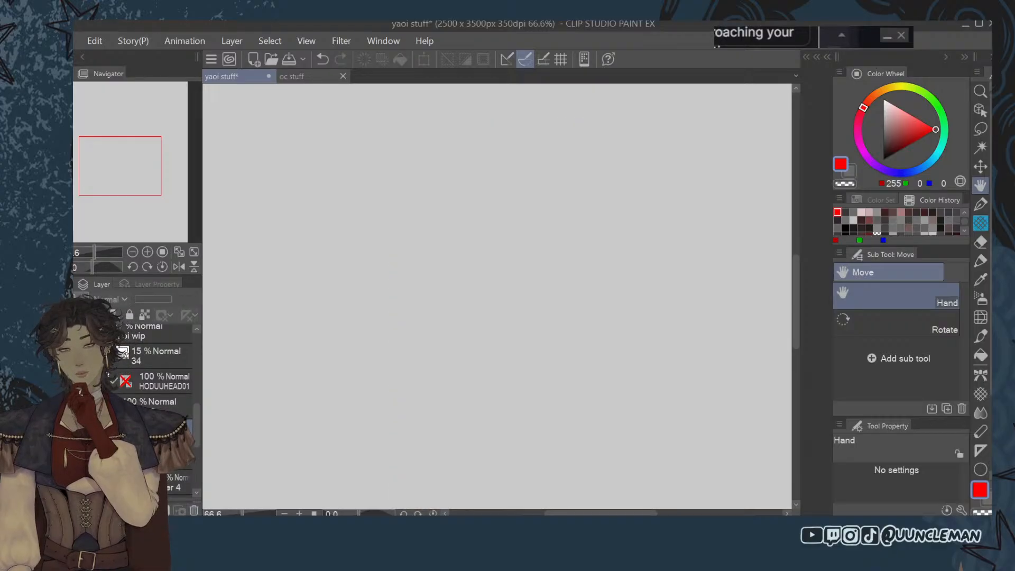
Show the black-and-white Love! Sexy Chapter 12 cover image, examine it, and delete its layer.
click(74, 432)
click(75, 432)
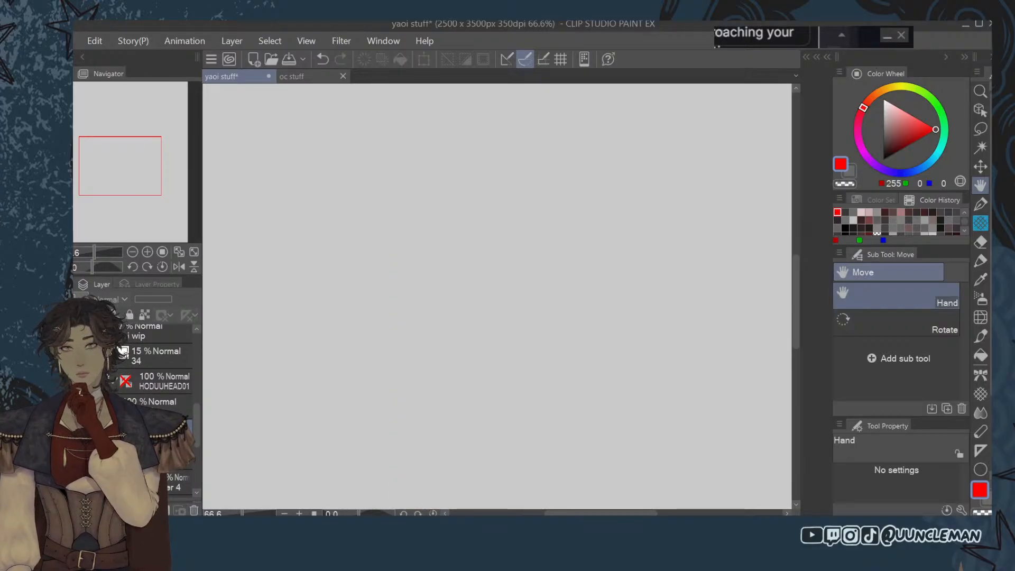
click(74, 431)
drag(643, 191, 584, 483)
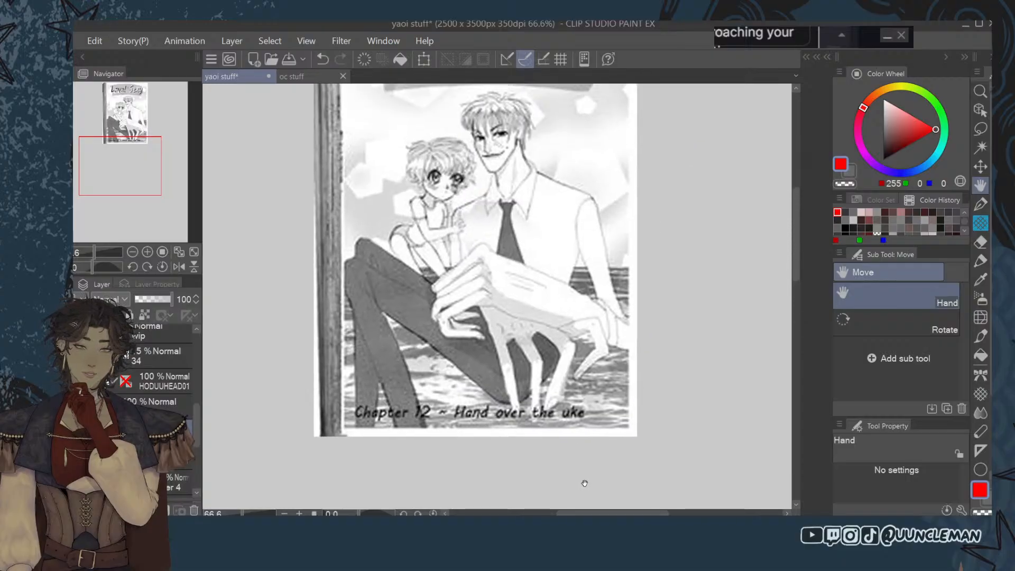
drag(596, 373, 600, 452)
scroll(600, 452, down, 1)
key(space)
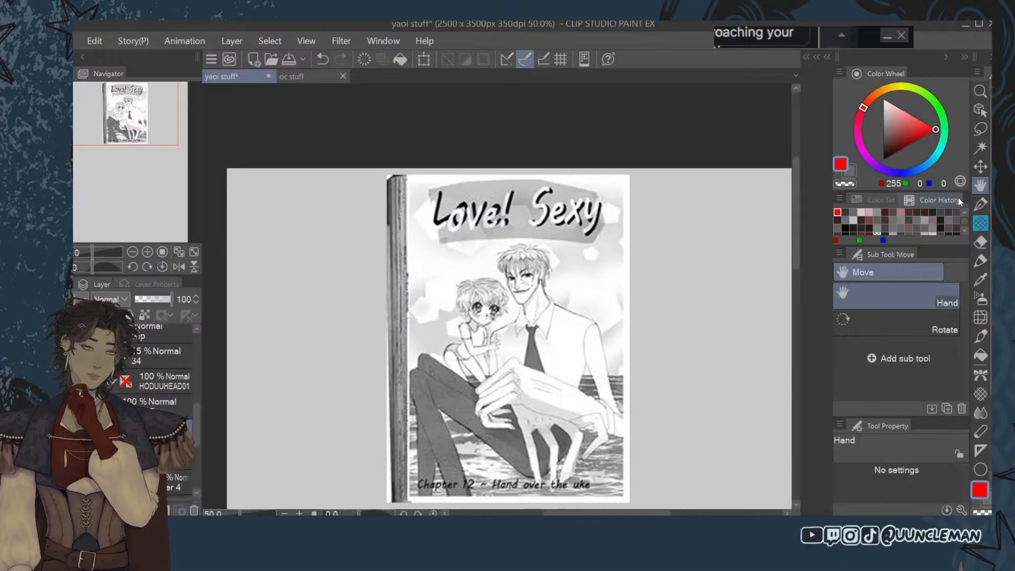
drag(726, 377, 738, 323)
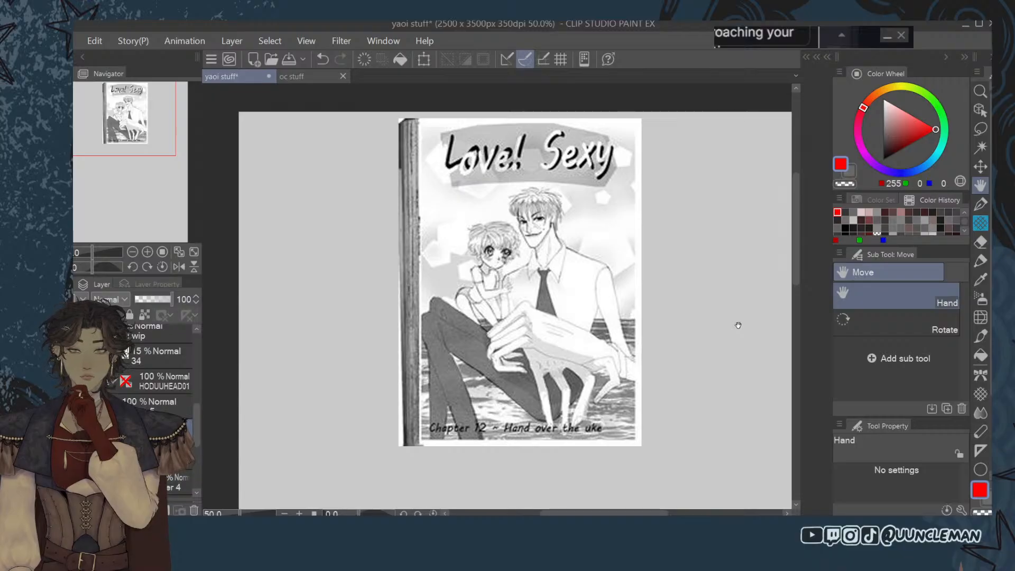
click(194, 511)
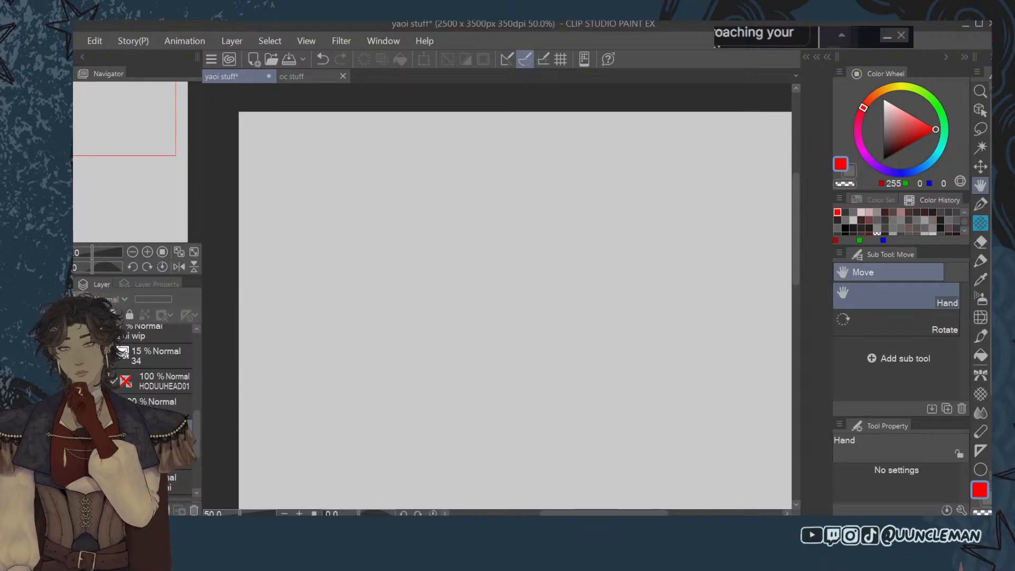
Delete the faint WIP watermark layer below Layer 74.
drag(196, 423, 195, 346)
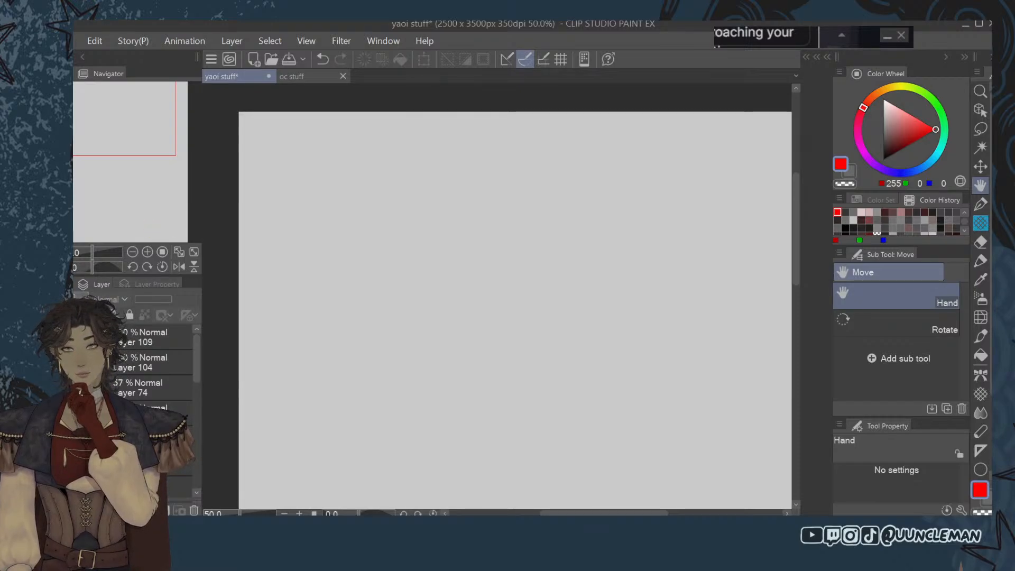
click(158, 411)
key(ctrl+z)
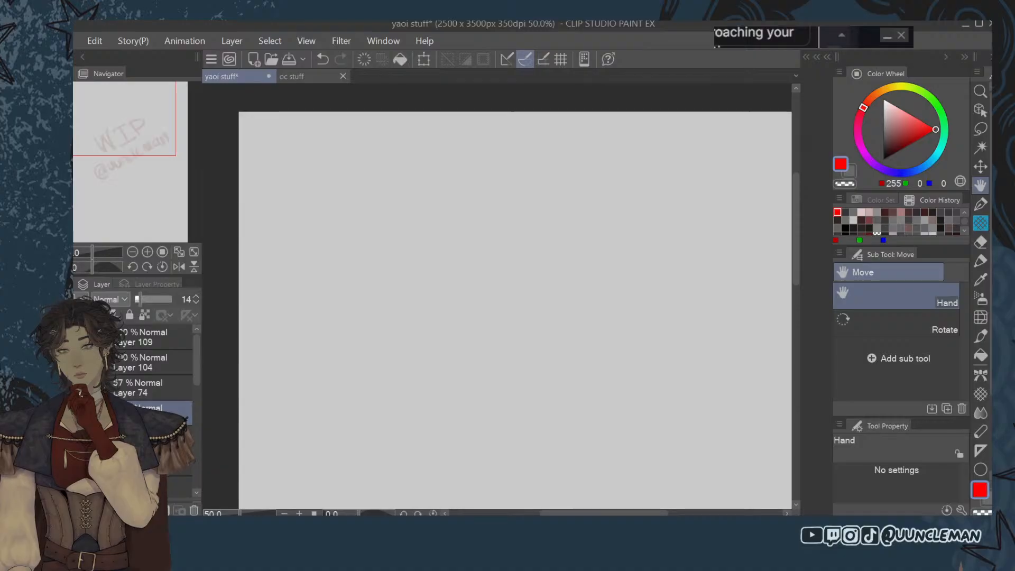
click(194, 511)
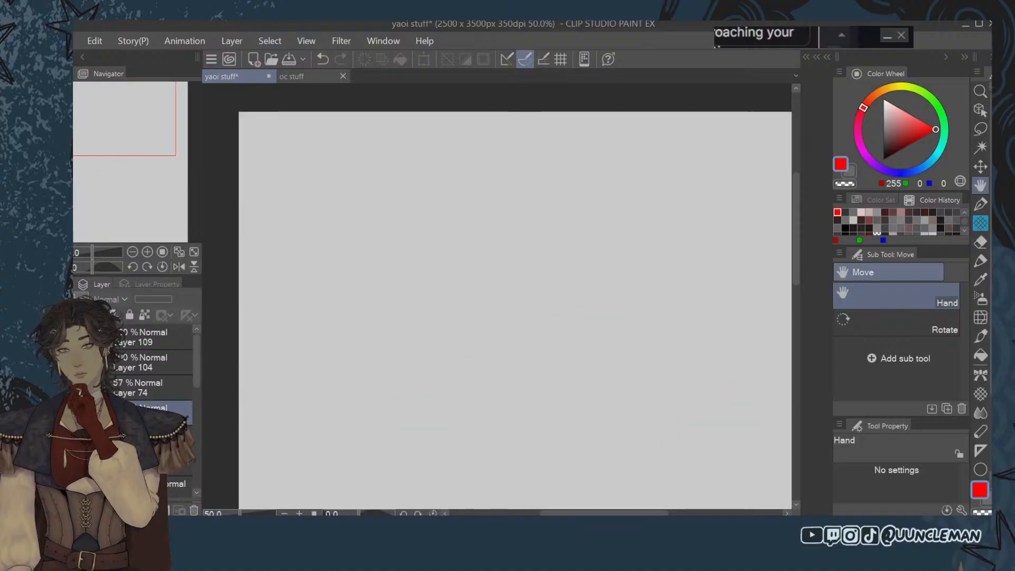
key(ctrl+z)
key(Delete)
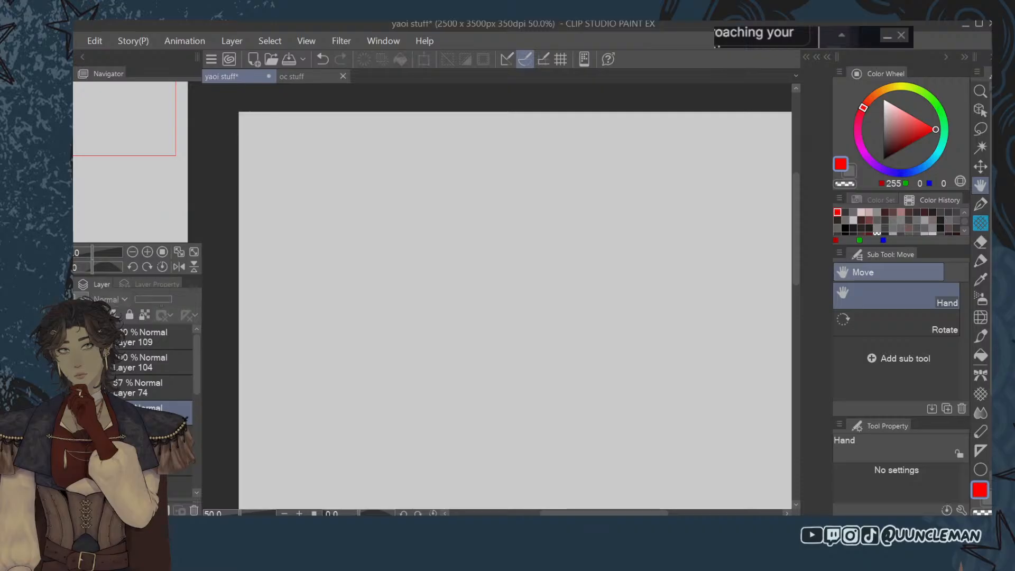
Delete the layers from Layer 109 through Layer 74 together.
click(172, 338)
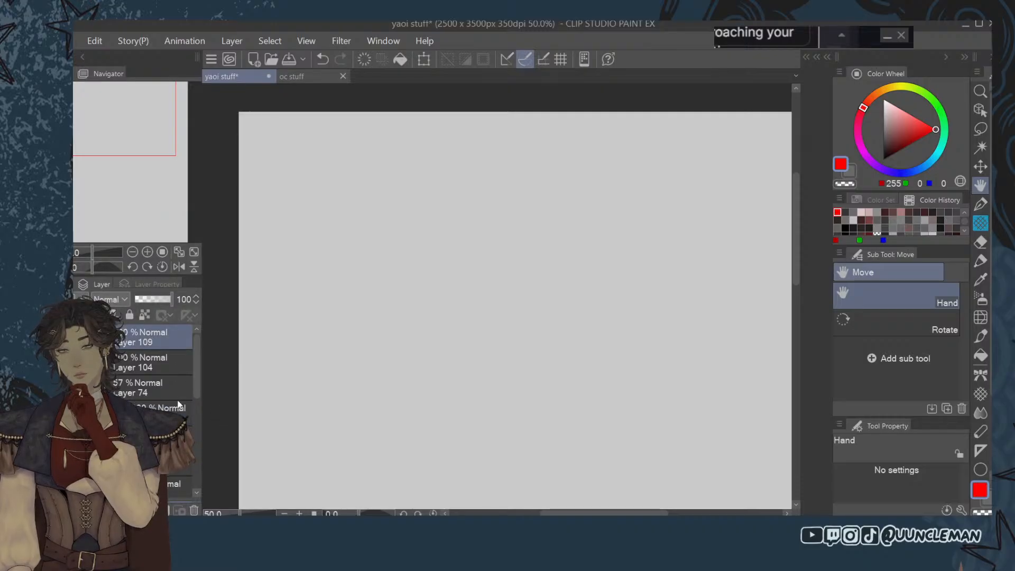
shift+click(160, 385)
click(195, 510)
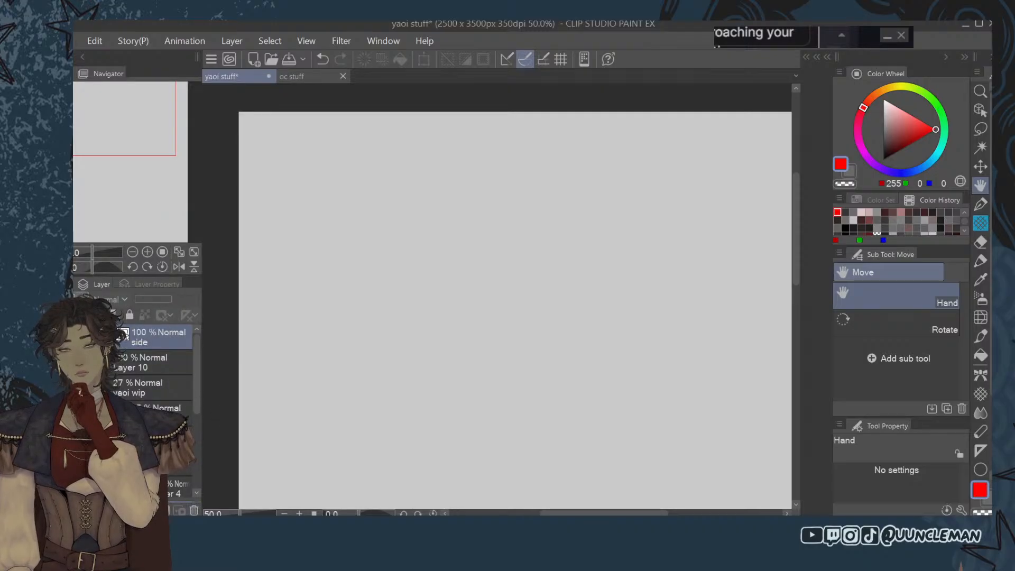
Delete Layer 10 and the yaoi wip layer, and save the yaoi stuff document.
click(74, 337)
click(74, 337)
click(142, 364)
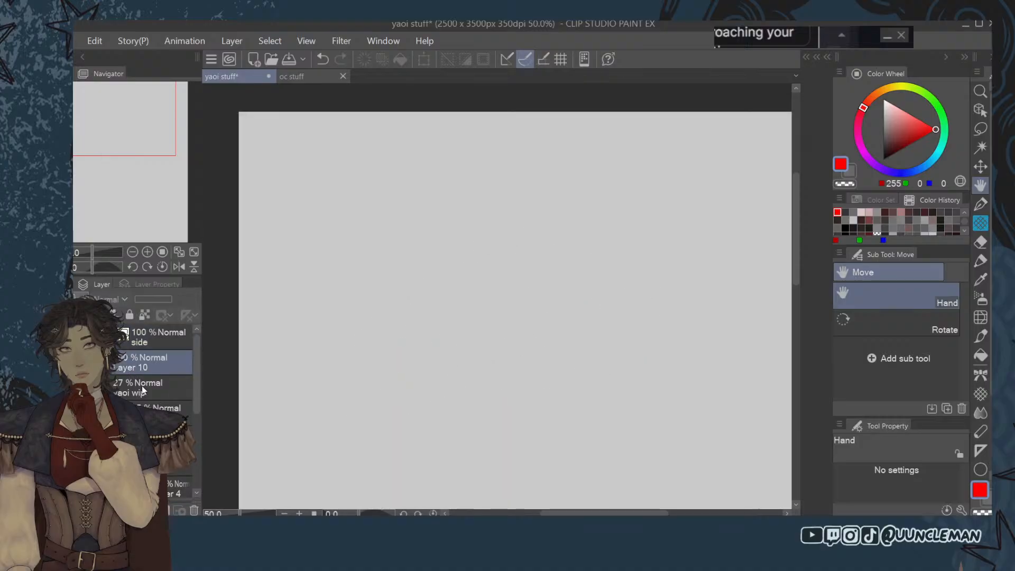
shift+click(137, 391)
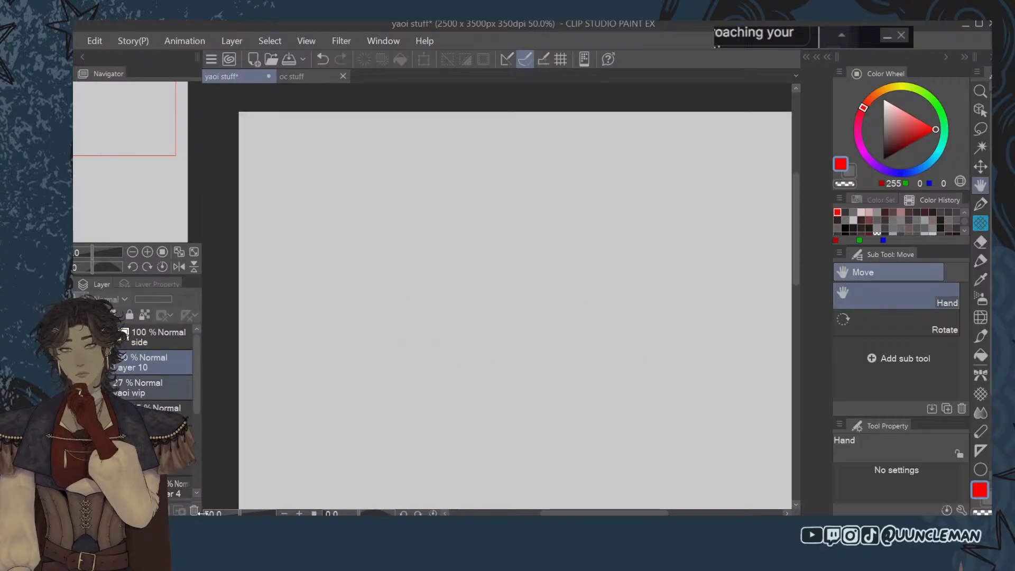
click(194, 511)
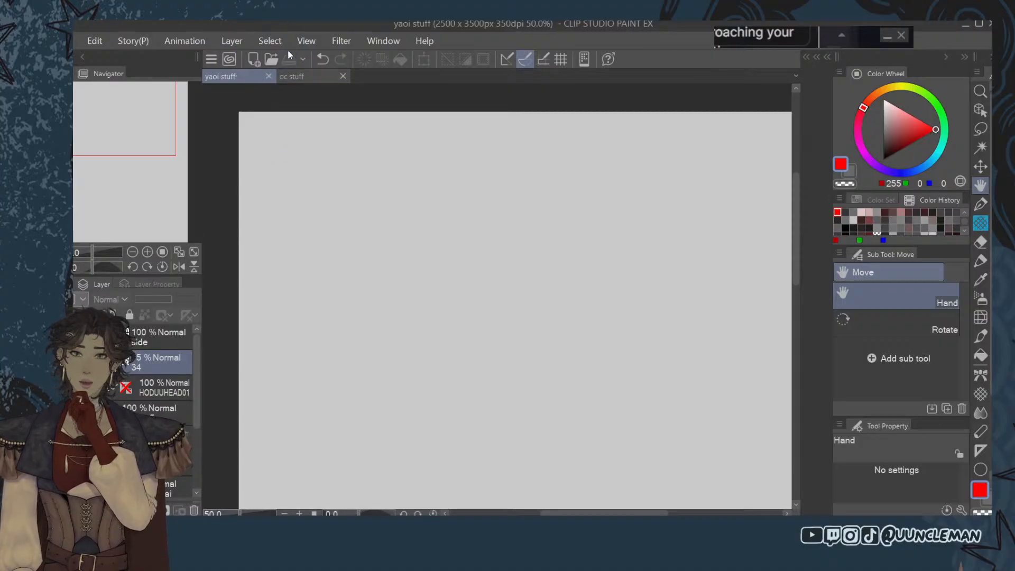
Switch to the oc stuff document.
click(315, 75)
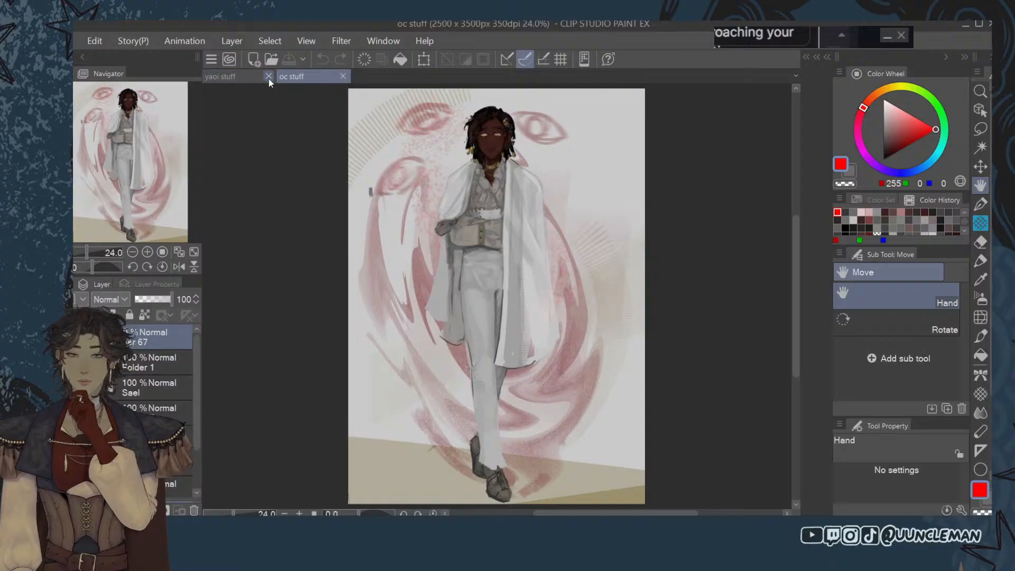
Close the oc stuff document and show the blond character in the maroon shirt and the long-haired character in the grey vest.
click(343, 76)
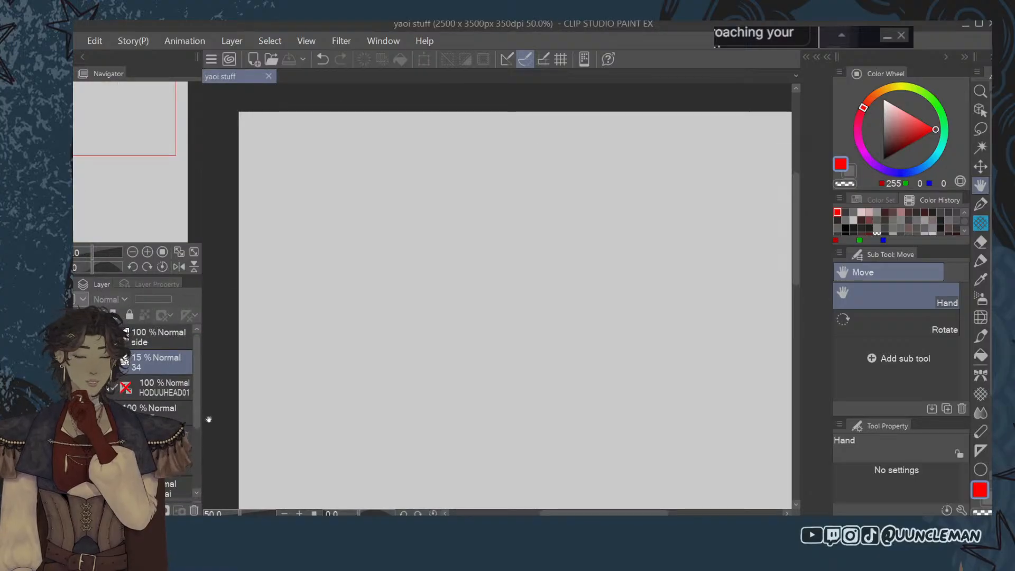
scroll(208, 420, down, 1)
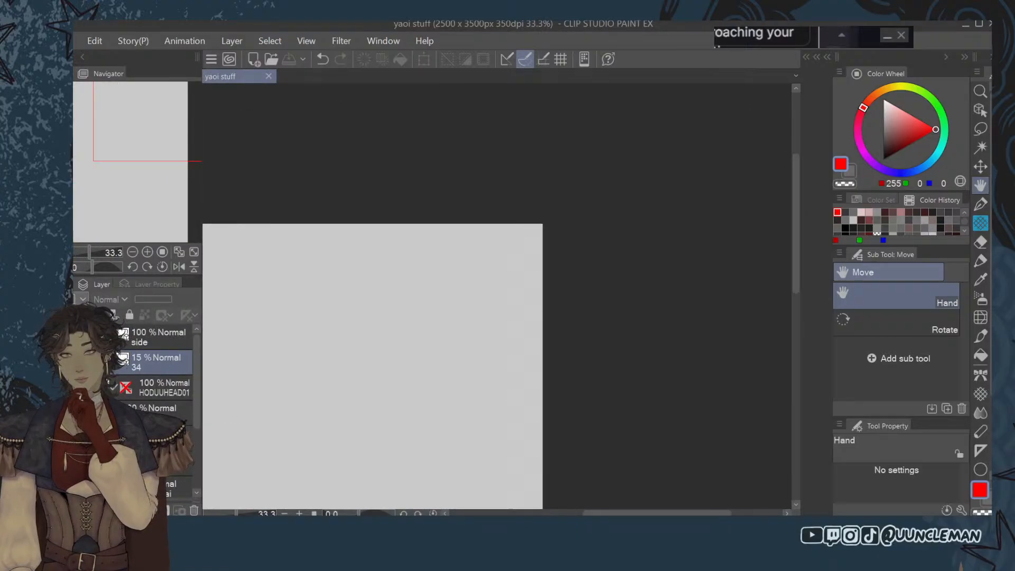
click(80, 464)
click(81, 463)
scroll(81, 464, down, 2)
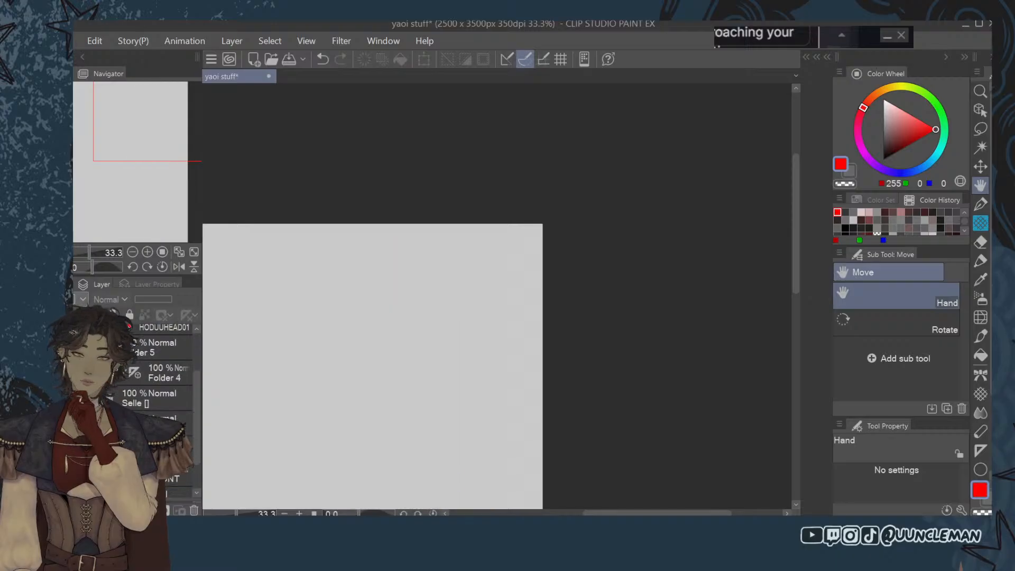
scroll(80, 464, down, 1)
drag(431, 389, 542, 366)
click(80, 428)
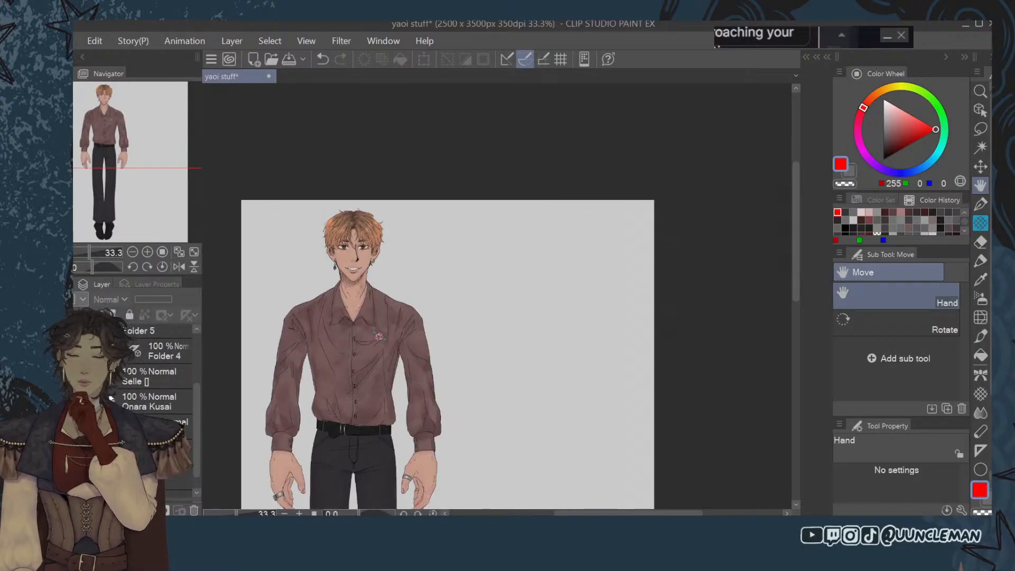
scroll(159, 370, up, 1)
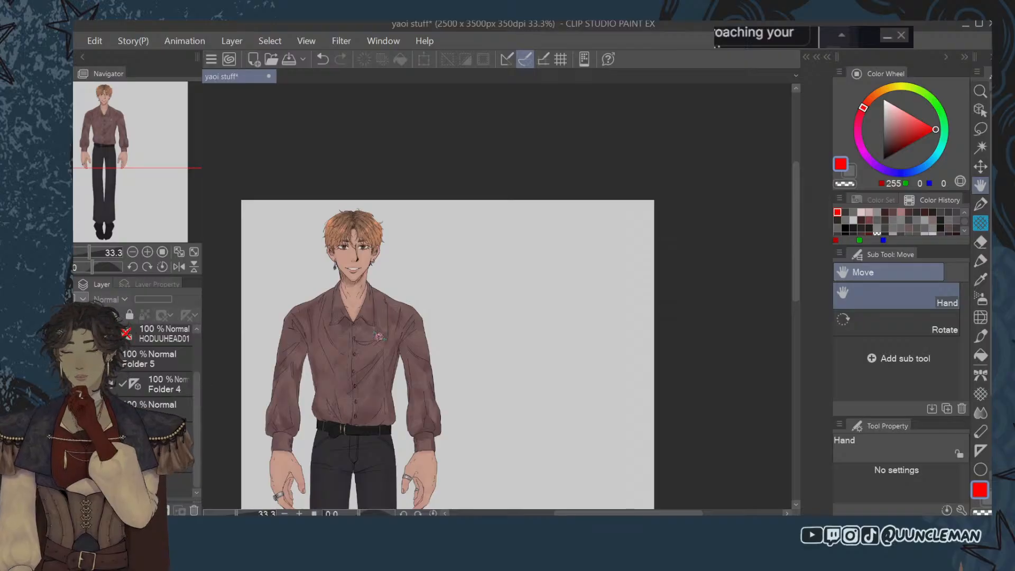
click(80, 359)
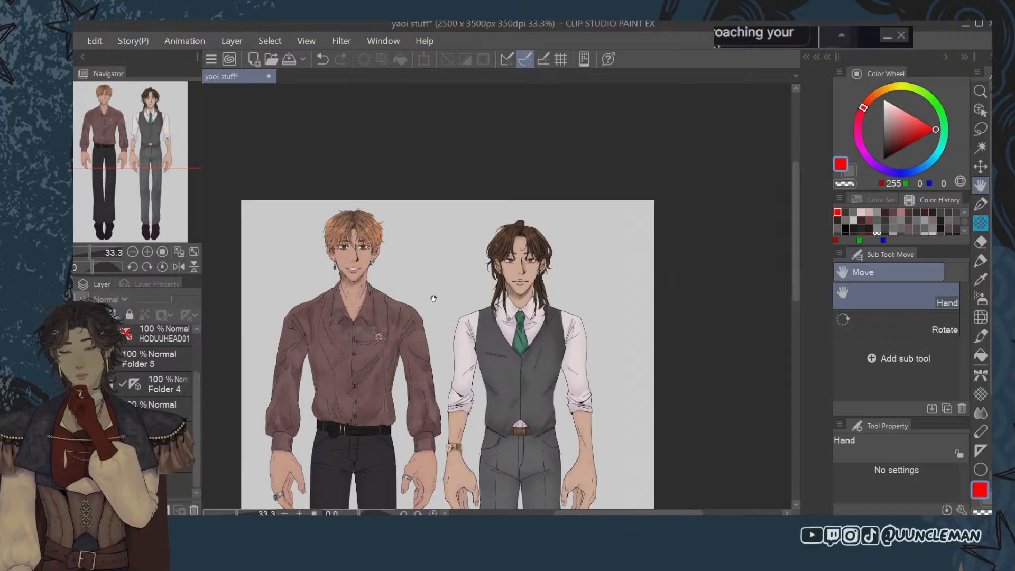
Add a new layer and circle the blond character's head in red with the size 30 Map pen LINE, adding an arrow pointing at it.
click(164, 435)
click(92, 511)
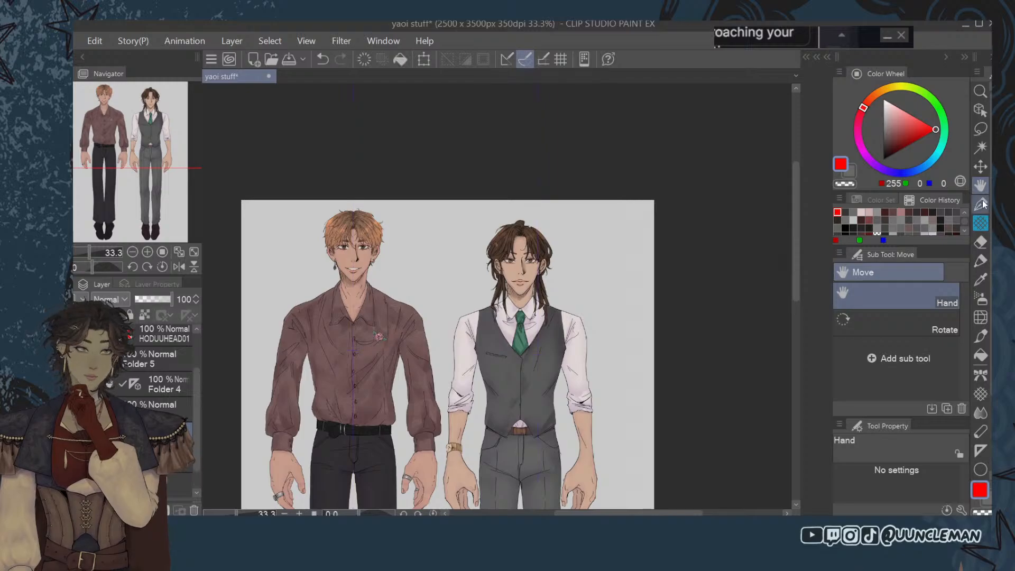
click(981, 204)
mouse_move(394, 216)
mouse_down()
mouse_move(296, 318)
mouse_move(325, 214)
mouse_up()
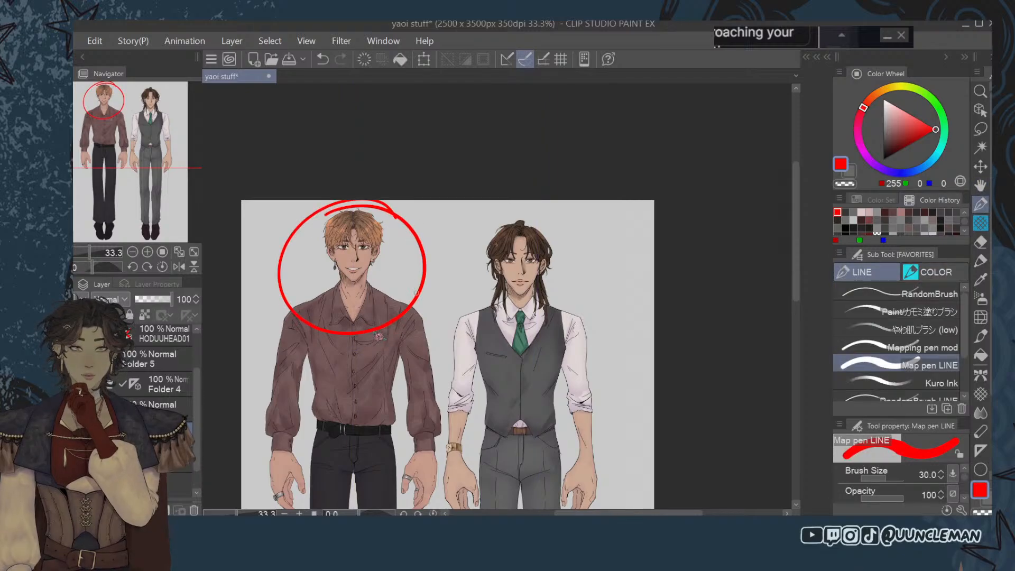
drag(408, 260, 281, 295)
drag(415, 317, 242, 273)
mouse_move(267, 202)
mouse_down()
mouse_move(294, 234)
mouse_move(292, 219)
mouse_up()
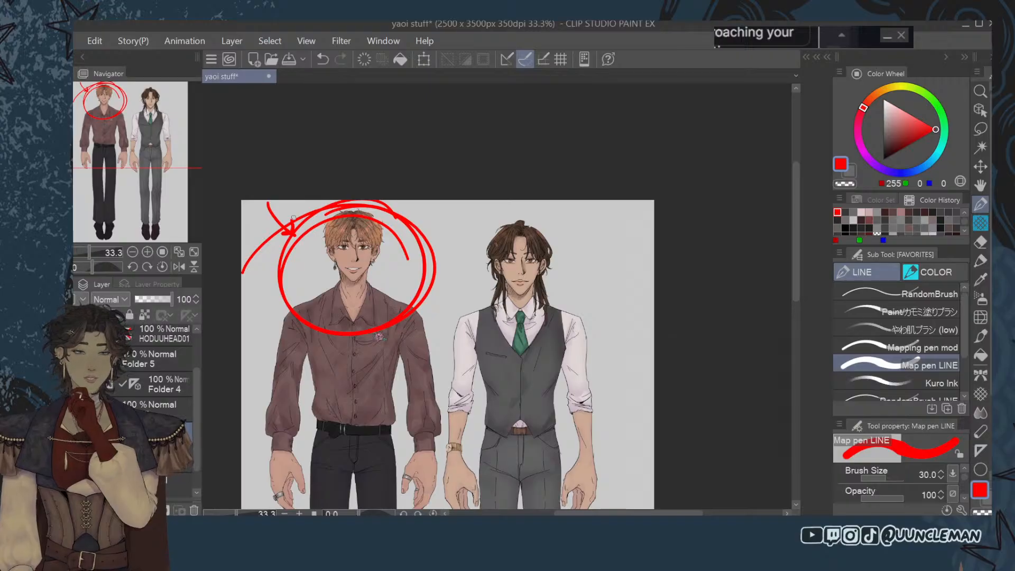
Circle the long-haired character's head in red and move the annotation layer to the top of the layer stack.
mouse_move(576, 255)
mouse_down()
mouse_move(566, 232)
mouse_move(560, 346)
mouse_move(455, 303)
mouse_move(557, 329)
mouse_up()
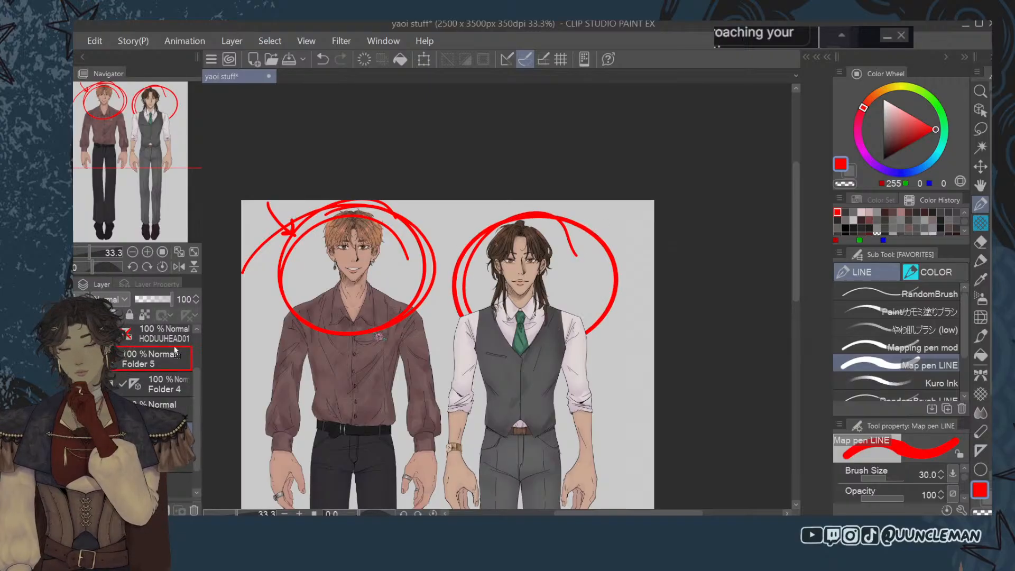
drag(175, 348, 177, 324)
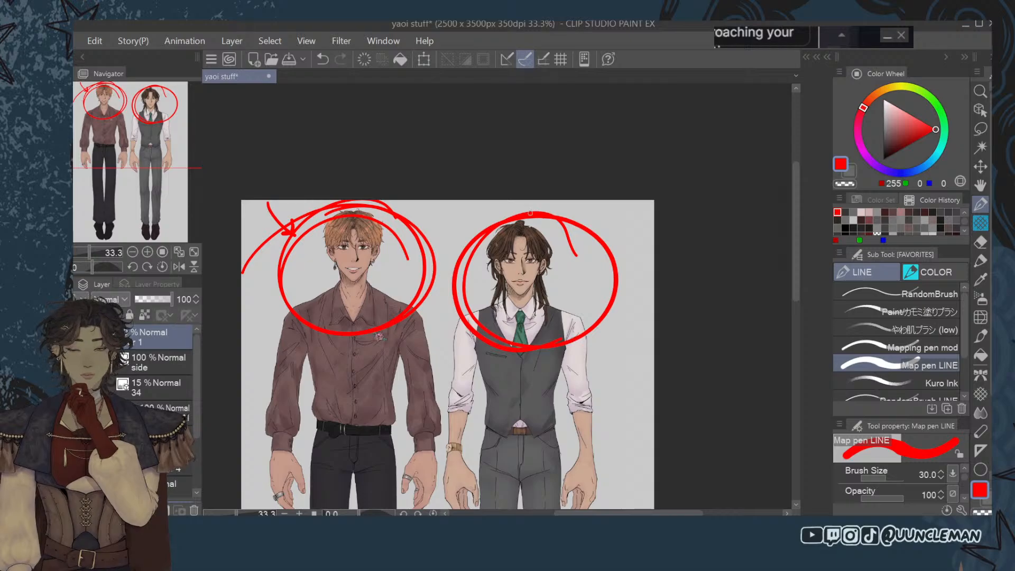
drag(530, 213, 606, 312)
Handwrite "selle" in red beneath the long-haired character's circle and "onara" beneath the blond character's circle.
mouse_move(511, 362)
mouse_down()
mouse_move(501, 377)
mouse_move(574, 358)
mouse_up()
mouse_move(333, 343)
mouse_down()
mouse_move(323, 350)
mouse_move(379, 341)
mouse_move(394, 349)
mouse_up()
drag(624, 209, 619, 253)
drag(619, 253, 631, 249)
key(ctrl+z)
key(ctrl+z)
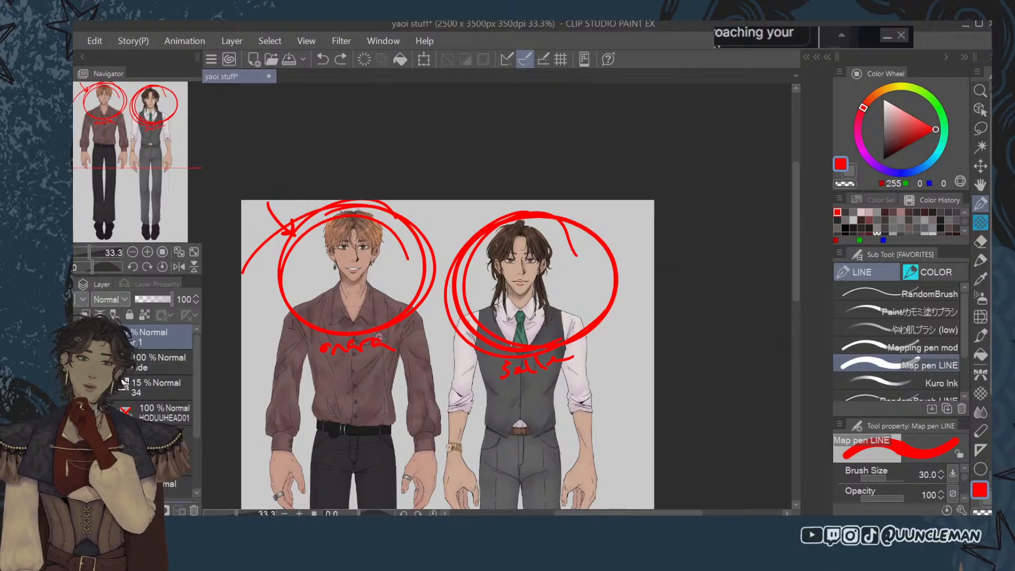
Draw a red arrow pointing at the circle around the long-haired character's head.
drag(637, 209, 595, 259)
mouse_move(601, 232)
mouse_down()
mouse_move(593, 262)
mouse_move(628, 255)
mouse_up()
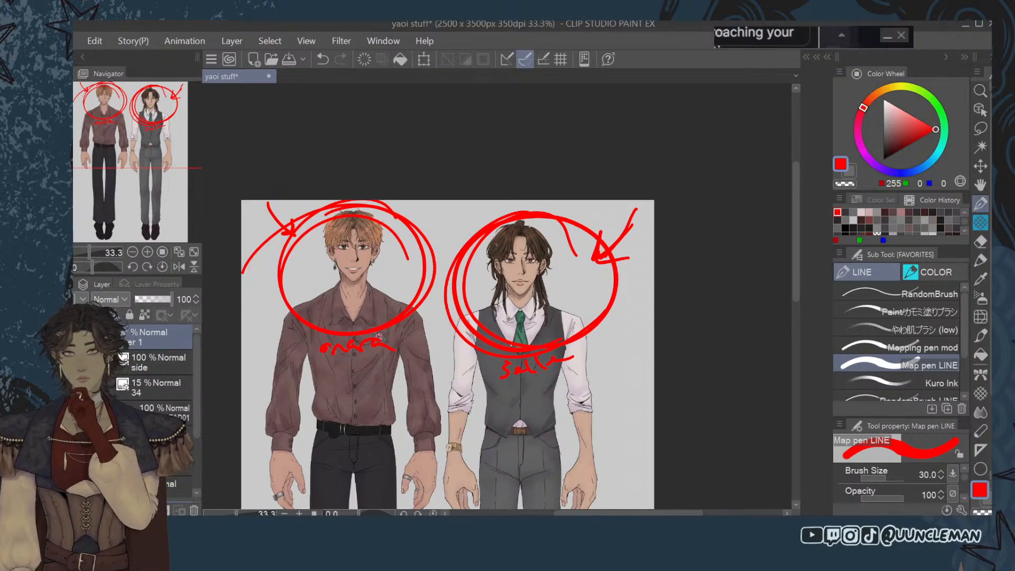
Hide the red annotation layer and the two displayed characters, and show the character in the black jacket instead.
click(82, 337)
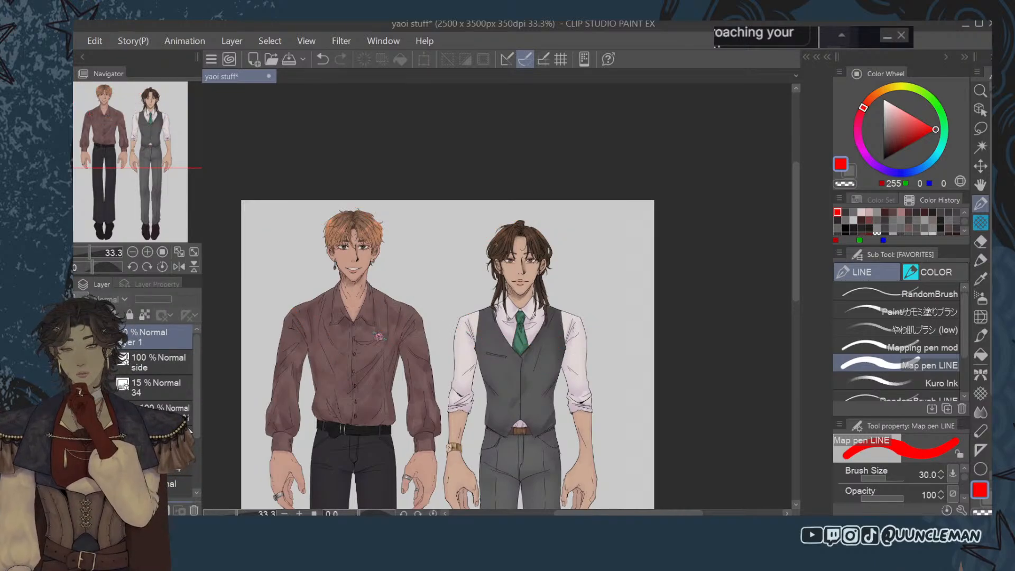
drag(201, 431, 198, 431)
drag(194, 422, 182, 499)
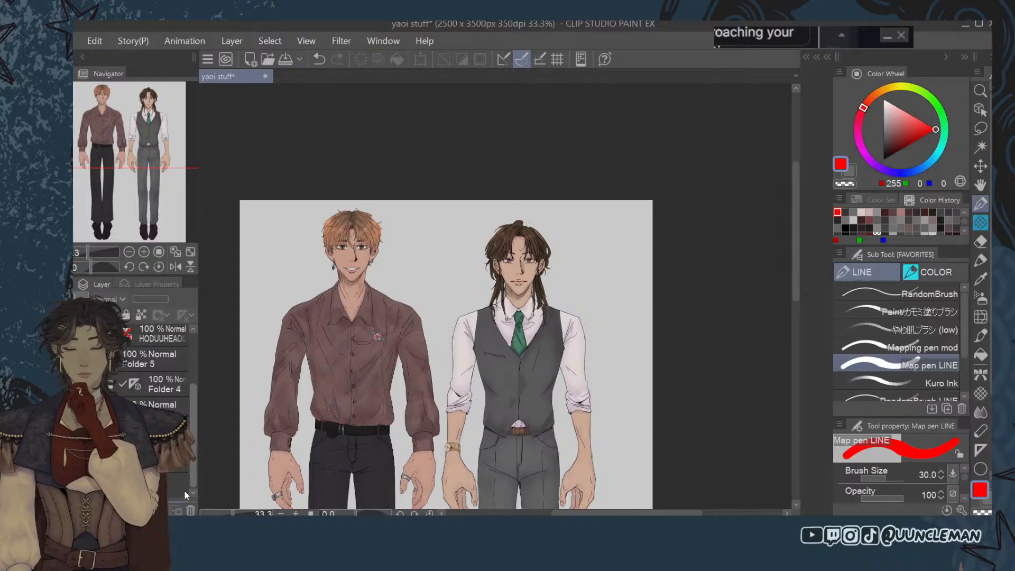
click(82, 385)
drag(193, 423, 193, 411)
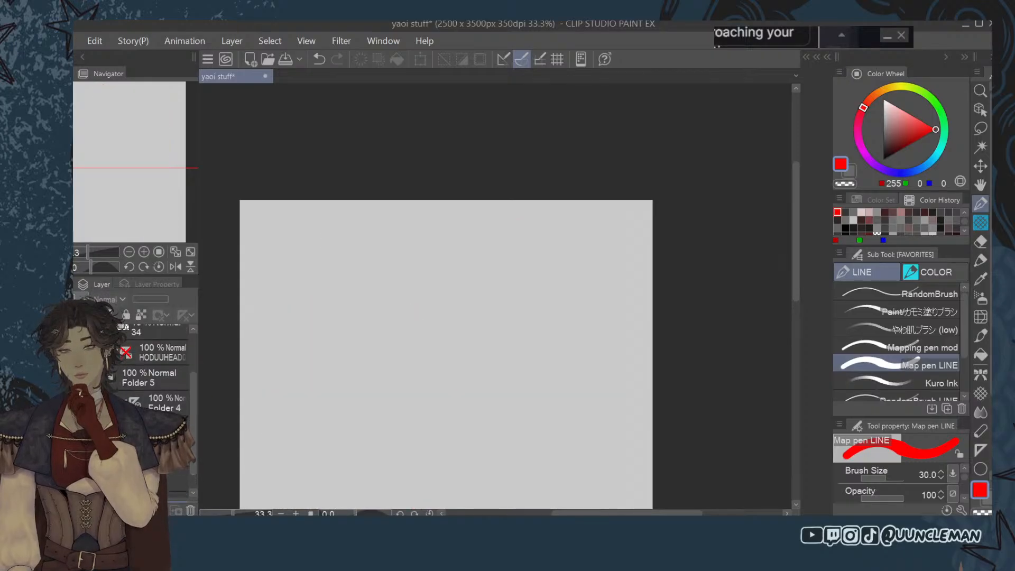
click(82, 378)
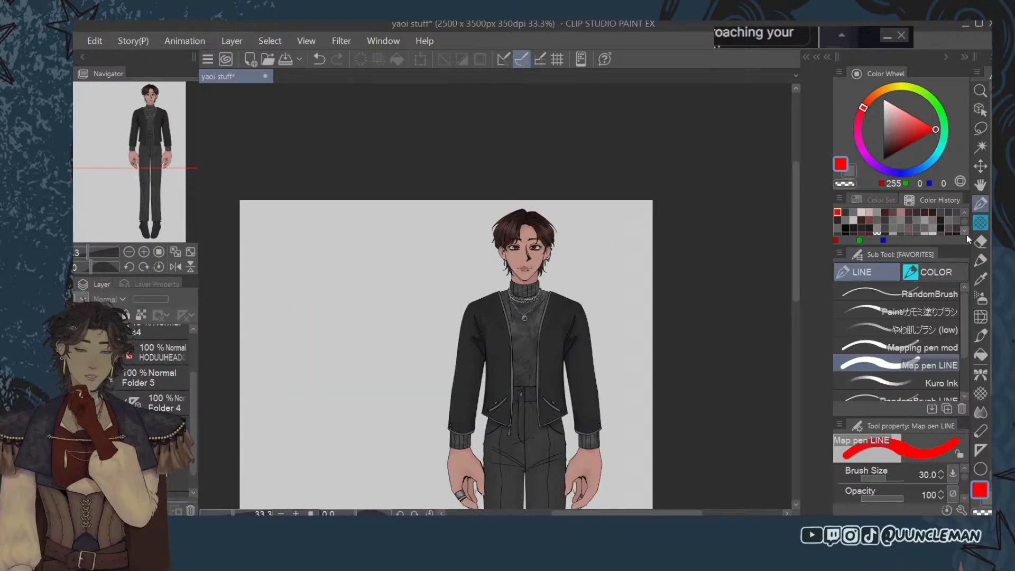
Add a new layer above Folder 4 and examine the black-jacket character's outfit and face.
click(155, 404)
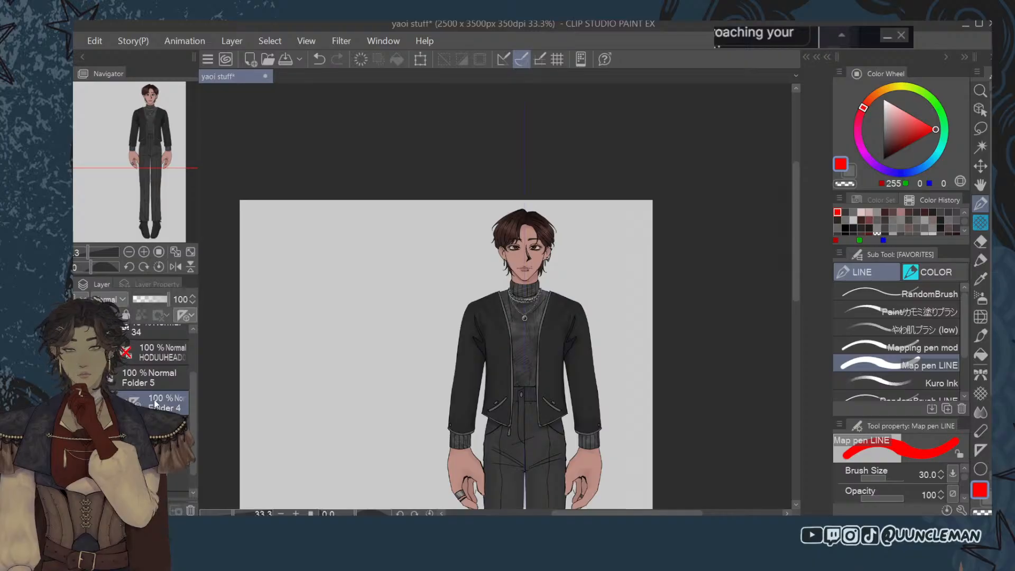
key(ctrl+e)
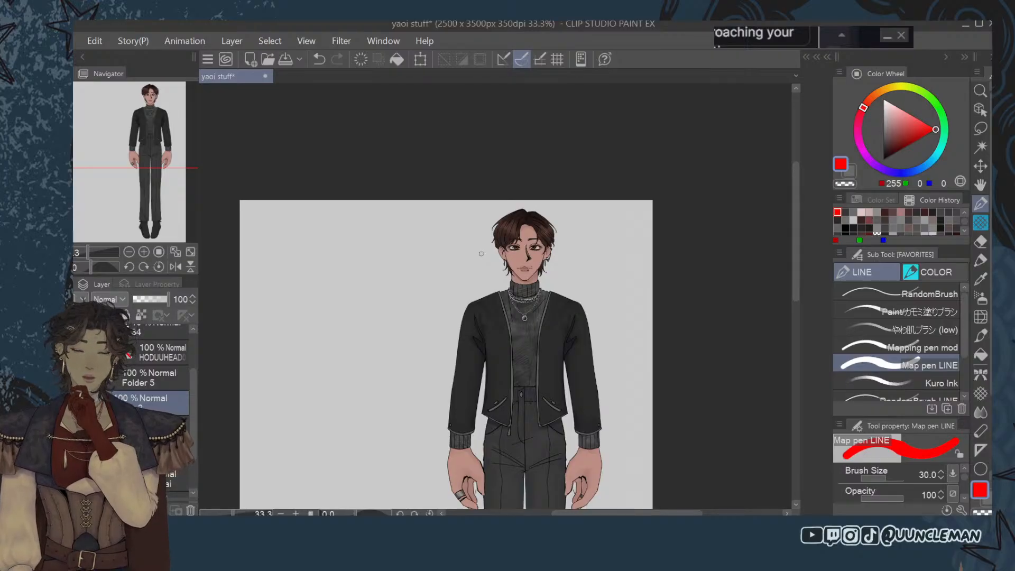
scroll(795, 243, down, 1)
mouse_move(794, 243)
mouse_down()
mouse_move(801, 300)
mouse_move(798, 249)
mouse_up()
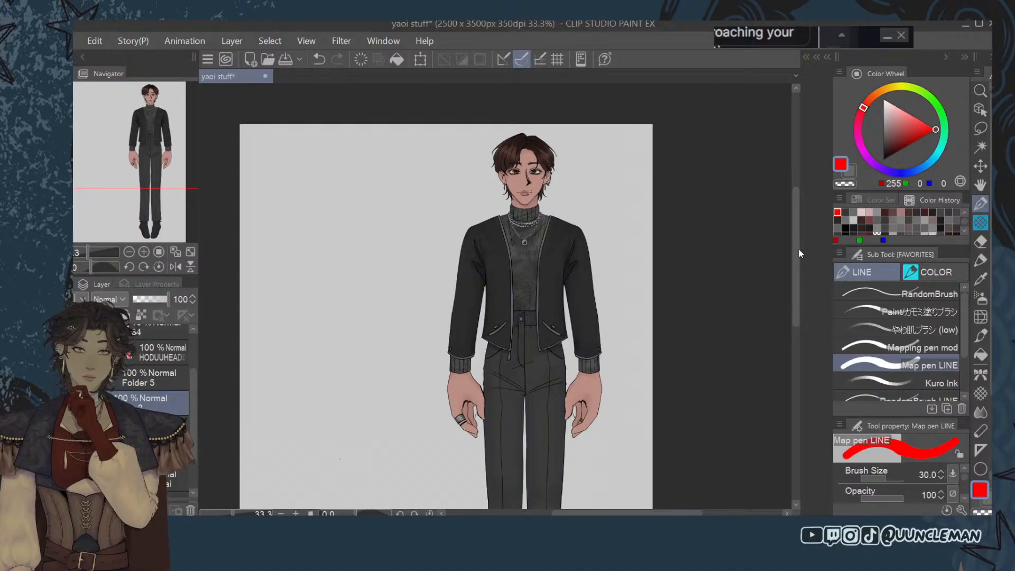
scroll(569, 363, up, 4)
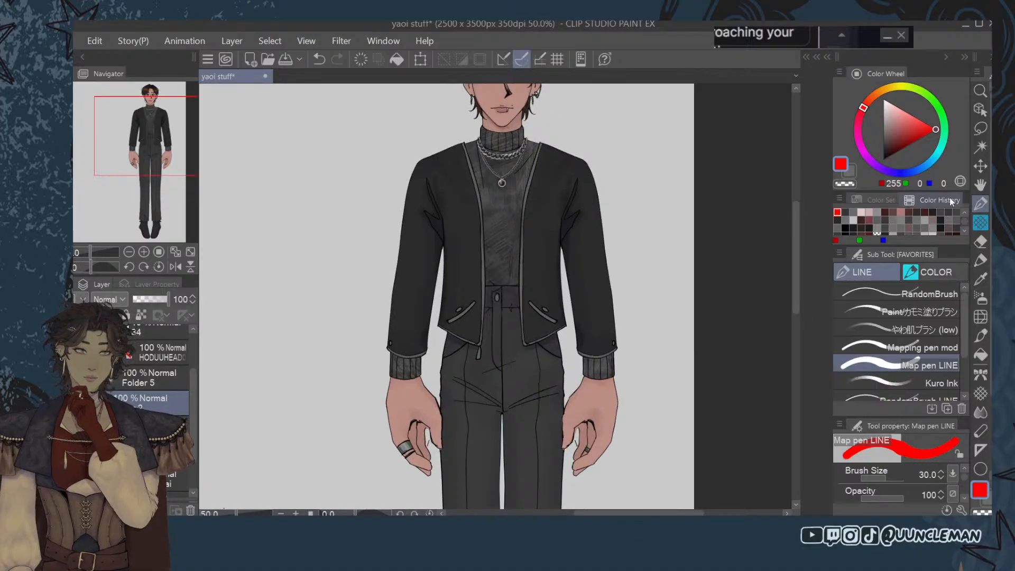
drag(795, 280, 811, 235)
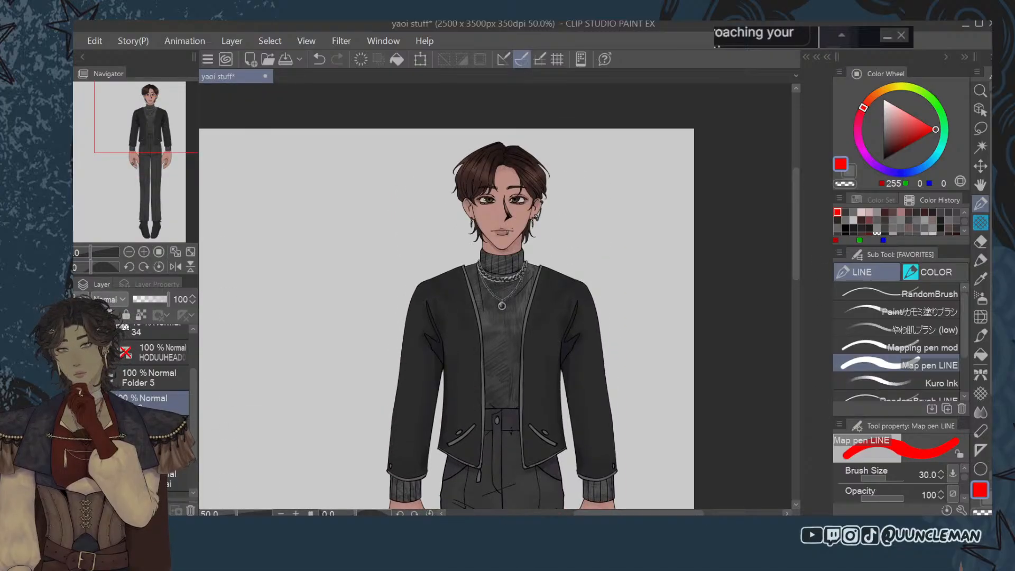
Hide the black-jacket character and move Layer 2 directly below Layer 1 in the stack.
click(79, 403)
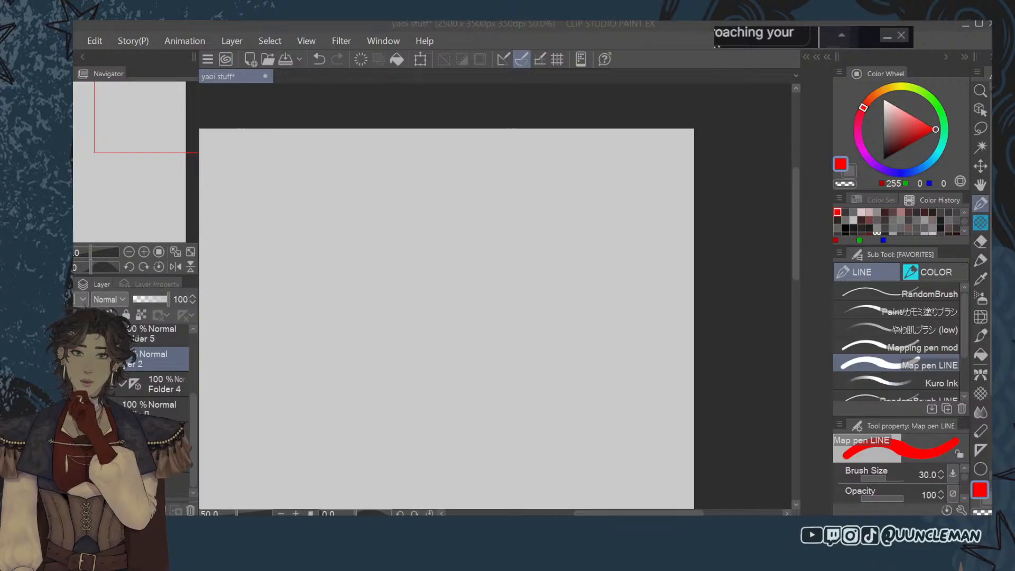
click(740, 399)
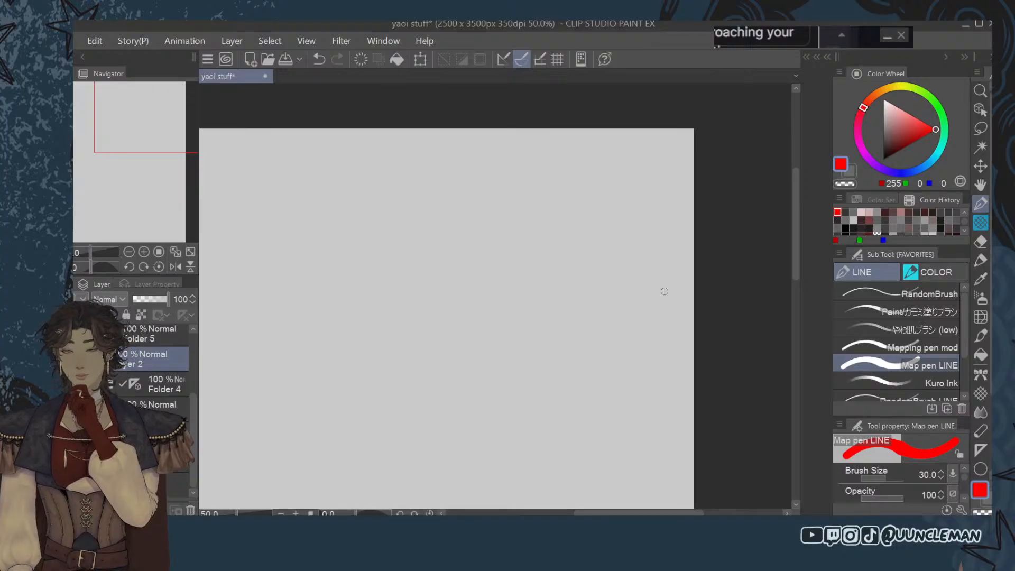
click(73, 383)
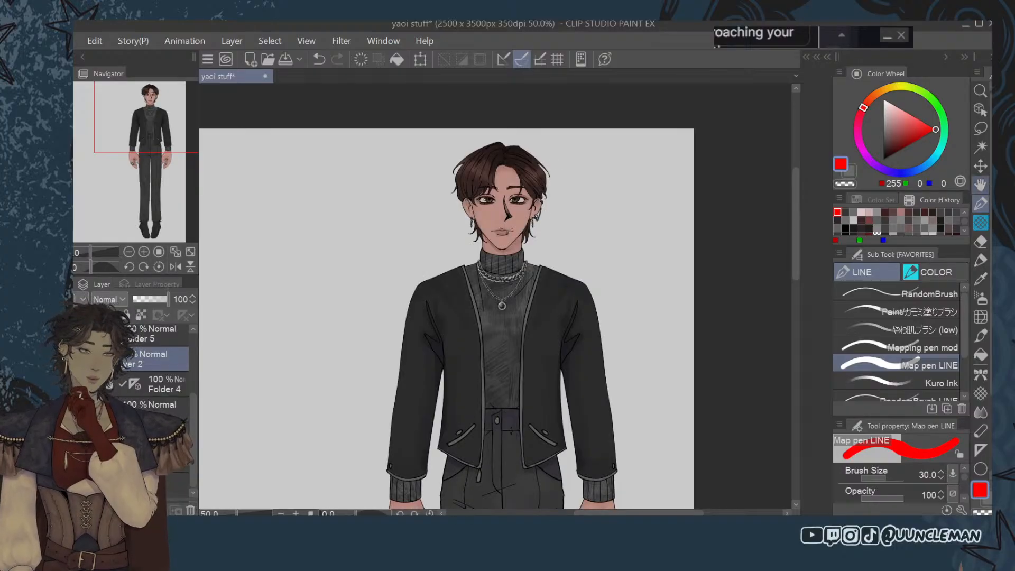
key(space)
drag(580, 371, 575, 250)
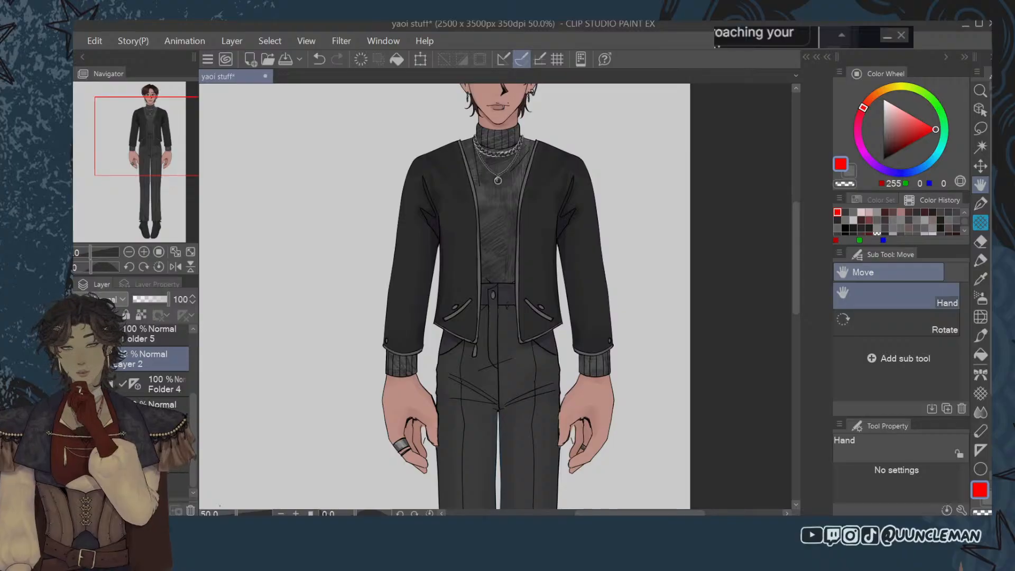
click(74, 384)
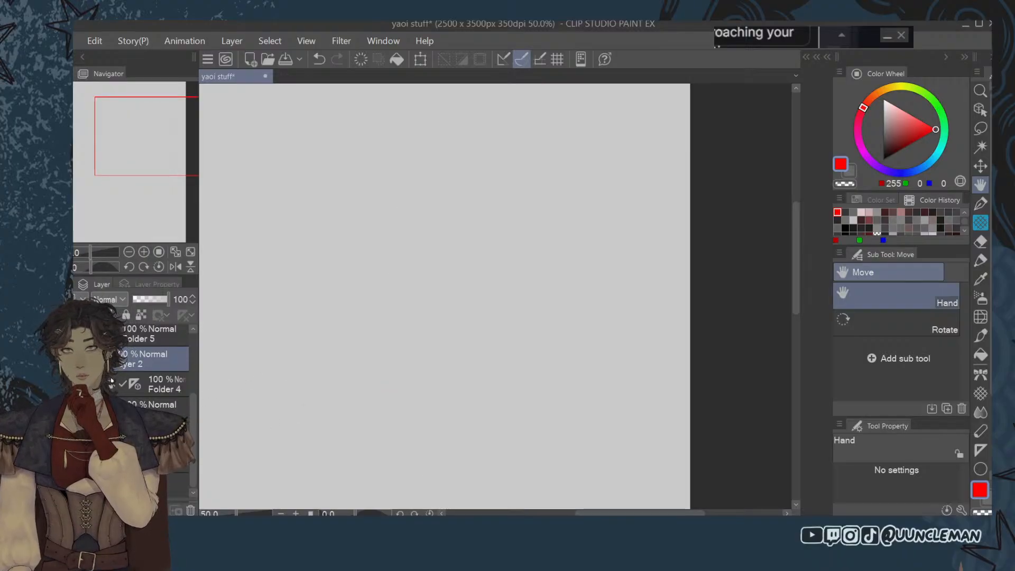
drag(193, 407, 139, 353)
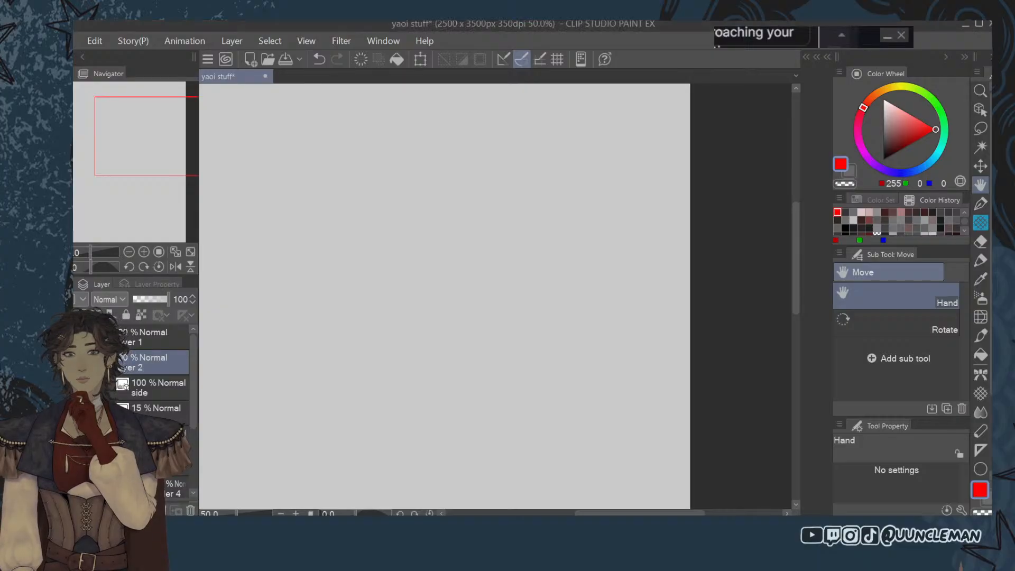
scroll(471, 379, down, 4)
scroll(424, 367, up, 2)
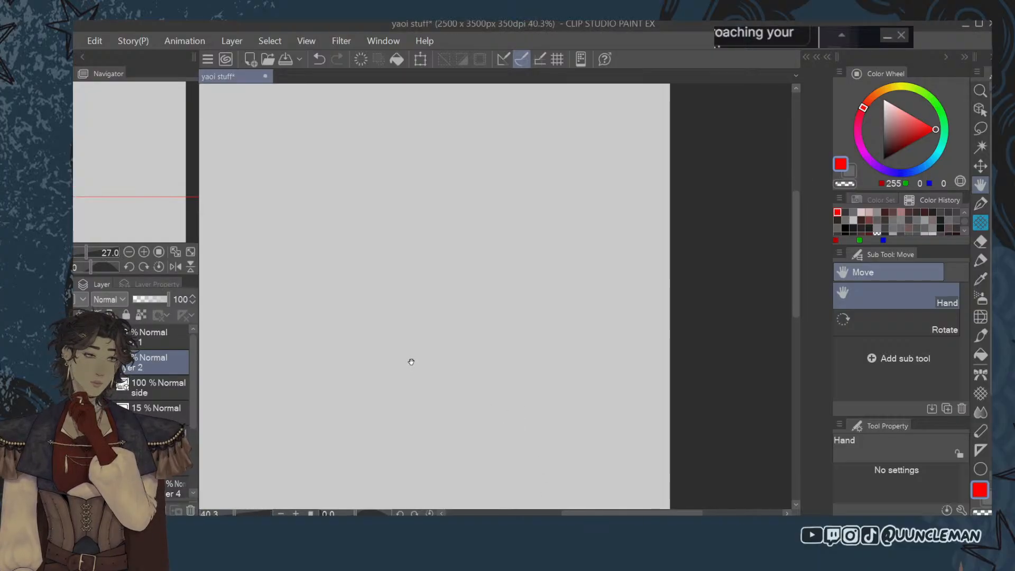
drag(415, 350, 498, 366)
scroll(465, 310, up, 1)
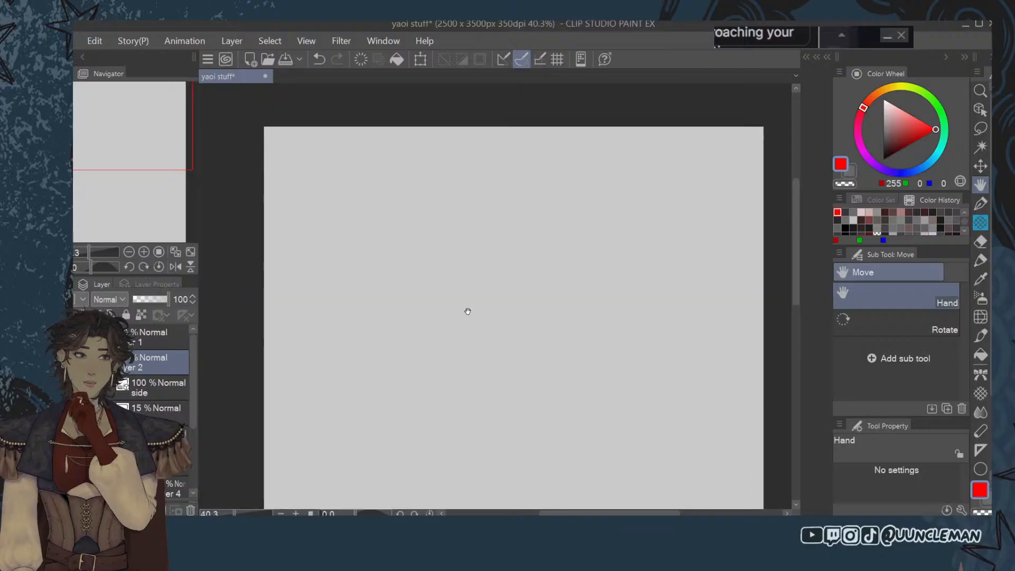
scroll(467, 308, down, 1)
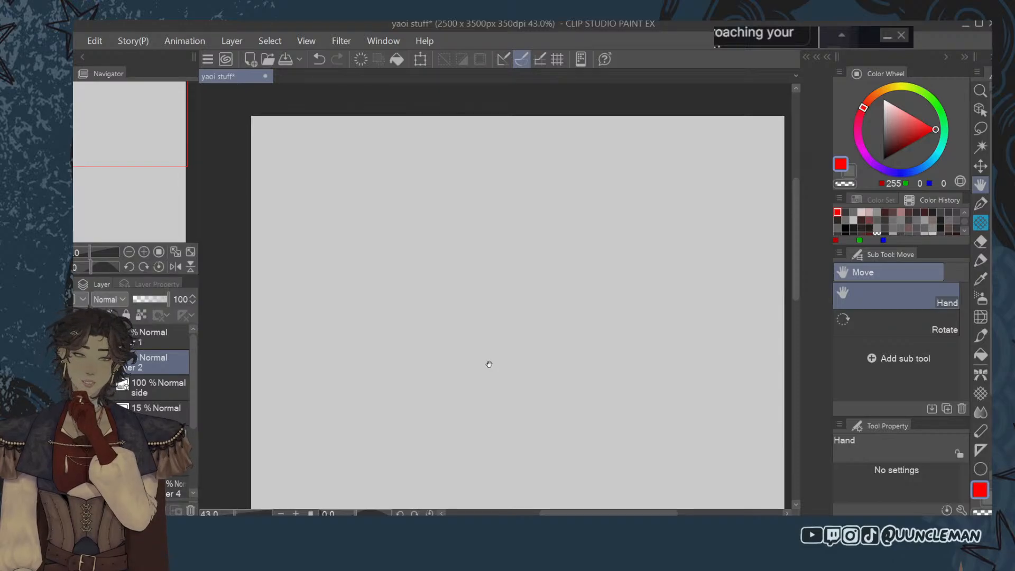
click(981, 203)
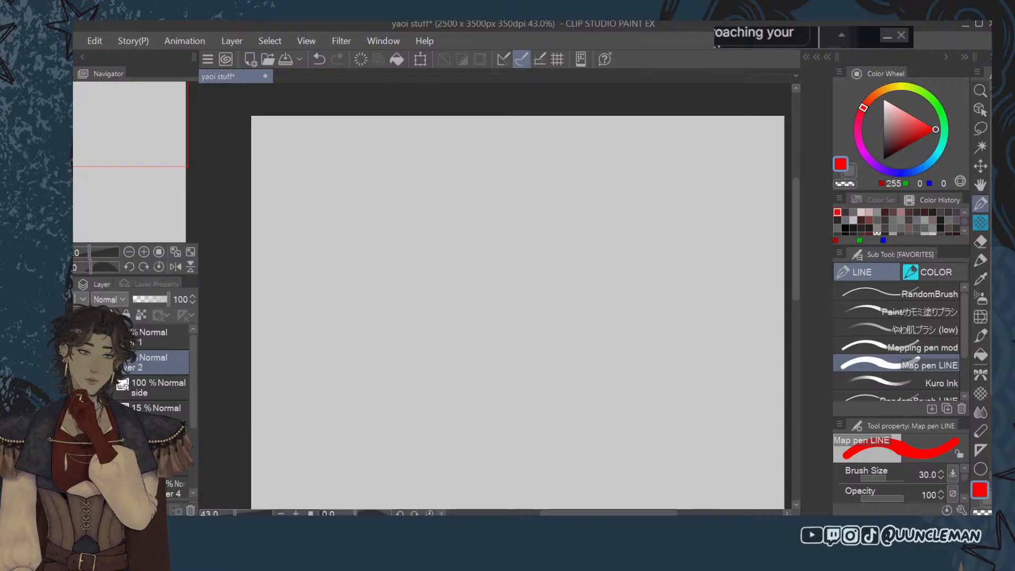
mouse_move(616, 231)
mouse_down()
mouse_move(507, 243)
mouse_move(630, 262)
mouse_move(506, 222)
mouse_up()
key(ctrl+z)
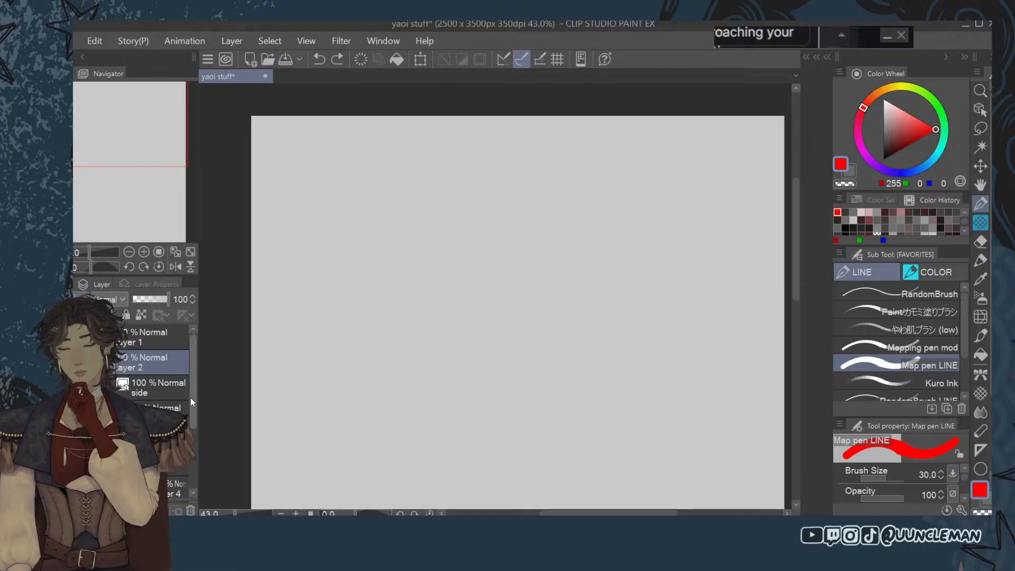
drag(193, 365, 193, 428)
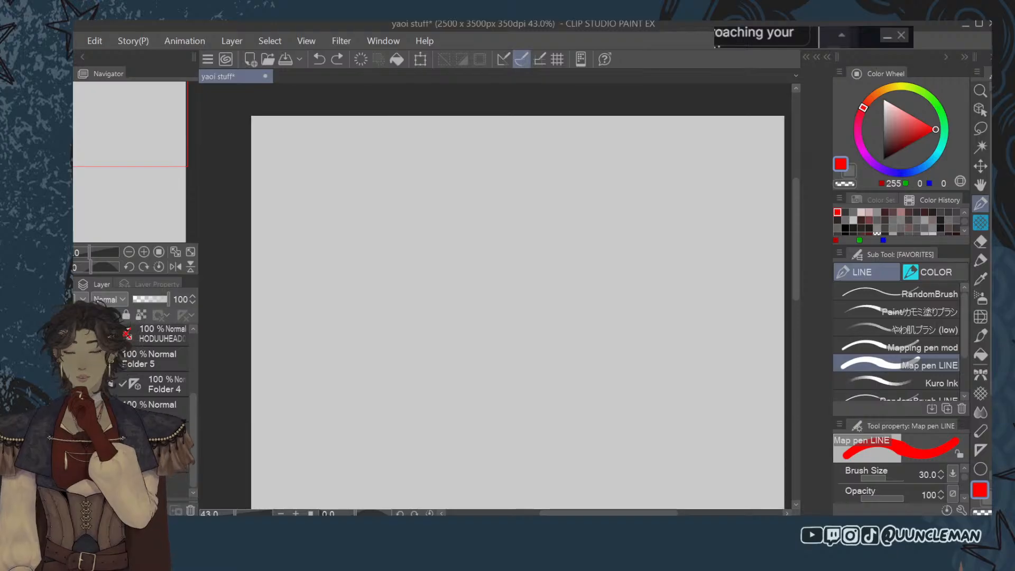
click(69, 385)
click(69, 385)
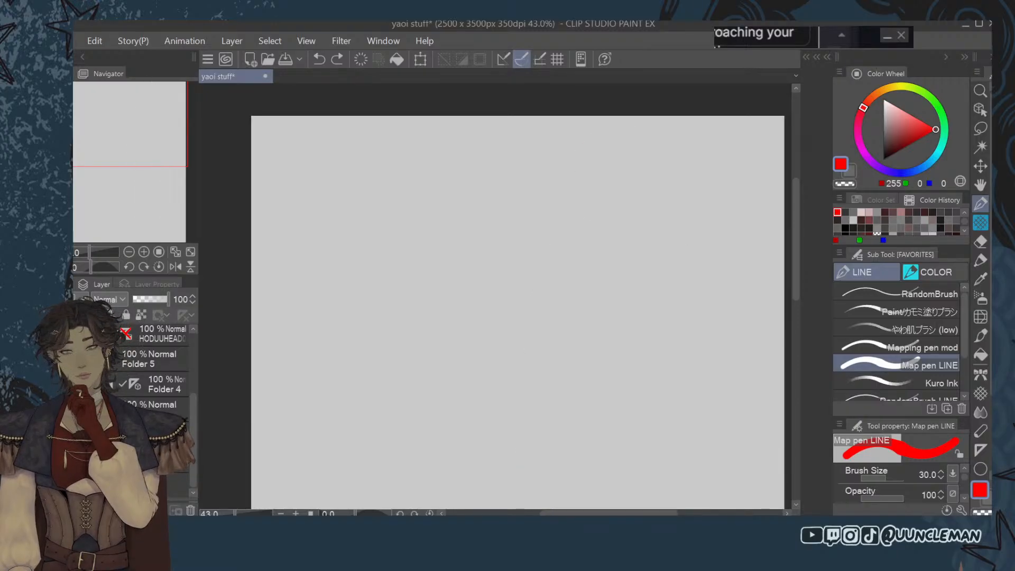
Show the long-haired character in the grey vest and lower its layer opacity to 13%.
click(69, 385)
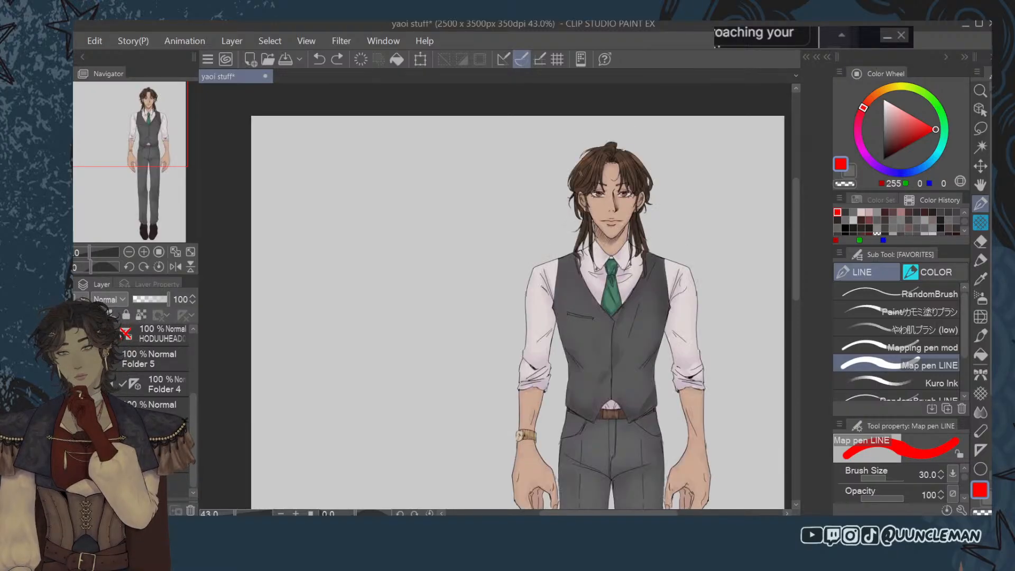
click(148, 404)
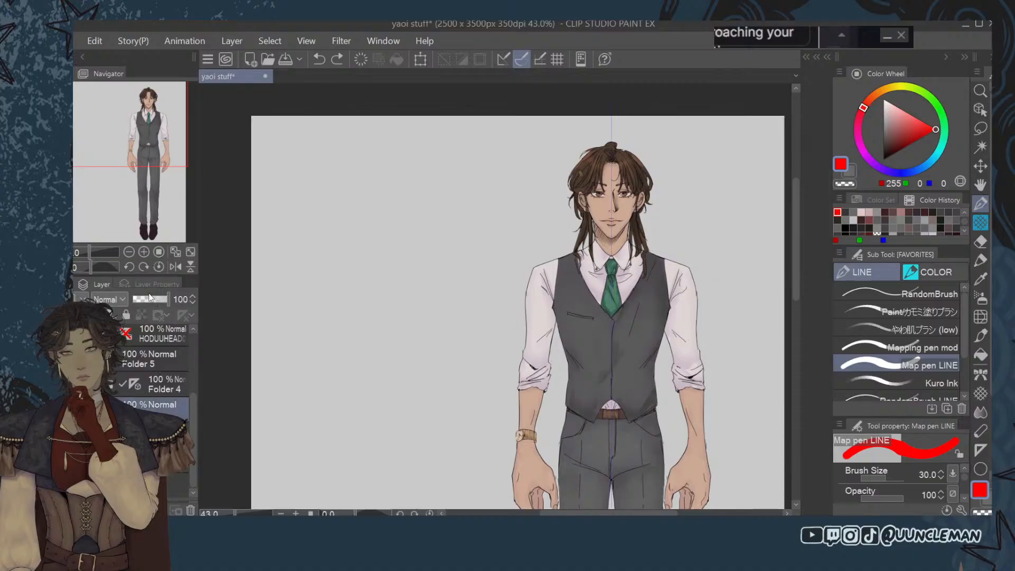
click(142, 300)
click(139, 300)
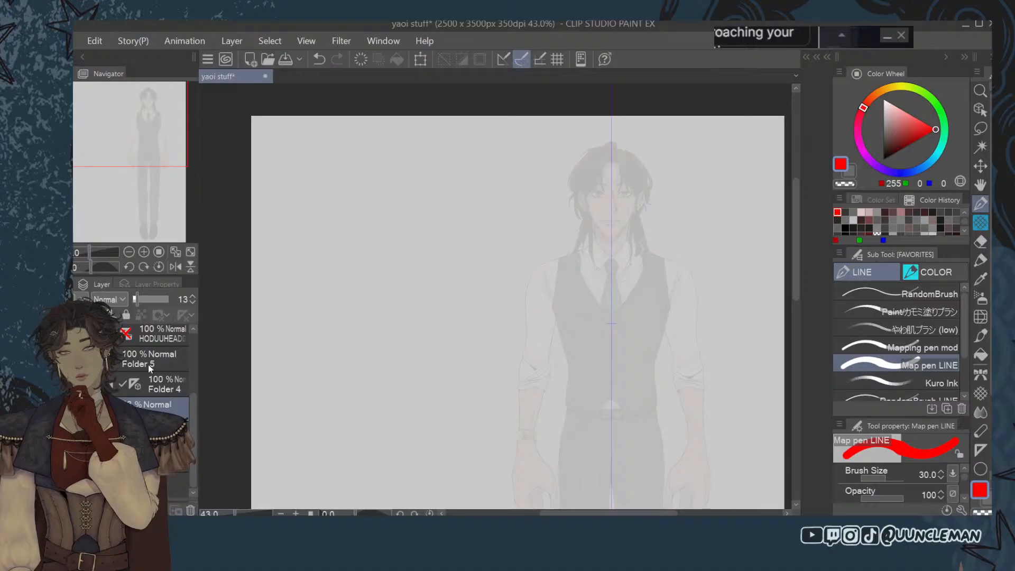
Add a new layer directly above Folder 4 and hide that new layer.
click(154, 382)
key(ctrl+shift+n)
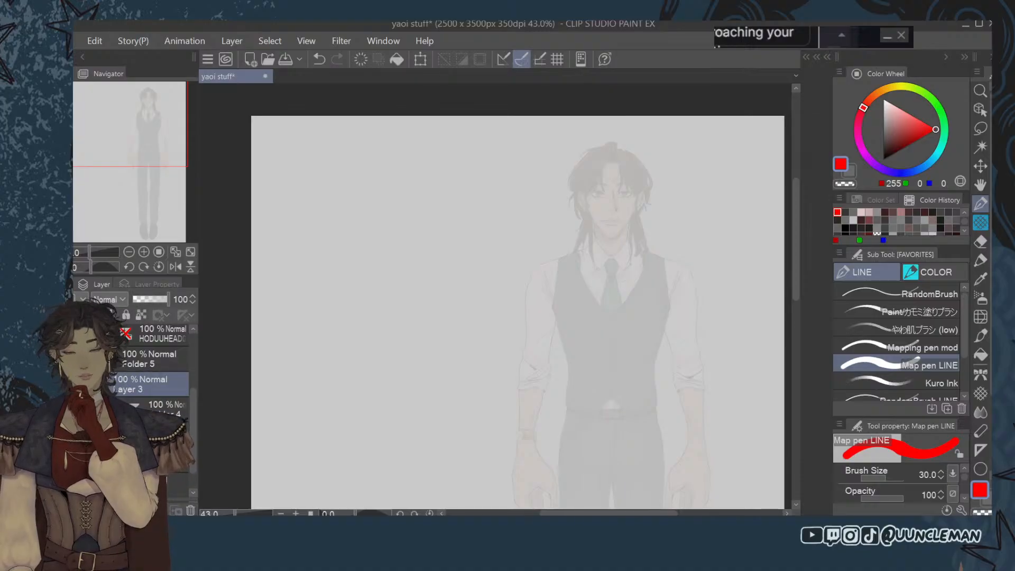
key(space)
scroll(670, 237, up, 1)
drag(669, 237, 554, 268)
scroll(555, 267, up, 5)
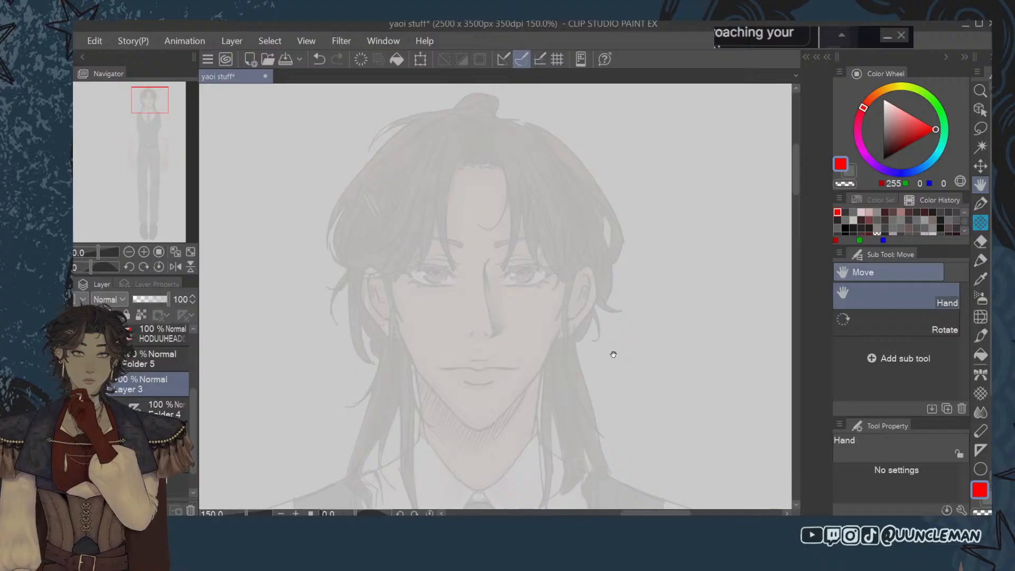
drag(606, 405, 644, 390)
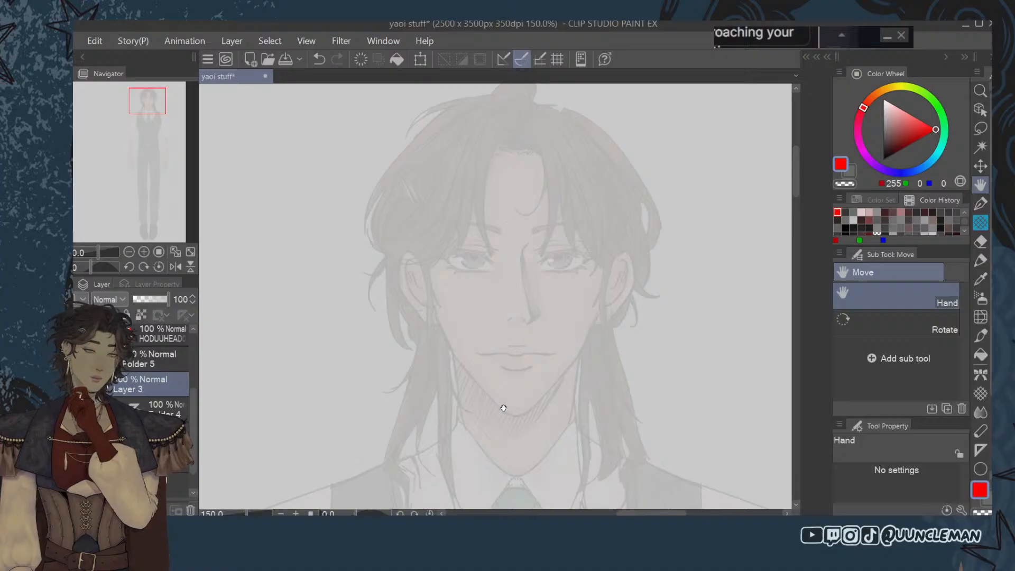
click(75, 384)
click(153, 434)
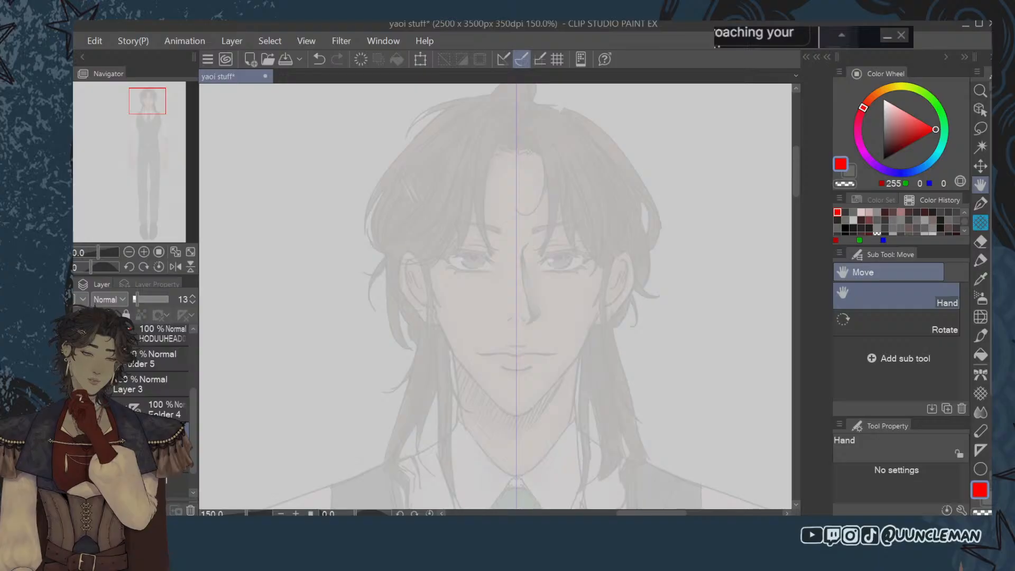
click(141, 389)
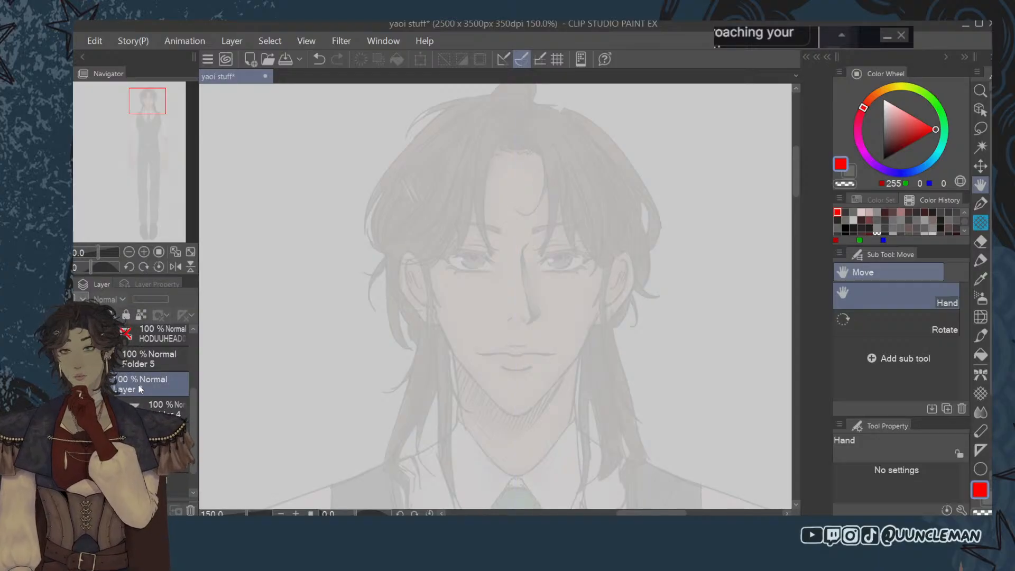
Show the black-jacket character over the faded long-haired character and examine the face and upper outfit.
click(79, 359)
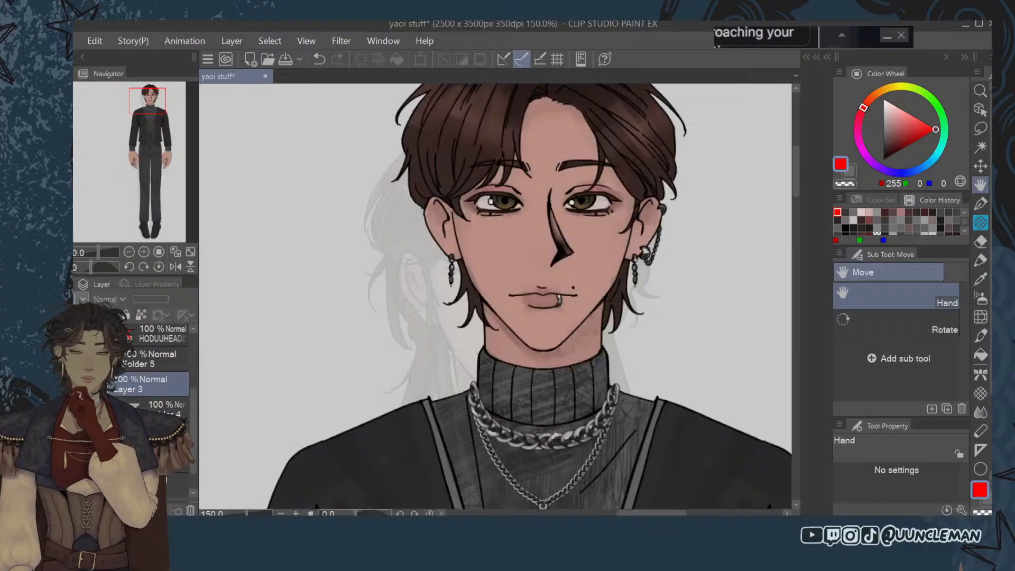
scroll(643, 229, down, 4)
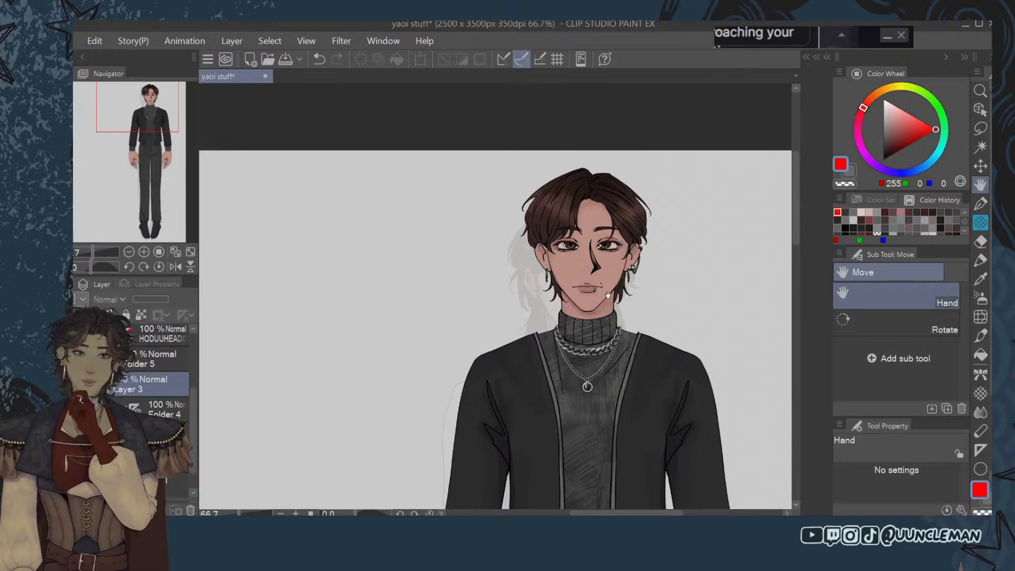
scroll(624, 292, down, 3)
scroll(624, 293, up, 2)
mouse_move(605, 455)
mouse_down()
mouse_move(589, 342)
mouse_move(582, 443)
mouse_move(579, 421)
mouse_up()
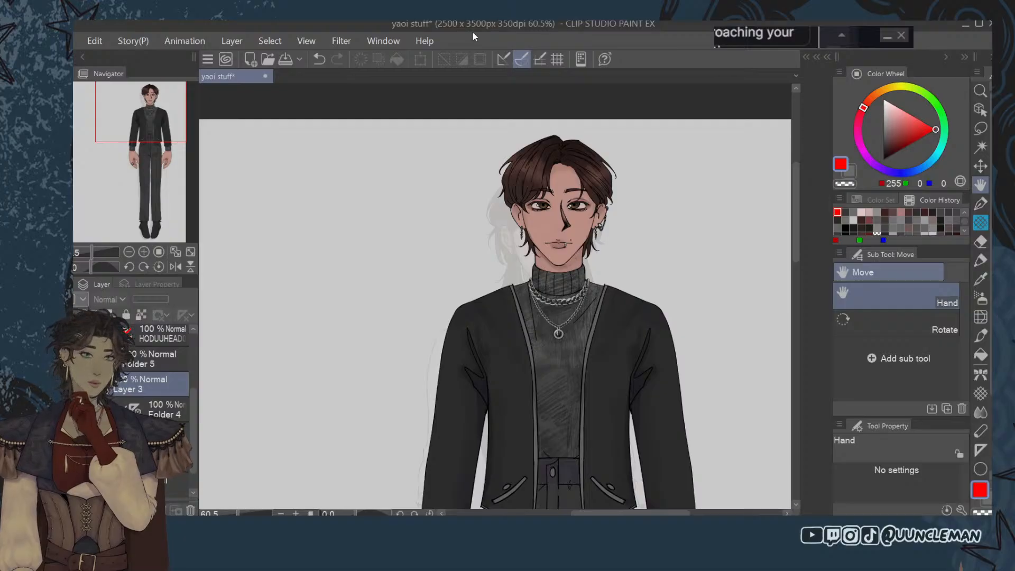
scroll(564, 188, down, 2)
scroll(564, 188, up, 1)
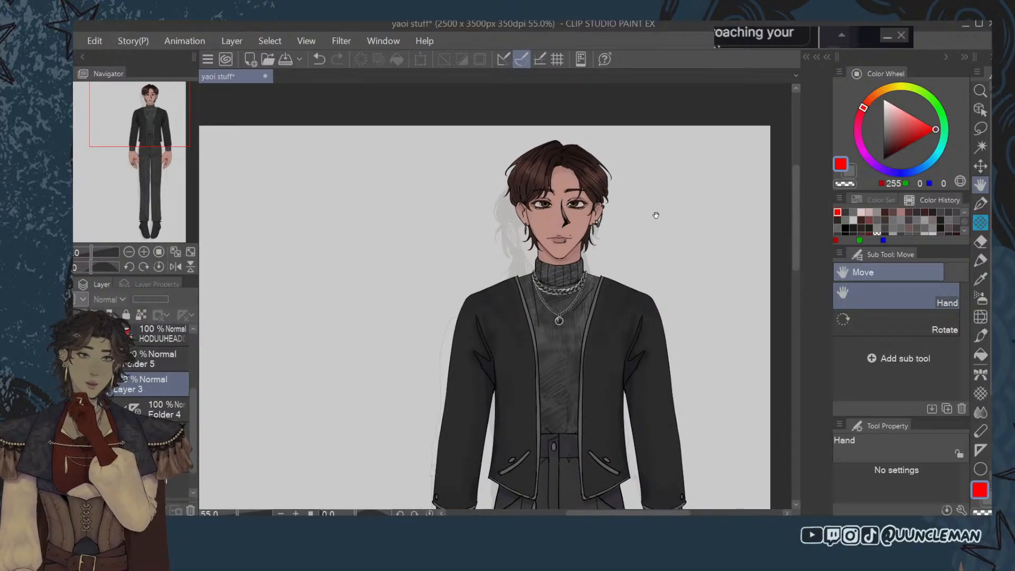
scroll(657, 215, up, 3)
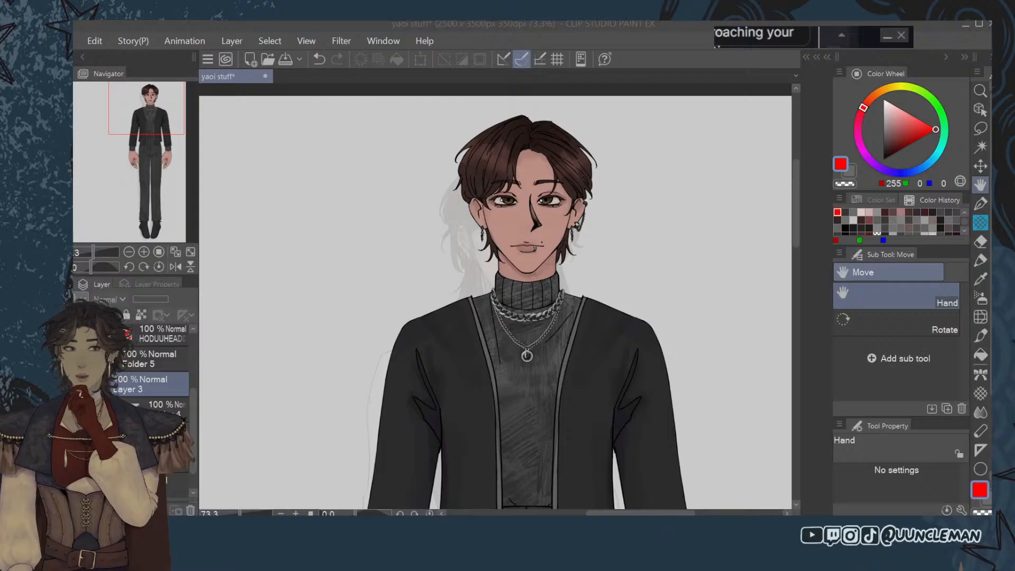
click(711, 127)
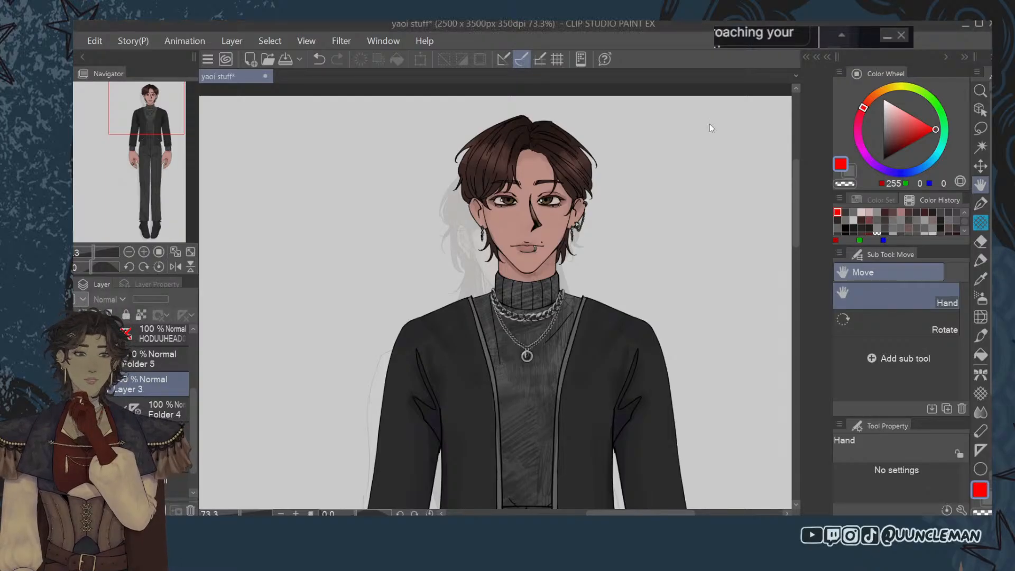
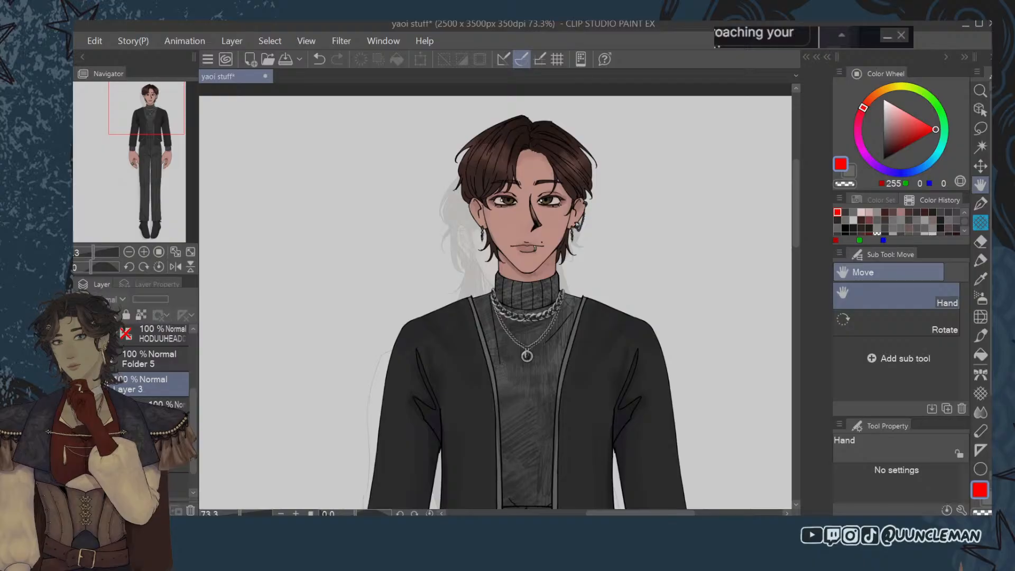
Rename Folder 4 as Yai Niw and hide the black-jacket character.
click(167, 405)
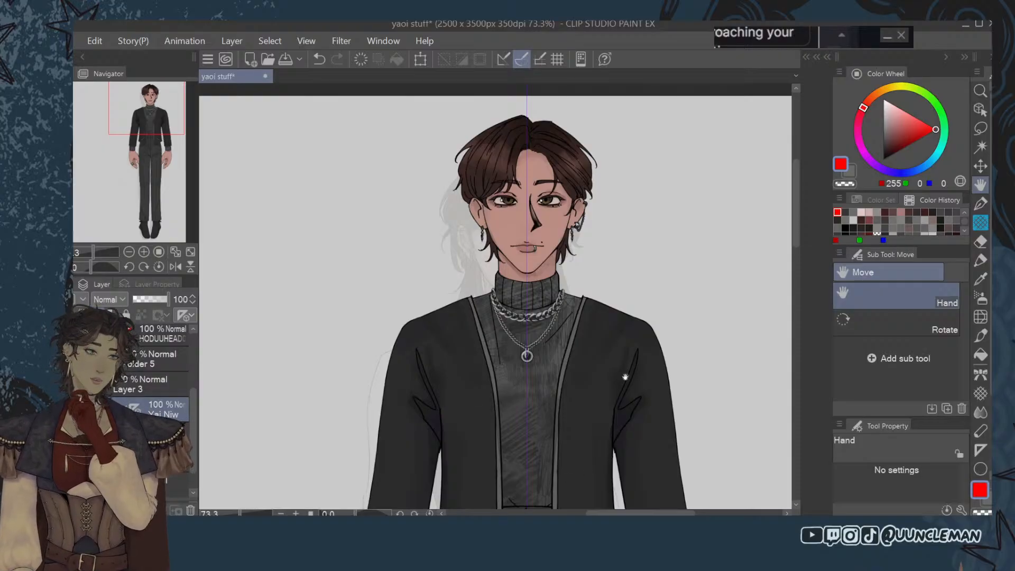
scroll(574, 150, down, 4)
scroll(574, 151, up, 3)
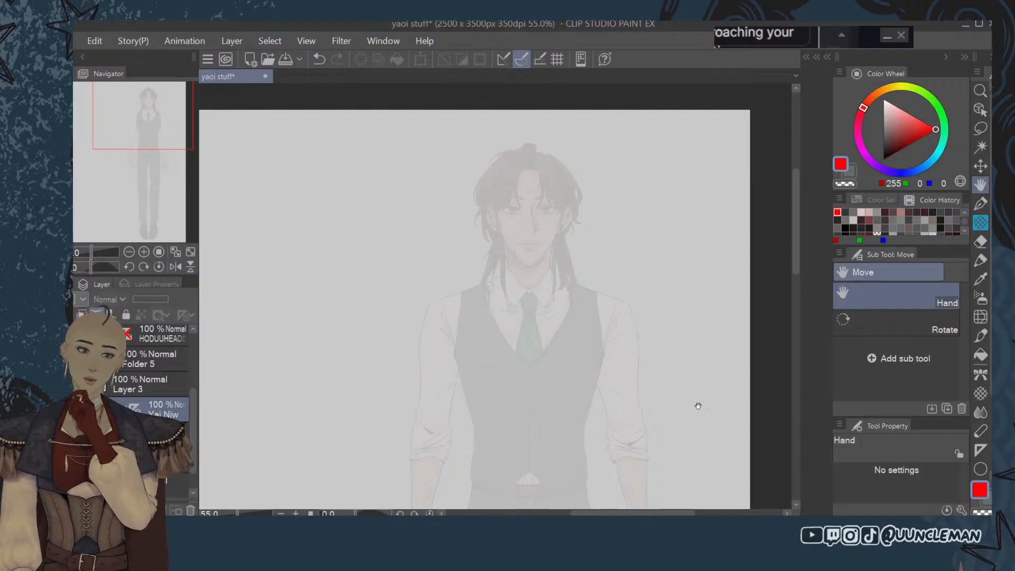
Add a new layer above Layer 1 at the top of the layer stack.
scroll(510, 132, down, 3)
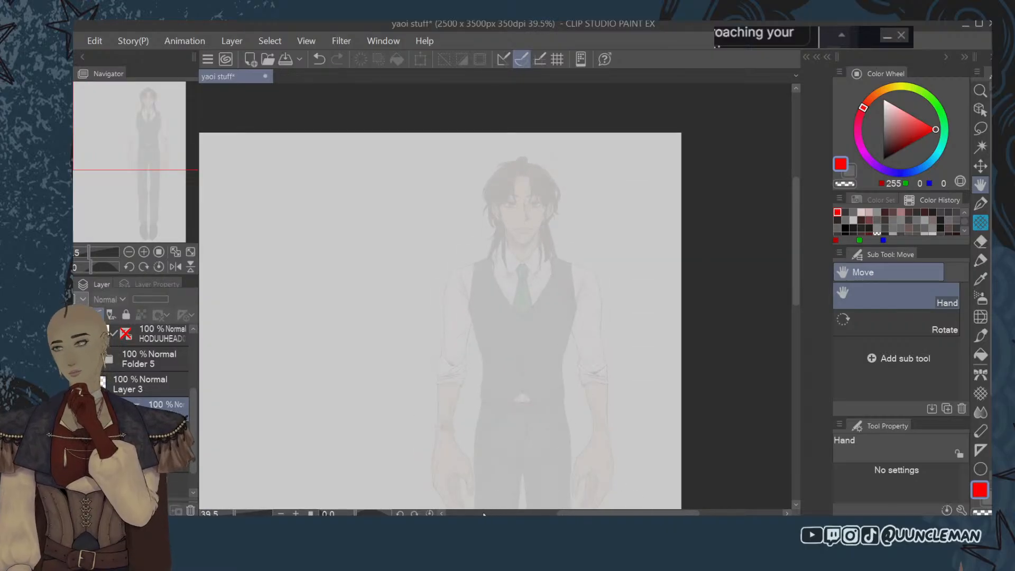
scroll(630, 373, down, 2)
scroll(637, 383, up, 2)
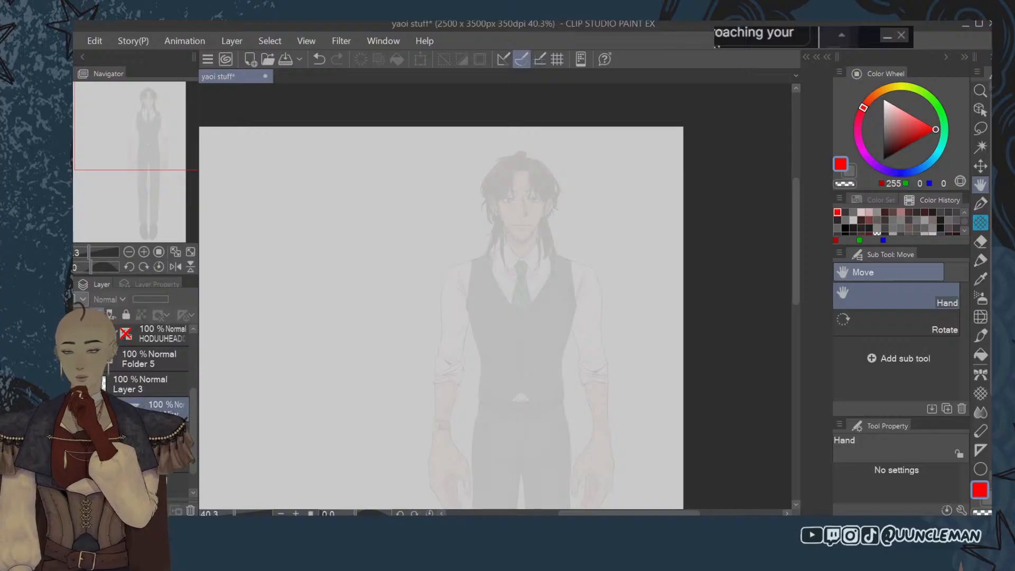
drag(191, 407, 188, 342)
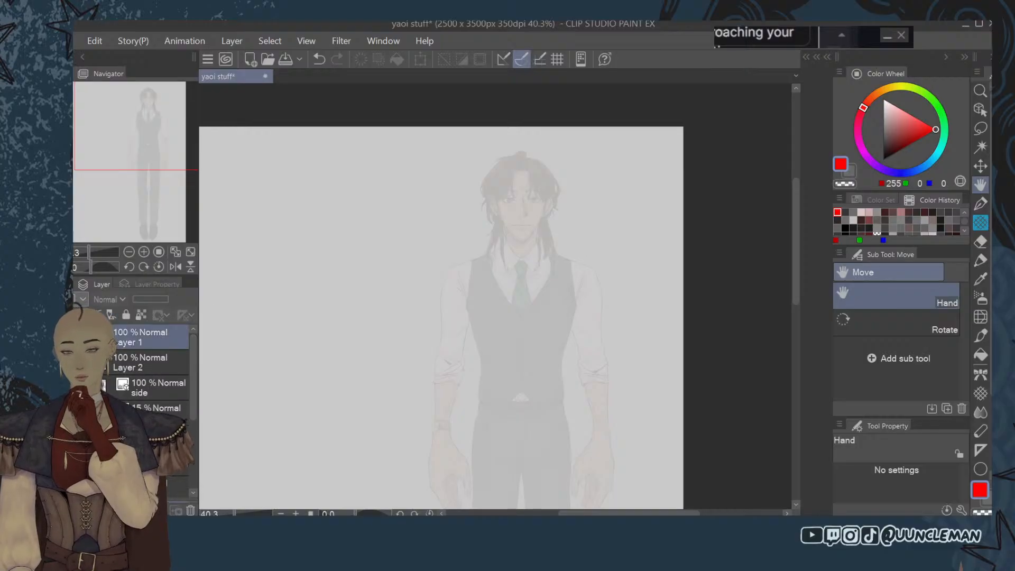
key(ctrl+shift+n)
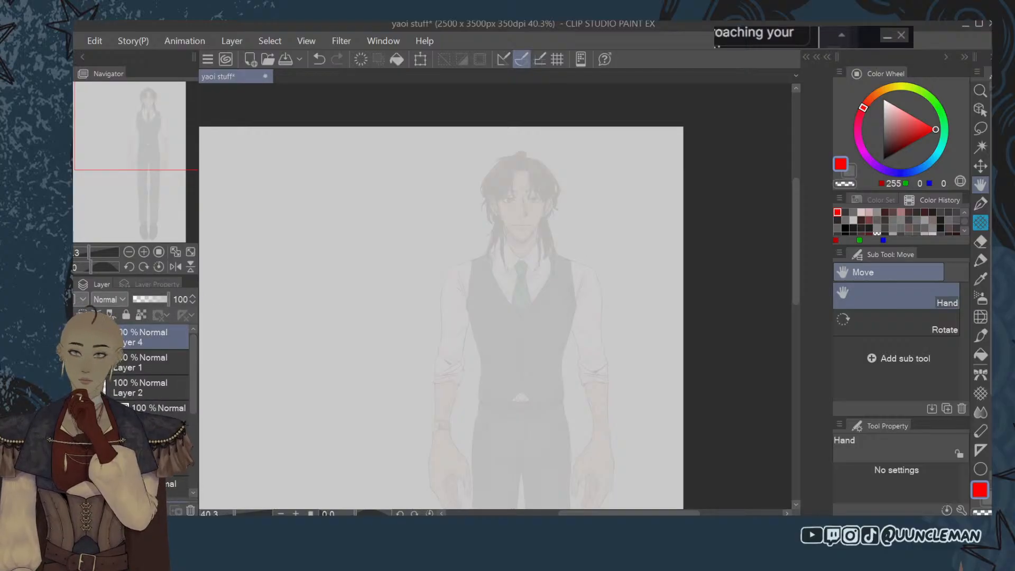
Show the orange-haired character and the black-jacket character side by side, and examine the orange-haired character's face.
drag(193, 377, 195, 466)
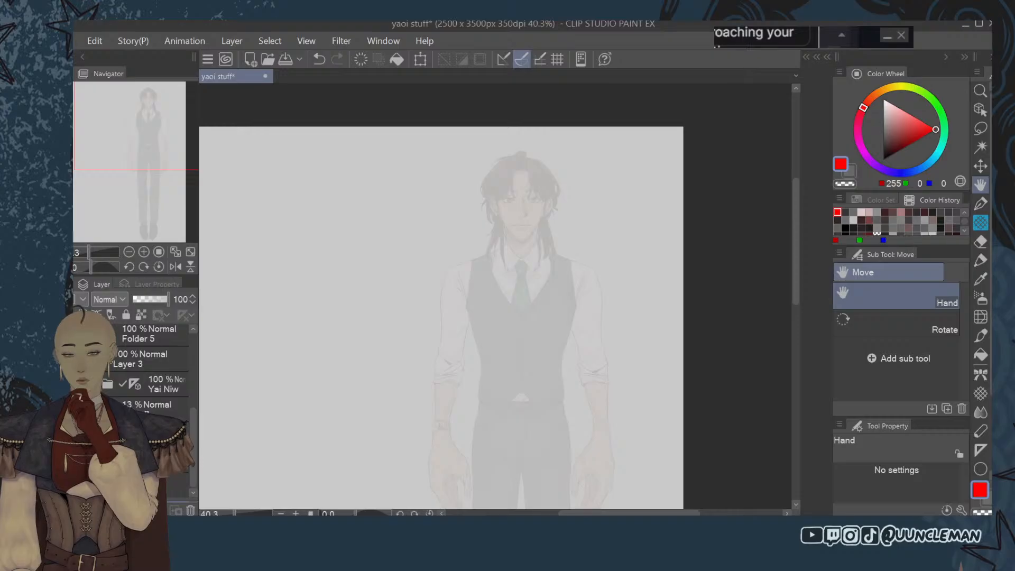
click(143, 409)
click(135, 434)
click(80, 435)
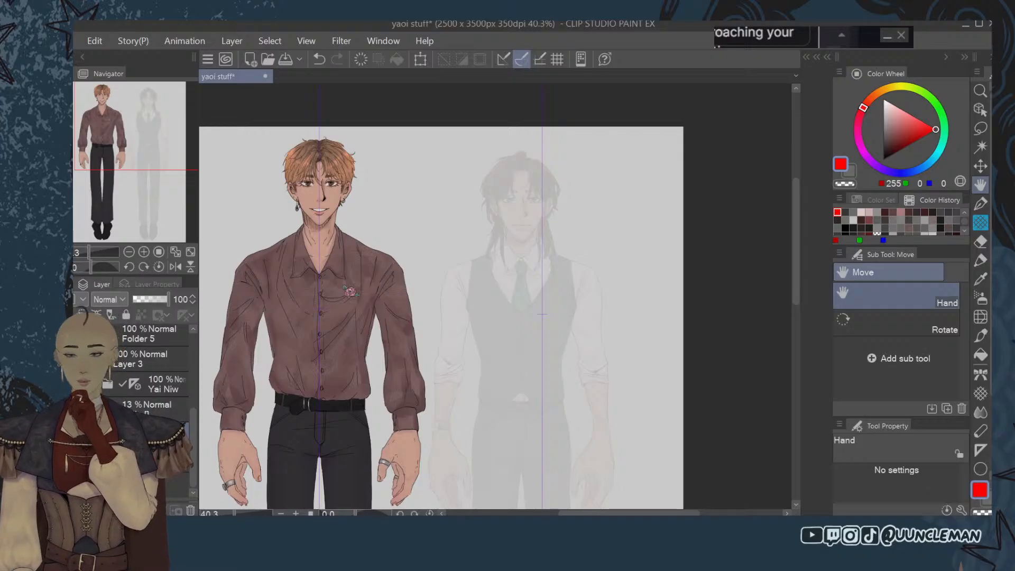
drag(192, 426, 193, 413)
click(76, 361)
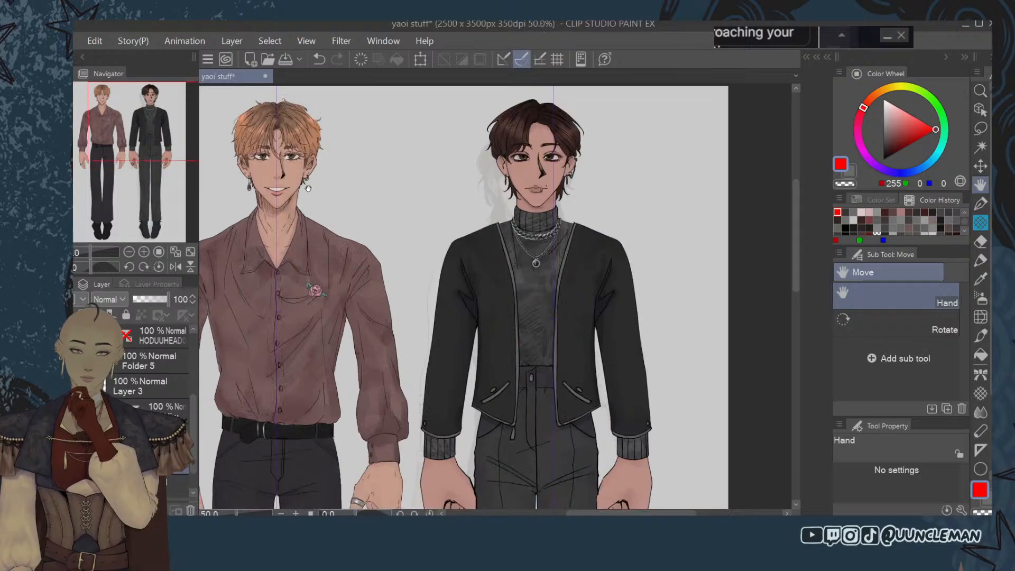
scroll(328, 210, up, 3)
drag(590, 330, 596, 414)
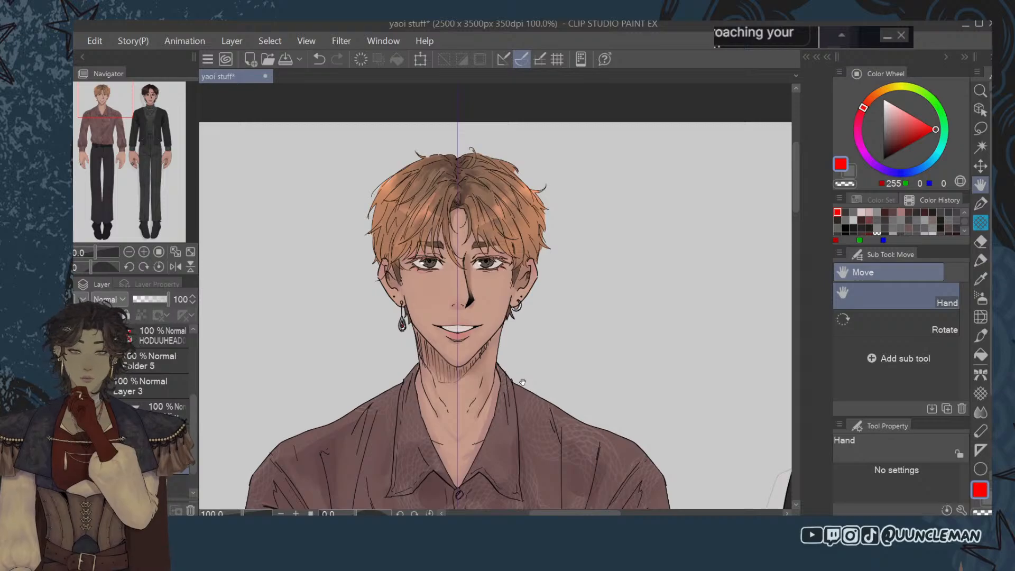
click(77, 462)
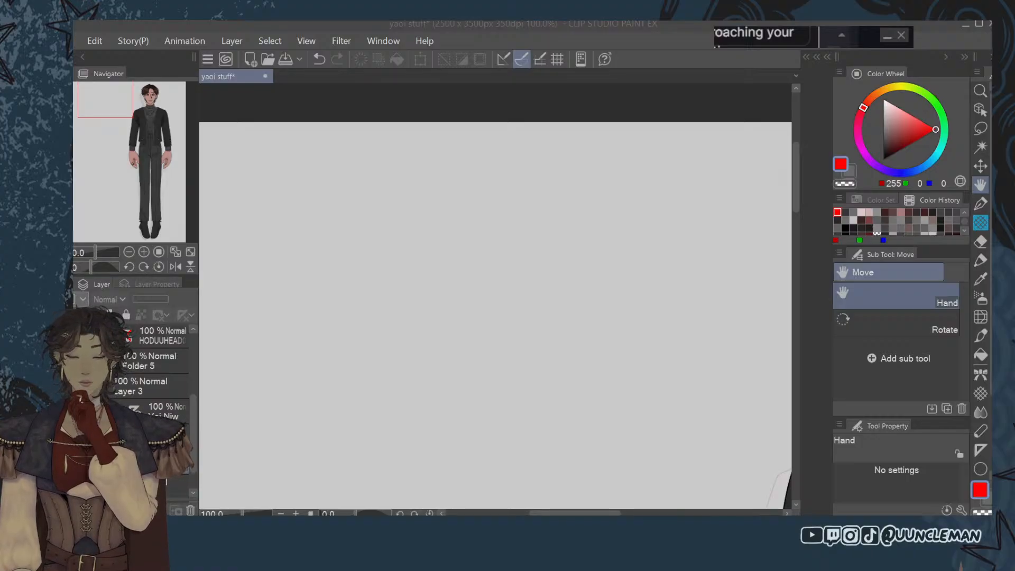
click(173, 74)
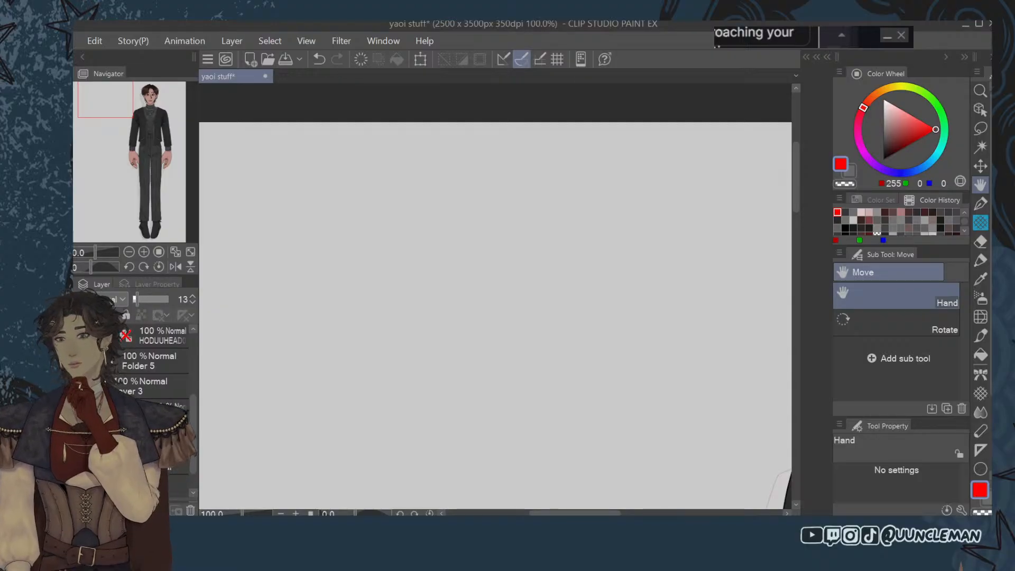
click(79, 462)
Hide the black-jacket character and restore the long-haired character's layer opacity to 100%.
scroll(526, 330, down, 2)
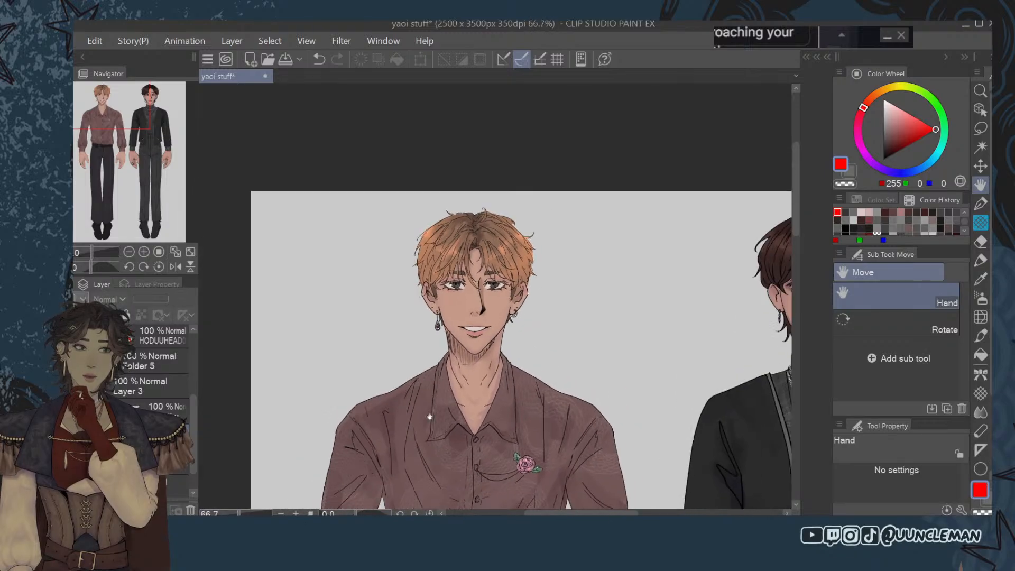
click(80, 411)
click(79, 437)
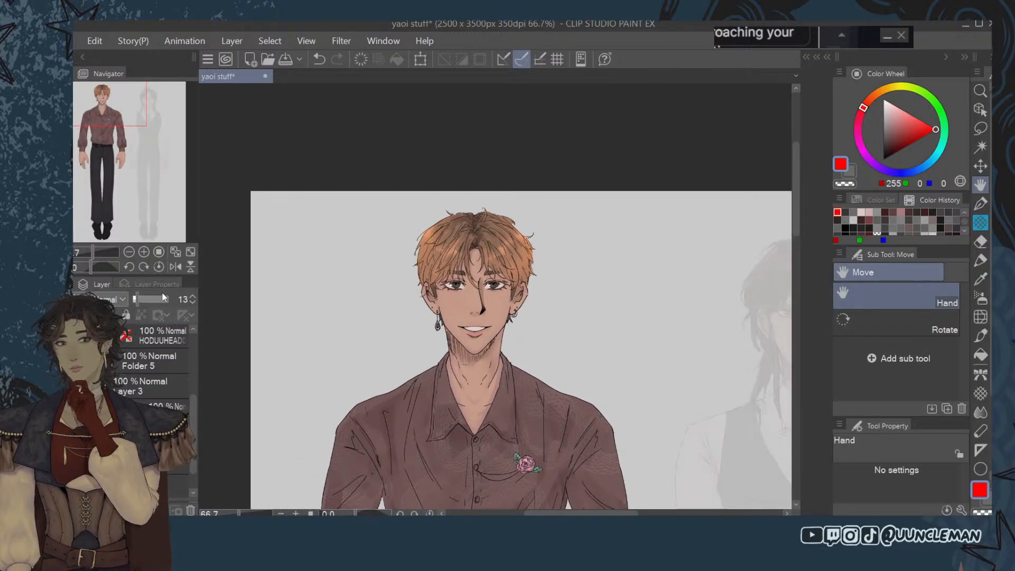
drag(162, 299, 229, 306)
scroll(500, 313, down, 2)
scroll(716, 420, up, 2)
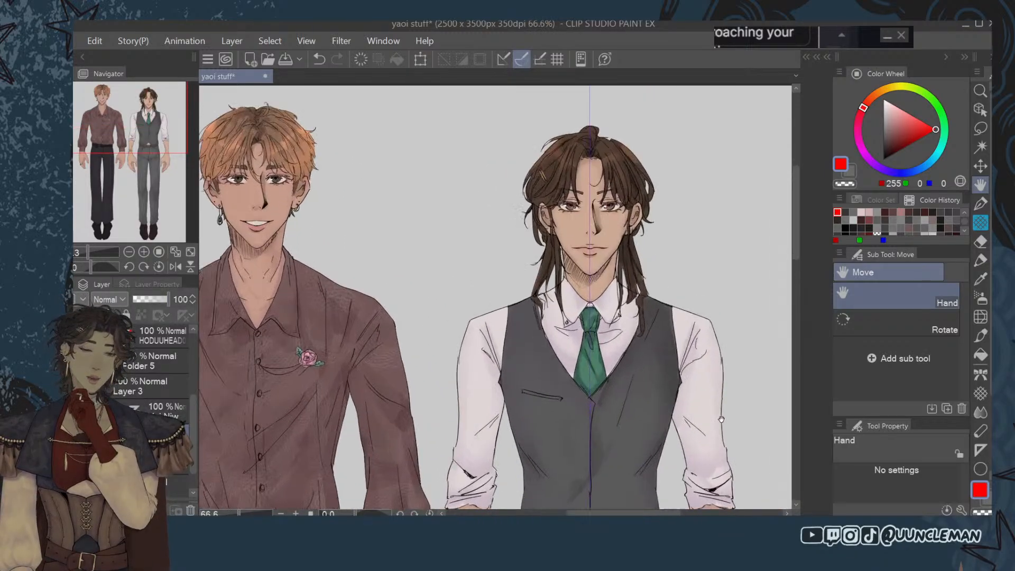
Examine the long-haired character's face and outfit up close and compare them with the orange-haired character.
scroll(635, 312, down, 1)
scroll(636, 311, up, 1)
scroll(638, 310, down, 1)
scroll(637, 310, up, 2)
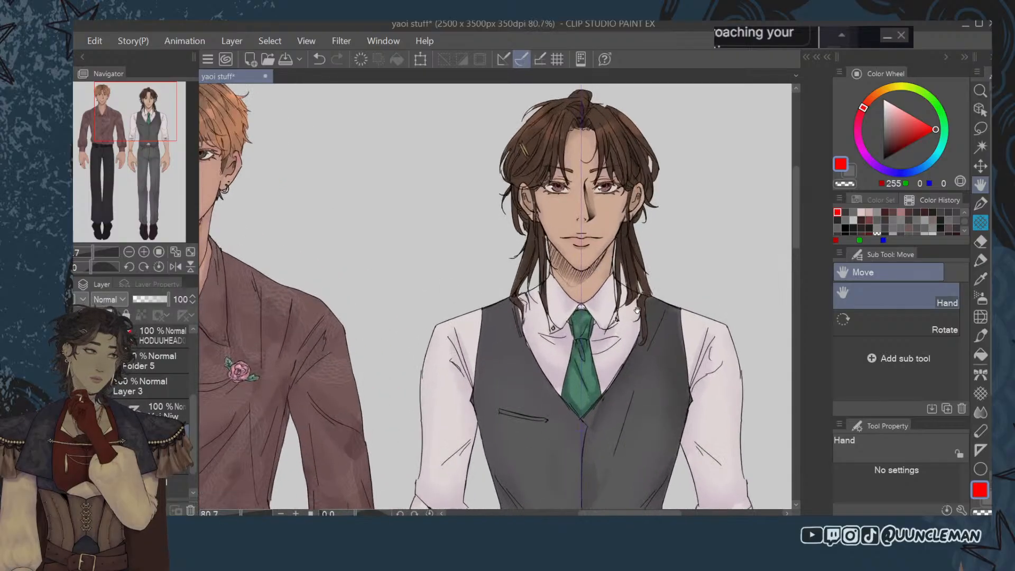
scroll(583, 286, down, 2)
scroll(583, 286, down, 1)
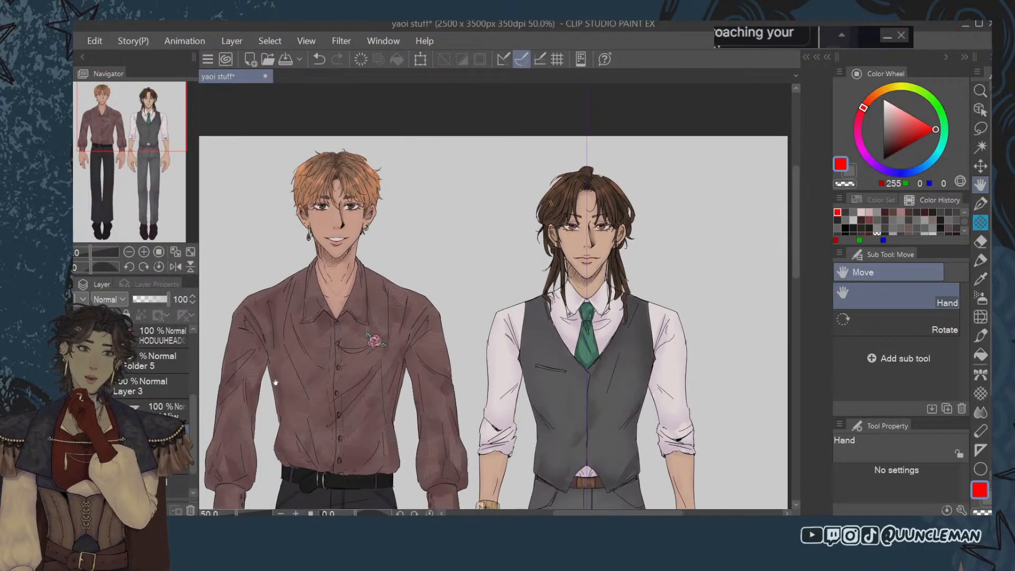
scroll(607, 246, up, 4)
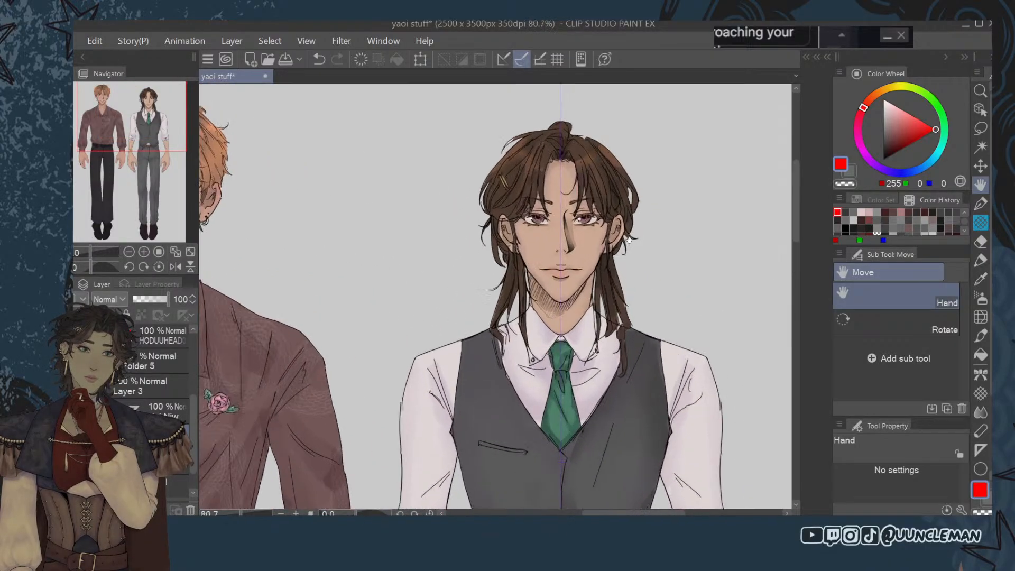
scroll(519, 328, up, 1)
scroll(520, 329, down, 1)
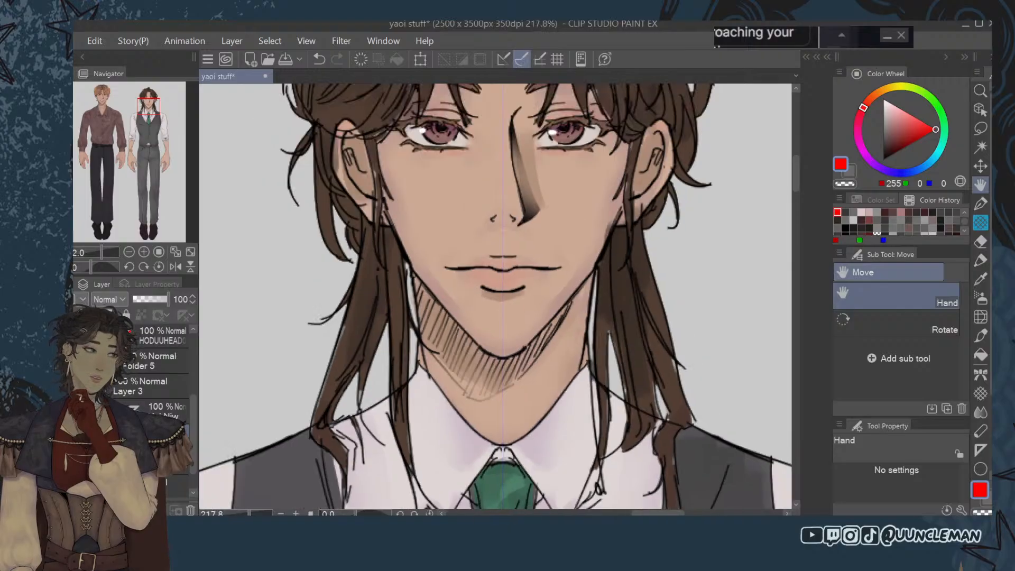
scroll(307, 473, down, 2)
scroll(308, 473, down, 2)
drag(307, 473, 642, 231)
scroll(697, 254, down, 2)
scroll(696, 253, down, 1)
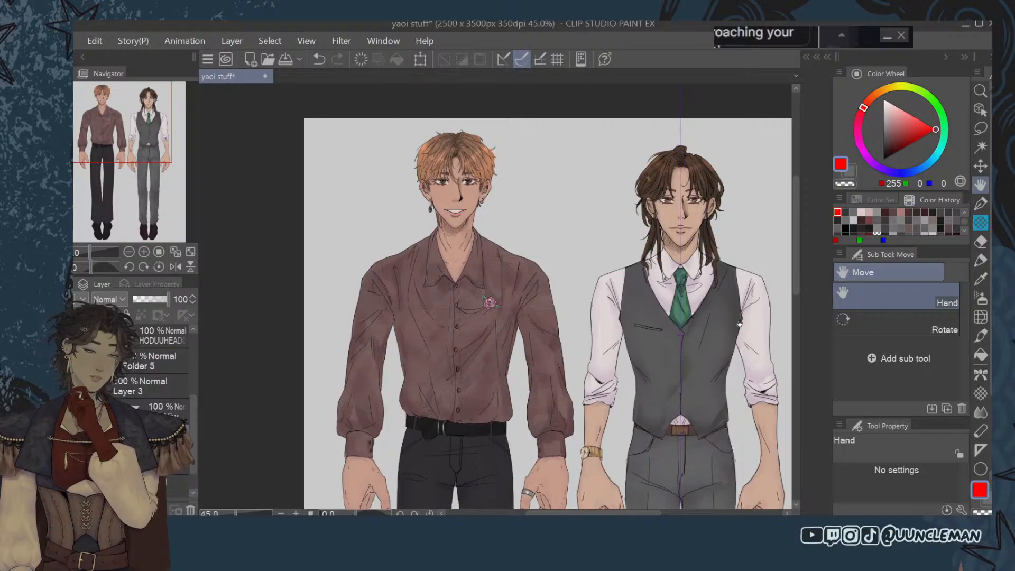
Examine the orange-haired and long-haired characters side by side, close up and at full length.
scroll(607, 291, down, 2)
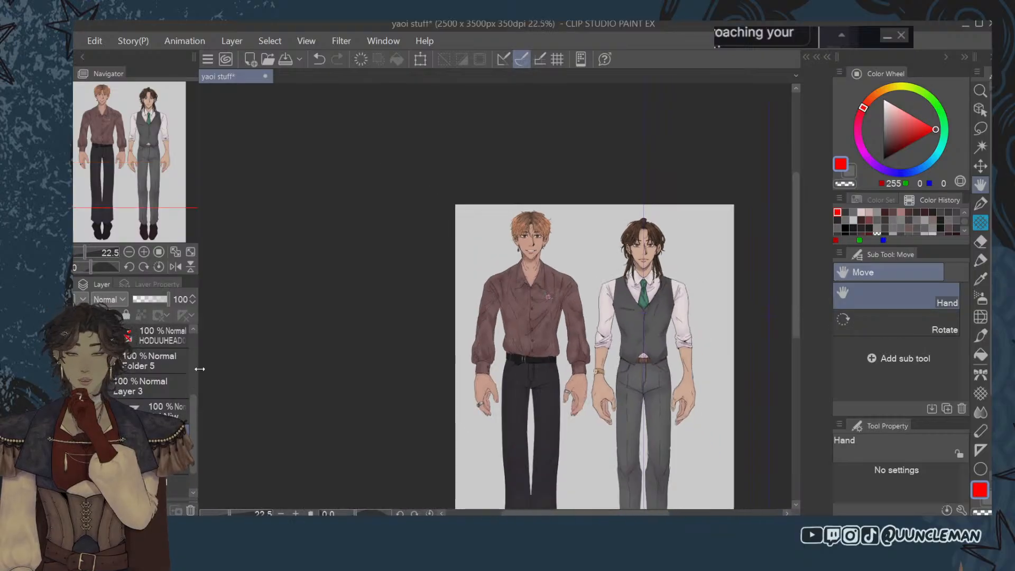
scroll(725, 203, up, 6)
scroll(577, 251, down, 8)
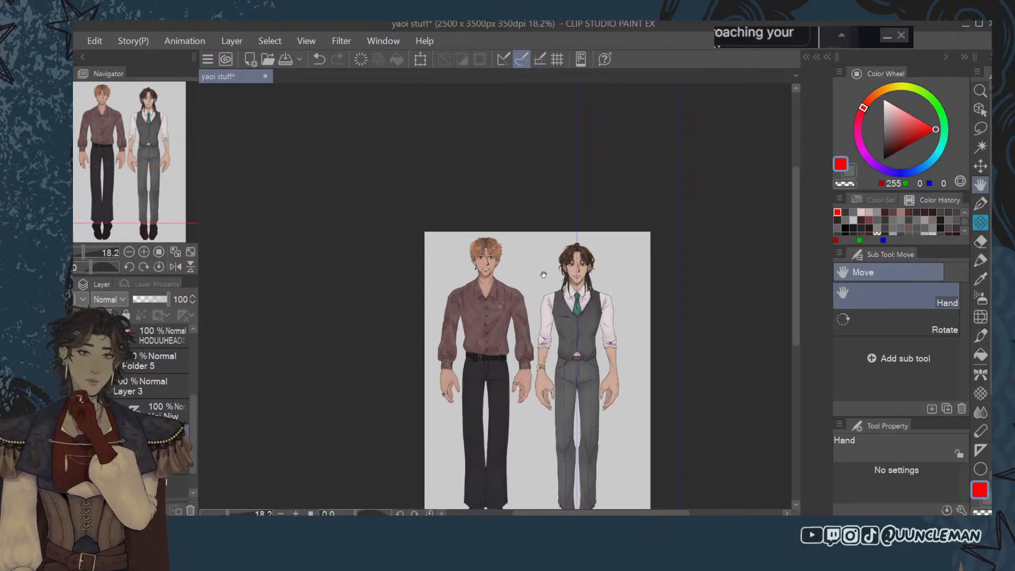
scroll(543, 275, up, 3)
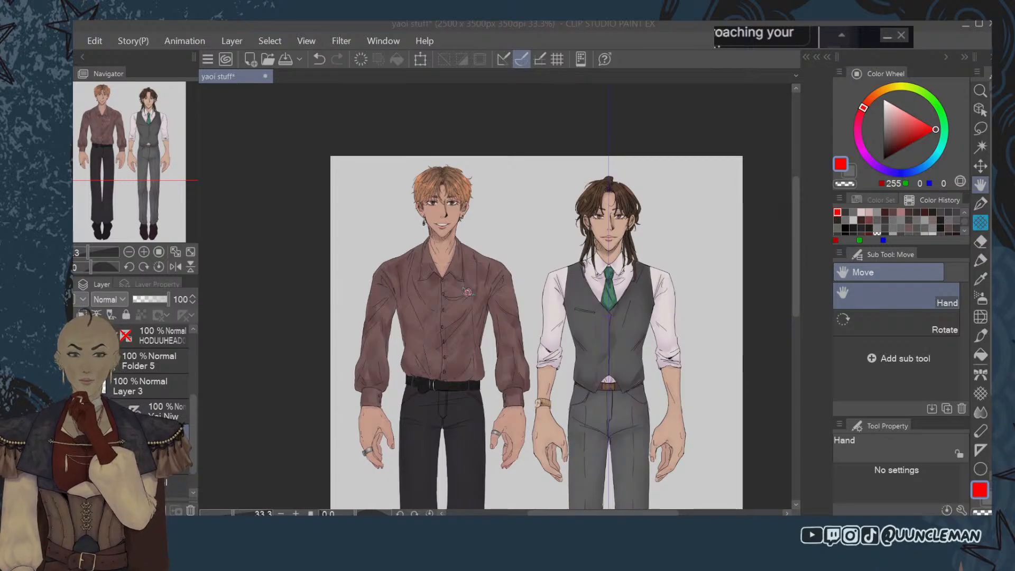
key(alt+Tab)
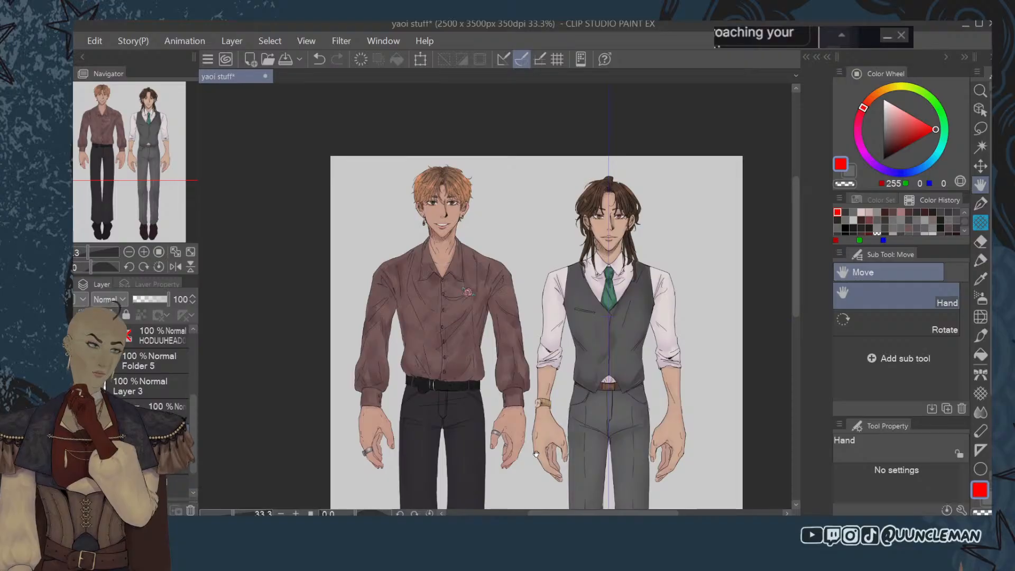
scroll(564, 216, down, 4)
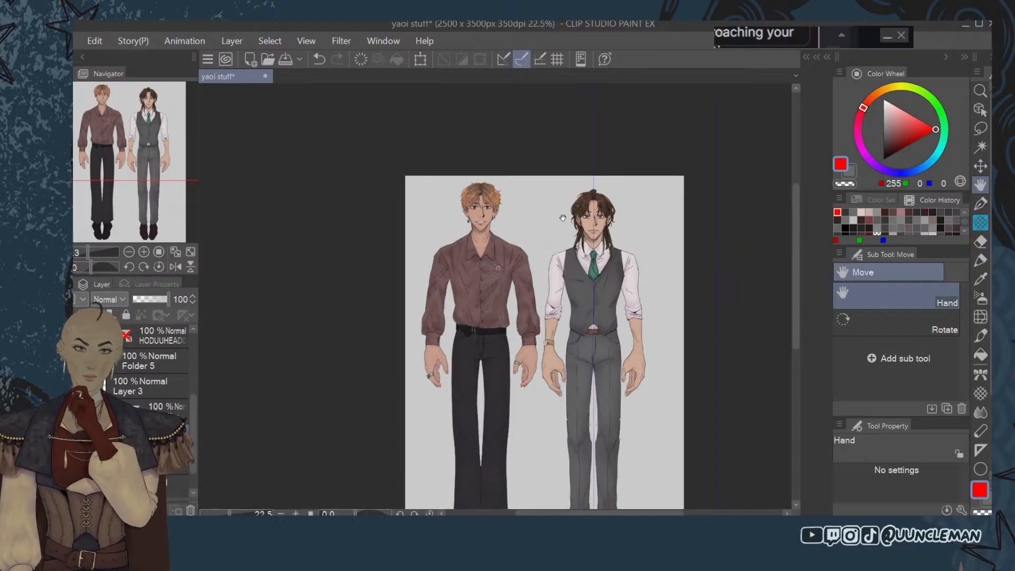
scroll(555, 201, up, 2)
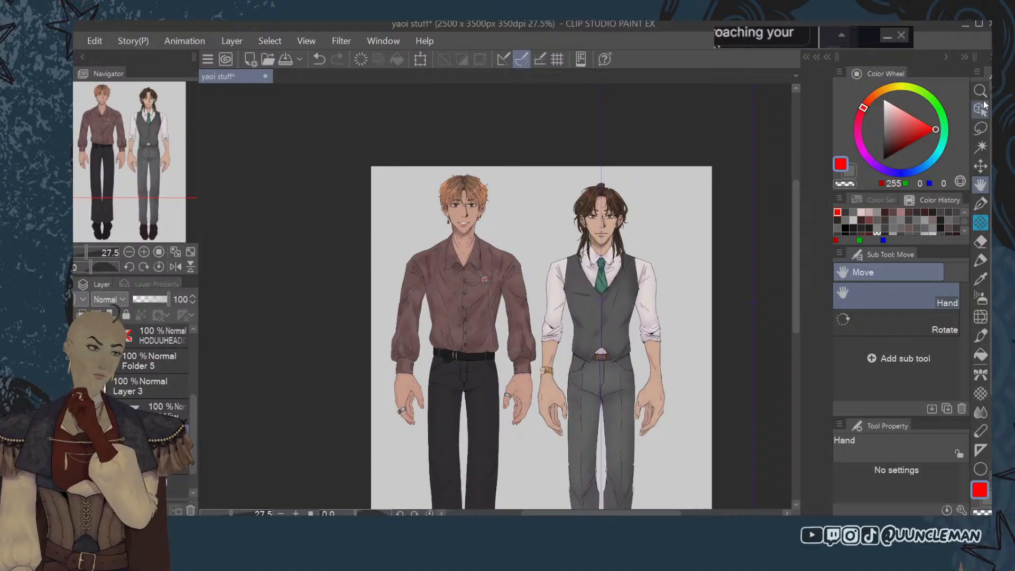
scroll(353, 229, down, 1)
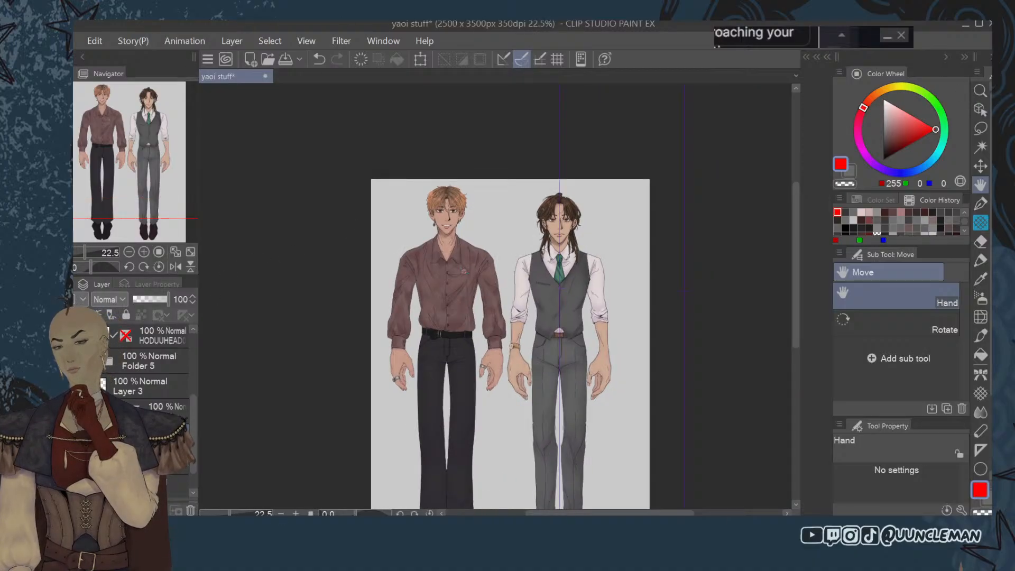
Hide both the long-haired character and the orange-haired character to clear the canvas.
click(78, 411)
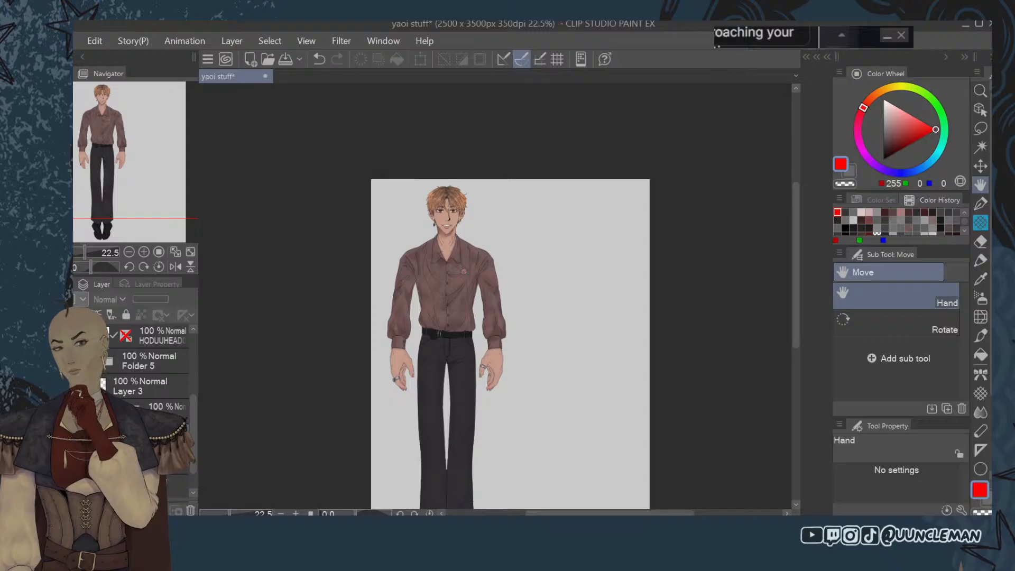
click(78, 361)
scroll(101, 363, up, 5)
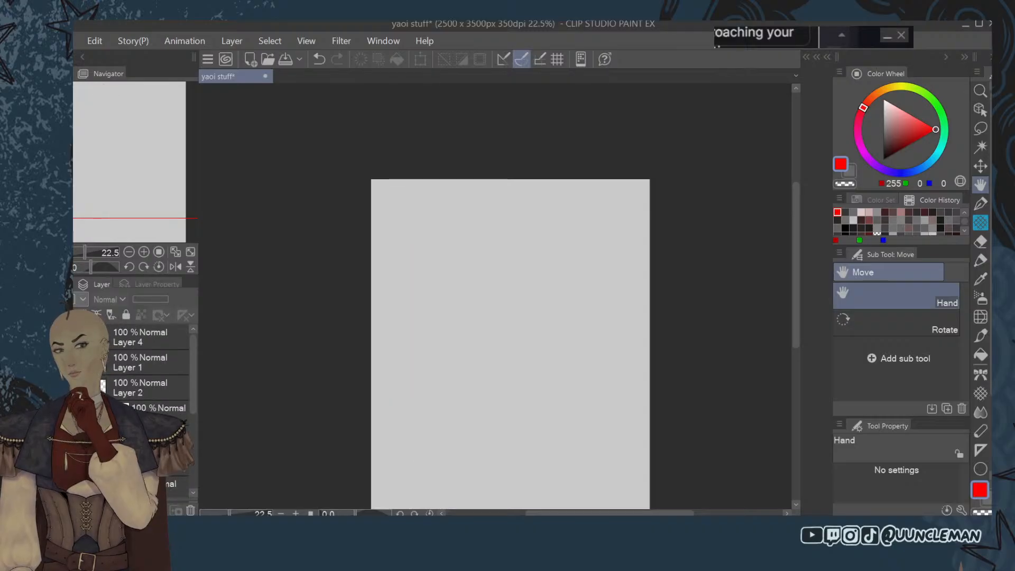
Handwrite "Emo/serious" followed by an arrow along the canvas's upper edge, using the black RandomBrush line brush at size 100.
click(129, 340)
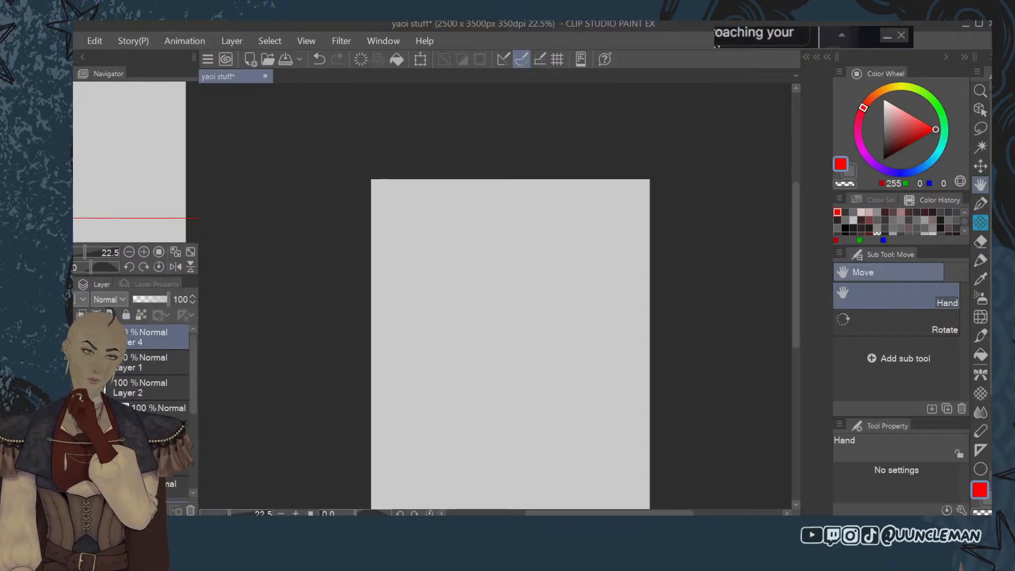
click(981, 204)
click(936, 272)
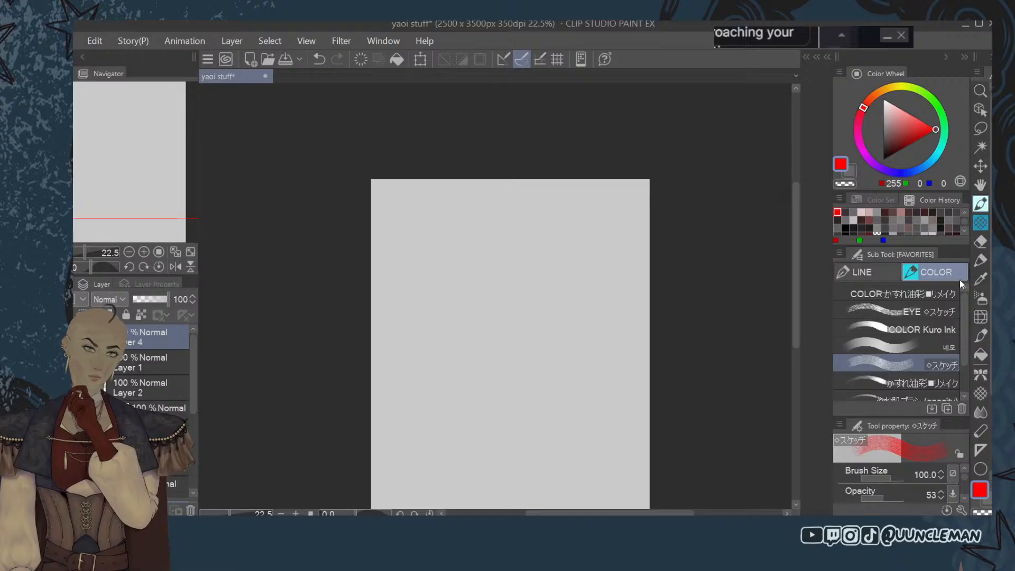
click(878, 272)
click(938, 293)
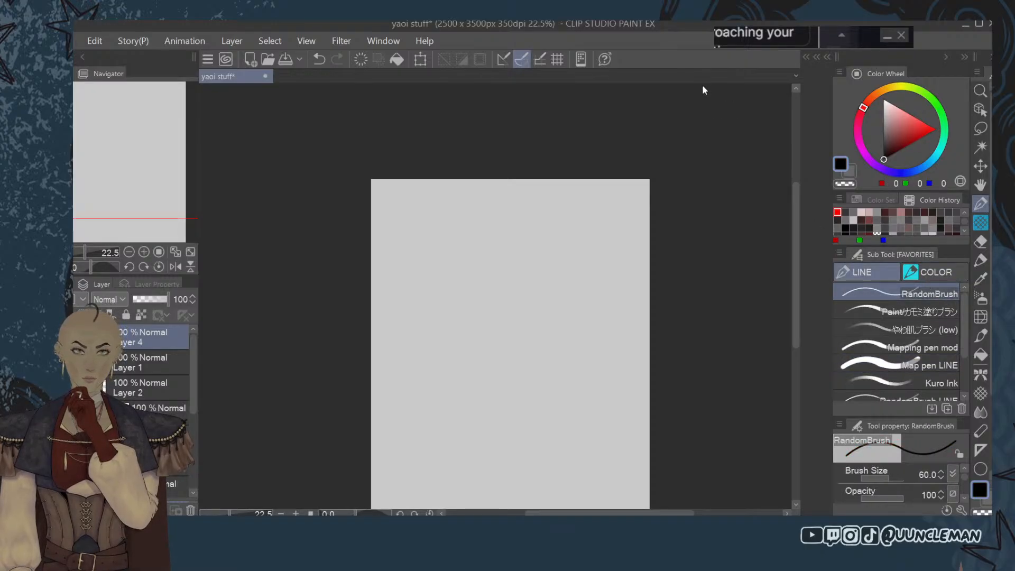
key(bracketright)
key(bracketright)
key(bracketright)
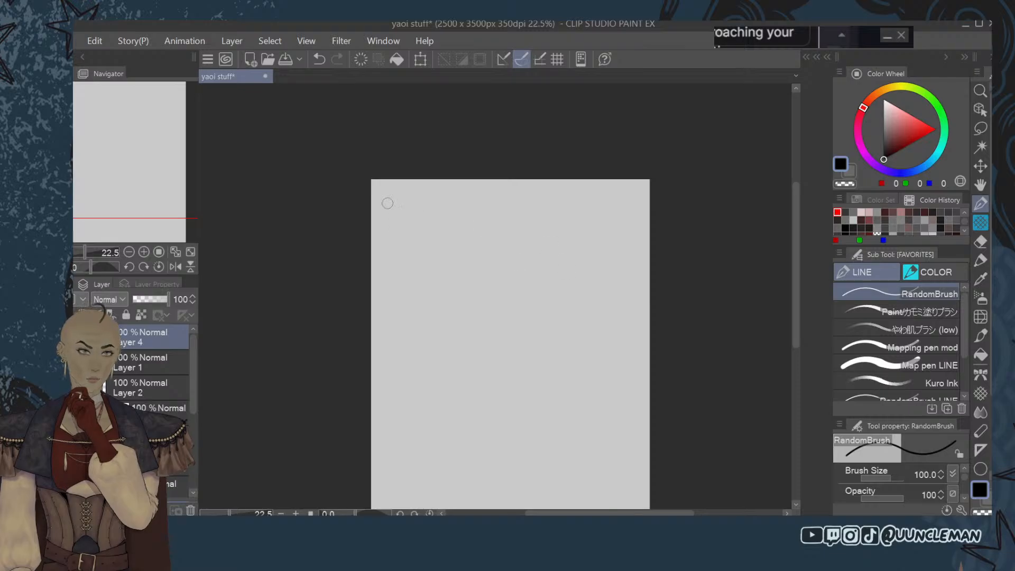
mouse_move(386, 202)
mouse_down()
mouse_move(396, 217)
mouse_move(437, 207)
mouse_move(430, 217)
mouse_move(510, 212)
mouse_up()
mouse_move(523, 198)
mouse_down()
mouse_move(513, 212)
mouse_move(558, 202)
mouse_move(553, 211)
mouse_up()
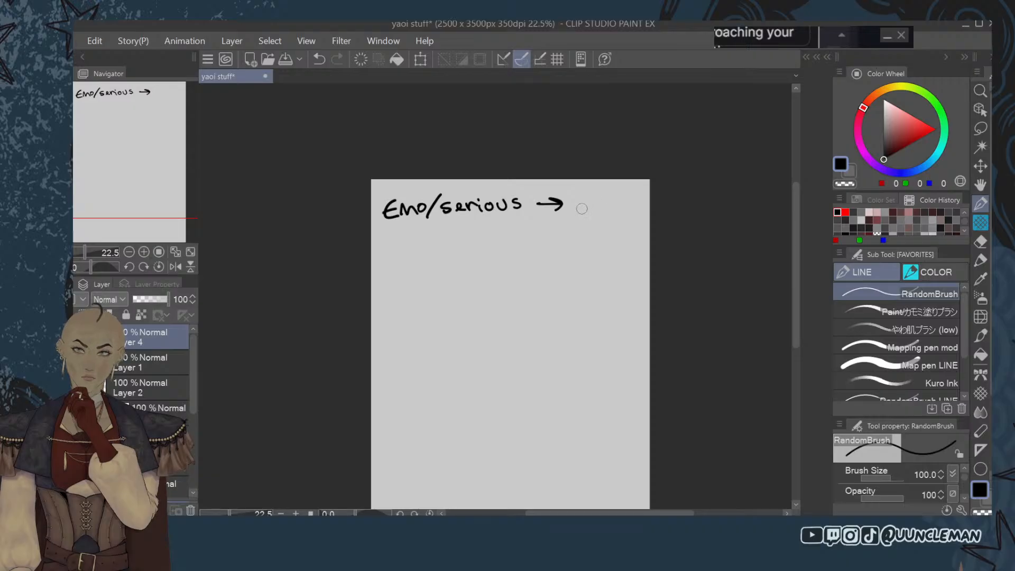
Handwrite "Yai" after the arrow and "cutesy" on the line below "Emo/serious".
scroll(191, 418, down, 3)
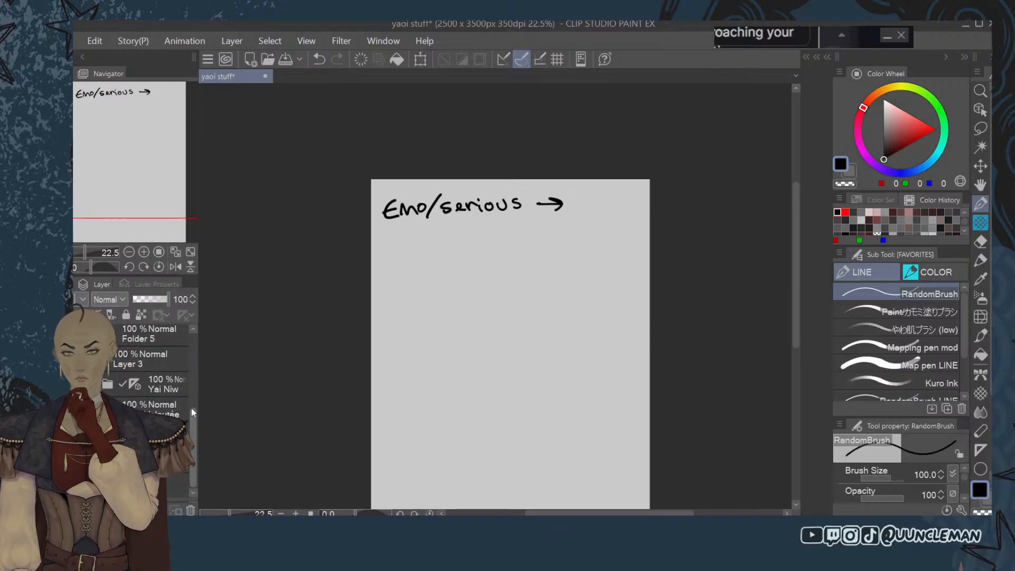
drag(578, 196, 582, 214)
drag(603, 204, 612, 213)
click(611, 196)
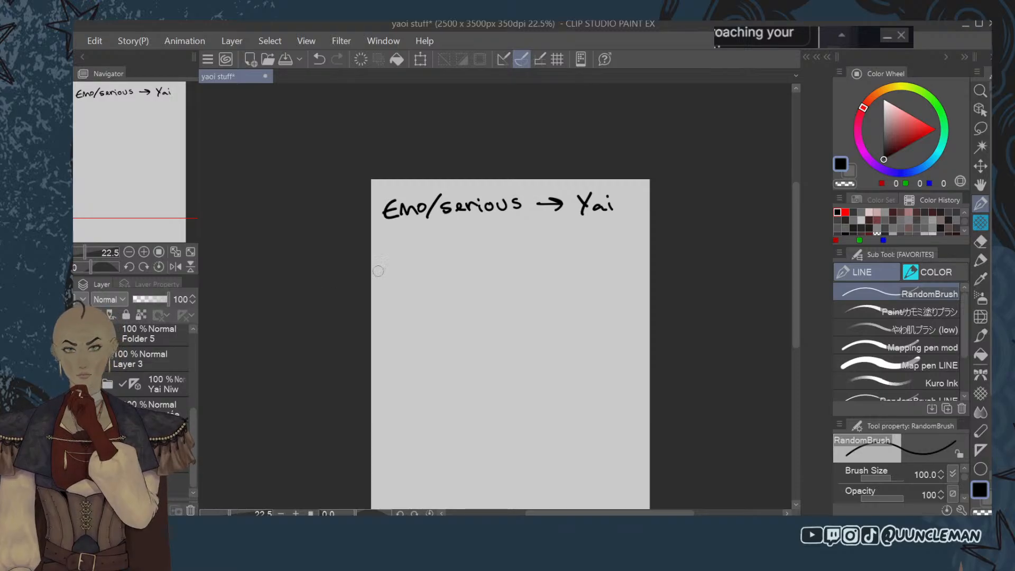
mouse_move(403, 233)
mouse_down()
mouse_move(401, 247)
mouse_move(424, 246)
mouse_up()
mouse_move(427, 228)
mouse_down()
mouse_move(430, 245)
mouse_move(436, 233)
mouse_up()
drag(433, 238, 465, 252)
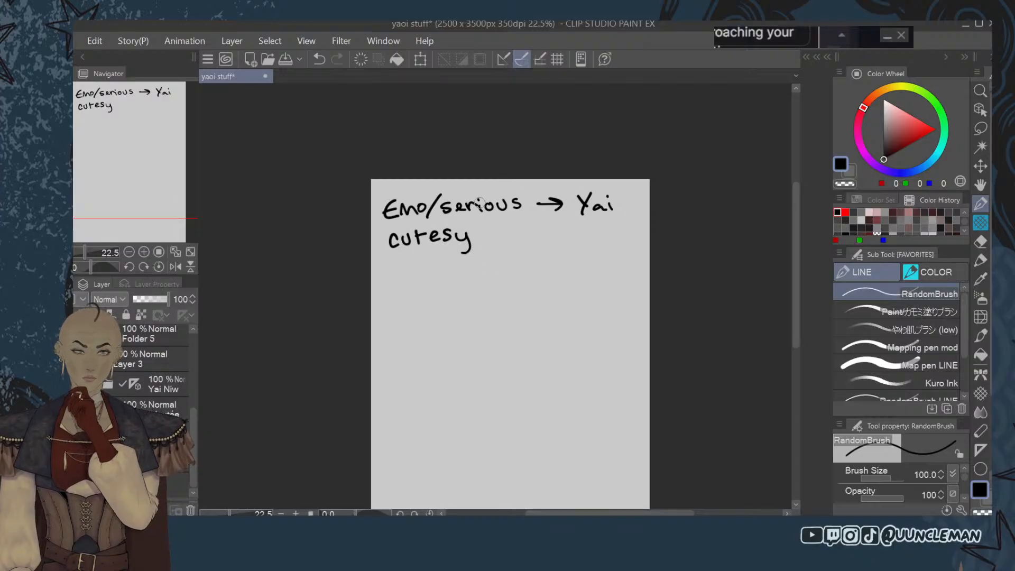
click(981, 166)
drag(685, 280, 684, 309)
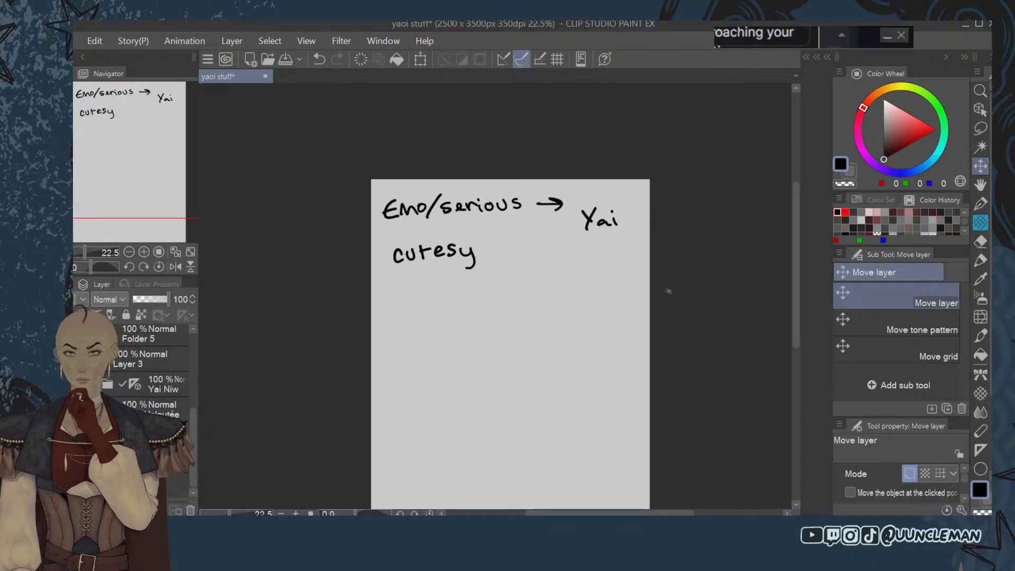
key(ctrl+z)
Move Layer 2 above Layer 1 in the stack and delete Layer 4 and Layer 1.
drag(195, 444, 191, 330)
drag(154, 389, 165, 345)
click(167, 332)
click(190, 510)
click(169, 354)
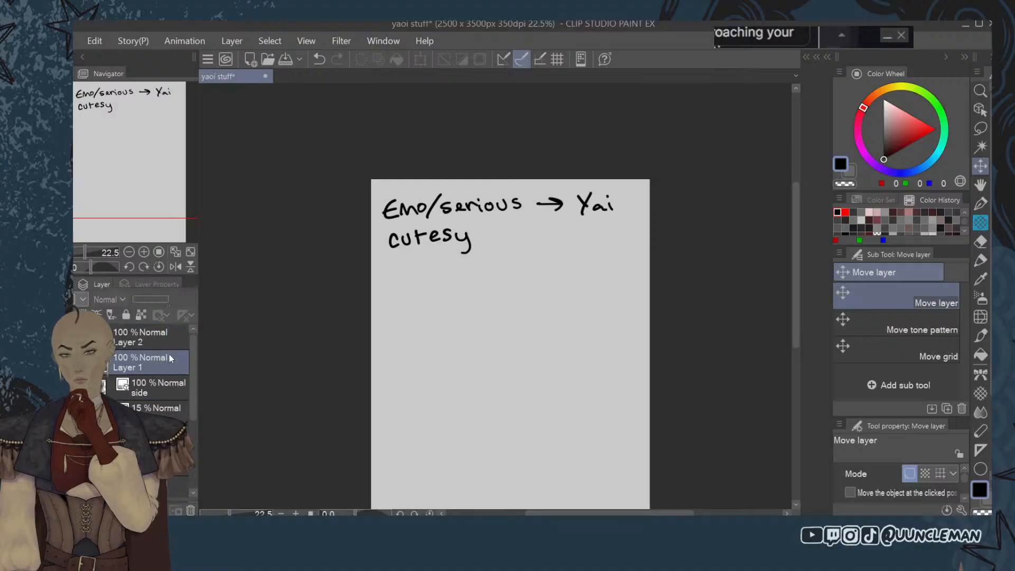
click(190, 510)
Shift the handwritten notes on Layer 2 down and write the underlined heading "Visual trope" above them.
click(161, 337)
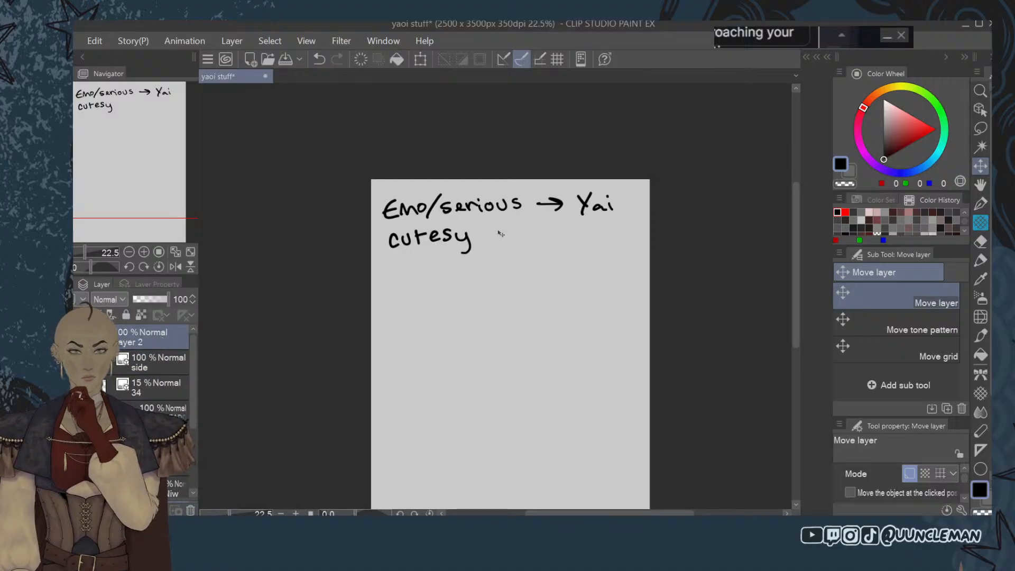
drag(654, 266, 655, 295)
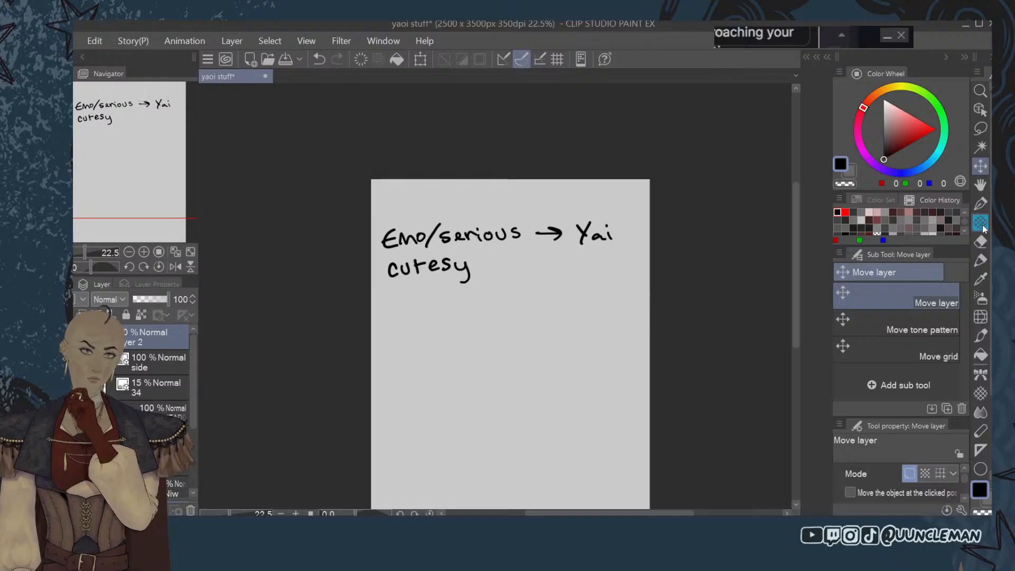
key(p)
drag(389, 191, 419, 208)
click(411, 189)
mouse_move(429, 194)
mouse_down()
mouse_move(441, 208)
mouse_move(467, 206)
mouse_up()
drag(460, 191, 483, 194)
drag(489, 193, 493, 211)
drag(493, 193, 516, 201)
drag(390, 213, 656, 194)
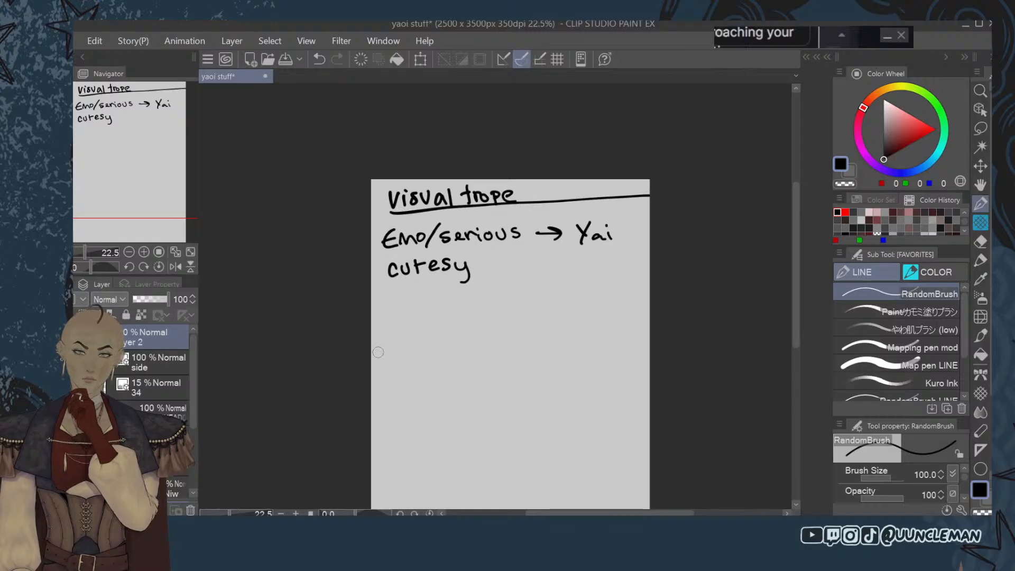
Write the underlined heading "Personality trope" in the space below the notes and draw an arrow after "cutesy".
mouse_move(397, 381)
mouse_down()
mouse_move(398, 397)
mouse_move(417, 396)
mouse_up()
drag(420, 397, 439, 386)
mouse_move(445, 397)
mouse_down()
mouse_move(450, 387)
mouse_move(456, 397)
mouse_up()
drag(466, 390, 473, 397)
drag(478, 390, 486, 398)
drag(482, 389, 500, 404)
mouse_move(506, 389)
mouse_down()
mouse_move(500, 405)
mouse_move(521, 395)
mouse_up()
drag(514, 389, 527, 387)
mouse_move(534, 386)
mouse_down()
mouse_move(534, 397)
mouse_move(528, 388)
mouse_up()
key(ctrl+z)
key(ctrl+z)
key(ctrl+z)
mouse_move(529, 386)
mouse_down()
mouse_move(529, 395)
mouse_move(535, 388)
mouse_up()
drag(539, 388, 547, 392)
drag(559, 390, 574, 394)
drag(395, 405, 643, 400)
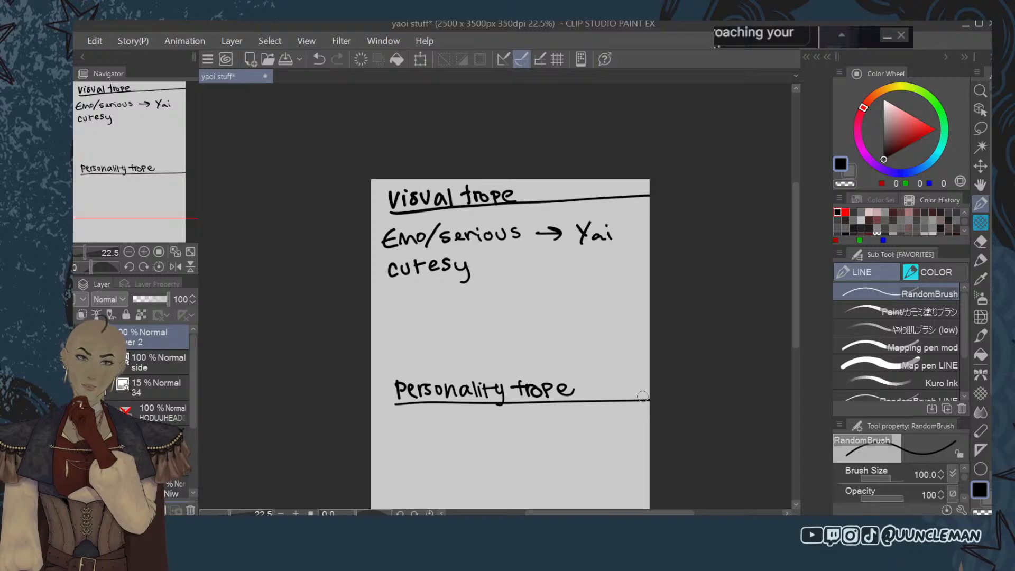
mouse_move(477, 262)
mouse_down()
mouse_move(513, 261)
mouse_move(502, 272)
mouse_up()
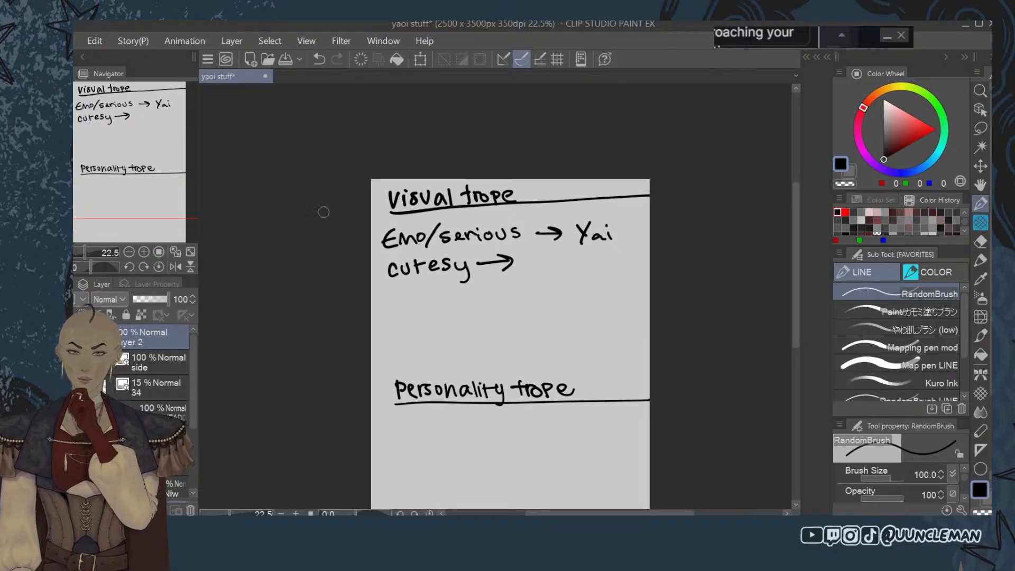
Briefly show the orange-haired character behind the notes for reference and hide it again.
scroll(153, 397, down, 3)
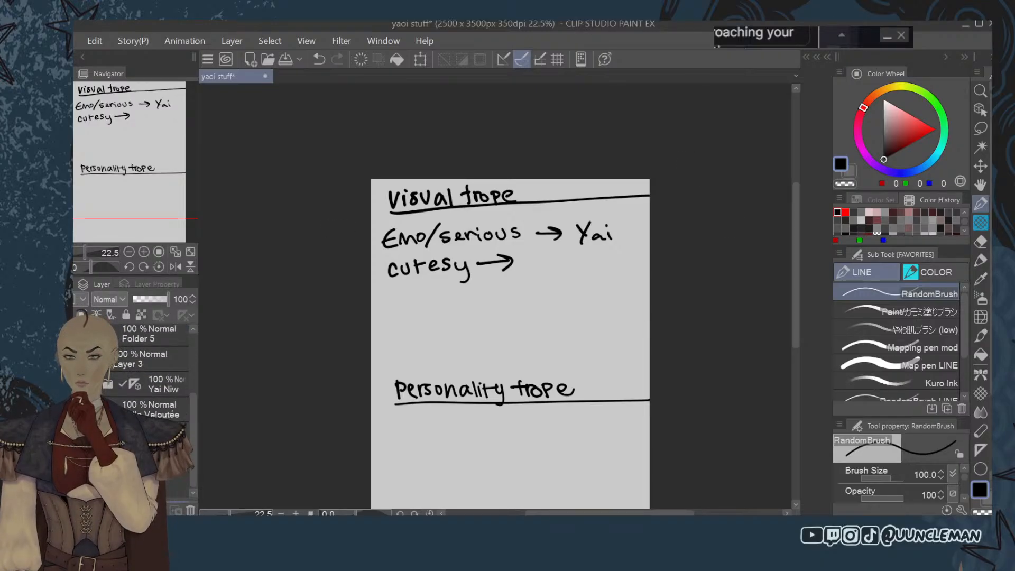
click(73, 384)
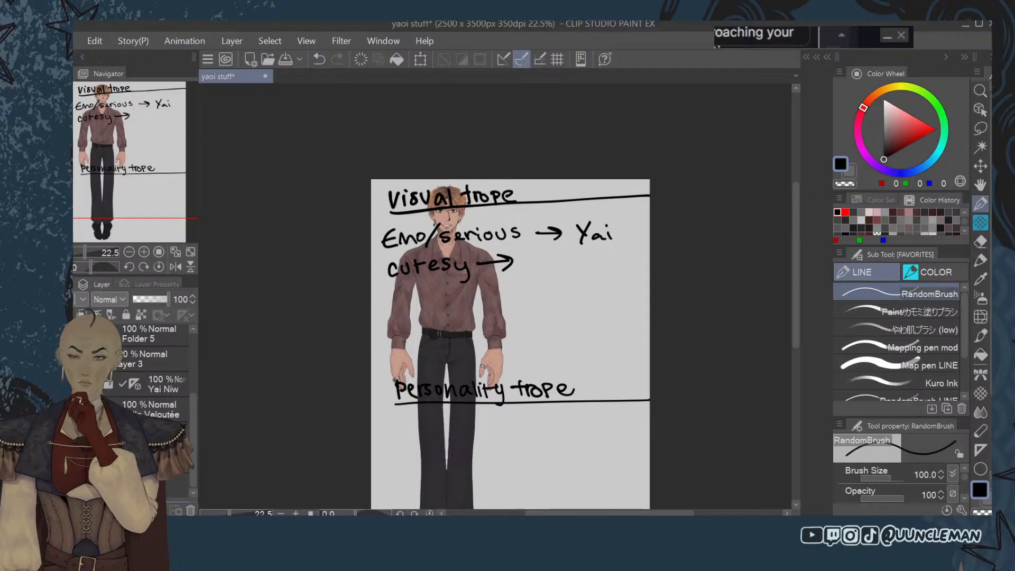
click(73, 384)
scroll(153, 371, up, 3)
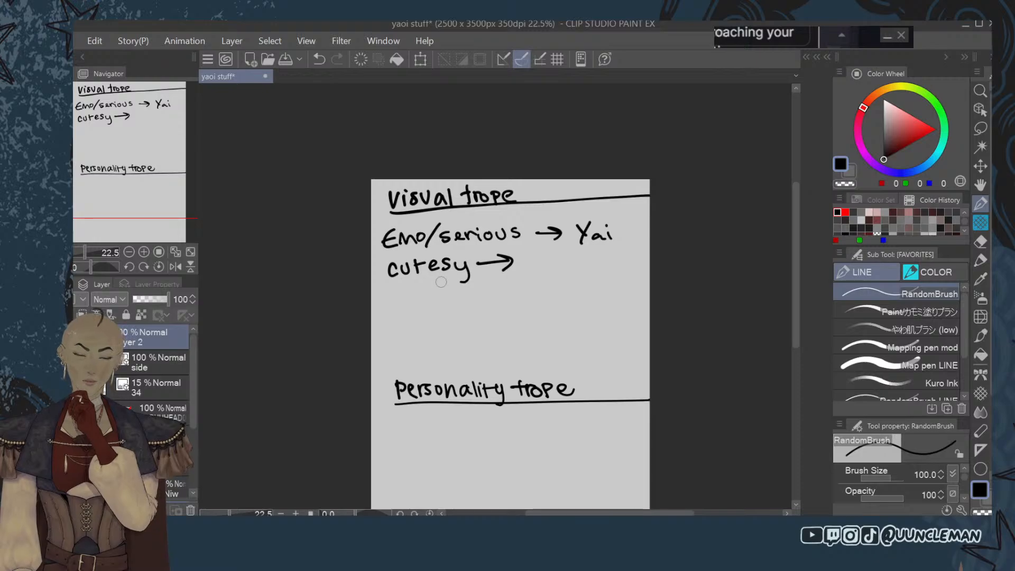
Draw an arrow beneath the "Personality trope" heading.
scroll(795, 285, down, 2)
drag(506, 361, 541, 361)
mouse_move(529, 353)
mouse_down()
mouse_move(541, 361)
mouse_move(533, 370)
mouse_up()
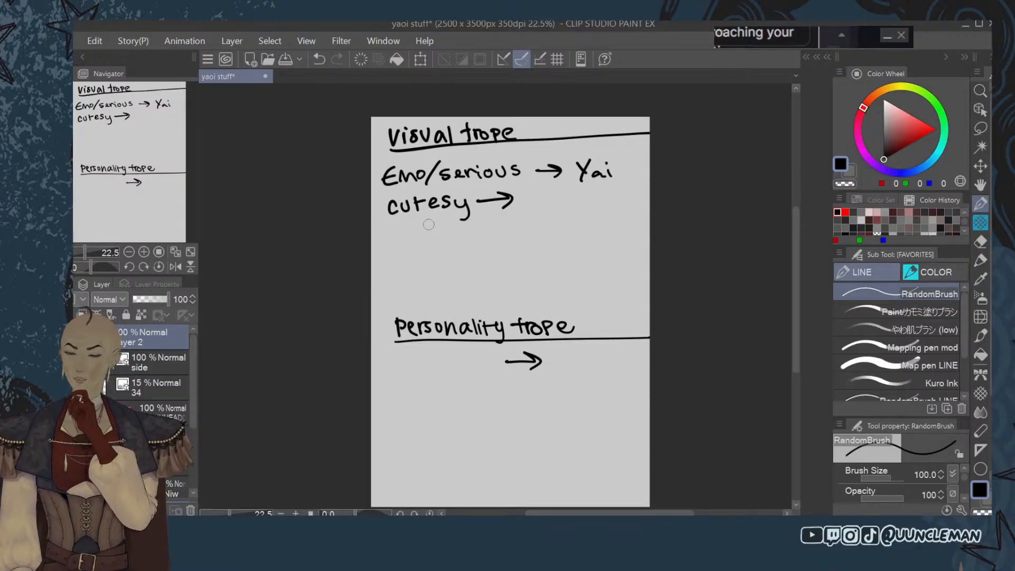
Briefly show the black-jacket character behind the notes for reference and hide it again.
click(79, 413)
click(80, 413)
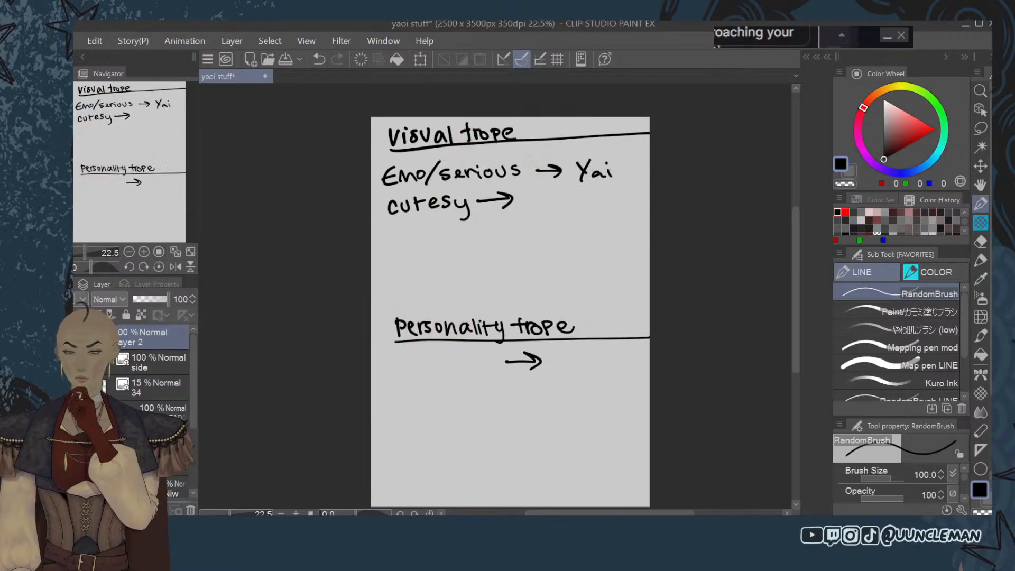
drag(194, 418, 194, 441)
click(79, 396)
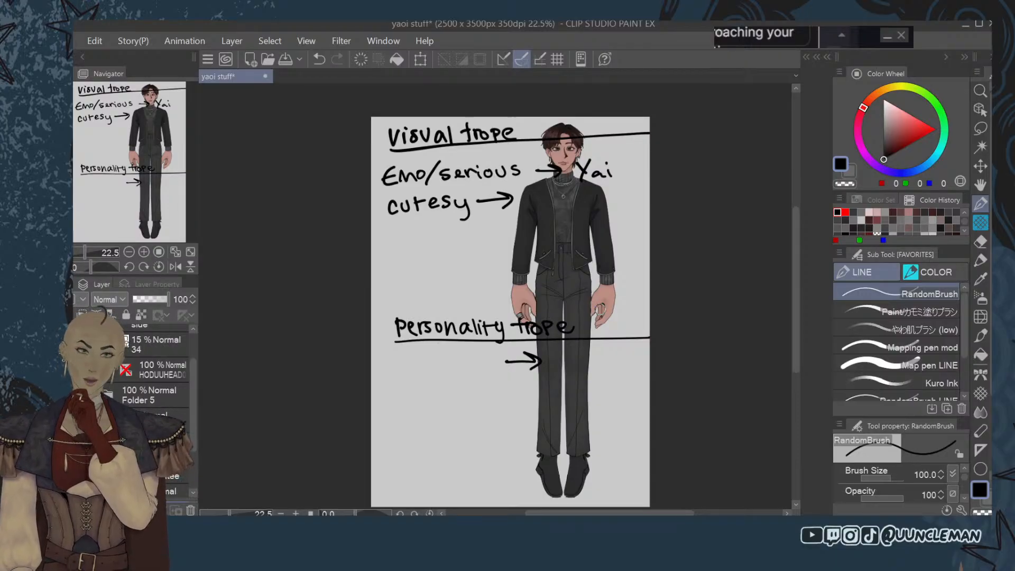
scroll(601, 309, down, 1)
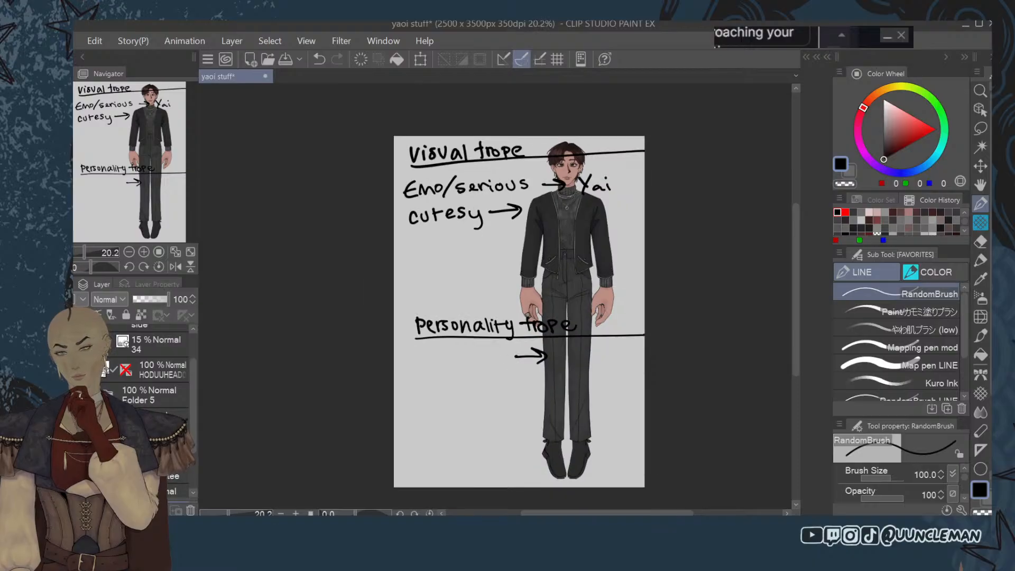
click(79, 395)
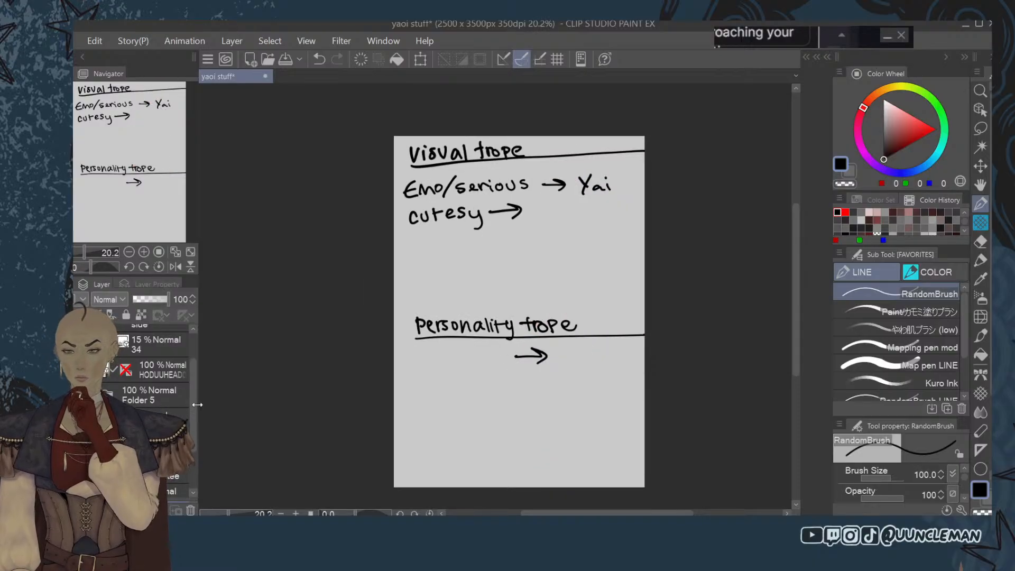
Add a new layer above Layer 2 and handwrite "Jester" before the arrow under "Personality trope".
drag(197, 405, 211, 403)
scroll(195, 376, up, 2)
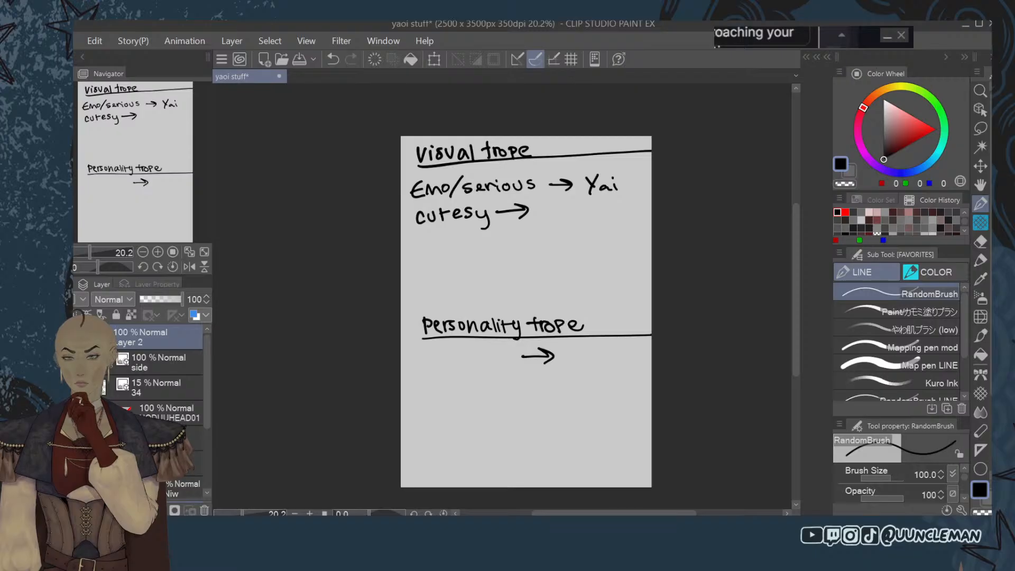
key(ctrl+shift+n)
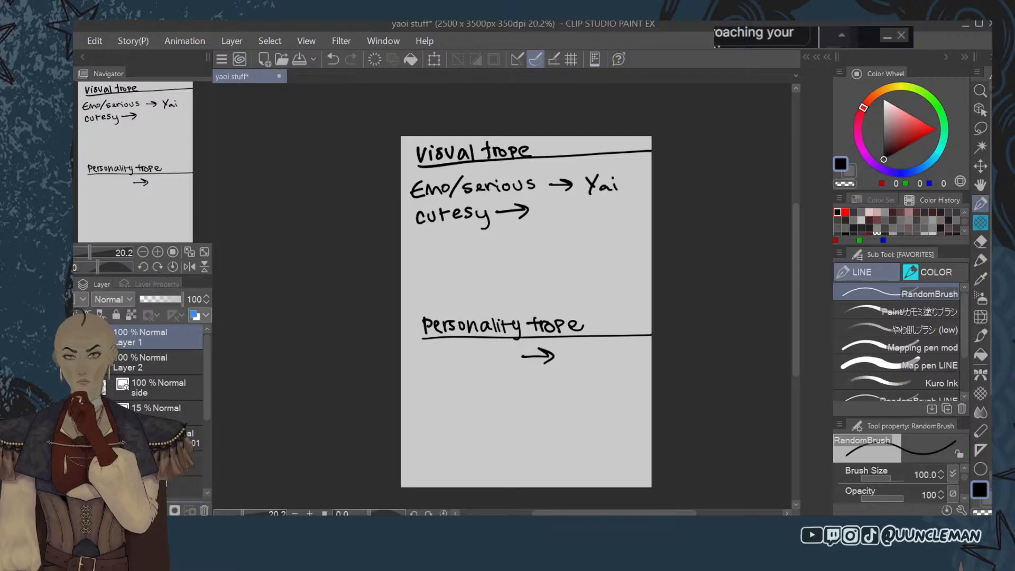
drag(420, 350, 439, 349)
drag(431, 350, 422, 362)
drag(437, 358, 446, 360)
drag(452, 354, 454, 365)
mouse_move(463, 349)
mouse_down()
mouse_move(464, 364)
mouse_move(472, 354)
mouse_up()
drag(474, 359, 492, 355)
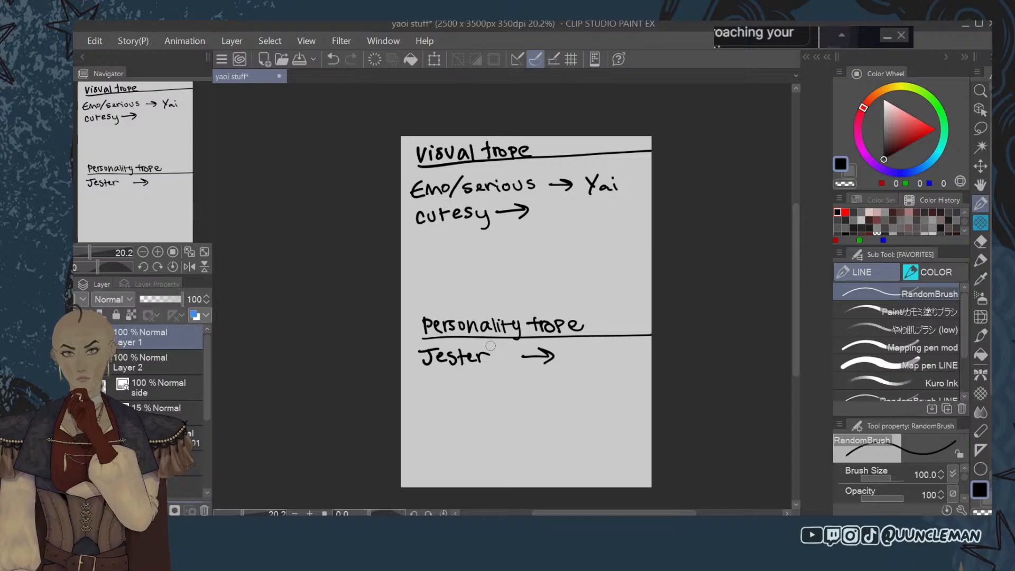
Merge the "Jester" layer down into Layer 2 and handwrite "Straight man" with an arrow below "Jester".
key(ctrl+e)
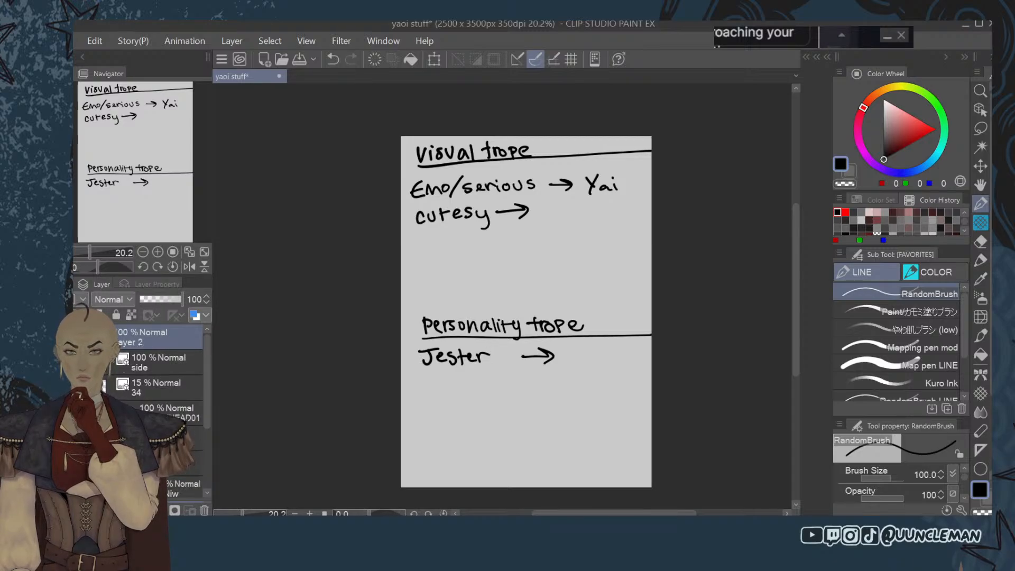
mouse_move(429, 377)
mouse_down()
mouse_move(417, 392)
mouse_move(435, 395)
mouse_up()
drag(426, 382, 454, 384)
drag(458, 384, 466, 393)
mouse_move(468, 384)
mouse_down()
mouse_move(474, 404)
mouse_move(497, 394)
mouse_up()
drag(490, 383, 501, 381)
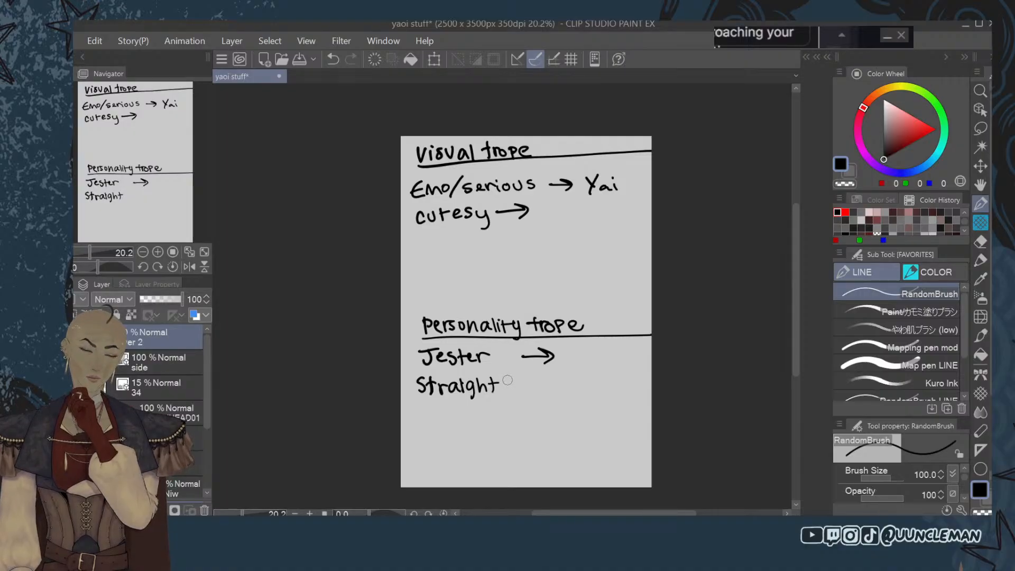
drag(504, 394, 564, 391)
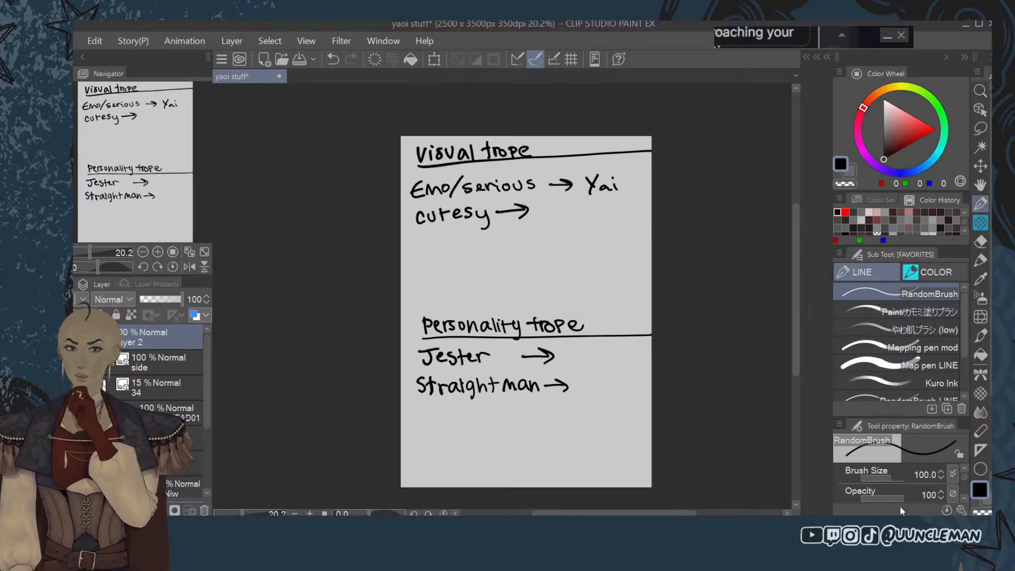
scroll(480, 284, down, 2)
scroll(479, 284, up, 3)
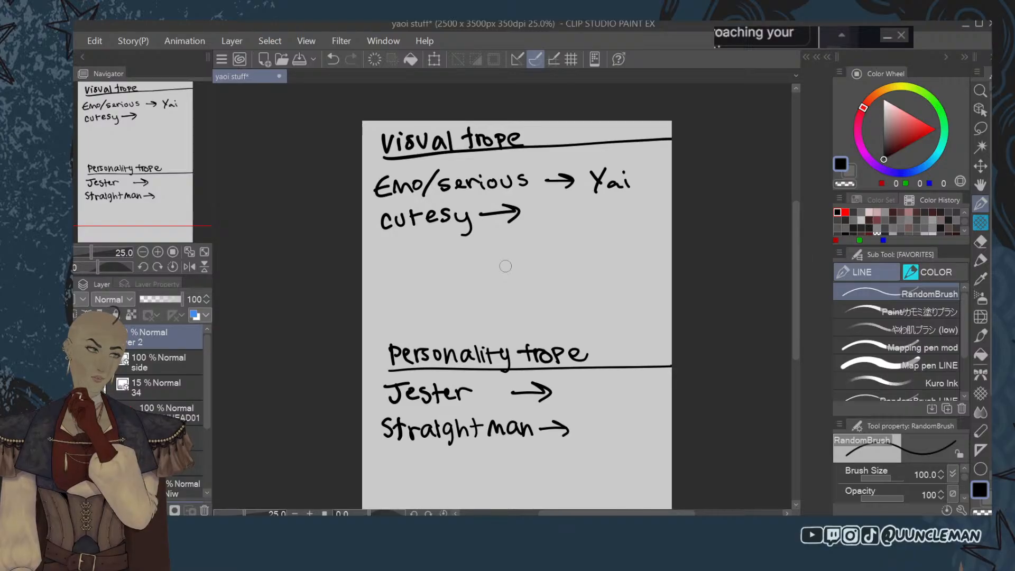
scroll(469, 316, down, 2)
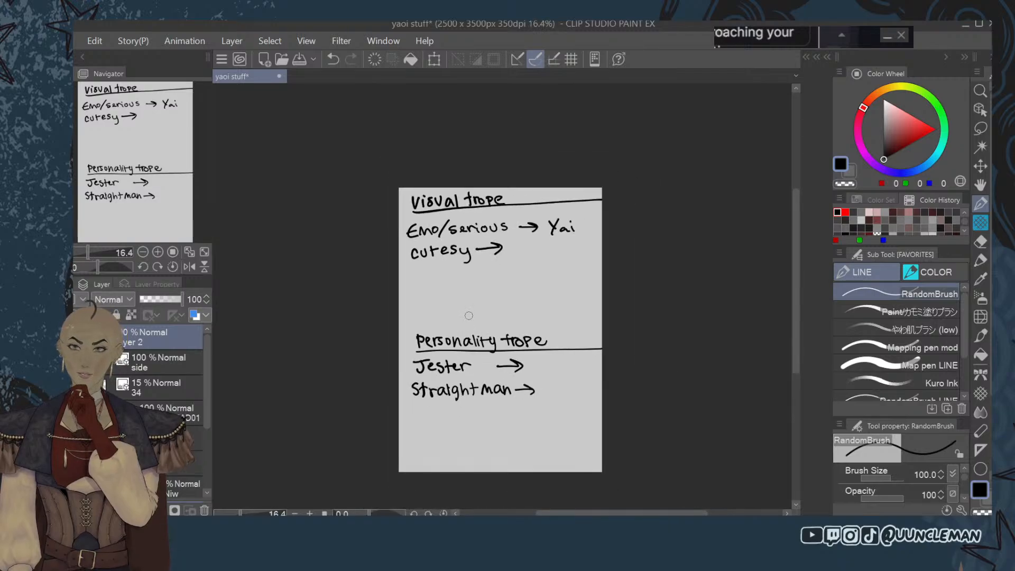
scroll(468, 316, down, 1)
scroll(447, 323, up, 2)
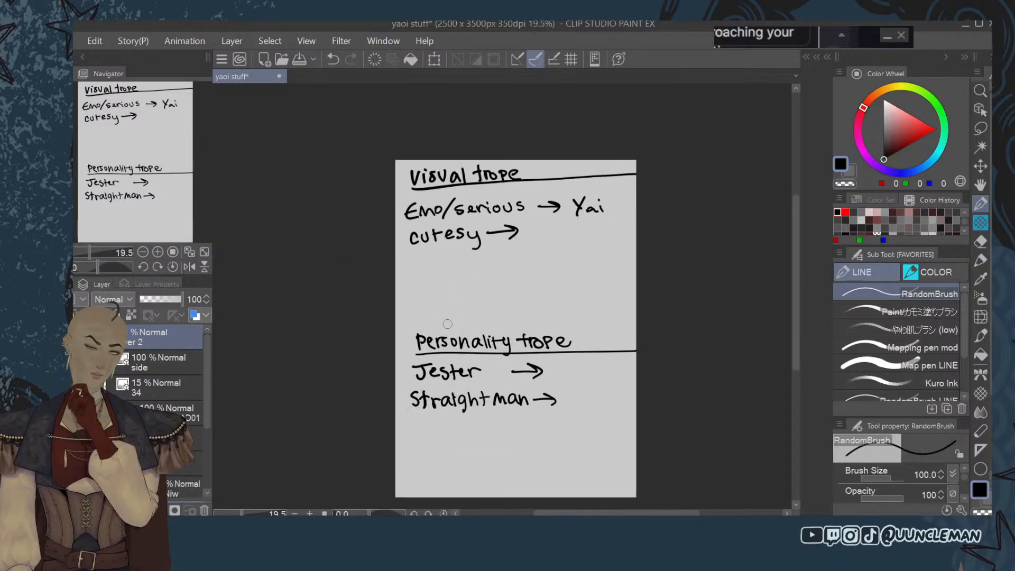
scroll(447, 323, up, 2)
scroll(440, 321, down, 1)
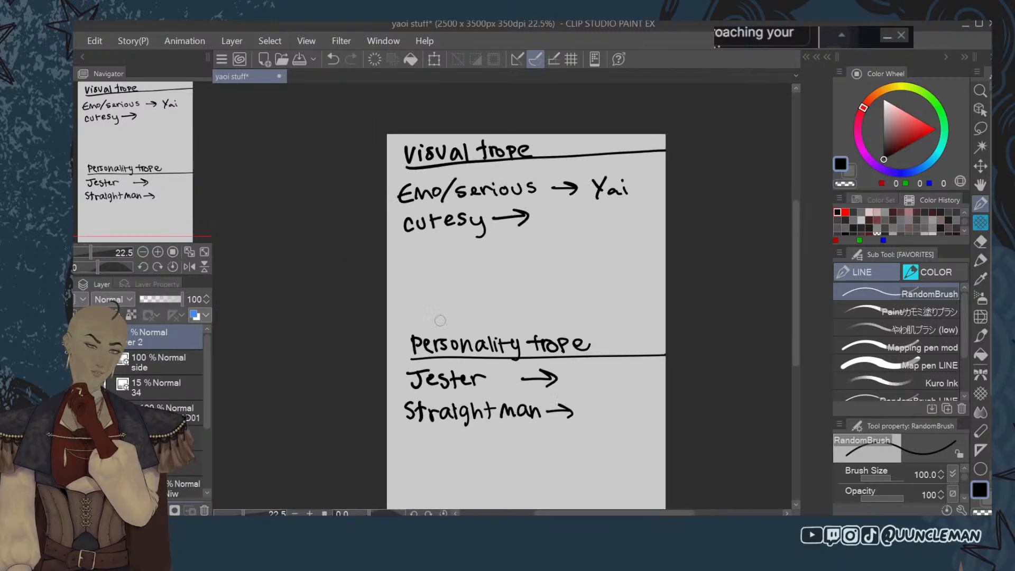
scroll(444, 314, up, 1)
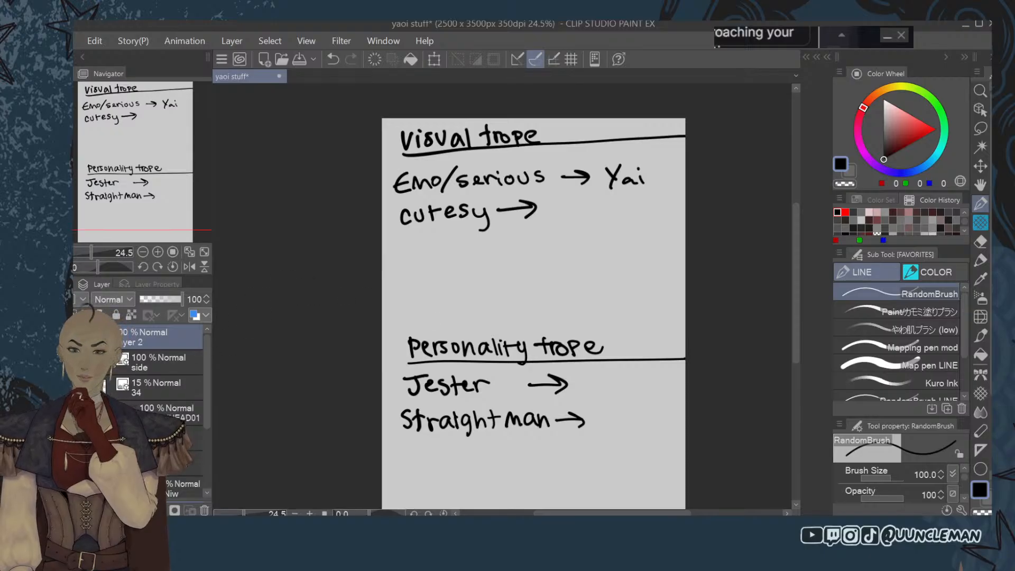
Show the orange-haired character behind the trope notes and examine the figure at different zoom levels.
scroll(159, 370, down, 3)
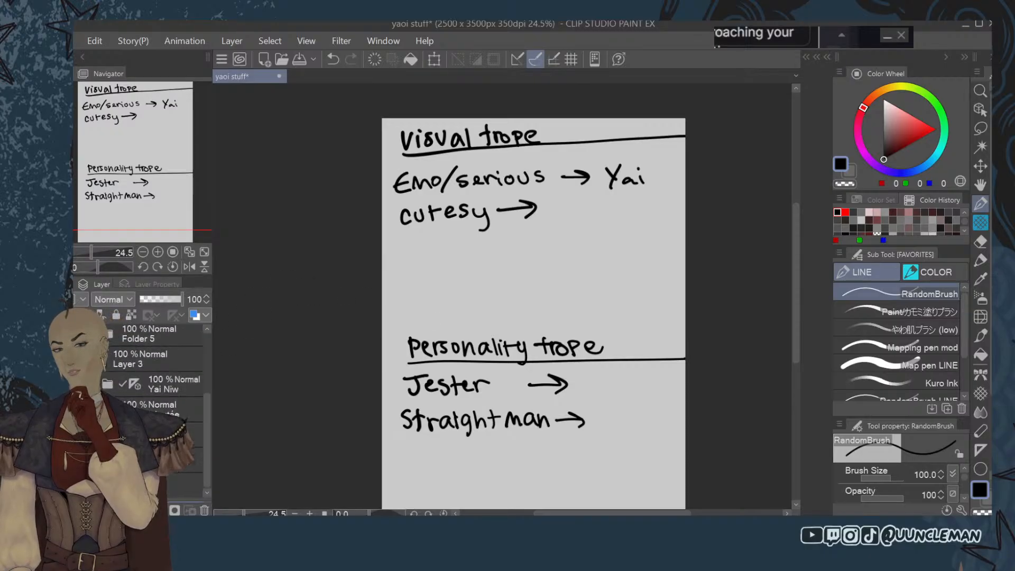
click(79, 385)
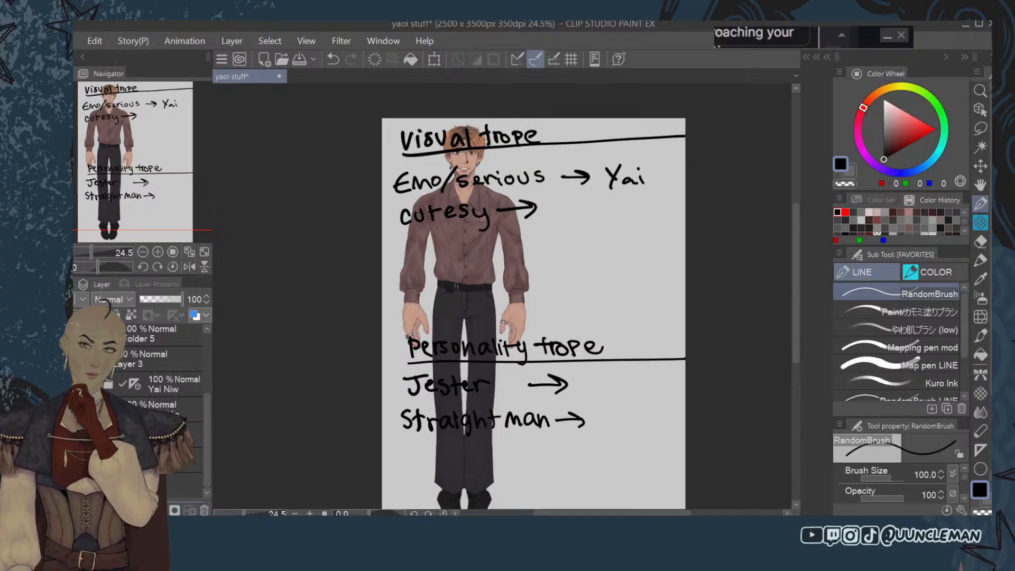
scroll(573, 326, down, 1)
scroll(574, 326, up, 2)
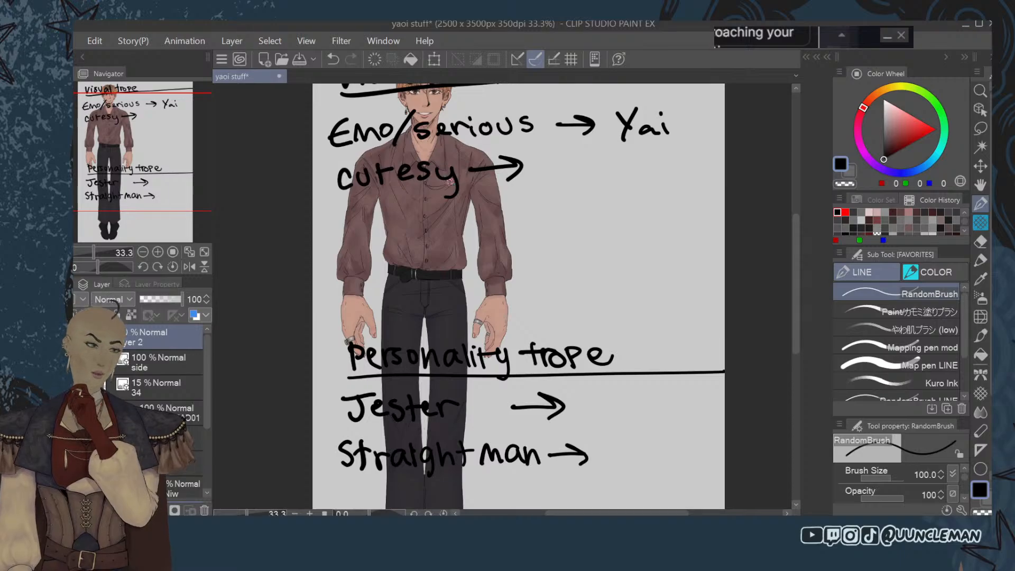
scroll(159, 408, up, 3)
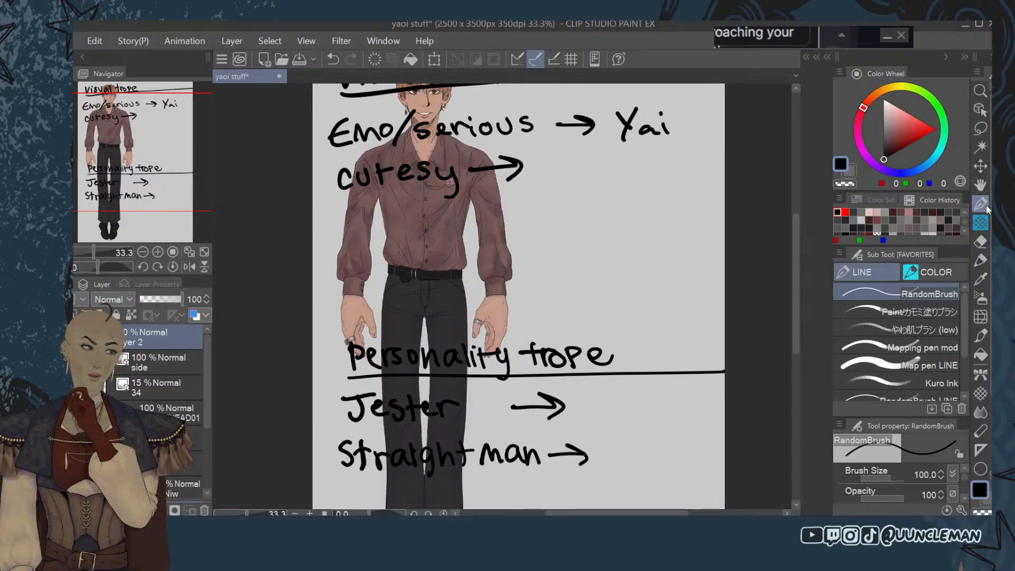
scroll(550, 212, down, 3)
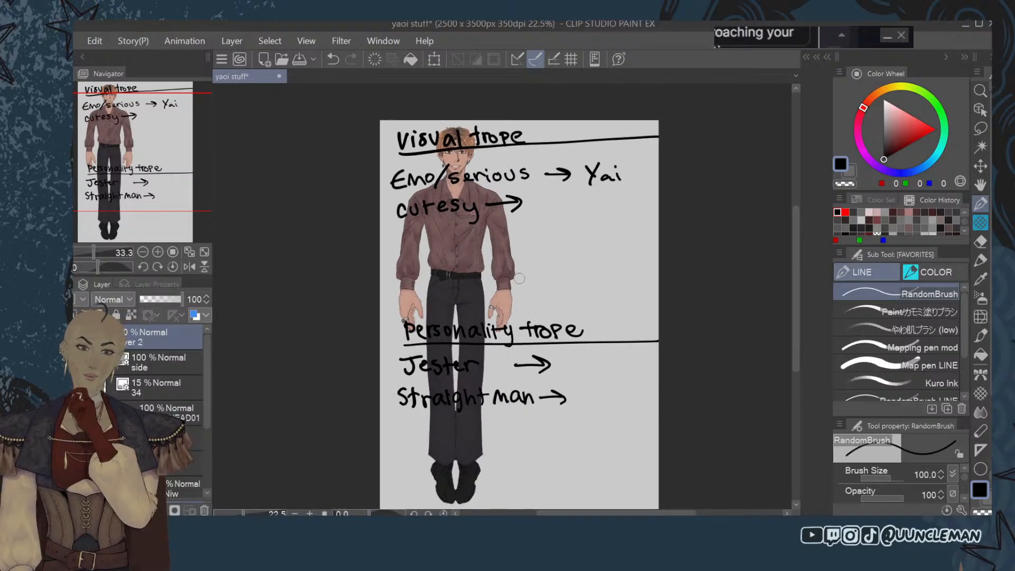
scroll(536, 263, up, 2)
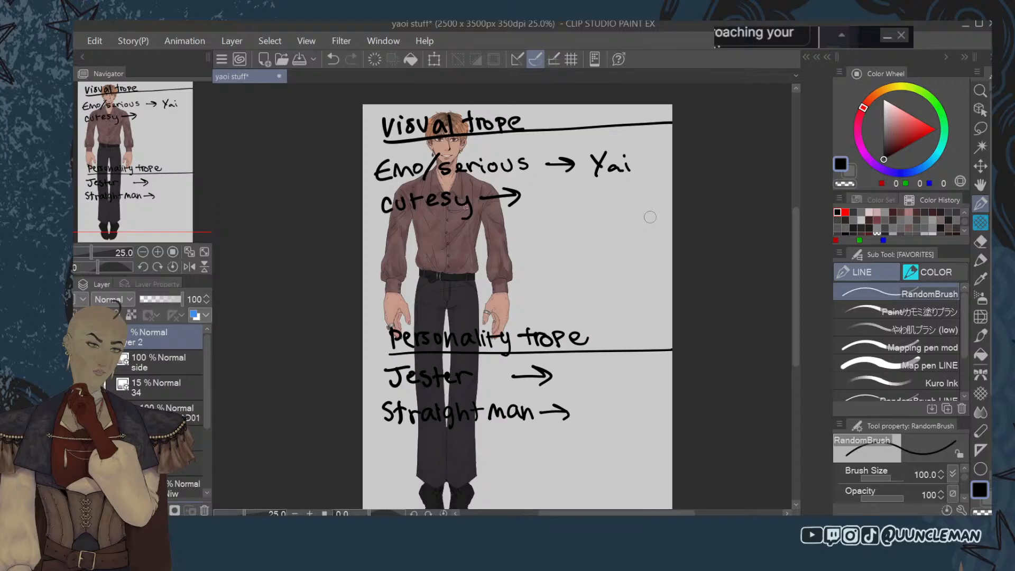
scroll(485, 239, down, 2)
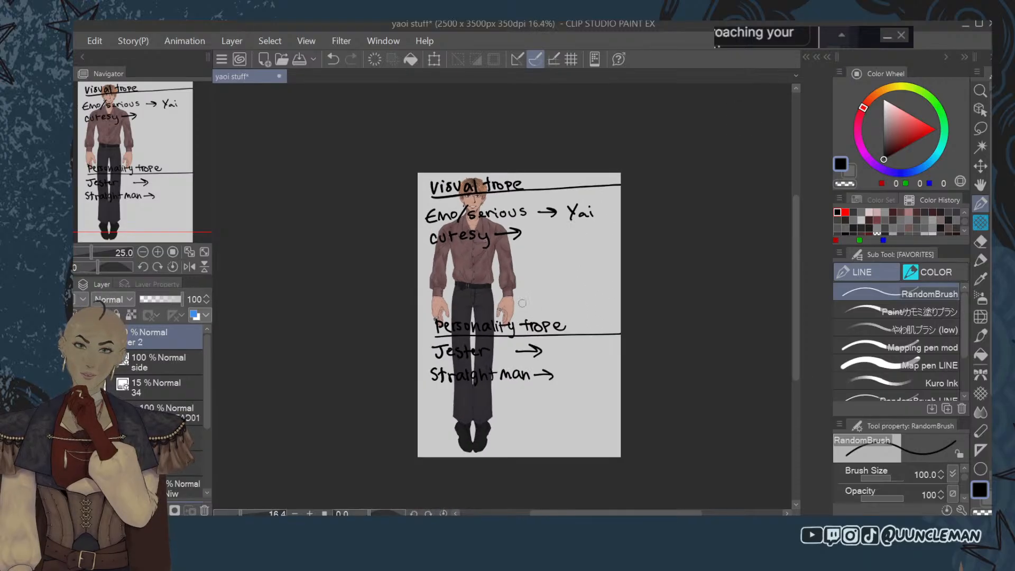
scroll(523, 296, up, 2)
scroll(522, 303, down, 1)
scroll(523, 303, up, 2)
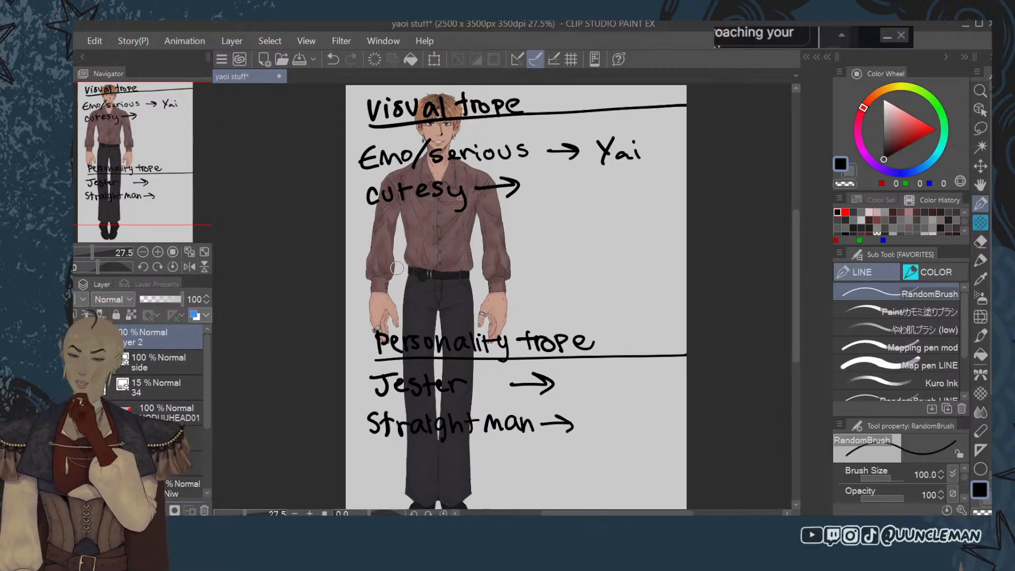
Hide the handwritten notes and briefly show the black-jacket character beside the orange-haired one to compare them, then hide it again.
click(80, 337)
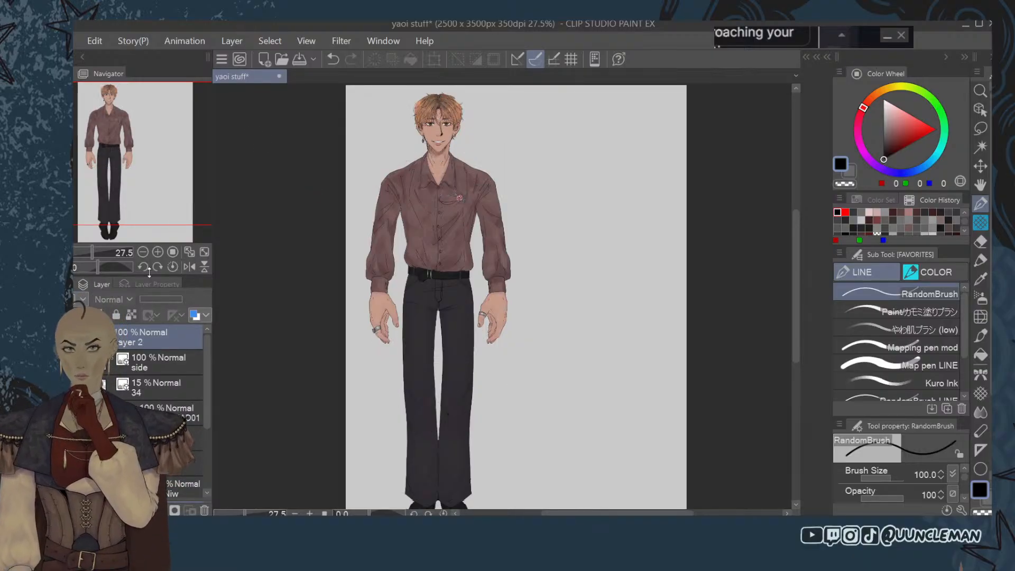
scroll(177, 381, down, 4)
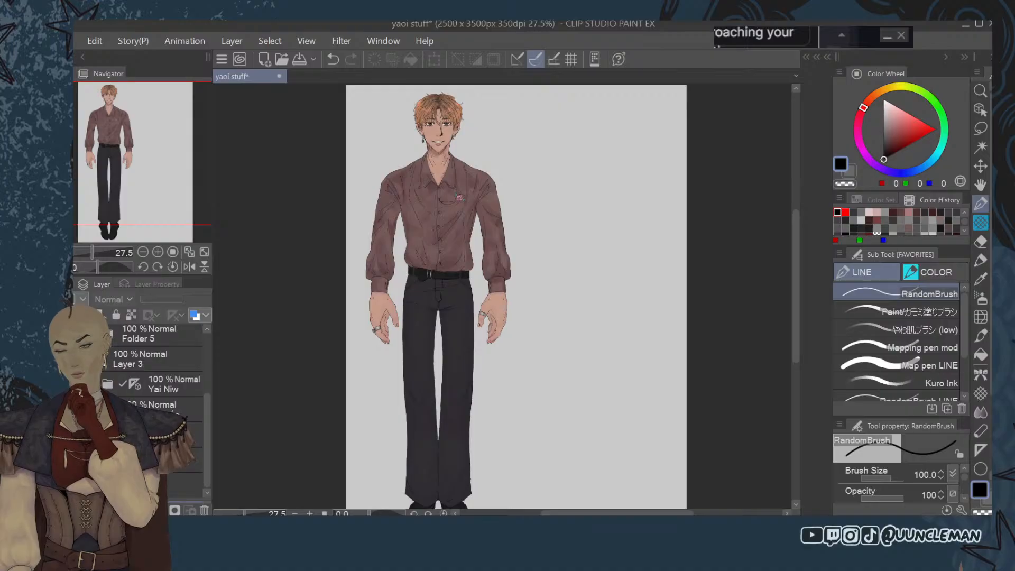
click(80, 384)
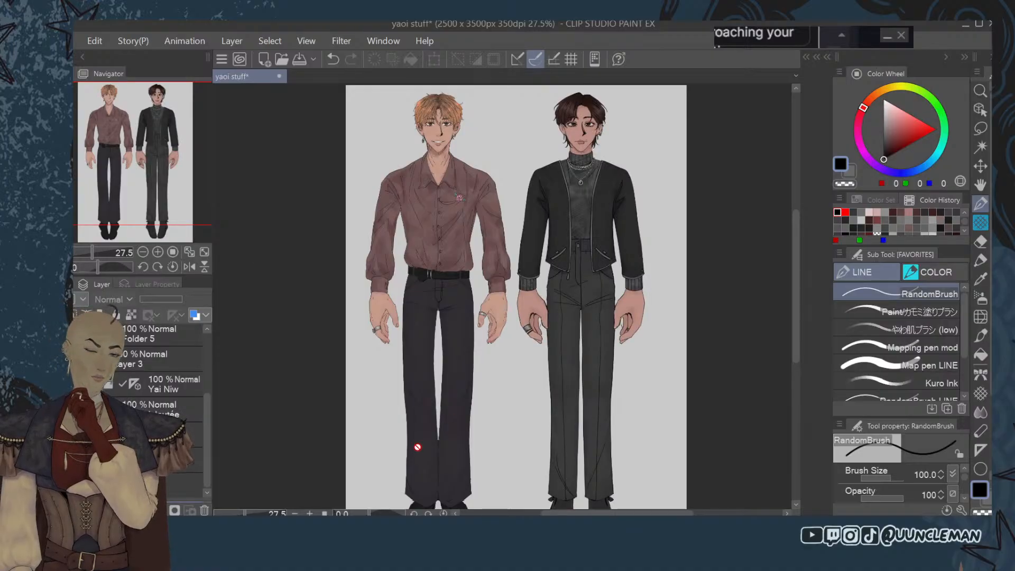
scroll(418, 446, down, 2)
scroll(469, 383, up, 2)
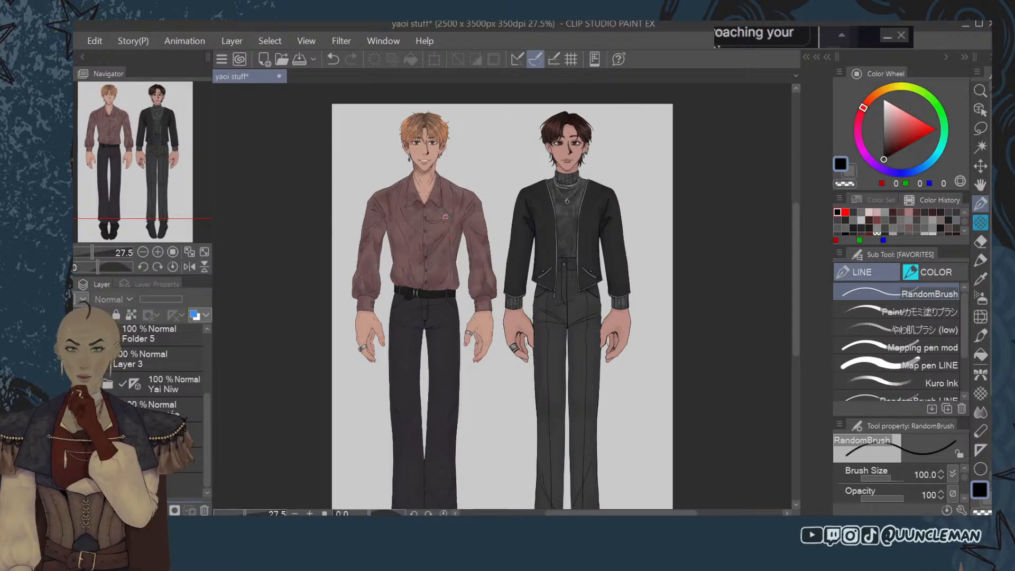
scroll(153, 370, up, 1)
scroll(162, 347, down, 1)
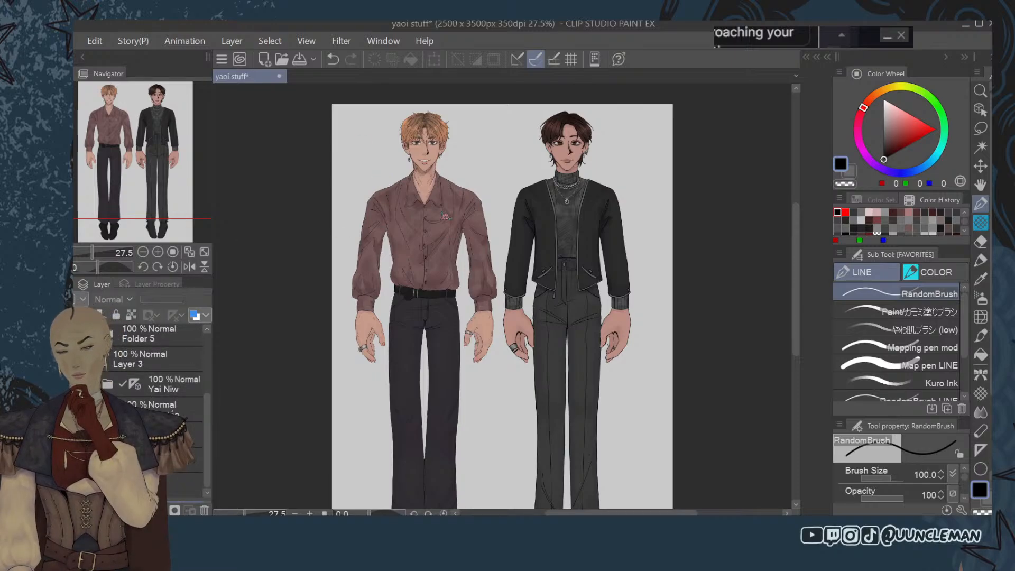
click(82, 384)
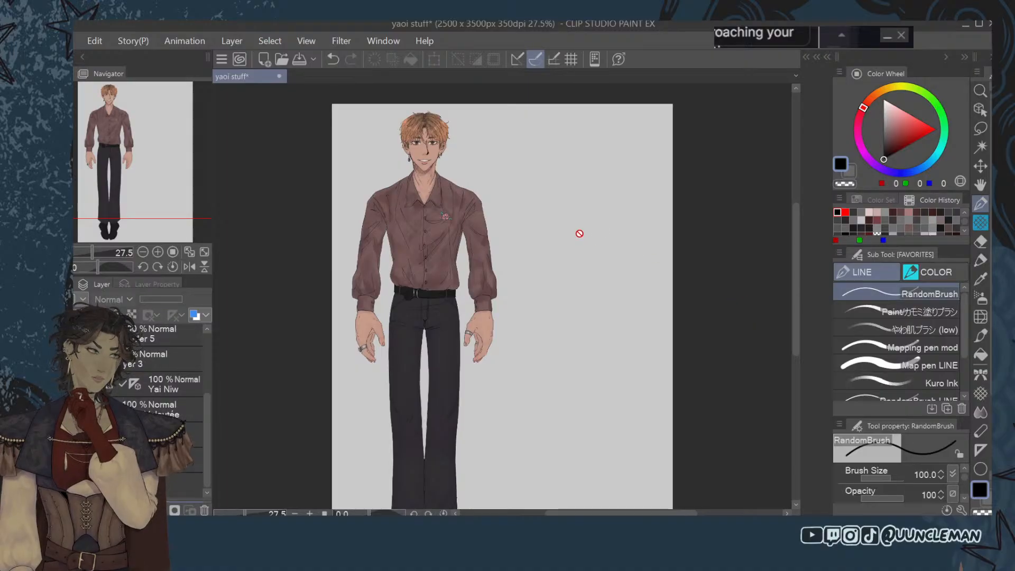
Show the long-haired character with the green tie instead of the orange-haired one and set its folder's opacity to 22%.
scroll(572, 265, down, 2)
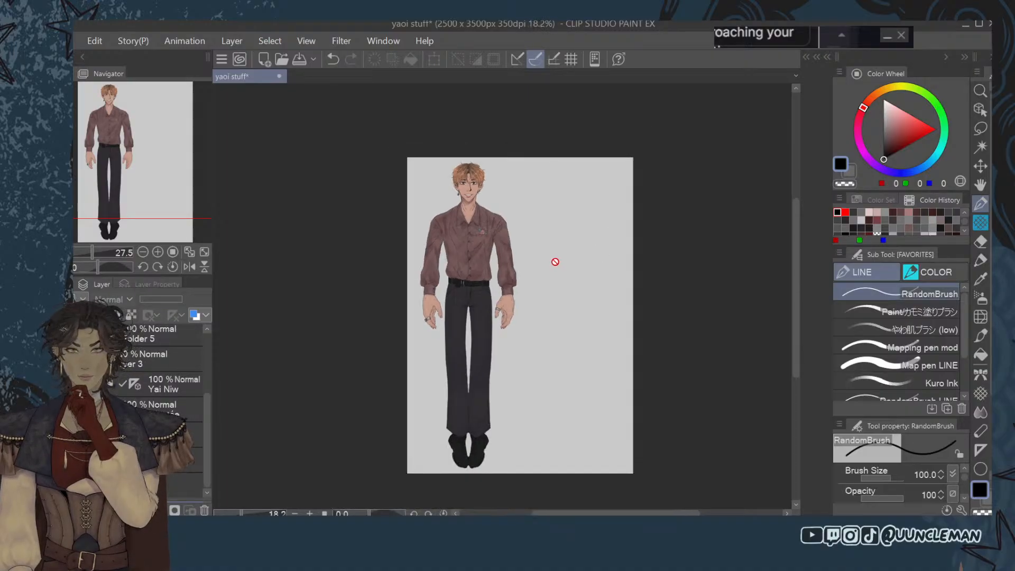
scroll(553, 262, up, 1)
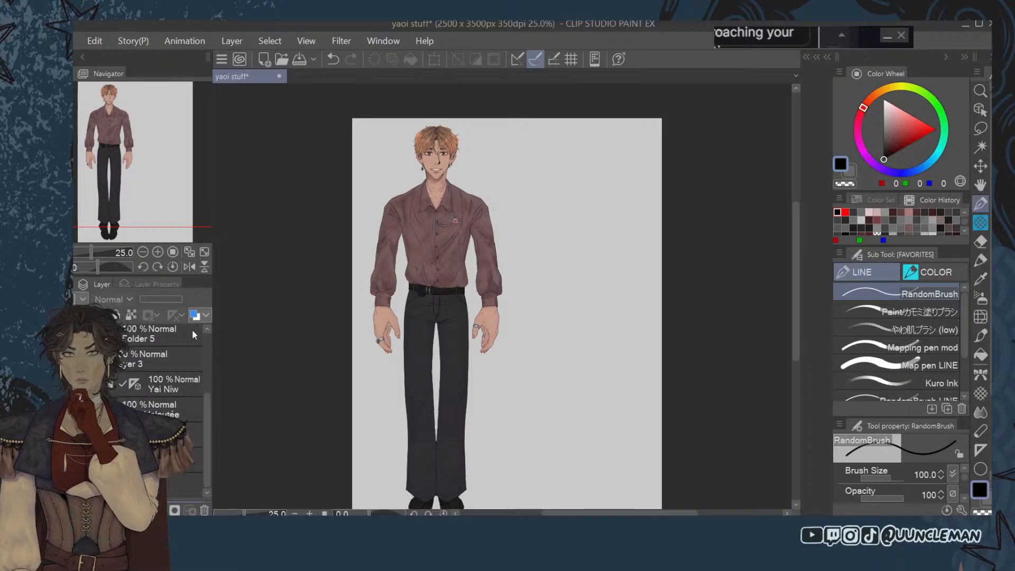
click(81, 410)
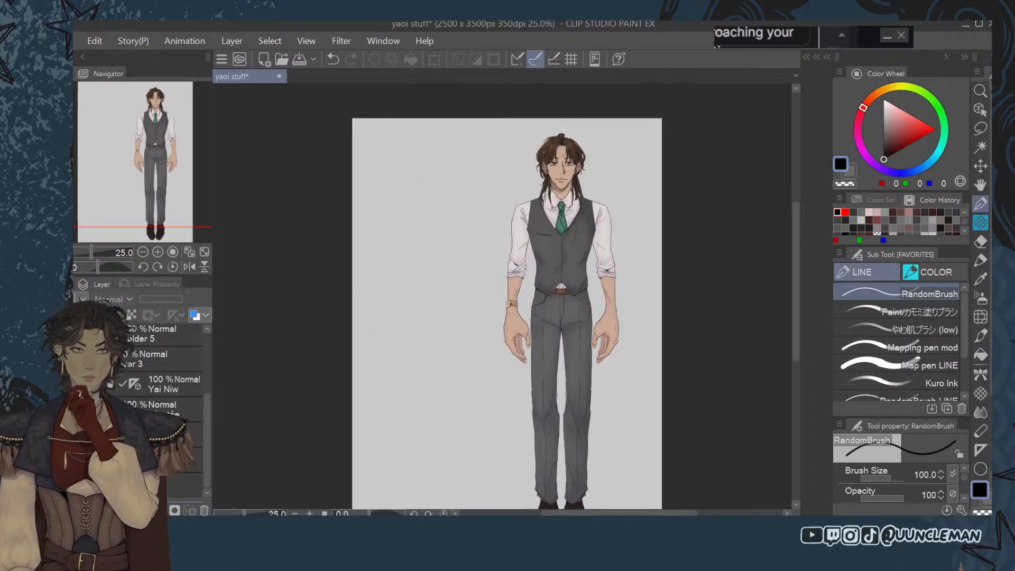
click(166, 407)
drag(160, 300, 148, 300)
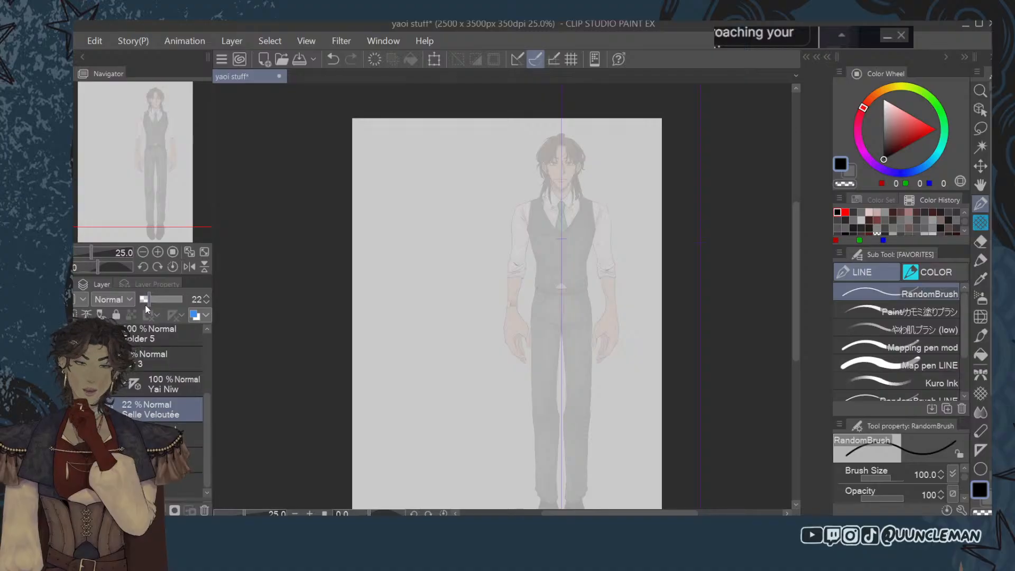
Focus on the green-tie character's face, fade its folder below 22% opacity and add a new layer.
click(981, 185)
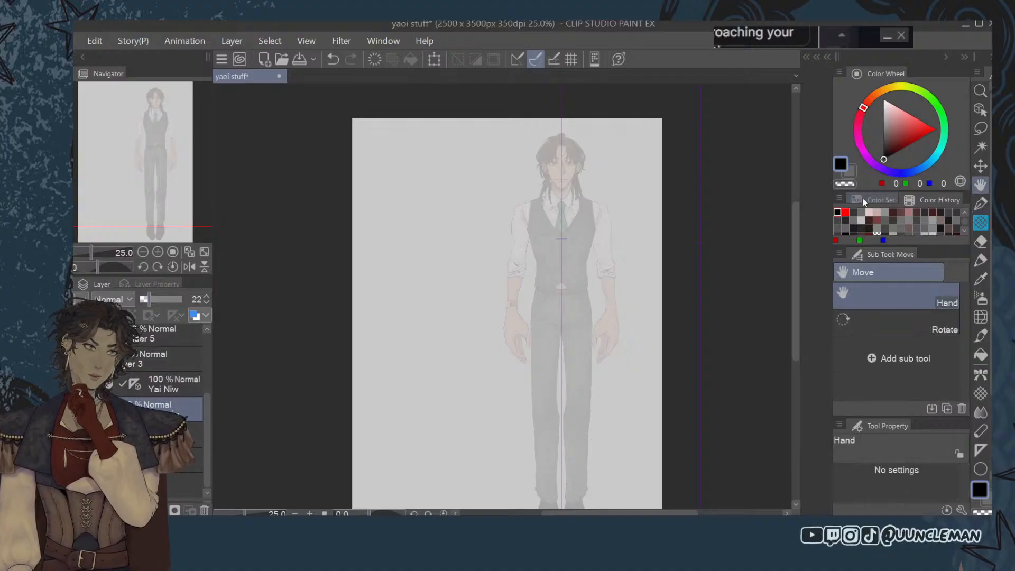
scroll(623, 220, up, 2)
drag(554, 204, 561, 353)
scroll(494, 296, up, 5)
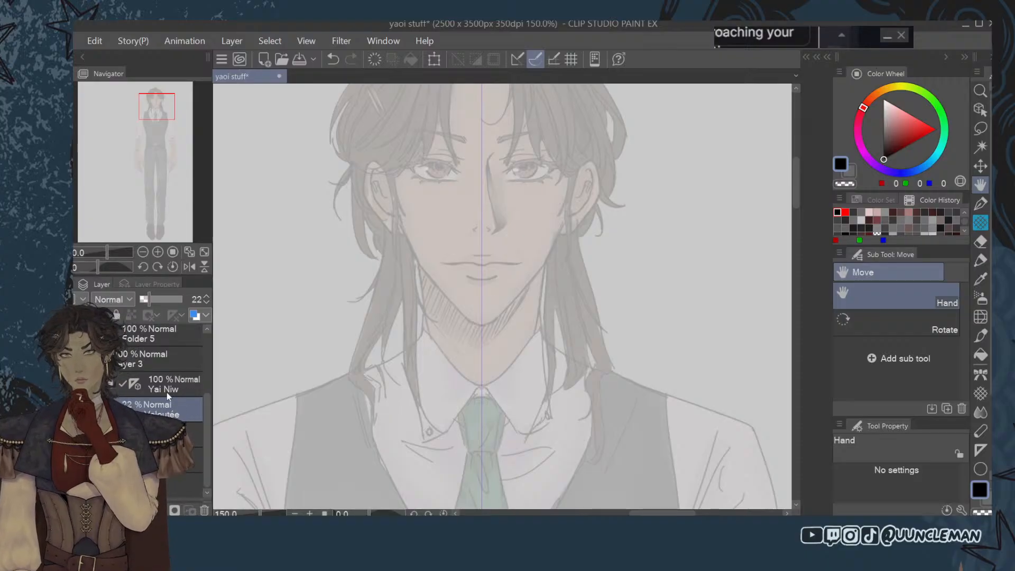
drag(149, 296, 148, 299)
click(101, 510)
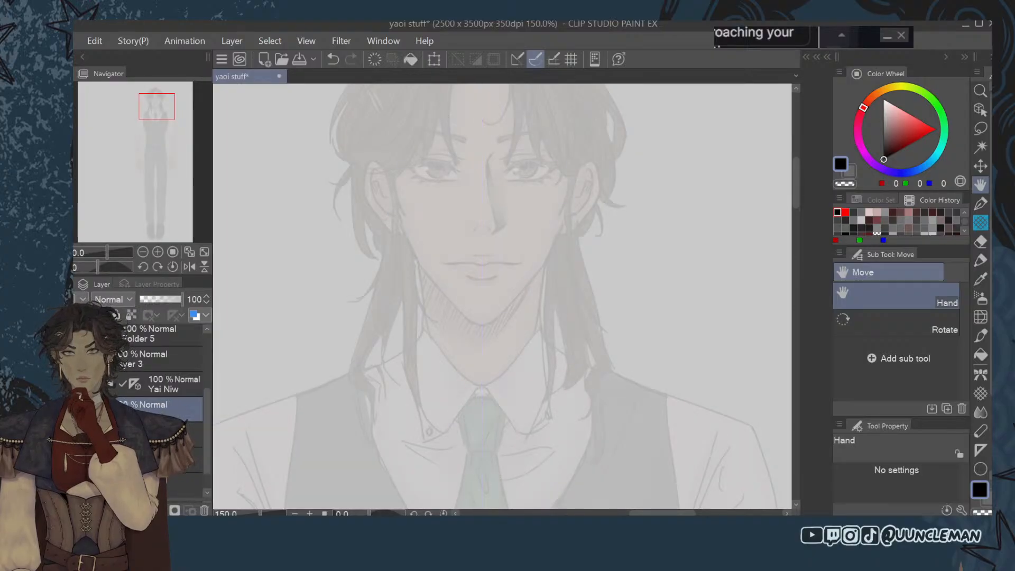
Add a new layer above Layer 2 and draw a smiling cartoon face with a pointed chin and a flower on each side beside the faded character.
drag(562, 285, 741, 378)
drag(206, 404, 210, 343)
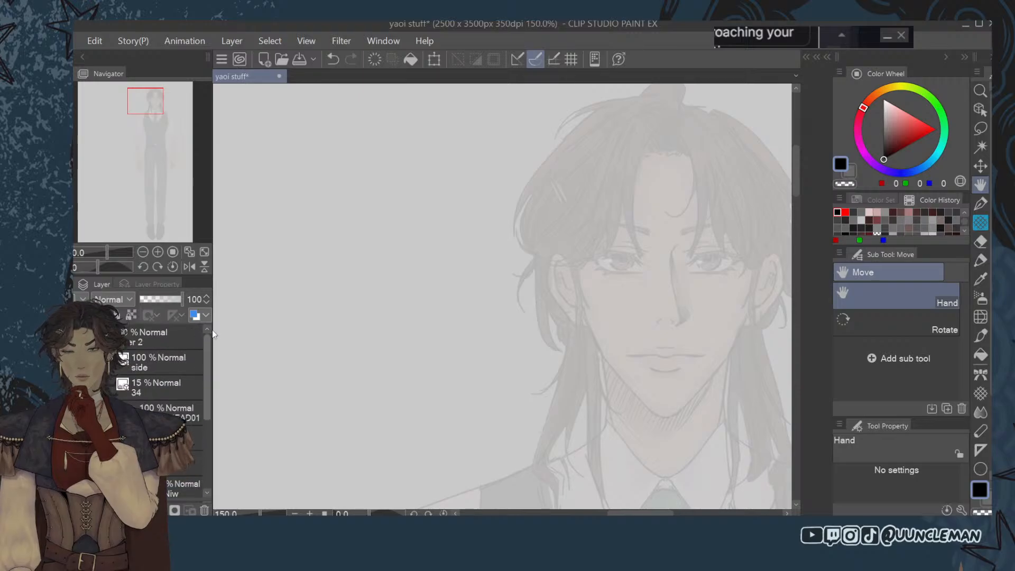
click(173, 341)
key(ctrl+shift+n)
drag(476, 296, 682, 317)
key(ctrl+minus)
key(ctrl+minus)
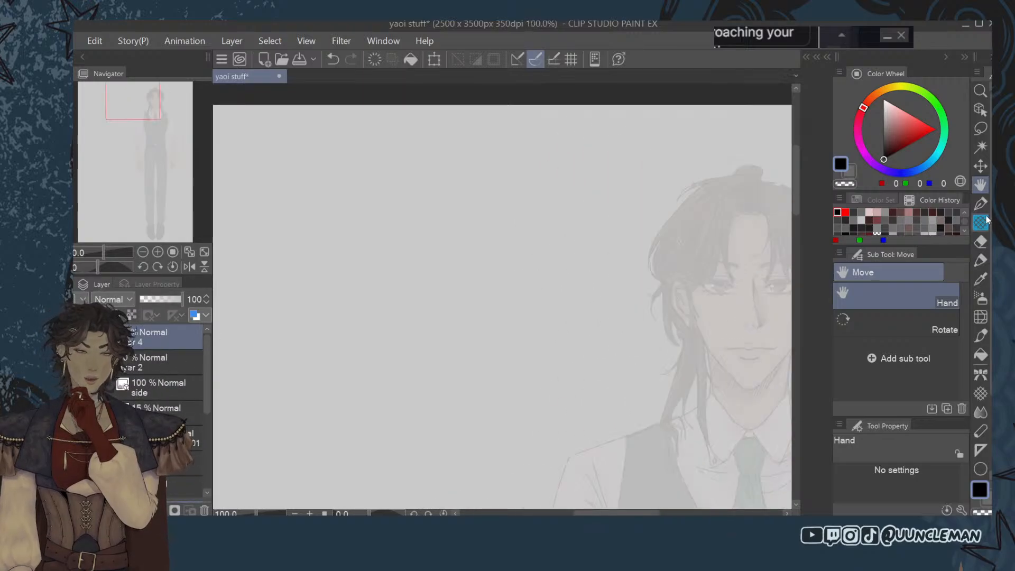
key(p)
mouse_move(495, 225)
mouse_down()
mouse_move(460, 212)
mouse_move(397, 414)
mouse_move(471, 403)
mouse_move(497, 223)
mouse_up()
drag(422, 289, 435, 293)
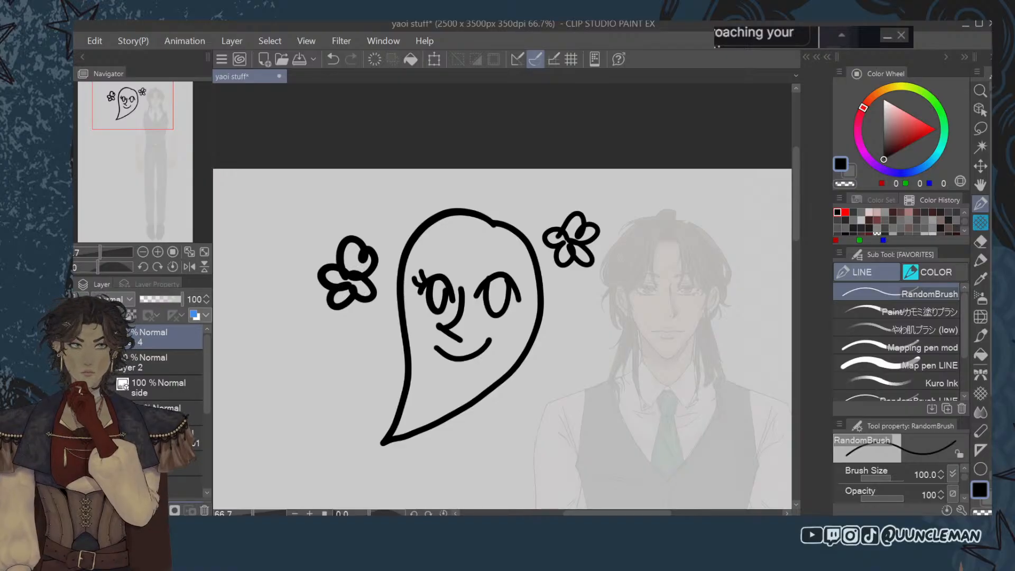
Hide the cartoon face layer and make Layer 2 the active layer.
click(68, 337)
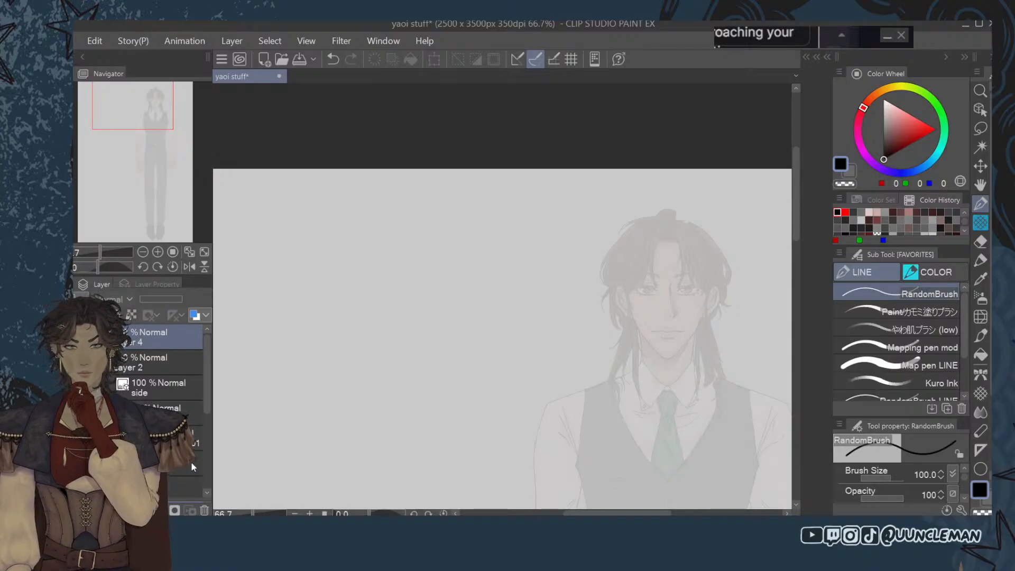
click(157, 361)
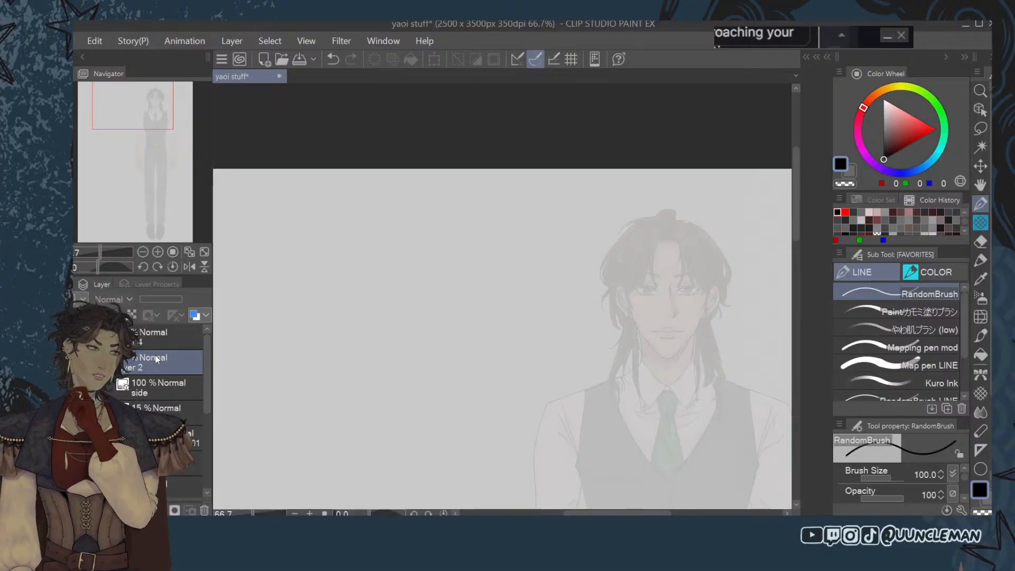
click(982, 185)
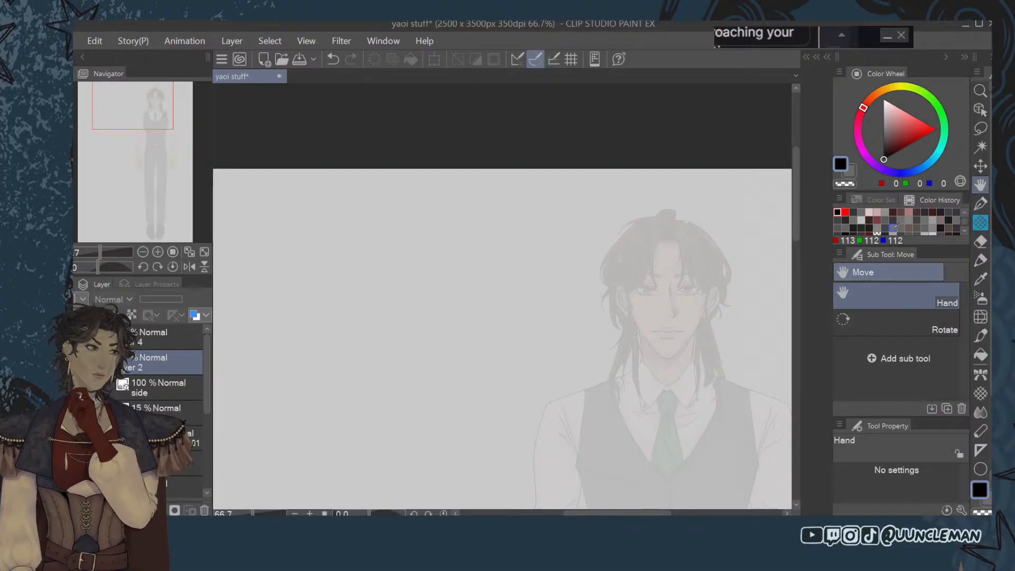
Duplicate the green-tie character's faded Selle Veloutée folder and hide the original, leaving only the copy over the face.
drag(666, 341, 505, 254)
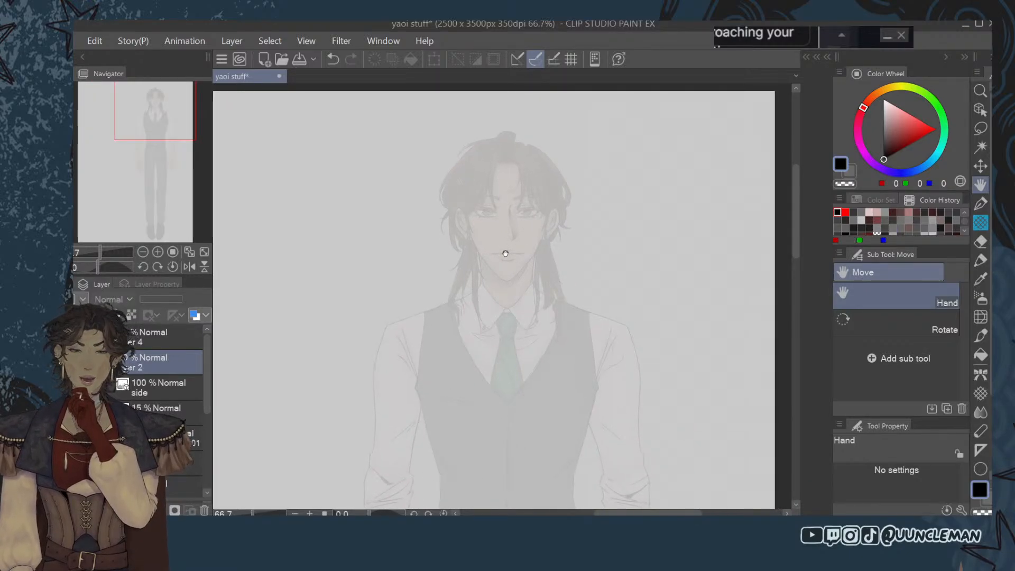
scroll(506, 254, up, 3)
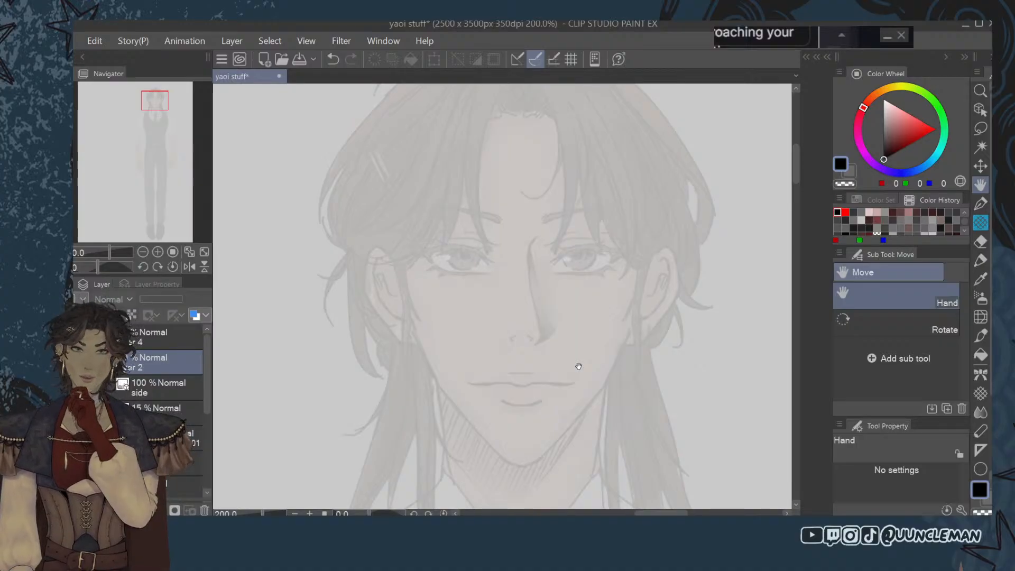
scroll(578, 367, up, 3)
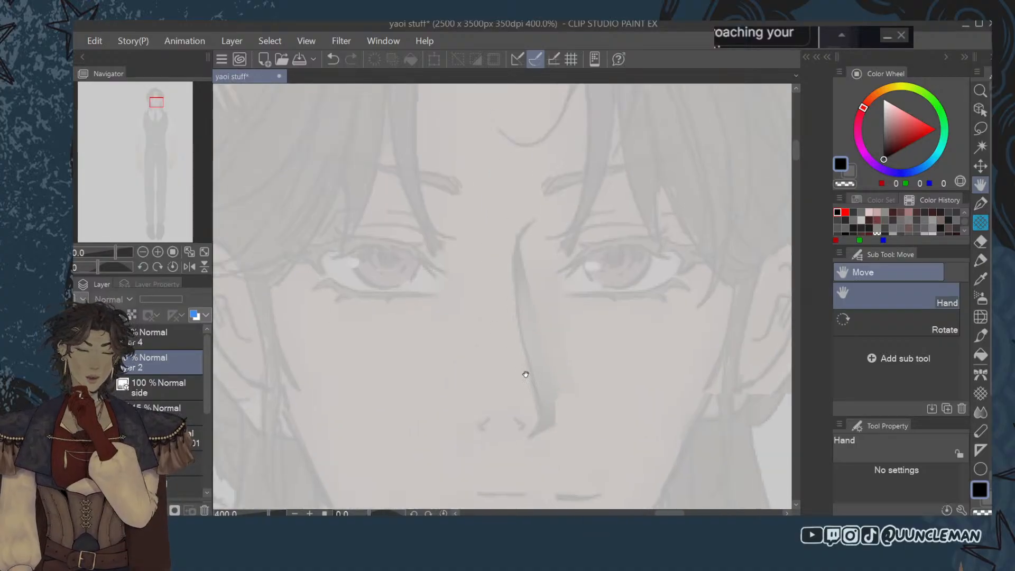
click(980, 205)
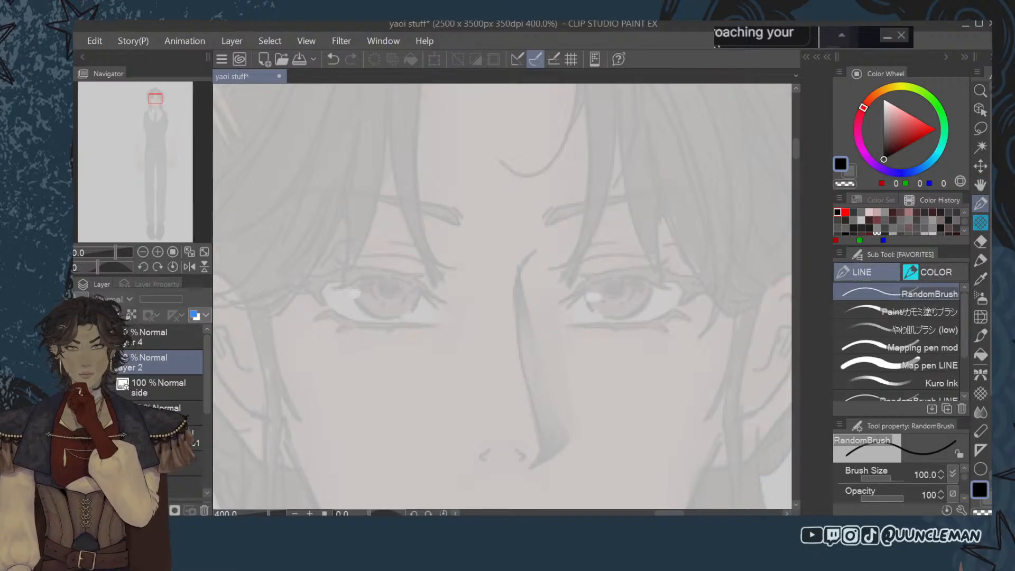
key(ctrl+minus)
drag(208, 408, 208, 462)
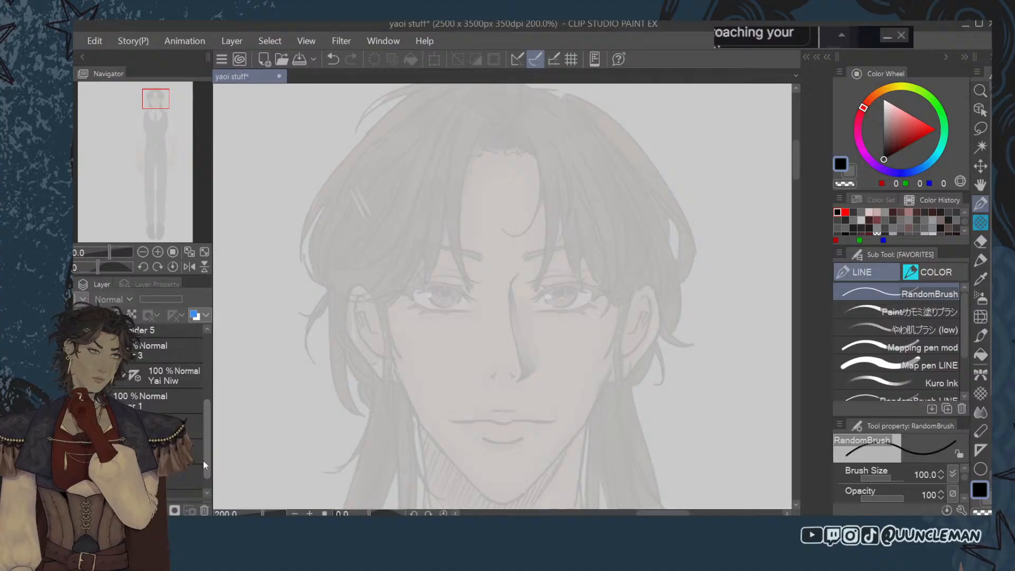
click(192, 426)
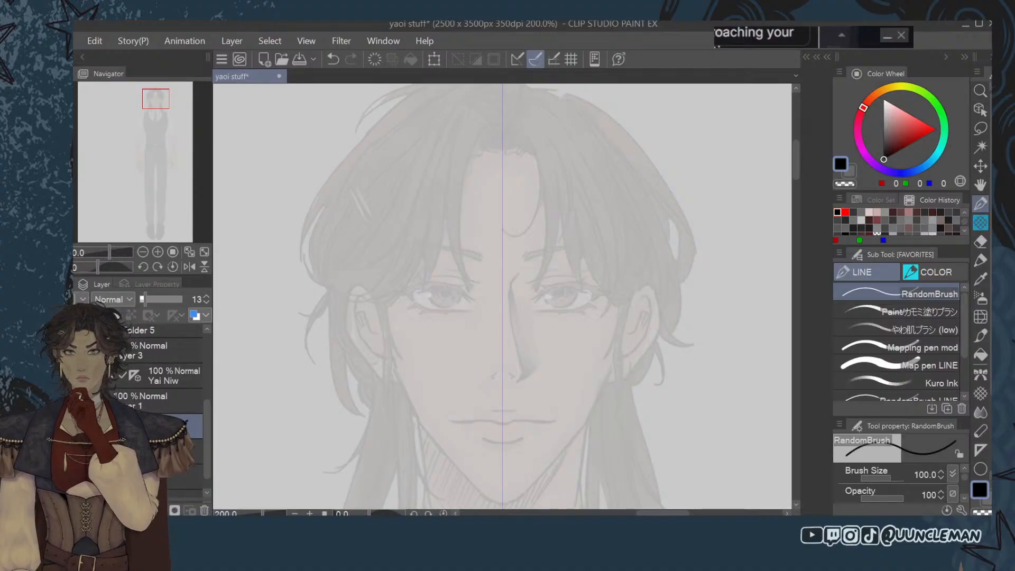
key(ctrl+v)
click(81, 452)
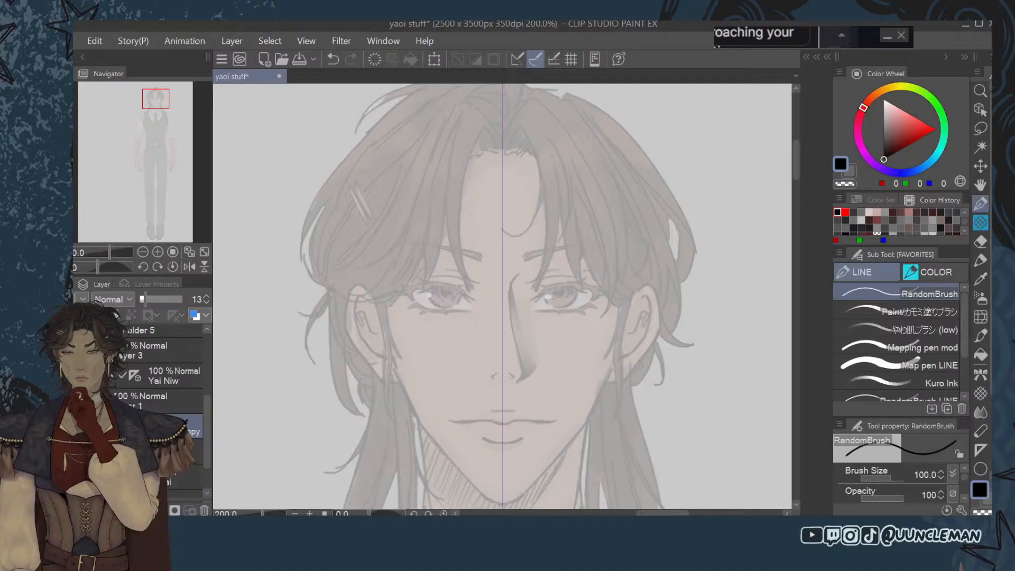
click(99, 426)
Inside the duplicated character folder, move the symmetrical ruler from Layer 29 Copy to the S - FRONT Copy folder.
scroll(153, 427, down, 1)
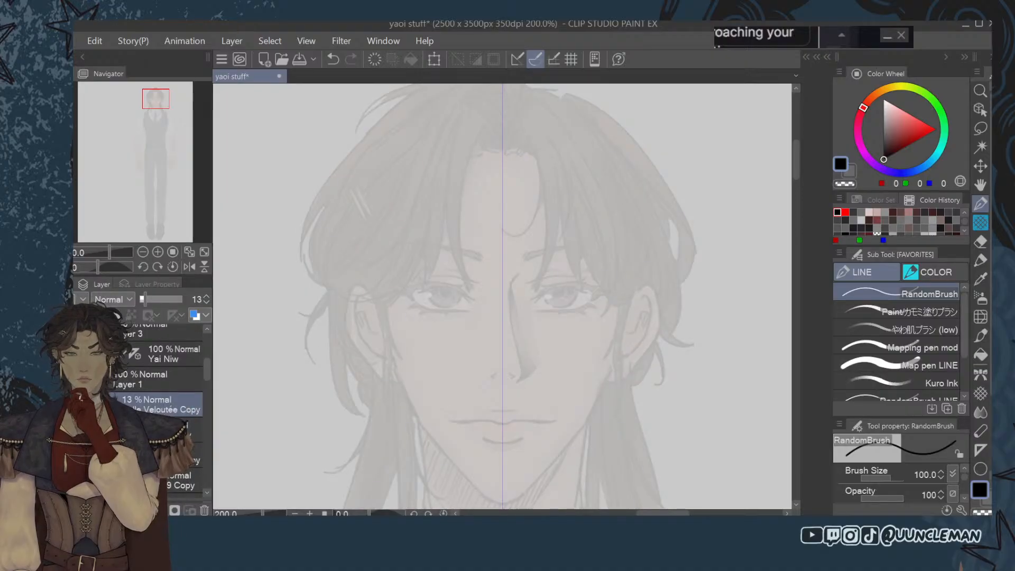
scroll(153, 418, down, 8)
scroll(153, 418, up, 7)
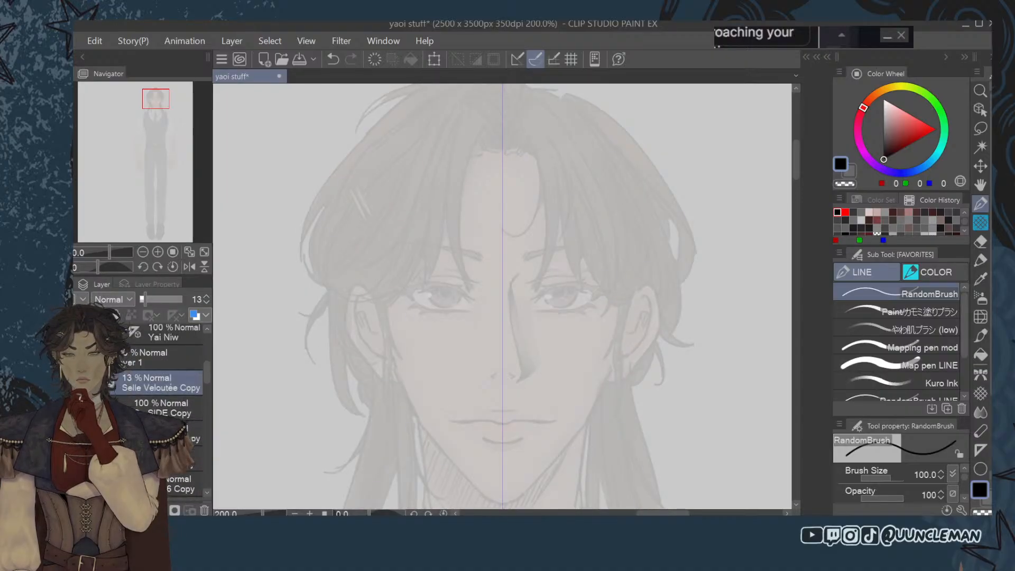
scroll(148, 396, down, 1)
click(150, 392)
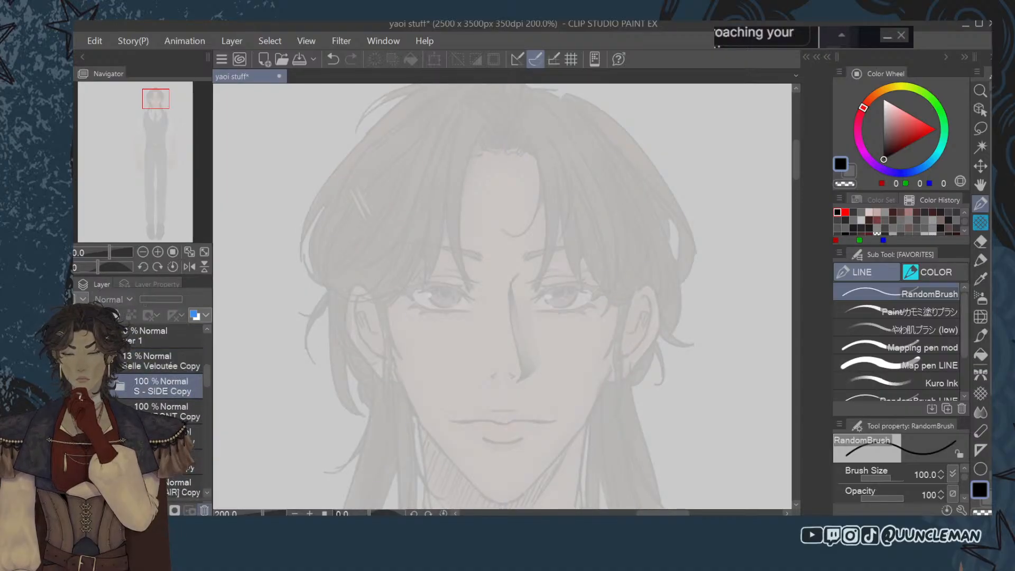
click(172, 363)
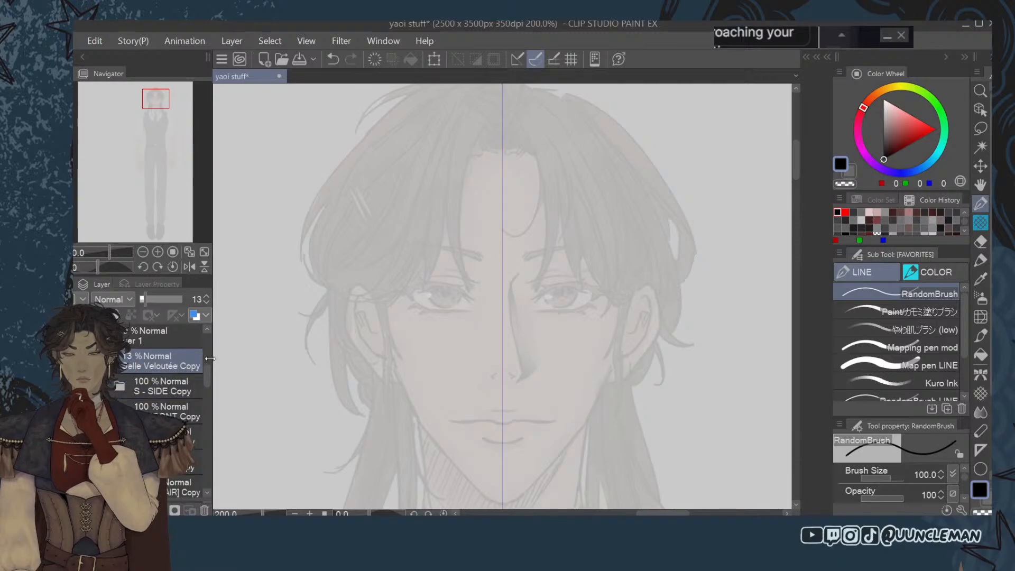
scroll(190, 418, down, 6)
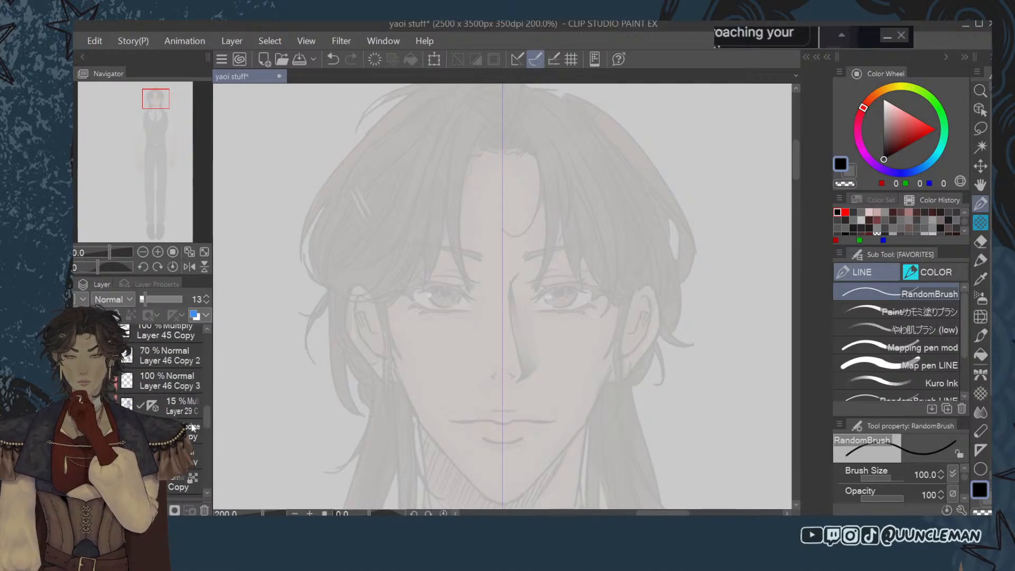
scroll(194, 428, up, 1)
click(186, 428)
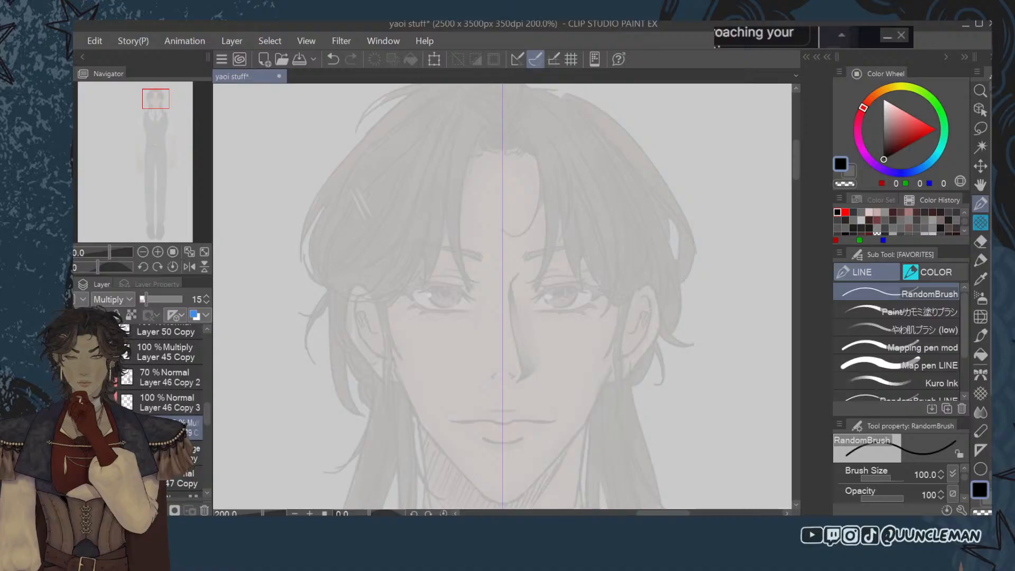
drag(186, 428, 182, 401)
Merge the layers inside the S - FRONT Copy folder into one layer, undoing the merge that loses the line art.
click(183, 426)
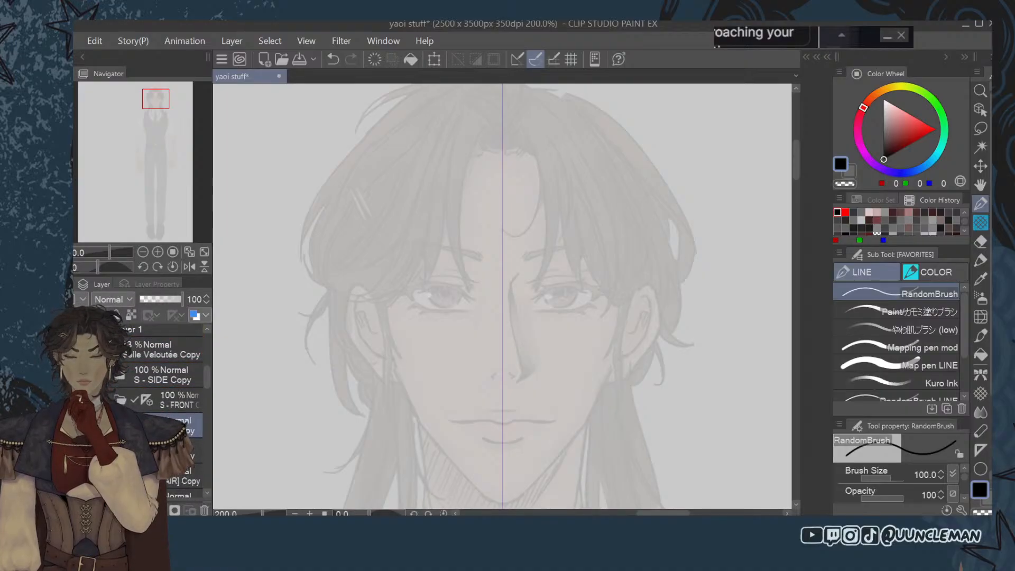
key(ctrl+e)
key(ctrl+e)
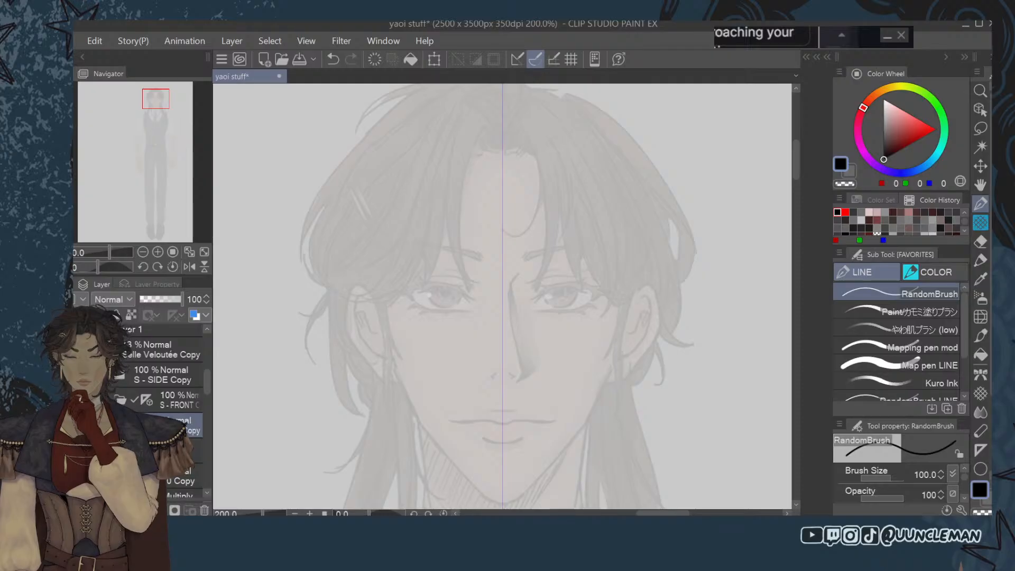
key(ctrl+e)
key(ctrl+e)
key(ctrl+e)
key(ctrl+e)
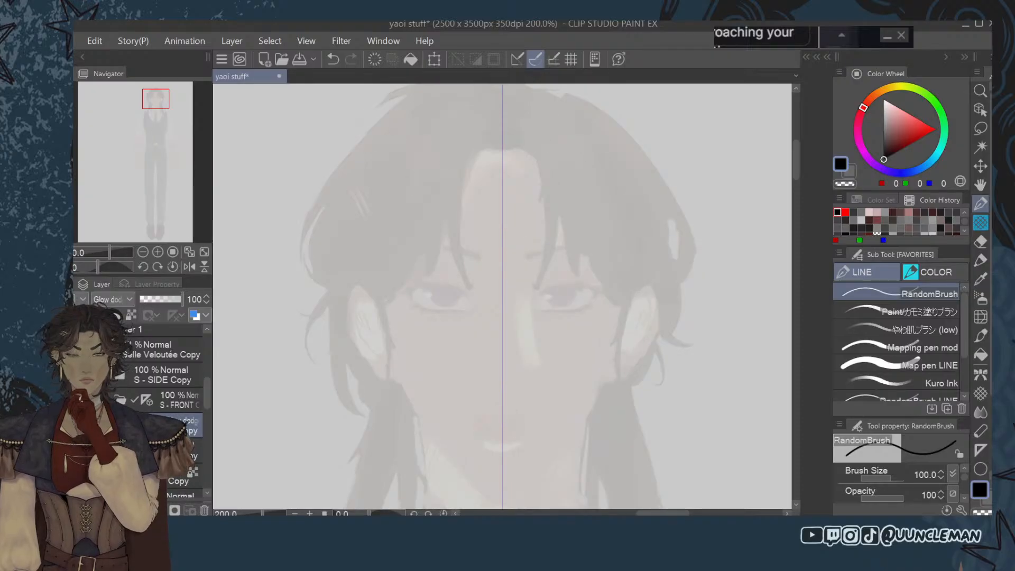
key(ctrl+z)
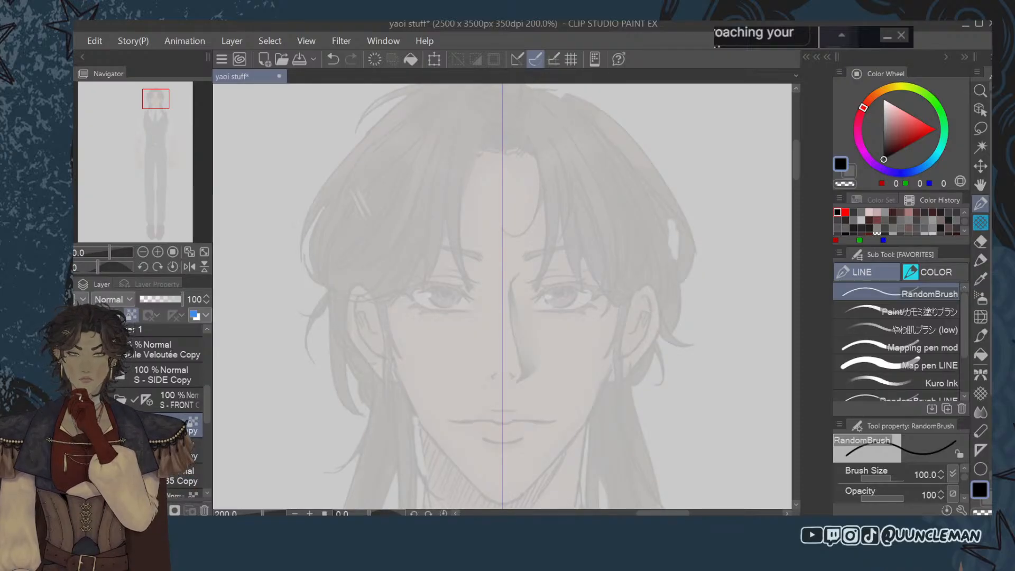
key(ctrl+e)
key(ctrl+e)
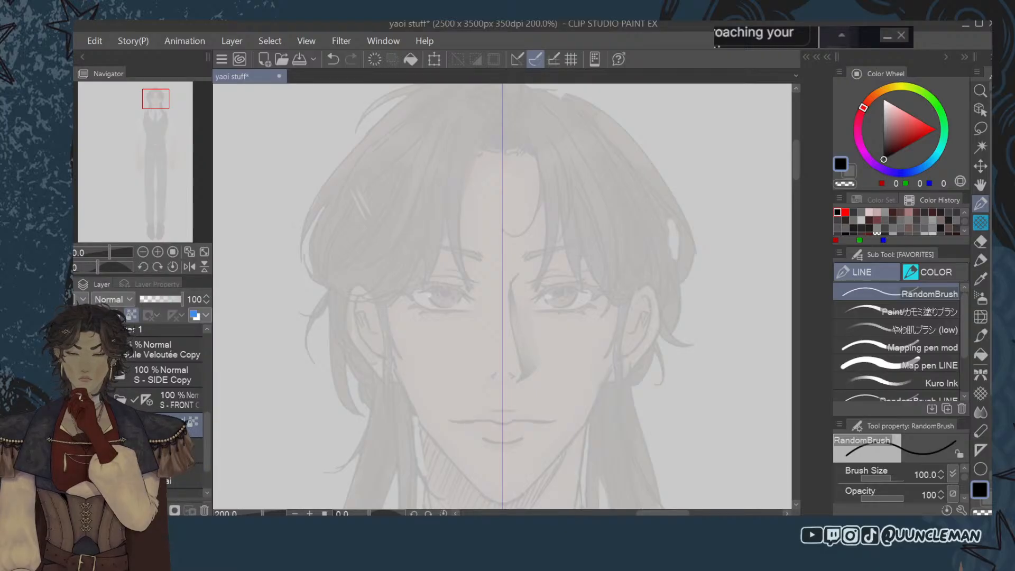
Set the S - FRONT Copy folder's opacity to 49% and frame the character's head for drawing.
click(179, 404)
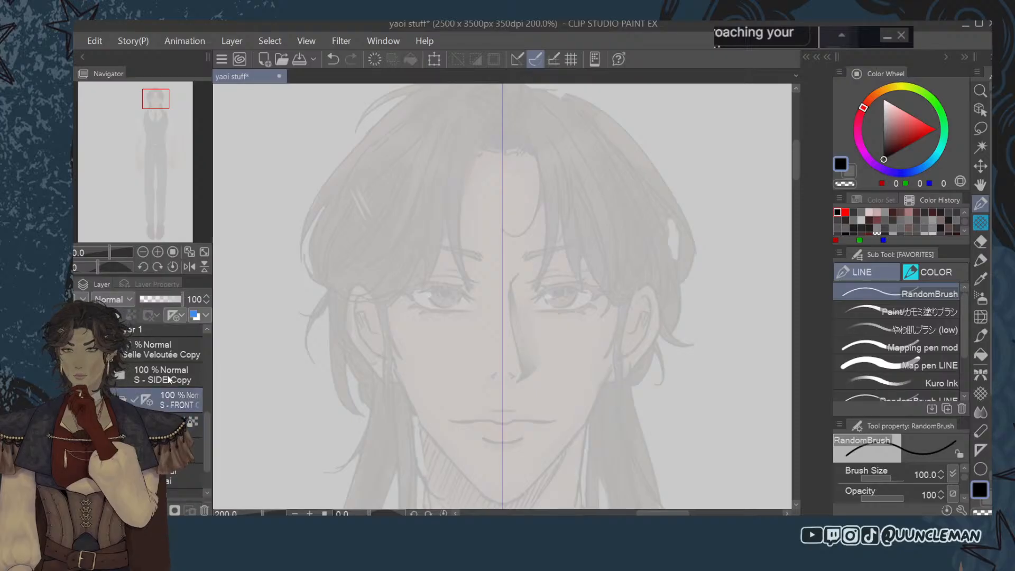
drag(163, 298, 154, 297)
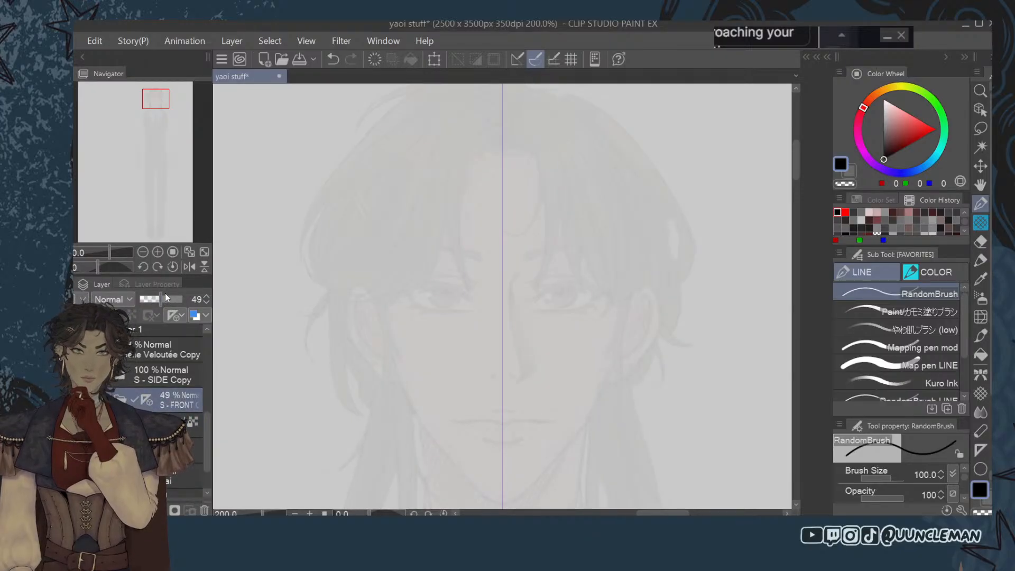
click(979, 186)
scroll(705, 288, down, 3)
scroll(673, 358, up, 2)
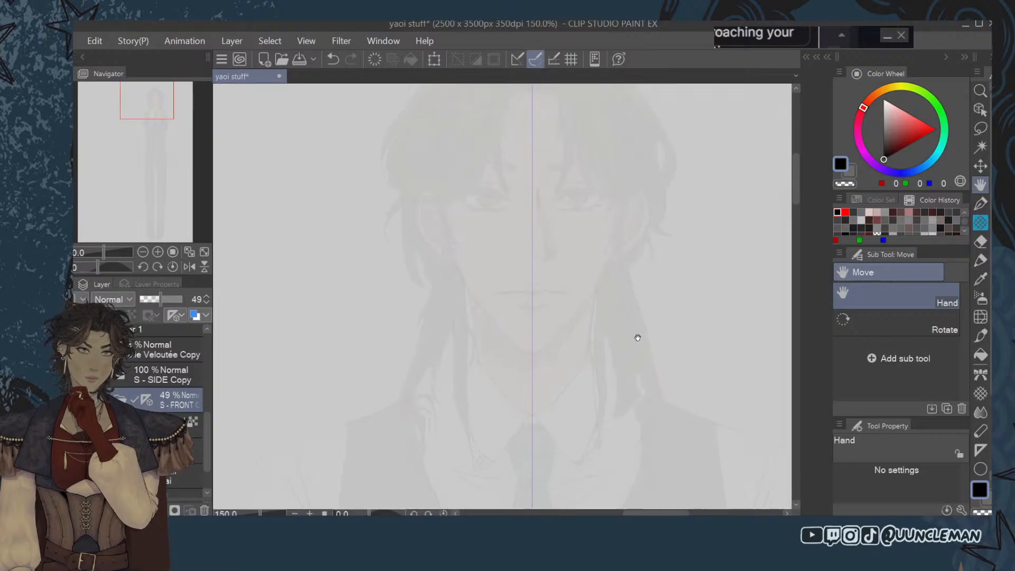
drag(613, 397, 676, 397)
key(p)
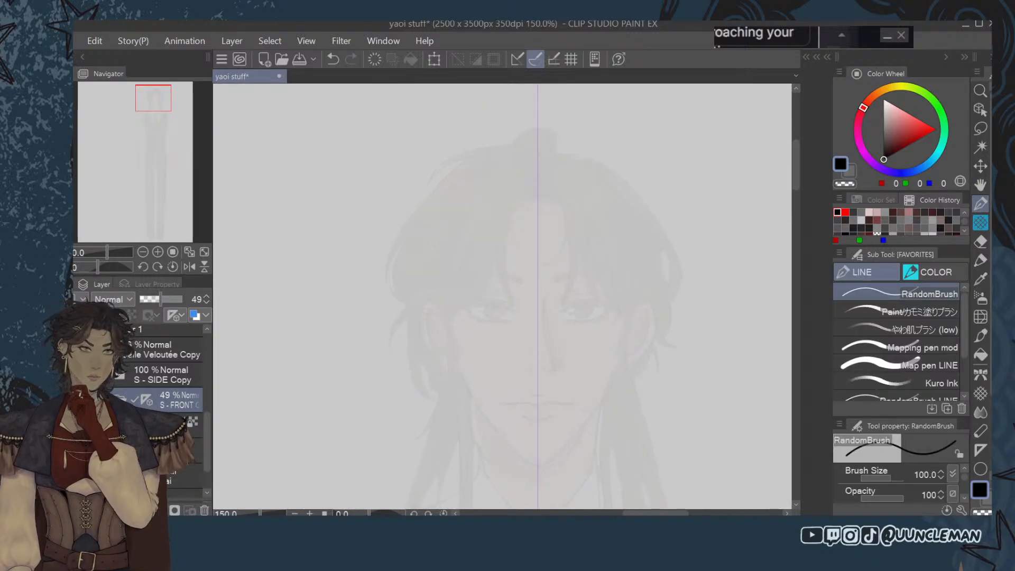
Add a new layer in the S - FRONT Copy folder and try a Map pen LINE stroke across the face.
click(944, 370)
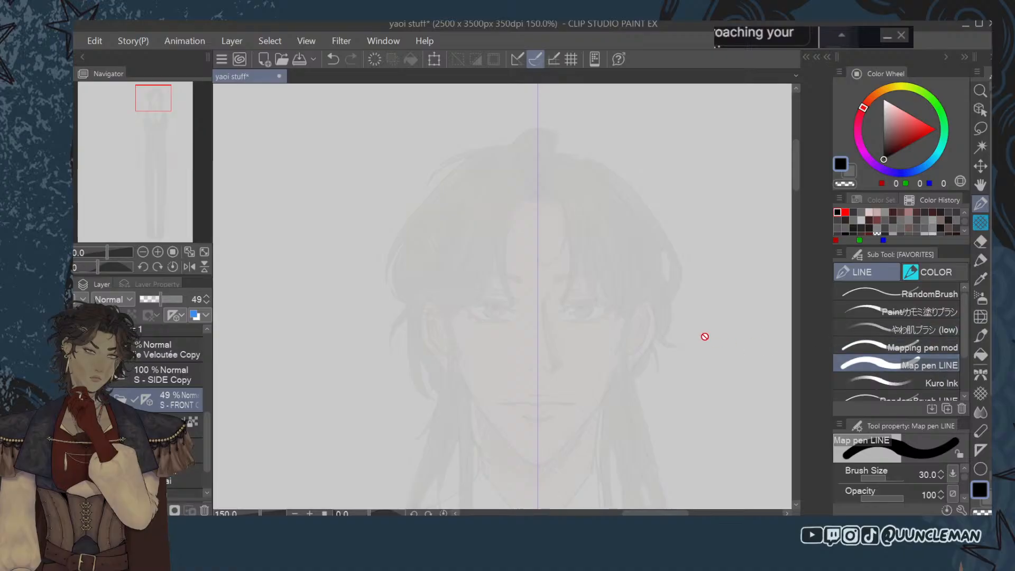
key(ctrl+shift+n)
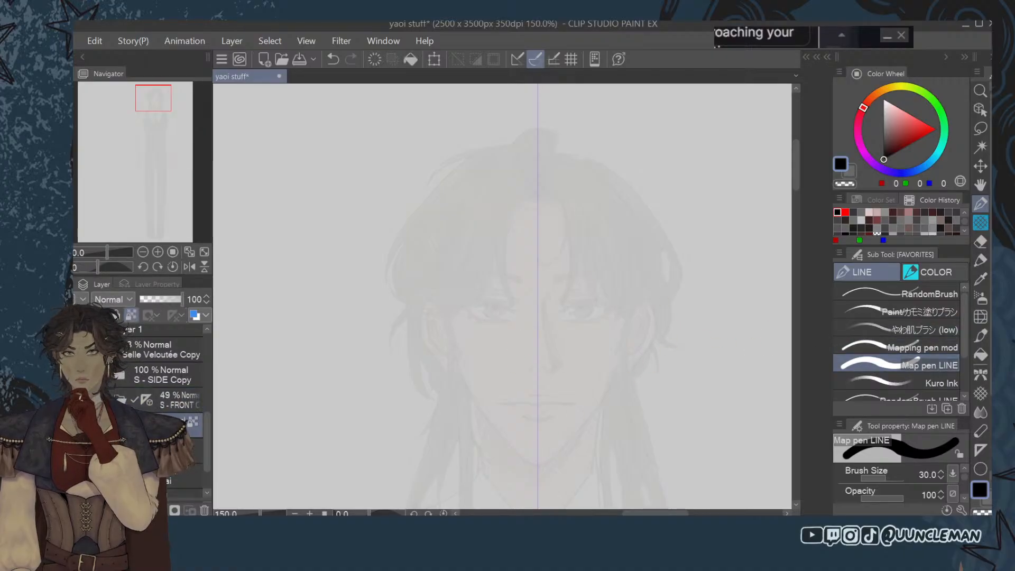
mouse_move(588, 219)
mouse_down()
mouse_move(666, 305)
mouse_move(572, 391)
mouse_up()
key(ctrl+z)
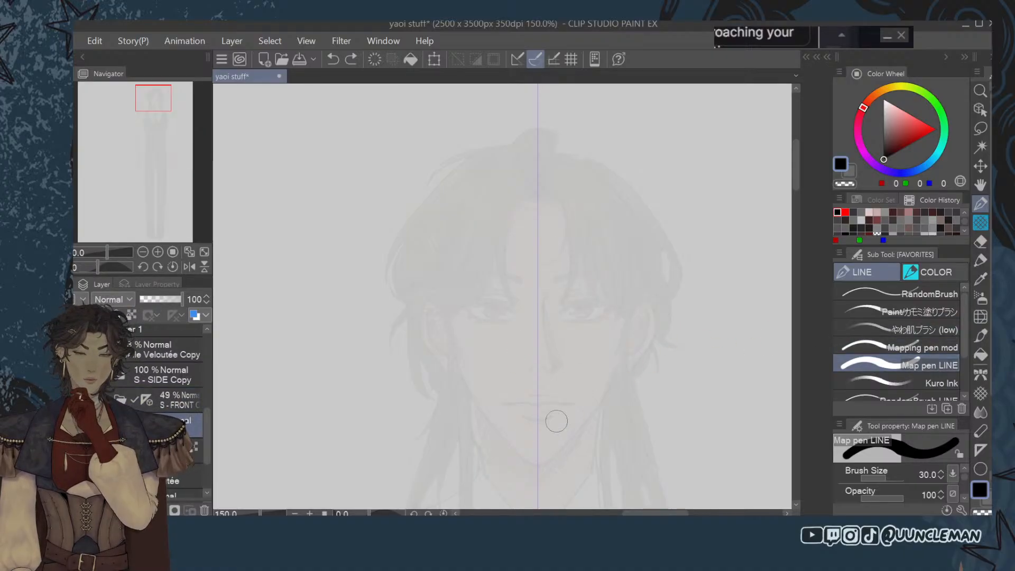
Restore the S - FRONT Copy folder to 100% opacity, fade the merged character layer instead and reactivate the new layer.
click(178, 401)
click(181, 300)
click(180, 449)
click(152, 299)
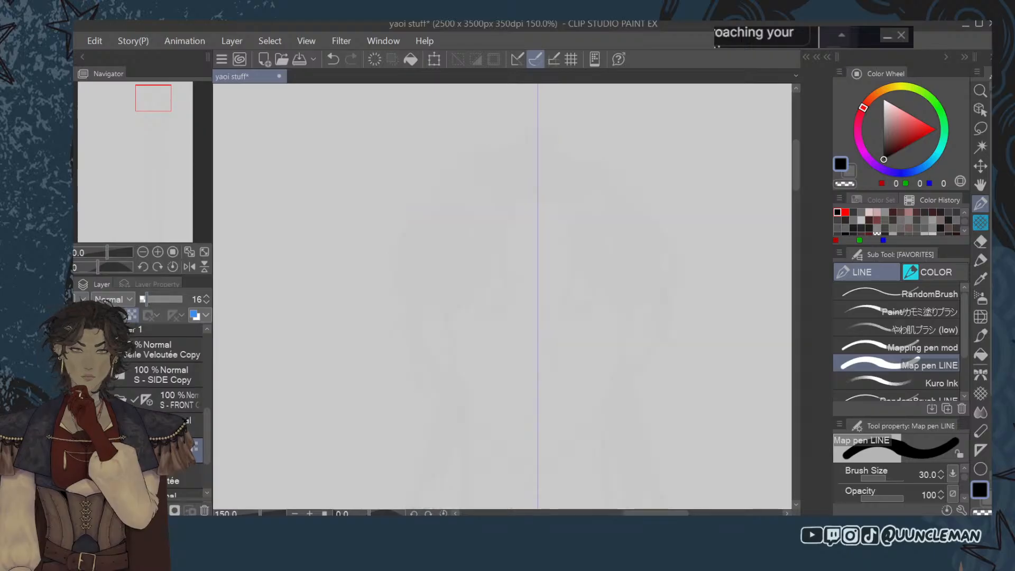
click(158, 299)
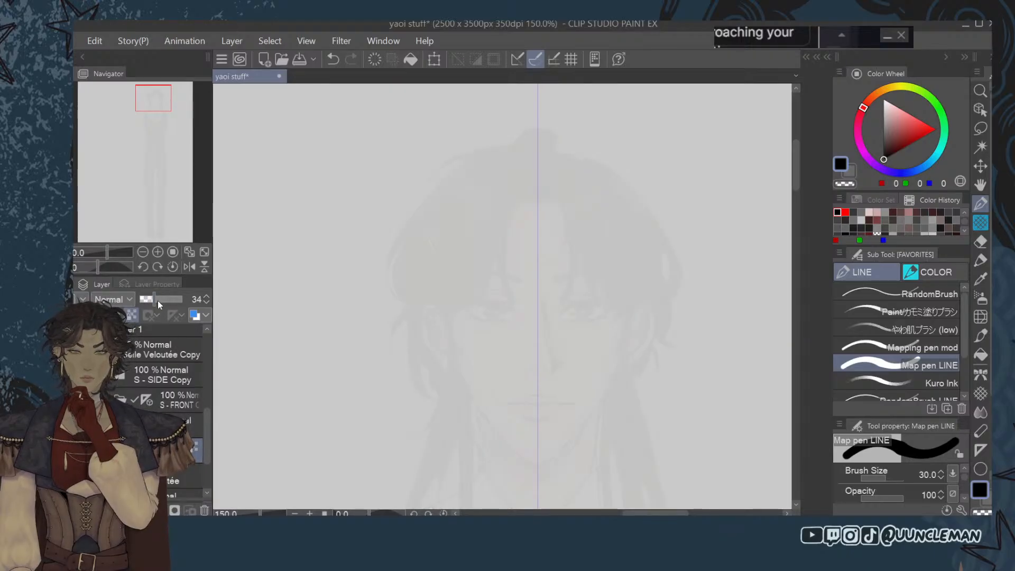
click(183, 424)
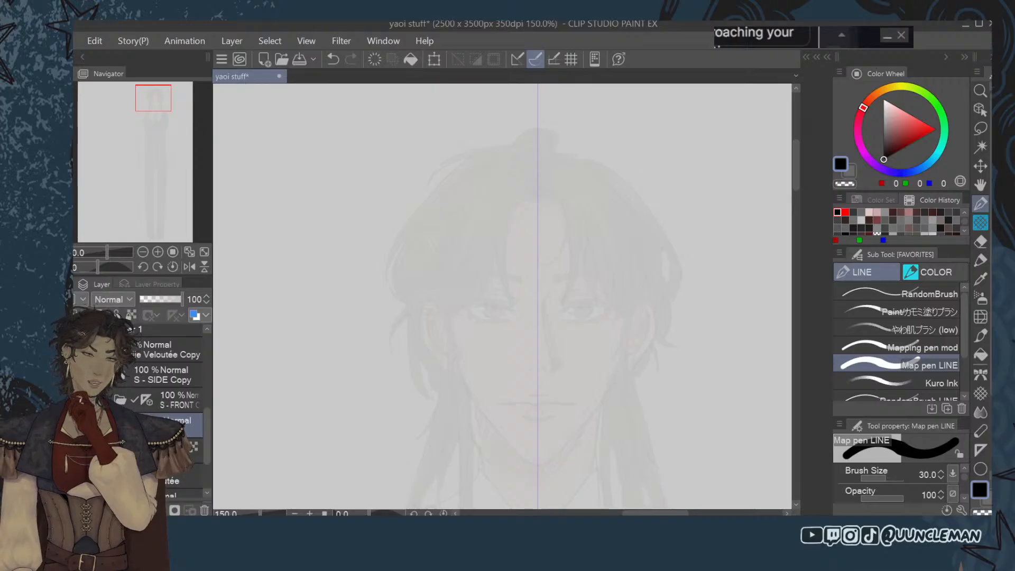
Try mirrored strokes over the face and set the Map pen LINE brush size to 20.
key(bracketright)
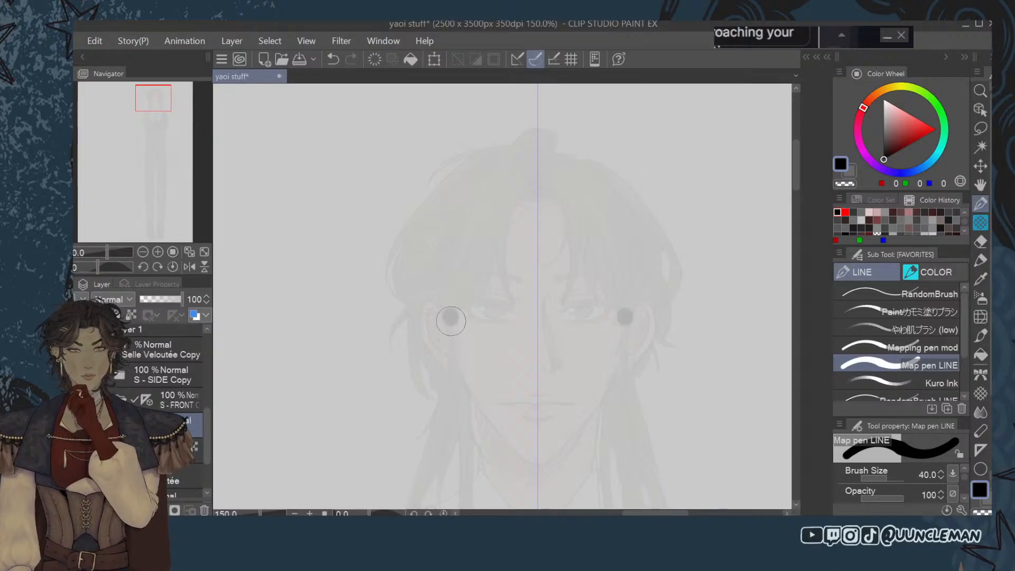
drag(446, 313, 469, 370)
key(ctrl+z)
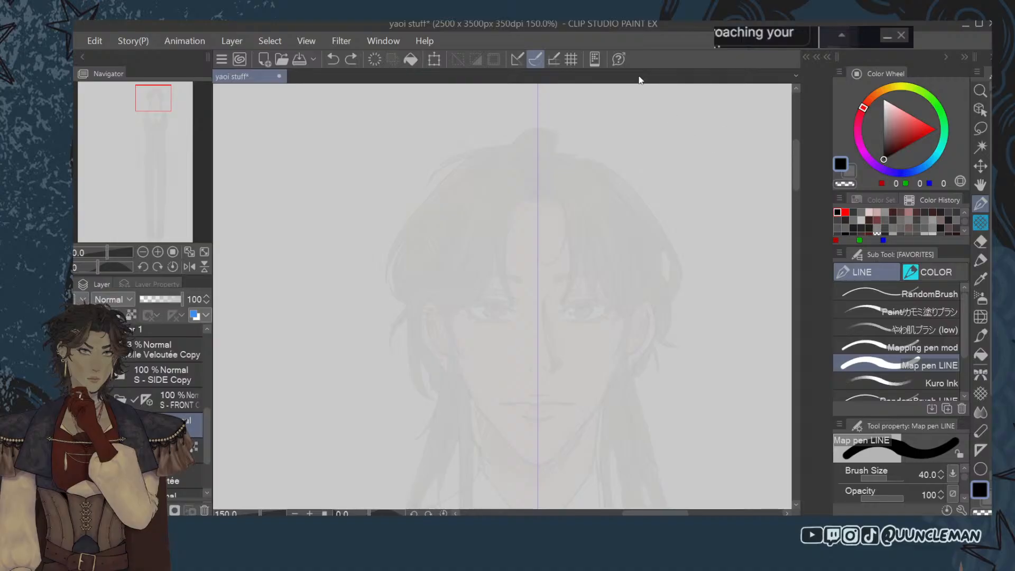
key([)
key([)
key([)
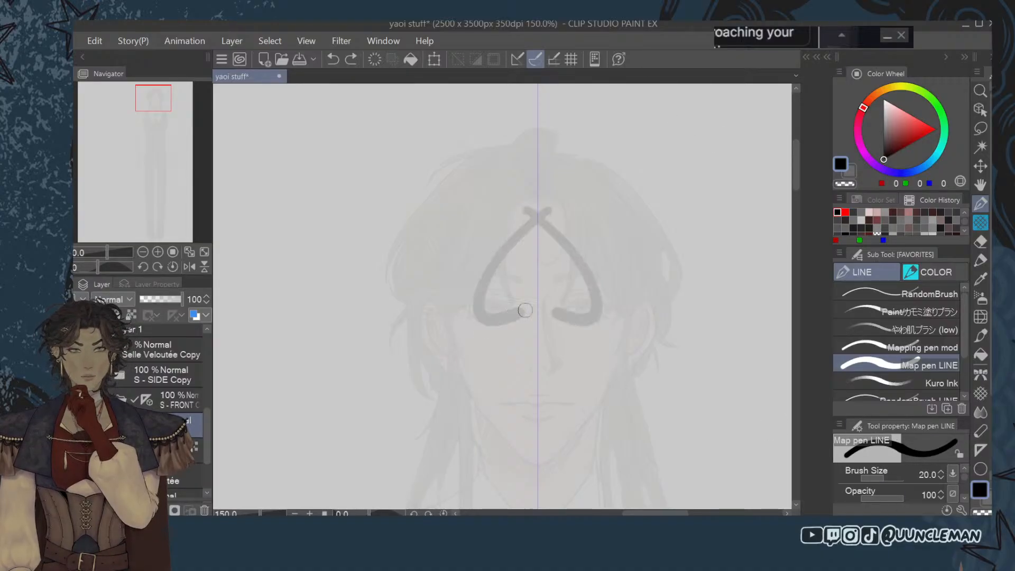
Move the S - SIDE Copy folder out and delete it, and set the Selle Veloutée Copy folder's opacity to 100%.
drag(178, 369, 175, 345)
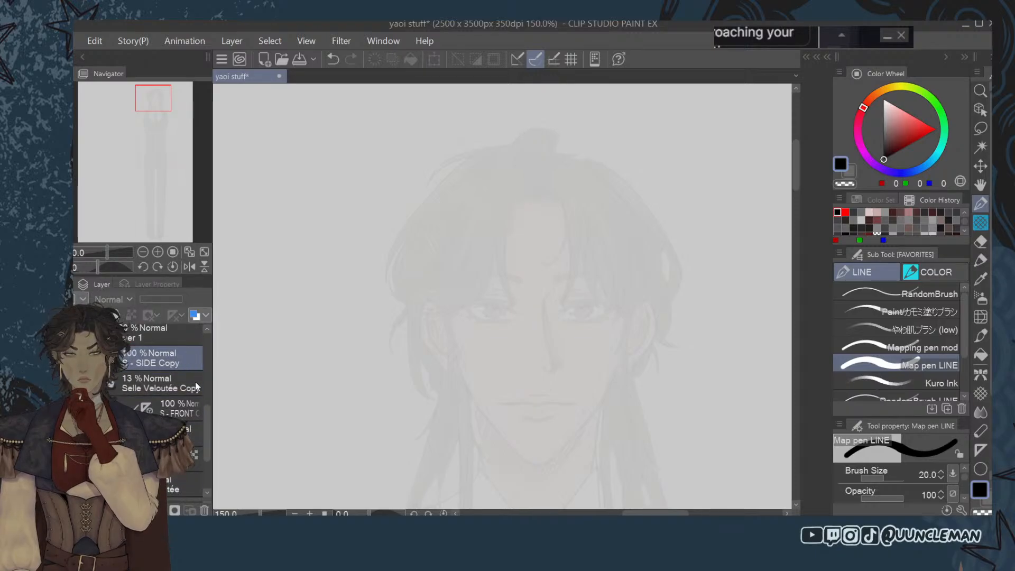
click(206, 509)
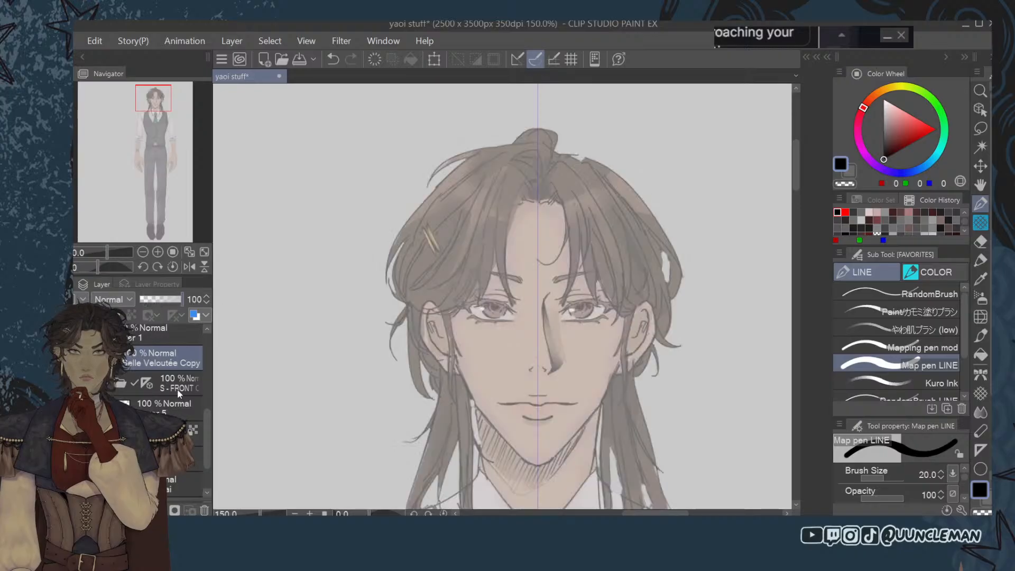
Set the merged character layer's opacity to 7%, make Layer 5 active and try a mirrored stroke over the face.
click(173, 402)
click(144, 298)
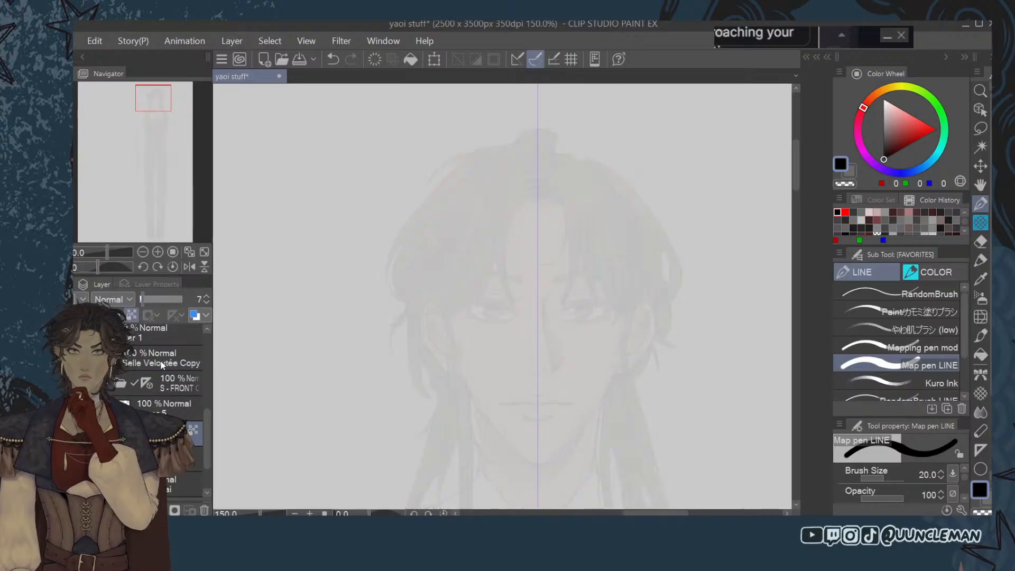
click(172, 402)
mouse_move(607, 213)
mouse_down()
mouse_move(656, 276)
mouse_move(695, 392)
mouse_up()
key(ctrl+z)
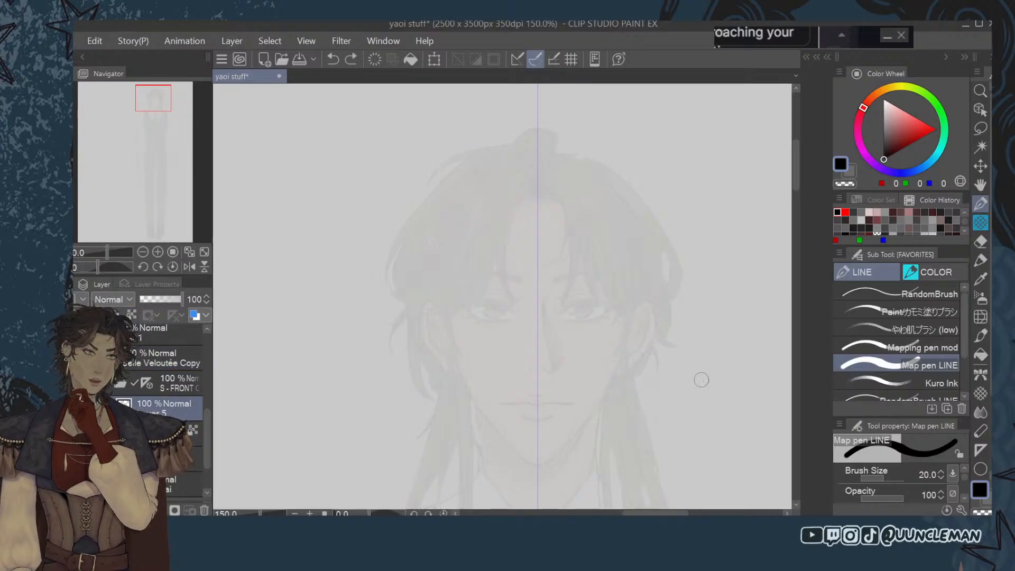
Switch to the Mapping pen mod brush and draw a mirrored double skull outline over the faded head.
click(894, 347)
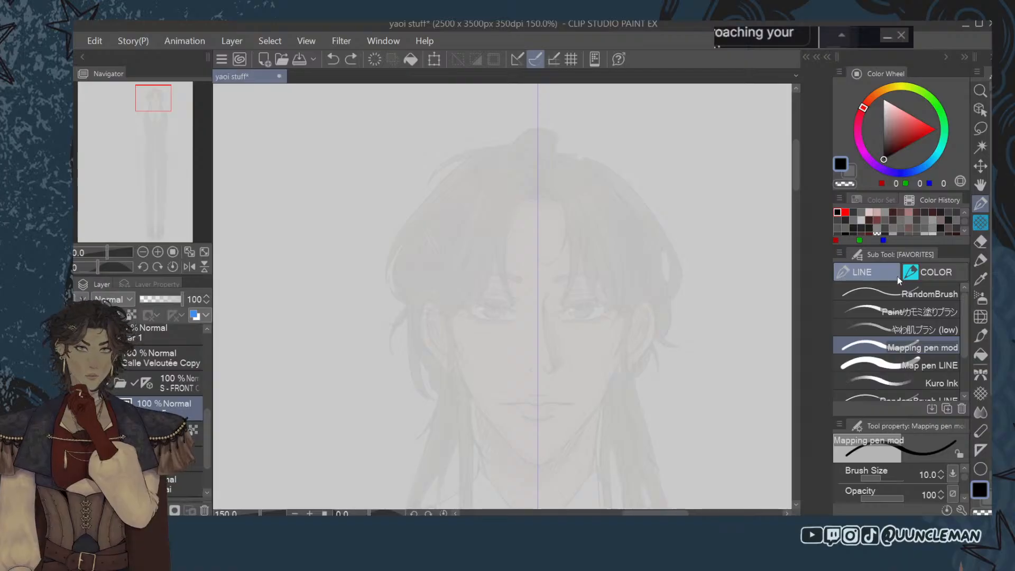
drag(558, 150, 648, 285)
key(ctrl+z)
drag(535, 145, 531, 344)
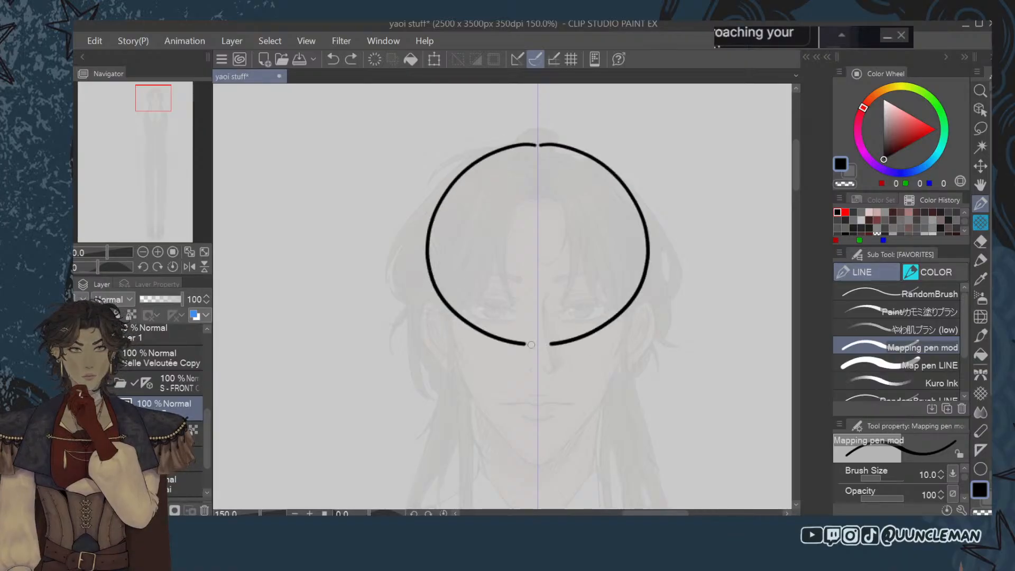
drag(466, 320, 537, 345)
drag(472, 165, 533, 140)
mouse_move(533, 140)
mouse_down()
mouse_move(462, 166)
mouse_move(460, 334)
mouse_up()
key(ctrl+z)
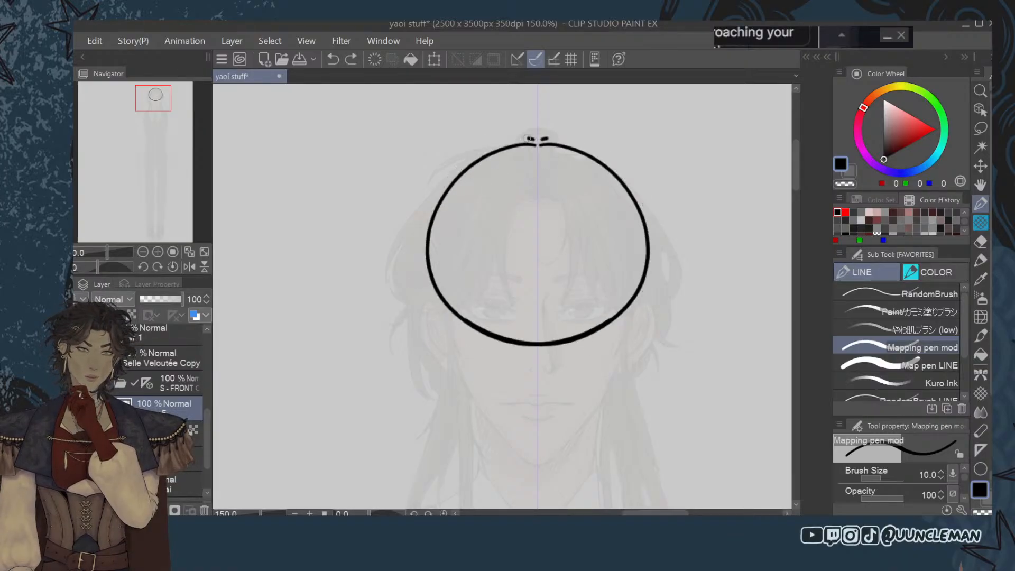
drag(532, 135, 448, 316)
key(ctrl+z)
mouse_move(532, 133)
mouse_down()
mouse_move(465, 163)
mouse_move(452, 307)
mouse_move(537, 362)
mouse_up()
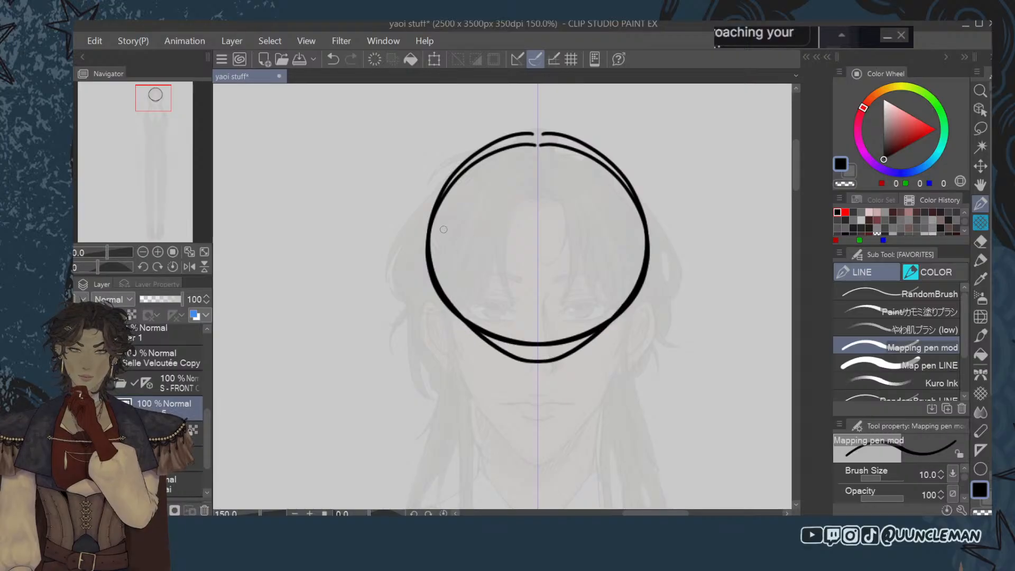
Draw the mirrored cheek and jaw lines down to the chin, a curved eye line and the ears.
drag(427, 214, 435, 309)
mouse_move(467, 378)
mouse_down()
mouse_move(443, 311)
mouse_move(474, 391)
mouse_up()
mouse_move(435, 289)
mouse_down()
mouse_move(471, 394)
mouse_move(538, 460)
mouse_up()
drag(463, 381, 539, 464)
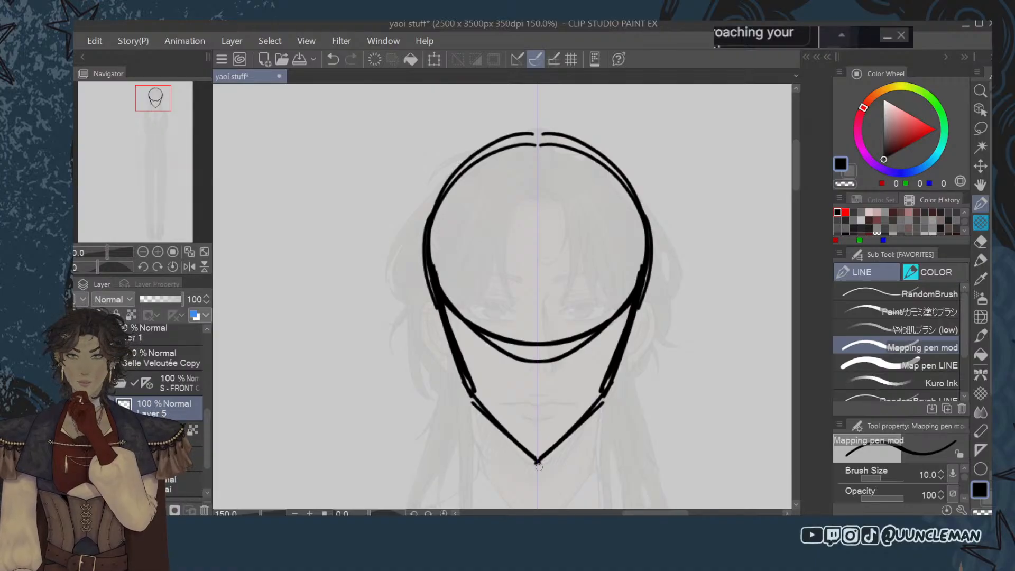
drag(414, 312, 650, 321)
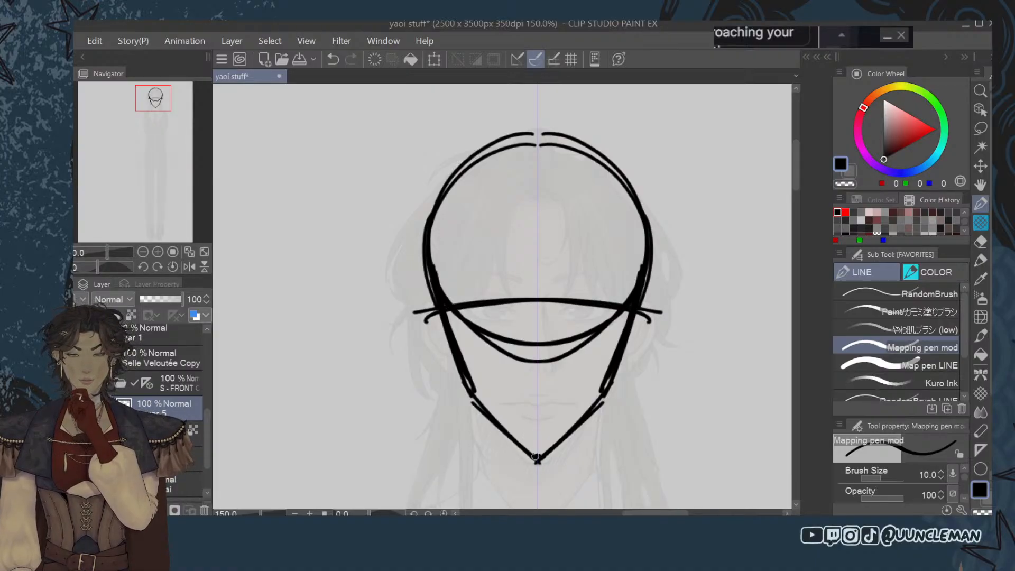
drag(531, 456, 502, 432)
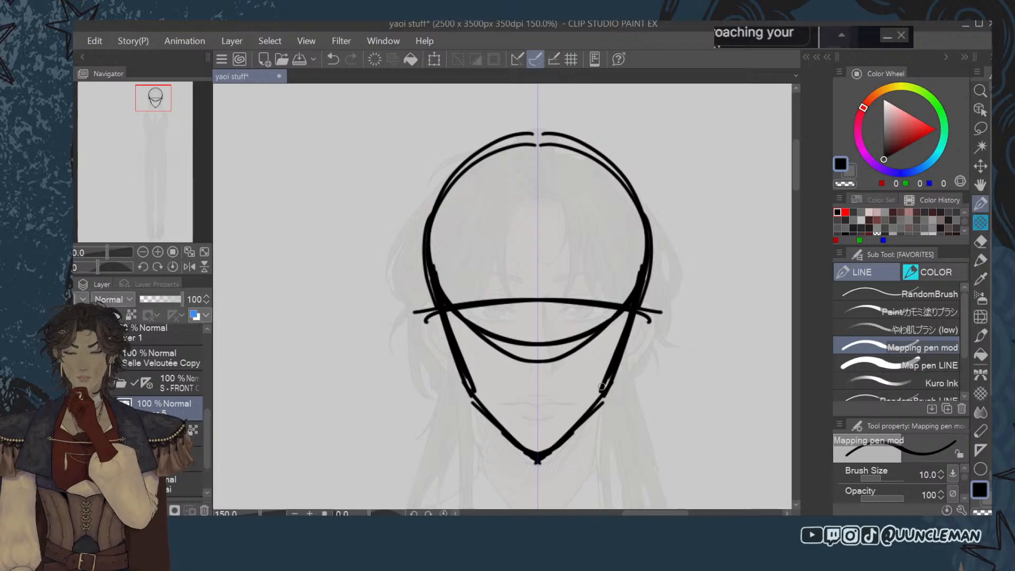
mouse_move(639, 304)
mouse_down()
mouse_move(617, 372)
mouse_move(620, 363)
mouse_up()
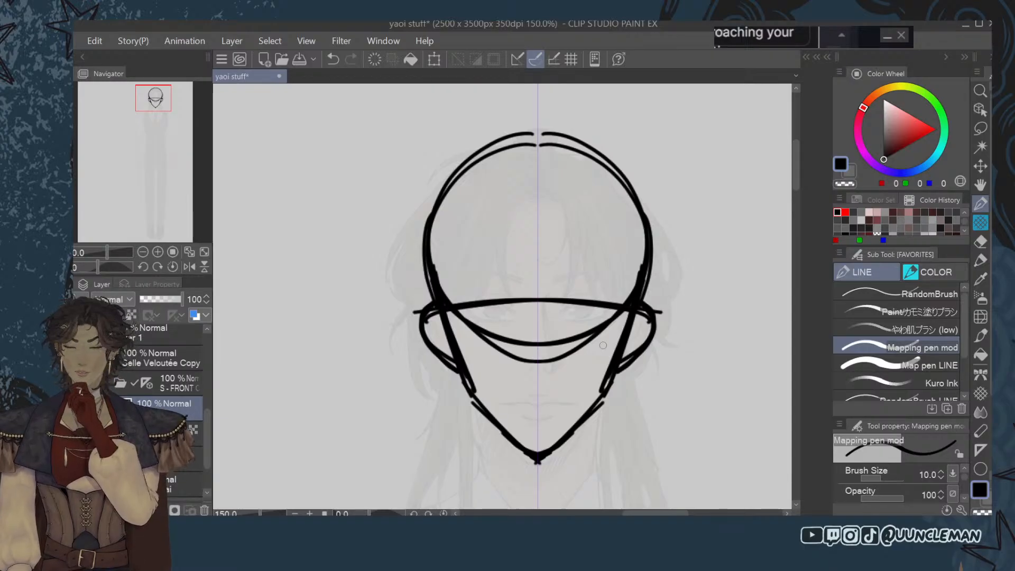
Fade the head construction layer to 24% opacity and try moving the sketch slightly lower.
scroll(603, 345, up, 1)
drag(167, 296, 148, 306)
key(ctrl+minus)
key(ctrl+minus)
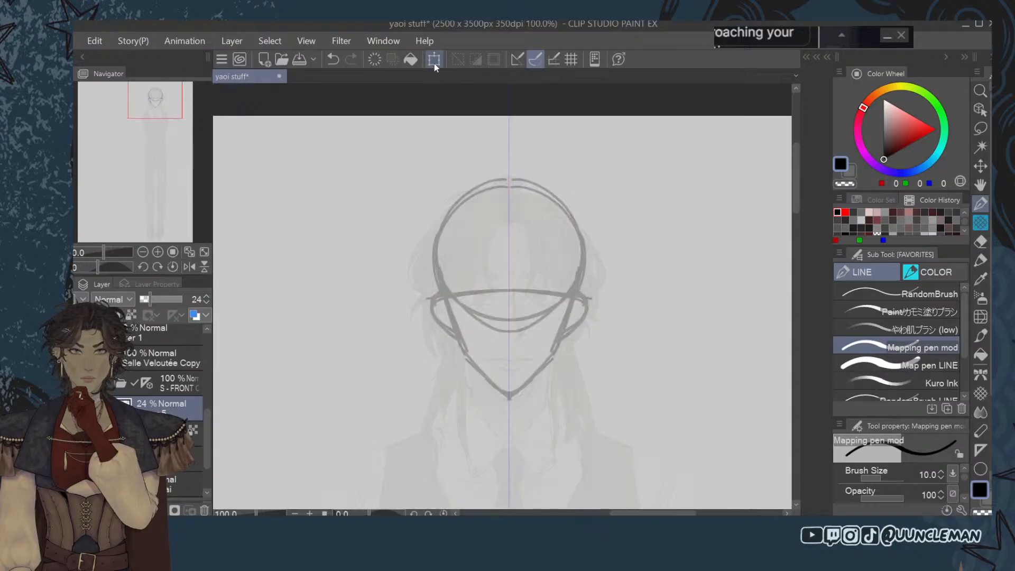
click(435, 58)
drag(559, 260, 568, 277)
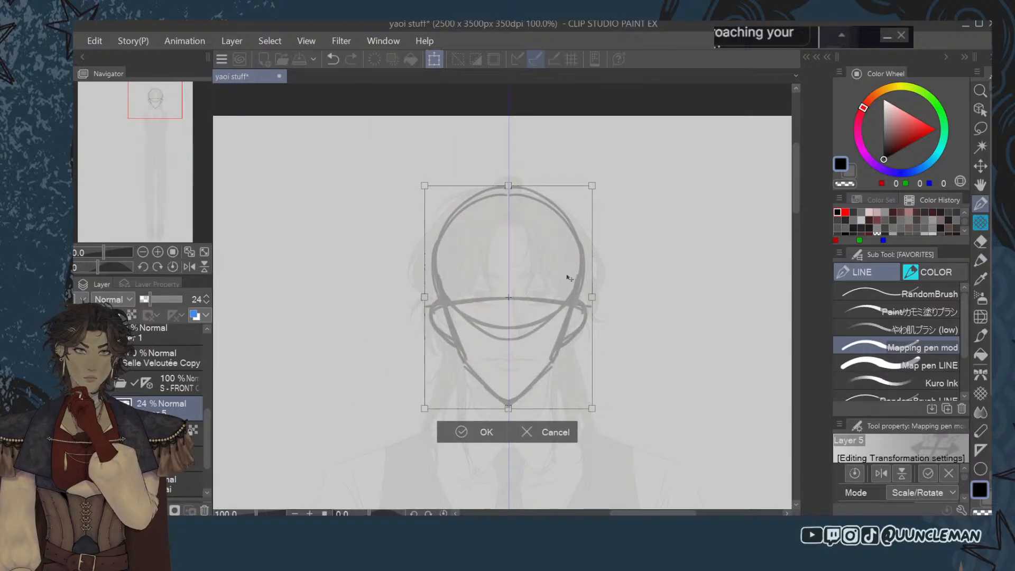
click(553, 432)
Clear the head construction sketch, try a jaw stroke over the enlarged face and restore Layer 5 to 100% opacity.
click(374, 59)
key(ctrl+plus)
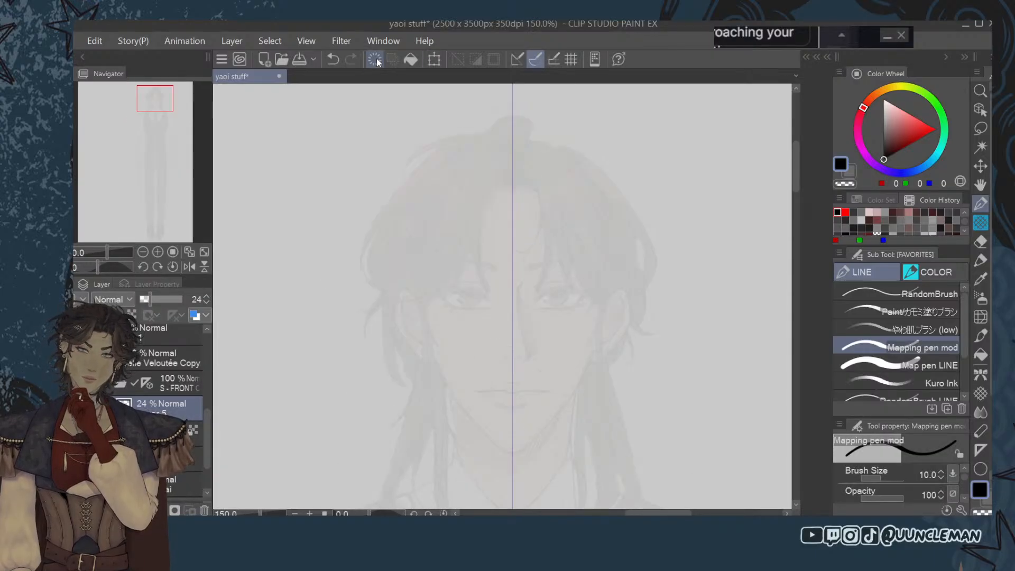
key(ctrl+plus)
click(981, 185)
drag(672, 352, 660, 301)
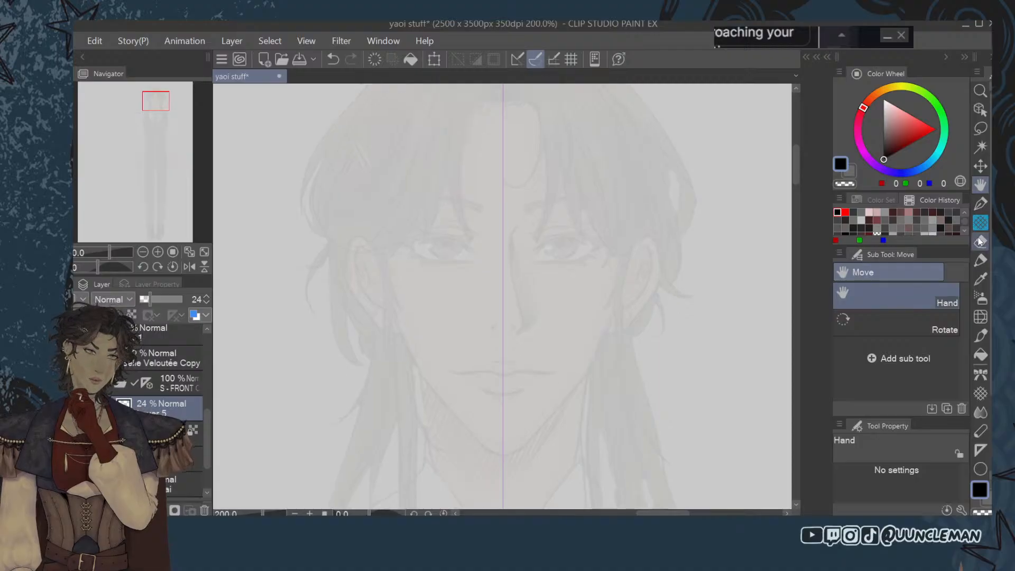
key(p)
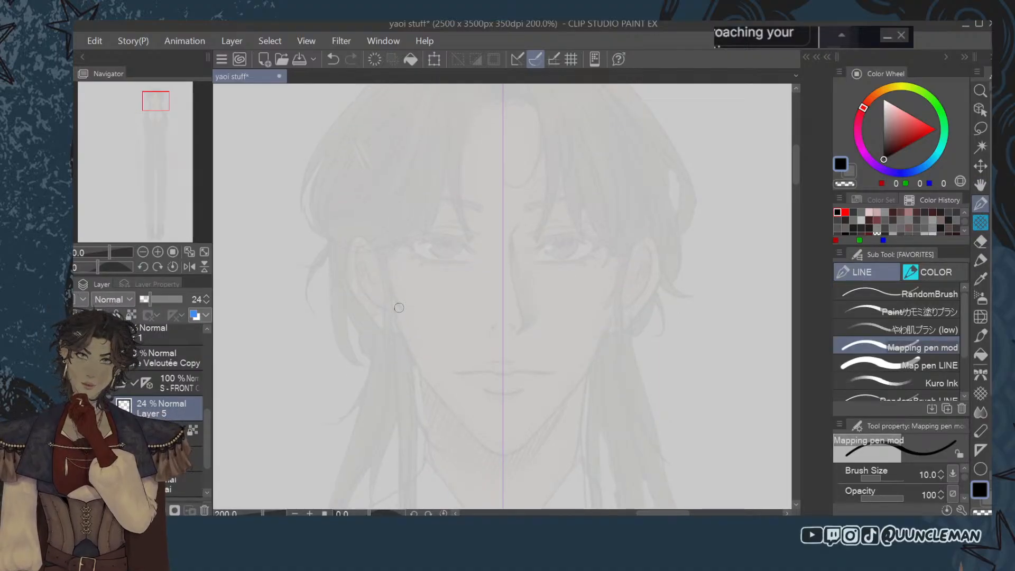
drag(394, 299, 426, 385)
key(ctrl+z)
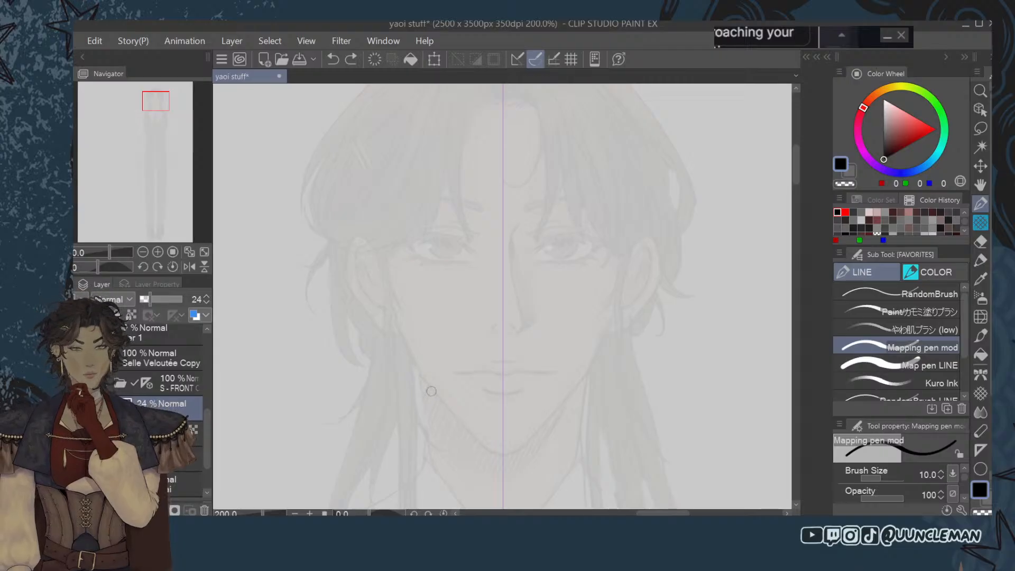
key(ctrl+shift+n)
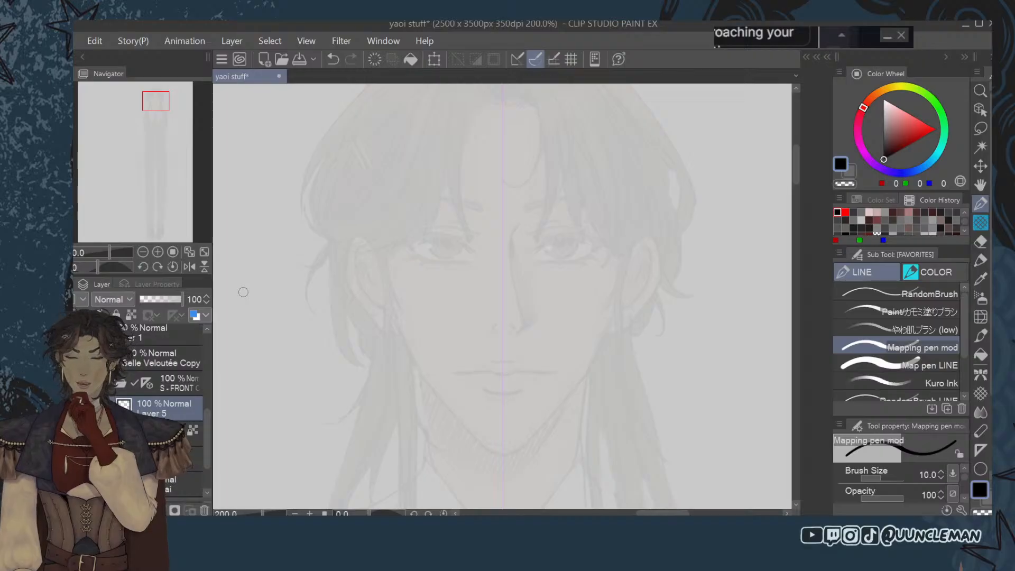
Set the Mapping pen mod brush size to 6.
key(bracketright)
key(bracketright)
key(bracketright)
key(bracketright)
key(bracketright)
key(bracketright)
key(bracketright)
key(bracketright)
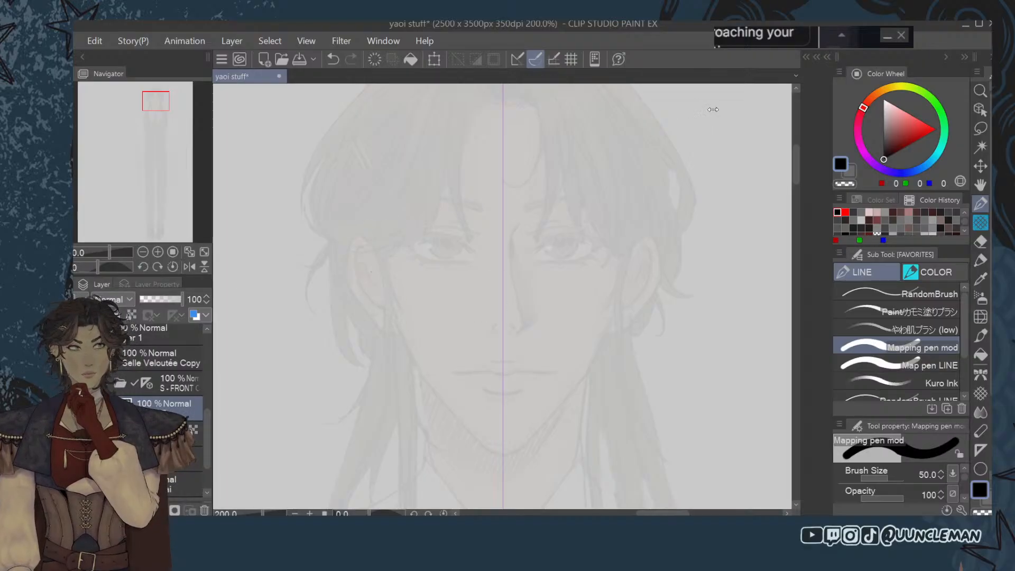
key(bracketleft)
key(bracketleft)
key(bracketleft)
key(bracketleft)
key(bracketleft)
key(bracketleft)
key(bracketleft)
key(bracketleft)
key(bracketleft)
key(bracketleft)
key(bracketleft)
key(bracketleft)
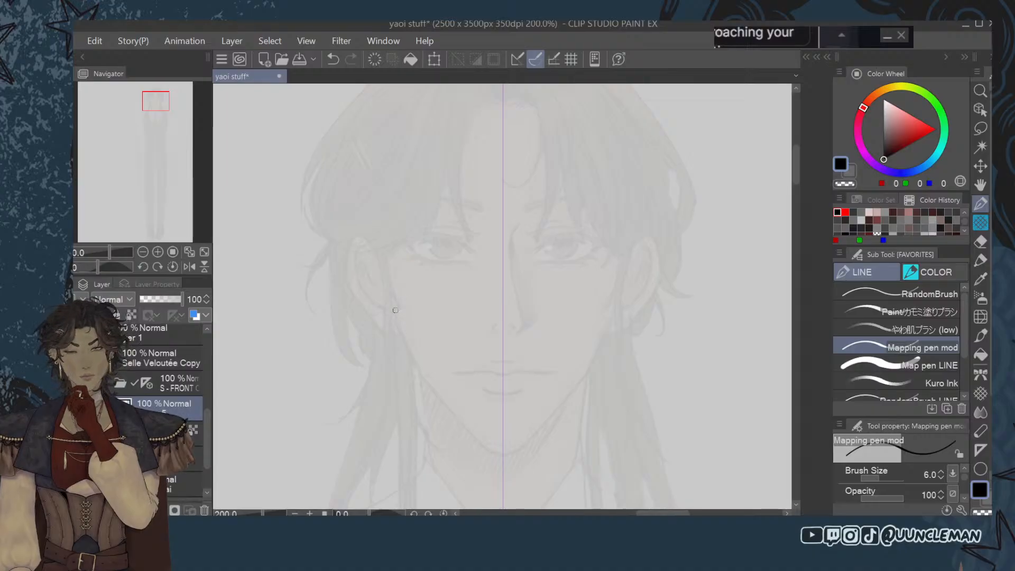
Draw thin mirrored skull circles over the faded head and start the side lines of the face.
drag(387, 284, 416, 365)
key(ctrl+z)
key(ctrl+z)
mouse_move(482, 104)
mouse_down()
mouse_move(356, 258)
mouse_move(475, 328)
mouse_up()
scroll(484, 321, down, 1)
key(ctrl+z)
mouse_move(525, 138)
mouse_down()
mouse_move(419, 182)
mouse_move(602, 212)
mouse_move(400, 223)
mouse_move(434, 355)
mouse_up()
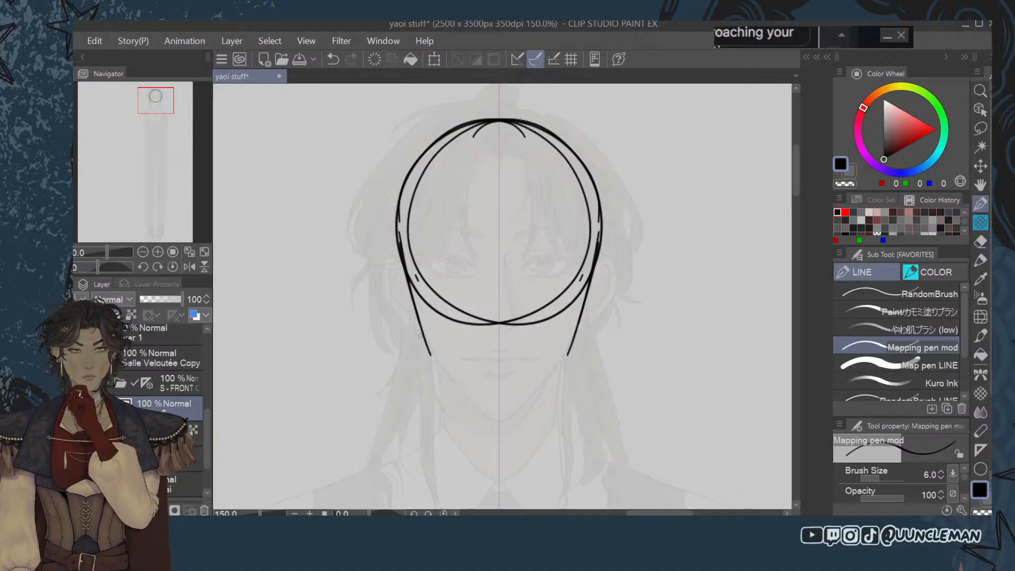
Draw the mirrored cheek and jaw lines from the sides of the skull to a pointed chin.
key(ctrl+z)
drag(398, 252, 431, 360)
key(ctrl+z)
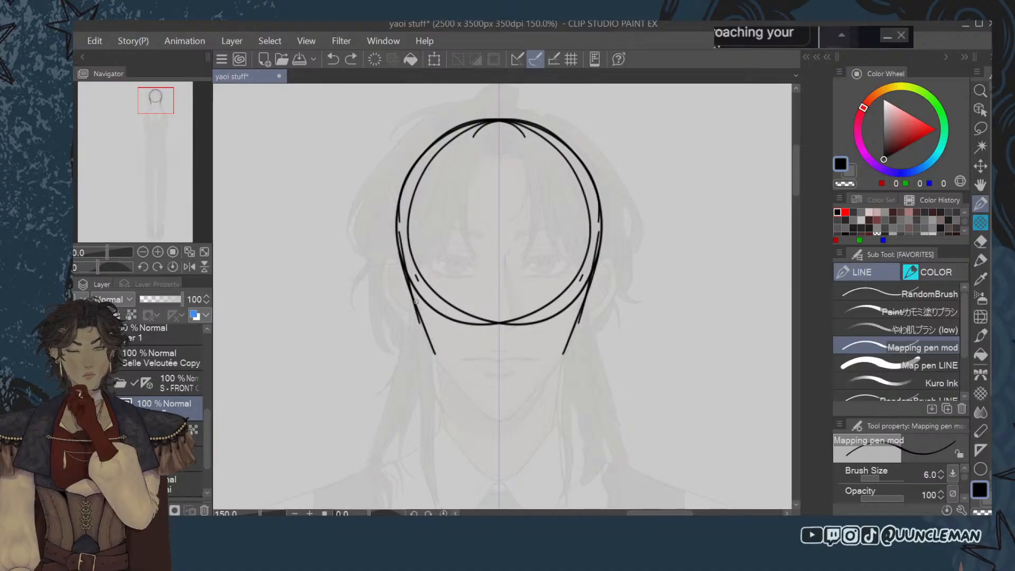
mouse_move(411, 288)
mouse_down()
mouse_move(440, 356)
mouse_move(500, 402)
mouse_up()
drag(436, 353, 505, 409)
key(ctrl+z)
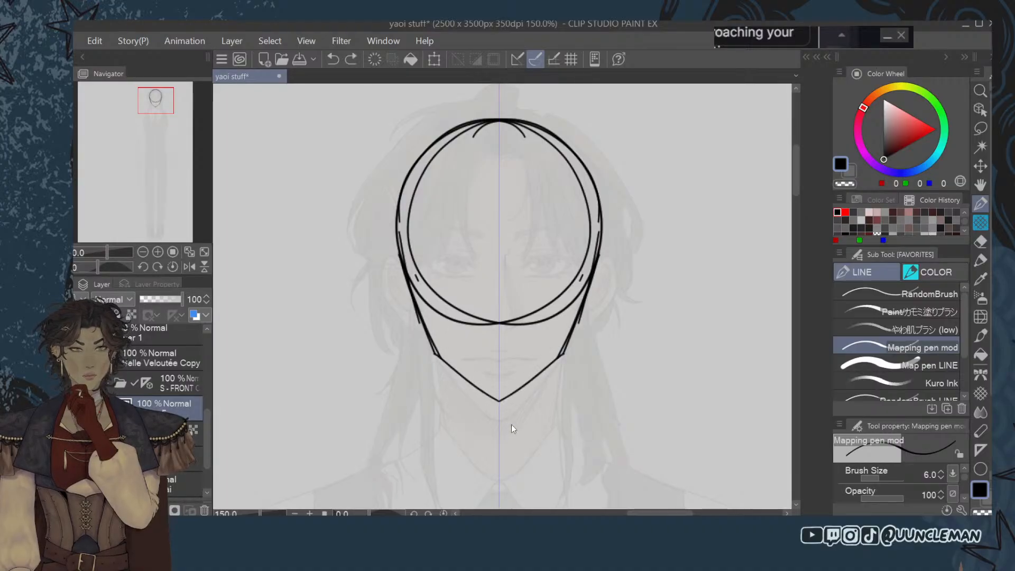
drag(436, 353, 500, 402)
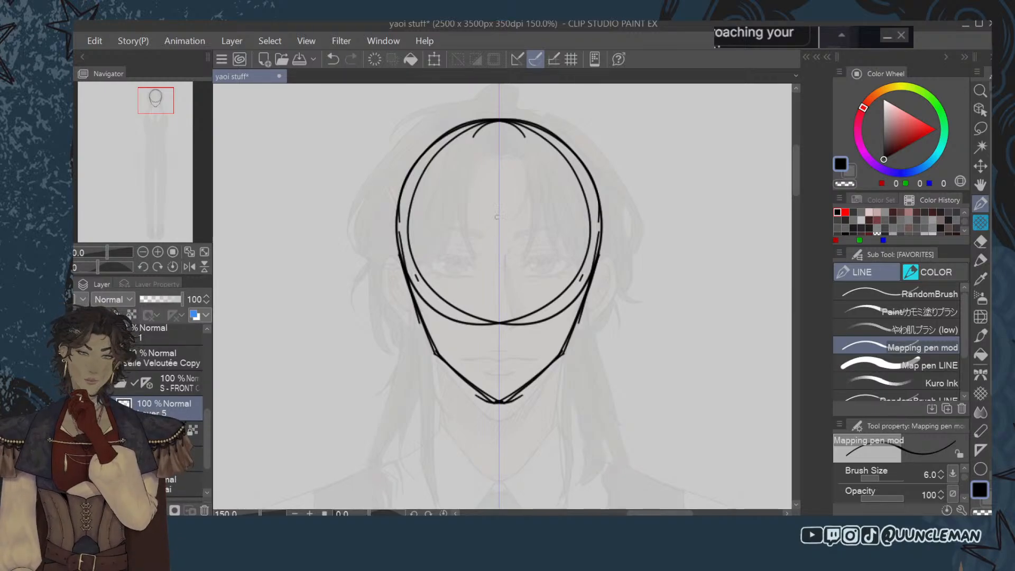
Add the vertical centre line, a curved horizontal eye line and mirrored ears to the head construction.
drag(498, 119, 499, 407)
drag(382, 267, 496, 248)
mouse_move(596, 265)
mouse_down()
mouse_move(584, 321)
mouse_move(605, 302)
mouse_move(585, 312)
mouse_up()
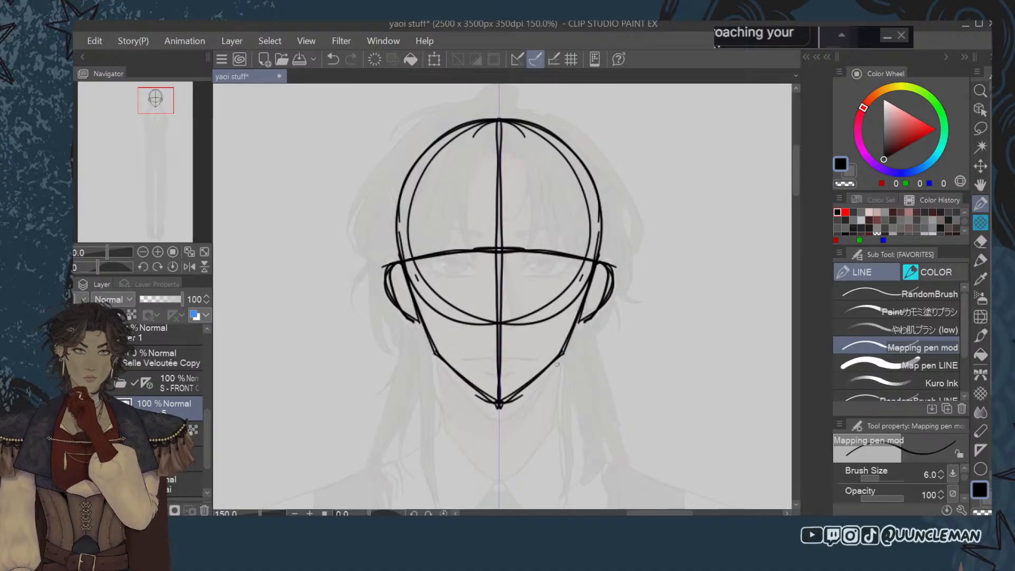
Draw the mirrored neck lines under the jaw and start the slope towards the shoulders.
scroll(557, 363, down, 2)
scroll(553, 363, up, 1)
mouse_move(550, 365)
mouse_down()
mouse_move(542, 403)
mouse_move(576, 422)
mouse_up()
key(ctrl+z)
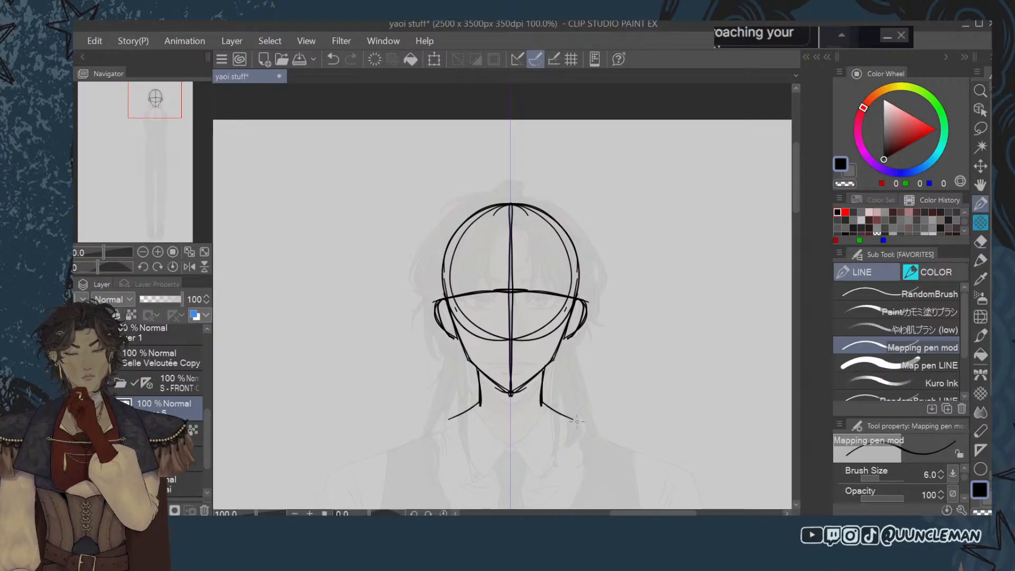
Extend the mirrored shoulder slopes, round the shoulder ends and draw the outer upper-arm contours.
drag(795, 206, 796, 223)
drag(458, 311, 310, 384)
key(ctrl+z)
drag(454, 314, 343, 365)
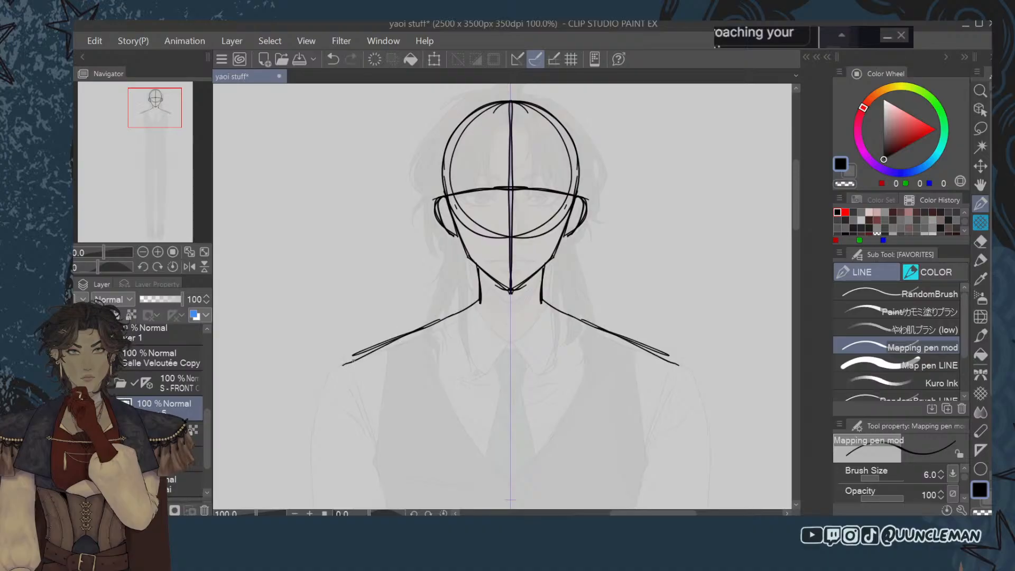
scroll(795, 222, down, 5)
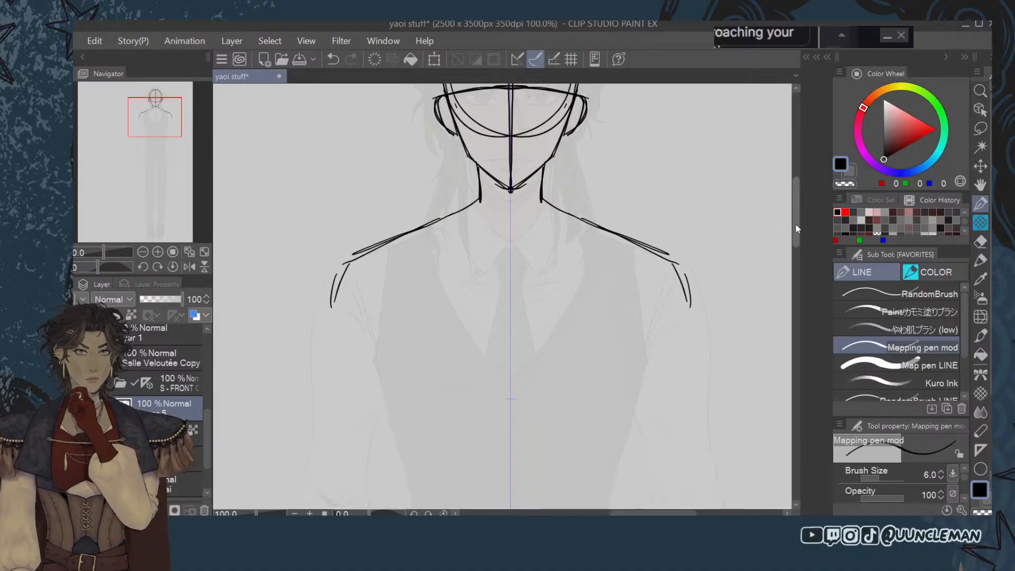
mouse_move(336, 222)
mouse_down()
mouse_move(311, 311)
mouse_move(302, 422)
mouse_up()
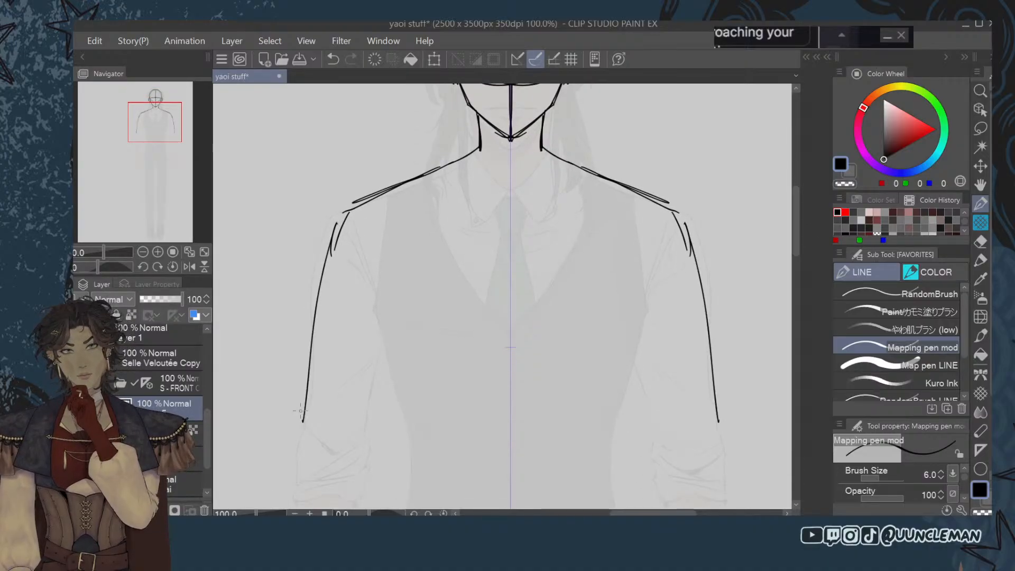
Draw the mirrored inner arm lines from armpit to elbow and continue both forearm contours to the wrists.
scroll(300, 410, down, 1)
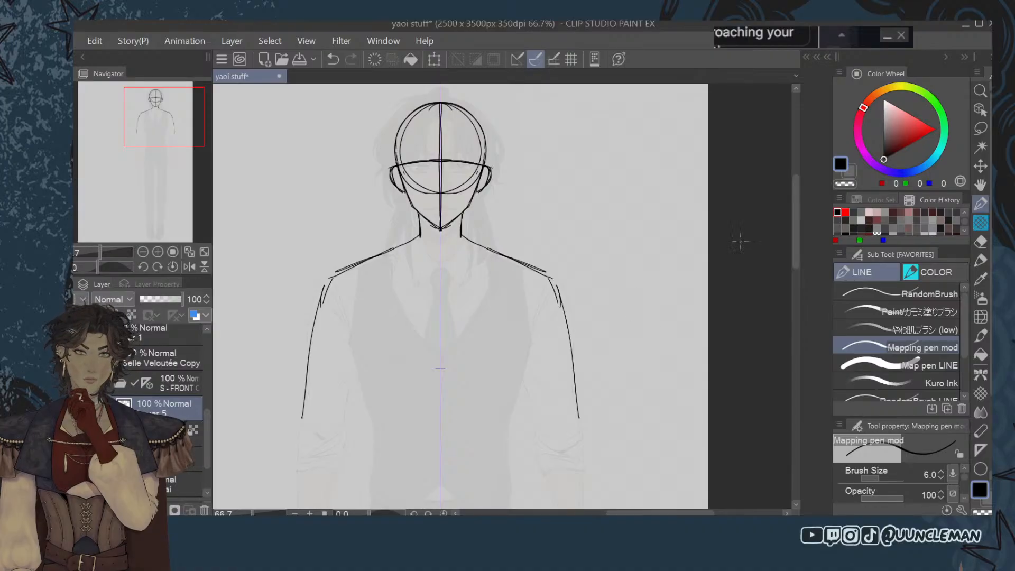
scroll(795, 262, down, 2)
scroll(795, 262, down, 3)
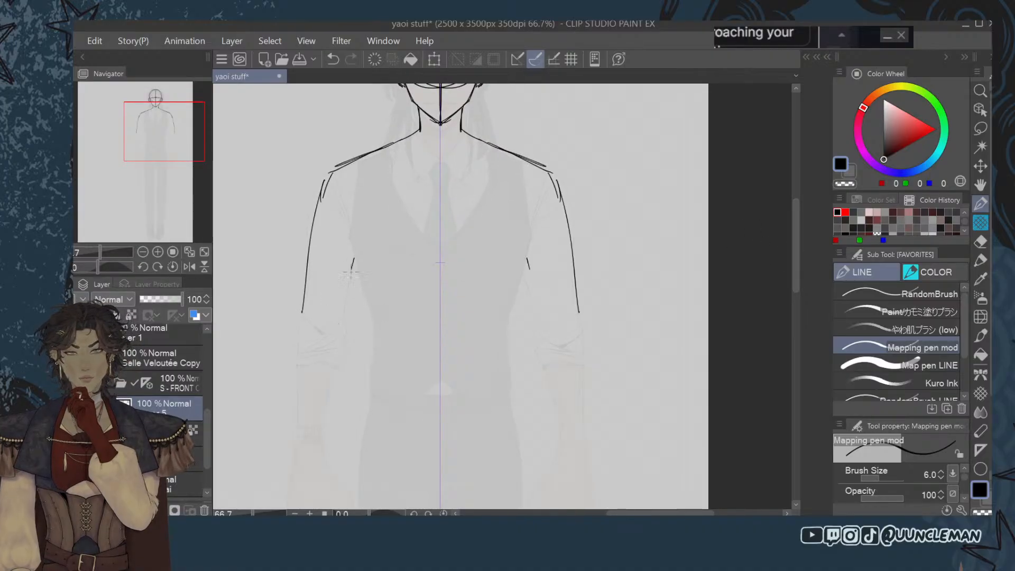
drag(352, 273, 337, 325)
key(ctrl+z)
key(ctrl+z)
drag(358, 263, 341, 324)
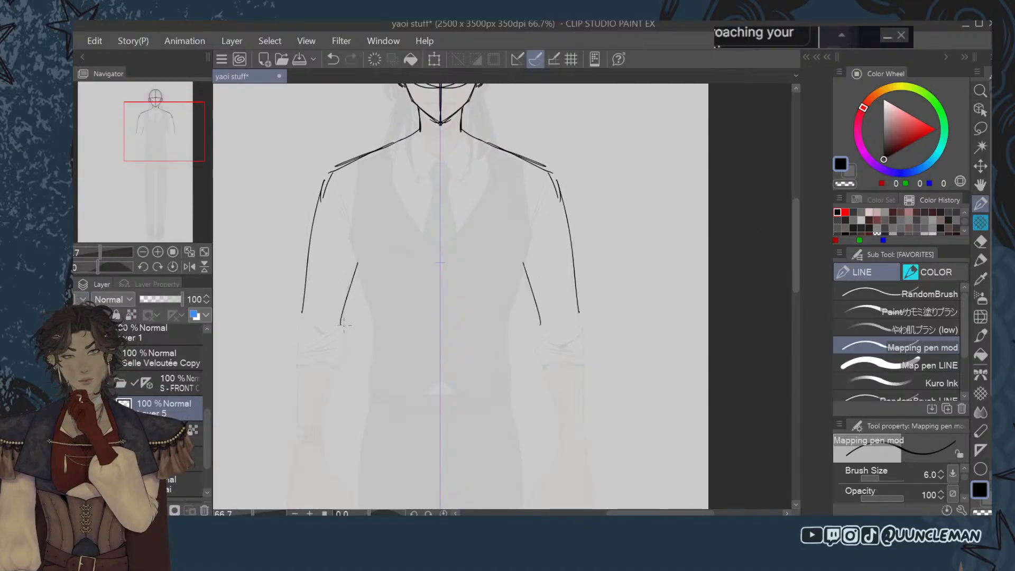
key(ctrl+z)
drag(358, 263, 340, 330)
key(ctrl+z)
drag(359, 259, 341, 328)
drag(341, 327, 322, 435)
drag(302, 313, 294, 449)
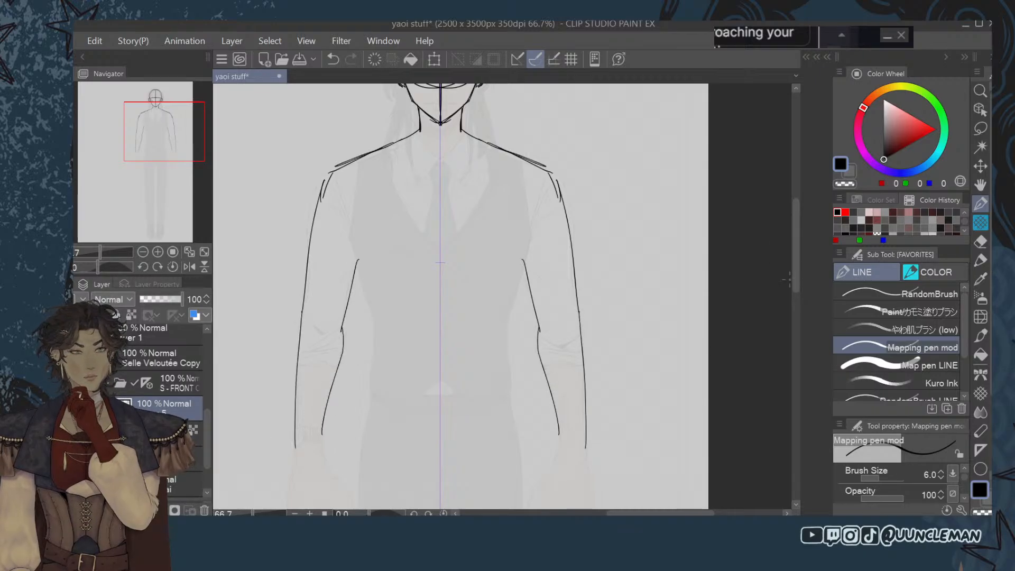
Draw the mirrored hands with thumbs and curled fingers, and refine the inner elbow contours.
drag(797, 250, 797, 280)
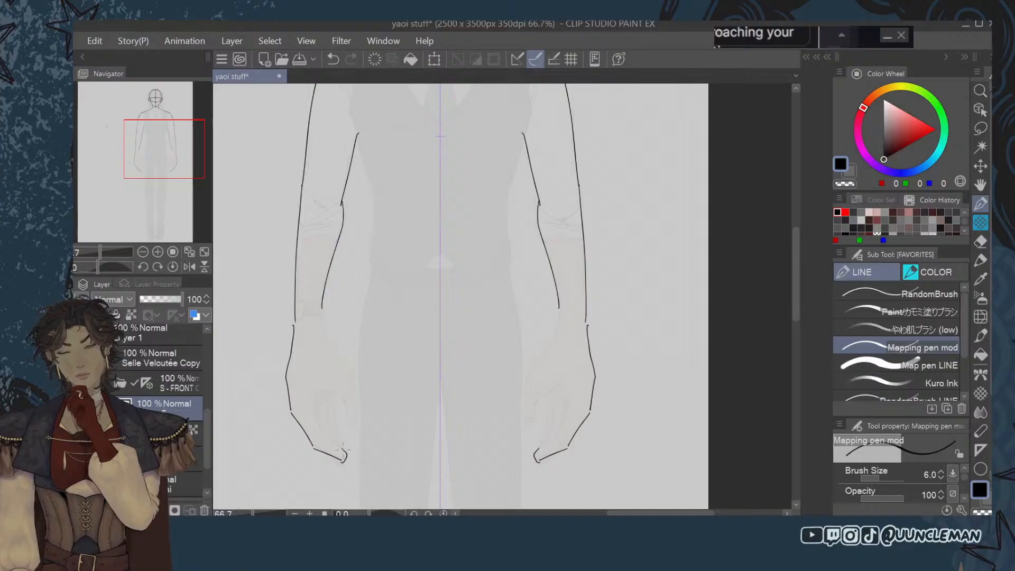
mouse_move(344, 451)
mouse_down()
mouse_move(314, 406)
mouse_move(343, 394)
mouse_up()
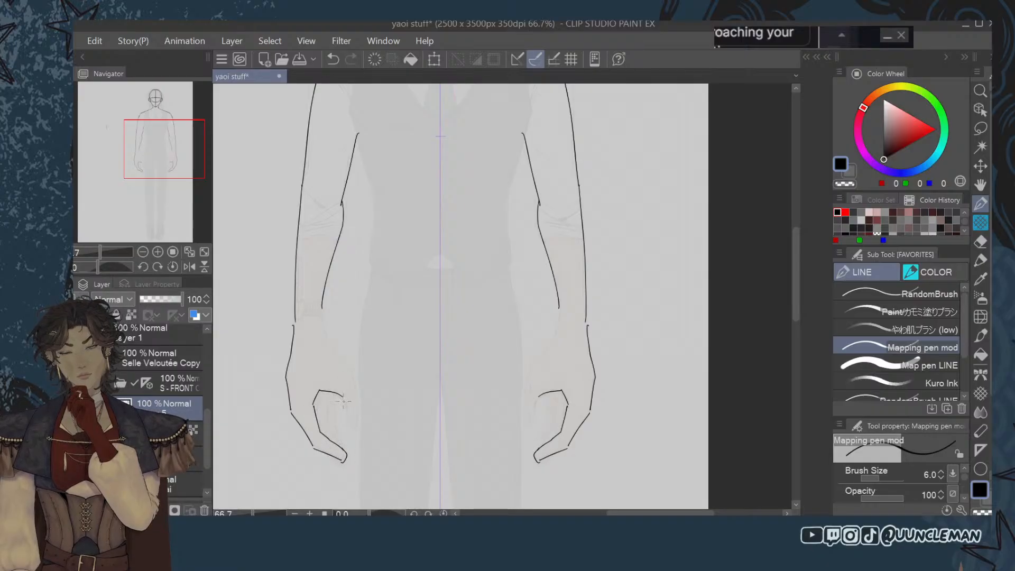
mouse_move(328, 343)
mouse_down()
mouse_move(352, 369)
mouse_move(360, 429)
mouse_up()
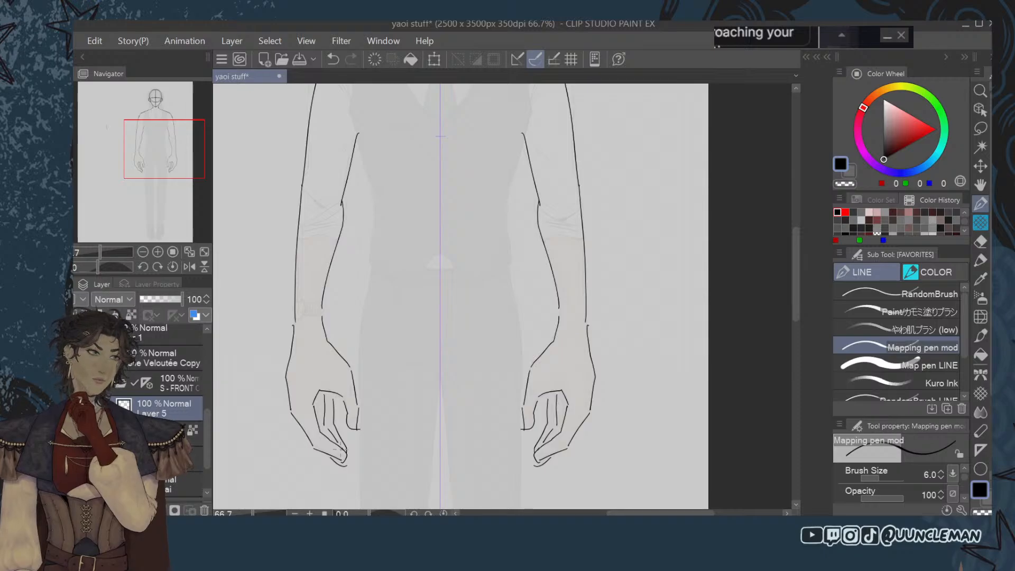
drag(538, 202, 544, 239)
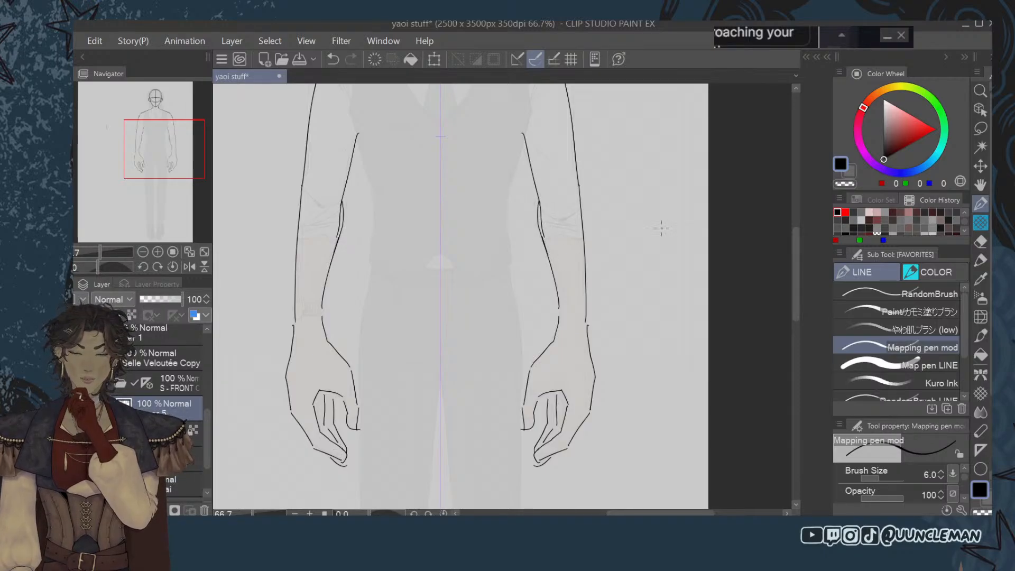
drag(795, 261, 795, 229)
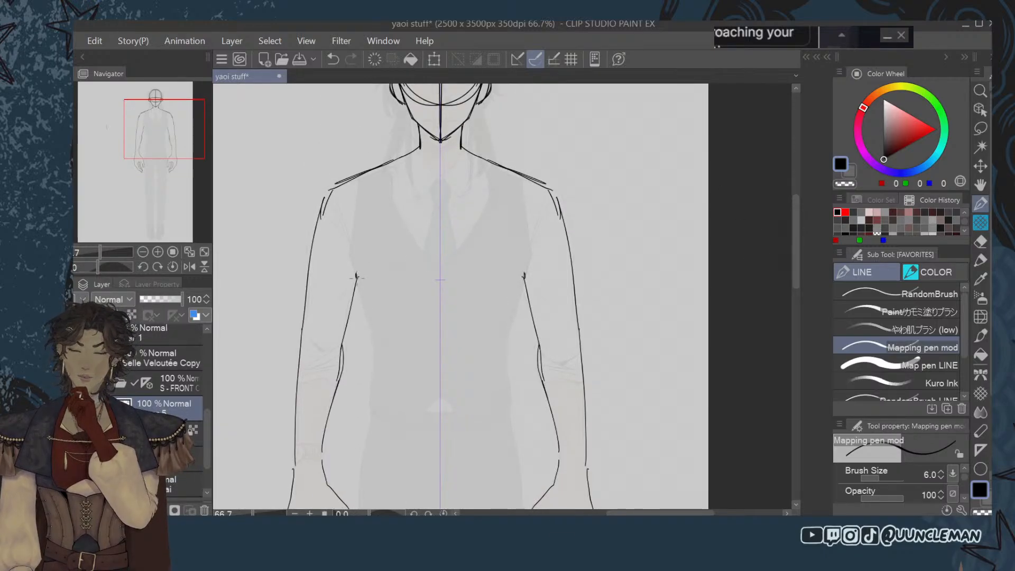
Draw the mirrored torso sides from the armpits through the waist to the hips, redoing the uneven waist strokes.
drag(516, 302, 510, 348)
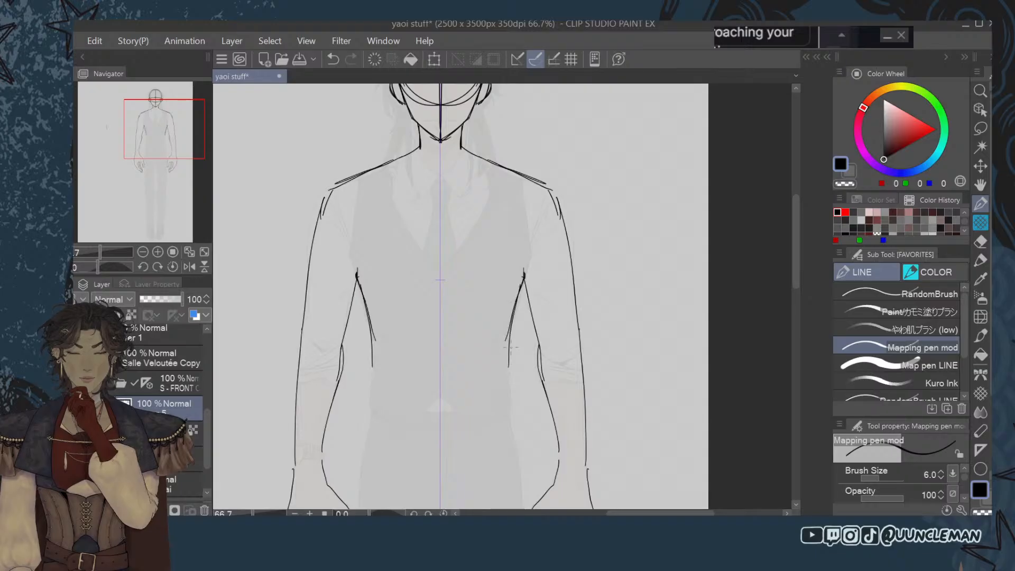
drag(514, 396, 523, 446)
drag(795, 259, 794, 291)
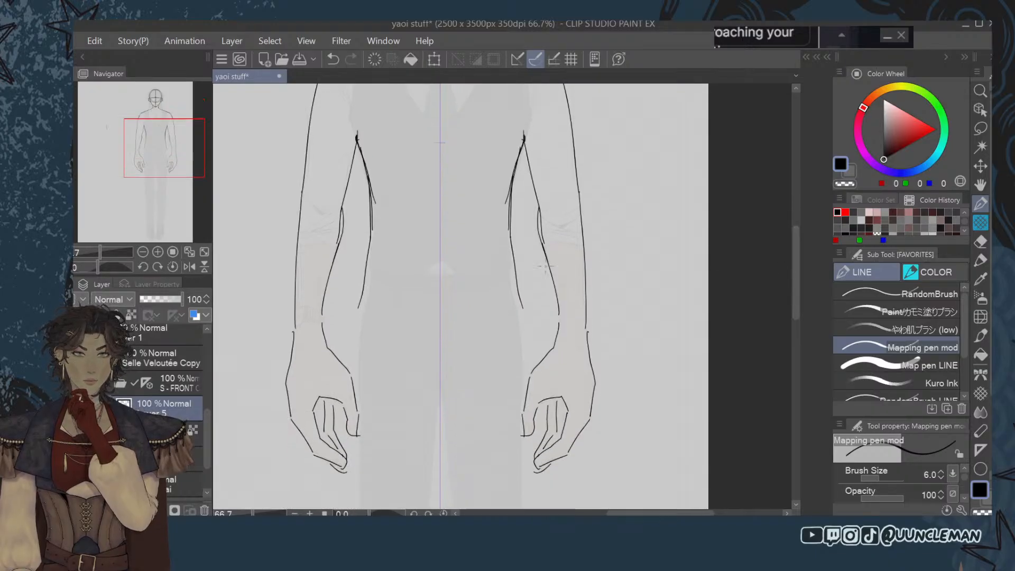
drag(506, 203, 522, 326)
key(ctrl+z)
key(ctrl+z)
key(ctrl+z)
drag(520, 141, 510, 311)
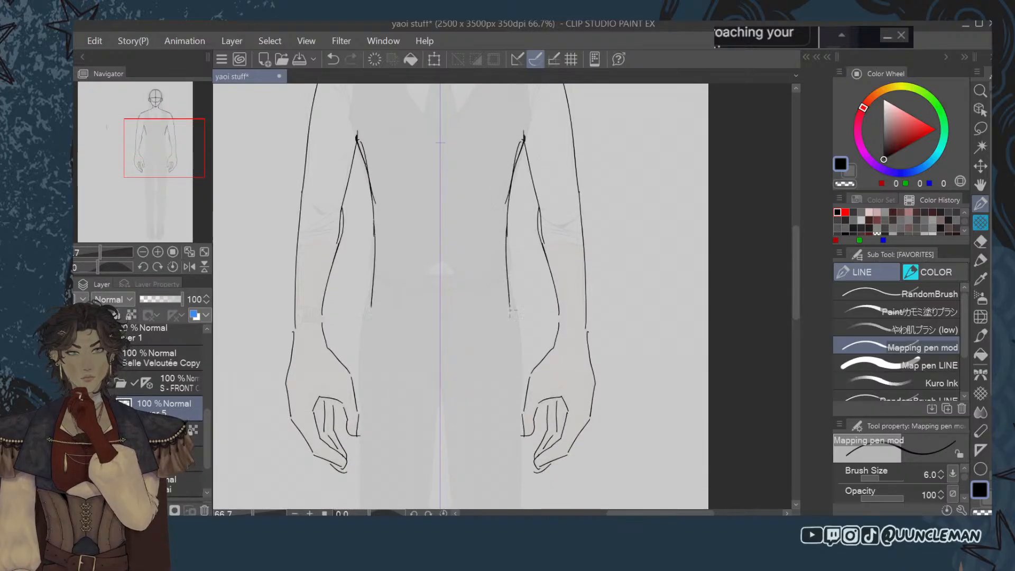
drag(512, 224, 525, 435)
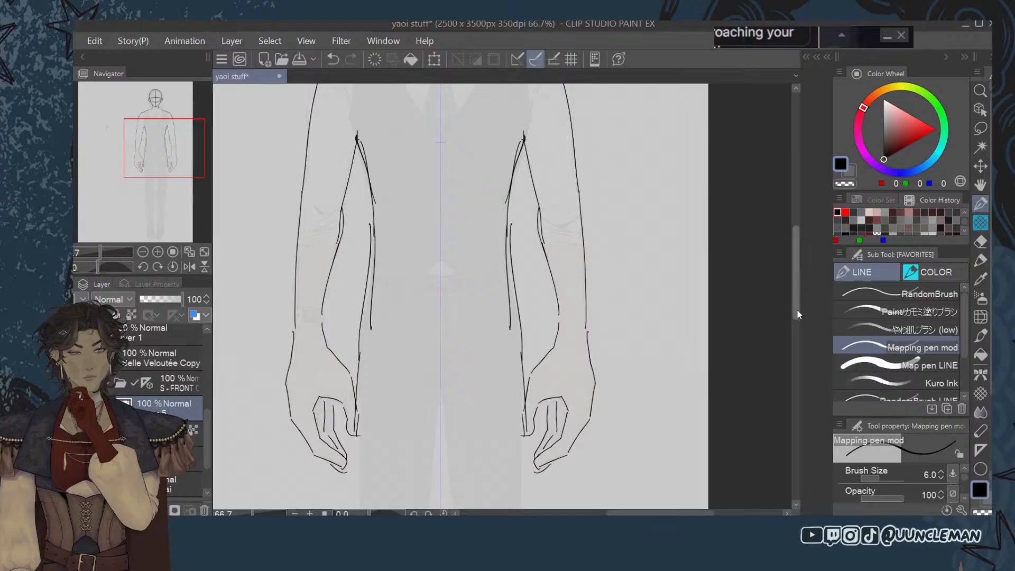
Draw the mirrored outer leg contours from the hips beside the hands down to the ankles.
drag(795, 307, 795, 328)
key(ctrl+minus)
key(ctrl+minus)
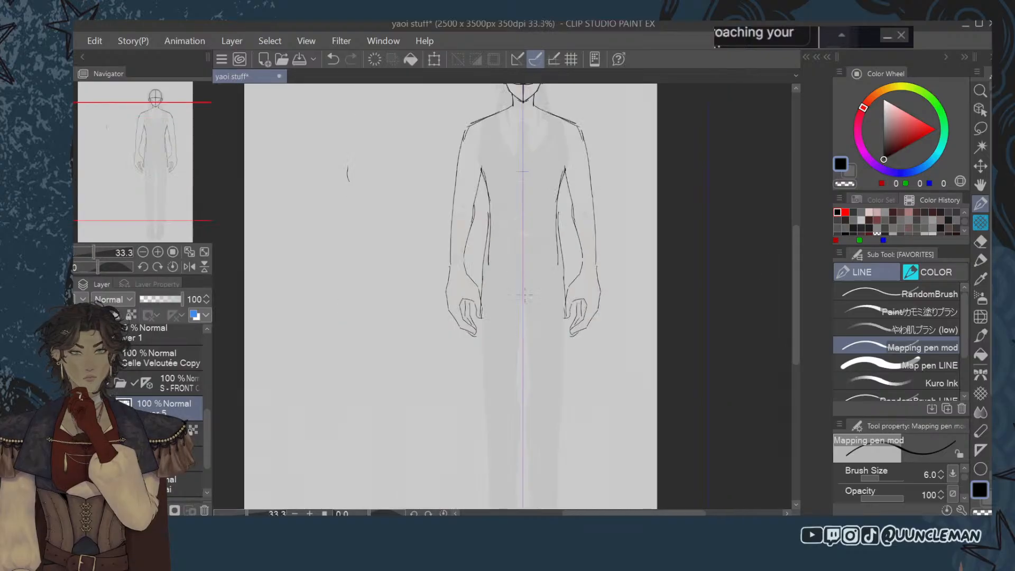
drag(792, 214, 792, 236)
drag(484, 208, 480, 297)
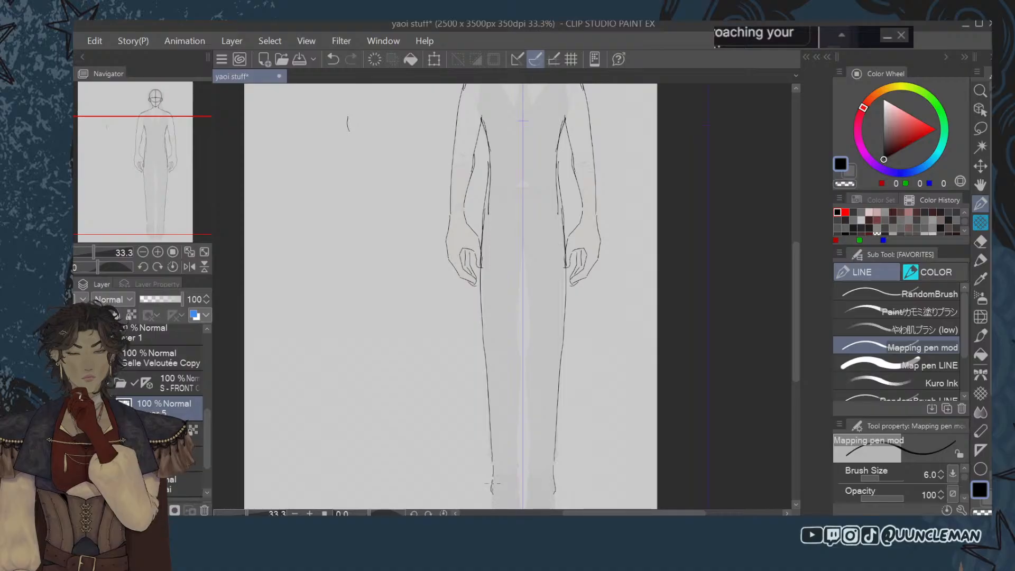
Draw the mirrored feet and the inner leg lines from the feet up to the crotch.
drag(794, 320, 794, 337)
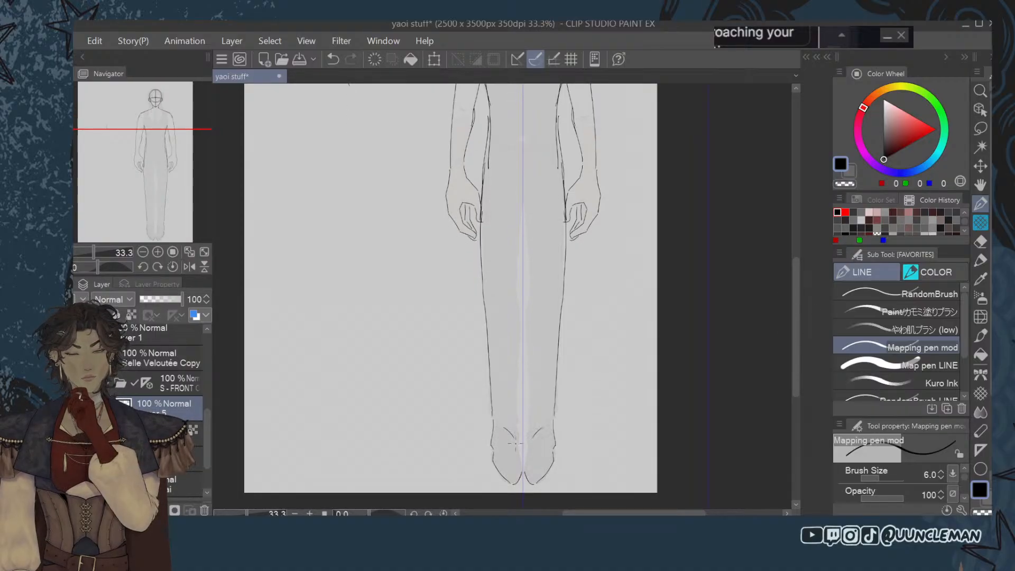
drag(517, 441, 524, 471)
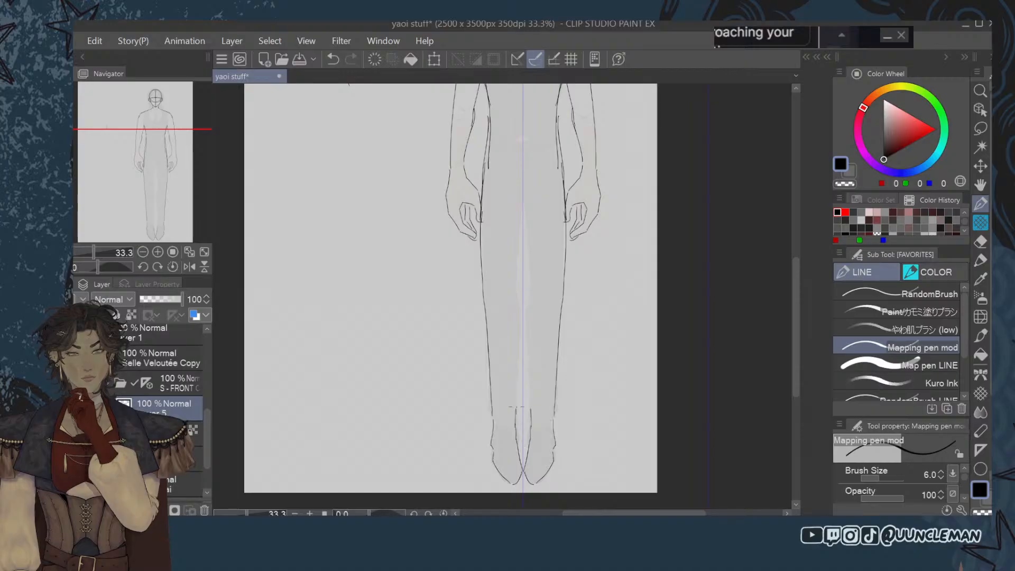
drag(517, 409, 518, 201)
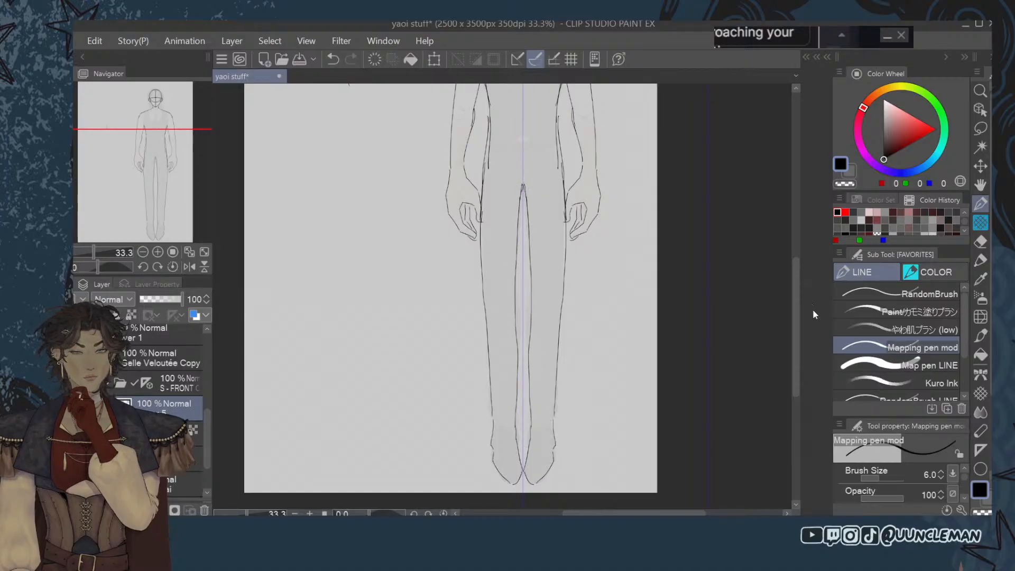
scroll(797, 296, down, 1)
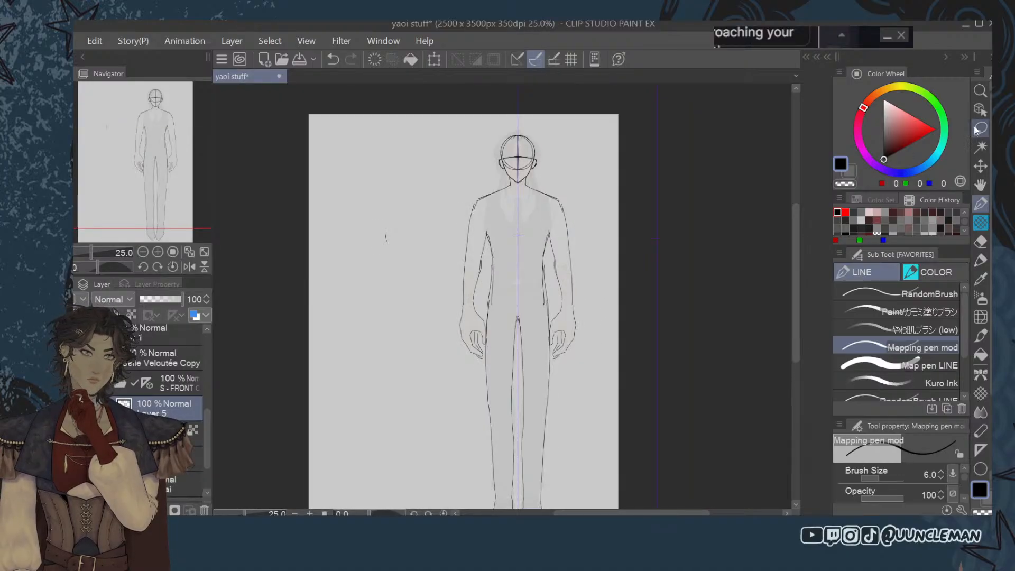
Lasso the whole body below the head and try to shorten it vertically with Free Transform.
click(980, 128)
drag(516, 122, 518, 125)
click(383, 169)
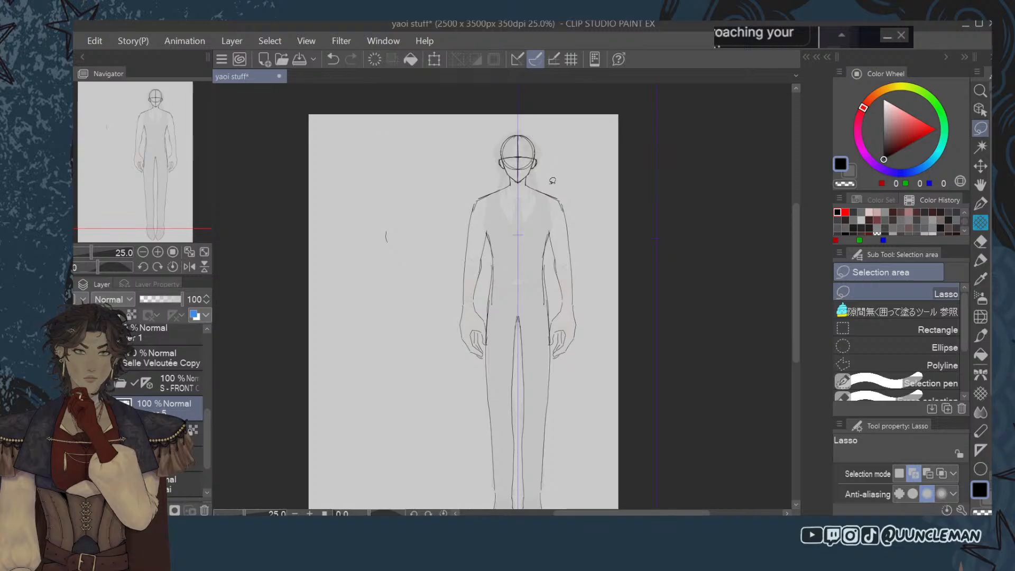
mouse_move(520, 181)
mouse_down()
mouse_move(433, 296)
mouse_move(459, 509)
mouse_move(584, 445)
mouse_up()
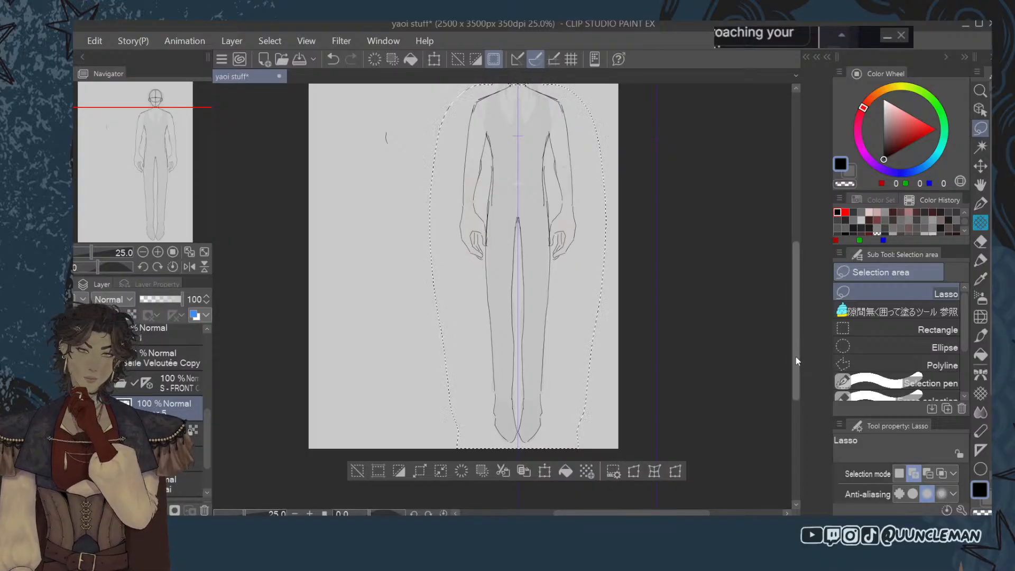
drag(795, 356, 794, 342)
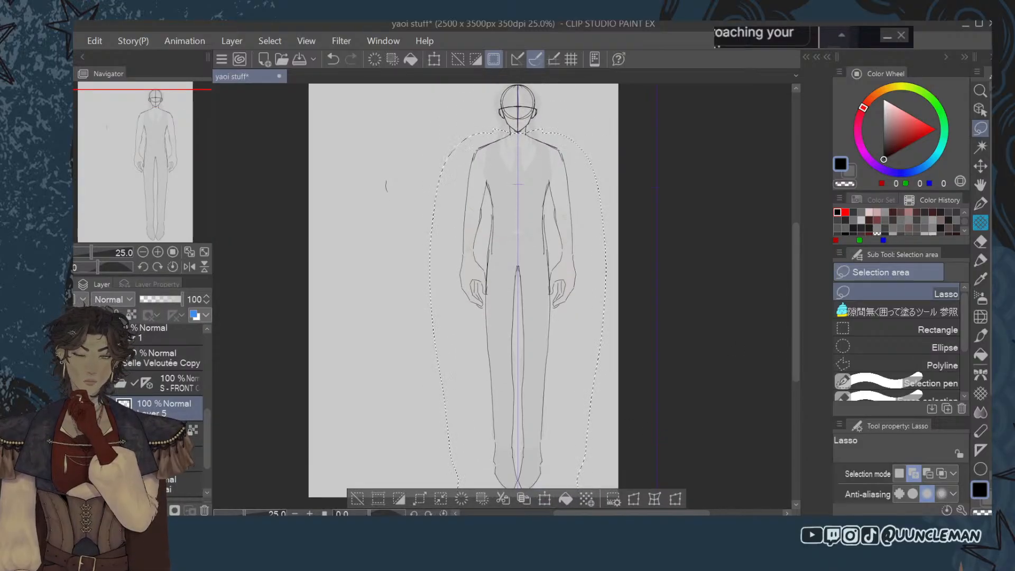
click(634, 499)
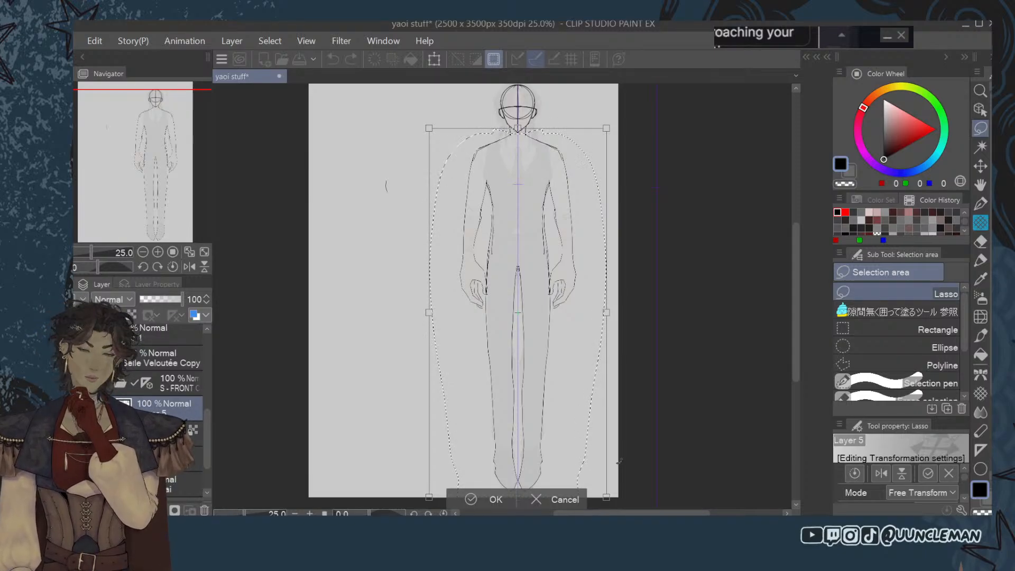
drag(797, 307, 798, 322)
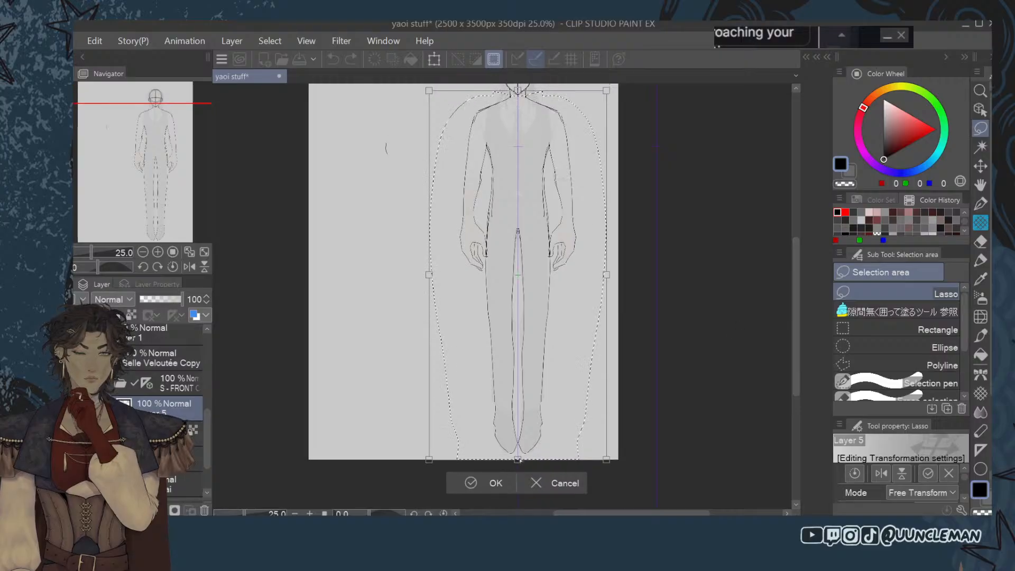
drag(518, 459, 530, 359)
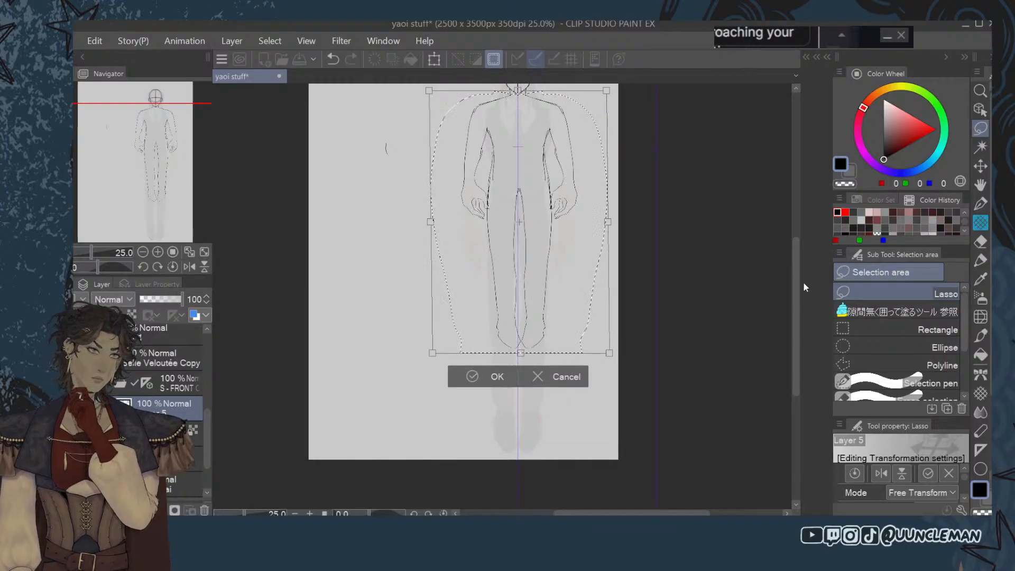
drag(790, 308, 794, 289)
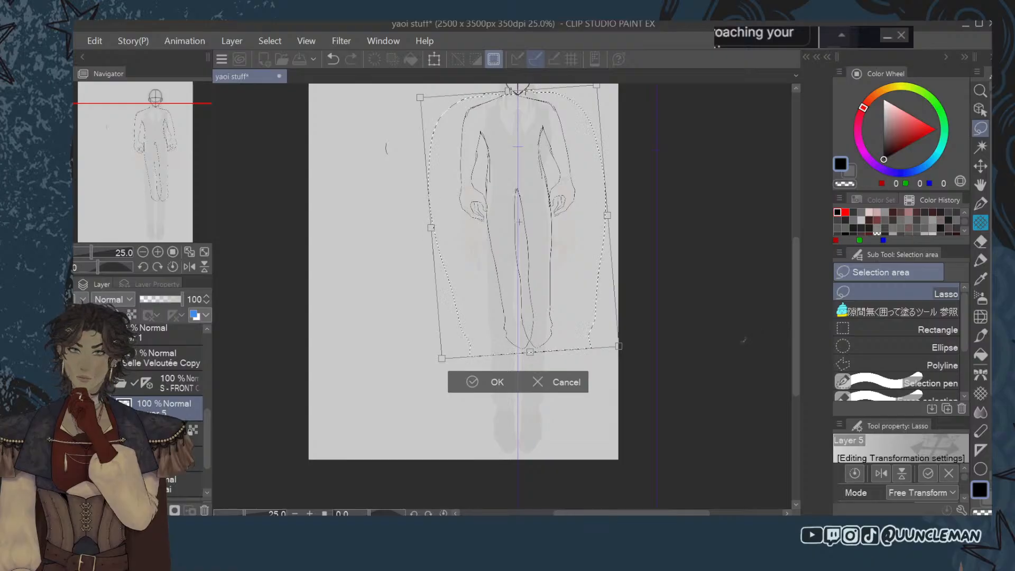
Undo the rotation and shortening of the lassoed body, close the transform and clear the selection.
key(ctrl+z)
scroll(798, 315, up, 3)
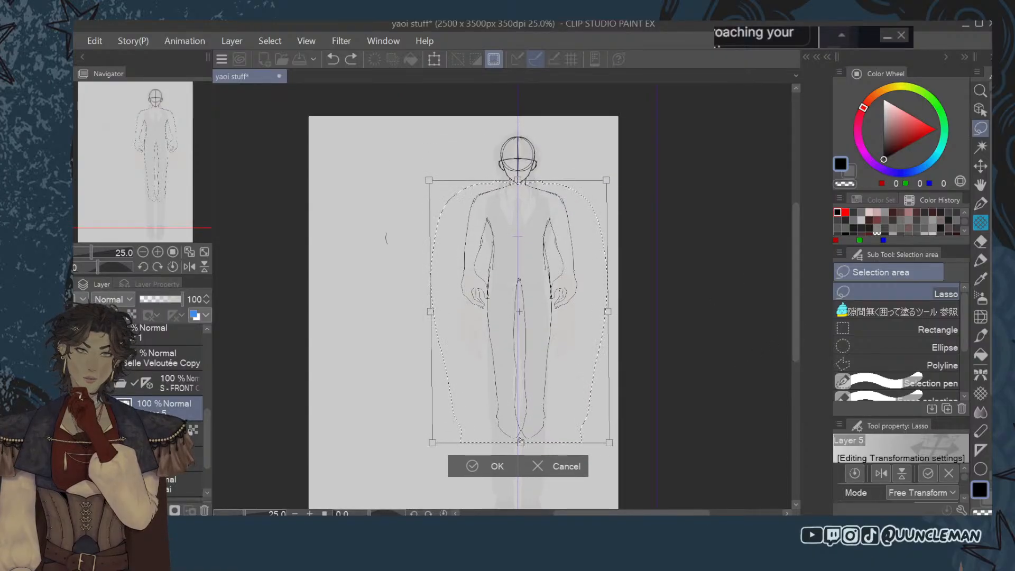
drag(524, 448, 524, 549)
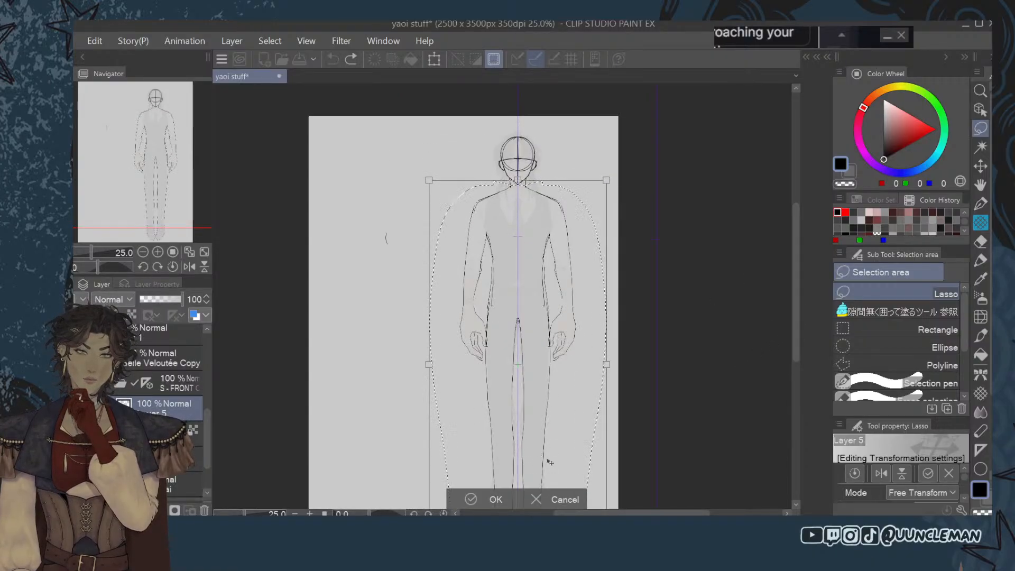
scroll(800, 298, down, 3)
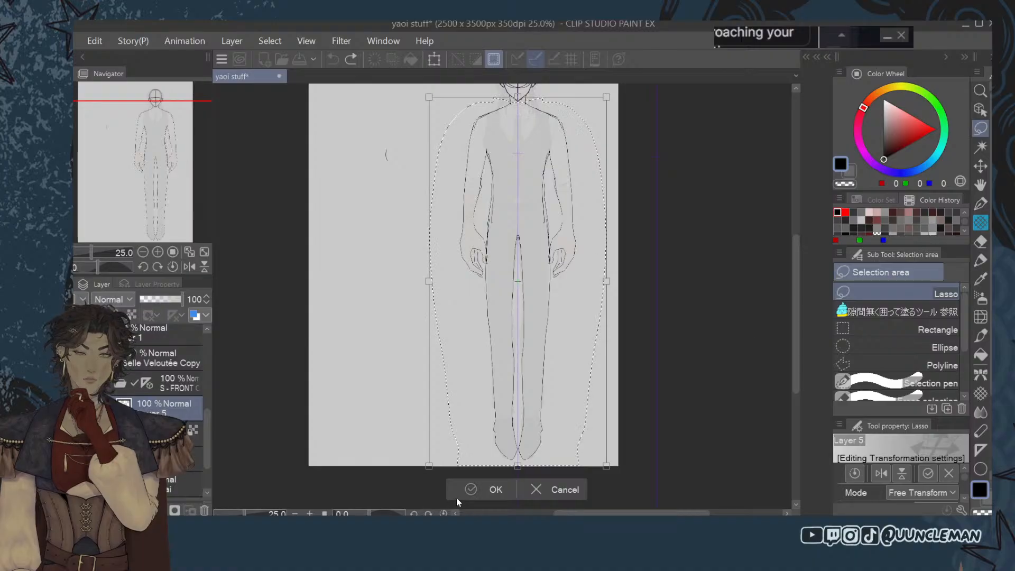
click(466, 484)
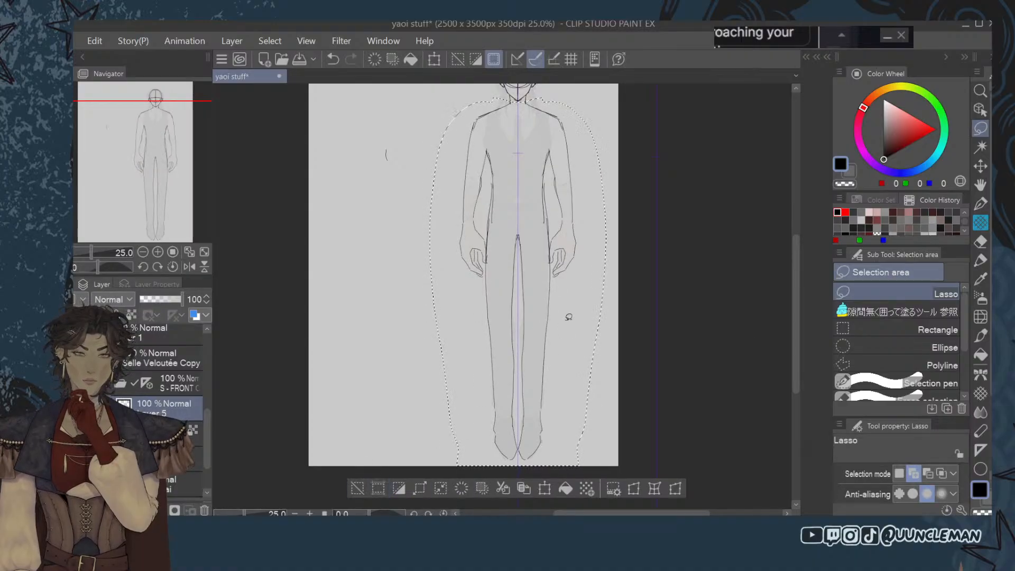
click(362, 488)
Lasso both legs from the hips down, shorten them vertically with Free Transform and clear the selection.
mouse_move(553, 227)
mouse_down()
mouse_move(493, 226)
mouse_move(481, 329)
mouse_move(516, 468)
mouse_up()
click(545, 488)
click(576, 483)
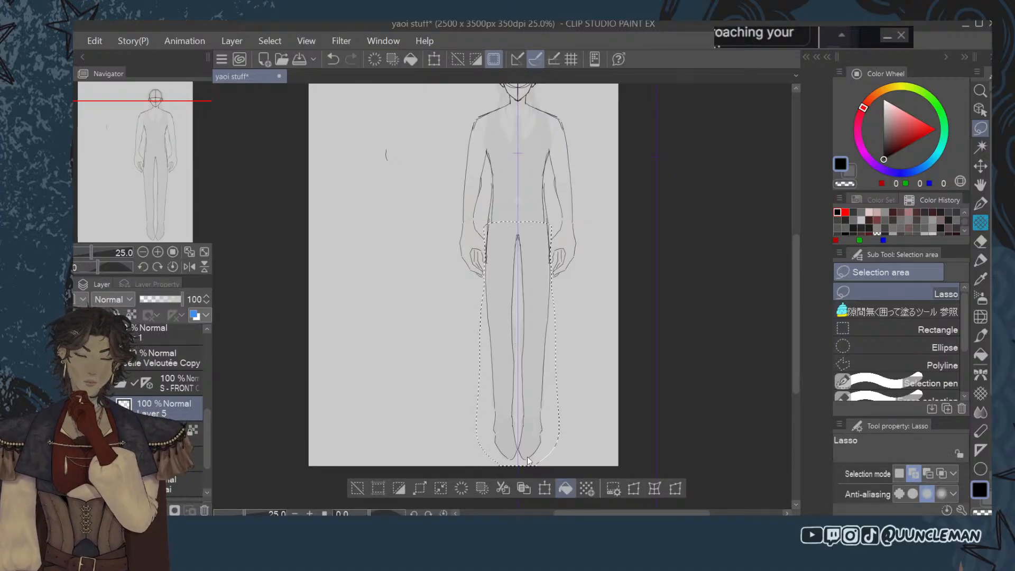
click(635, 488)
drag(518, 466, 518, 428)
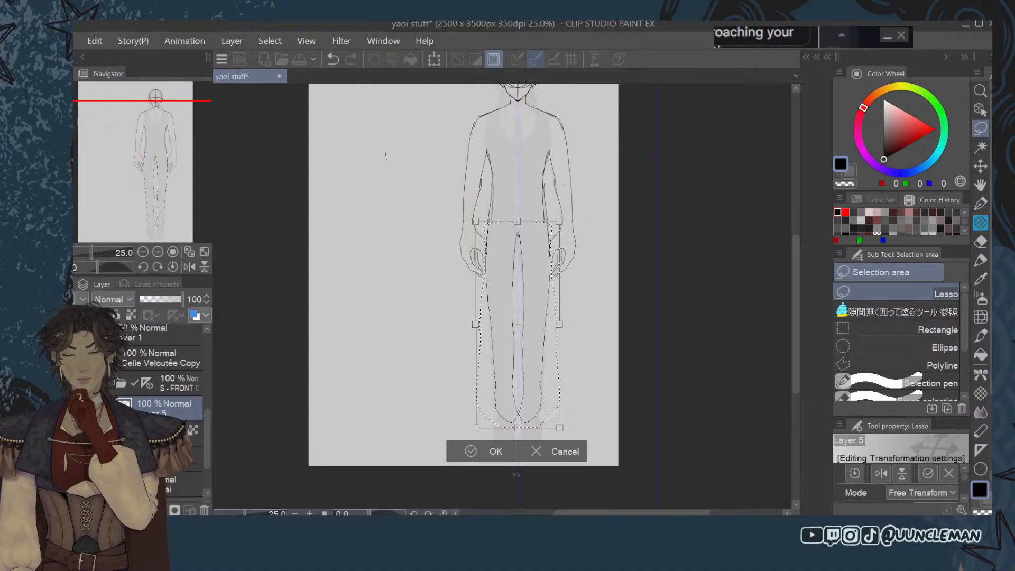
click(471, 451)
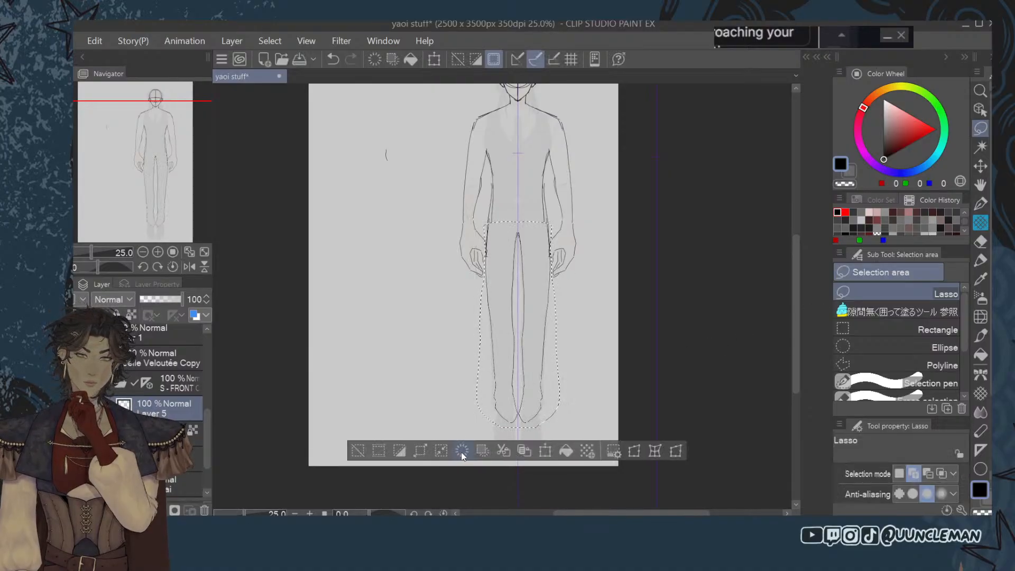
click(358, 451)
drag(795, 329, 795, 296)
mouse_move(549, 192)
mouse_down()
mouse_move(489, 192)
mouse_move(597, 251)
mouse_move(559, 504)
mouse_move(451, 507)
mouse_up()
click(358, 216)
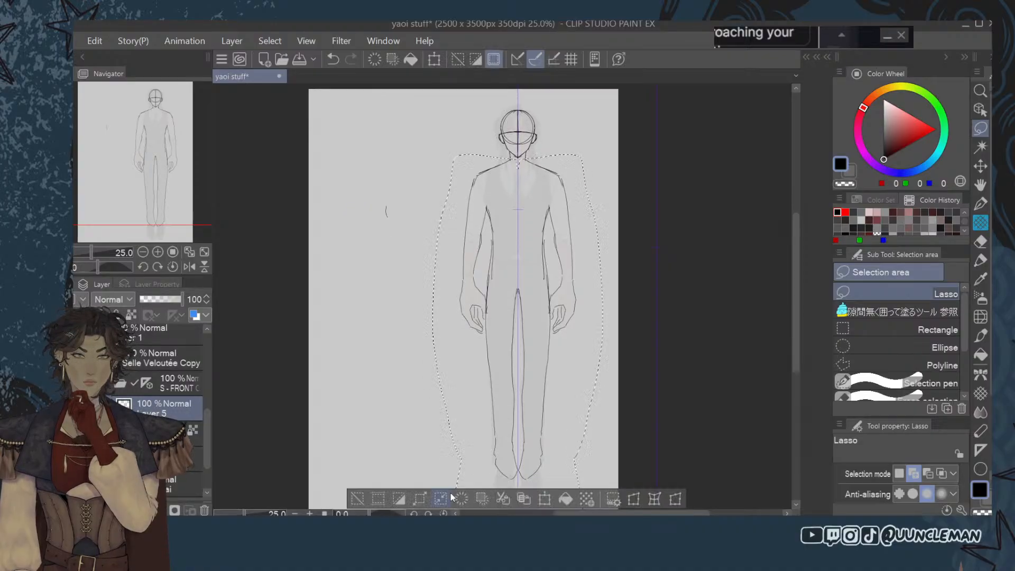
click(634, 498)
click(559, 499)
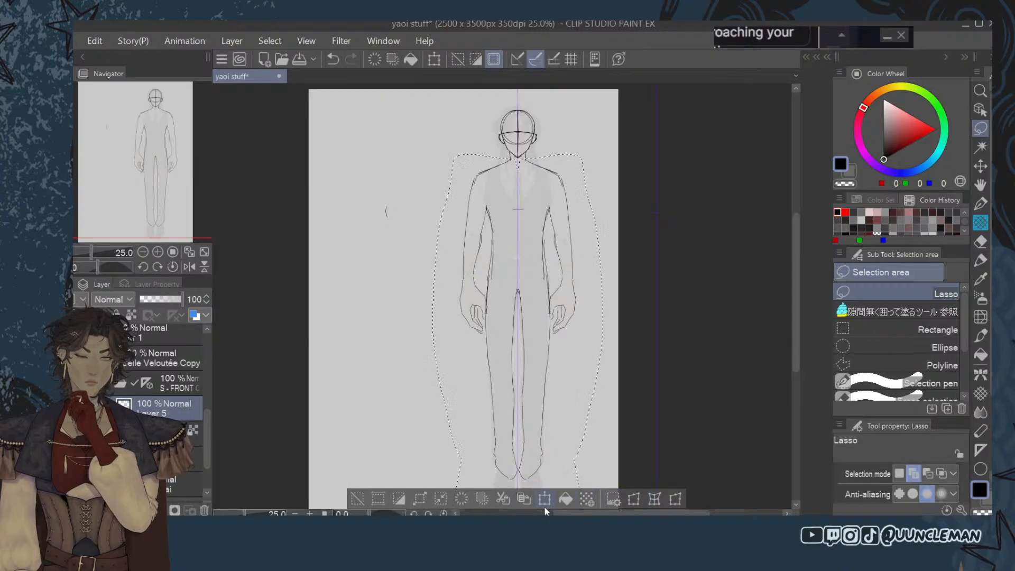
key(ctrl+t)
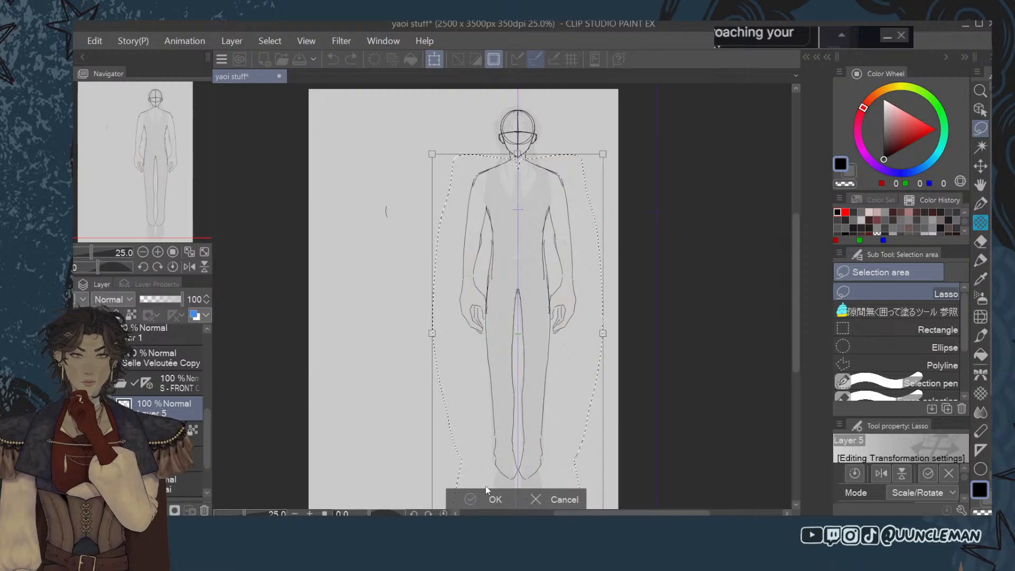
click(491, 499)
click(358, 499)
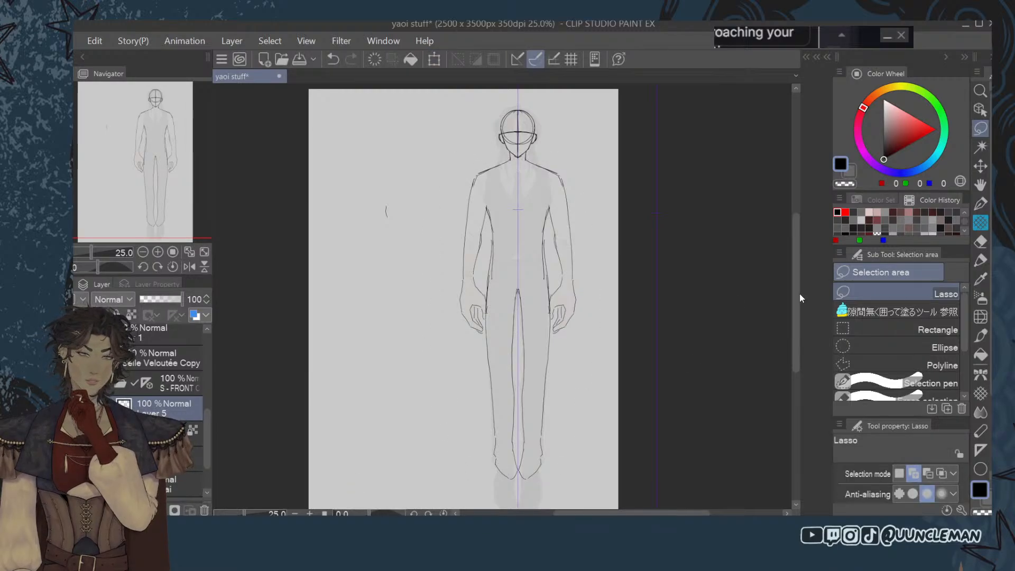
Switch to the Move layer tool with the body sketch layer active.
scroll(756, 235, up, 3)
scroll(794, 302, down, 3)
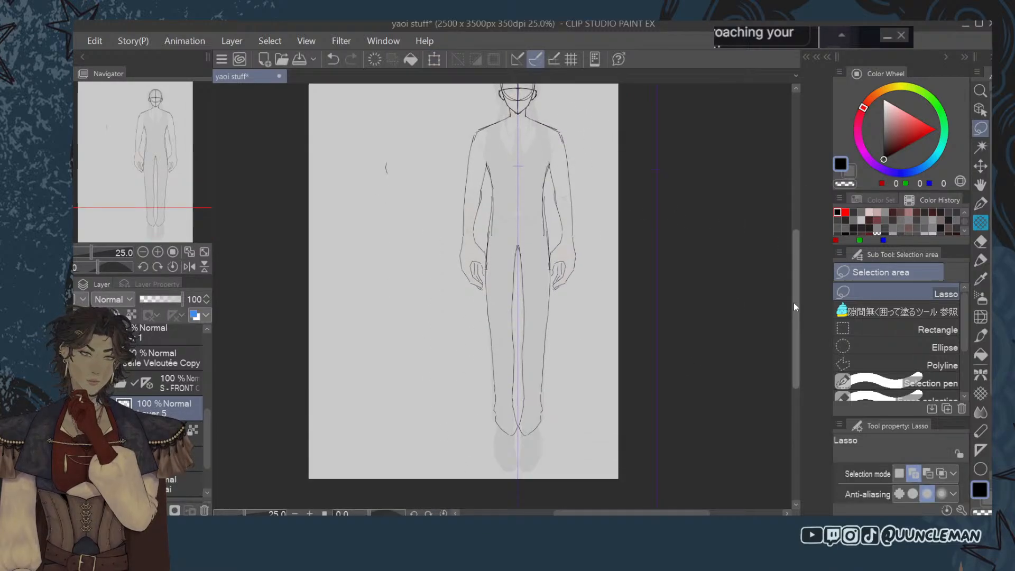
click(981, 166)
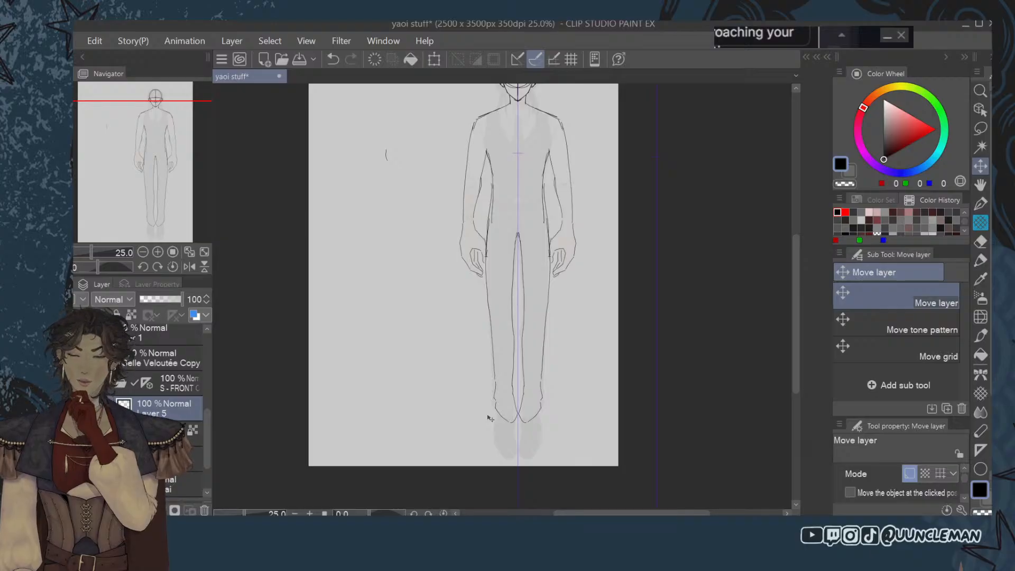
Doodle a smiling face with a curved stem on a new layer beside the figure, using the Mapping pen mod brush.
key(p)
key(ctrl+shift+n)
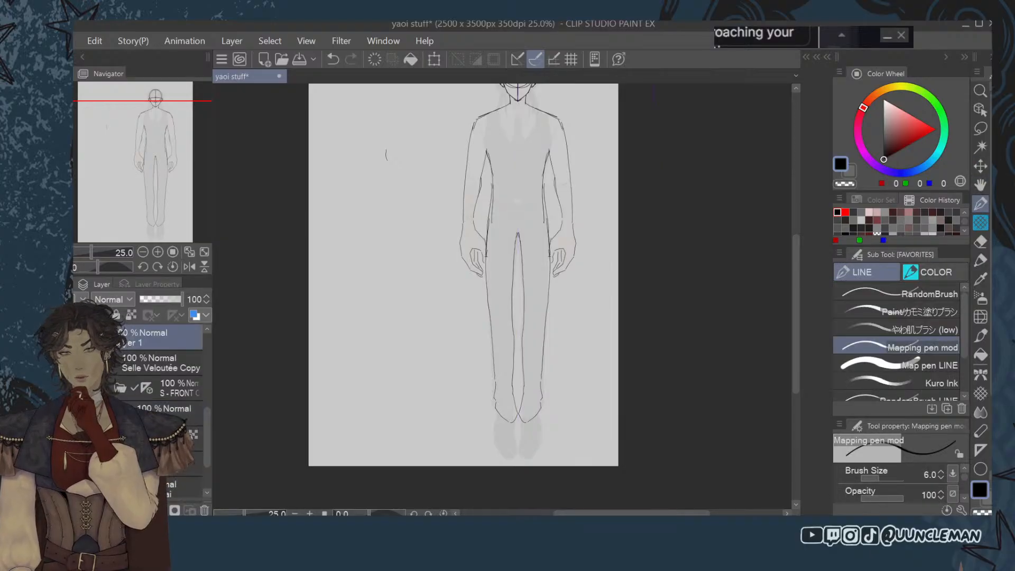
mouse_move(405, 228)
mouse_down()
mouse_move(443, 254)
mouse_move(394, 235)
mouse_up()
mouse_move(373, 268)
mouse_down()
mouse_move(422, 249)
mouse_move(361, 214)
mouse_up()
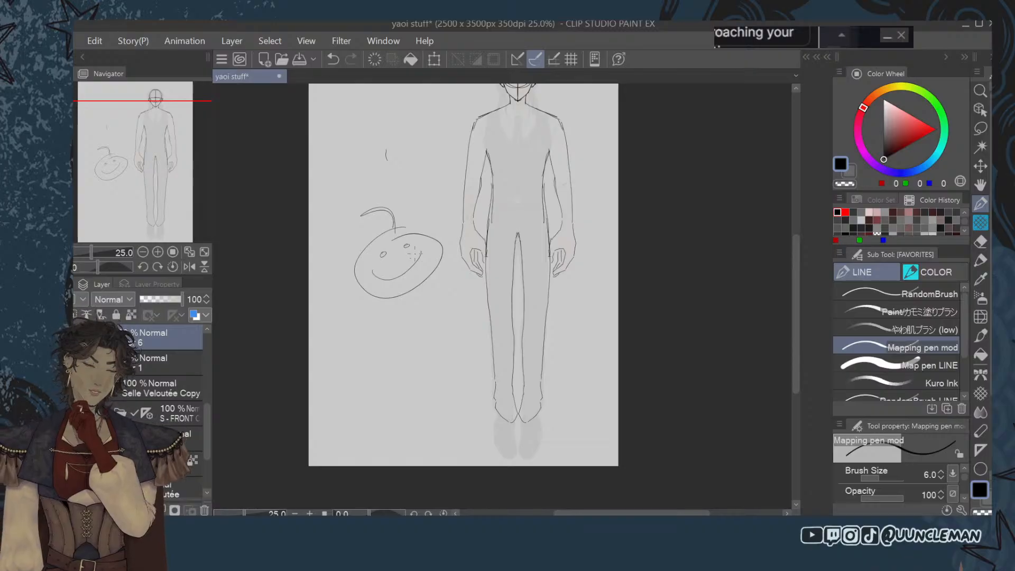
Lasso the smiling doodle, cut it from the canvas and clear the selection.
key(m)
mouse_move(405, 183)
mouse_down()
mouse_move(439, 316)
mouse_move(416, 179)
mouse_move(375, 138)
mouse_move(390, 153)
mouse_up()
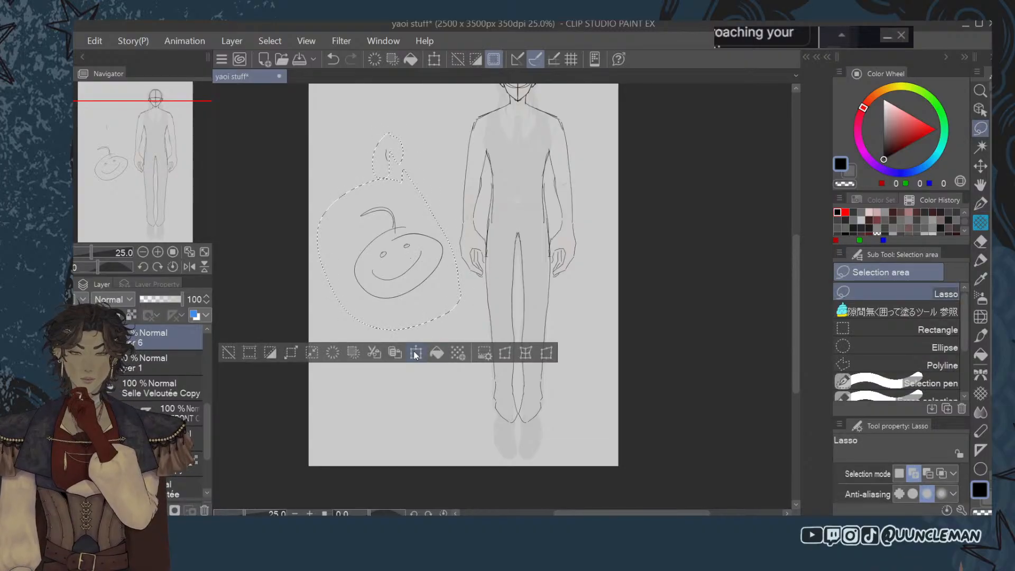
click(376, 353)
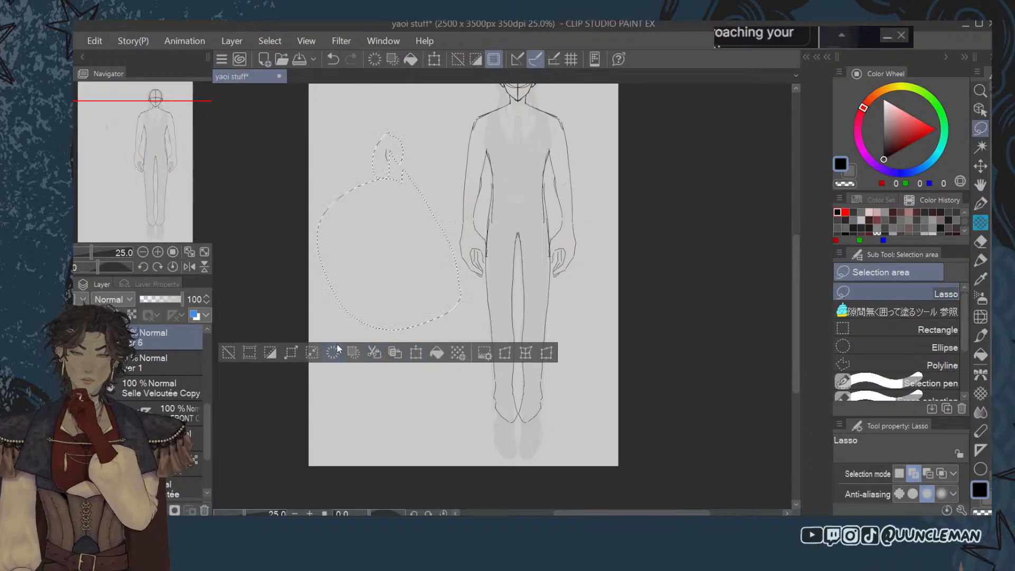
click(237, 349)
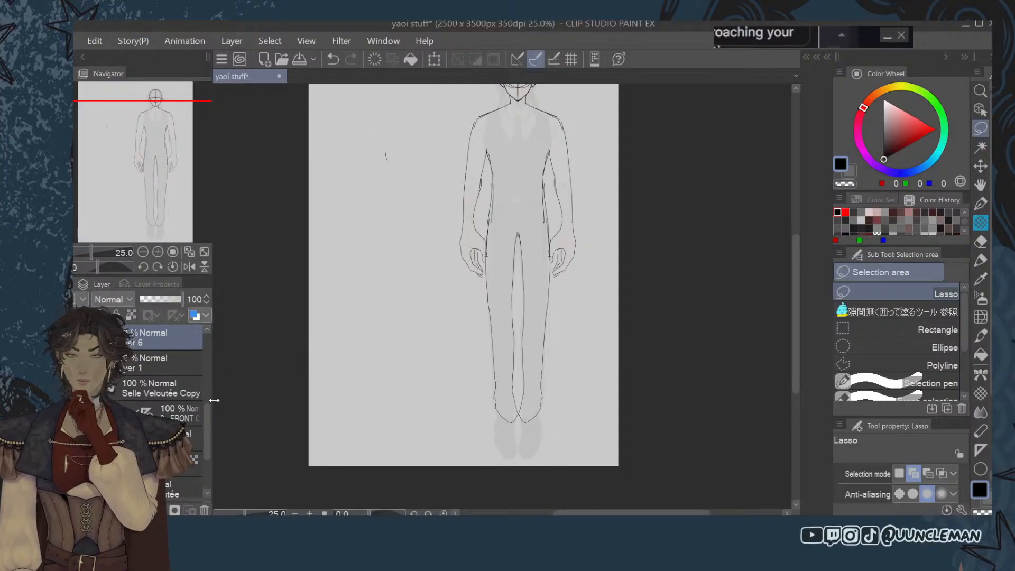
Lasso loosely around the figure's head for transforming.
drag(797, 302, 794, 276)
mouse_move(525, 116)
mouse_down()
mouse_move(496, 163)
mouse_move(521, 177)
mouse_move(553, 157)
mouse_move(535, 119)
mouse_up()
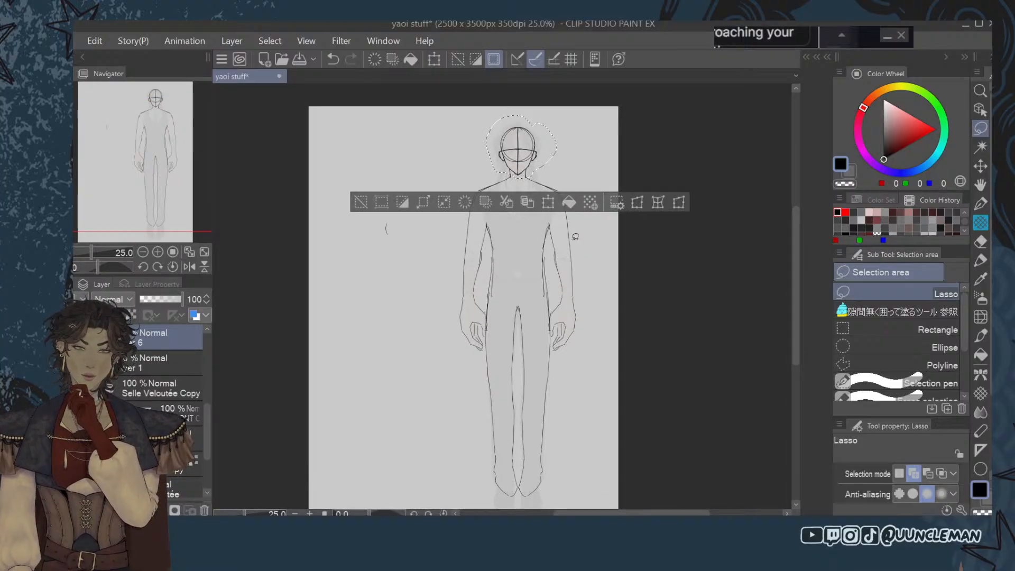
click(546, 204)
click(188, 420)
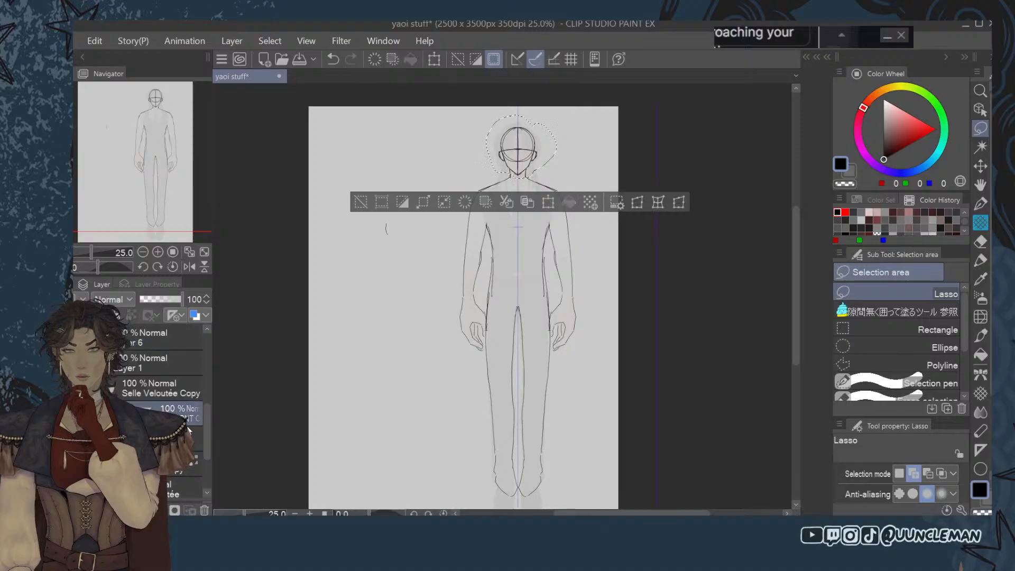
click(189, 432)
mouse_move(205, 418)
mouse_down()
mouse_move(203, 439)
mouse_move(203, 426)
mouse_up()
click(191, 393)
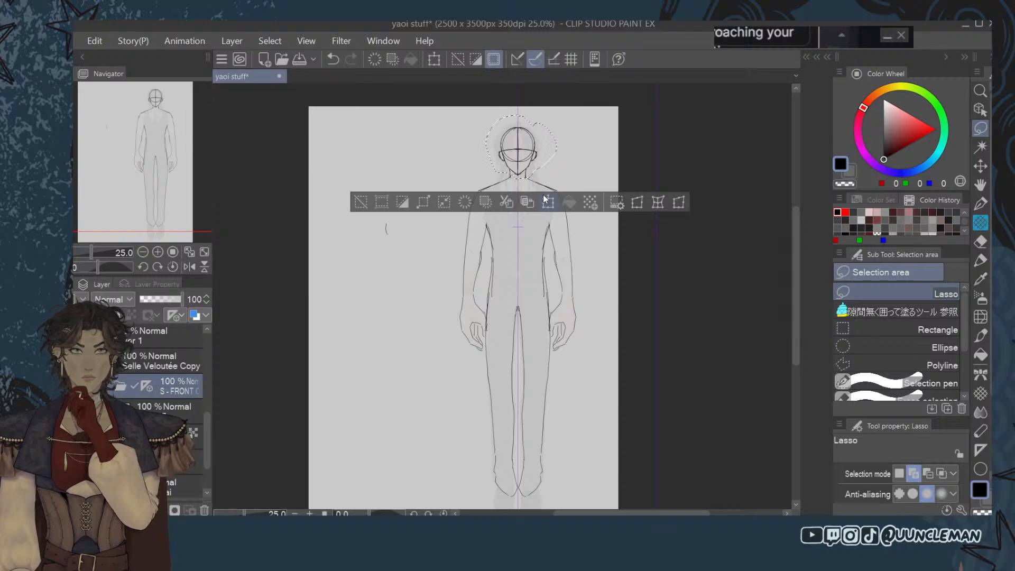
key(ctrl+t)
drag(522, 104, 522, 101)
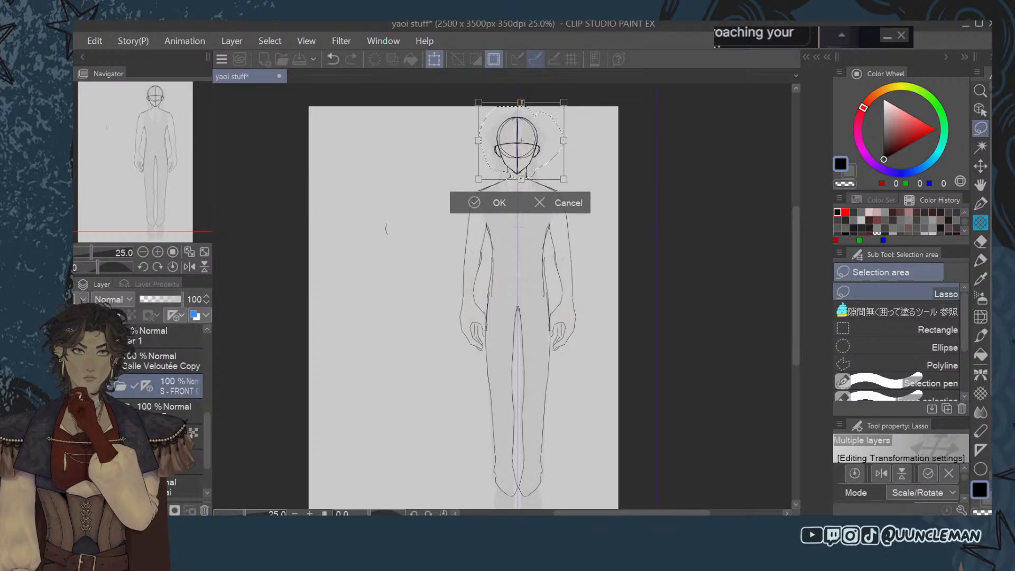
key(Escape)
Enlarge the lassoed head slightly on Layer 5, refine its fit above the neck and clear the selection.
click(163, 414)
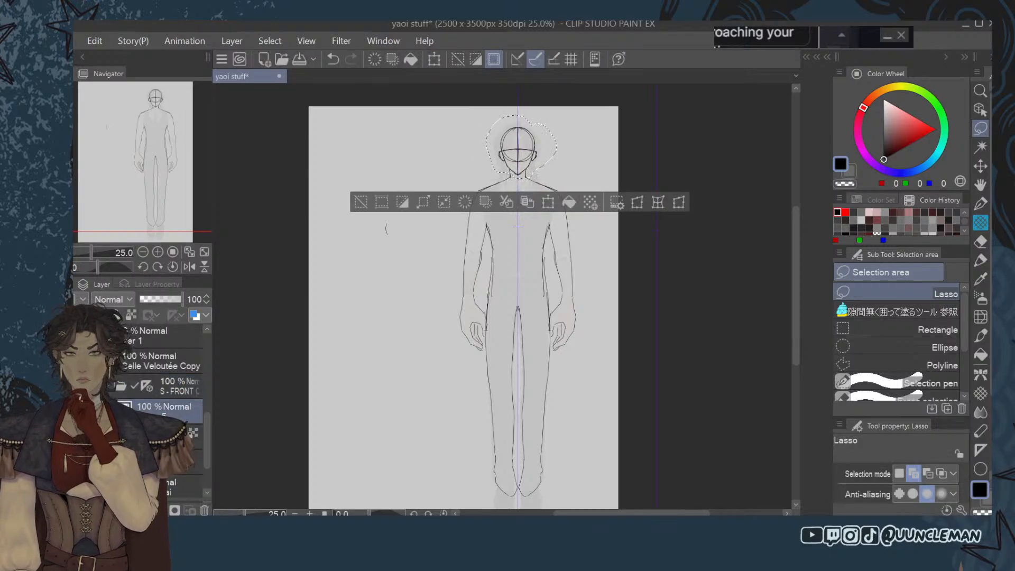
click(549, 202)
drag(520, 113, 521, 105)
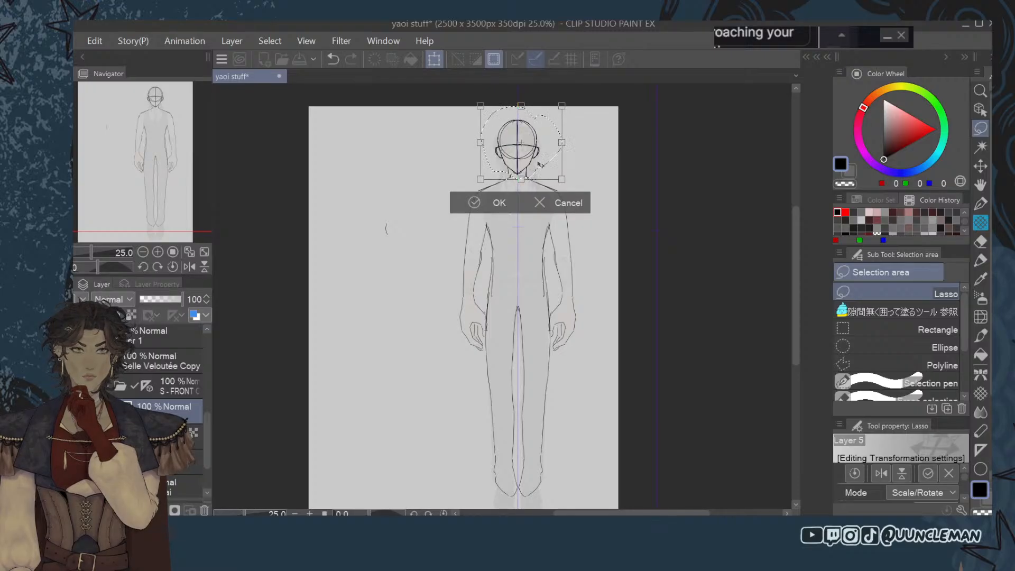
click(471, 209)
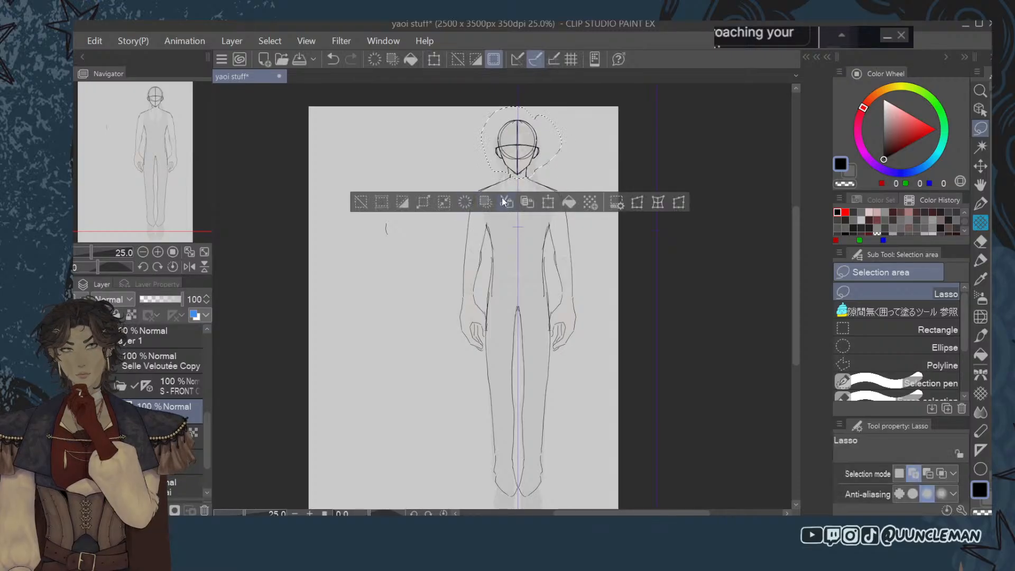
click(550, 201)
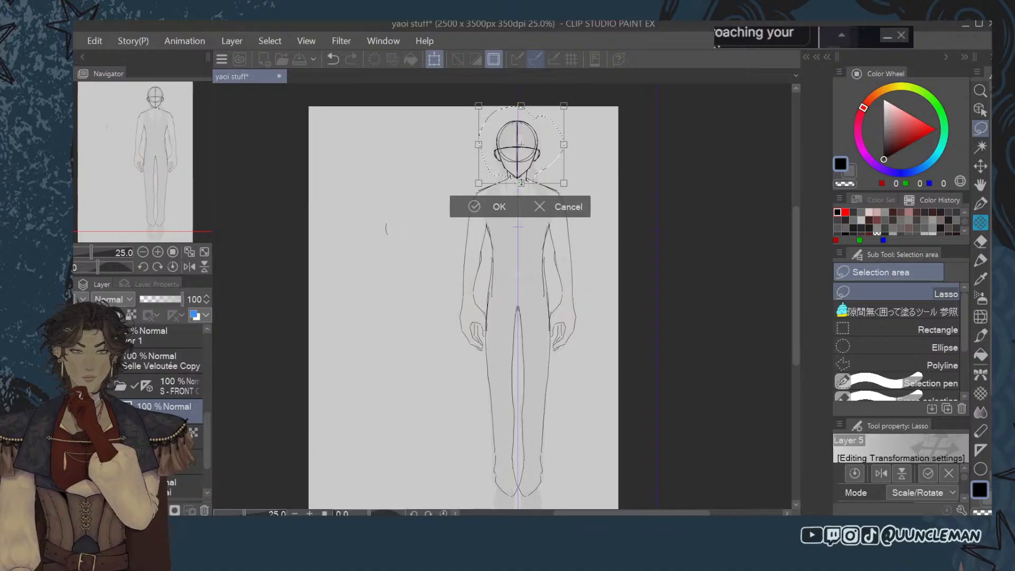
mouse_move(522, 183)
mouse_down()
mouse_move(476, 171)
mouse_move(600, 233)
mouse_move(561, 174)
mouse_up()
click(481, 205)
click(359, 204)
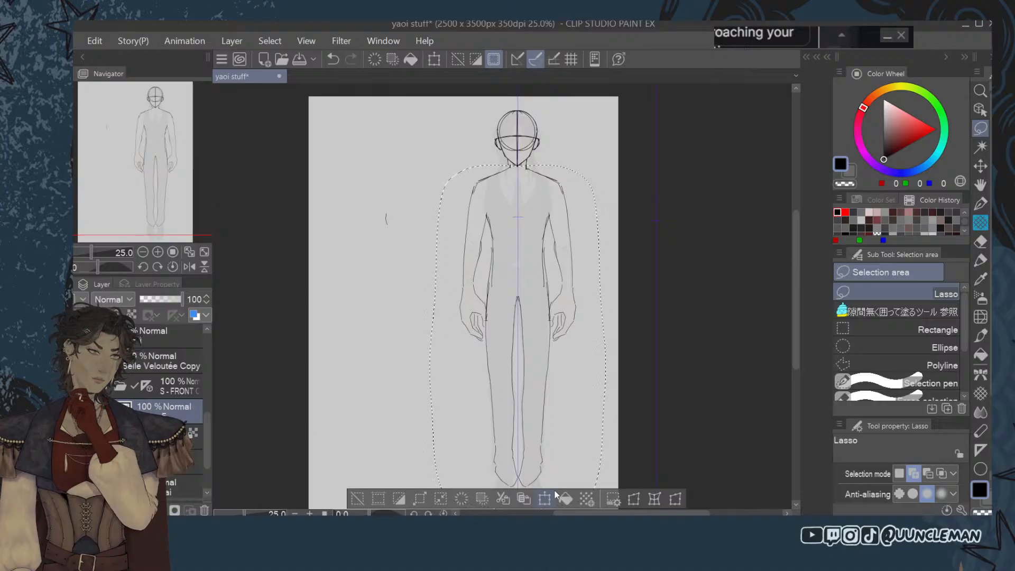
Try narrowing and shifting the lassoed body below the head with Free Transform.
click(633, 499)
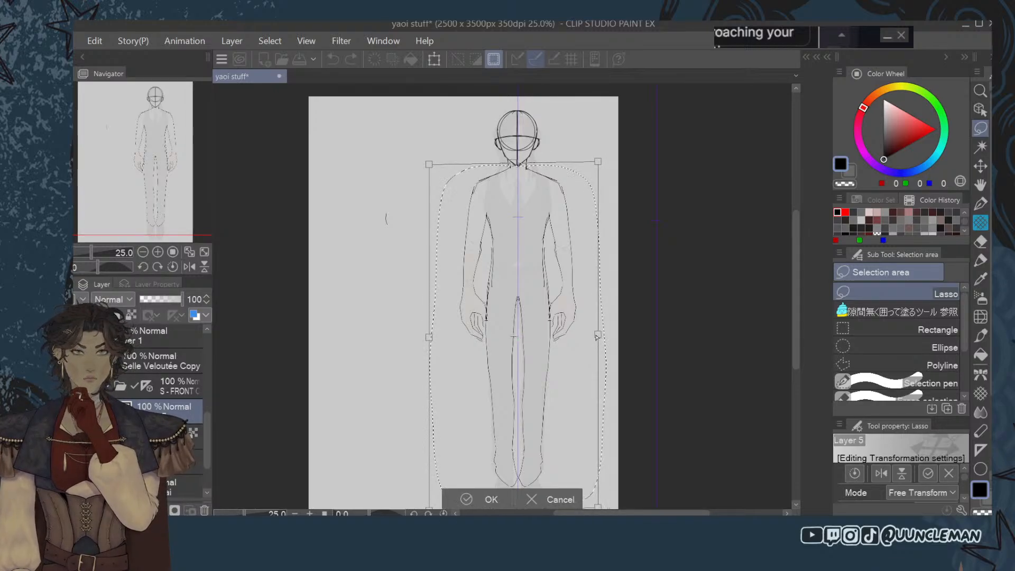
drag(606, 336, 574, 347)
drag(641, 338, 642, 341)
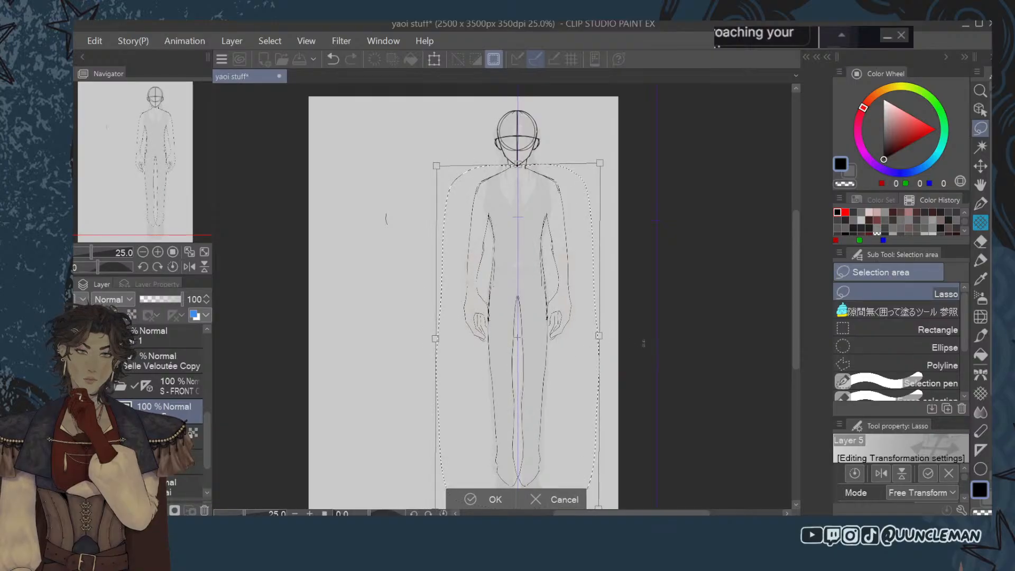
drag(580, 343, 574, 349)
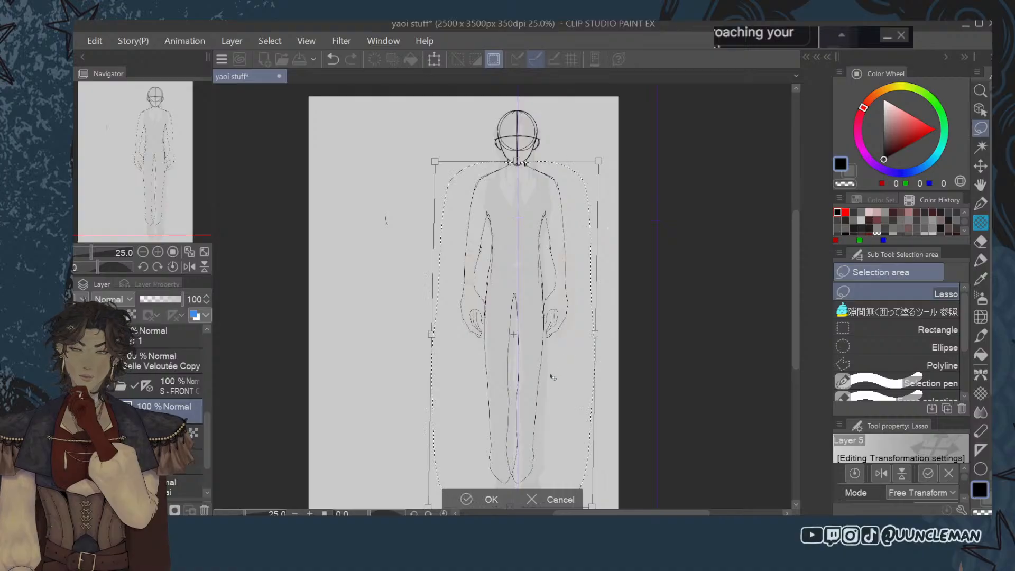
click(474, 496)
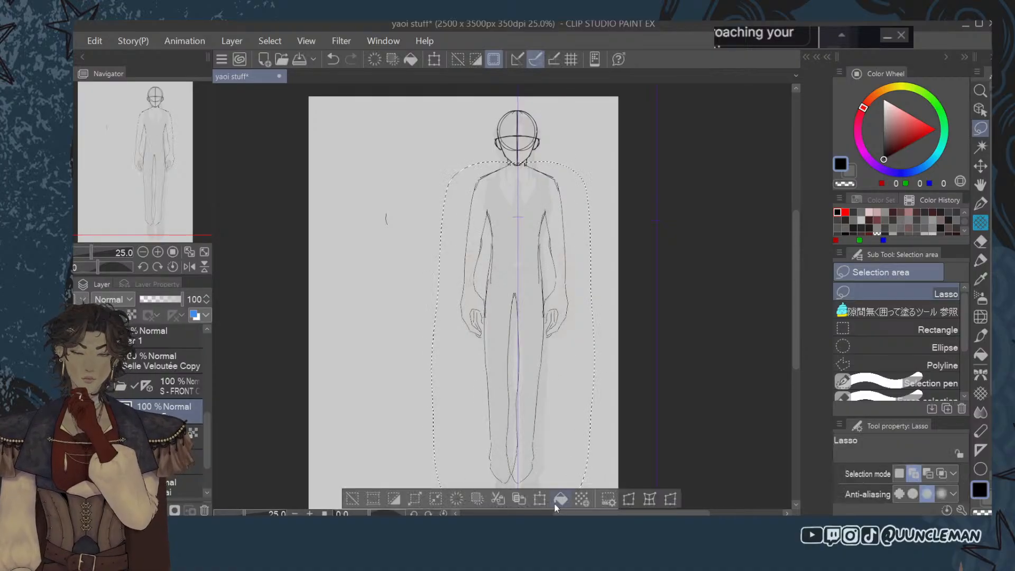
click(539, 499)
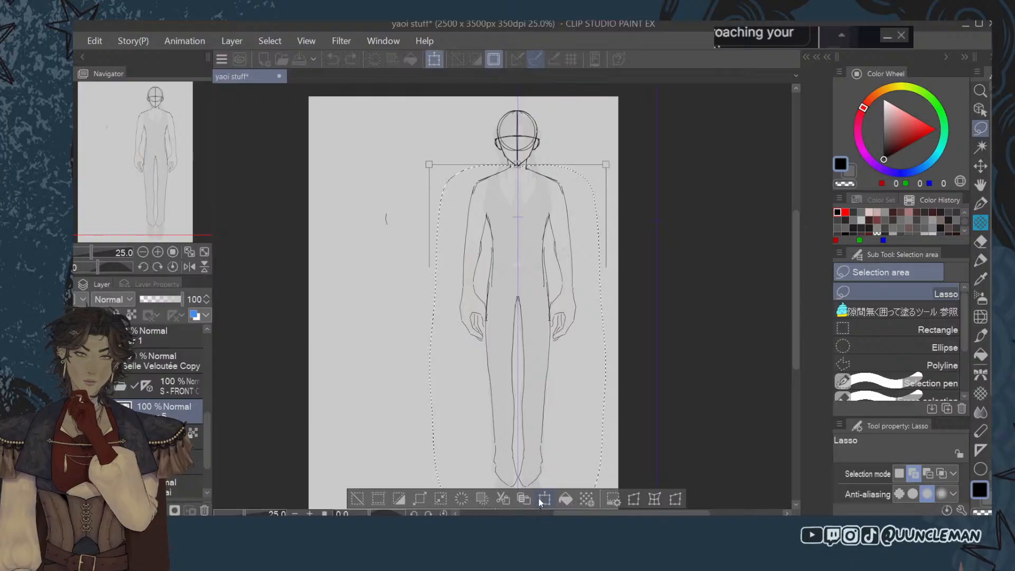
click(551, 499)
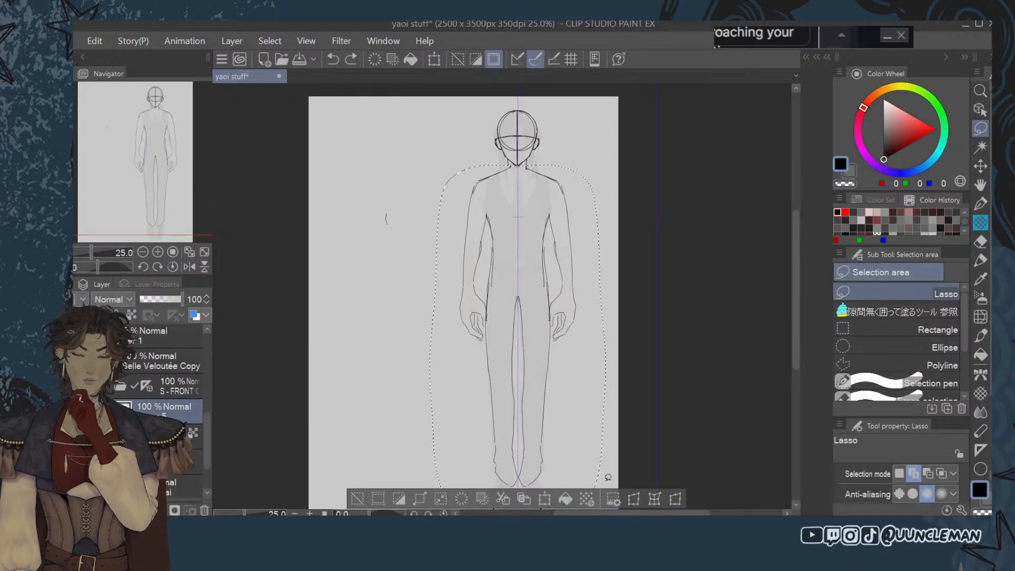
Try shortening the lassoed body from the feet upward with Free Transform and undo the changes.
click(635, 499)
scroll(795, 320, down, 3)
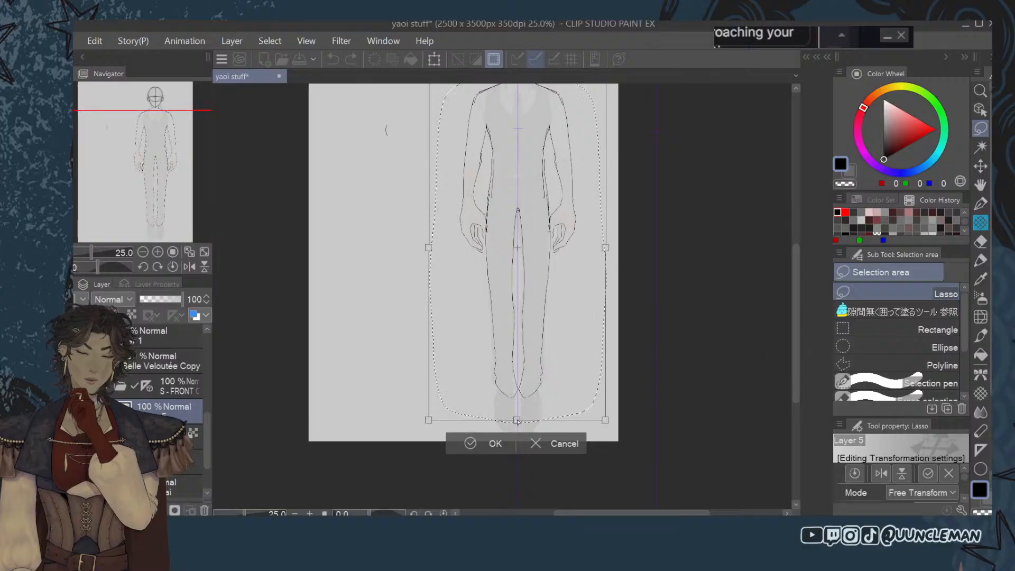
scroll(794, 299, up, 2)
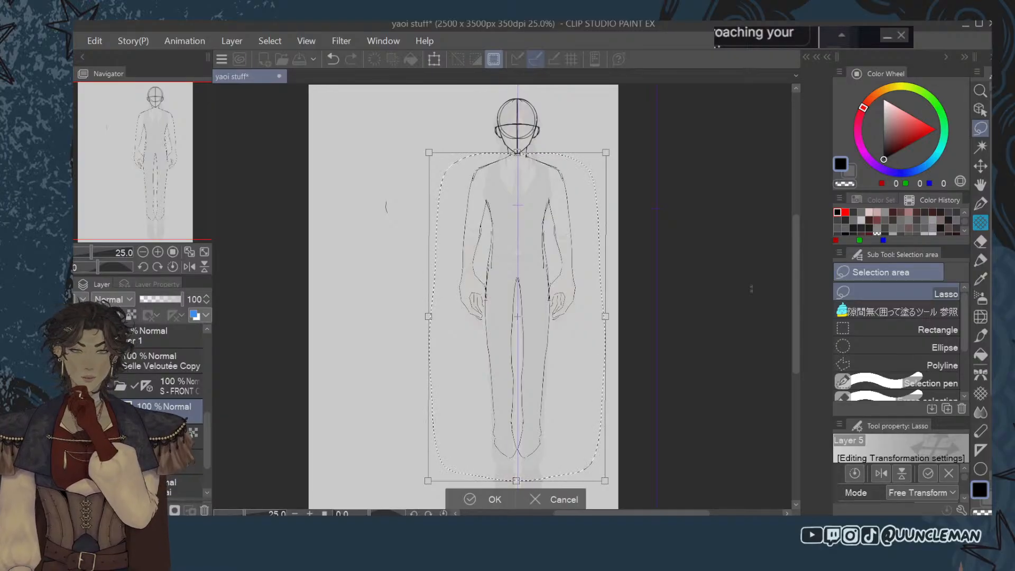
drag(515, 477, 516, 471)
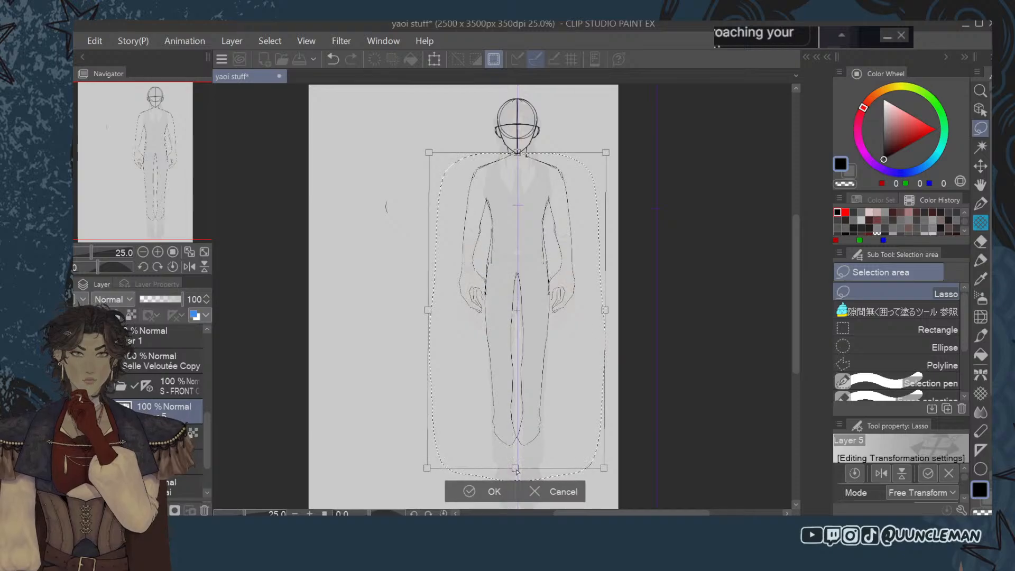
key(ctrl+z)
key(ctrl+z)
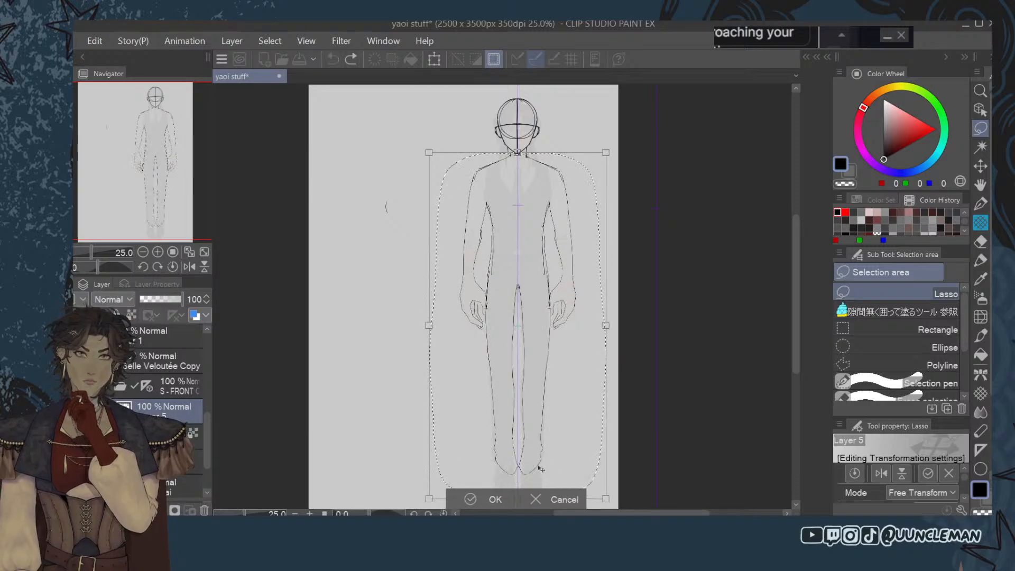
Narrow the body slightly with Free Transform, keeping it centred on the vertical ruler line, and clear the selection.
drag(607, 325, 564, 305)
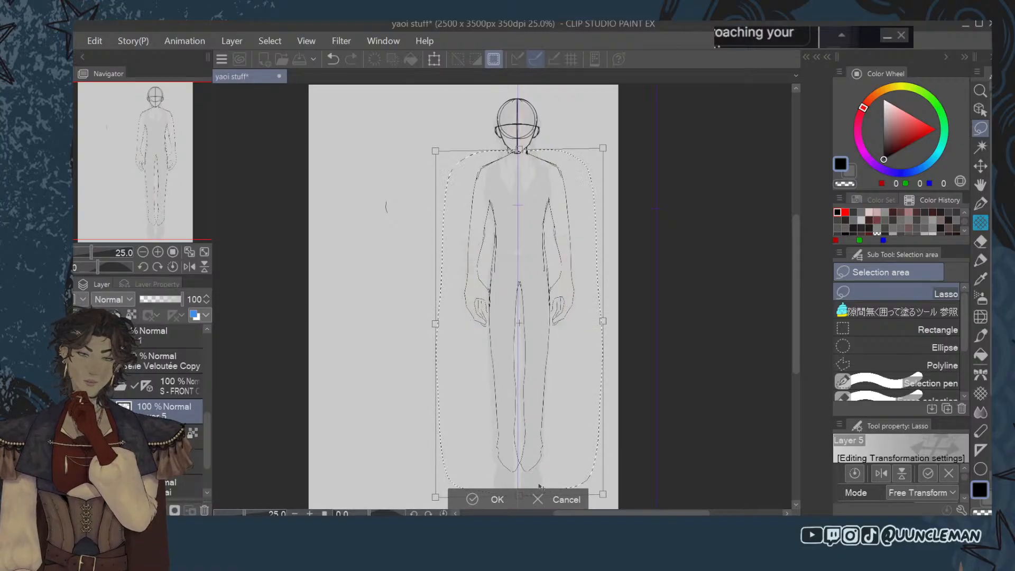
drag(603, 322, 604, 323)
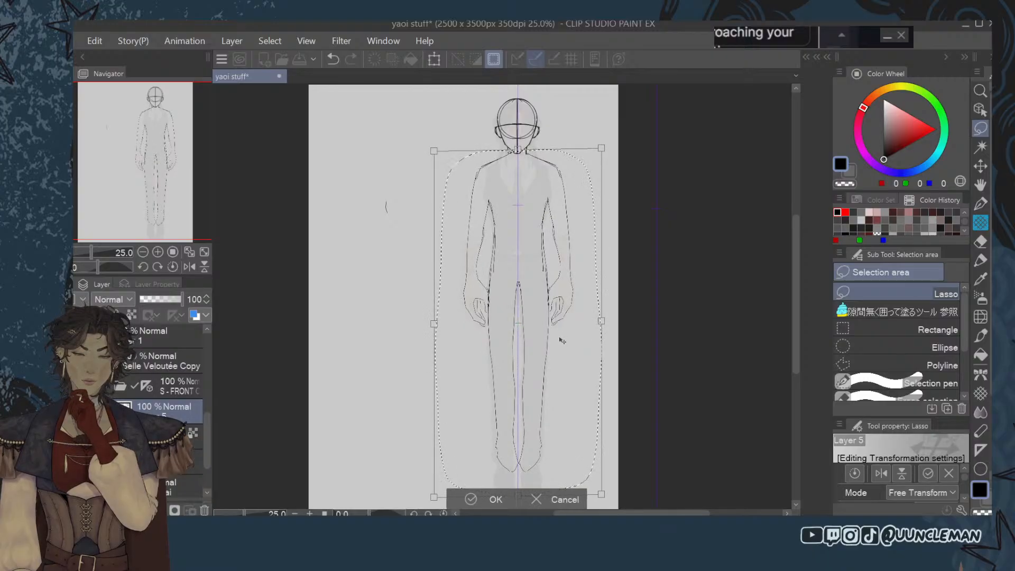
click(485, 495)
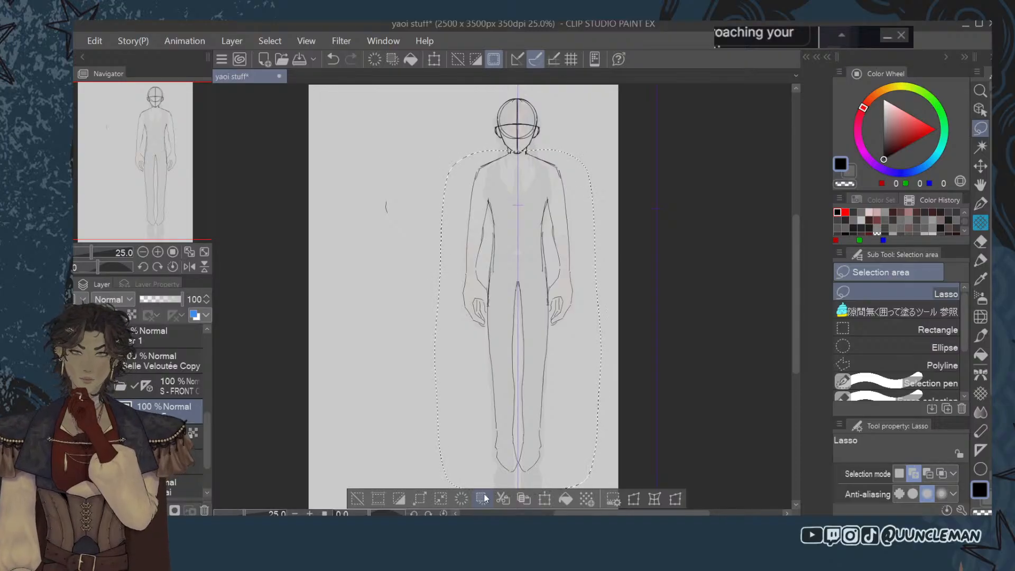
click(354, 484)
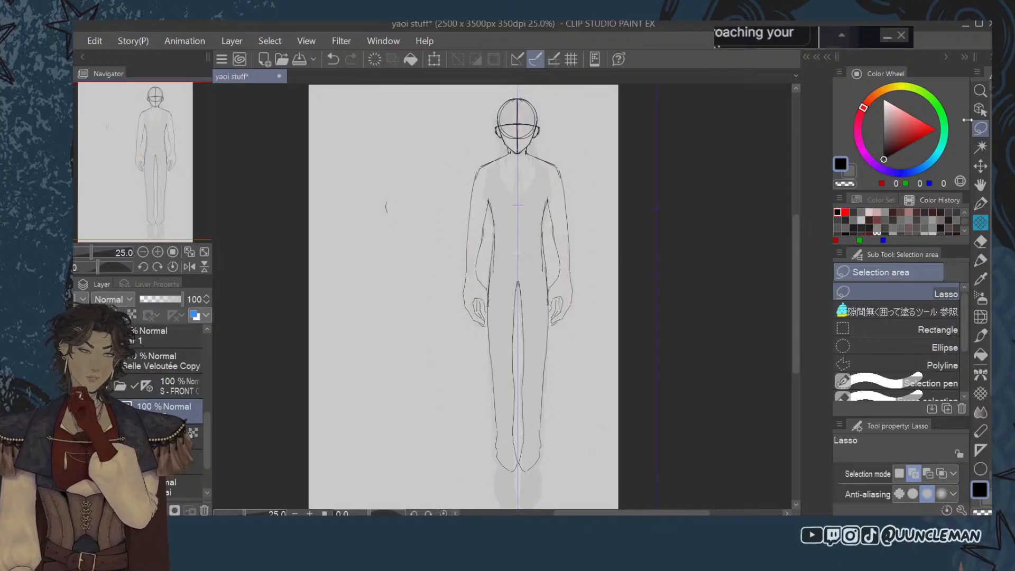
Lasso the body below the head again, nudge it slightly downward along the centre line and clear the selection.
mouse_move(542, 150)
mouse_down()
mouse_move(502, 151)
mouse_move(446, 423)
mouse_move(557, 479)
mouse_up()
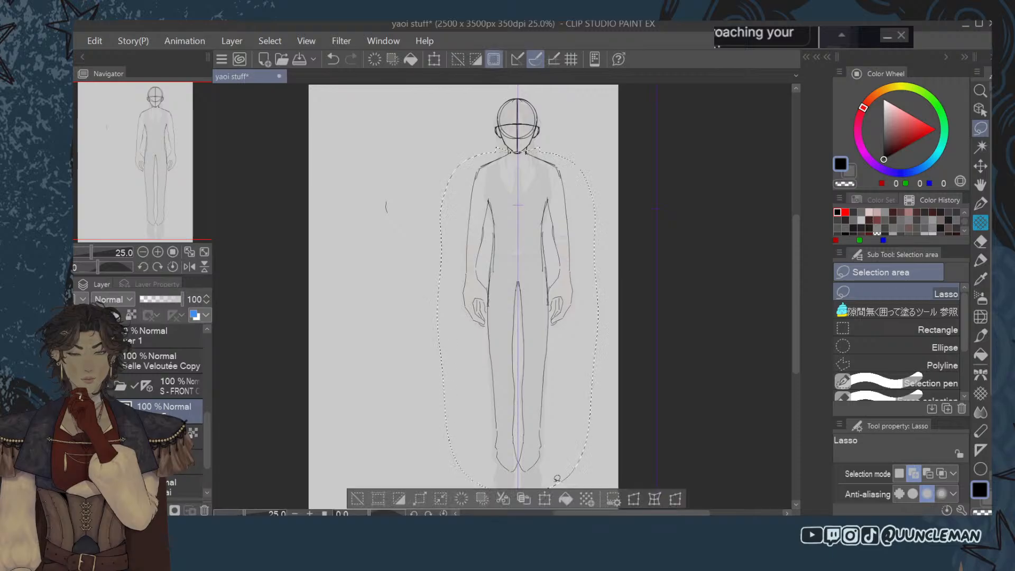
click(544, 499)
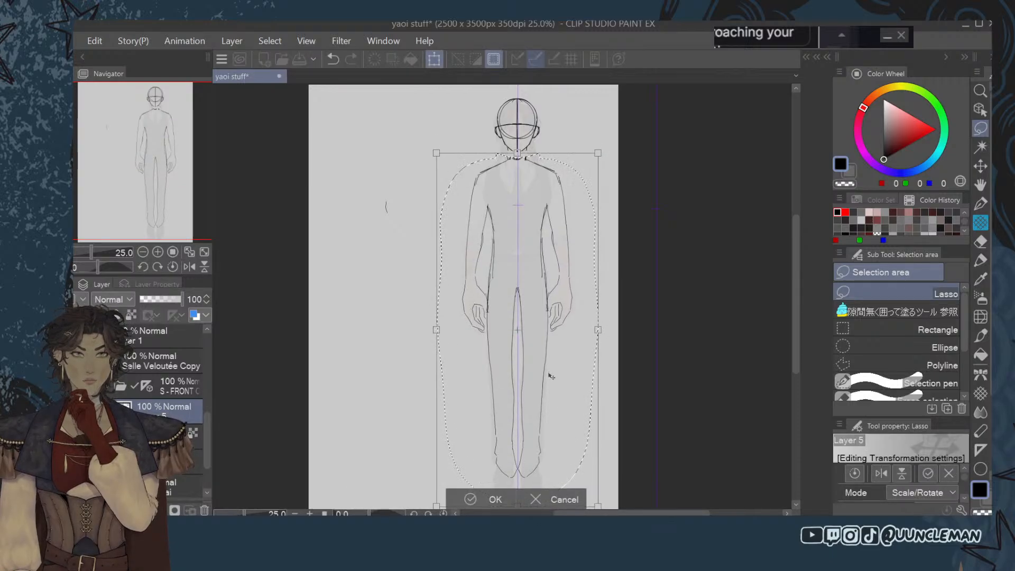
drag(551, 376, 552, 378)
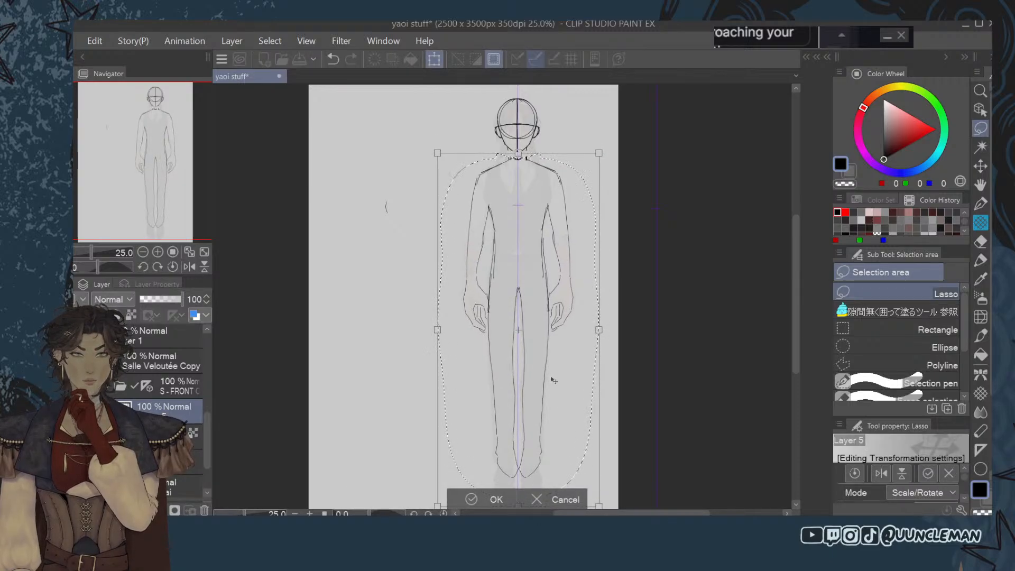
key(Return)
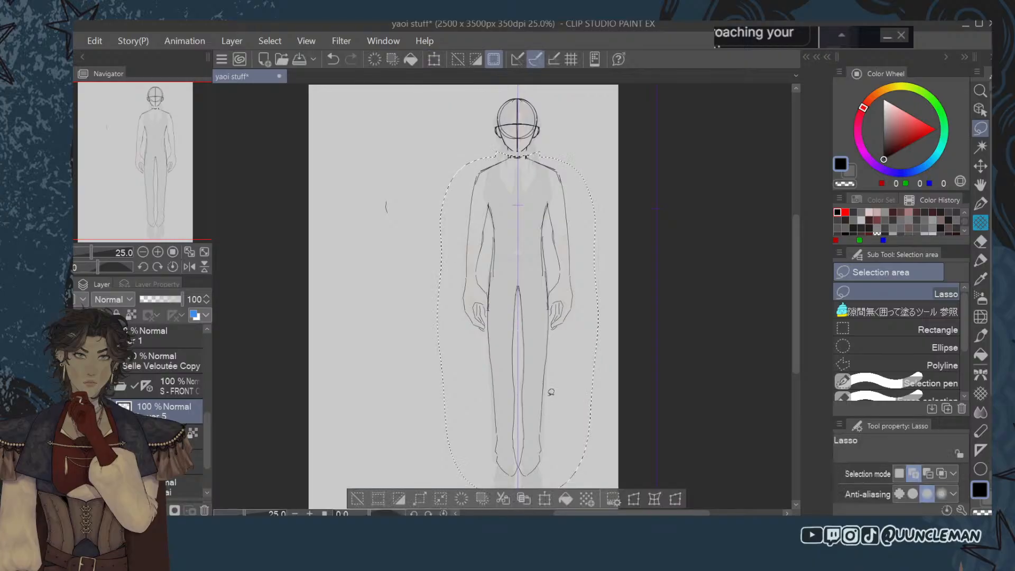
click(545, 499)
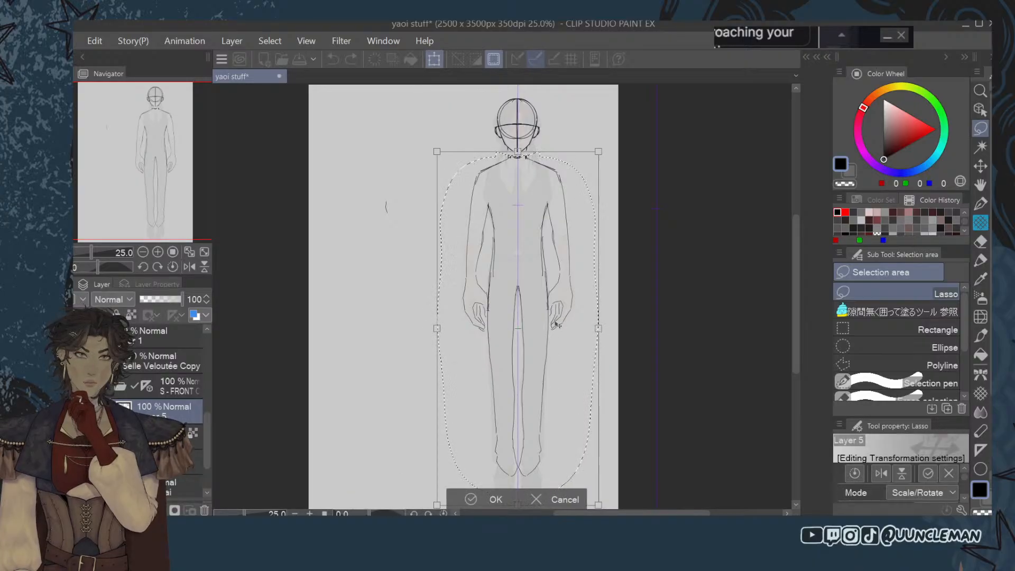
drag(564, 328, 562, 328)
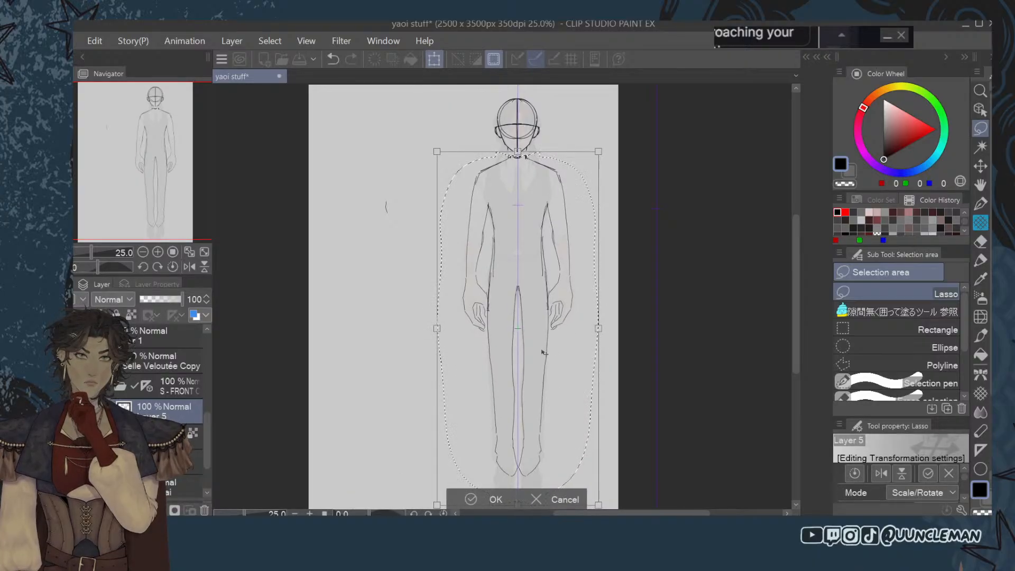
click(480, 498)
key(ctrl+d)
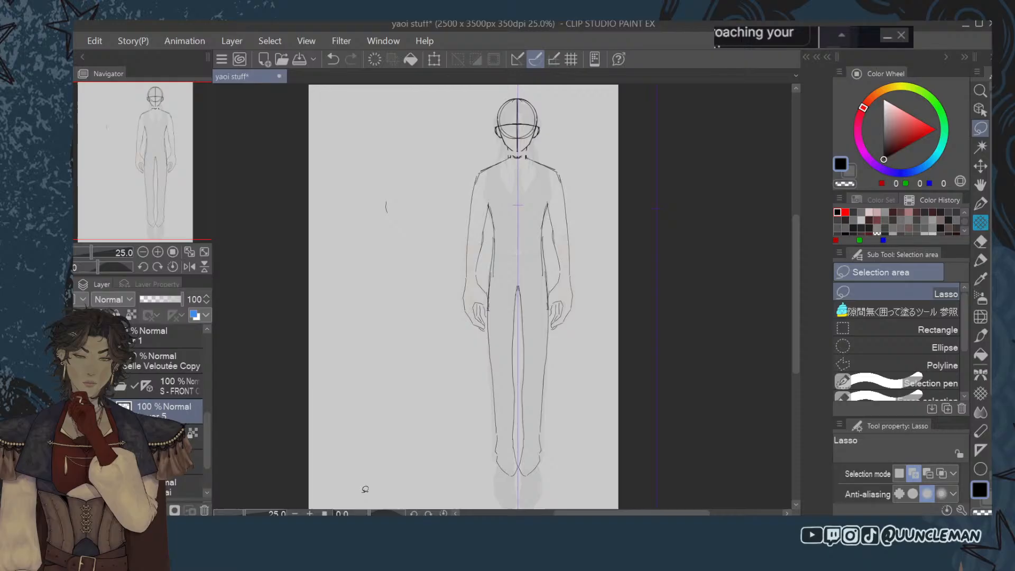
Scale the whole figure sketch down slightly with Free Transform and recentre it on the vertical ruler line.
click(981, 205)
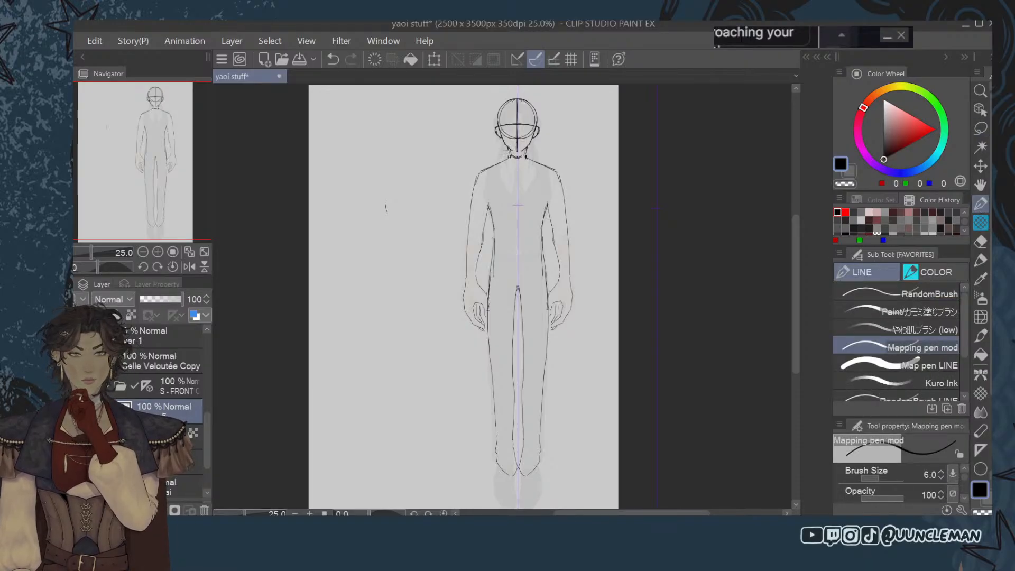
drag(796, 246, 794, 209)
scroll(598, 216, up, 2)
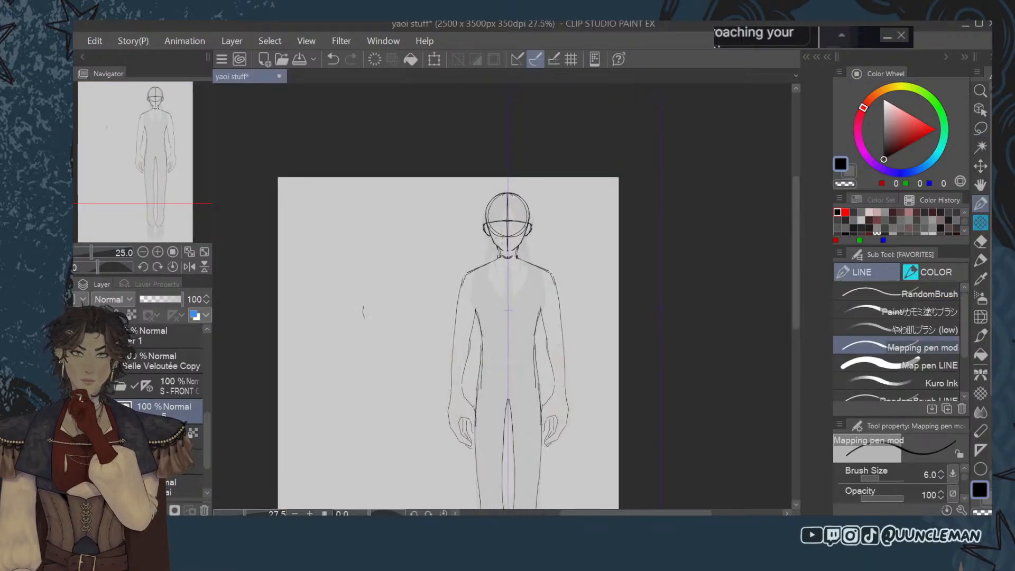
key(e)
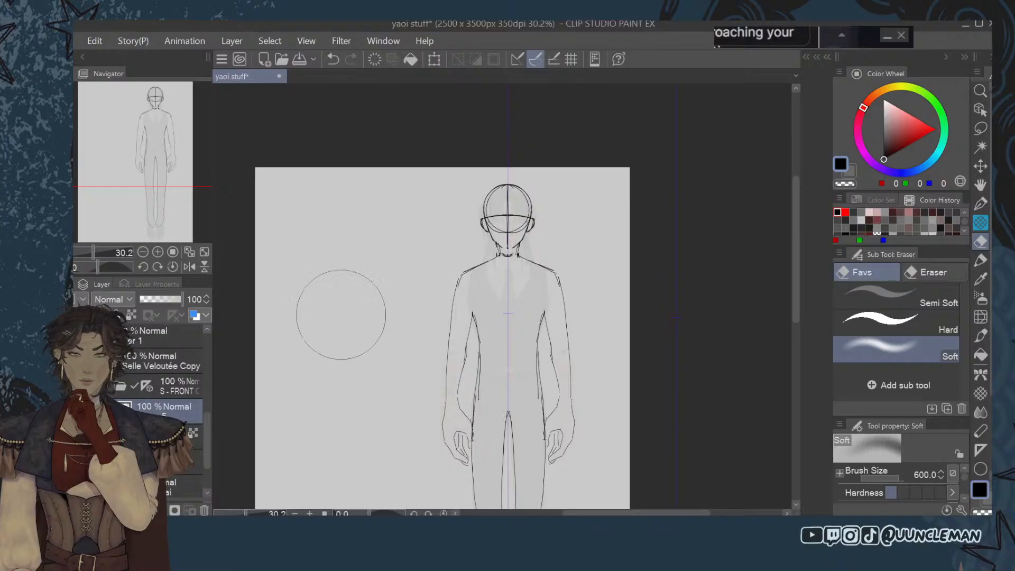
click(981, 203)
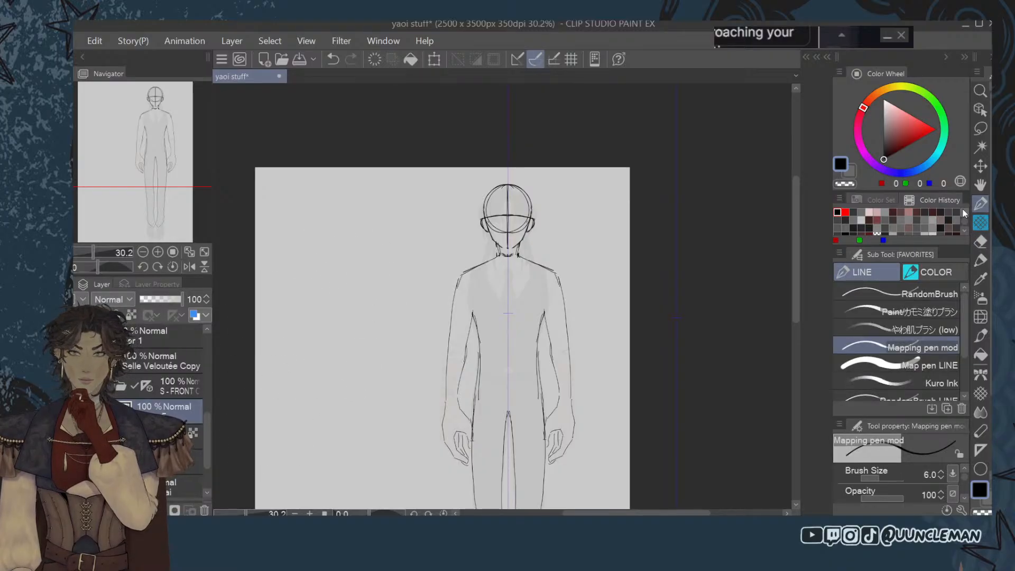
click(434, 60)
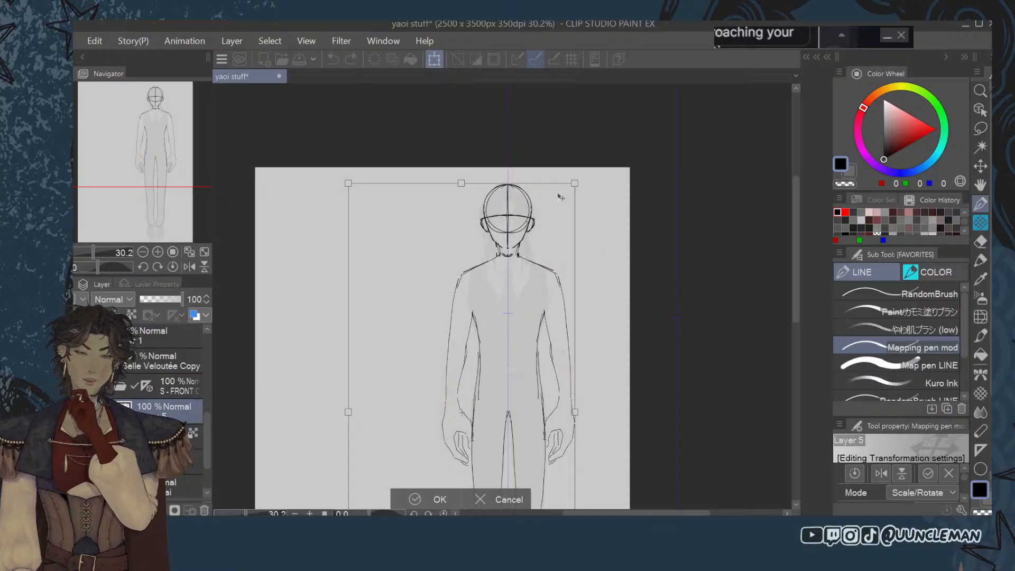
drag(575, 183, 571, 190)
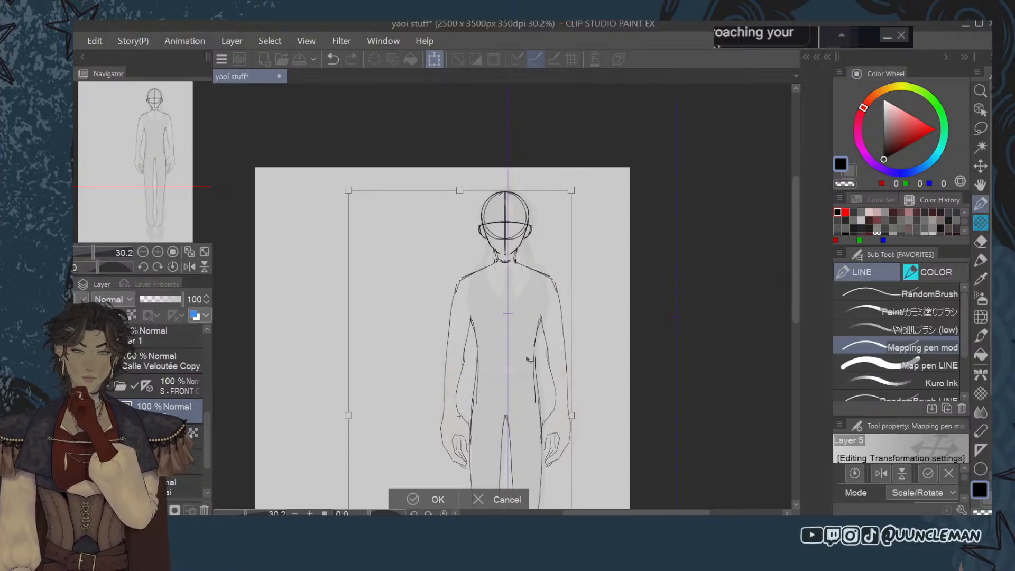
drag(521, 356, 527, 355)
drag(577, 189, 573, 195)
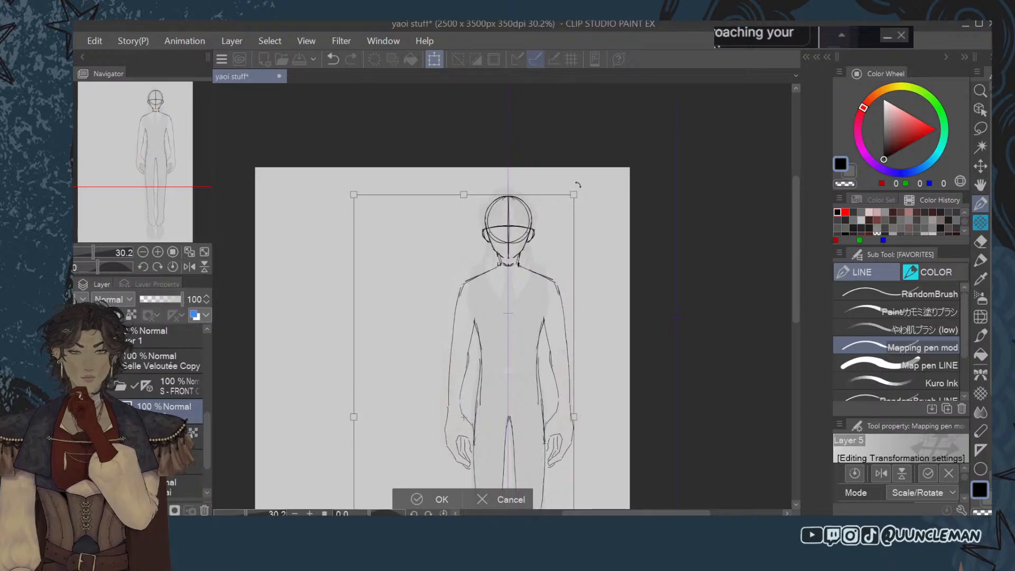
drag(535, 374, 535, 368)
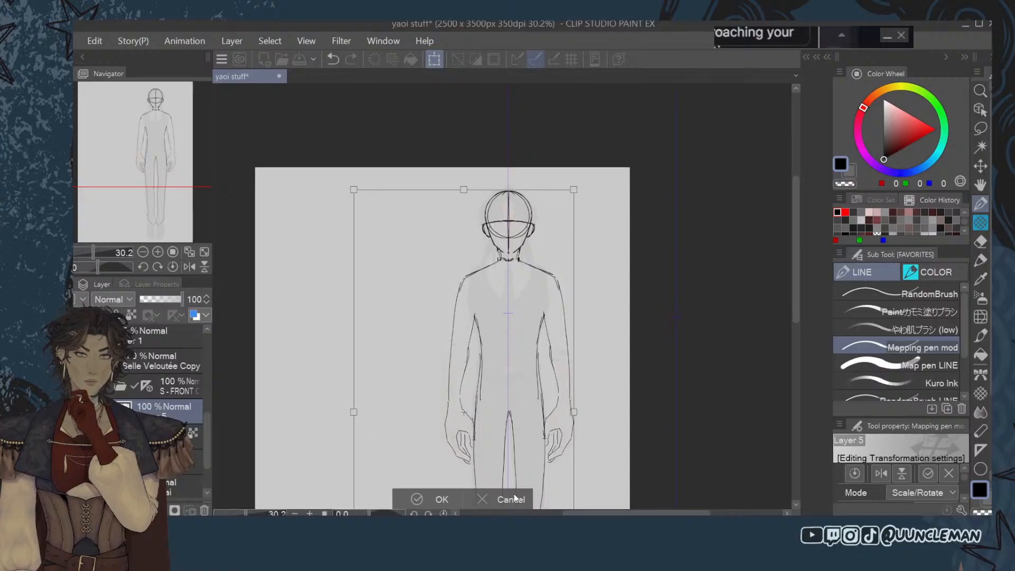
click(438, 500)
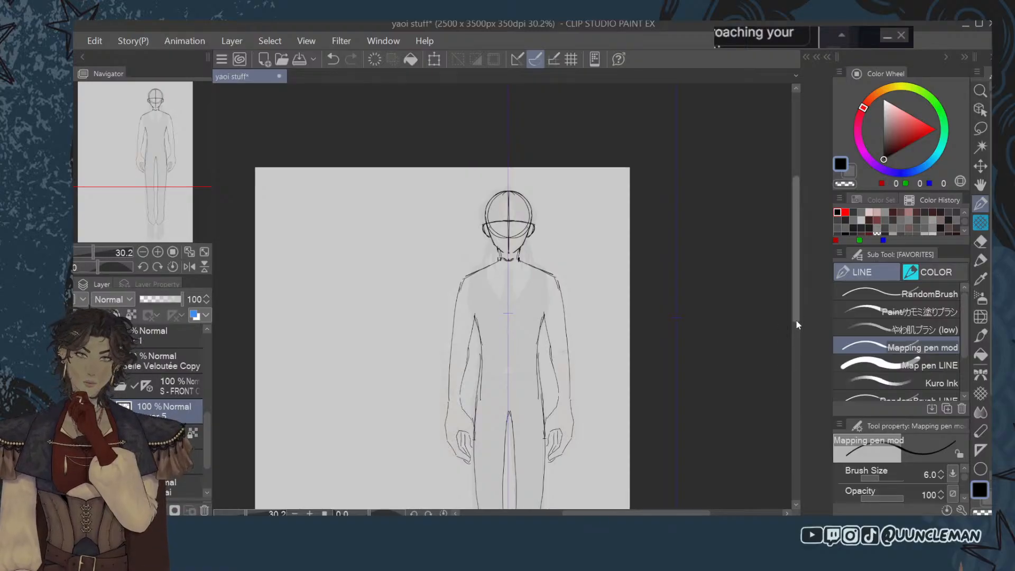
drag(796, 321, 794, 344)
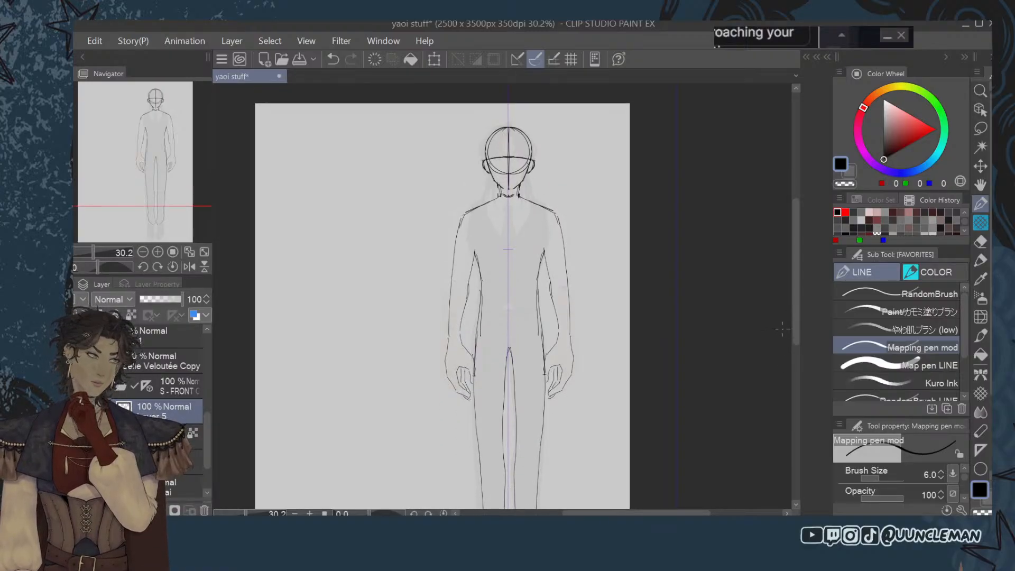
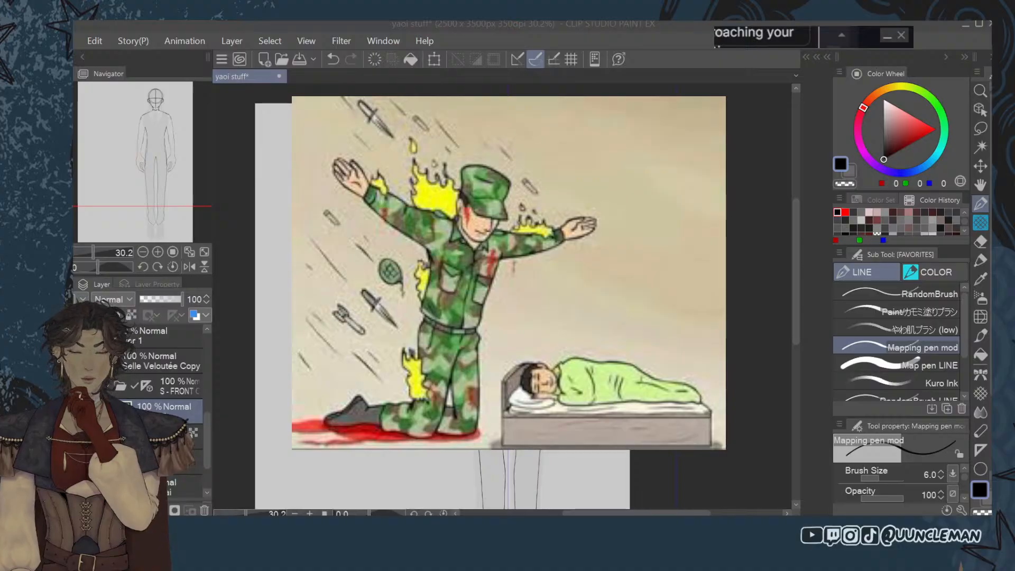
key(alt+Tab)
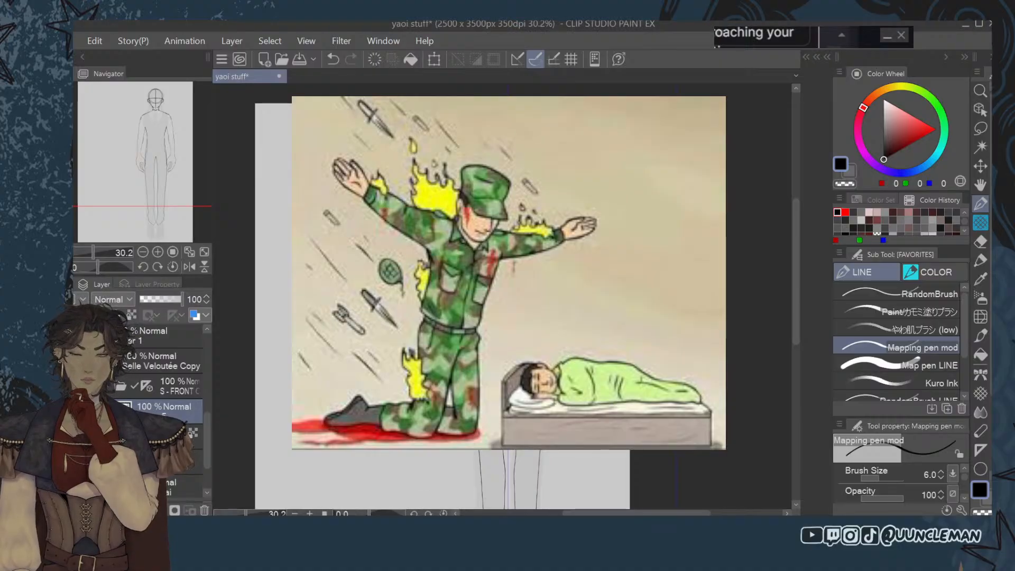
key(alt+Tab)
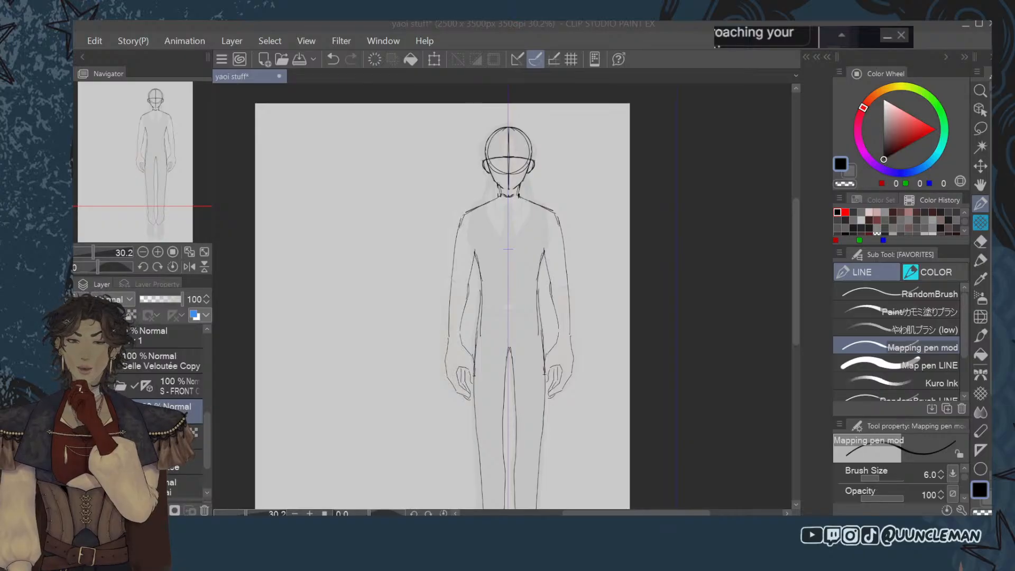
click(184, 30)
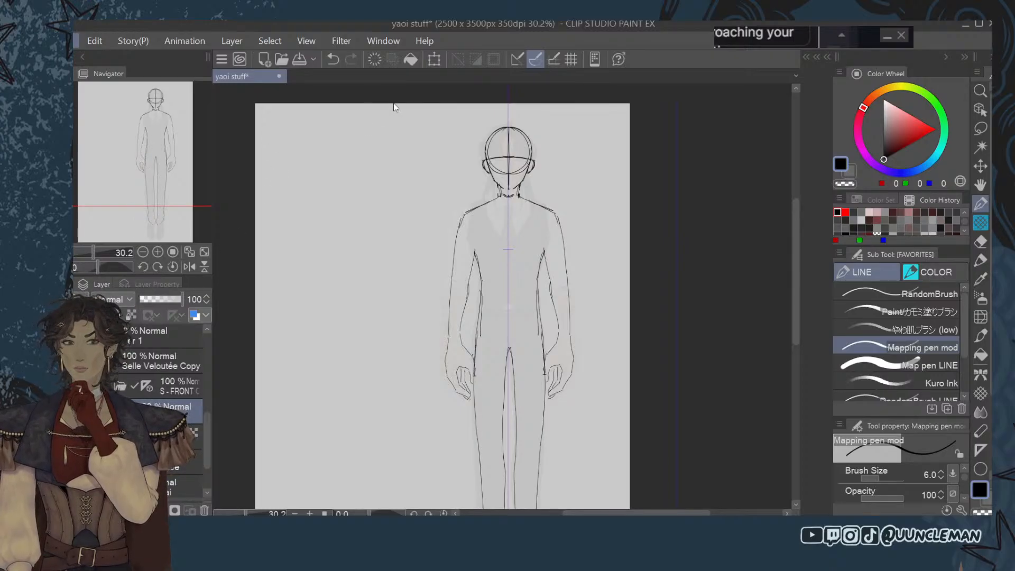
click(363, 84)
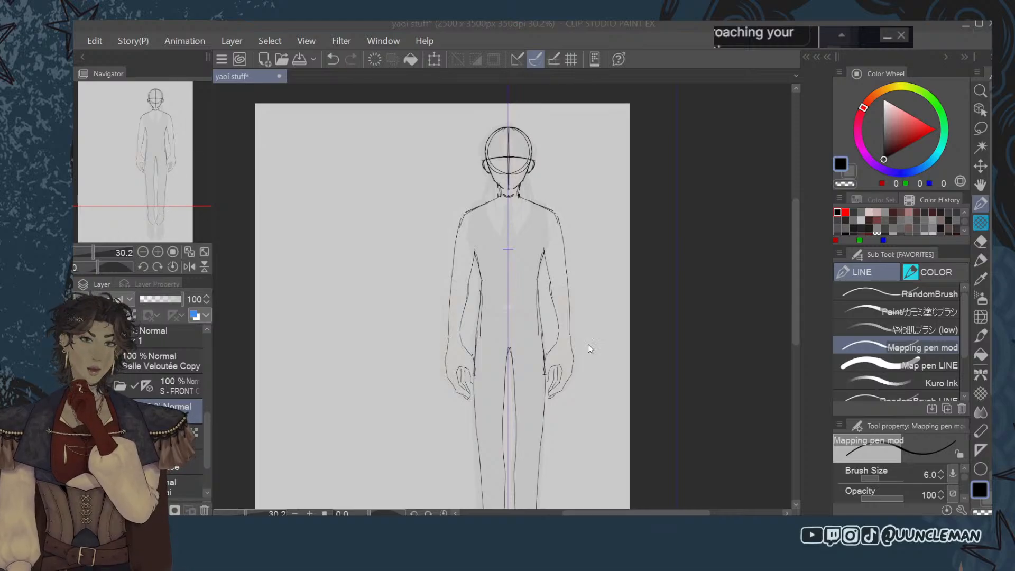
Paste the image of the kneeling soldier shielding a sleeper and enlarge it to span the upper canvas's full width.
key(ctrl+v)
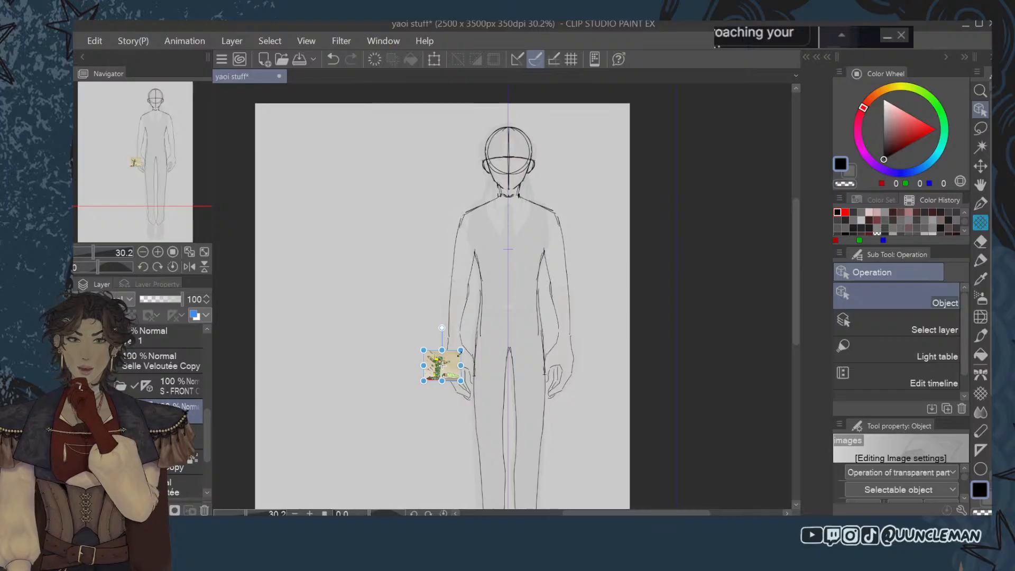
drag(461, 350, 637, 209)
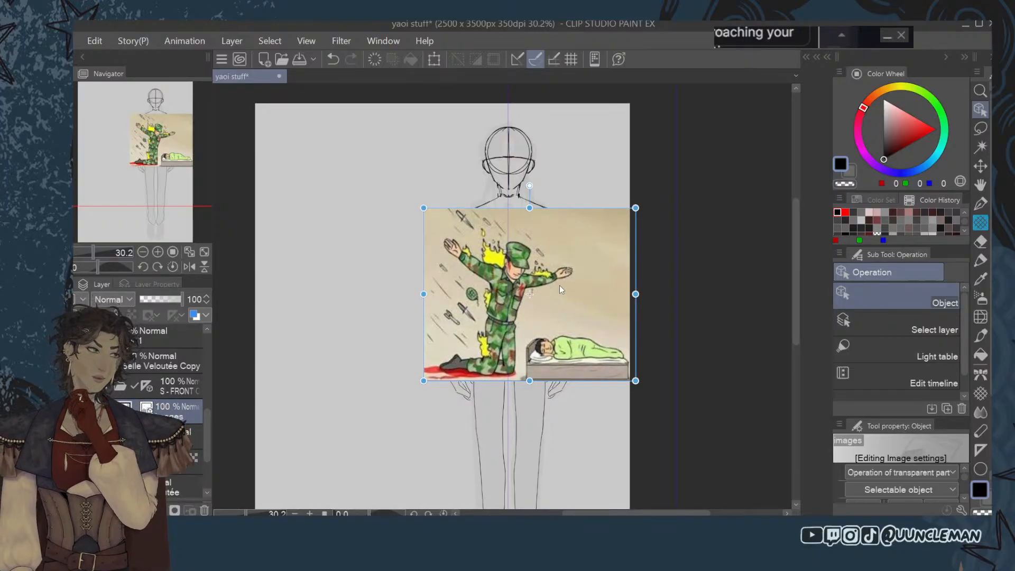
drag(559, 285, 386, 174)
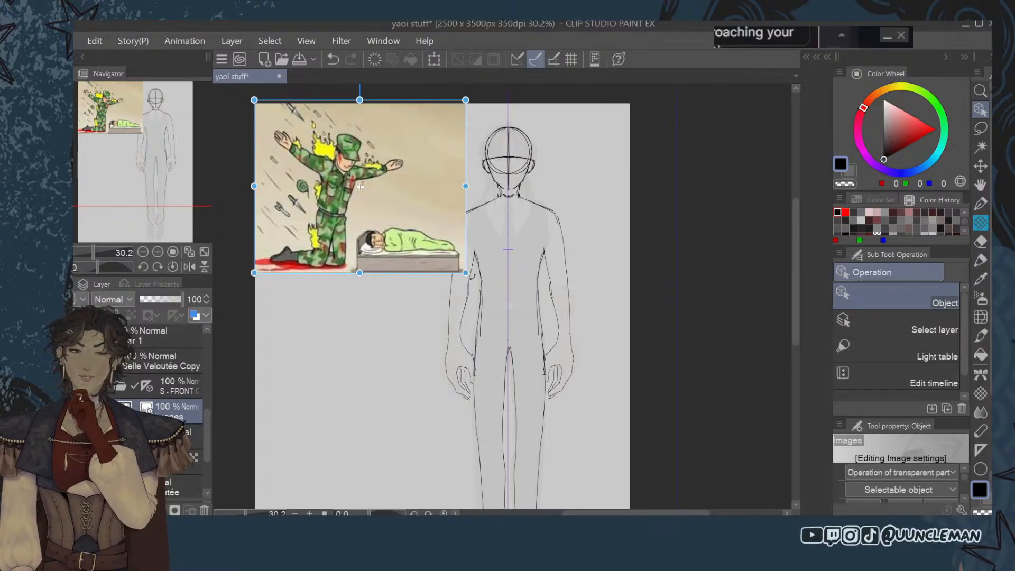
drag(467, 274, 629, 405)
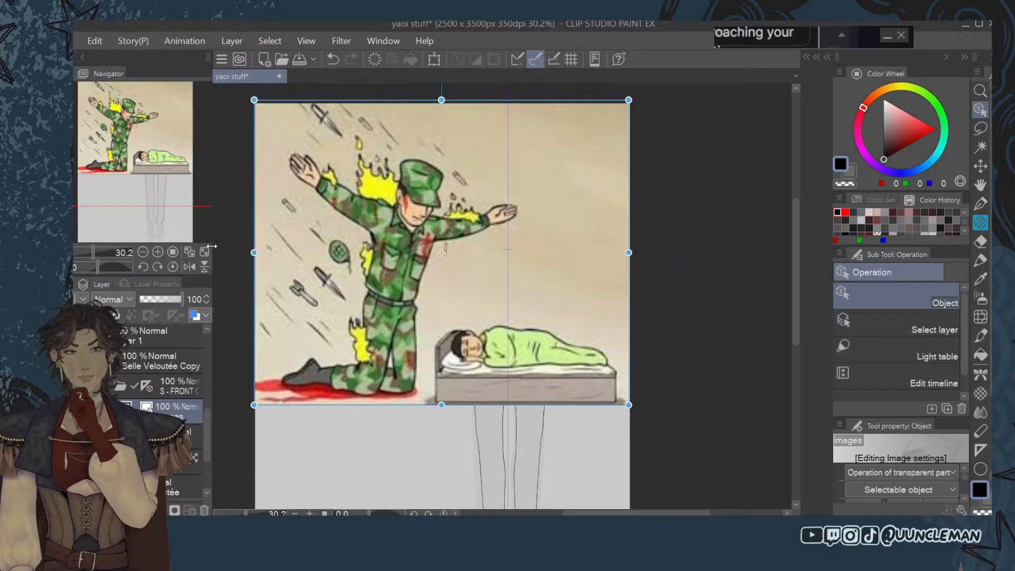
drag(436, 228, 439, 241)
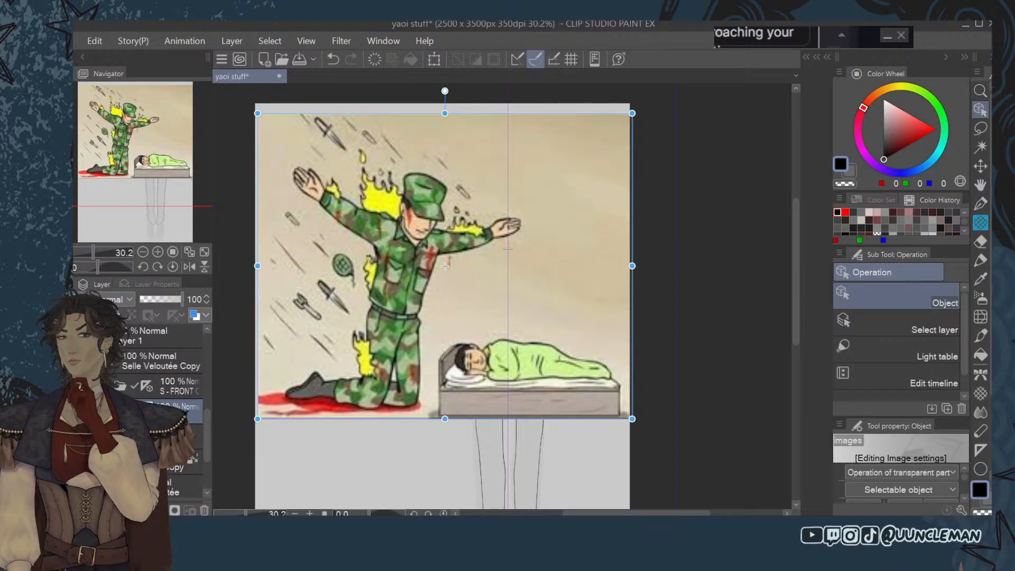
Move the pasted image layer to the top of the layer stack and set its opacity to 15%.
drag(148, 411, 142, 332)
scroll(141, 343, down, 5)
scroll(159, 370, up, 2)
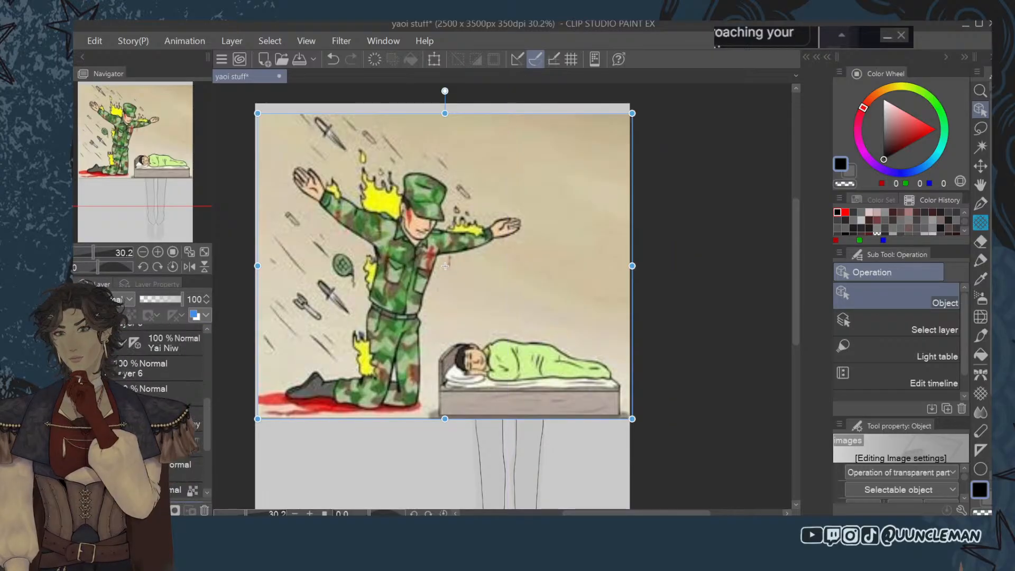
scroll(158, 371, up, 3)
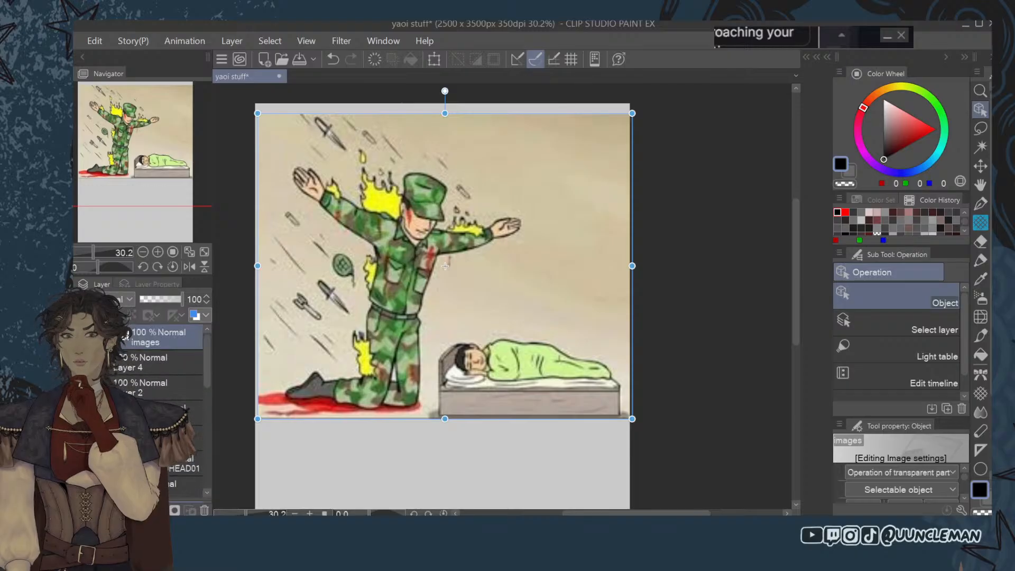
click(147, 300)
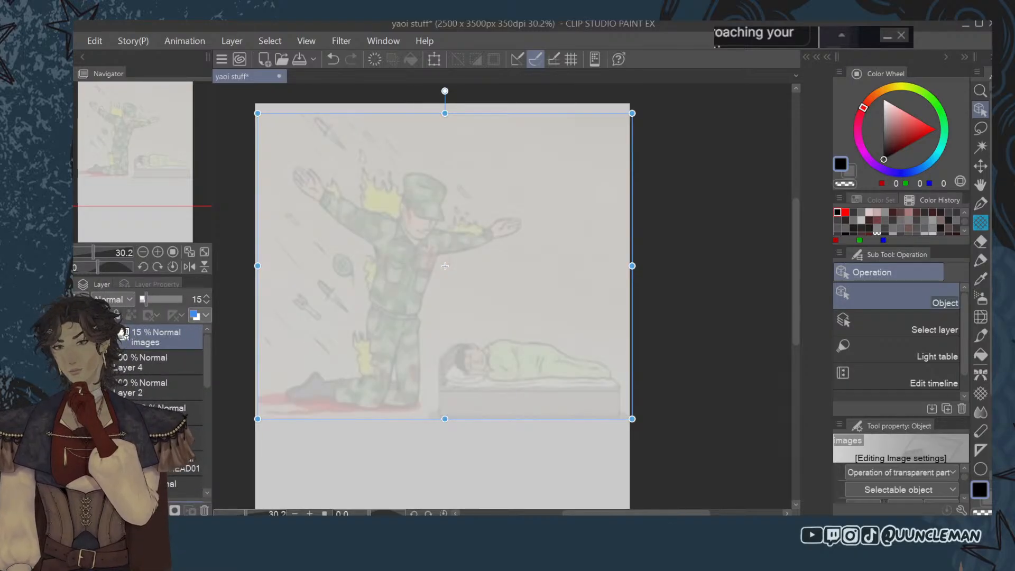
Add a new layer above the faded image and take up the Mapping pen mod brush at the soldier's head.
key(ctrl+shift+n)
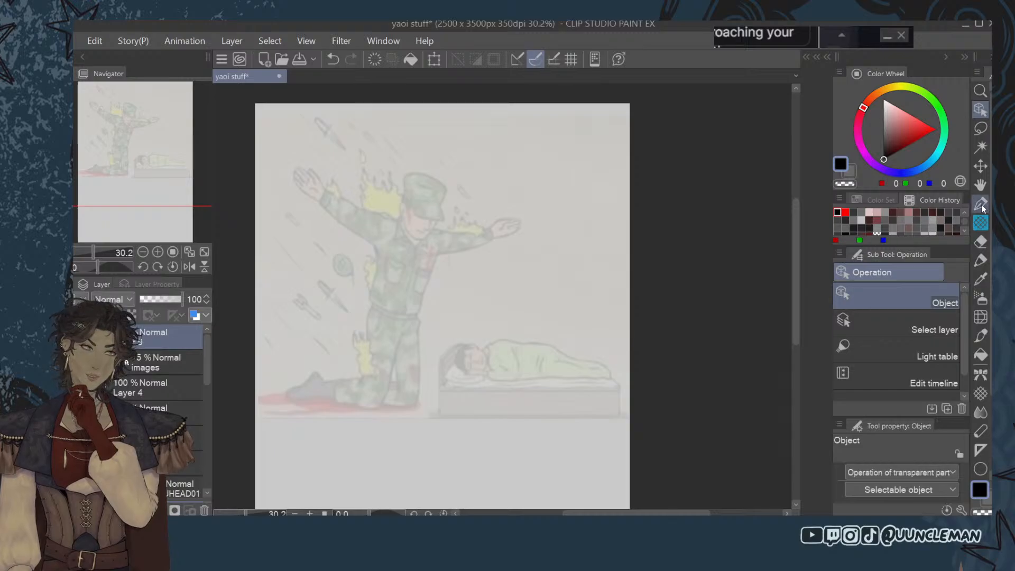
click(975, 188)
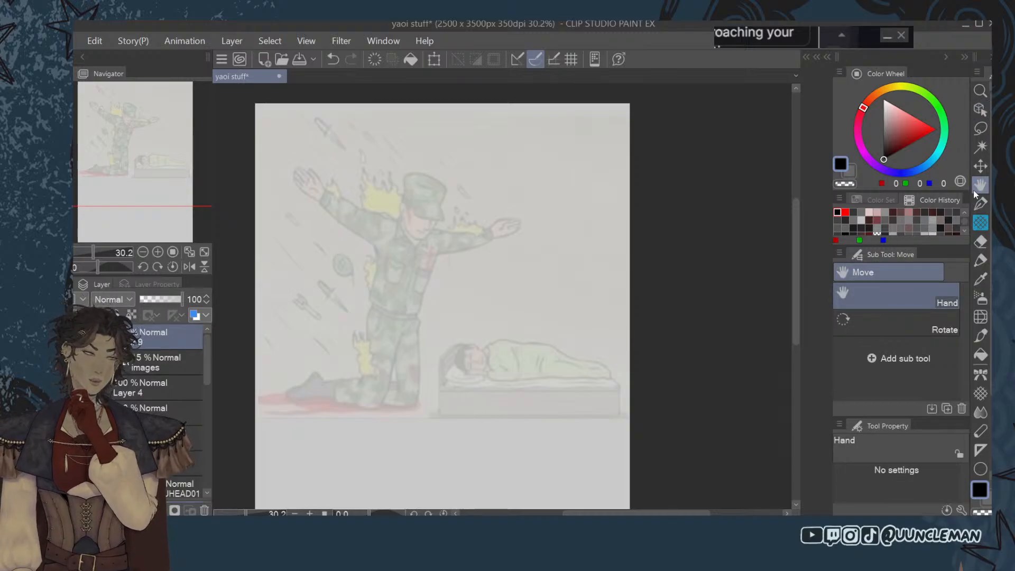
scroll(547, 350, up, 2)
scroll(547, 350, up, 2)
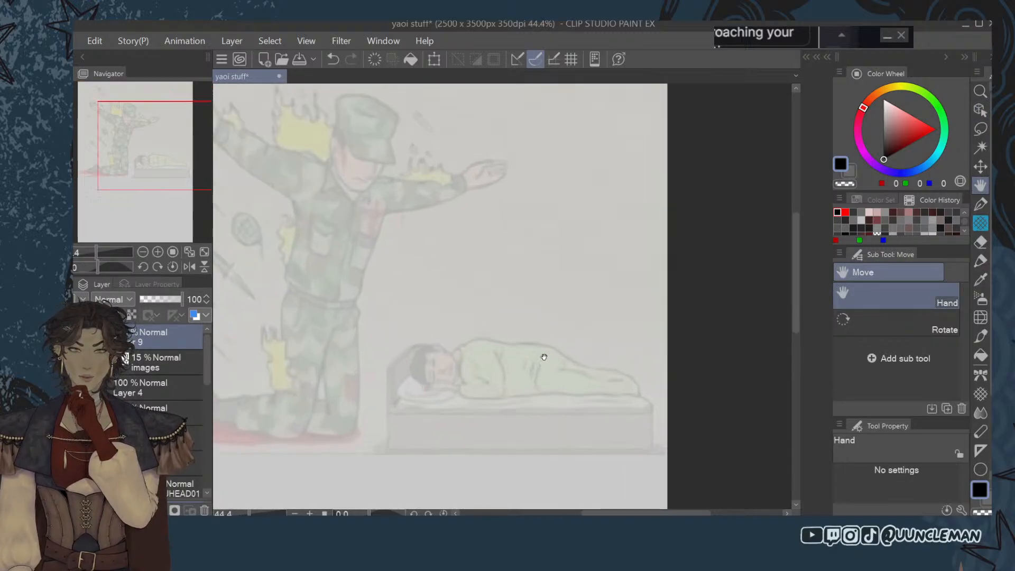
drag(521, 275, 647, 414)
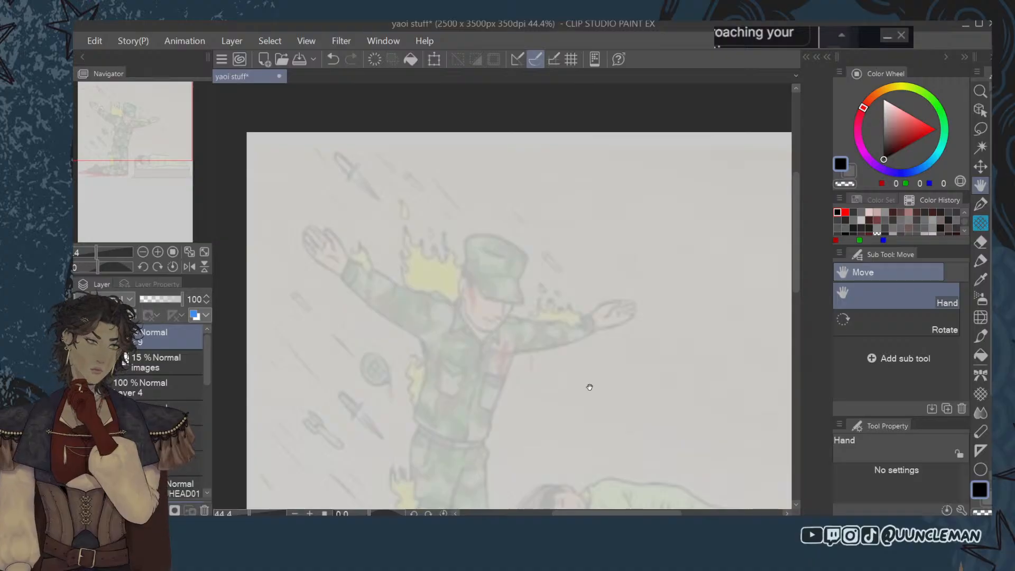
mouse_move(644, 335)
mouse_down()
mouse_move(670, 308)
mouse_move(675, 284)
mouse_up()
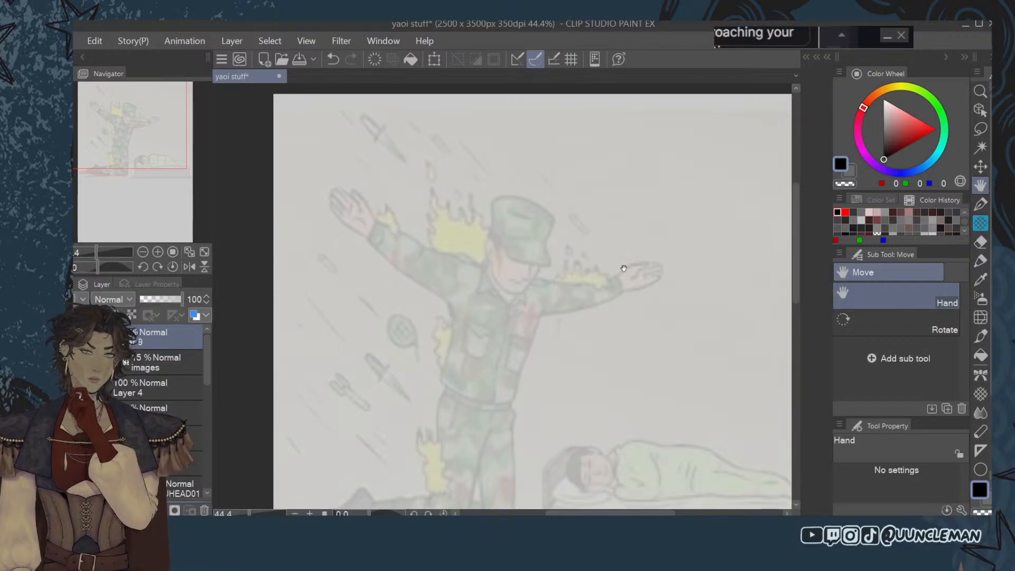
scroll(496, 234, up, 1)
scroll(503, 249, up, 4)
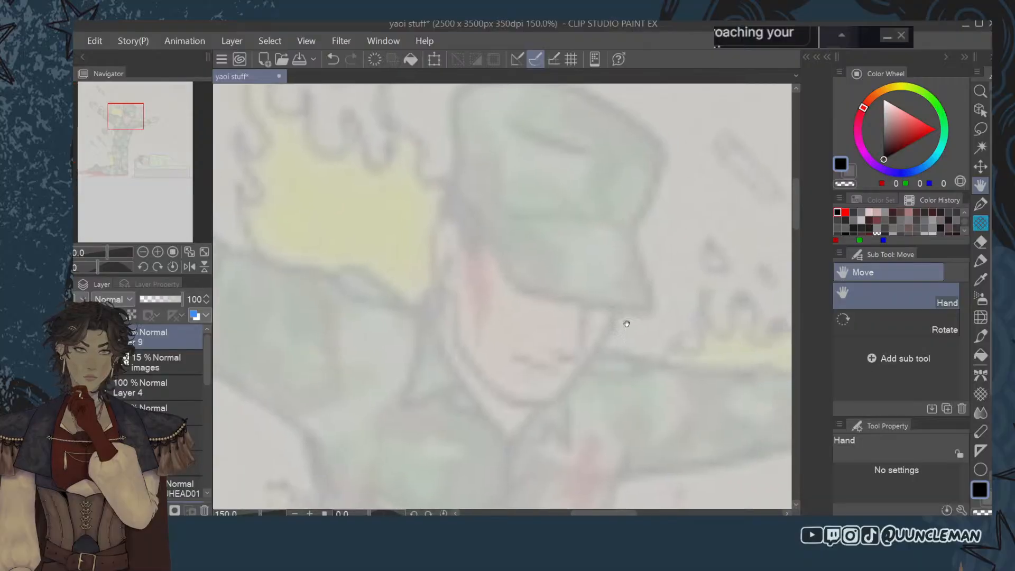
scroll(581, 297, down, 2)
key(p)
mouse_move(513, 253)
mouse_down()
mouse_move(621, 231)
mouse_move(638, 260)
mouse_move(547, 213)
mouse_move(625, 279)
mouse_up()
key(ctrl+z)
key(ctrl+z)
mouse_move(505, 247)
mouse_down()
mouse_move(611, 212)
mouse_move(642, 294)
mouse_up()
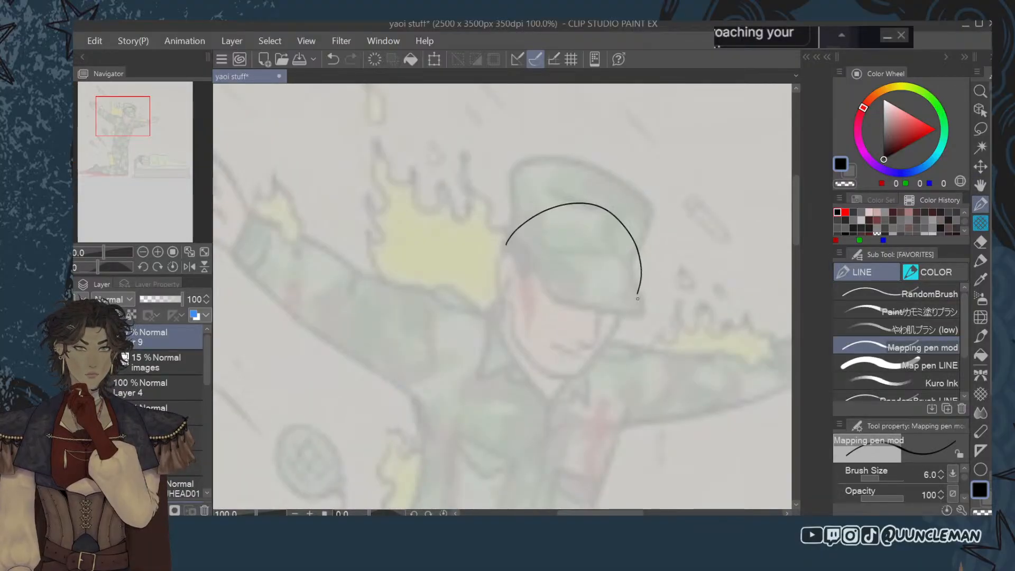
key(ctrl+z)
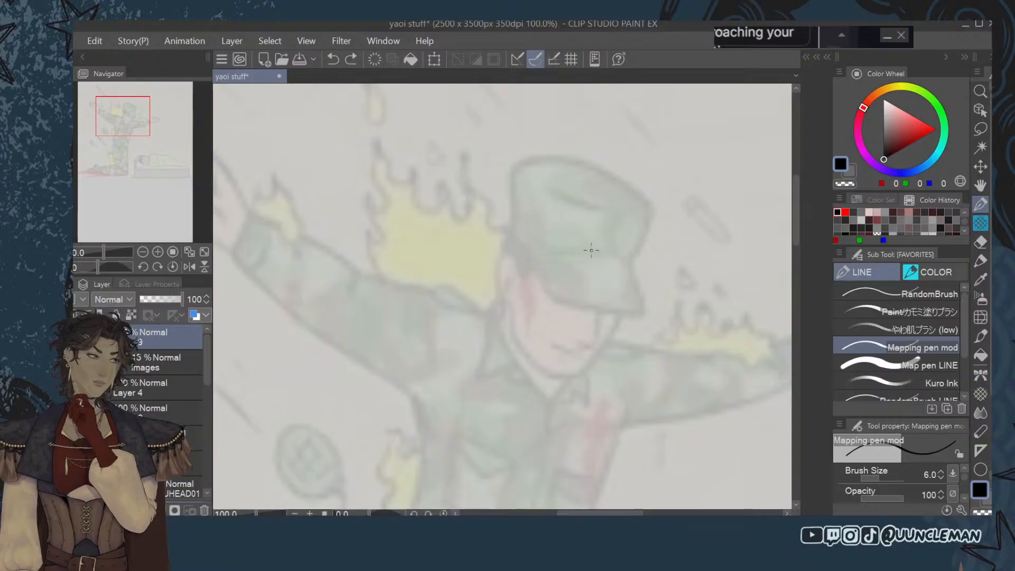
Sketch the soldier's jaw outline, face centre line and mouth over the faded image.
drag(610, 250, 575, 374)
mouse_move(513, 304)
mouse_down()
mouse_move(515, 337)
mouse_move(549, 376)
mouse_move(569, 377)
mouse_move(612, 327)
mouse_up()
key(ctrl+z)
key(ctrl+z)
drag(577, 377, 619, 312)
mouse_move(557, 347)
mouse_down()
mouse_move(586, 353)
mouse_move(598, 313)
mouse_up()
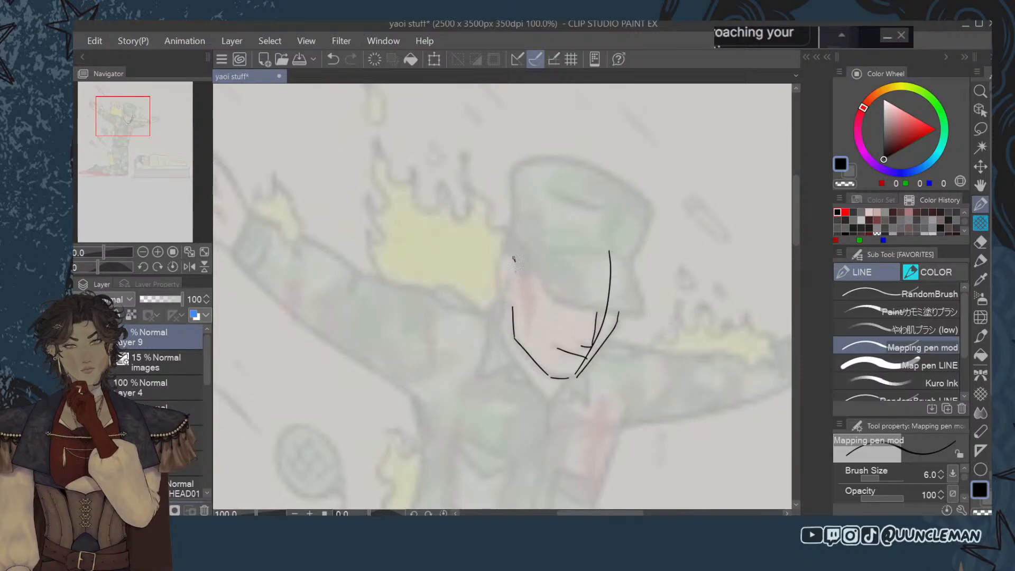
Trace the soldier's ear and the brim and crown of his cap.
mouse_move(508, 254)
mouse_down()
mouse_move(500, 286)
mouse_move(515, 305)
mouse_up()
mouse_move(510, 233)
mouse_down()
mouse_move(505, 253)
mouse_move(527, 278)
mouse_move(532, 258)
mouse_move(548, 292)
mouse_move(515, 239)
mouse_move(552, 297)
mouse_move(636, 314)
mouse_up()
key(ctrl+z)
mouse_move(540, 259)
mouse_down()
mouse_move(631, 277)
mouse_move(636, 310)
mouse_up()
mouse_move(511, 233)
mouse_down()
mouse_move(513, 167)
mouse_move(578, 162)
mouse_move(642, 199)
mouse_move(647, 217)
mouse_move(623, 266)
mouse_up()
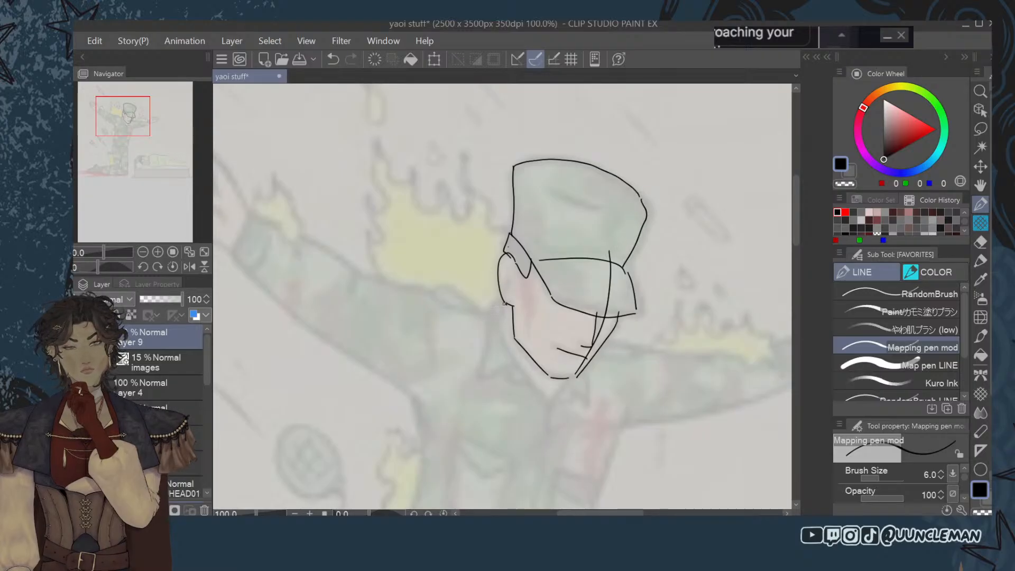
Trace the soldier's shirt collar around the jaw and add a short line at the armpit beside the chest.
mouse_move(509, 304)
mouse_down()
mouse_move(483, 373)
mouse_move(524, 375)
mouse_up()
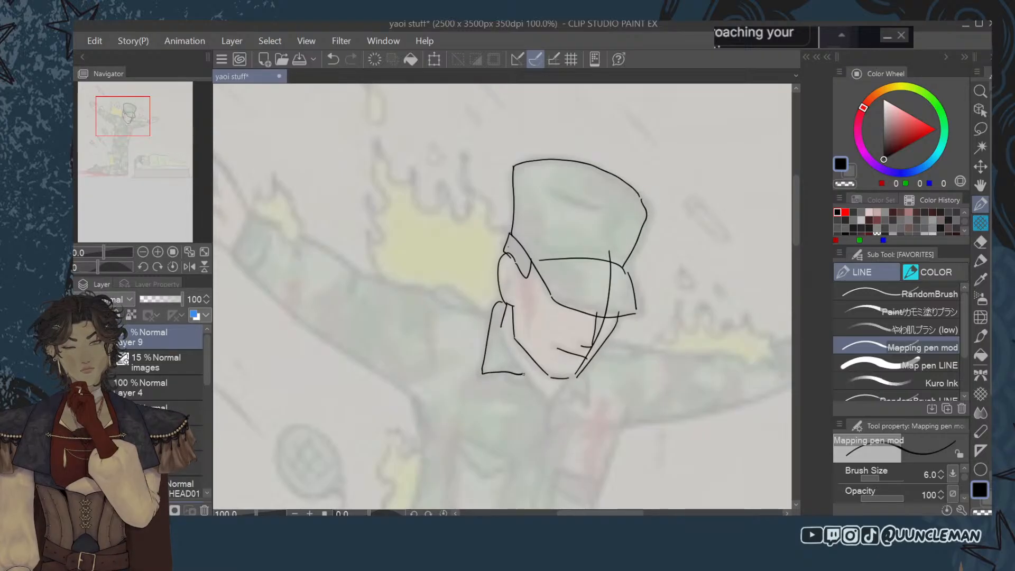
mouse_move(500, 323)
mouse_down()
mouse_move(552, 401)
mouse_move(567, 382)
mouse_move(577, 392)
mouse_up()
mouse_move(594, 351)
mouse_down()
mouse_move(588, 400)
mouse_move(624, 434)
mouse_up()
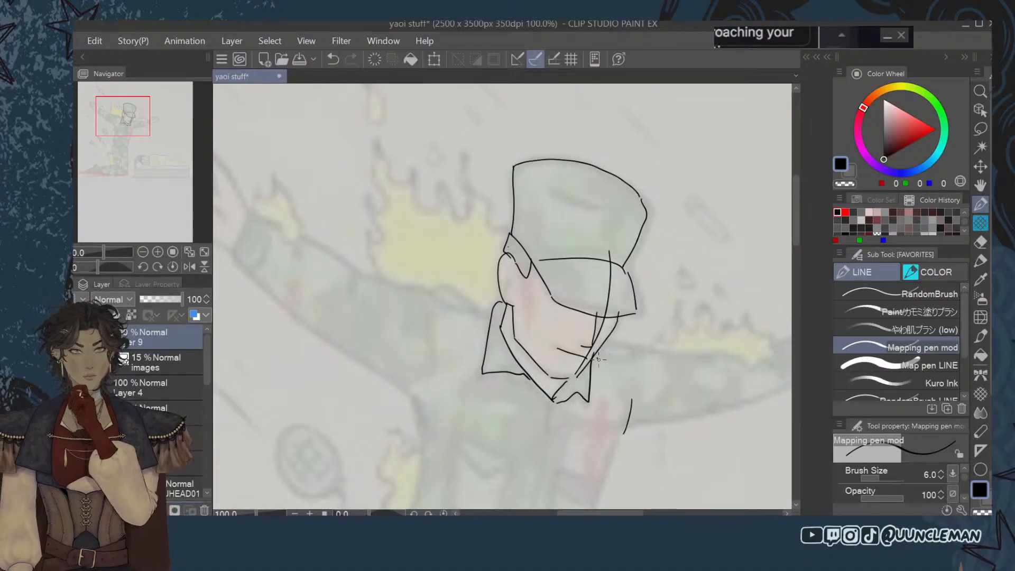
Trace the upper and lower edges of the soldier's outstretched sleeve on the bed's side and close it with a cuff.
mouse_move(598, 360)
mouse_down()
mouse_move(641, 356)
mouse_move(616, 345)
mouse_move(739, 355)
mouse_up()
scroll(739, 356, down, 2)
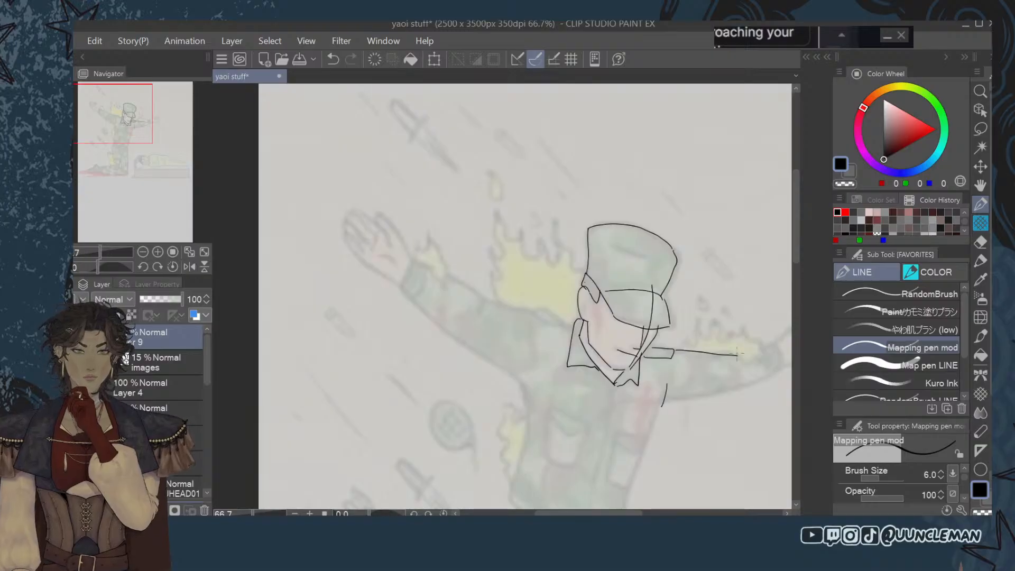
scroll(738, 358, down, 1)
mouse_move(555, 513)
mouse_down()
mouse_move(573, 513)
mouse_move(561, 513)
mouse_up()
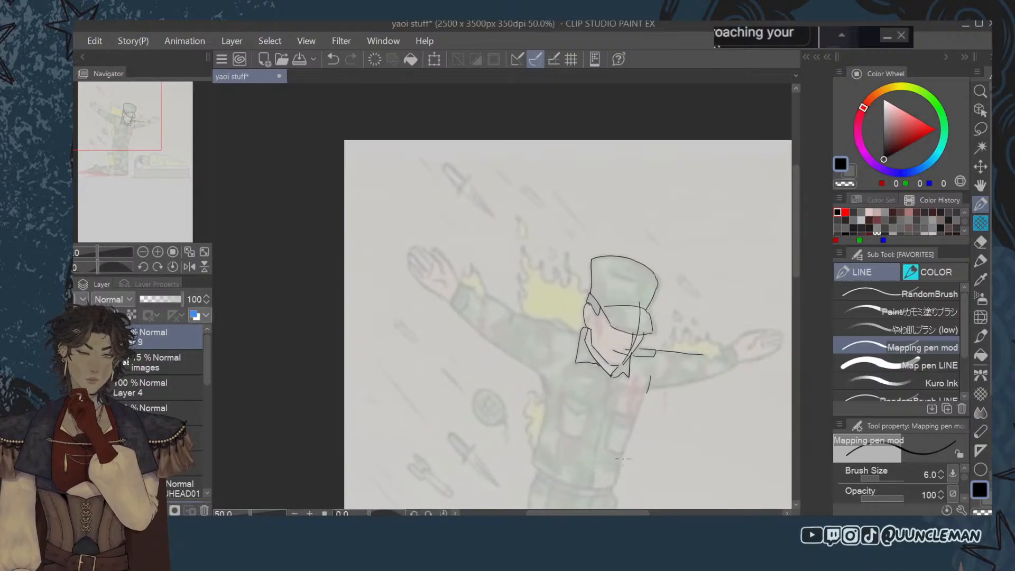
drag(677, 352, 736, 353)
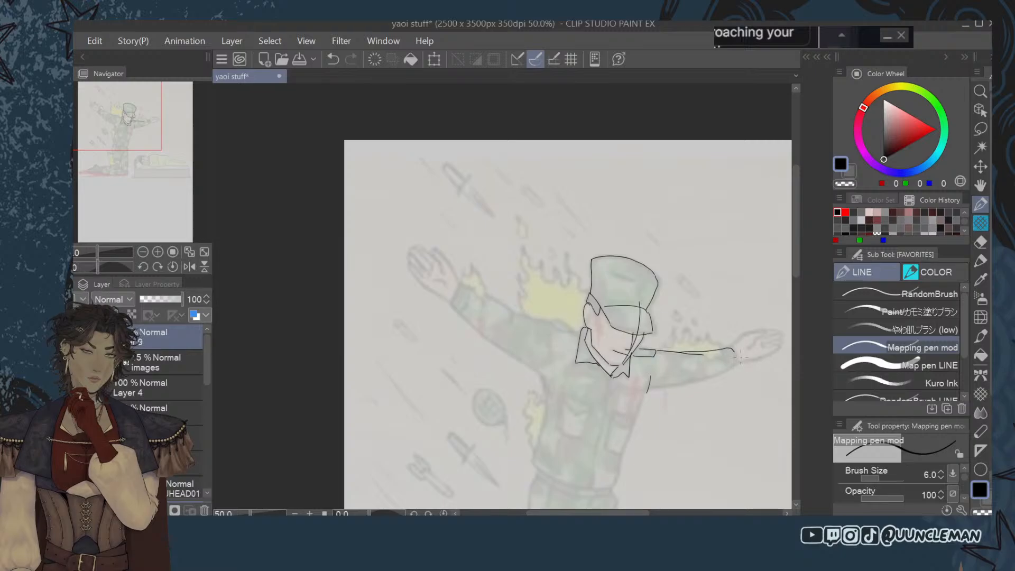
mouse_move(648, 390)
mouse_down()
mouse_move(744, 367)
mouse_move(649, 388)
mouse_up()
key(ctrl+z)
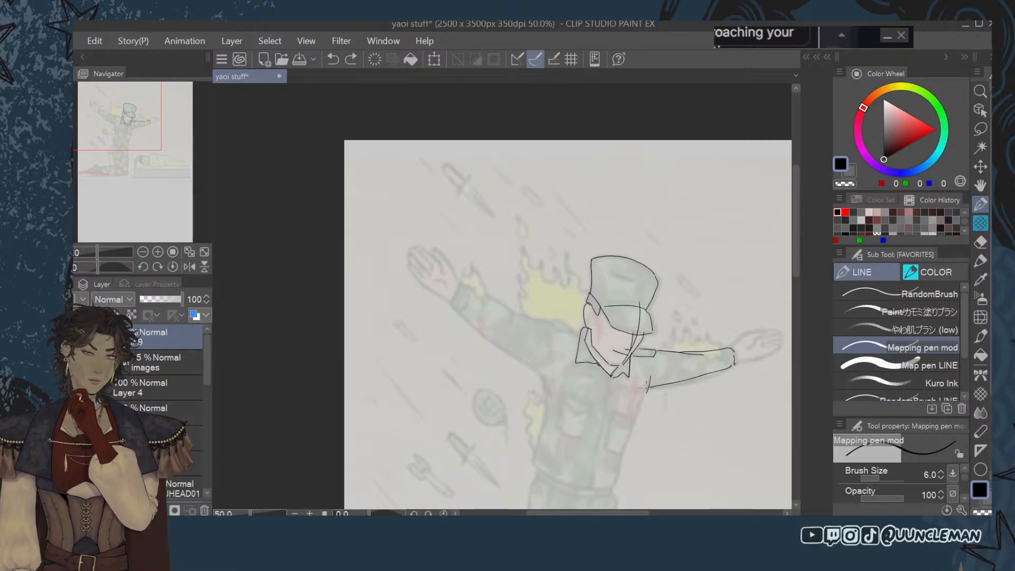
key(ctrl+z)
drag(731, 365, 649, 389)
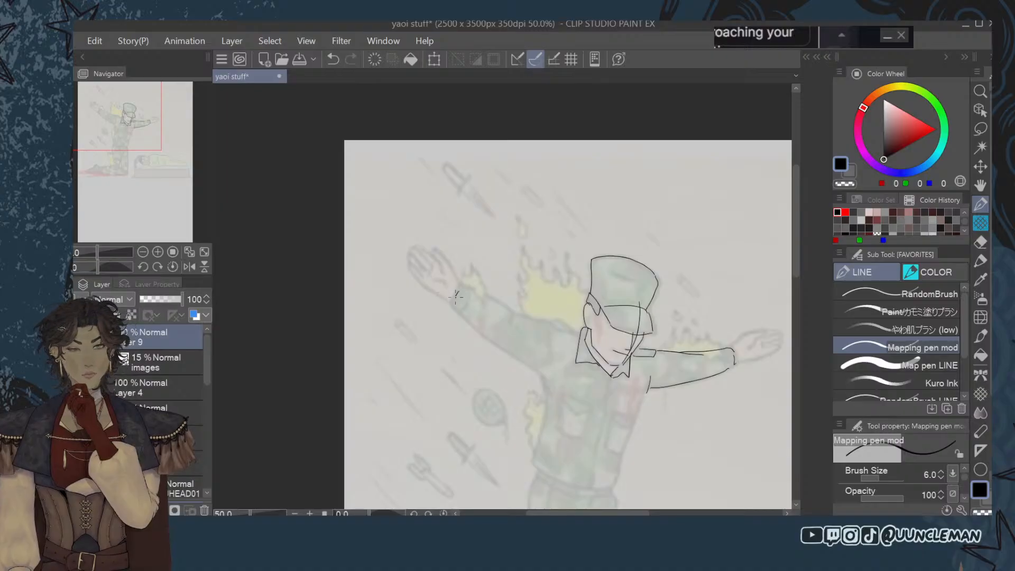
drag(724, 353, 725, 366)
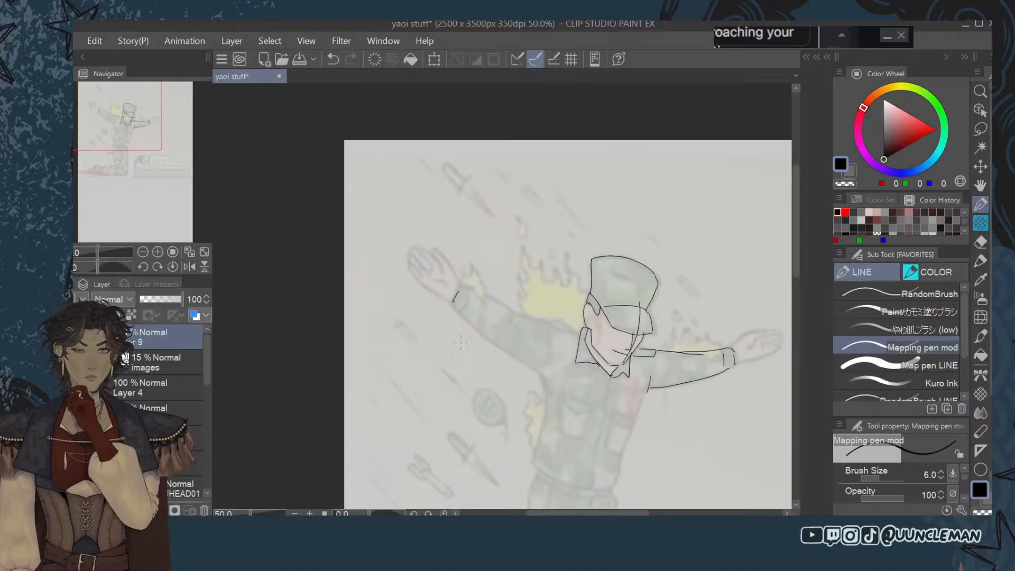
Trace the soldier's opposite raised sleeve along both edges, from the cuff to the armpit and the collar.
mouse_move(454, 297)
mouse_down()
mouse_move(460, 314)
mouse_move(534, 370)
mouse_up()
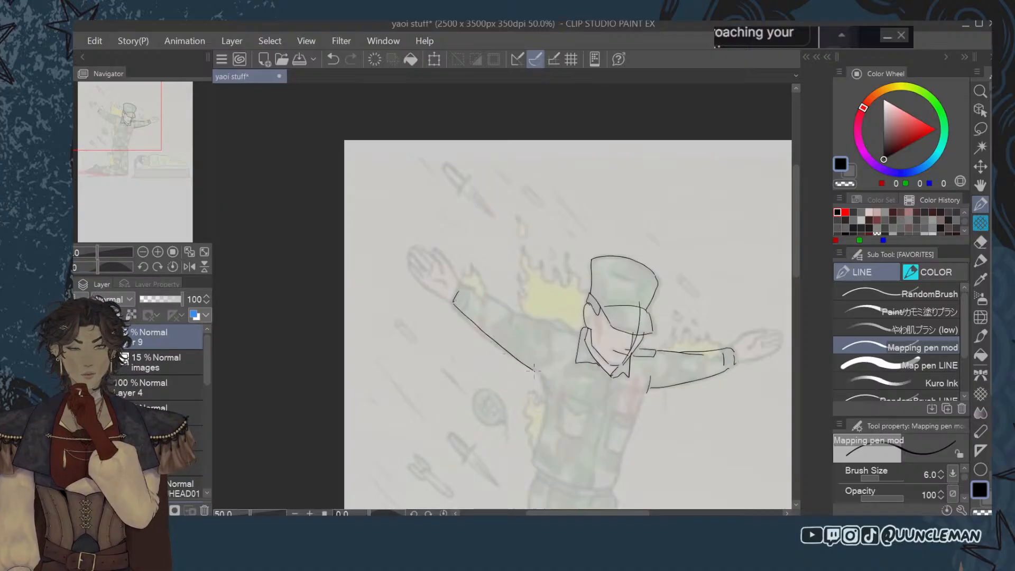
drag(464, 285, 565, 329)
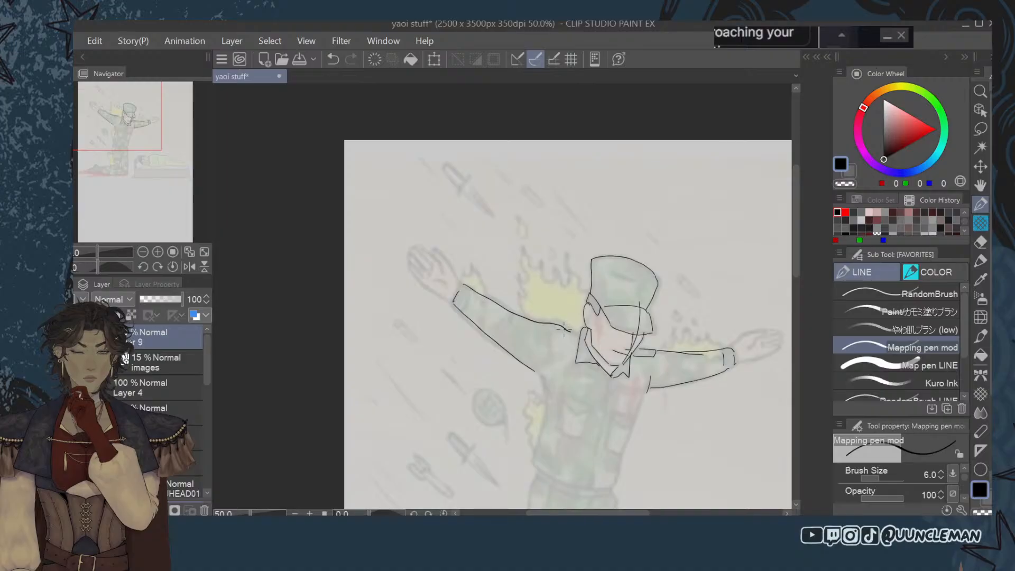
key(ctrl+z)
drag(464, 285, 582, 335)
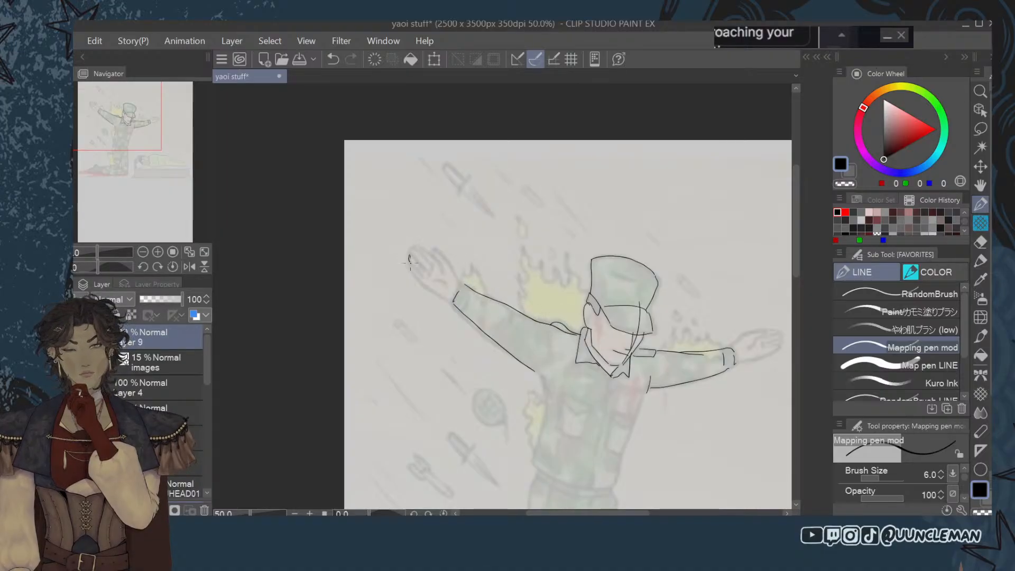
Trace the soldier's raised hand beyond that sleeve, outlining the palm edge, fingers and thumb.
mouse_move(410, 262)
mouse_down()
mouse_move(420, 274)
mouse_move(408, 267)
mouse_up()
drag(409, 267, 453, 303)
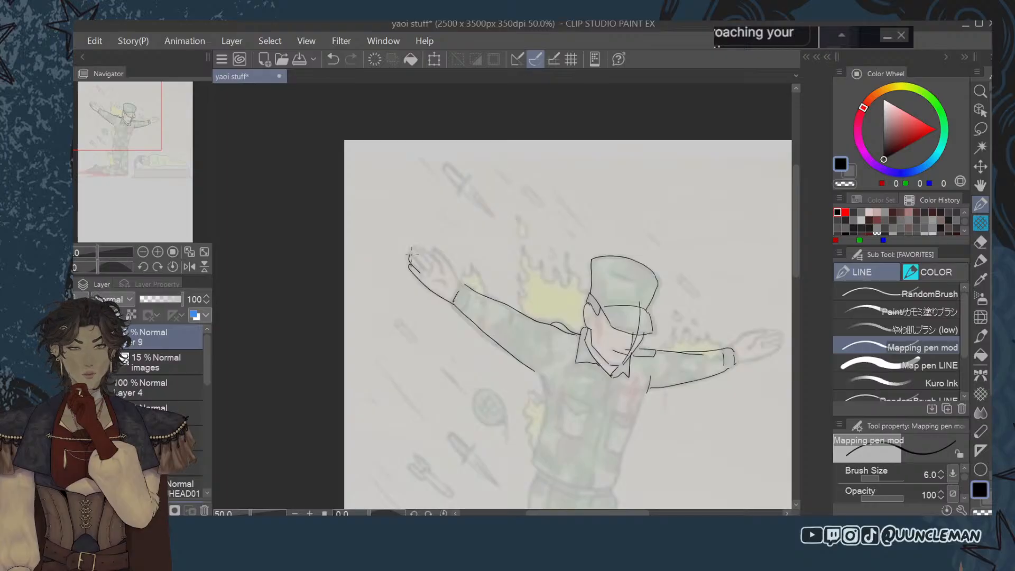
mouse_move(412, 255)
mouse_down()
mouse_move(424, 268)
mouse_move(443, 264)
mouse_up()
mouse_move(440, 261)
mouse_down()
mouse_move(444, 274)
mouse_move(443, 258)
mouse_move(453, 265)
mouse_up()
mouse_move(451, 262)
mouse_down()
mouse_move(448, 286)
mouse_move(431, 272)
mouse_up()
Trace the soldier's other hand on the bed's side, with its thumb, curled fingers and wrist.
scroll(698, 416, right, 2)
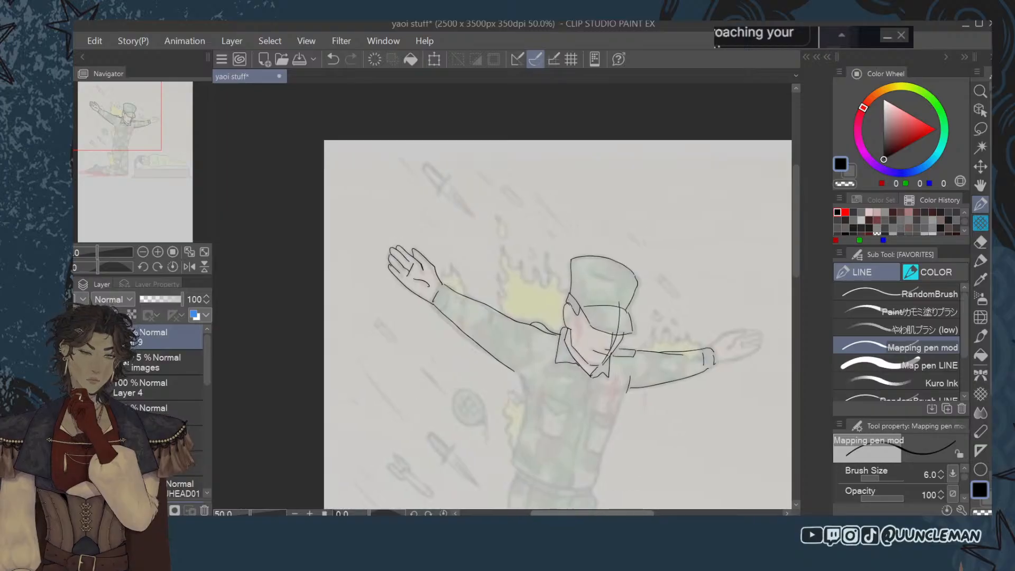
mouse_move(706, 335)
mouse_down()
mouse_move(721, 332)
mouse_move(709, 348)
mouse_move(742, 342)
mouse_up()
drag(722, 343, 743, 354)
drag(734, 354, 694, 364)
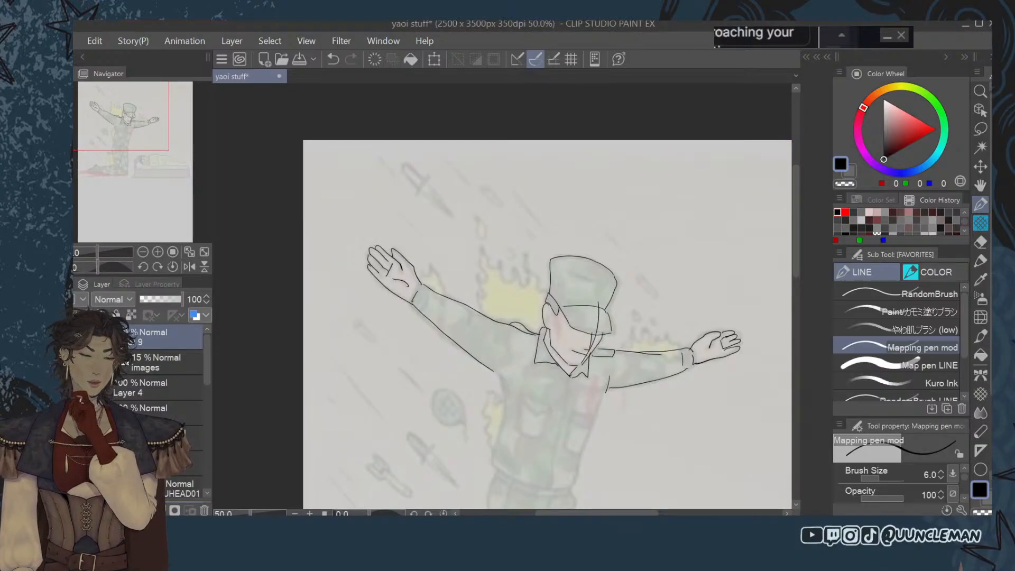
Add short fold lines at the shoulder, elbow and armpit of the soldier's raised sleeve.
click(981, 185)
drag(632, 449, 604, 330)
key(p)
drag(465, 253, 479, 225)
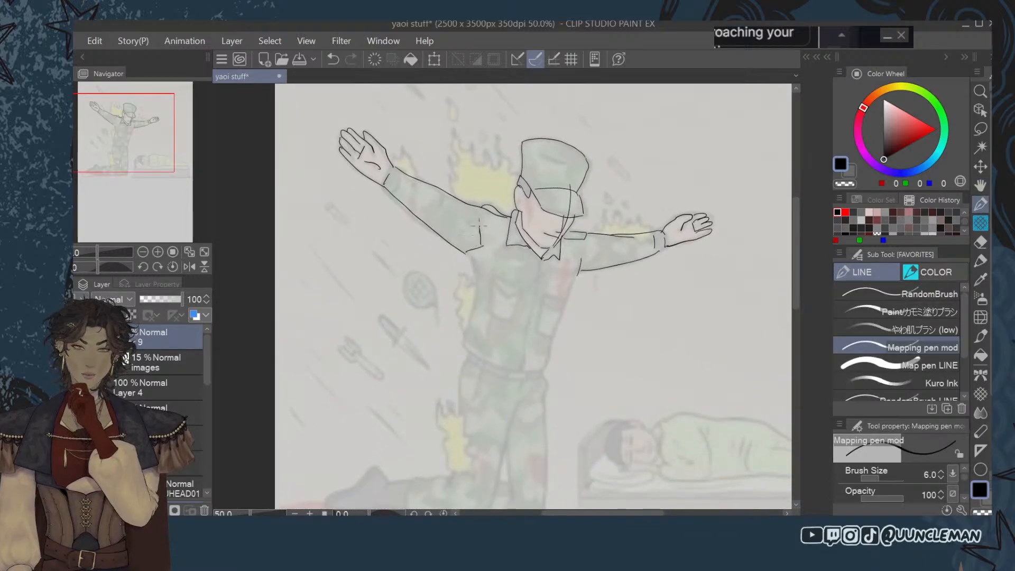
drag(446, 193, 440, 204)
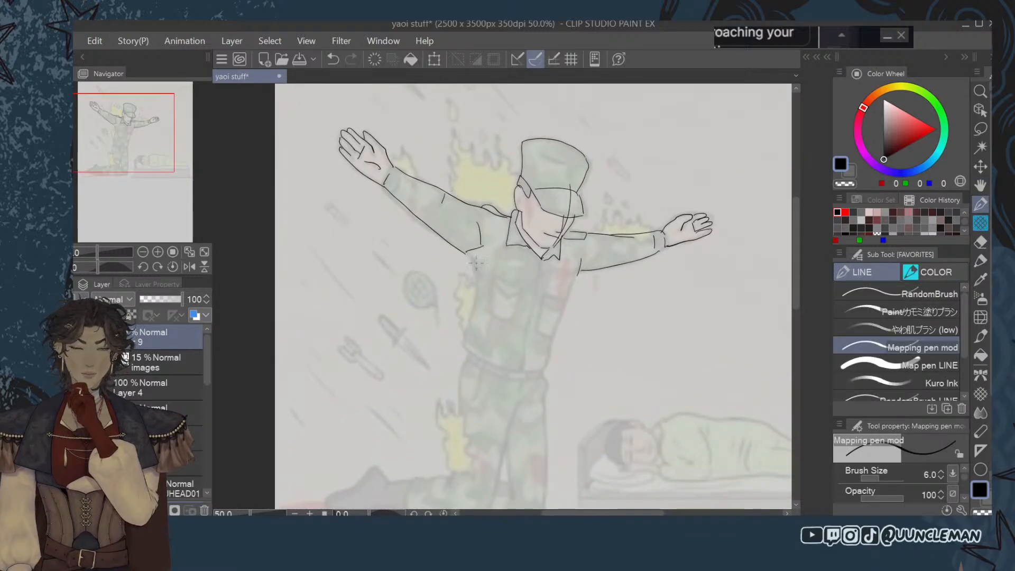
mouse_move(479, 247)
mouse_down()
mouse_move(466, 254)
mouse_move(484, 277)
mouse_up()
Trace both sides of the soldier's torso and the curved hem of his jacket.
mouse_move(472, 259)
mouse_down()
mouse_move(465, 344)
mouse_move(470, 336)
mouse_move(501, 362)
mouse_move(463, 345)
mouse_move(536, 366)
mouse_up()
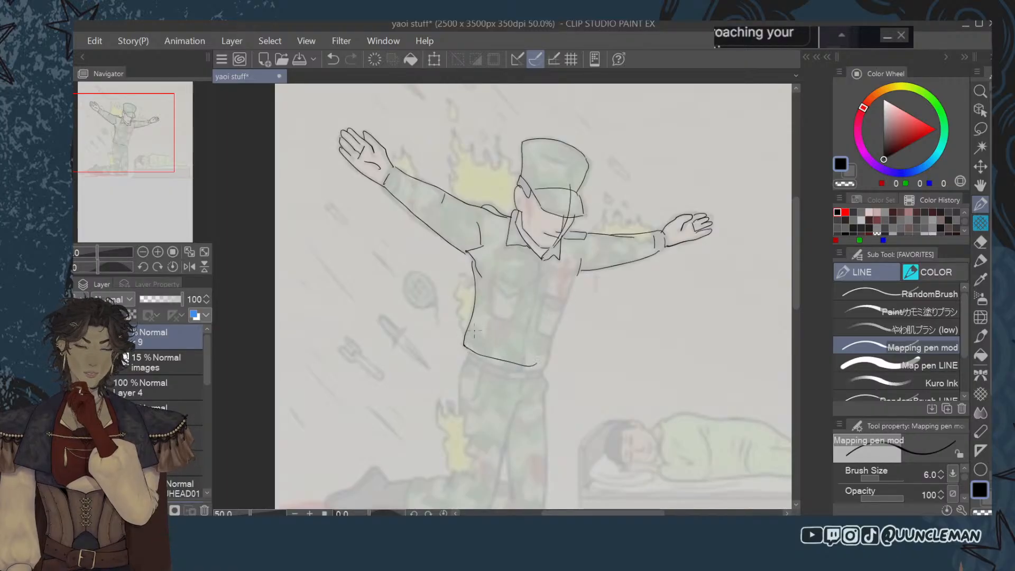
key(ctrl+z)
drag(464, 344, 535, 365)
key(ctrl+z)
drag(465, 346, 544, 364)
drag(579, 275, 548, 364)
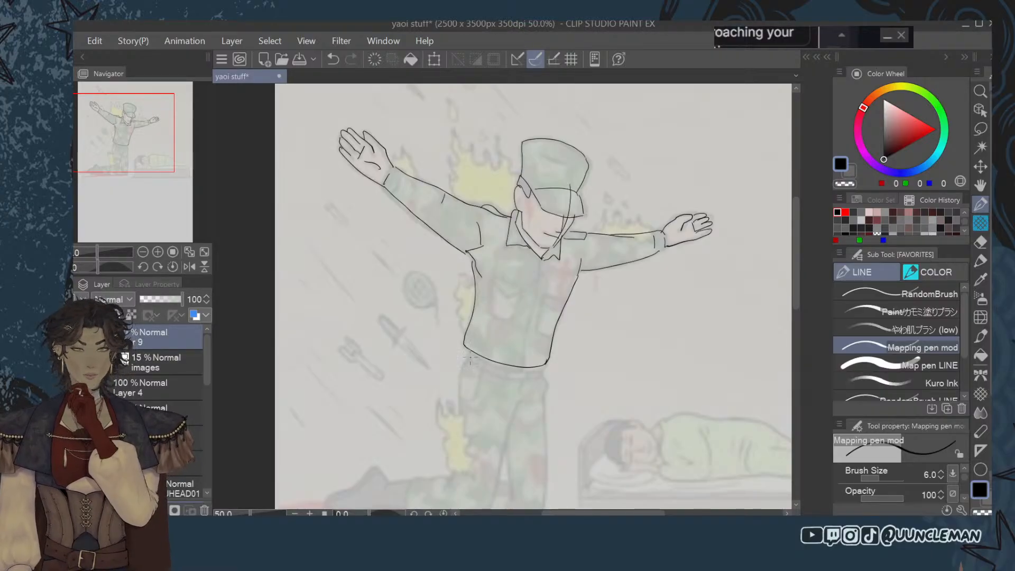
Trace the soldier's hips and the front leg, with its outer edge, bottom edge and inner leg lines.
drag(471, 348, 458, 420)
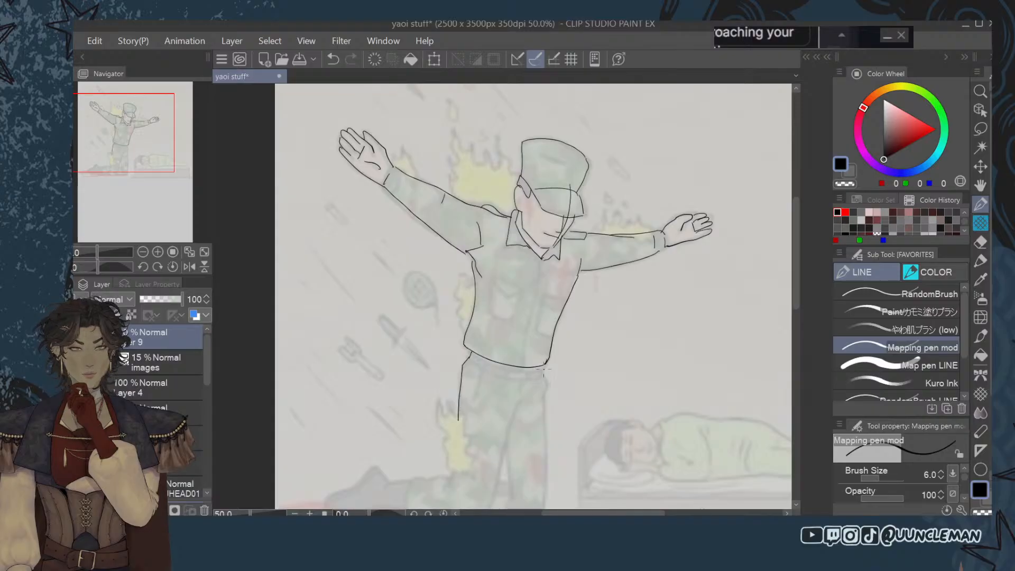
drag(544, 363, 546, 396)
scroll(785, 274, down, 3)
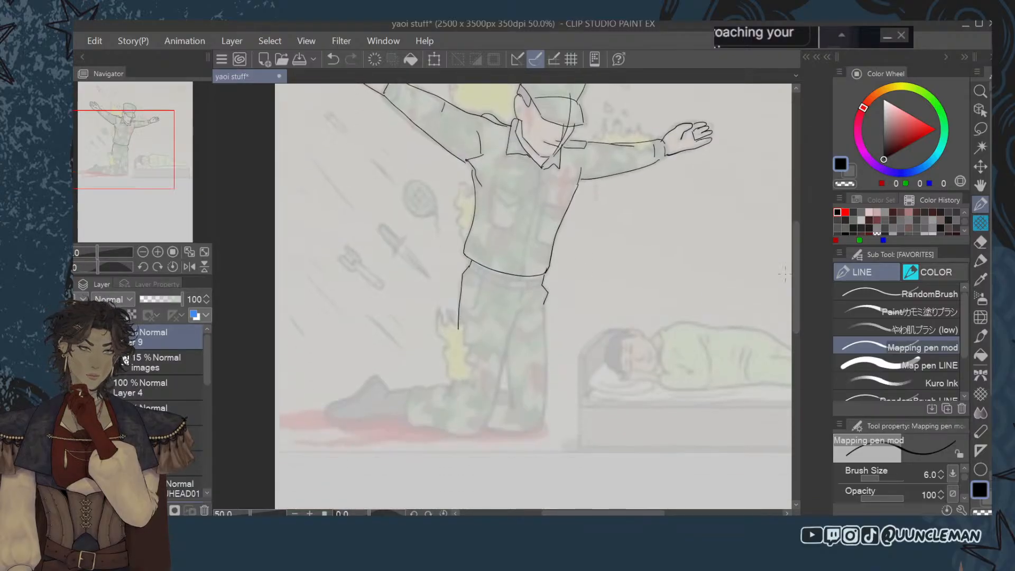
mouse_move(546, 314)
mouse_down()
mouse_move(541, 426)
mouse_move(525, 434)
mouse_move(540, 431)
mouse_up()
drag(499, 392, 509, 392)
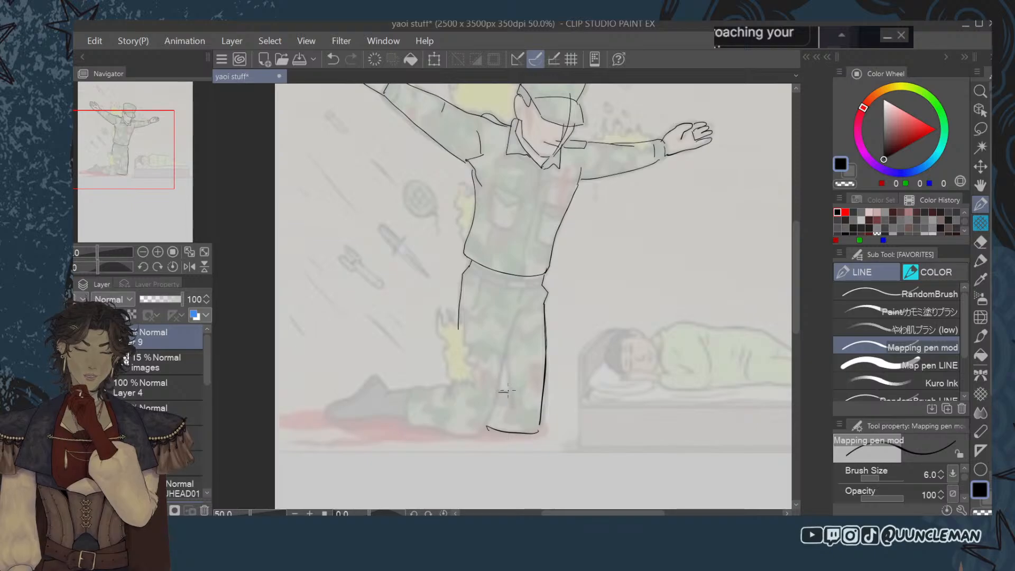
drag(507, 358, 513, 411)
drag(514, 314, 489, 429)
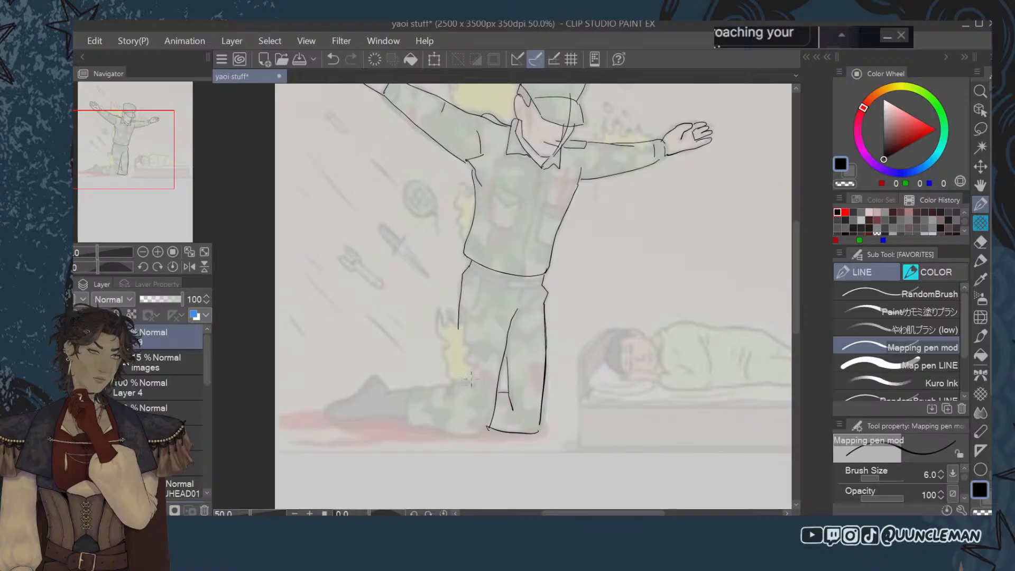
Trace the kneeling soldier's back thigh, lower leg and boot along the ground.
drag(414, 388, 406, 406)
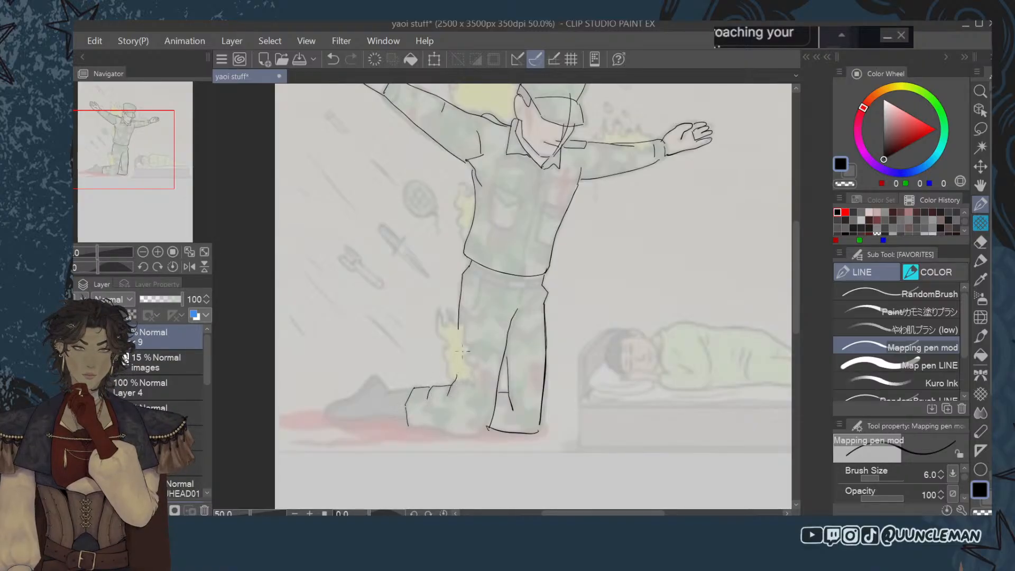
mouse_move(411, 388)
mouse_down()
mouse_move(387, 395)
mouse_move(374, 377)
mouse_move(330, 415)
mouse_move(374, 380)
mouse_up()
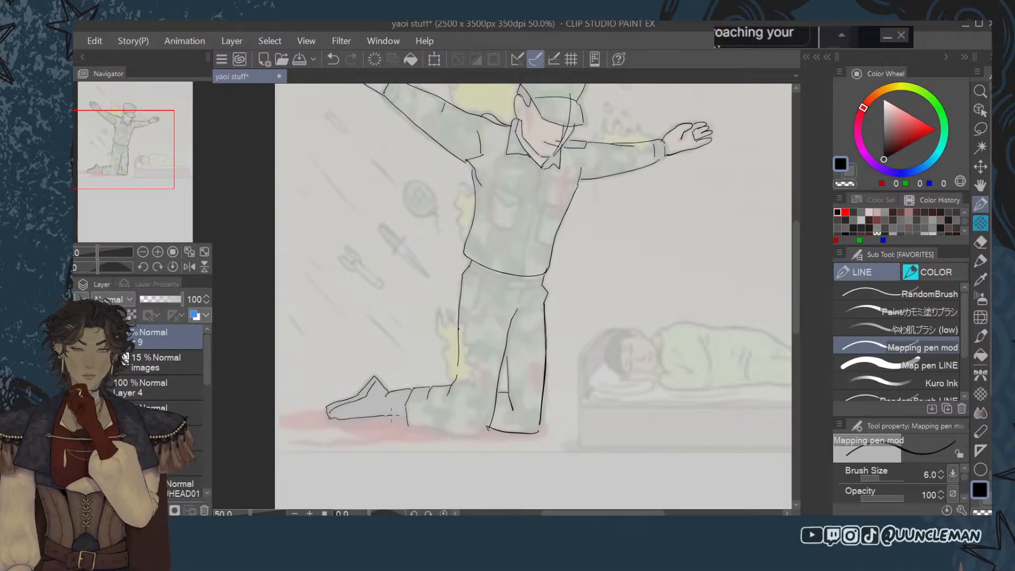
mouse_move(412, 415)
mouse_down()
mouse_move(397, 421)
mouse_move(481, 435)
mouse_move(487, 426)
mouse_up()
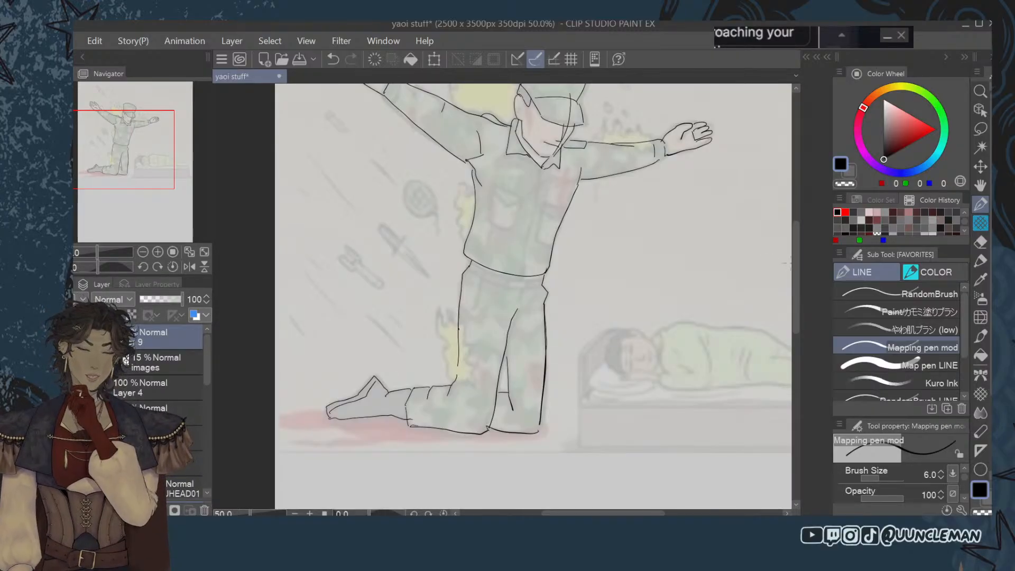
Trace the sleeping child's hand and forearm beneath the face on the pillow.
drag(796, 263, 799, 284)
drag(581, 513, 615, 511)
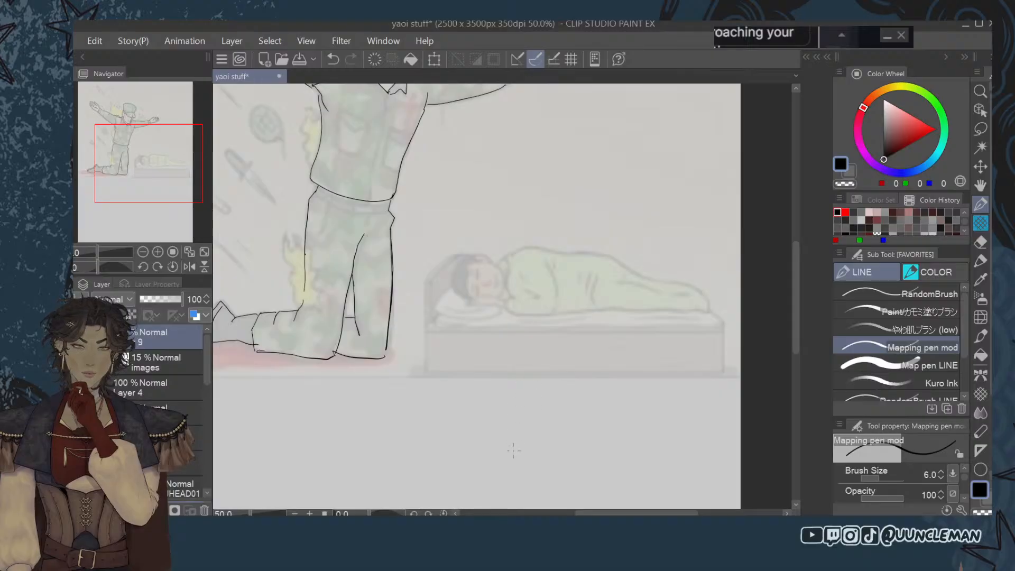
scroll(519, 479, up, 2)
scroll(429, 144, down, 1)
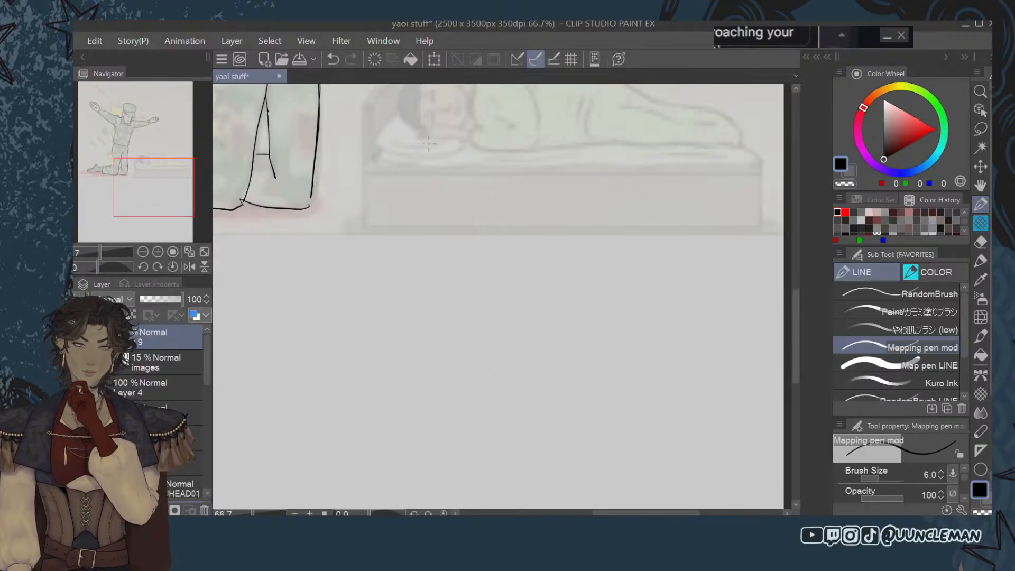
scroll(780, 302, up, 3)
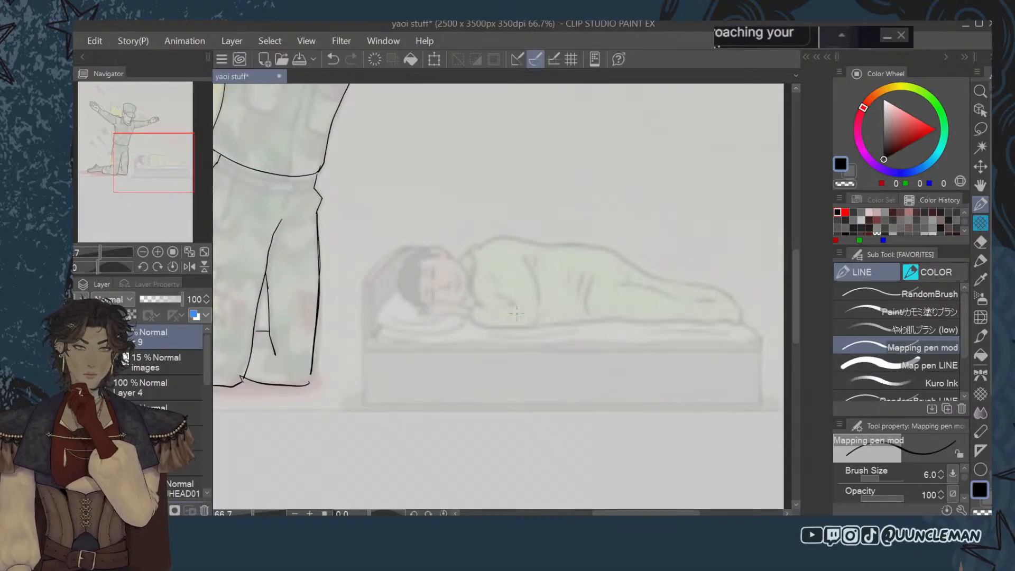
drag(422, 305, 463, 316)
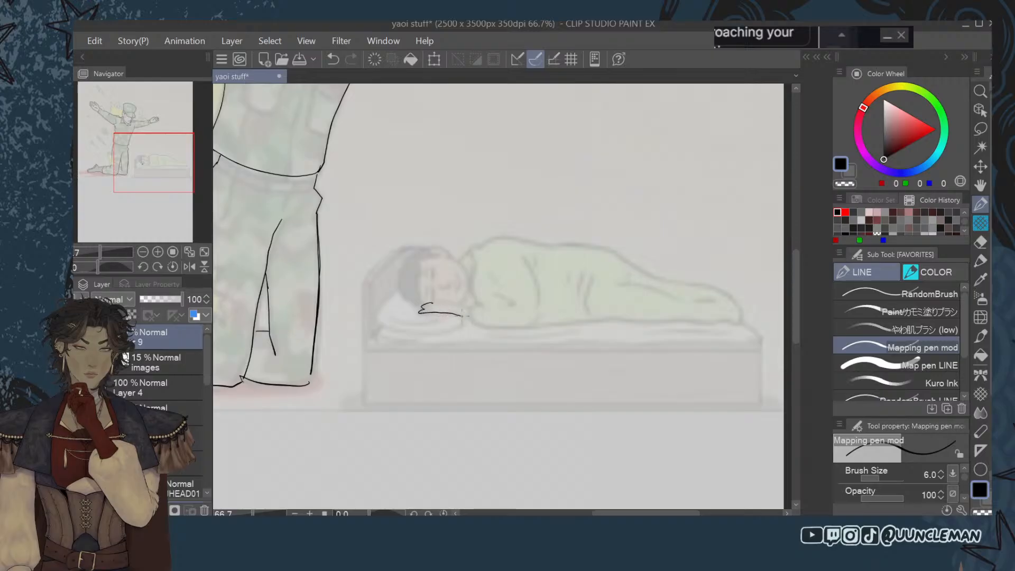
scroll(433, 295, up, 2)
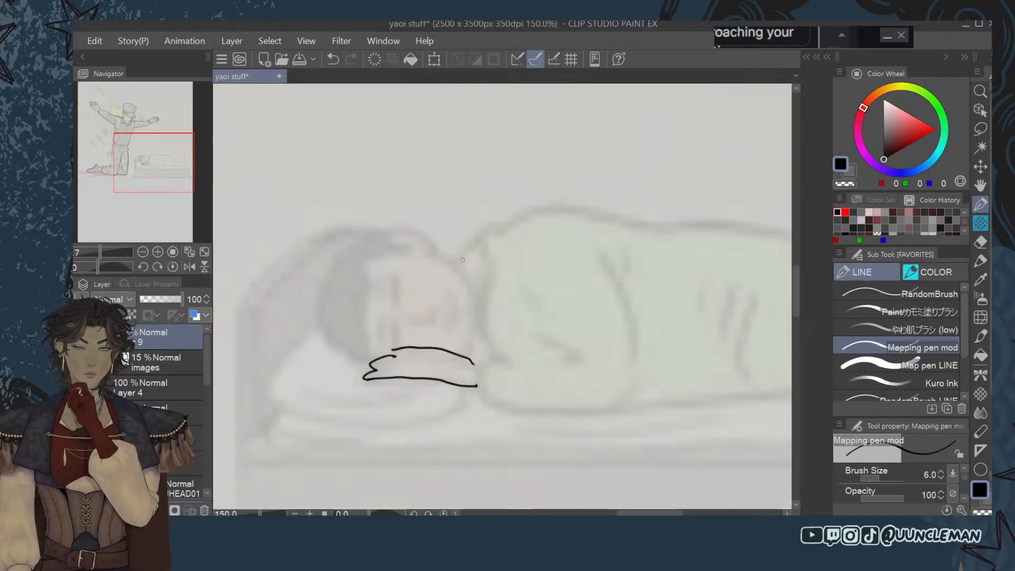
Trace the sleeping child's closed eyes, mouth, hair and head outline, along with the pillow.
mouse_move(394, 301)
mouse_down()
mouse_move(395, 276)
mouse_move(394, 346)
mouse_up()
drag(398, 321, 398, 348)
mouse_move(392, 240)
mouse_down()
mouse_move(430, 238)
mouse_move(363, 265)
mouse_move(364, 352)
mouse_move(348, 351)
mouse_move(315, 308)
mouse_move(334, 262)
mouse_move(383, 242)
mouse_move(331, 266)
mouse_move(329, 322)
mouse_move(366, 355)
mouse_up()
key(ctrl+z)
mouse_move(433, 249)
mouse_down()
mouse_move(478, 309)
mouse_move(464, 353)
mouse_up()
mouse_move(410, 320)
mouse_down()
mouse_move(437, 320)
mouse_move(438, 304)
mouse_move(450, 325)
mouse_move(388, 329)
mouse_move(375, 348)
mouse_move(453, 363)
mouse_up()
Add a crease line to the pillow and trace the curved headboard behind the child's head.
scroll(458, 321, down, 2)
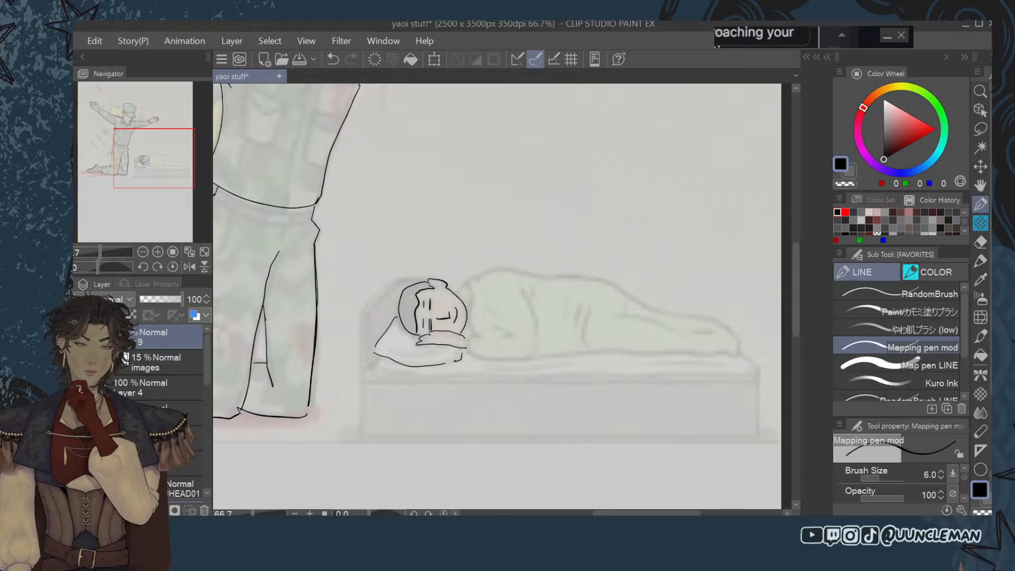
drag(393, 352, 430, 356)
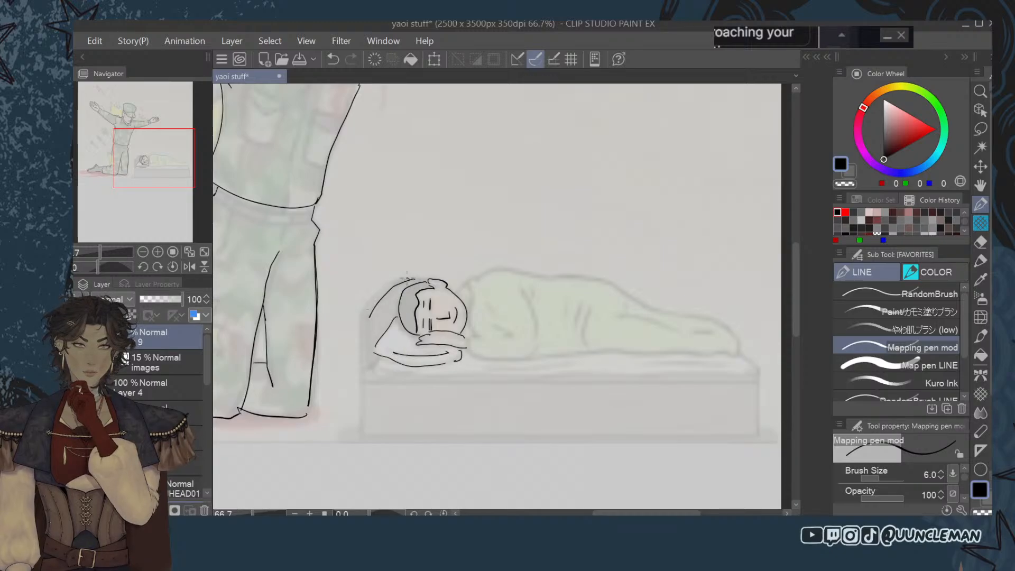
mouse_move(407, 278)
mouse_down()
mouse_move(380, 286)
mouse_move(361, 316)
mouse_up()
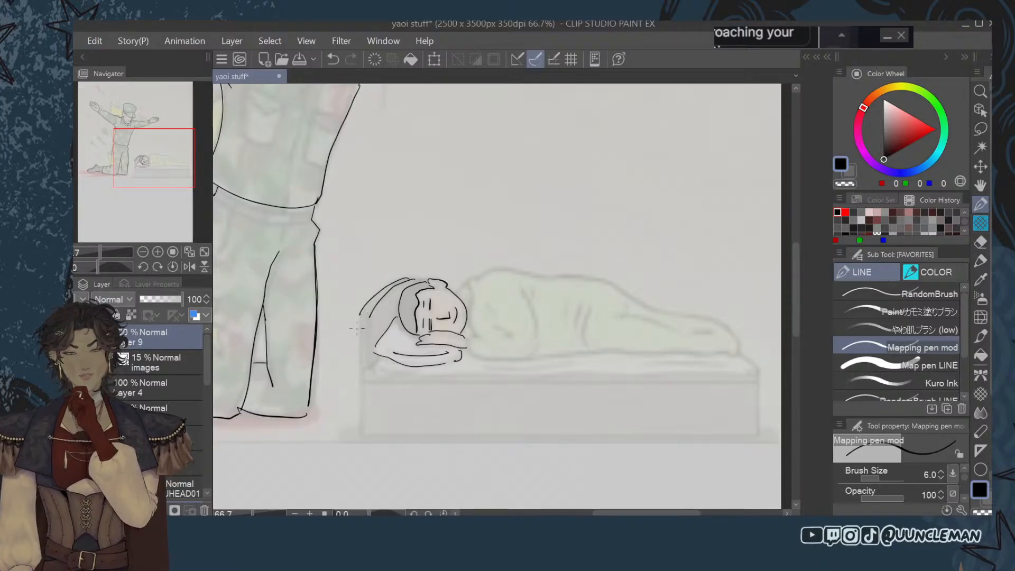
Trace the side of the headboard, the mattress edges and the rectangular bed base beneath the sleeping child.
mouse_move(360, 313)
mouse_down()
mouse_move(363, 378)
mouse_move(707, 376)
mouse_up()
key(ctrl+z)
drag(370, 372, 748, 364)
drag(373, 380, 757, 374)
drag(363, 380, 360, 433)
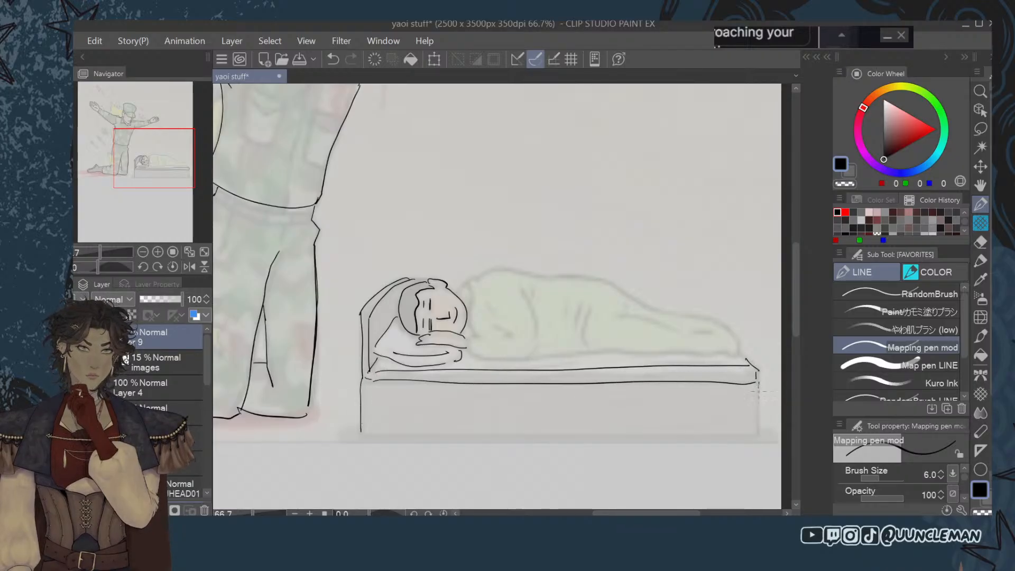
drag(757, 382, 757, 429)
mouse_move(361, 433)
mouse_down()
mouse_move(755, 435)
mouse_move(518, 433)
mouse_move(756, 432)
mouse_up()
key(ctrl+z)
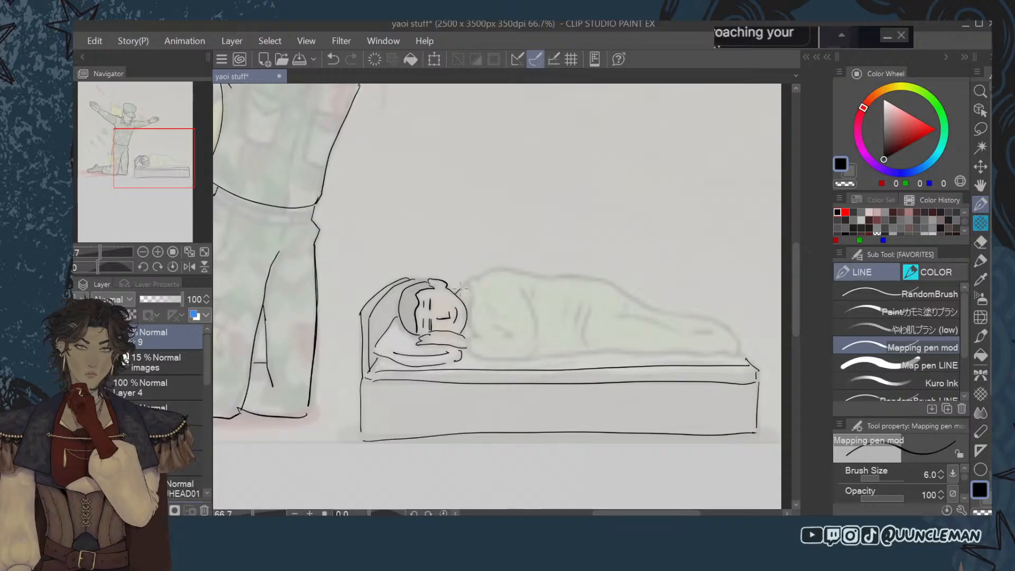
Trace the upper contour of the sleeping child's covered body from the neck to the feet.
mouse_move(477, 277)
mouse_down()
mouse_move(535, 276)
mouse_move(632, 299)
mouse_up()
key(ctrl+z)
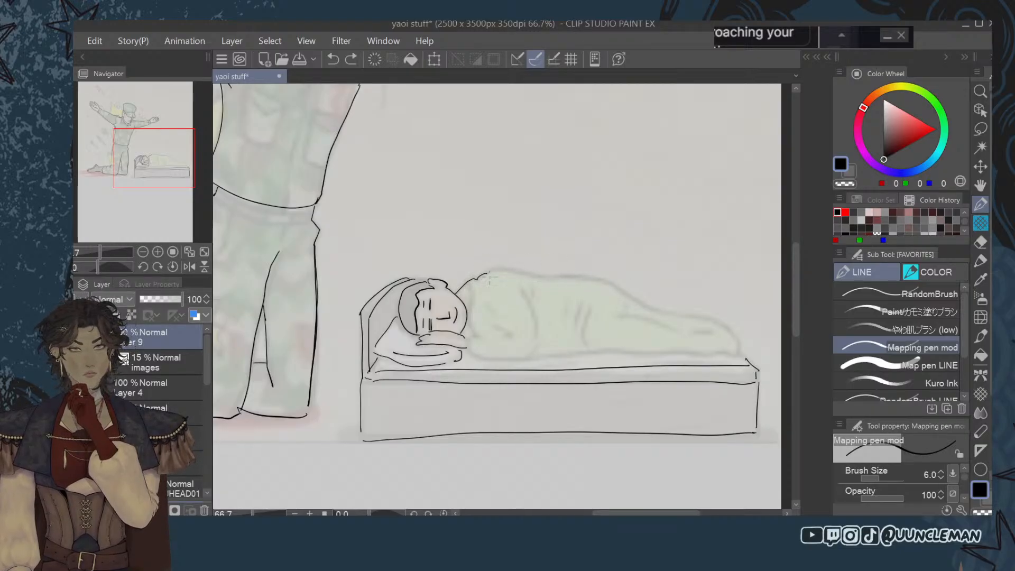
mouse_move(489, 274)
mouse_down()
mouse_move(587, 275)
mouse_move(646, 306)
mouse_move(716, 321)
mouse_move(741, 351)
mouse_up()
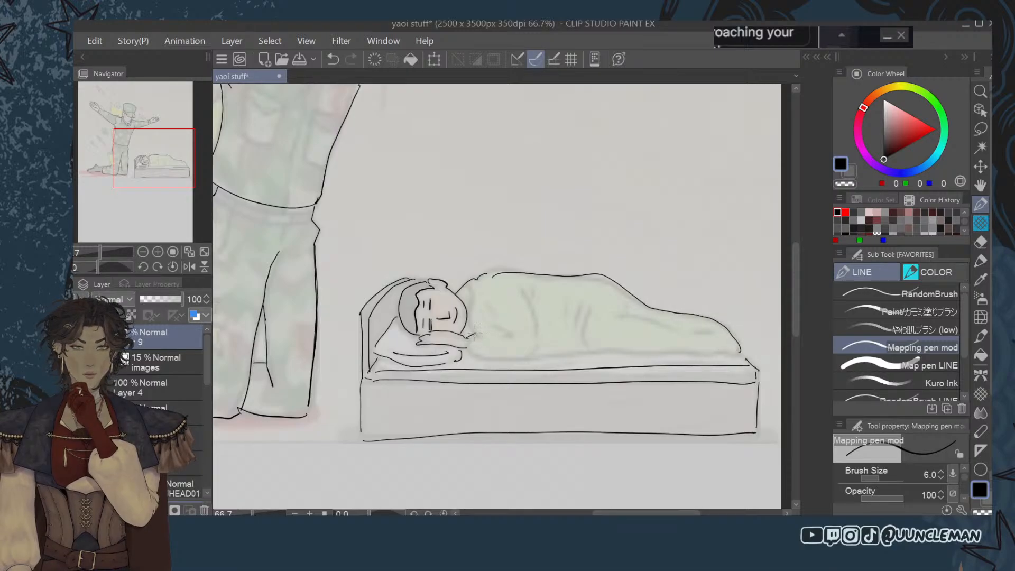
Trace the front and lower edges of the sleeping child's covered body and add the leg fold and blanket creases.
drag(474, 334, 476, 279)
mouse_move(466, 343)
mouse_down()
mouse_move(485, 358)
mouse_move(738, 354)
mouse_up()
drag(624, 317, 700, 336)
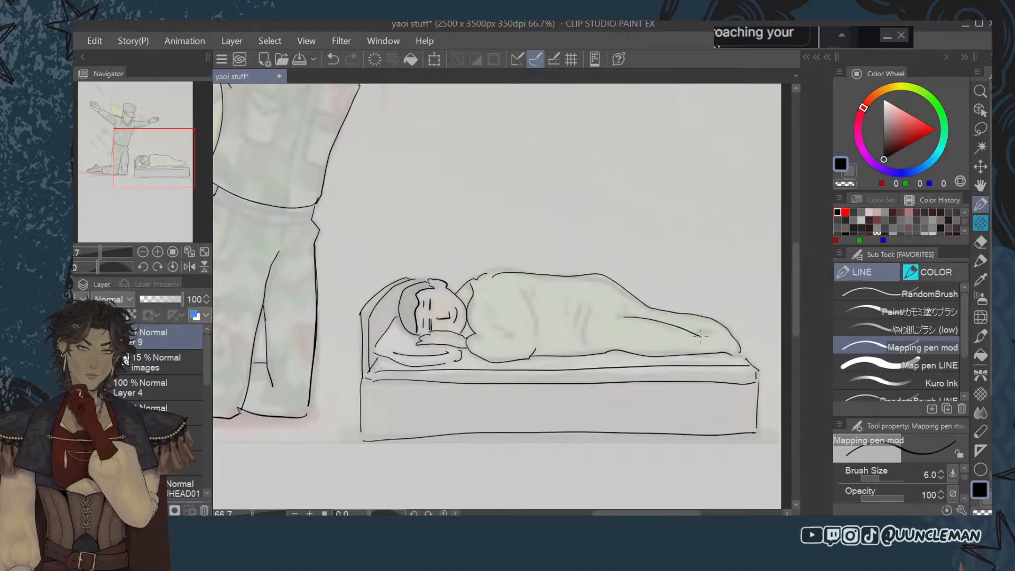
drag(586, 327, 585, 341)
mouse_move(580, 309)
mouse_down()
mouse_move(576, 324)
mouse_move(563, 317)
mouse_up()
drag(521, 293, 536, 336)
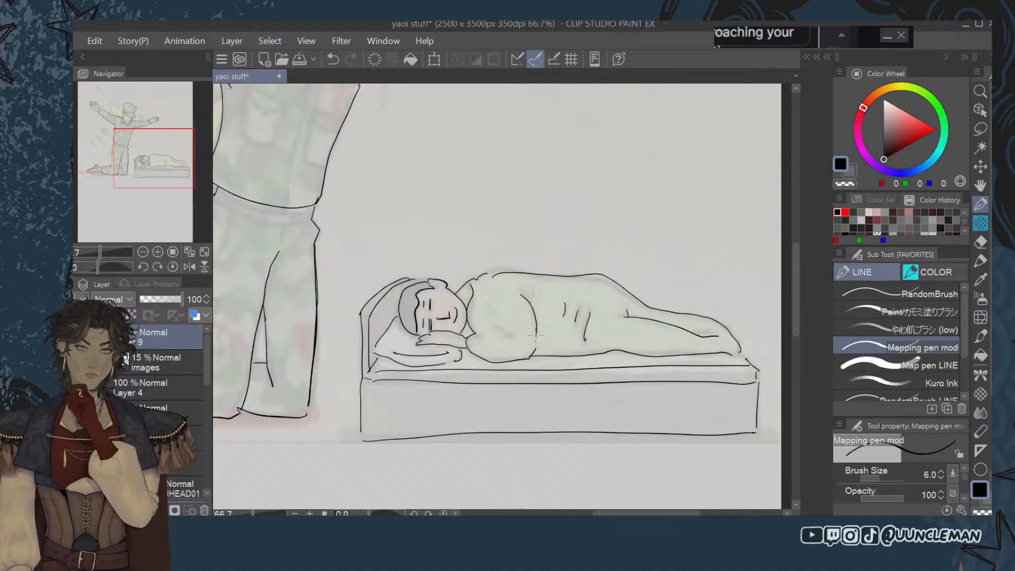
Trace the oval green object flying behind the soldier as an outline filled with crosshatched lines.
scroll(528, 291, down, 3)
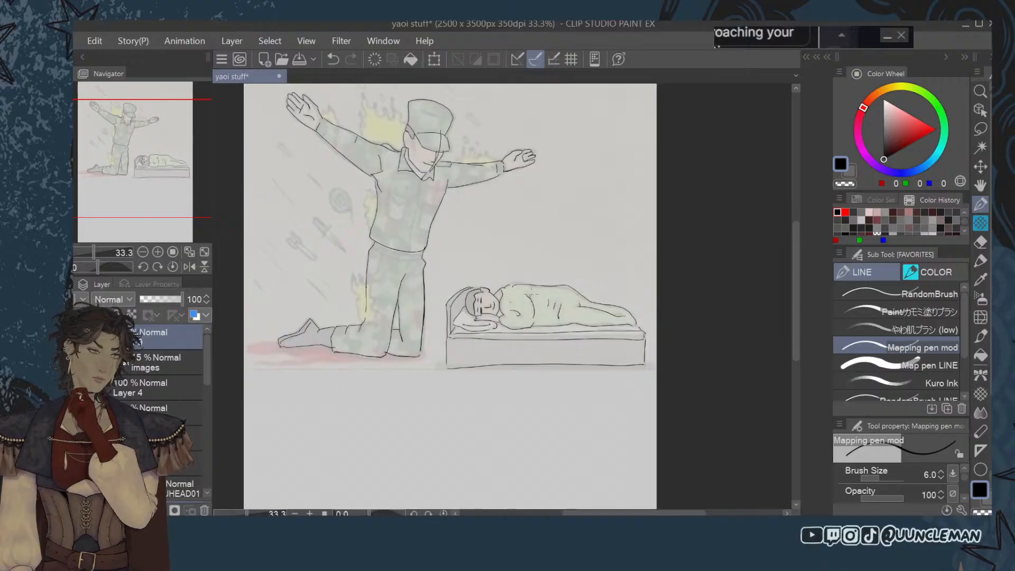
key(h)
drag(514, 273, 743, 384)
scroll(736, 352, up, 1)
click(979, 203)
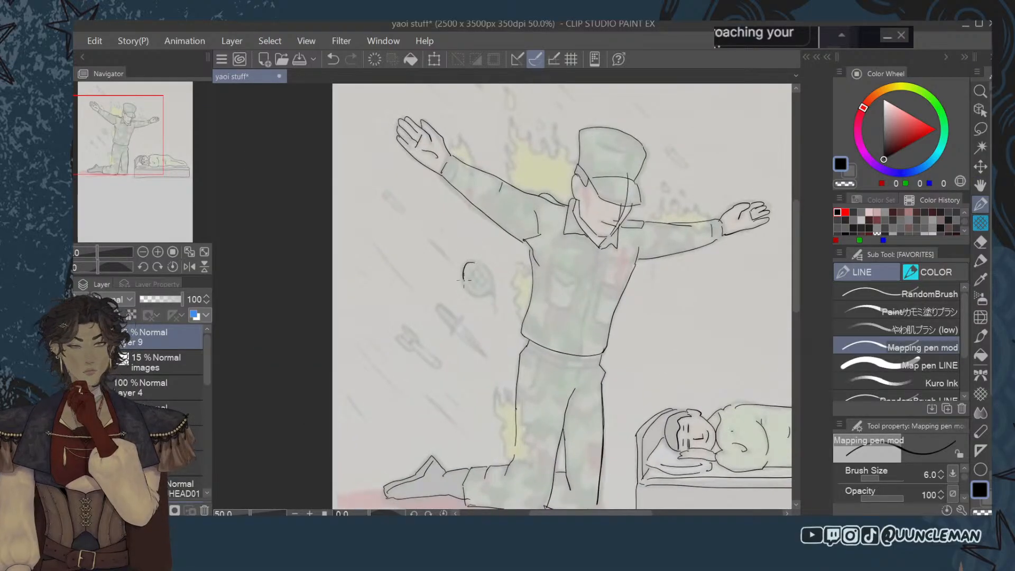
mouse_move(470, 264)
mouse_down()
mouse_move(491, 291)
mouse_move(466, 284)
mouse_up()
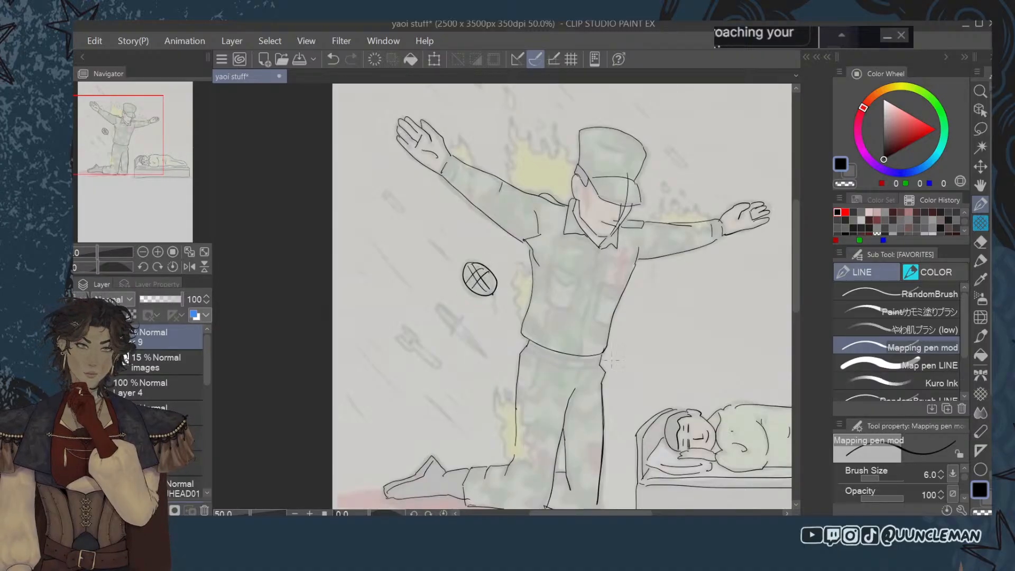
Hide the traced line layer and set the meme images layer to 100% opacity.
scroll(612, 361, down, 2)
scroll(612, 361, up, 1)
scroll(612, 361, up, 1)
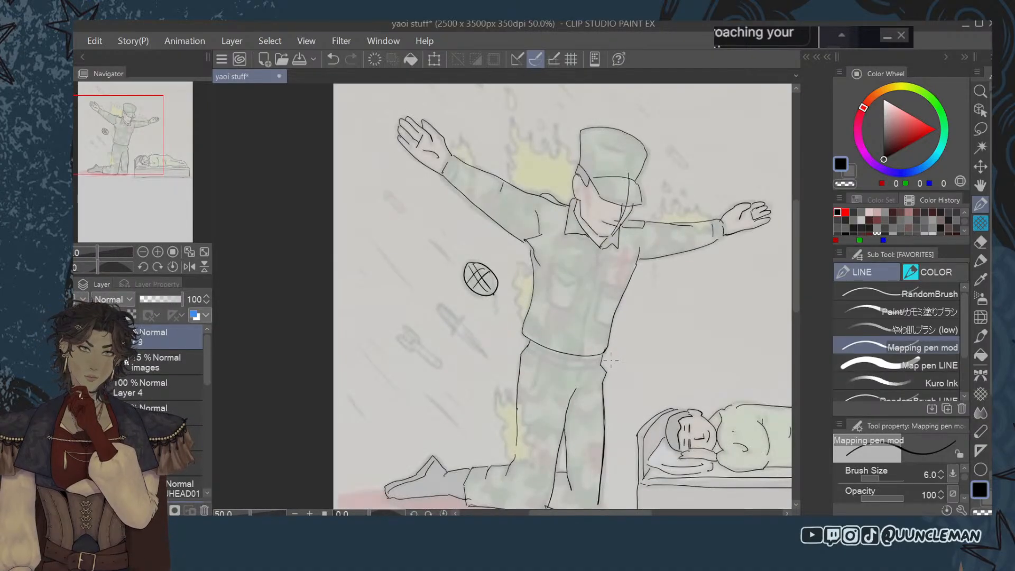
click(67, 337)
click(177, 358)
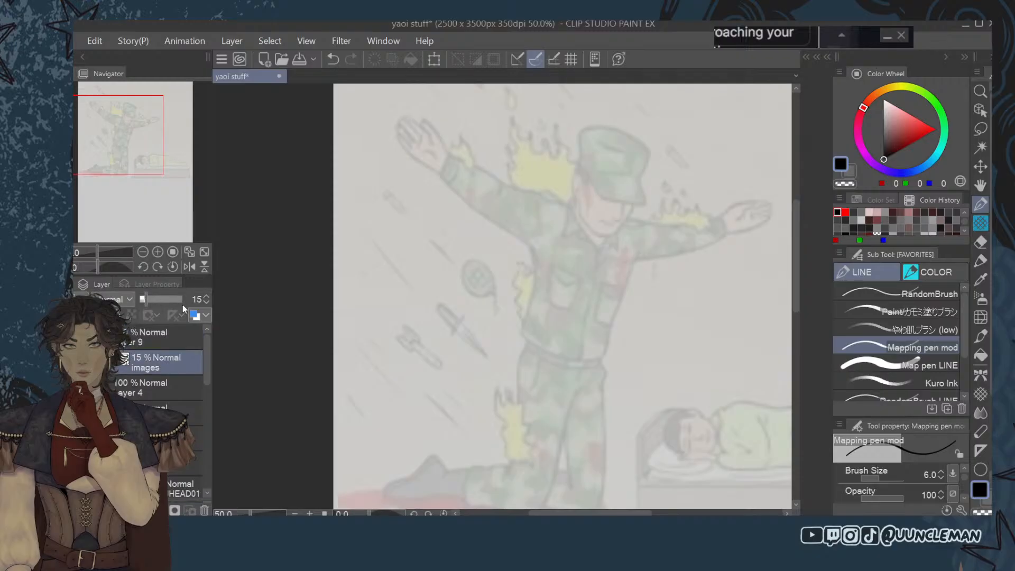
click(181, 299)
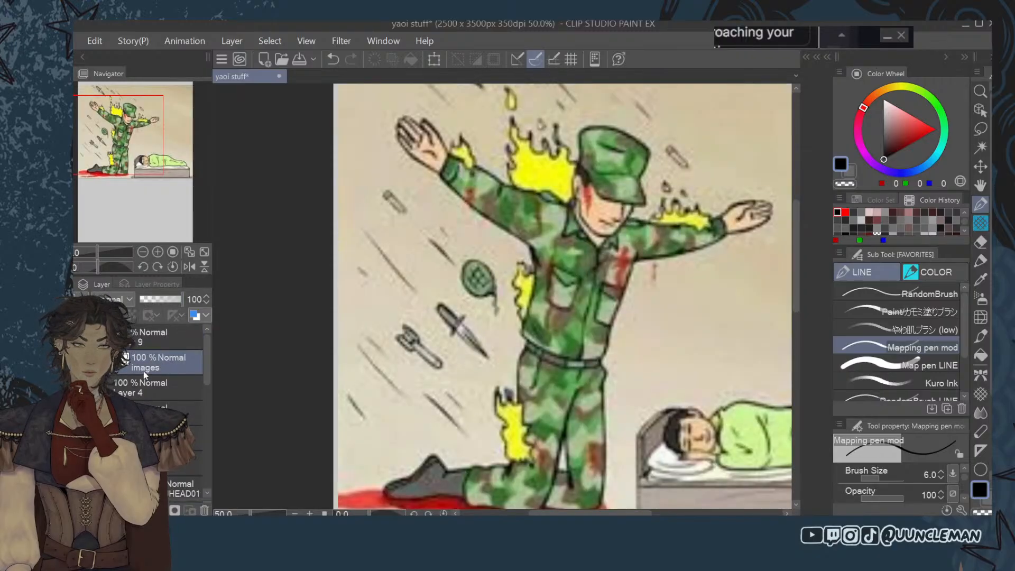
Try the images layer at 30% and 0% opacity, toggle layer visibility, and return the opacity to 100%.
click(148, 300)
click(153, 299)
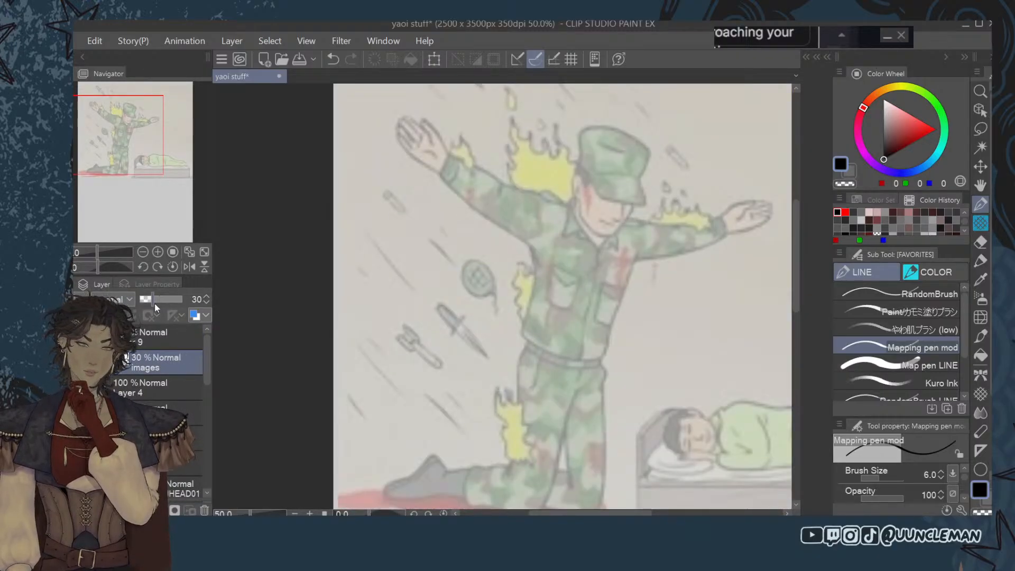
click(141, 300)
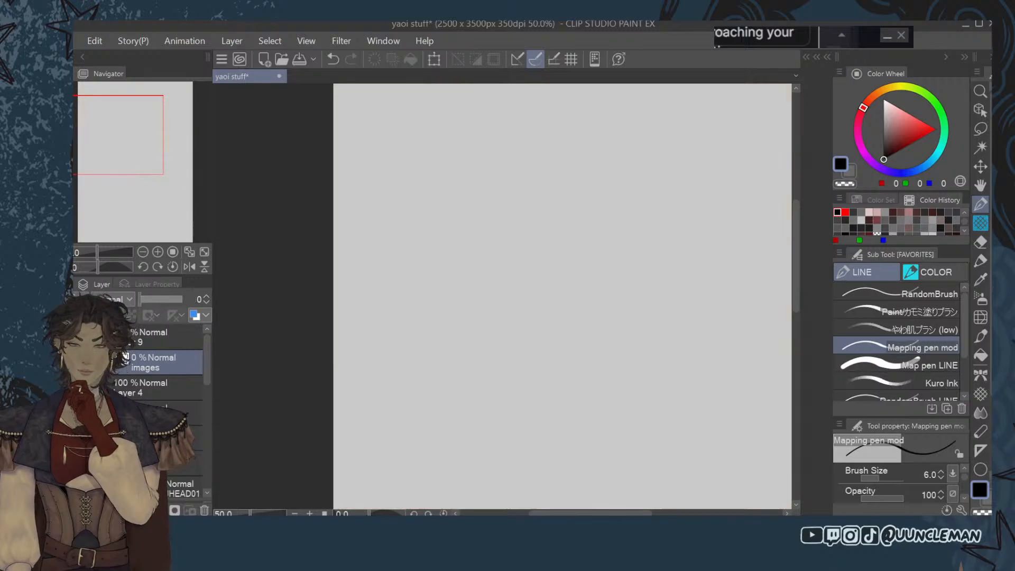
click(67, 337)
click(67, 337)
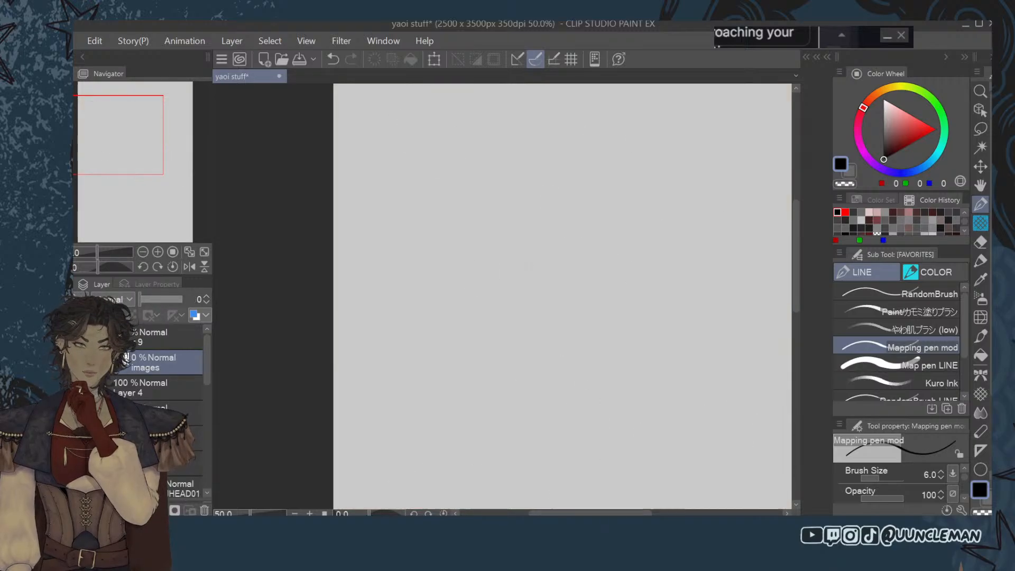
click(67, 337)
click(67, 337)
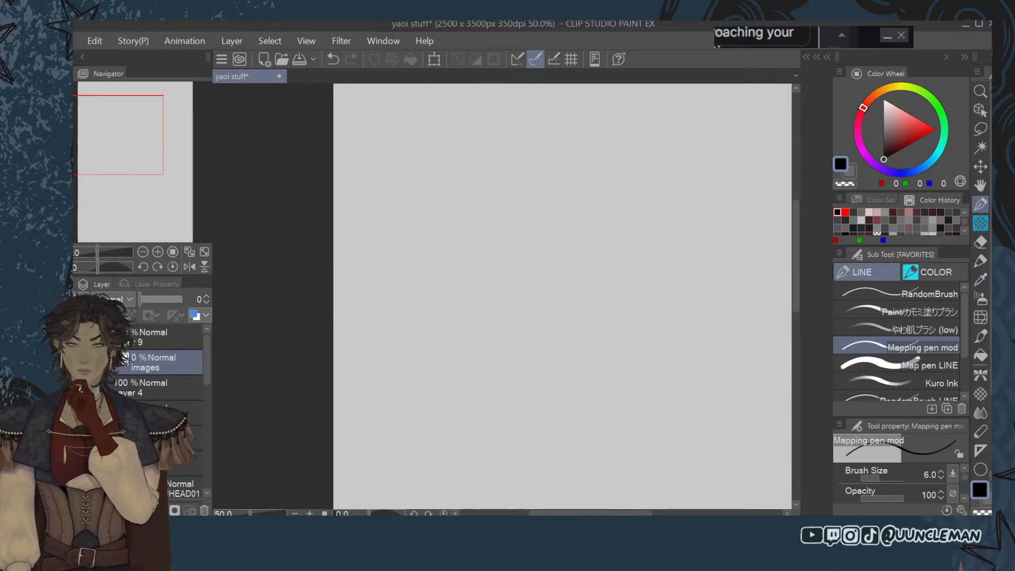
click(68, 362)
click(67, 362)
drag(149, 306, 188, 300)
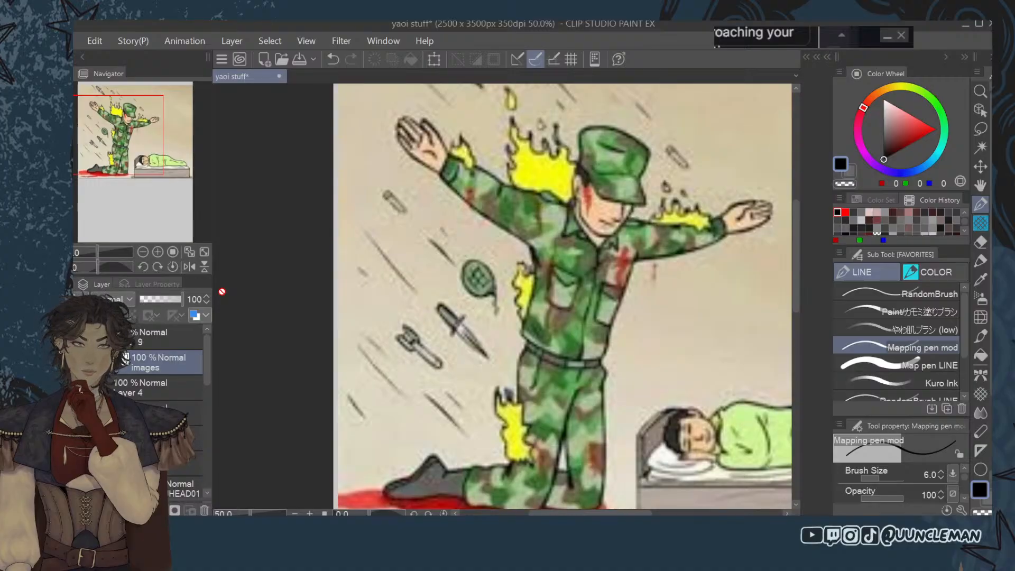
Import the uncleman character image above the meme image and shift it up over the soldier.
key(h)
drag(644, 385, 582, 438)
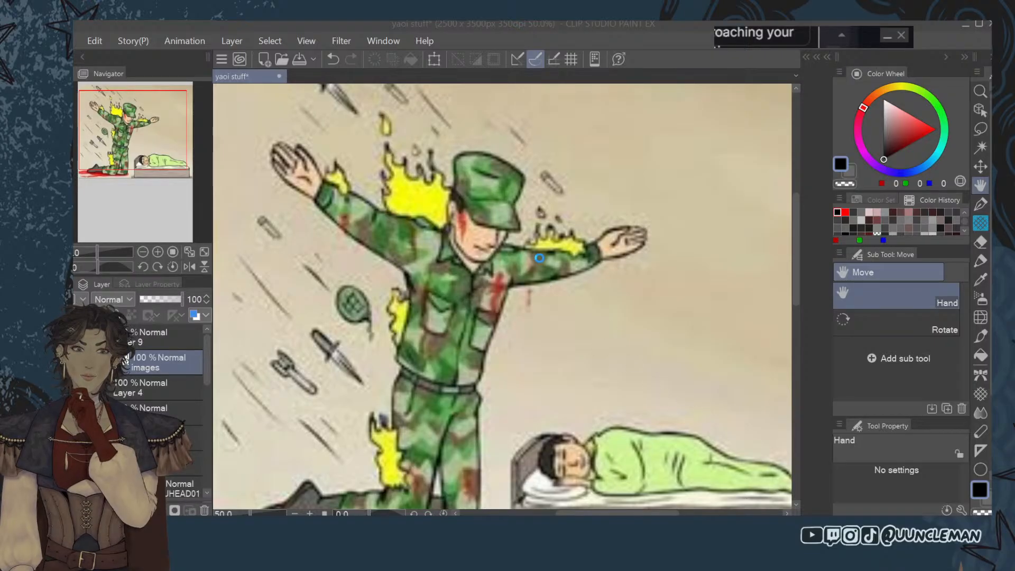
double_click(537, 256)
scroll(539, 257, down, 9)
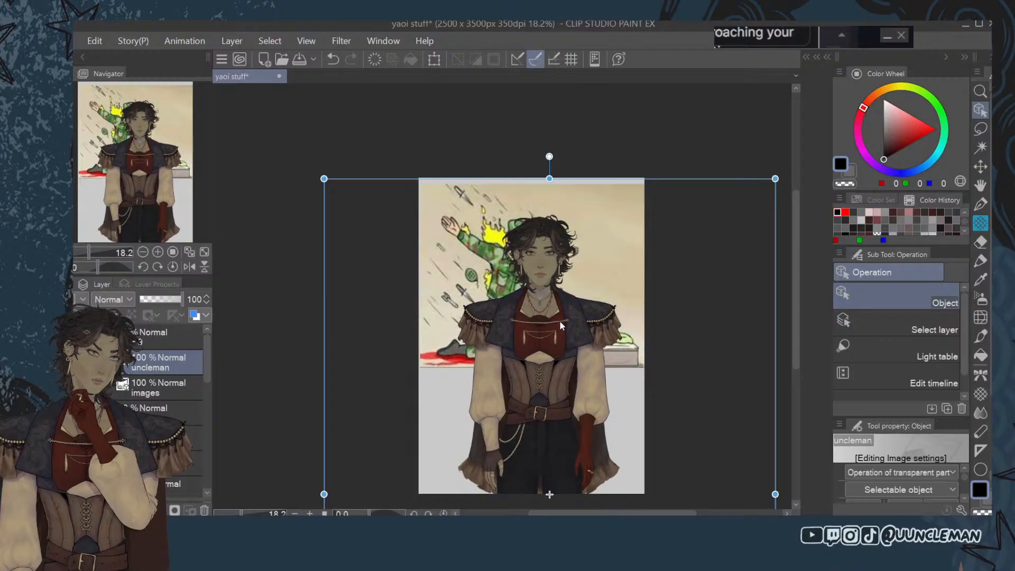
drag(560, 320, 535, 291)
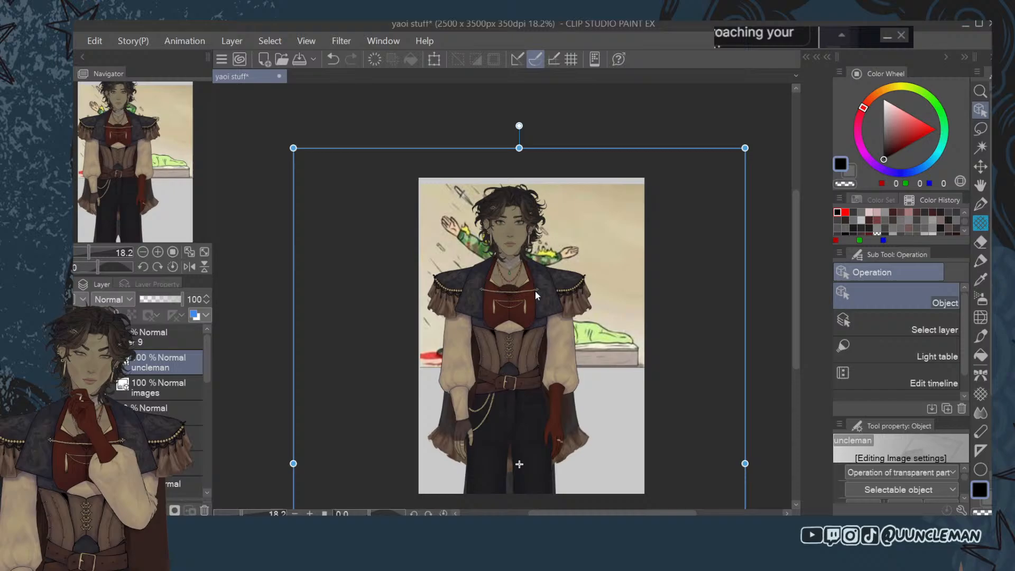
Lasso the character's head, erase everything outside the selection, and deselect.
click(980, 129)
mouse_move(517, 180)
mouse_down()
mouse_move(477, 251)
mouse_move(562, 253)
mouse_move(542, 151)
mouse_up()
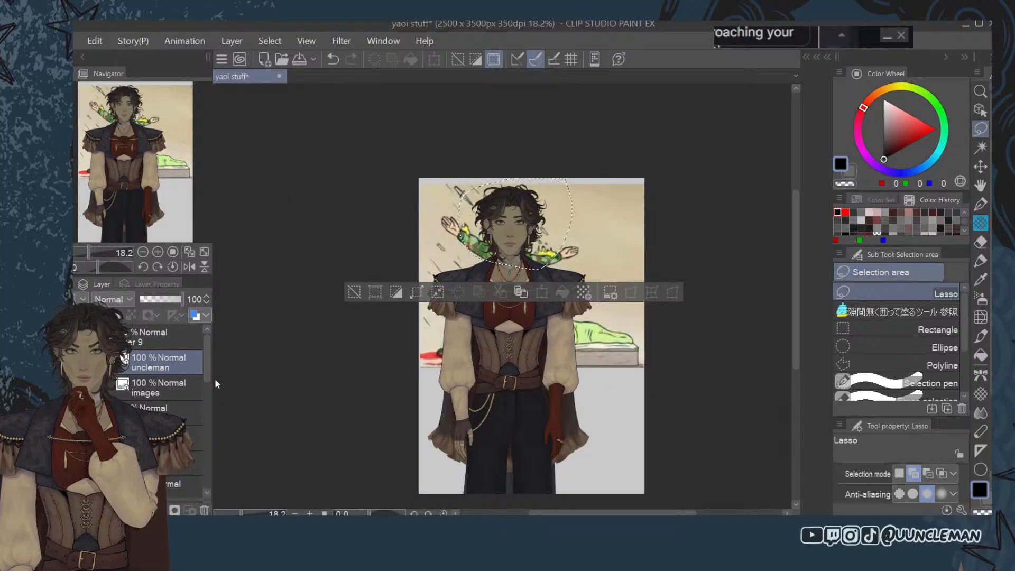
click(519, 342)
click(479, 292)
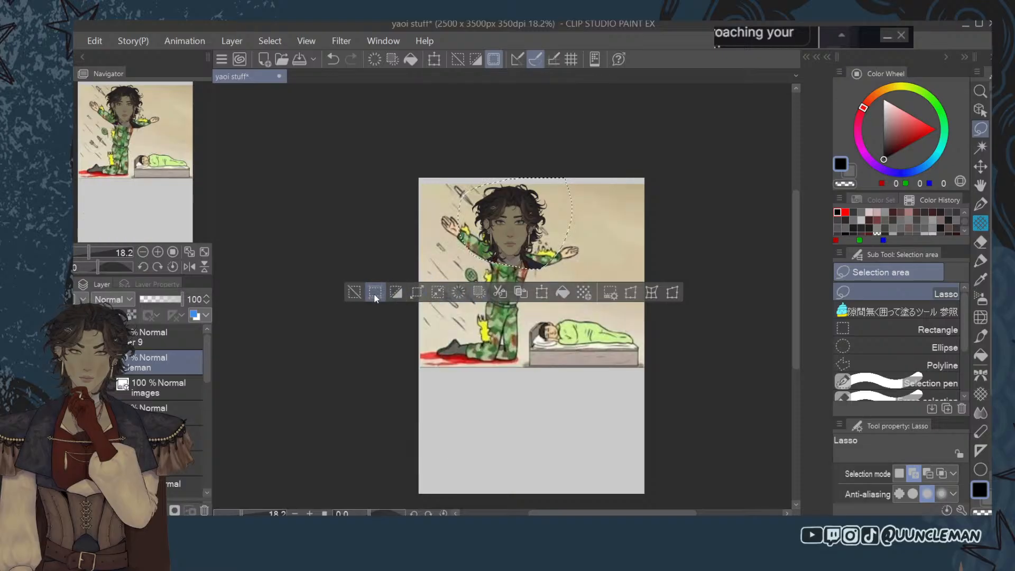
click(355, 292)
scroll(506, 265, up, 4)
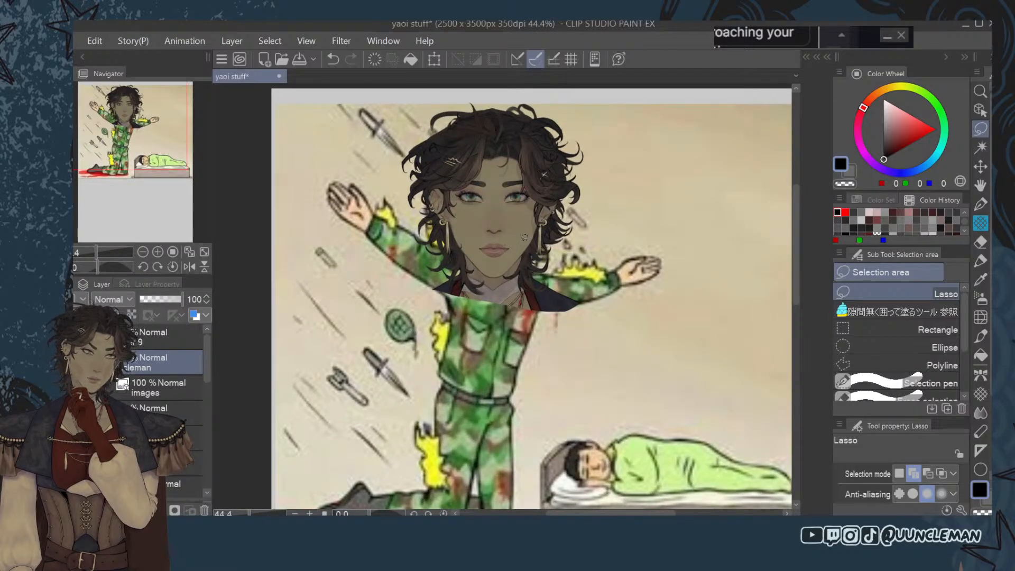
mouse_move(512, 139)
mouse_down()
mouse_move(479, 275)
mouse_move(550, 228)
mouse_up()
mouse_move(510, 138)
mouse_down()
mouse_move(476, 143)
mouse_move(421, 211)
mouse_move(535, 270)
mouse_up()
click(313, 316)
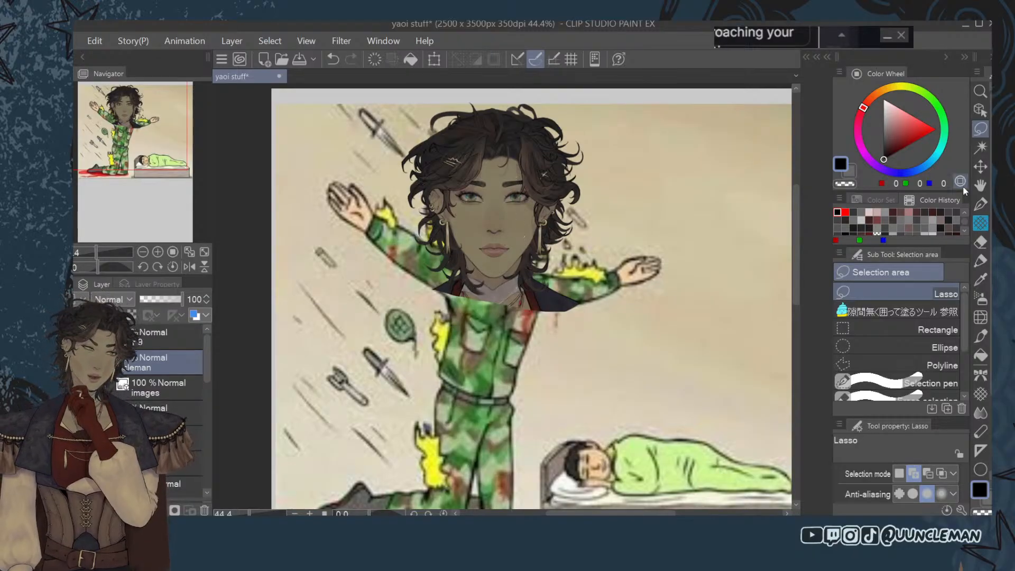
Scale the cut-out character head down and place it over the soldier's outstretched arm beside his cap.
key(ctrl+plus)
click(434, 60)
drag(594, 196, 473, 309)
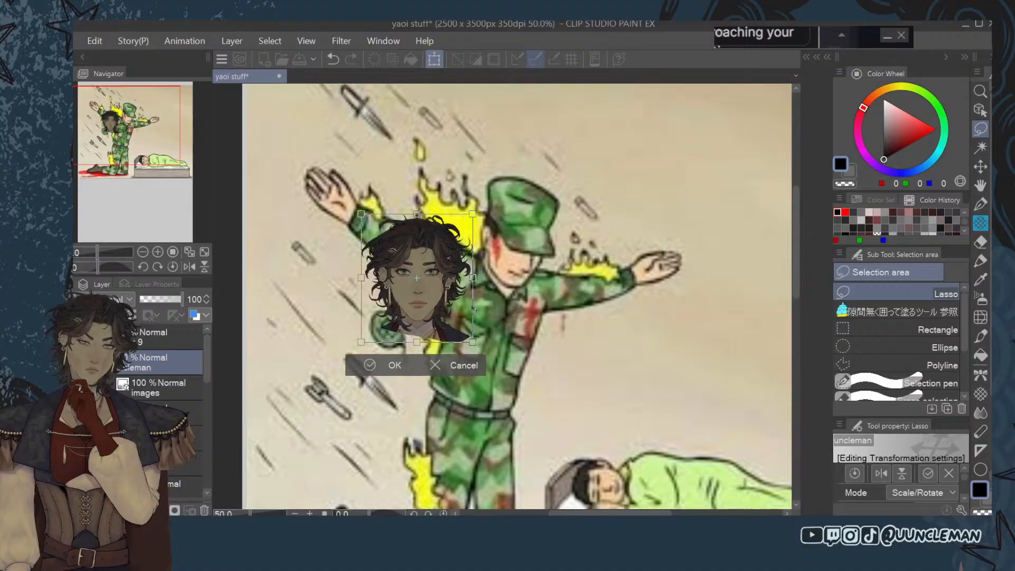
click(369, 365)
scroll(385, 281, up, 3)
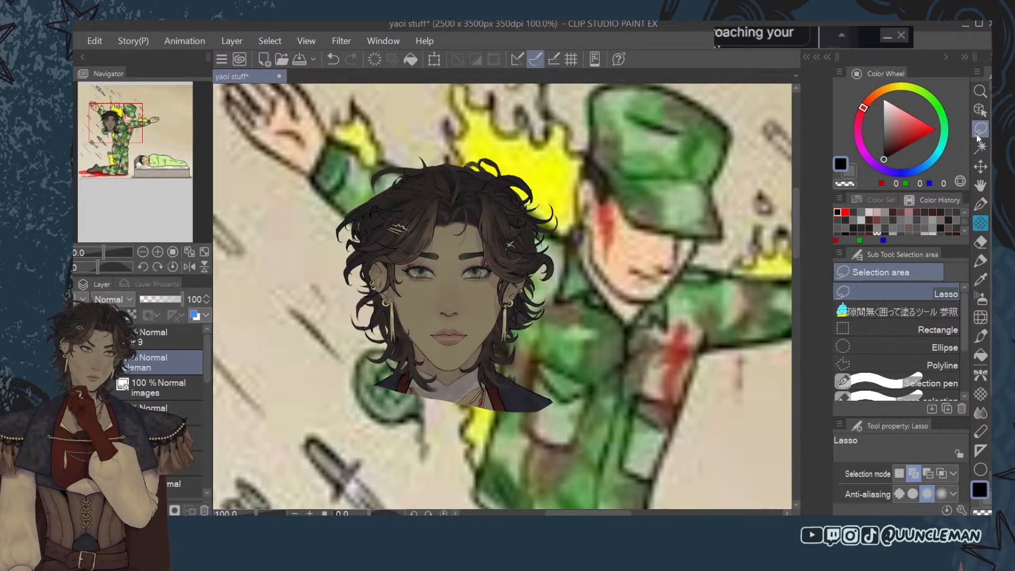
mouse_move(465, 322)
mouse_down()
mouse_move(437, 346)
mouse_move(471, 328)
mouse_up()
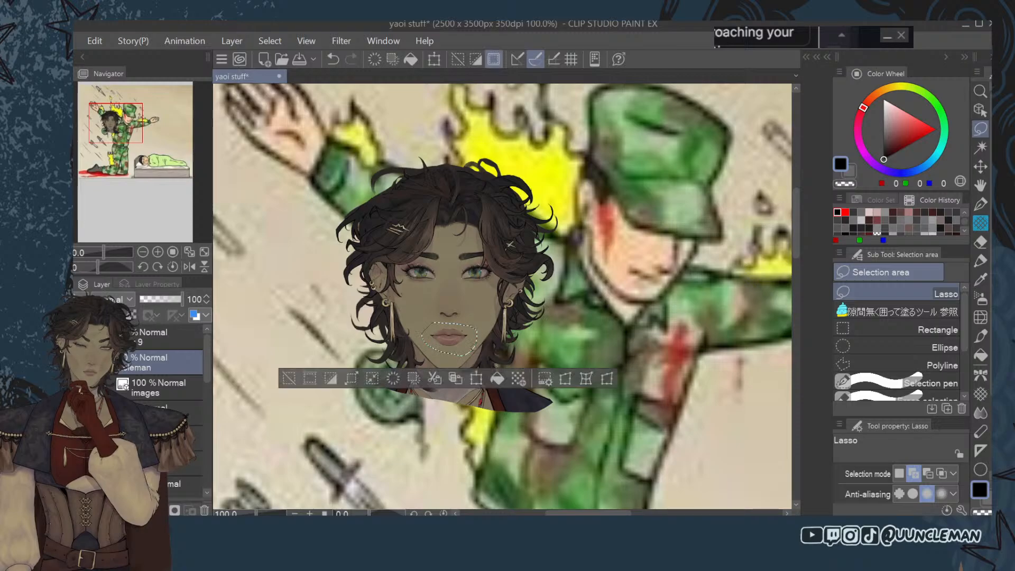
click(296, 377)
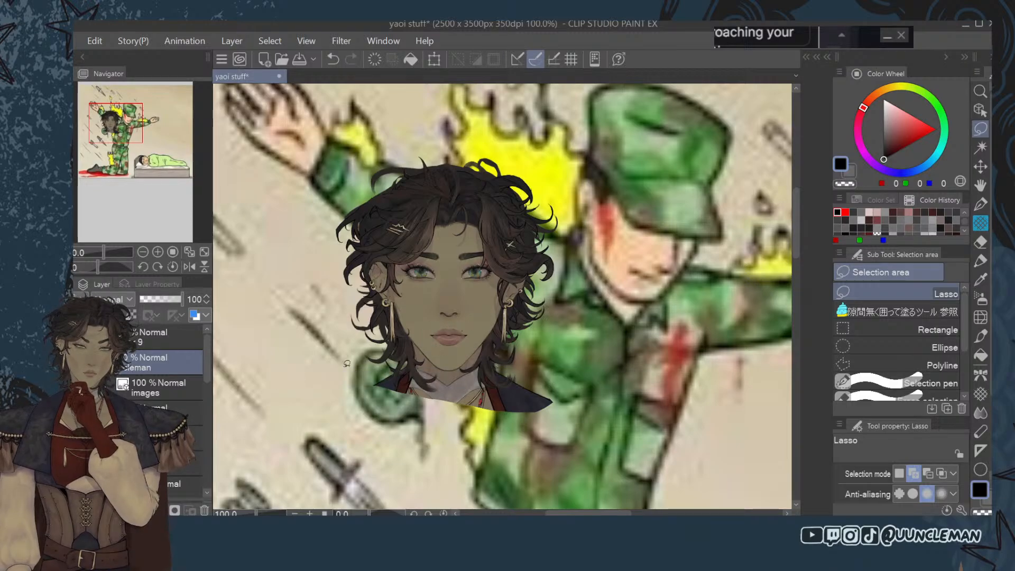
key(b)
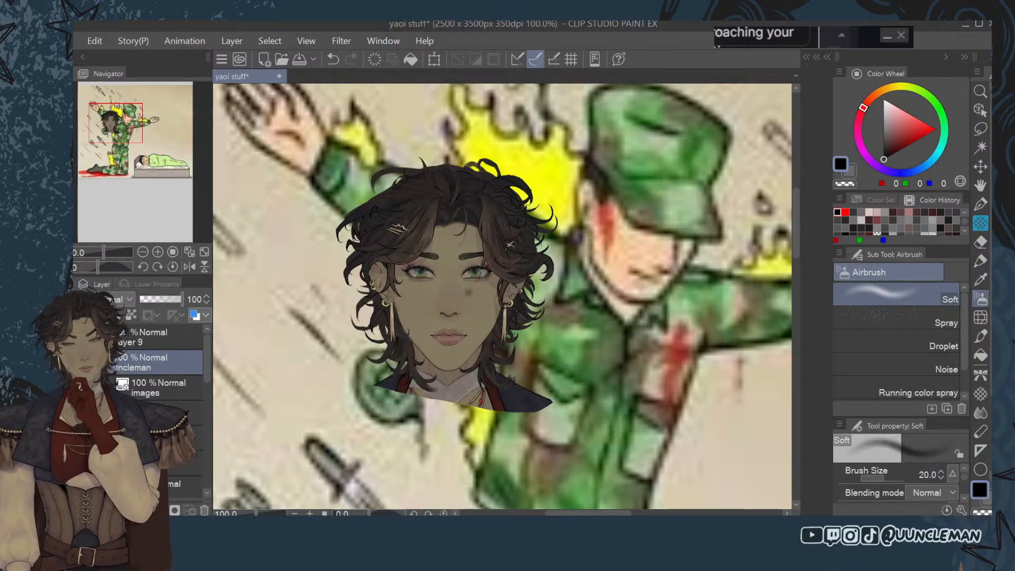
Add a new layer above the character head for the Mapping pen, and clear the head and meme image from view.
click(980, 205)
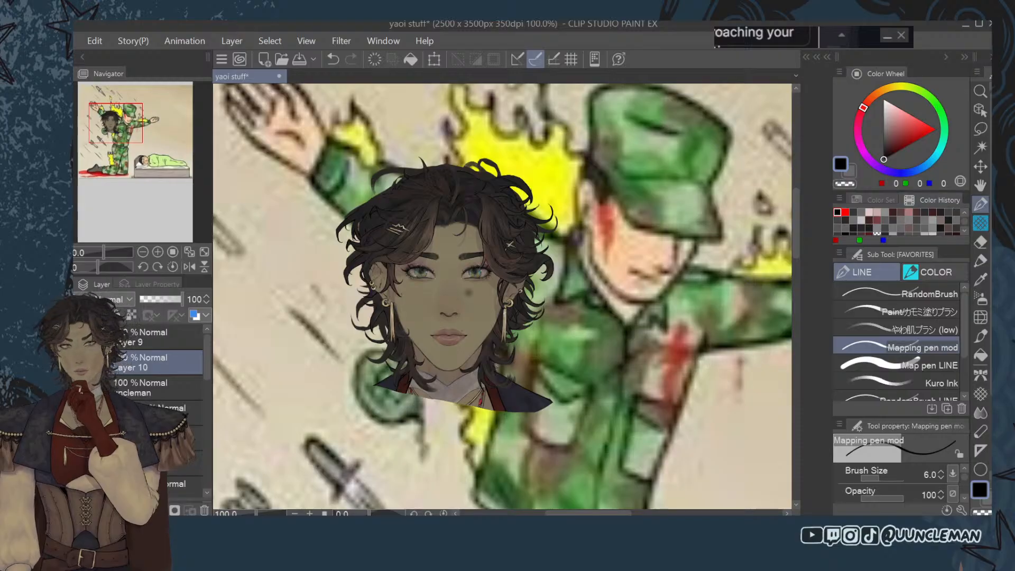
key(Delete)
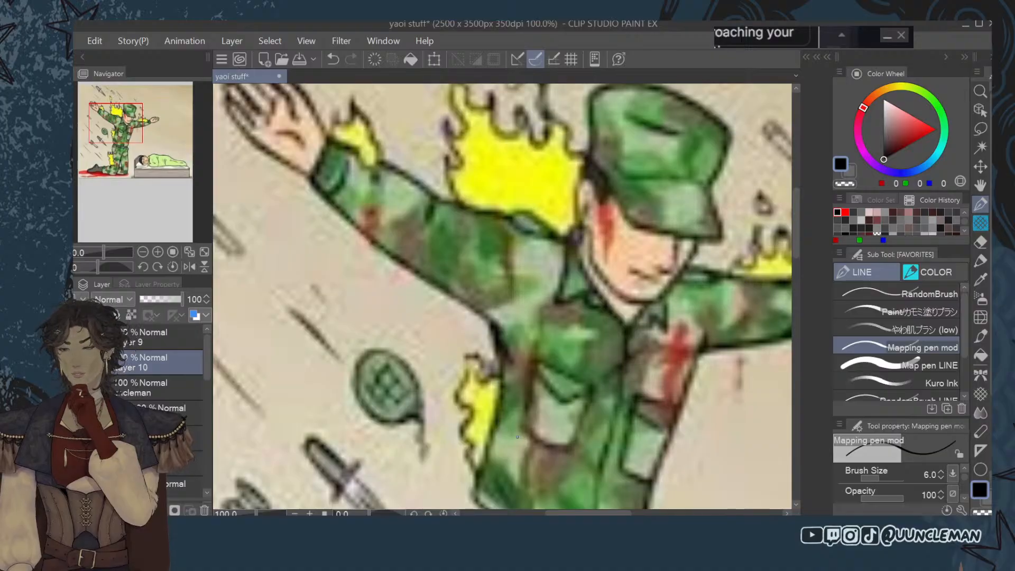
scroll(388, 106, down, 2)
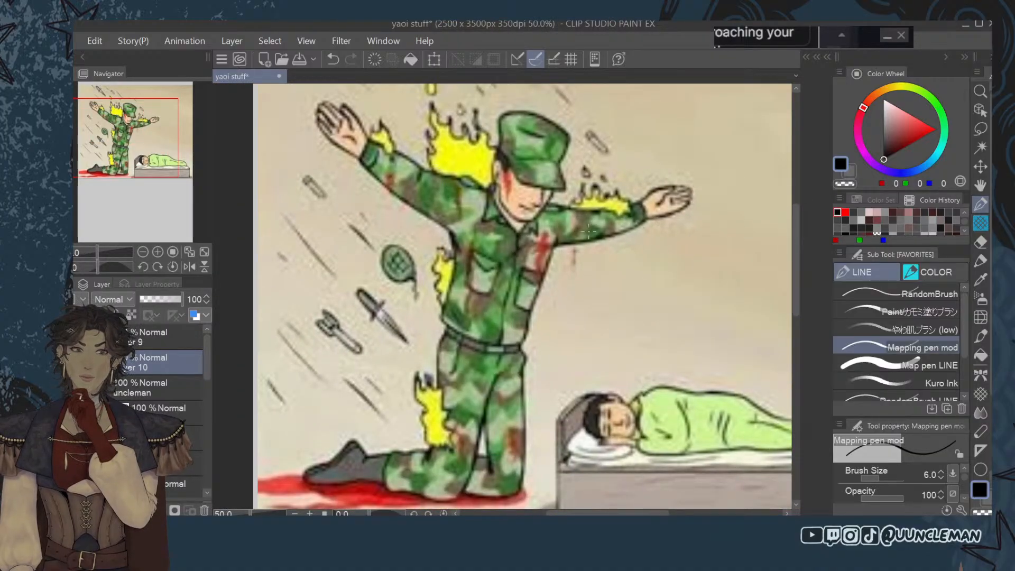
scroll(588, 231, down, 1)
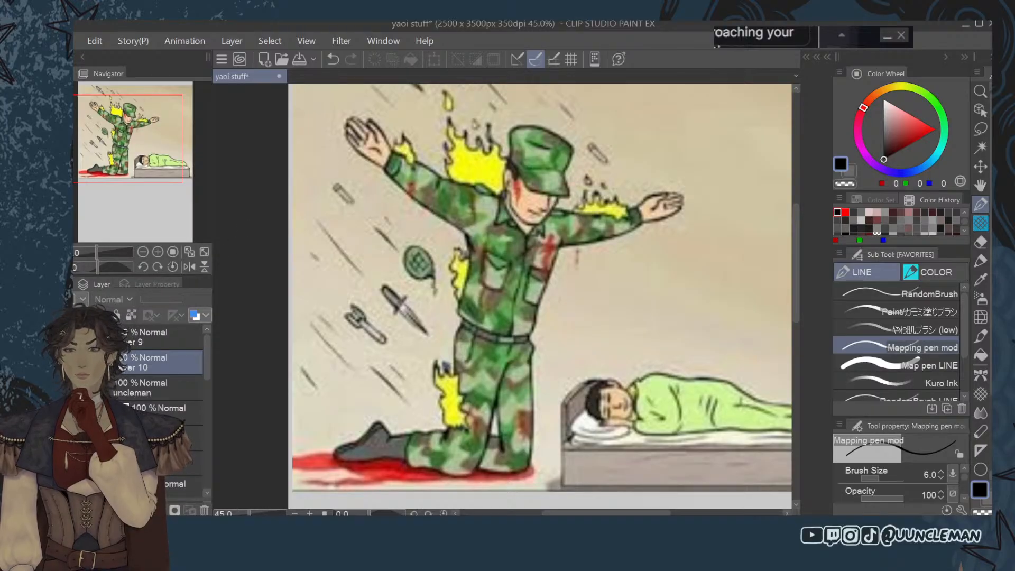
click(69, 363)
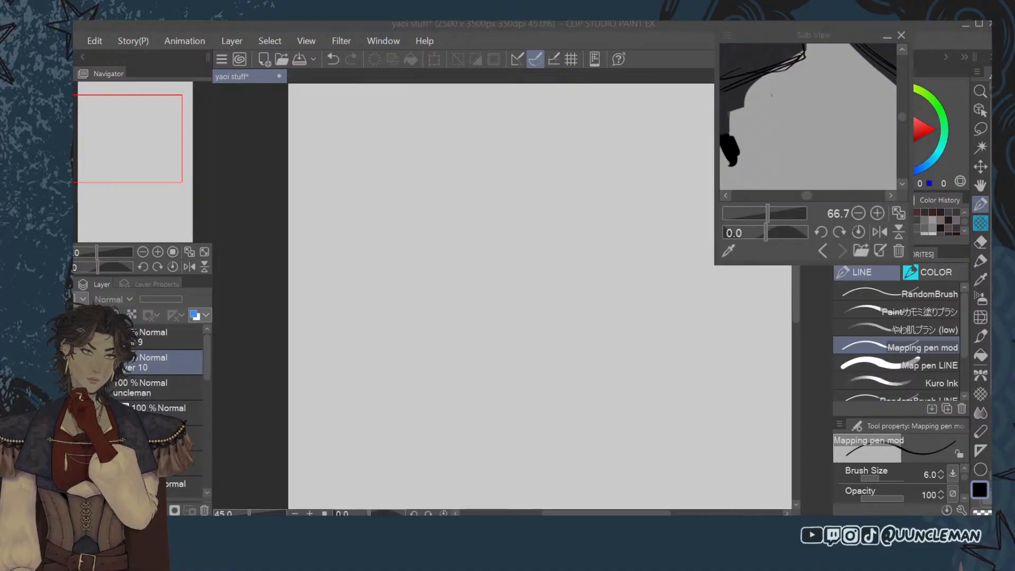
Place a small black silhouette image on a new layer in the upper corner of the blank canvas.
key(alt+Tab)
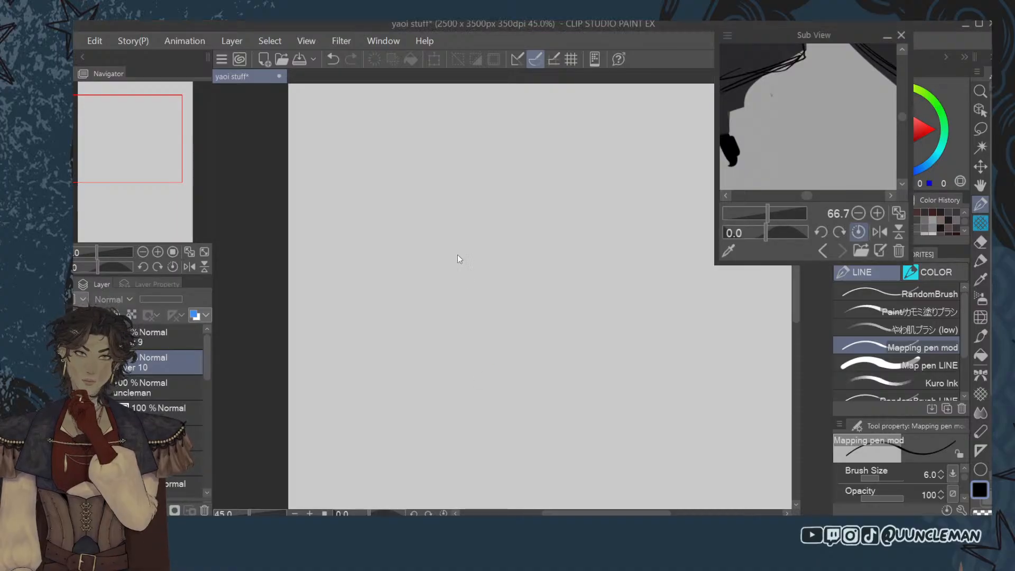
scroll(833, 148, down, 3)
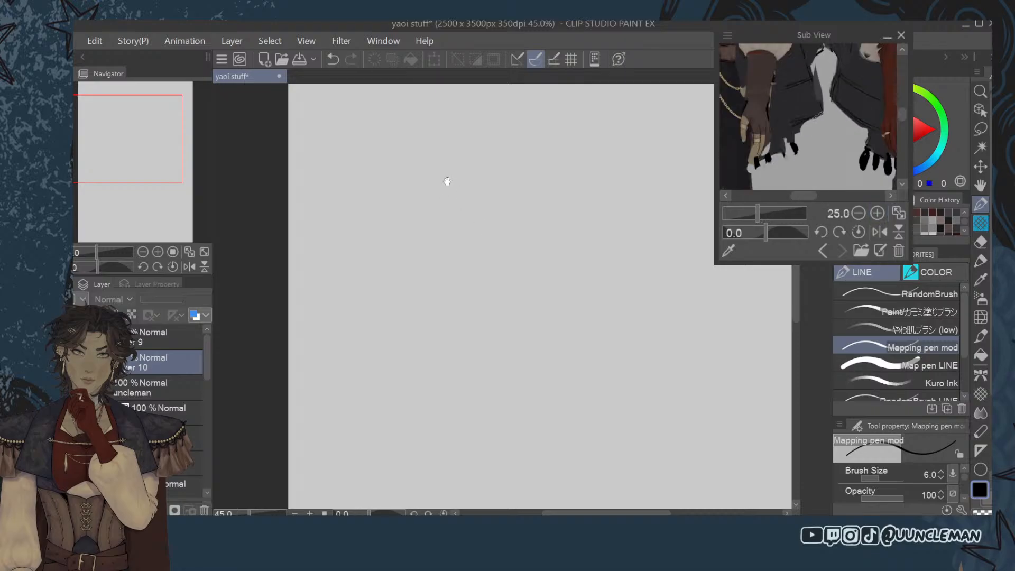
scroll(809, 116, up, 3)
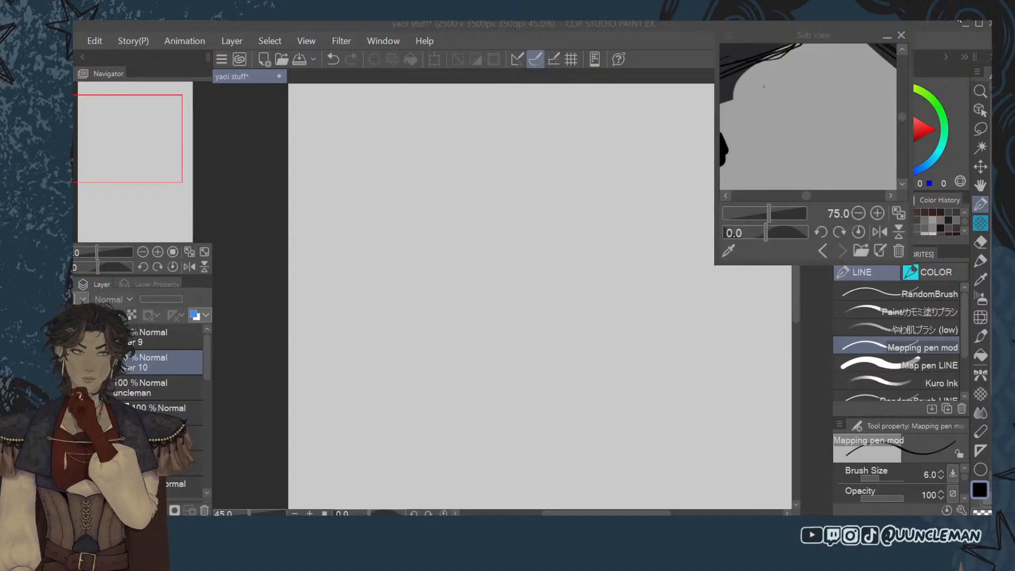
click(494, 108)
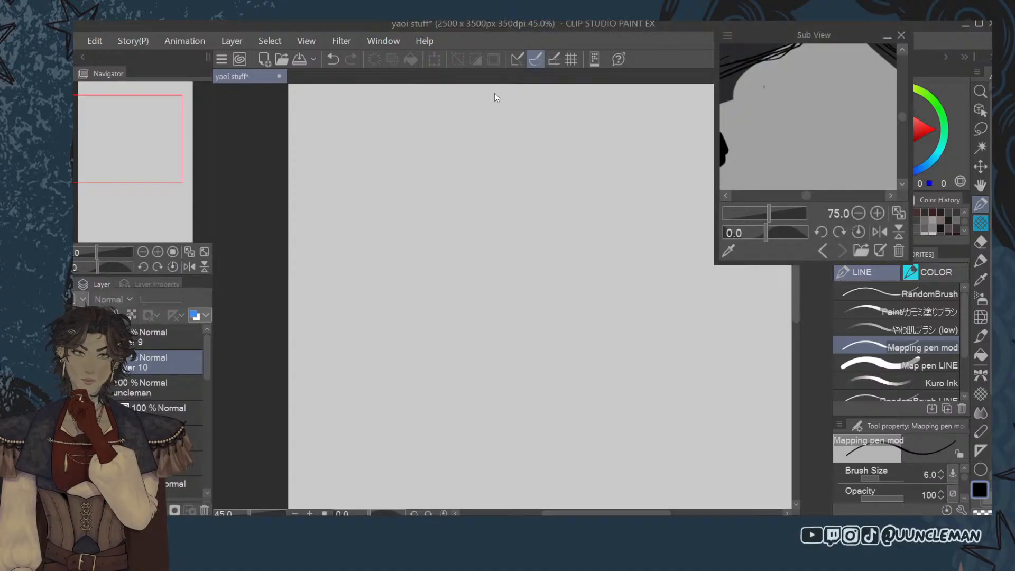
key(ctrl+shift+n)
scroll(454, 287, down, 3)
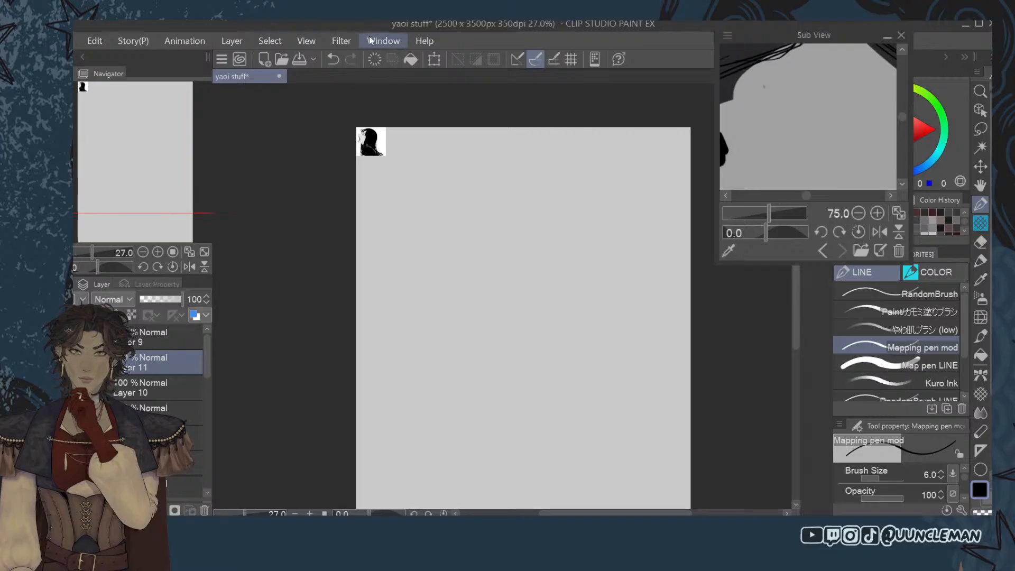
Enlarge the black-haired girl reference image in the canvas corner and add a new layer above it.
click(435, 60)
drag(385, 157, 495, 261)
click(369, 285)
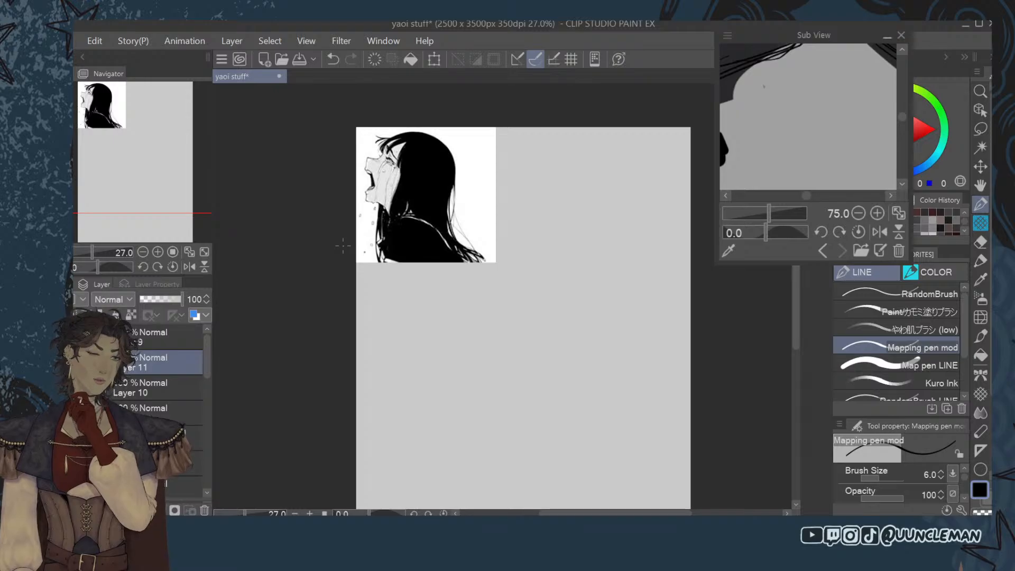
key(ctrl+shift+n)
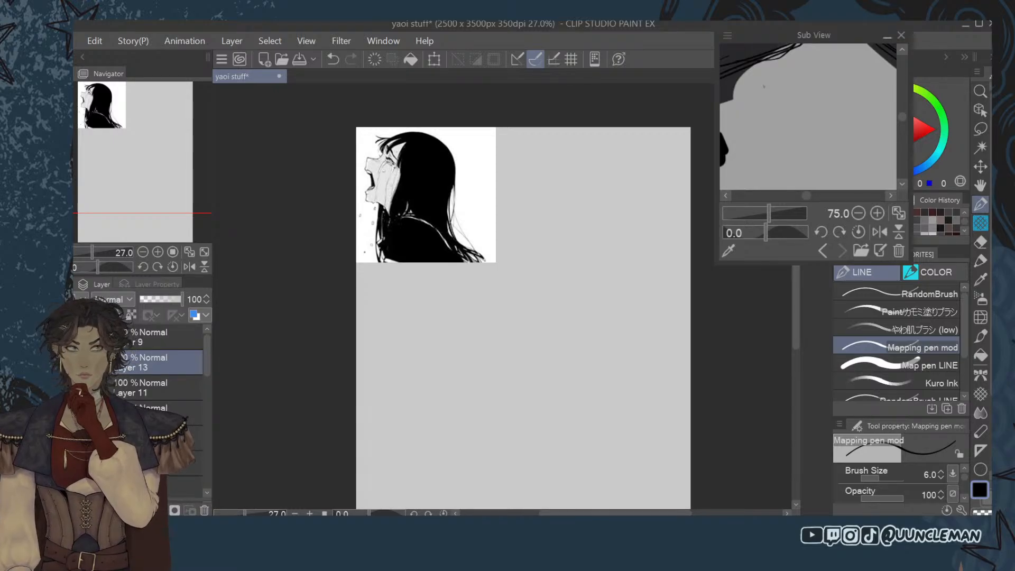
Set the Mapping pen's brush size to 30 and sketch a large circle for the head with a jaw curve beneath it.
click(980, 223)
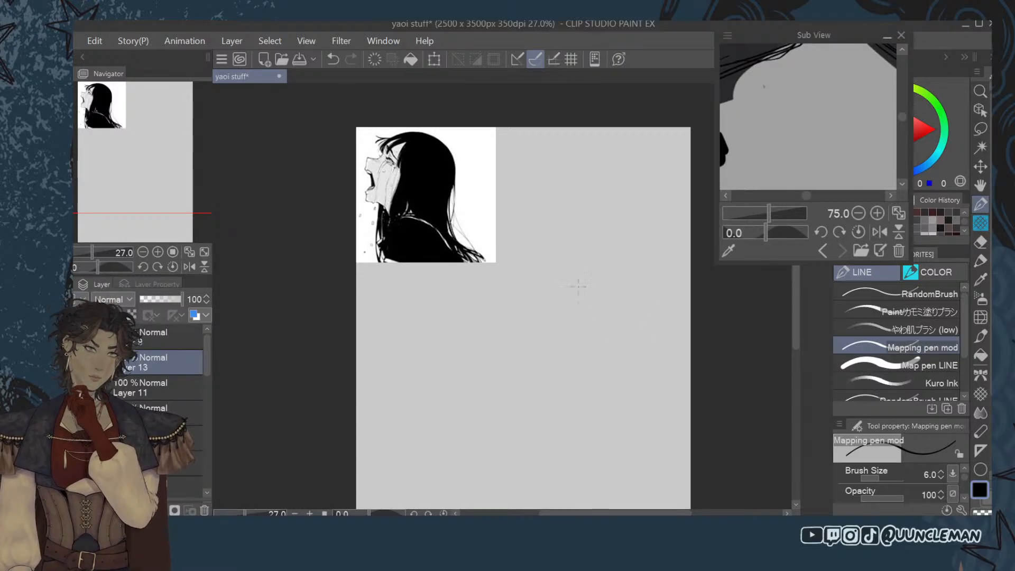
mouse_move(539, 223)
mouse_down()
mouse_move(473, 239)
mouse_move(539, 227)
mouse_up()
key(ctrl+z)
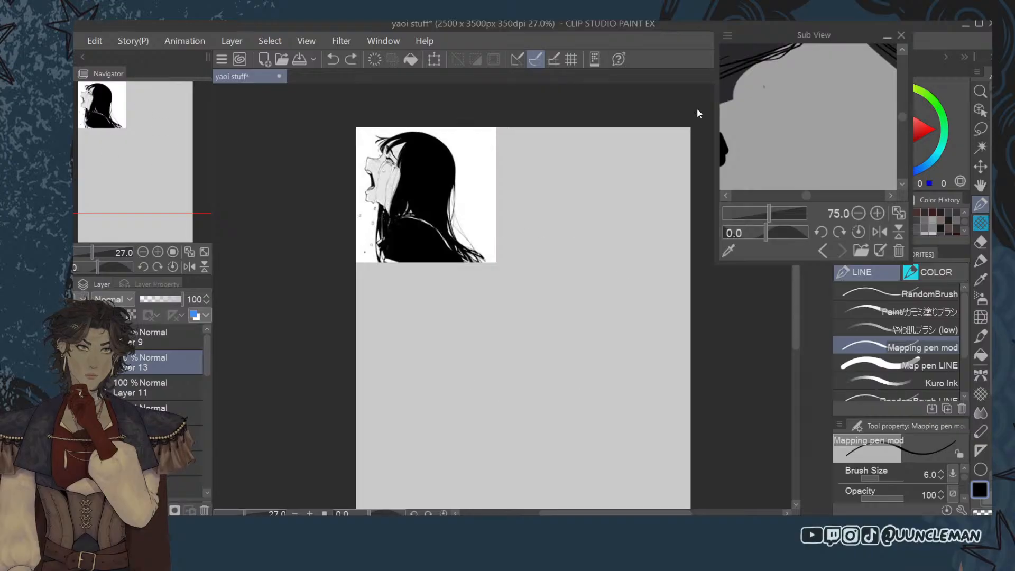
key(])
mouse_move(607, 276)
mouse_down()
mouse_move(488, 376)
mouse_move(468, 325)
mouse_move(570, 422)
mouse_up()
Try straight slanted strokes for the face plane in front of the head circle, with a short jaw line below.
drag(510, 258, 443, 361)
key(ctrl+z)
drag(506, 249, 459, 372)
drag(498, 269, 447, 406)
mouse_move(486, 269)
mouse_down()
mouse_move(436, 410)
mouse_move(526, 437)
mouse_up()
key(ctrl+z)
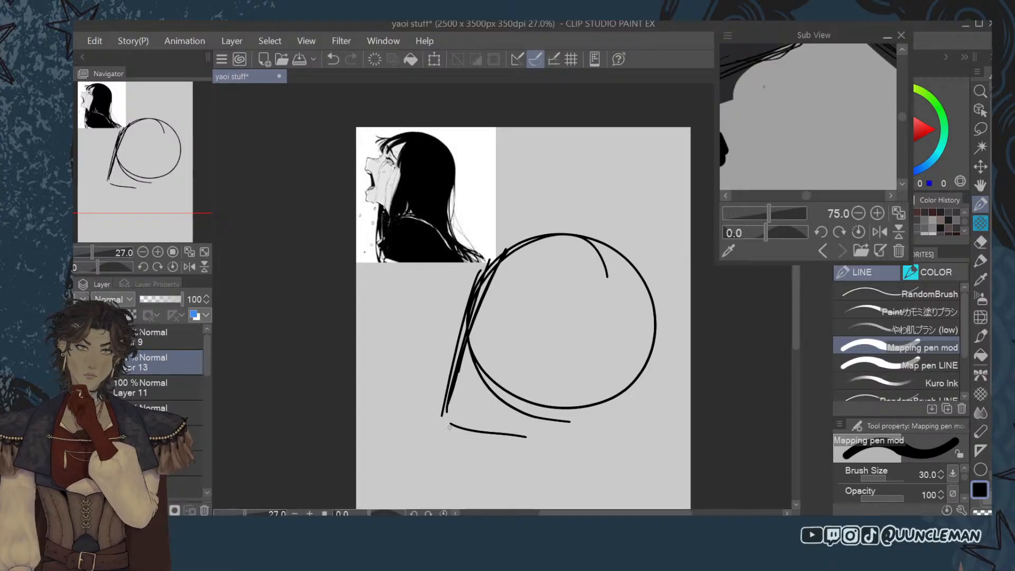
key(ctrl+z)
key(ctrl+z)
key(ctrl+z)
key(ctrl+z)
key(ctrl+z)
Sketch the nose bridge jutting out from the forehead, and try vertical guide strokes down from the nose.
drag(471, 297, 447, 326)
mouse_move(406, 317)
mouse_down()
mouse_move(448, 326)
mouse_move(417, 390)
mouse_up()
key(ctrl+z)
drag(419, 322, 425, 423)
drag(418, 334, 421, 443)
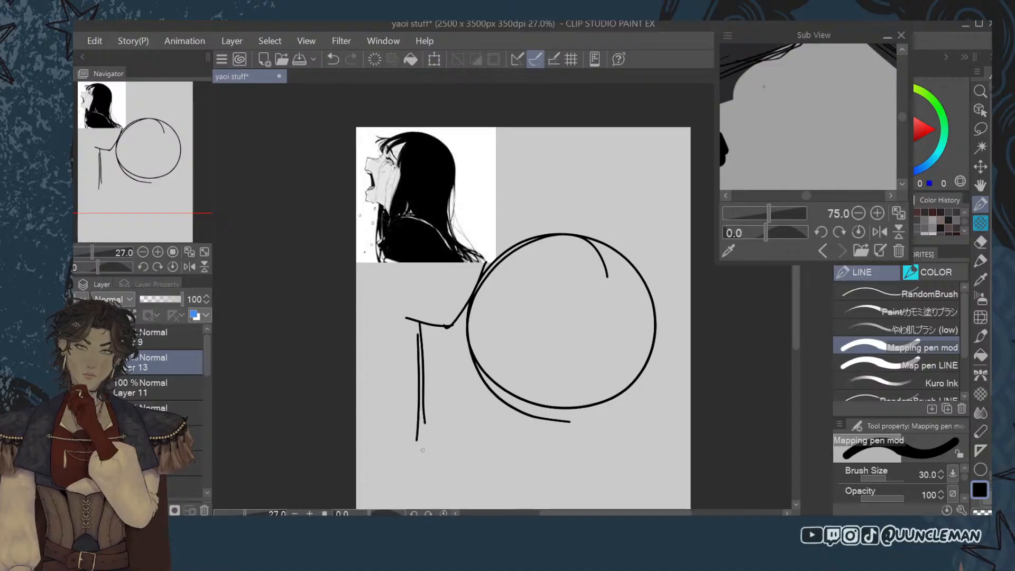
key(ctrl+z)
key(ctrl+z)
key(ctrl+z)
Sketch the rest of the face profile: underside of the nose, upper lip, open mouth, lower lip, chin and jaw.
mouse_move(417, 319)
mouse_down()
mouse_move(420, 367)
mouse_move(422, 358)
mouse_move(440, 370)
mouse_move(447, 409)
mouse_move(440, 426)
mouse_move(437, 417)
mouse_move(427, 429)
mouse_move(449, 419)
mouse_up()
key(ctrl+z)
key(ctrl+z)
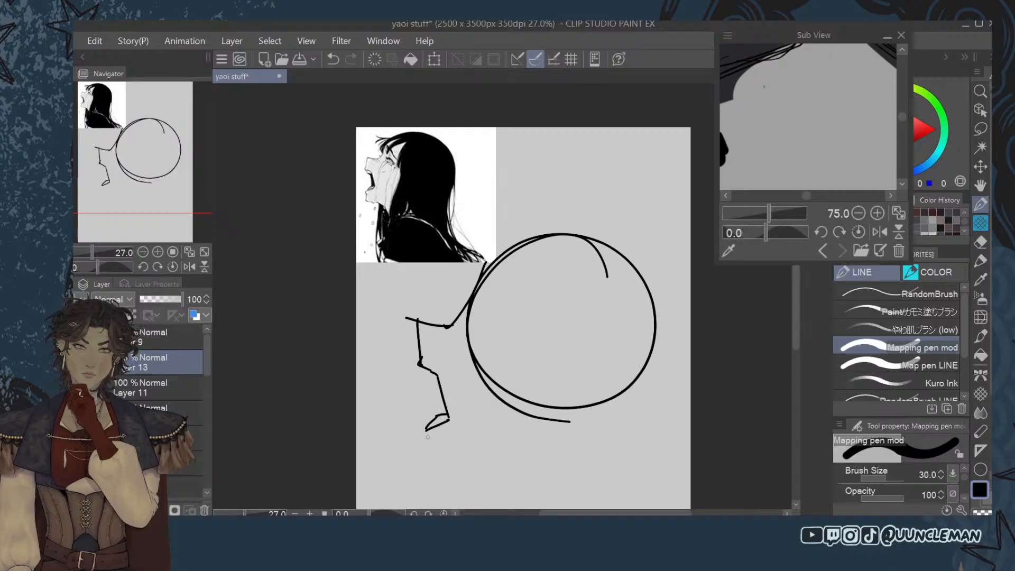
key(ctrl+z)
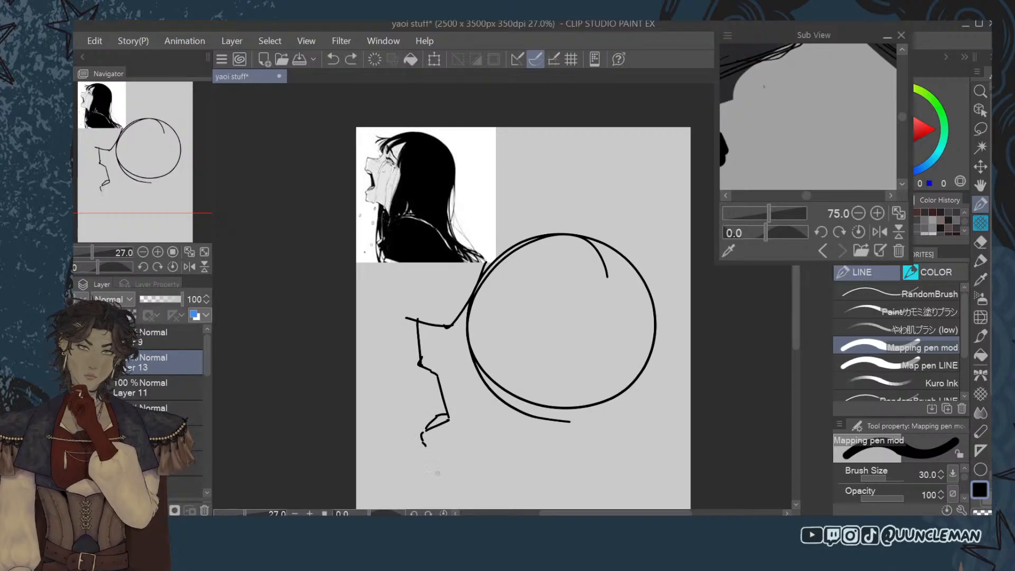
mouse_move(427, 447)
mouse_down()
mouse_move(434, 472)
mouse_move(493, 472)
mouse_move(530, 501)
mouse_up()
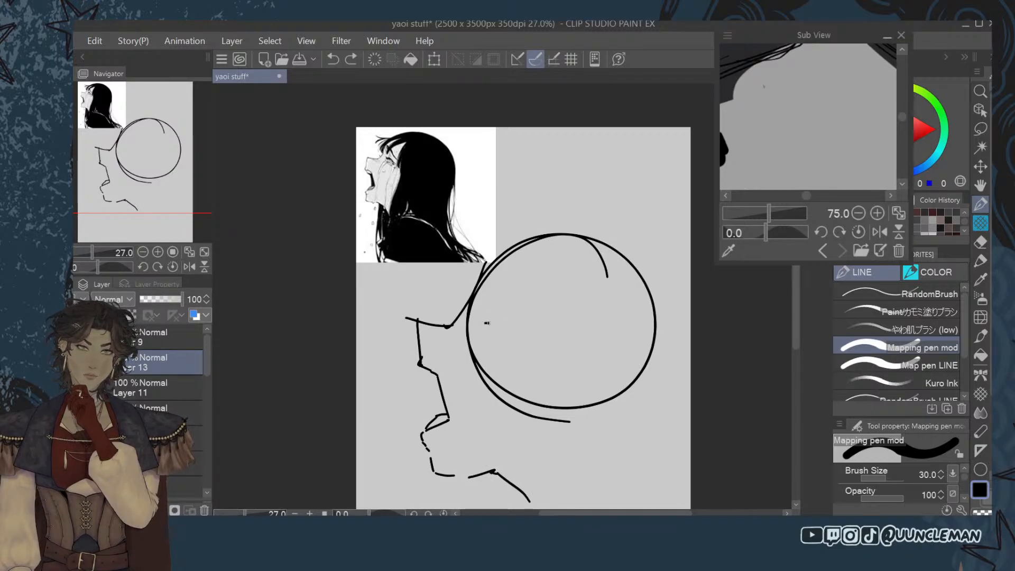
Sketch the slanted closed eye just inside the face side of the head circle, redoing the lash line until it fits.
drag(494, 322, 525, 353)
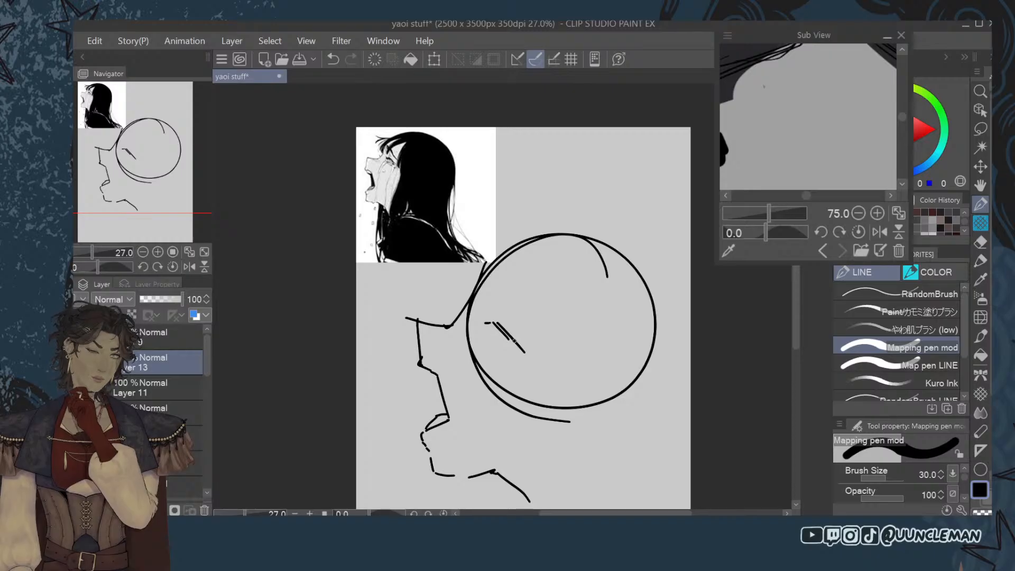
key(ctrl+z)
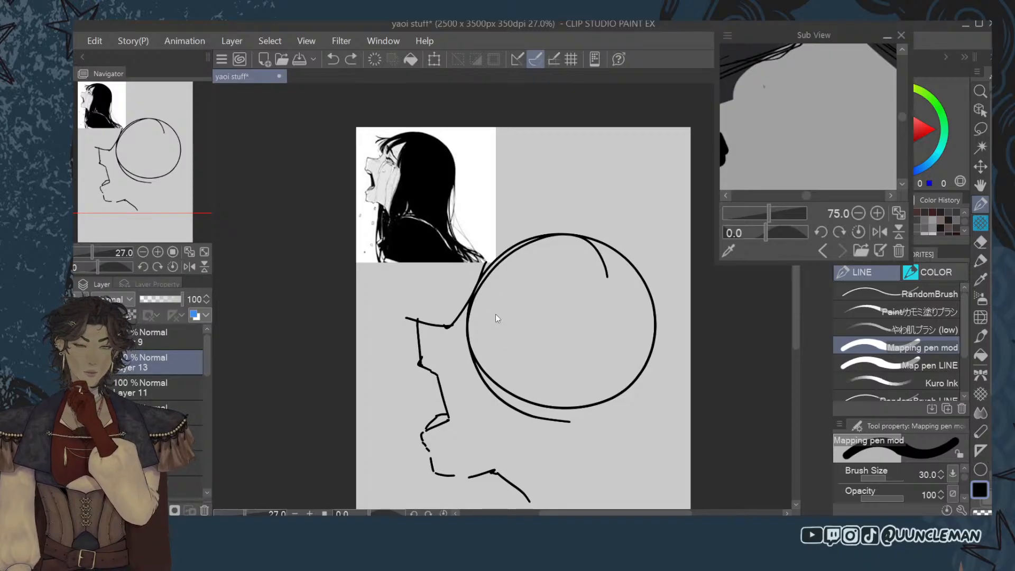
drag(493, 321, 519, 343)
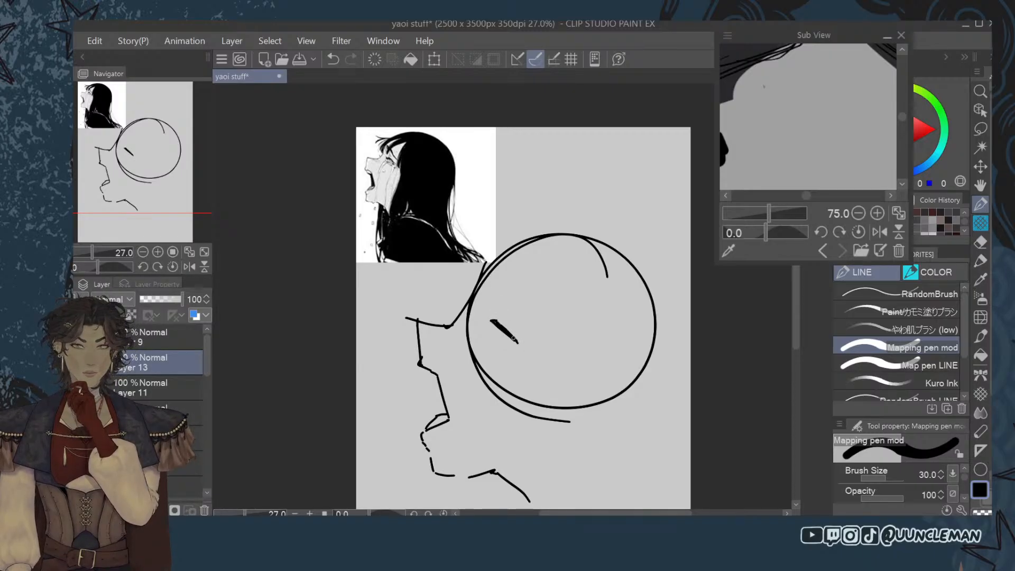
key(ctrl+z)
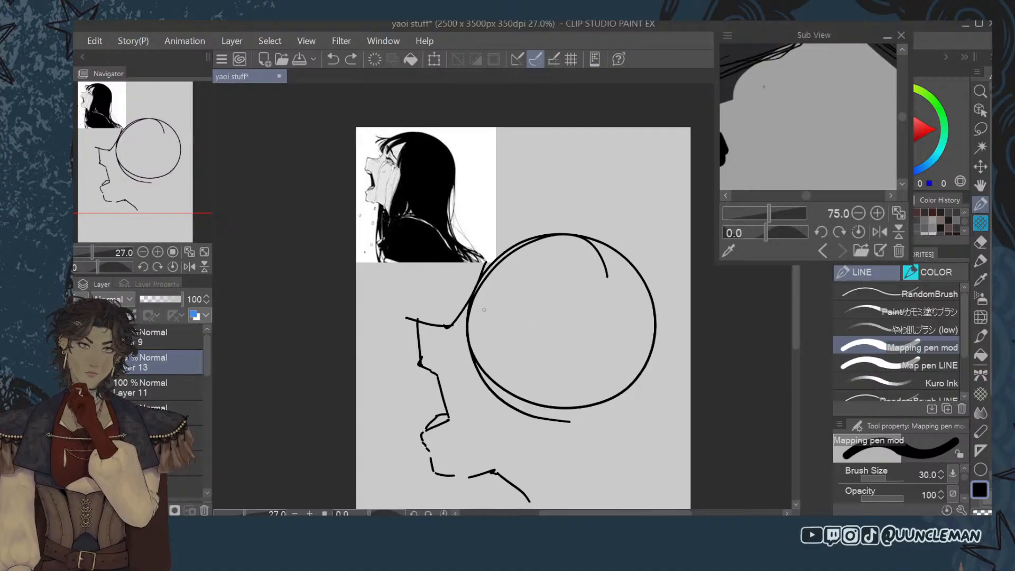
drag(498, 318, 512, 325)
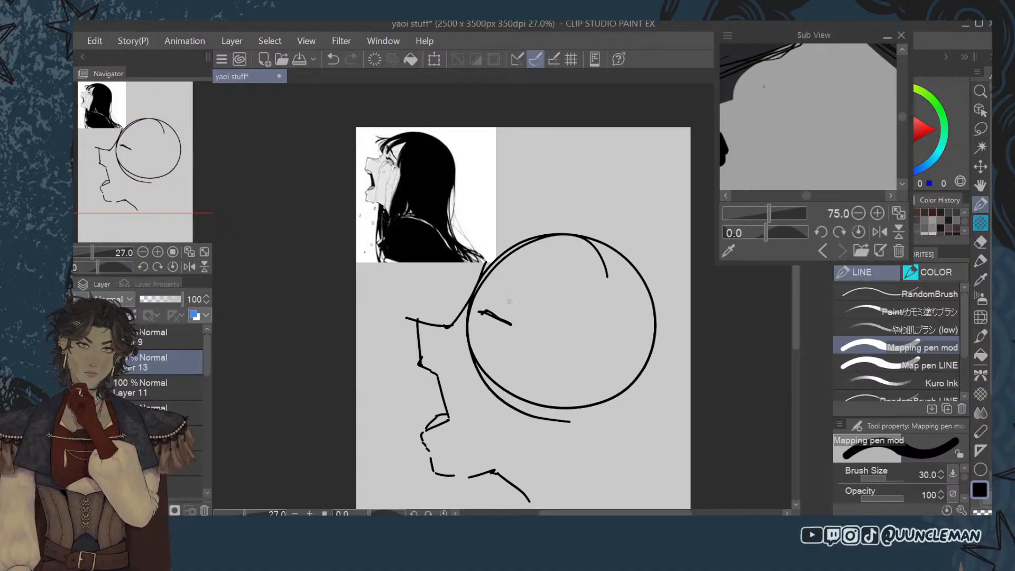
key(ctrl+z)
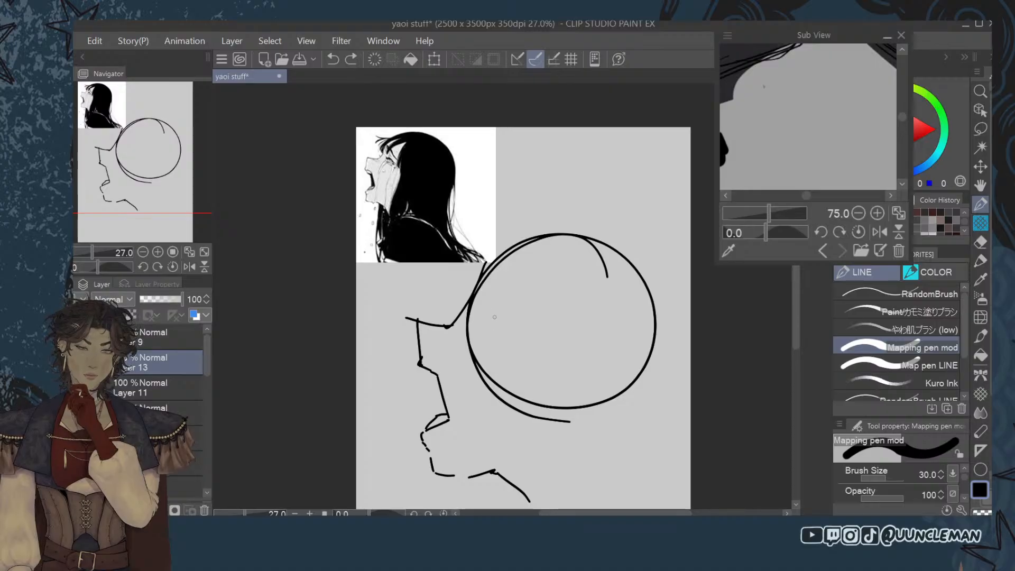
drag(488, 318, 495, 317)
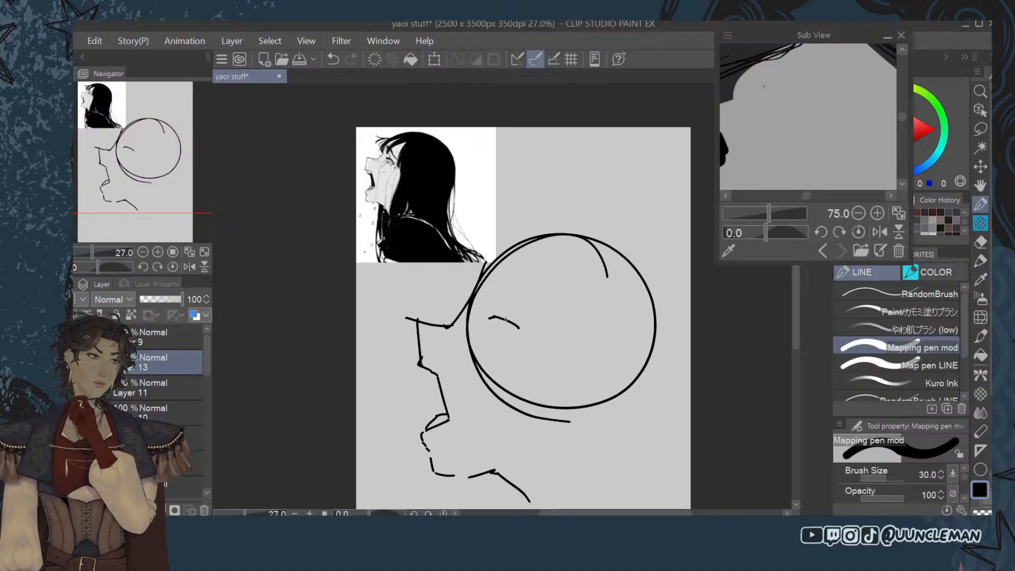
drag(494, 311, 526, 336)
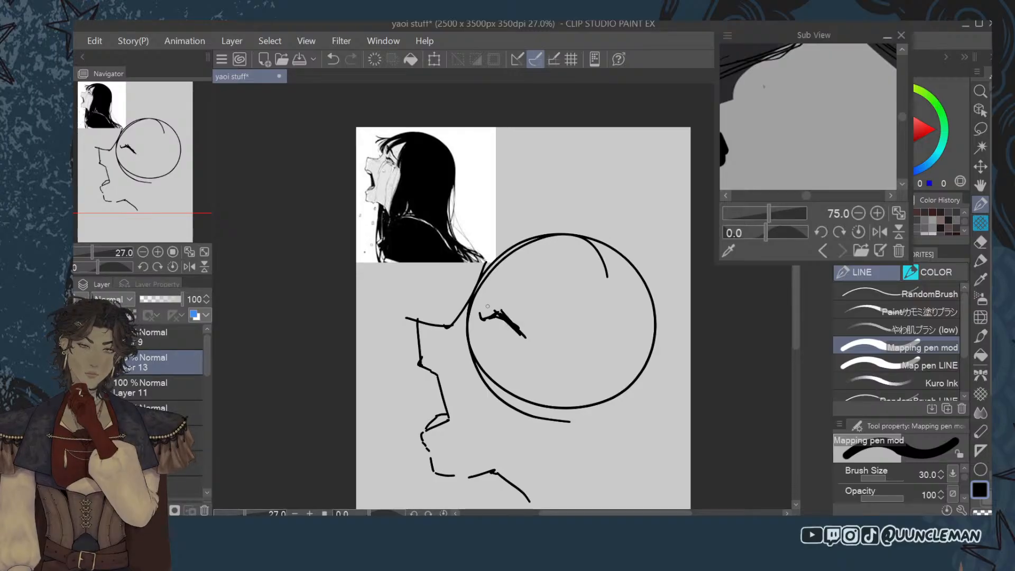
Draw streams of tears running from the eye down the cheek to the jaw, and add the eyebrow above it.
mouse_move(489, 331)
mouse_down()
mouse_move(501, 323)
mouse_move(484, 333)
mouse_move(477, 413)
mouse_up()
drag(499, 328, 474, 420)
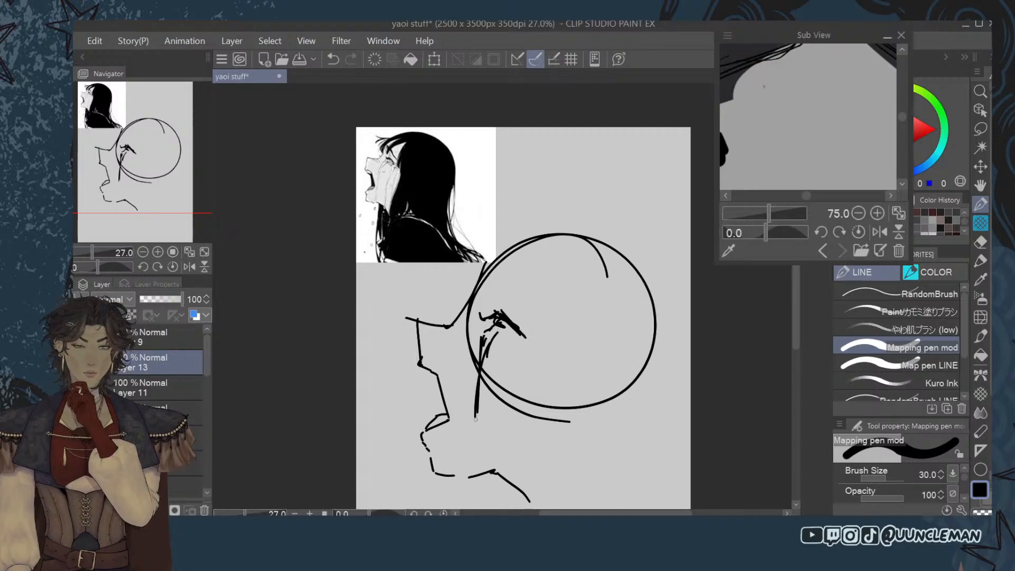
drag(478, 365, 468, 458)
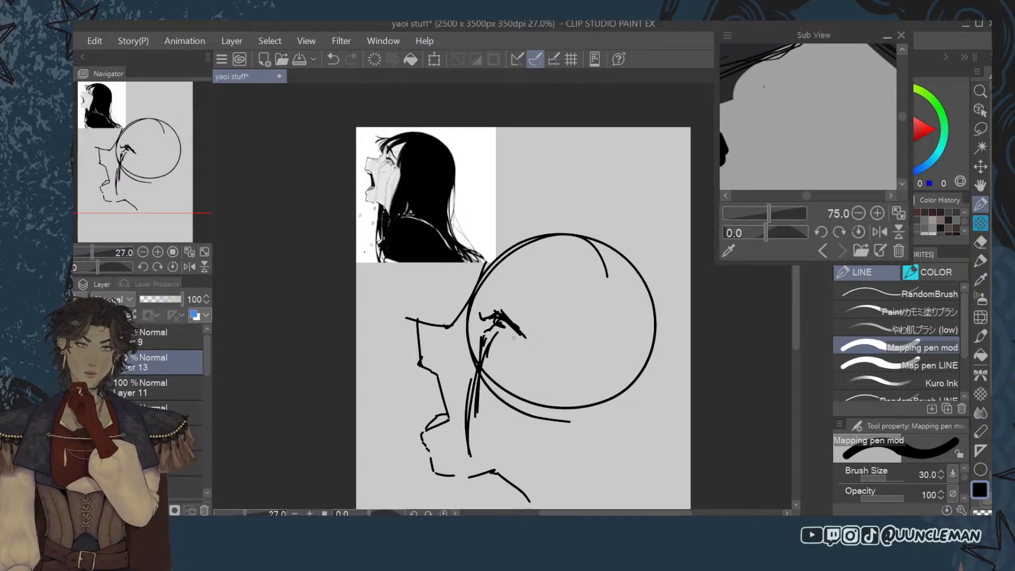
mouse_move(518, 341)
mouse_down()
mouse_move(528, 389)
mouse_move(517, 375)
mouse_move(517, 482)
mouse_move(523, 432)
mouse_move(520, 470)
mouse_up()
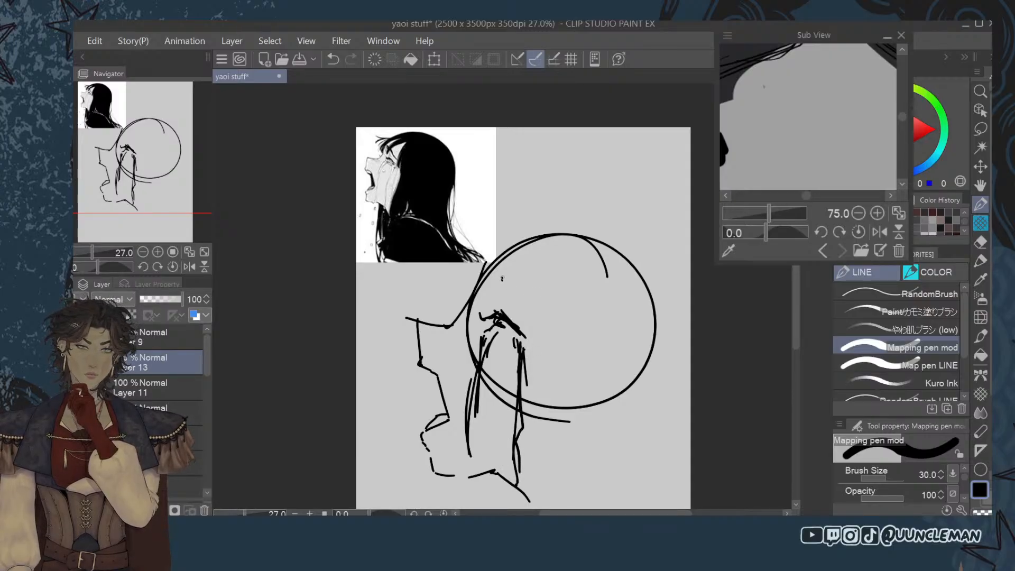
drag(500, 271, 560, 334)
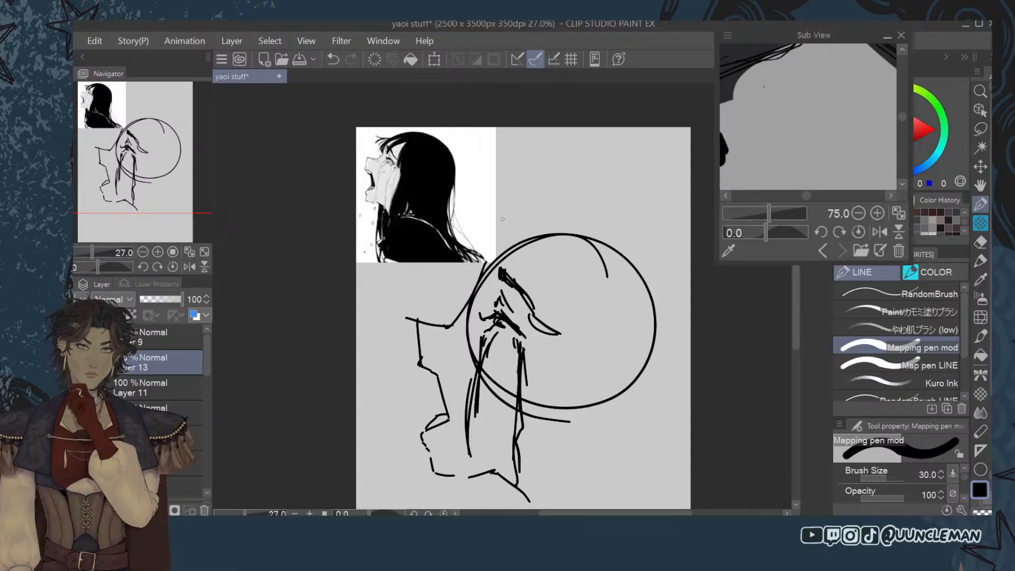
Sketch the outer contour over the crown and back of the head, continuing down into the back of the neck.
drag(587, 226, 505, 246)
drag(632, 232, 492, 262)
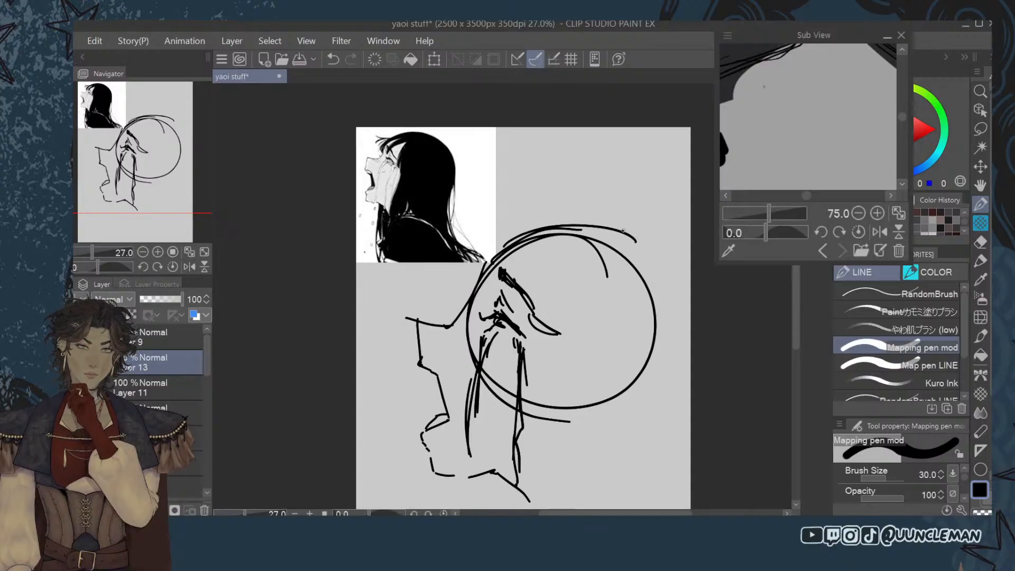
drag(624, 230, 671, 333)
drag(639, 263, 662, 354)
drag(796, 320, 795, 342)
drag(663, 251, 657, 329)
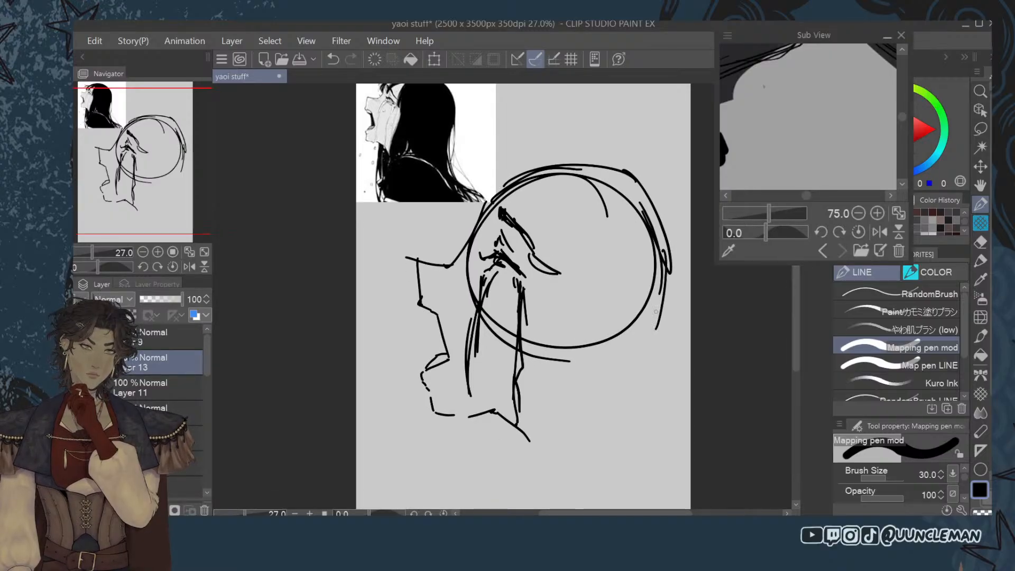
mouse_move(664, 276)
mouse_down()
mouse_move(647, 343)
mouse_move(651, 388)
mouse_up()
drag(657, 324, 667, 426)
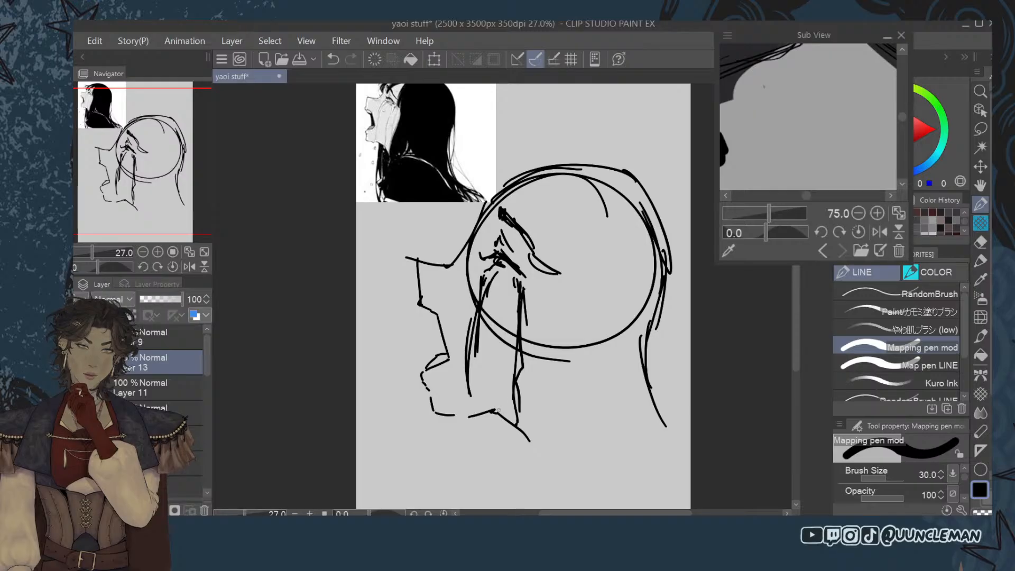
Reinforce the line from the jaw down the throat, and try a shoulder line across the base of the neck.
drag(477, 411, 535, 466)
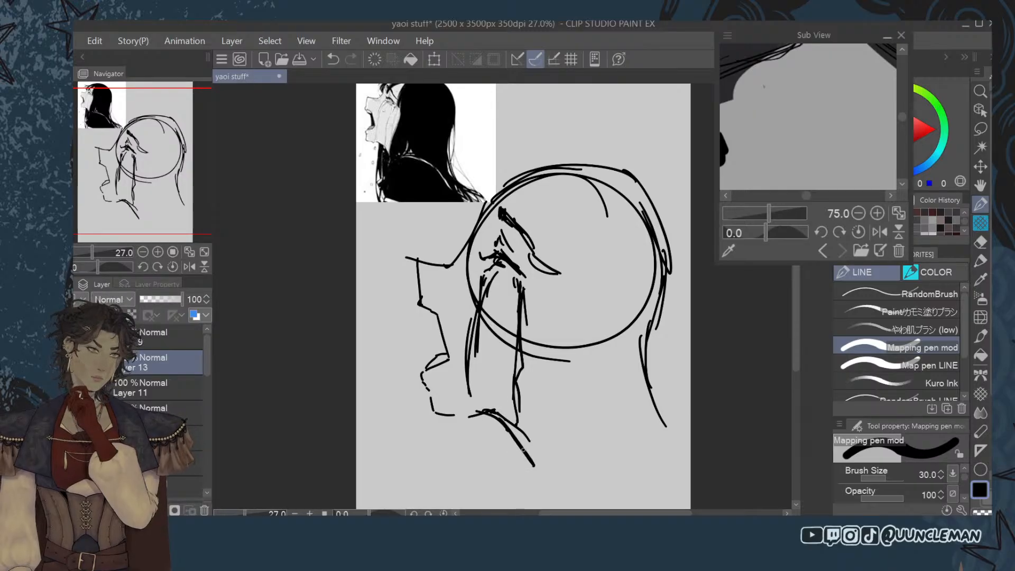
scroll(510, 431, up, 1)
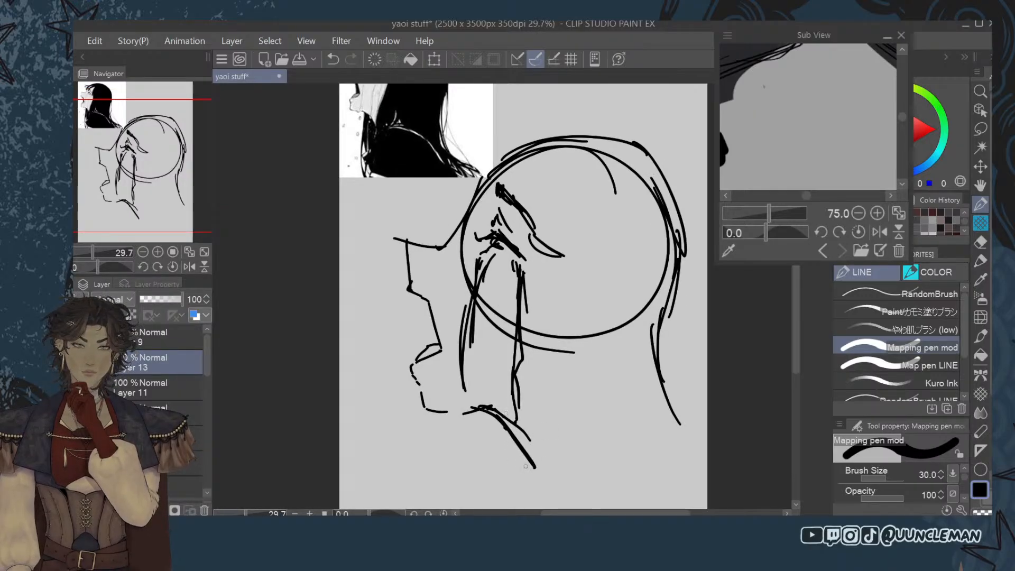
mouse_move(525, 472)
mouse_down()
mouse_move(555, 439)
mouse_move(618, 430)
mouse_move(696, 462)
mouse_up()
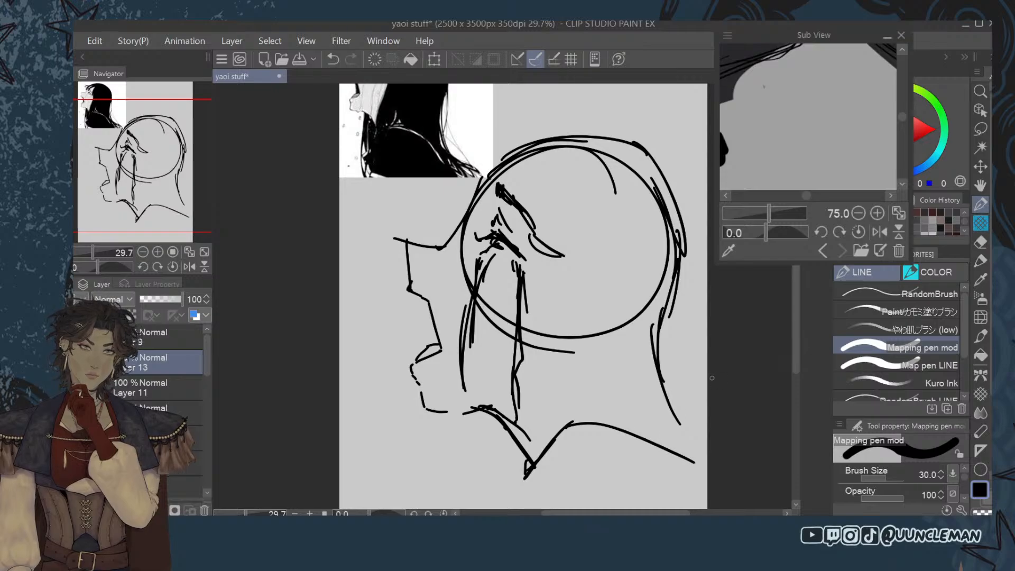
key(ctrl+z)
Strengthen the back of the head and sketch the nape curving down from the base of the skull.
scroll(791, 323, down, 2)
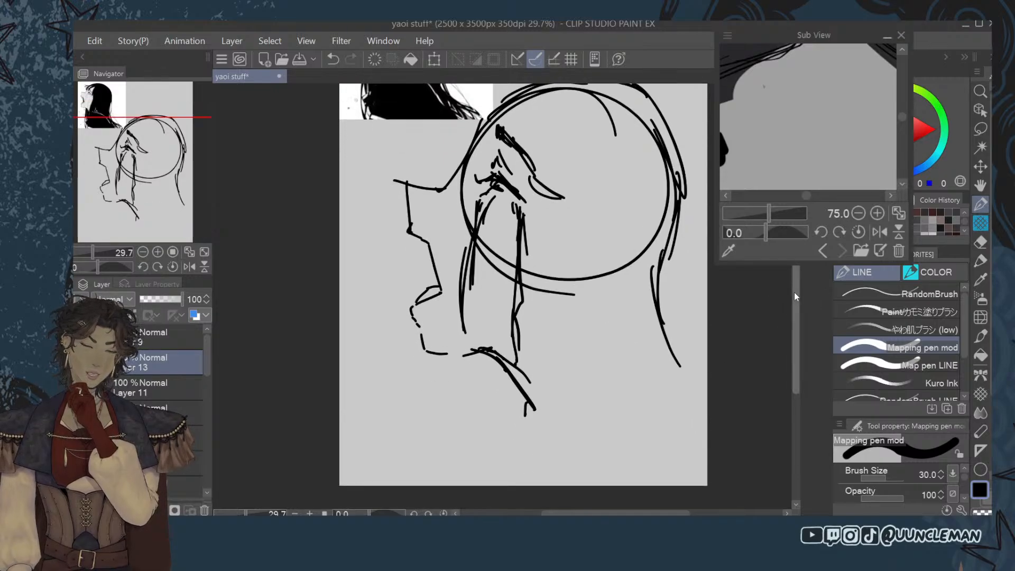
scroll(790, 297, down, 1)
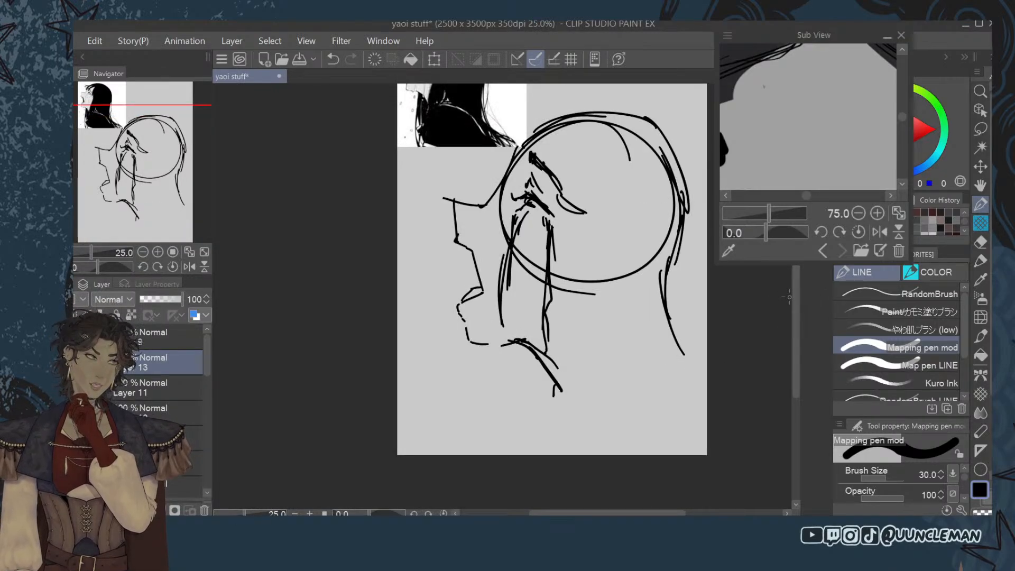
scroll(611, 143, up, 2)
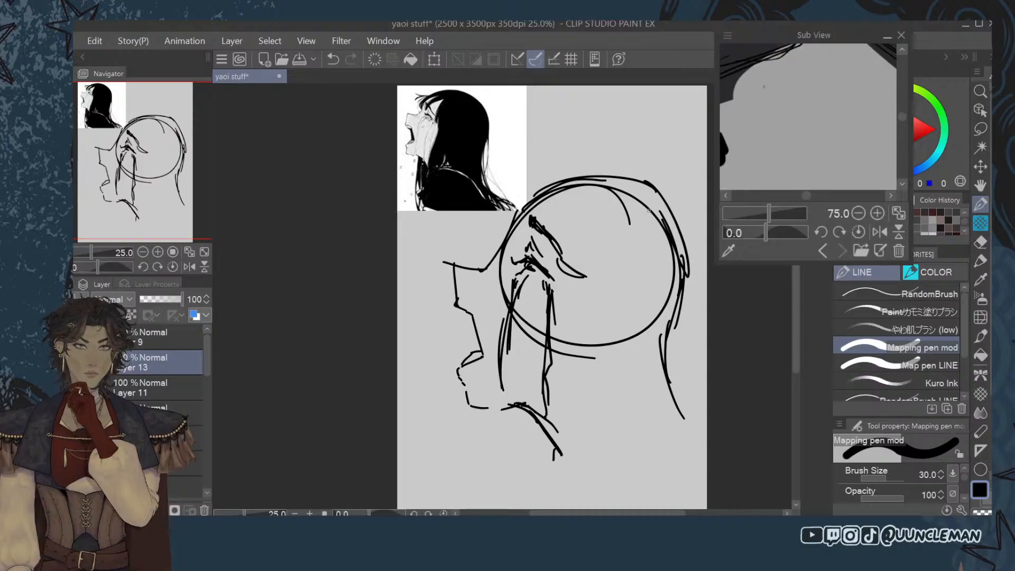
mouse_move(644, 191)
mouse_down()
mouse_move(689, 275)
mouse_move(674, 334)
mouse_move(621, 382)
mouse_move(645, 406)
mouse_up()
drag(651, 365, 661, 419)
drag(638, 373, 671, 436)
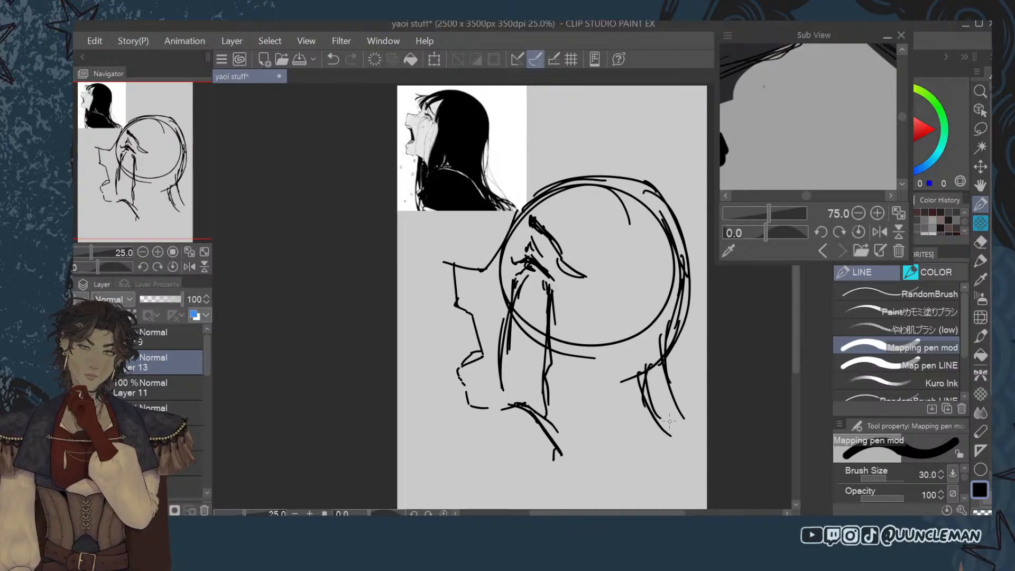
Scale the head sketch down and move it slightly upward on the canvas.
click(434, 59)
drag(693, 175, 635, 212)
drag(559, 378, 567, 357)
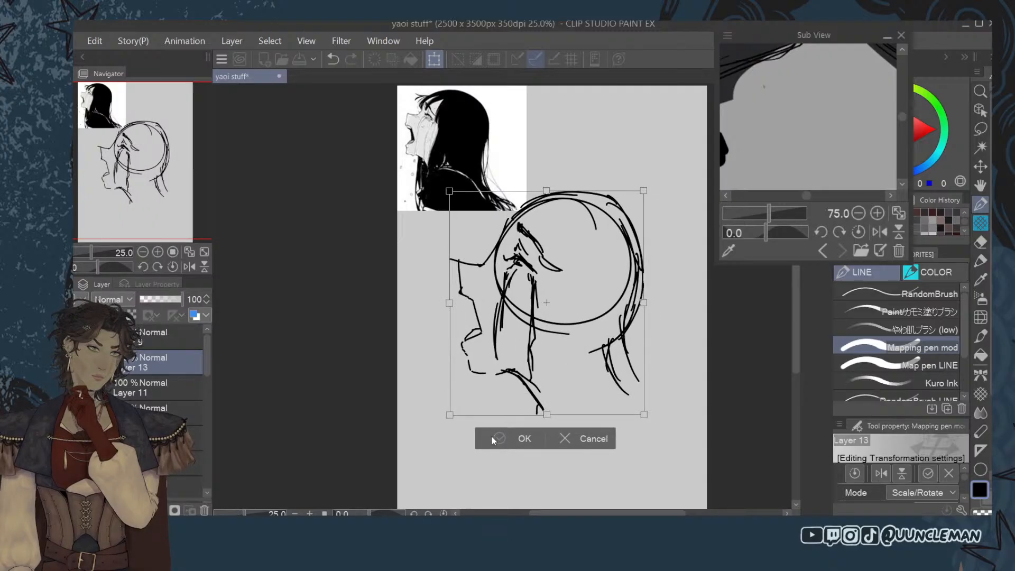
click(491, 439)
click(493, 440)
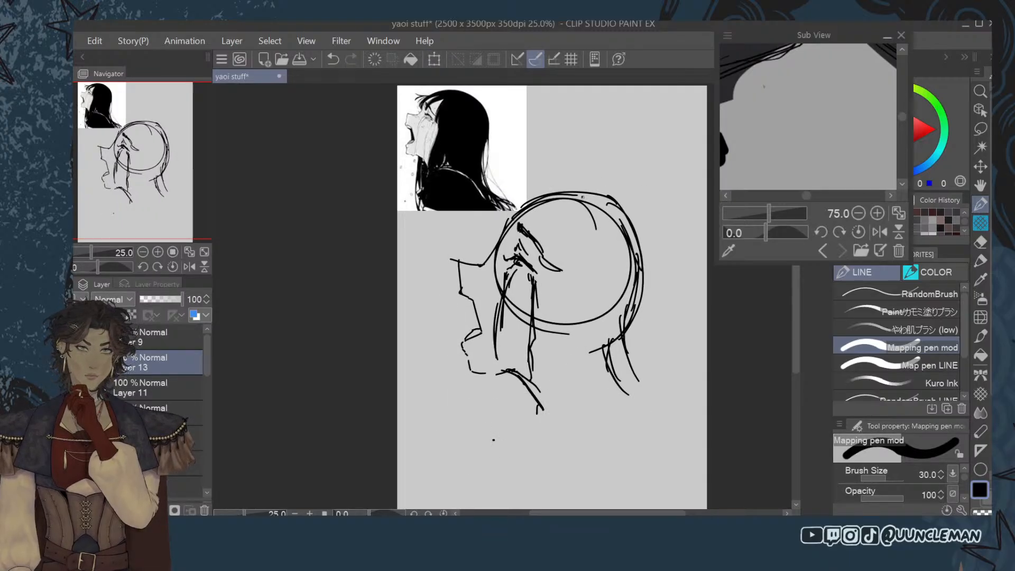
Sketch long hair strands over the crown, down the back of the head and behind the neck.
mouse_move(582, 197)
mouse_down()
mouse_move(636, 296)
mouse_move(585, 306)
mouse_move(575, 385)
mouse_up()
mouse_move(598, 302)
mouse_down()
mouse_move(584, 373)
mouse_move(629, 390)
mouse_up()
drag(618, 215, 646, 317)
mouse_move(624, 227)
mouse_down()
mouse_move(654, 314)
mouse_move(639, 345)
mouse_up()
drag(631, 212, 659, 293)
drag(545, 198, 653, 258)
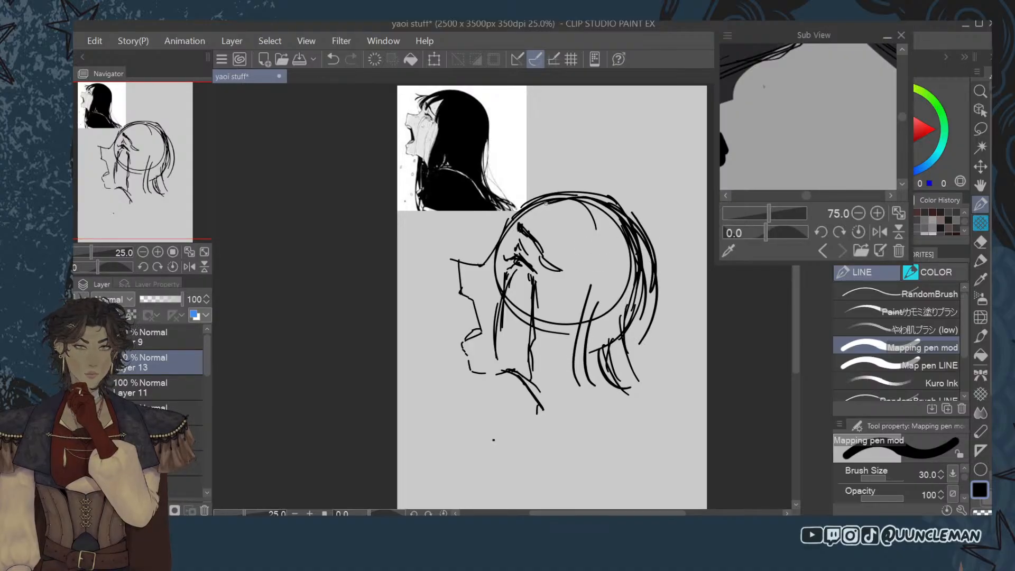
drag(582, 200, 620, 220)
drag(652, 317, 641, 333)
Sketch the collar area at the base of the throat and the shoulder line sloping down behind the neck.
mouse_move(555, 394)
mouse_down()
mouse_move(634, 402)
mouse_move(547, 426)
mouse_move(548, 451)
mouse_up()
drag(626, 402, 663, 435)
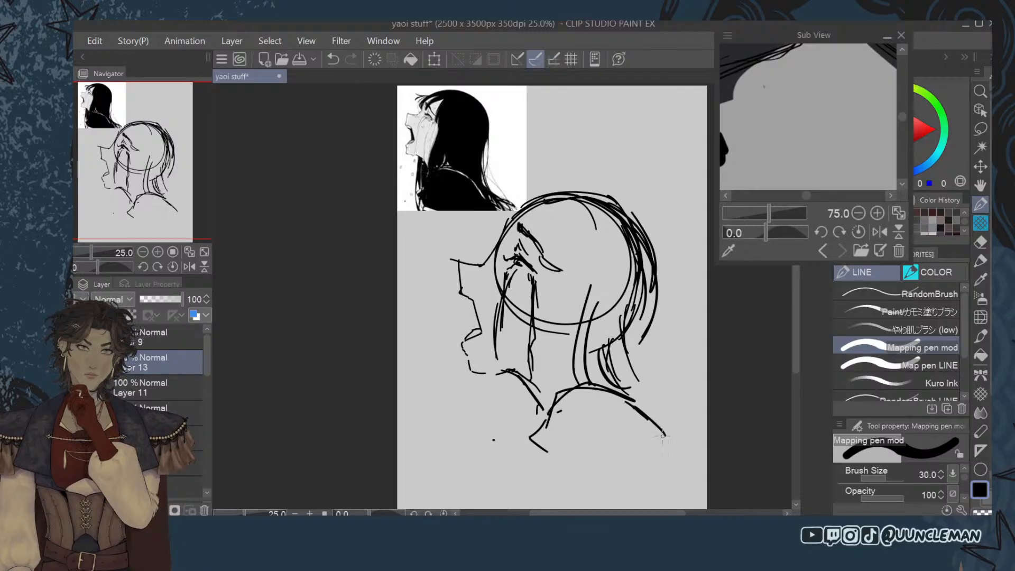
Sketch the chest line slanting down from the collar and extend the shoulder line further down behind the neck.
drag(558, 435, 532, 479)
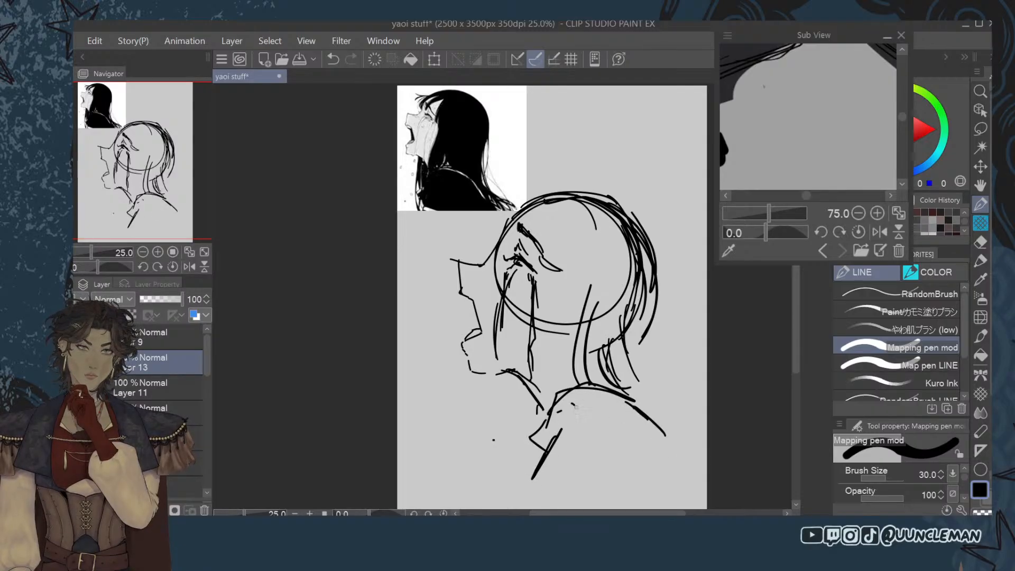
drag(635, 406, 680, 465)
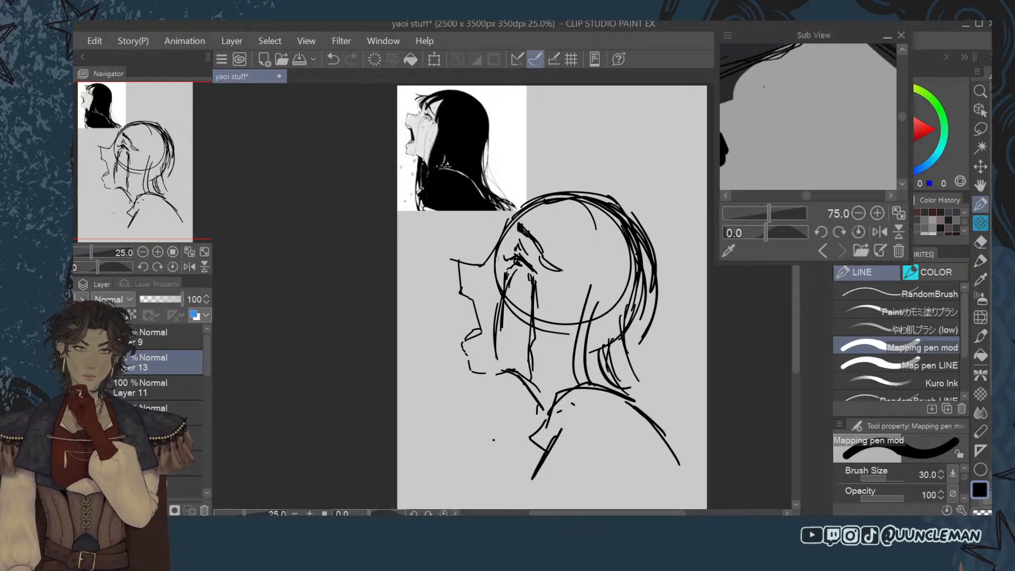
Outline the upper teeth, fill the open mouth with black, and add small teardrops on the cheek and below the jaw.
scroll(500, 287, up, 1)
drag(454, 302, 476, 325)
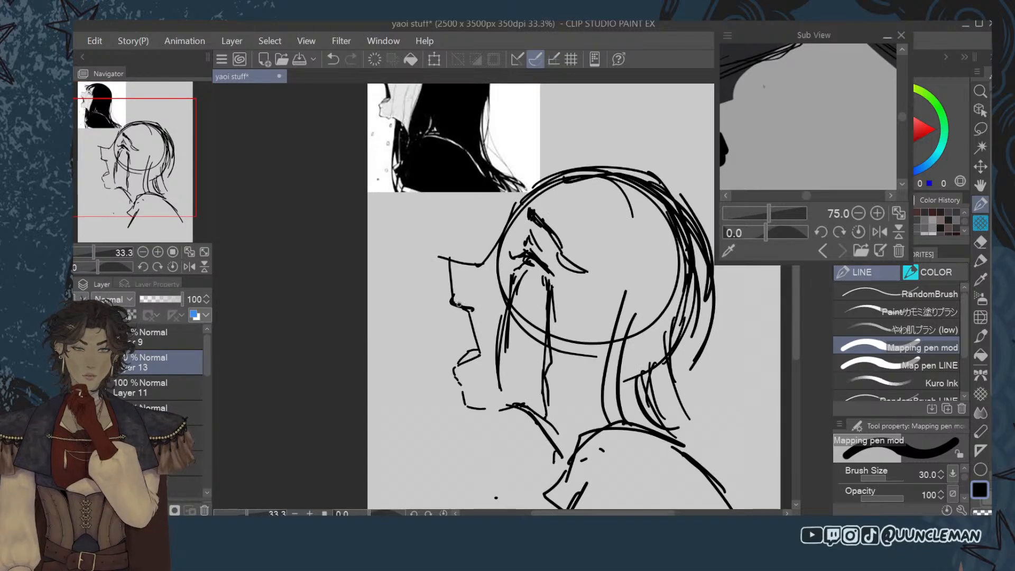
drag(796, 320, 797, 301)
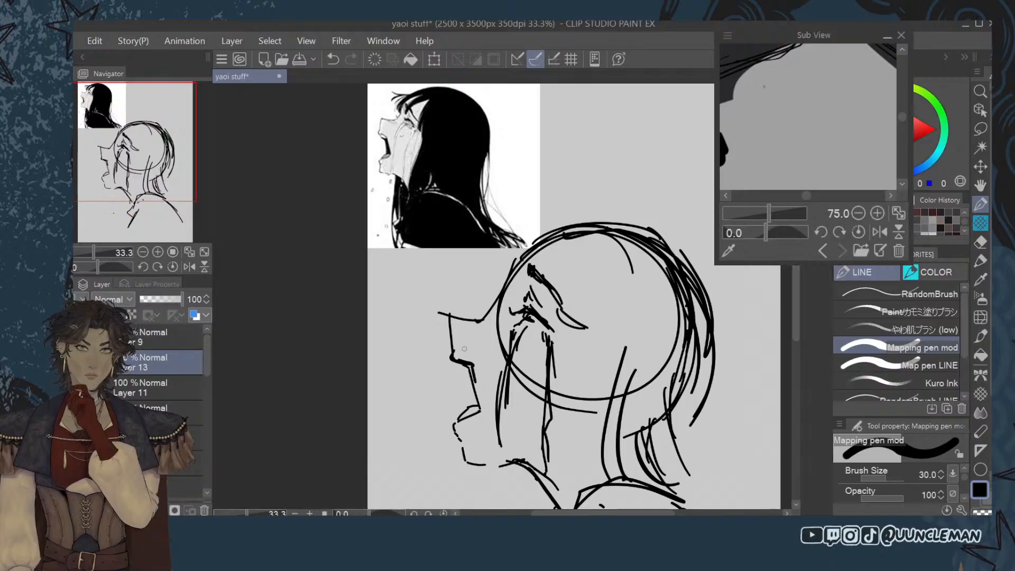
mouse_move(458, 362)
mouse_down()
mouse_move(465, 407)
mouse_move(469, 381)
mouse_move(476, 406)
mouse_move(478, 391)
mouse_up()
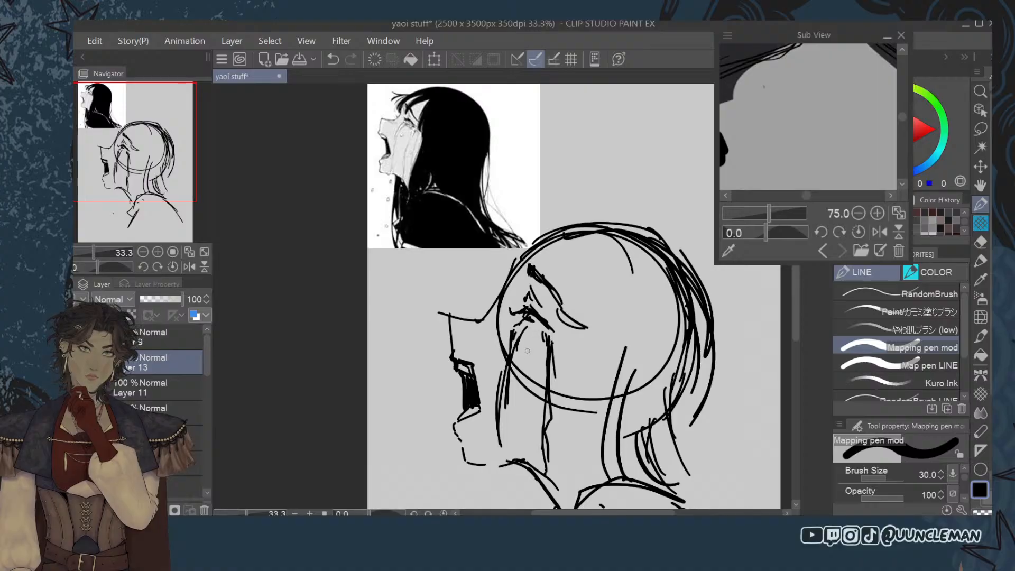
drag(514, 479, 512, 486)
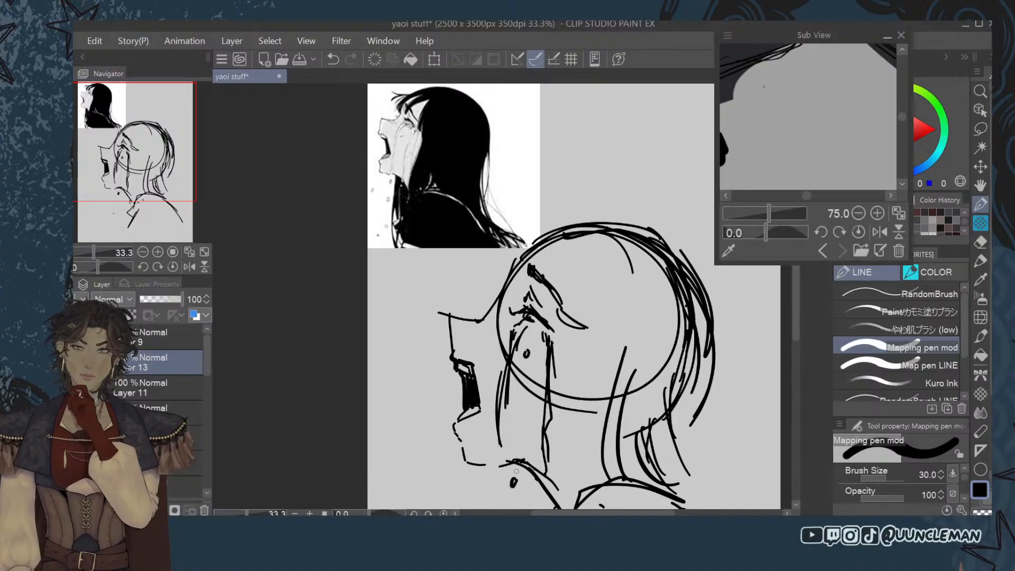
Lower the head sketch layer's opacity to 23% and add a new layer above it.
scroll(651, 331, up, 1)
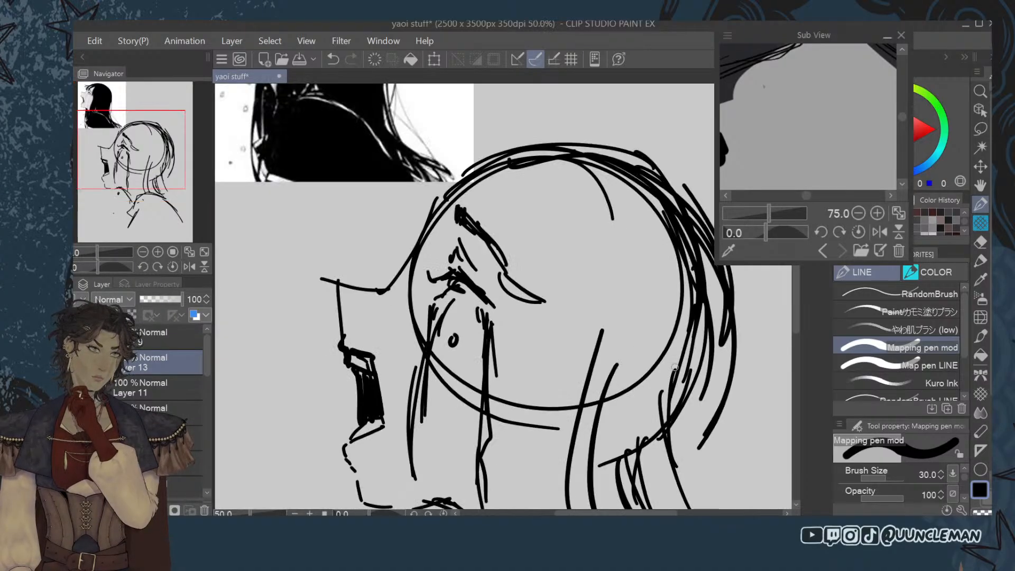
drag(173, 300, 149, 300)
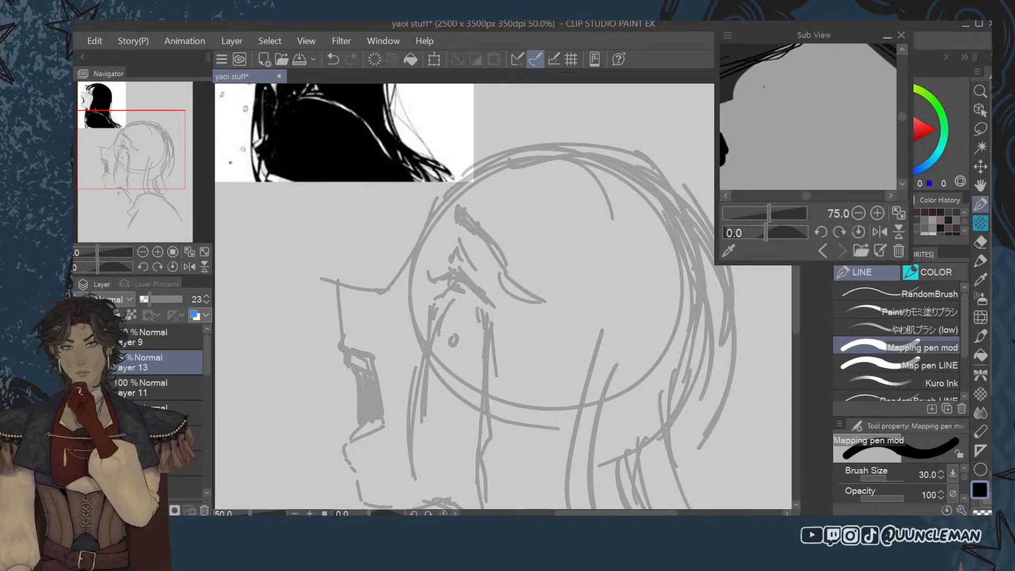
key(ctrl+shift+n)
scroll(506, 298, down, 2)
scroll(507, 297, up, 1)
key(space)
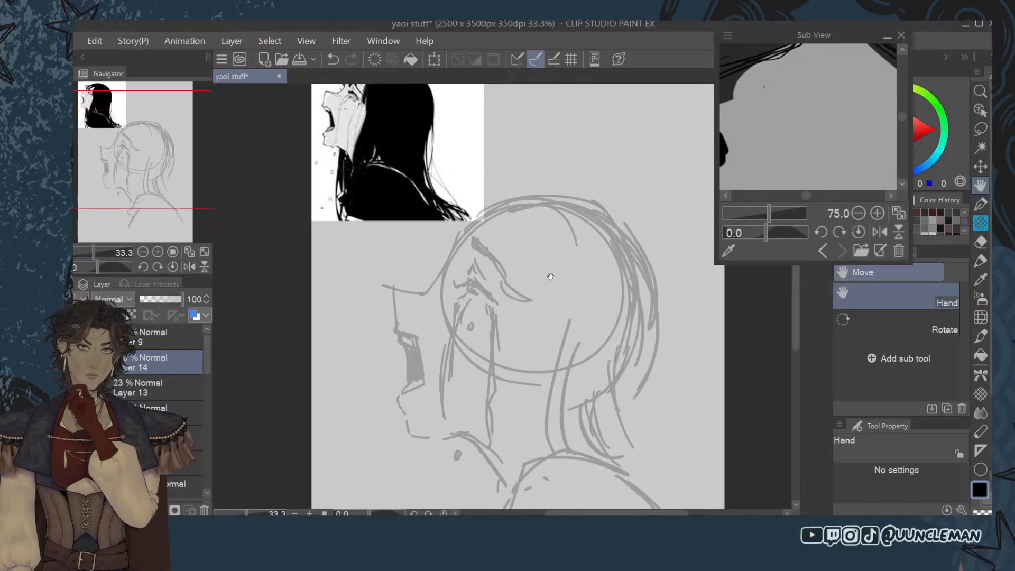
Ink the line from the nose tip down to the upper lip with the Mapping pen mod at brush size 17.
scroll(550, 293, up, 1)
drag(550, 308, 580, 277)
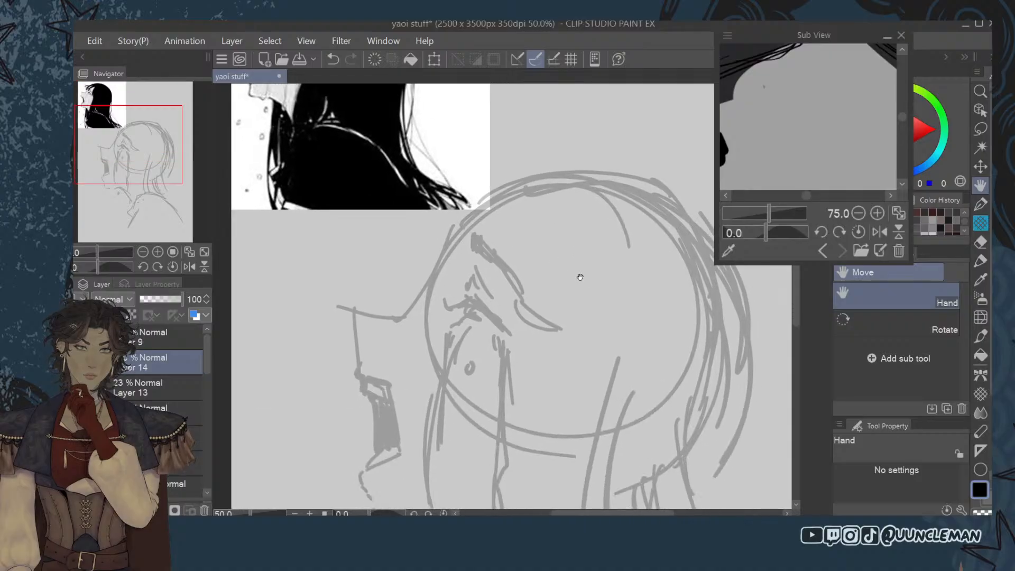
click(979, 203)
click(881, 478)
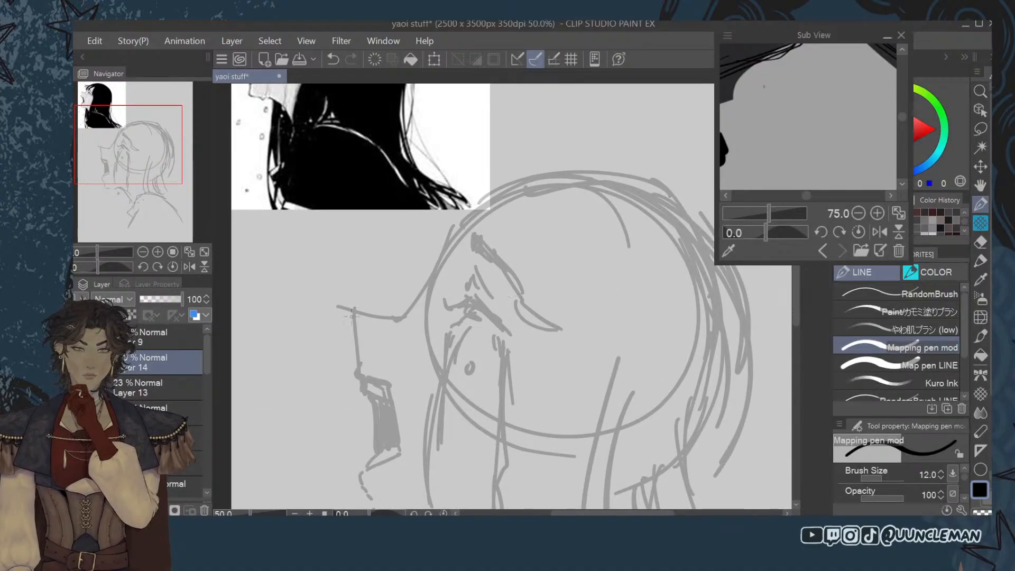
key(bracketright)
key(bracketright)
drag(353, 311, 358, 372)
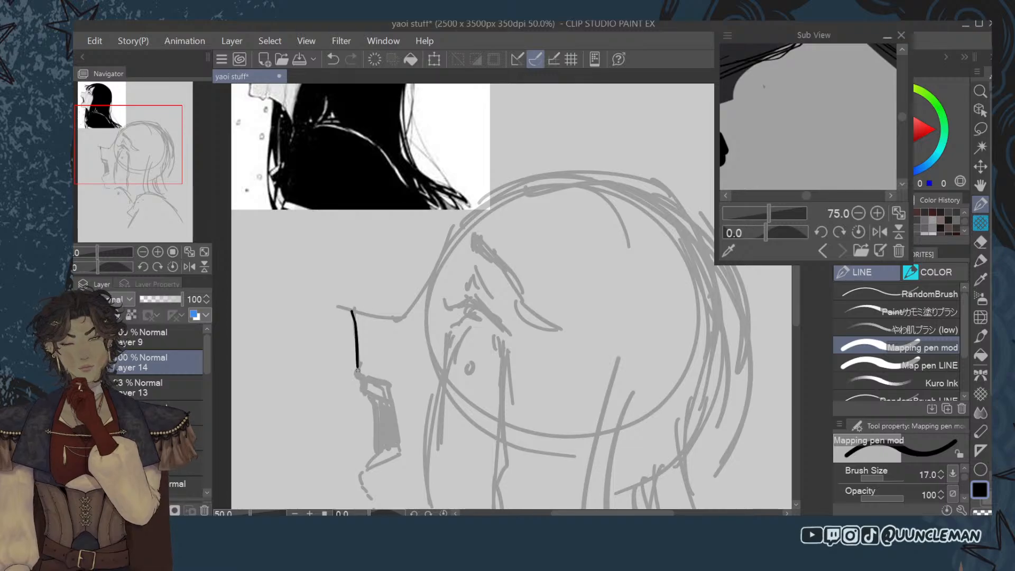
scroll(356, 352, down, 1)
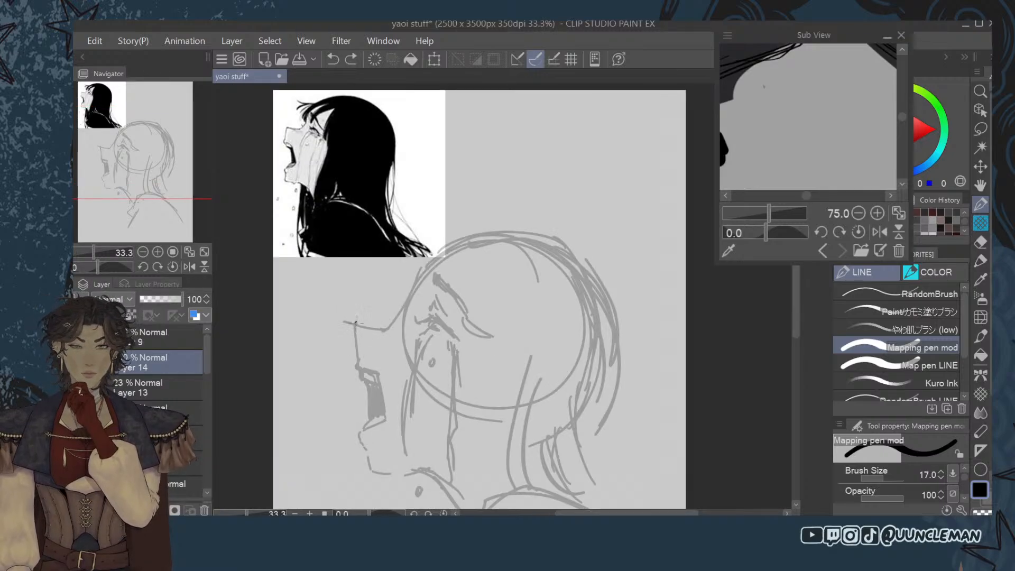
key(ctrl+z)
drag(354, 323, 358, 361)
key(ctrl+z)
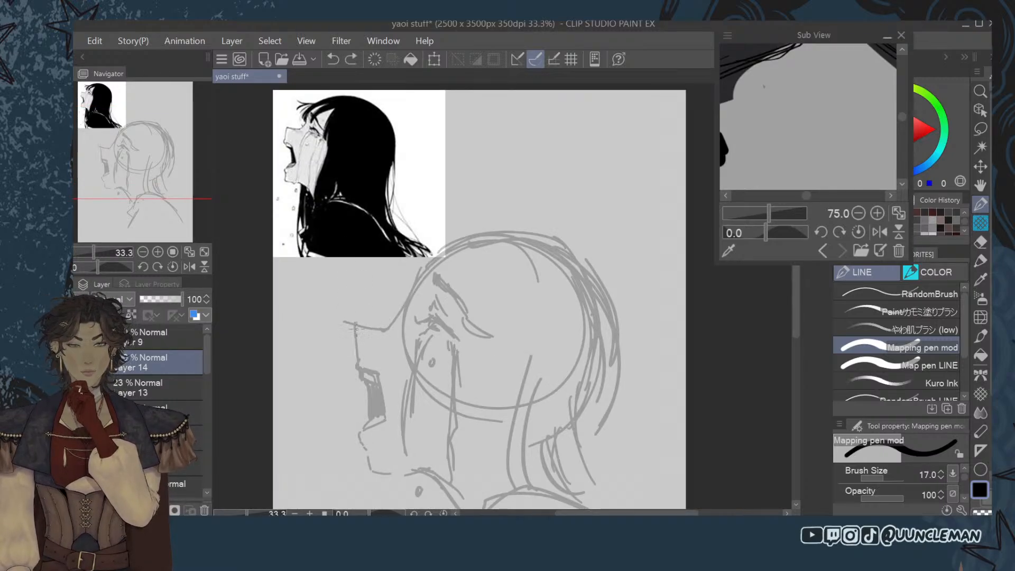
drag(356, 325, 360, 360)
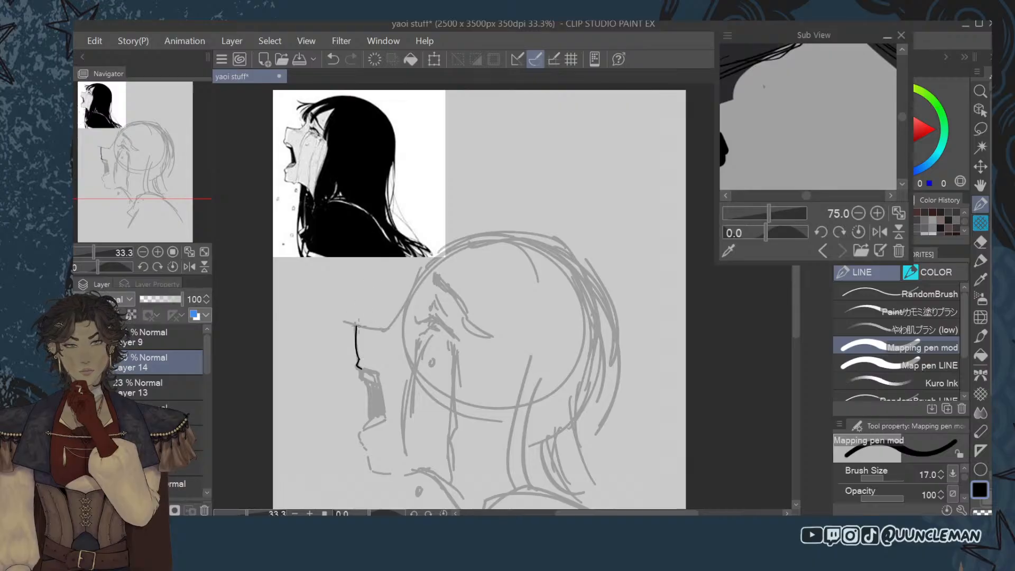
key(ctrl+z)
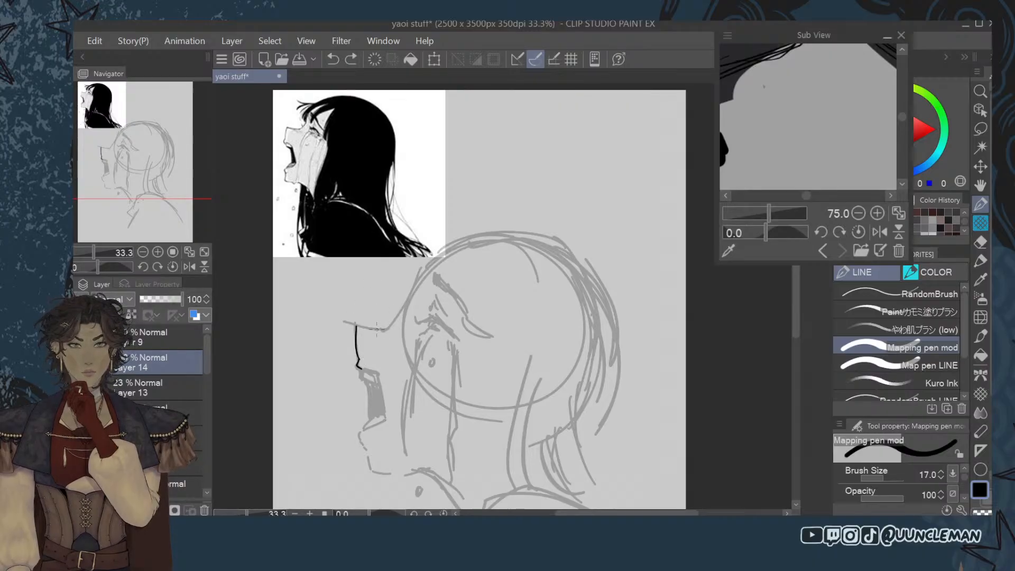
Ink the nose bridge, brow ridge and forehead contour up to the crown, with short crease lines beside the bridge.
mouse_move(356, 326)
mouse_down()
mouse_move(395, 327)
mouse_move(416, 290)
mouse_move(473, 247)
mouse_up()
key(ctrl+z)
key(ctrl+z)
key(ctrl+z)
drag(414, 278, 479, 234)
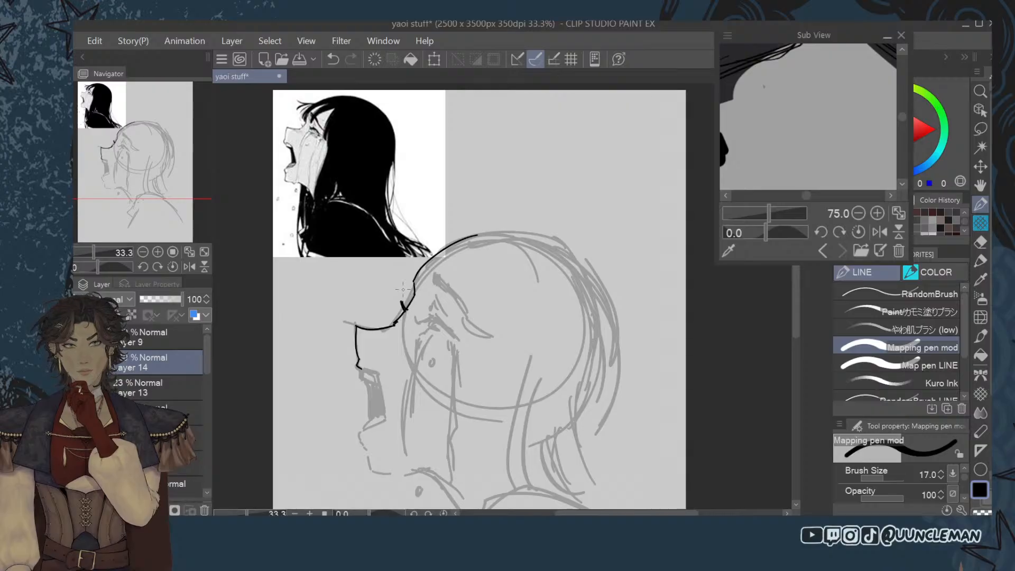
key(ctrl+z)
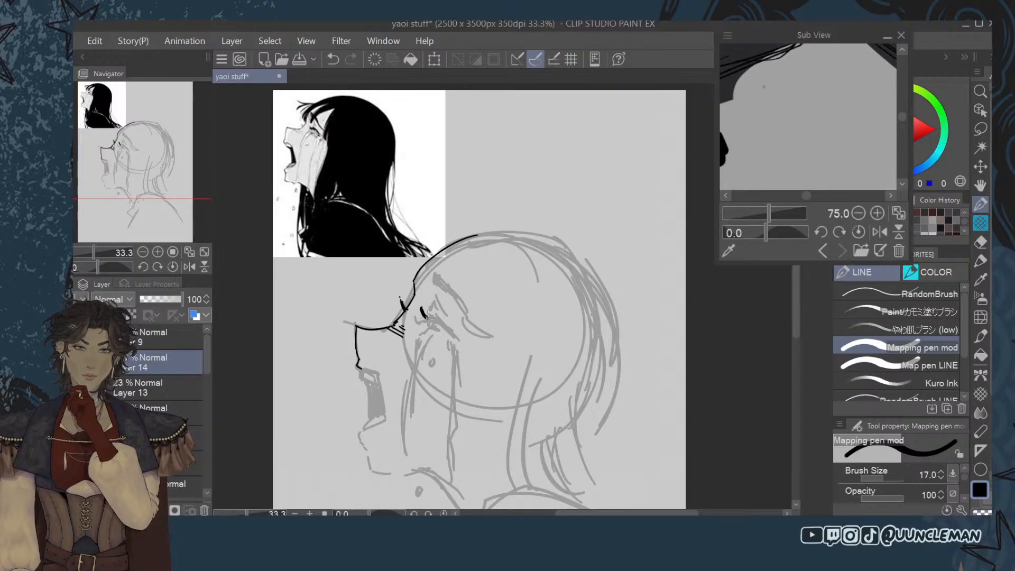
drag(420, 309, 437, 318)
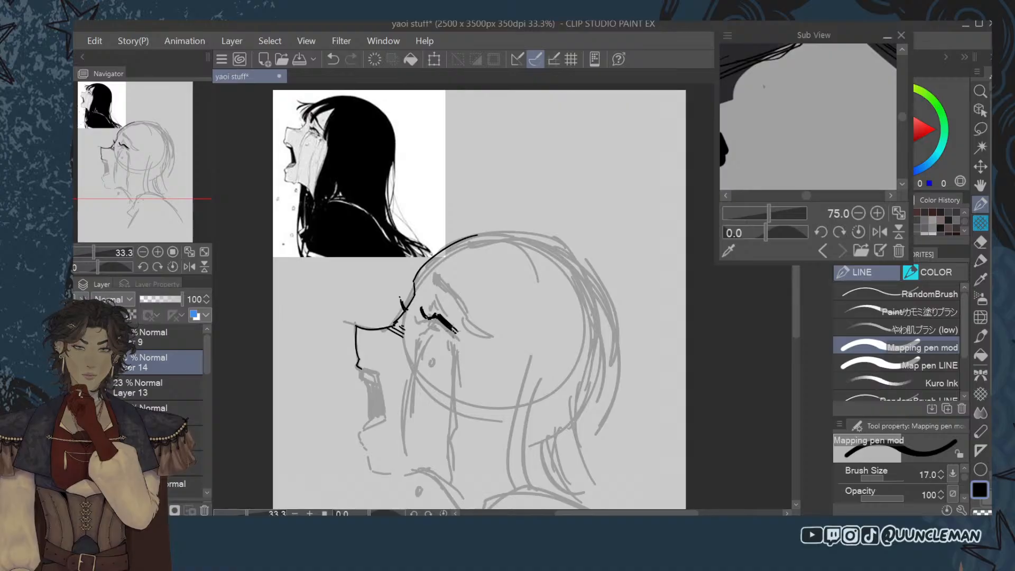
drag(438, 317, 468, 346)
key(ctrl+z)
key(ctrl+z)
key(ctrl+z)
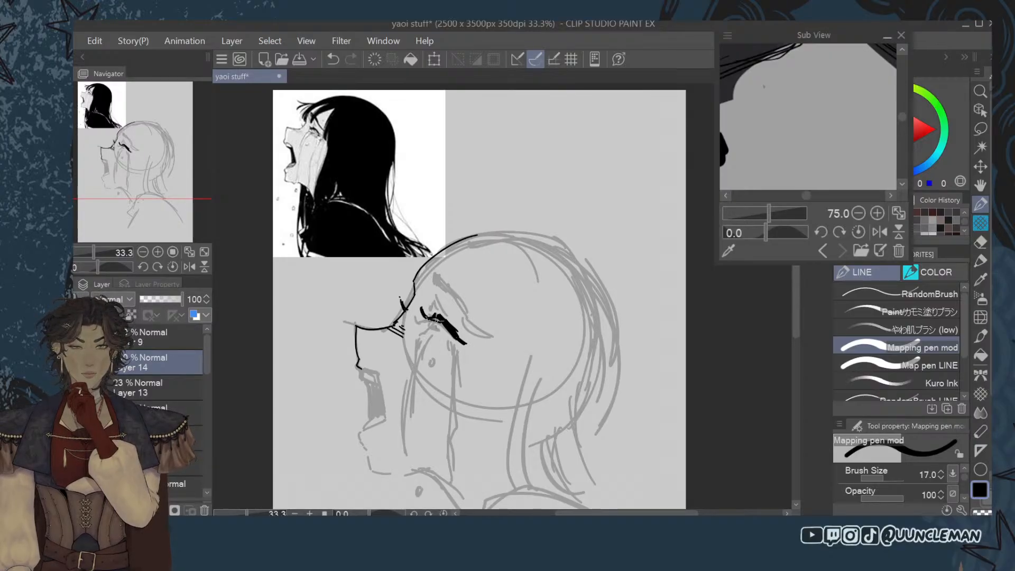
key(ctrl+z)
key(e)
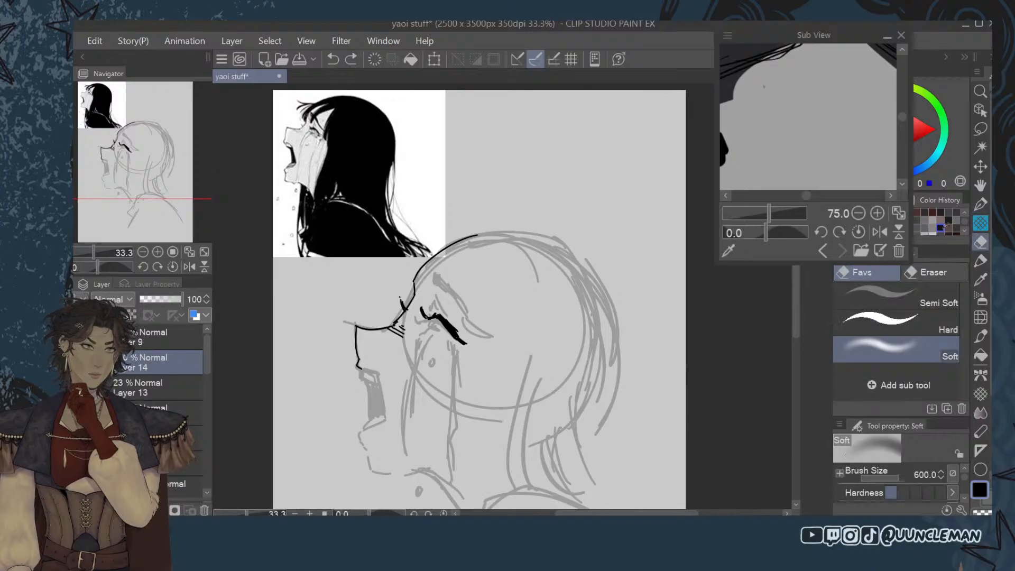
mouse_move(467, 292)
mouse_down()
mouse_move(443, 324)
mouse_move(491, 344)
mouse_move(479, 317)
mouse_up()
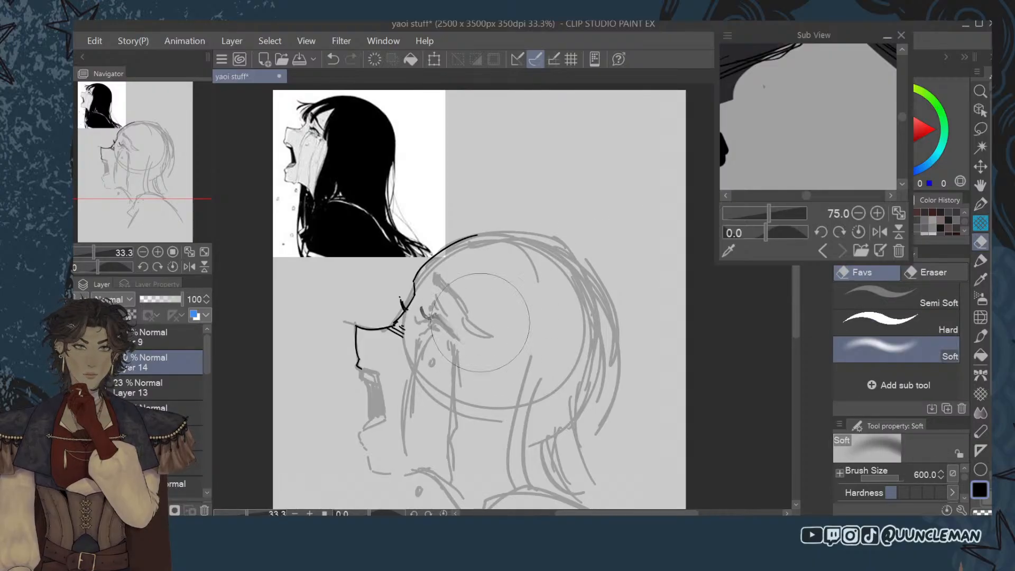
click(895, 312)
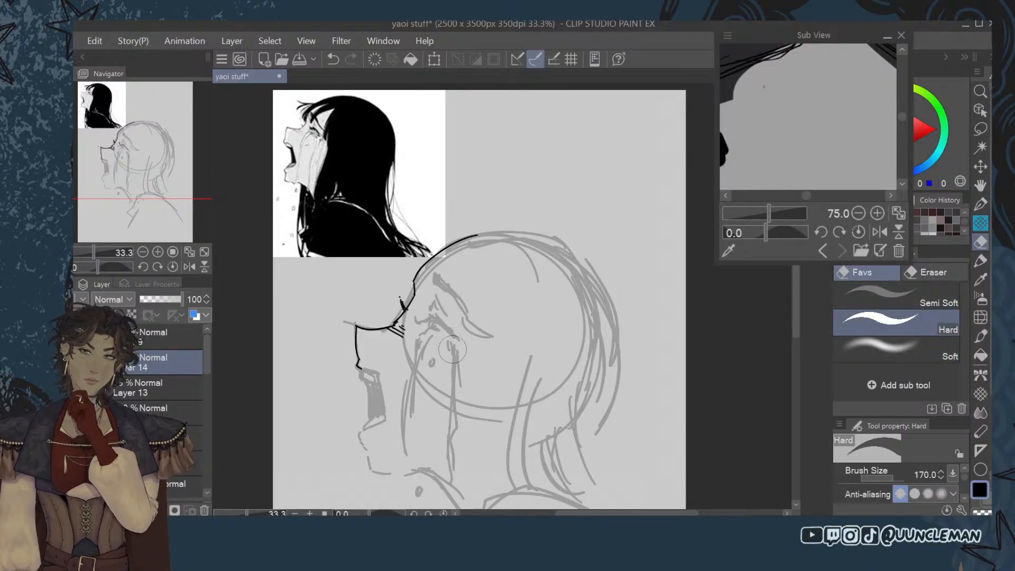
Ink the eye's inner corner, thick slanting upper lash line and the eyelid crease above it over the sketch.
click(978, 207)
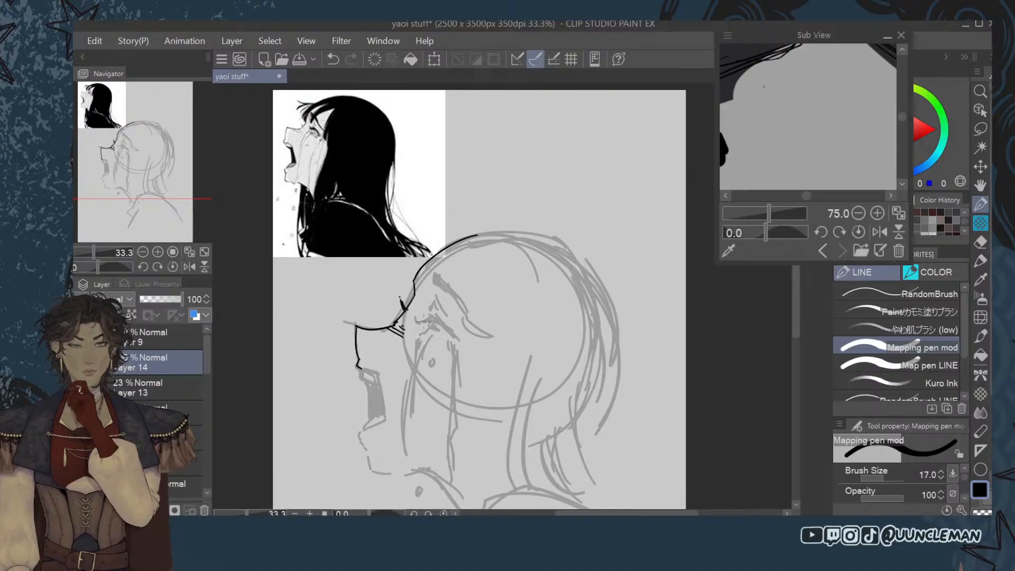
mouse_move(432, 320)
mouse_down()
mouse_move(461, 343)
mouse_move(425, 311)
mouse_up()
key(ctrl+z)
key(ctrl+z)
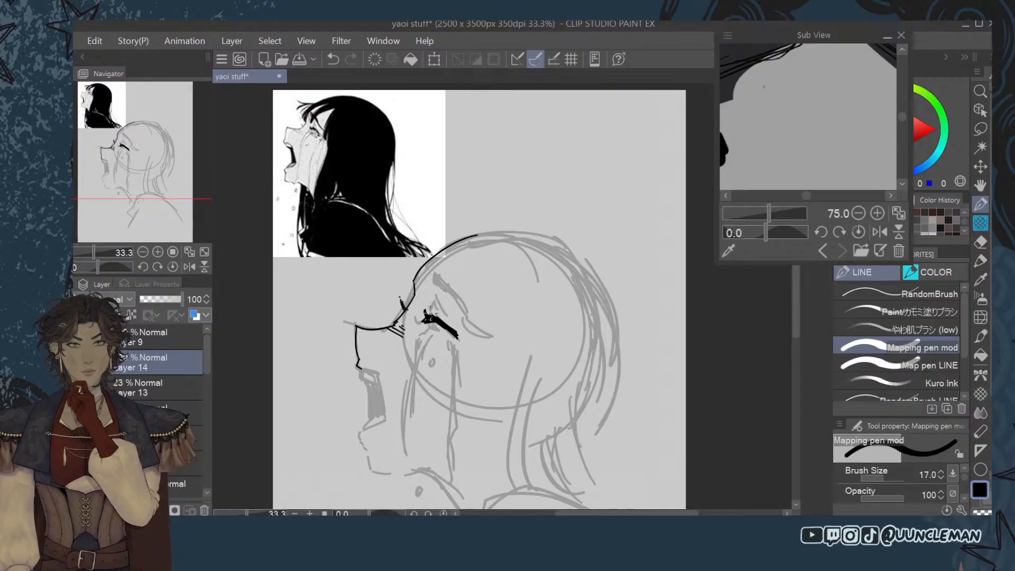
mouse_move(440, 317)
mouse_down()
mouse_move(431, 305)
mouse_move(439, 300)
mouse_up()
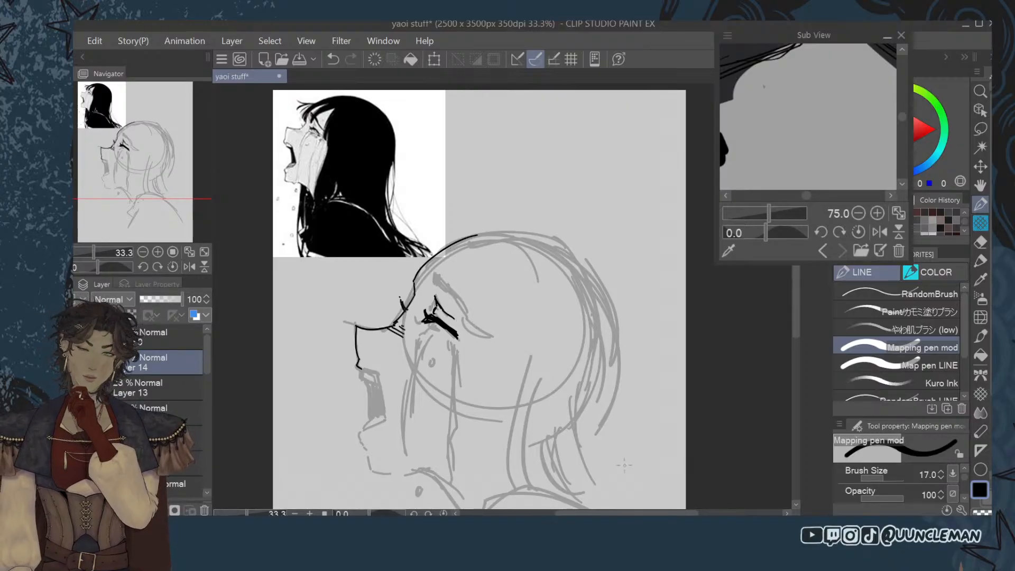
Reshape the outer end of the lash line using the eraser and pen, and ink the lower edge of the eye.
key(e)
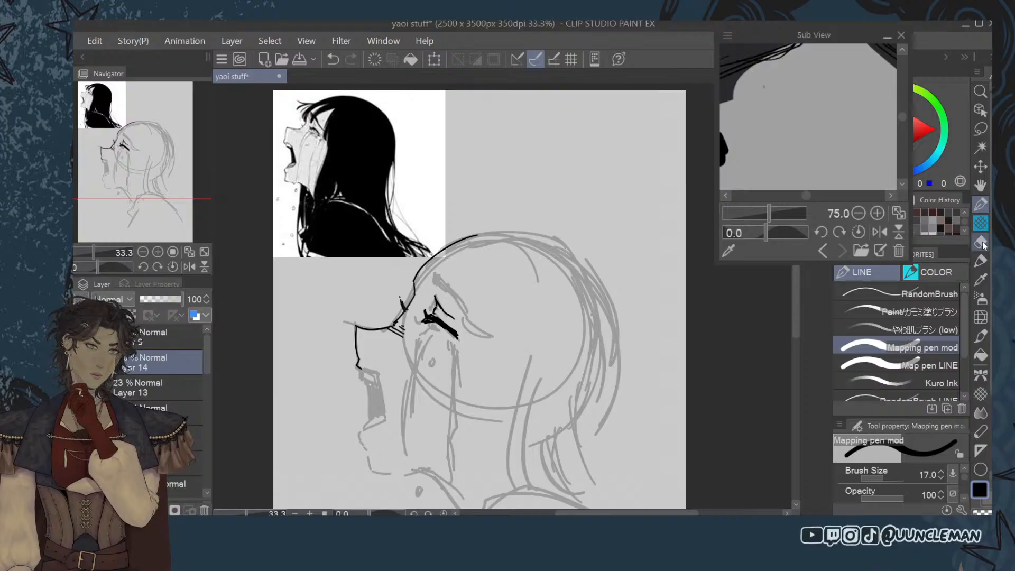
mouse_move(474, 341)
mouse_down()
mouse_move(463, 325)
mouse_move(451, 337)
mouse_move(460, 344)
mouse_up()
key(p)
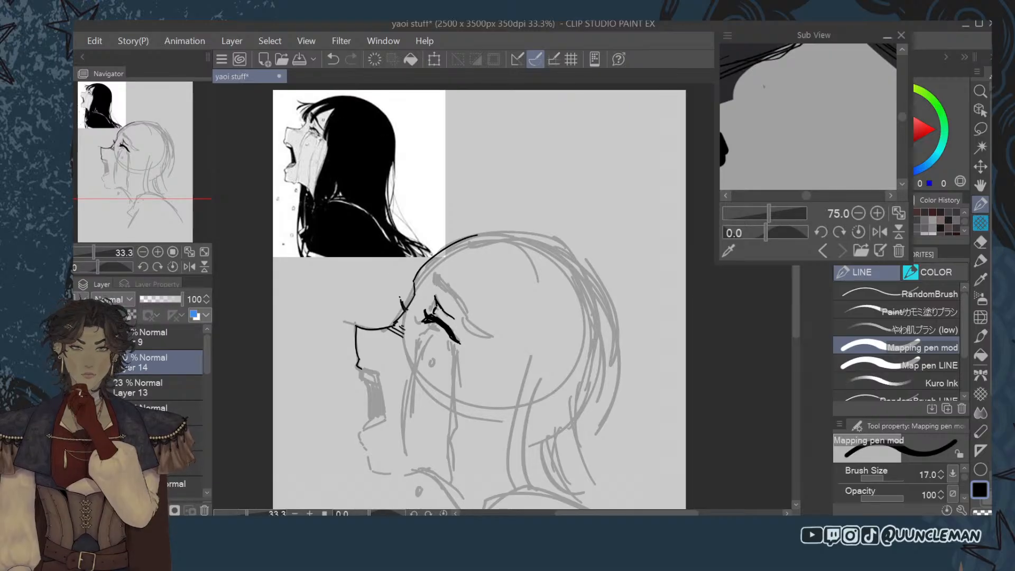
mouse_move(428, 322)
mouse_down()
mouse_move(436, 318)
mouse_move(450, 345)
mouse_up()
key(ctrl+z)
key(ctrl+z)
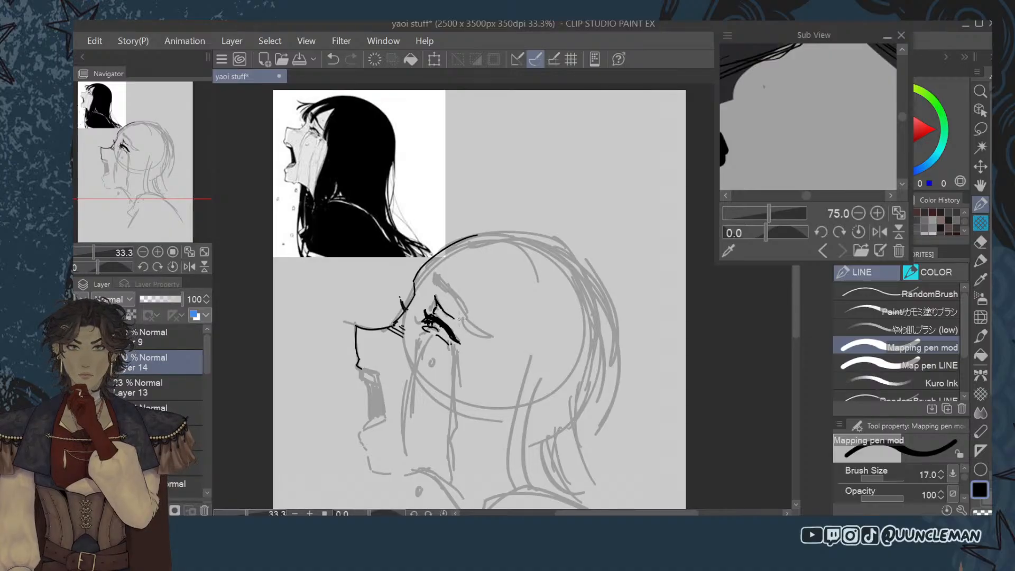
Outline and fill the slanted eyebrow with its tapering tail, and add a furrow line on the forehead beside it.
drag(432, 274, 464, 308)
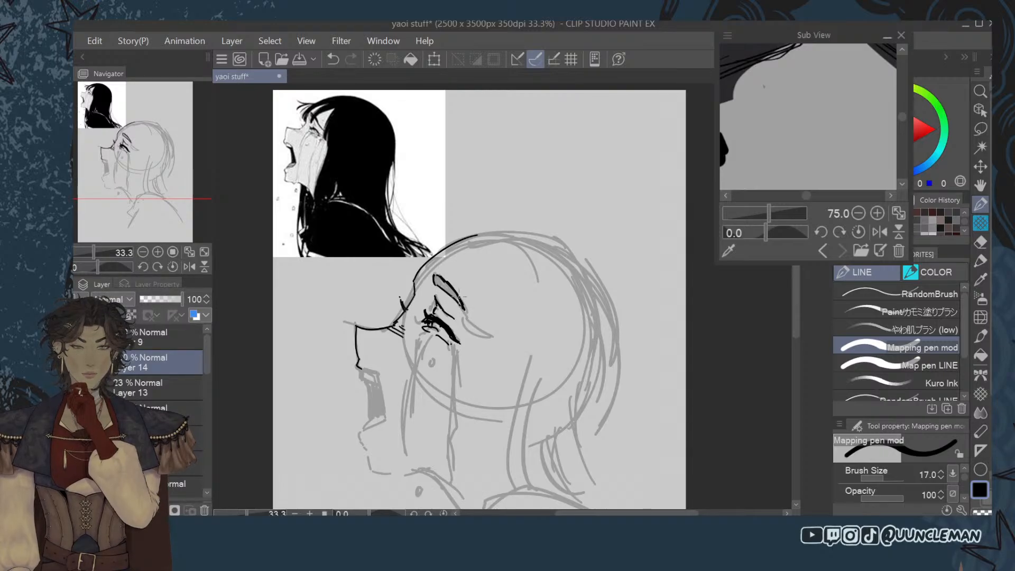
mouse_move(432, 276)
mouse_down()
mouse_move(463, 312)
mouse_move(491, 335)
mouse_up()
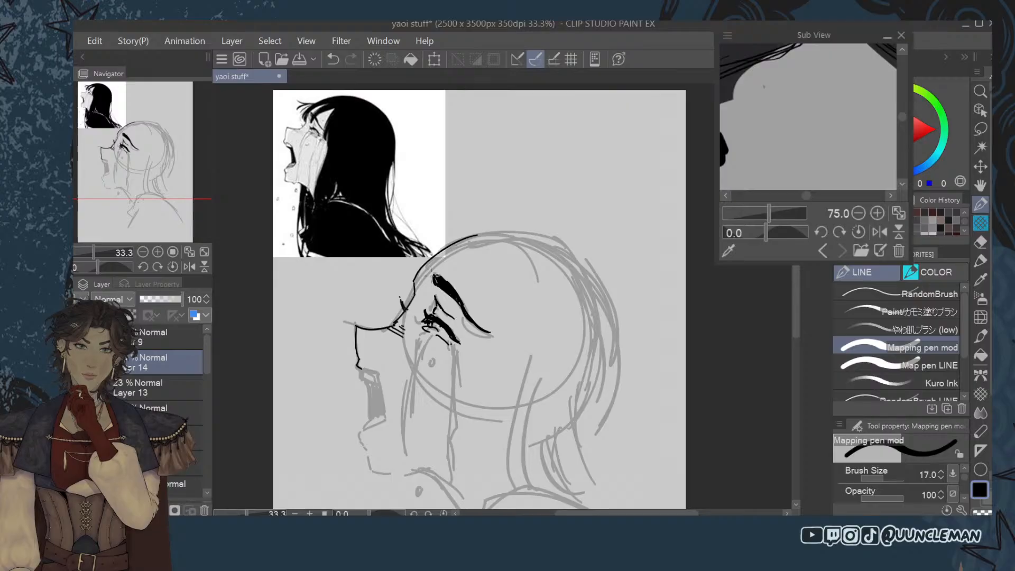
drag(425, 271, 424, 294)
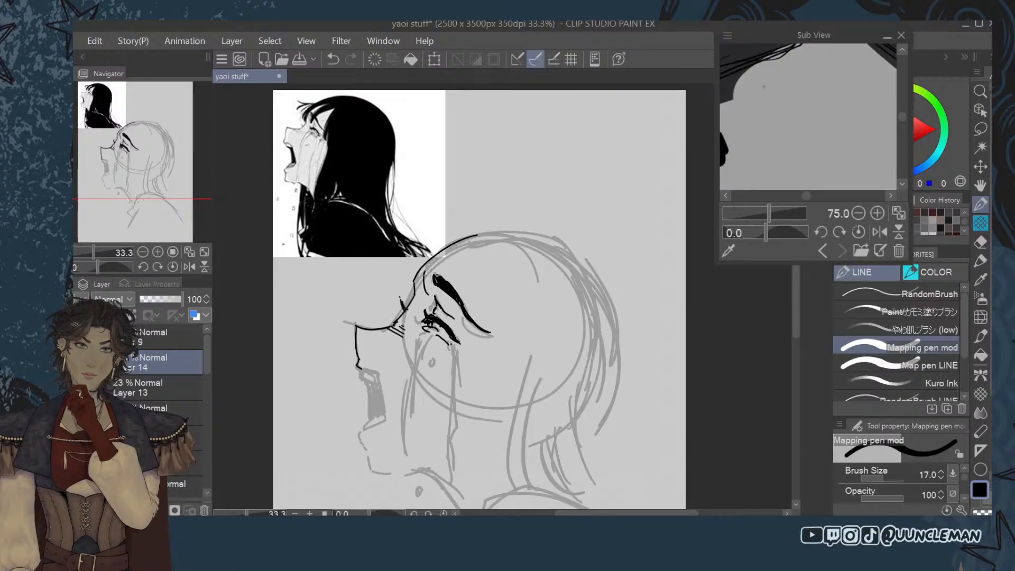
Ink the upper lip edge, the back edge of the open mouth, the lower lip and the front of the chin.
scroll(433, 277, down, 5)
scroll(433, 276, up, 5)
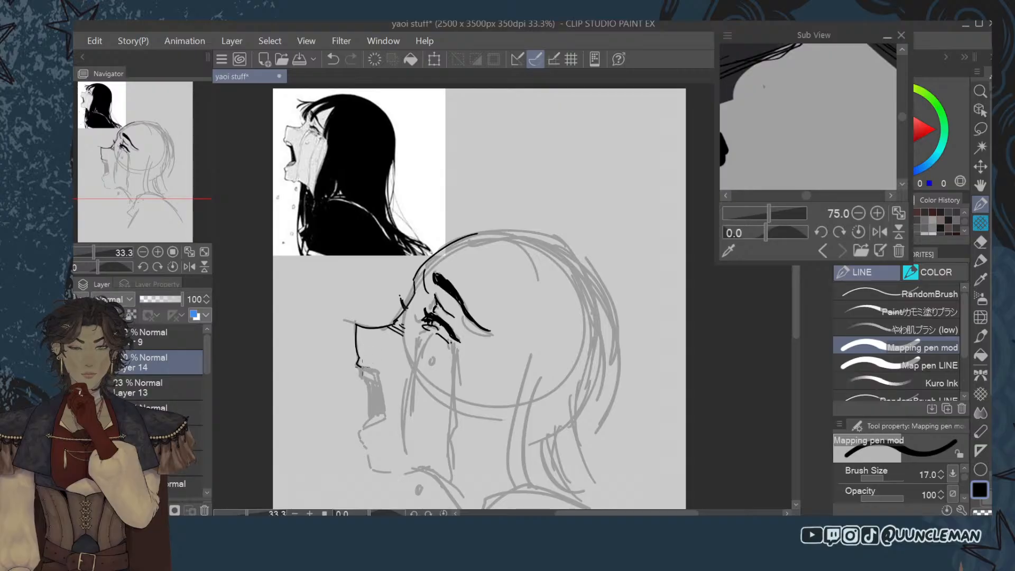
drag(358, 364, 380, 374)
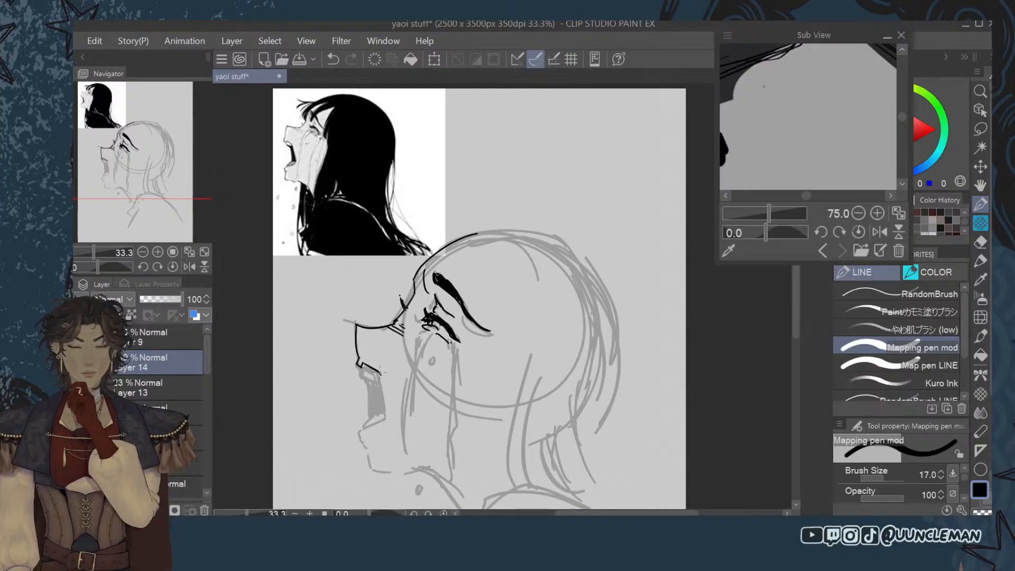
key(ctrl+z)
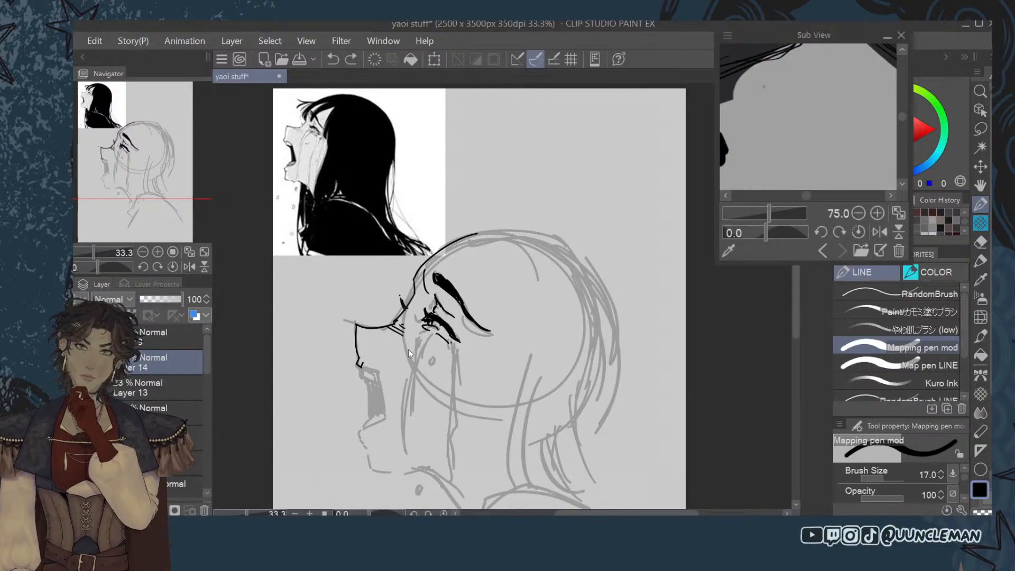
mouse_move(364, 364)
mouse_down()
mouse_move(389, 379)
mouse_move(380, 374)
mouse_move(394, 419)
mouse_up()
key(ctrl+z)
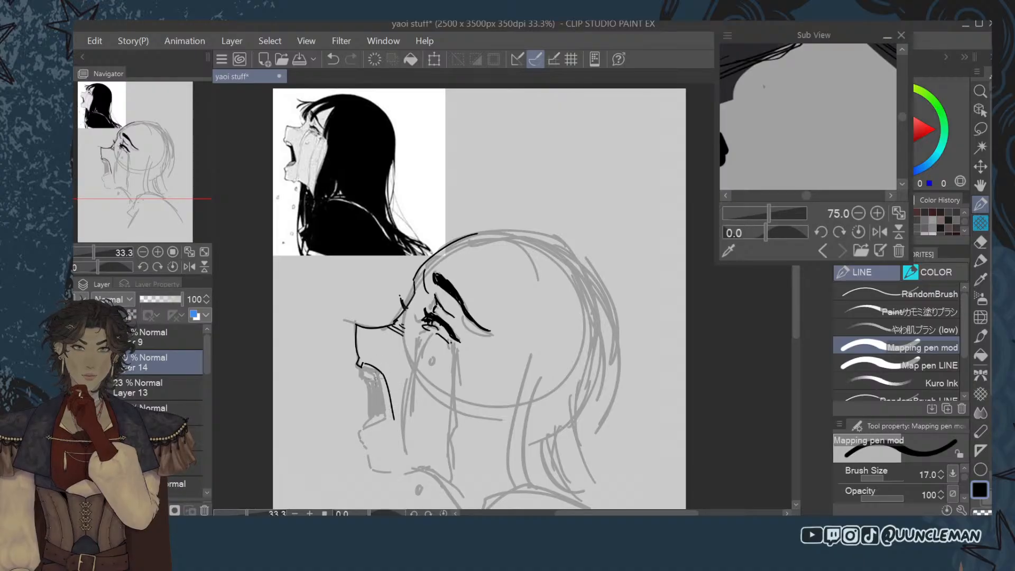
key(ctrl+z)
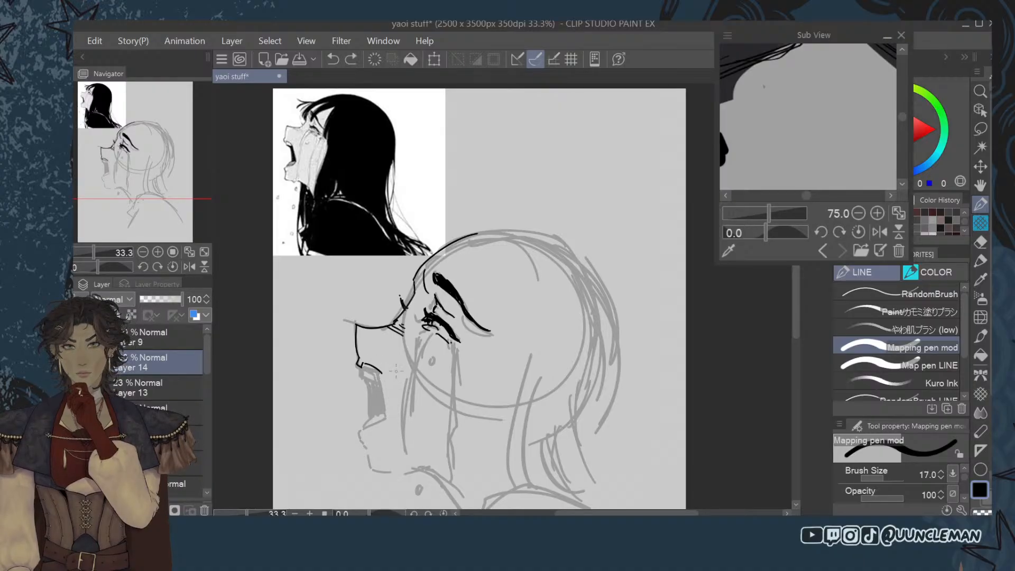
drag(381, 374, 394, 414)
key(ctrl+z)
key(ctrl+z)
key(ctrl+z)
drag(382, 374, 391, 417)
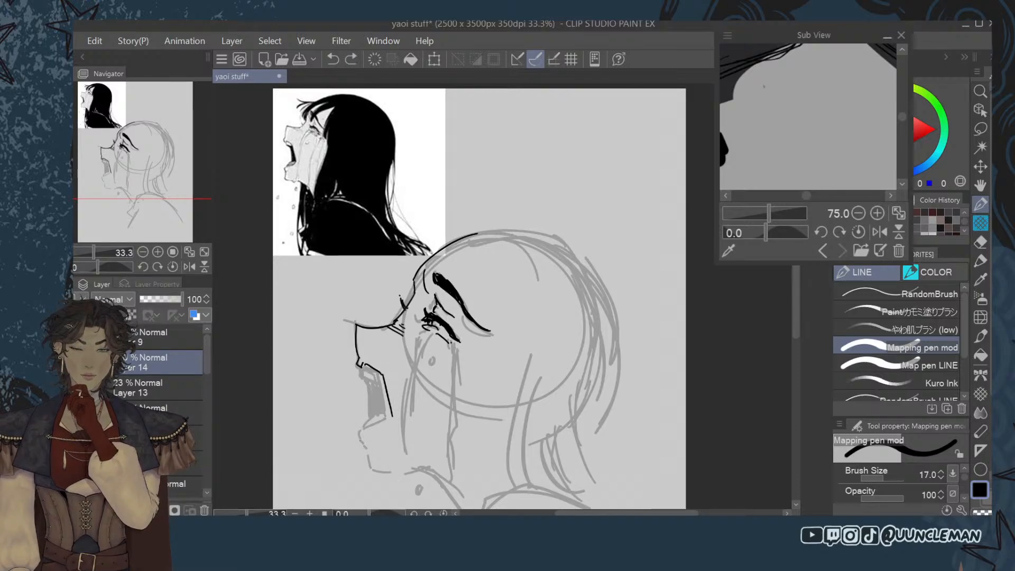
mouse_move(361, 431)
mouse_down()
mouse_move(368, 458)
mouse_move(391, 418)
mouse_move(368, 426)
mouse_move(389, 425)
mouse_up()
key(ctrl+z)
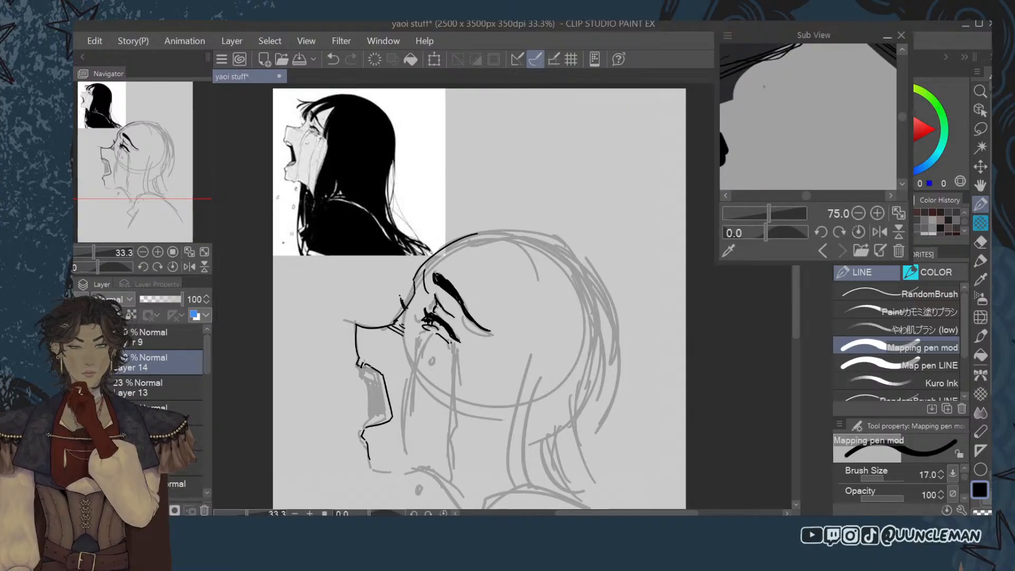
Ink the inner lines for the upper and lower teeth inside the open mouth.
drag(362, 365, 384, 382)
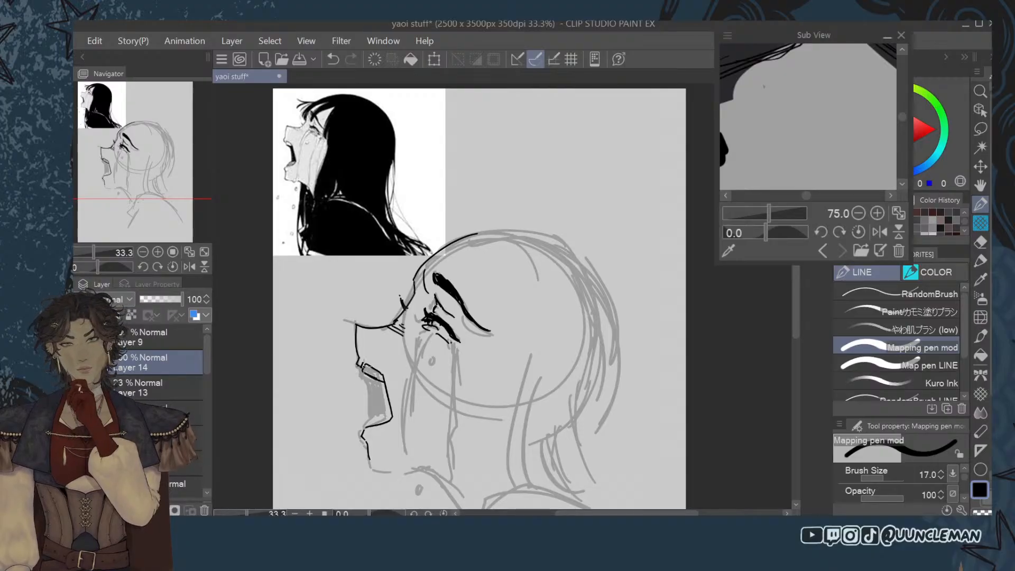
drag(372, 420, 387, 407)
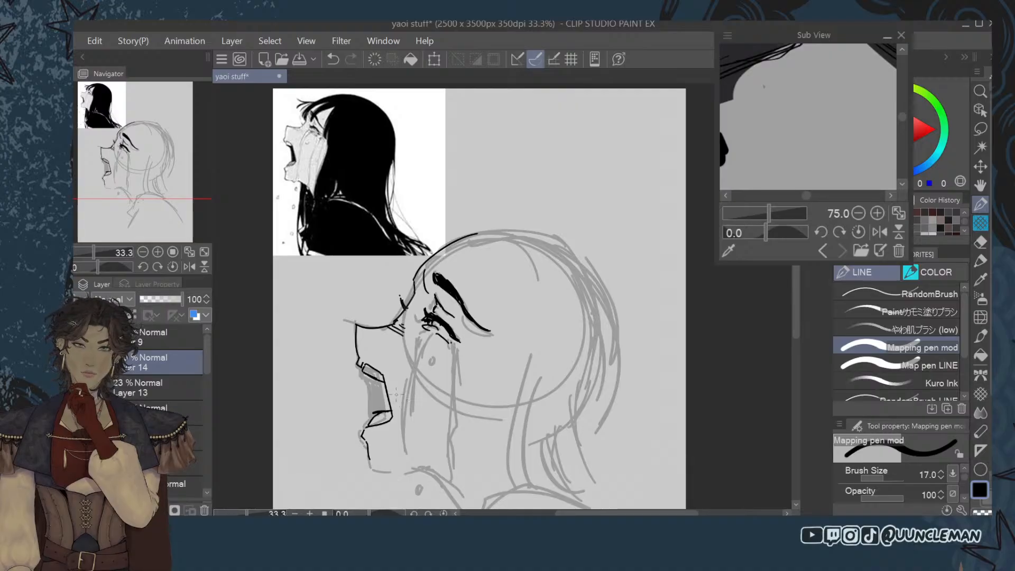
key(ctrl+z)
key(ctrl+z)
mouse_move(373, 420)
mouse_down()
mouse_move(390, 411)
mouse_move(373, 415)
mouse_up()
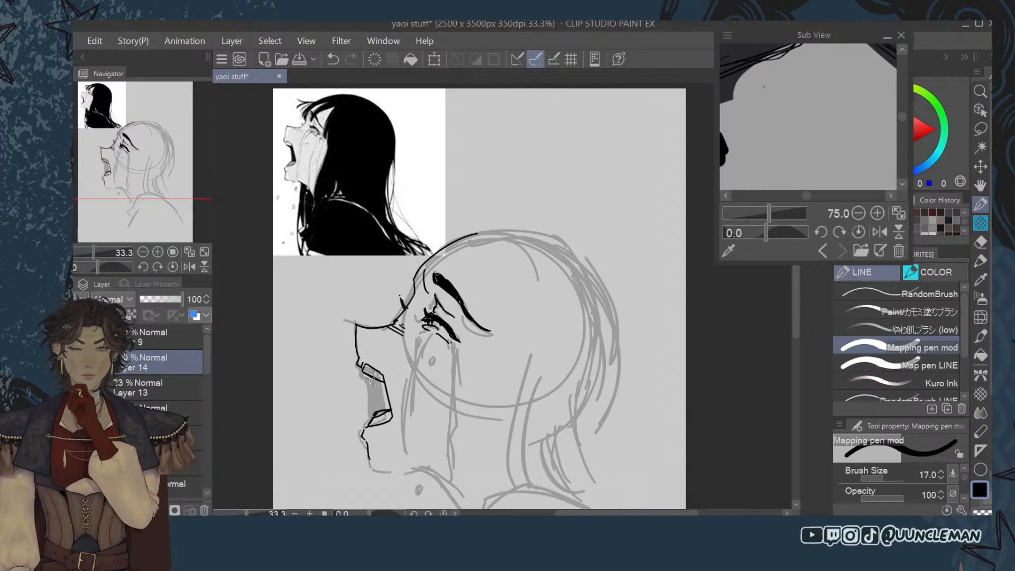
drag(373, 376, 383, 375)
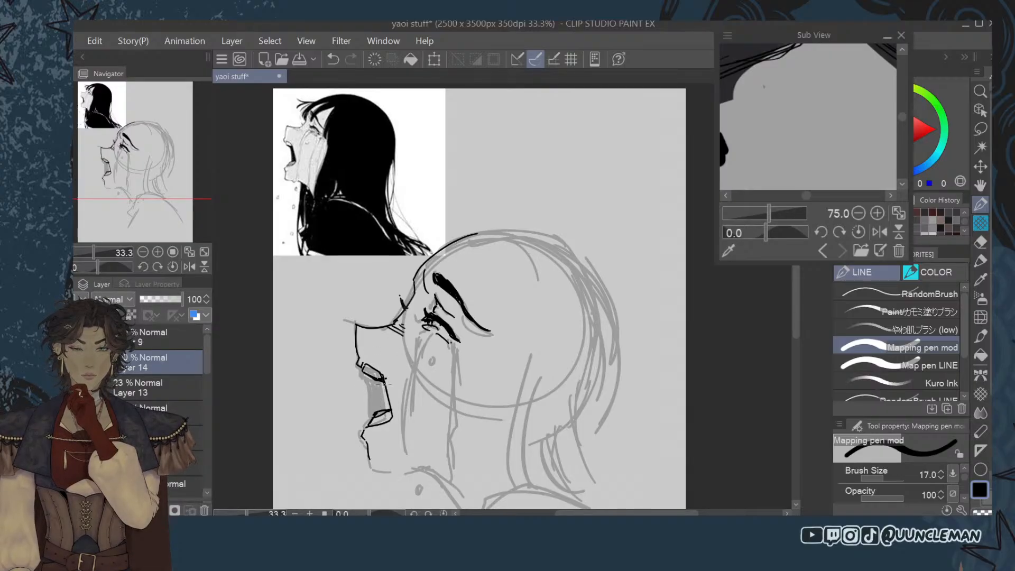
Erase the back edge of the mouth and redraw it closer in, joining the upper and lower teeth shapes.
key(e)
drag(382, 374, 403, 412)
click(979, 204)
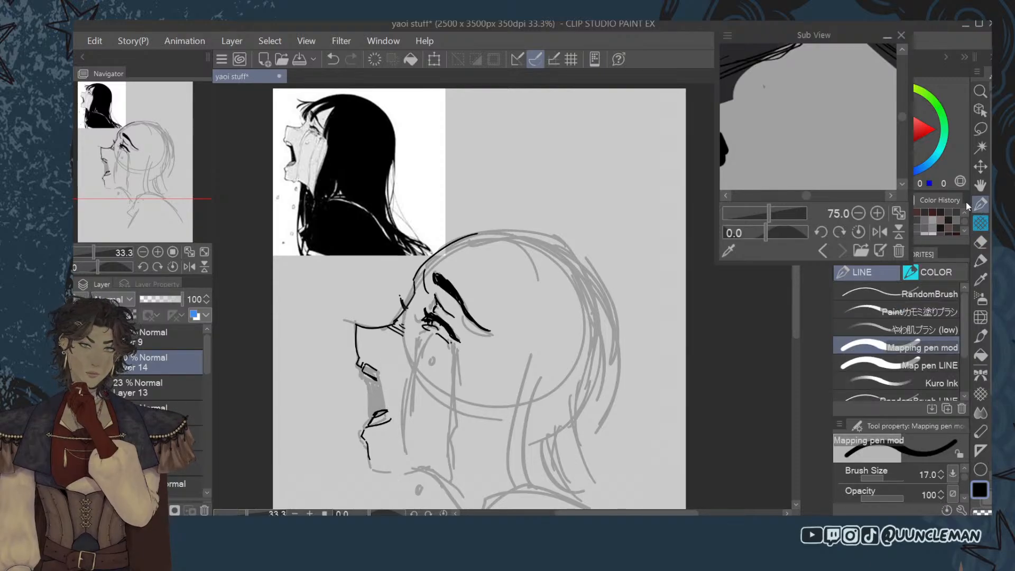
mouse_move(378, 380)
mouse_down()
mouse_move(368, 374)
mouse_move(382, 376)
mouse_move(391, 417)
mouse_up()
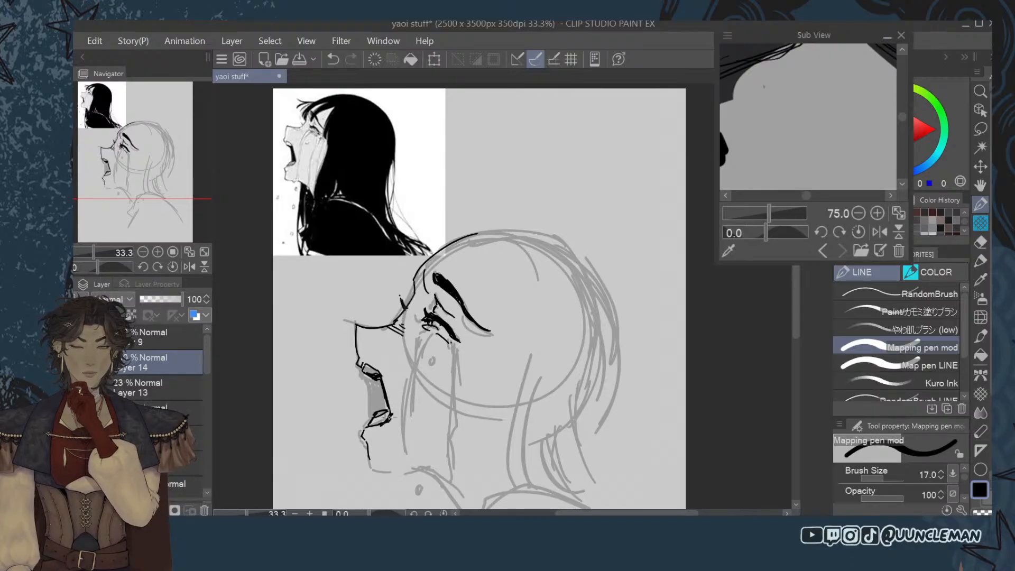
click(979, 243)
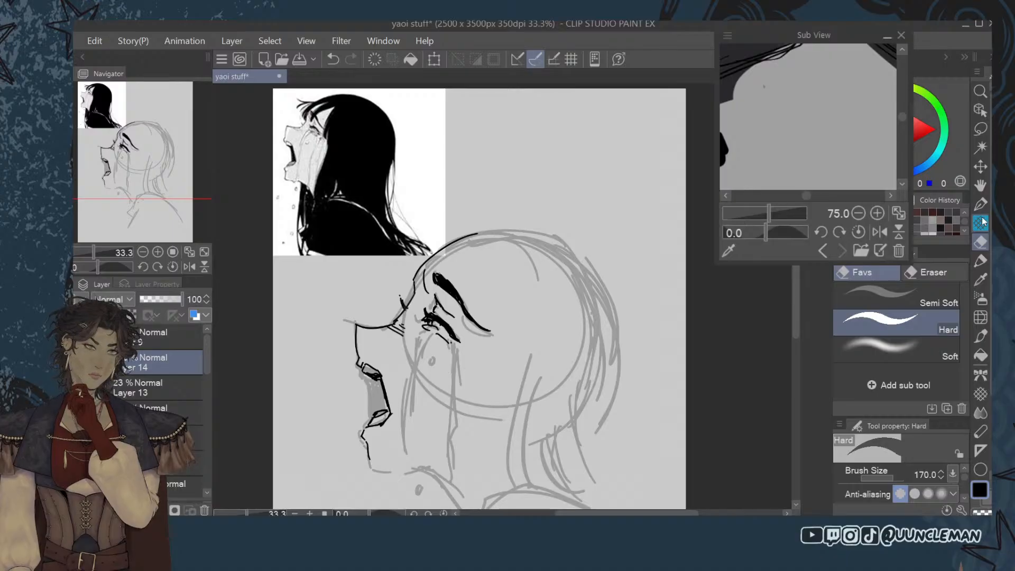
key(p)
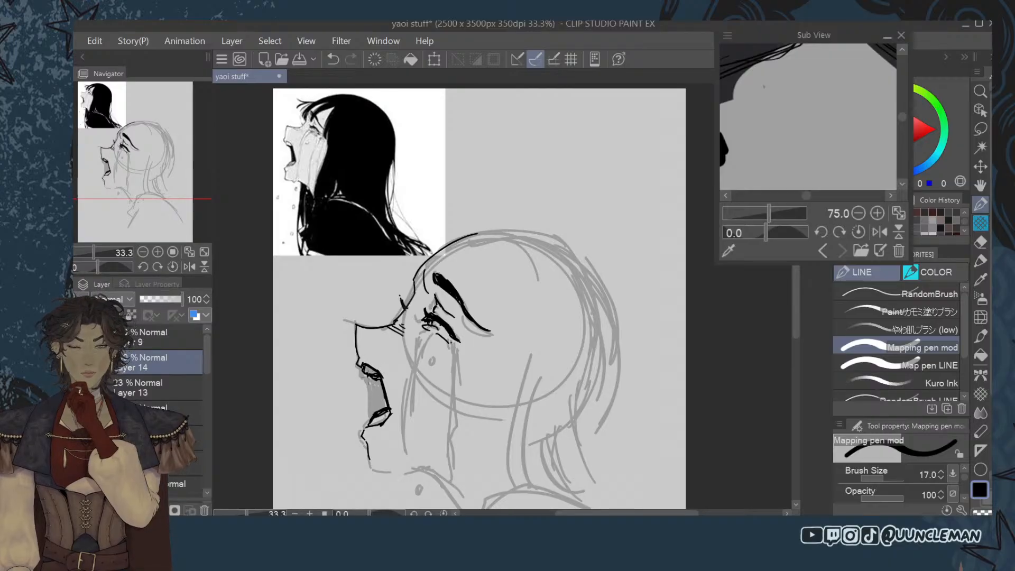
Fill the mouth interior with black between the teeth and touch up the lower lip edge.
drag(370, 376, 377, 413)
drag(378, 380, 386, 412)
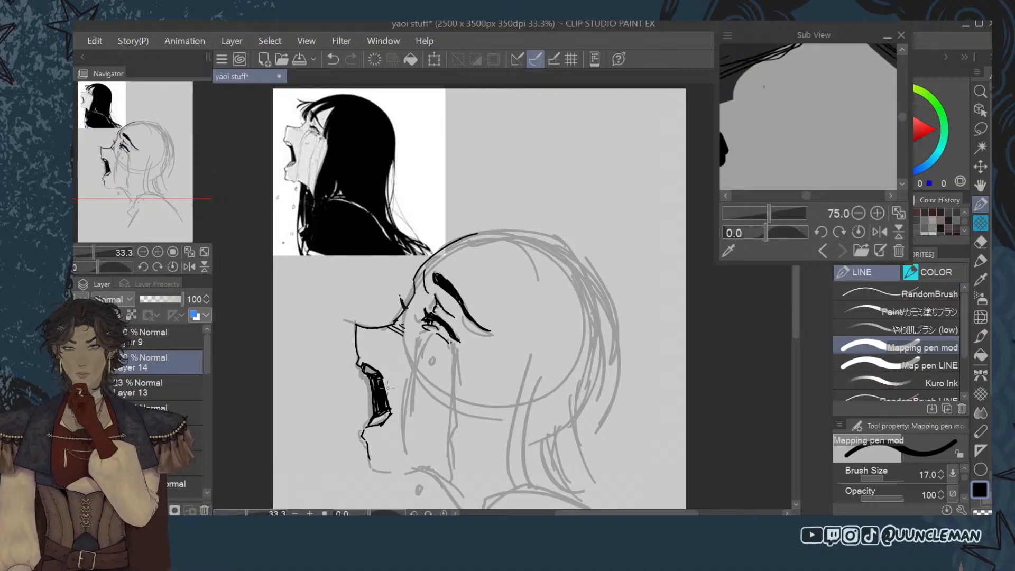
click(981, 242)
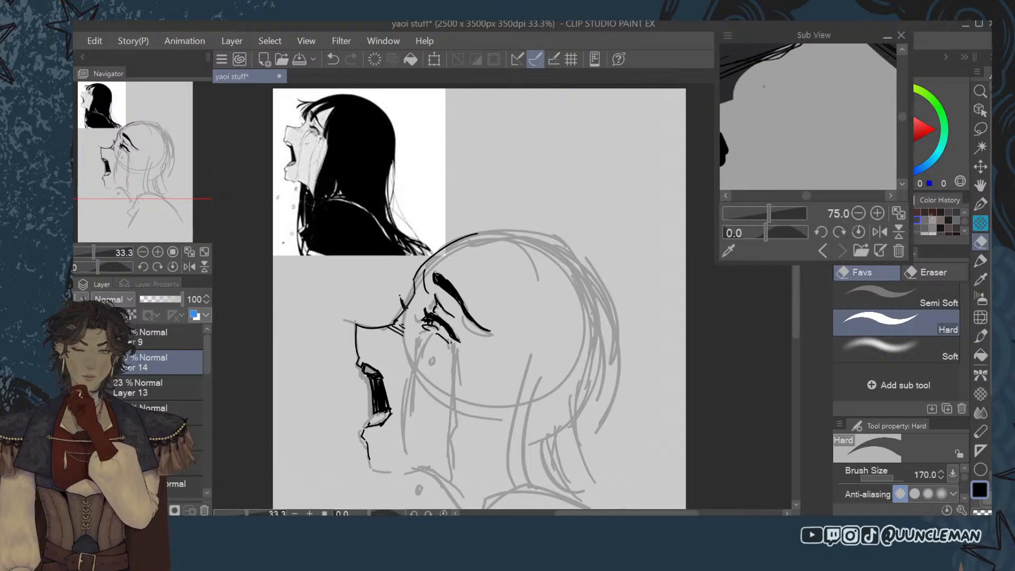
click(981, 204)
drag(383, 410, 372, 423)
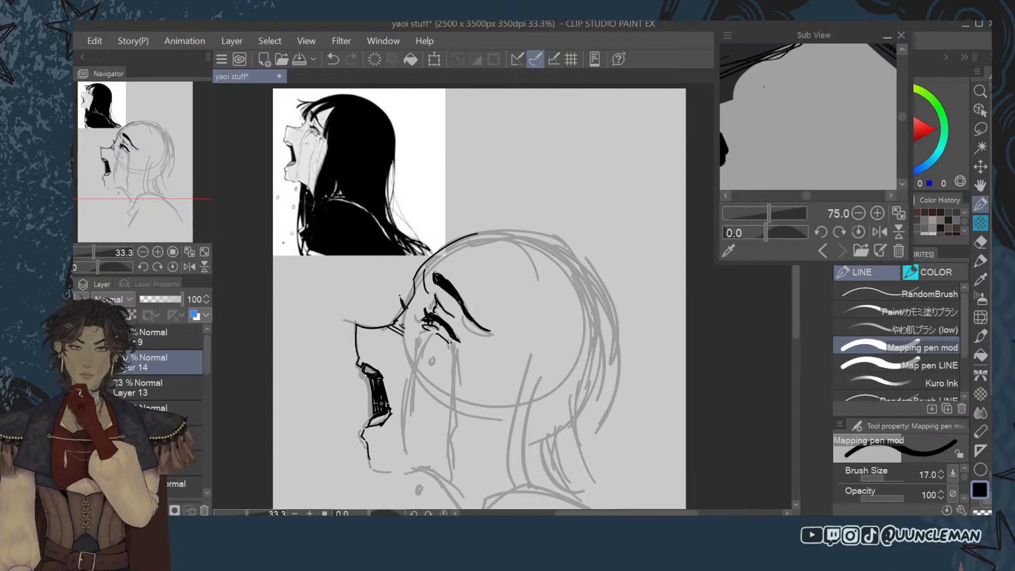
key(ctrl+z)
drag(372, 419, 373, 416)
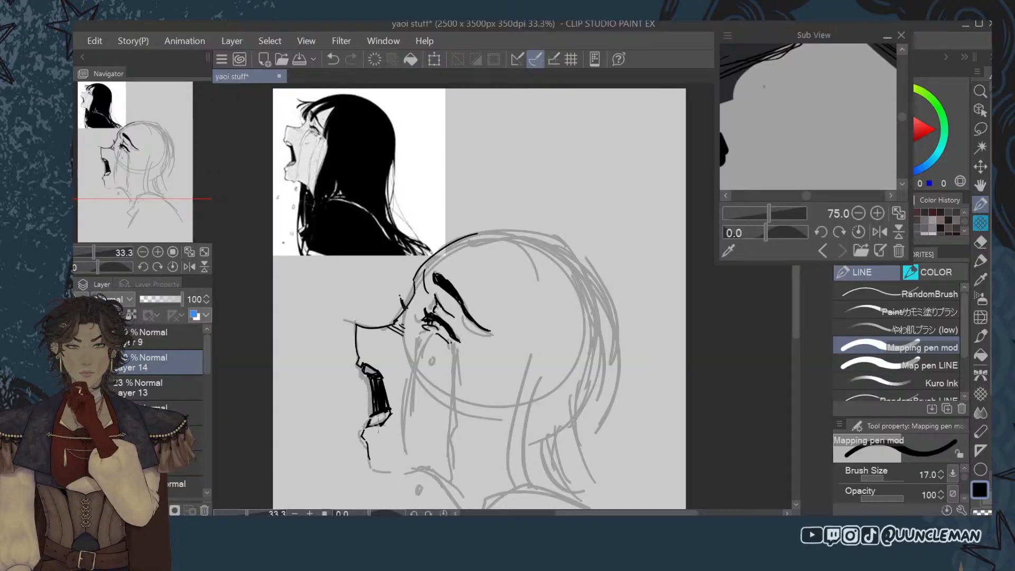
Erase the lower lip and chin line, then redraw the chin and continue it along the jaw's underside and down the throat.
click(977, 245)
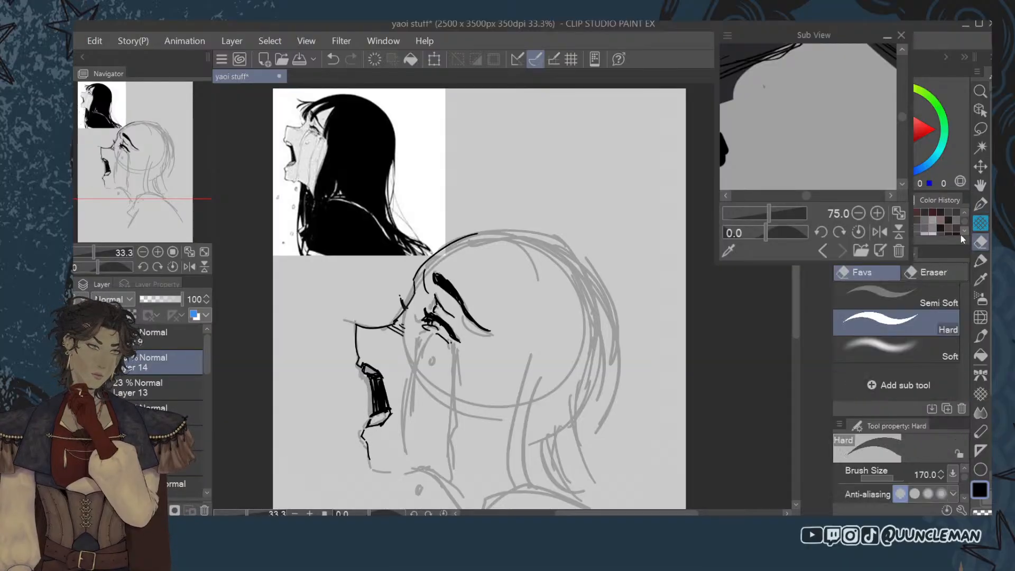
mouse_move(370, 455)
mouse_down()
mouse_move(365, 432)
mouse_move(363, 442)
mouse_move(374, 435)
mouse_up()
click(981, 206)
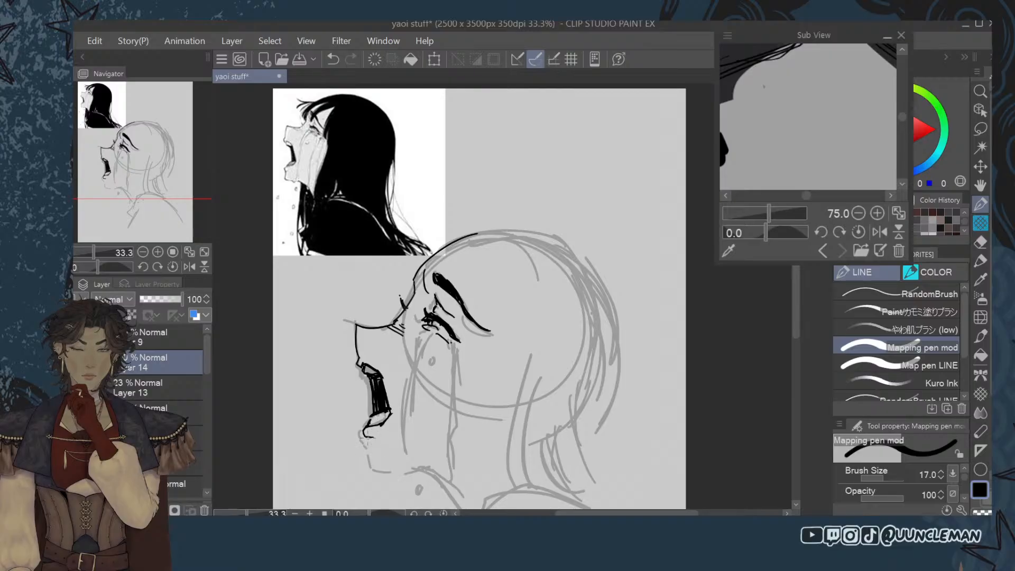
mouse_move(366, 437)
mouse_down()
mouse_move(370, 463)
mouse_move(369, 448)
mouse_move(369, 458)
mouse_move(403, 463)
mouse_move(370, 465)
mouse_move(413, 467)
mouse_up()
key(ctrl+z)
key(ctrl+z)
key(ctrl+z)
key(ctrl+z)
key(ctrl+z)
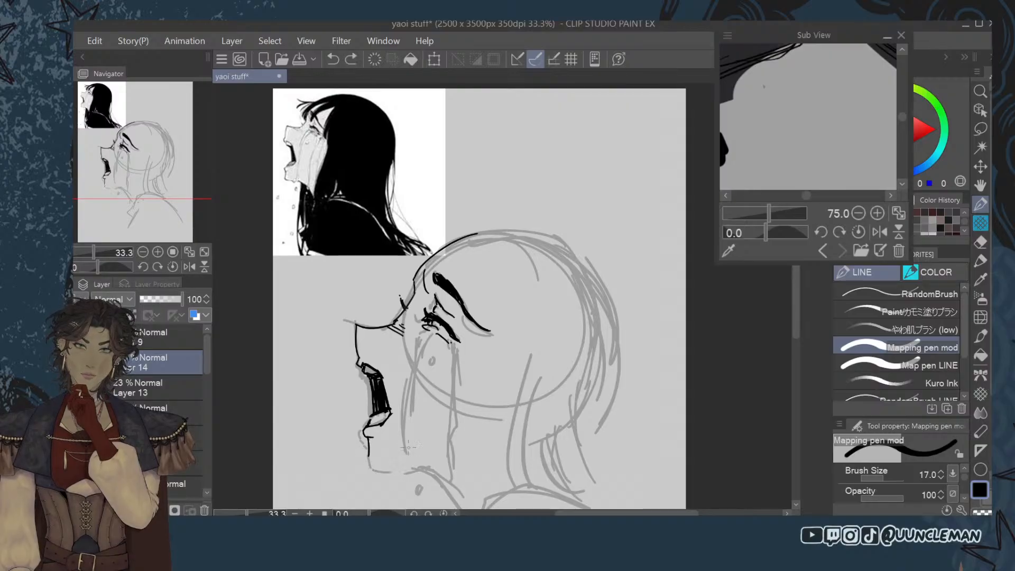
key(ctrl+z)
mouse_move(370, 438)
mouse_down()
mouse_move(370, 465)
mouse_move(404, 454)
mouse_move(389, 464)
mouse_move(412, 462)
mouse_move(385, 467)
mouse_move(440, 470)
mouse_move(473, 506)
mouse_up()
key(ctrl+z)
key(ctrl+z)
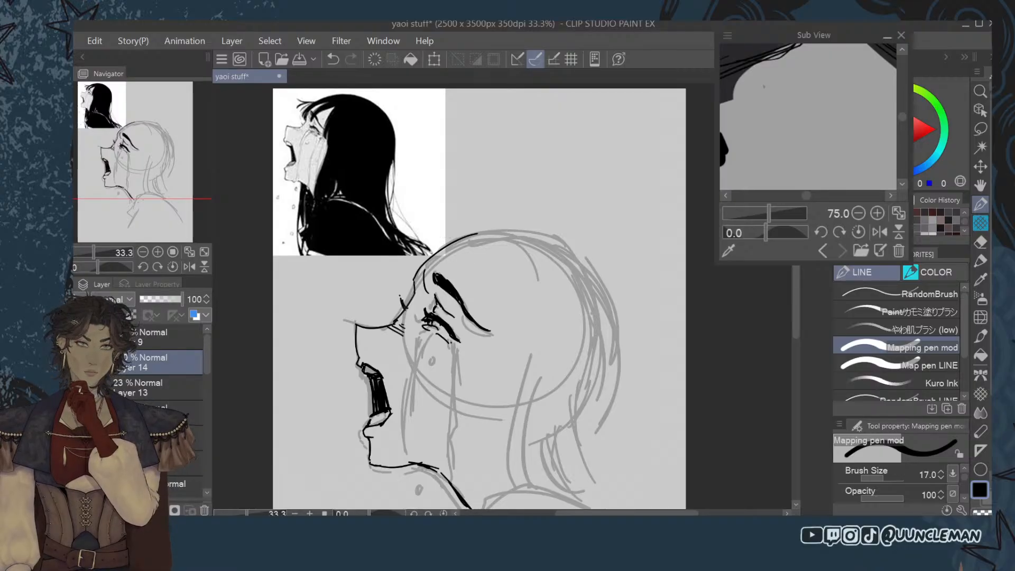
Rework the chin corner and jaw underside with the pen and eraser, and add short strokes below the eye.
scroll(793, 290, down, 3)
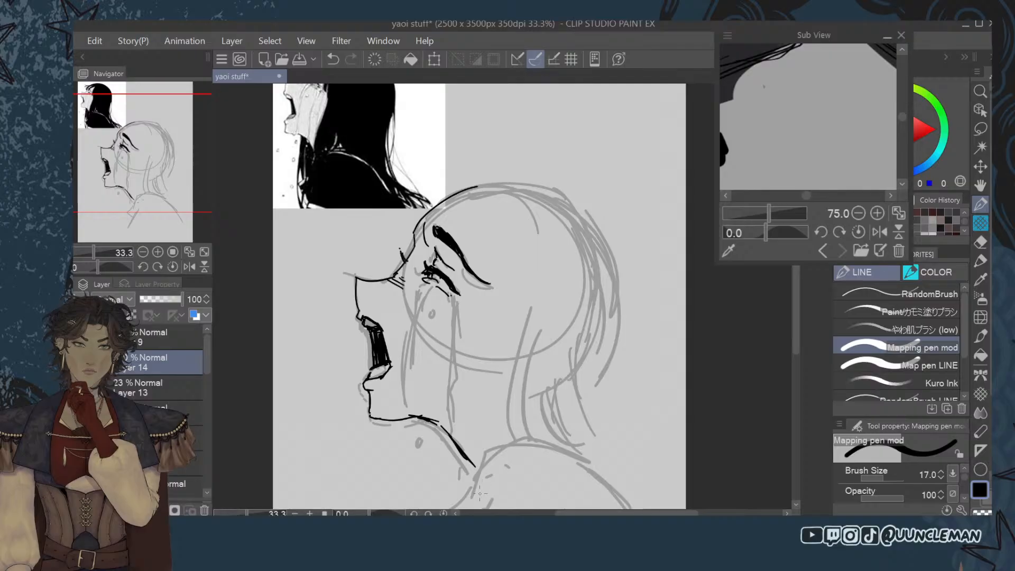
scroll(793, 316, up, 2)
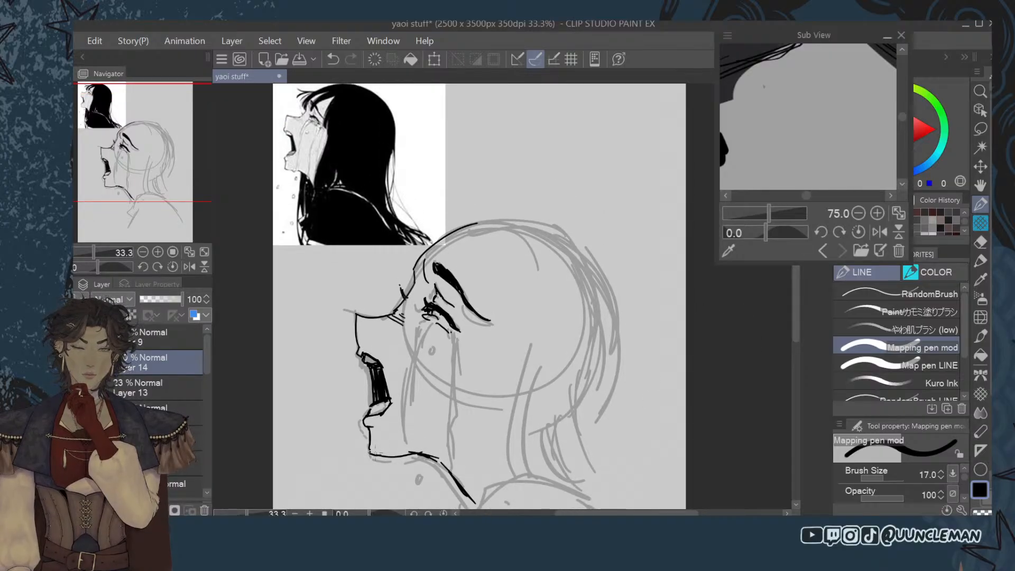
drag(371, 453, 423, 454)
drag(384, 454, 455, 447)
key(e)
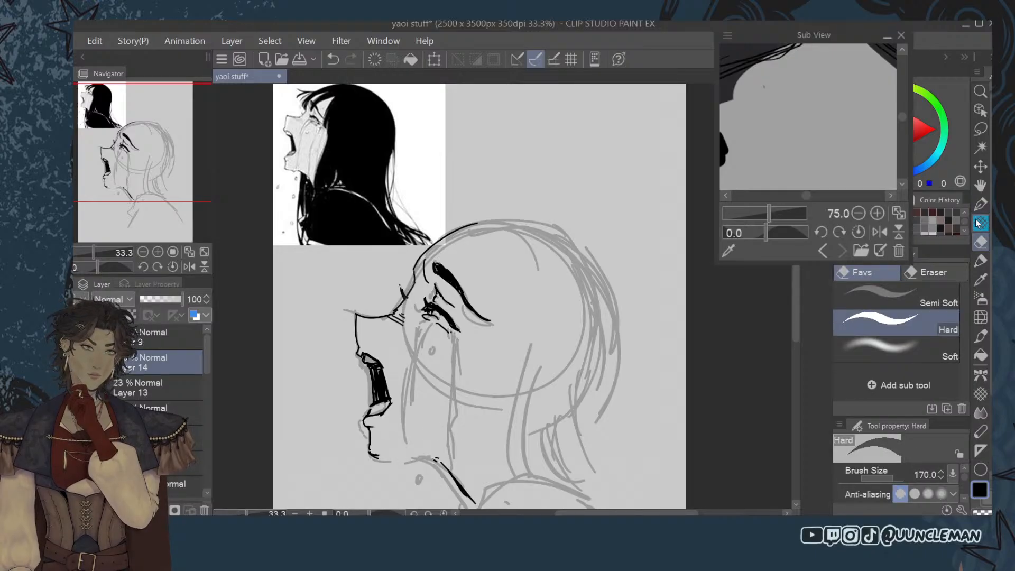
key(p)
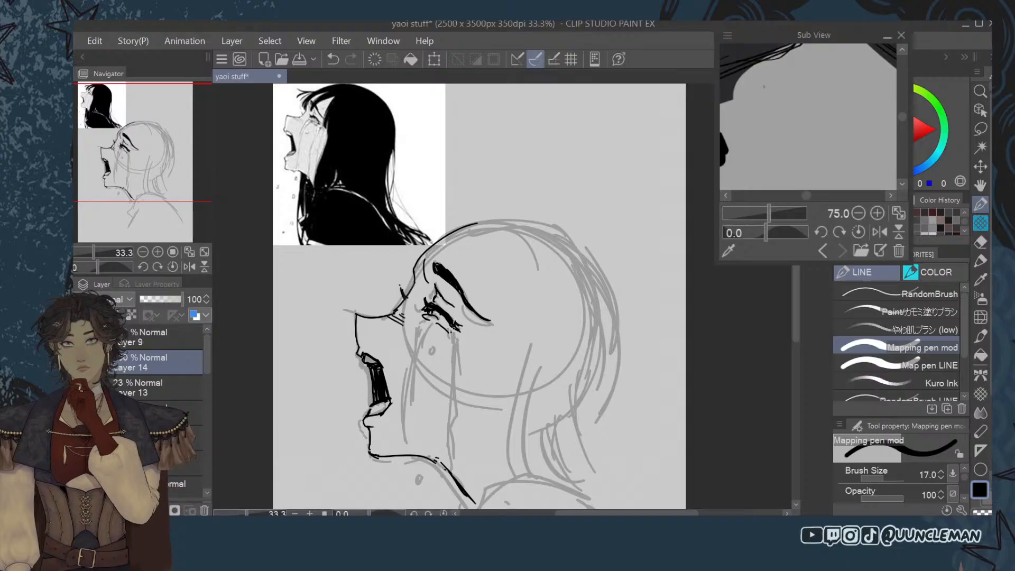
drag(439, 329, 450, 337)
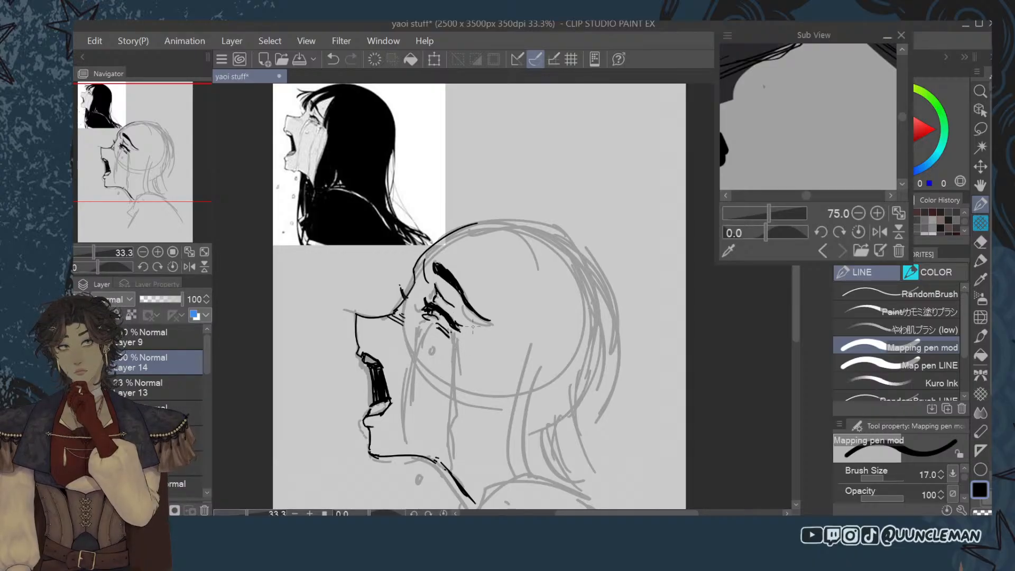
Trim the front of the black mouth fill with the size 12 Hard eraser and re-ink its inner edge.
click(981, 243)
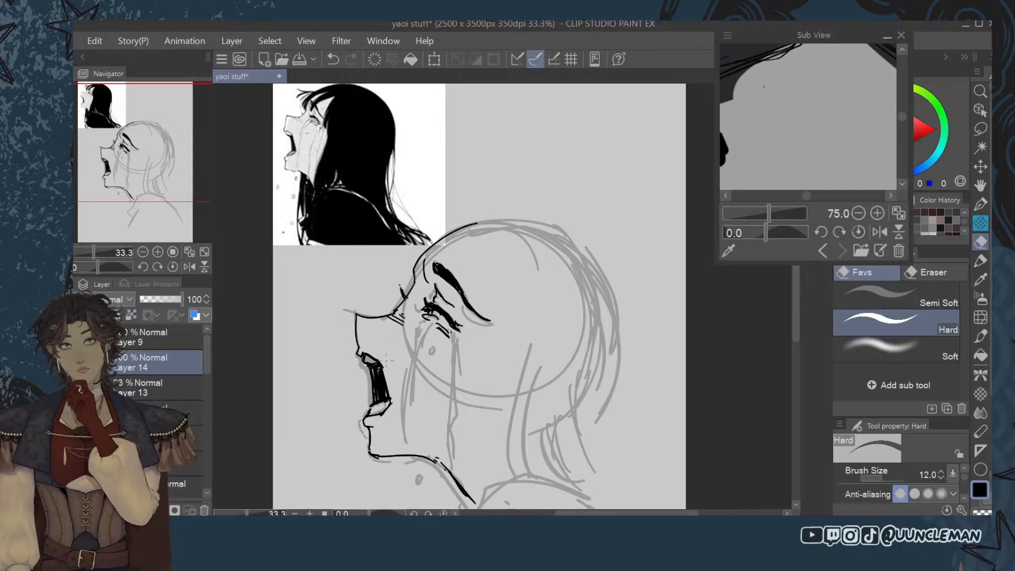
drag(372, 365, 376, 403)
drag(374, 375, 376, 398)
click(981, 204)
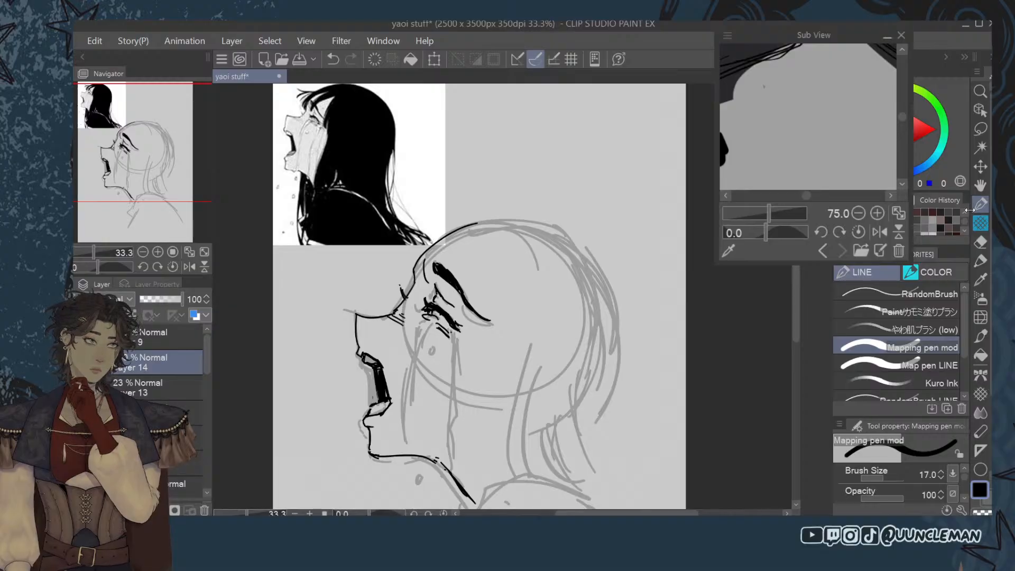
drag(376, 372, 385, 403)
mouse_move(378, 388)
mouse_down()
mouse_move(378, 404)
mouse_move(373, 369)
mouse_up()
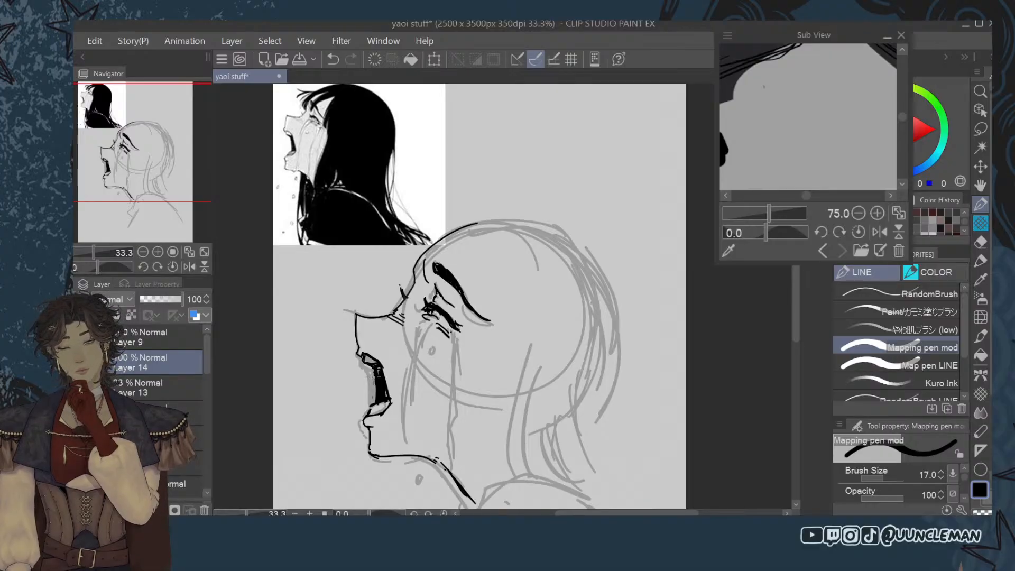
Refine the lower teeth and the bottom edge of the black mouth interior using the eraser and pen.
click(980, 242)
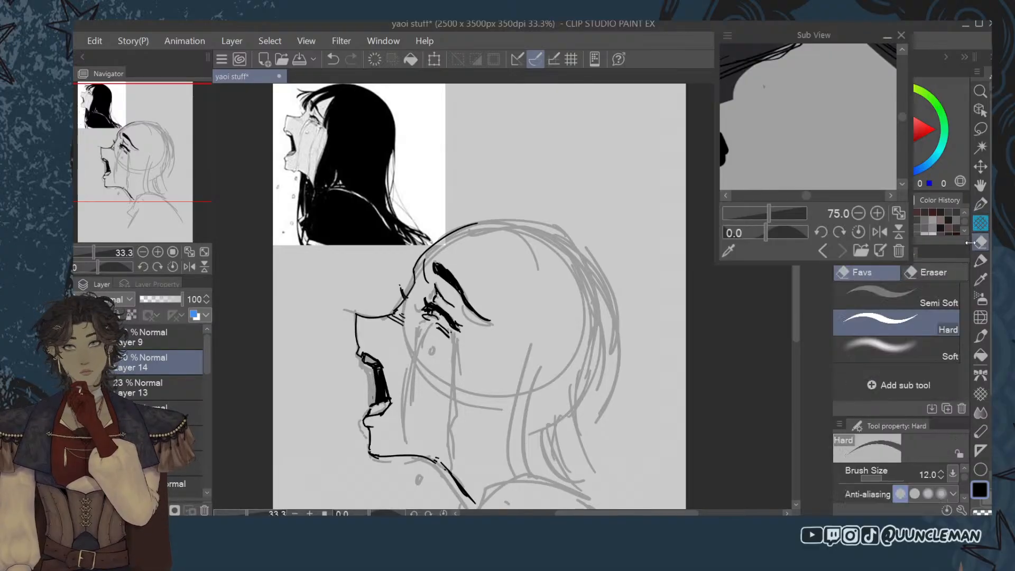
drag(372, 406, 391, 403)
click(981, 204)
key(ctrl+z)
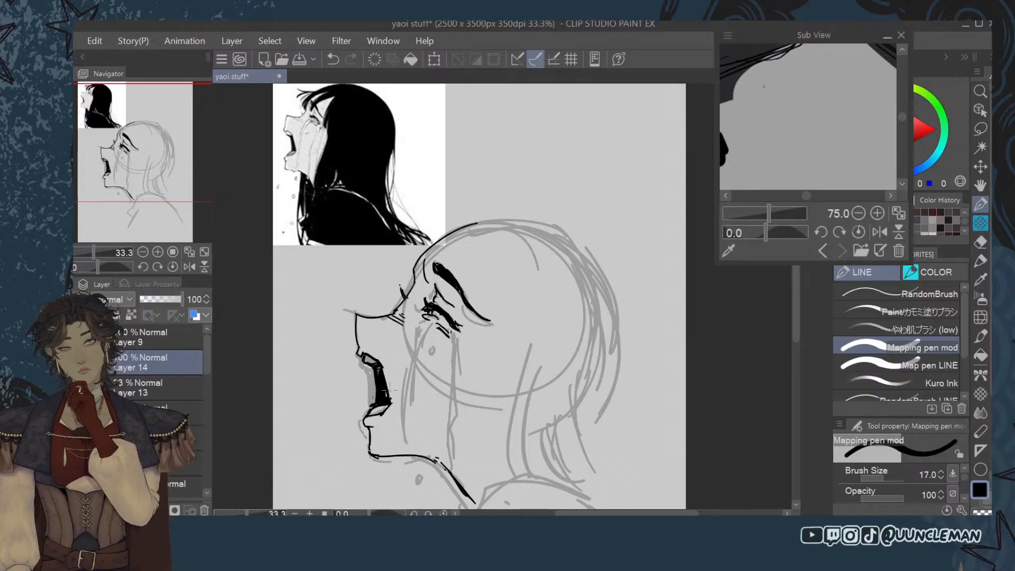
click(981, 243)
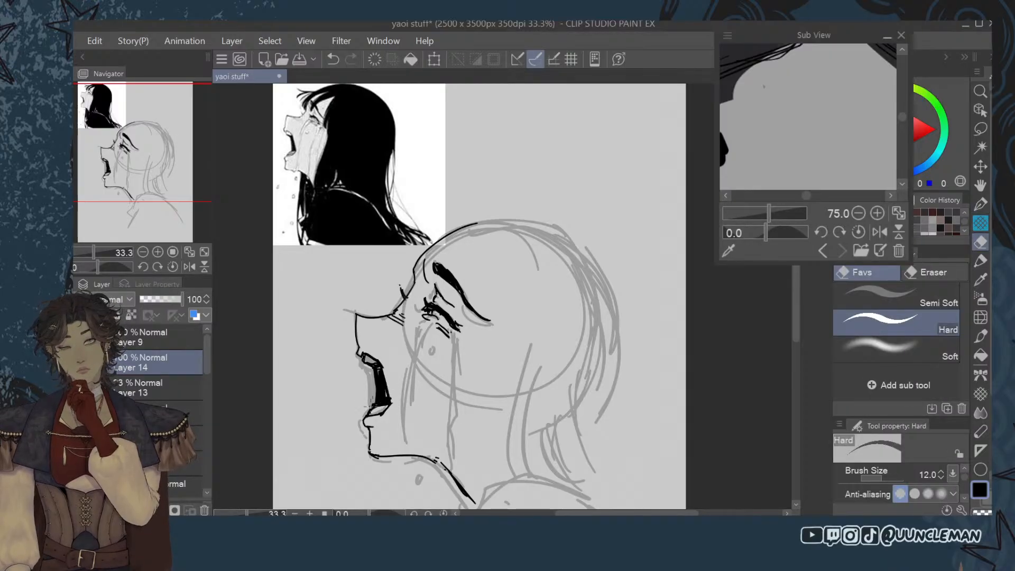
mouse_move(369, 407)
mouse_down()
mouse_move(382, 396)
mouse_move(379, 380)
mouse_up()
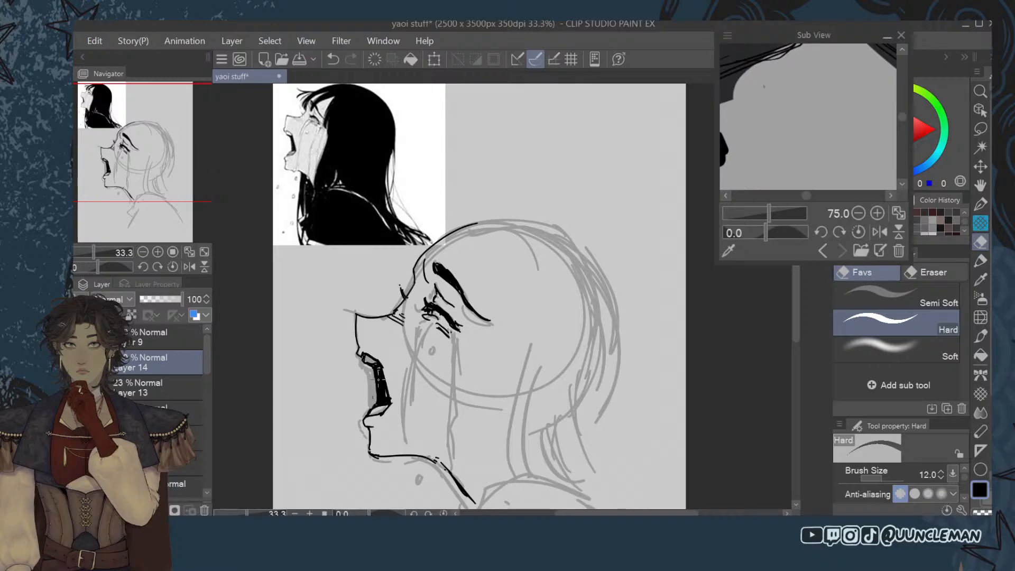
Try to re-ink the lower inner corner of the black mouth fill with Mapping pen mod, then undo the strokes.
key(p)
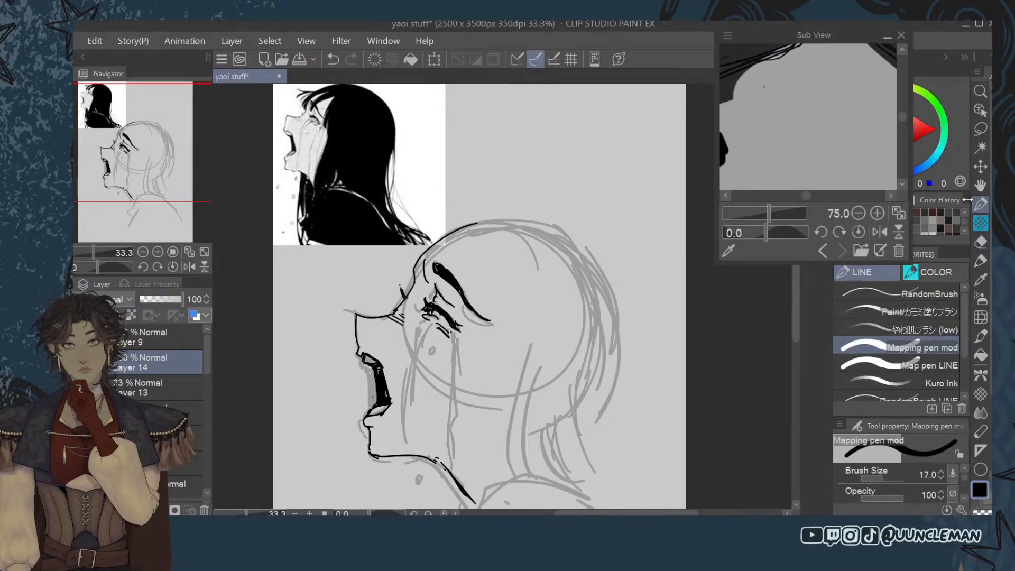
drag(392, 405, 367, 417)
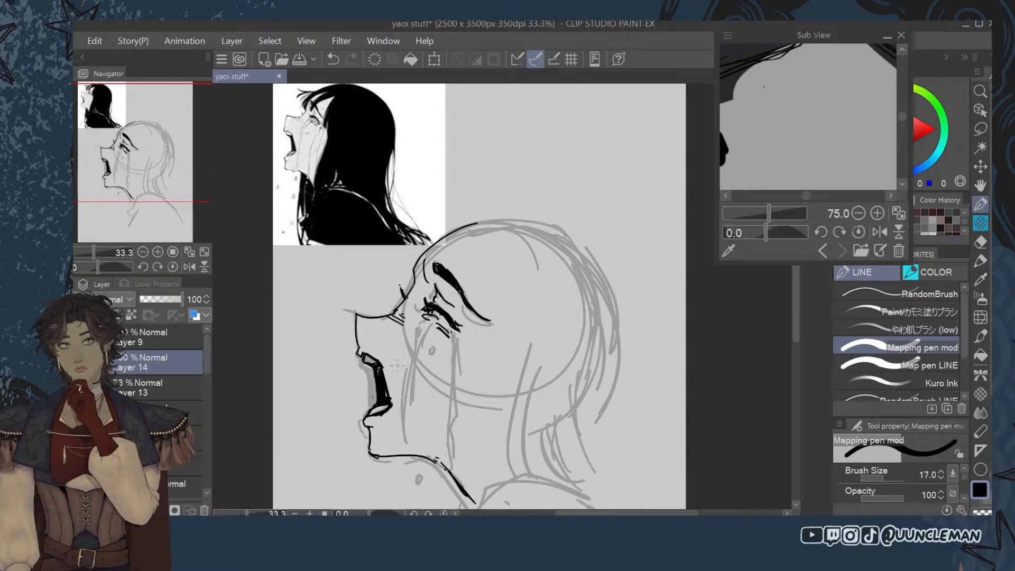
key(ctrl+z)
mouse_move(392, 397)
mouse_down()
mouse_move(390, 410)
mouse_move(392, 390)
mouse_up()
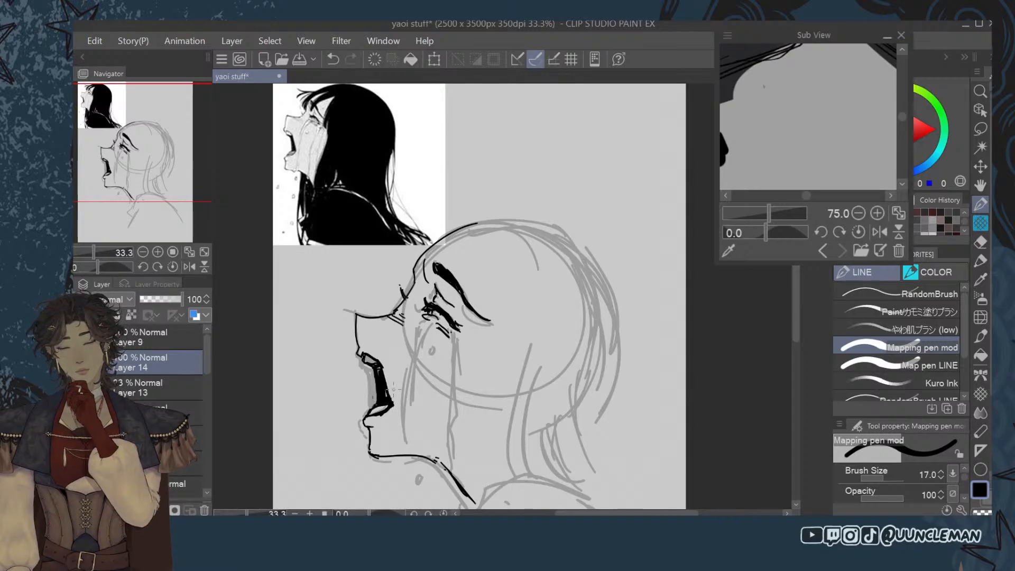
key(ctrl+z)
key(ctrl+z)
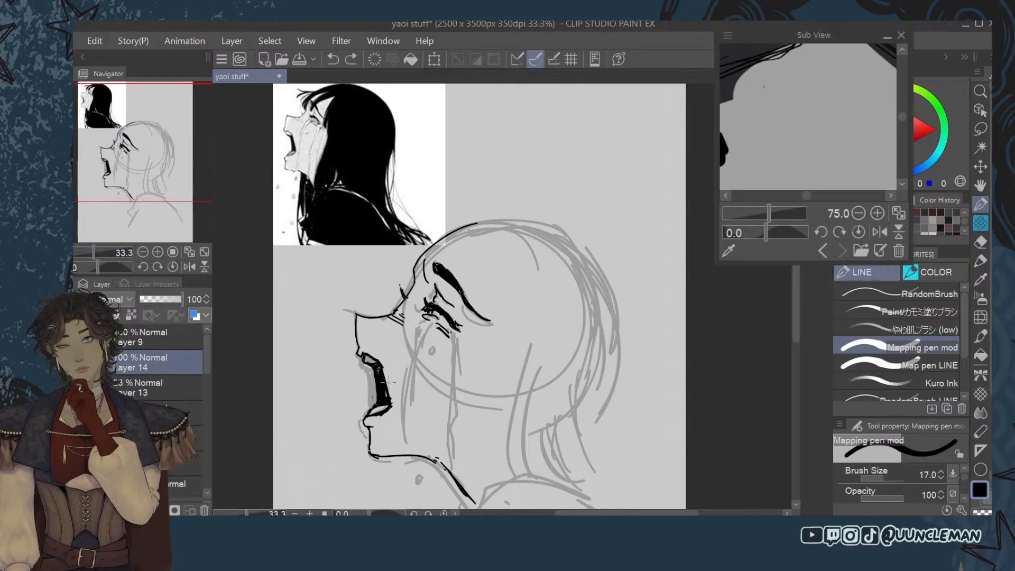
Trim the lower inner corner of the black mouth fill with the size 12 Hard eraser.
key(e)
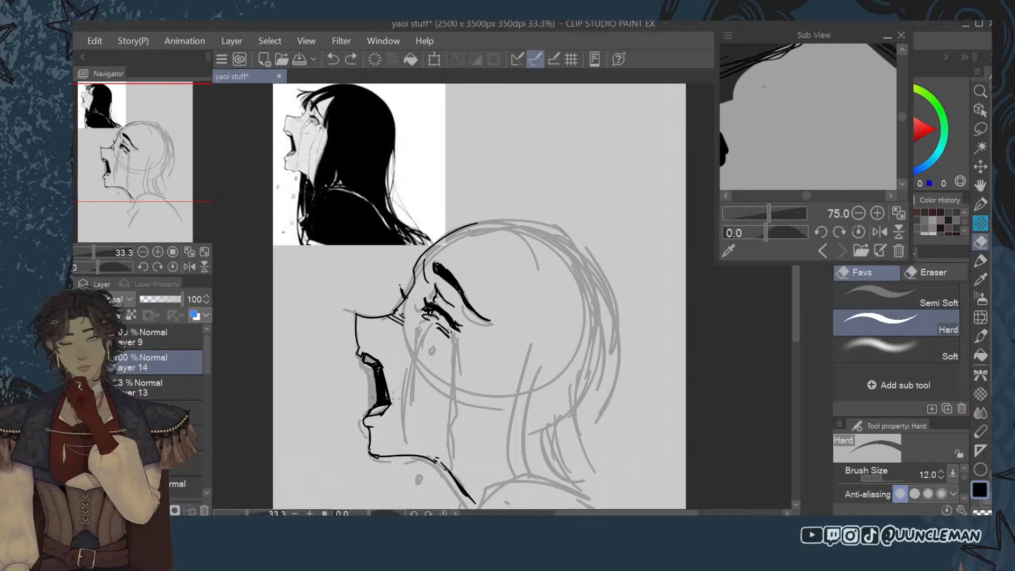
click(394, 400)
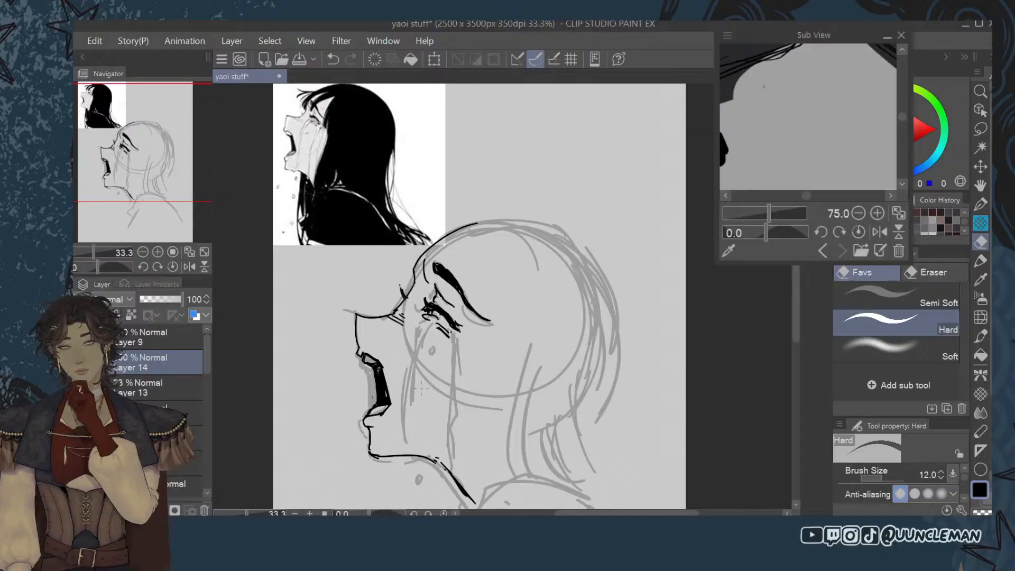
click(981, 204)
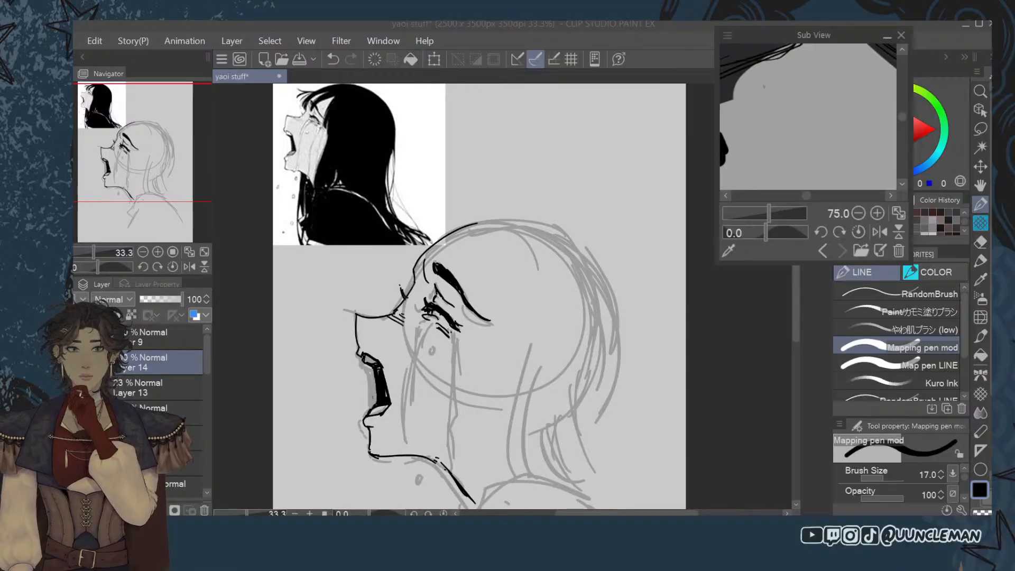
click(707, 122)
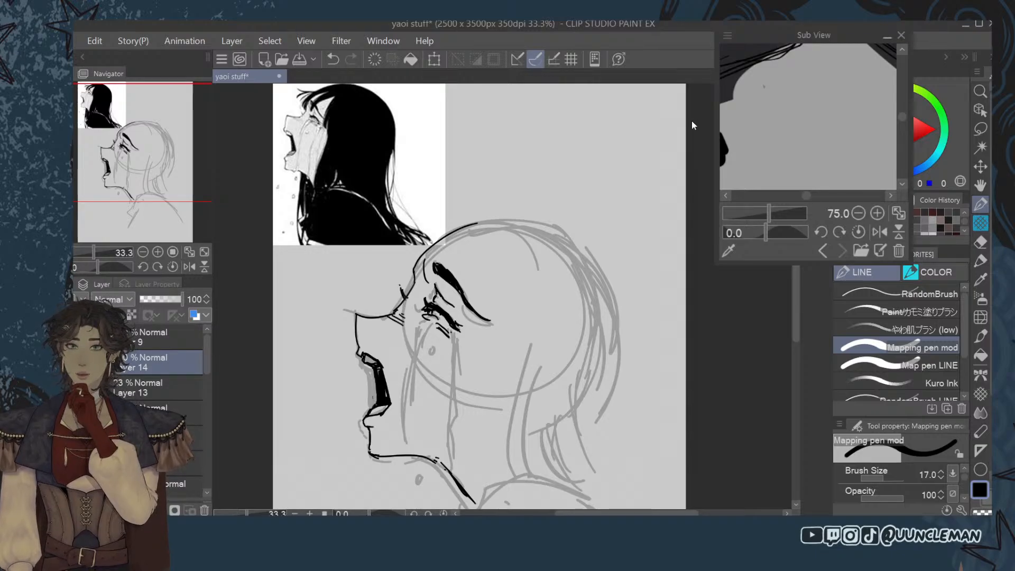
key(ctrl+minus)
key(ctrl+plus)
key(ctrl+plus)
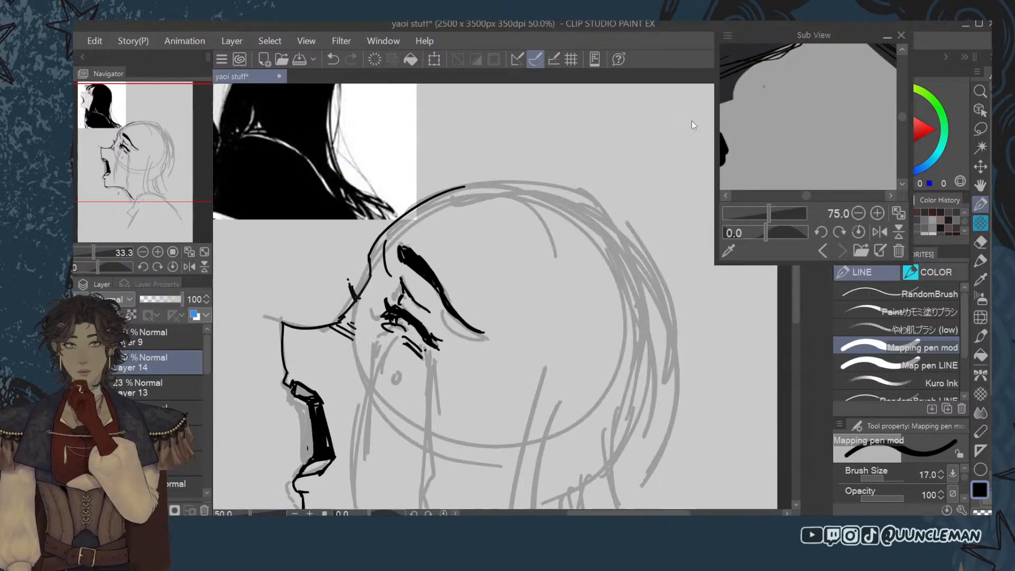
click(981, 317)
key(ctrl+minus)
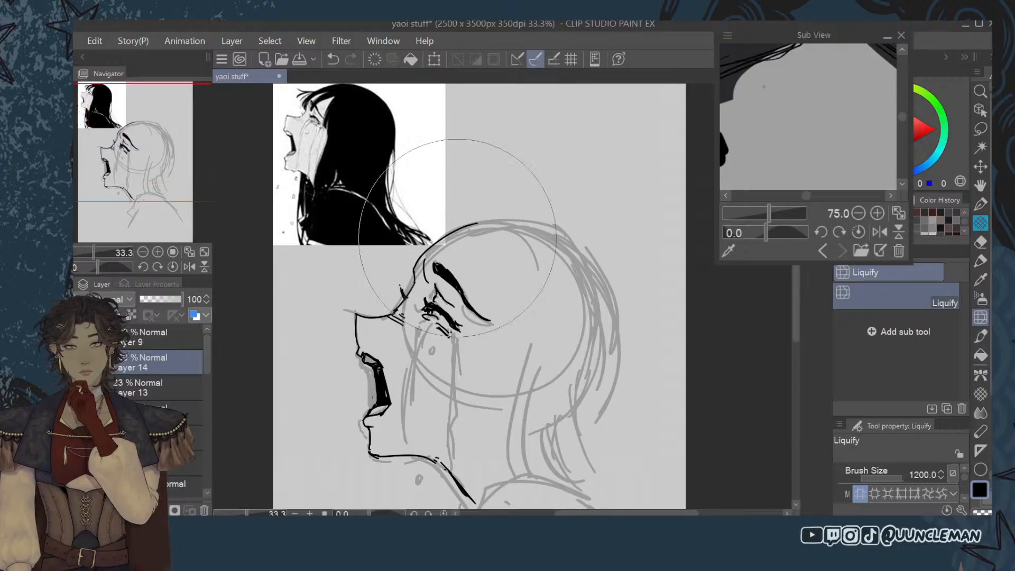
key(ctrl+plus)
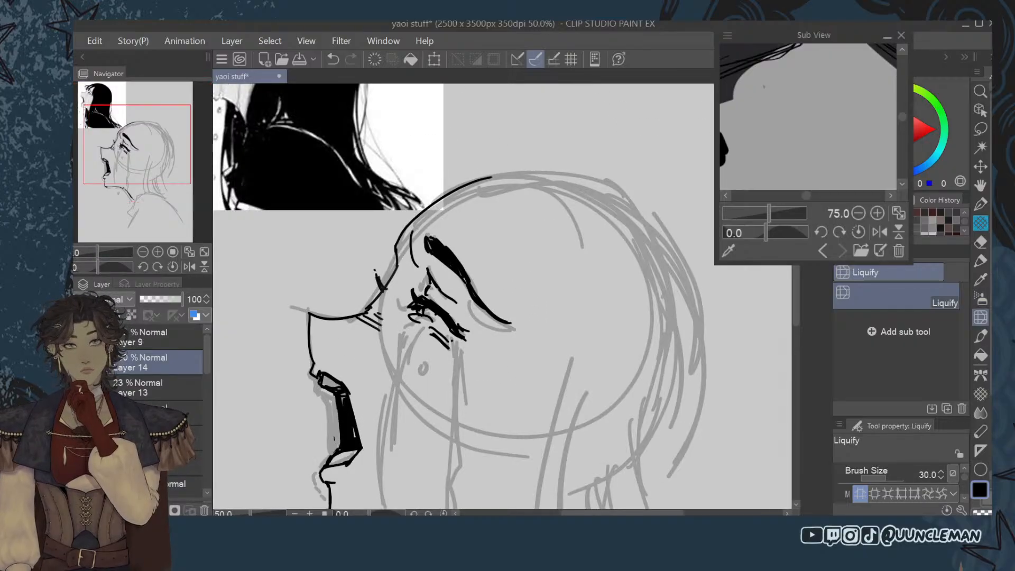
key(bracketright)
key(bracketright)
key(bracketright)
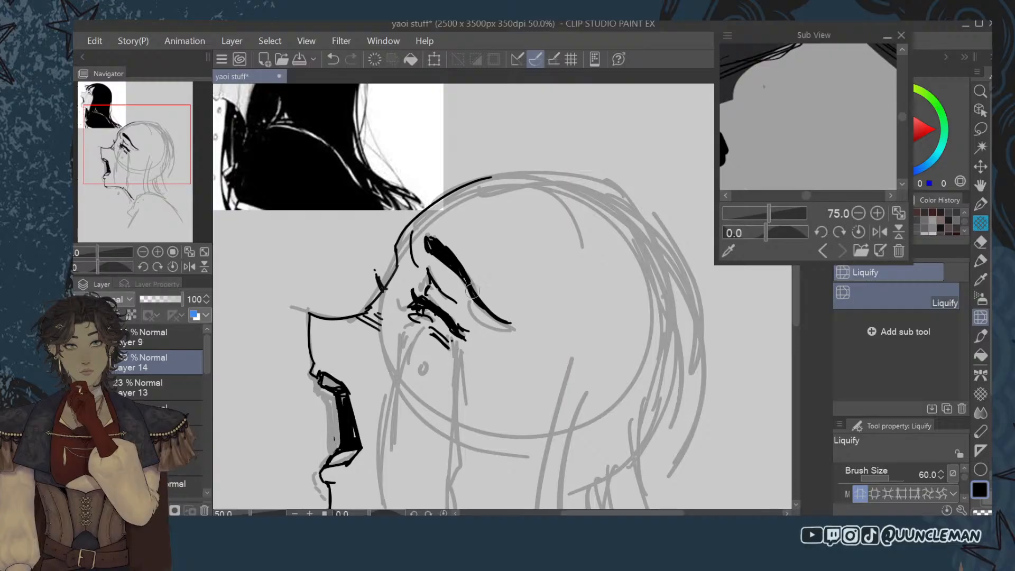
scroll(630, 254, down, 2)
scroll(726, 347, up, 1)
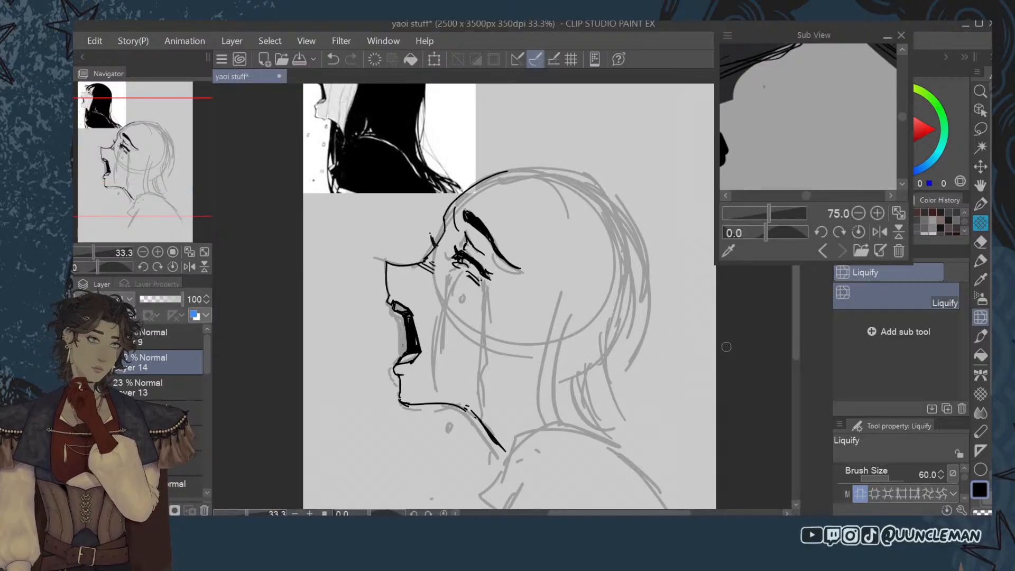
key(p)
scroll(796, 267, up, 3)
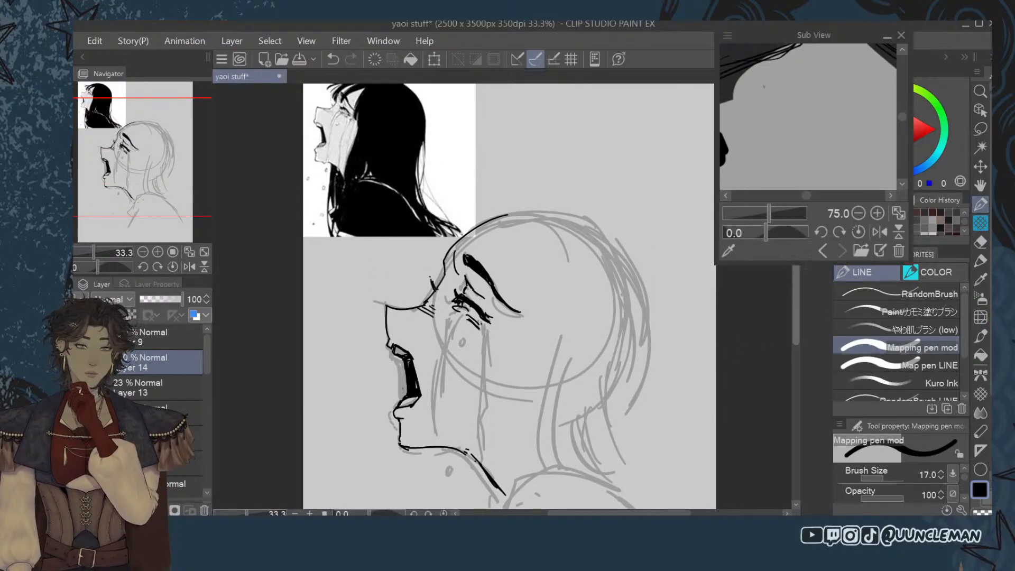
drag(796, 296, 797, 297)
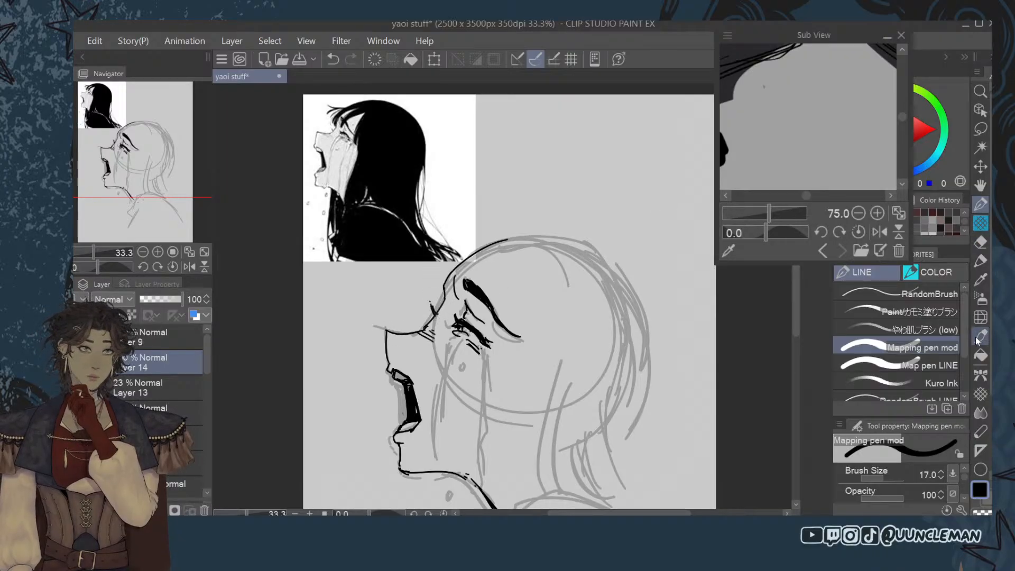
Lasso the nose bridge lines, shift them slightly upward with a Scale/Rotate transform, and deselect them.
click(978, 133)
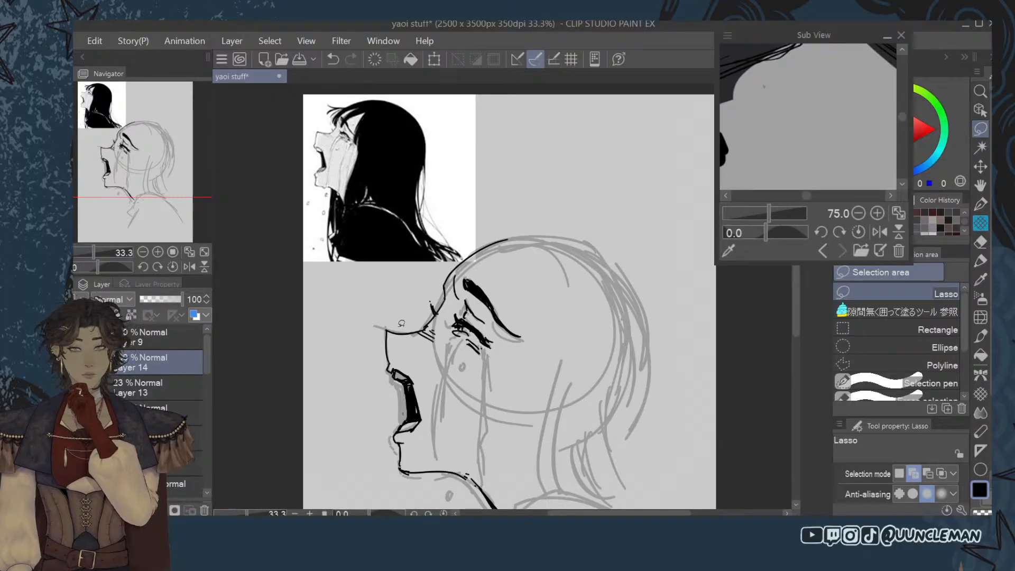
mouse_move(392, 327)
mouse_down()
mouse_move(422, 328)
mouse_move(444, 354)
mouse_move(451, 294)
mouse_move(416, 324)
mouse_move(391, 329)
mouse_up()
click(442, 380)
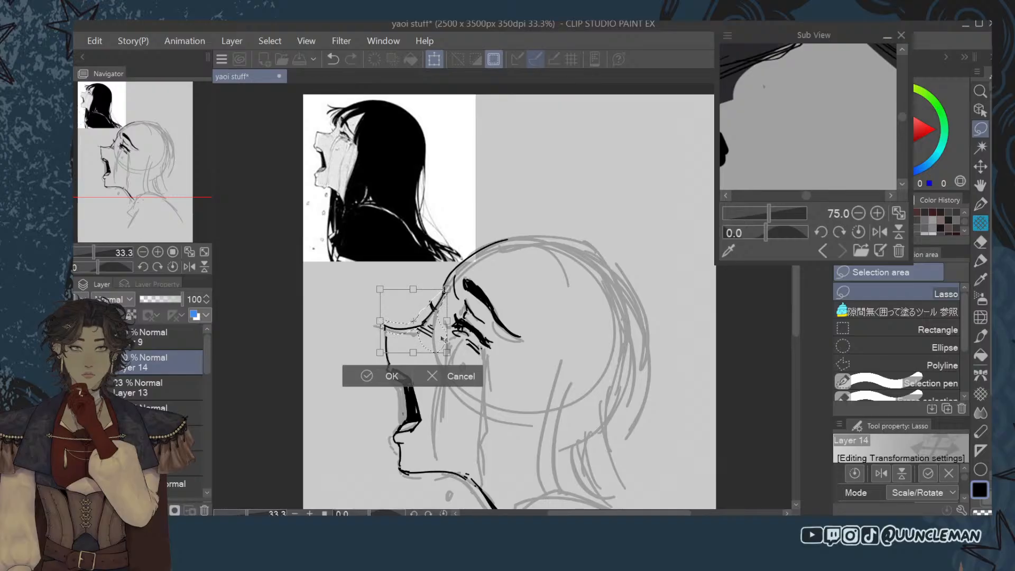
click(378, 376)
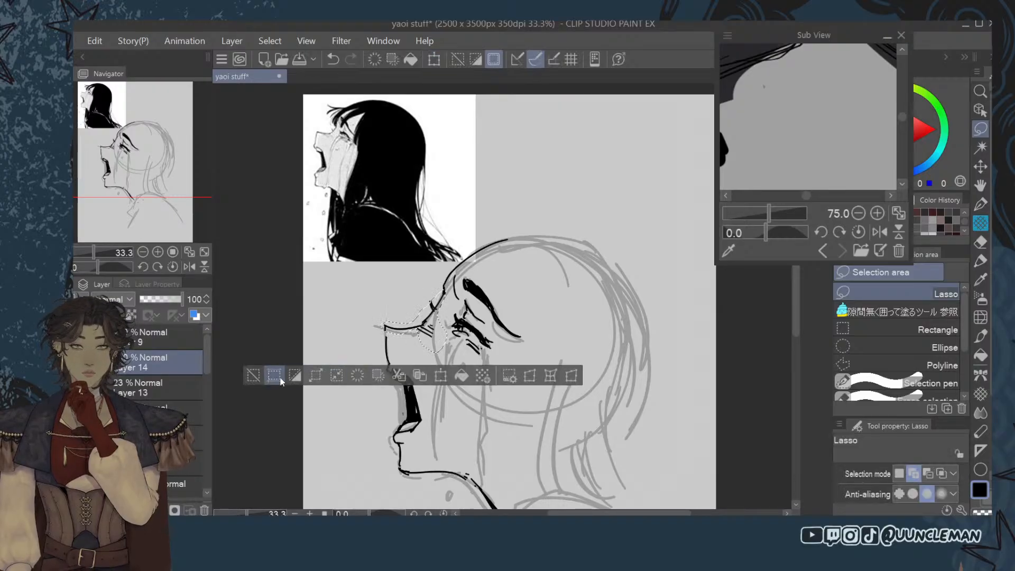
click(253, 377)
Erase the pointed nose tip with the Hard eraser enlarged to size 60, and re-ink the nose's front edge down to the upper lip.
key(e)
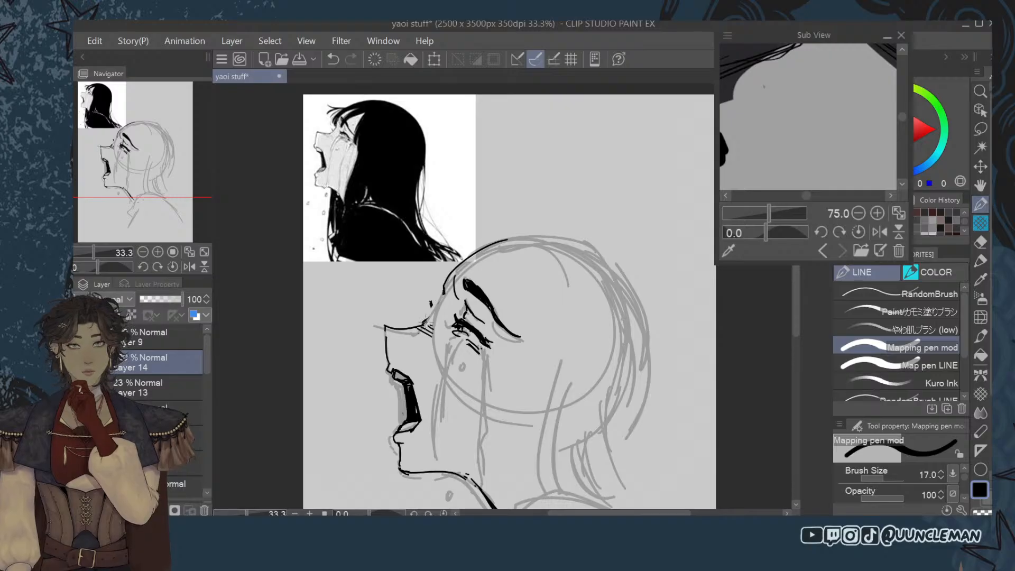
click(984, 241)
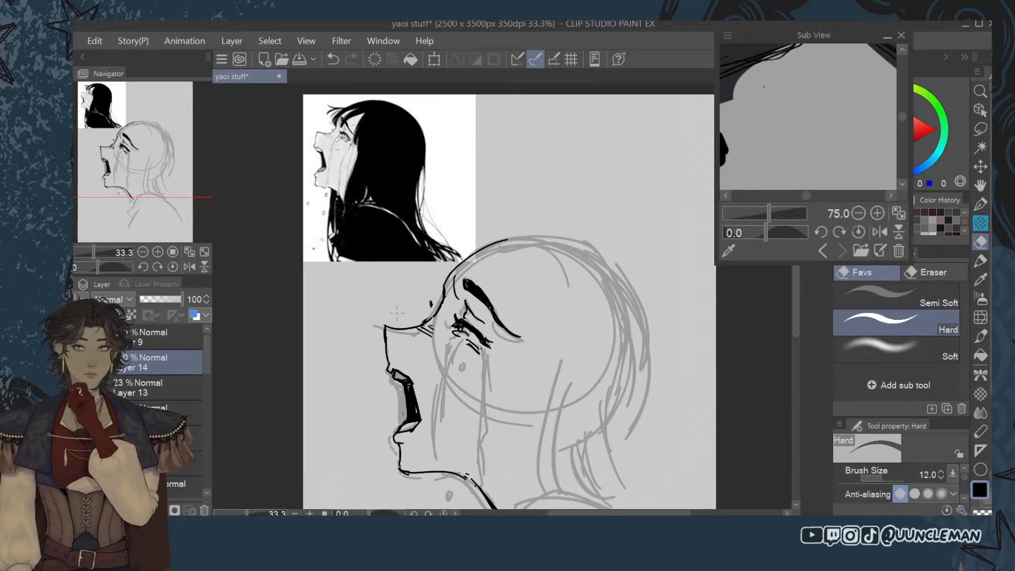
mouse_move(386, 324)
mouse_down()
mouse_move(384, 349)
mouse_move(385, 324)
mouse_up()
key(bracketright)
key(bracketright)
key(bracketright)
key(bracketright)
key(bracketright)
key(bracketright)
key(bracketright)
key(bracketright)
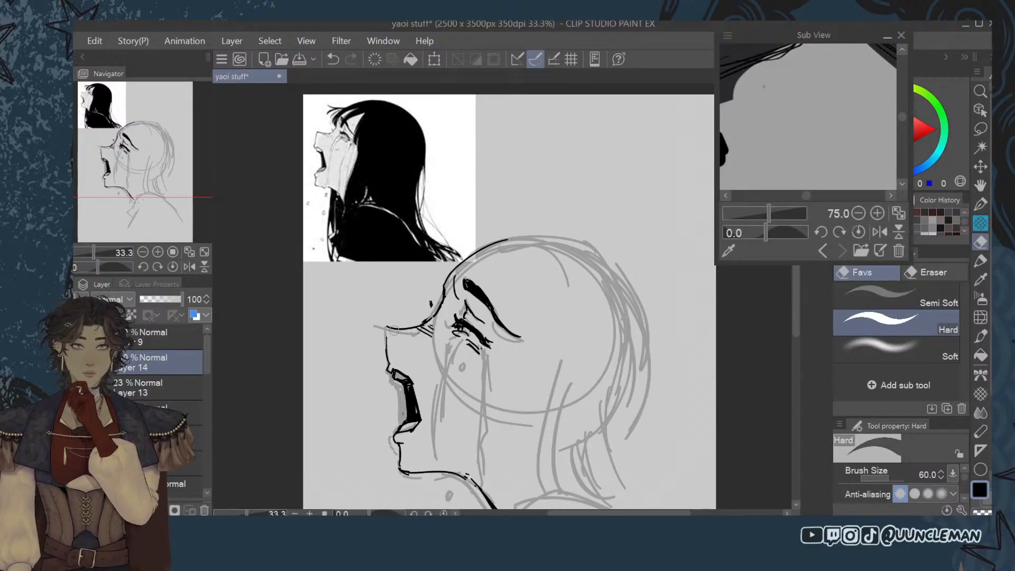
click(980, 205)
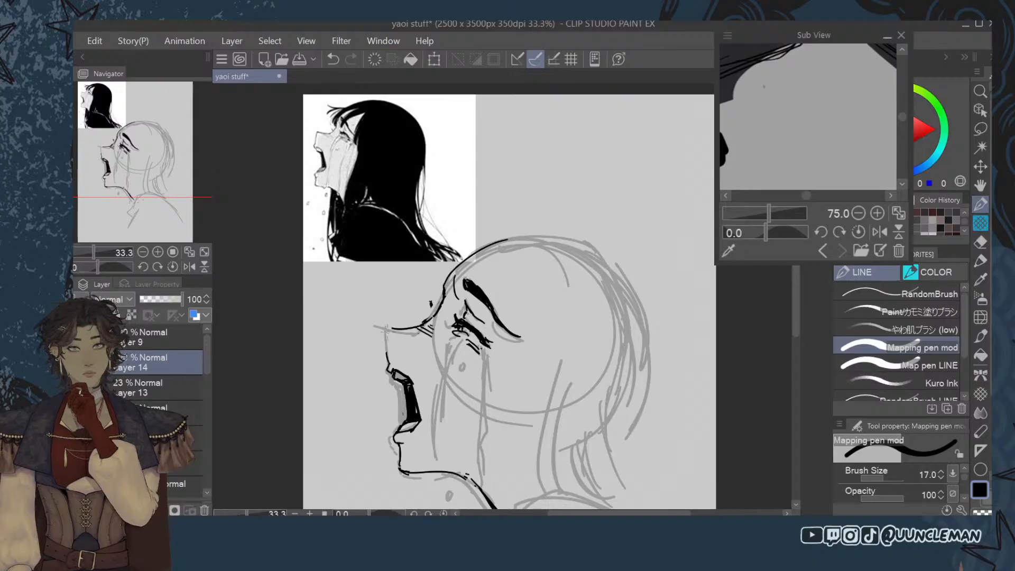
drag(388, 329, 390, 368)
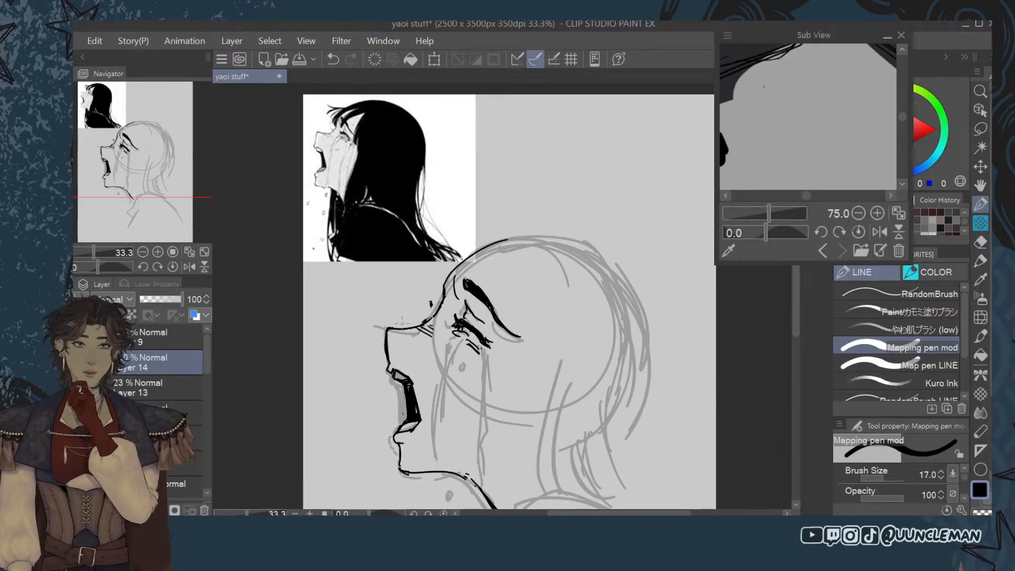
Erase the stray mark in front of the nose bridge and ink short strokes where the bridge meets the forehead.
key(e)
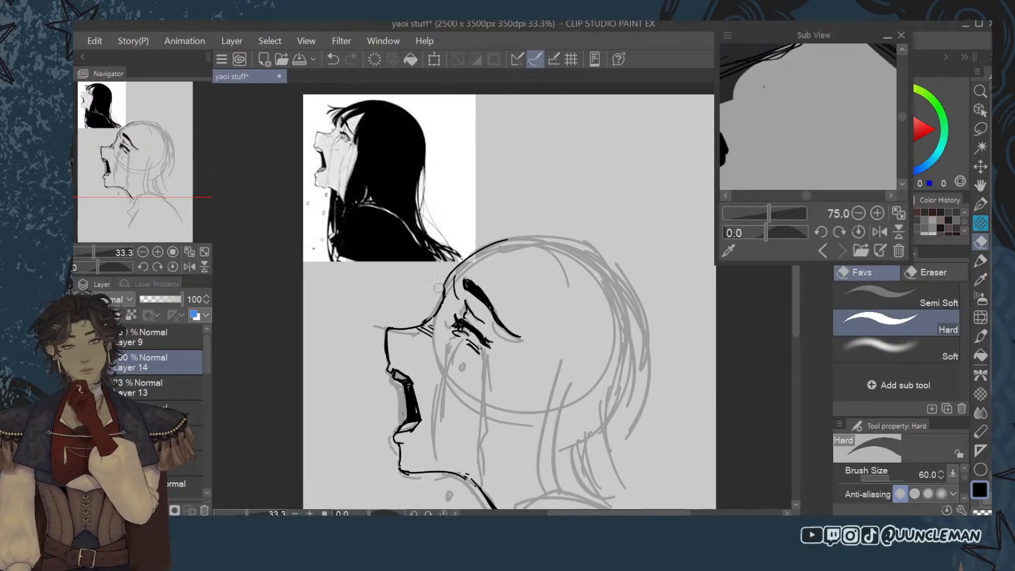
key(p)
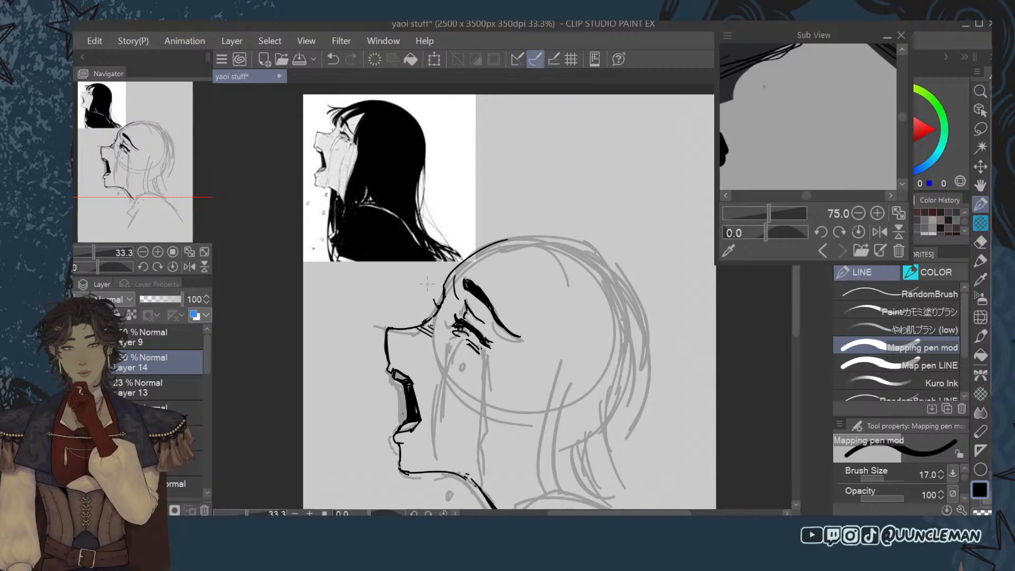
key(e)
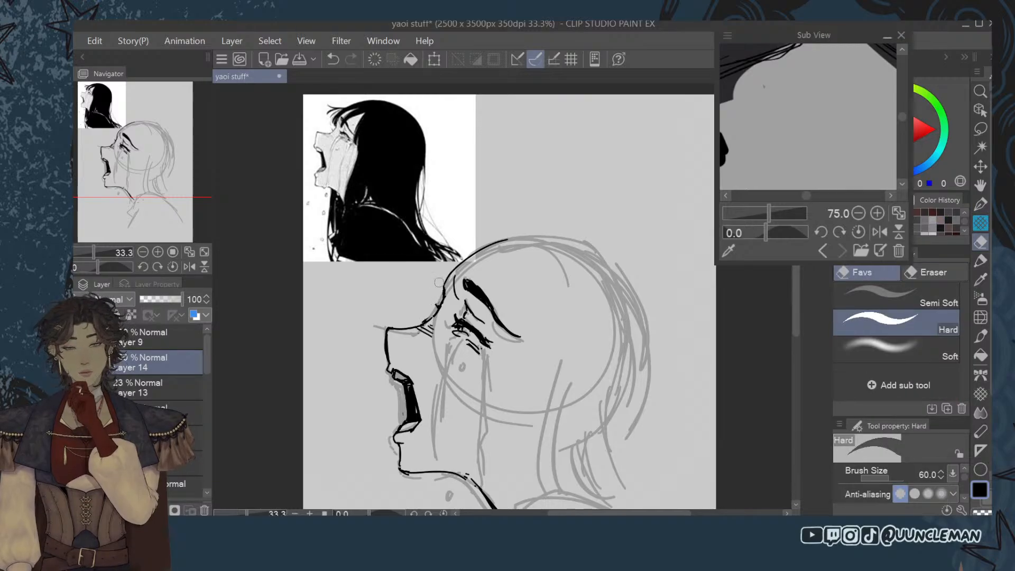
key(p)
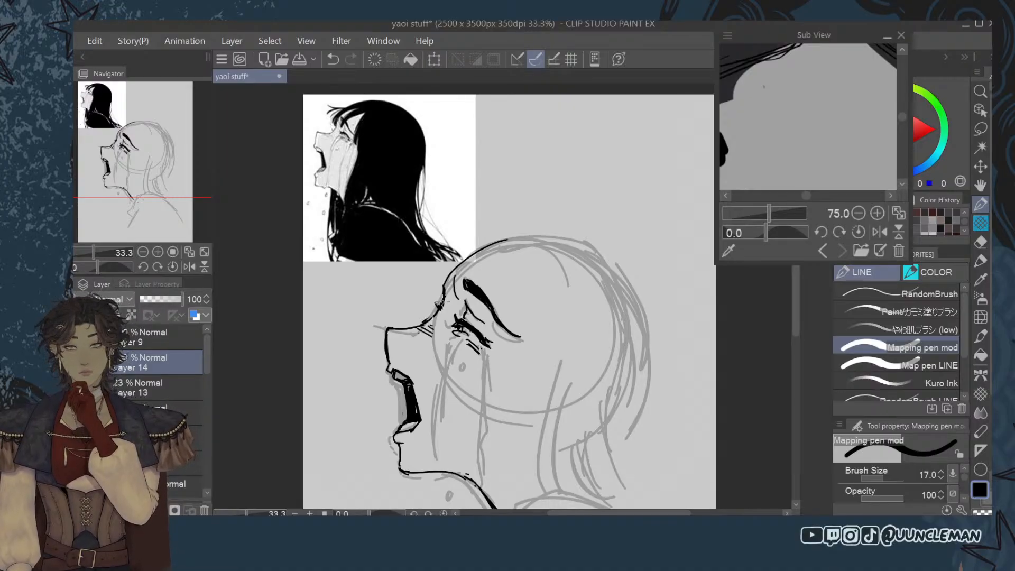
Try to ink the top of the skull from the forehead line toward the back of the head, then undo the strokes.
drag(490, 243, 590, 247)
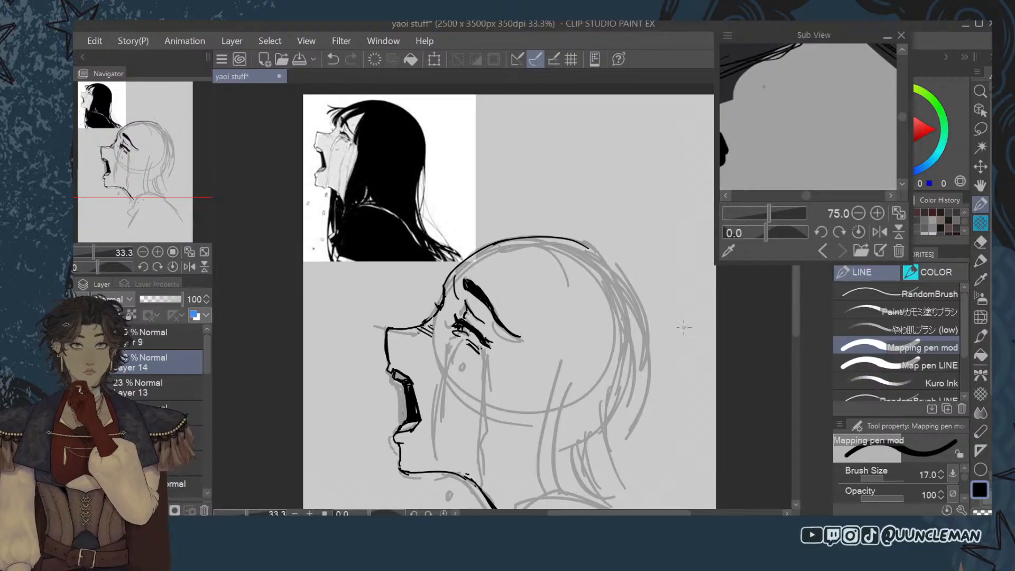
key(ctrl+z)
drag(500, 242, 624, 286)
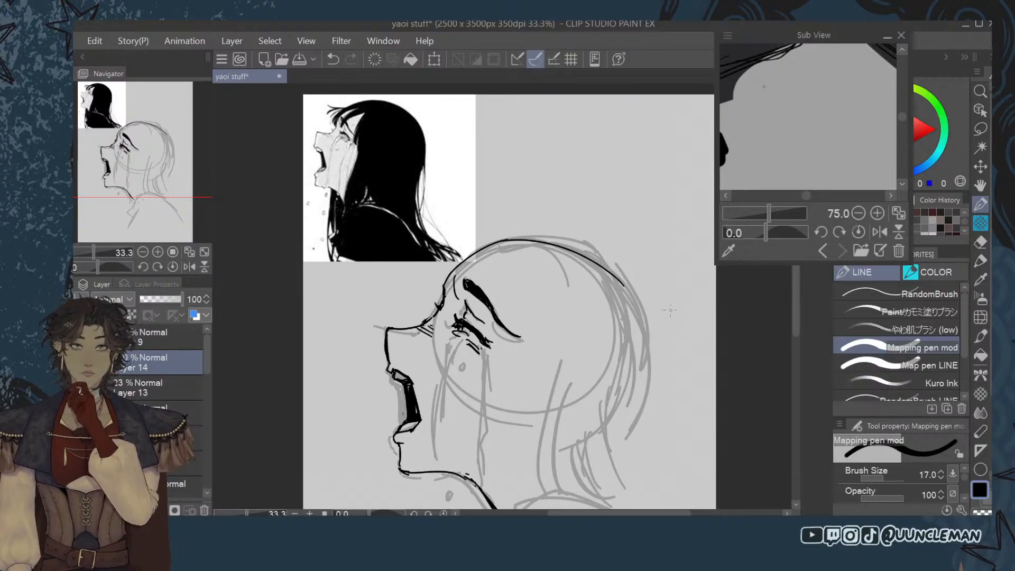
key(ctrl+z)
Ink the top of the skull from above the forehead toward the back of the head, undoing the strokes that miss.
drag(508, 240, 517, 238)
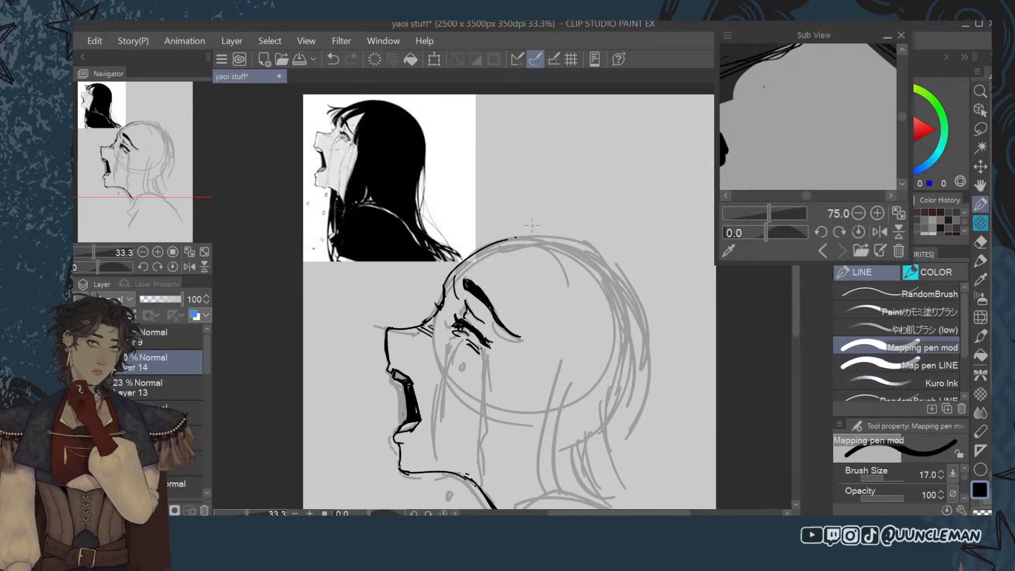
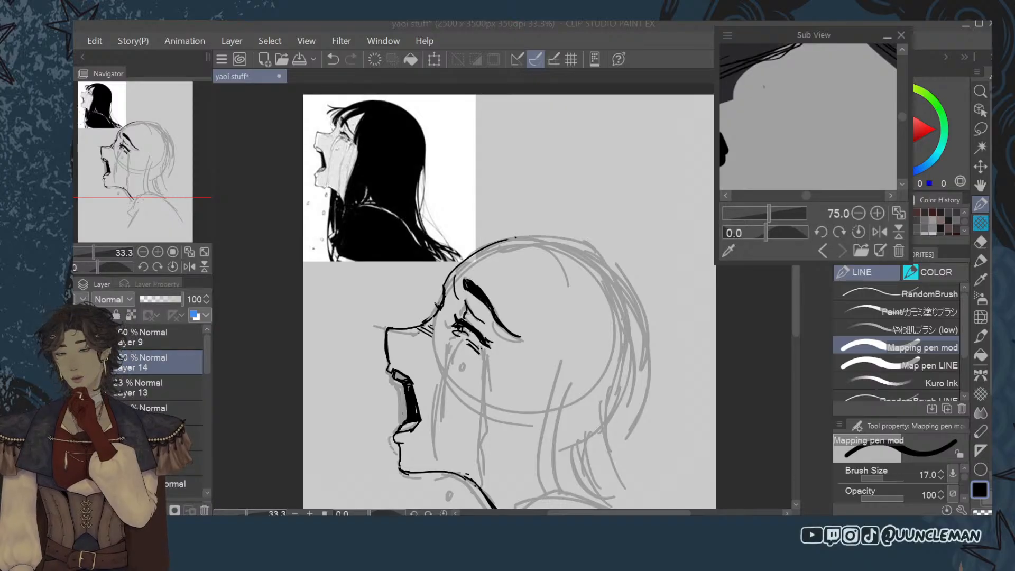
click(520, 246)
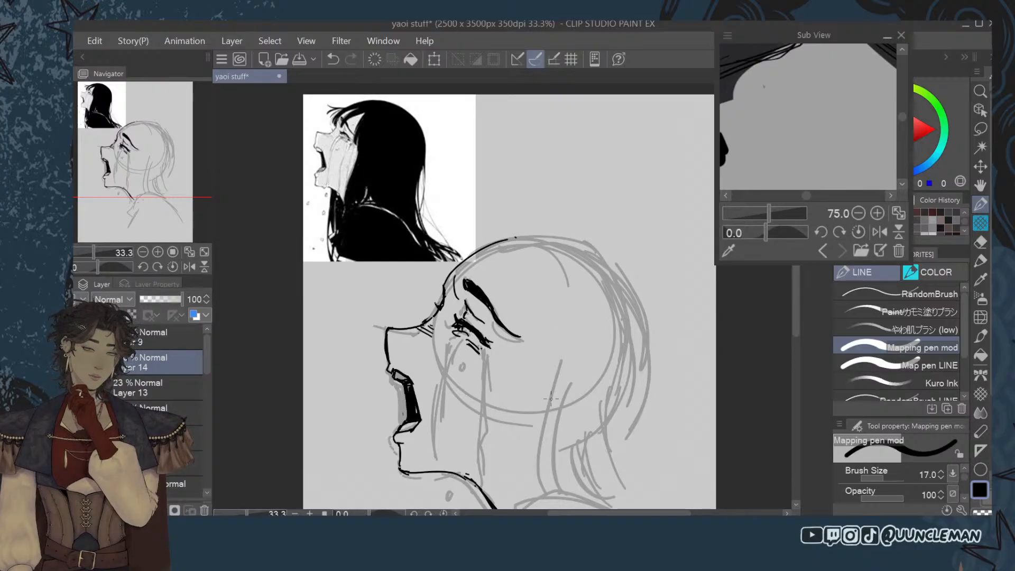
drag(523, 237, 629, 279)
key(ctrl+z)
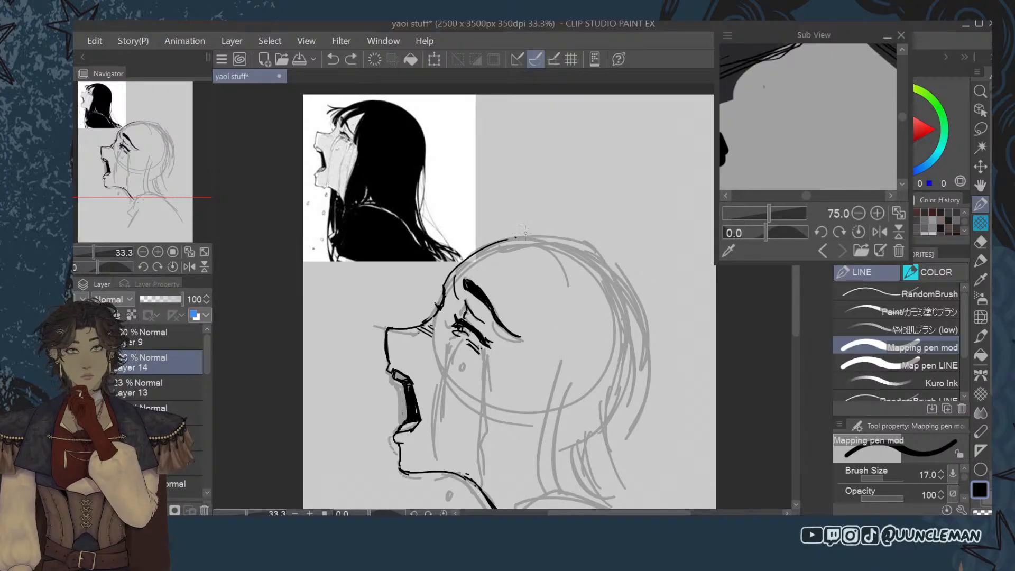
mouse_move(526, 233)
mouse_down()
mouse_move(635, 318)
mouse_move(622, 409)
mouse_up()
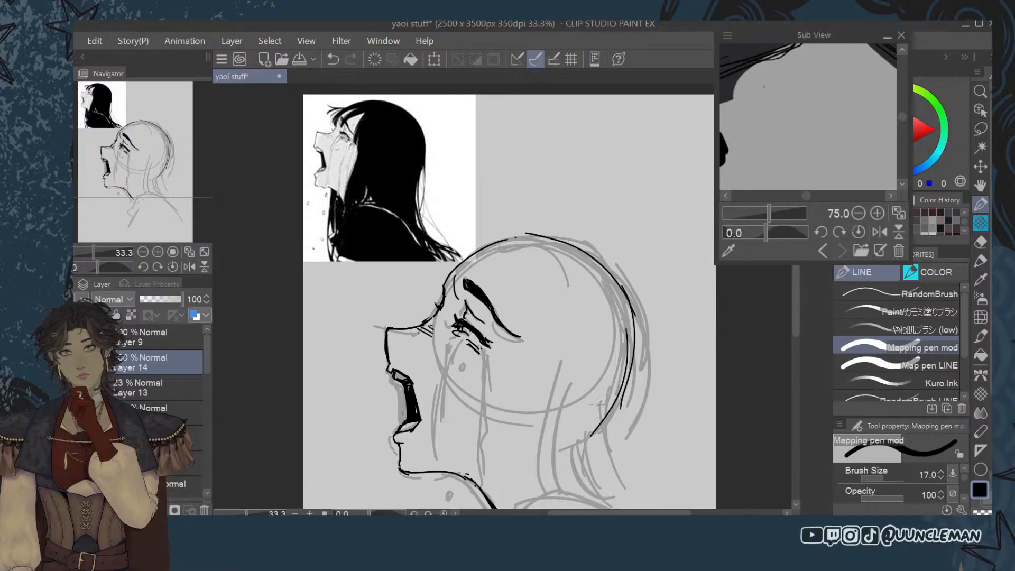
key(ctrl+z)
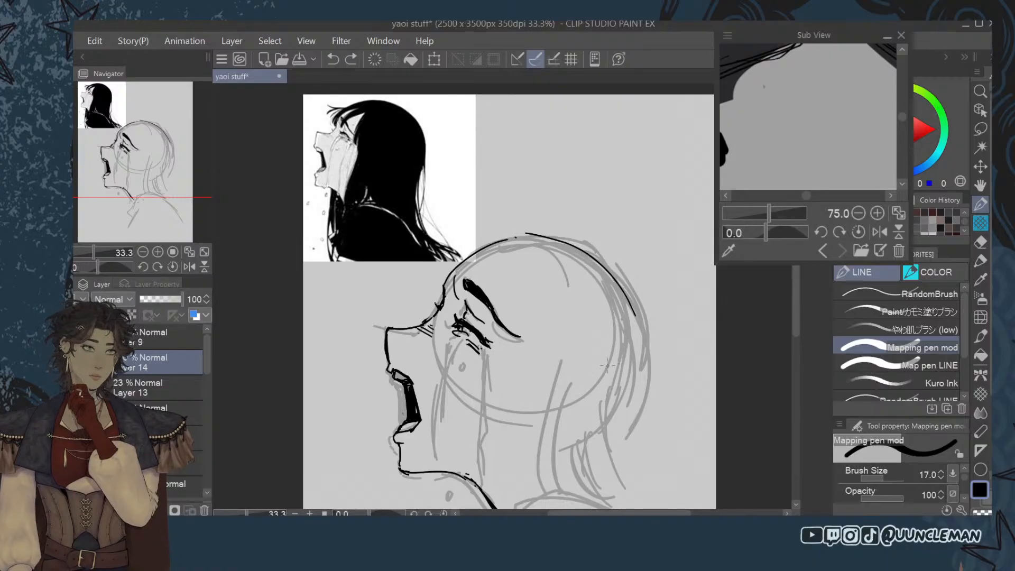
Ink creases under the eye and a tear streak down to the jaw, trim it with the Hard eraser, and start a second streak.
drag(469, 331, 488, 353)
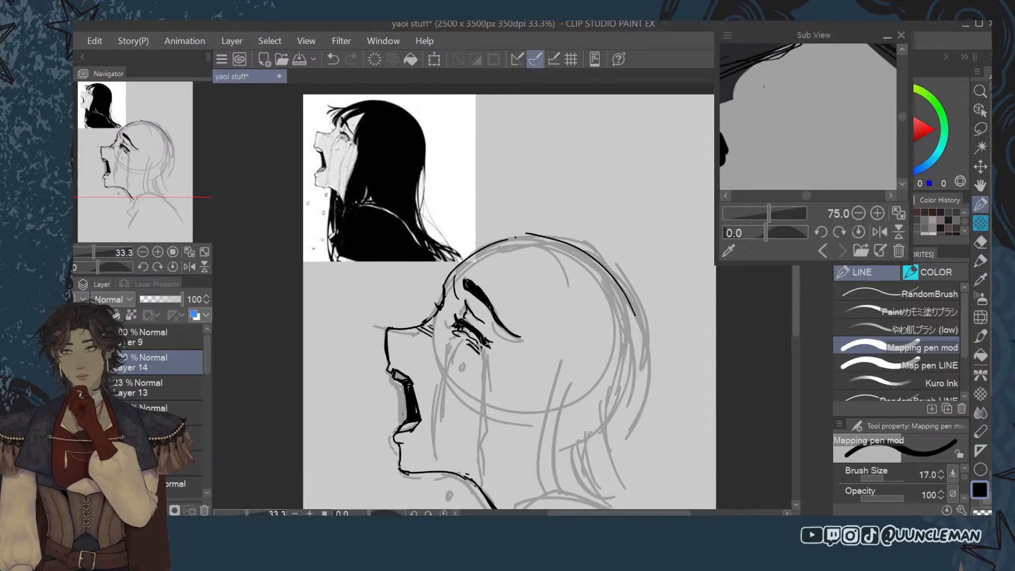
drag(457, 337, 441, 470)
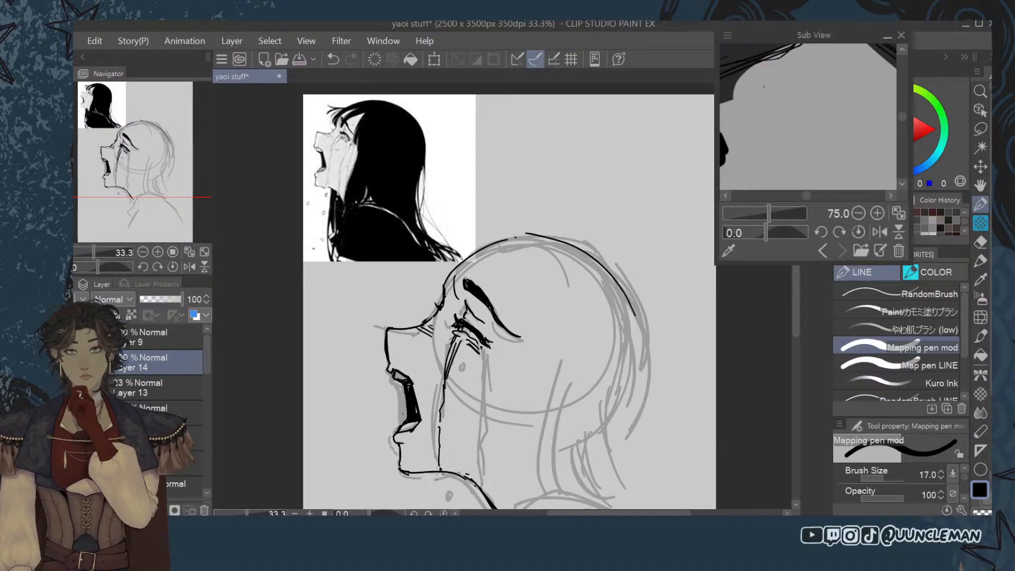
drag(432, 472, 442, 472)
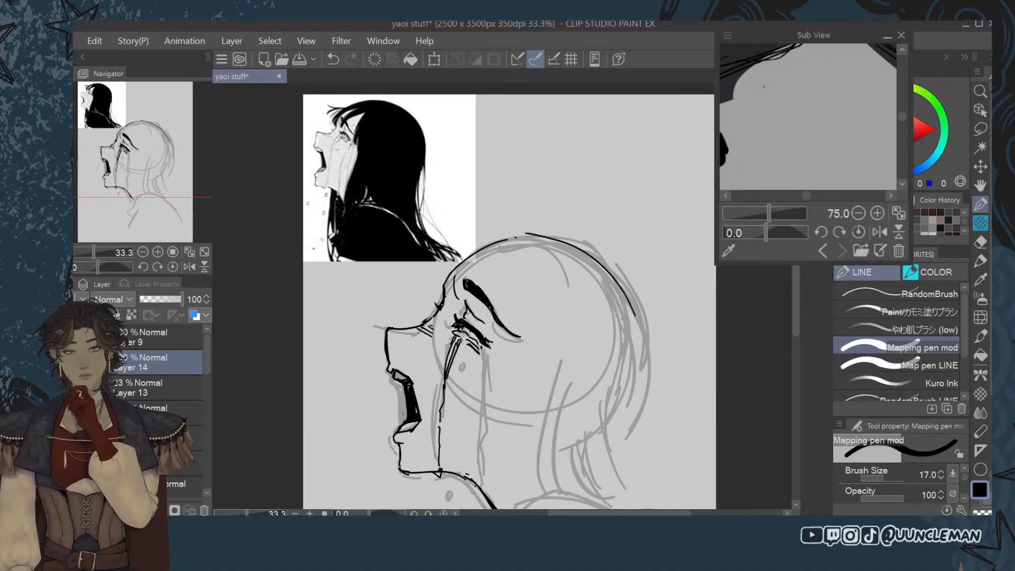
click(981, 241)
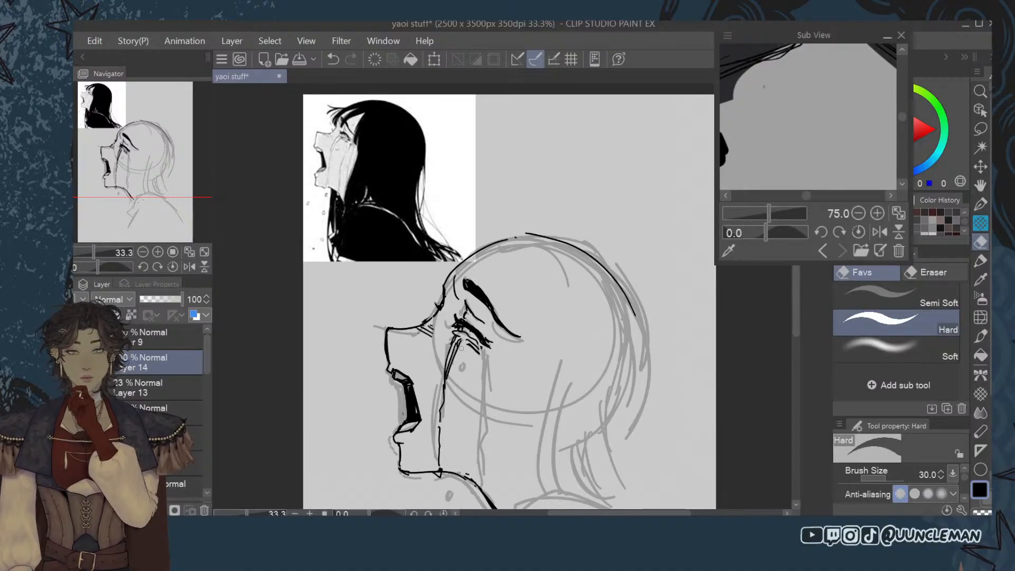
drag(462, 343, 453, 365)
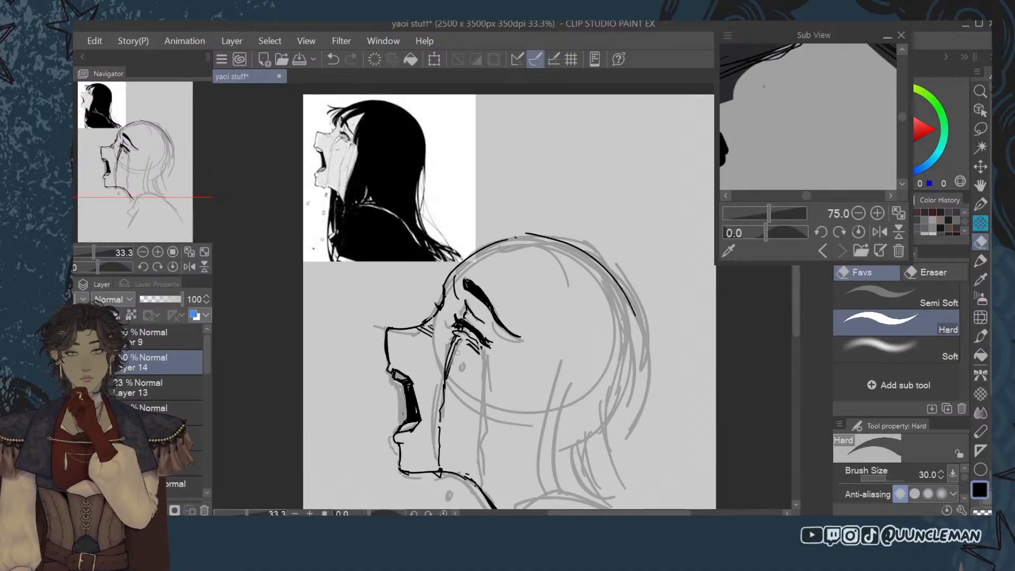
click(979, 206)
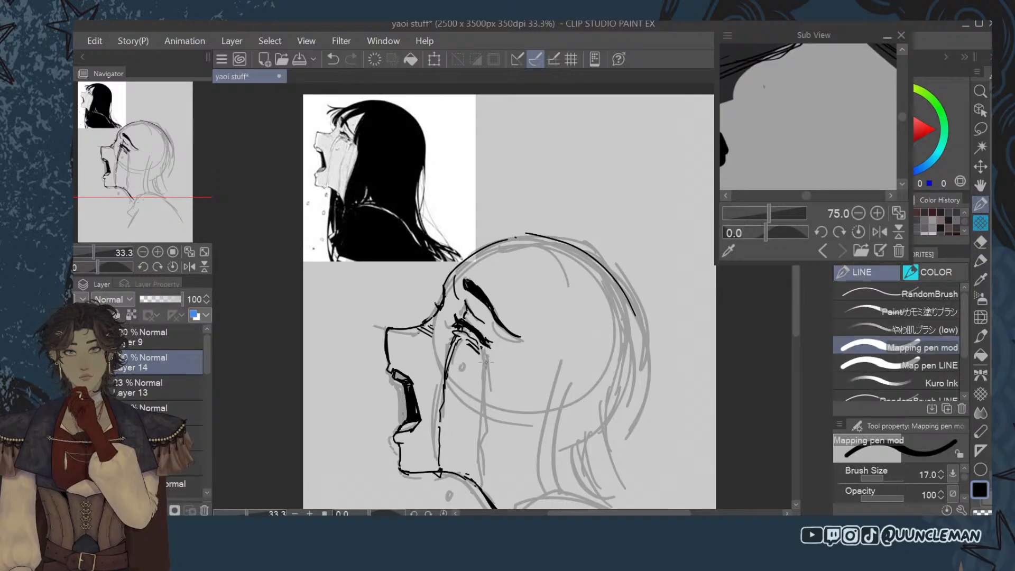
drag(479, 350, 488, 376)
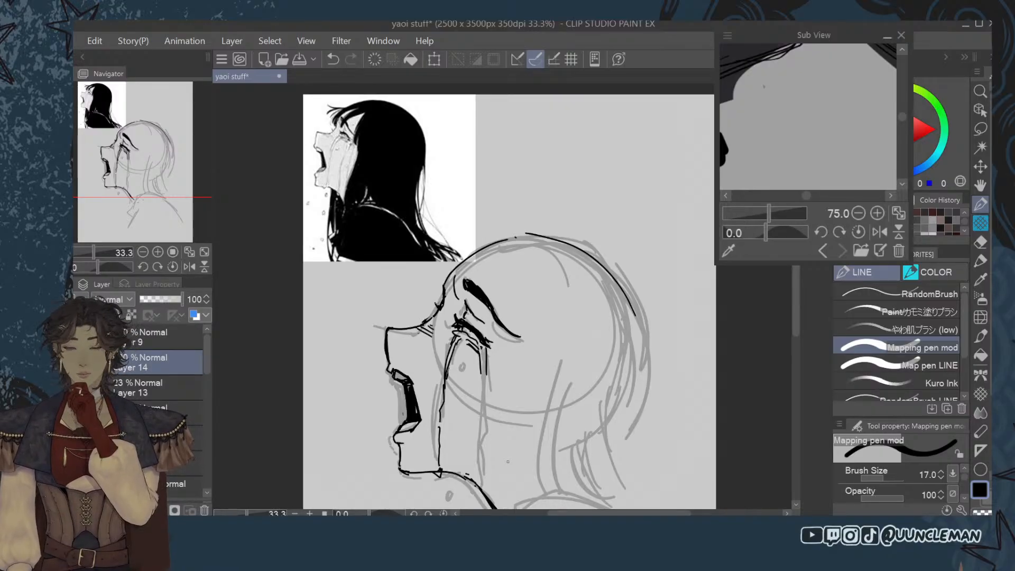
Redo the skull outline strokes and ink the back of the head curving down to the nape.
drag(497, 243, 591, 249)
mouse_move(630, 307)
mouse_down()
mouse_move(641, 377)
mouse_move(633, 404)
mouse_up()
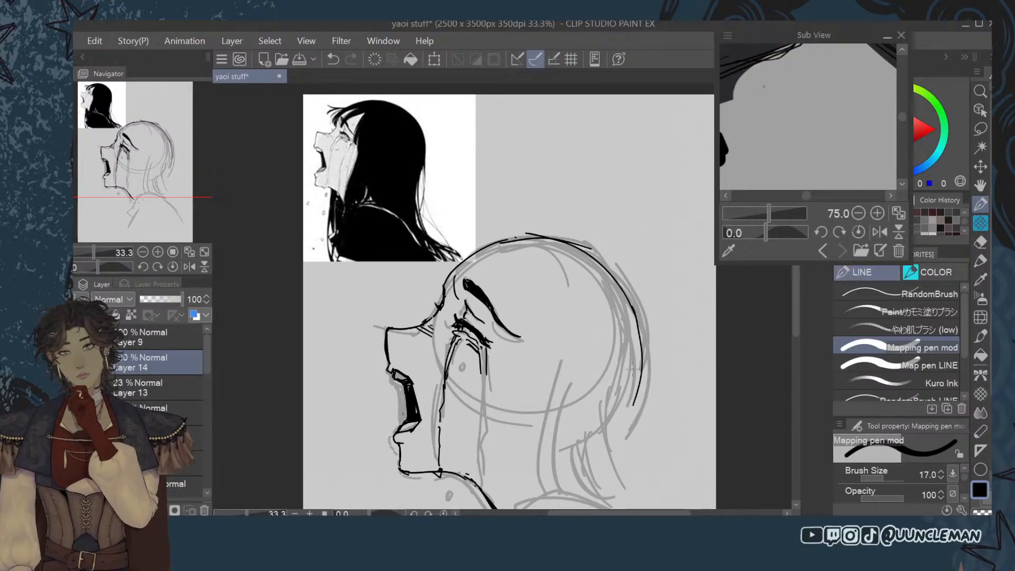
key(ctrl+z)
key(ctrl+z)
mouse_move(641, 324)
mouse_down()
mouse_move(637, 383)
mouse_move(623, 412)
mouse_move(581, 442)
mouse_up()
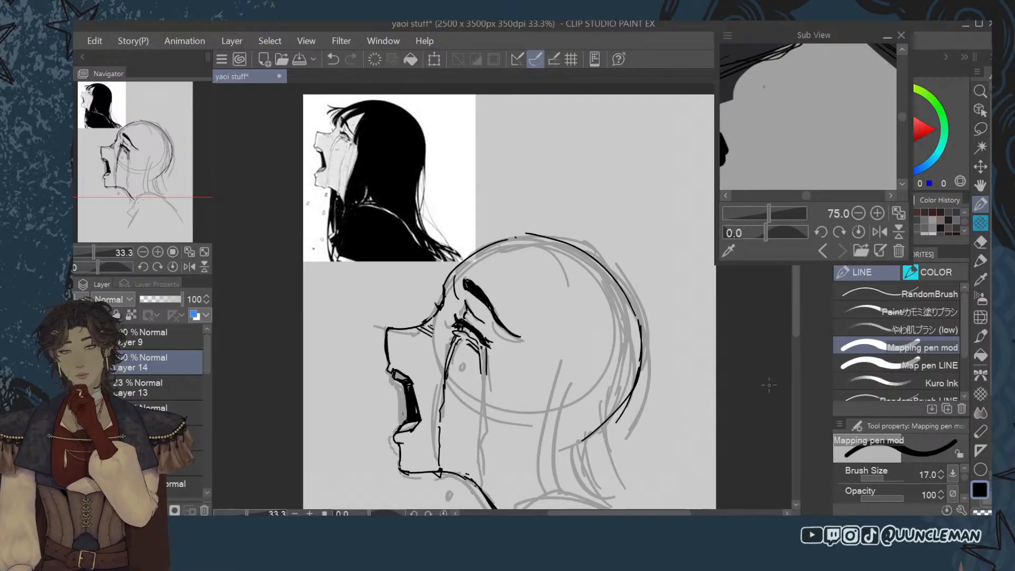
Erase the middle of the nose bridge line with the Hard eraser and re-ink it toward the forehead.
key(e)
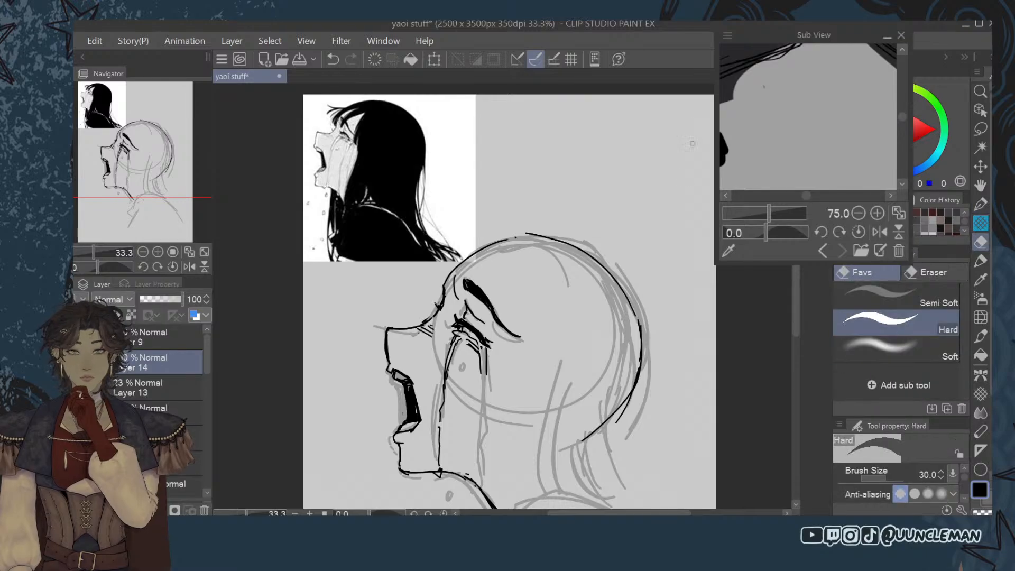
mouse_move(421, 326)
mouse_down()
mouse_move(406, 328)
mouse_move(415, 327)
mouse_up()
key(p)
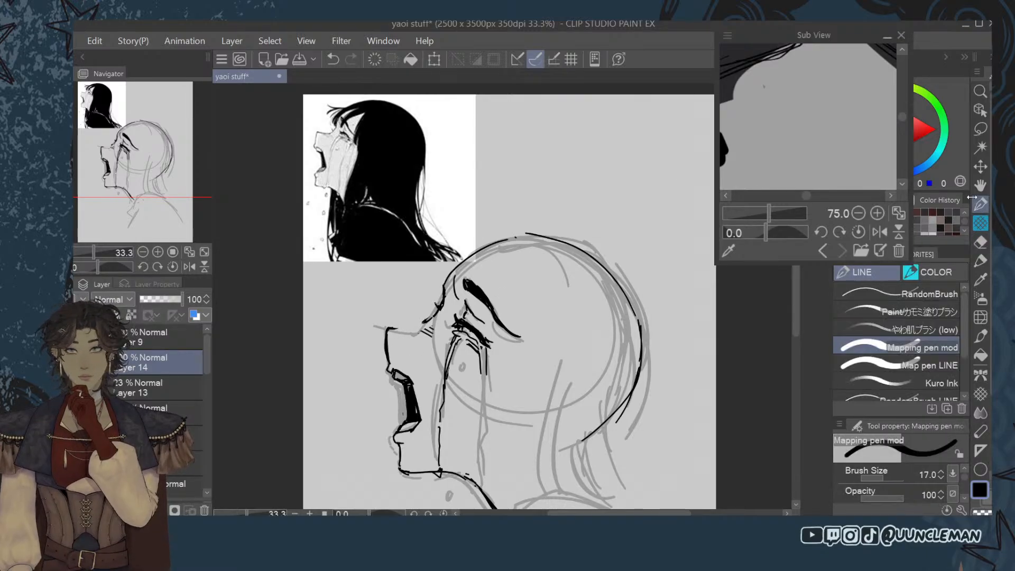
drag(395, 328, 430, 319)
key(ctrl+z)
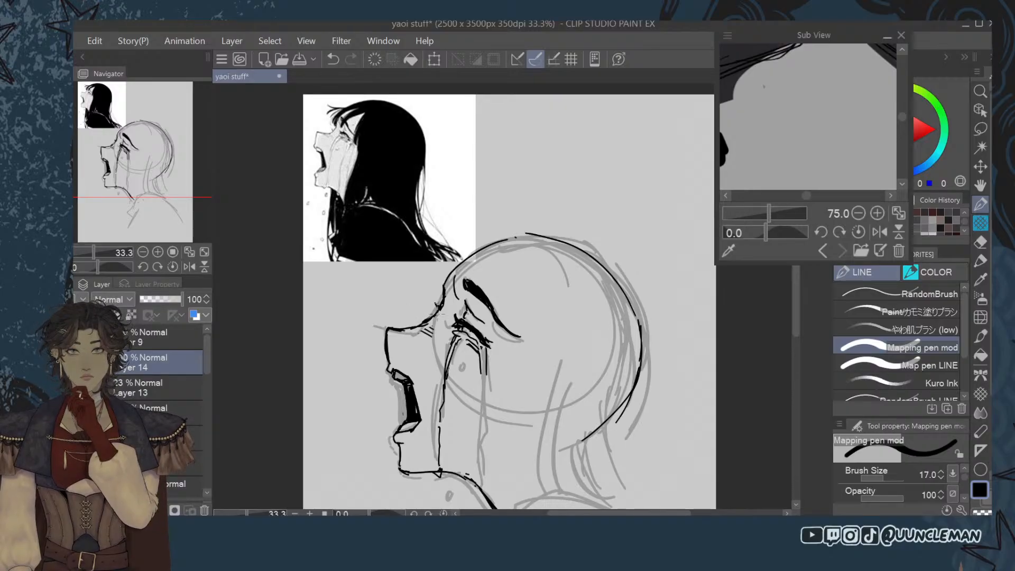
Trim the corner where the nose bridge meets the forehead with the Hard eraser at size 20 and re-ink the join.
key(e)
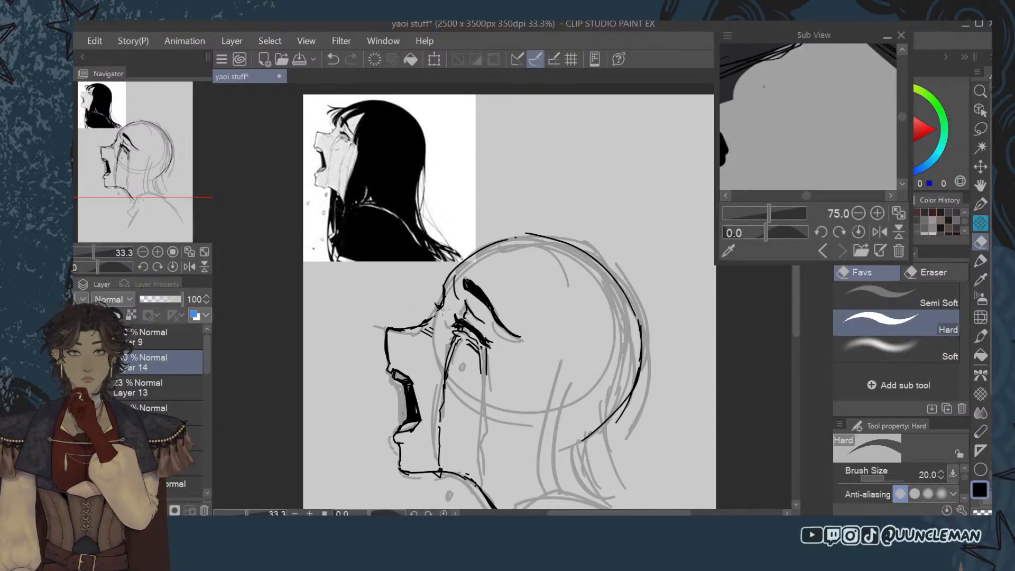
key(p)
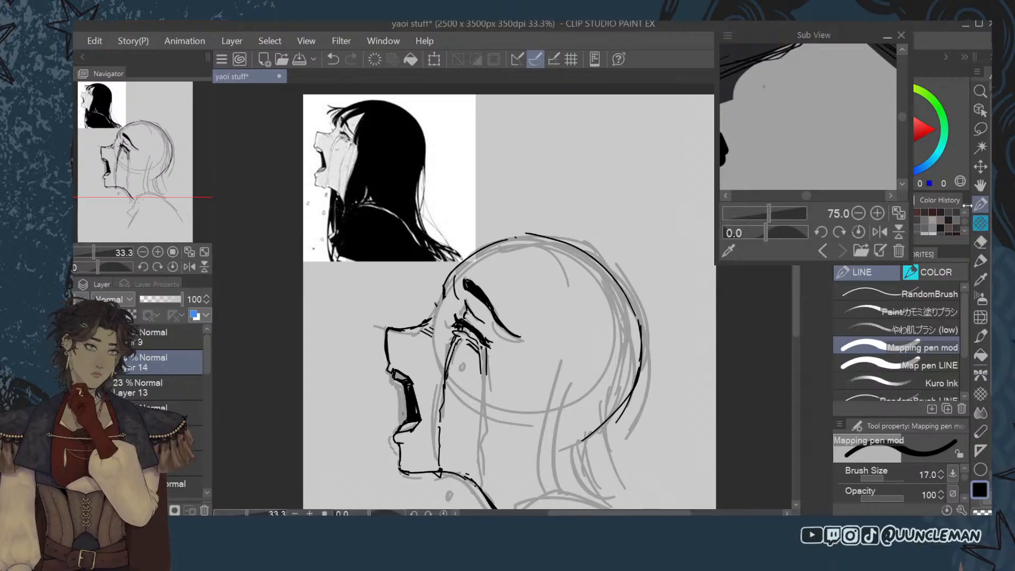
mouse_move(431, 321)
mouse_down()
mouse_move(444, 299)
mouse_move(440, 311)
mouse_up()
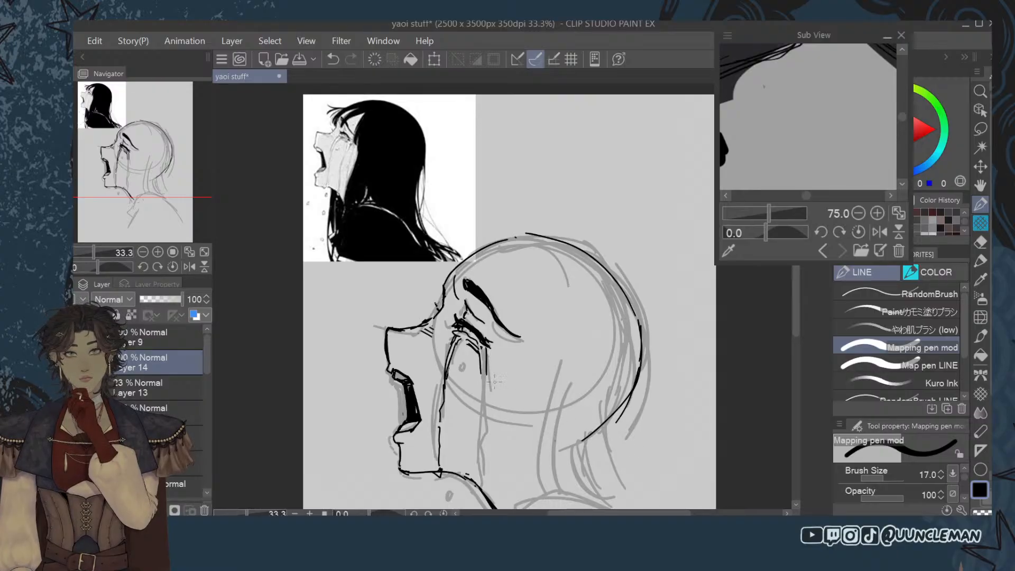
key(e)
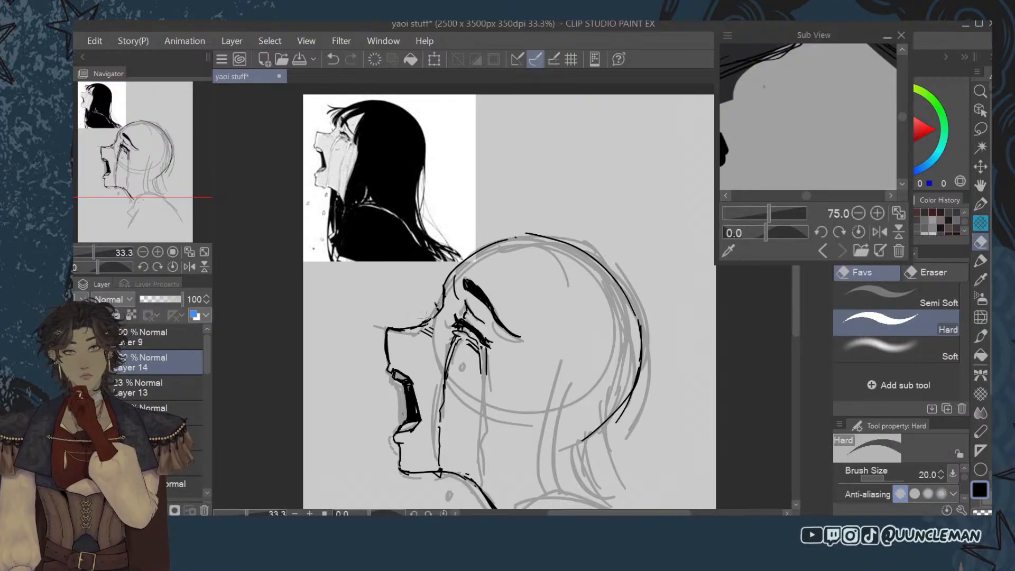
click(981, 204)
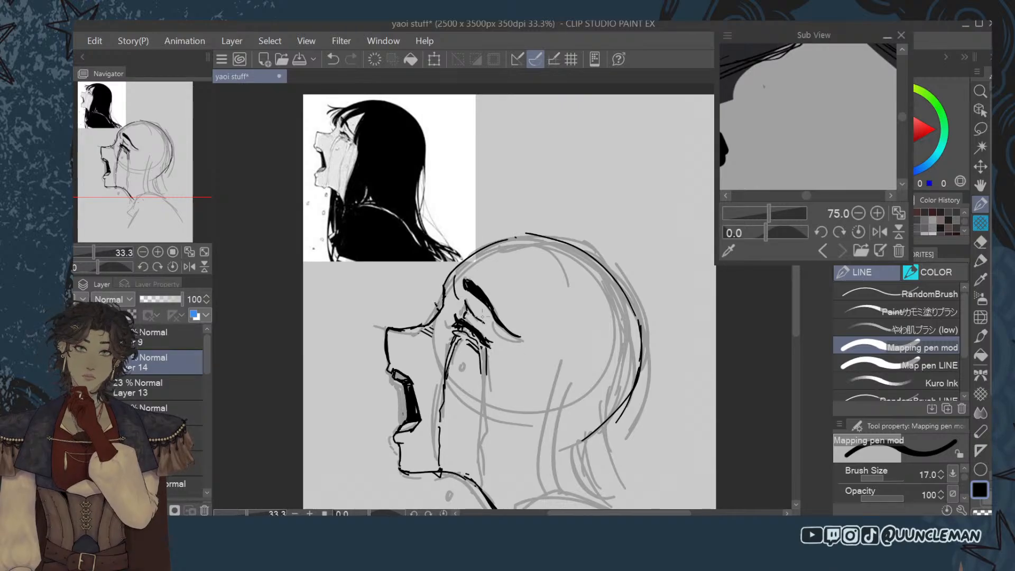
Ink the second tear streak from the outer eye down to the jaw, plus a shorter broken streak behind it.
mouse_move(479, 354)
mouse_down()
mouse_move(477, 477)
mouse_move(468, 489)
mouse_move(480, 487)
mouse_up()
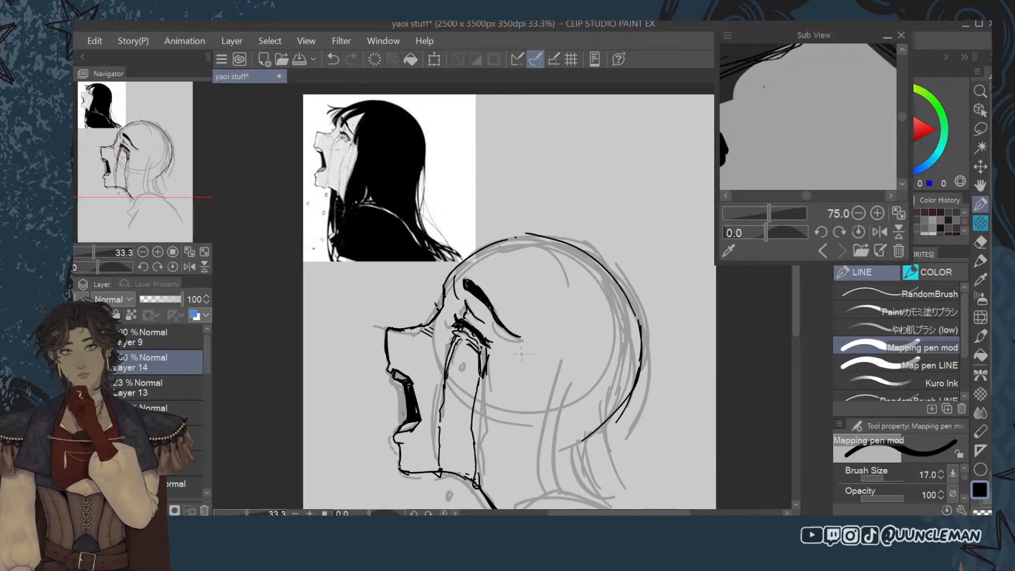
drag(494, 373, 495, 411)
drag(495, 425, 504, 455)
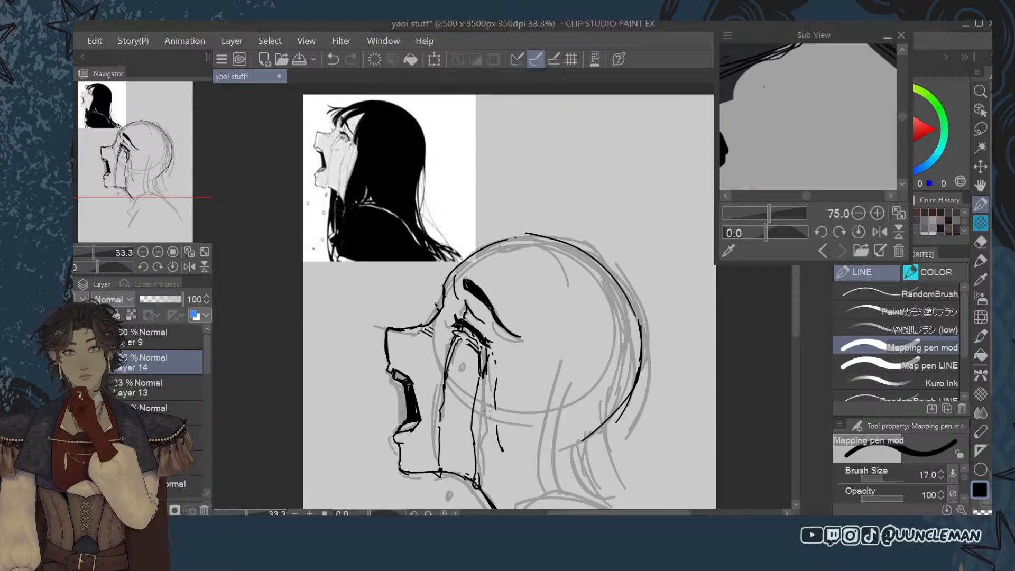
Ink small oval teardrops and dots falling below the chin and jaw.
scroll(795, 293, down, 2)
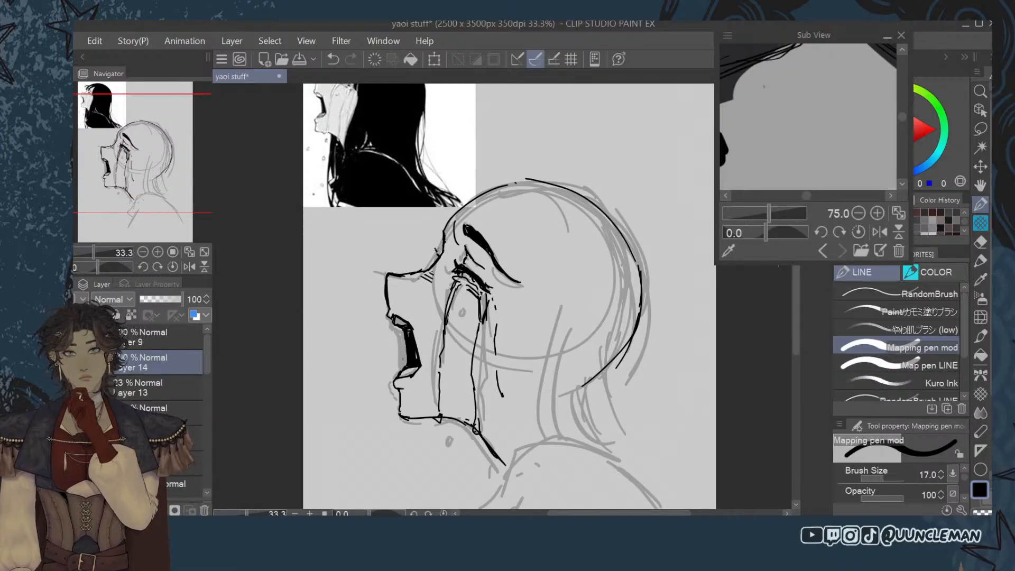
drag(440, 439, 441, 435)
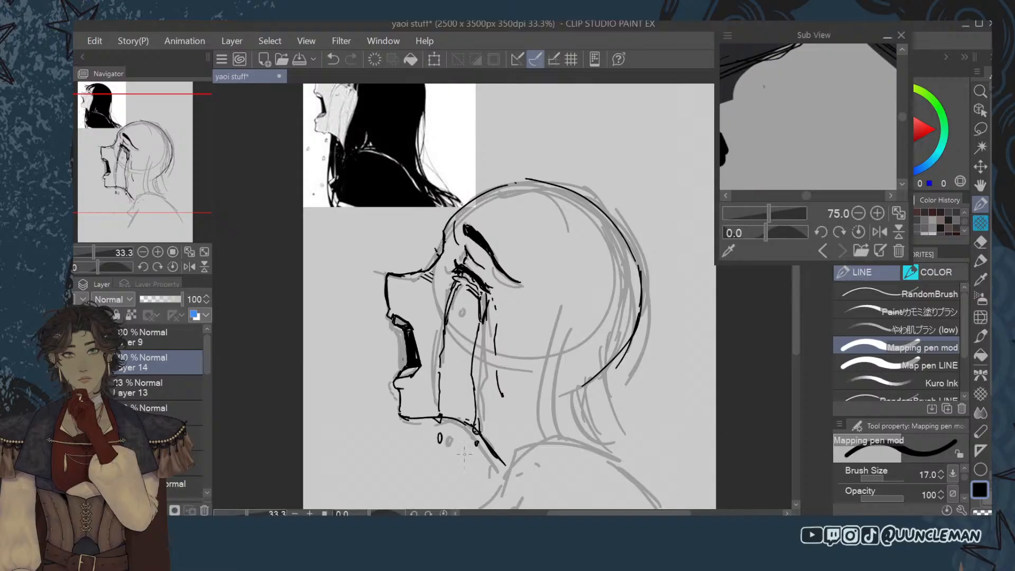
mouse_move(385, 444)
mouse_down()
mouse_move(379, 452)
mouse_move(386, 444)
mouse_up()
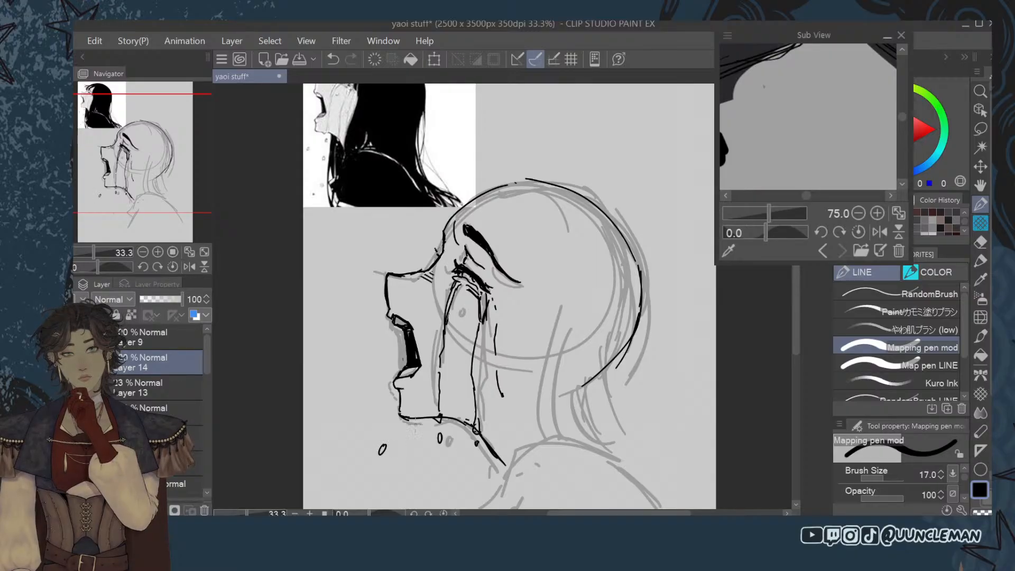
drag(800, 313, 795, 326)
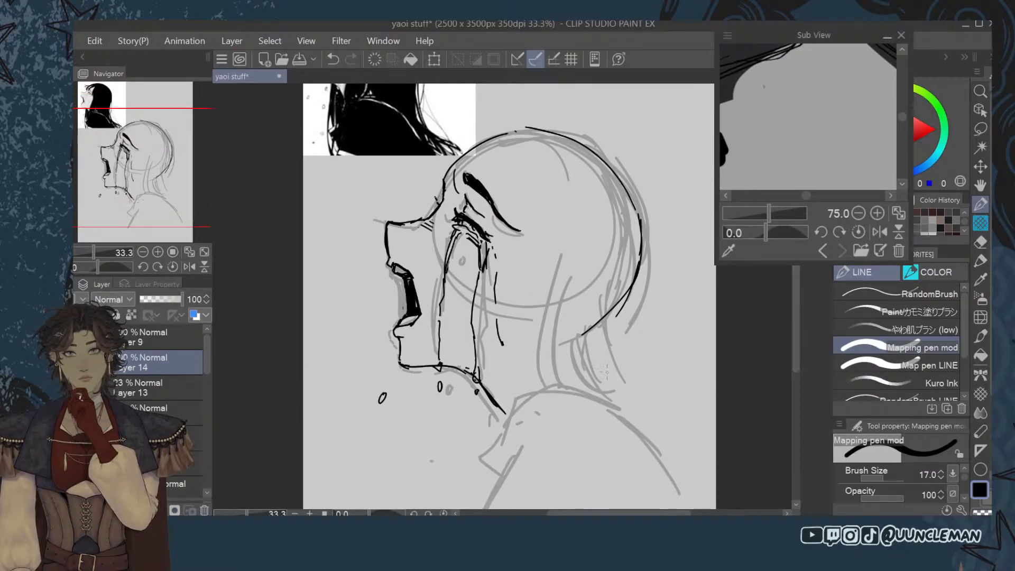
drag(439, 444, 438, 453)
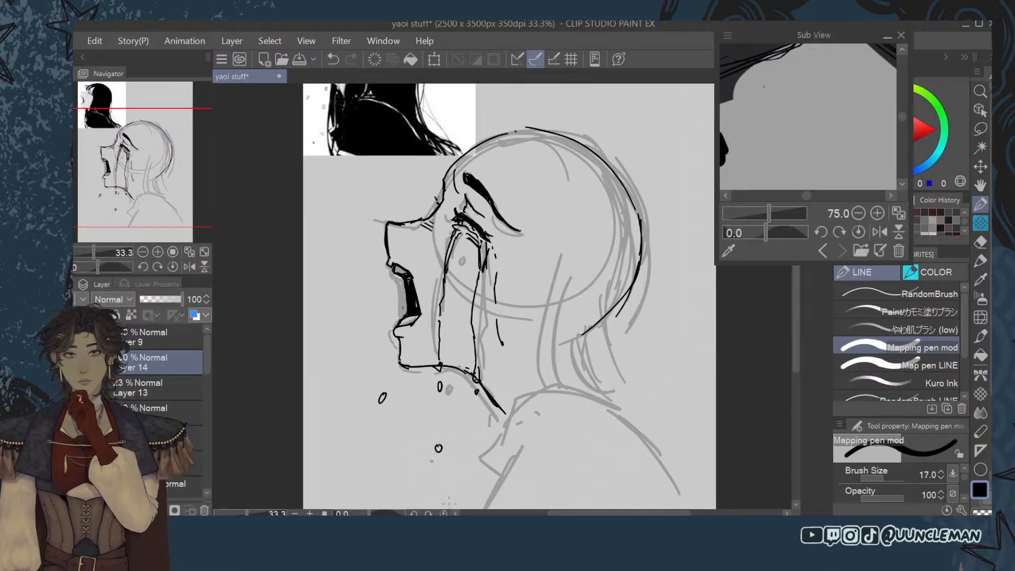
drag(797, 315, 797, 321)
drag(440, 478, 440, 481)
click(400, 480)
Ink the back of the neck from the base of the skull down to the shoulder and thicken the line.
drag(797, 306, 793, 269)
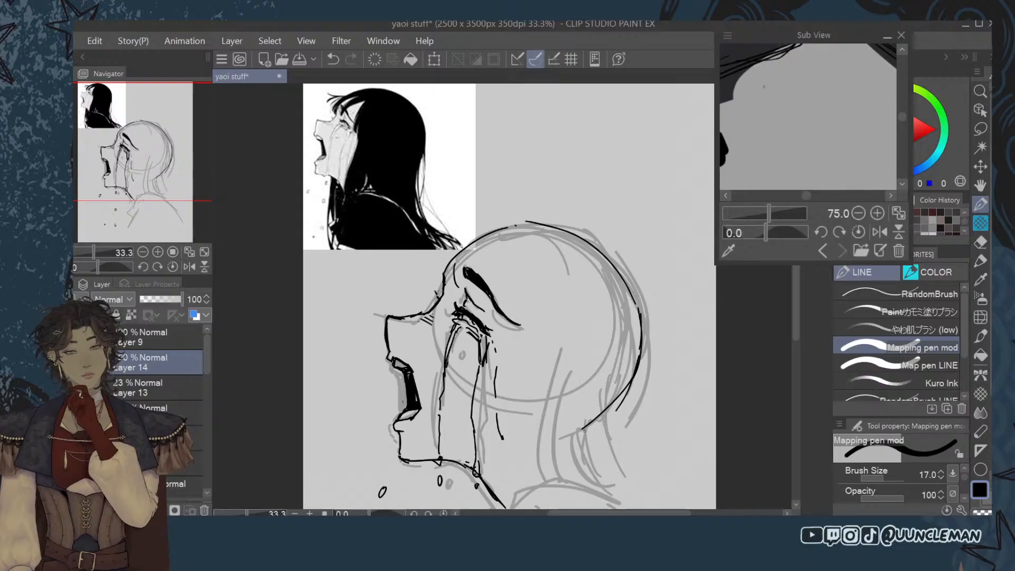
drag(581, 430, 599, 478)
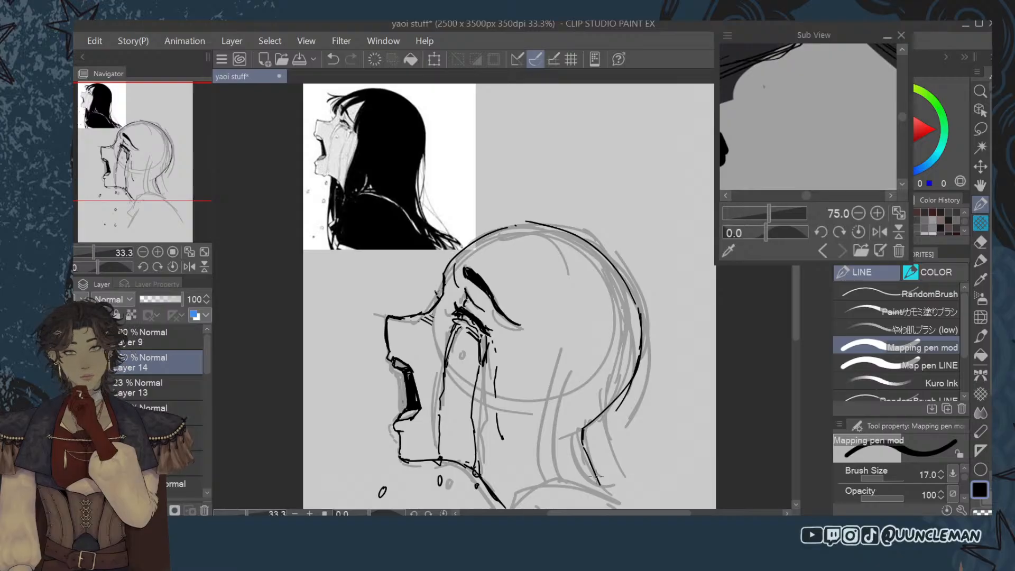
drag(582, 426, 603, 489)
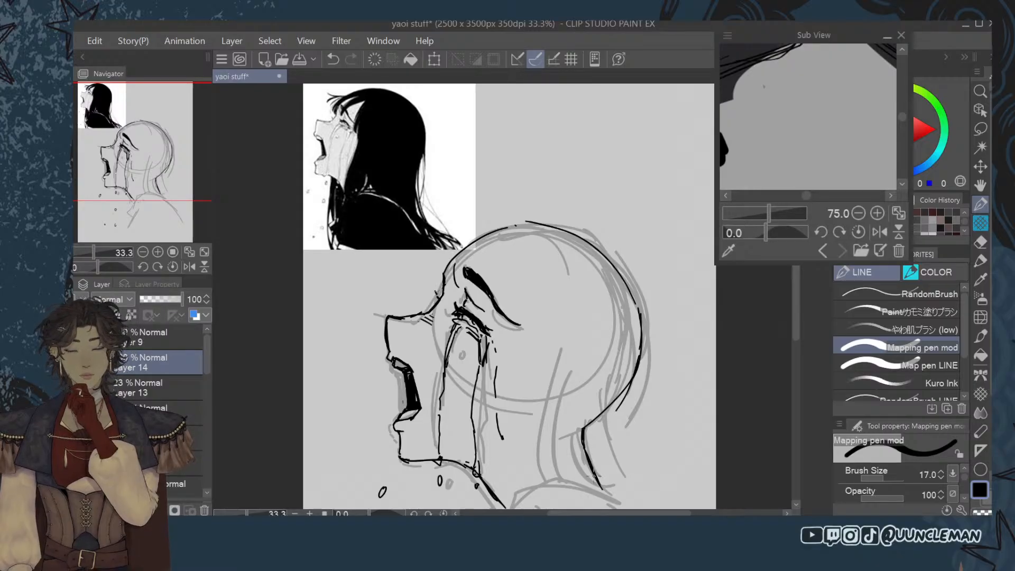
scroll(452, 451, down, 3)
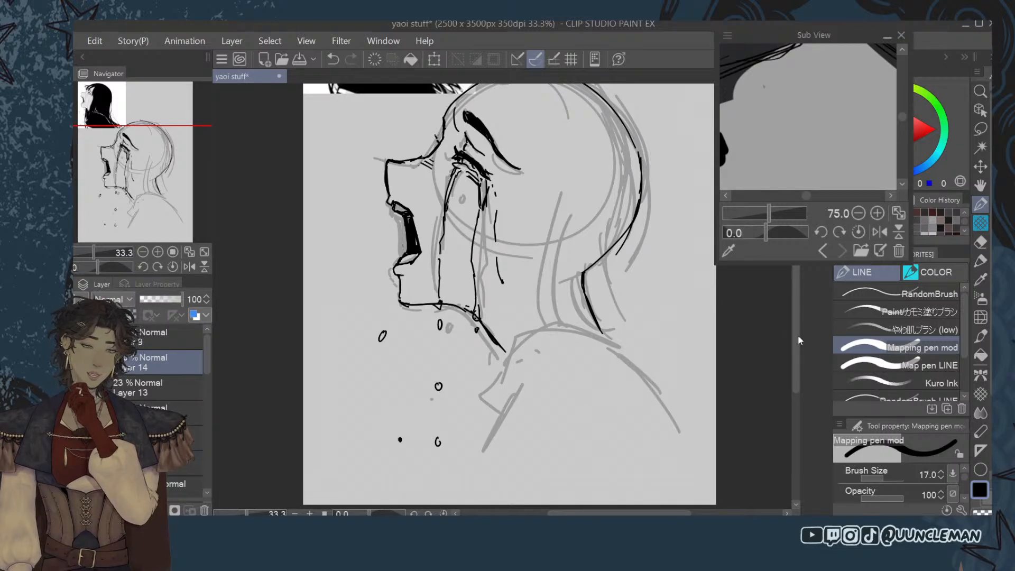
scroll(788, 345, up, 1)
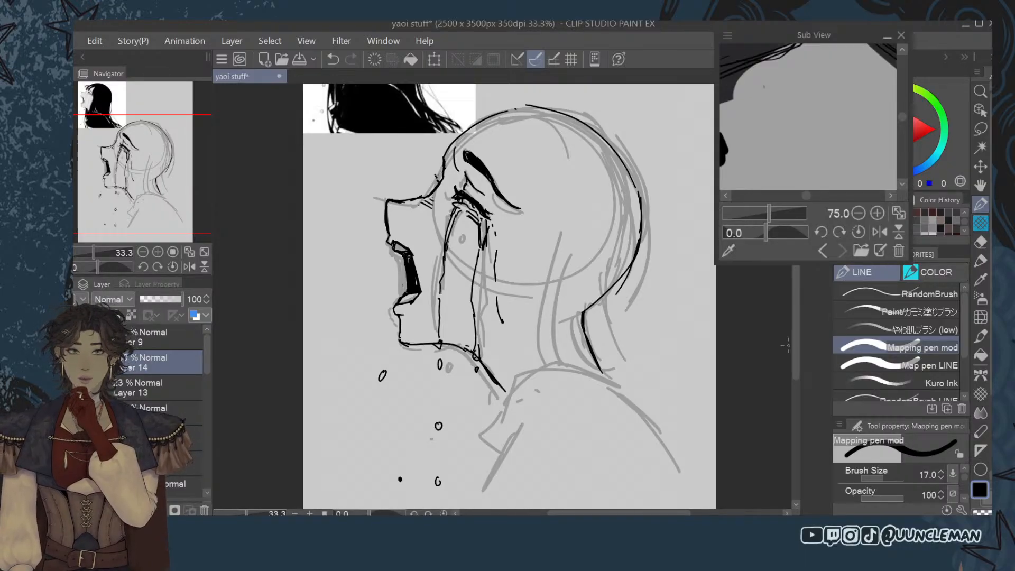
Erase the inked front neck line below the jaw with the Hard eraser.
key(e)
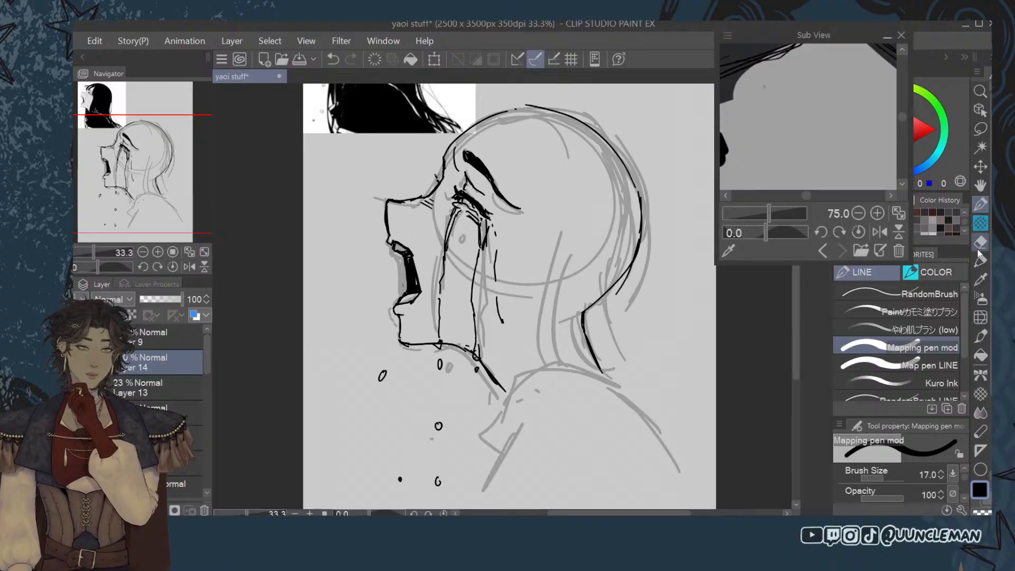
click(983, 202)
drag(492, 374, 505, 420)
scroll(801, 277, up, 3)
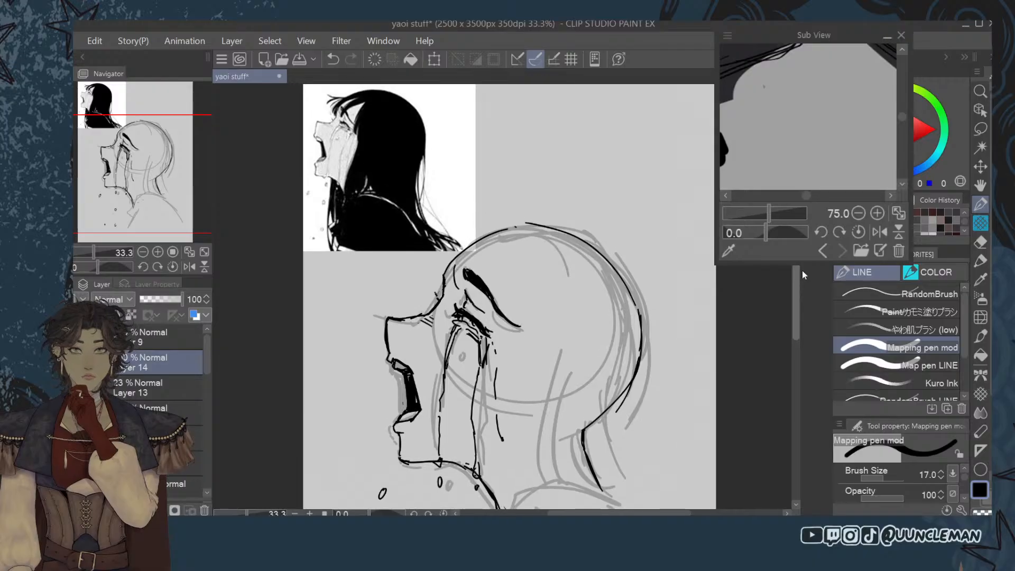
click(980, 242)
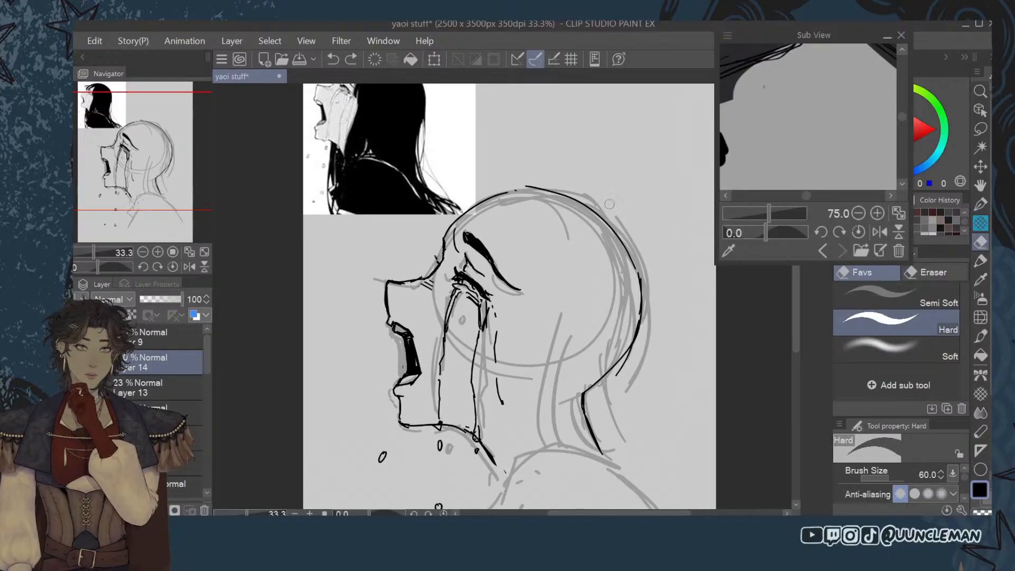
Re-ink the front of the neck from the jaw down with the Mapping pen and extend the back neck line to the shoulder.
key(p)
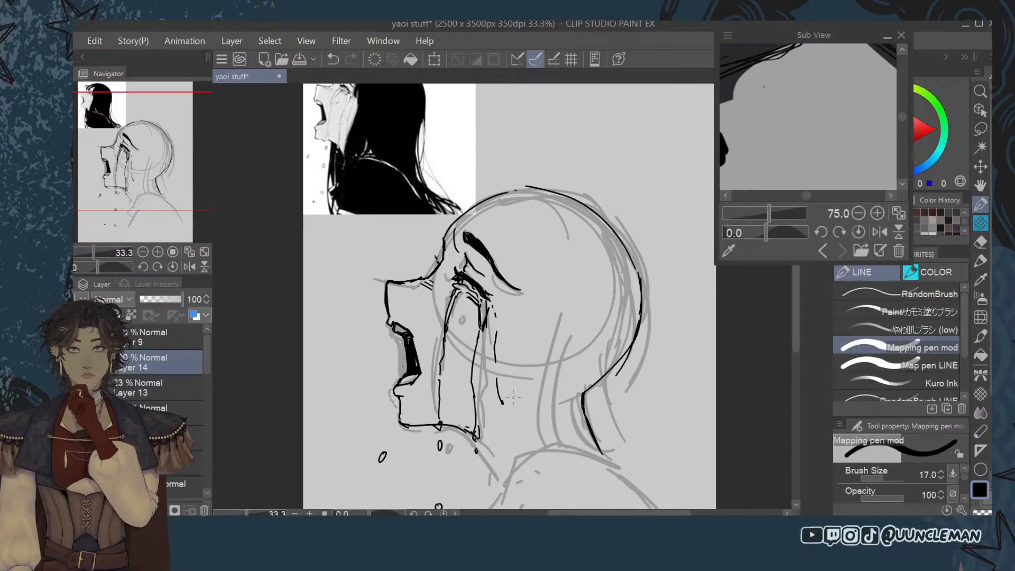
drag(473, 433, 513, 473)
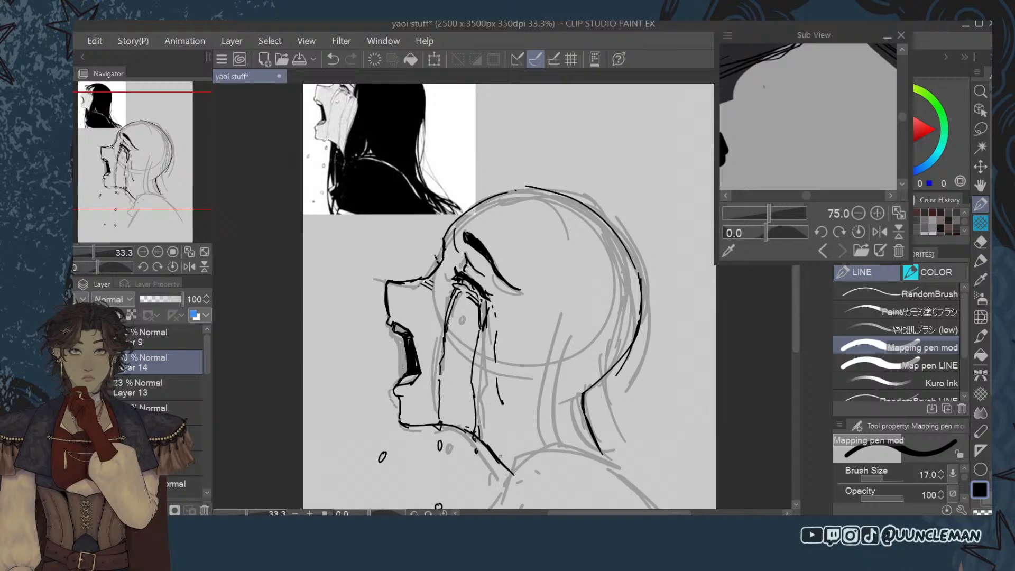
key(ctrl+z)
key(ctrl+z)
drag(478, 440, 503, 477)
drag(494, 461, 512, 483)
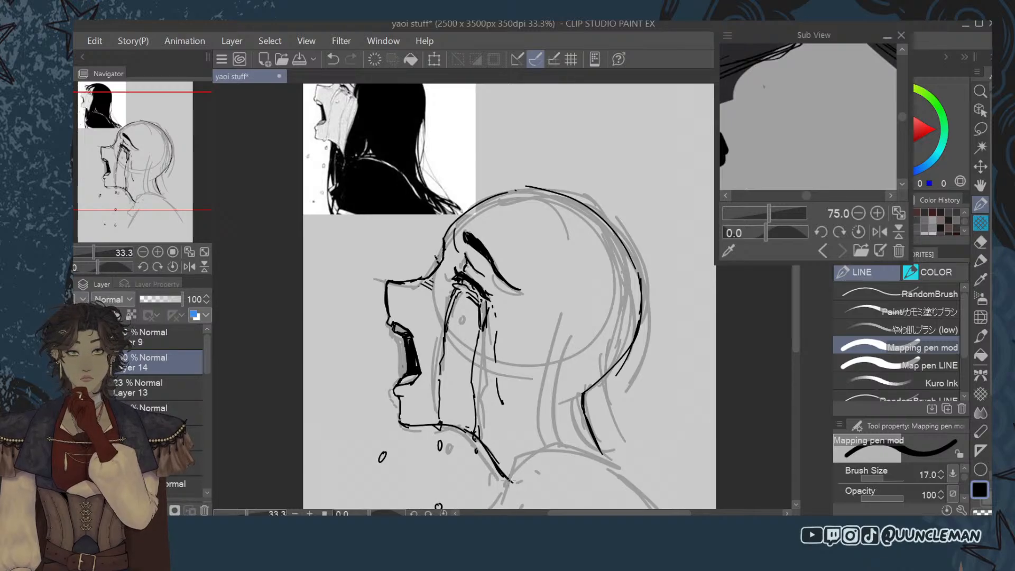
key(ctrl+z)
drag(487, 451, 510, 483)
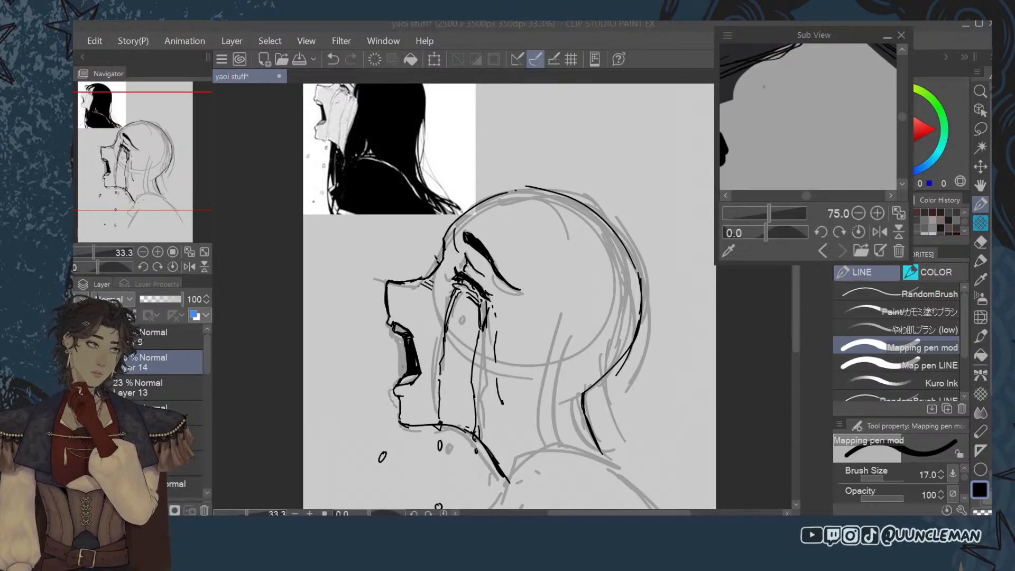
drag(592, 431, 625, 474)
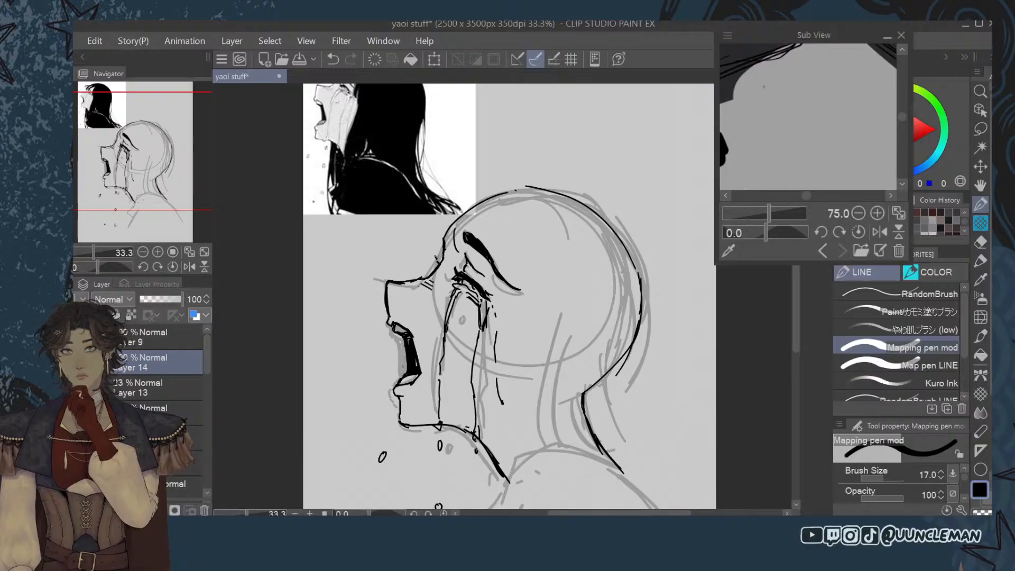
Open up the black upper lip with the Hard eraser at size 60 so only its ink outline remains.
mouse_move(795, 302)
mouse_down()
mouse_move(786, 281)
mouse_move(792, 294)
mouse_up()
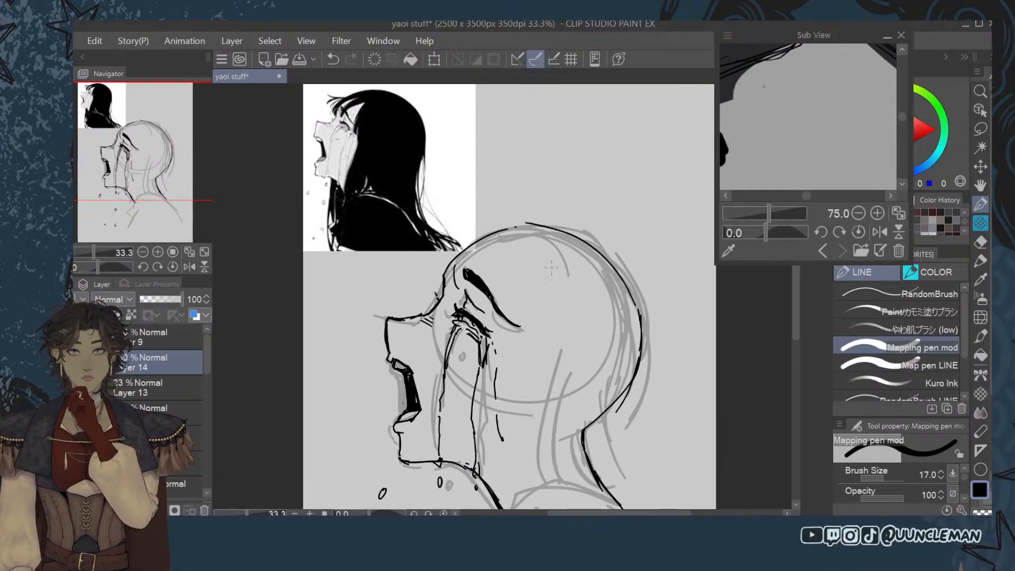
click(979, 242)
mouse_move(405, 364)
mouse_down()
mouse_move(396, 357)
mouse_move(407, 367)
mouse_move(400, 377)
mouse_up()
key(p)
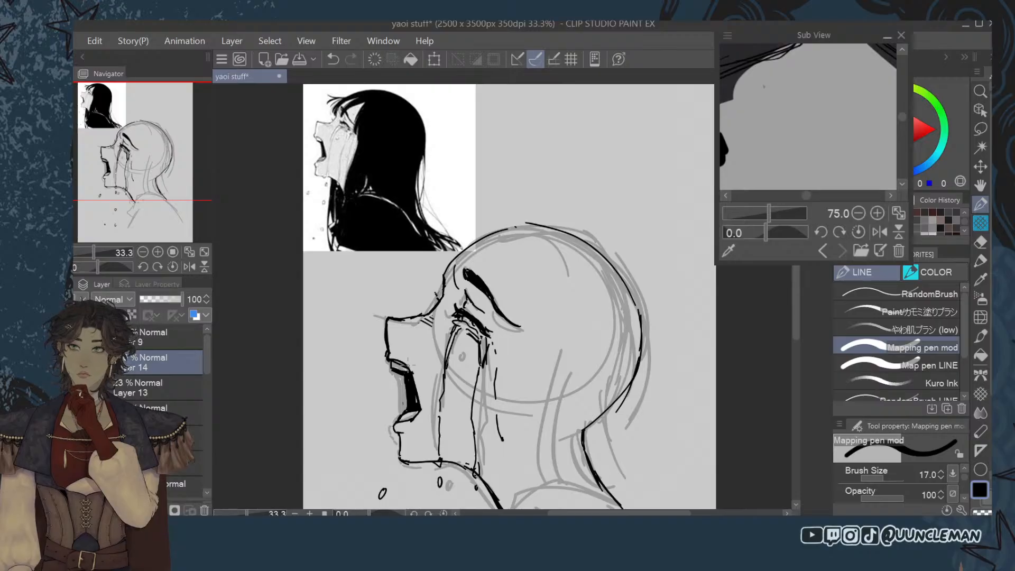
click(981, 242)
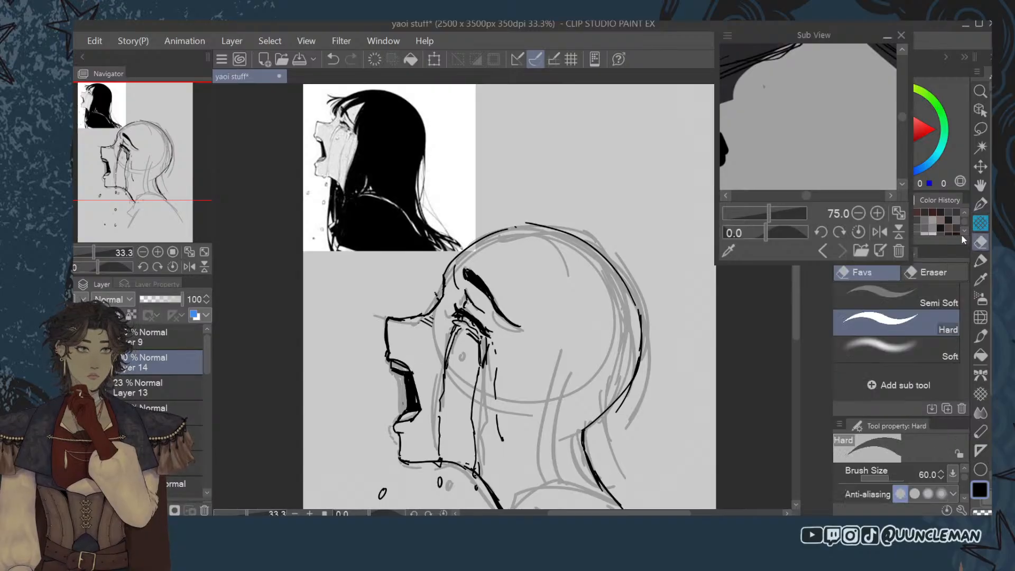
drag(406, 371, 401, 370)
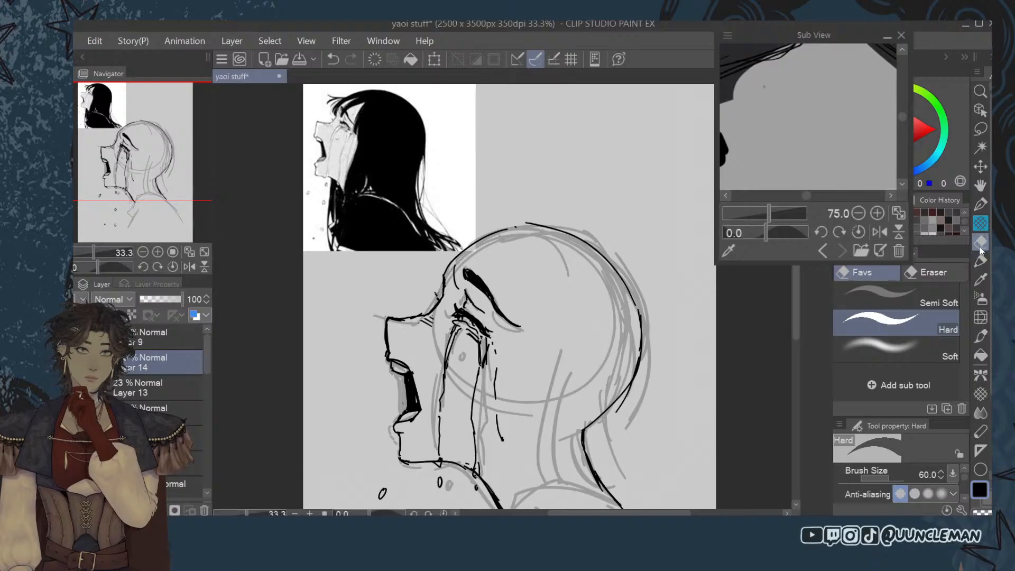
click(981, 204)
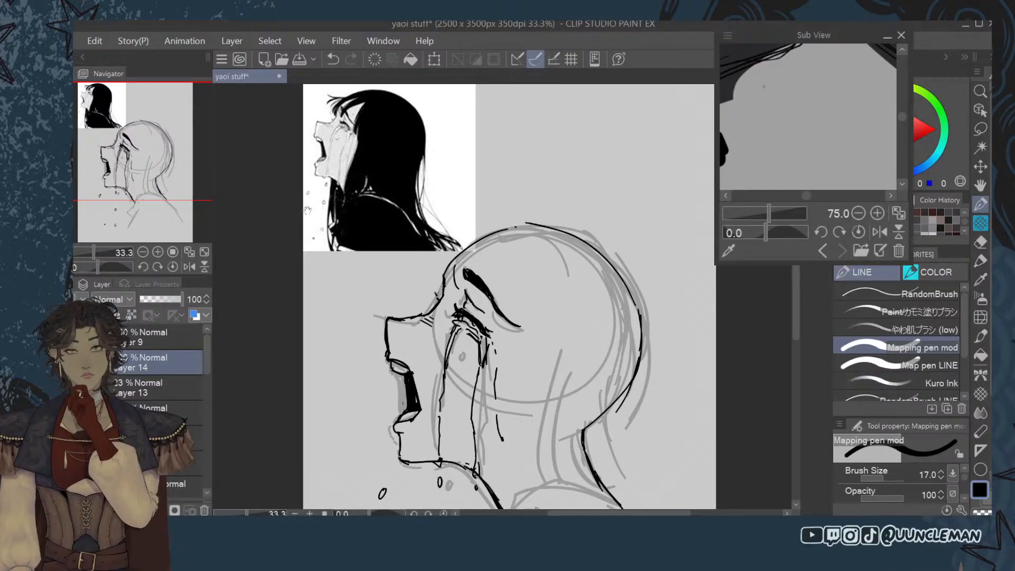
Load the character reference sheet into the Sub View and zoom in on the front-view face.
click(861, 251)
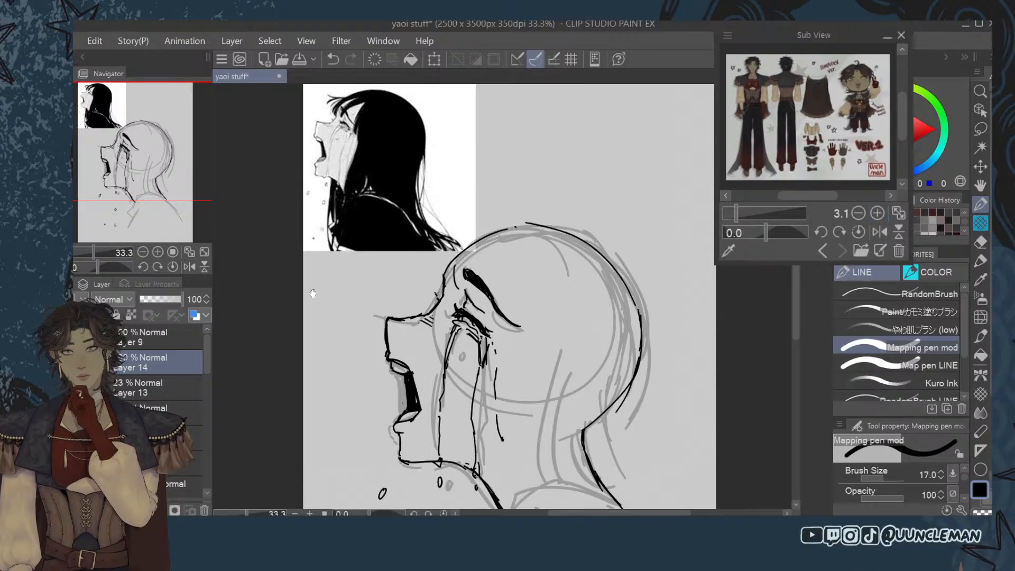
scroll(813, 131, up, 3)
drag(813, 129, 901, 250)
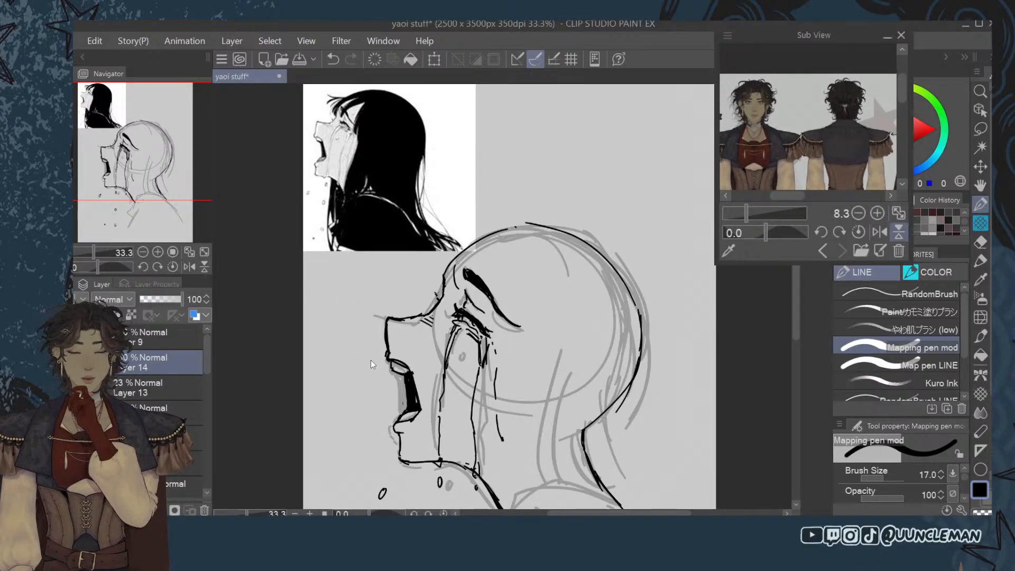
click(862, 196)
mouse_move(318, 322)
mouse_down()
mouse_move(334, 291)
mouse_move(421, 258)
mouse_move(552, 288)
mouse_move(512, 283)
mouse_up()
scroll(846, 100, up, 2)
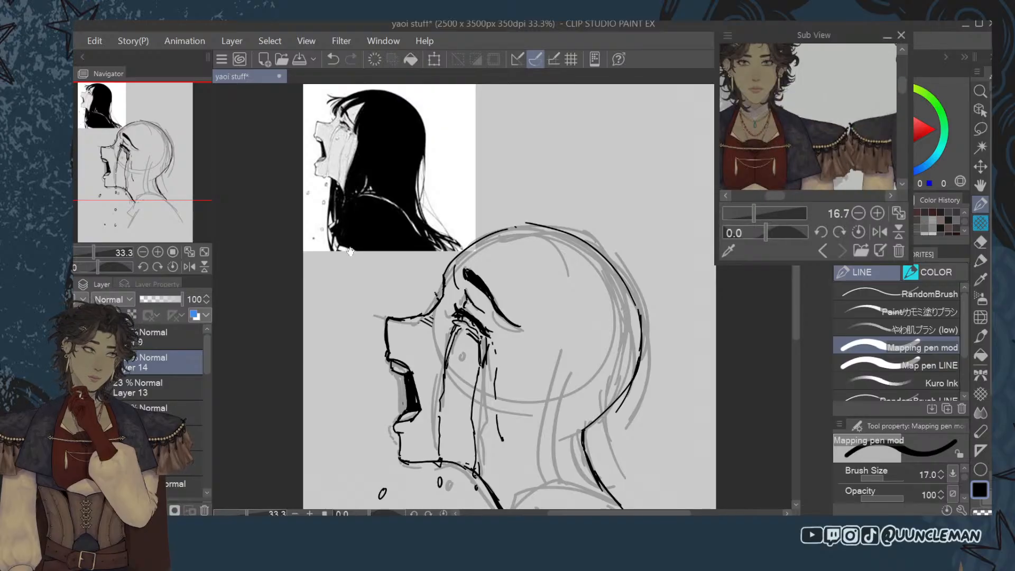
Center the reference face in the Sub View, shrink the window and place it over the layer list beside the canvas.
drag(846, 101, 877, 112)
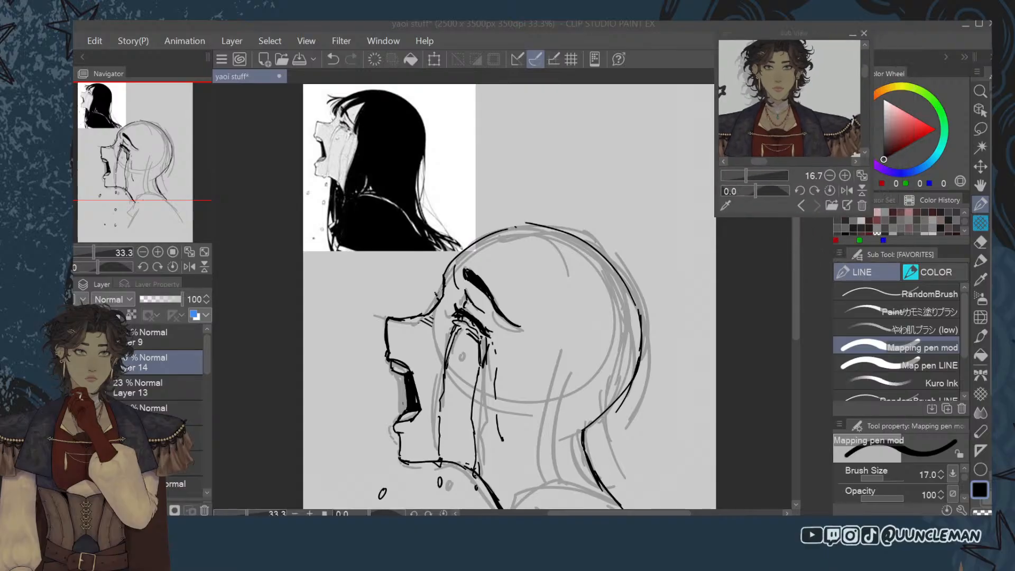
drag(777, 31, 215, 239)
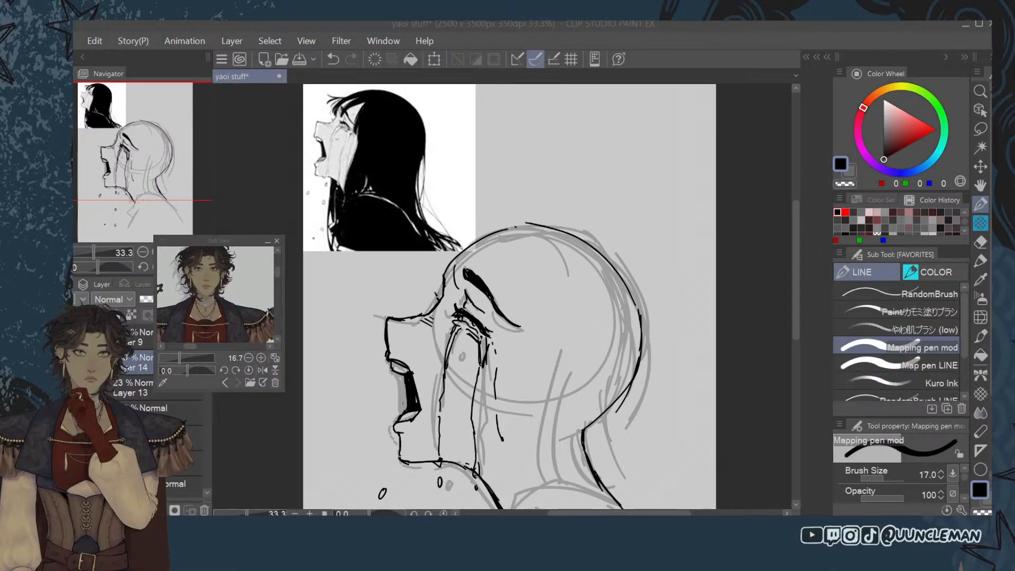
drag(207, 239, 188, 270)
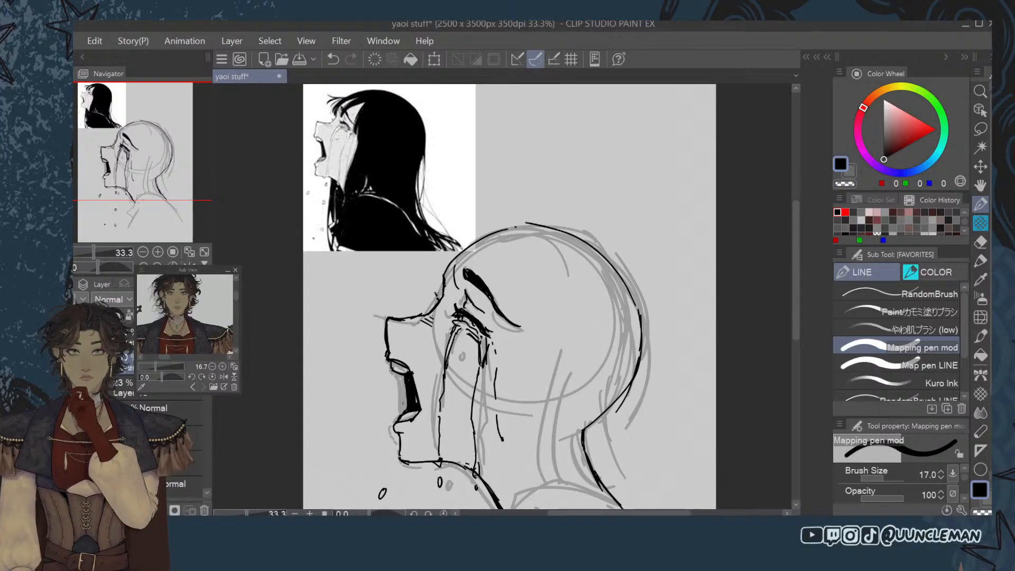
Touch up the corner of the lower lip with the Hard eraser and the Mapping pen.
click(981, 242)
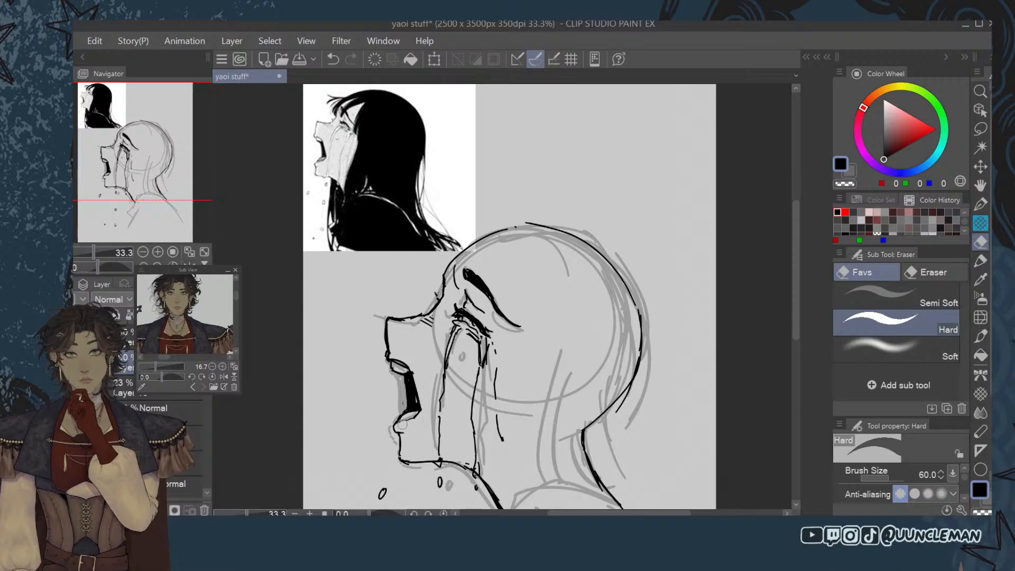
click(980, 204)
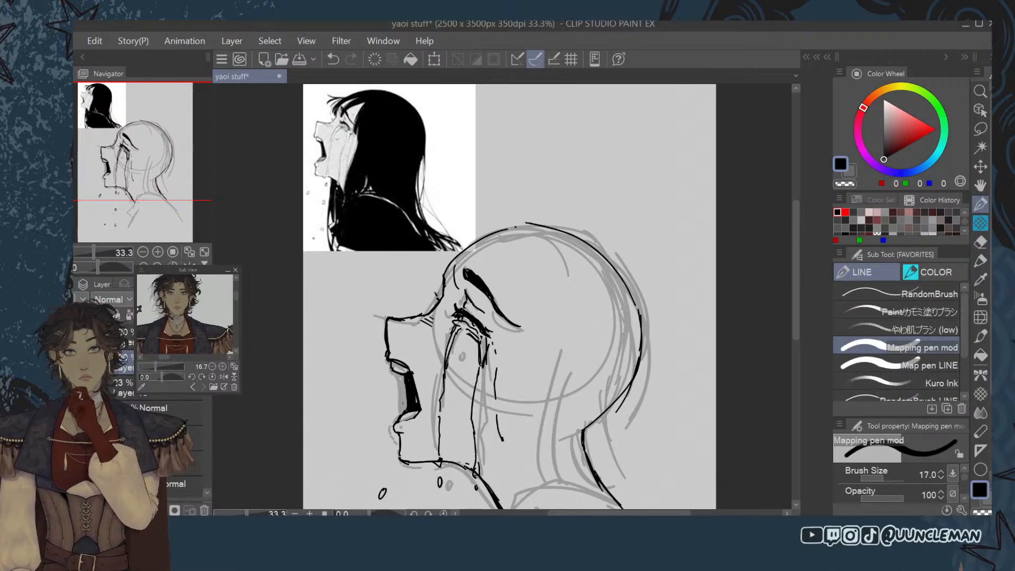
mouse_move(395, 426)
mouse_down()
mouse_move(425, 406)
mouse_move(396, 425)
mouse_up()
key(ctrl+z)
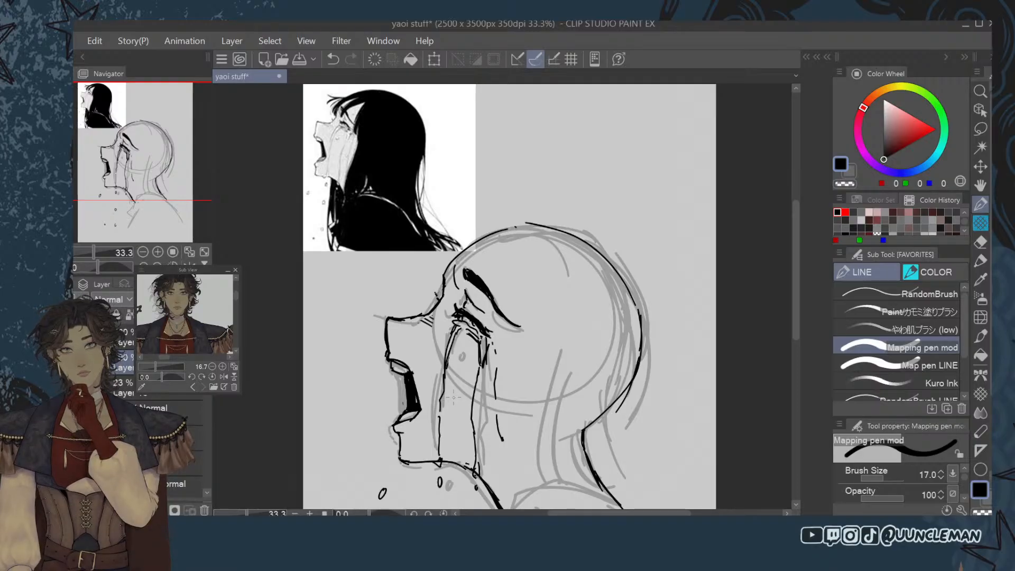
click(981, 242)
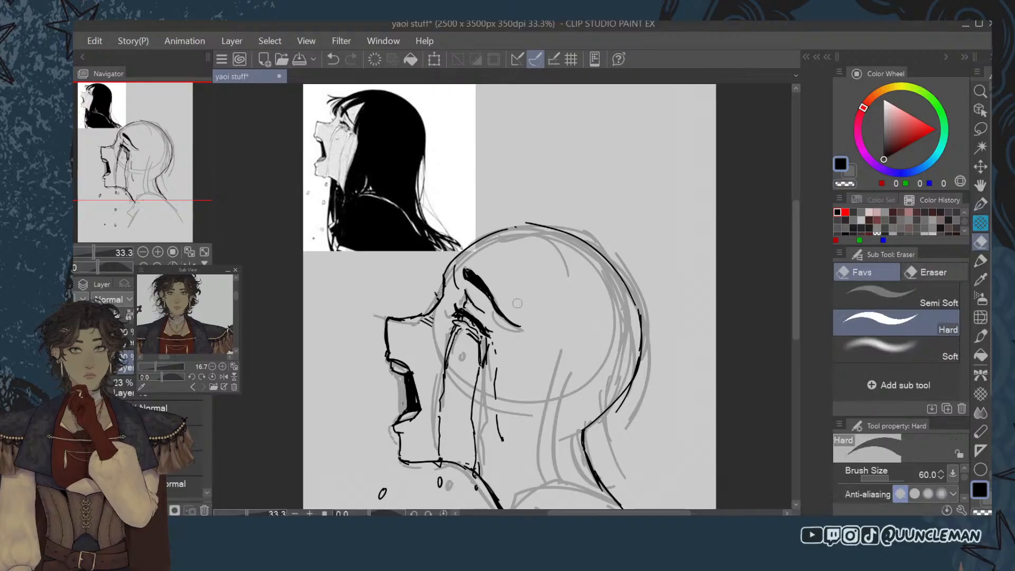
key(bracketright)
key(bracketright)
key(bracketright)
key(bracketright)
key(bracketright)
key(bracketright)
key(bracketright)
key(bracketright)
key(bracketright)
key(bracketright)
key(bracketright)
key(bracketright)
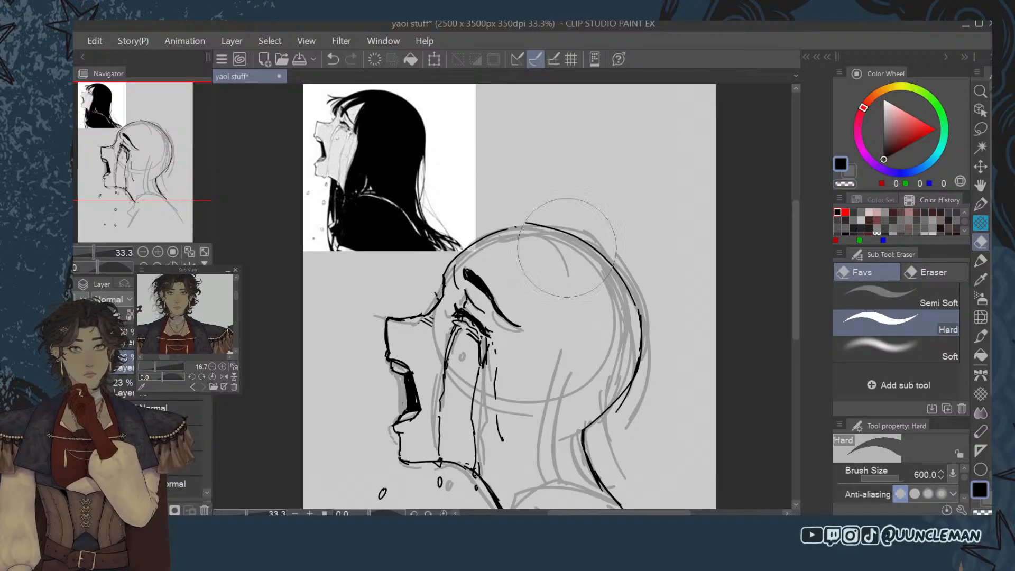
click(489, 343)
key(ctrl+z)
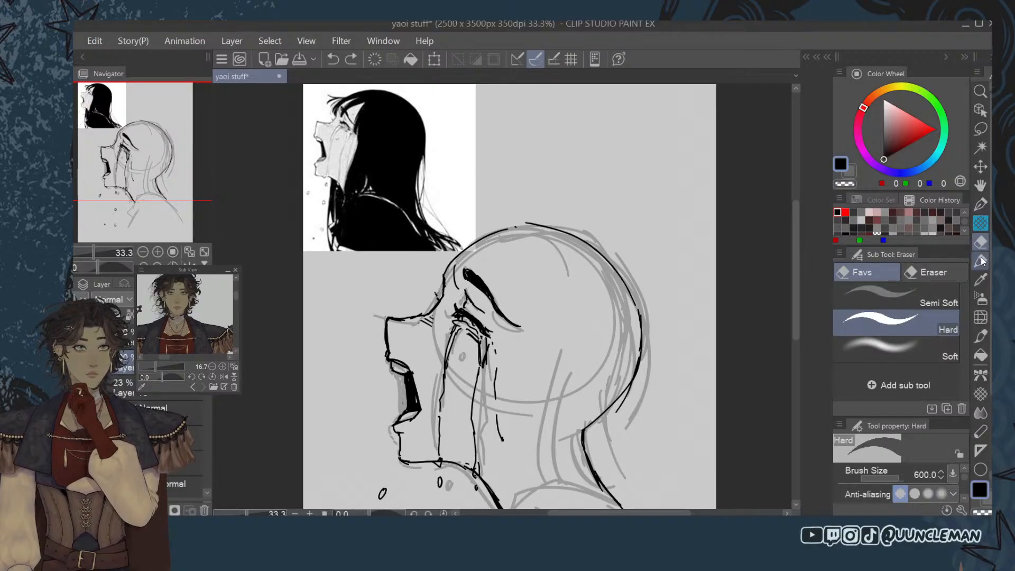
Nudge the outer eye and eyebrow slightly toward the front of the face with Liquify at brush size 600.
click(981, 318)
key(bracketright)
key(bracketright)
key(bracketright)
key(bracketright)
key(bracketright)
key(bracketright)
key(bracketright)
key(bracketright)
key(bracketright)
key(bracketright)
key(bracketright)
key(bracketright)
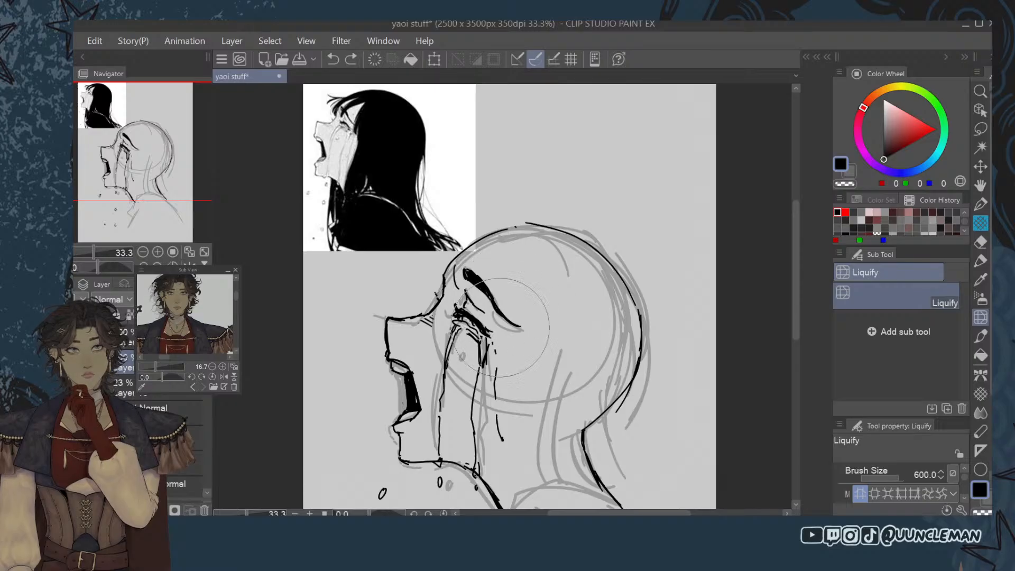
drag(506, 342, 483, 342)
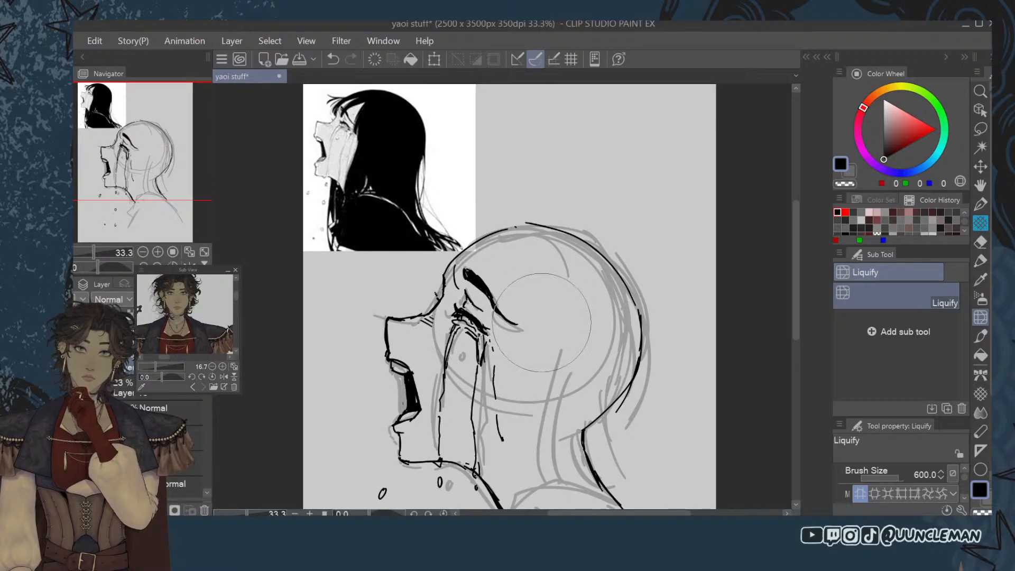
click(981, 204)
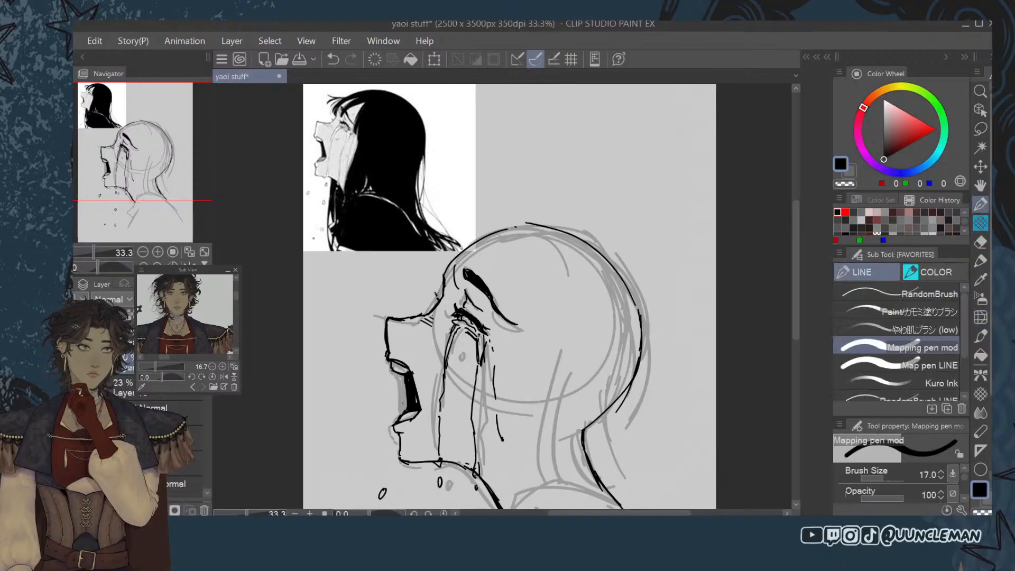
Examine the side-view head and its hair on the reference sheet in the Sub View at 25% zoom.
drag(293, 336, 370, 329)
click(212, 366)
click(212, 367)
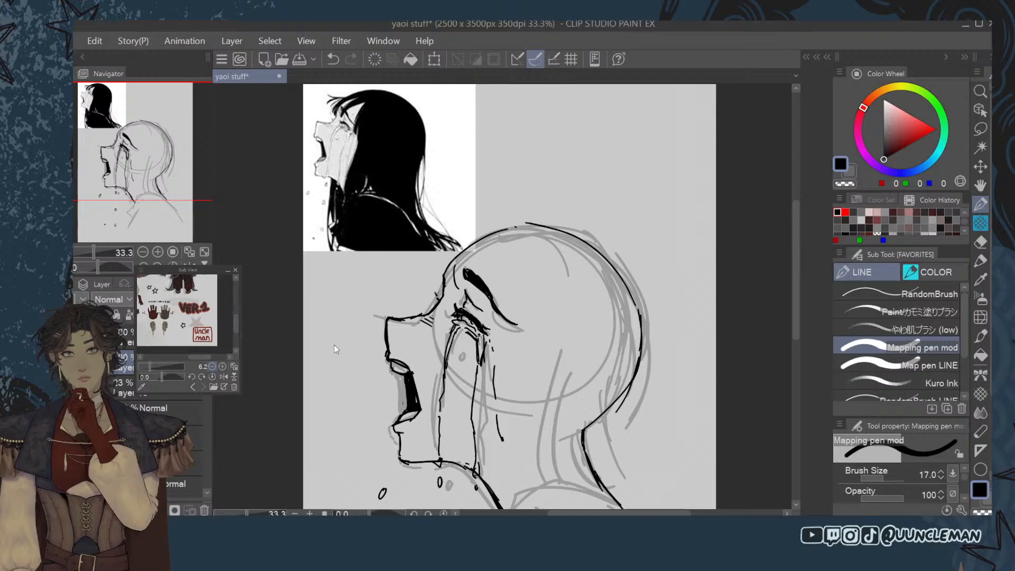
click(212, 367)
click(212, 367)
click(223, 366)
click(223, 366)
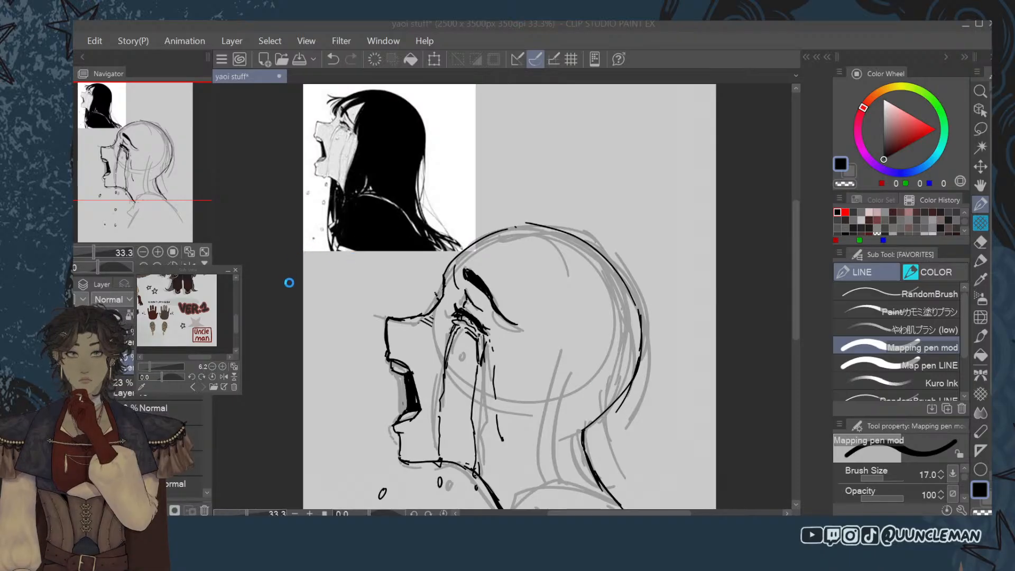
scroll(205, 304, up, 4)
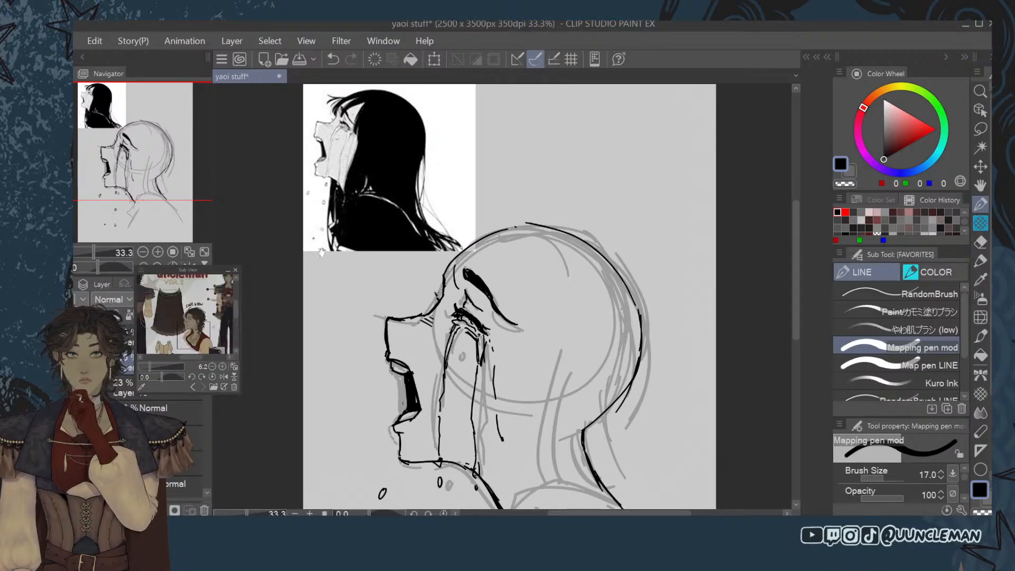
drag(194, 345, 188, 296)
scroll(300, 274, up, 1)
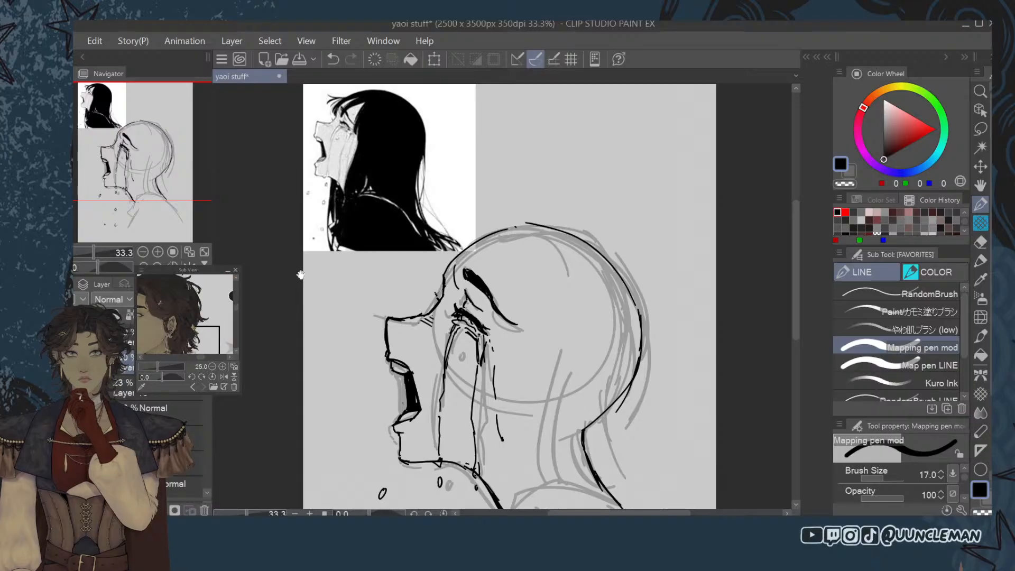
drag(300, 274, 325, 299)
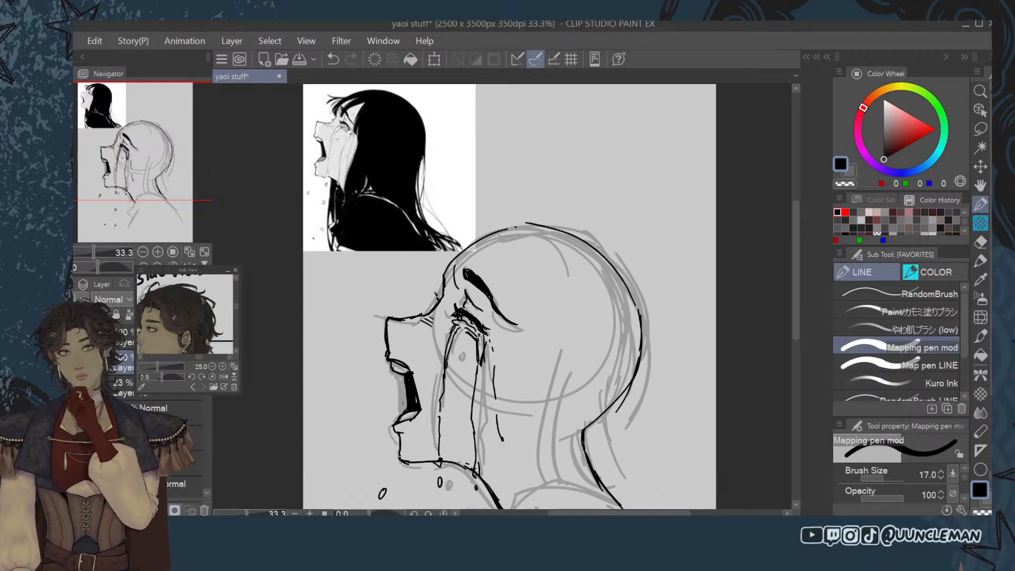
drag(305, 334, 318, 331)
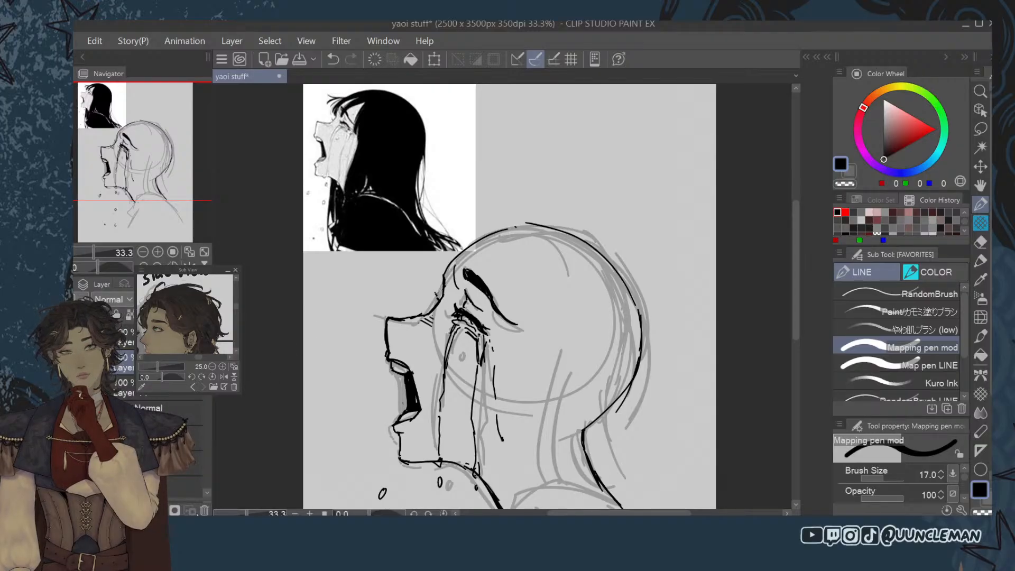
drag(476, 250, 418, 299)
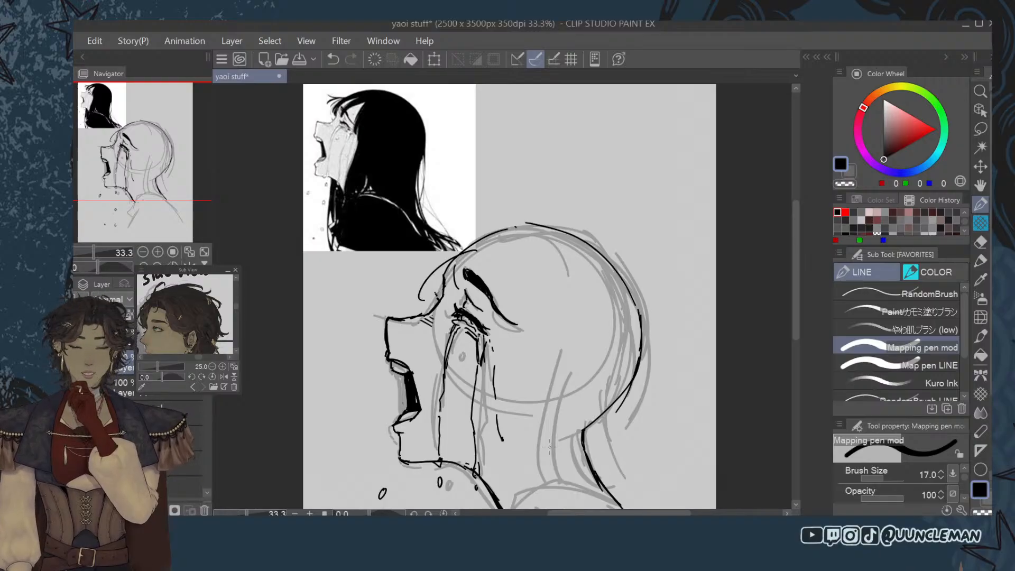
mouse_move(445, 269)
mouse_down()
mouse_move(416, 293)
mouse_move(430, 292)
mouse_move(423, 318)
mouse_up()
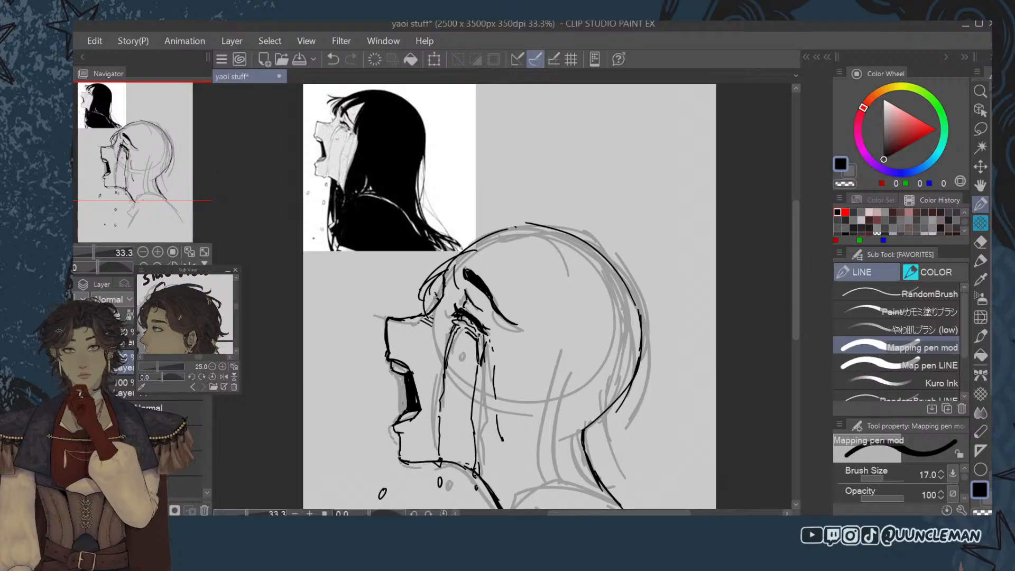
mouse_move(442, 284)
mouse_down()
mouse_move(426, 311)
mouse_move(432, 304)
mouse_up()
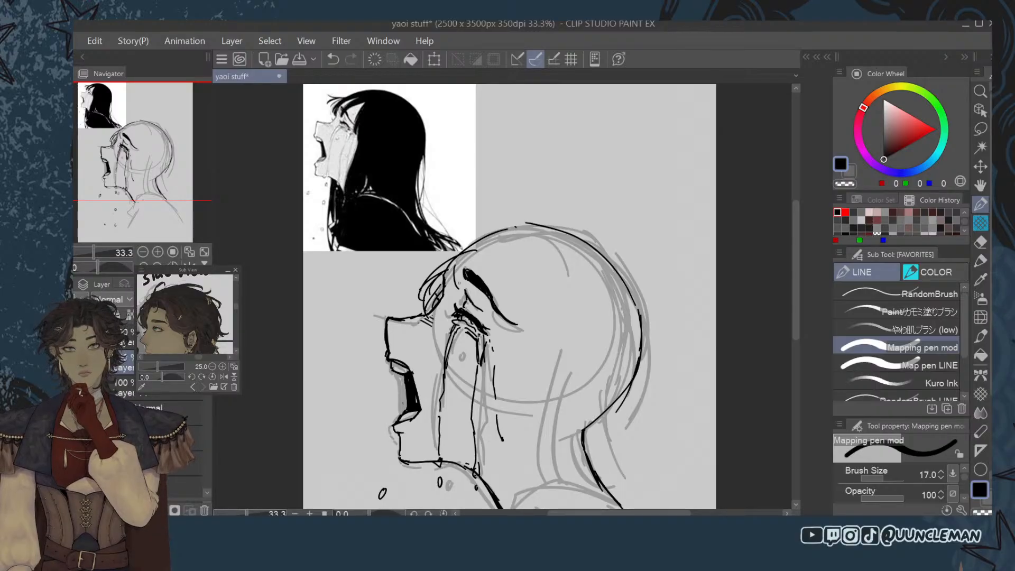
click(373, 59)
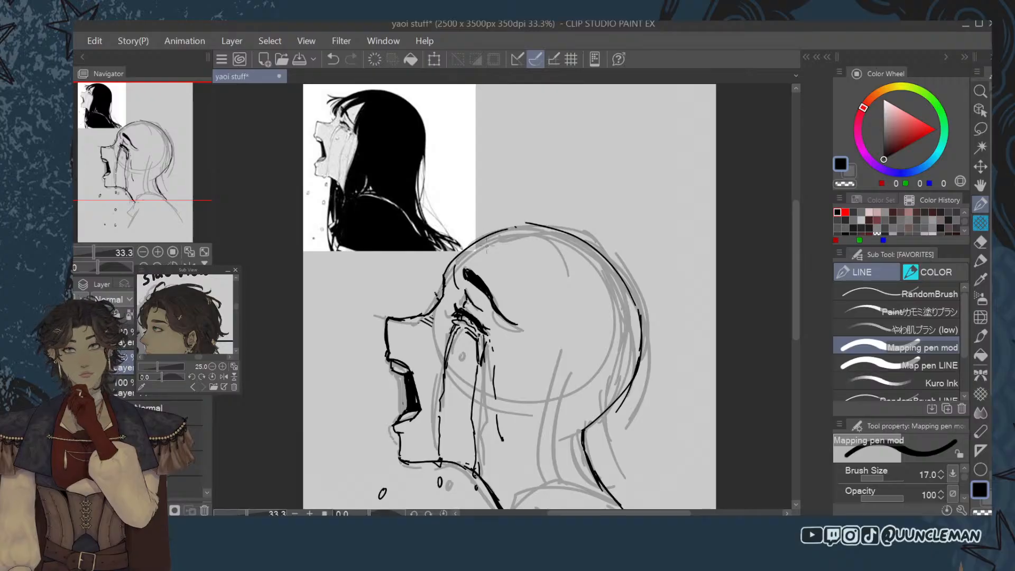
mouse_move(476, 243)
mouse_down()
mouse_move(496, 235)
mouse_move(495, 253)
mouse_up()
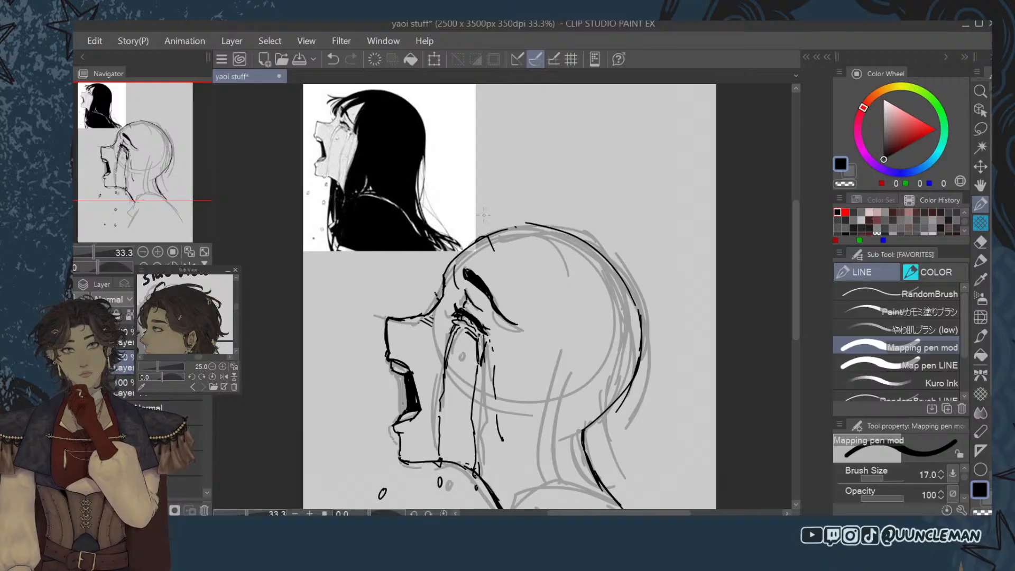
key(ctrl+z)
key(ctrl+z)
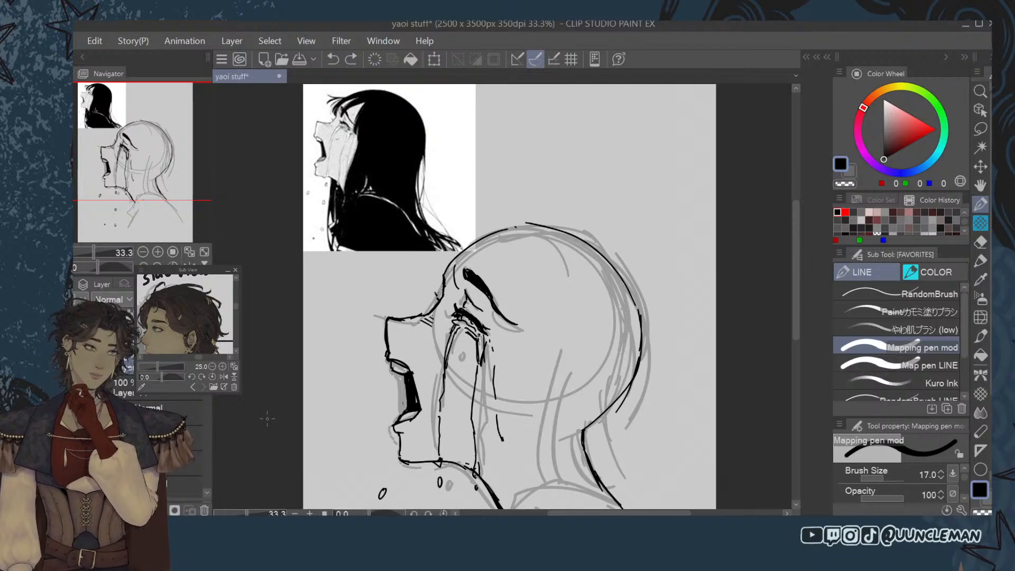
Trim the edge of the eyebrow with the Hard eraser reduced to size 30.
key(e)
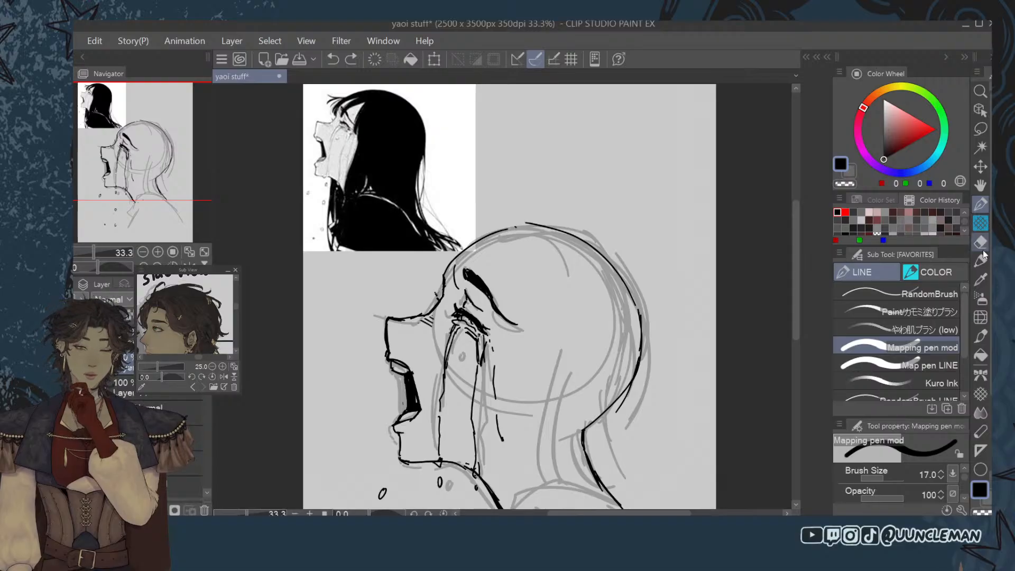
key(bracketleft)
key(bracketleft)
key(bracketleft)
key(bracketleft)
key(bracketleft)
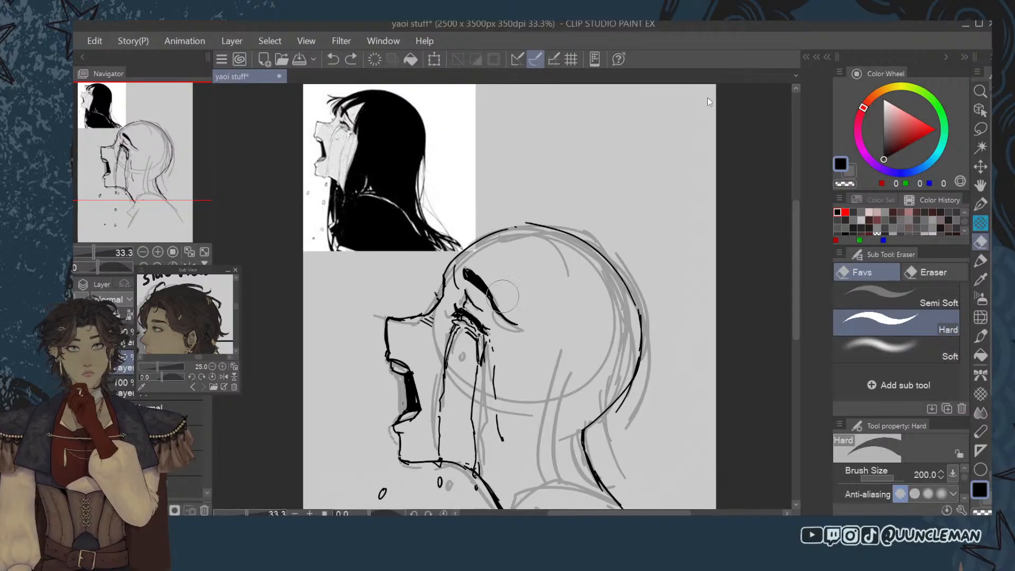
key(bracketleft)
key(bracketleft)
key(bracketleft)
key(bracketleft)
key(bracketleft)
key(bracketleft)
key(bracketleft)
key(bracketleft)
key(bracketleft)
key(bracketleft)
mouse_move(490, 286)
mouse_down()
mouse_move(481, 276)
mouse_move(490, 305)
mouse_up()
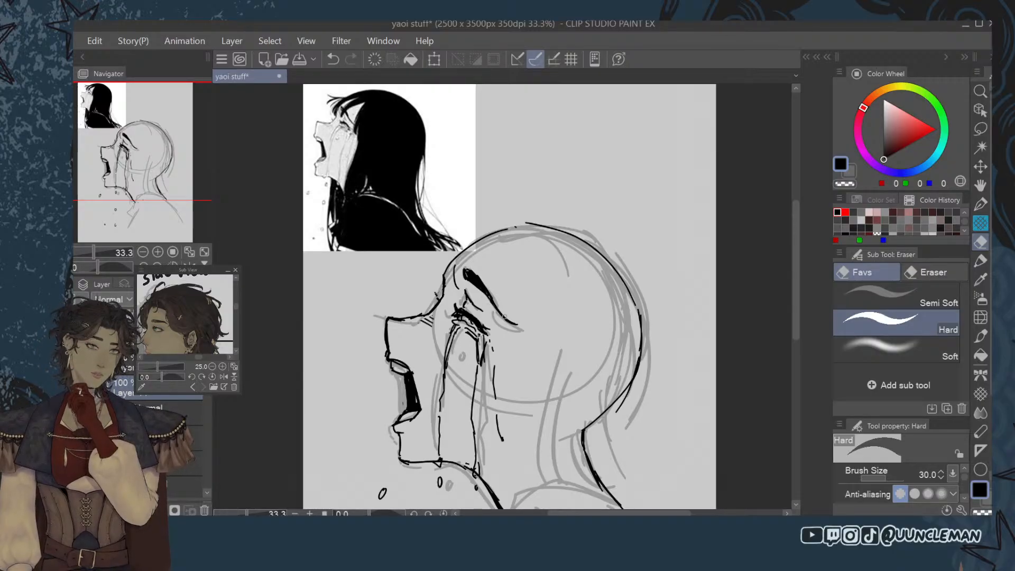
Ink the front hairline above the eyebrow with the Mapping pen and bring the front-view reference head into the Sub View.
click(981, 204)
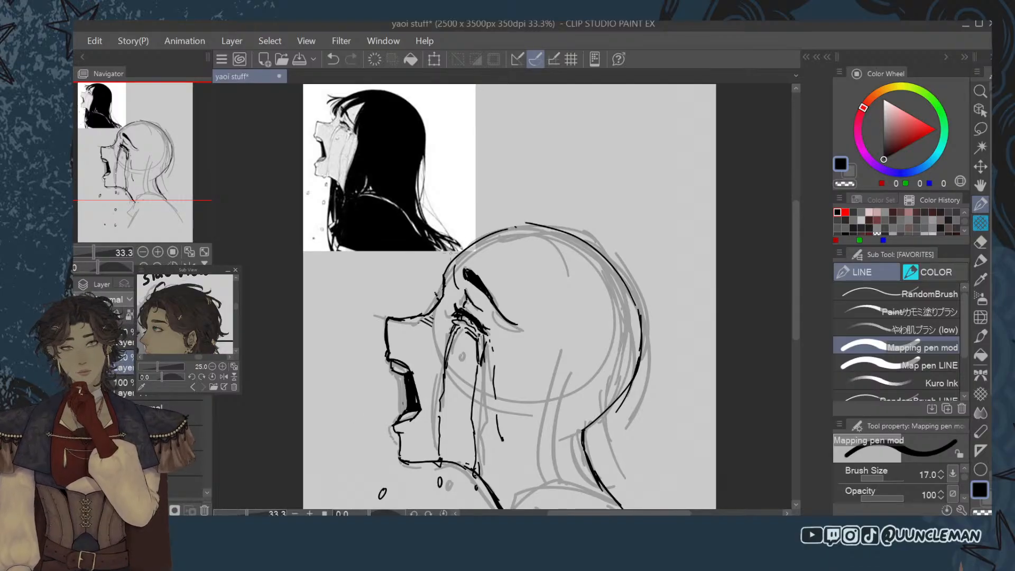
mouse_move(465, 248)
mouse_down()
mouse_move(511, 262)
mouse_move(495, 260)
mouse_move(514, 278)
mouse_up()
key(ctrl+z)
drag(180, 317, 317, 324)
drag(185, 315, 198, 339)
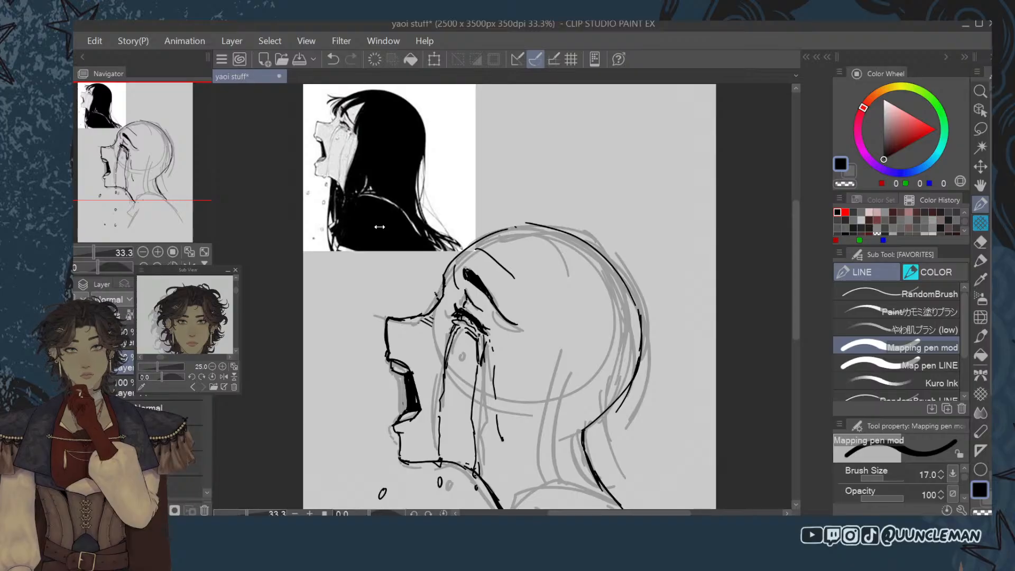
Ink the hairline strands from the forehead past the temple, curving down in front of the ear.
key(ctrl+z)
mouse_move(475, 244)
mouse_down()
mouse_move(517, 277)
mouse_move(514, 240)
mouse_move(508, 376)
mouse_up()
key(ctrl+z)
mouse_move(523, 257)
mouse_down()
mouse_move(507, 339)
mouse_move(516, 341)
mouse_move(526, 415)
mouse_up()
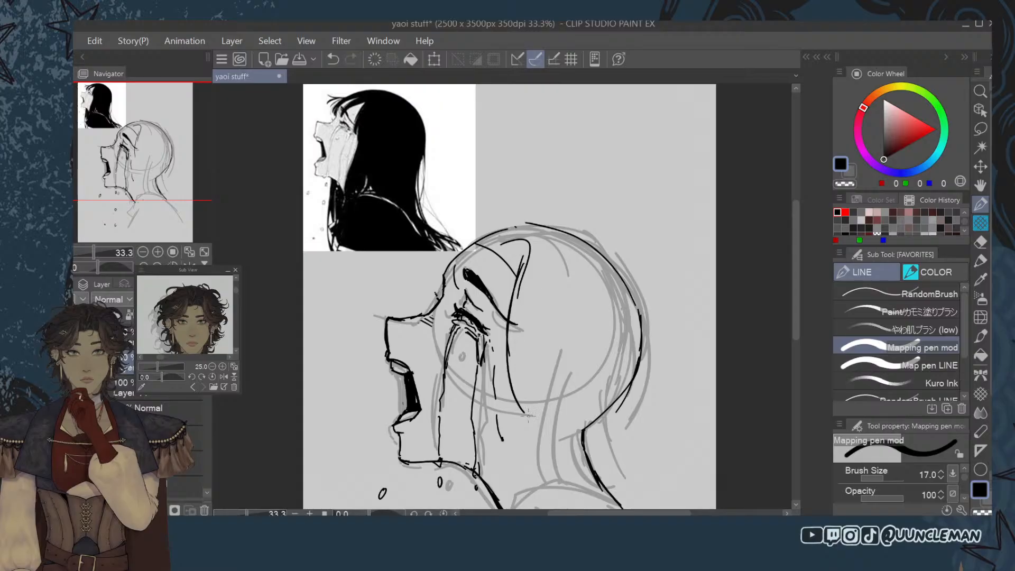
drag(527, 298, 515, 385)
key(ctrl+z)
key(ctrl+z)
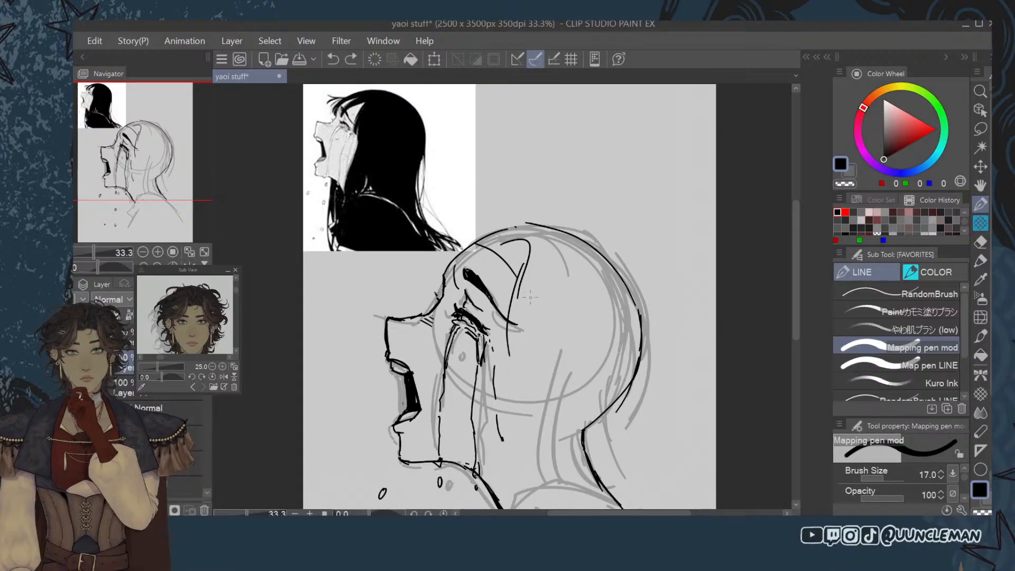
drag(521, 273, 532, 390)
mouse_move(527, 296)
mouse_down()
mouse_move(537, 367)
mouse_move(576, 388)
mouse_move(555, 411)
mouse_up()
key(ctrl+z)
Draw the ear behind the sideburn with a thickened rear edge and inner fold, joining its lobe to the jawline.
mouse_move(554, 367)
mouse_down()
mouse_move(556, 425)
mouse_move(541, 427)
mouse_up()
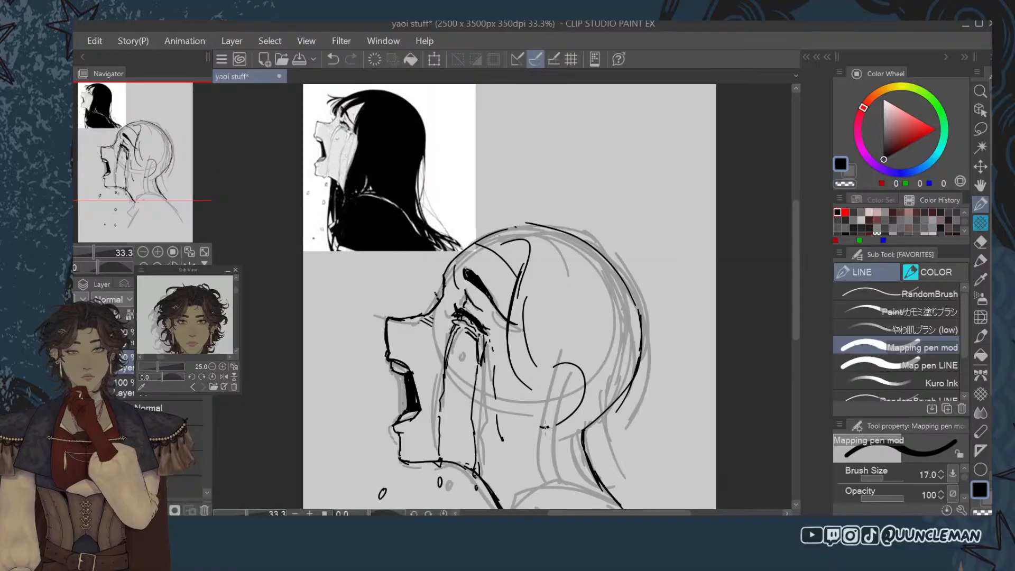
key(ctrl+z)
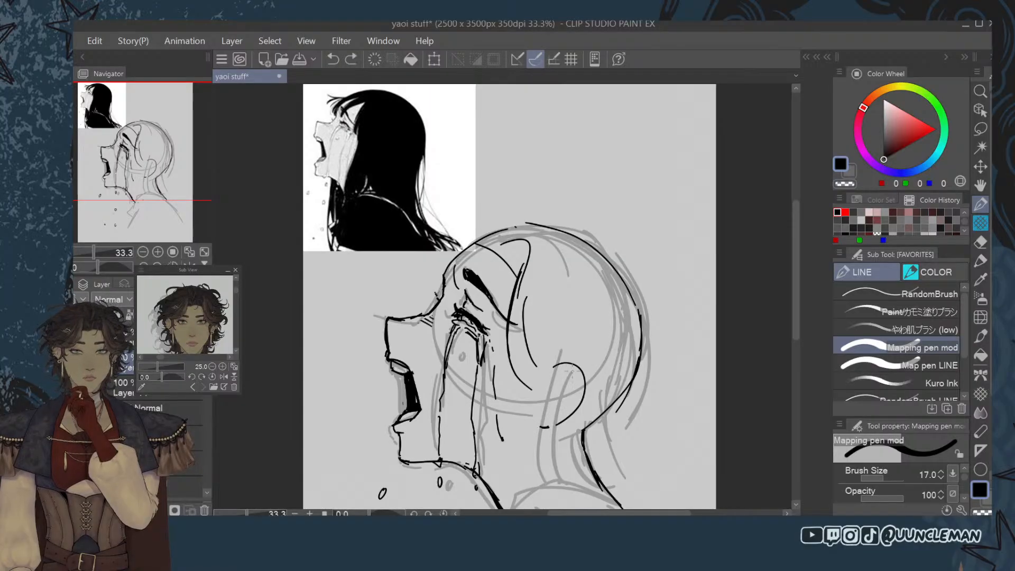
mouse_move(555, 364)
mouse_down()
mouse_move(586, 385)
mouse_move(568, 418)
mouse_move(531, 429)
mouse_up()
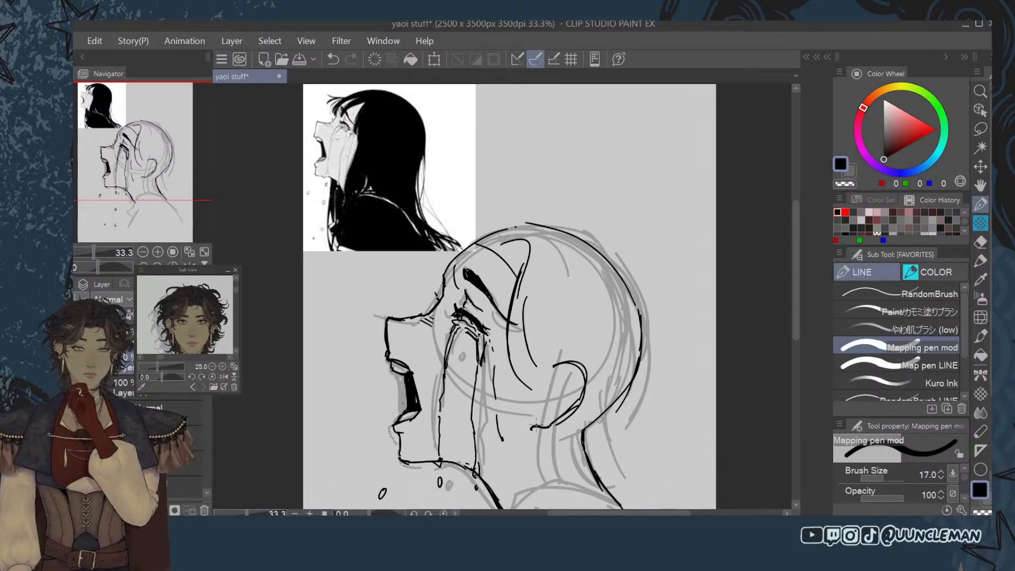
key(e)
drag(545, 428, 581, 402)
click(979, 207)
mouse_move(535, 427)
mouse_down()
mouse_move(566, 413)
mouse_move(551, 425)
mouse_up()
drag(564, 369, 549, 386)
mouse_move(549, 385)
mouse_down()
mouse_move(555, 399)
mouse_move(573, 371)
mouse_move(555, 424)
mouse_move(517, 438)
mouse_move(541, 425)
mouse_up()
Ink loose bangs curling over the forehead and a raised hair outline along the front of the crown with the Mapping pen.
key(e)
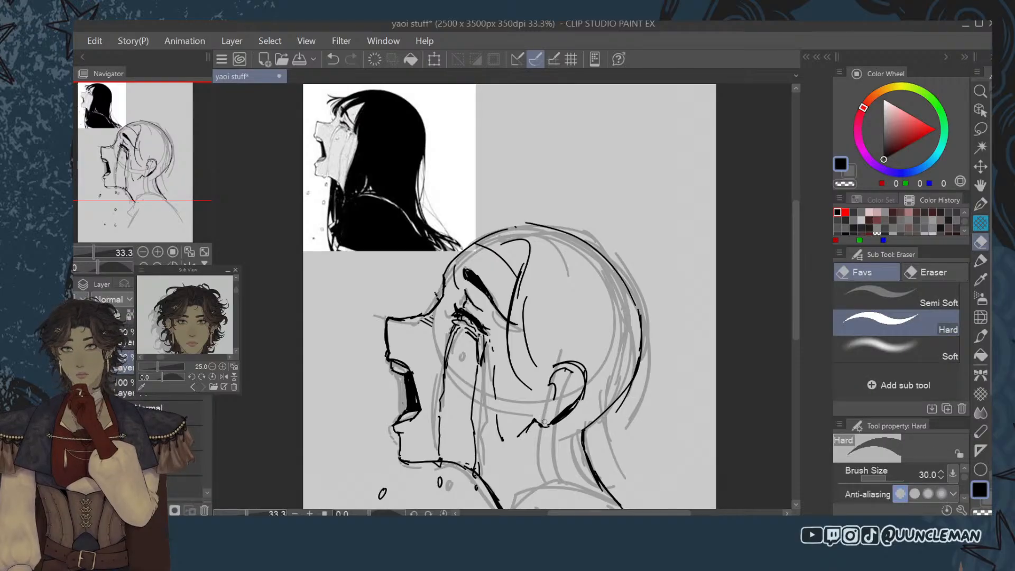
click(981, 223)
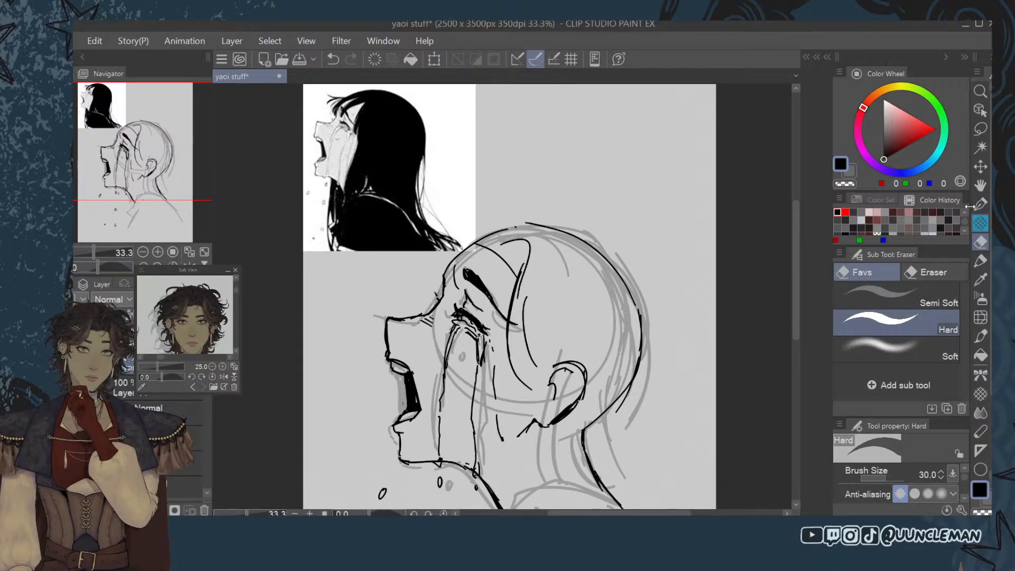
click(980, 204)
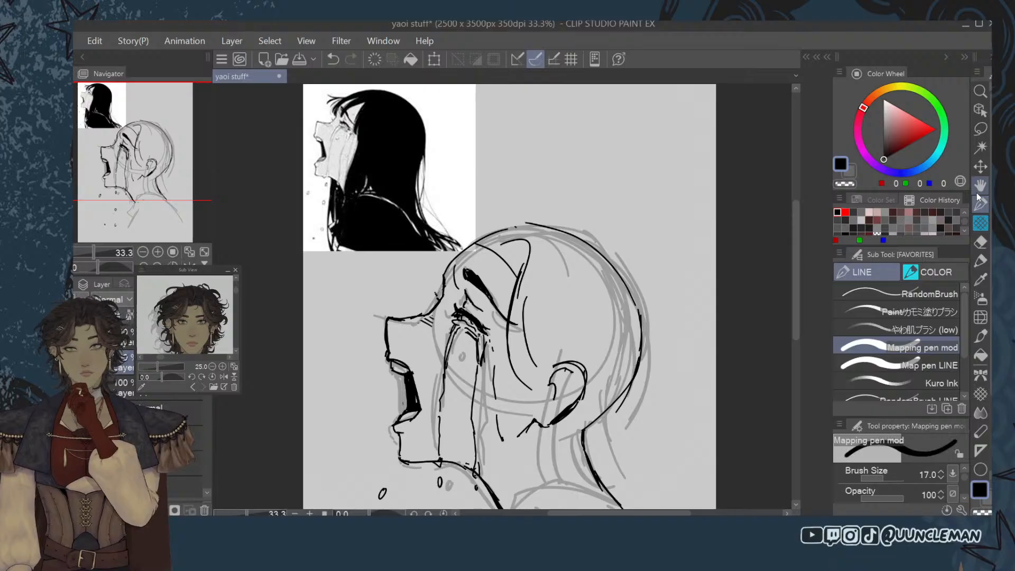
drag(489, 247, 465, 260)
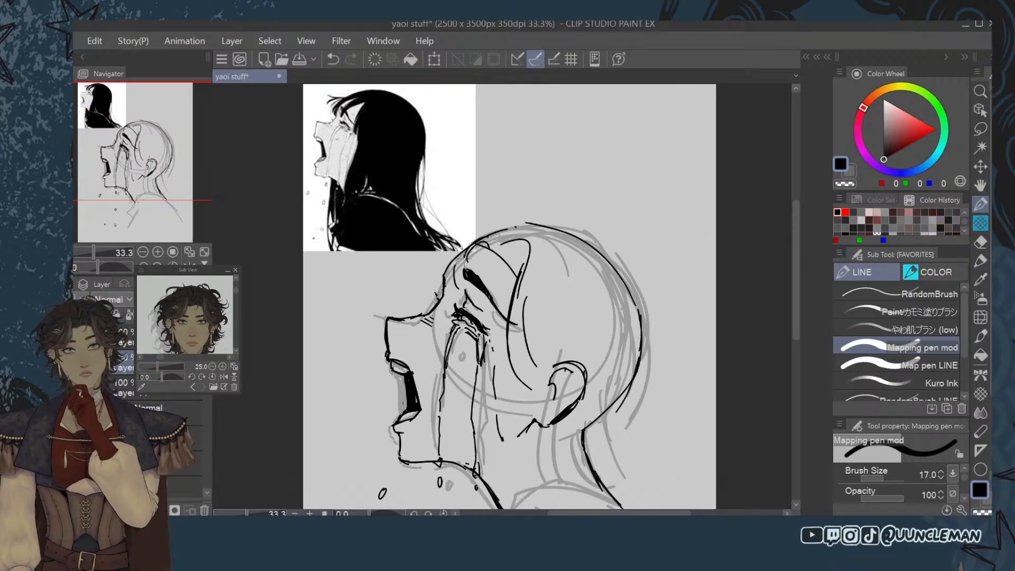
mouse_move(515, 218)
mouse_down()
mouse_move(489, 219)
mouse_move(427, 262)
mouse_move(424, 315)
mouse_up()
scroll(788, 260, up, 2)
drag(445, 275, 436, 309)
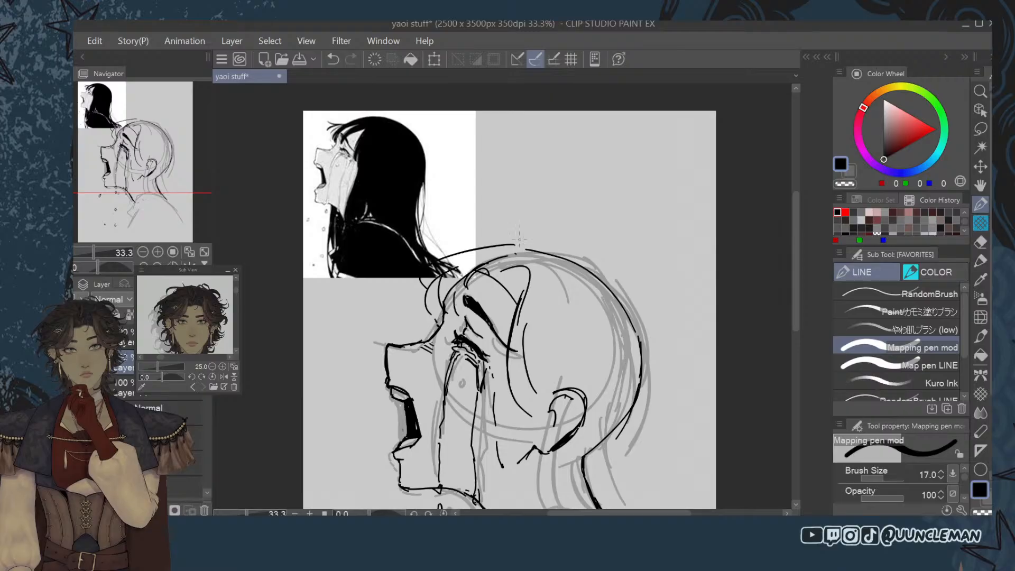
drag(548, 245, 491, 255)
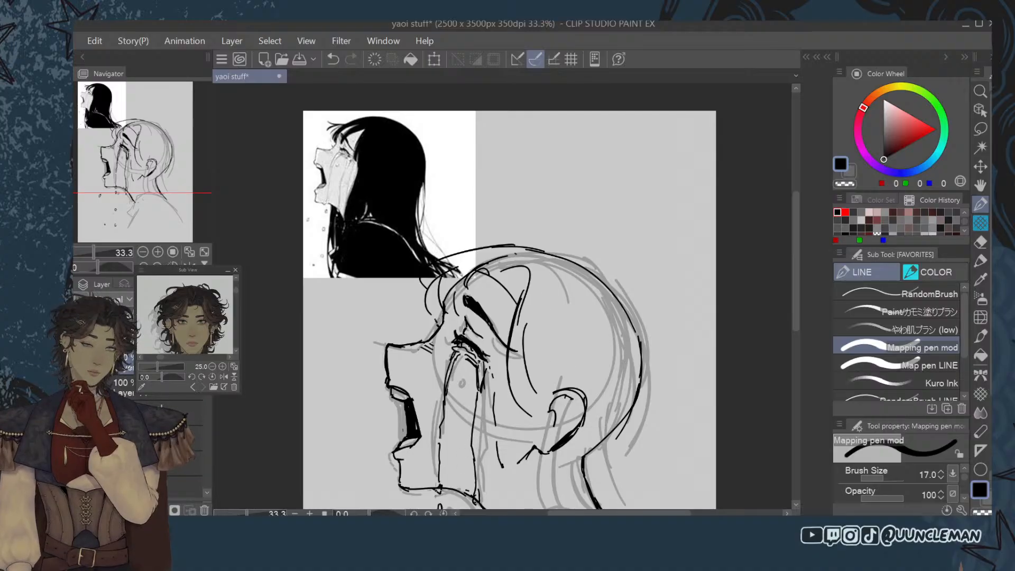
drag(501, 189, 518, 251)
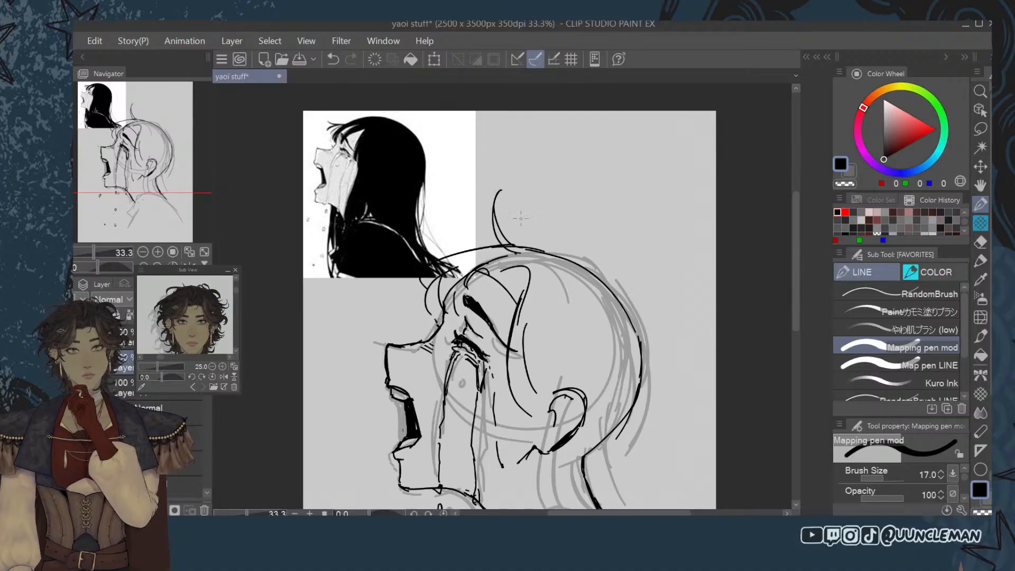
key(ctrl+z)
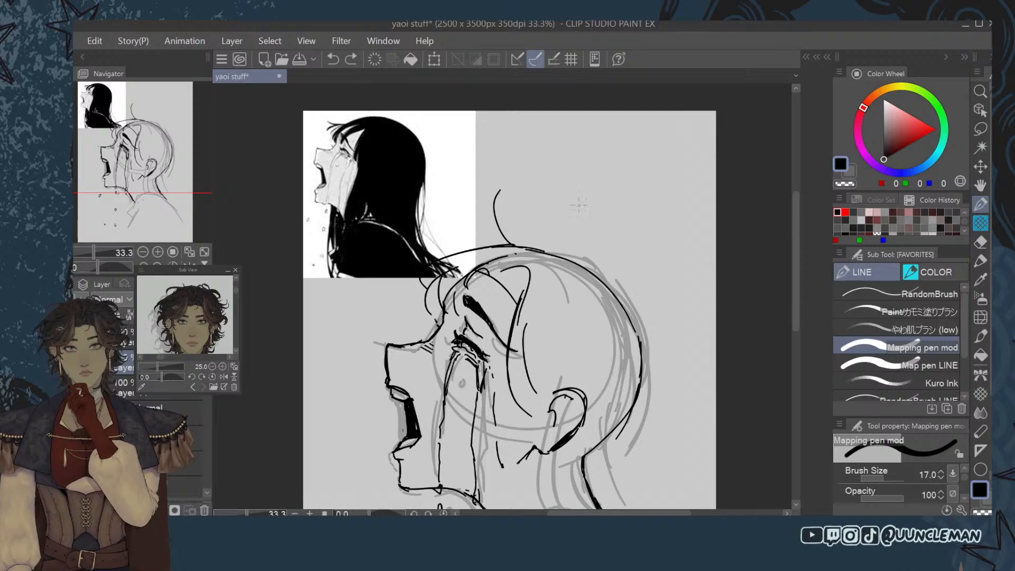
key(ctrl+z)
Draw a small curled tuft of hair standing up from the top of the head.
drag(549, 225, 563, 265)
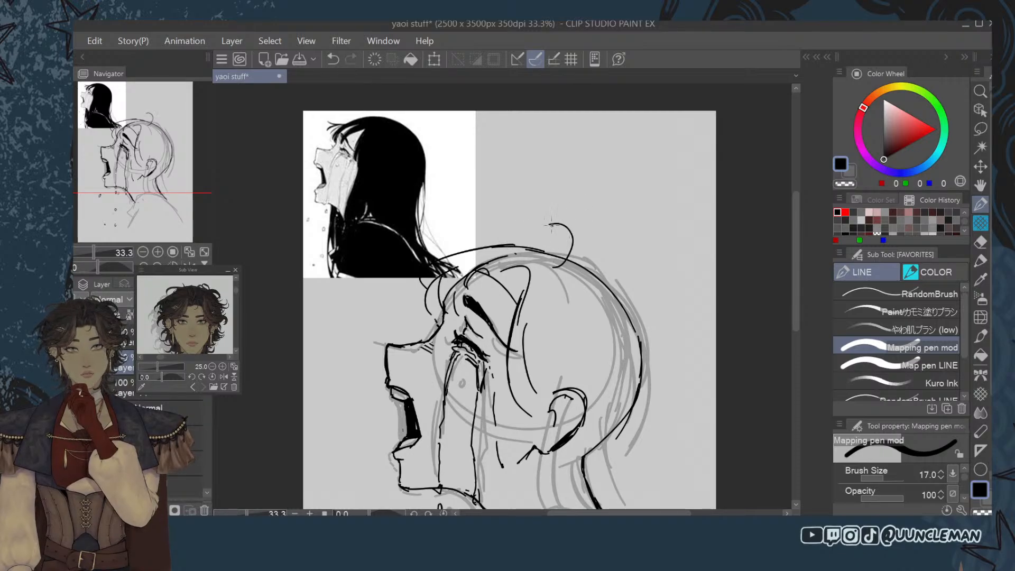
key(ctrl+z)
mouse_move(547, 226)
mouse_down()
mouse_move(567, 228)
mouse_move(544, 267)
mouse_move(554, 228)
mouse_move(563, 263)
mouse_up()
key(ctrl+z)
key(ctrl+z)
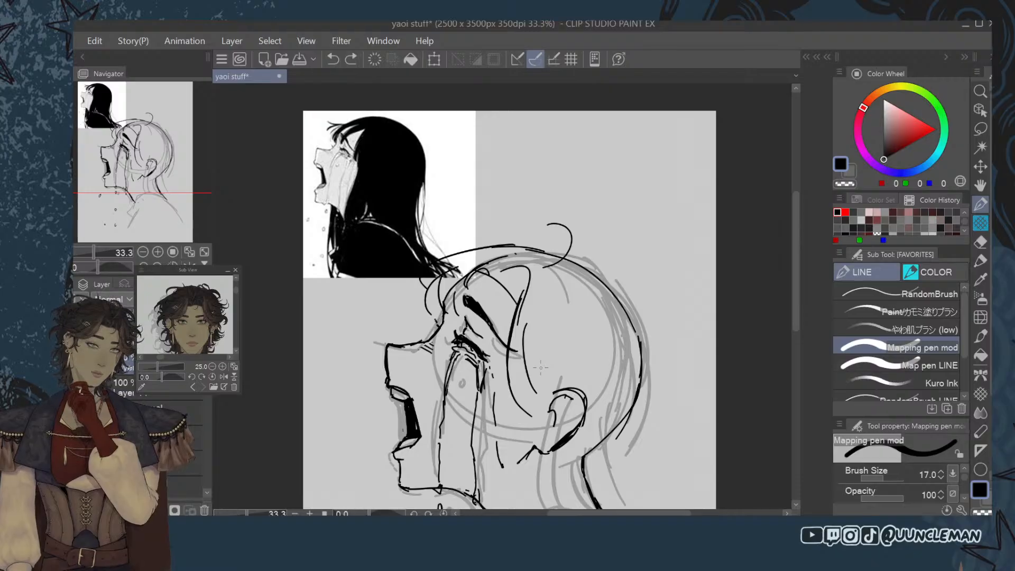
drag(562, 235, 564, 256)
key(ctrl+z)
key(ctrl+z)
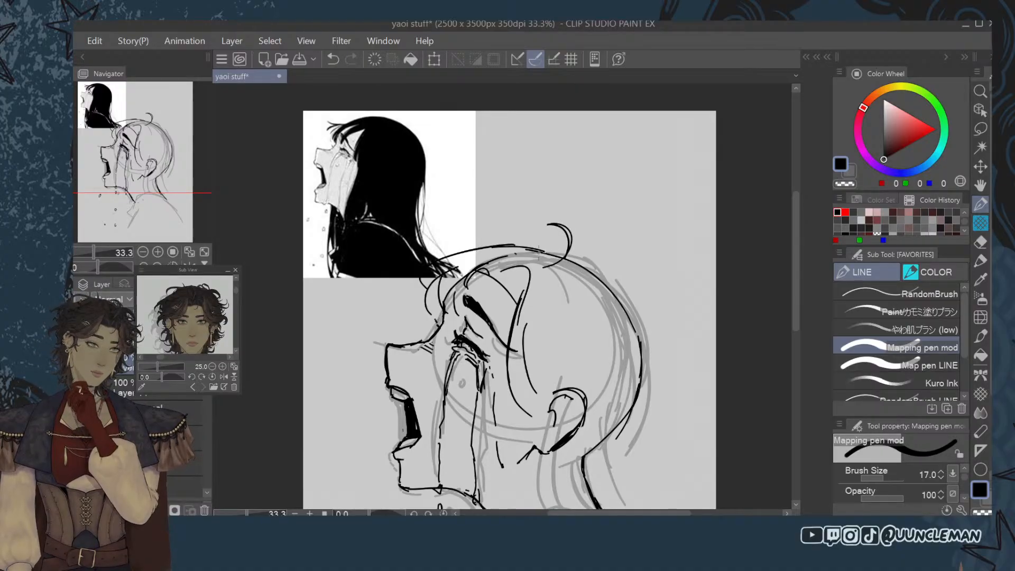
Ink hair strokes over the crown in front of the curled tuft and down the back of the skull.
mouse_move(563, 258)
mouse_down()
mouse_move(561, 249)
mouse_move(476, 246)
mouse_up()
key(ctrl+z)
key(ctrl+z)
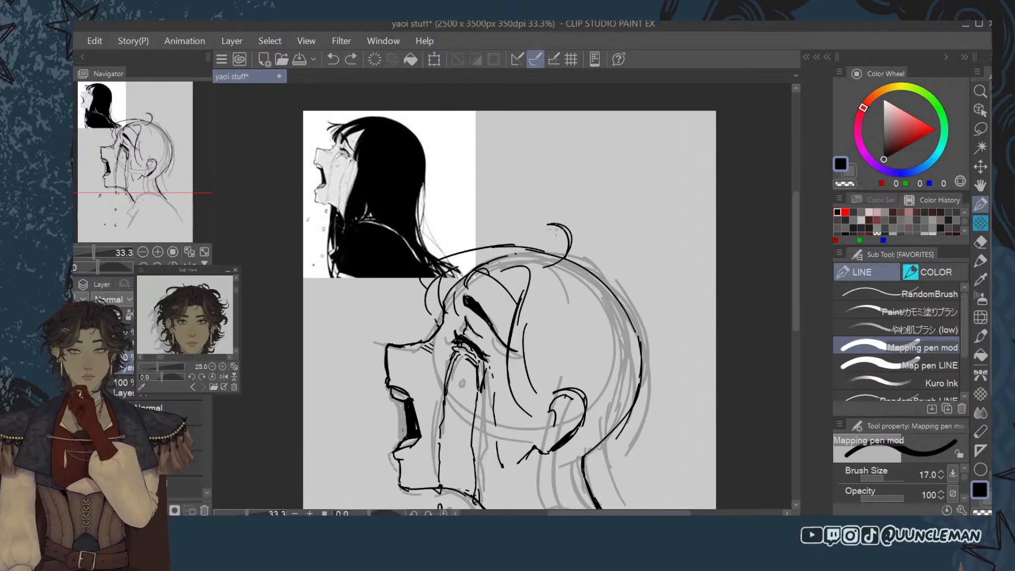
drag(549, 261, 515, 242)
key(ctrl+z)
mouse_move(545, 267)
mouse_down()
mouse_move(546, 245)
mouse_move(493, 245)
mouse_up()
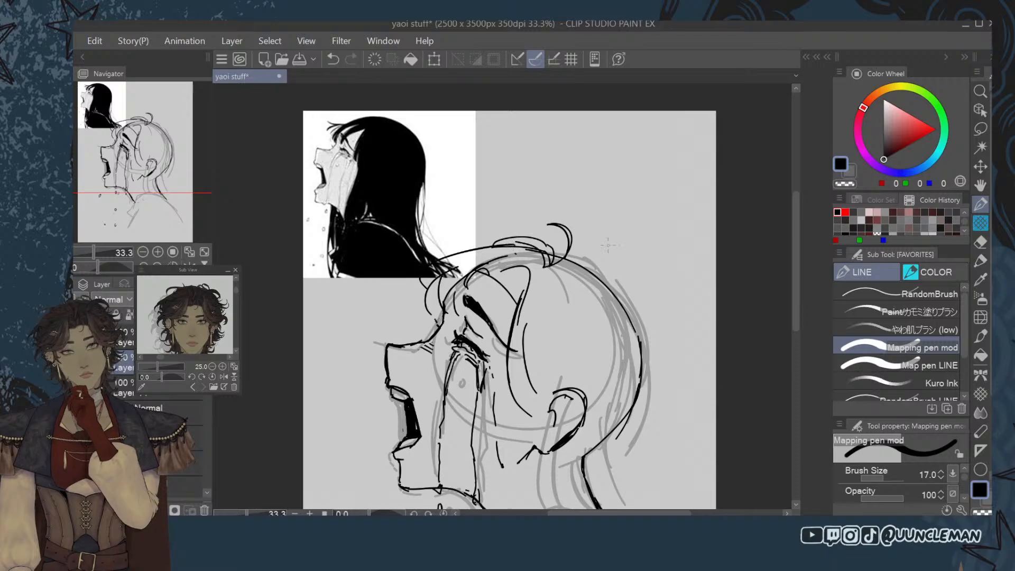
drag(569, 253, 642, 338)
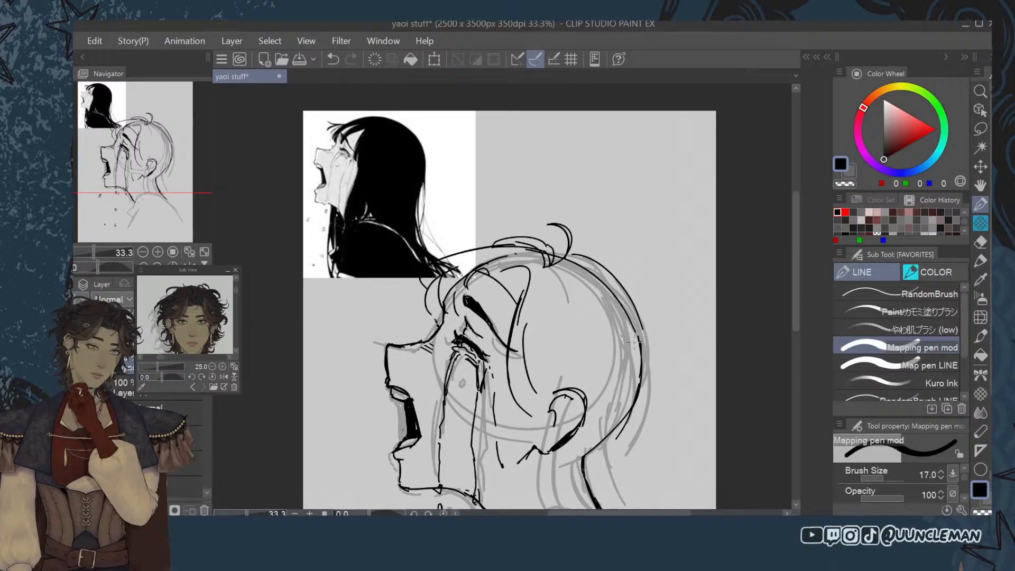
Add sideburn strands sweeping from the temple to the ear, with a small lock falling over the ear's front edge.
mouse_move(516, 330)
mouse_down()
mouse_move(550, 412)
mouse_move(565, 389)
mouse_up()
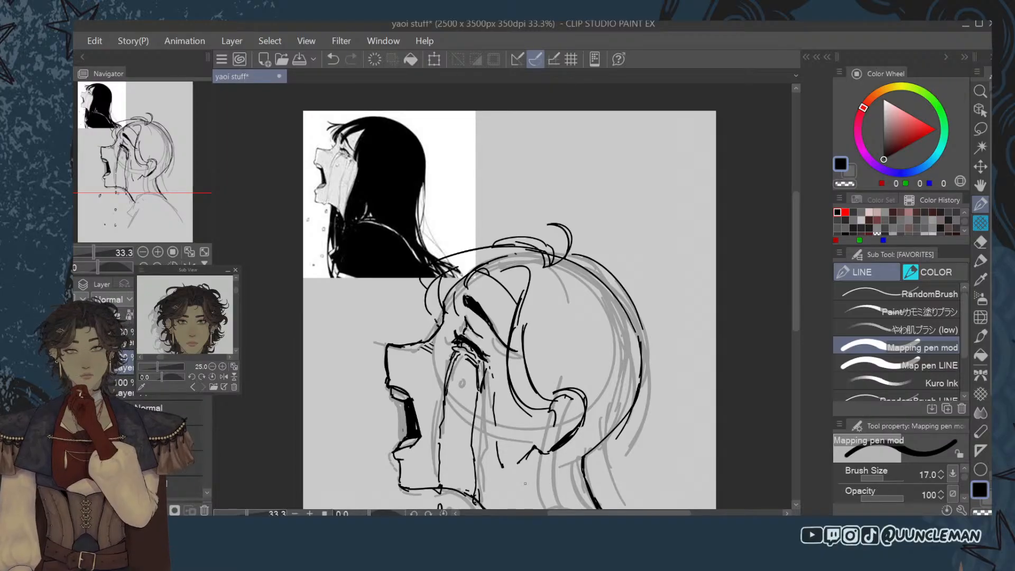
drag(531, 294, 561, 380)
key(ctrl+z)
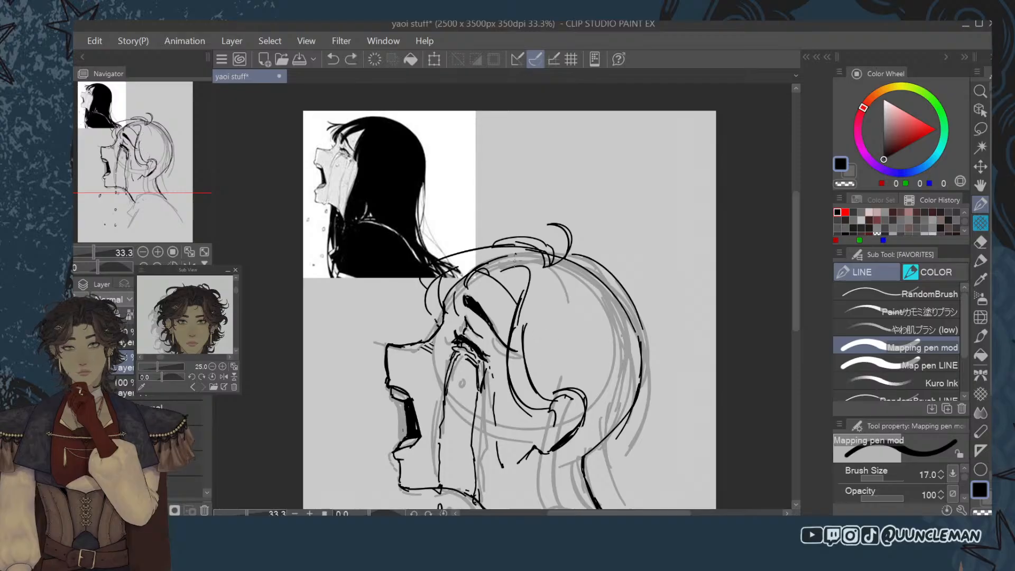
mouse_move(540, 395)
mouse_down()
mouse_move(513, 404)
mouse_move(545, 411)
mouse_move(535, 439)
mouse_up()
drag(546, 412, 534, 437)
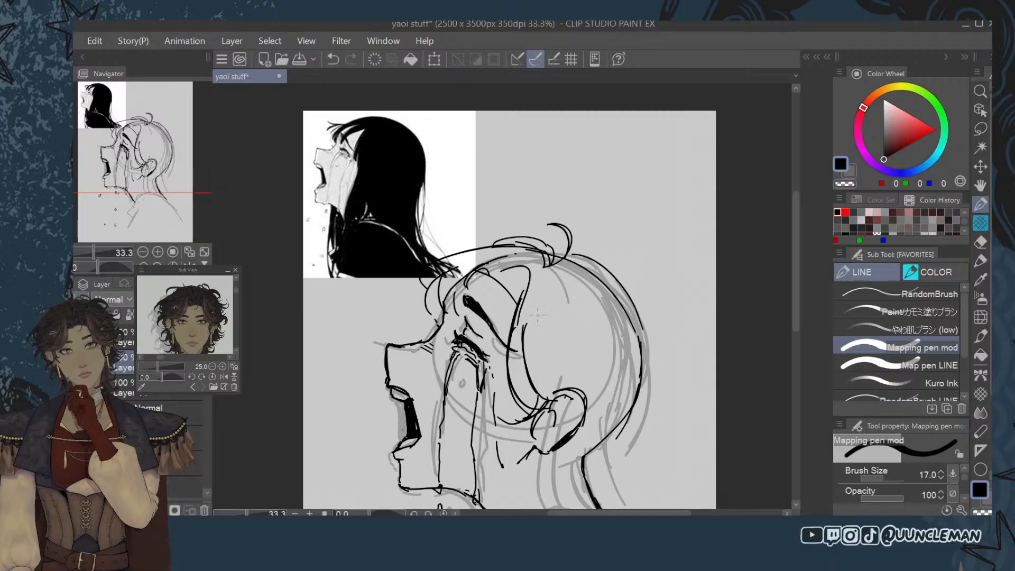
drag(537, 285, 561, 375)
drag(542, 307, 594, 363)
drag(552, 333, 599, 365)
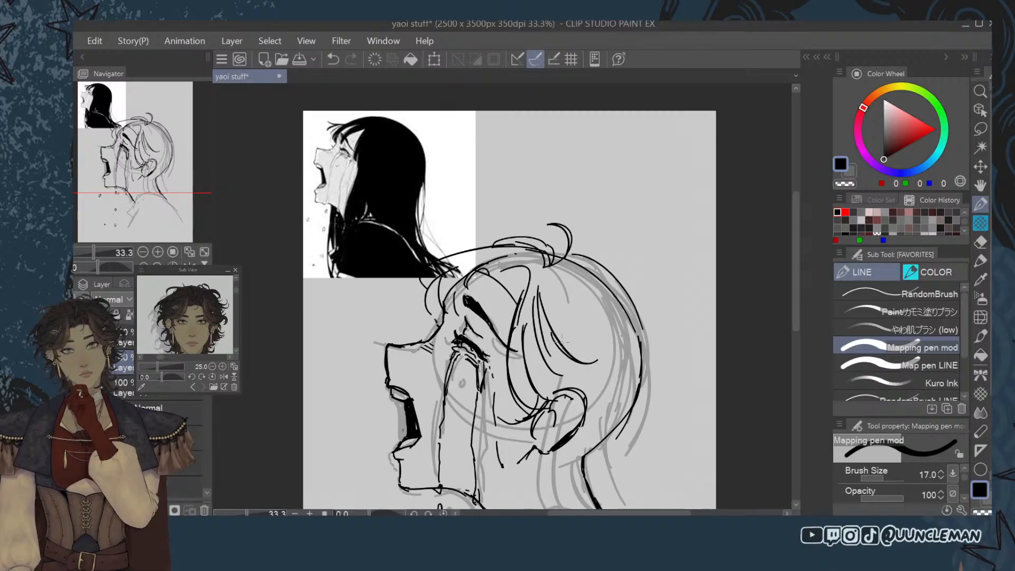
key(ctrl+z)
key(ctrl+z)
key(ctrl+z)
Ink long locks sweeping from the crown over the side of the head behind the ear, and flip the canvas view horizontally.
drag(544, 296, 609, 368)
drag(560, 354, 588, 405)
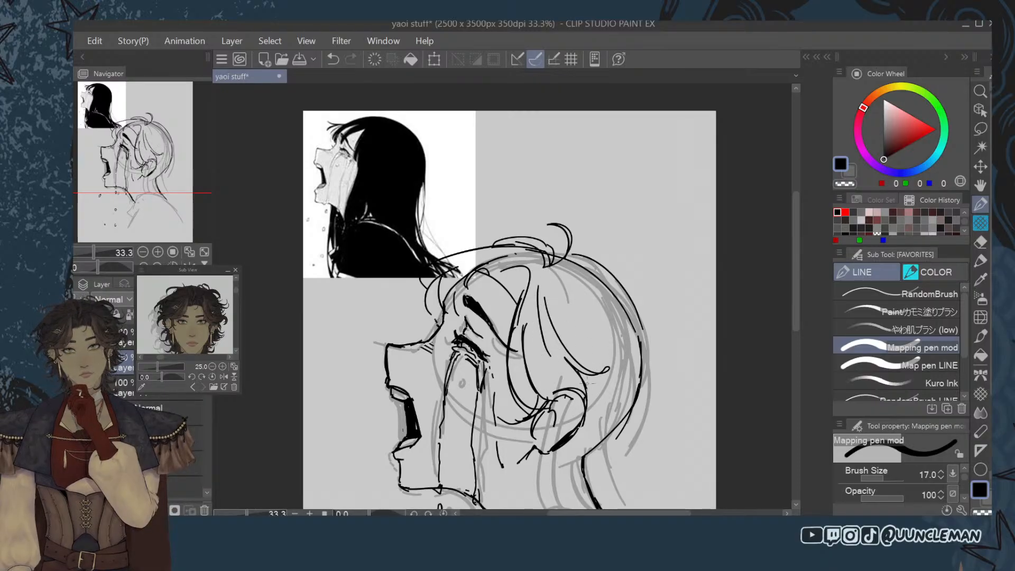
mouse_move(554, 276)
mouse_down()
mouse_move(594, 318)
mouse_move(607, 368)
mouse_up()
mouse_move(546, 277)
mouse_down()
mouse_move(600, 327)
mouse_move(592, 430)
mouse_move(628, 359)
mouse_up()
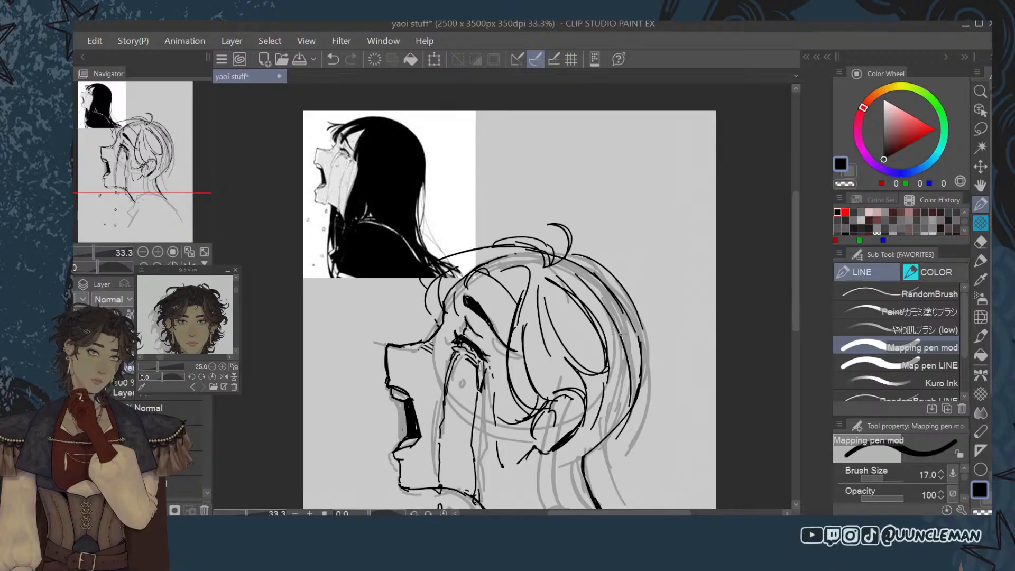
key(h)
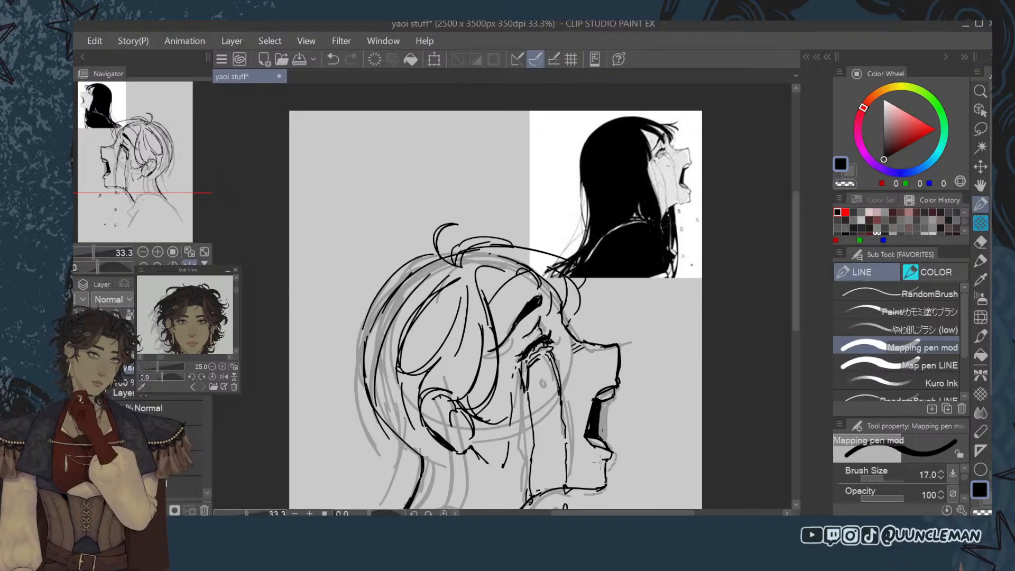
drag(590, 514, 572, 514)
drag(796, 298, 795, 293)
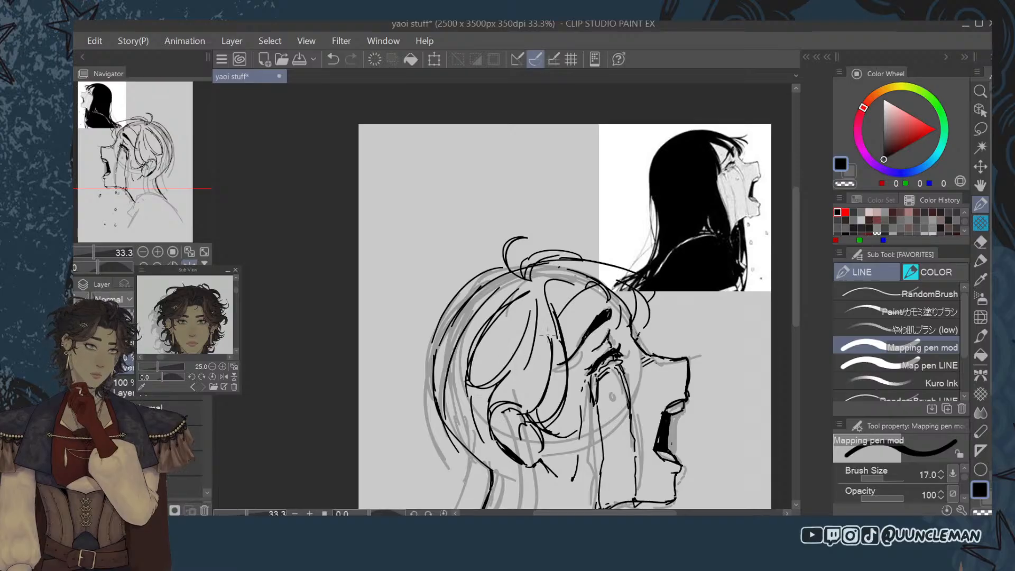
drag(495, 270, 415, 390)
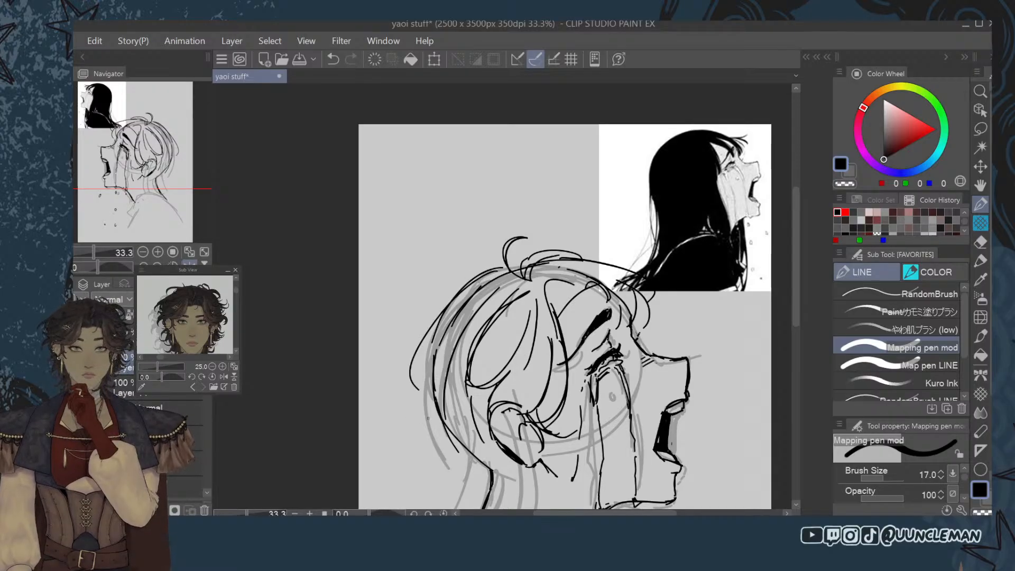
key(ctrl+z)
mouse_move(486, 276)
mouse_down()
mouse_move(392, 388)
mouse_move(425, 346)
mouse_up()
drag(426, 346, 412, 442)
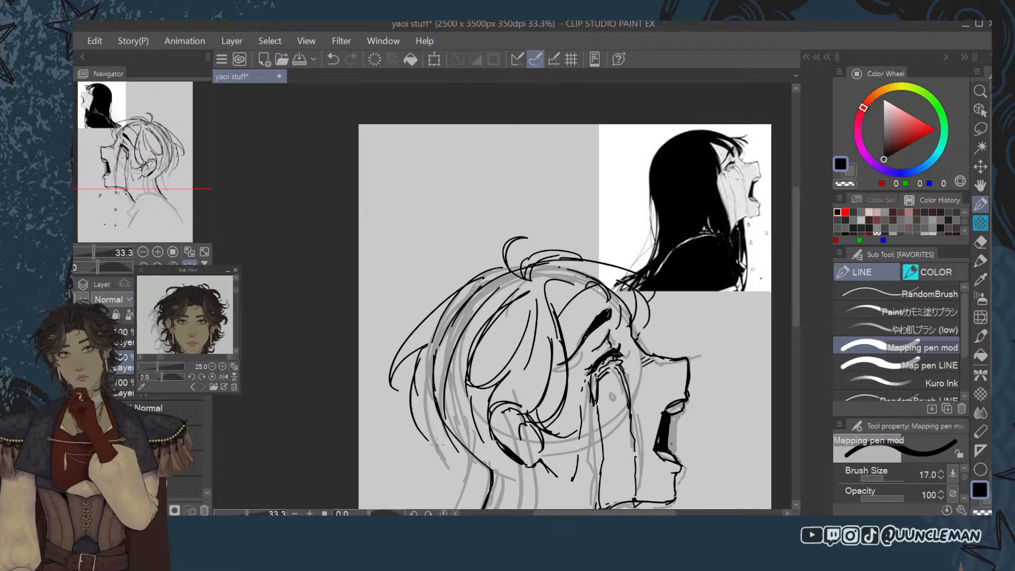
key(ctrl+z)
key(ctrl+z)
key(ctrl+z)
key(ctrl+z)
Draw long curved hair strands down the outer back of the head with the Mapping pen mod brush at size 17.
mouse_move(458, 291)
mouse_down()
mouse_move(403, 451)
mouse_move(409, 413)
mouse_move(395, 426)
mouse_move(429, 359)
mouse_up()
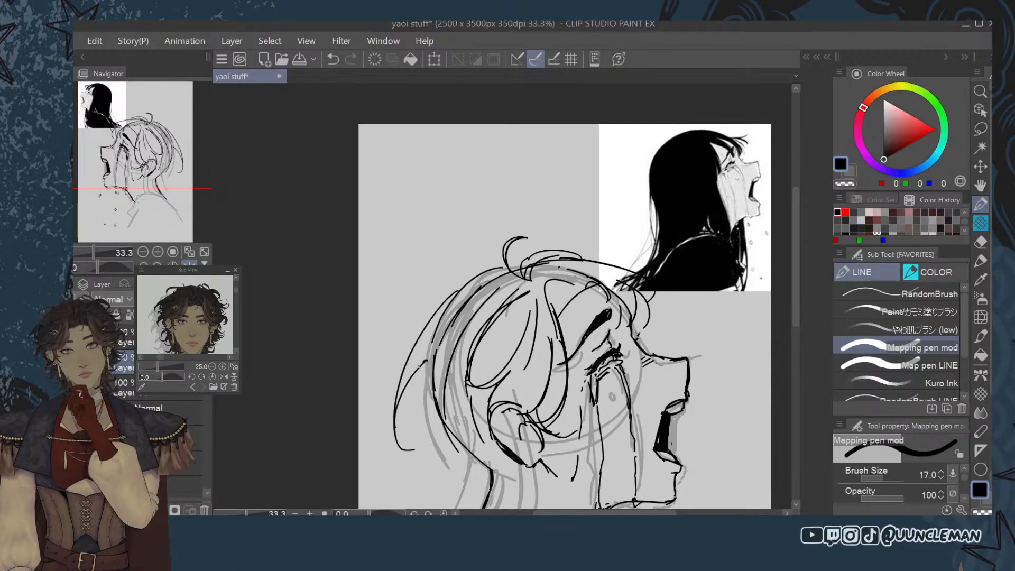
key(ctrl+z)
mouse_move(397, 396)
mouse_down()
mouse_move(424, 348)
mouse_move(429, 450)
mouse_up()
drag(425, 353, 441, 471)
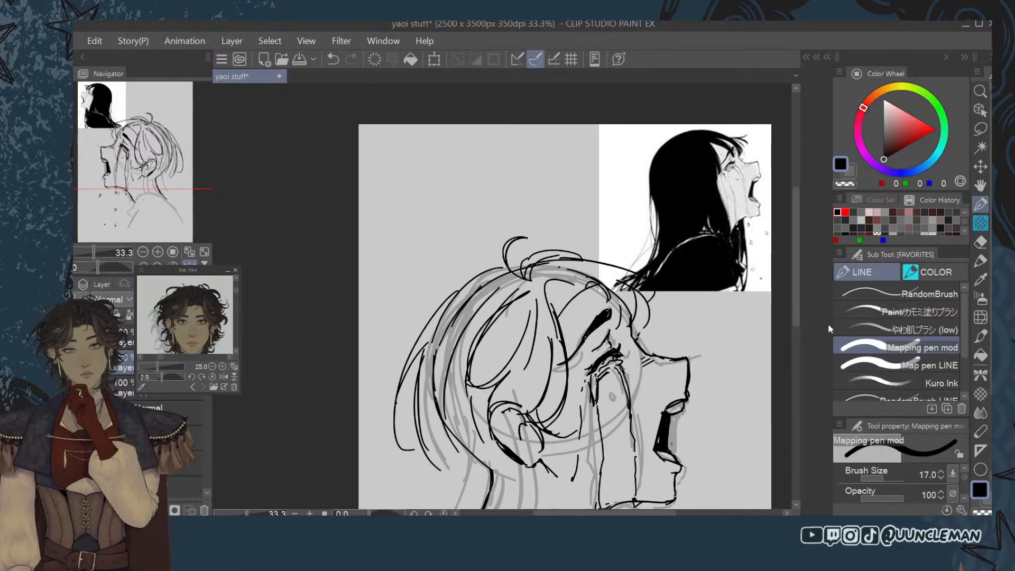
drag(795, 302, 794, 316)
key(ctrl+z)
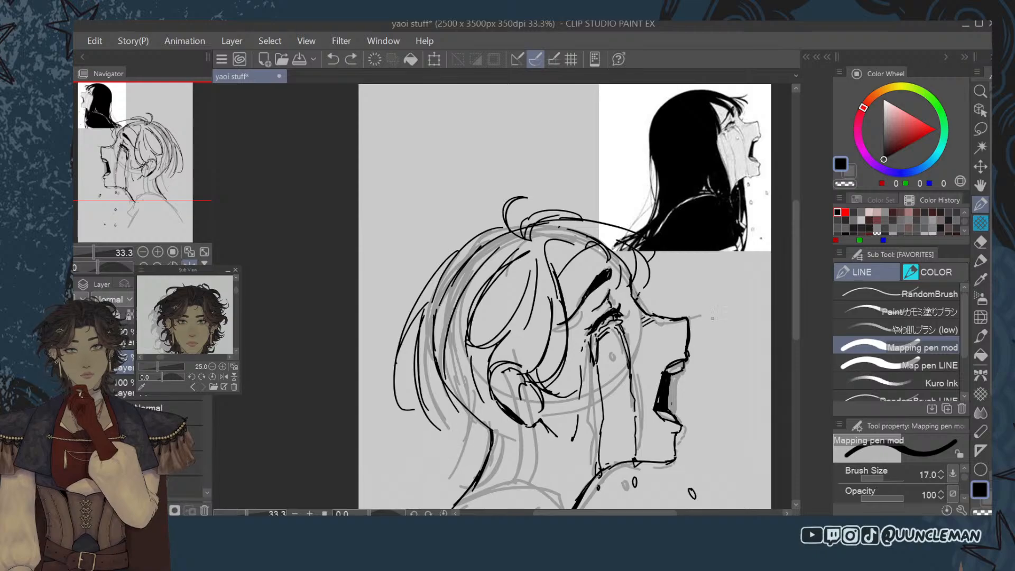
Draw long tapering hair strands falling from the nape and from behind the ear over the neck.
drag(795, 264, 795, 305)
mouse_move(450, 284)
mouse_down()
mouse_move(400, 393)
mouse_move(404, 374)
mouse_move(460, 373)
mouse_up()
scroll(504, 358, up, 2)
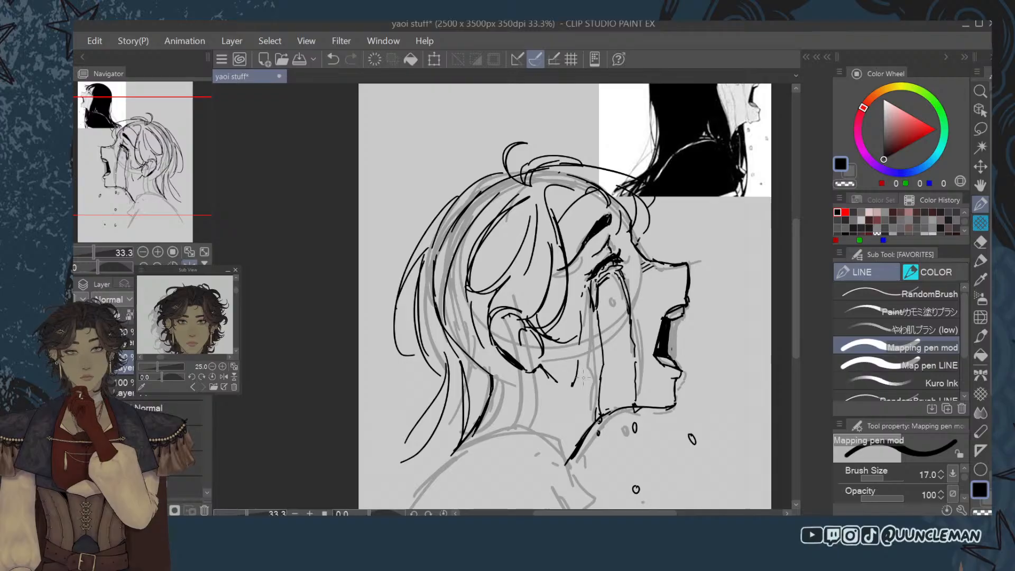
mouse_move(547, 379)
mouse_down()
mouse_move(602, 361)
mouse_move(552, 379)
mouse_up()
mouse_move(599, 379)
mouse_down()
mouse_move(557, 387)
mouse_move(572, 437)
mouse_up()
drag(561, 402, 568, 419)
mouse_move(550, 385)
mouse_down()
mouse_move(534, 438)
mouse_move(490, 470)
mouse_up()
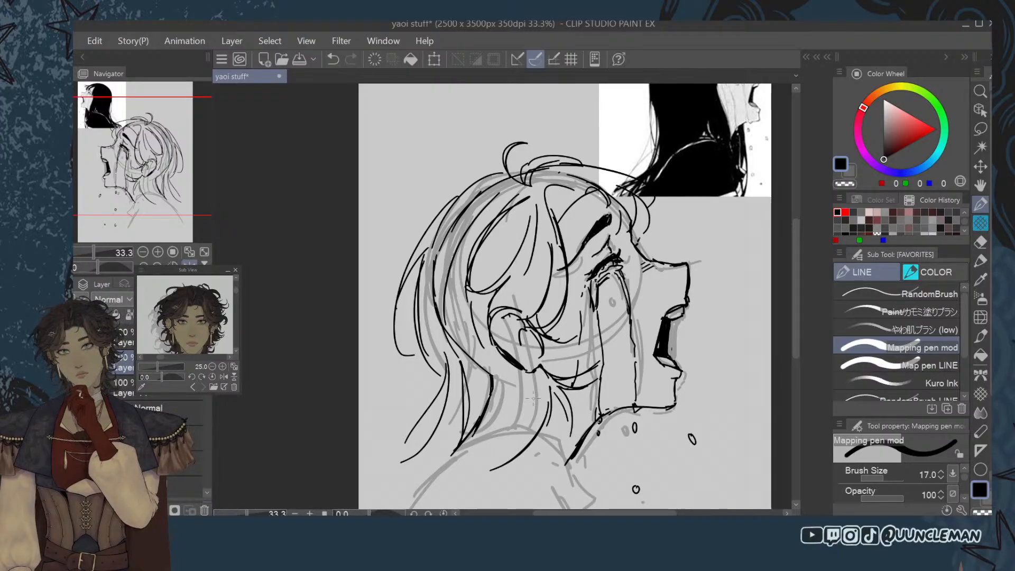
drag(534, 397, 452, 462)
drag(521, 422, 455, 453)
Lower the opacity of the grey rough sketch beneath the line art.
click(169, 409)
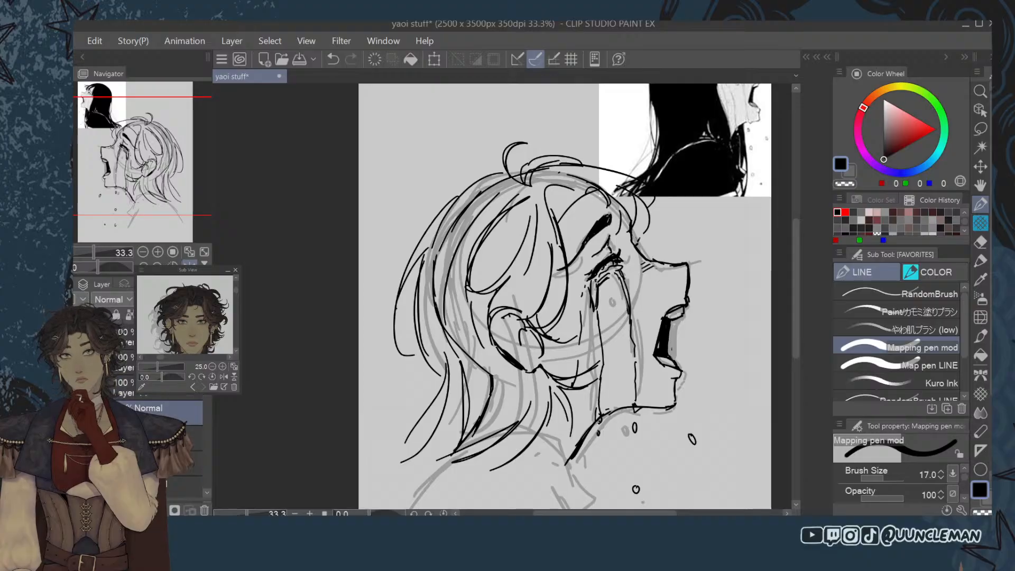
click(151, 300)
click(143, 299)
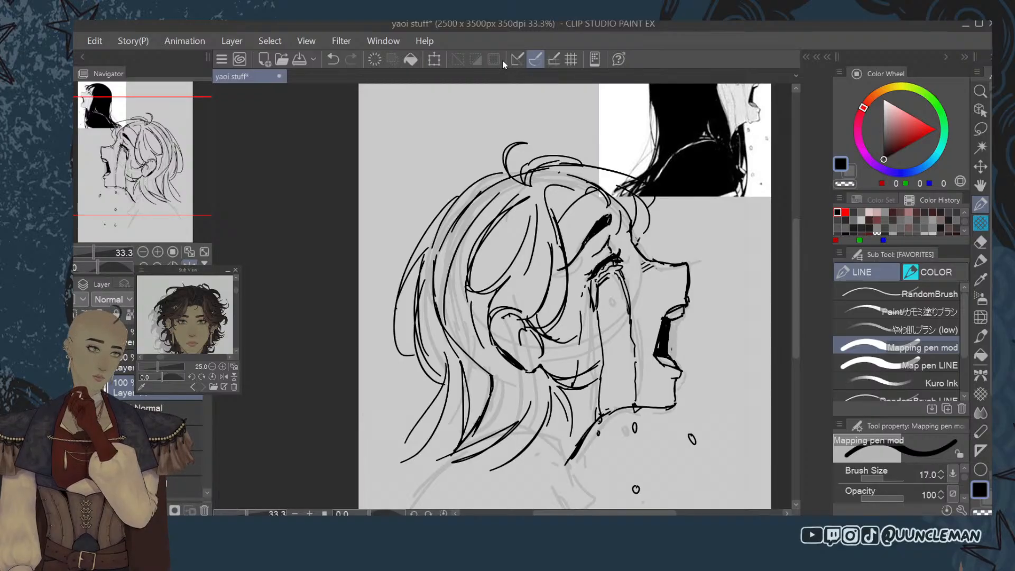
Set the Hard eraser to size 60 and erase the lower hair strands over the neck on the line art layer.
scroll(512, 399, down, 2)
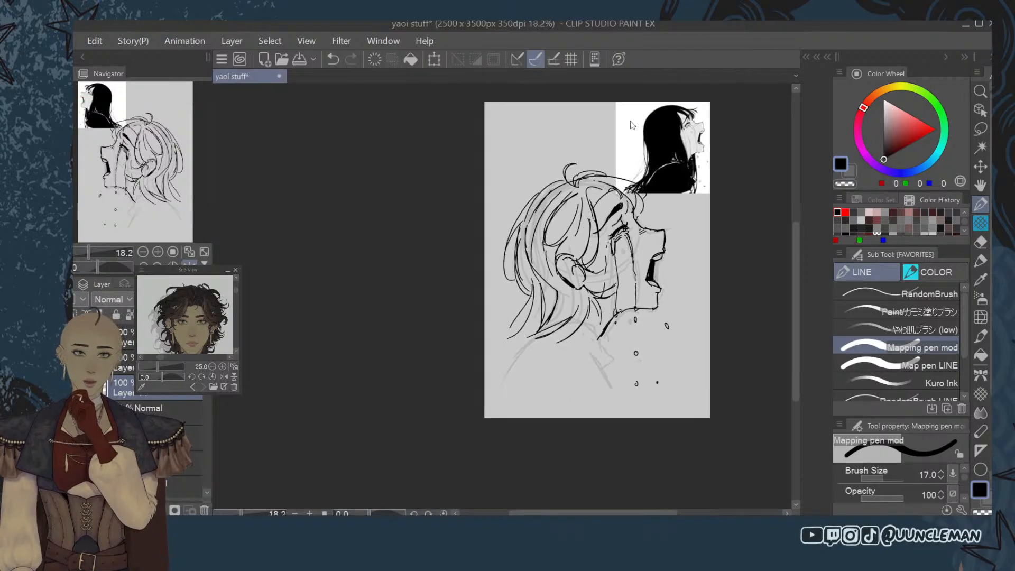
scroll(512, 399, up, 2)
scroll(512, 399, down, 2)
scroll(678, 338, down, 3)
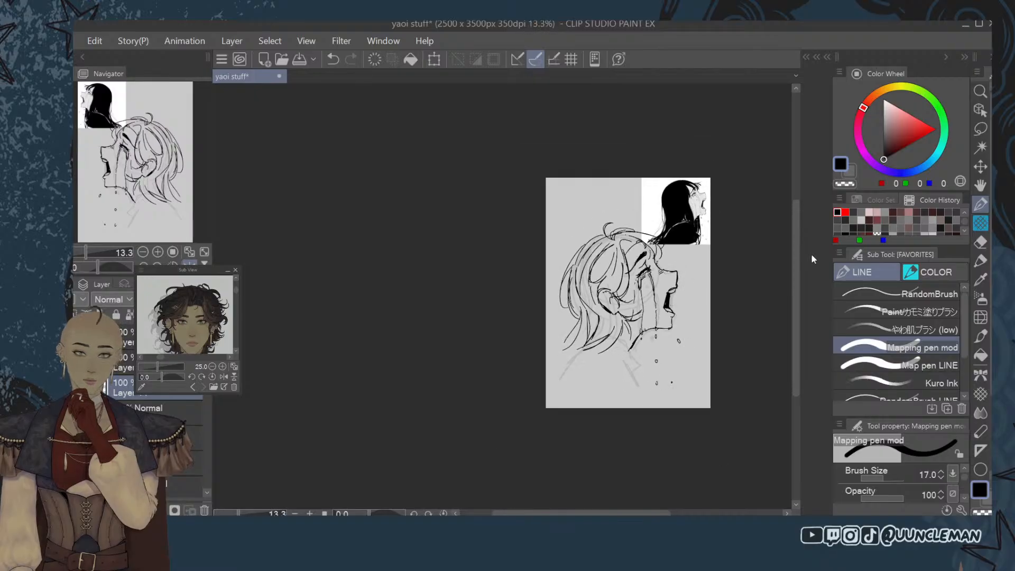
scroll(659, 275, up, 2)
scroll(660, 276, up, 2)
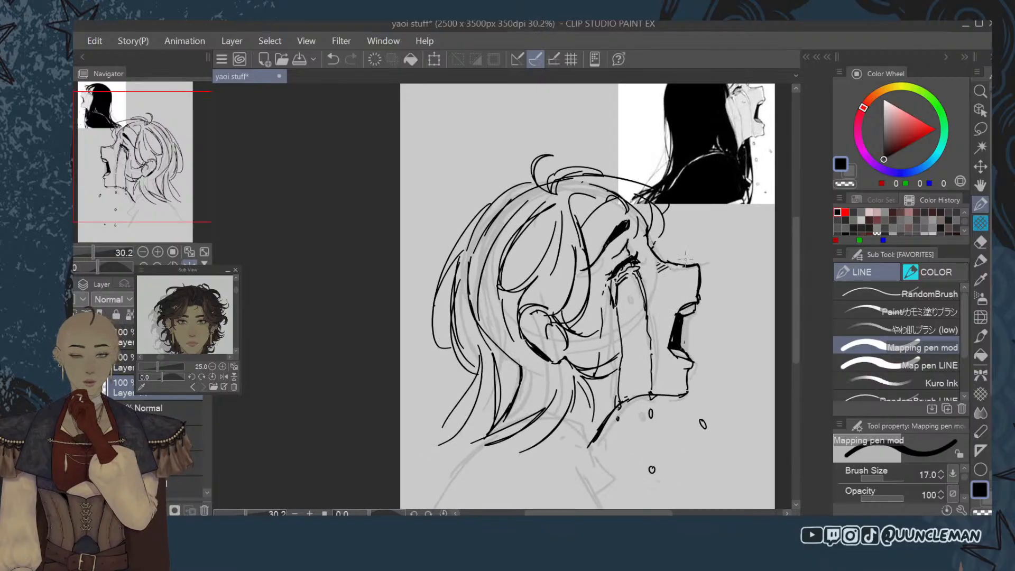
click(978, 245)
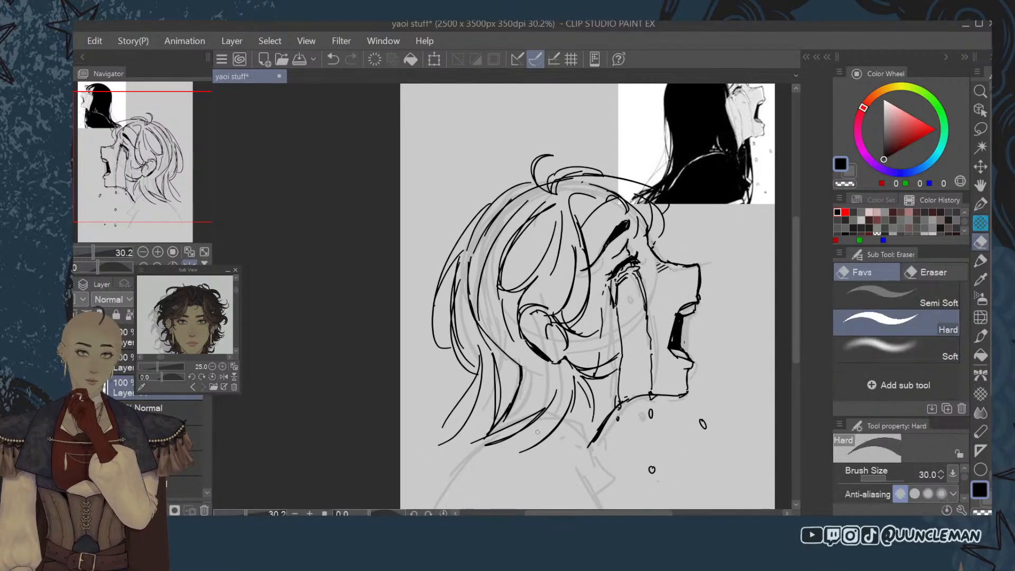
key(])
key(])
key(])
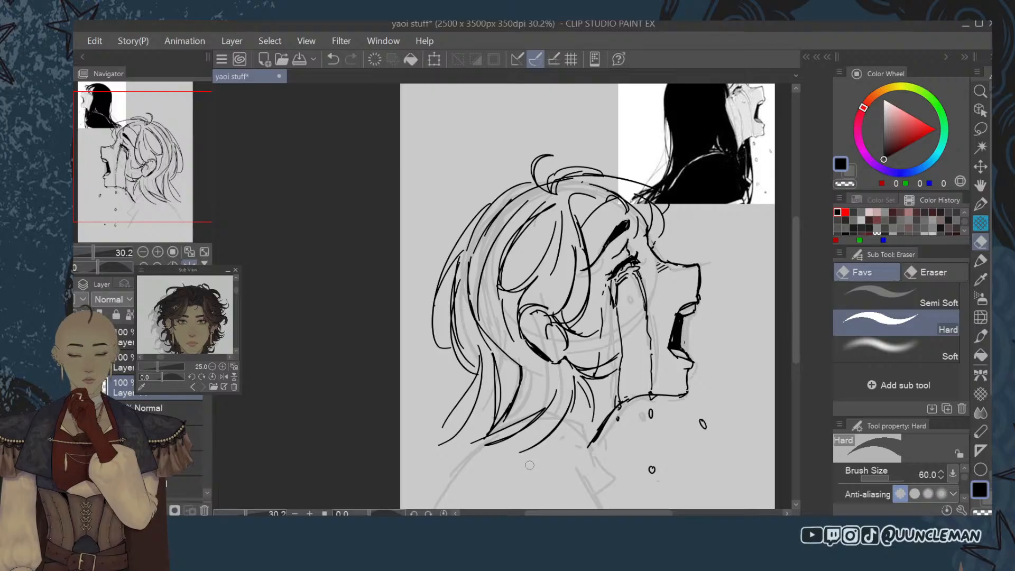
click(121, 362)
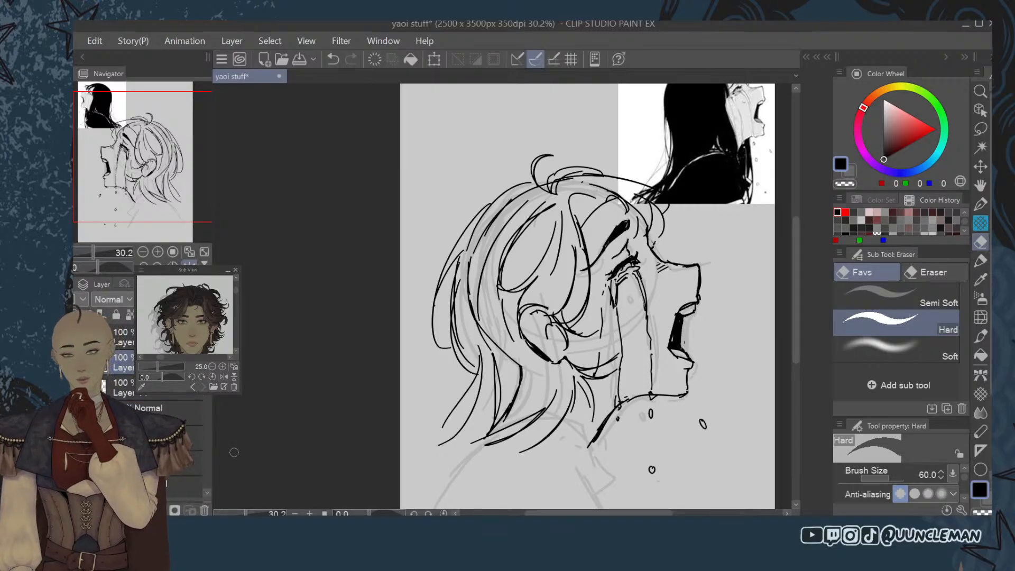
mouse_move(562, 423)
mouse_down()
mouse_move(523, 461)
mouse_move(551, 395)
mouse_move(507, 416)
mouse_move(464, 456)
mouse_move(526, 425)
mouse_move(447, 477)
mouse_move(516, 369)
mouse_up()
Draw shorter curved hair strands at the nape behind the ear with the Mapping pen mod brush.
click(121, 388)
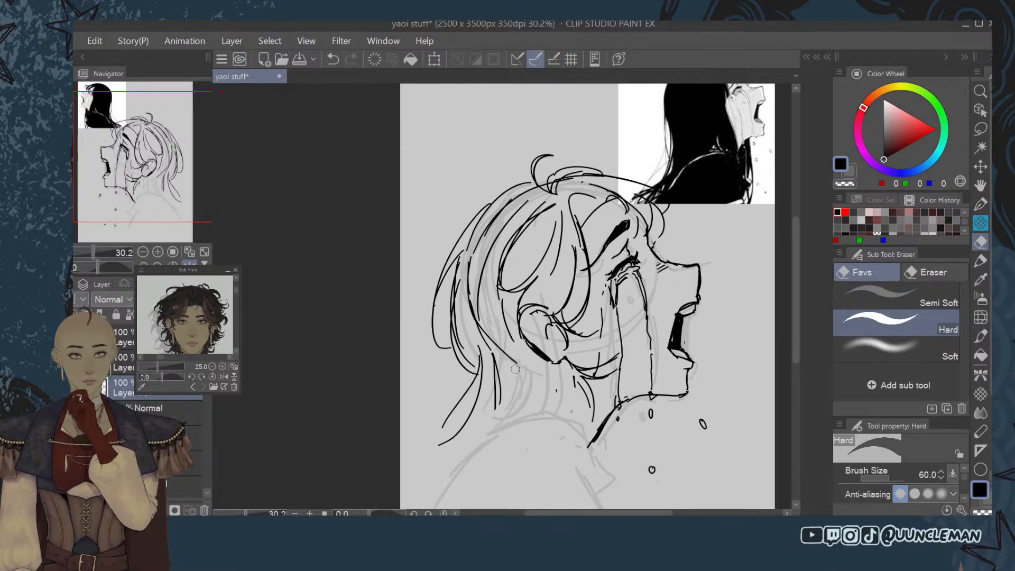
click(978, 205)
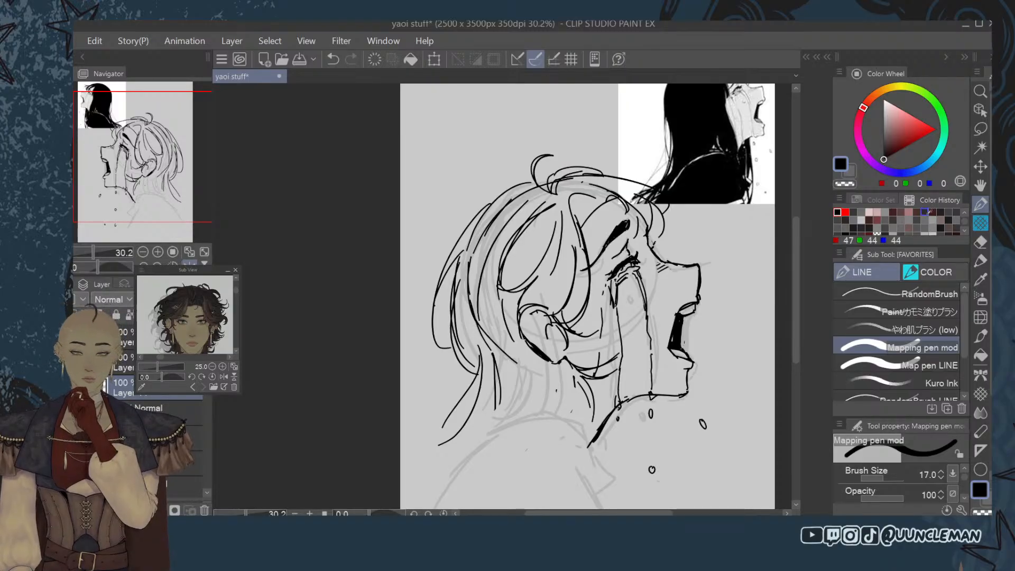
drag(511, 349, 489, 407)
drag(509, 400, 529, 372)
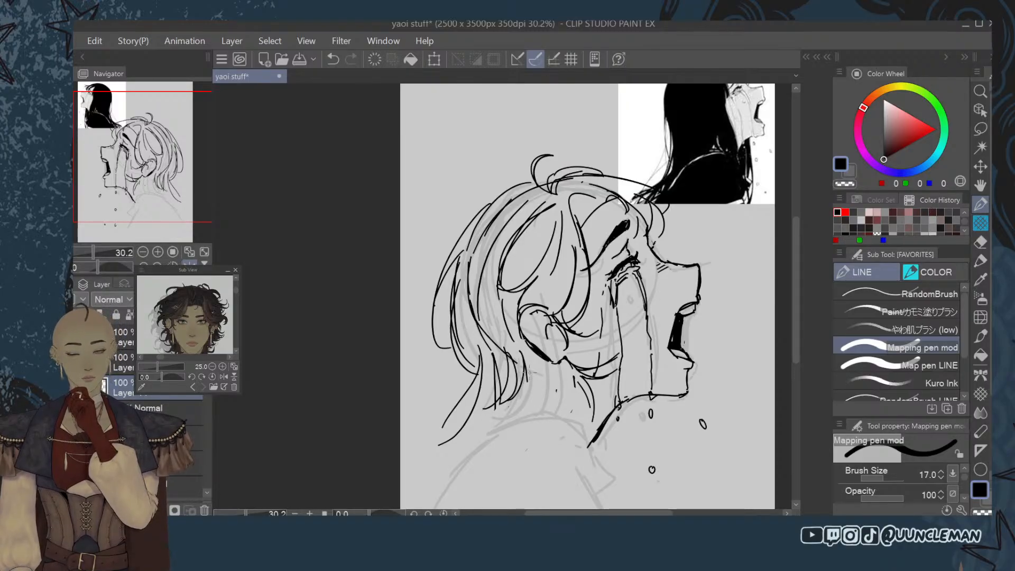
mouse_move(492, 431)
mouse_down()
mouse_move(532, 361)
mouse_move(536, 381)
mouse_up()
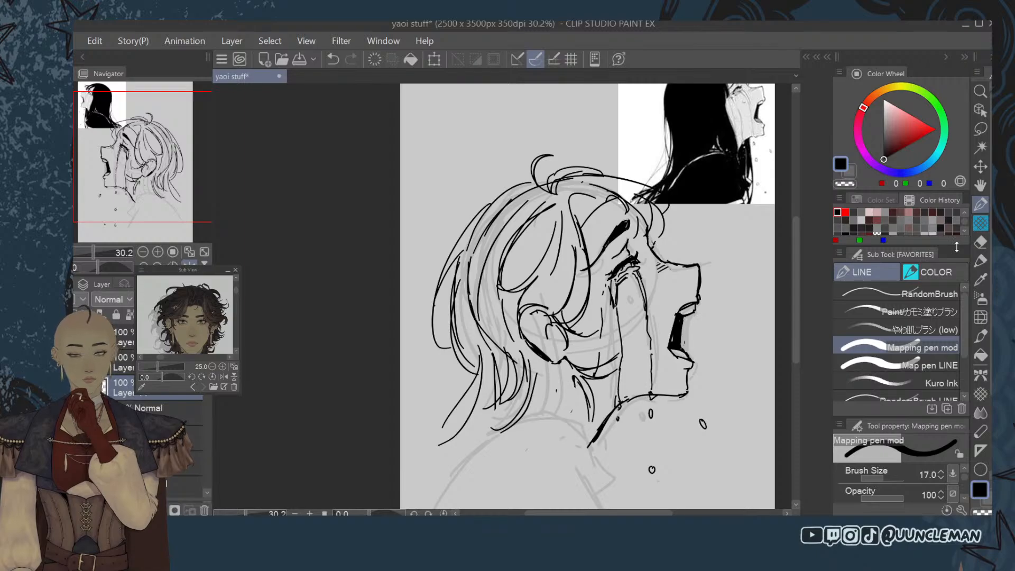
Erase the remaining strands below the ear and along the jaw, and return to the Mapping pen mod brush.
key(e)
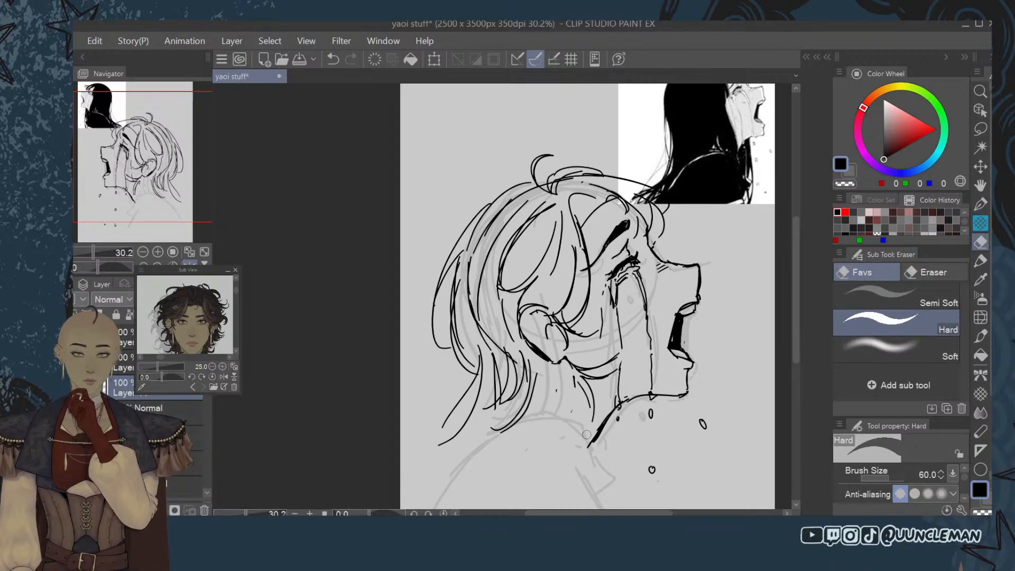
key(ctrl+z)
key(ctrl+z)
key(ctrl+z)
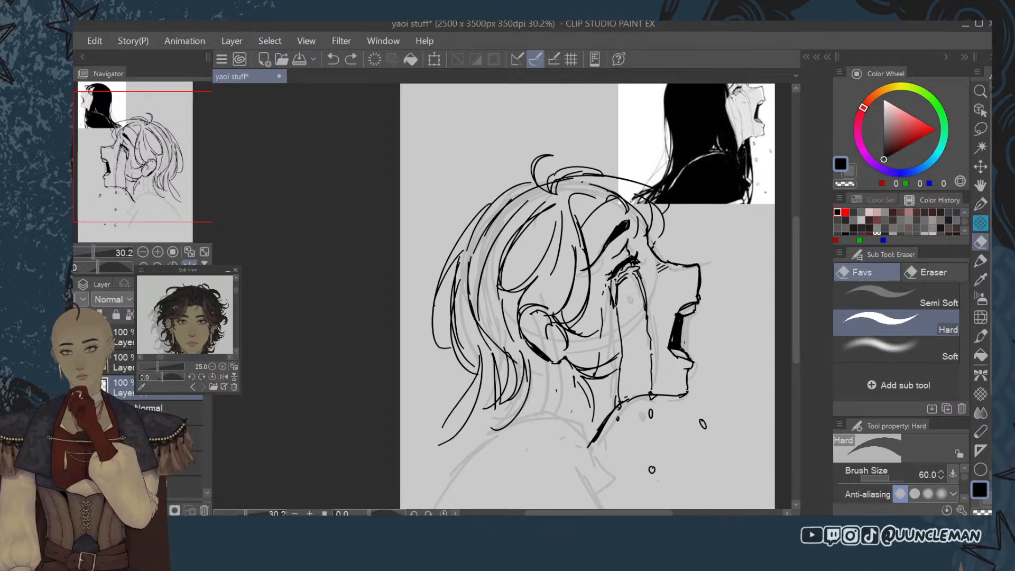
mouse_move(584, 360)
mouse_down()
mouse_move(593, 419)
mouse_move(624, 350)
mouse_up()
click(980, 205)
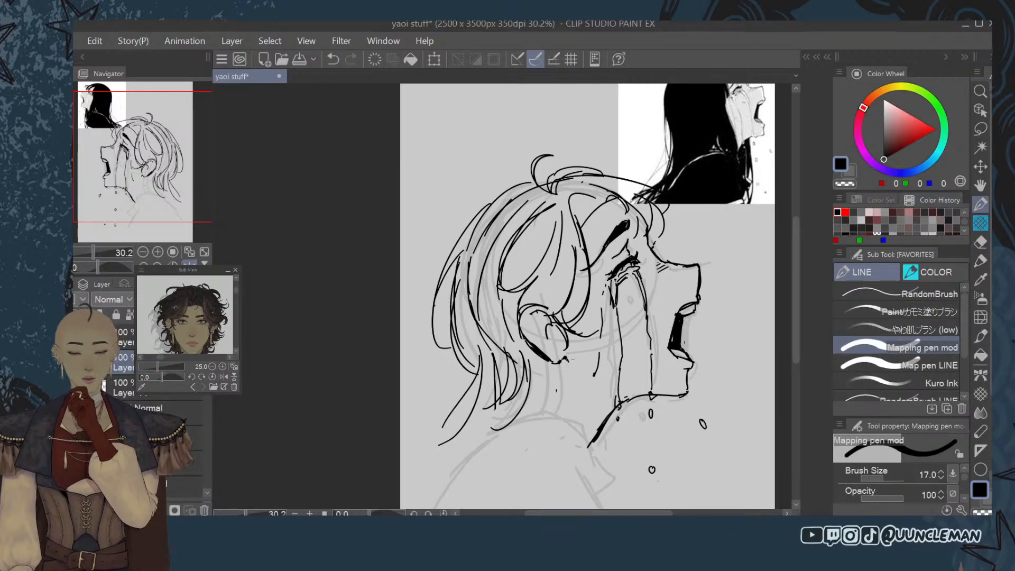
key(ctrl+z)
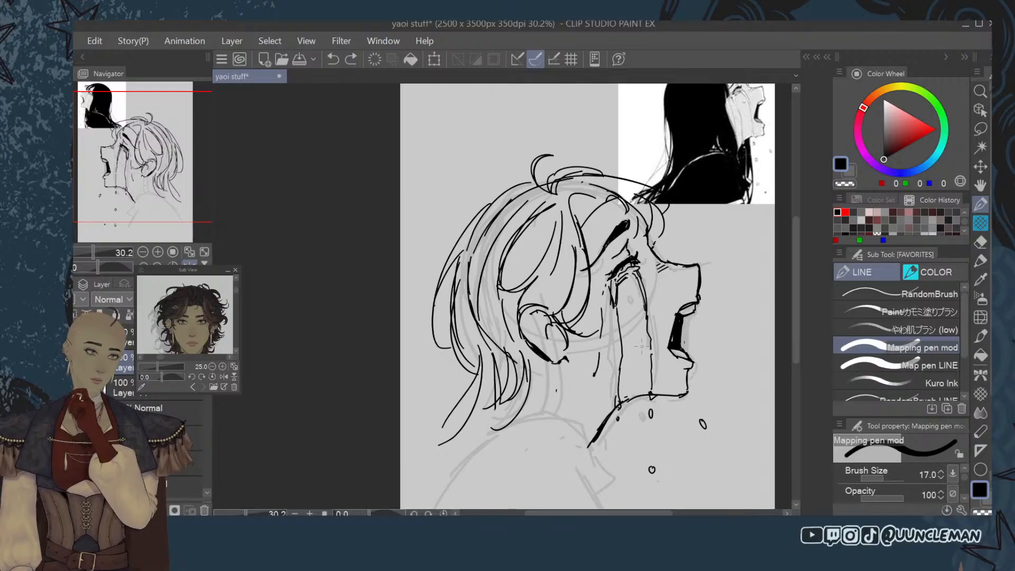
mouse_move(556, 364)
mouse_down()
mouse_move(588, 369)
mouse_move(622, 347)
mouse_up()
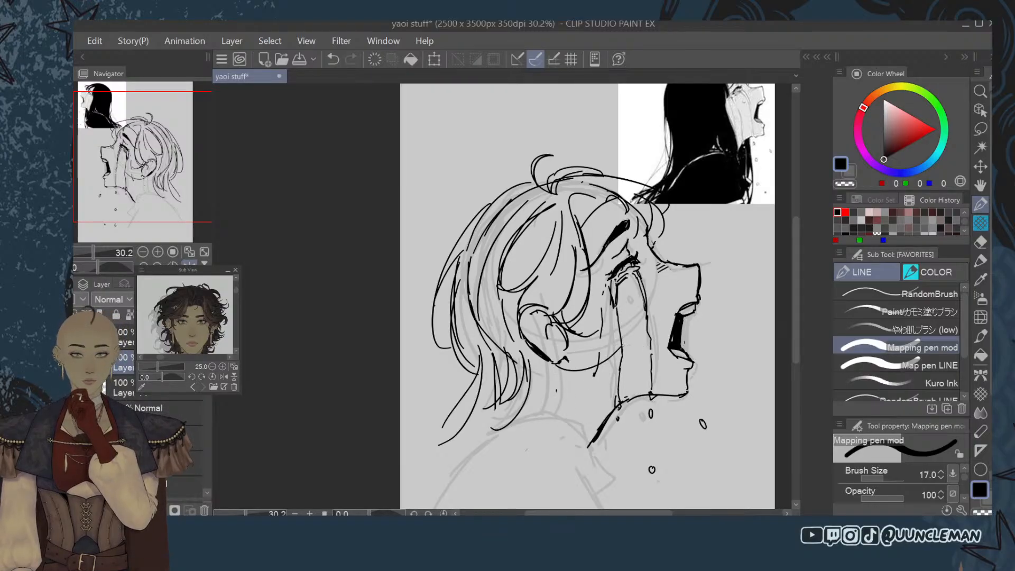
key(ctrl+z)
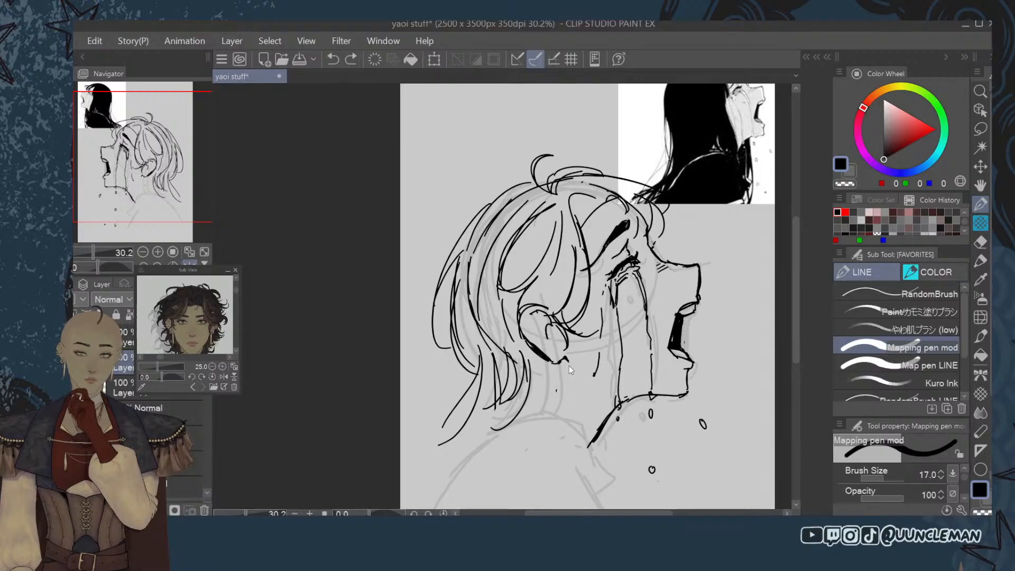
Draw a cluster of short curved strands below the earlobe, falling from the jaw onto the neck.
mouse_move(567, 363)
mouse_down()
mouse_move(602, 363)
mouse_move(593, 403)
mouse_up()
mouse_move(576, 376)
mouse_down()
mouse_move(588, 399)
mouse_move(566, 431)
mouse_up()
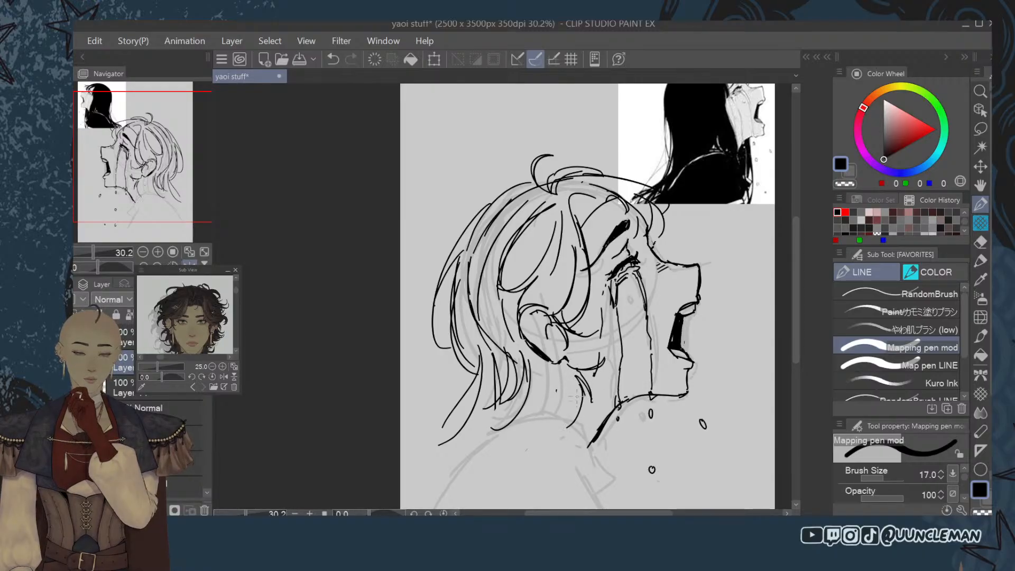
drag(576, 396, 558, 437)
drag(573, 394, 557, 430)
drag(571, 384, 558, 406)
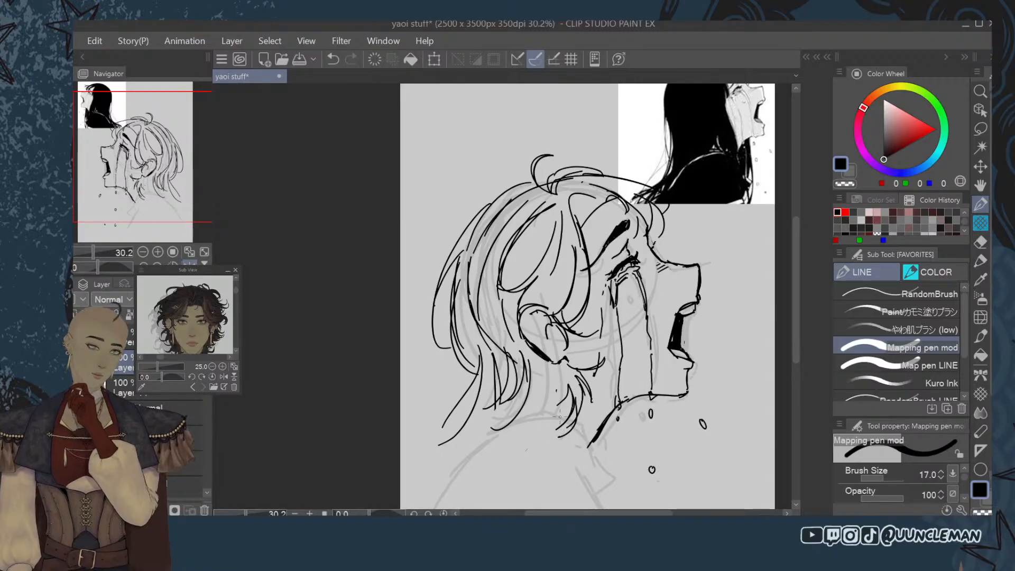
Erase the strand cluster on the neck with the Hard eraser and redraw it as fewer, cleaner pen strokes.
key(e)
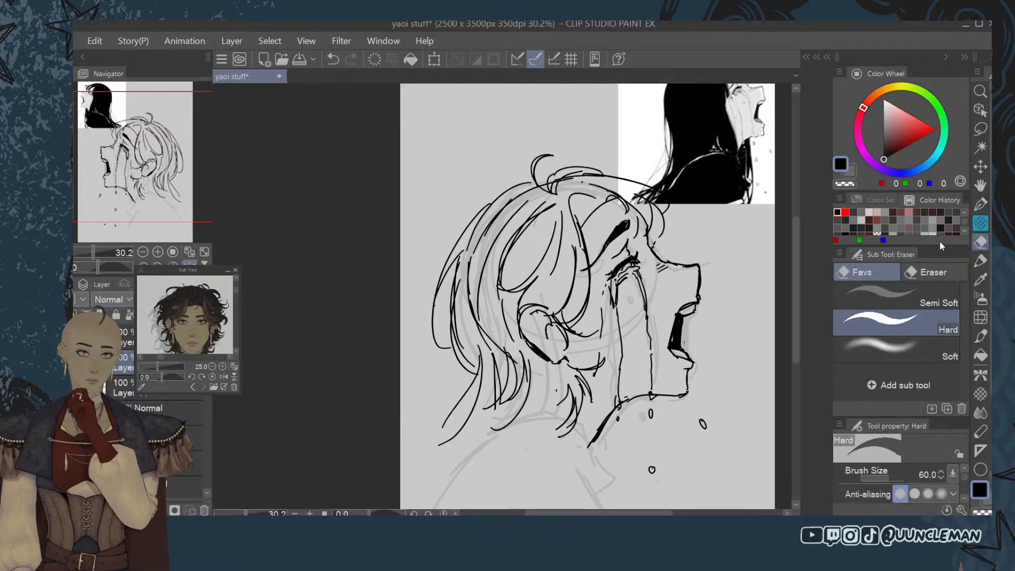
mouse_move(562, 385)
mouse_down()
mouse_move(565, 425)
mouse_move(589, 391)
mouse_move(567, 362)
mouse_move(602, 361)
mouse_move(596, 406)
mouse_up()
click(981, 204)
mouse_move(580, 384)
mouse_down()
mouse_move(596, 406)
mouse_move(583, 424)
mouse_up()
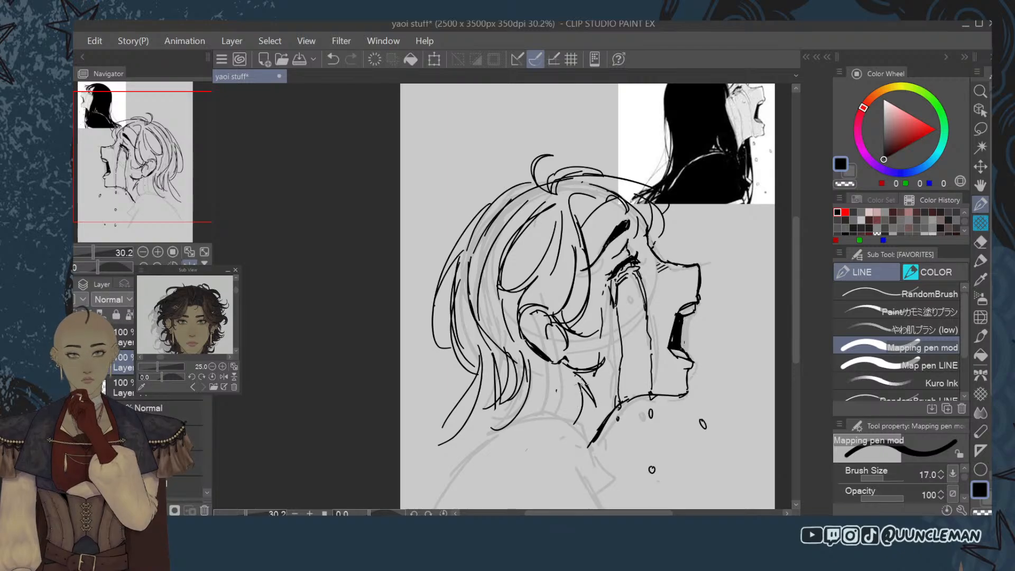
Draw long strands sweeping from below the ear across the neck to the nape, ending in curved pointed tips.
mouse_move(581, 384)
mouse_down()
mouse_move(592, 435)
mouse_move(531, 453)
mouse_move(550, 417)
mouse_move(498, 432)
mouse_up()
drag(541, 398, 497, 433)
drag(505, 427, 477, 433)
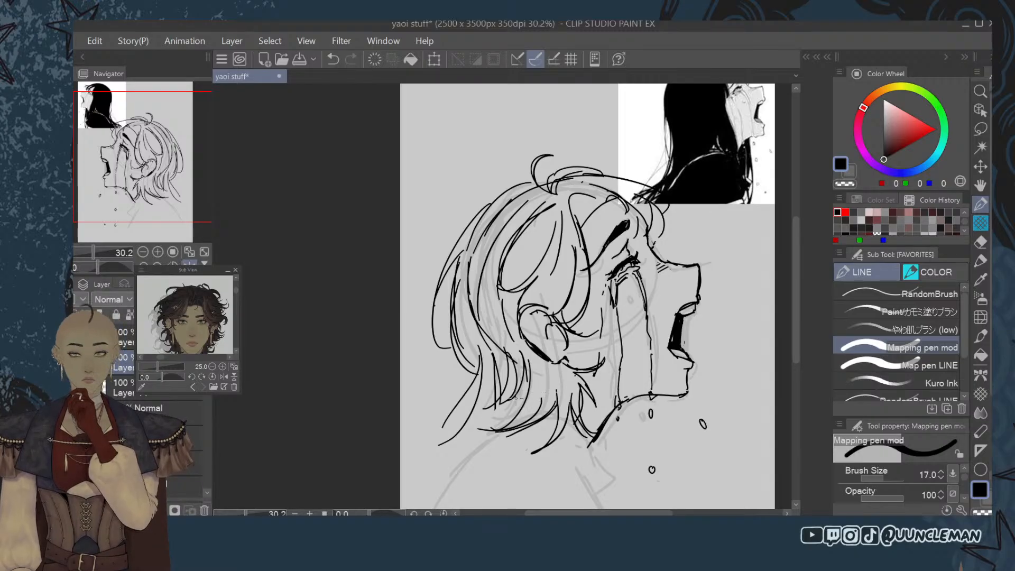
drag(517, 398, 458, 424)
mouse_move(516, 412)
mouse_down()
mouse_move(487, 459)
mouse_move(491, 441)
mouse_move(480, 459)
mouse_up()
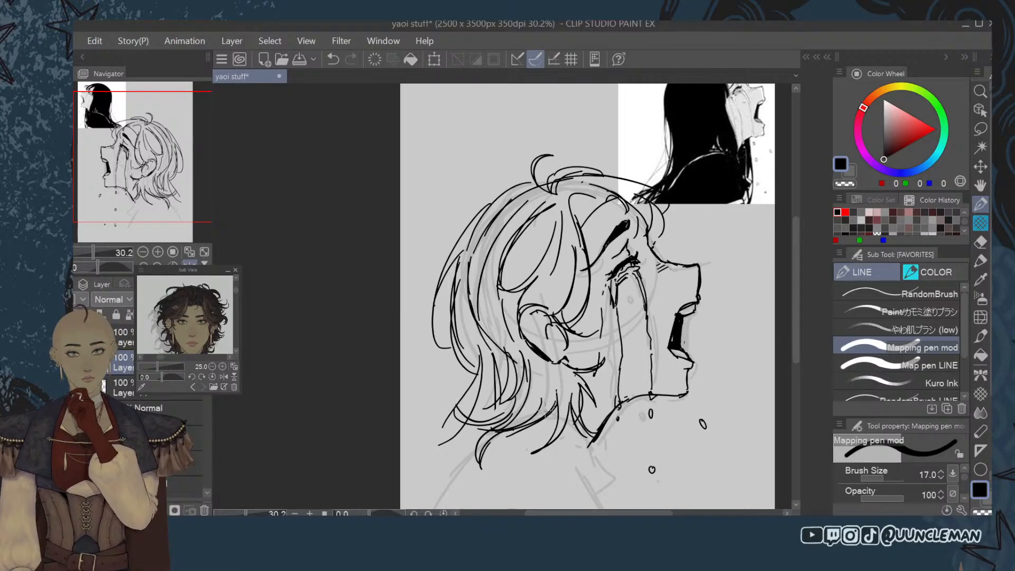
Erase the straight strands at the nape and redraw the hair ends there as outward-flicking curved strands.
click(980, 242)
mouse_move(476, 378)
mouse_down()
mouse_move(438, 438)
mouse_move(468, 415)
mouse_move(503, 412)
mouse_move(495, 376)
mouse_up()
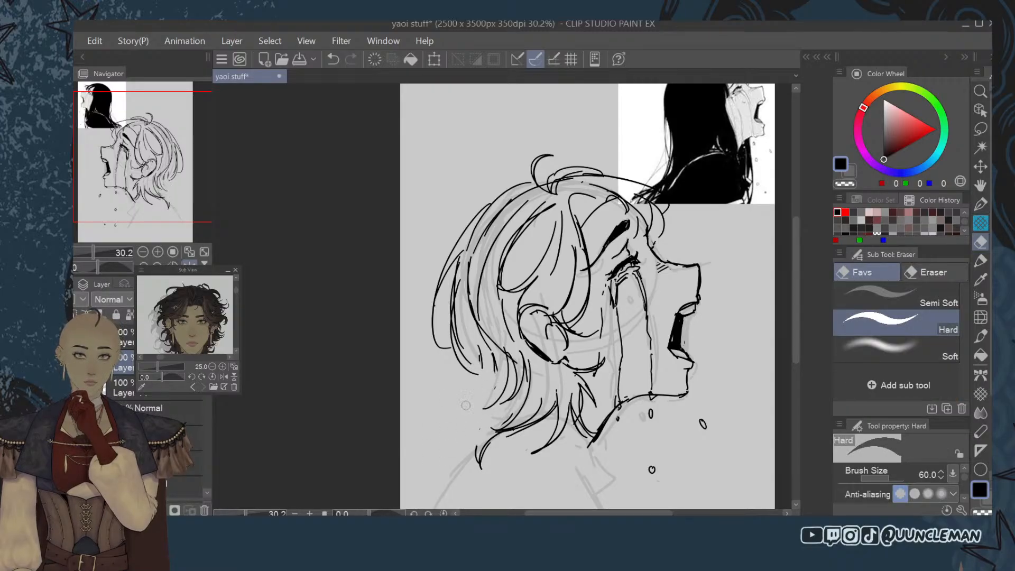
click(980, 204)
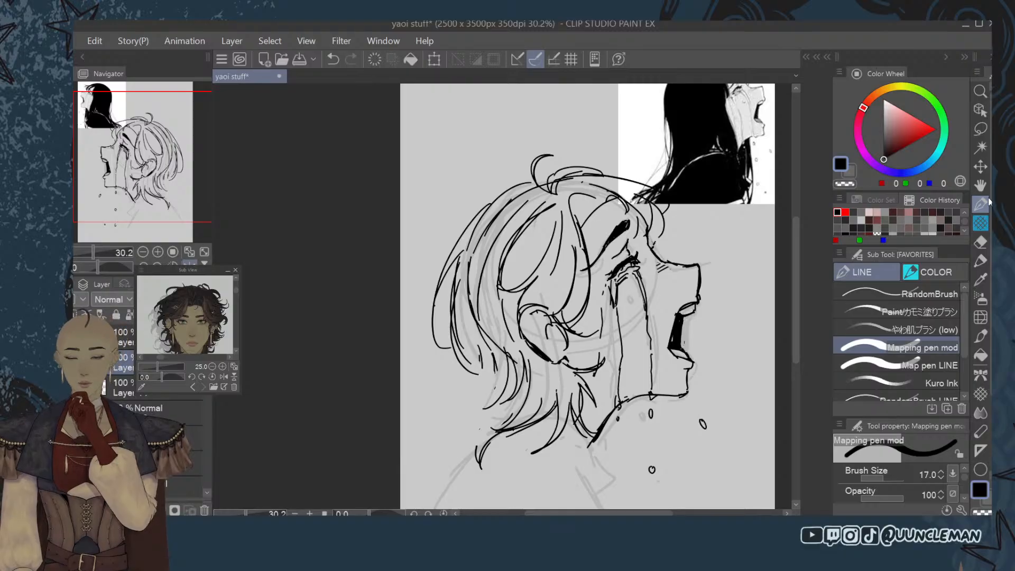
mouse_move(514, 364)
mouse_down()
mouse_move(475, 409)
mouse_move(460, 397)
mouse_up()
mouse_move(522, 376)
mouse_down()
mouse_move(462, 405)
mouse_move(460, 426)
mouse_move(479, 425)
mouse_up()
drag(519, 408, 480, 461)
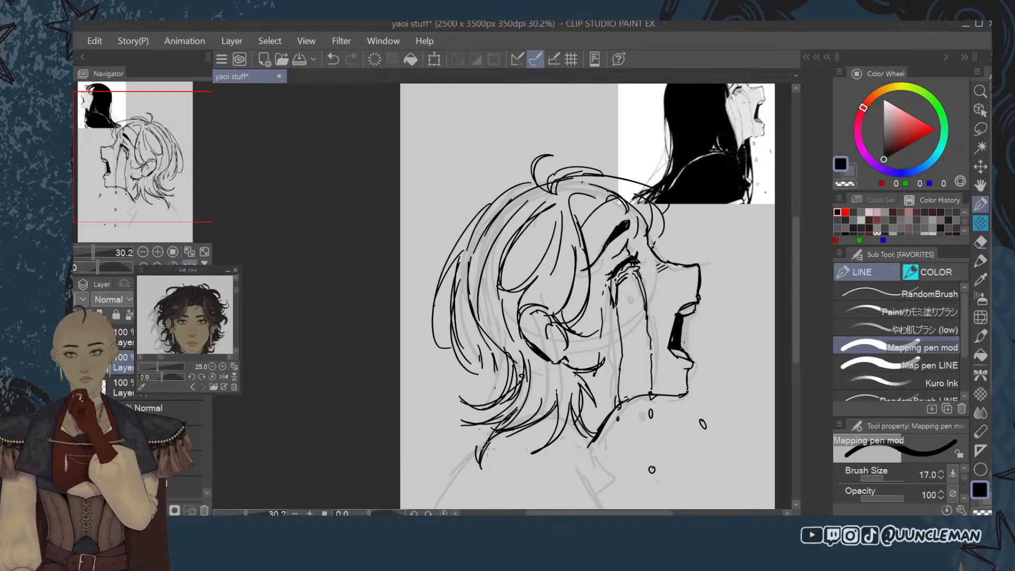
Draw short curved strands behind and below the ear, filling the hair between the earlobe and the nape.
drag(538, 368, 514, 424)
drag(549, 369, 550, 411)
drag(511, 337, 525, 358)
mouse_move(511, 348)
mouse_down()
mouse_move(528, 366)
mouse_move(558, 365)
mouse_up()
drag(506, 338, 545, 378)
mouse_move(516, 358)
mouse_down()
mouse_move(567, 374)
mouse_move(555, 386)
mouse_up()
drag(564, 374, 548, 401)
drag(493, 358, 554, 379)
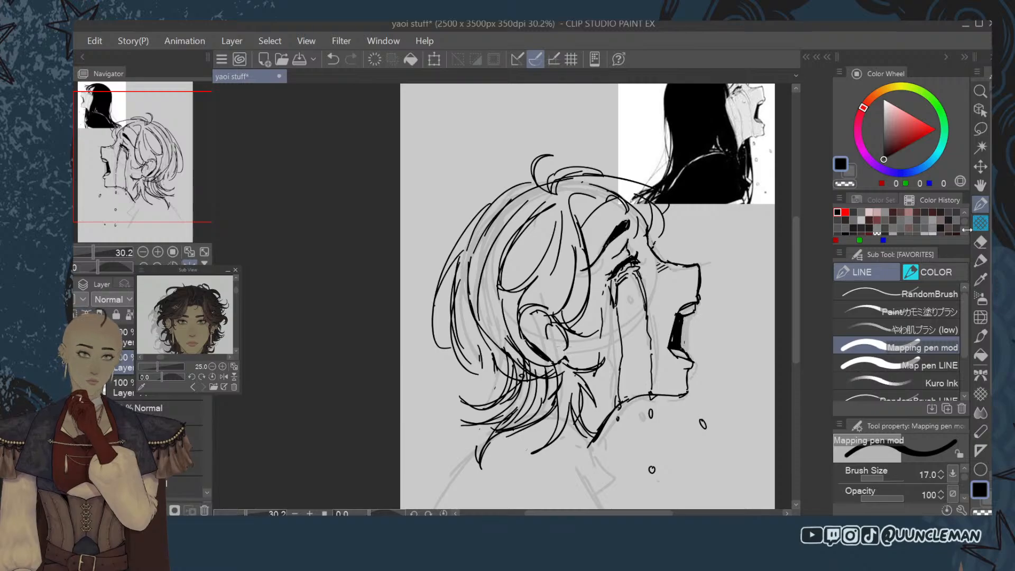
Add thin curved pen strands along the lower back of the head, running down into the nape hair.
key(e)
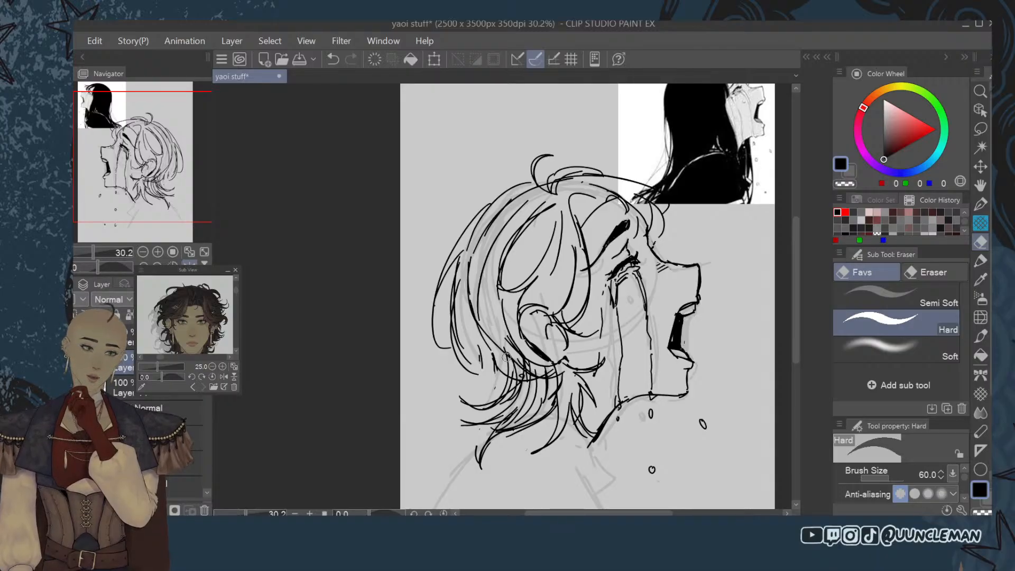
click(981, 205)
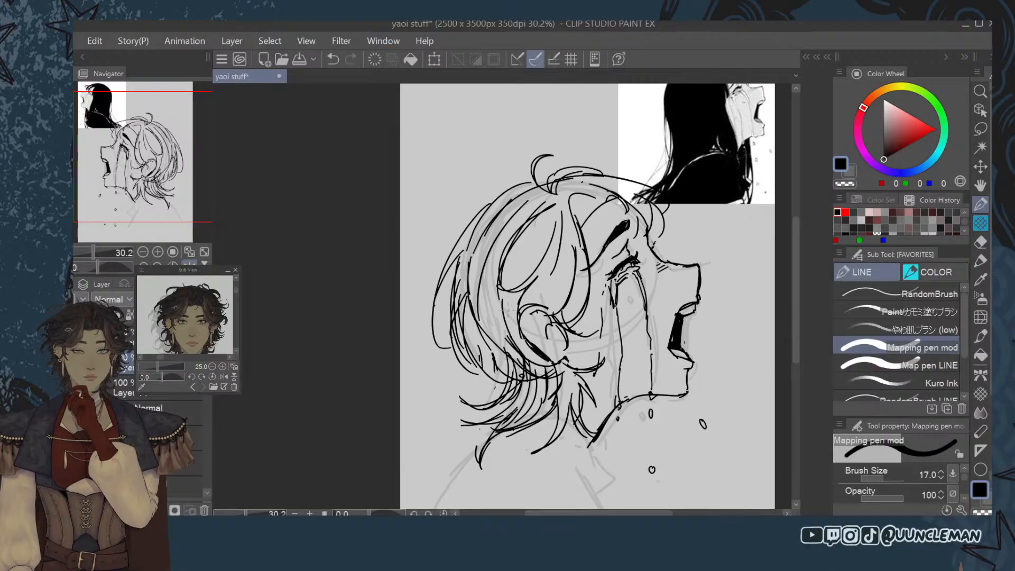
click(981, 242)
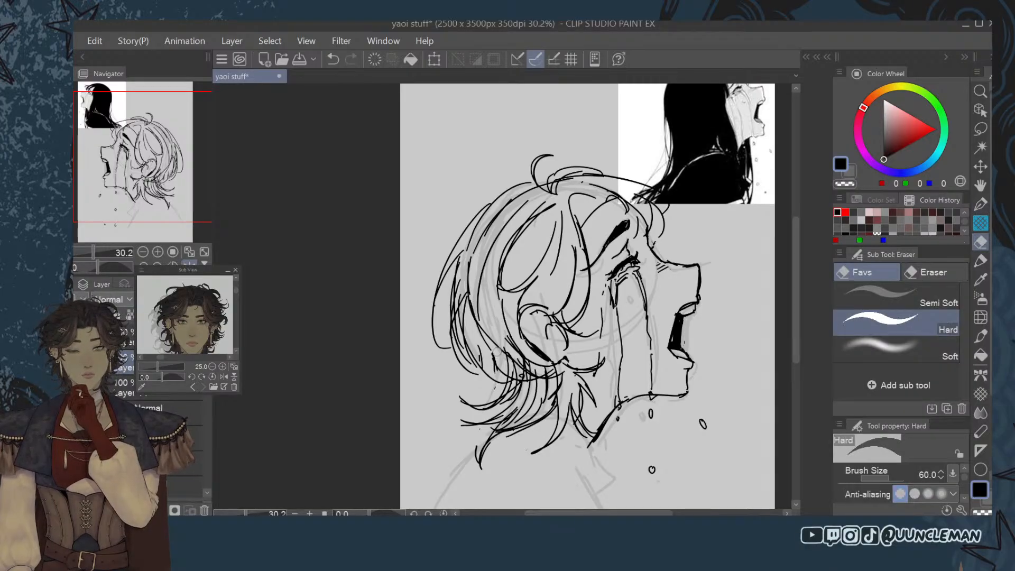
click(981, 204)
mouse_move(474, 327)
mouse_down()
mouse_move(506, 375)
mouse_move(501, 397)
mouse_move(476, 400)
mouse_up()
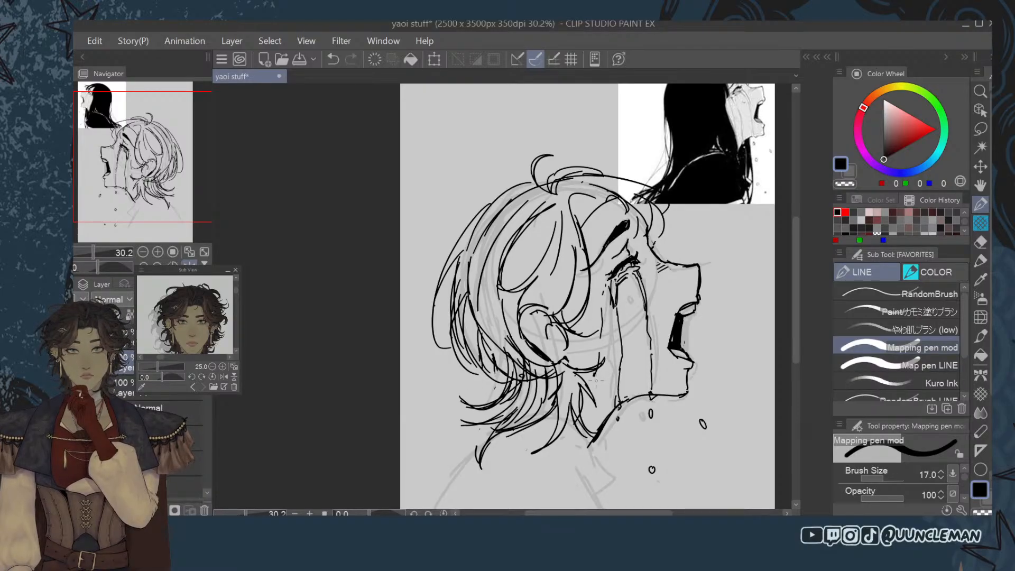
Draw small curved strands peeking out under the jaw along the front of the neck.
drag(794, 272, 795, 294)
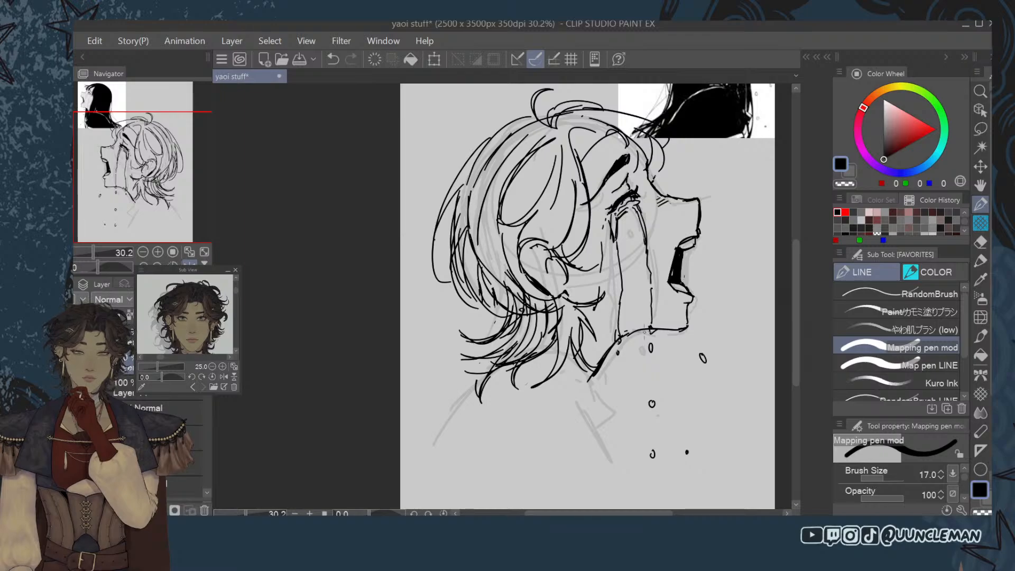
mouse_move(640, 332)
mouse_down()
mouse_move(650, 351)
mouse_move(626, 347)
mouse_move(619, 367)
mouse_up()
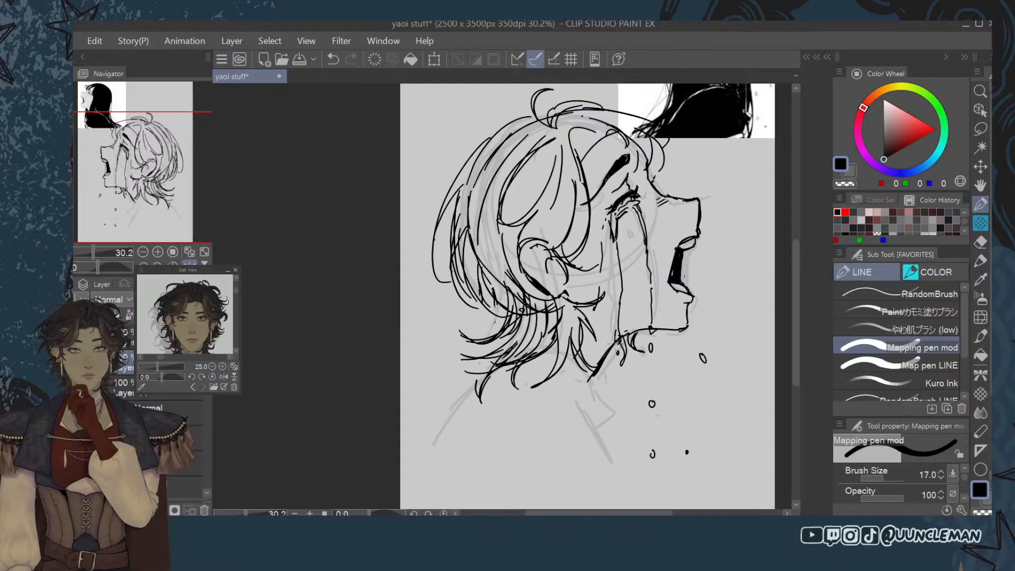
drag(617, 350, 595, 399)
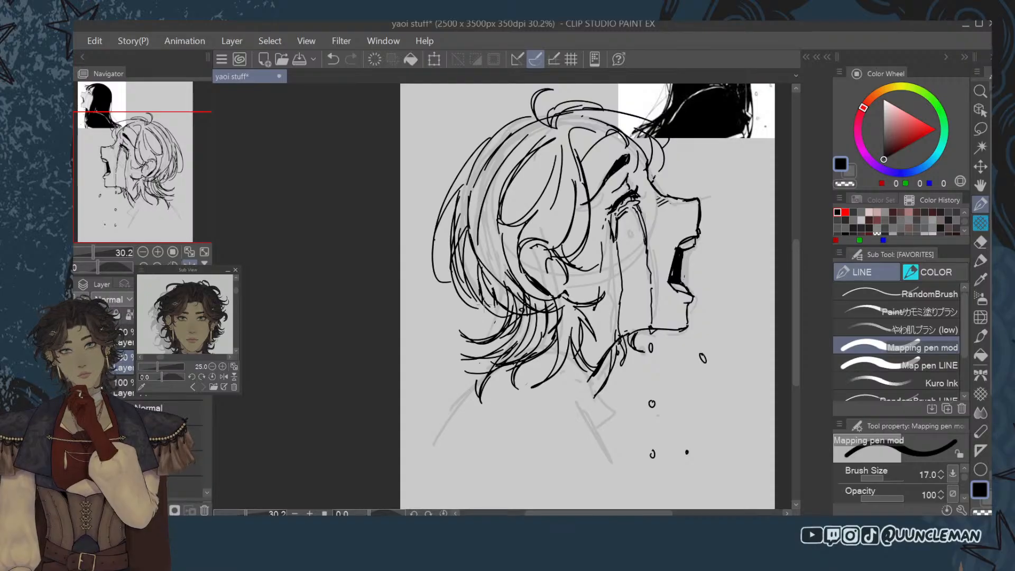
Draw longer strands flicking out past the nape hair ends, and erase the overlapping lines at the back of the head.
mouse_move(475, 296)
mouse_down()
mouse_move(449, 385)
mouse_move(490, 340)
mouse_move(465, 381)
mouse_up()
mouse_move(500, 361)
mouse_down()
mouse_move(449, 388)
mouse_move(468, 351)
mouse_move(485, 392)
mouse_move(443, 354)
mouse_move(494, 374)
mouse_move(478, 421)
mouse_move(487, 394)
mouse_move(514, 397)
mouse_up()
click(981, 243)
drag(476, 307, 466, 360)
mouse_move(480, 302)
mouse_down()
mouse_move(511, 311)
mouse_move(447, 361)
mouse_move(490, 335)
mouse_move(489, 347)
mouse_up()
Redraw the strands joining the back of the head to the nape hair with short, dense pen strokes.
click(981, 205)
drag(496, 308, 493, 351)
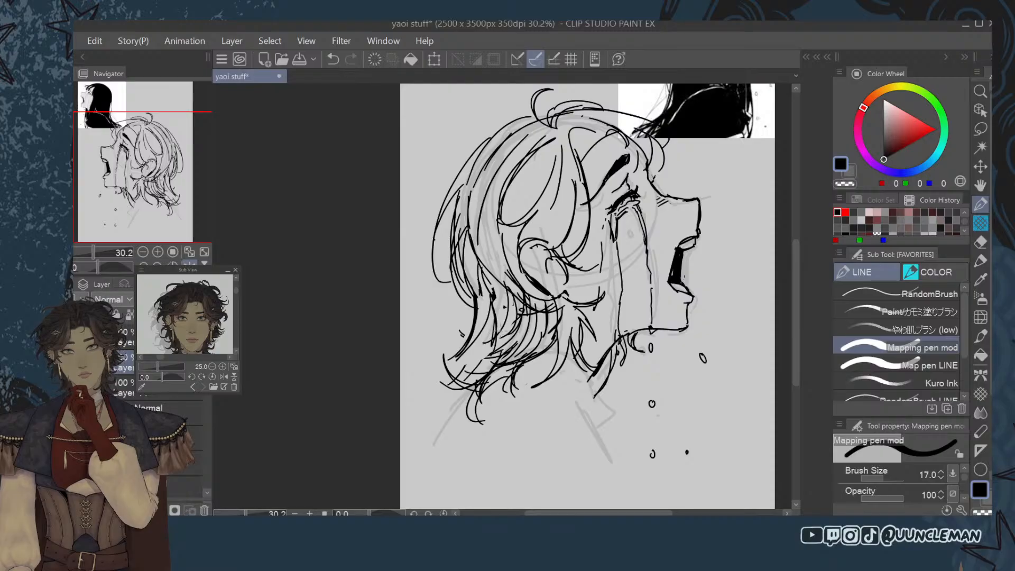
mouse_move(480, 293)
mouse_down()
mouse_move(475, 318)
mouse_move(492, 338)
mouse_up()
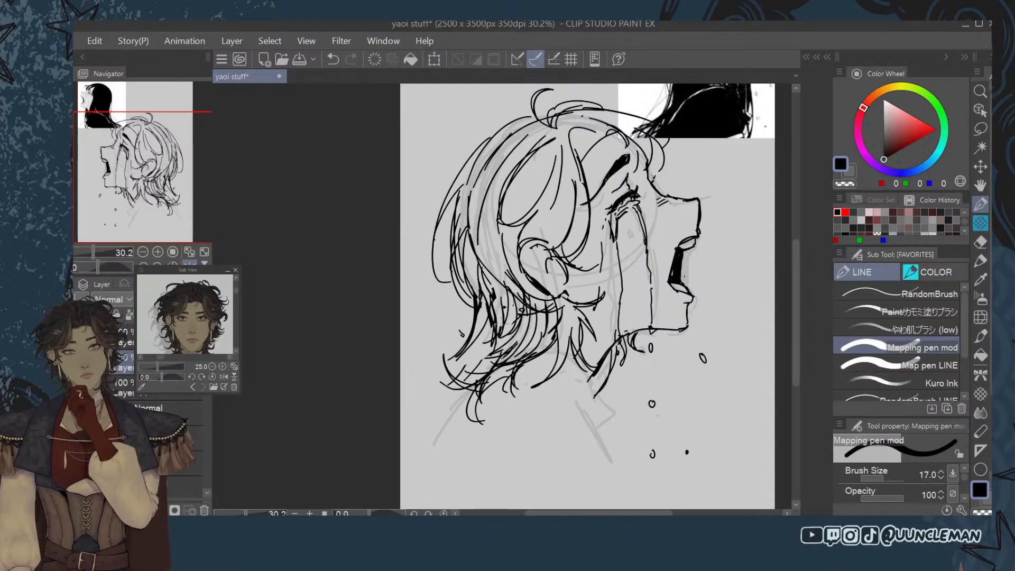
drag(513, 285, 501, 335)
drag(521, 305, 514, 330)
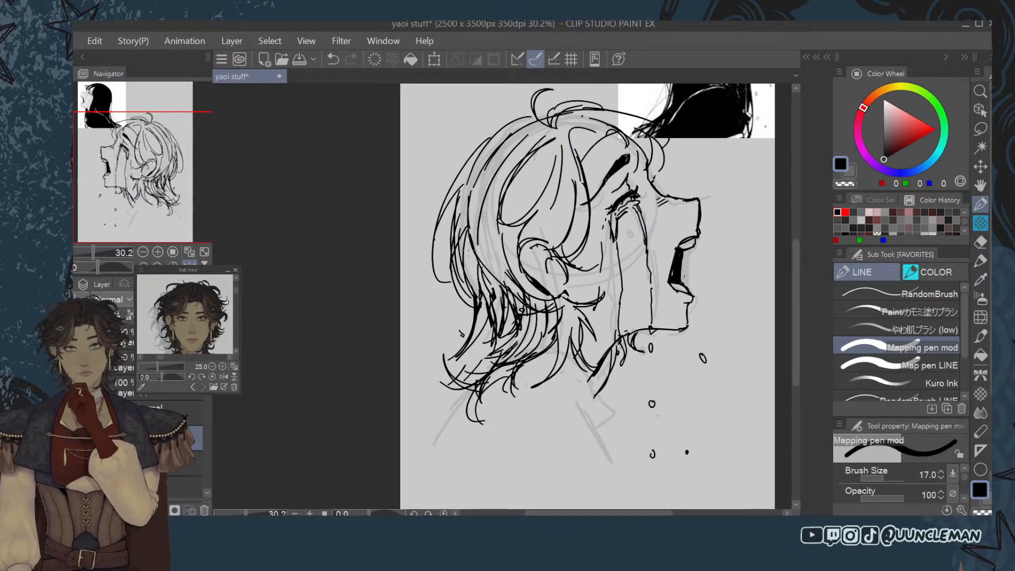
Mirror the canvas view and bring the character's side-view drawing into view in the reference image at 12.5% zoom.
key(h)
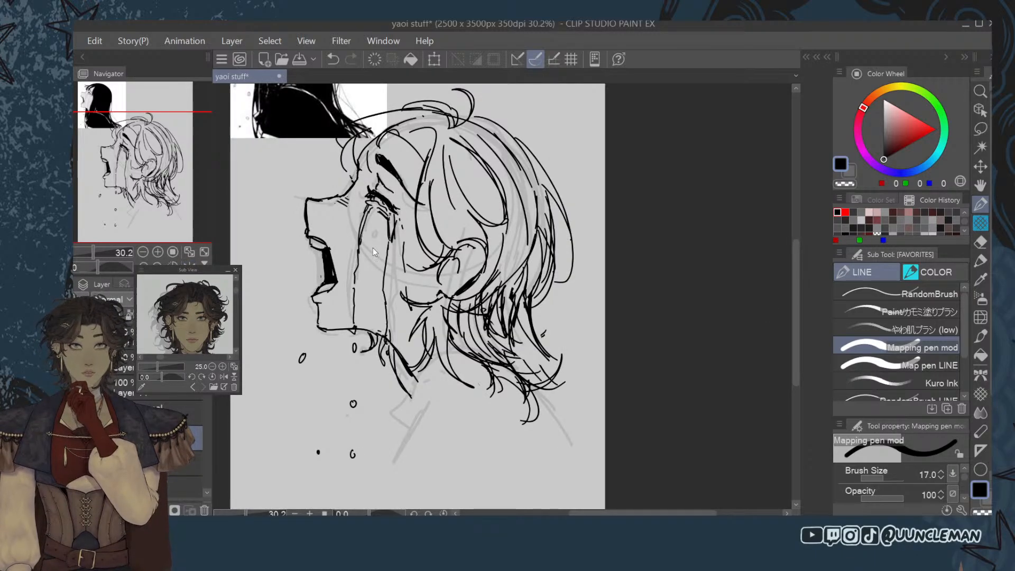
drag(185, 341, 185, 280)
drag(212, 328, 154, 317)
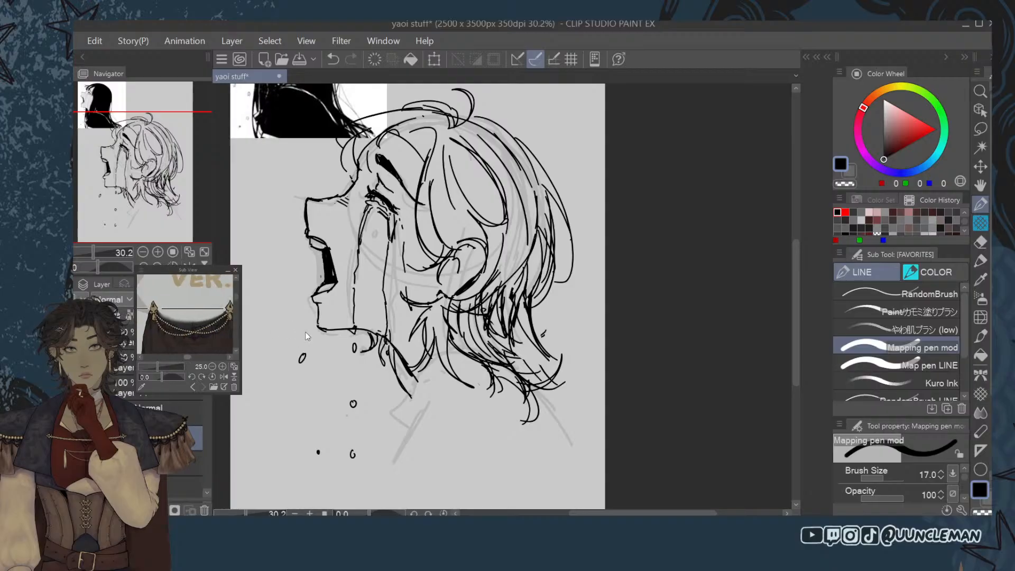
mouse_move(306, 332)
mouse_down()
mouse_move(350, 336)
mouse_move(297, 333)
mouse_up()
click(212, 366)
click(212, 366)
click(212, 367)
click(212, 367)
click(212, 366)
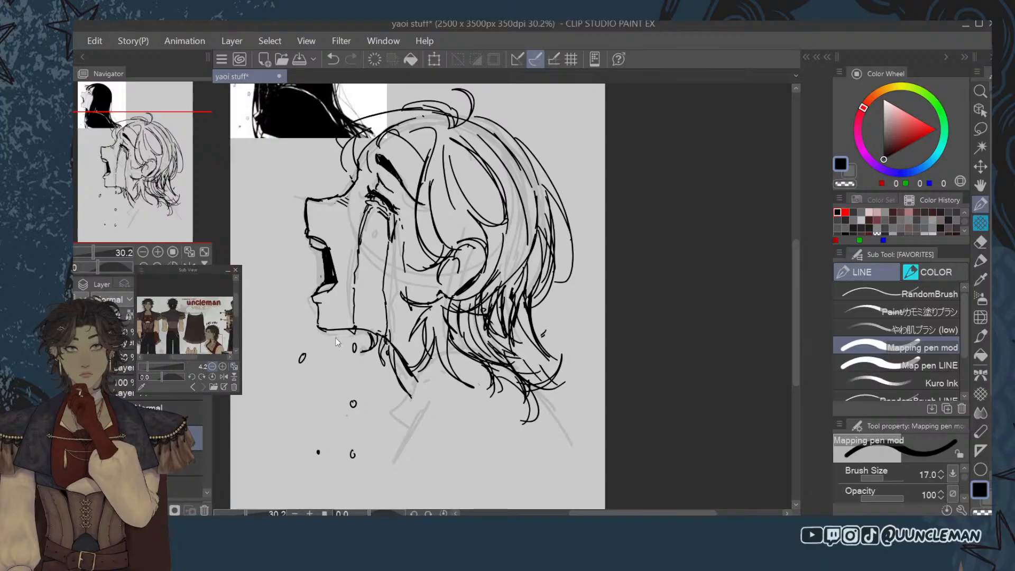
click(223, 367)
click(222, 367)
click(223, 367)
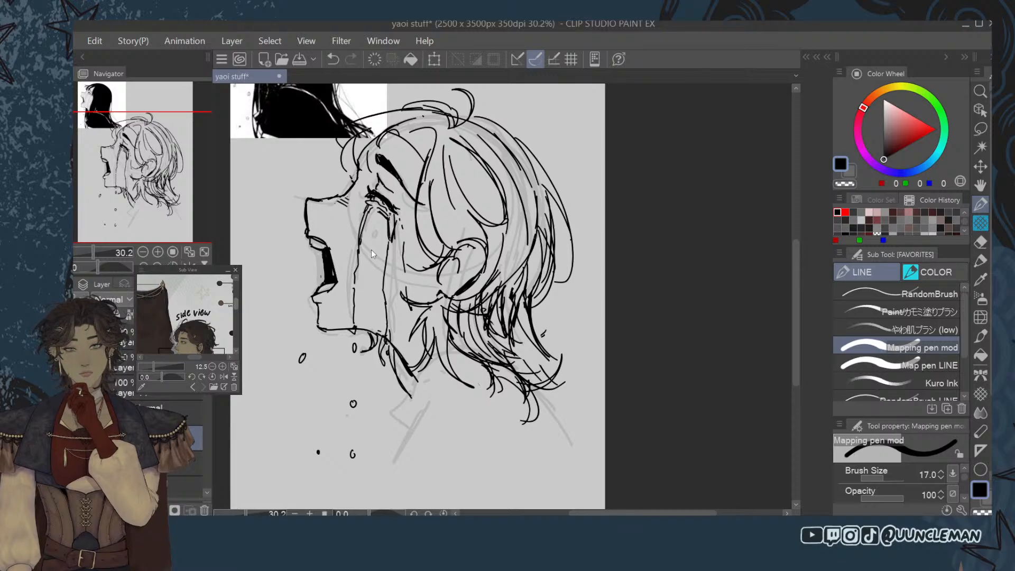
drag(235, 303, 236, 311)
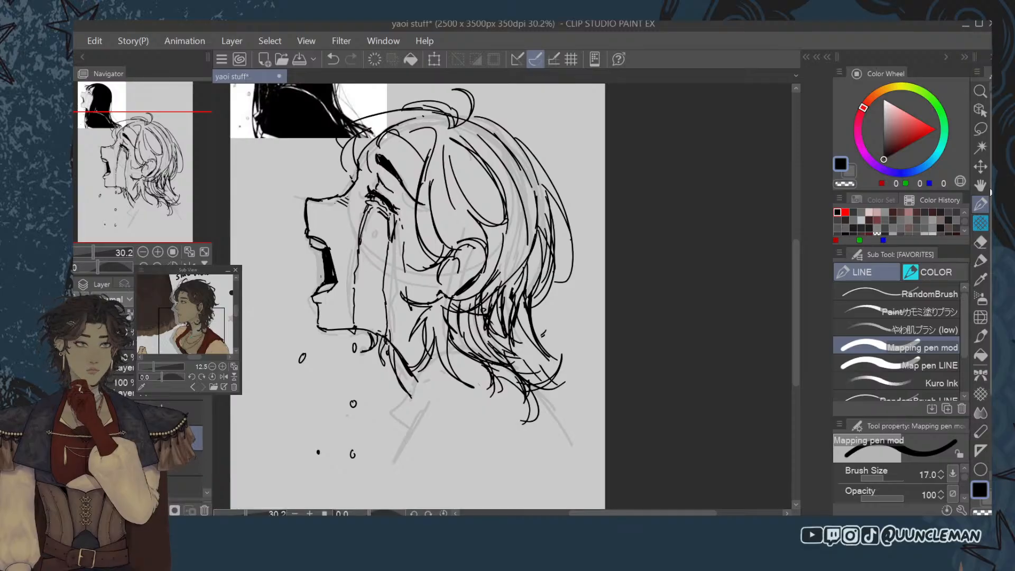
Draw the front neck line with the Mapping pen mod, slanting from the hair under the jaw down to the chest.
click(981, 185)
mouse_move(561, 332)
mouse_down()
mouse_move(670, 334)
mouse_move(663, 283)
mouse_up()
click(982, 205)
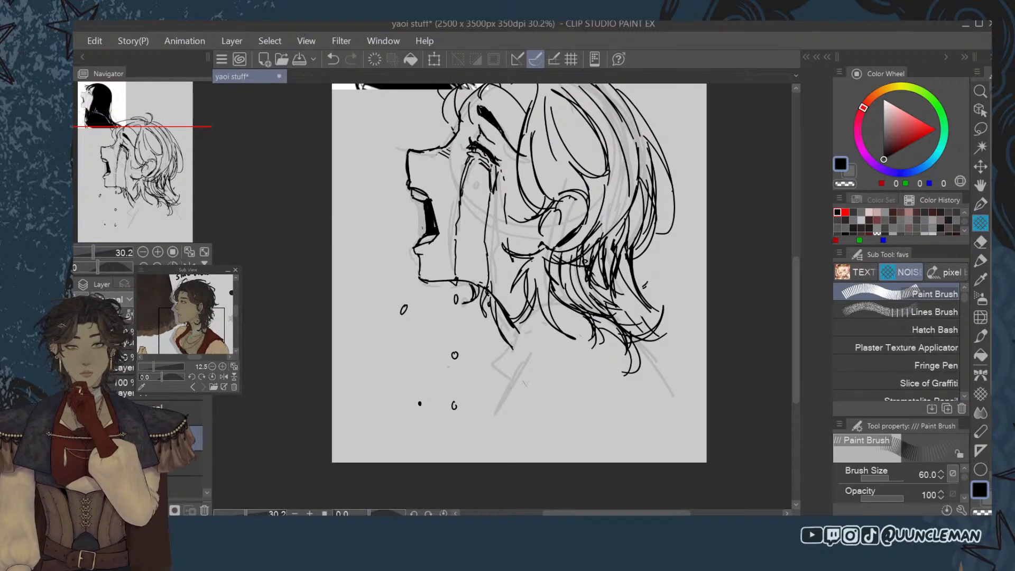
key(p)
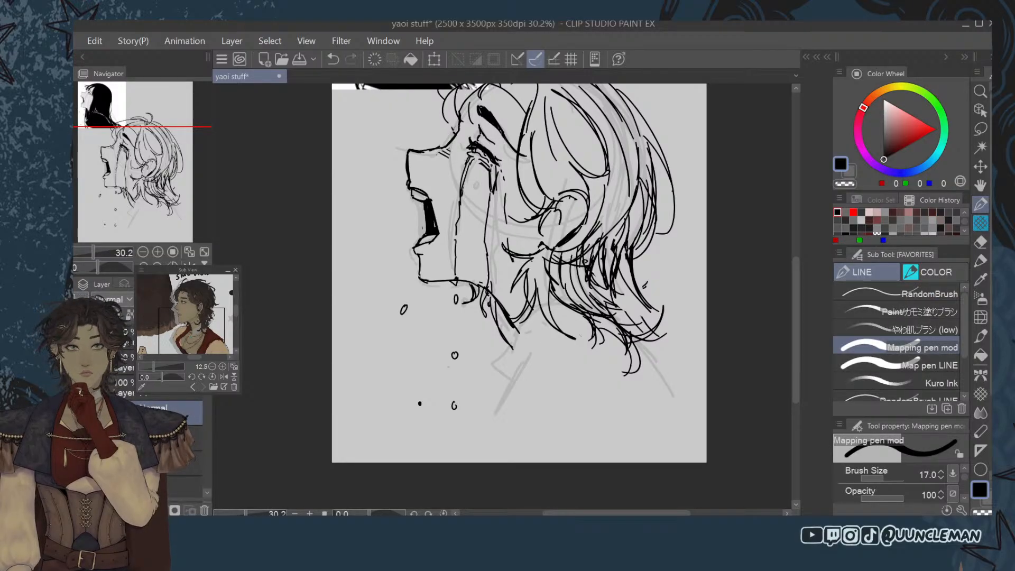
drag(520, 334, 497, 417)
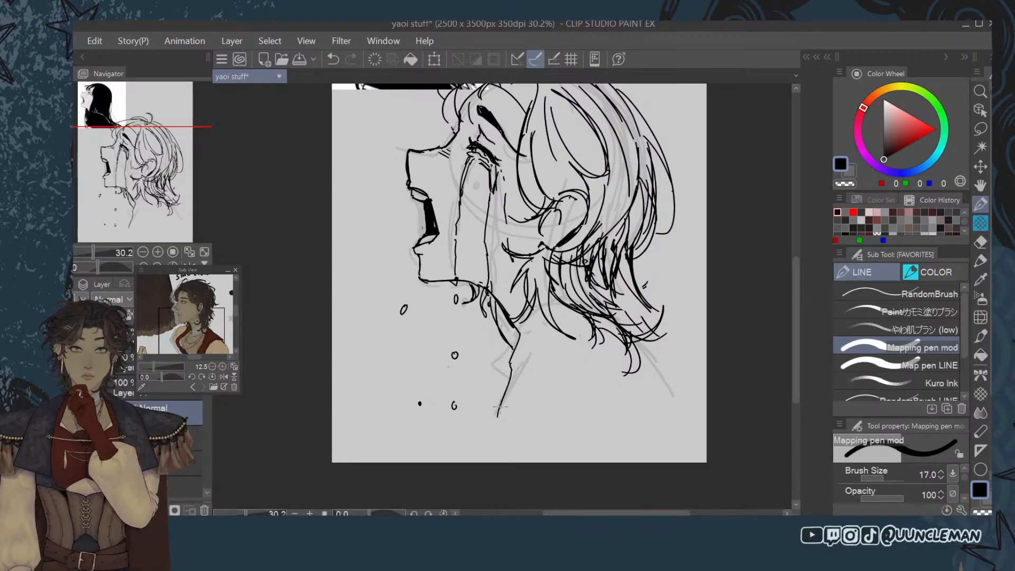
key(ctrl+z)
drag(516, 363, 479, 421)
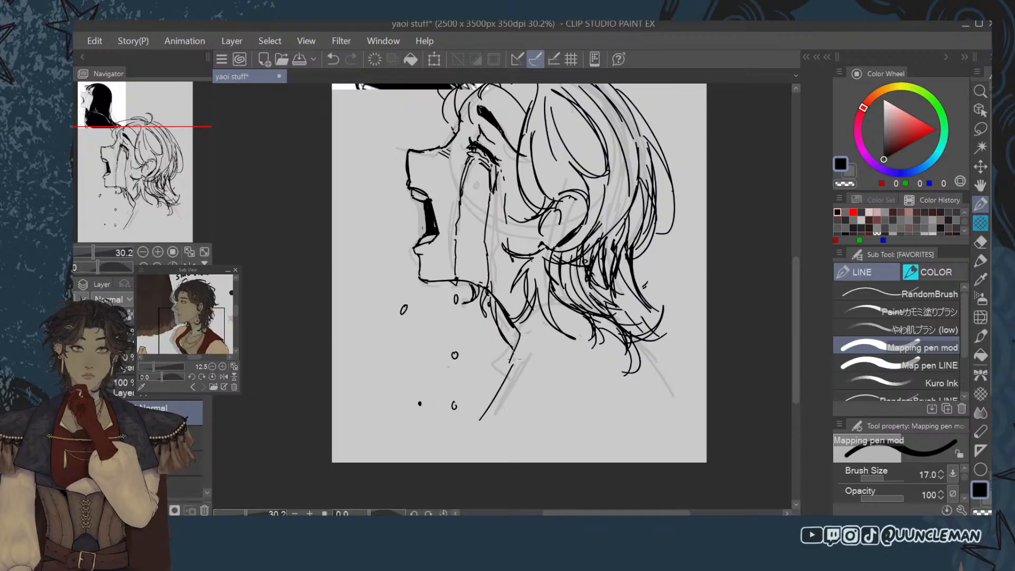
Try a shoulder line curving from the nape hair ends out to the canvas edge, and undo it.
drag(797, 276, 796, 241)
key(ctrl+minus)
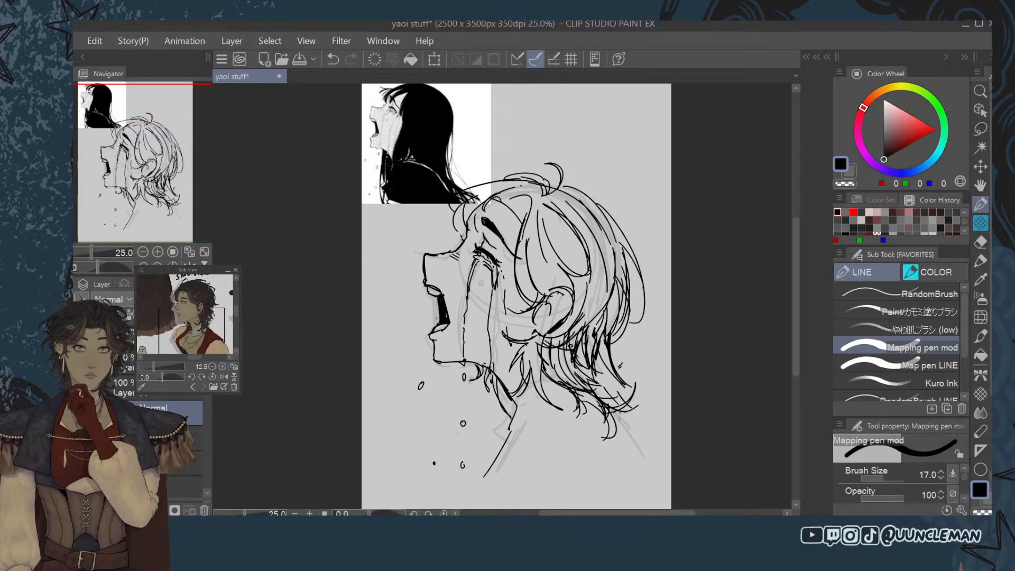
mouse_move(606, 423)
mouse_down()
mouse_move(652, 425)
mouse_move(669, 413)
mouse_move(663, 448)
mouse_up()
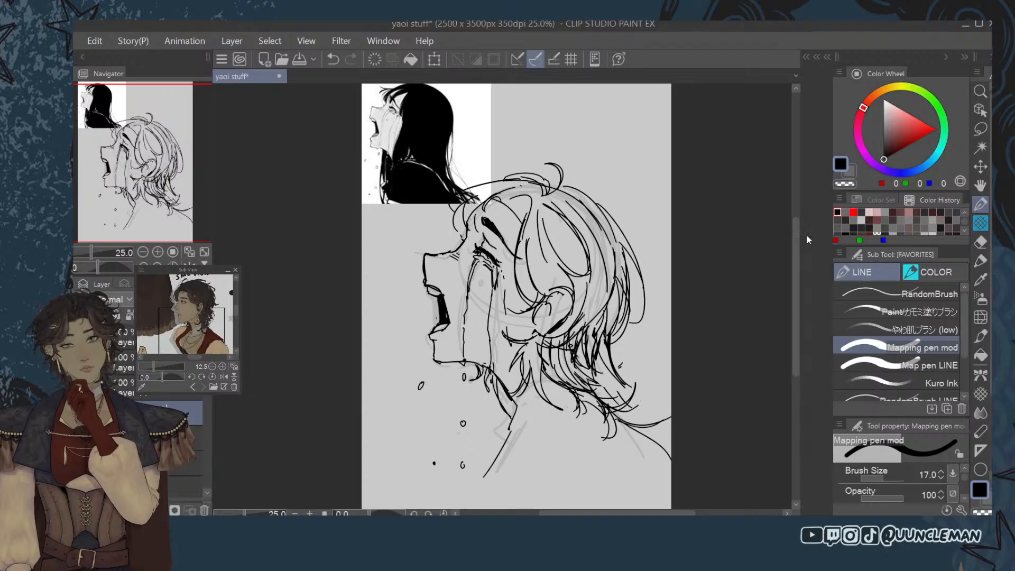
key(ctrl+z)
key(ctrl+z)
Draw the open neckline as a point at the canvas's lower edge, with the collar edge rising to the base of the neck.
drag(797, 261, 797, 292)
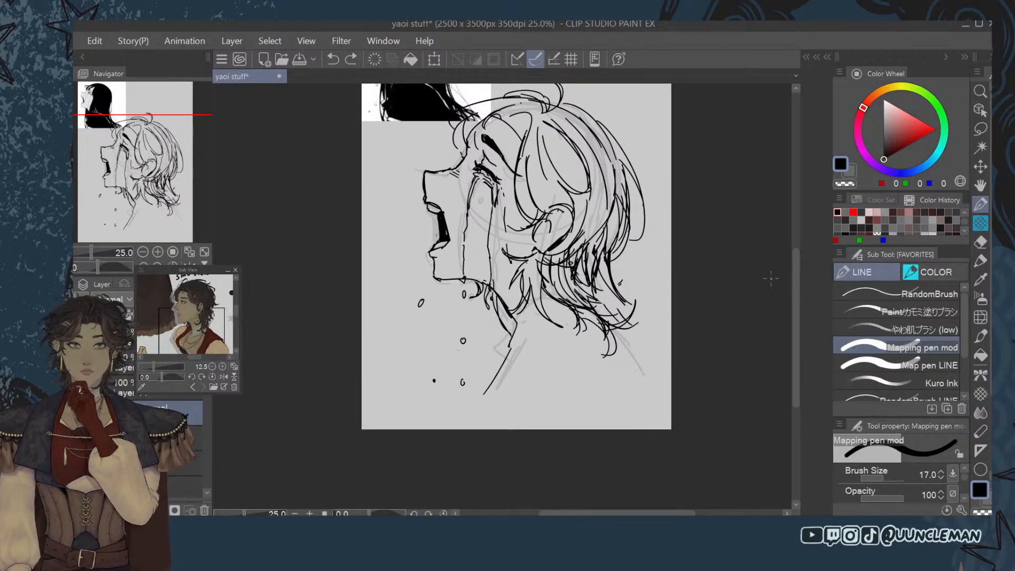
drag(795, 313, 799, 280)
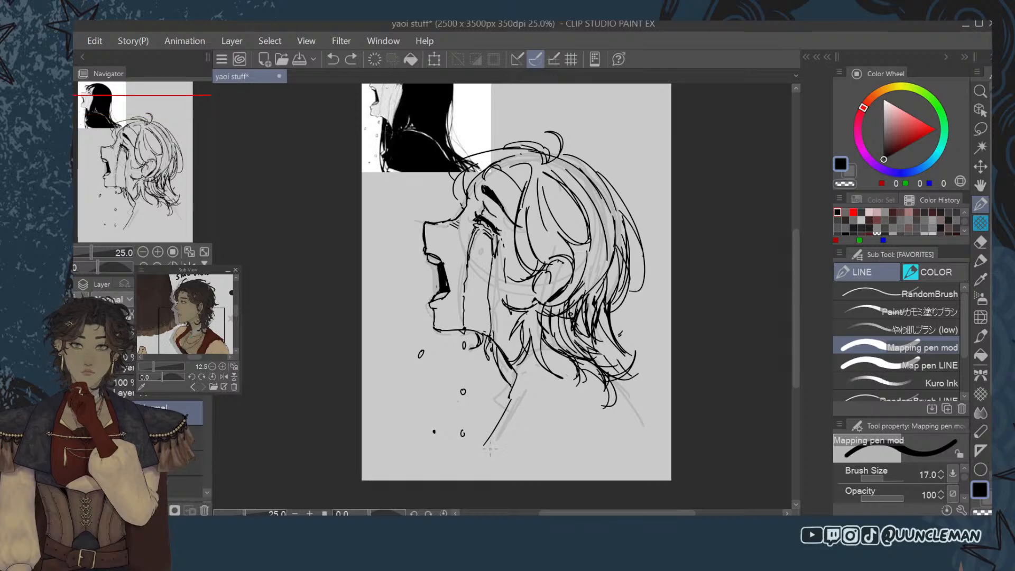
mouse_move(492, 449)
mouse_down()
mouse_move(496, 487)
mouse_move(528, 431)
mouse_up()
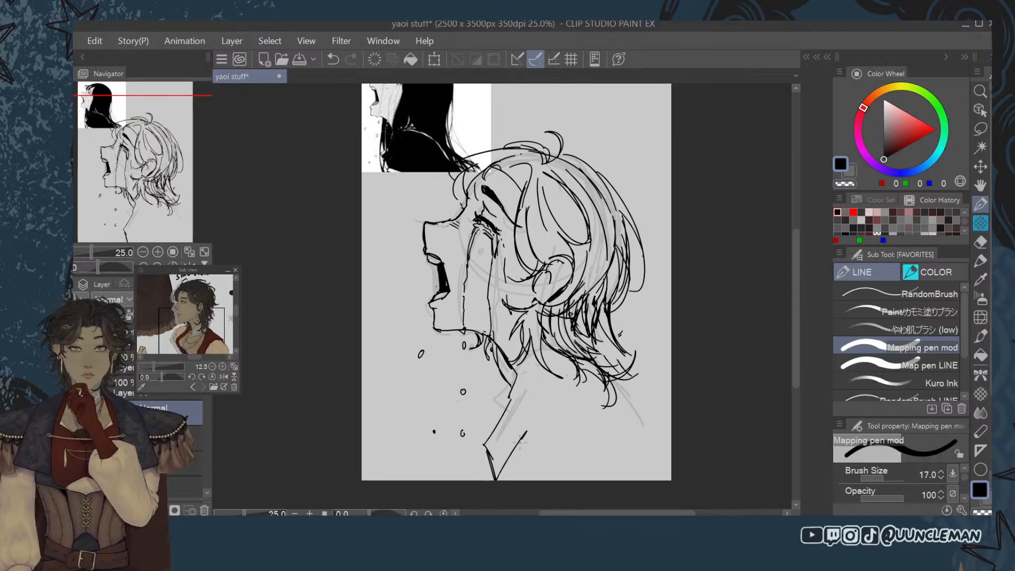
drag(499, 478, 521, 440)
mouse_move(526, 431)
mouse_down()
mouse_move(543, 401)
mouse_move(581, 382)
mouse_up()
mouse_move(532, 403)
mouse_down()
mouse_move(566, 387)
mouse_move(500, 479)
mouse_up()
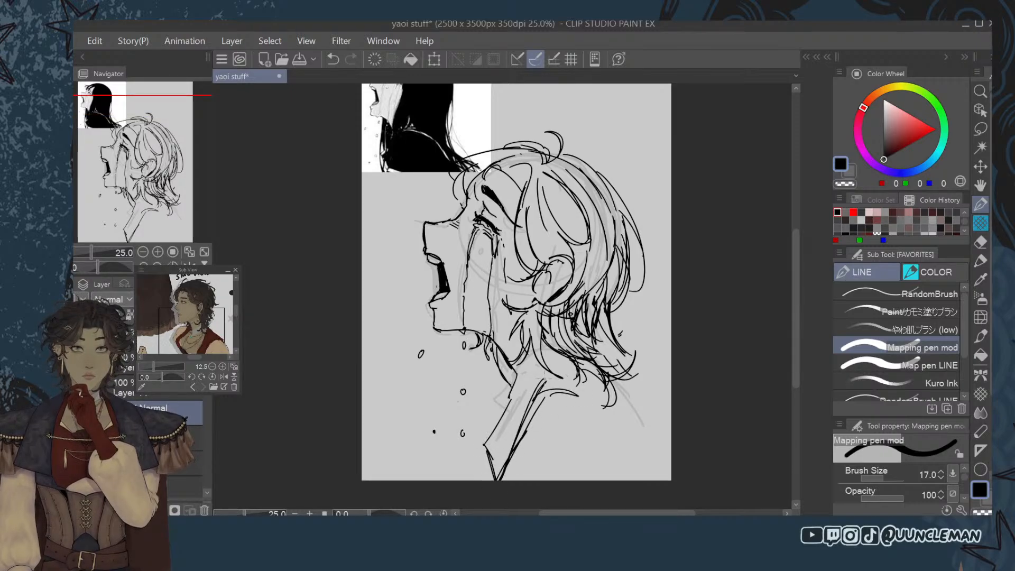
Try curved shoulder and back lines running down from the collar below the nape hair, and undo them.
mouse_move(552, 384)
mouse_down()
mouse_move(603, 395)
mouse_move(628, 443)
mouse_up()
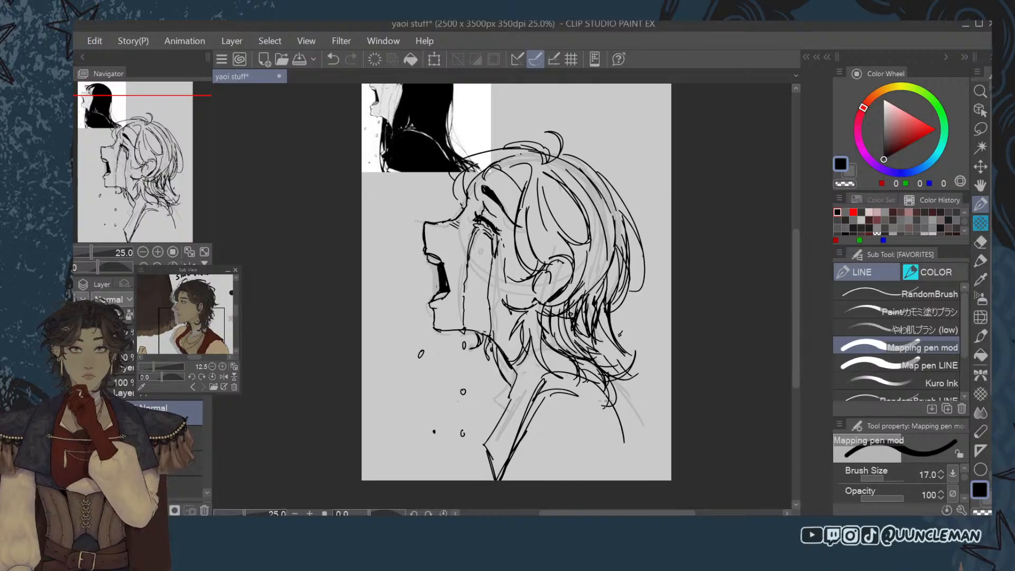
mouse_move(603, 394)
mouse_down()
mouse_move(639, 479)
mouse_move(648, 480)
mouse_up()
key(ctrl+z)
key(ctrl+z)
key(ctrl+z)
Try straighter diagonal shoulder and back lines from the collar to the canvas edge, and erase them.
mouse_move(538, 388)
mouse_down()
mouse_move(624, 410)
mouse_move(636, 443)
mouse_move(672, 474)
mouse_up()
drag(606, 385, 668, 445)
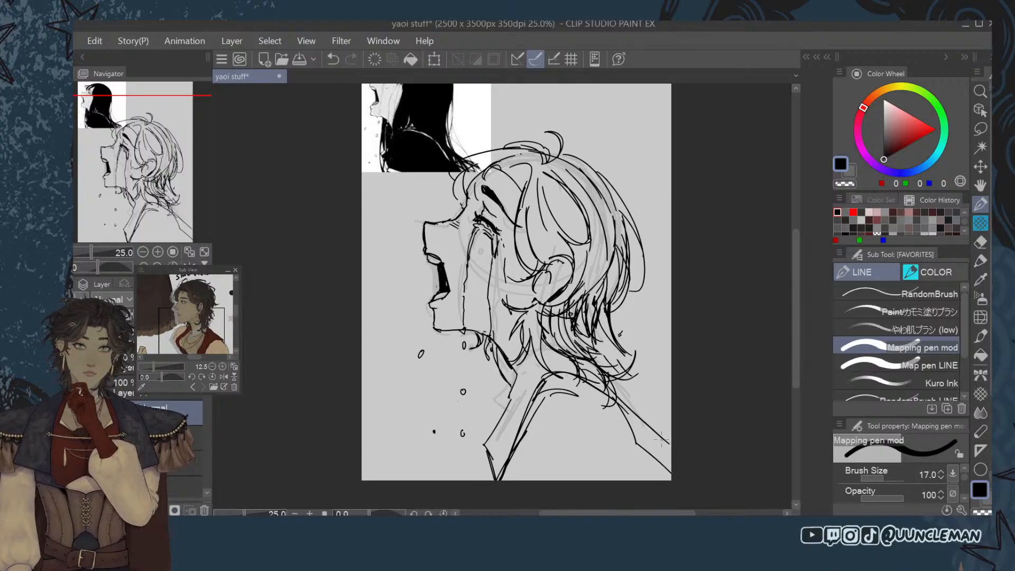
key(e)
mouse_move(615, 402)
mouse_down()
mouse_move(650, 434)
mouse_move(639, 421)
mouse_move(637, 440)
mouse_move(667, 470)
mouse_up()
click(981, 205)
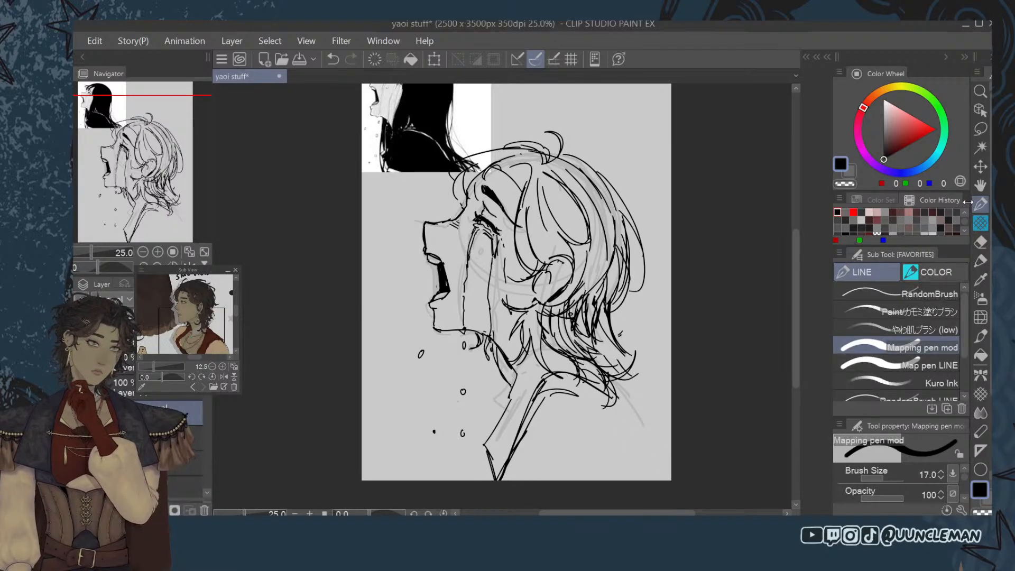
Try two diverging back and arm lines below the nape hair, and wipe them out with an enlarged Hard eraser.
drag(609, 399, 632, 445)
mouse_move(616, 381)
mouse_down()
mouse_move(669, 455)
mouse_move(656, 479)
mouse_up()
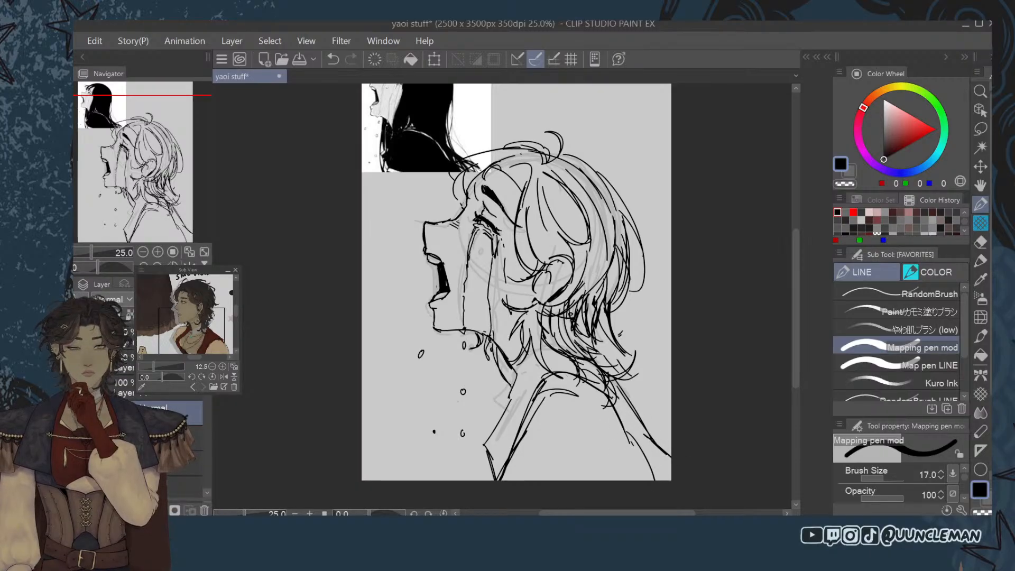
click(981, 239)
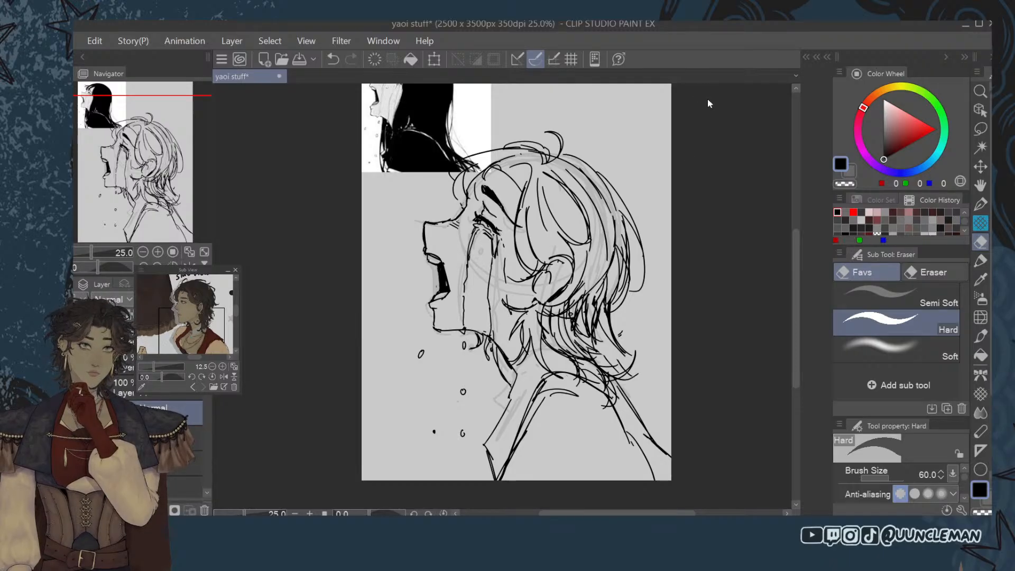
key(bracketright)
key(bracketright)
key(bracketright)
key(bracketright)
key(bracketright)
key(bracketright)
mouse_move(607, 400)
mouse_down()
mouse_move(643, 394)
mouse_move(627, 452)
mouse_move(662, 442)
mouse_move(658, 491)
mouse_up()
click(981, 204)
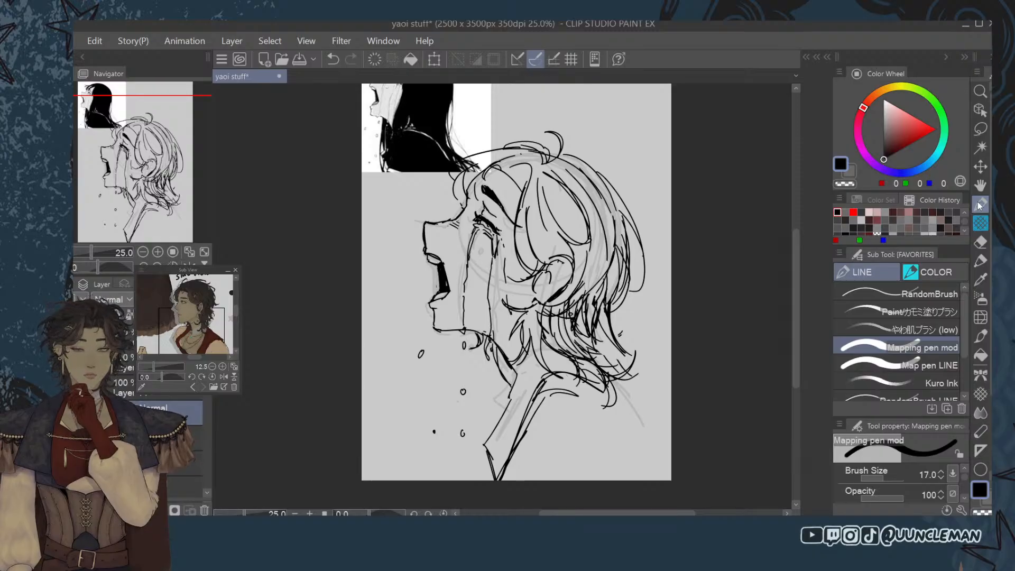
Draw the shoulder line from the collar under the nape hair, splitting into a steep back line and a diagonal outer line.
mouse_move(552, 377)
mouse_down()
mouse_move(622, 399)
mouse_move(636, 432)
mouse_up()
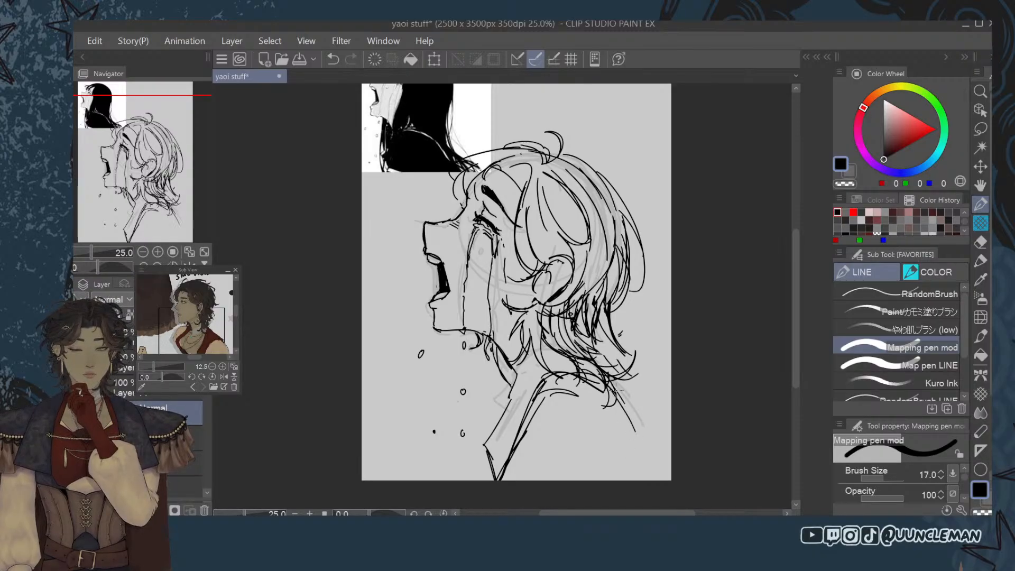
drag(617, 394, 634, 465)
mouse_move(617, 395)
mouse_down()
mouse_move(634, 466)
mouse_move(653, 448)
mouse_move(672, 470)
mouse_up()
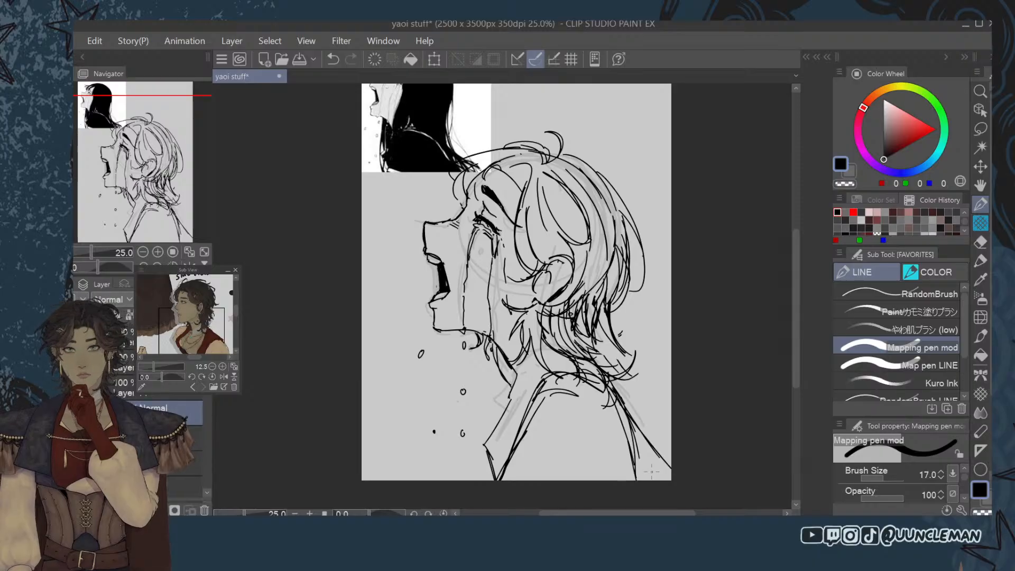
Draw the inner neck and collar contours, adding lines along the open neckline and around the back of the collar.
mouse_move(797, 355)
mouse_down()
mouse_move(791, 329)
mouse_move(783, 359)
mouse_up()
drag(511, 369, 491, 417)
drag(503, 386, 492, 412)
mouse_move(491, 468)
mouse_down()
mouse_move(499, 439)
mouse_move(556, 376)
mouse_up()
drag(503, 401, 576, 387)
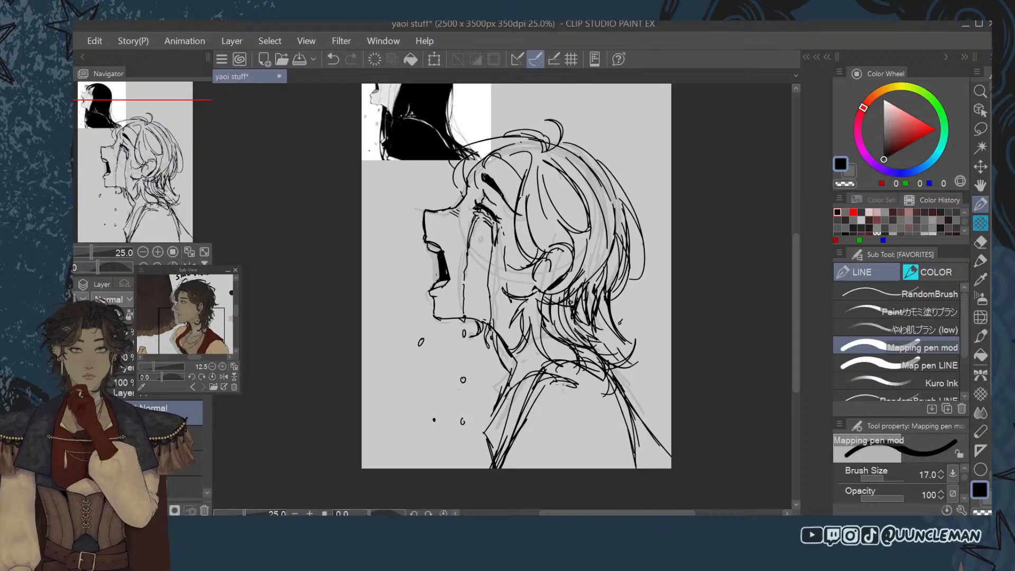
Erase the crowded collar and shoulder lines and redraw the front shoulder as one curve rising from the lower canvas edge.
mouse_move(499, 442)
mouse_down()
mouse_move(564, 378)
mouse_move(489, 443)
mouse_up()
click(980, 241)
mouse_move(570, 363)
mouse_down()
mouse_move(497, 456)
mouse_move(549, 418)
mouse_up()
drag(572, 384, 588, 380)
click(981, 205)
drag(493, 468, 528, 395)
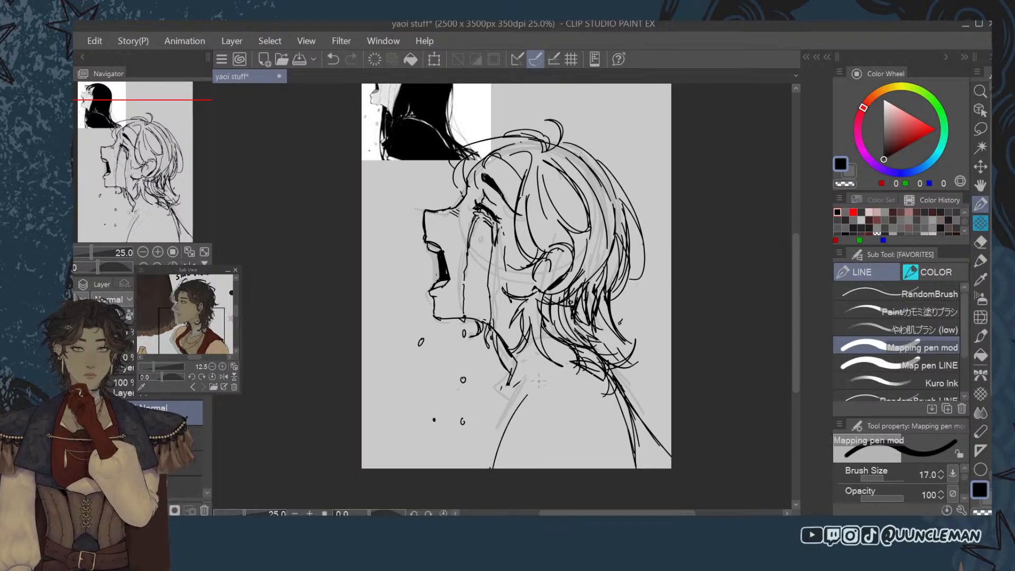
Reinforce the shoulder curve toward the back and draw the open collar edge and chest line in front of it.
mouse_move(586, 376)
mouse_down()
mouse_move(512, 408)
mouse_move(608, 380)
mouse_up()
mouse_move(513, 385)
mouse_down()
mouse_move(492, 408)
mouse_move(488, 433)
mouse_move(503, 435)
mouse_up()
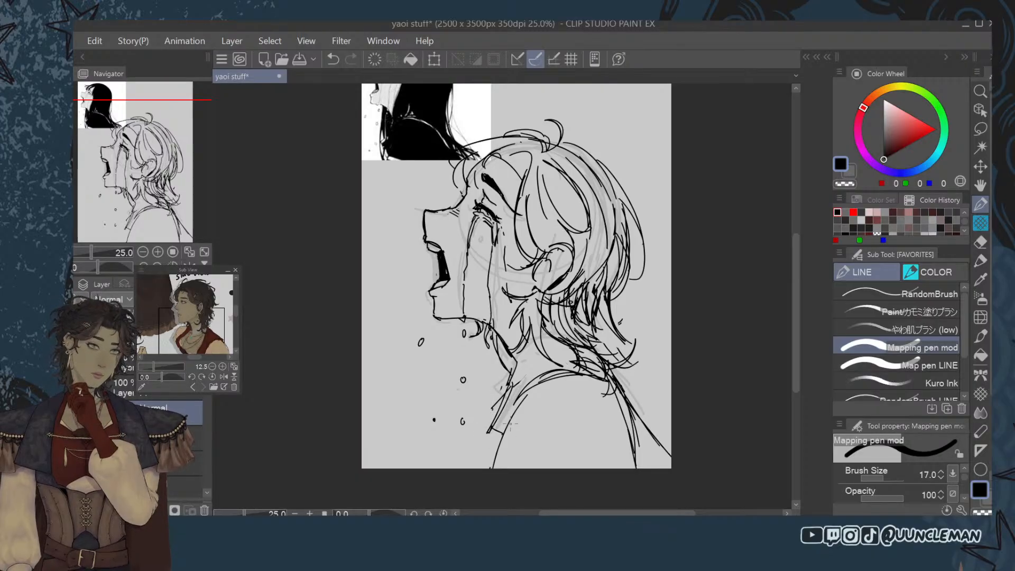
drag(503, 394, 492, 474)
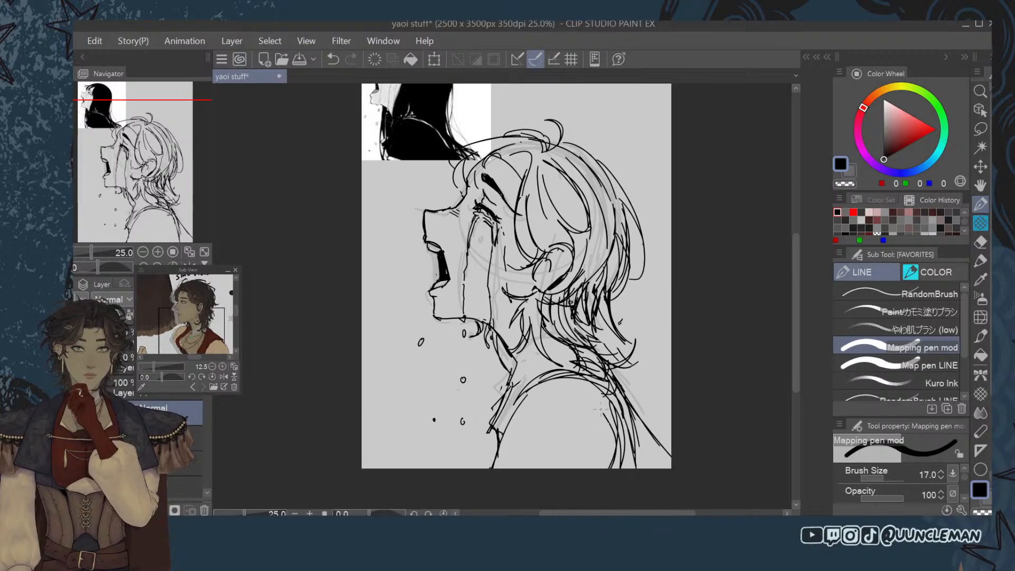
Erase the steep back lines, then draw an inner arm curve and a diagonal back line below the nape hair.
key(e)
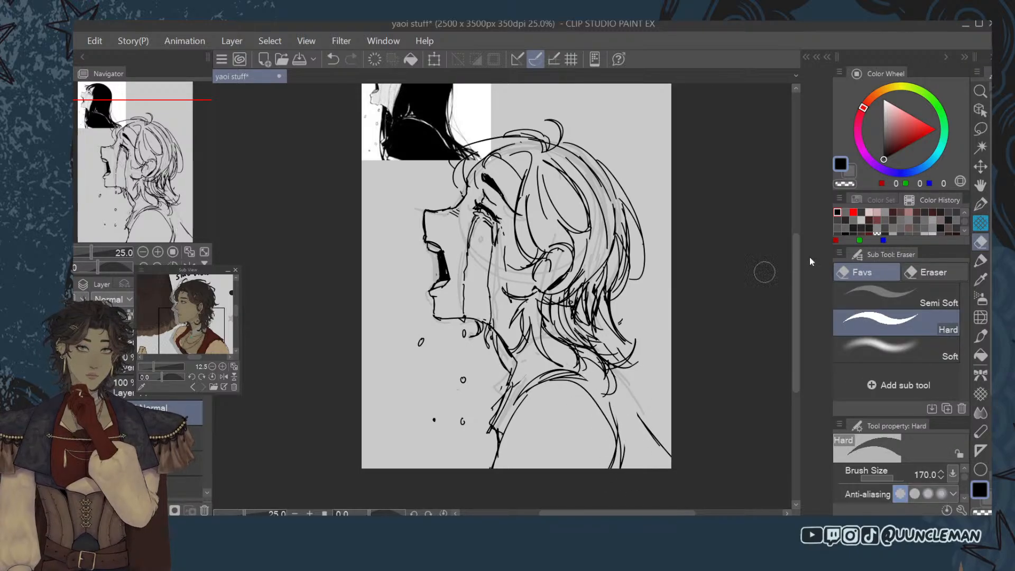
key(p)
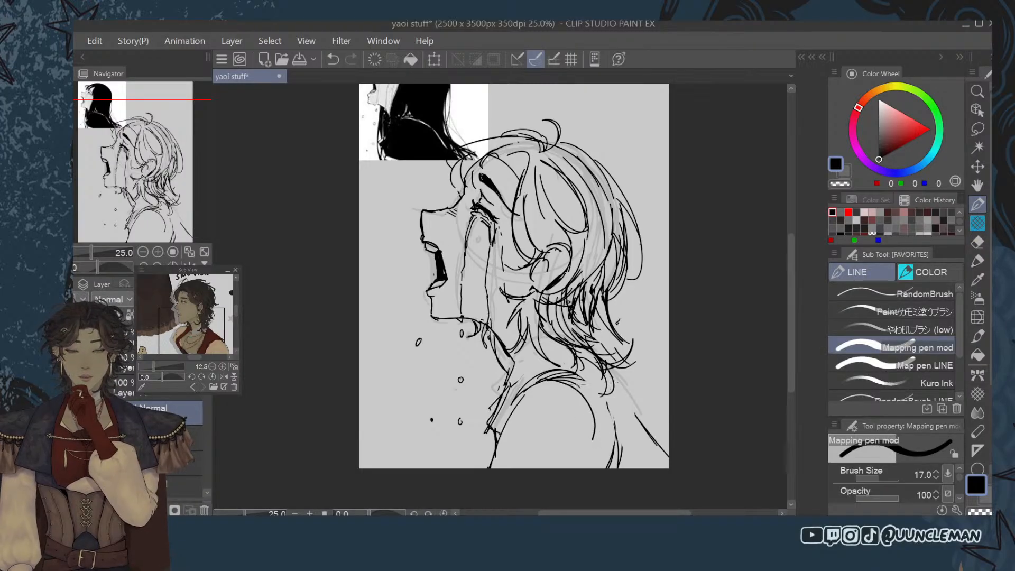
mouse_move(568, 374)
mouse_down()
mouse_move(610, 420)
mouse_move(621, 459)
mouse_up()
drag(605, 366, 648, 425)
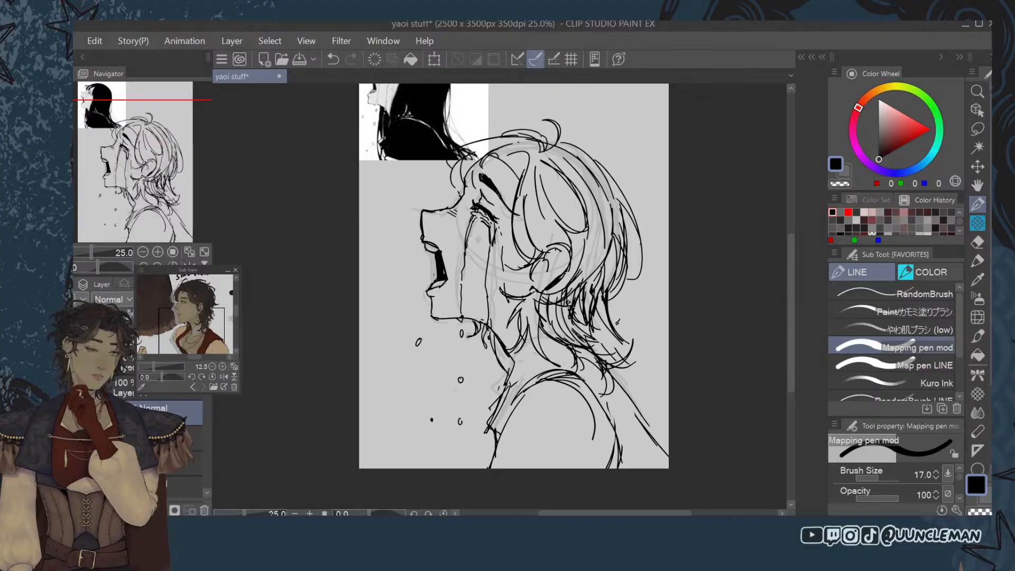
Erase the jagged collar strokes at the front of the neck and redraw a clean line from the neck to the chest.
click(978, 243)
mouse_move(521, 371)
mouse_down()
mouse_move(481, 431)
mouse_move(479, 423)
mouse_up()
click(975, 212)
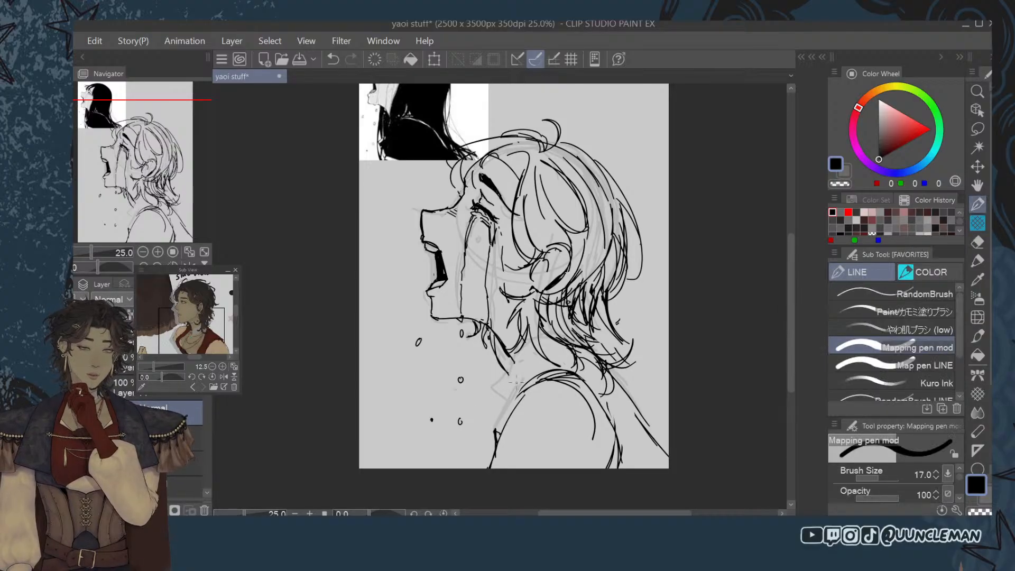
drag(515, 362, 493, 433)
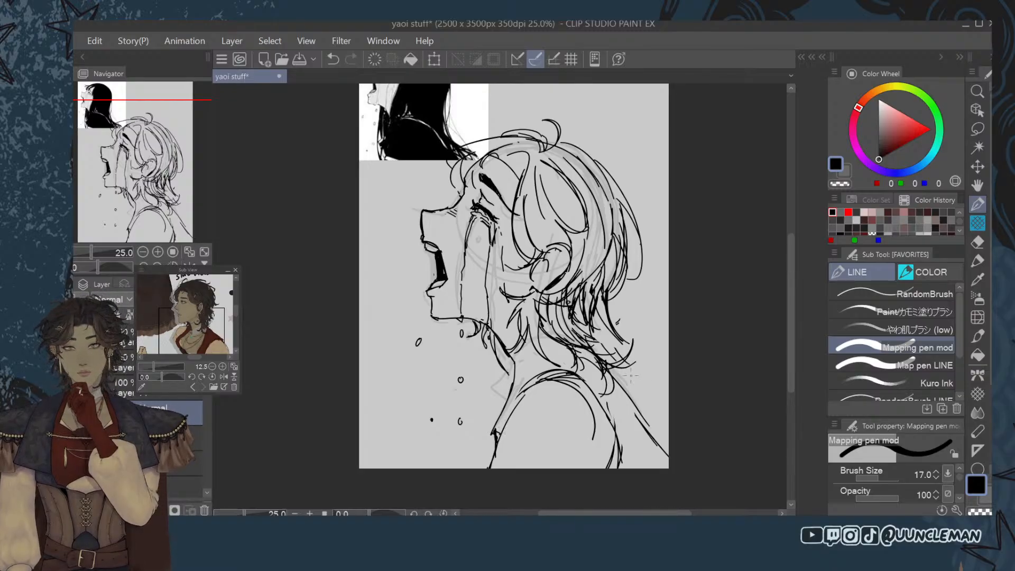
Rework the diagonal back line from the nape hair to the lower canvas edge, erasing and redrawing it as a steeper contour.
drag(608, 365, 653, 440)
drag(636, 394, 668, 468)
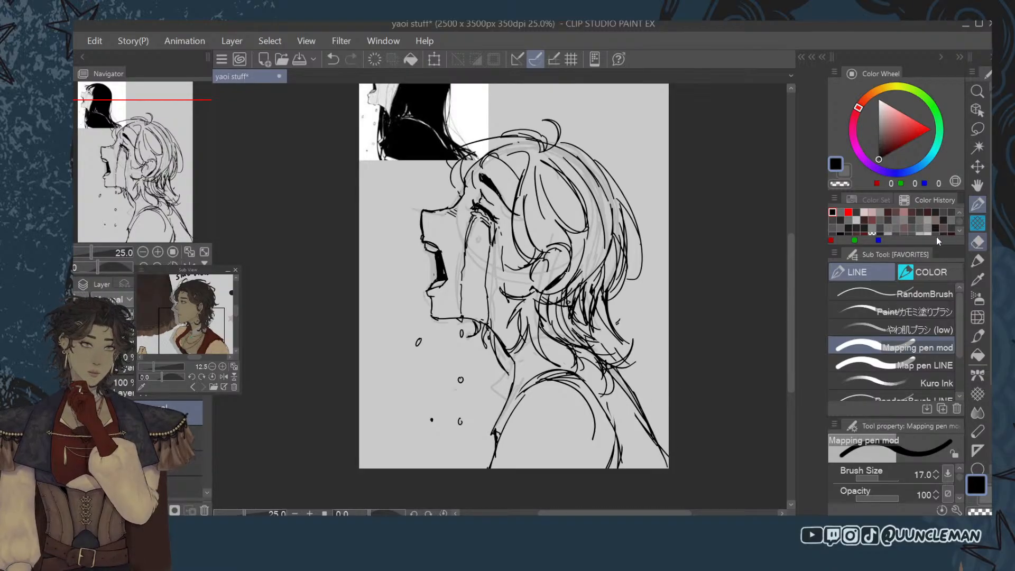
click(978, 242)
drag(623, 380, 675, 474)
click(977, 204)
mouse_move(618, 373)
mouse_down()
mouse_move(660, 460)
mouse_move(669, 458)
mouse_up()
drag(793, 290, 793, 266)
scroll(792, 257, down, 3)
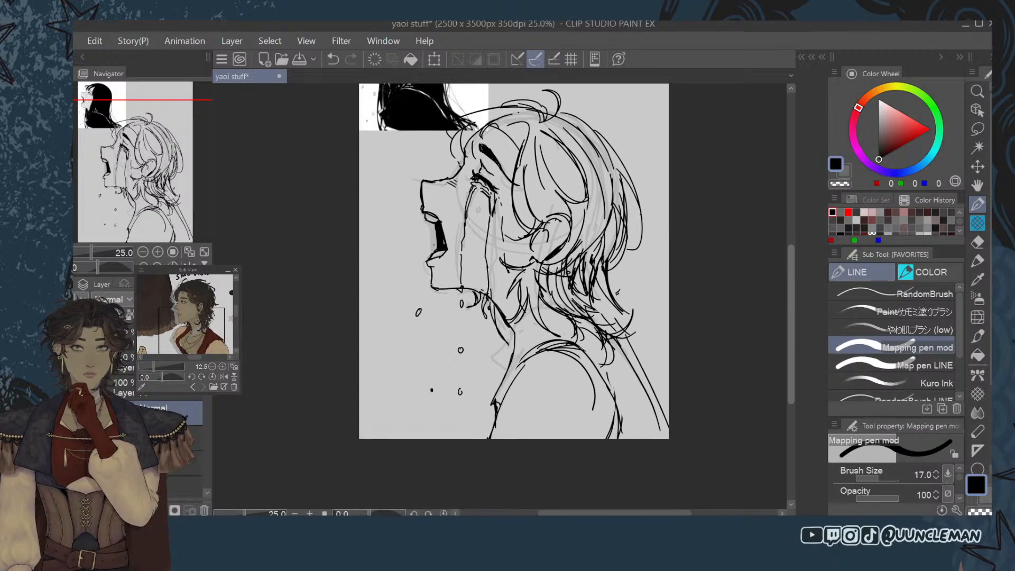
scroll(810, 288, down, 1)
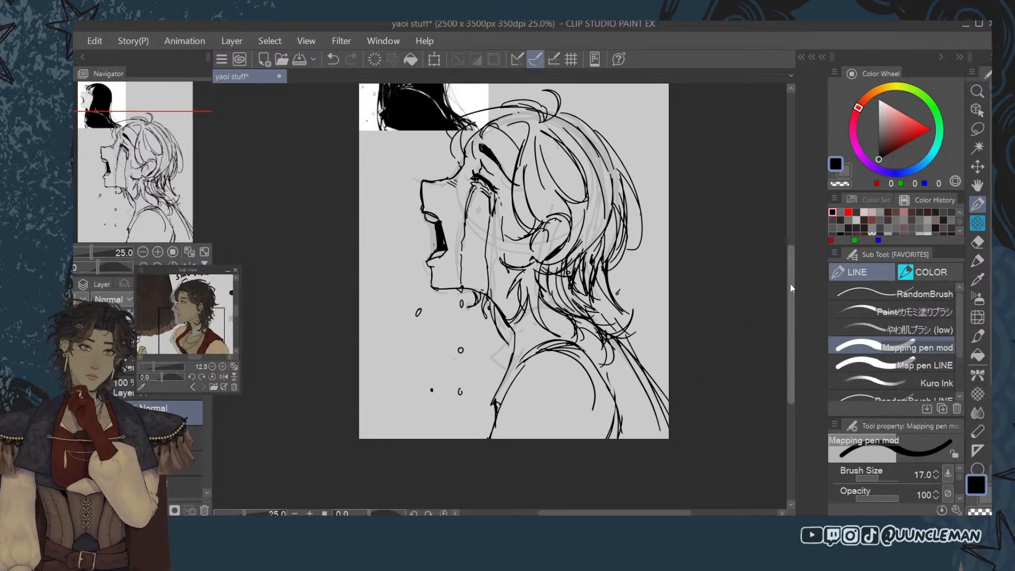
scroll(767, 273, up, 3)
scroll(723, 255, down, 1)
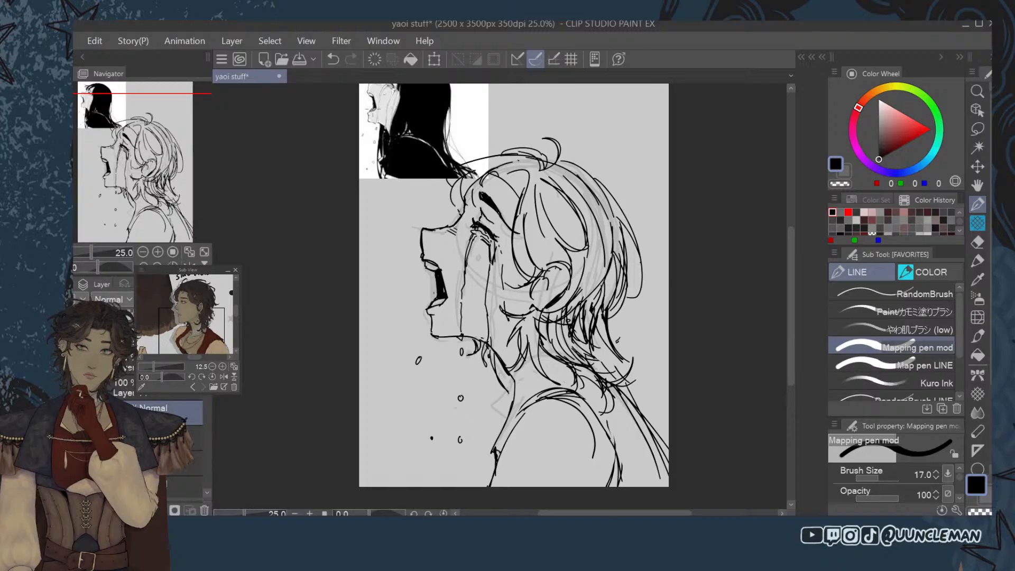
scroll(386, 151, up, 6)
drag(374, 123, 358, 203)
key(ctrl+z)
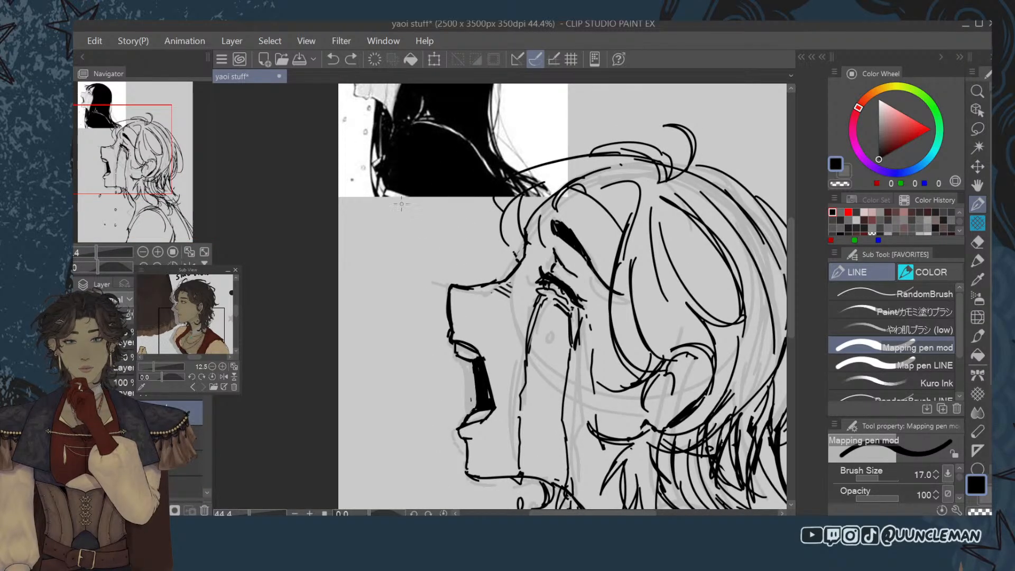
scroll(401, 204, down, 5)
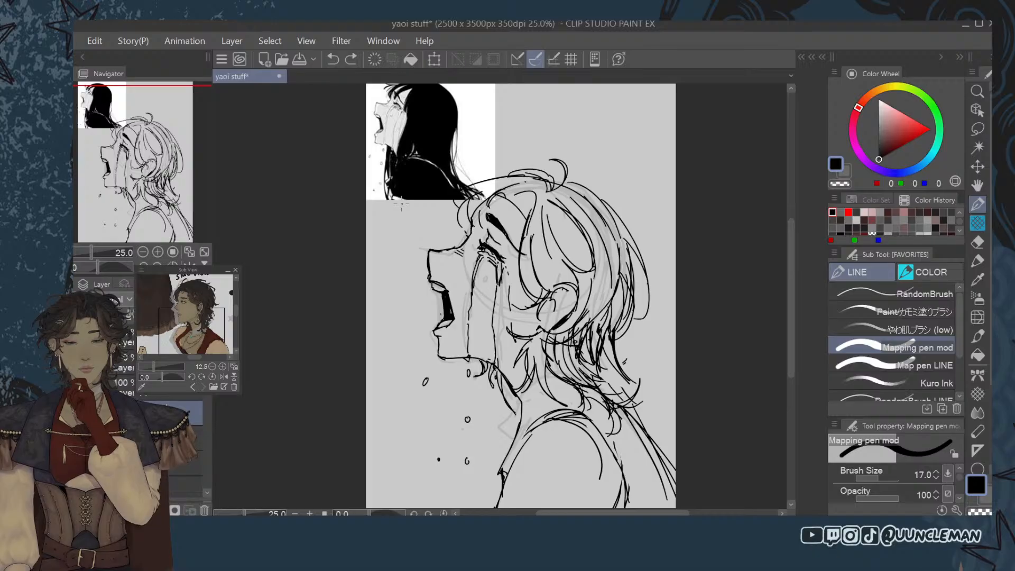
Draw the front chest edge and an inner neckline running from the neck hair to the chest, undoing the unwanted attempts.
scroll(798, 302, down, 3)
drag(498, 370, 495, 415)
mouse_move(554, 285)
mouse_down()
mouse_move(521, 331)
mouse_move(548, 294)
mouse_up()
drag(542, 301, 505, 359)
drag(521, 346, 490, 377)
key(ctrl+z)
key(ctrl+z)
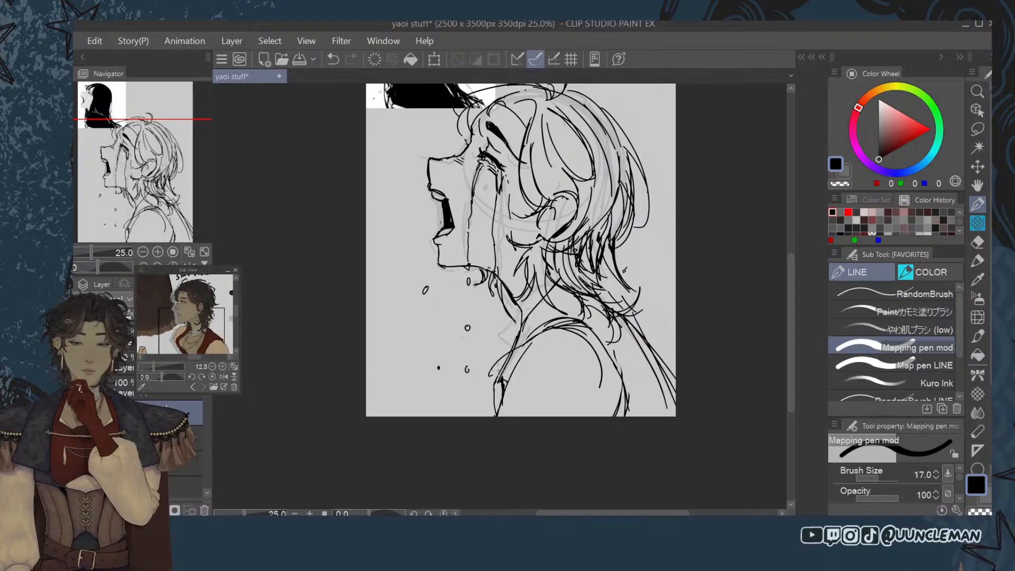
key(ctrl+z)
mouse_move(518, 333)
mouse_down()
mouse_move(502, 359)
mouse_move(537, 341)
mouse_move(492, 382)
mouse_up()
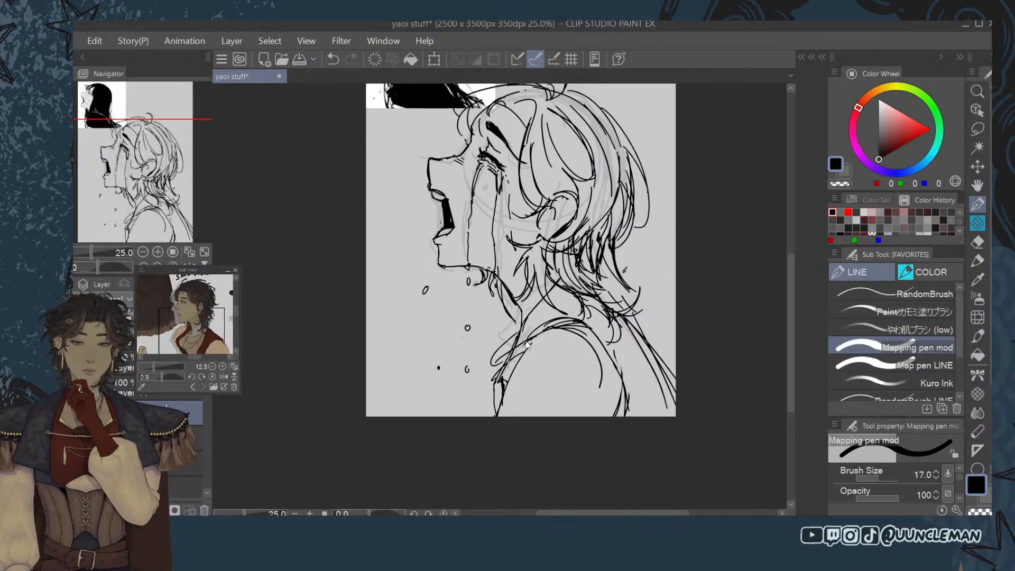
key(ctrl+z)
key(ctrl+z)
key(ctrl+z)
mouse_move(554, 288)
mouse_down()
mouse_move(510, 347)
mouse_move(515, 332)
mouse_move(509, 364)
mouse_up()
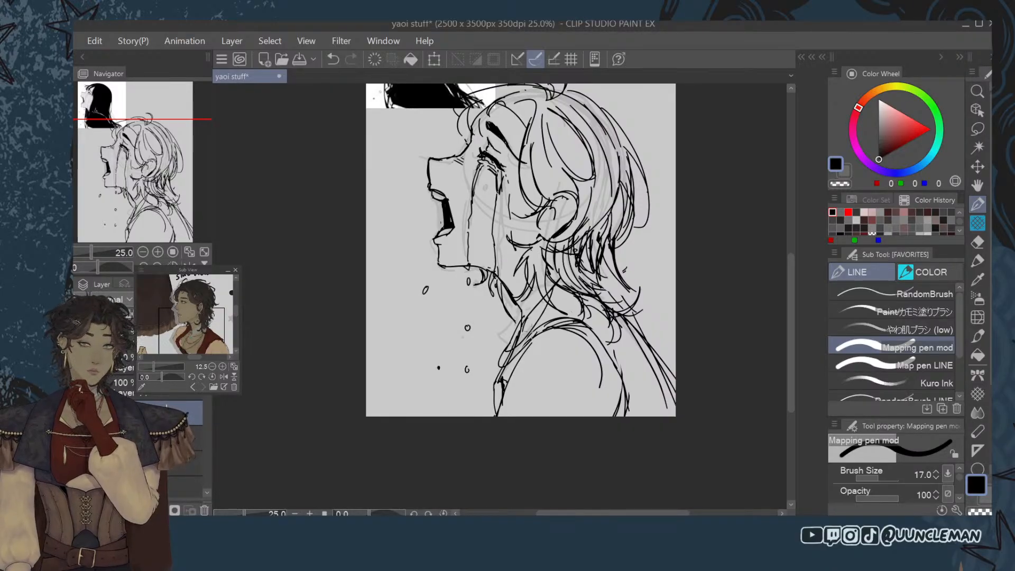
Erase the diagonal back contour and redraw it with layered strokes from the nape hair to the canvas corner.
click(977, 243)
drag(624, 310, 672, 413)
key(p)
mouse_move(608, 292)
mouse_down()
mouse_move(675, 393)
mouse_move(668, 397)
mouse_up()
drag(629, 313, 676, 411)
drag(650, 347, 673, 415)
key(e)
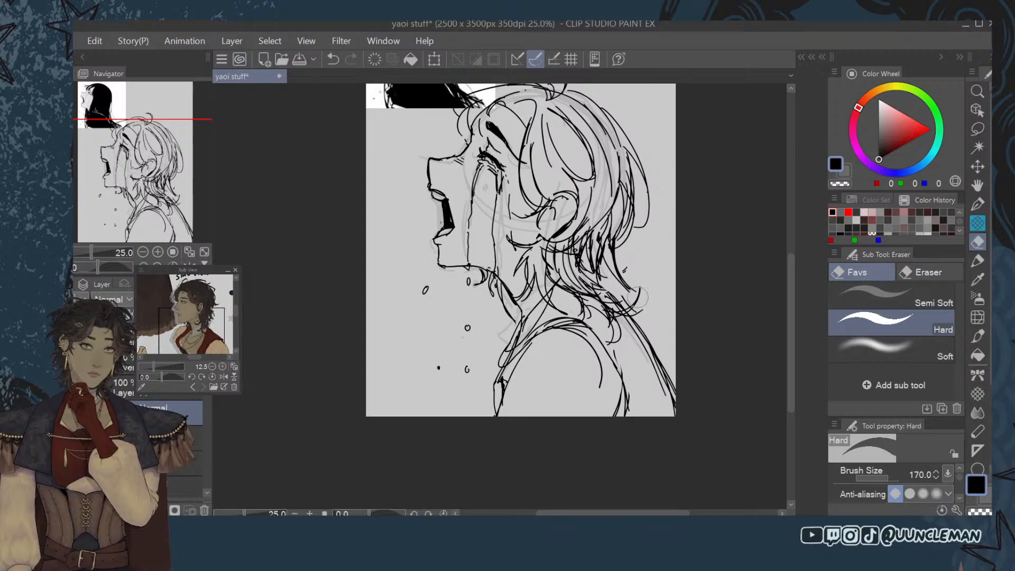
key(p)
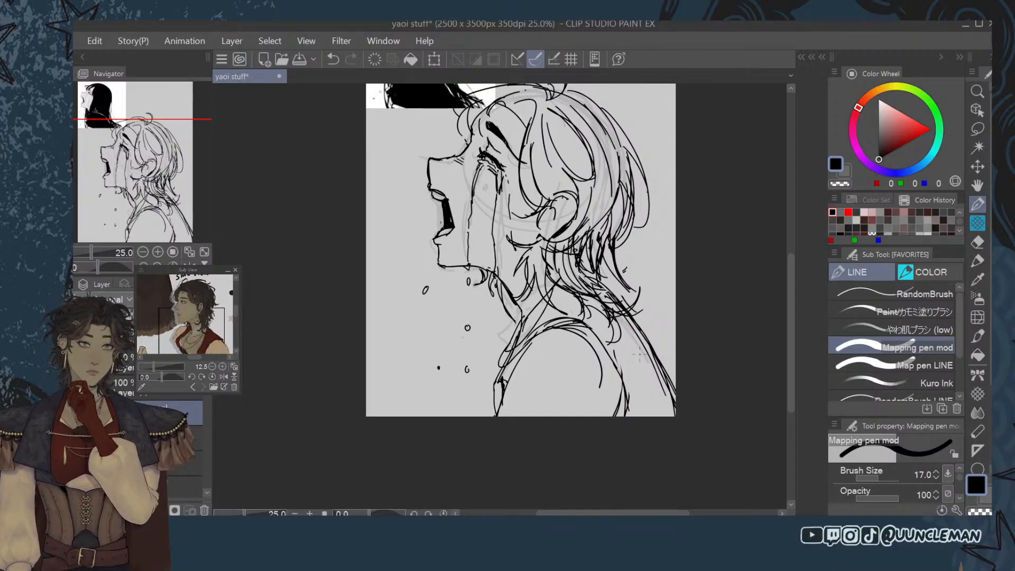
Add a stroke to the front hairline and an outer contour line along the back of the hair.
drag(791, 326, 778, 262)
drag(503, 207, 470, 235)
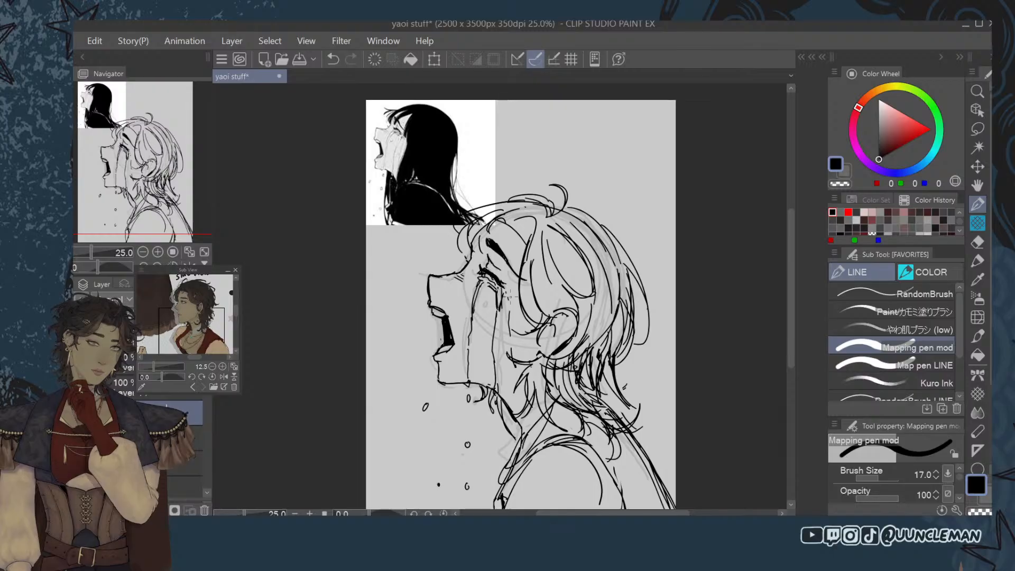
drag(604, 228, 648, 329)
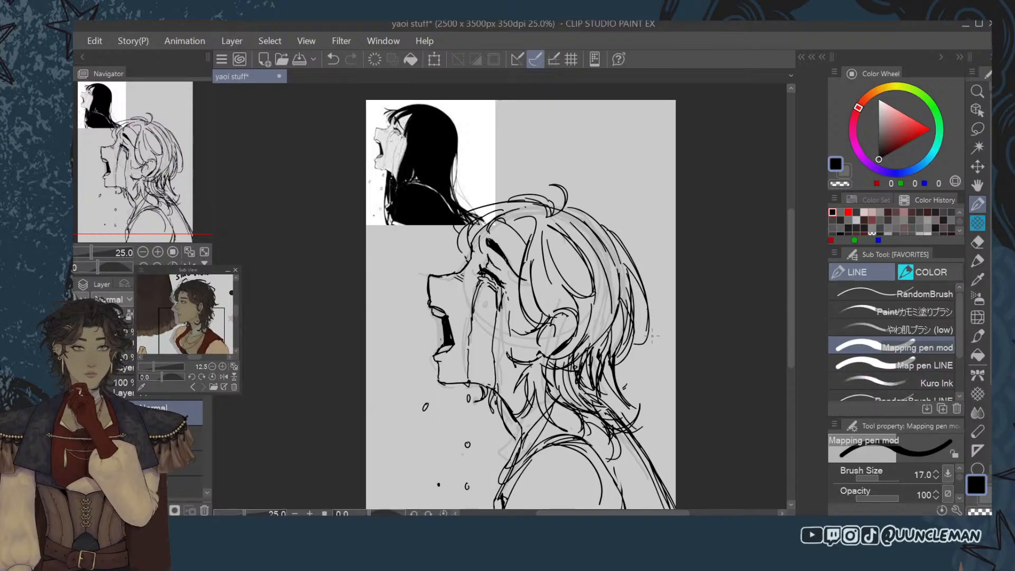
Erase the crowded strands in the back hair behind the ear and redraw them flowing down to the nape.
click(978, 243)
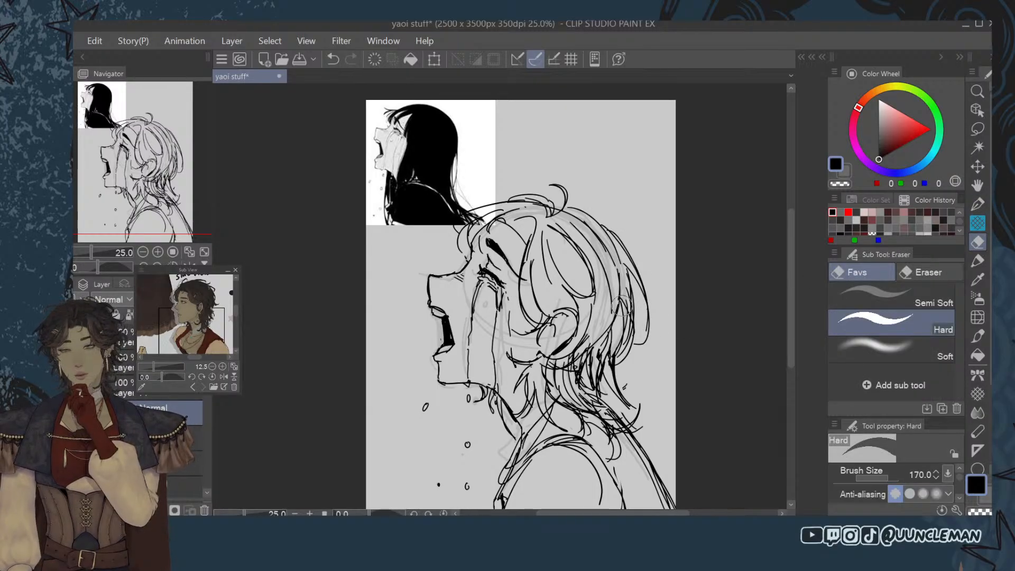
click(130, 385)
click(80, 363)
click(81, 363)
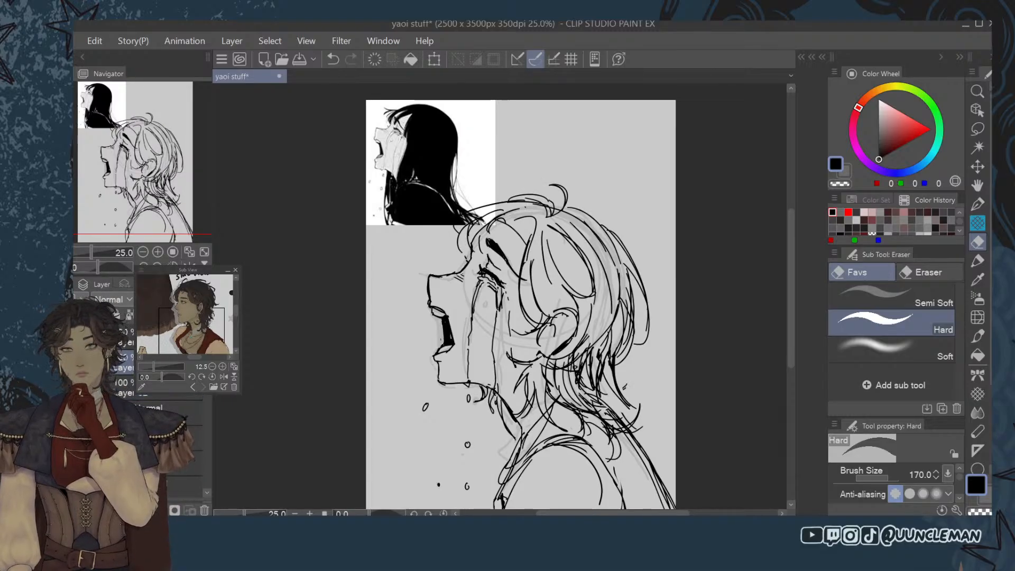
mouse_move(619, 296)
mouse_down()
mouse_move(615, 339)
mouse_move(619, 278)
mouse_move(613, 331)
mouse_up()
click(975, 205)
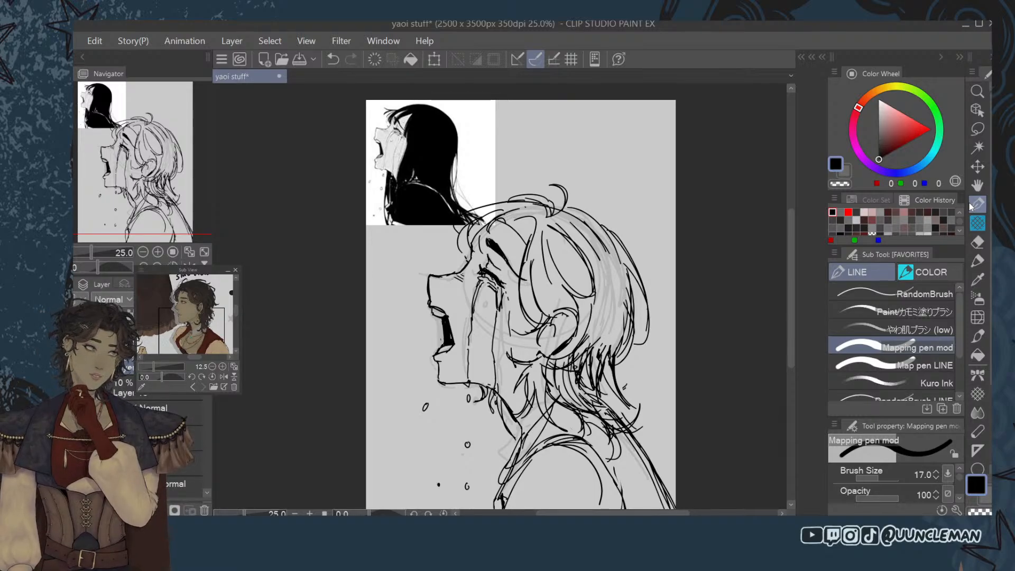
mouse_move(608, 291)
mouse_down()
mouse_move(587, 349)
mouse_move(646, 351)
mouse_move(609, 375)
mouse_move(625, 420)
mouse_up()
Clean up the nape hair and redraw its overlapping strands below the ear.
key(e)
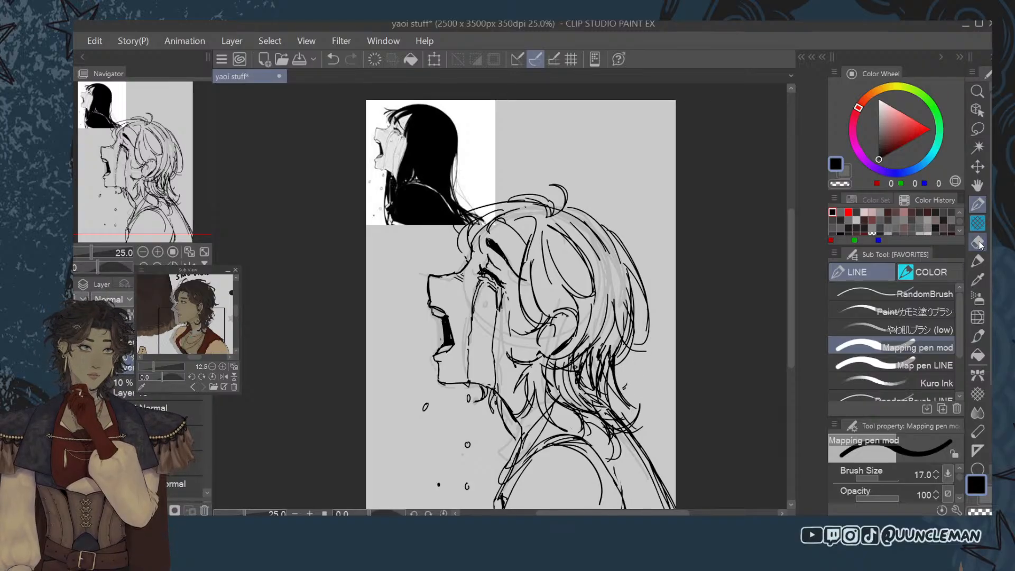
key(p)
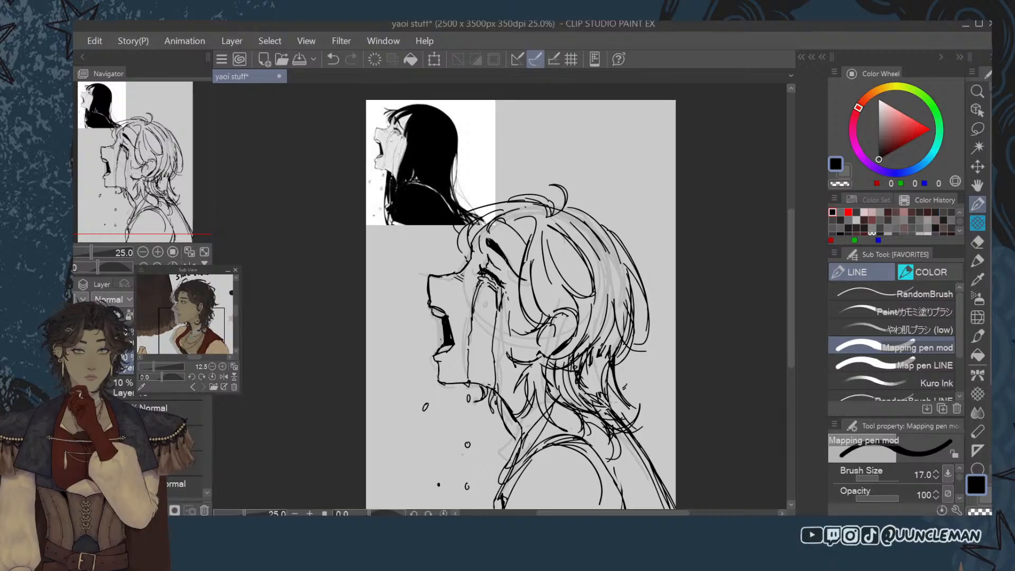
drag(603, 398, 613, 408)
drag(594, 360, 588, 398)
drag(587, 363, 598, 404)
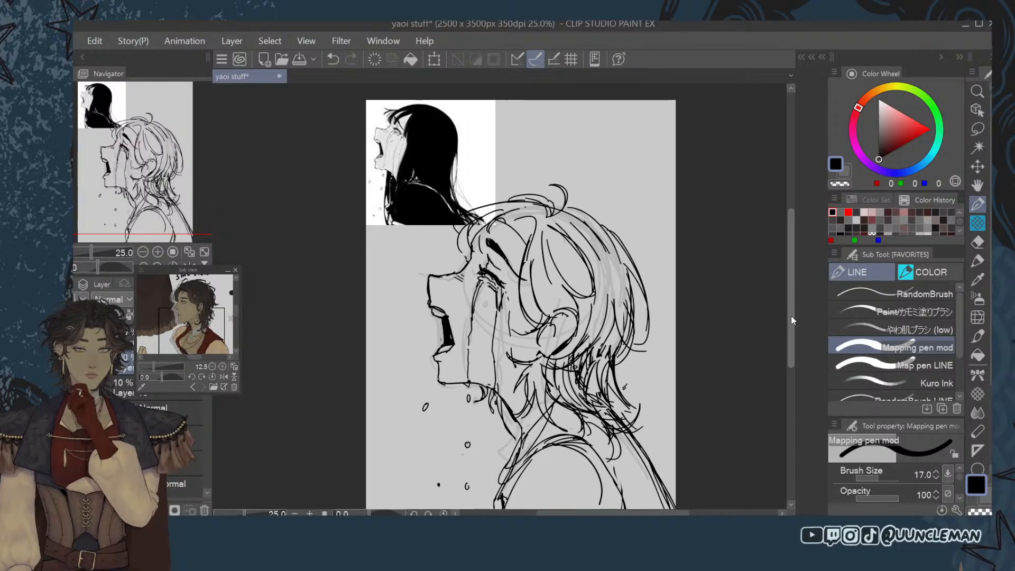
Draw small oval beads along the front neckline and a curved line around the back of the neck under the hair.
scroll(791, 313, down, 2)
mouse_move(499, 407)
mouse_down()
mouse_move(487, 420)
mouse_move(520, 395)
mouse_up()
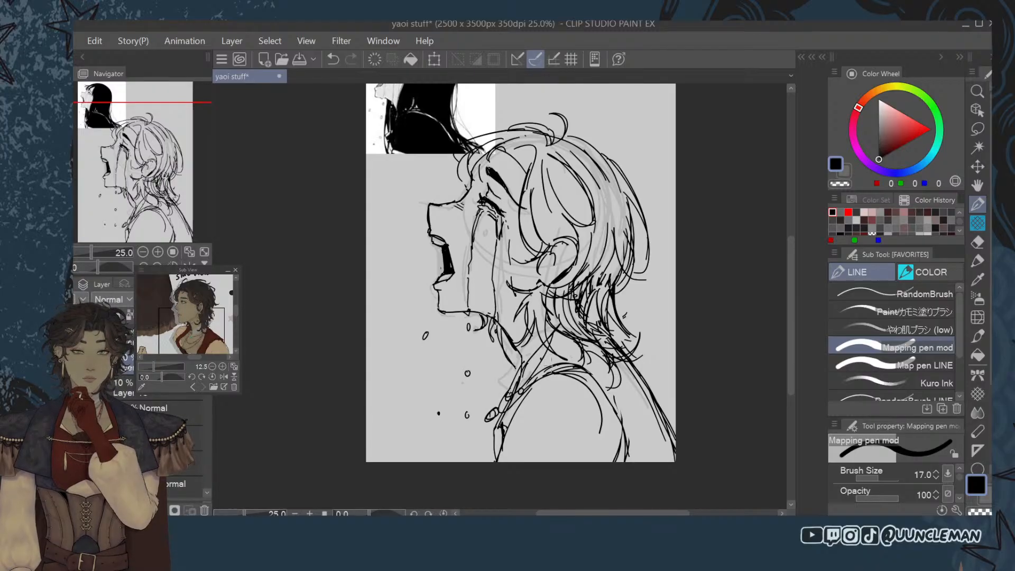
drag(551, 365, 611, 350)
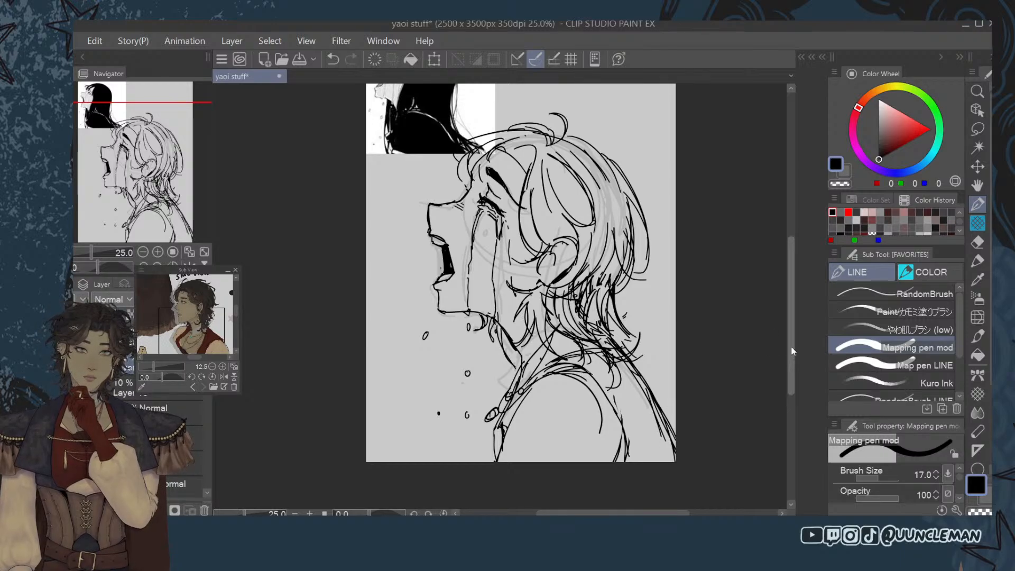
Hide the rough guide sketch and lower the opacity of the line drawing to a faint grey.
click(80, 387)
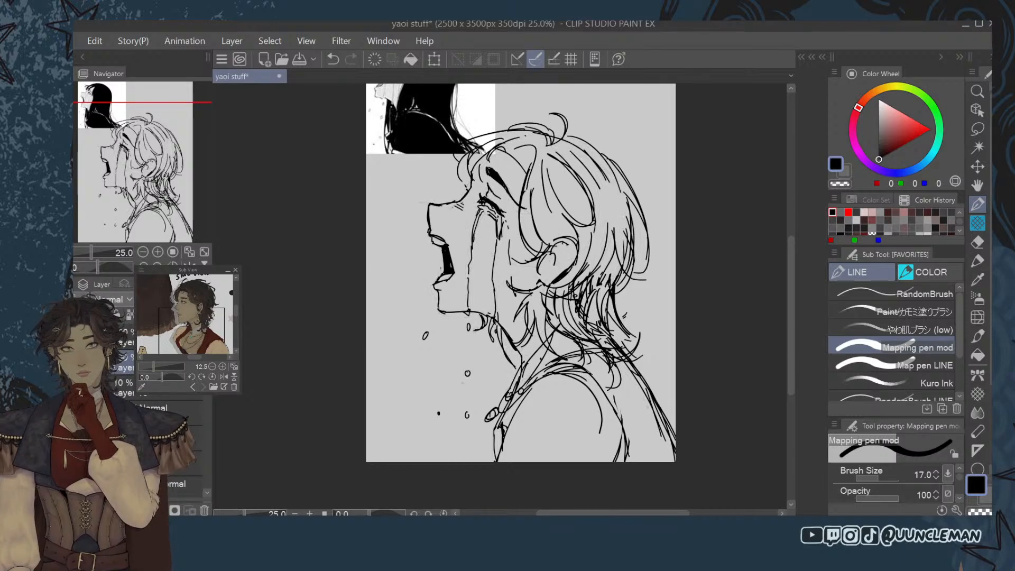
click(81, 388)
click(81, 388)
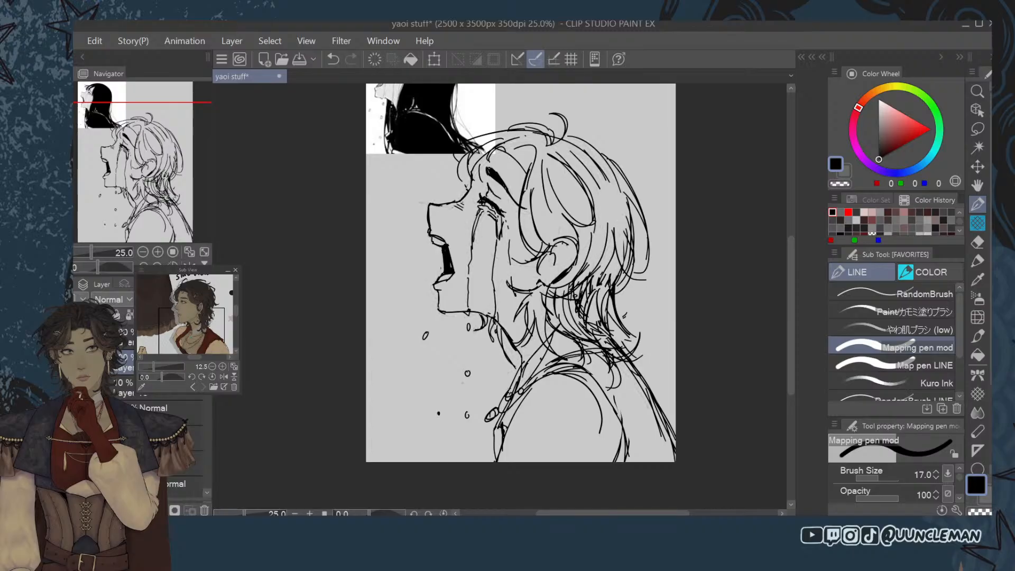
click(163, 363)
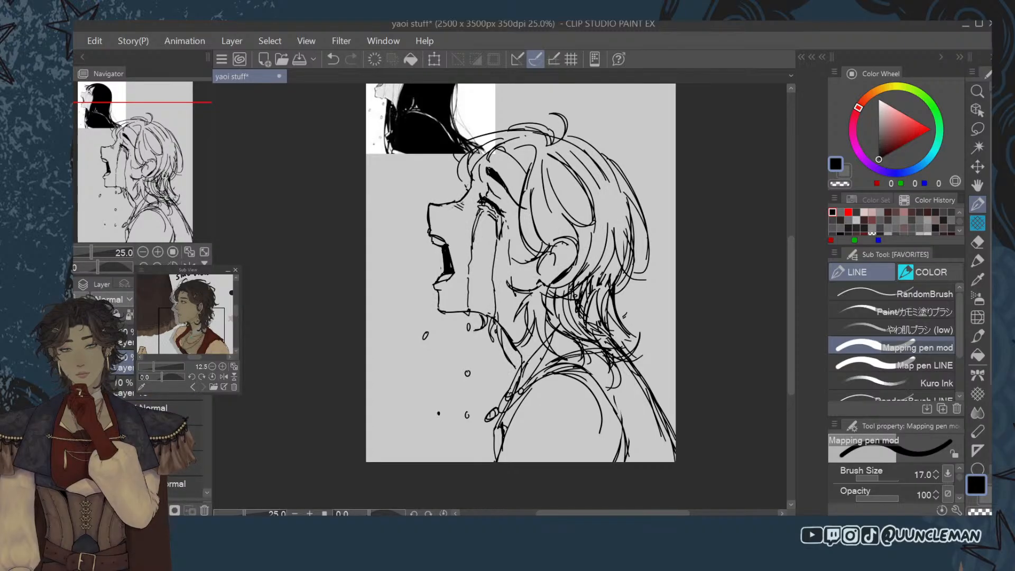
click(152, 299)
click(146, 299)
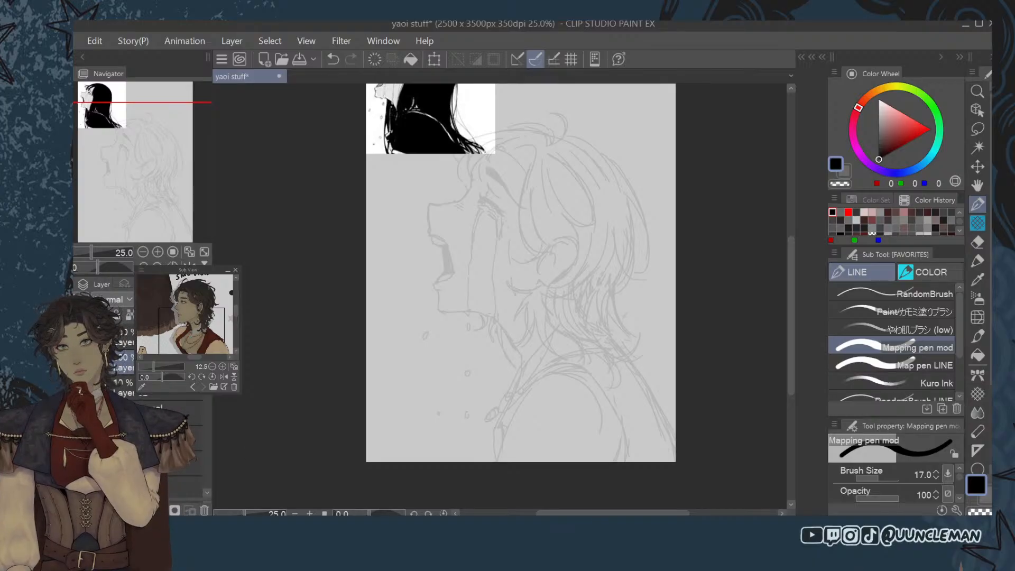
Test a Mapping pen stroke on the front of the nose, reduce the brush size to 15 and undo the stroke.
key(space)
scroll(529, 223, up, 2)
drag(492, 214, 709, 322)
scroll(697, 276, up, 1)
scroll(697, 276, down, 1)
drag(697, 276, 740, 324)
click(975, 209)
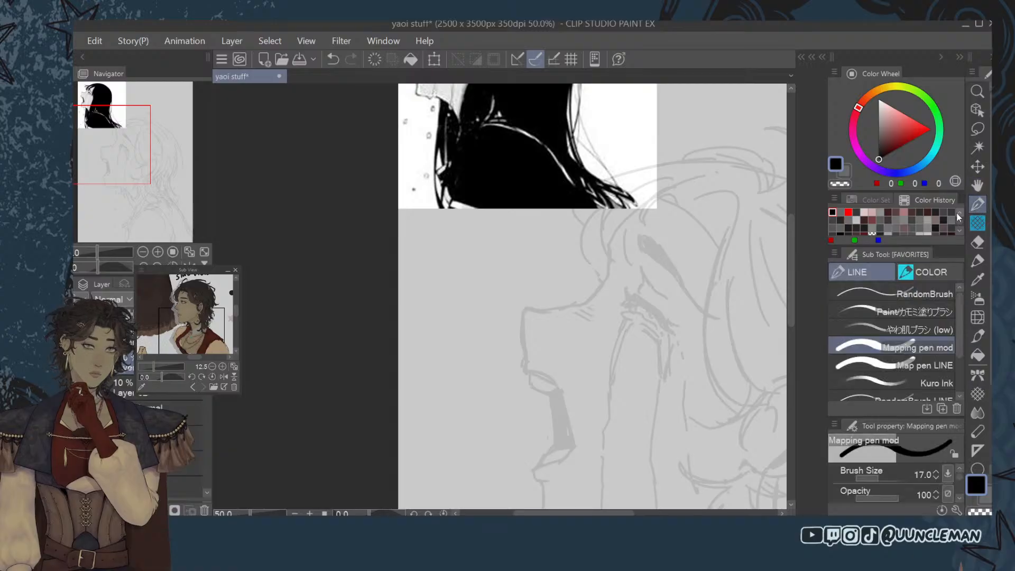
drag(525, 311, 528, 358)
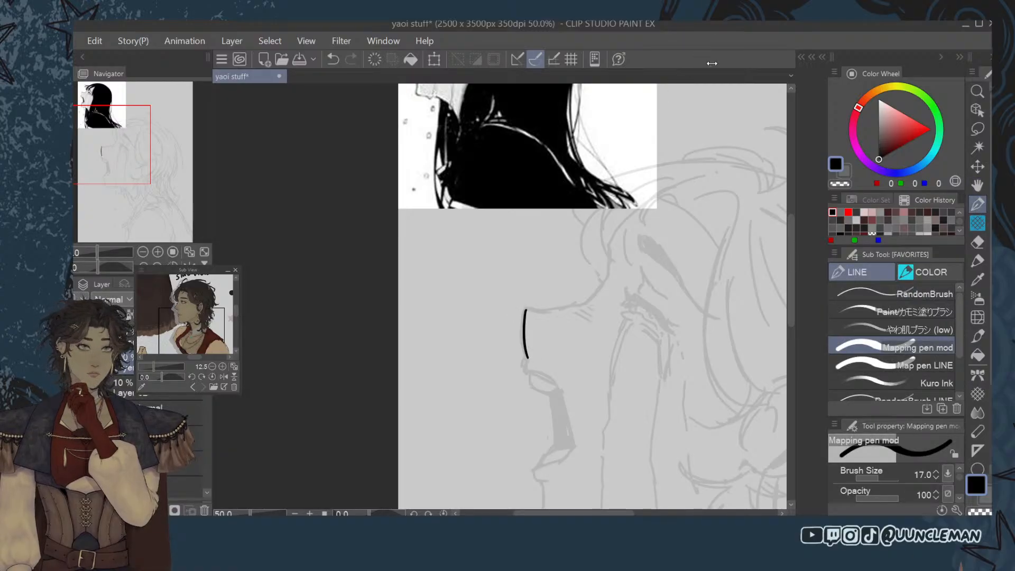
key(bracketleft)
key(ctrl+z)
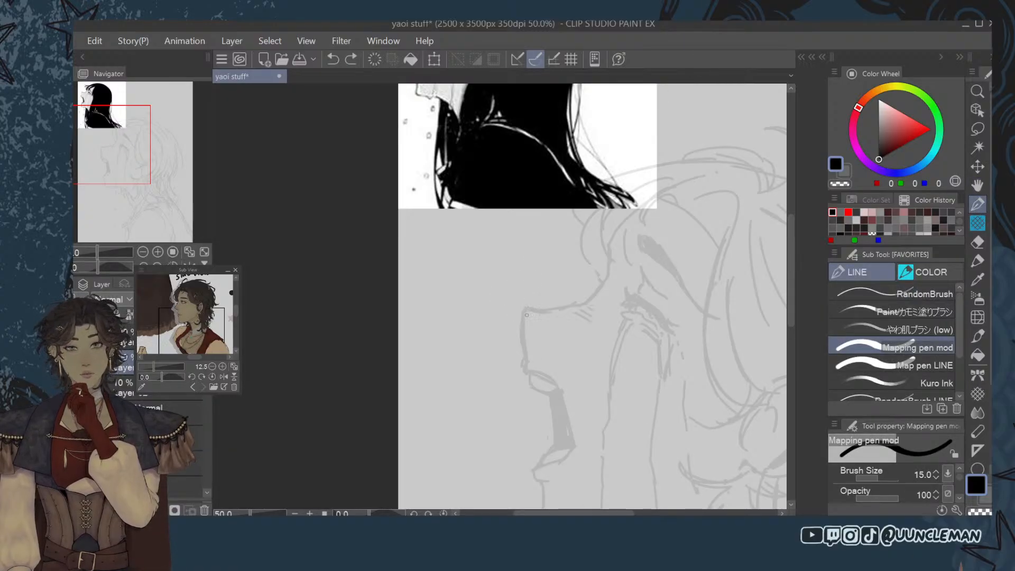
Ink the profile from the nose tip down to the upper lip and along the inner edge of the open mouth.
drag(523, 307, 527, 365)
key(ctrl+z)
key(ctrl+z)
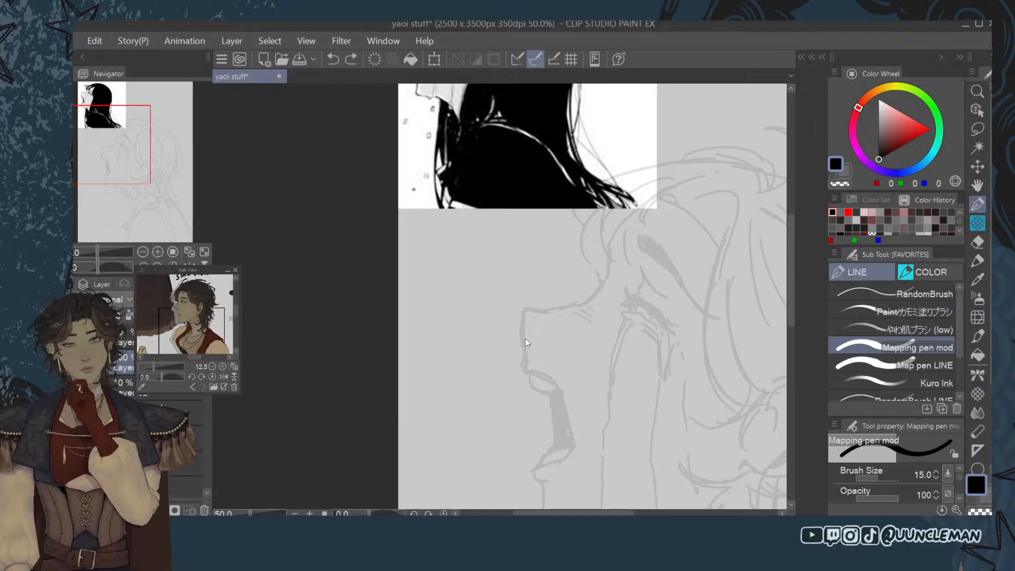
mouse_move(523, 309)
mouse_down()
mouse_move(526, 368)
mouse_move(562, 389)
mouse_move(576, 438)
mouse_up()
key(ctrl+z)
key(ctrl+z)
mouse_move(527, 369)
mouse_down()
mouse_move(560, 386)
mouse_move(576, 444)
mouse_up()
key(ctrl+z)
drag(561, 392, 577, 446)
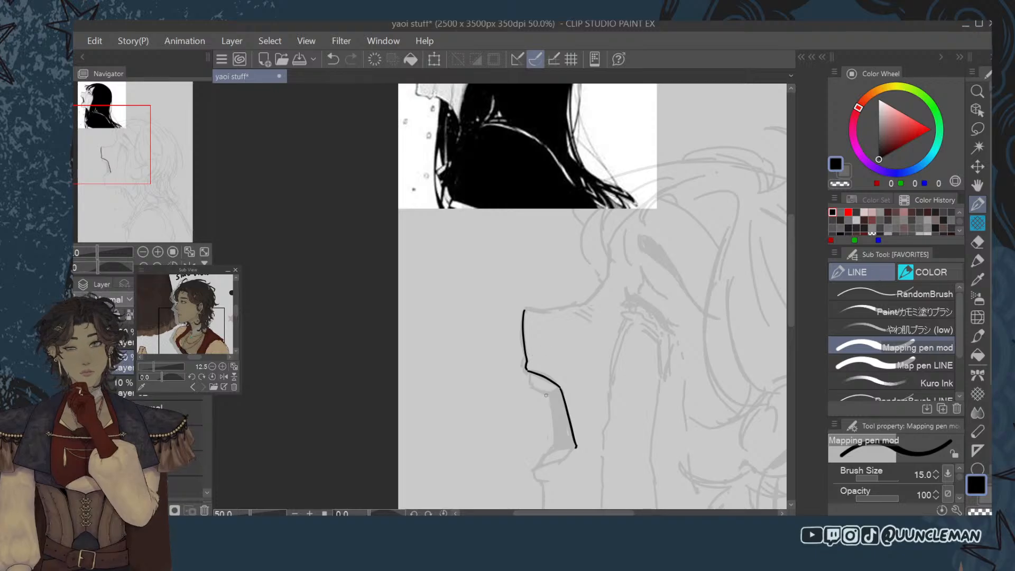
Ink the nose bridge from the tip up through the brow and over the curve of the forehead.
drag(794, 301, 801, 270)
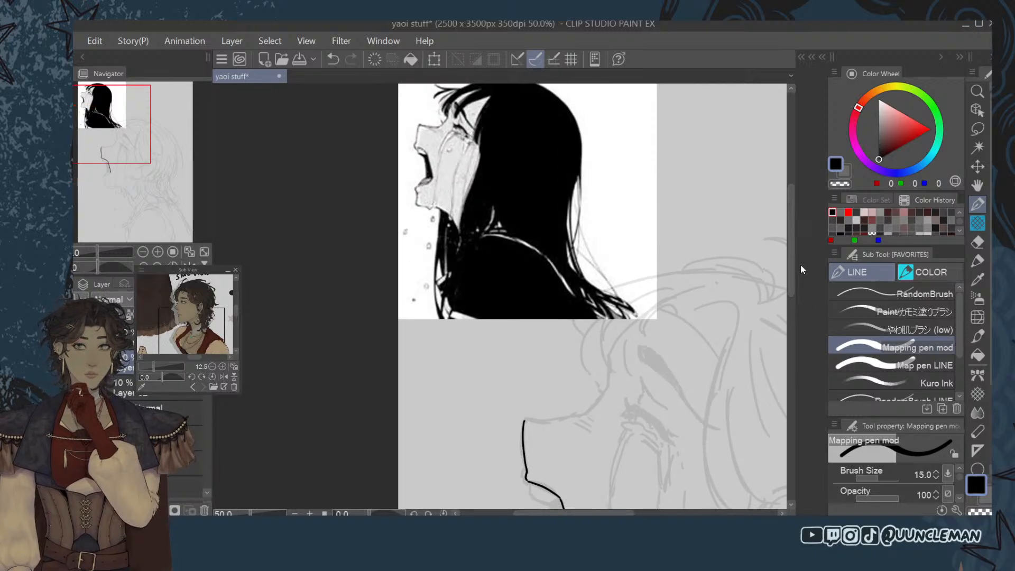
mouse_move(544, 421)
mouse_down()
mouse_move(579, 411)
mouse_move(531, 421)
mouse_move(586, 413)
mouse_move(613, 383)
mouse_up()
key(ctrl+z)
key(ctrl+z)
key(ctrl+z)
drag(583, 416, 613, 383)
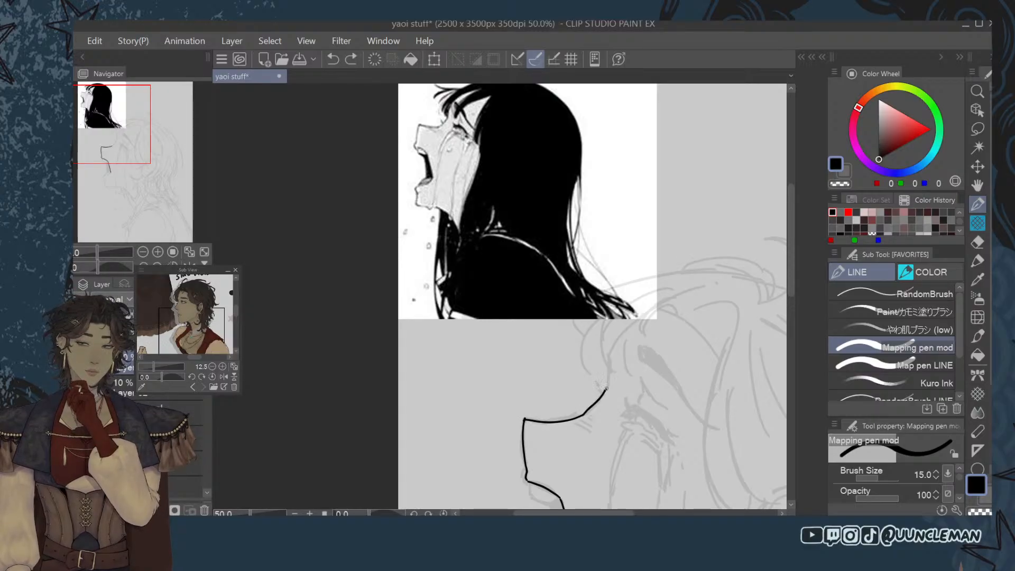
key(ctrl+z)
drag(583, 415, 612, 384)
key(ctrl+z)
mouse_move(582, 415)
mouse_down()
mouse_move(607, 388)
mouse_move(616, 343)
mouse_move(649, 314)
mouse_up()
key(ctrl+z)
scroll(681, 300, down, 2)
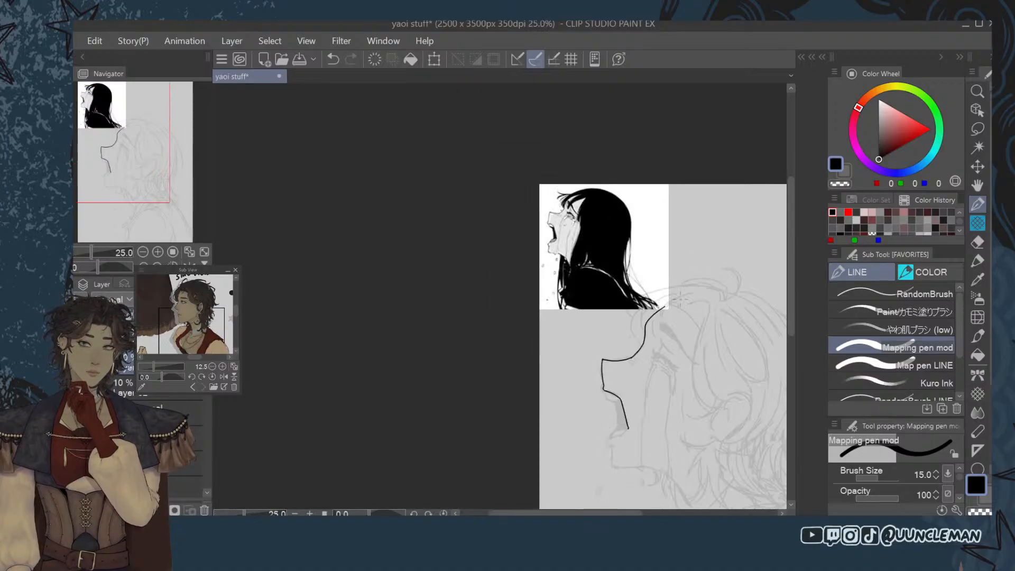
Try inking a short stroke at the inner corner of the closed eye.
scroll(681, 300, up, 1)
key(space)
scroll(534, 195, up, 4)
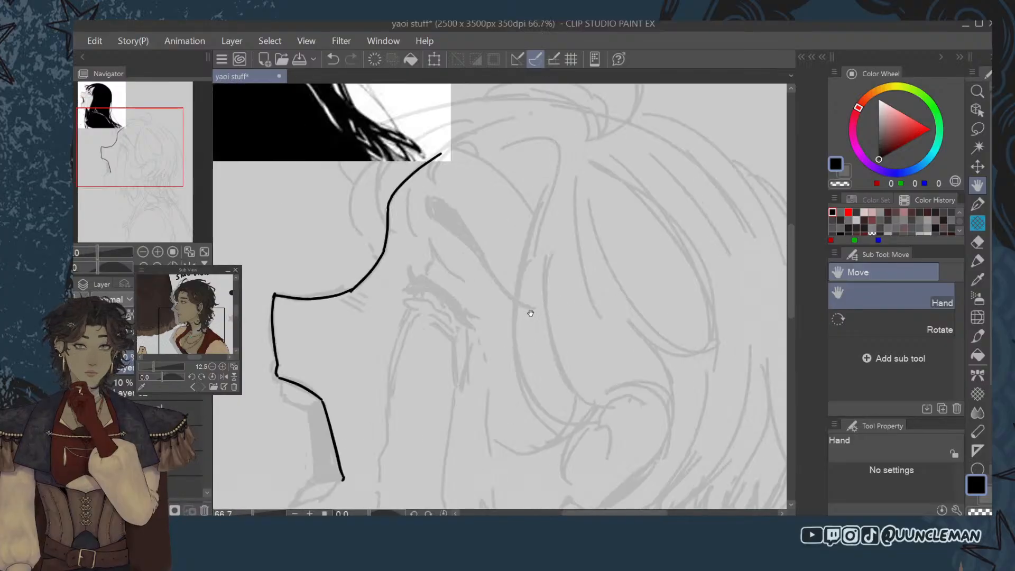
drag(654, 404, 666, 406)
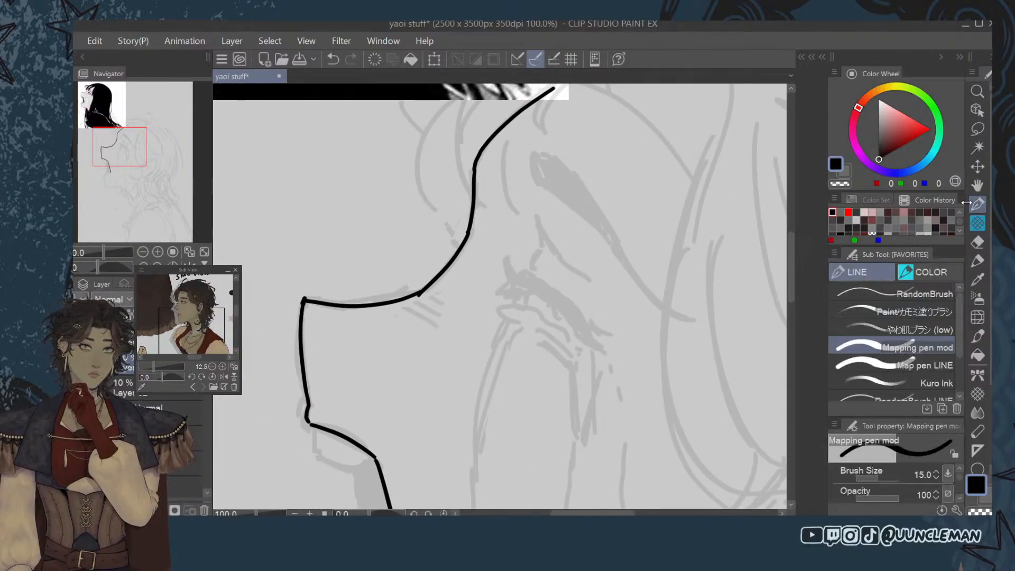
drag(503, 295, 529, 287)
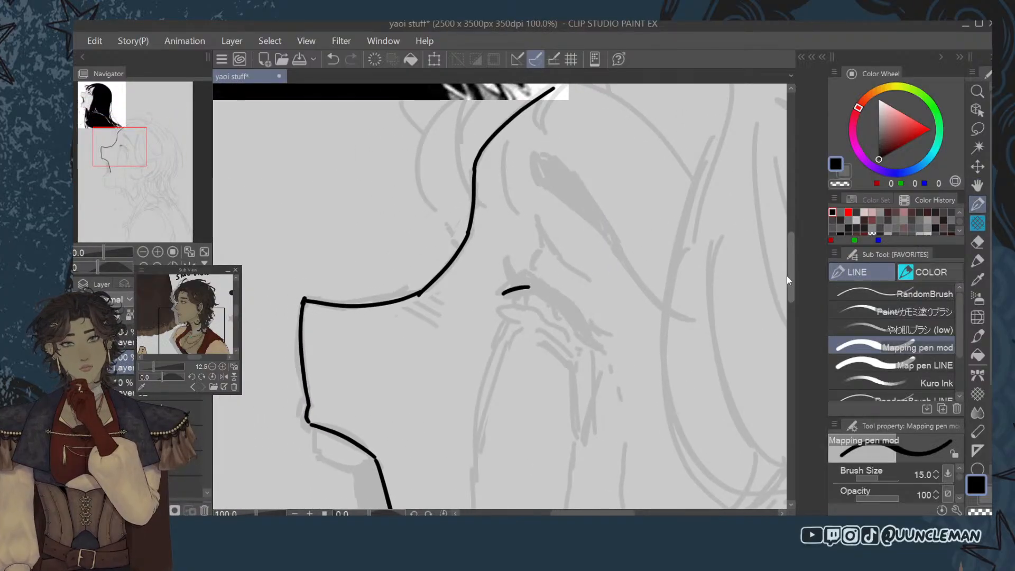
drag(791, 279, 791, 264)
key(ctrl+z)
Ink a small pointed lash at the eye's inner corner and the upper edge of the lash line sloping to the outer corner.
key(ctrl+minus)
key(ctrl+minus)
click(978, 186)
drag(681, 263, 701, 333)
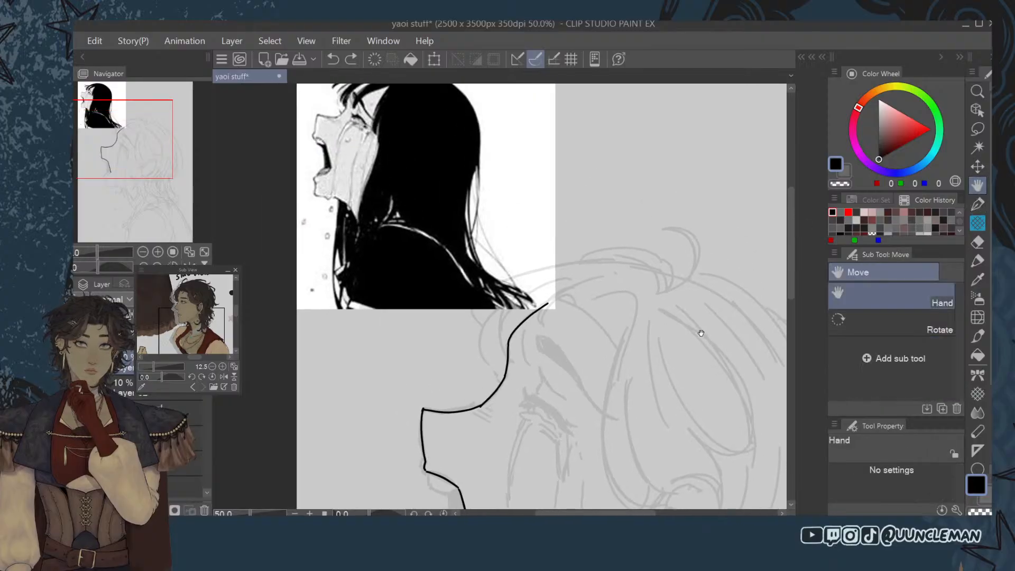
click(977, 209)
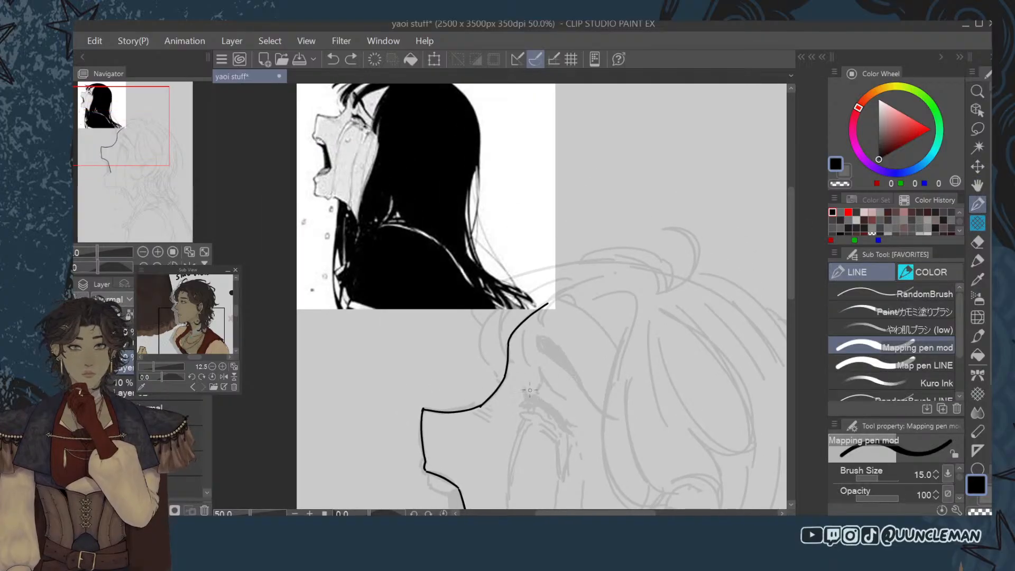
drag(523, 391, 530, 406)
key(ctrl+z)
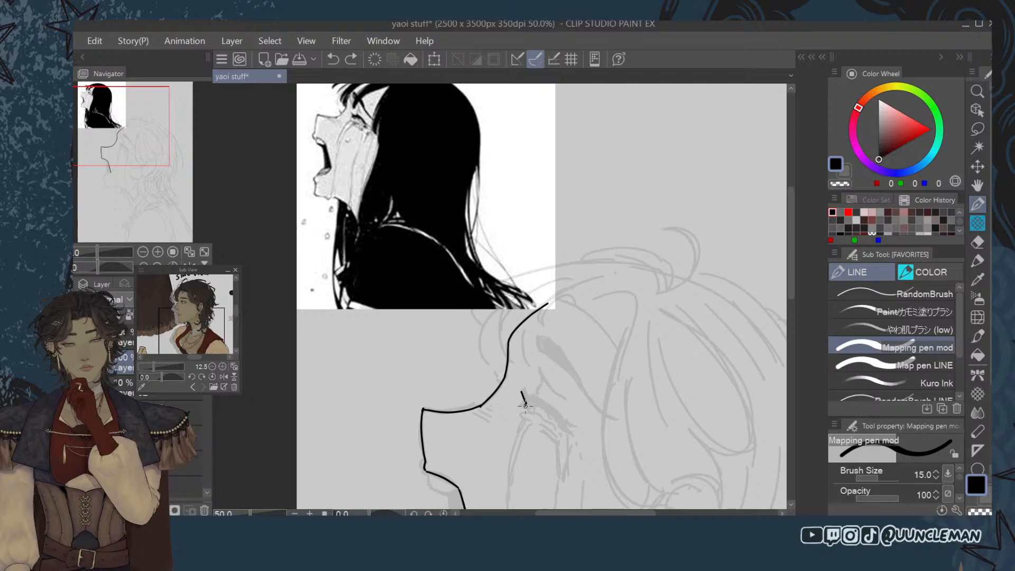
mouse_move(525, 405)
mouse_down()
mouse_move(537, 413)
mouse_move(525, 400)
mouse_move(541, 403)
mouse_move(534, 395)
mouse_move(560, 415)
mouse_move(537, 392)
mouse_move(570, 422)
mouse_up()
key(ctrl+z)
key(ctrl+z)
key(ctrl+z)
key(ctrl+z)
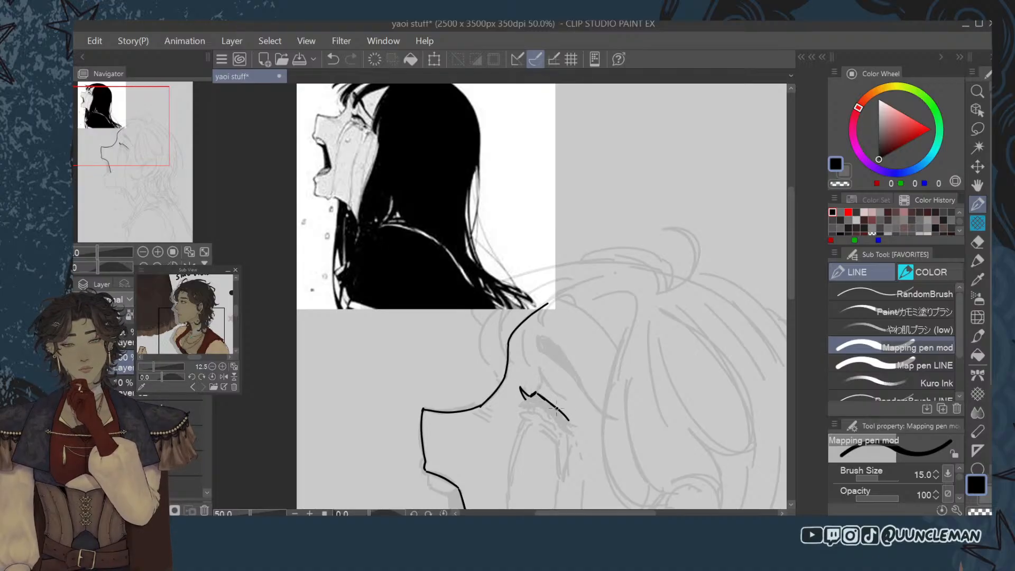
key(ctrl+z)
key(ctrl+z)
drag(537, 393, 570, 430)
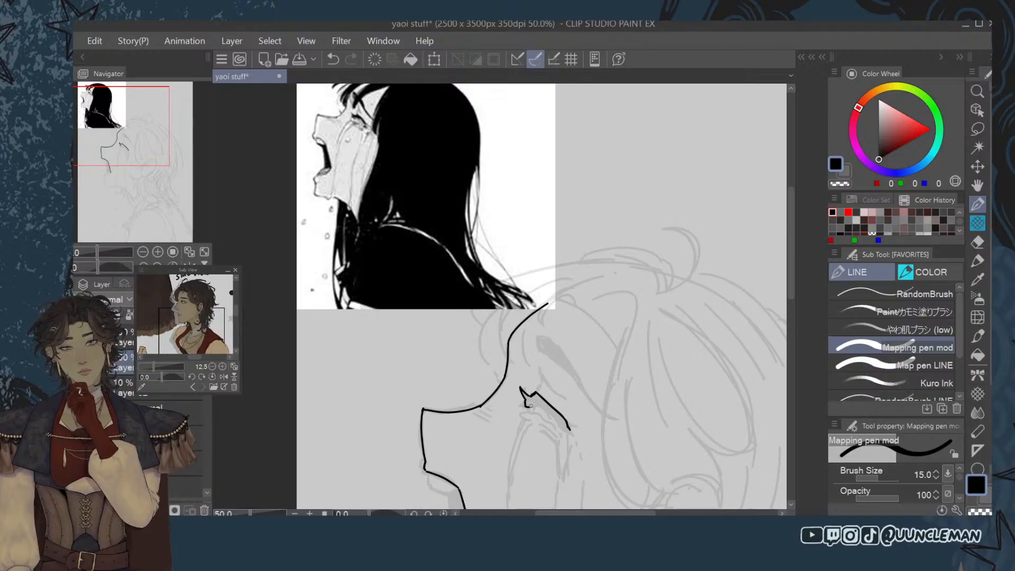
Ink the lower edge of the lash line, running parallel to the upper edge down to the outer corner.
drag(529, 405, 565, 425)
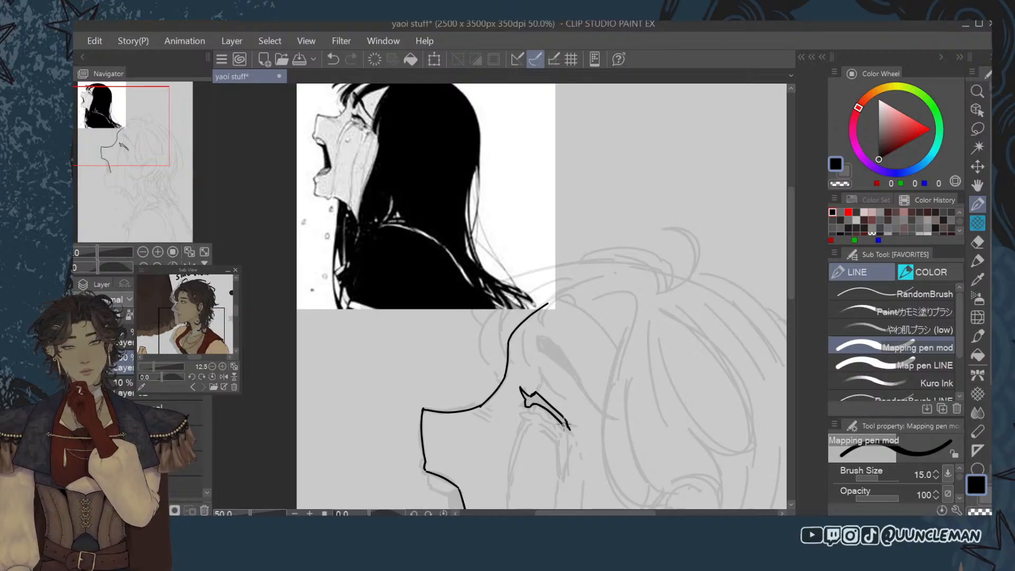
key(ctrl+z)
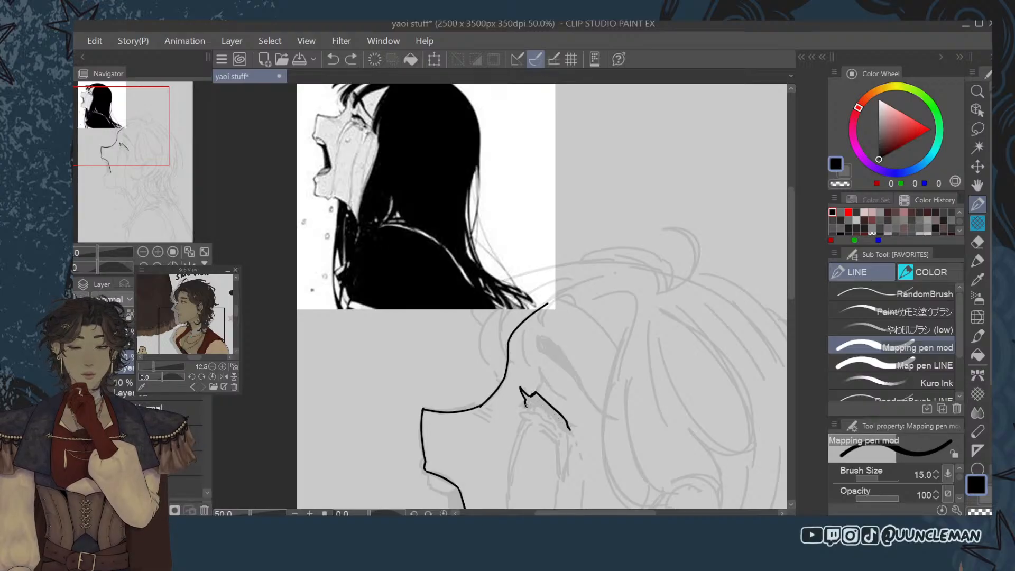
drag(523, 402, 562, 426)
key(ctrl+z)
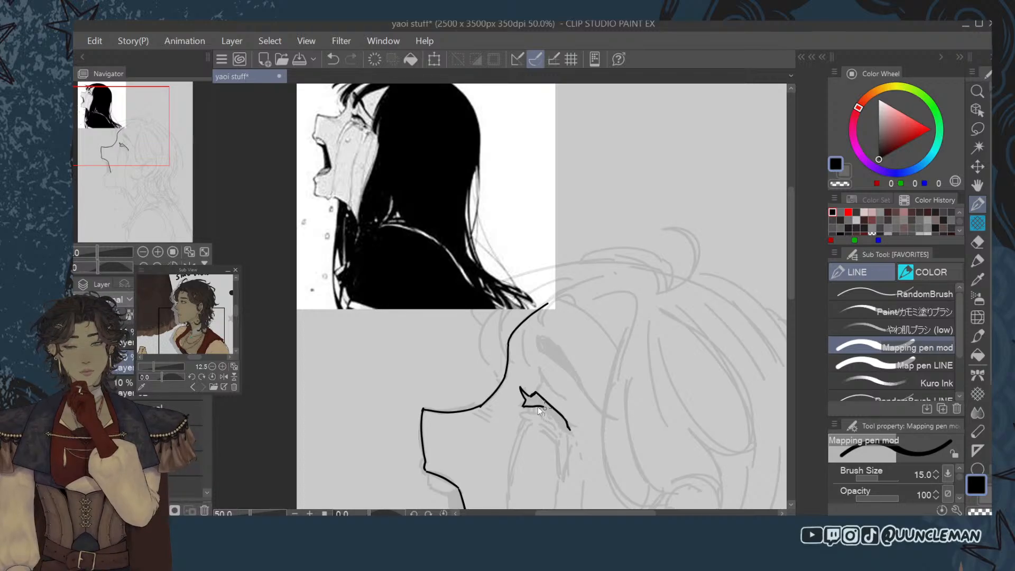
key(ctrl+z)
mouse_move(523, 406)
mouse_down()
mouse_move(555, 416)
mouse_move(542, 398)
mouse_move(575, 437)
mouse_up()
key(ctrl+z)
key(ctrl+z)
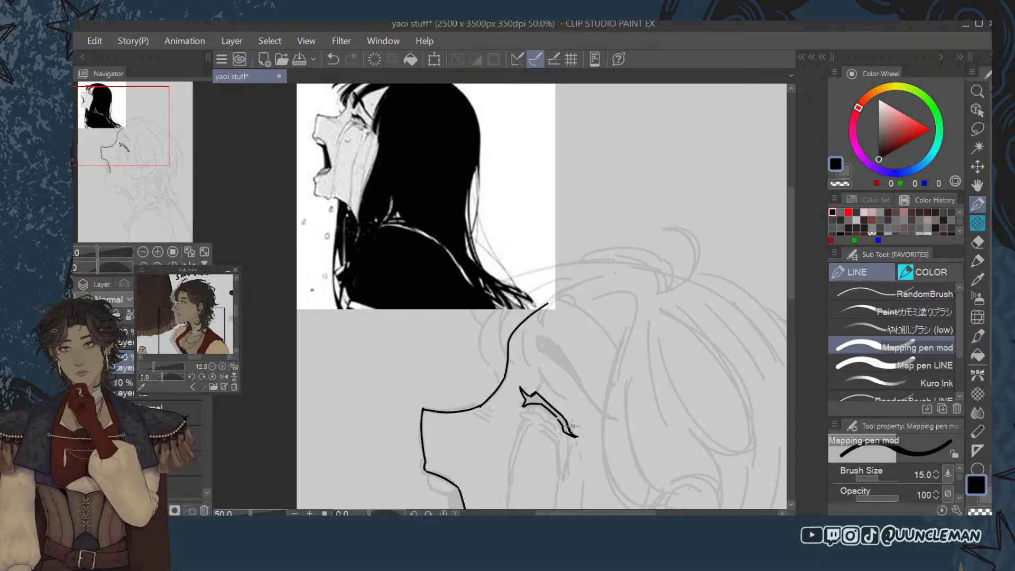
key(ctrl+z)
key(ctrl+z)
key(ctrl+z)
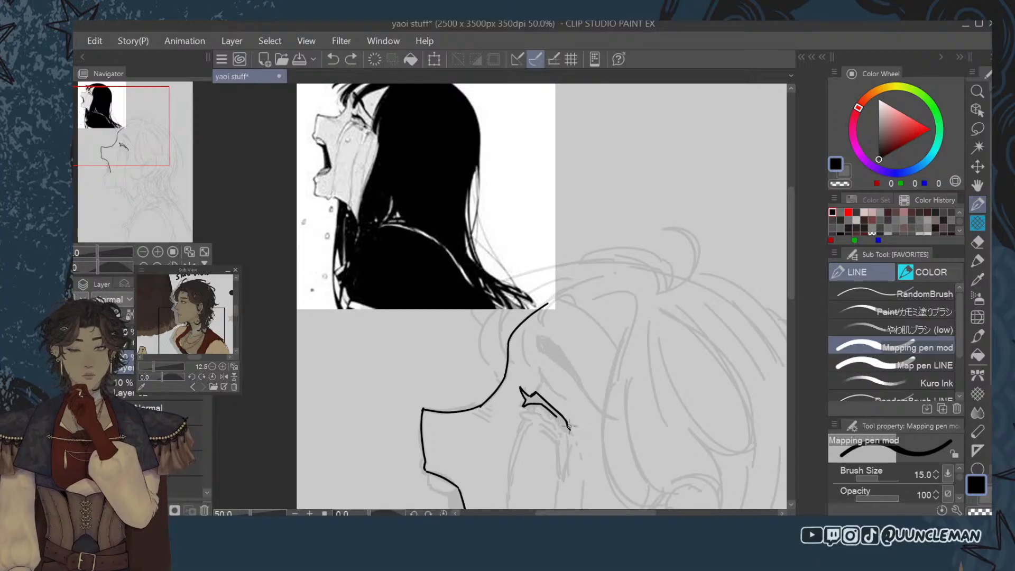
key(ctrl+y)
key(ctrl+y)
key(ctrl+y)
Close the lash outline into a pointed outer corner and fill the shape solid black.
click(974, 237)
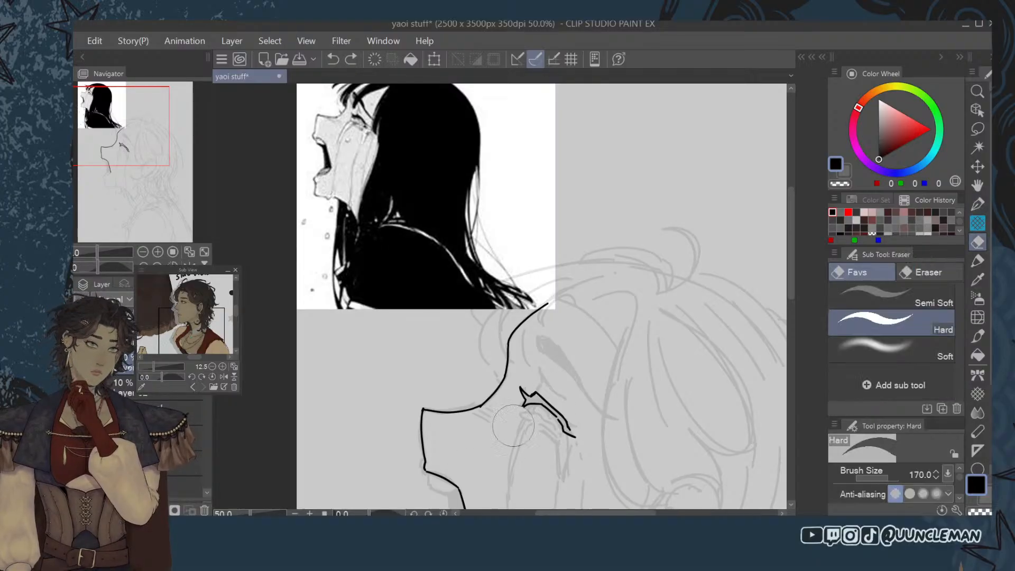
drag(585, 437, 576, 437)
click(976, 212)
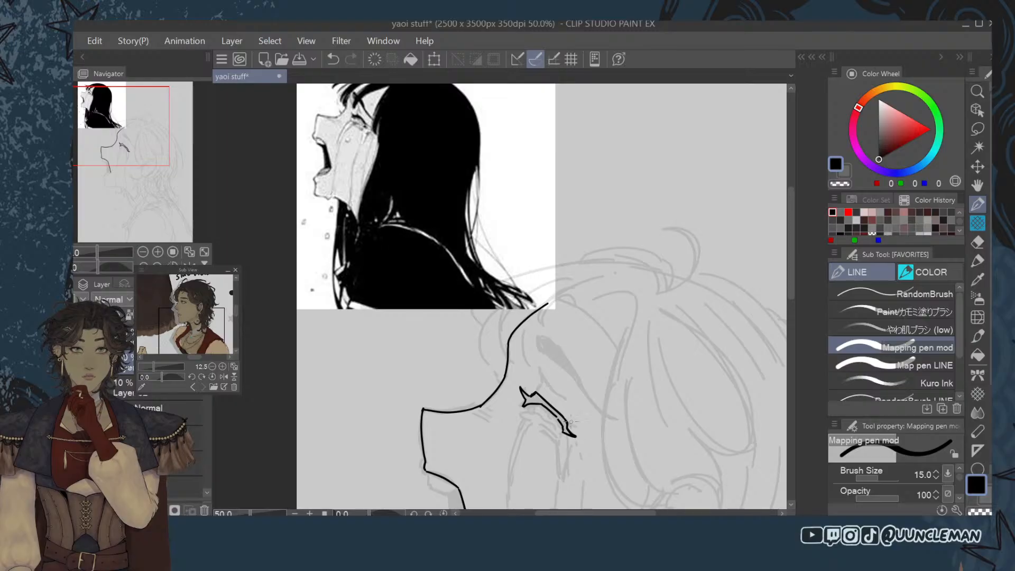
drag(567, 430, 589, 426)
key(ctrl+z)
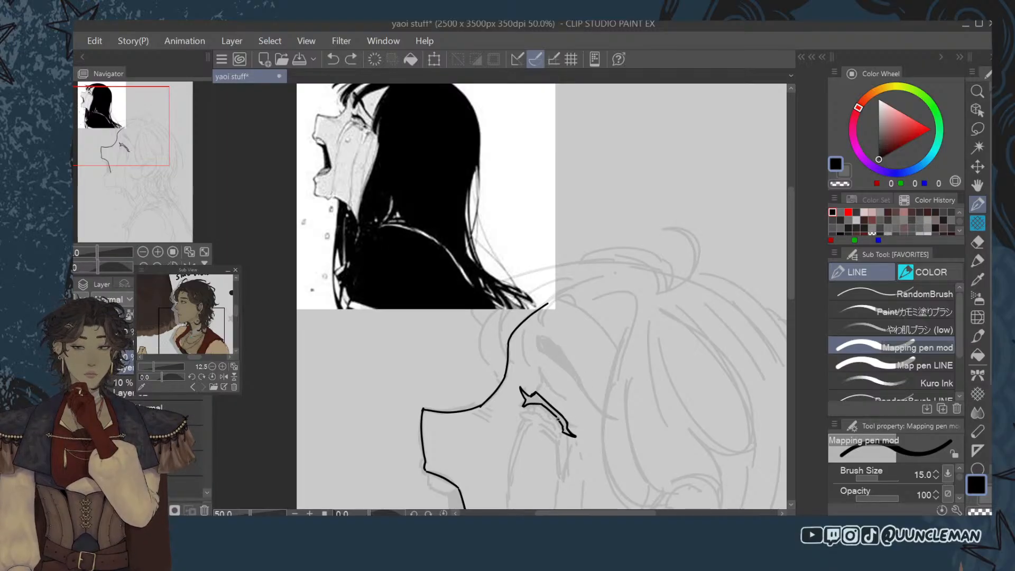
drag(558, 419, 562, 423)
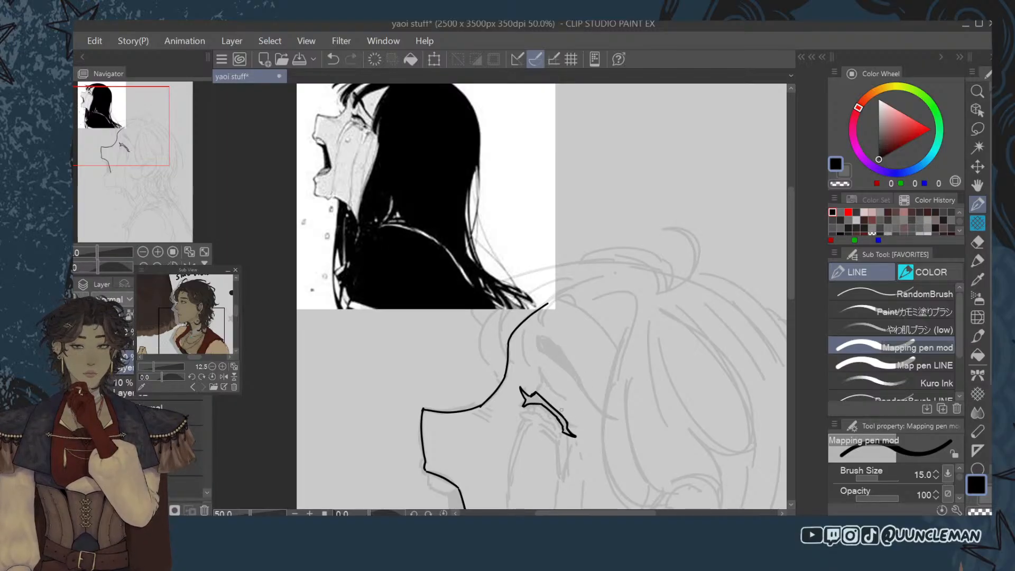
click(979, 357)
click(539, 400)
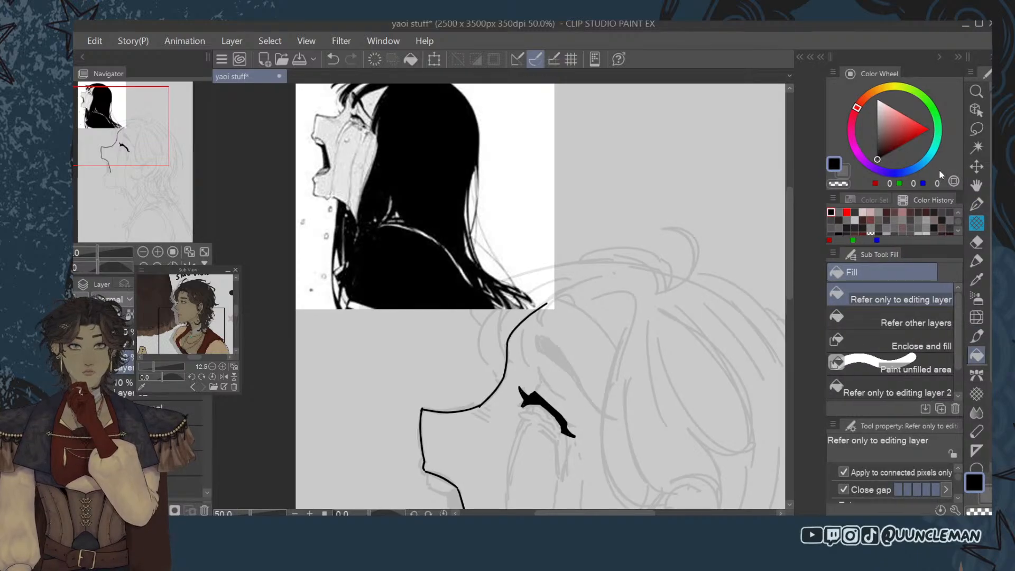
Try inking a curved lower eyelid line beneath the filled lash.
click(978, 203)
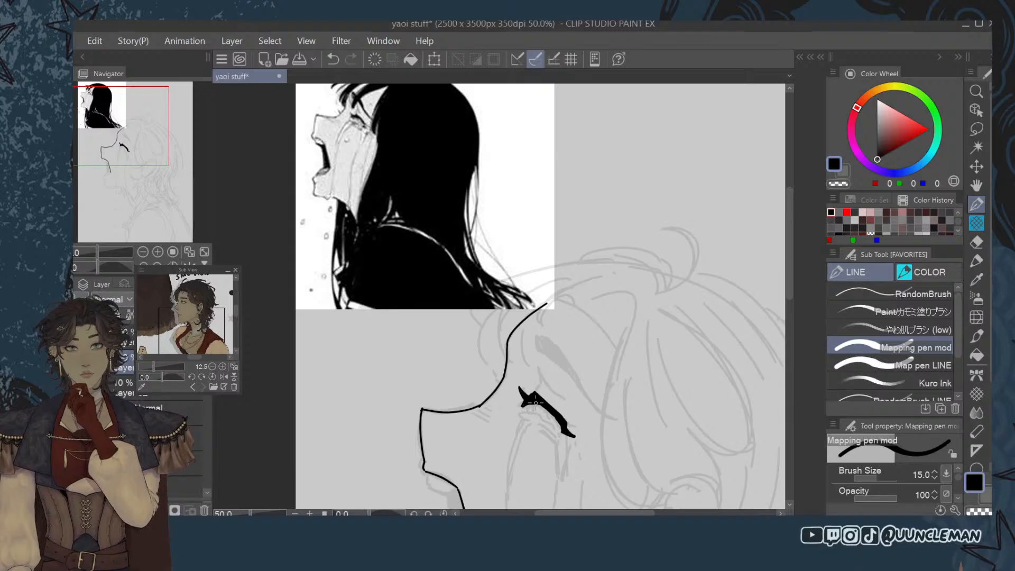
mouse_move(531, 407)
mouse_down()
mouse_move(522, 415)
mouse_move(564, 438)
mouse_move(562, 430)
mouse_up()
key(ctrl+z)
key(ctrl+z)
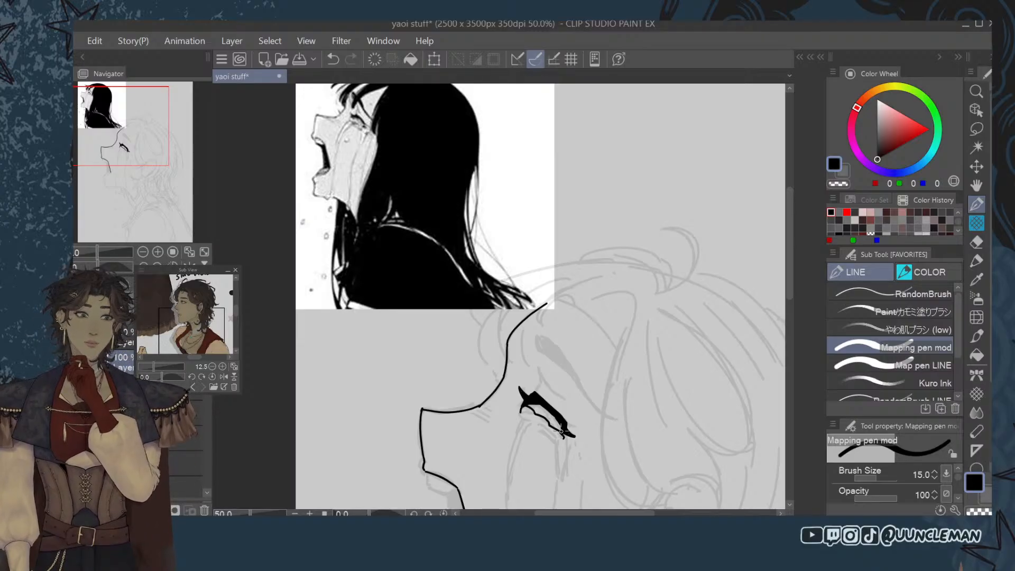
key(ctrl+z)
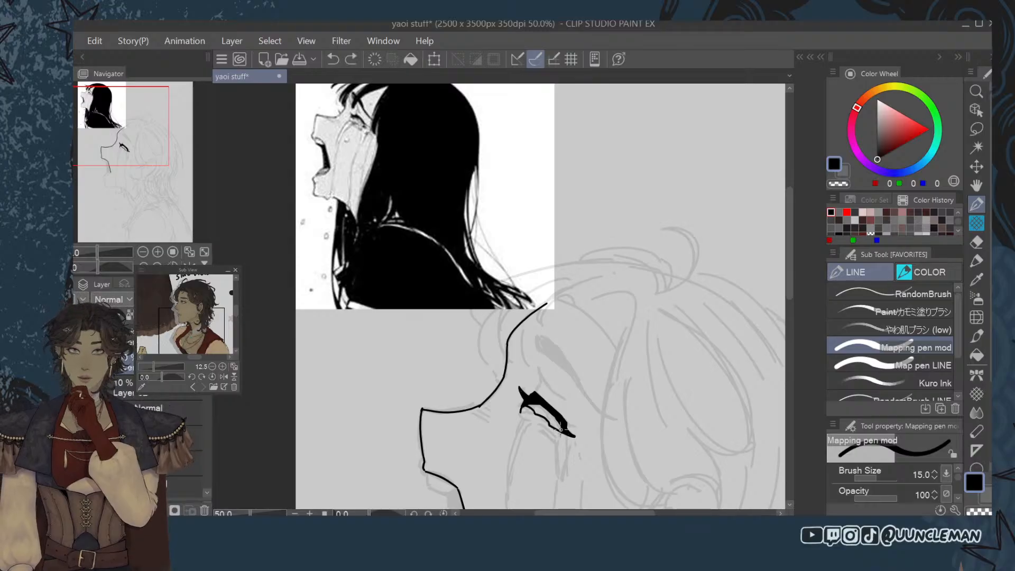
Flip the canvas view horizontally around the inked eye.
key(space)
drag(653, 385, 617, 290)
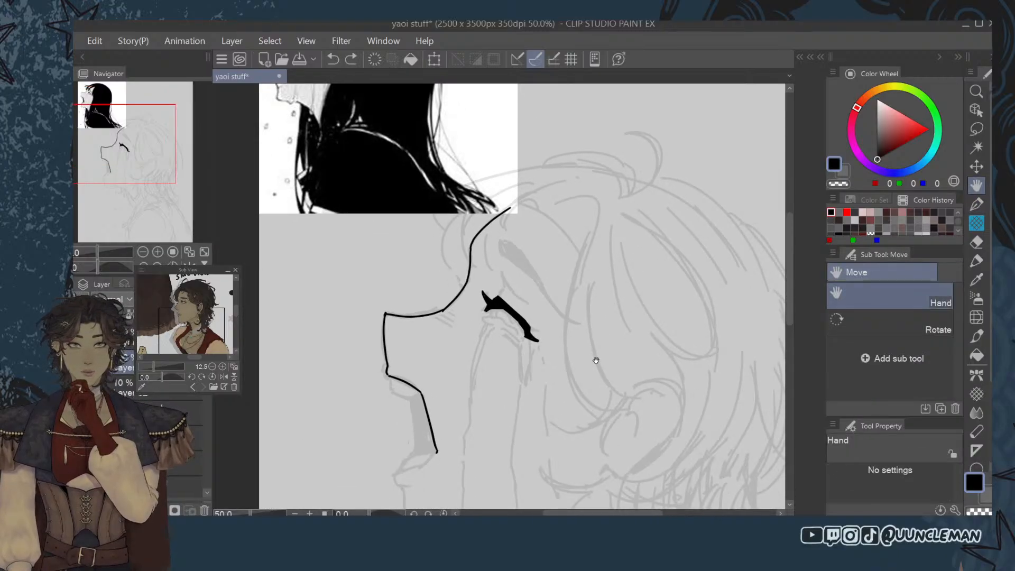
key(h)
scroll(583, 382, up, 1)
drag(587, 368, 736, 387)
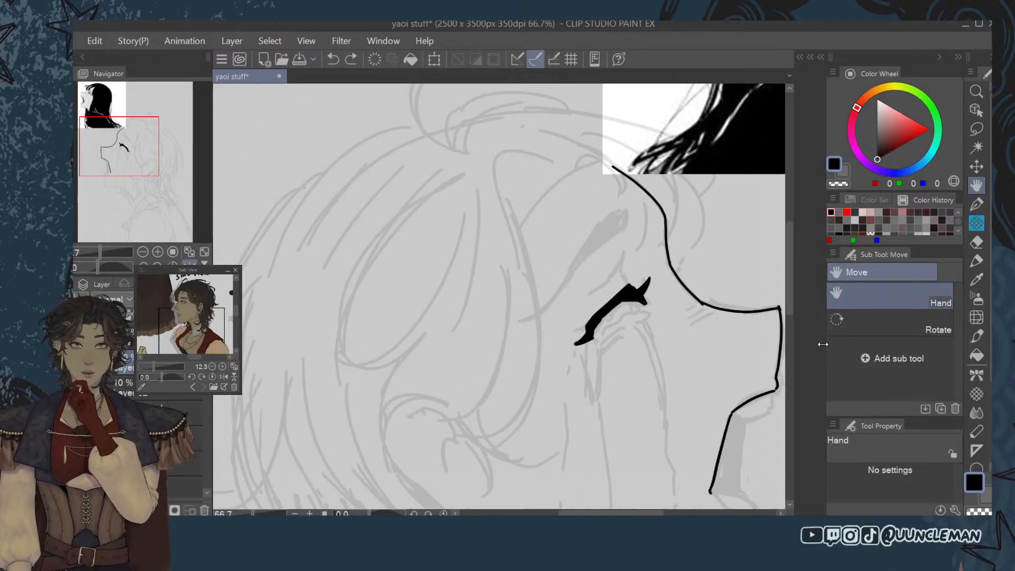
Trim the thick outer end of the lash with the Hard eraser and redraw it as a thin pointed tip.
click(977, 243)
drag(611, 329, 616, 344)
scroll(682, 344, down, 3)
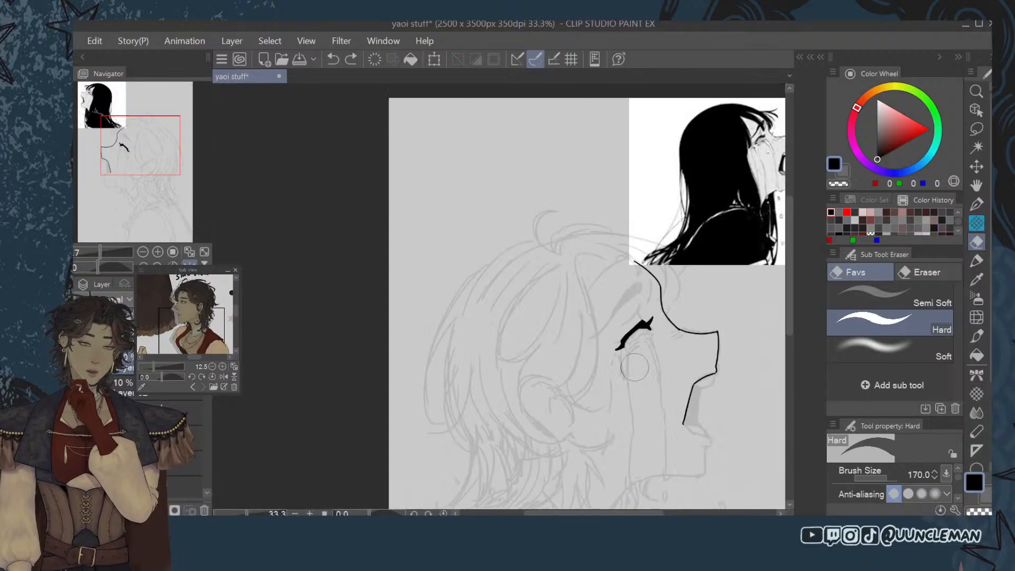
scroll(723, 345, up, 2)
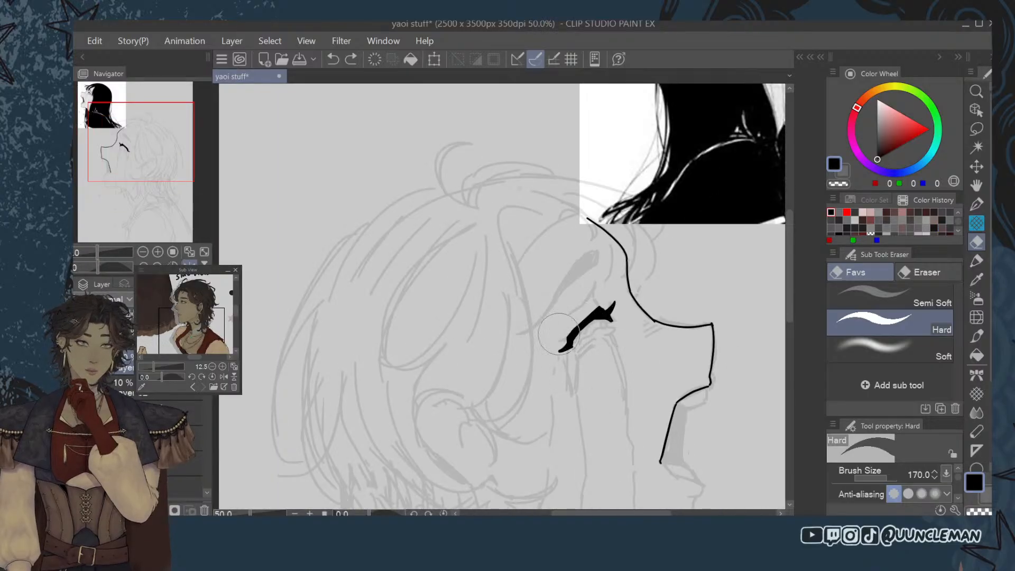
mouse_move(559, 326)
mouse_down()
mouse_move(577, 332)
mouse_move(565, 347)
mouse_move(571, 333)
mouse_up()
key(p)
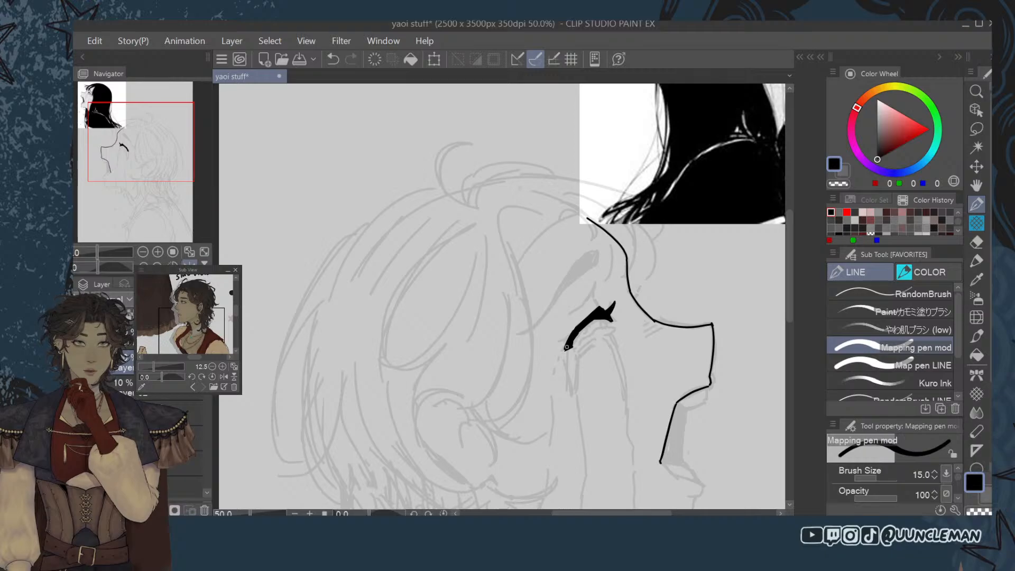
key(h)
mouse_move(693, 248)
mouse_down()
mouse_move(530, 317)
mouse_move(546, 347)
mouse_move(561, 326)
mouse_up()
click(977, 207)
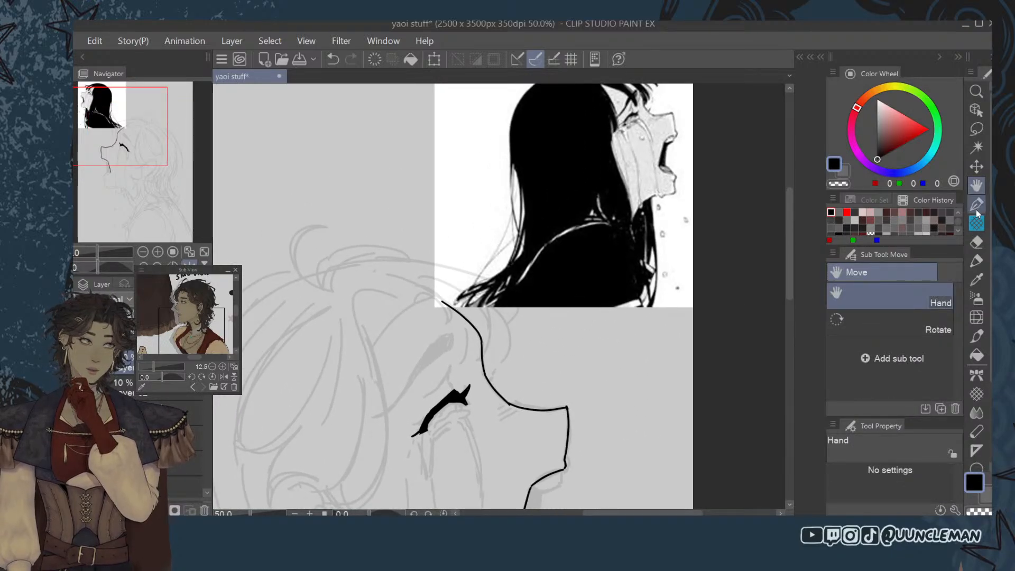
Undo the lash's thin outer tip and try inking a shorter tip there with Mapping pen mod.
key(ctrl+minus)
key(ctrl+plus)
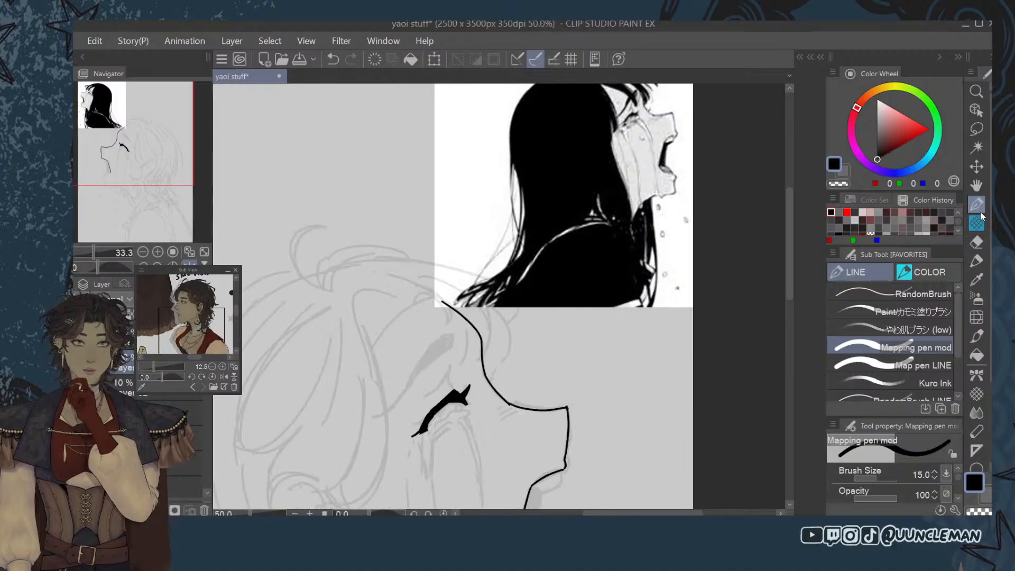
key(ctrl+z)
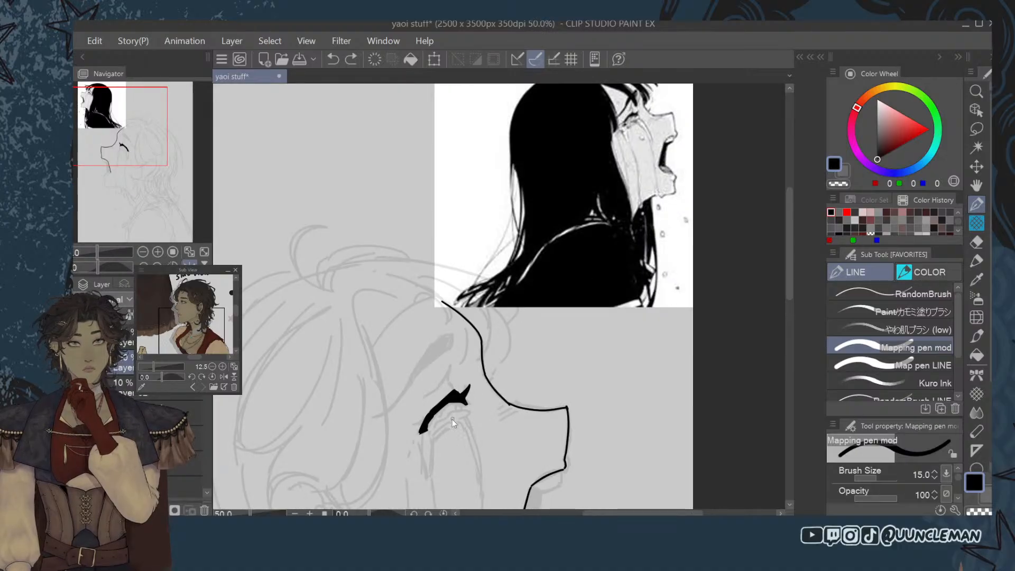
key(ctrl+minus)
key(ctrl+plus)
drag(432, 429, 420, 437)
key(ctrl+z)
mouse_move(420, 438)
mouse_down()
mouse_move(432, 427)
mouse_move(426, 433)
mouse_up()
drag(787, 284, 783, 268)
key(ctrl+z)
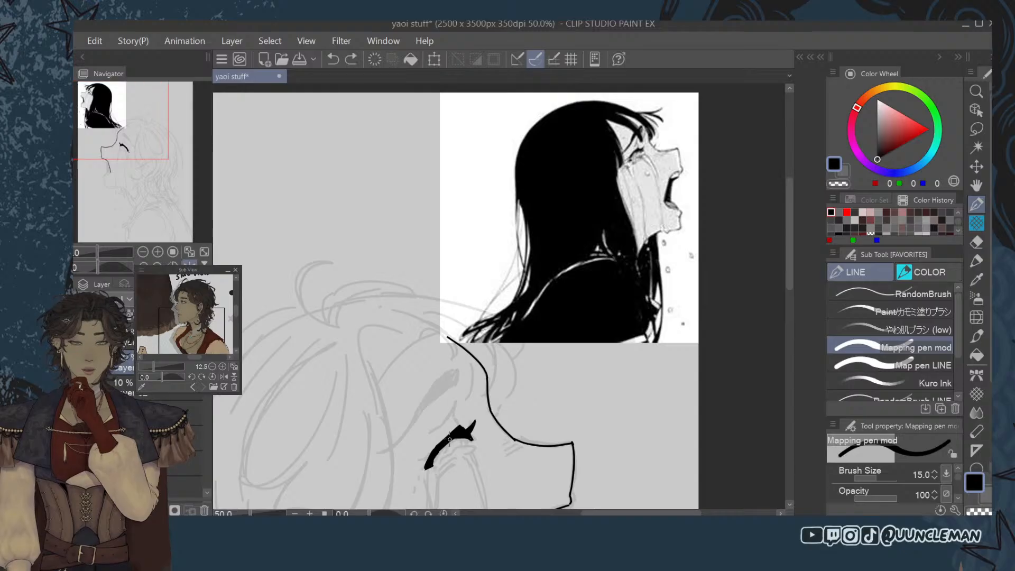
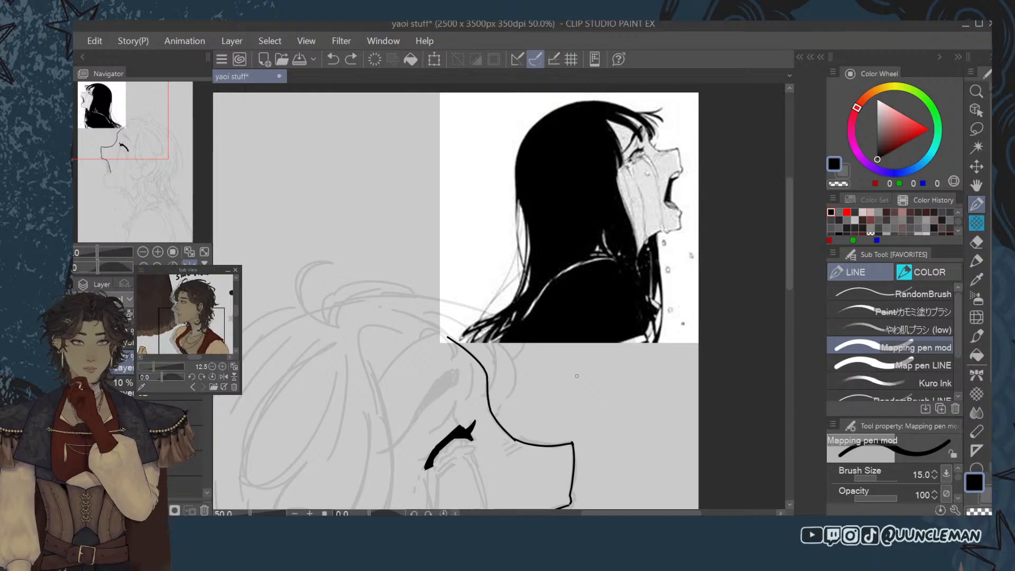
Try a downward point and a thin sideways flick at the lash's outer corner.
drag(421, 477, 429, 469)
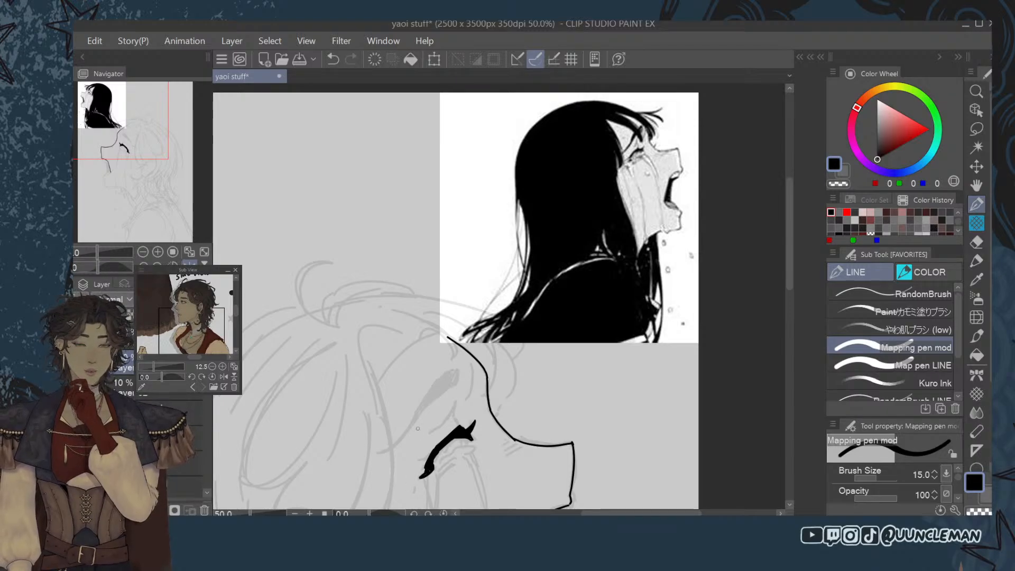
key(ctrl+z)
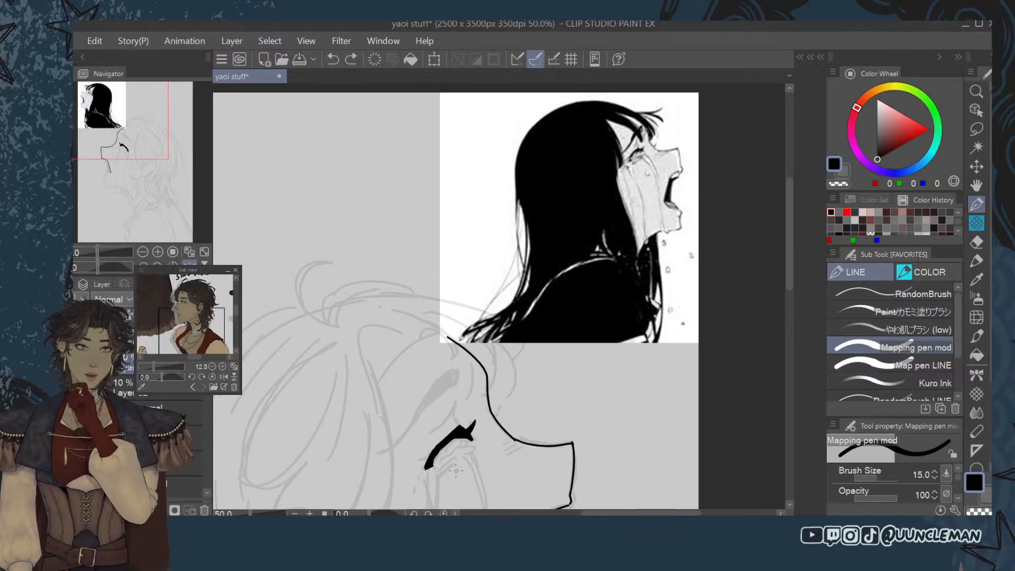
drag(411, 464, 429, 466)
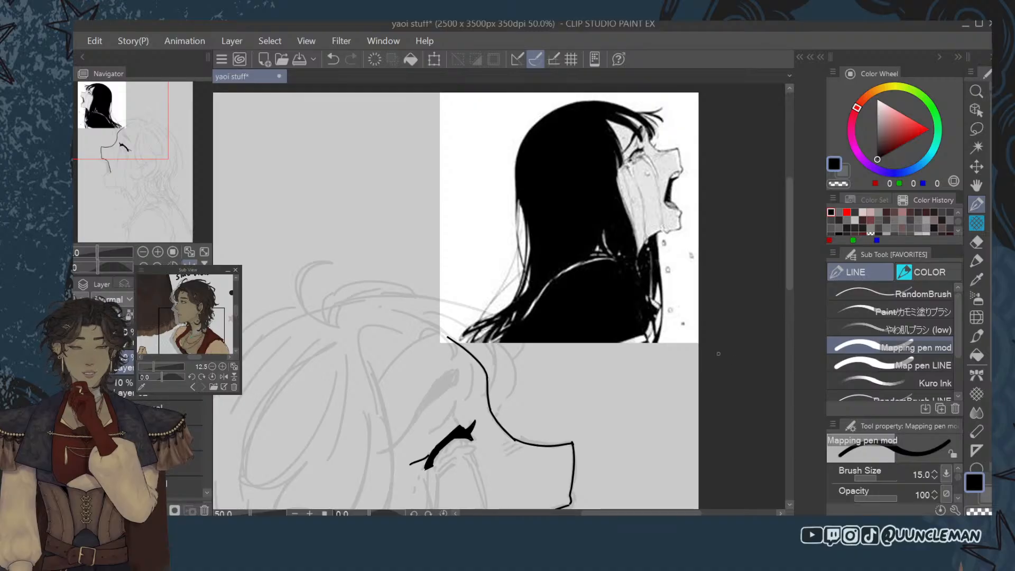
mouse_move(790, 258)
mouse_down()
mouse_move(790, 274)
mouse_move(790, 261)
mouse_up()
key(ctrl+z)
key(ctrl+z)
key(ctrl+z)
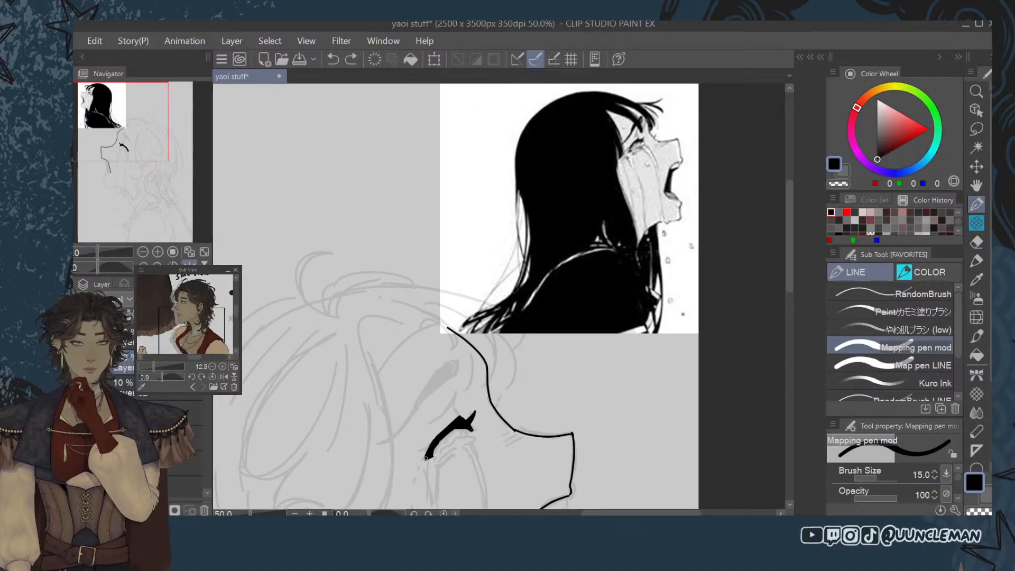
Ink a pointed outer corner on the lash, then trim and smooth its underside with the Hard eraser and Mapping pen mod.
drag(426, 459, 419, 469)
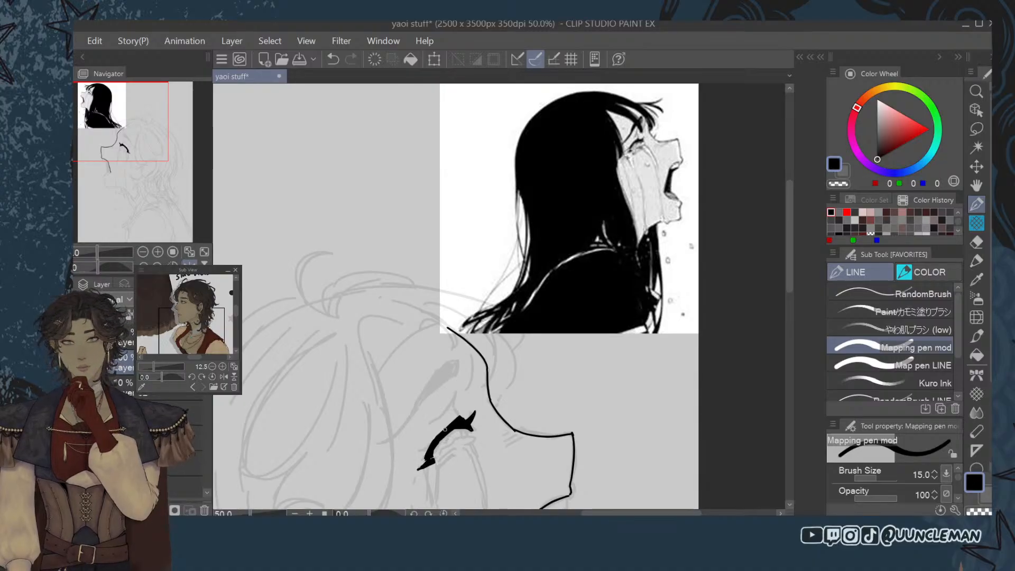
key(ctrl+z)
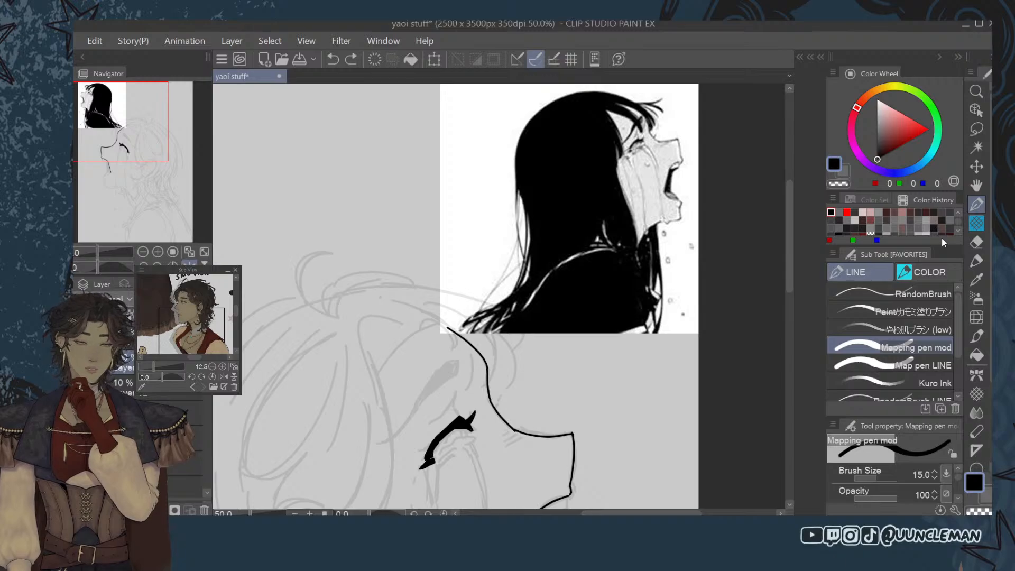
click(975, 241)
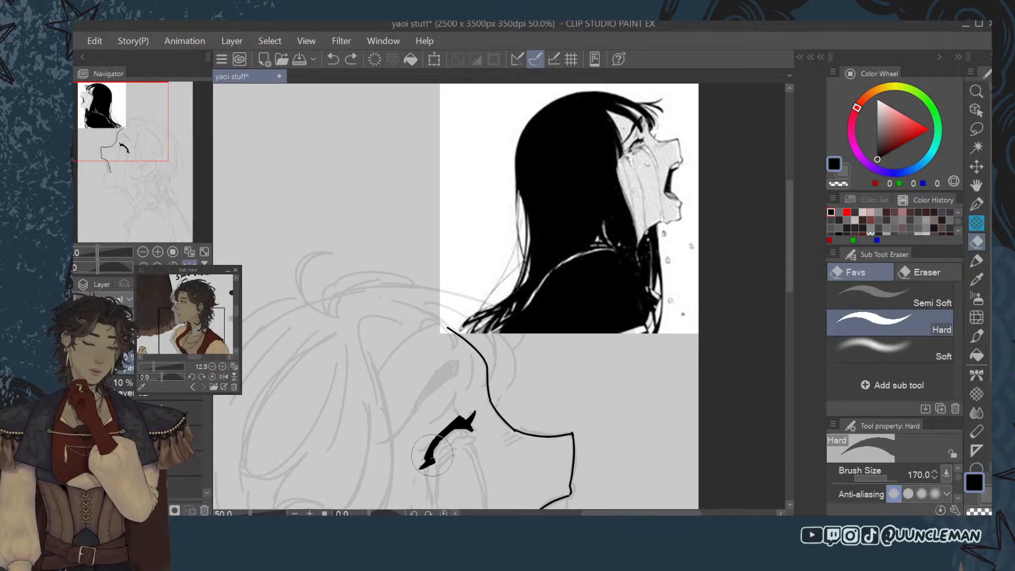
drag(455, 455, 451, 461)
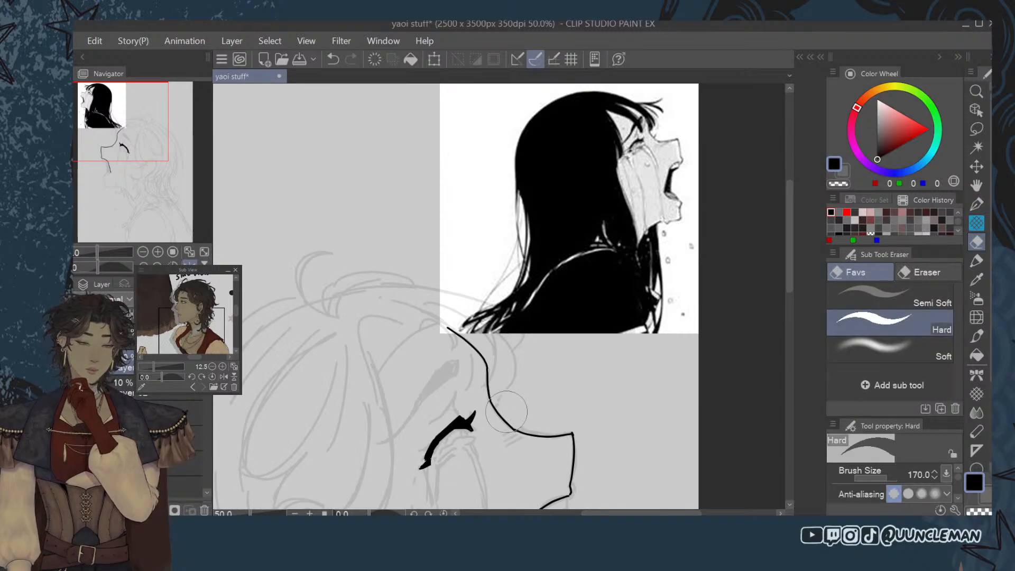
key(p)
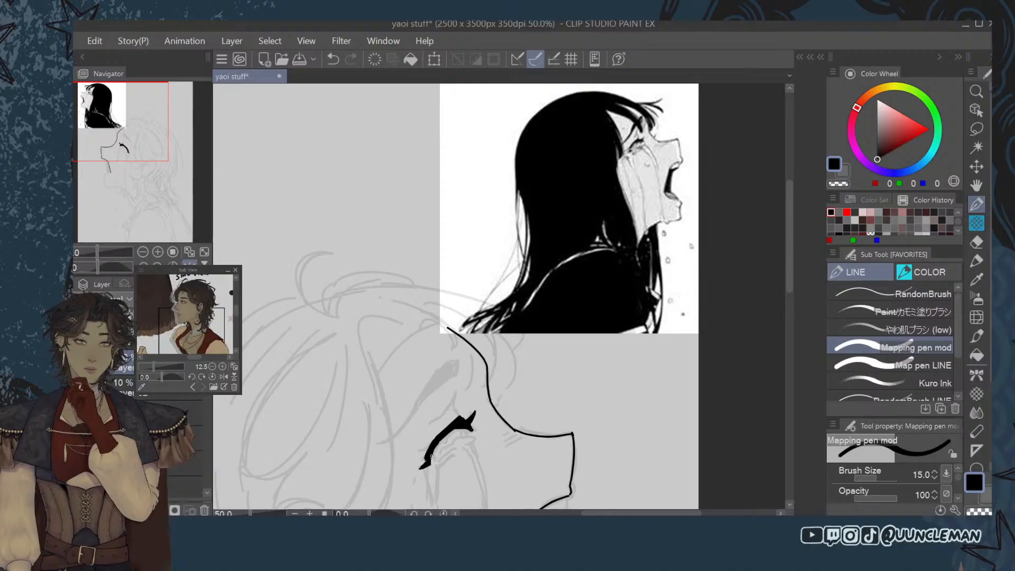
drag(433, 456, 447, 421)
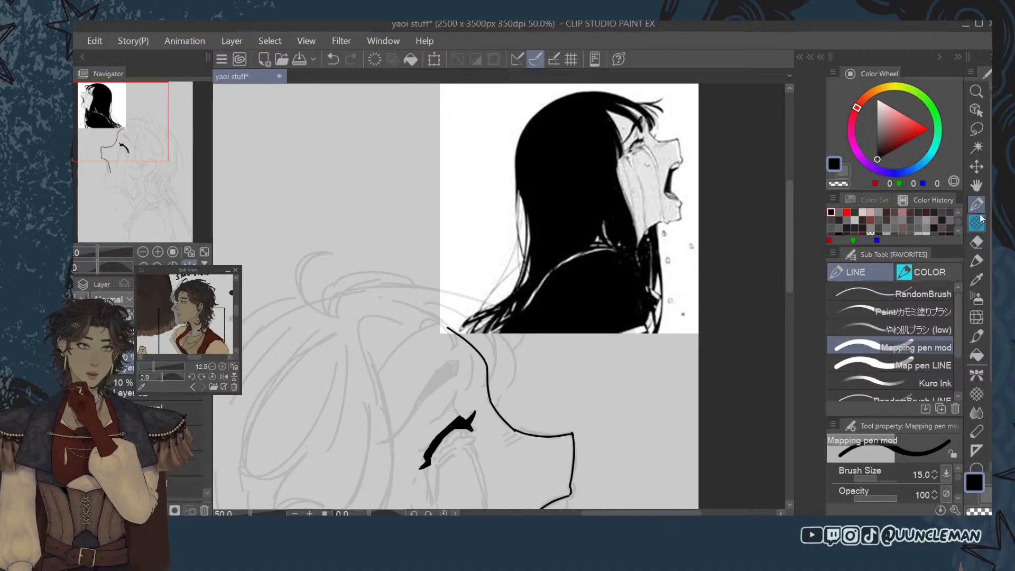
Thin the lash's upper edge with the Hard eraser at size 40 and try inking its curve again.
click(977, 242)
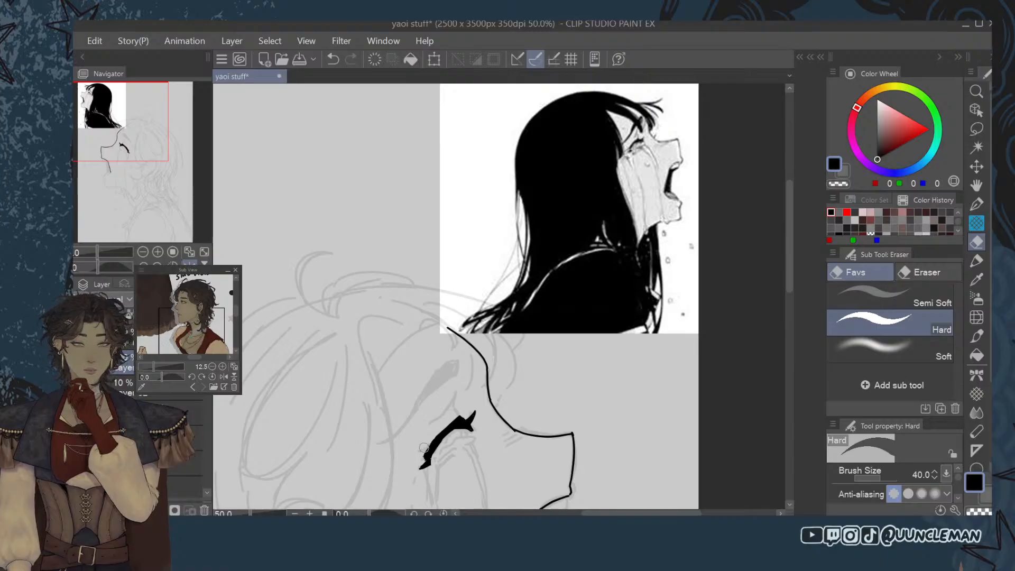
mouse_move(445, 423)
mouse_down()
mouse_move(425, 449)
mouse_move(456, 418)
mouse_up()
key(p)
key(ctrl+z)
drag(425, 458, 452, 423)
key(ctrl+z)
key(ctrl+z)
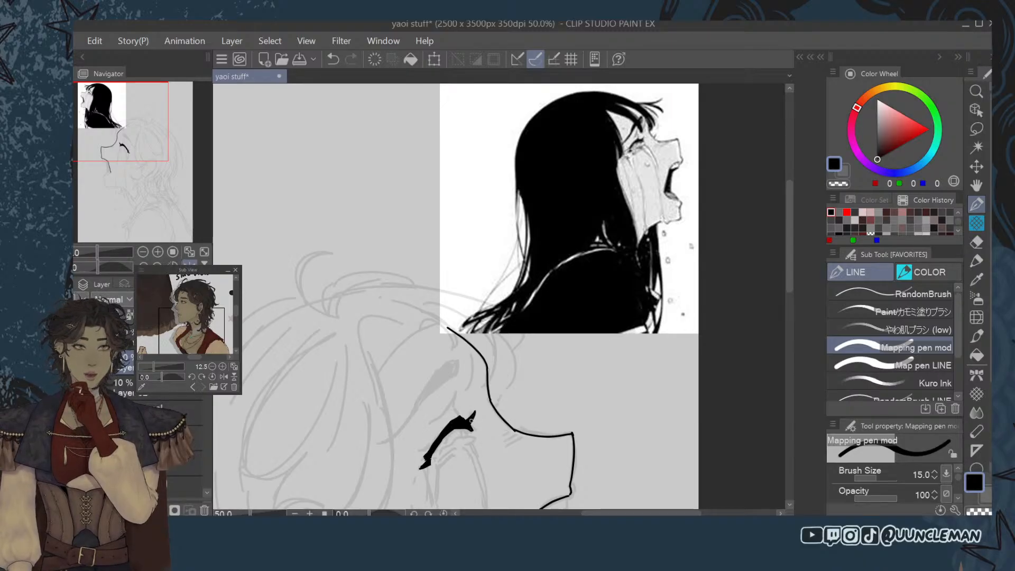
key(ctrl+z)
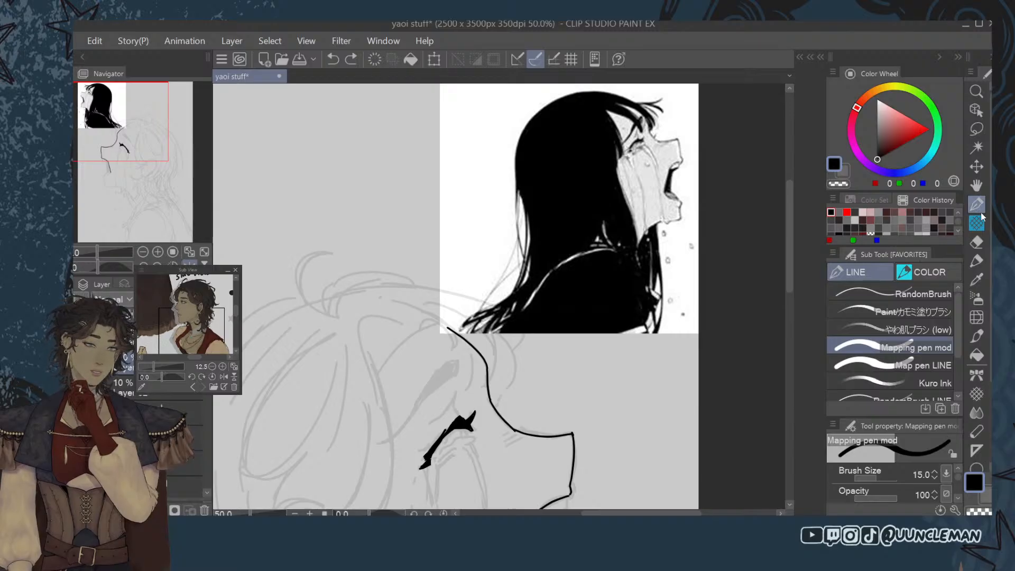
Trim the lash near its inner end with the Hard eraser at size 30 and redraw the upper curve with Mapping pen mod.
key(e)
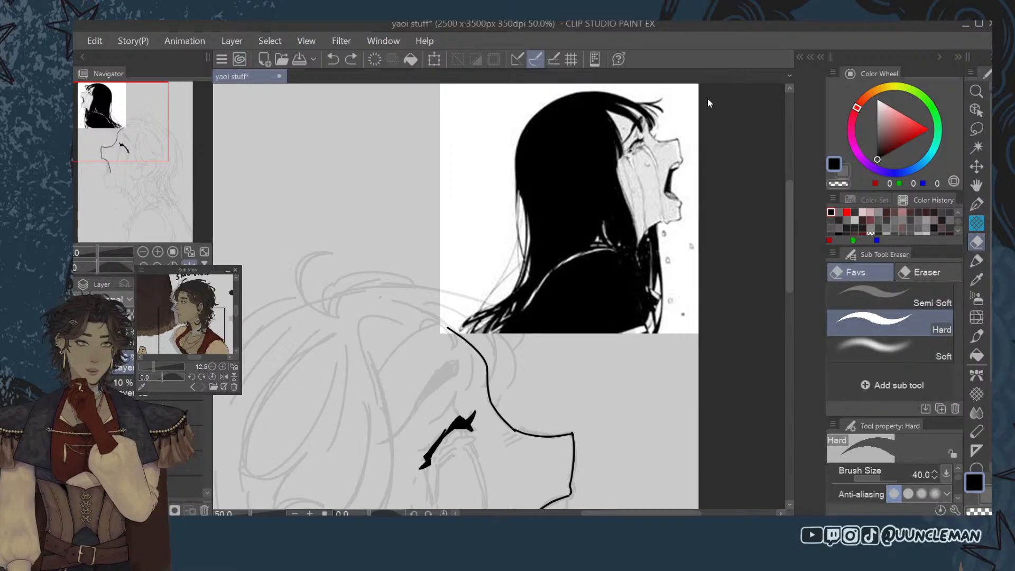
key(bracketleft)
click(463, 417)
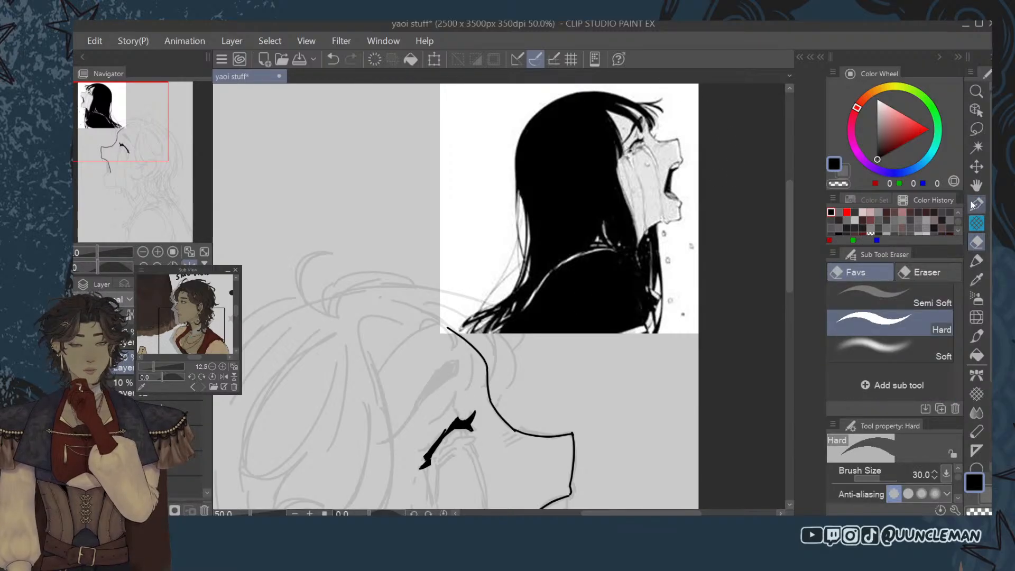
click(977, 204)
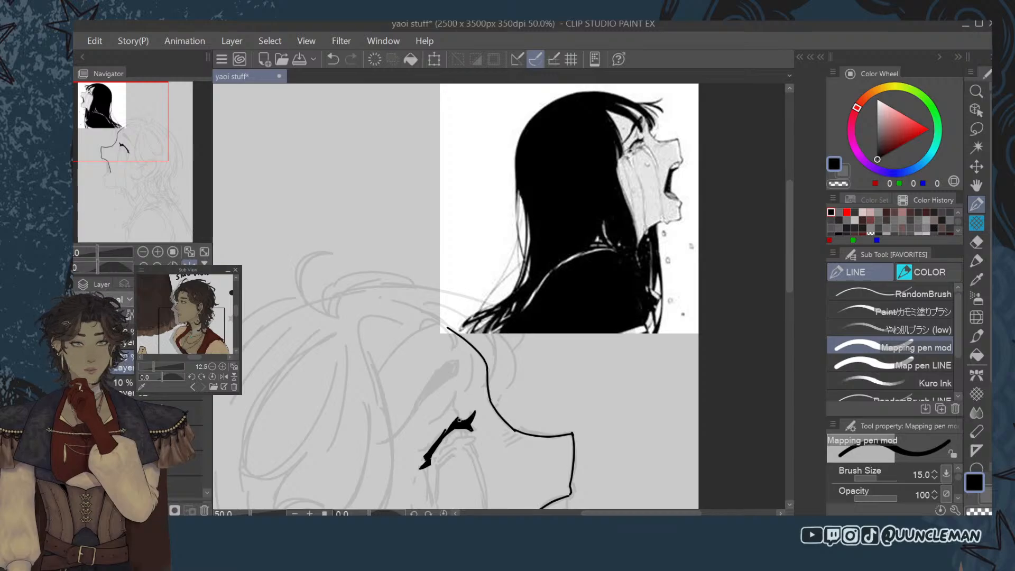
drag(459, 420, 427, 453)
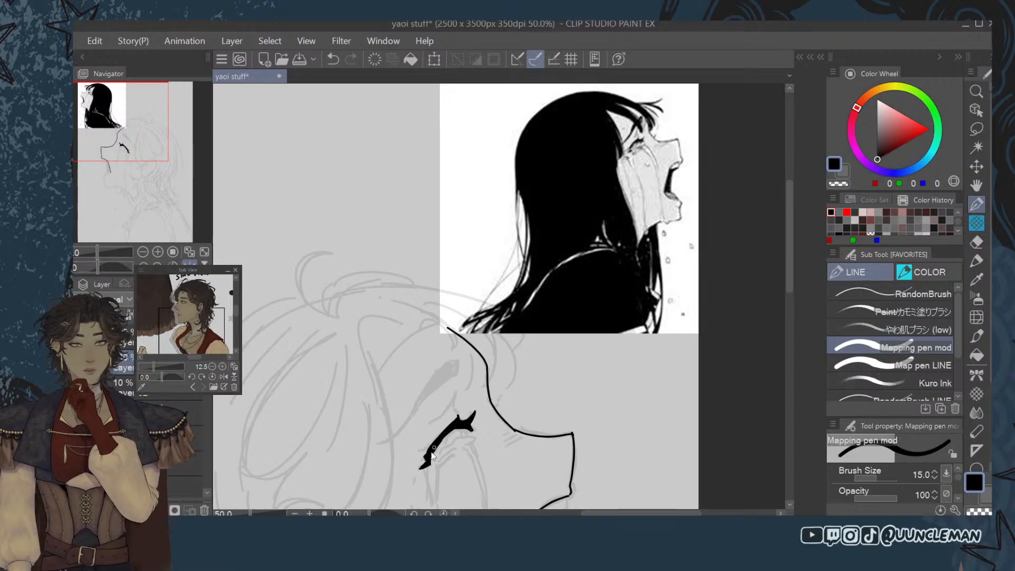
key(ctrl+z)
drag(455, 420, 446, 428)
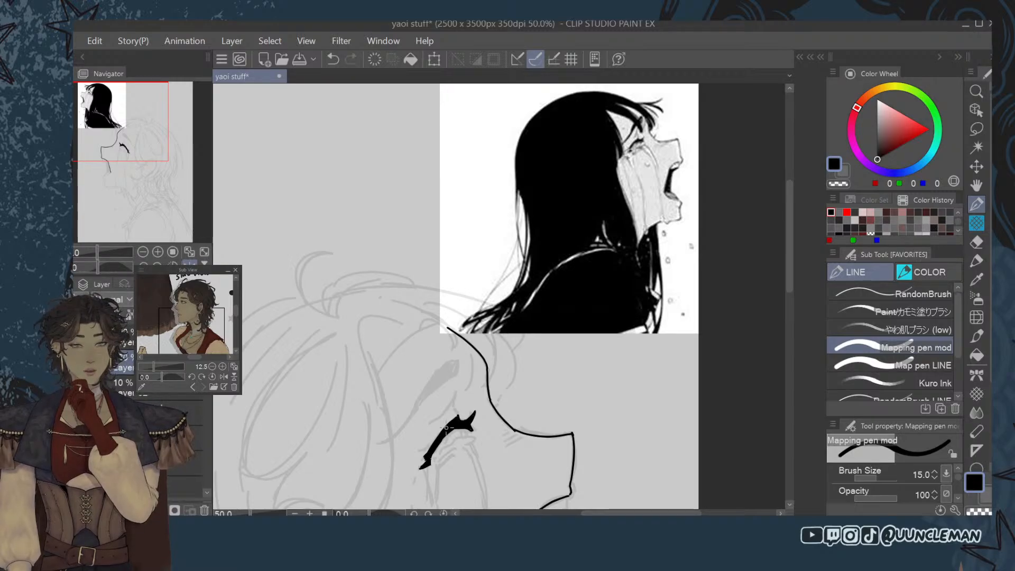
Sharpen the lash's edge near the outer corner with the Hard eraser at size 12.
key(e)
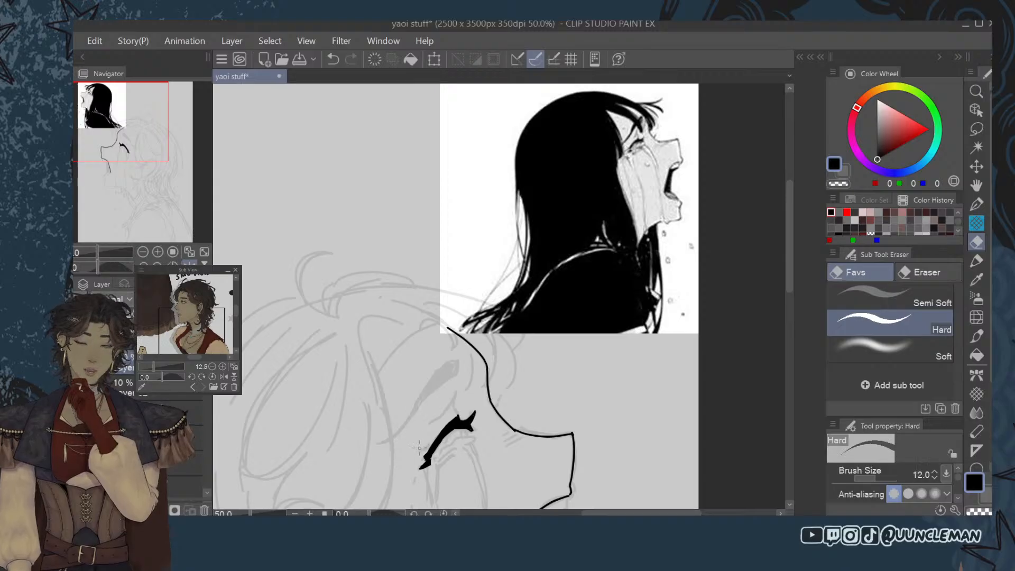
drag(420, 449, 425, 458)
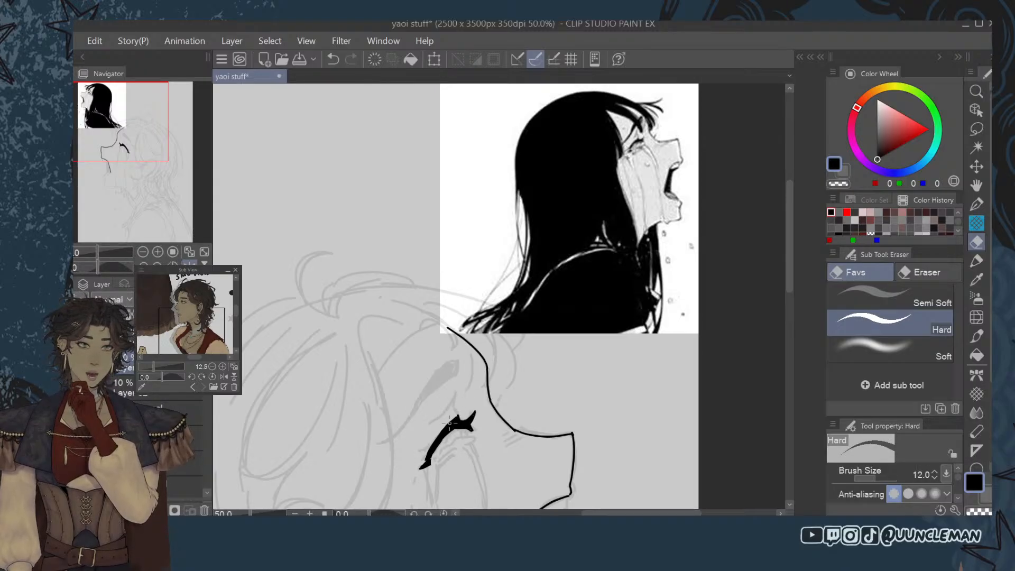
key(ctrl+z)
drag(424, 454, 427, 462)
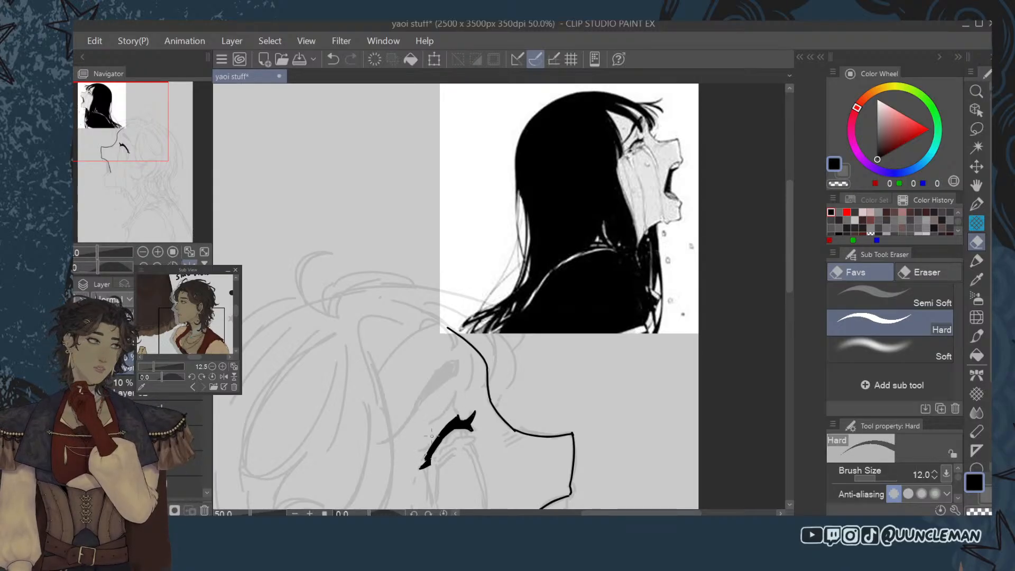
Ink a short side lash at the outer corner of the eye with Mapping pen mod at size 15.
click(977, 203)
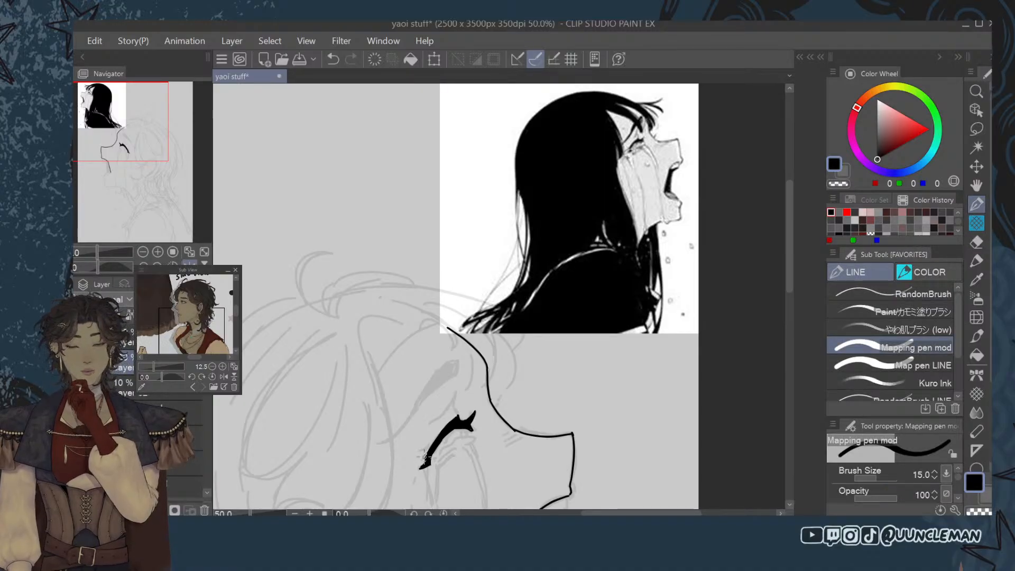
drag(430, 462, 415, 459)
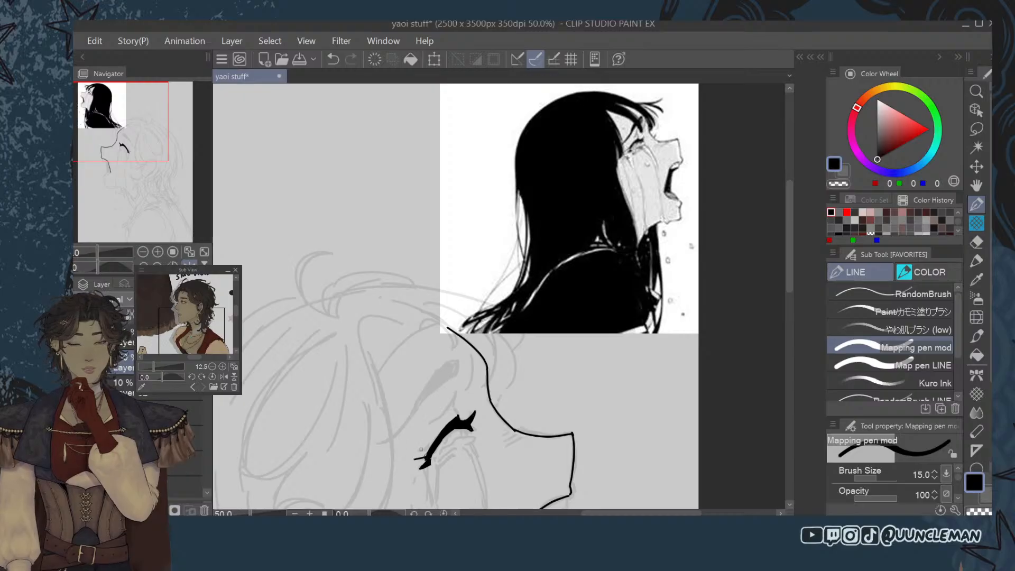
drag(793, 280, 791, 277)
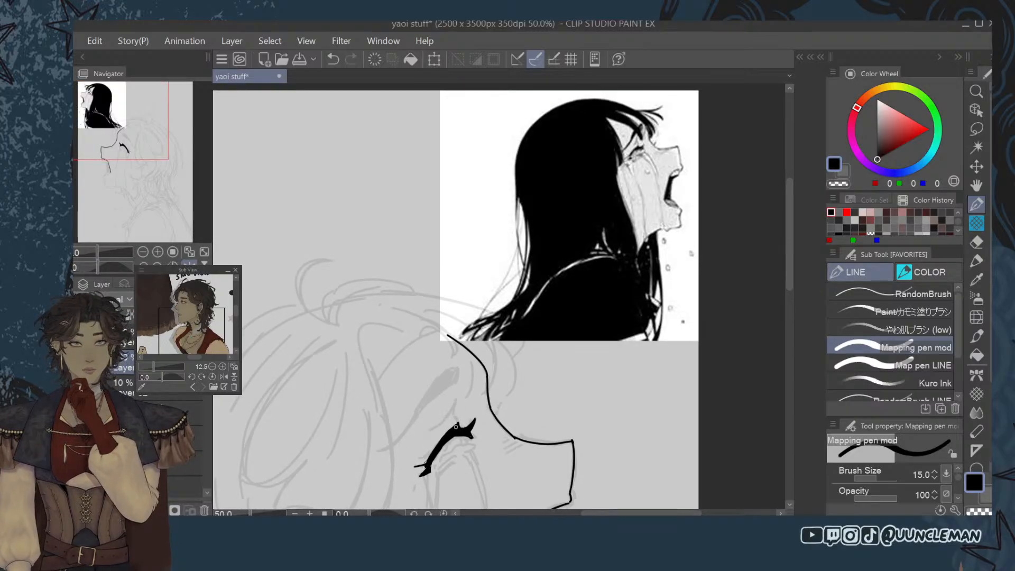
Ink a short upward lash near the eye's inner corner with Mapping pen mod at size 6.
drag(458, 423, 459, 413)
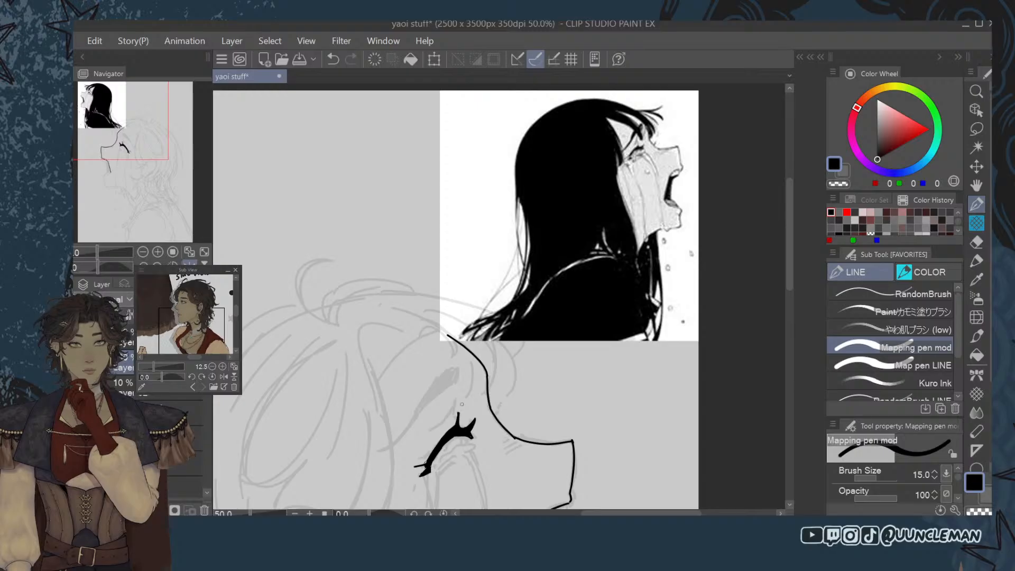
key(ctrl+z)
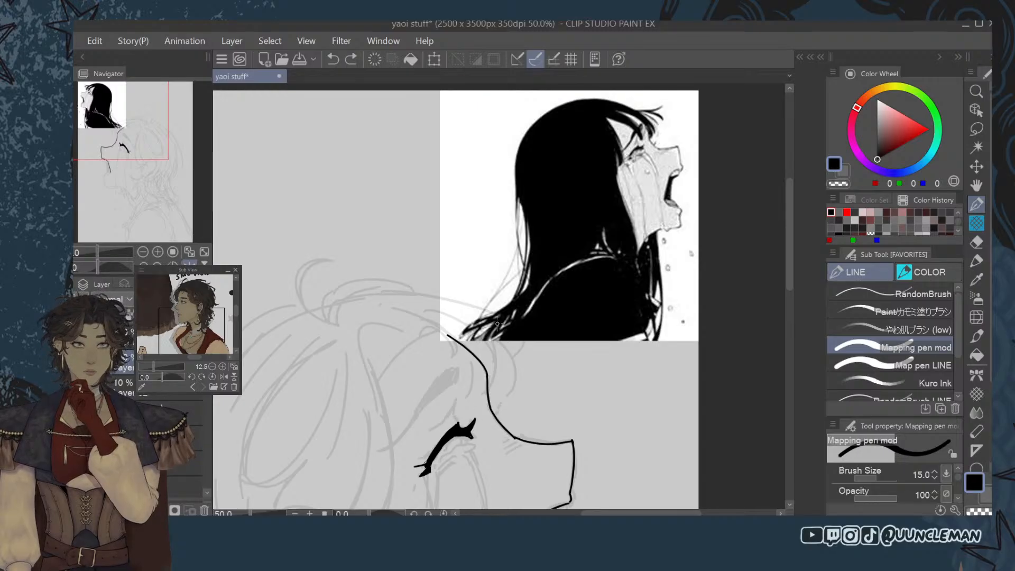
key(bracketleft)
key(bracketleft)
key(bracketleft)
key(bracketleft)
key(bracketleft)
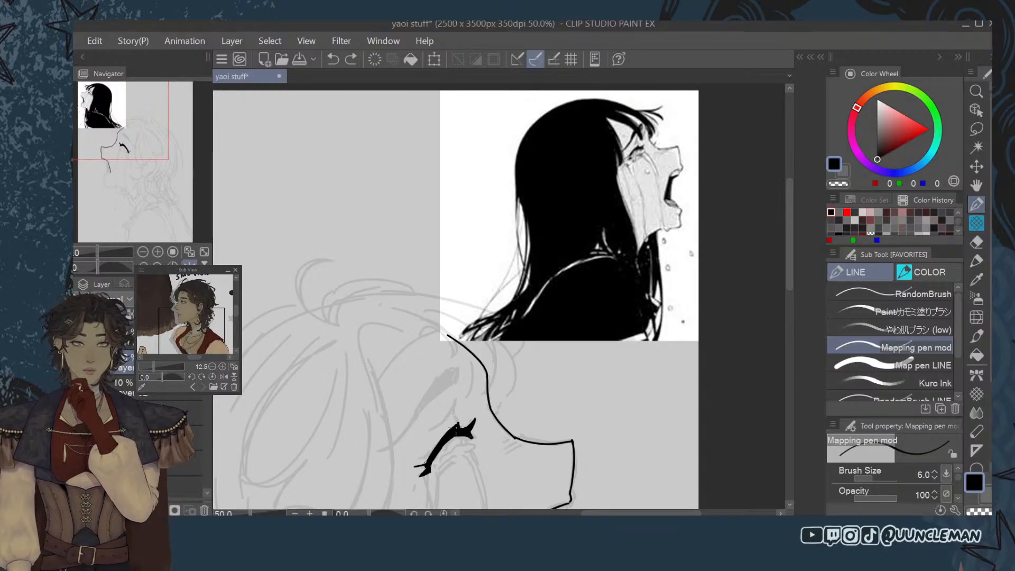
drag(458, 423, 458, 413)
Try inking a curved eyelid crease above the lash with the brush size set to 10.
key(bracketright)
key(bracketright)
key(bracketright)
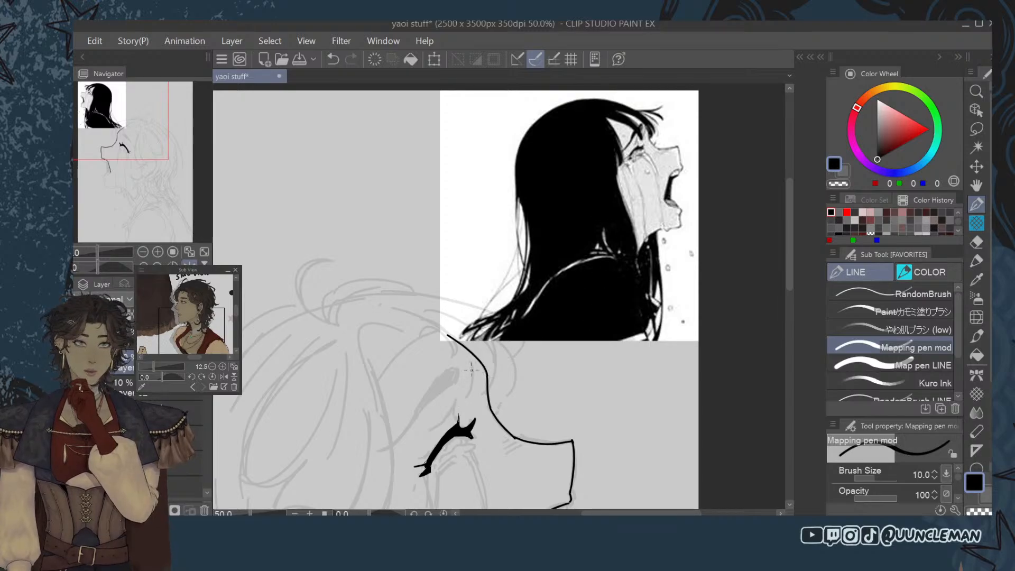
drag(458, 399, 445, 420)
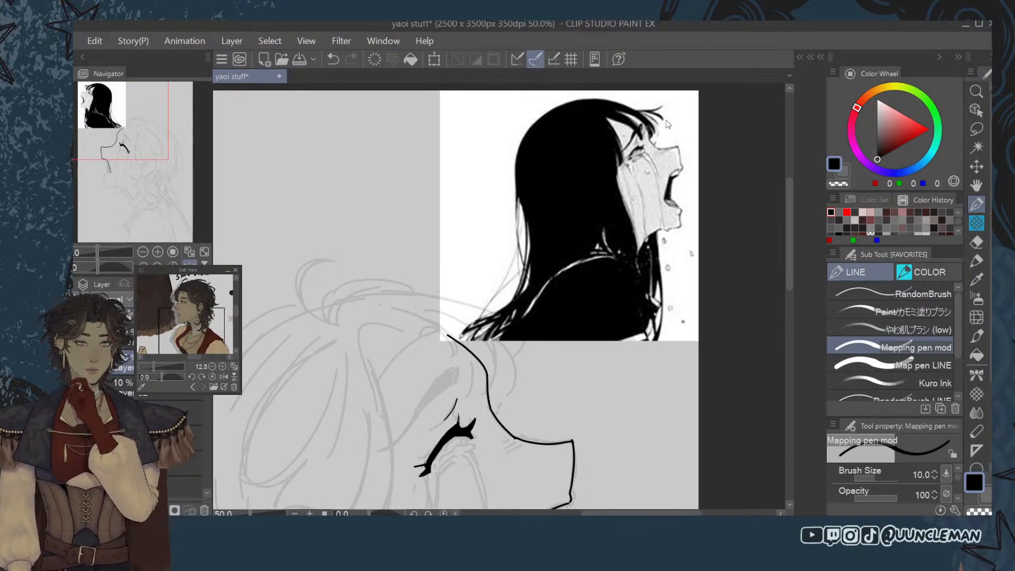
key(ctrl+z)
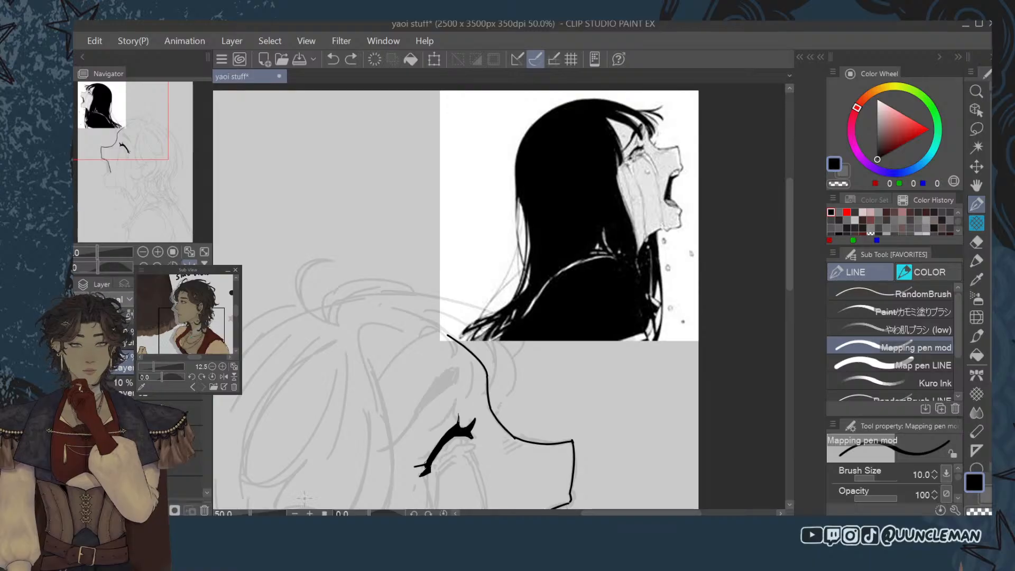
Delete the layer holding the inked face profile and eye, leaving the faded sketch.
click(205, 510)
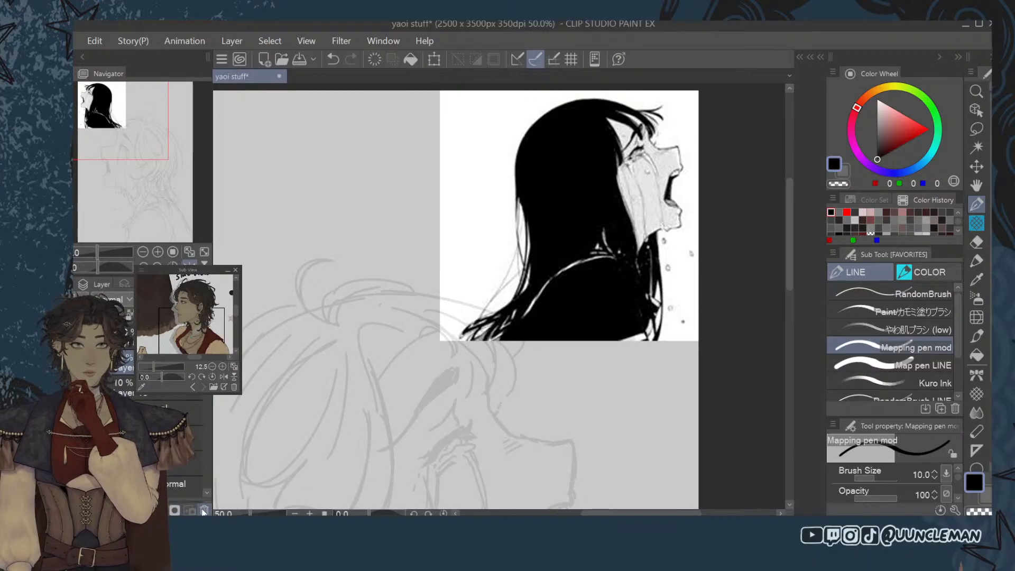
Try inking a short upper lash line over the sketched eye with Kuro Ink at size 8.
click(920, 382)
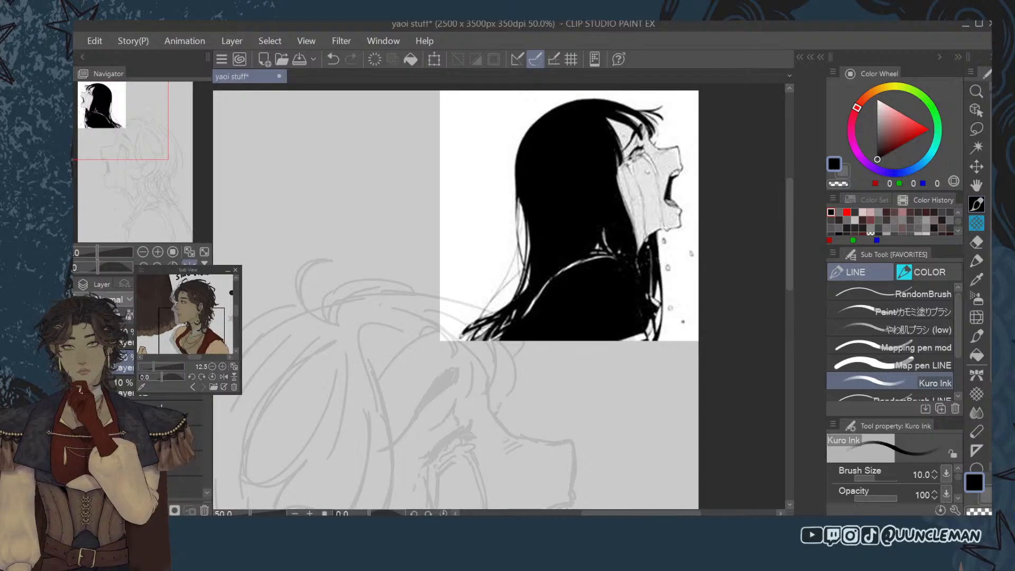
drag(790, 206, 790, 220)
key([)
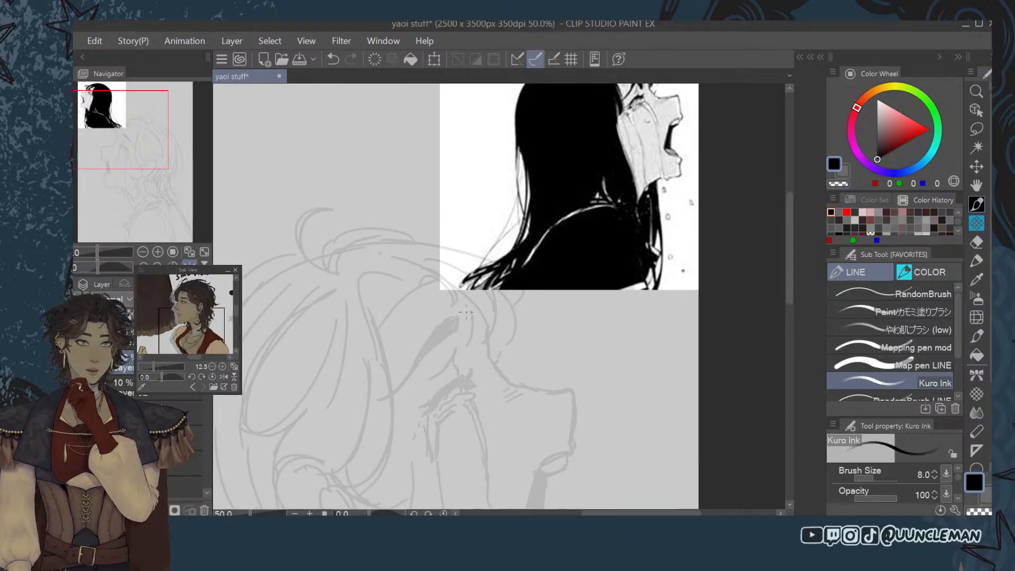
drag(445, 388, 456, 379)
scroll(455, 379, up, 1)
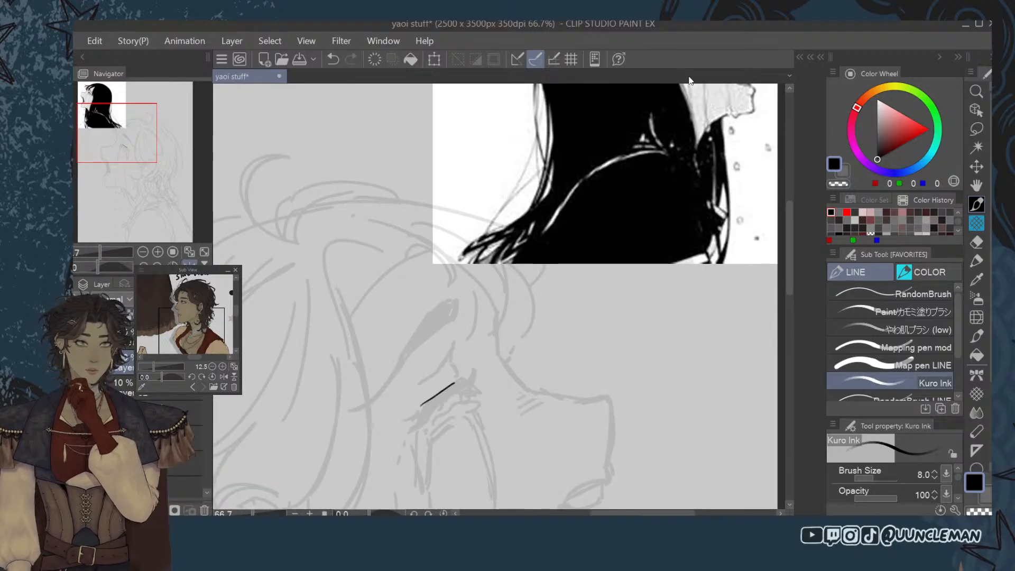
Undo the thin lash stroke and try a thicker lash line over the sketched eye at brush size 30.
key(])
key(])
key(])
key(])
key(])
key(])
key(])
key(ctrl+z)
drag(423, 409, 462, 383)
drag(427, 405, 461, 382)
key(ctrl+z)
key(ctrl+z)
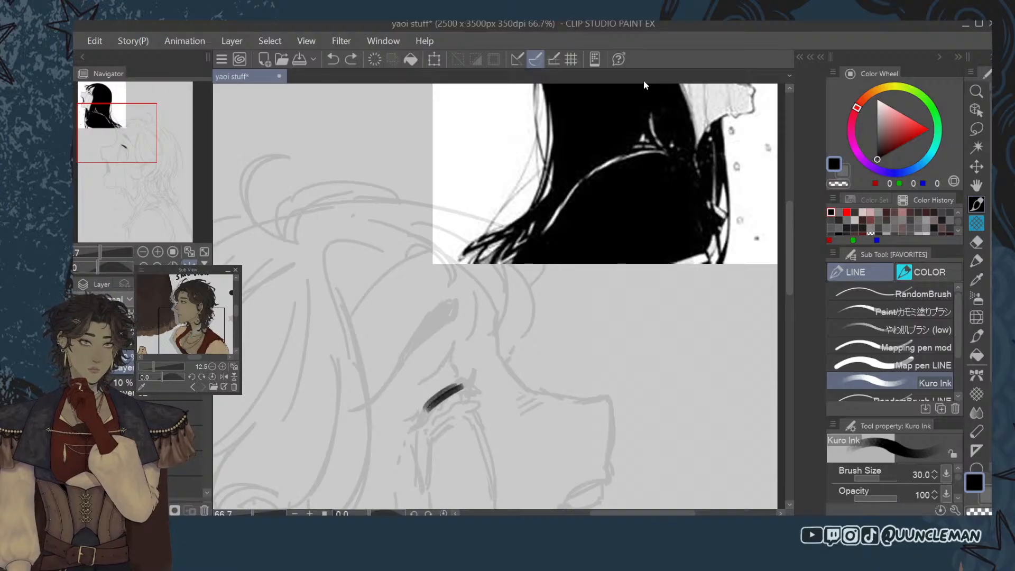
Clear the thick lash strokes and try the upper lash line again at brush size 20.
key(ctrl+z)
key([)
key([)
key(ctrl+z)
drag(422, 410, 462, 380)
key(ctrl+z)
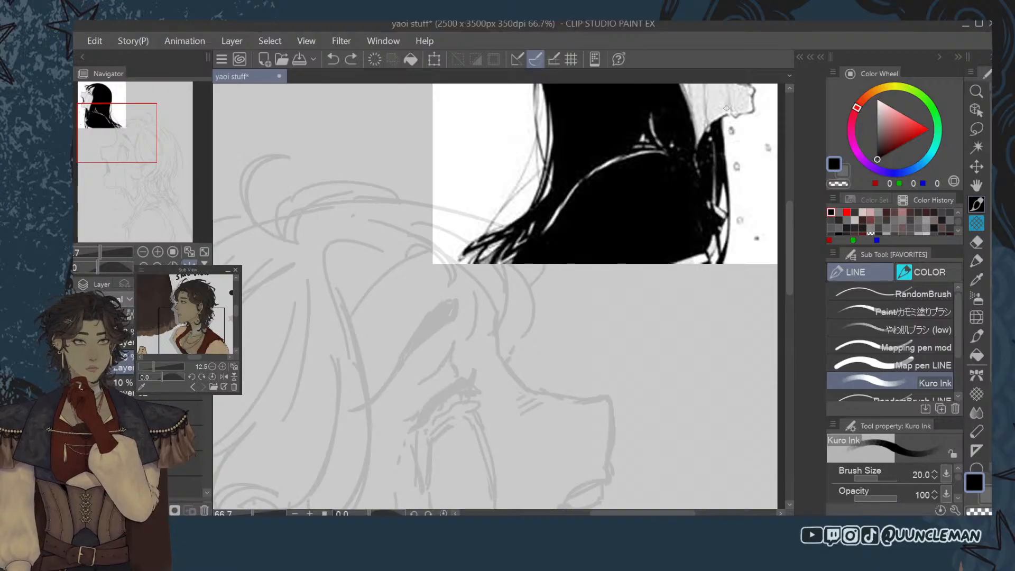
Flip the canvas view horizontally and show the whole head beside the reference image.
drag(788, 239, 791, 214)
key(ctrl+minus)
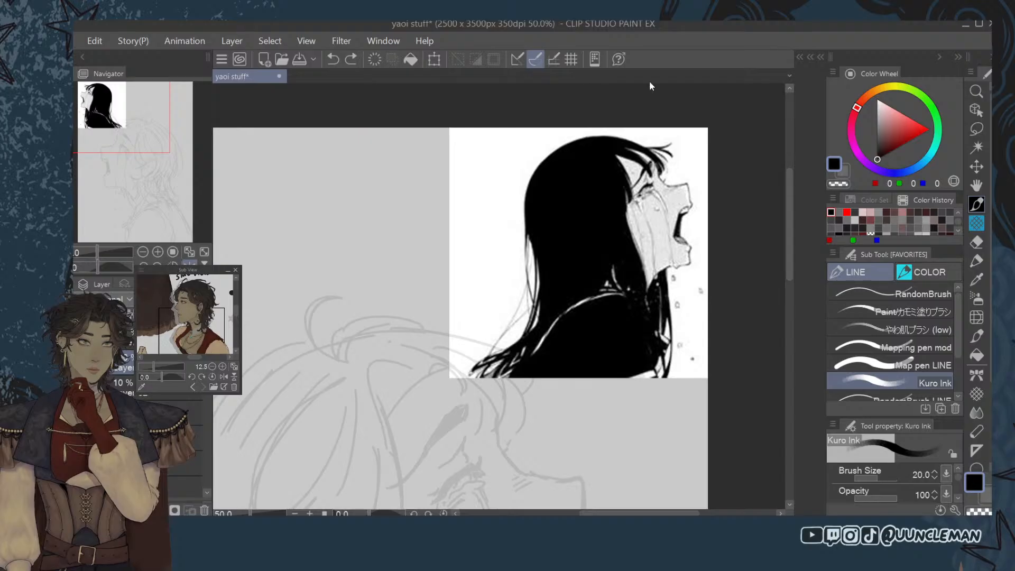
key(h)
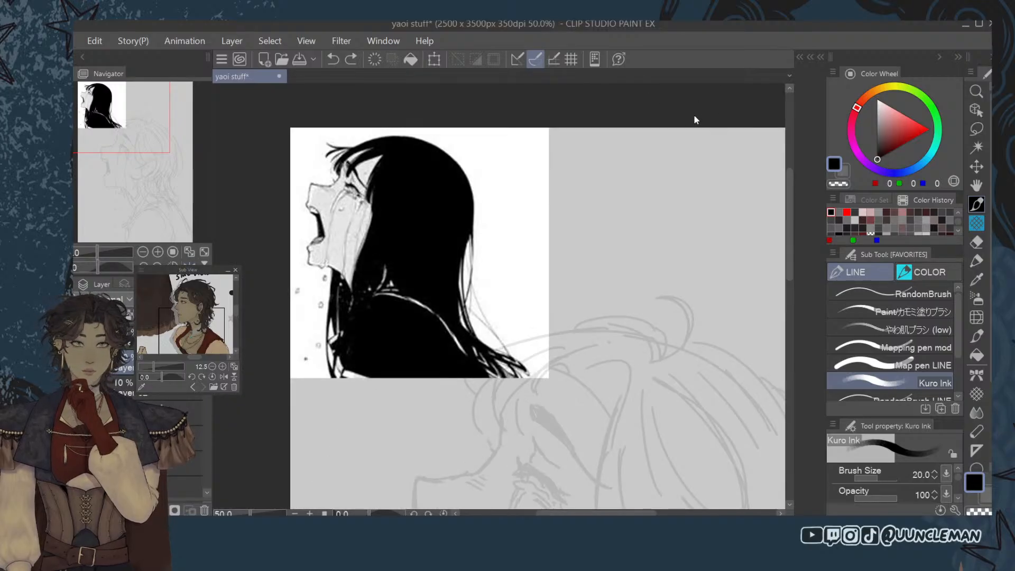
drag(792, 246, 791, 271)
key(ctrl+minus)
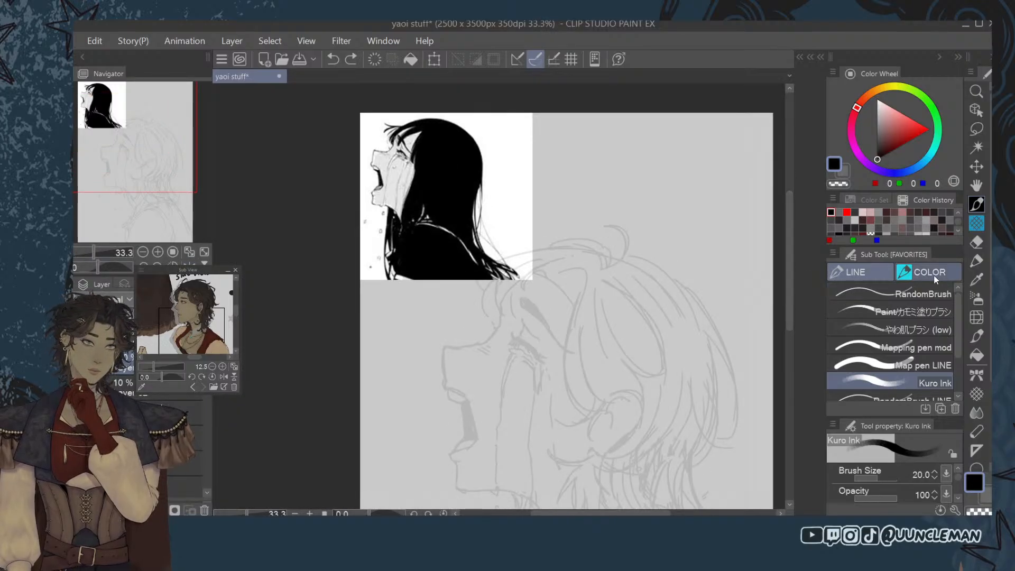
Ink the short front edge of the nose over the sketch with Kuro Ink at size 20.
drag(444, 347, 445, 377)
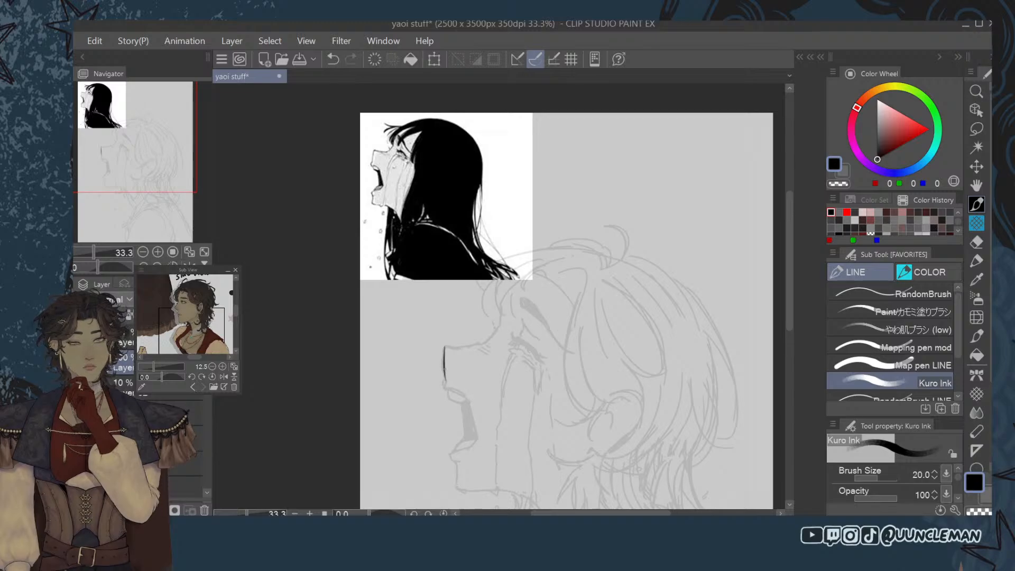
key(ctrl+z)
key(ctrl+z)
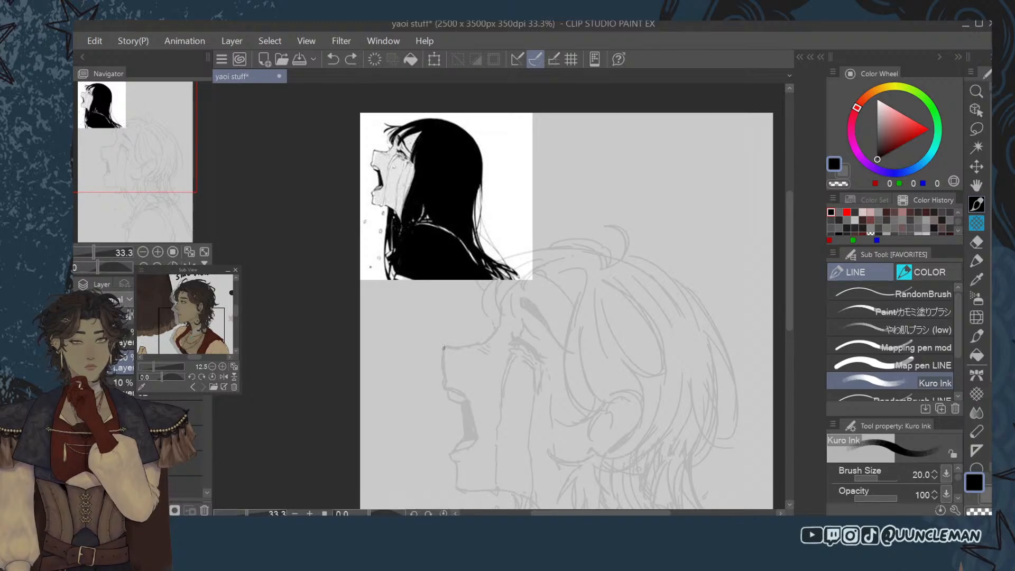
drag(444, 347, 447, 379)
key(ctrl+z)
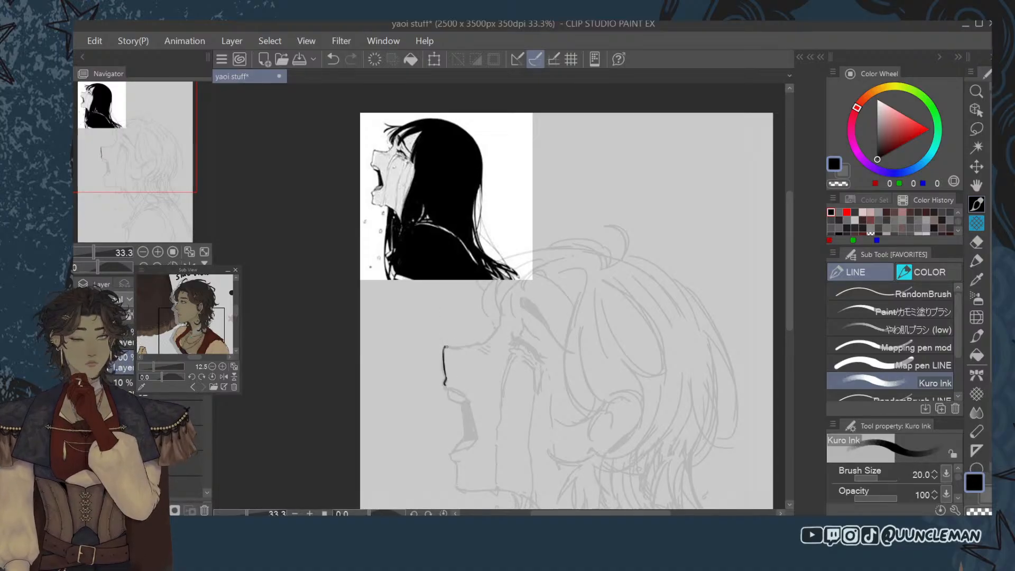
Ink the nose bridge from the tip and curve it up into the forehead, redoing strokes to refine the line.
drag(452, 348, 484, 342)
key(ctrl+z)
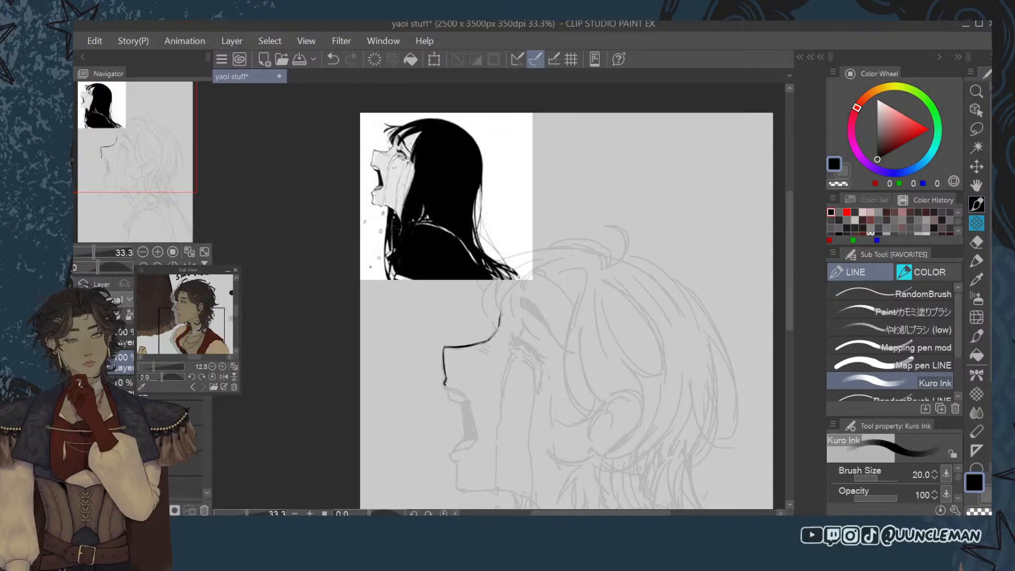
drag(500, 317, 510, 295)
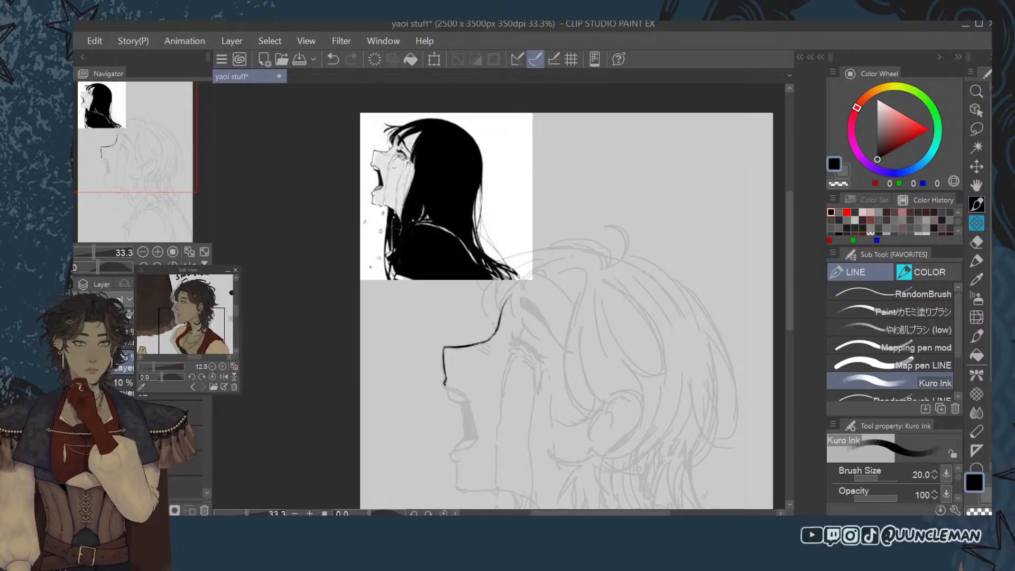
mouse_move(452, 347)
mouse_down()
mouse_move(479, 342)
mouse_move(442, 347)
mouse_move(496, 331)
mouse_up()
key(ctrl+z)
key(ctrl+z)
key(ctrl+z)
key(ctrl+z)
key(ctrl+z)
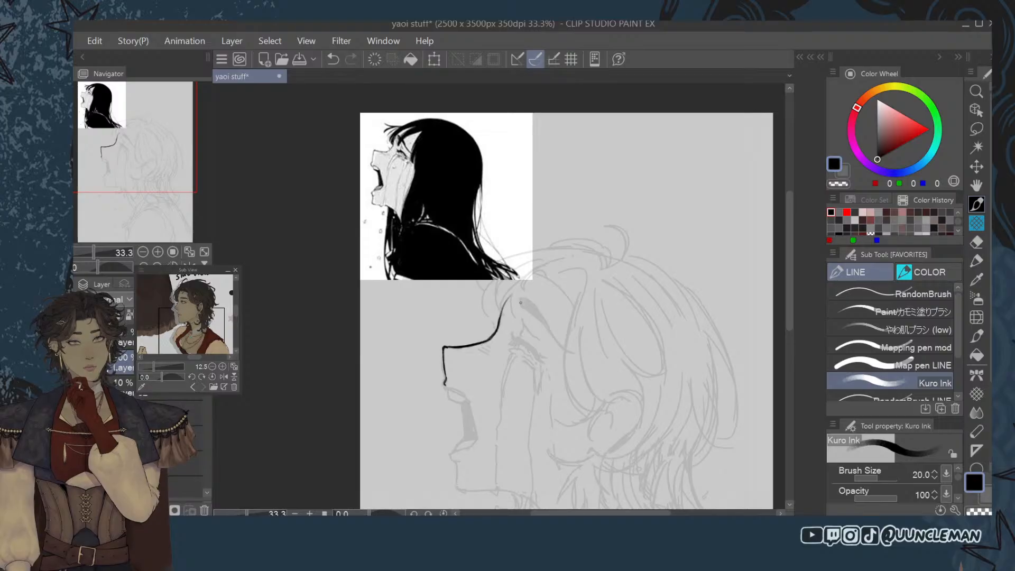
Ink the thick front part of the eyebrow with overlapping diagonal strokes, reducing the brush size to 12.
drag(520, 305, 544, 321)
drag(523, 301, 544, 321)
drag(526, 300, 549, 330)
key([)
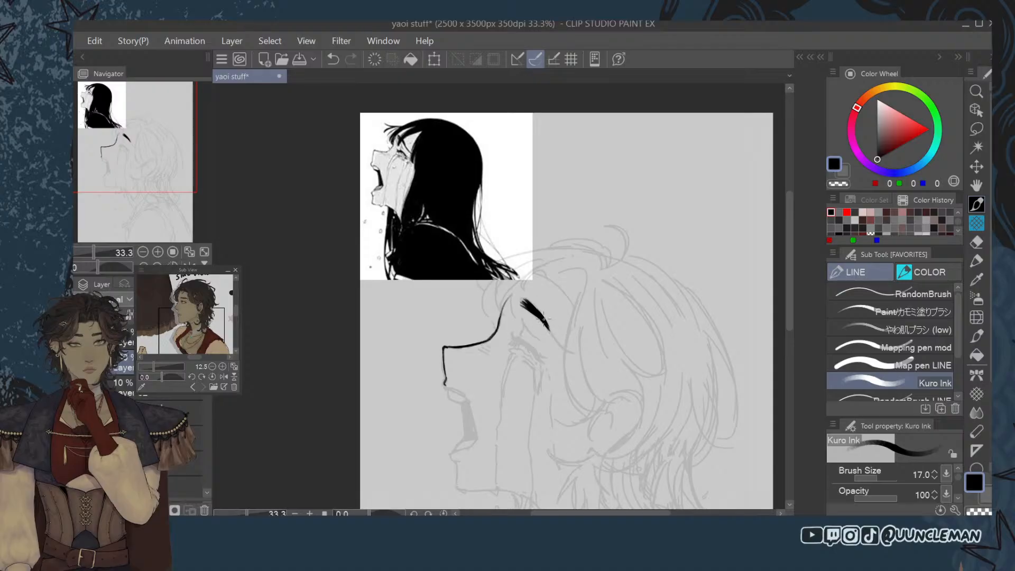
key([)
key([)
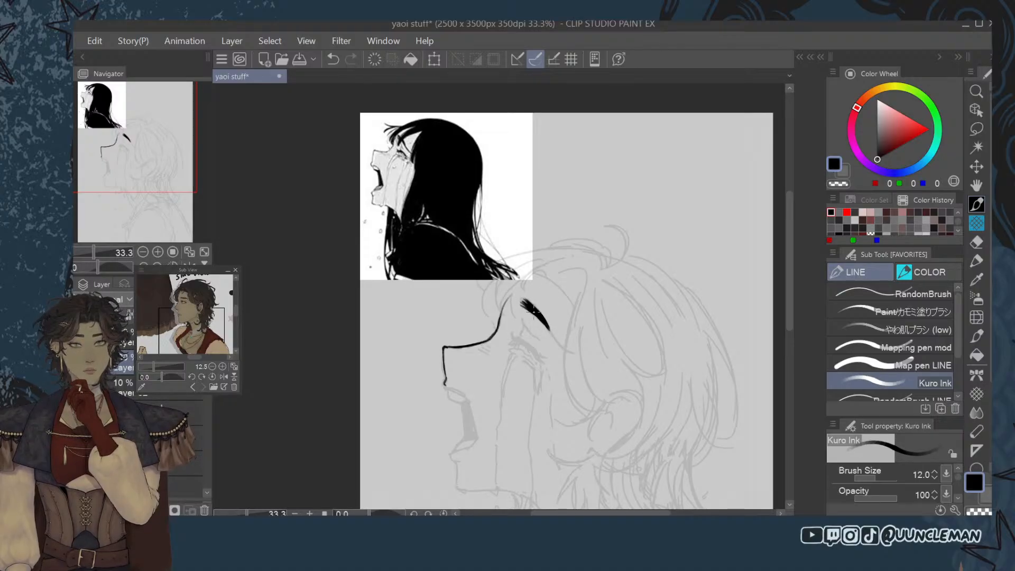
Thicken the eyebrow and extend its tapered tail down toward the hair at brush size 30.
key(])
key(])
key(])
key(])
key(])
drag(548, 327, 563, 345)
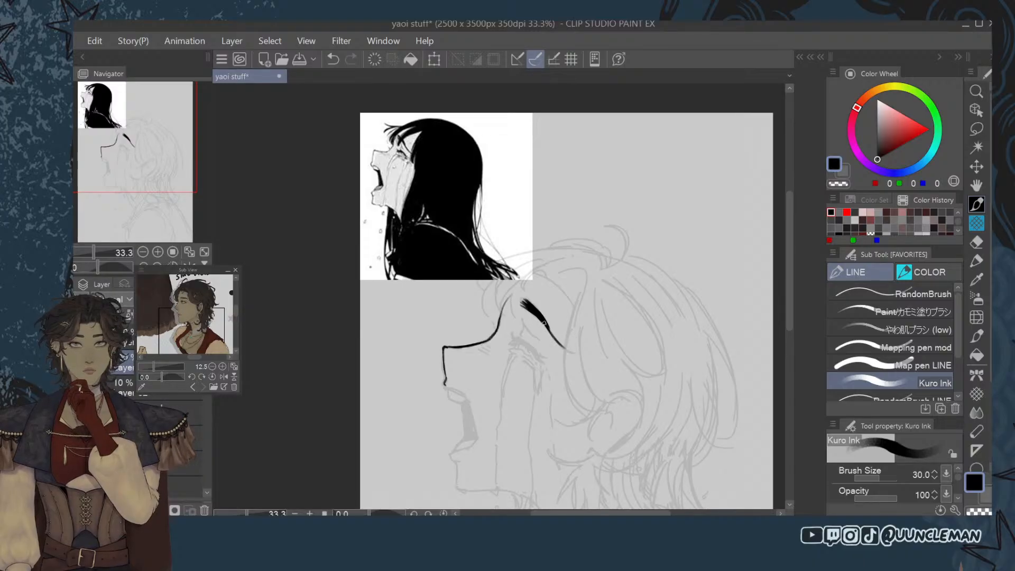
drag(546, 325, 574, 354)
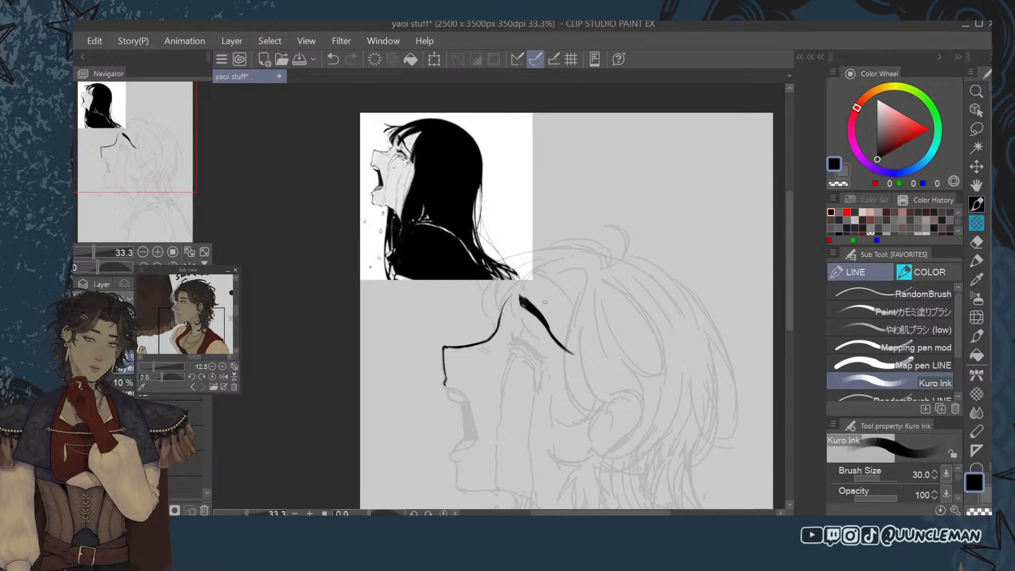
Lasso the inked eyebrow, shift it slightly down toward the eye, deselect it and return to Kuro Ink.
click(977, 129)
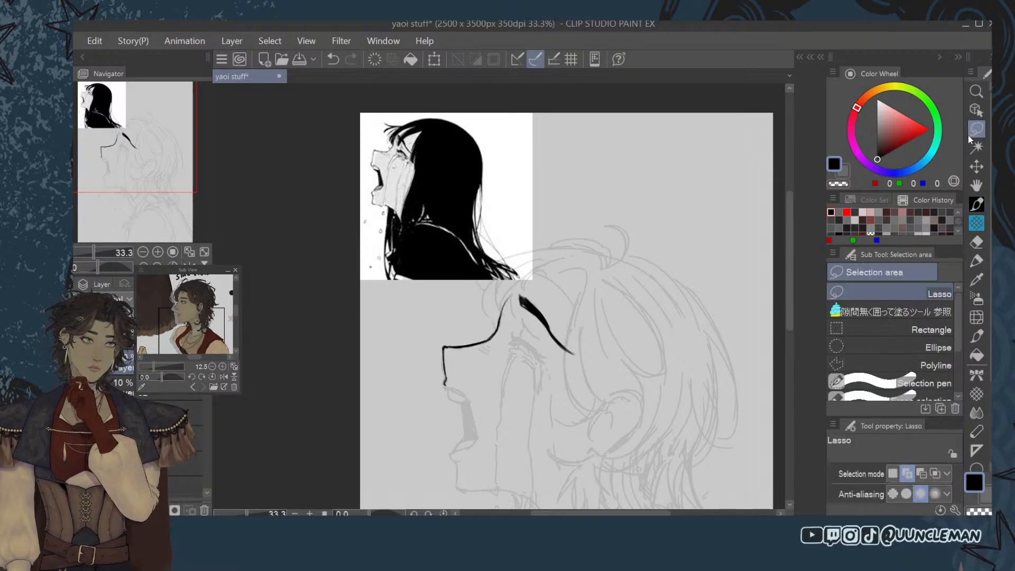
mouse_move(536, 288)
mouse_down()
mouse_move(521, 314)
mouse_move(592, 376)
mouse_move(542, 275)
mouse_up()
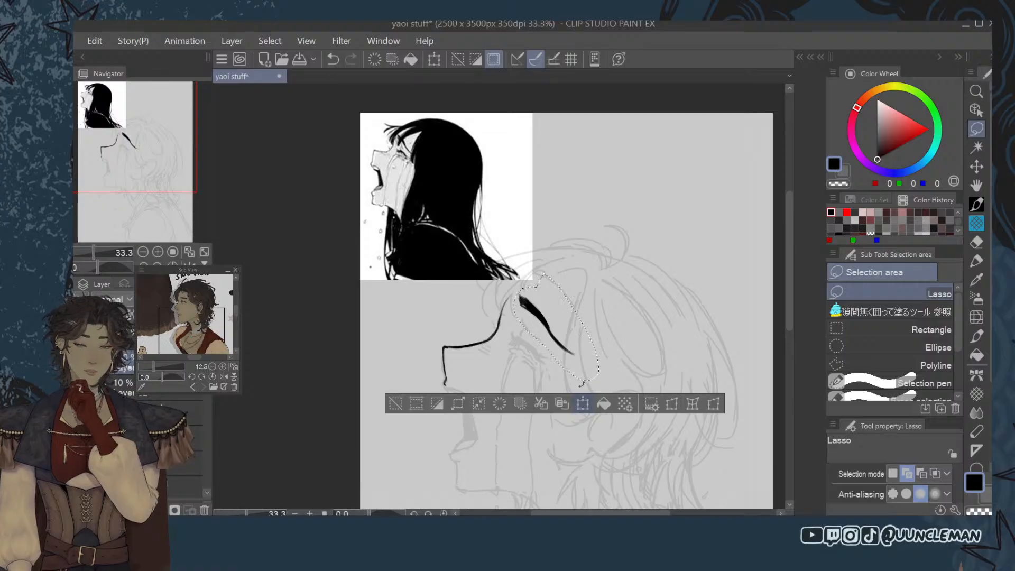
click(584, 405)
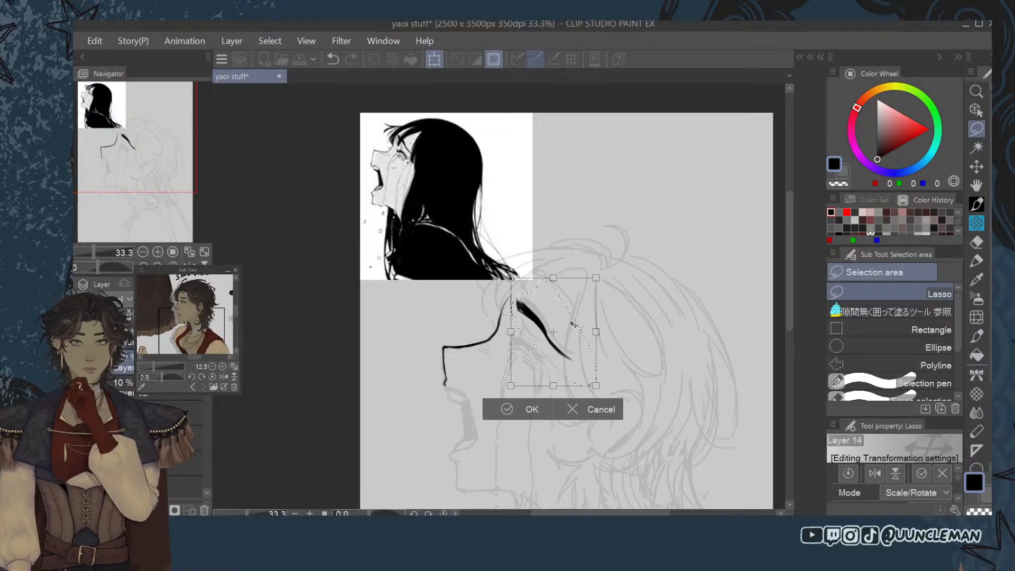
click(507, 415)
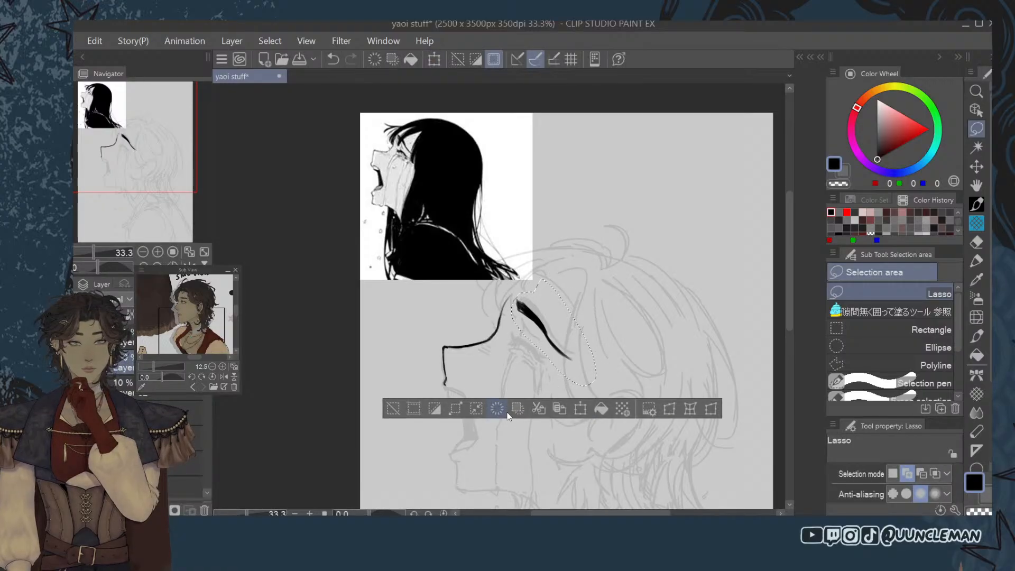
click(394, 408)
click(974, 205)
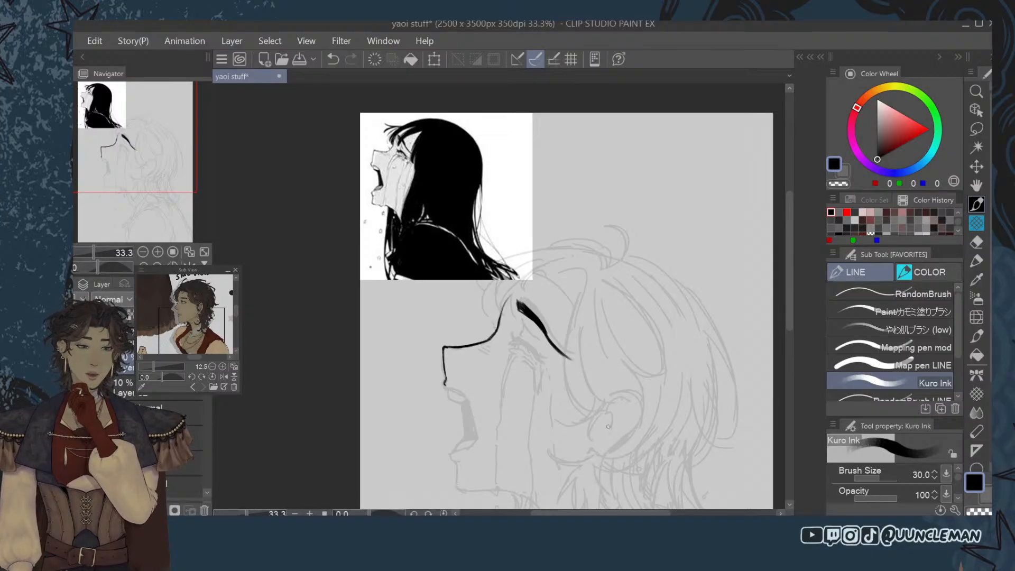
Try extending the forehead line up to the hairline, and delete the layer holding the inked nose, forehead and eyebrow.
drag(501, 311, 539, 274)
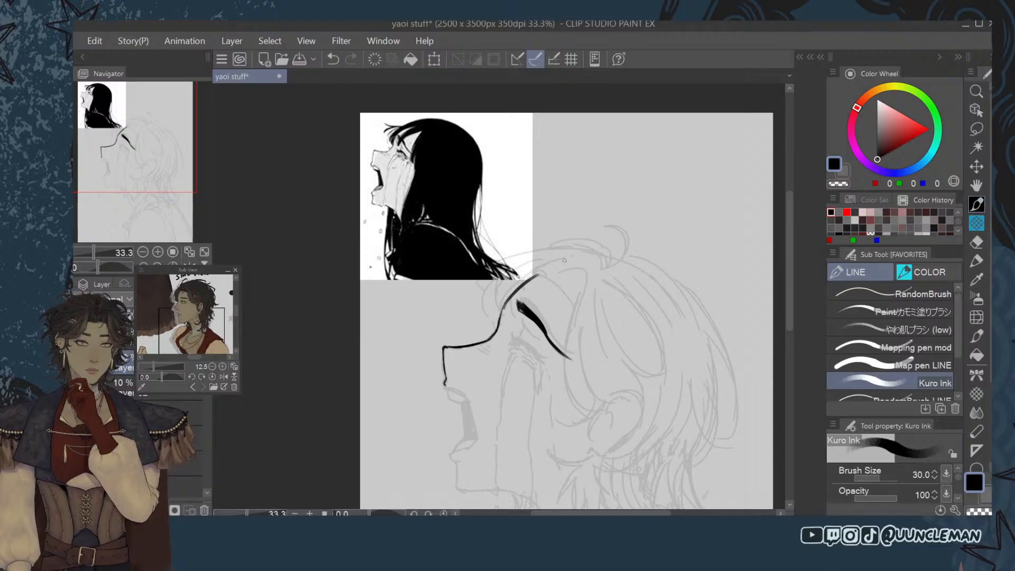
key(ctrl+z)
key(bracketleft)
key(bracketleft)
key(bracketleft)
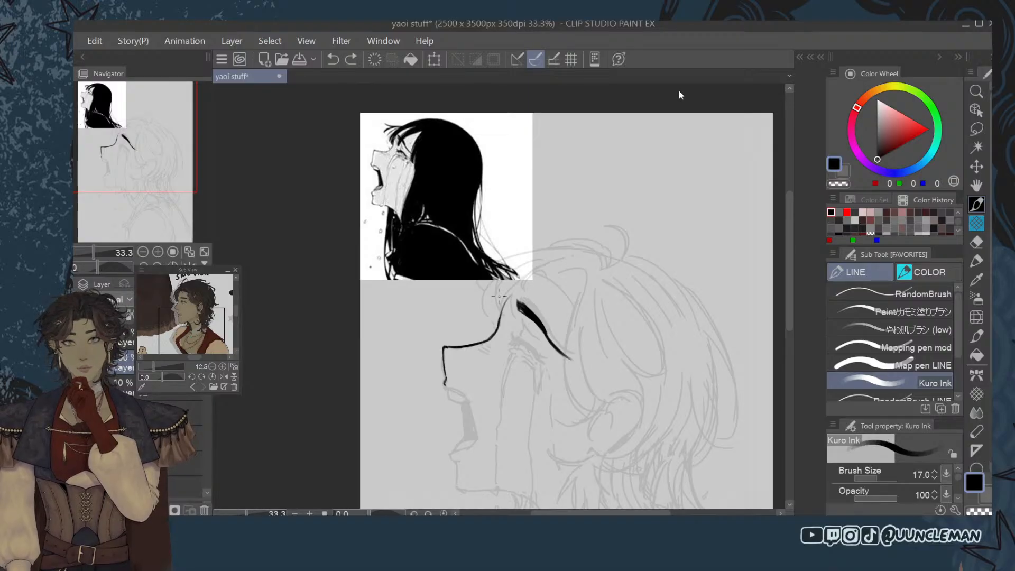
click(204, 510)
Try inking the front edge of the nose with RandomBrush at size 100 and with RandomBrush LINE.
click(922, 293)
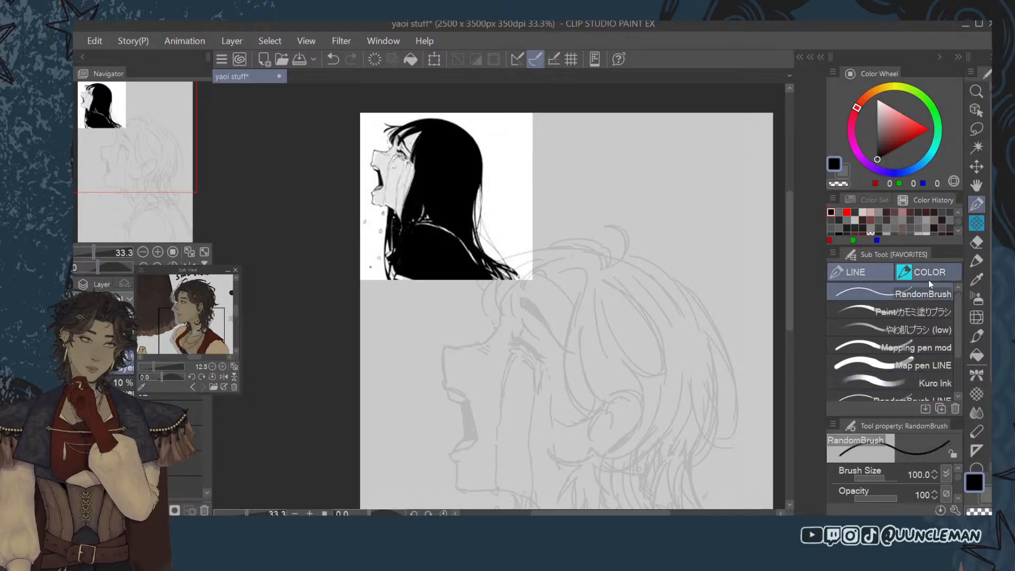
drag(445, 348, 447, 377)
key(ctrl+z)
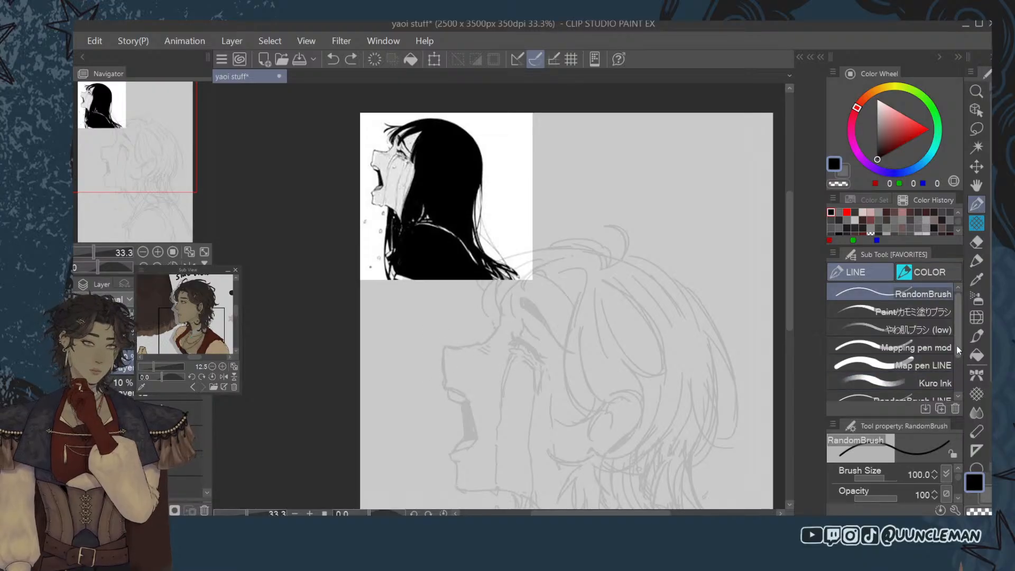
scroll(958, 369, down, 3)
scroll(959, 369, up, 1)
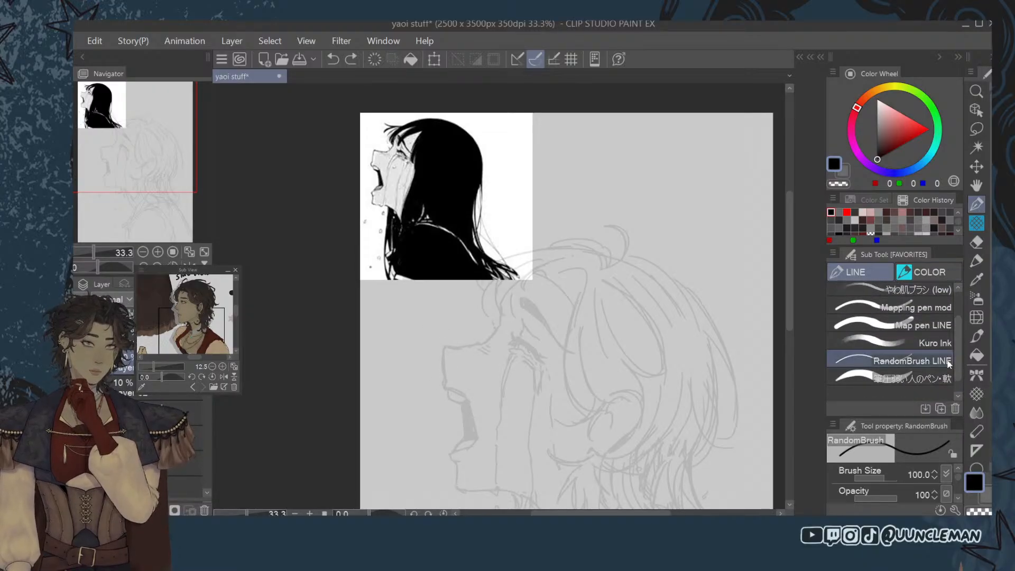
click(920, 361)
drag(445, 348, 445, 379)
key(ctrl+z)
Switch to Map pen LINE and try inking the tip and front edge of the nose at size 12.
click(920, 325)
key(bracketleft)
key(bracketleft)
key(bracketleft)
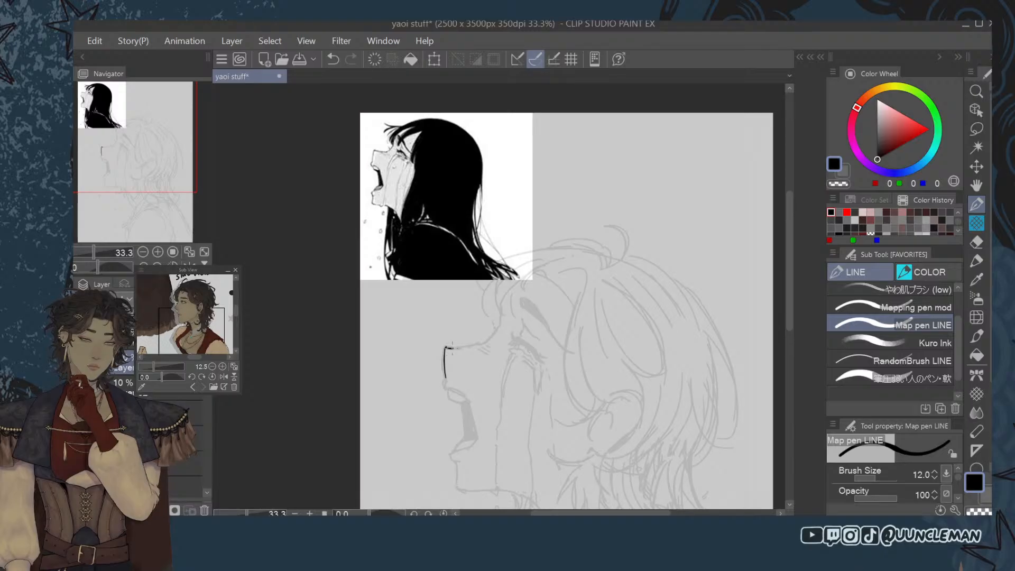
mouse_move(450, 349)
mouse_down()
mouse_move(486, 344)
mouse_move(446, 383)
mouse_up()
key(ctrl+z)
key(ctrl+z)
key(ctrl+z)
Ink the front edge of the nose down to the upper lip with Map pen LINE at size 15, redoing strokes as needed.
key(])
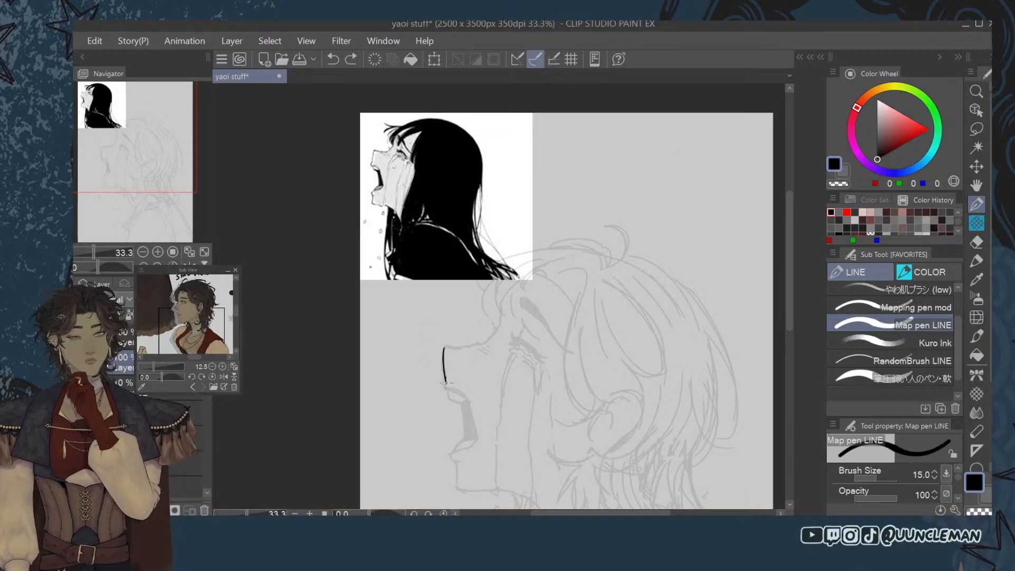
key(ctrl+z)
drag(443, 348, 445, 382)
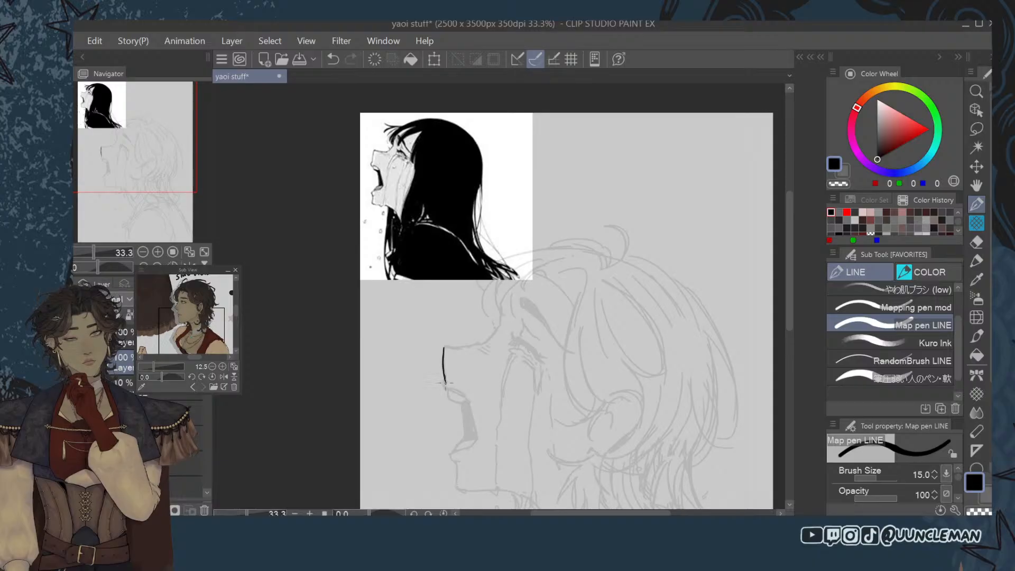
key(ctrl+z)
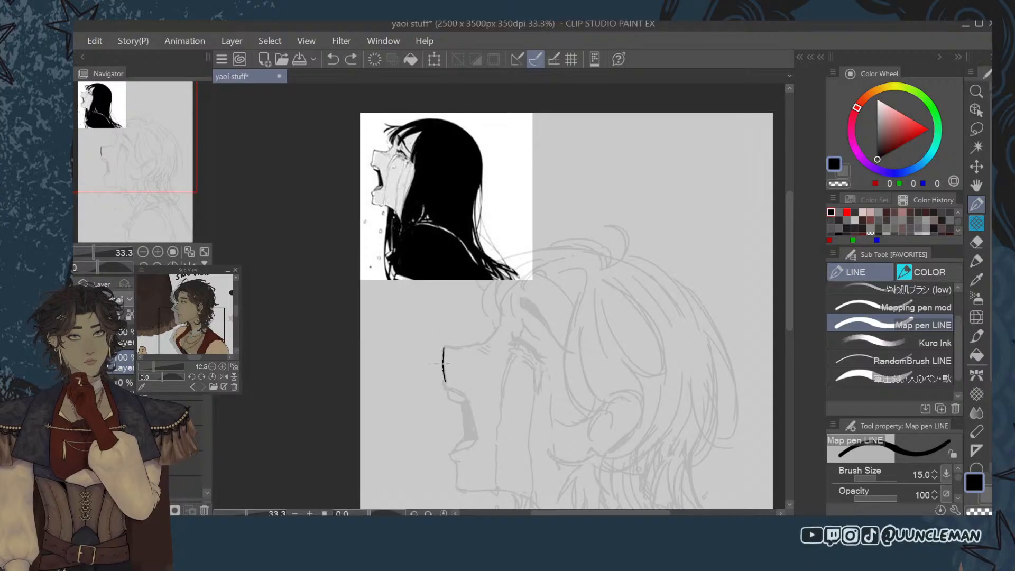
key(ctrl+z)
mouse_move(444, 349)
mouse_down()
mouse_move(445, 386)
mouse_move(469, 402)
mouse_up()
key(ctrl+z)
key(ctrl+z)
key(ctrl+z)
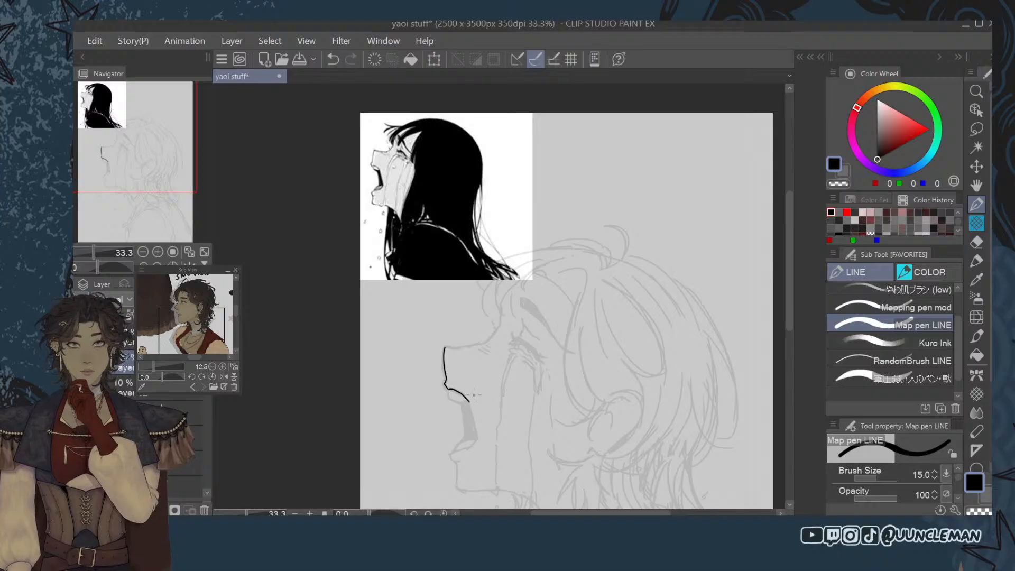
Ink the inner edge of the open mouth down from the upper lip, and try a short lower lip stroke.
key(ctrl+z)
mouse_move(462, 394)
mouse_down()
mouse_move(480, 443)
mouse_move(476, 429)
mouse_move(453, 464)
mouse_up()
key(ctrl+z)
key(ctrl+z)
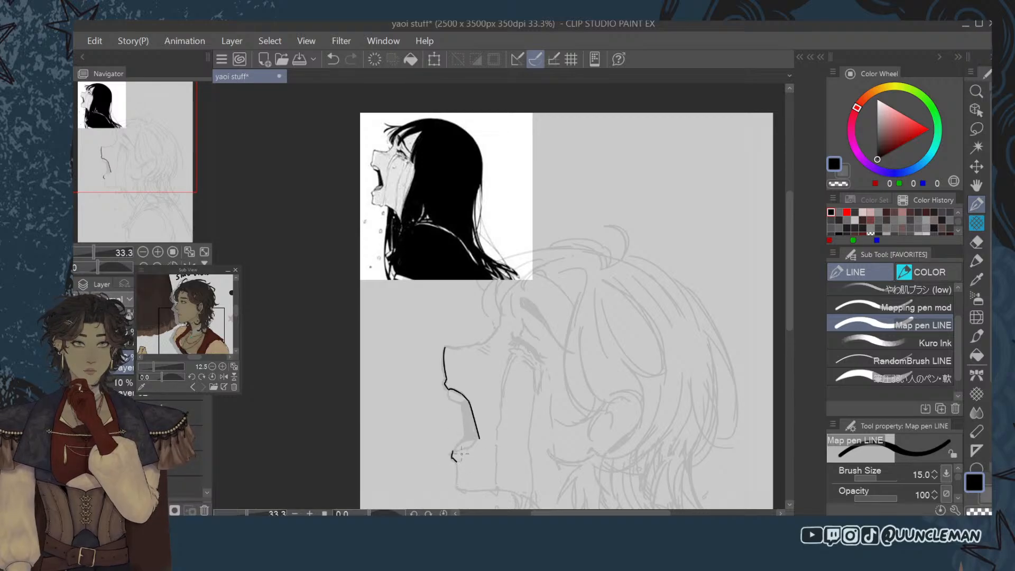
key(ctrl+z)
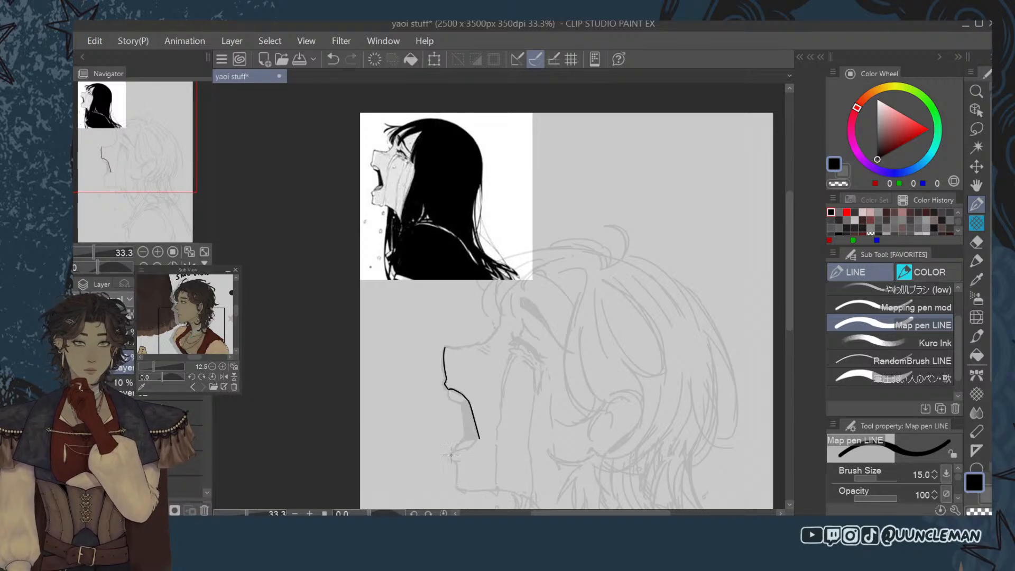
Try inking the upper edge of the lower lip between its tip and the inner corner of the mouth.
drag(450, 454, 478, 439)
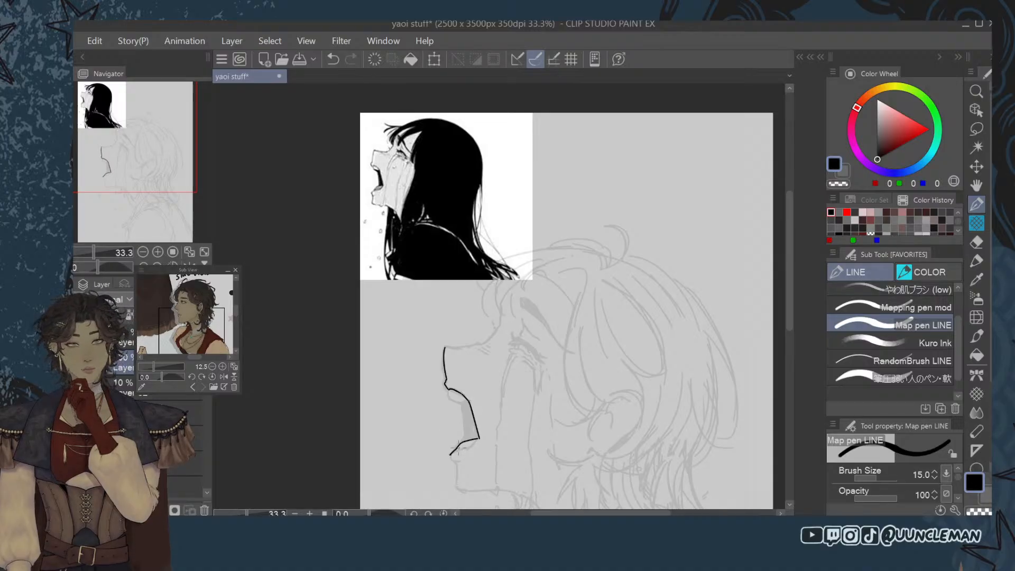
drag(451, 453, 482, 438)
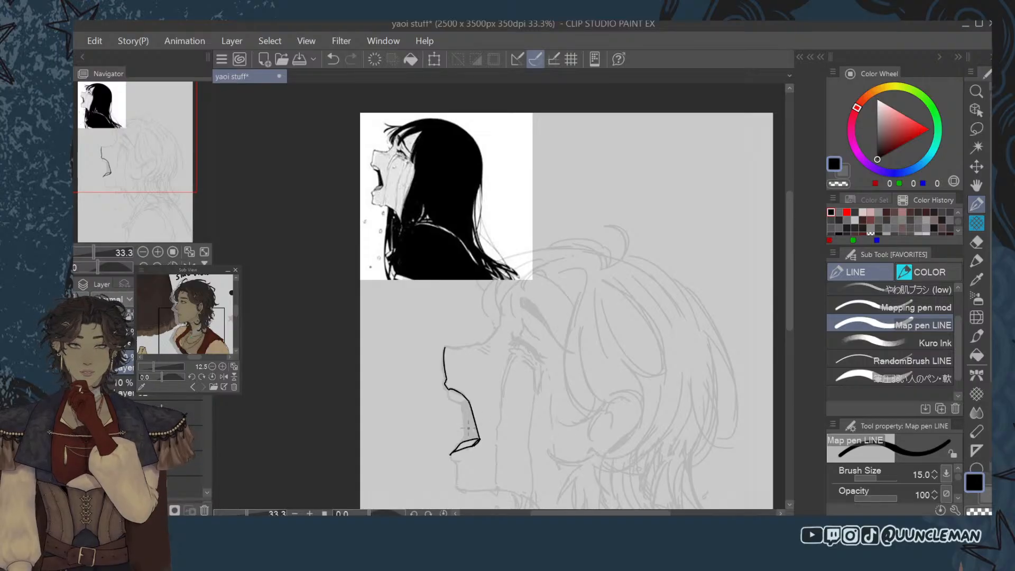
key(ctrl+z)
key(ctrl+z)
key(ctrl+z)
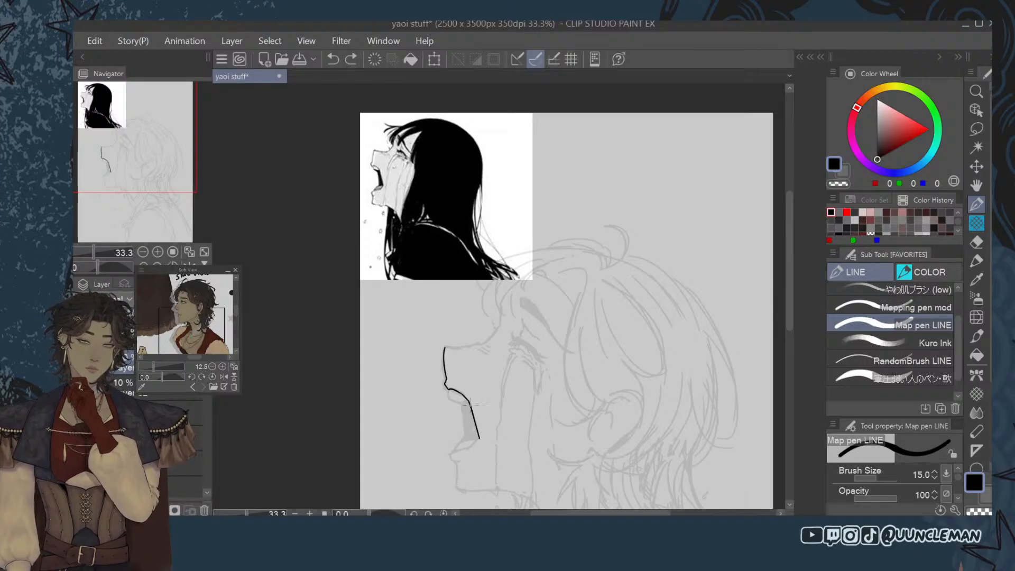
Ink the short front curve of the lower lip, and try strokes leading back to the mouth's inner corner.
mouse_move(459, 445)
mouse_down()
mouse_move(454, 463)
mouse_move(479, 438)
mouse_move(462, 441)
mouse_move(479, 436)
mouse_move(473, 448)
mouse_up()
key(ctrl+z)
key(ctrl+z)
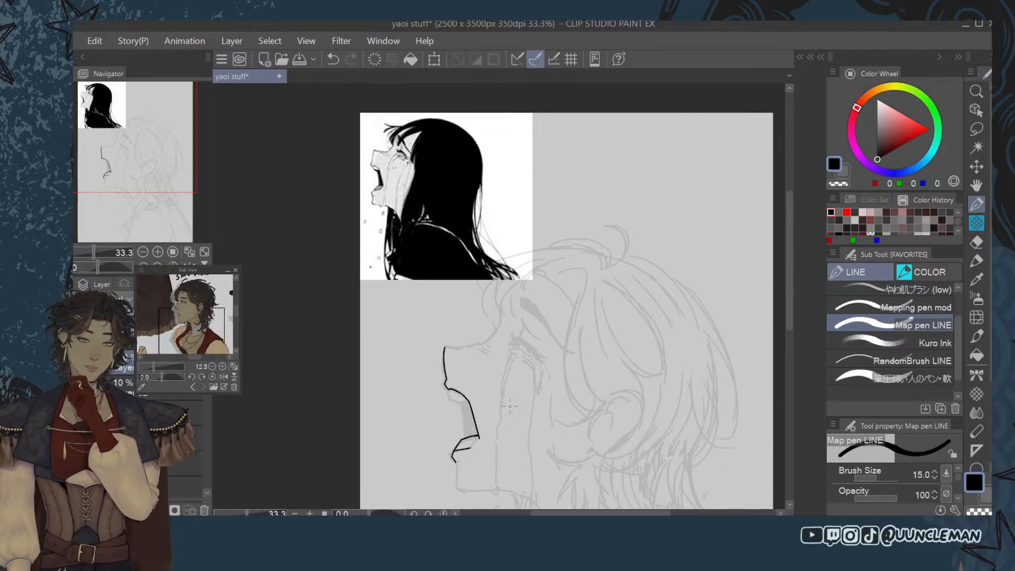
key(ctrl+z)
key(ctrl+z)
key(ctrl+z)
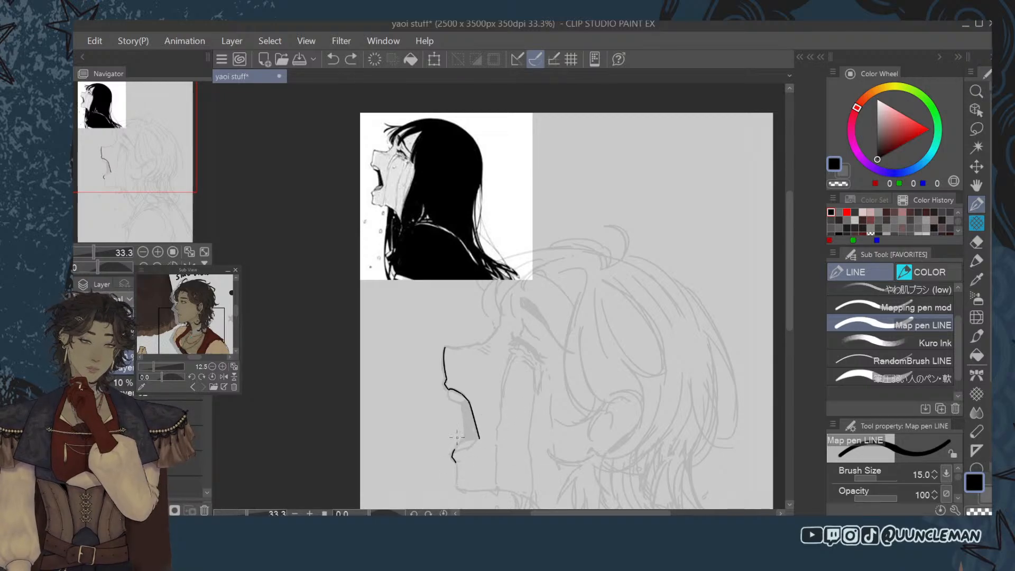
Ink the lower lip's edge from its front curve to the mouth's inner corner, redoing strokes as needed.
mouse_move(454, 454)
mouse_down()
mouse_move(476, 445)
mouse_move(452, 458)
mouse_move(459, 466)
mouse_move(453, 457)
mouse_move(460, 464)
mouse_move(473, 445)
mouse_up()
key(ctrl+z)
key(ctrl+z)
key(ctrl+z)
key(ctrl+z)
key(ctrl+z)
key(ctrl+z)
key(ctrl+z)
key(ctrl+z)
key(ctrl+z)
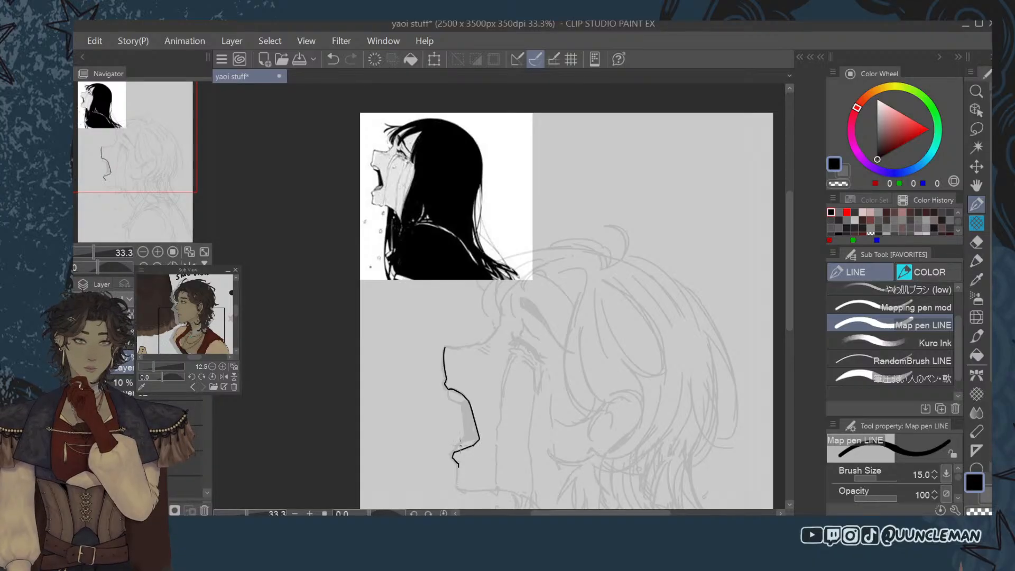
Add a second line that gives the lower lip thickness, and clean up the overshoot at the mouth corner.
key(ctrl+z)
drag(458, 447, 468, 443)
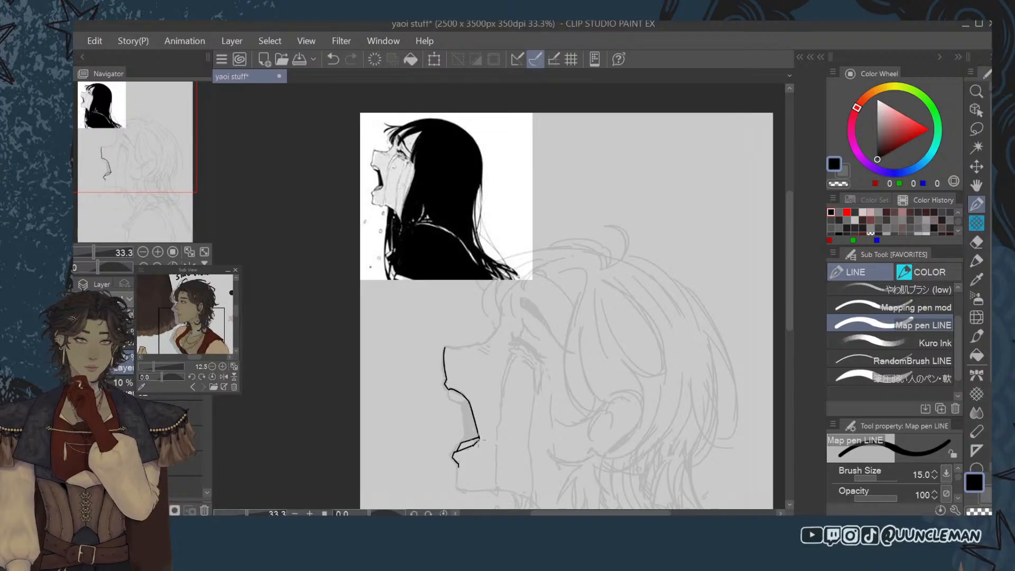
key(ctrl+z)
drag(456, 451, 480, 436)
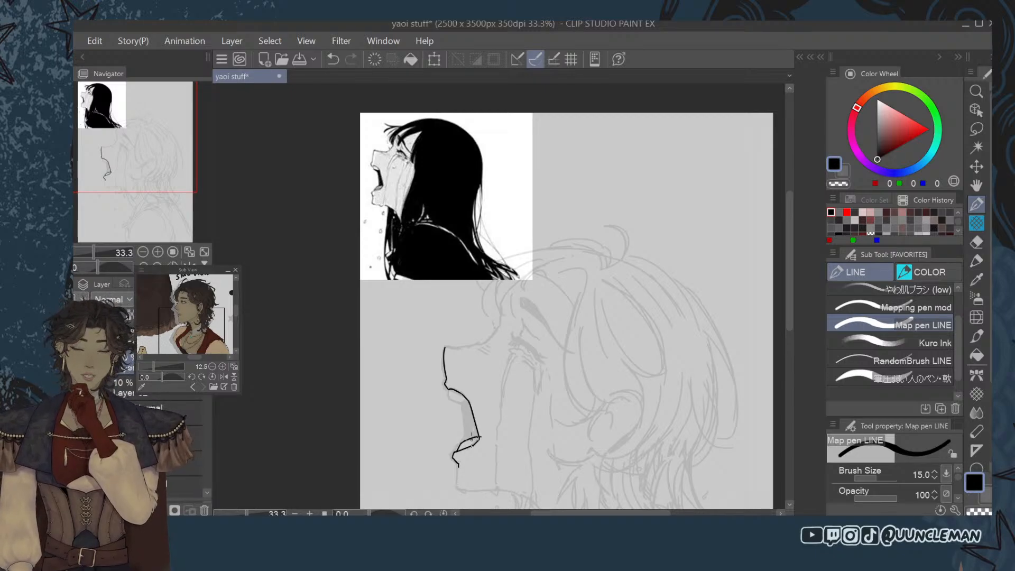
key(e)
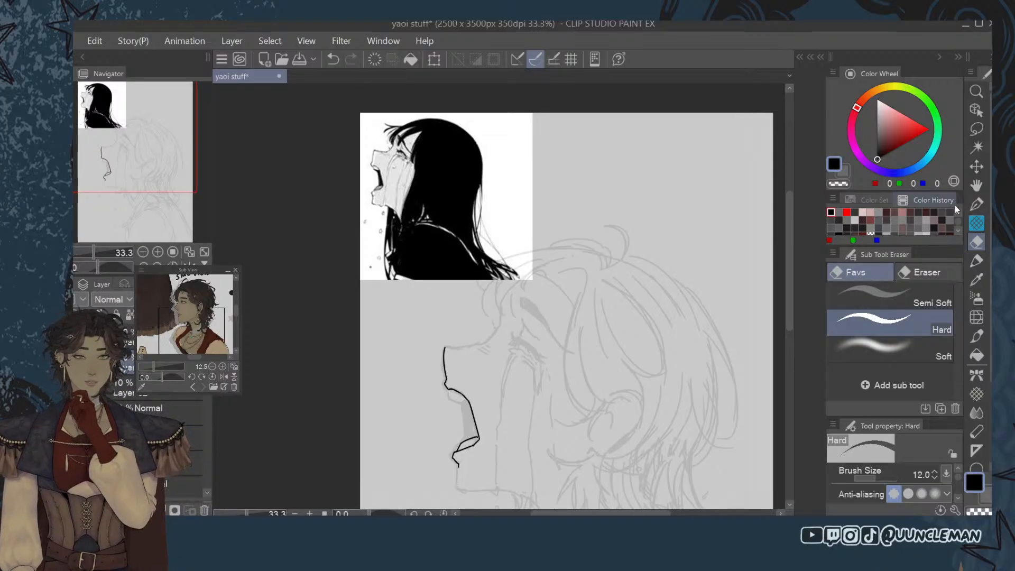
key(p)
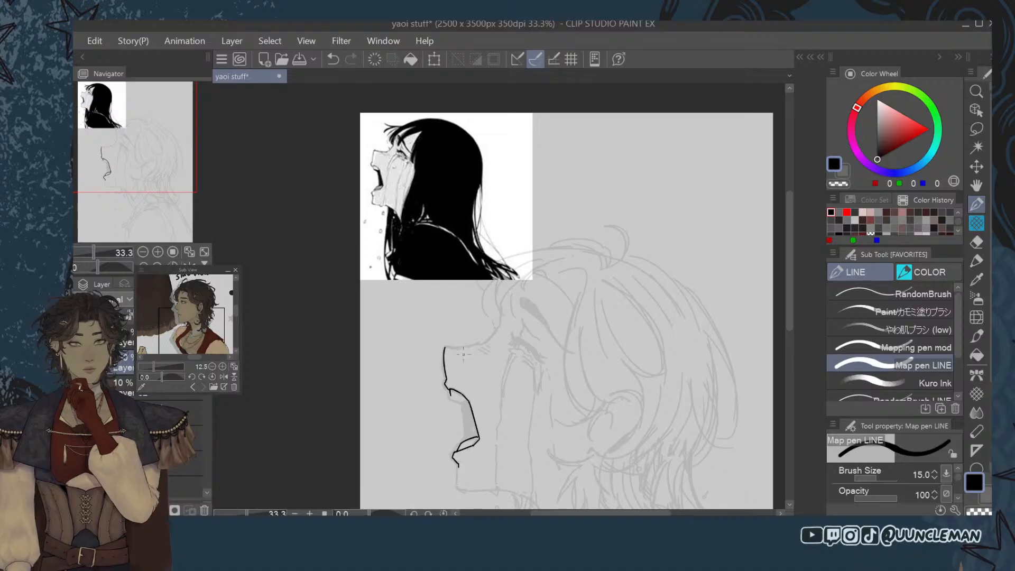
Ink the underside of the upper lip down to the inner mouth edge with Map pen LINE, redoing strokes as needed.
drag(451, 396, 470, 400)
key(ctrl+z)
key(ctrl+z)
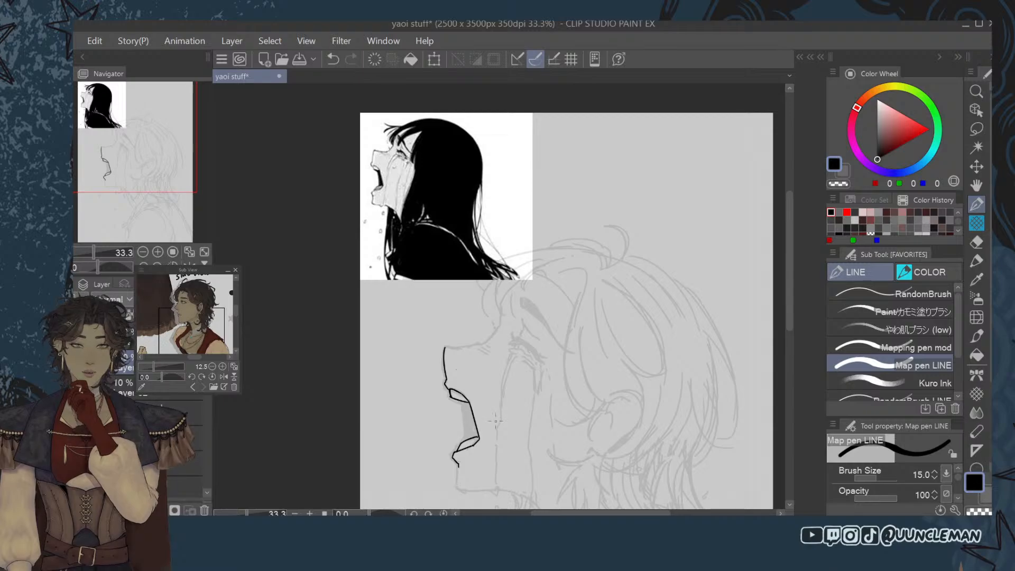
key(ctrl+z)
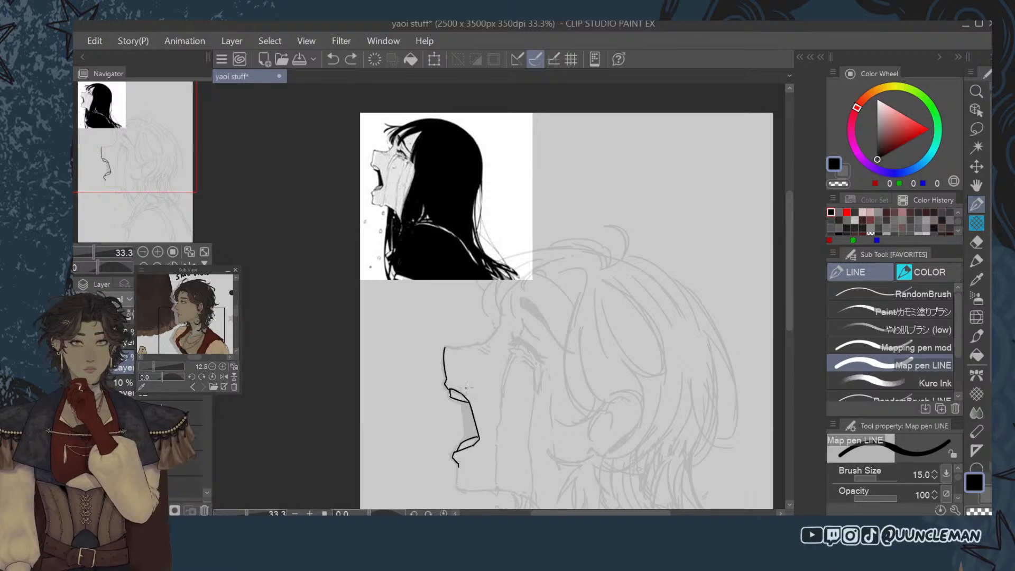
drag(478, 345, 481, 350)
key(ctrl+z)
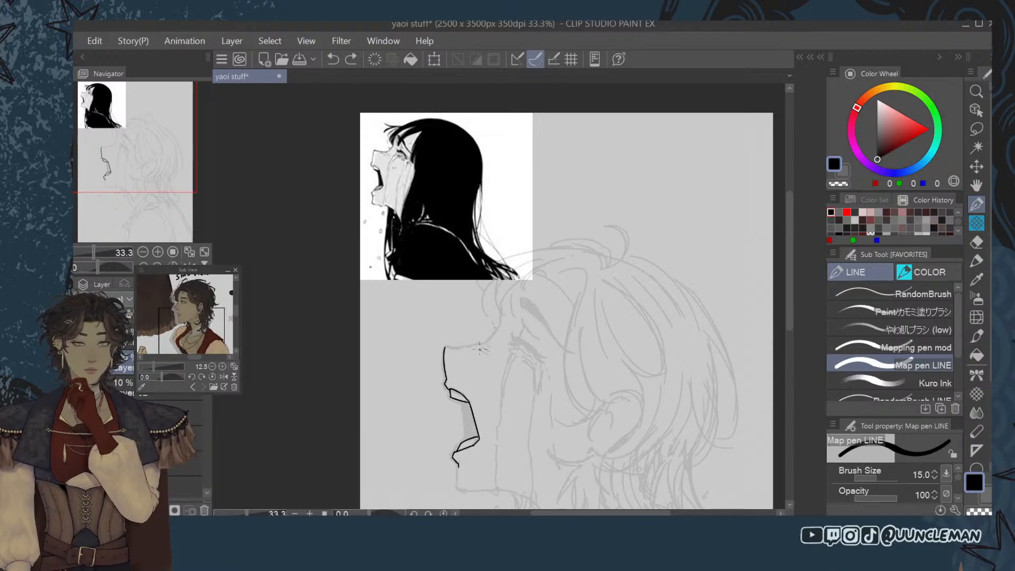
key(ctrl+z)
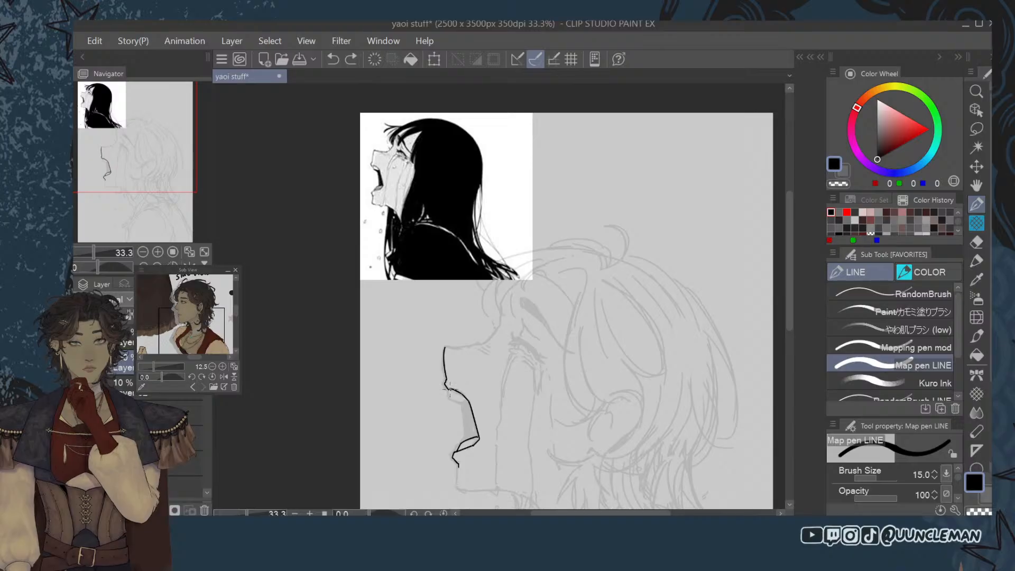
drag(450, 388, 470, 405)
key(ctrl+z)
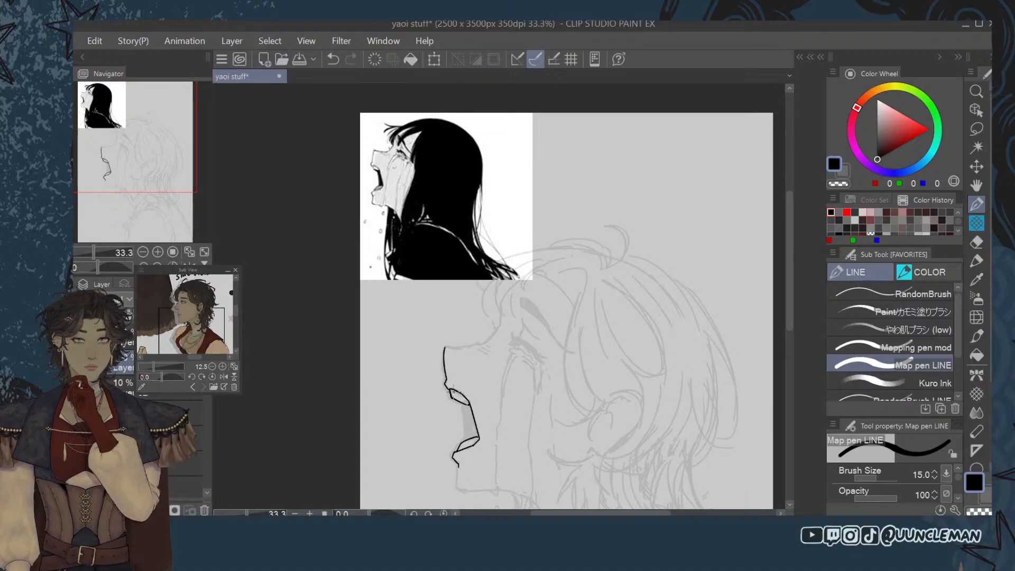
Fill the inside of the open mouth with solid black between the upper and lower lips.
mouse_move(453, 399)
mouse_down()
mouse_move(472, 407)
mouse_move(477, 436)
mouse_up()
drag(462, 405, 472, 420)
drag(459, 401, 476, 409)
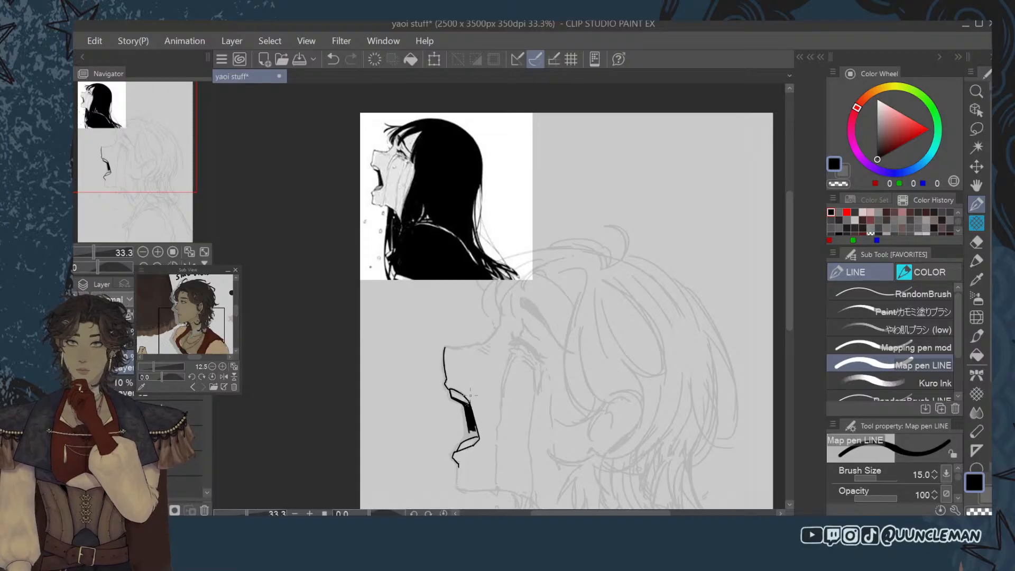
mouse_move(475, 422)
mouse_down()
mouse_move(470, 429)
mouse_move(465, 418)
mouse_move(469, 438)
mouse_up()
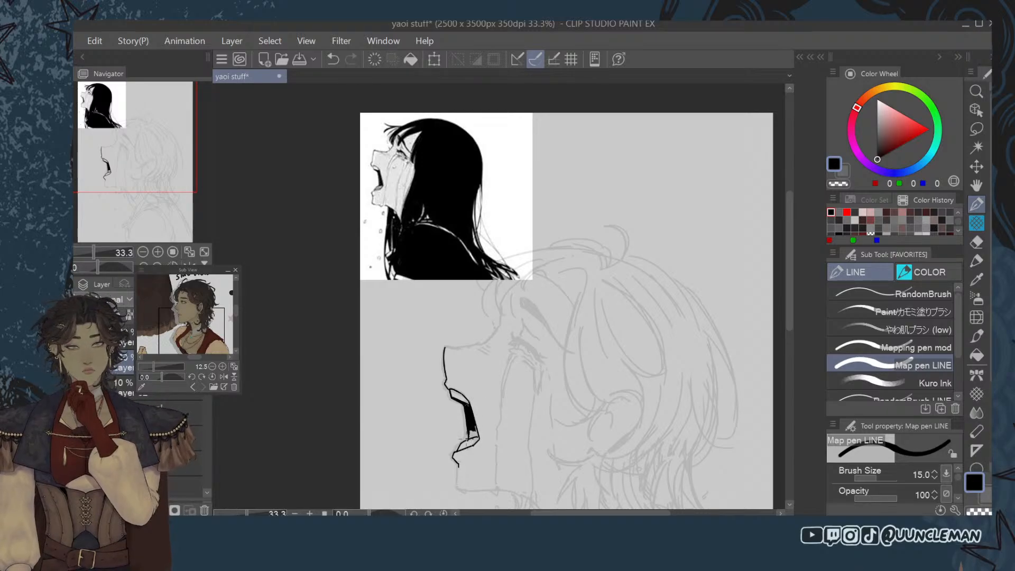
key(ctrl+z)
drag(469, 441, 475, 427)
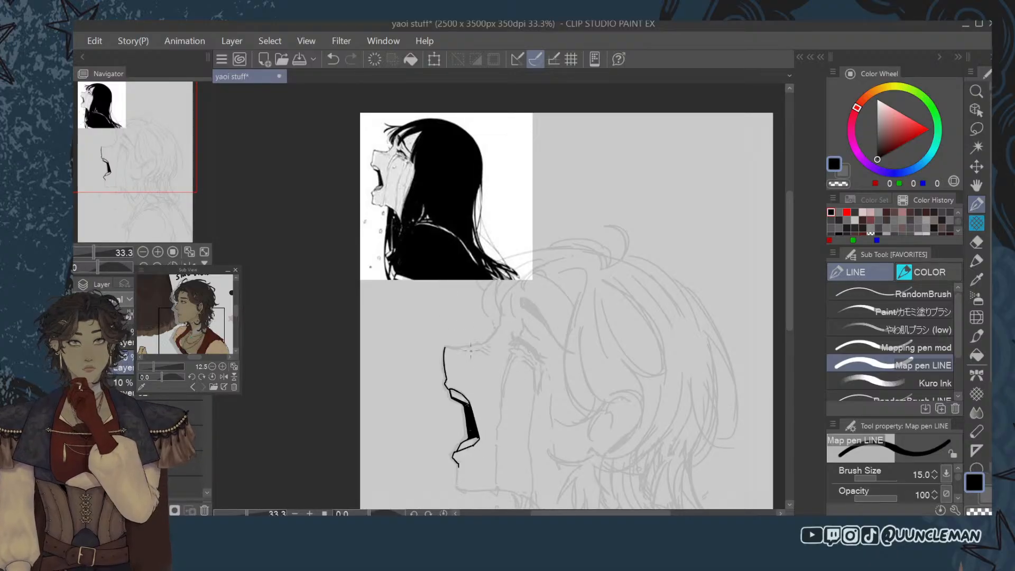
Ink the nose bridge from the nose tip up to the brow, redoing the stroke as needed.
mouse_move(445, 348)
mouse_down()
mouse_move(491, 343)
mouse_move(504, 318)
mouse_up()
key(ctrl+z)
key(ctrl+z)
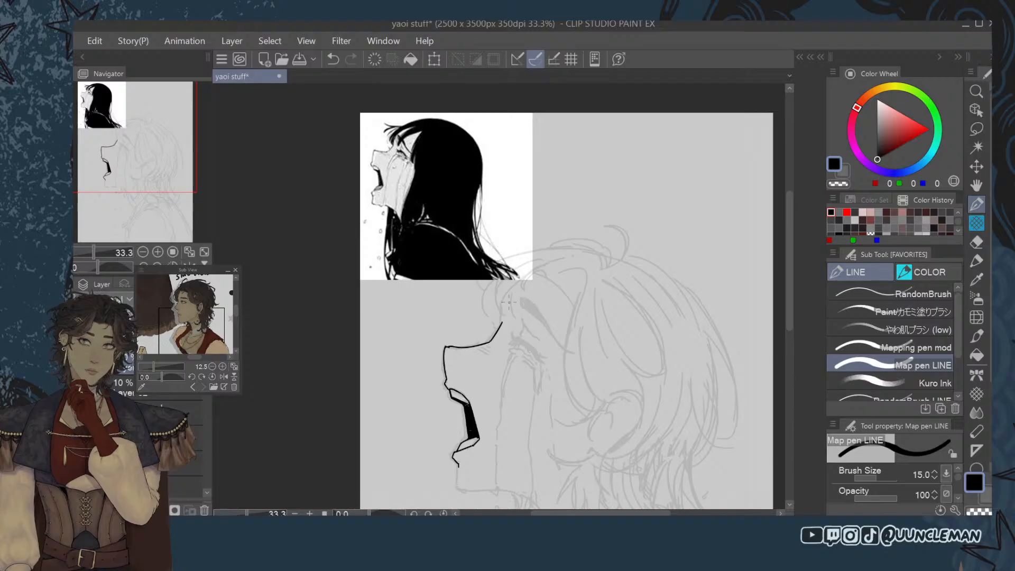
key(ctrl+z)
mouse_move(446, 348)
mouse_down()
mouse_move(504, 335)
mouse_move(492, 339)
mouse_move(512, 313)
mouse_move(491, 340)
mouse_move(506, 306)
mouse_up()
key(ctrl+z)
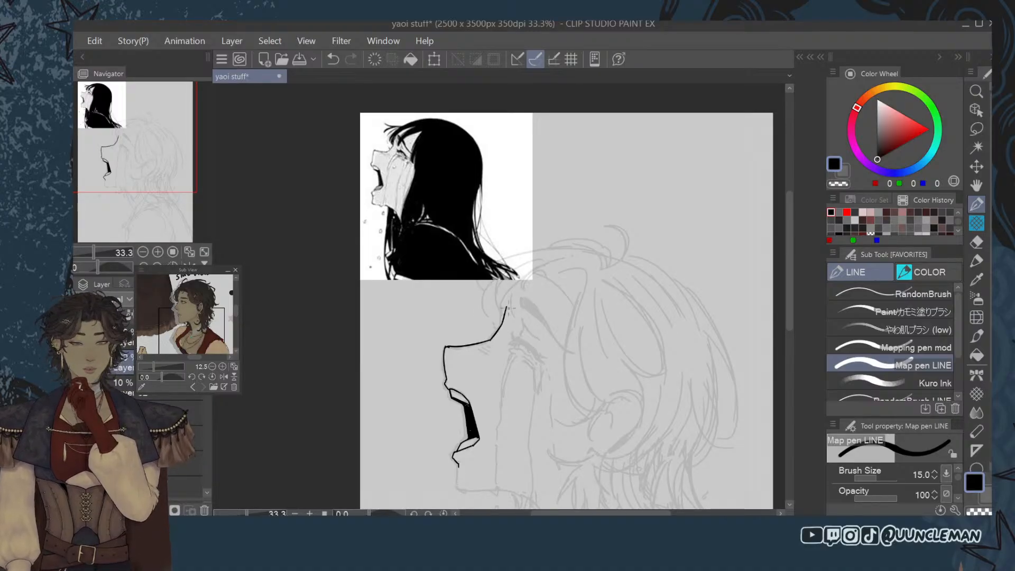
Rework the line from the top of the nose bridge up into the forehead, redoing the stroke as needed.
key(e)
mouse_move(508, 301)
mouse_down()
mouse_move(503, 326)
mouse_move(517, 284)
mouse_move(503, 321)
mouse_move(506, 300)
mouse_up()
key(p)
key(ctrl+z)
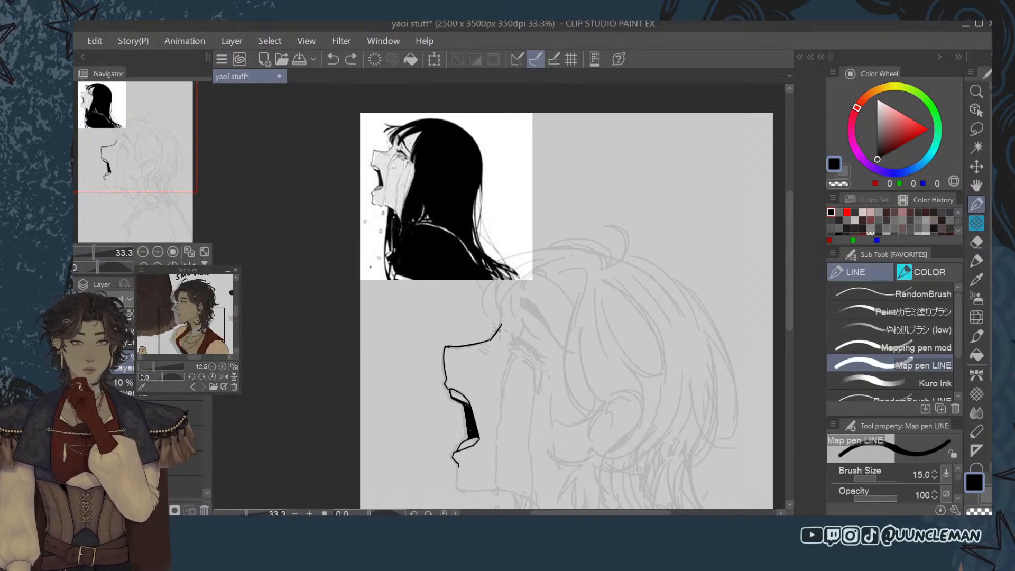
key(ctrl+y)
key(ctrl+z)
drag(499, 328, 510, 297)
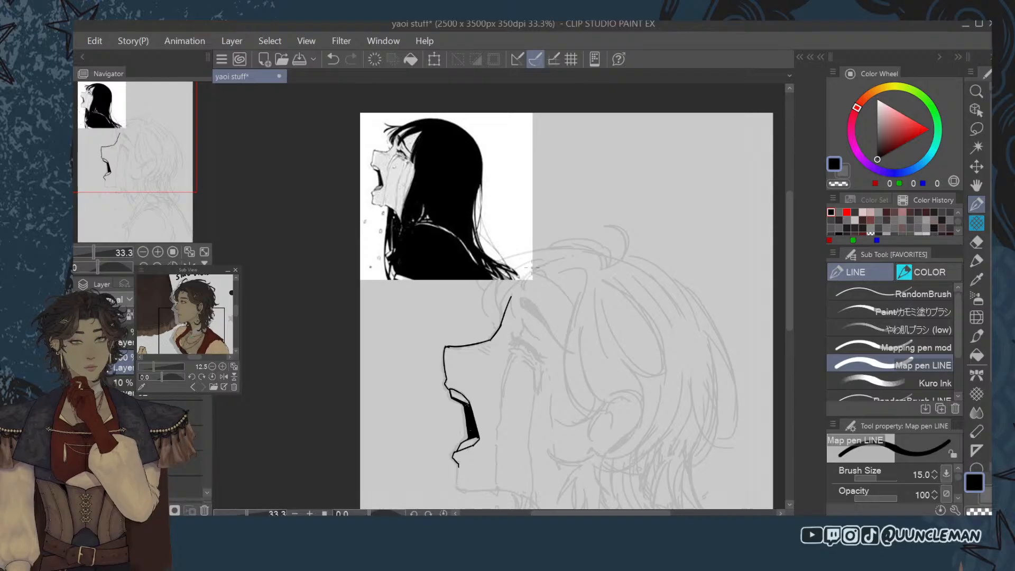
key(ctrl+z)
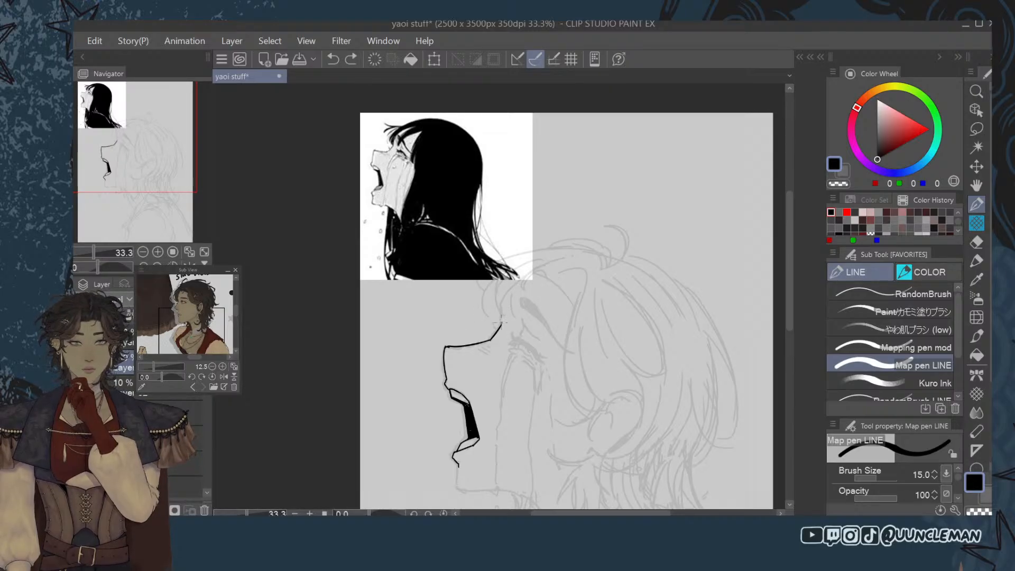
drag(500, 321, 511, 284)
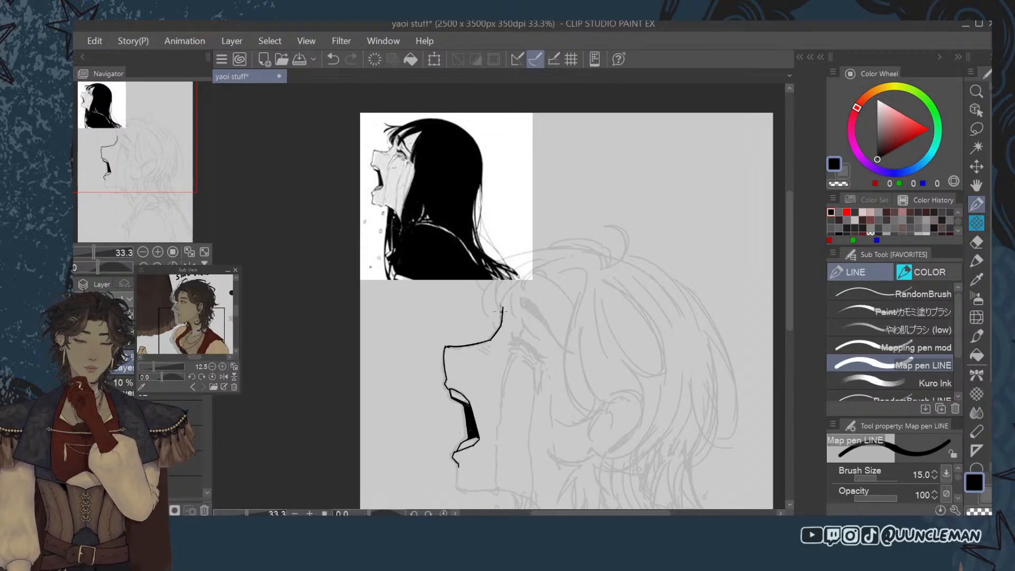
key(ctrl+z)
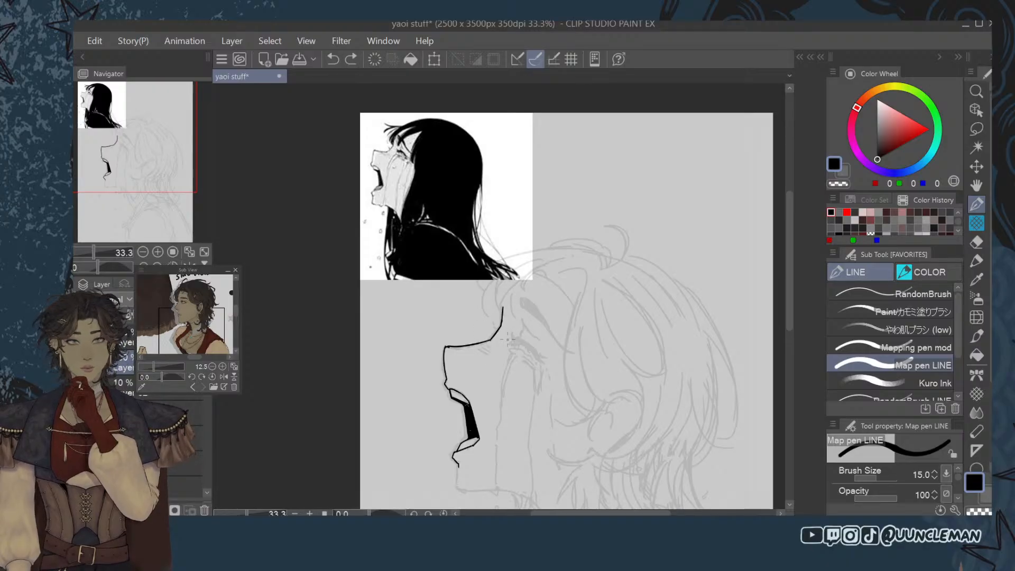
Reduce the brush size to 12 and try short strokes at the inner corner of the closed eye.
scroll(629, 355, up, 1)
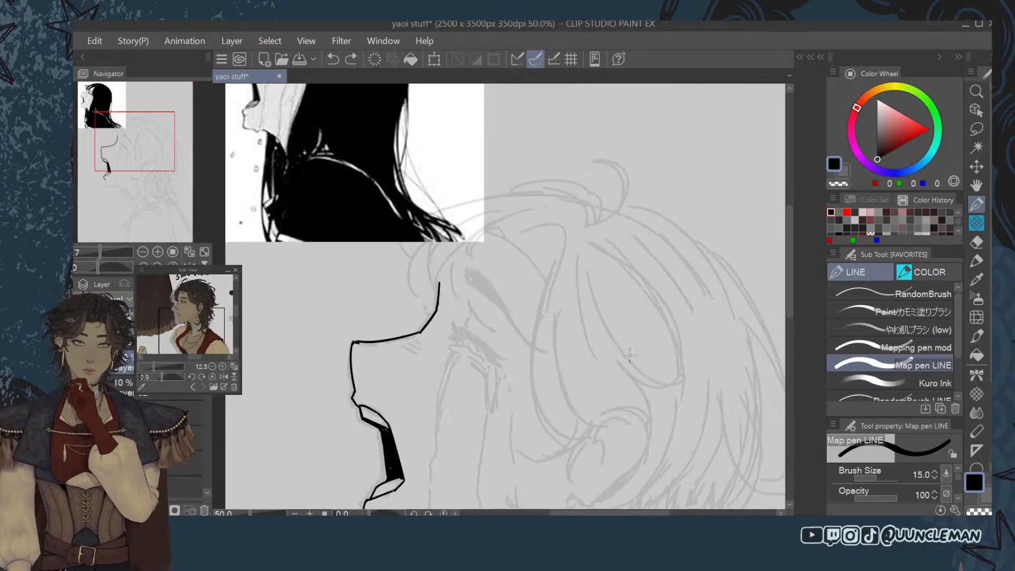
scroll(629, 354, down, 1)
scroll(629, 354, up, 1)
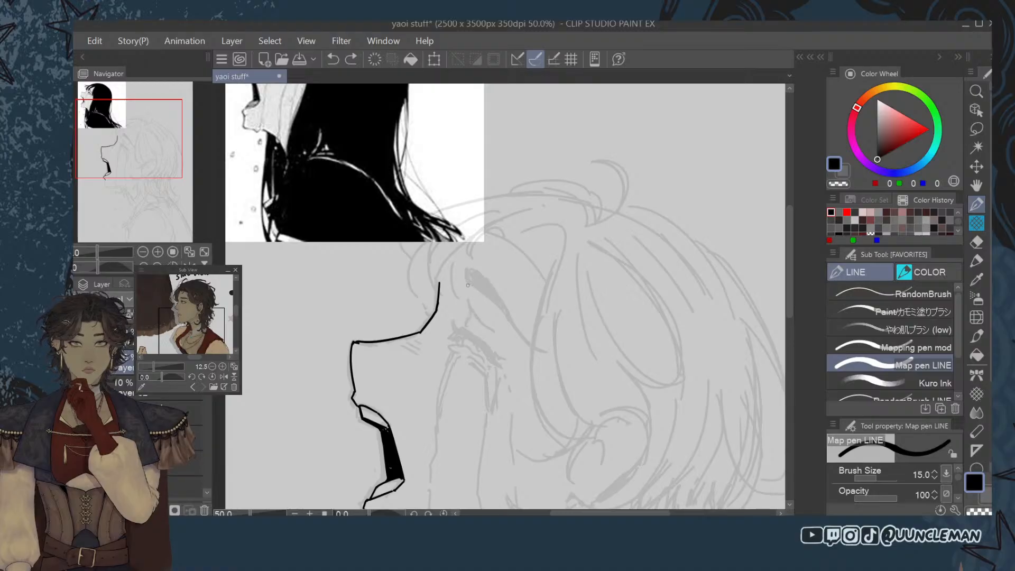
scroll(467, 285, down, 1)
scroll(458, 299, up, 1)
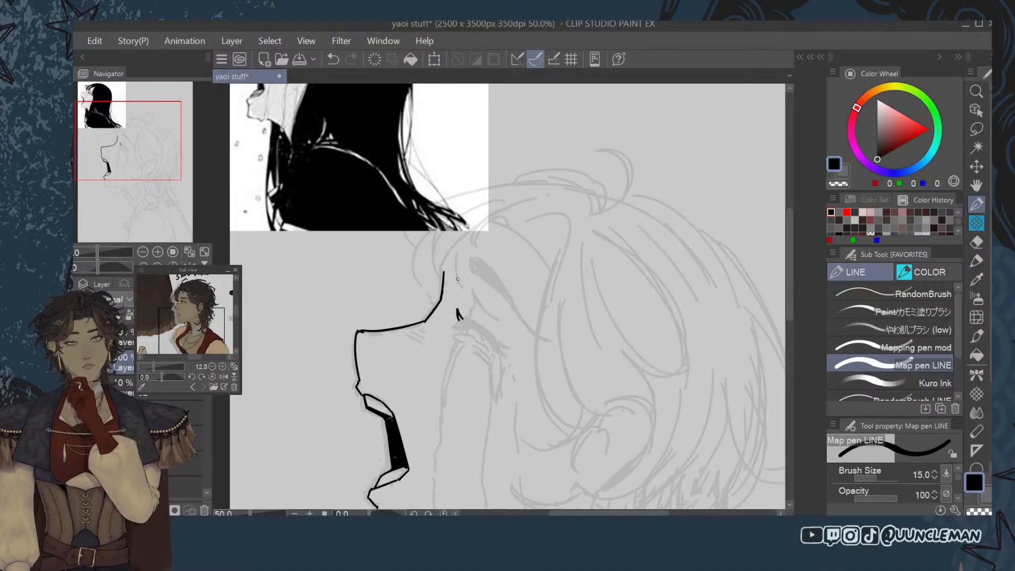
key(bracketleft)
drag(456, 309, 476, 322)
key(ctrl+z)
key(ctrl+z)
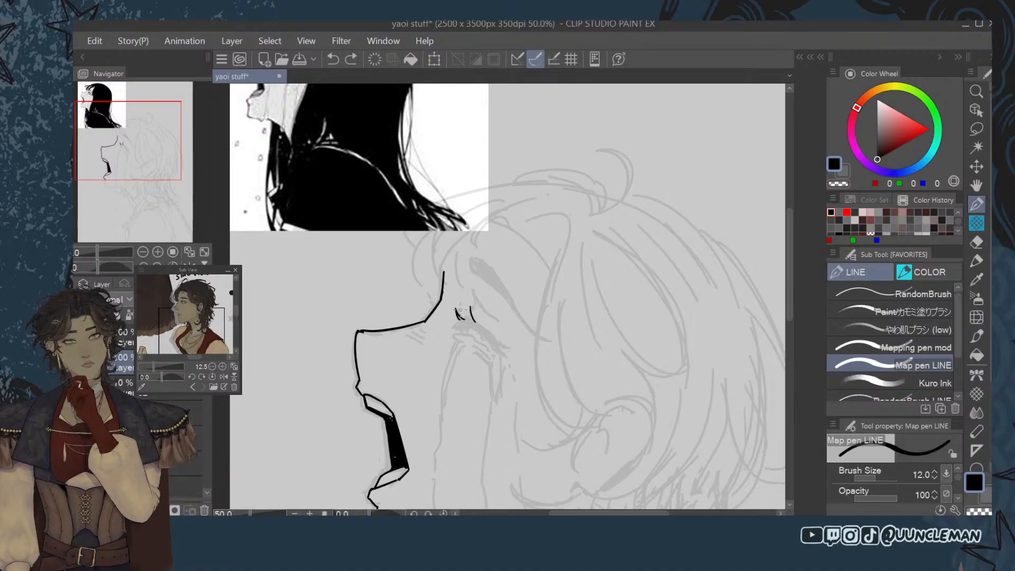
Ink a small hooked stroke at the inner corner of the closed eye at size 12, redoing it as needed.
scroll(461, 293, down, 1)
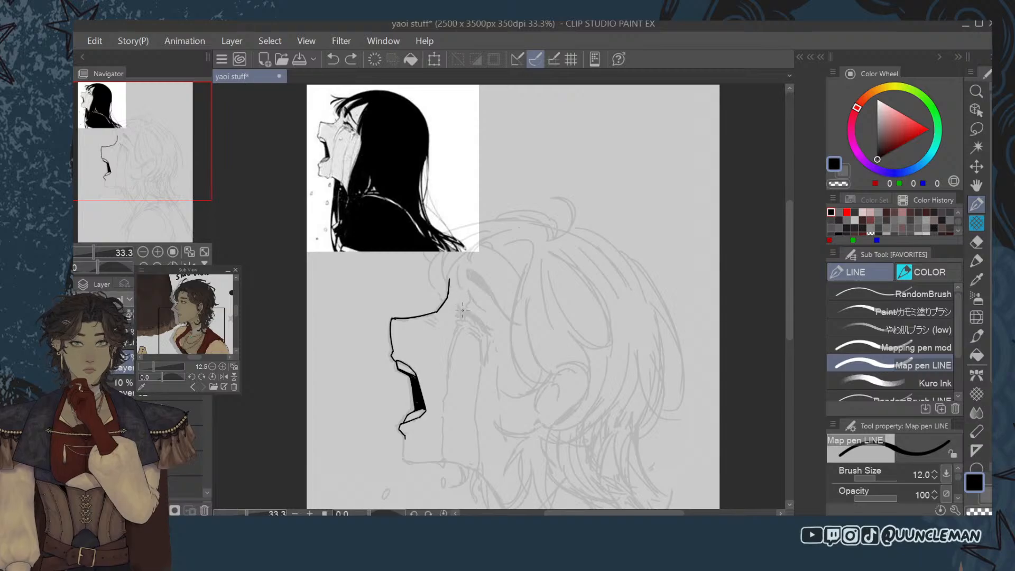
drag(458, 305, 464, 313)
key(ctrl+z)
key(ctrl+z)
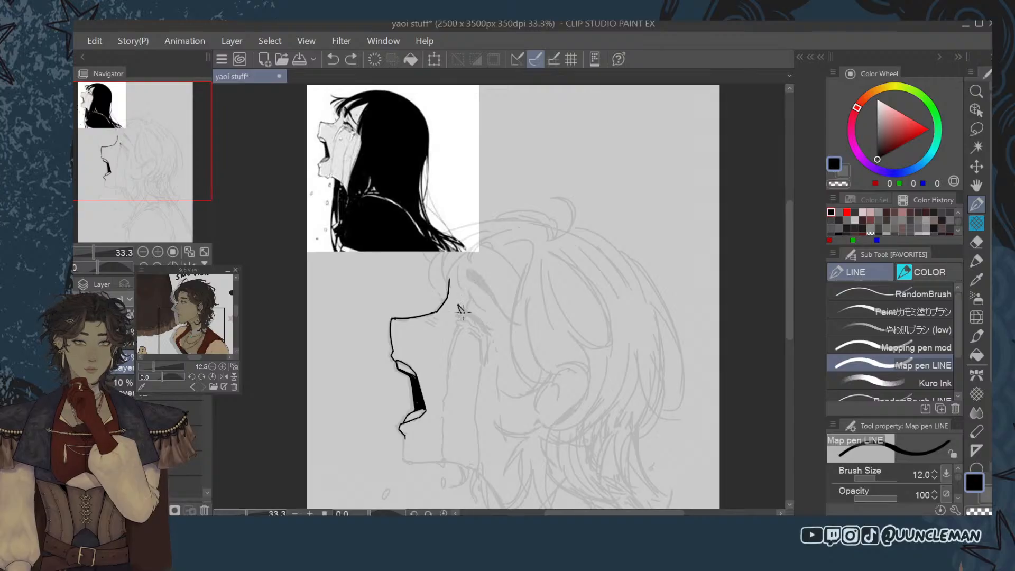
drag(459, 306, 464, 313)
key(ctrl+z)
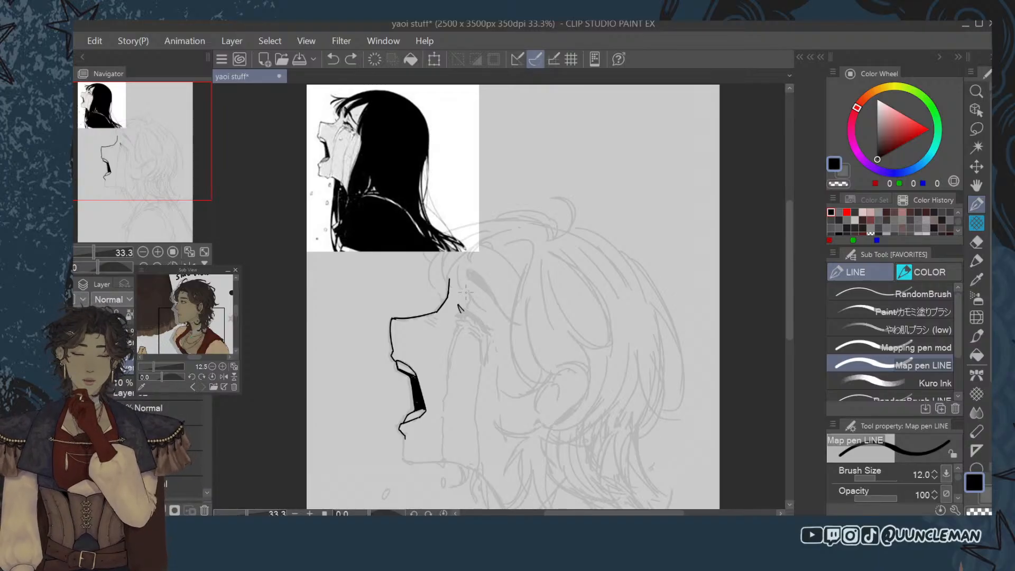
scroll(465, 292, up, 2)
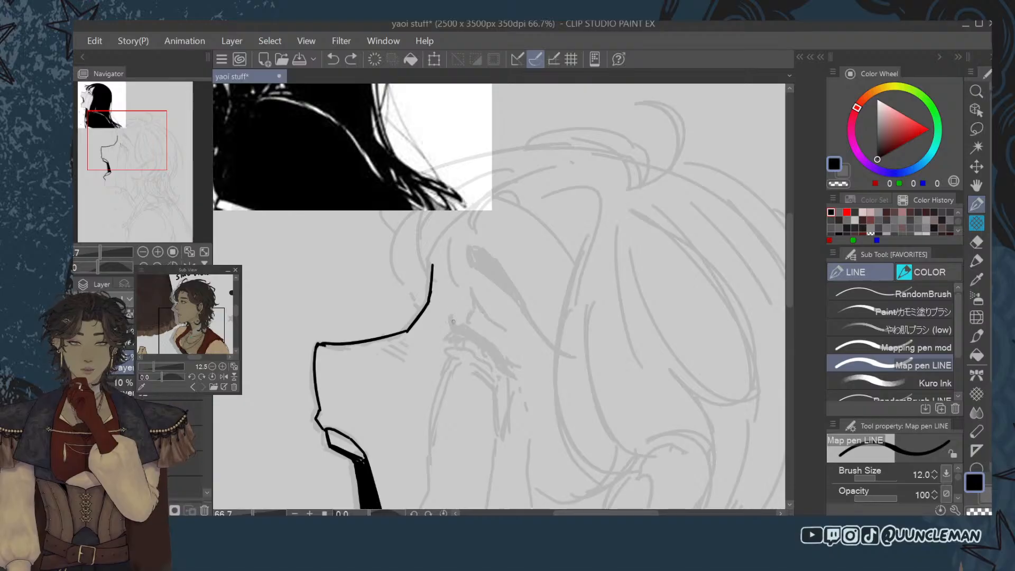
drag(447, 318, 461, 329)
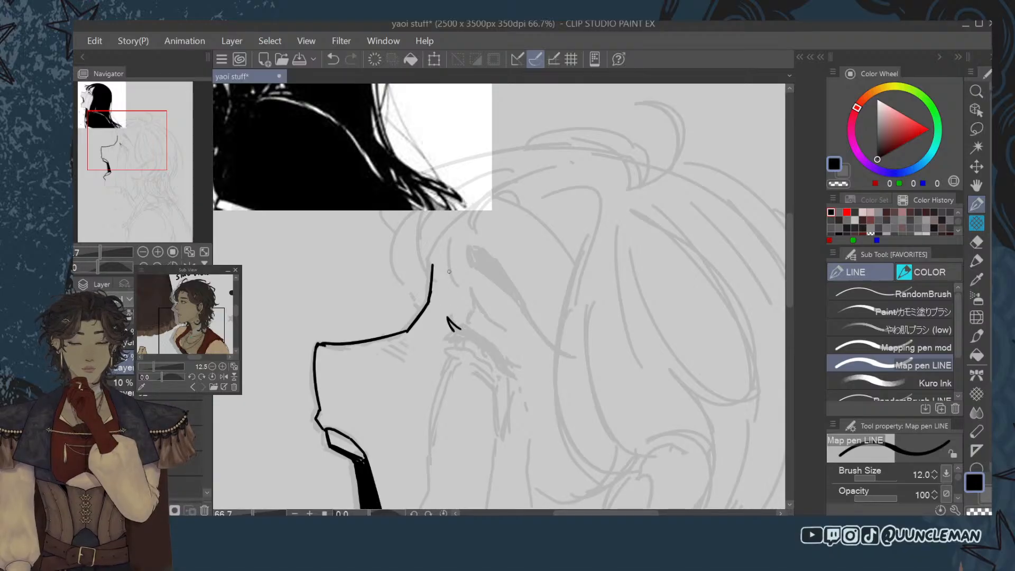
scroll(449, 272, down, 2)
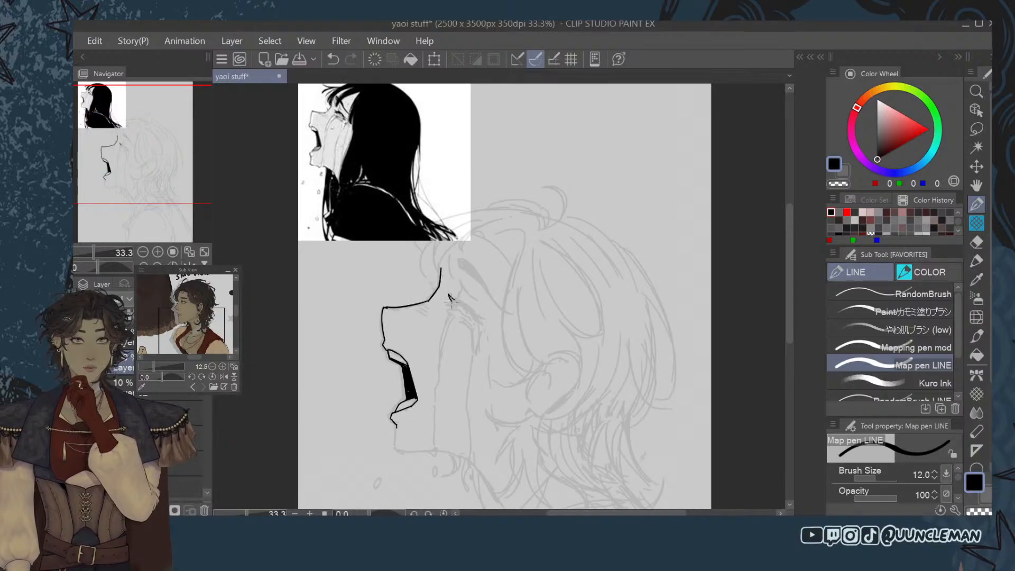
Ink the pointed inner corner of the closed eye with short hooked strokes, redoing them as needed.
scroll(459, 272, up, 1)
key(ctrl+z)
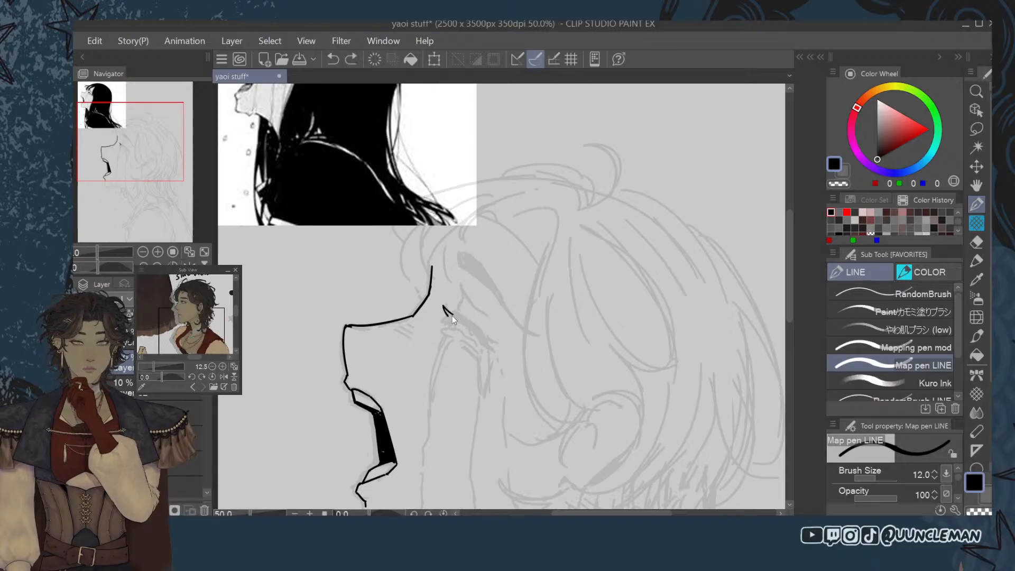
drag(448, 315, 441, 319)
key(ctrl+z)
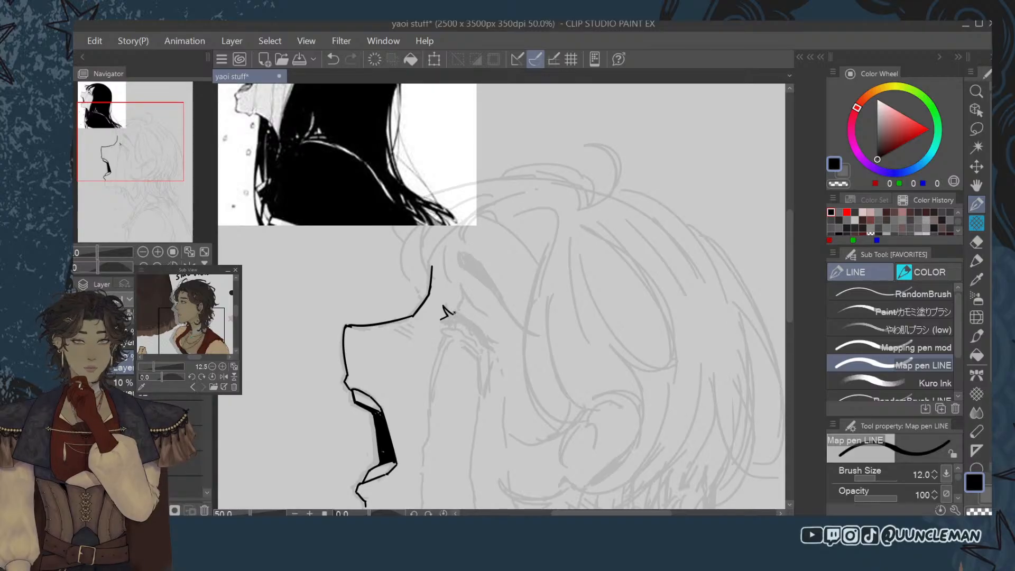
scroll(467, 284, down, 1)
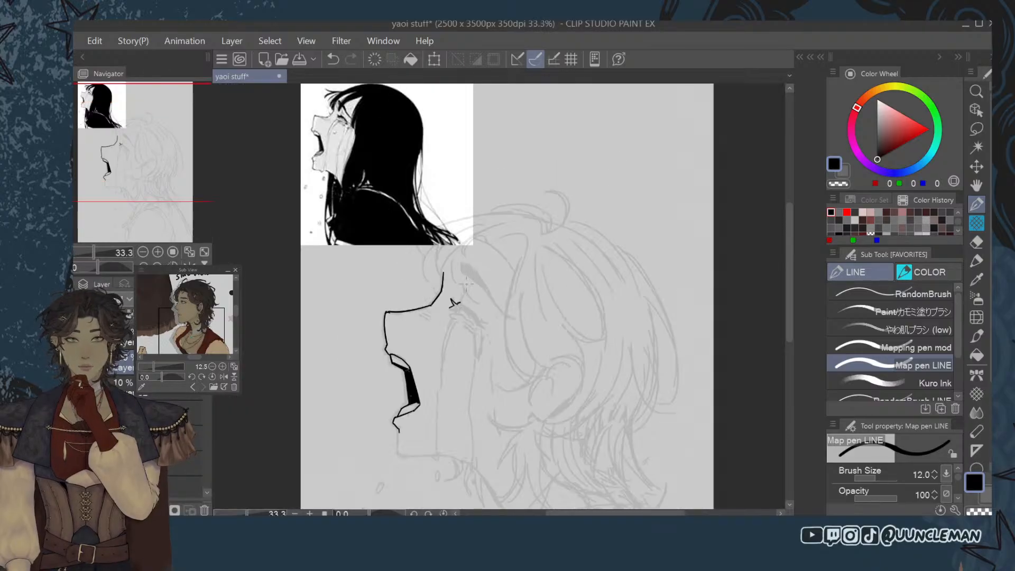
scroll(467, 284, up, 1)
drag(441, 319, 459, 323)
key(ctrl+z)
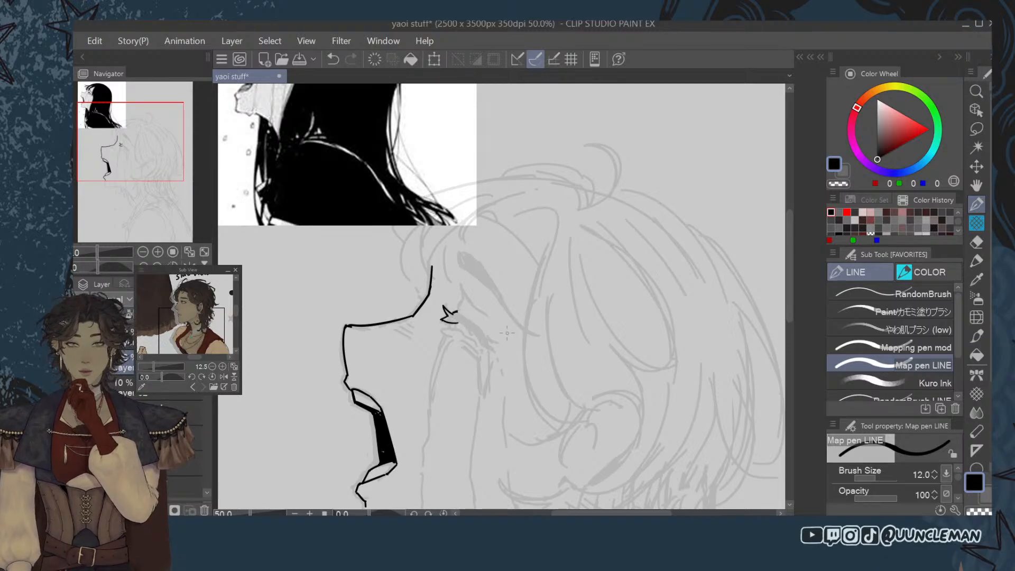
Ink two parallel curved lines from the inner corner toward the outer corner to outline the closed lash line, redoing strokes as needed.
drag(789, 264, 789, 238)
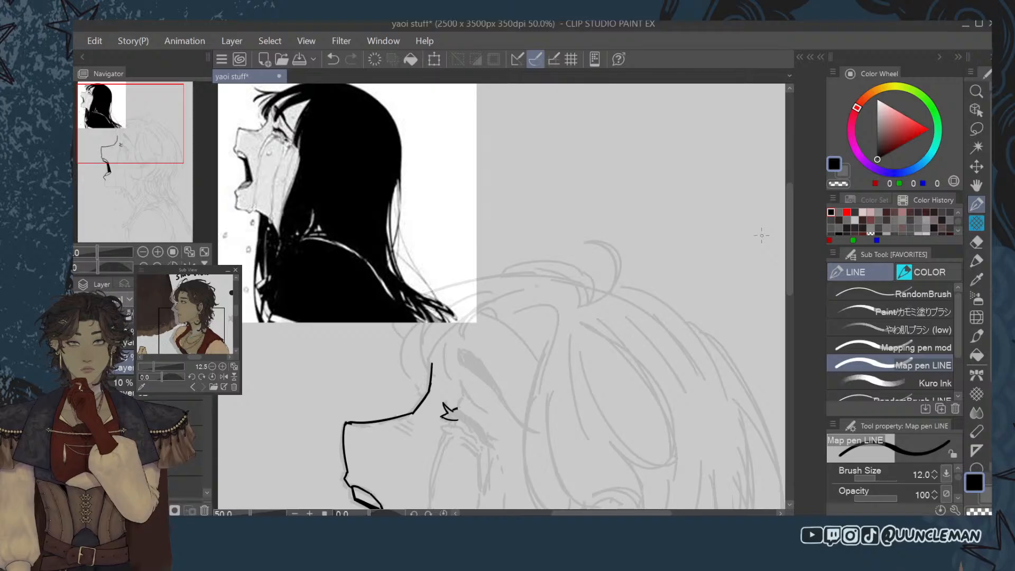
key(ctrl+z)
drag(442, 417, 482, 438)
key(ctrl+z)
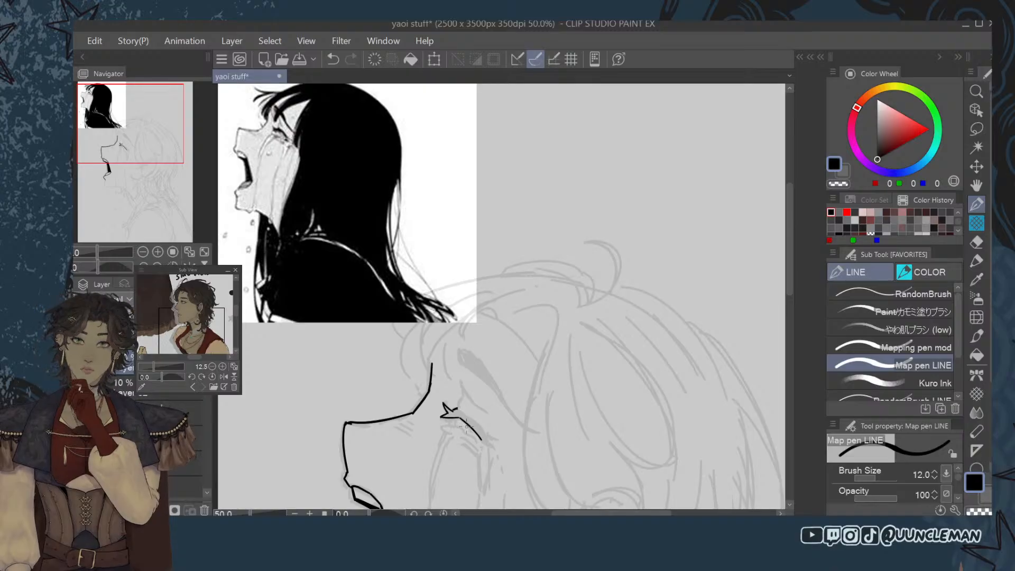
drag(454, 409, 482, 435)
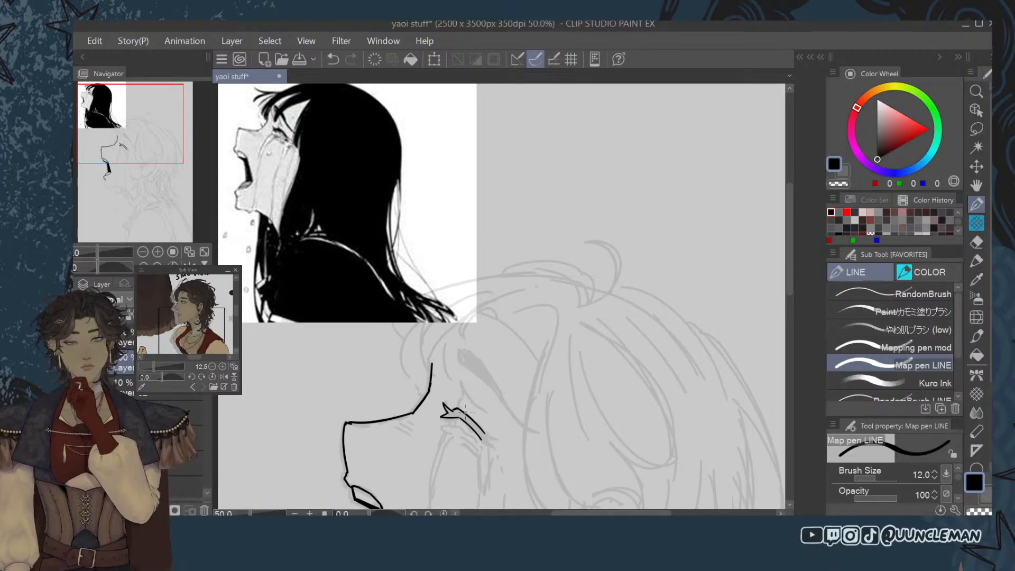
key(ctrl+z)
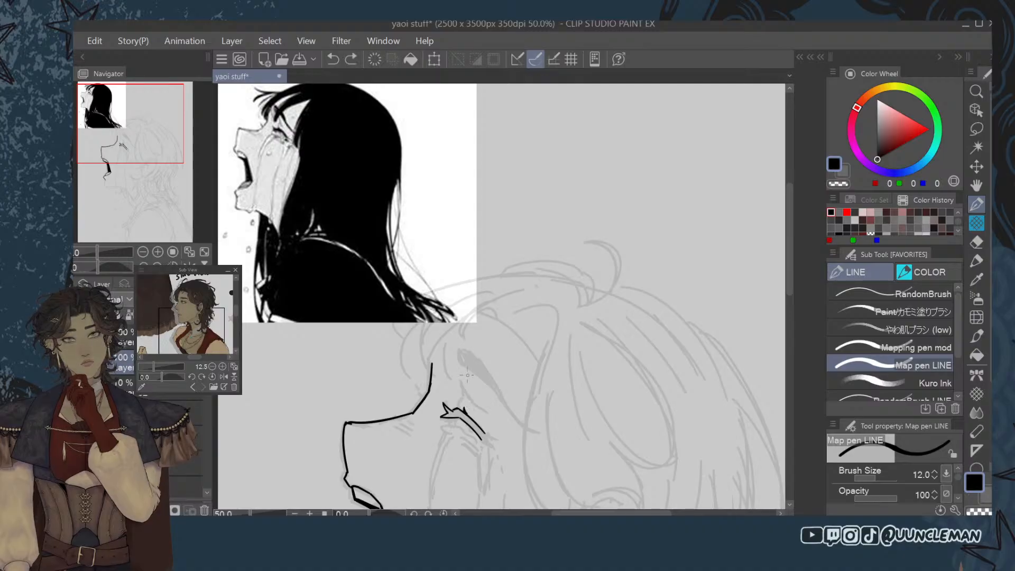
Ink a small lash spike on the upper edge of the lash line with Mapping pen mod at size 7.
click(919, 346)
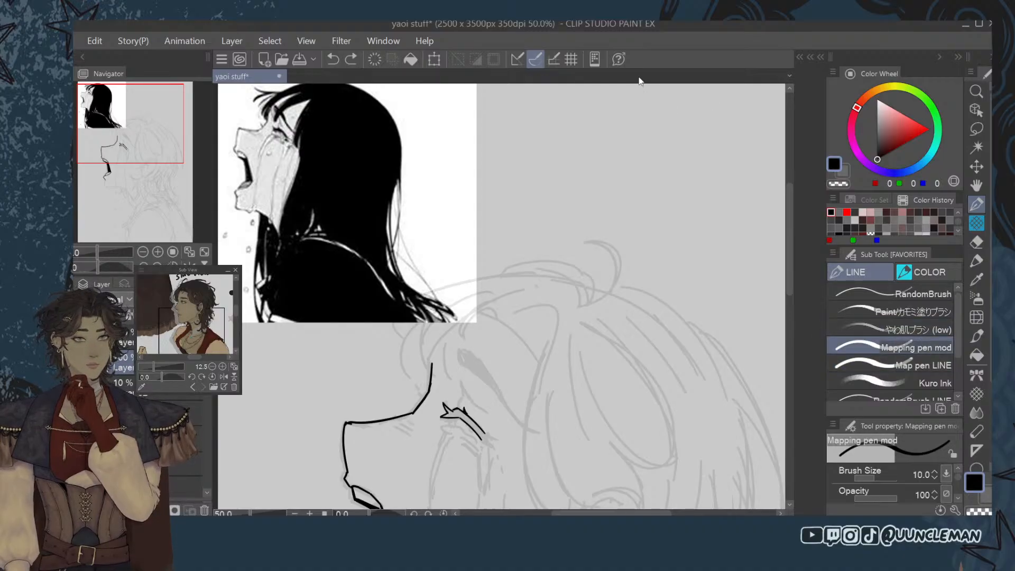
drag(464, 406, 466, 393)
key(ctrl+z)
key(ctrl+z)
key(ctrl+z)
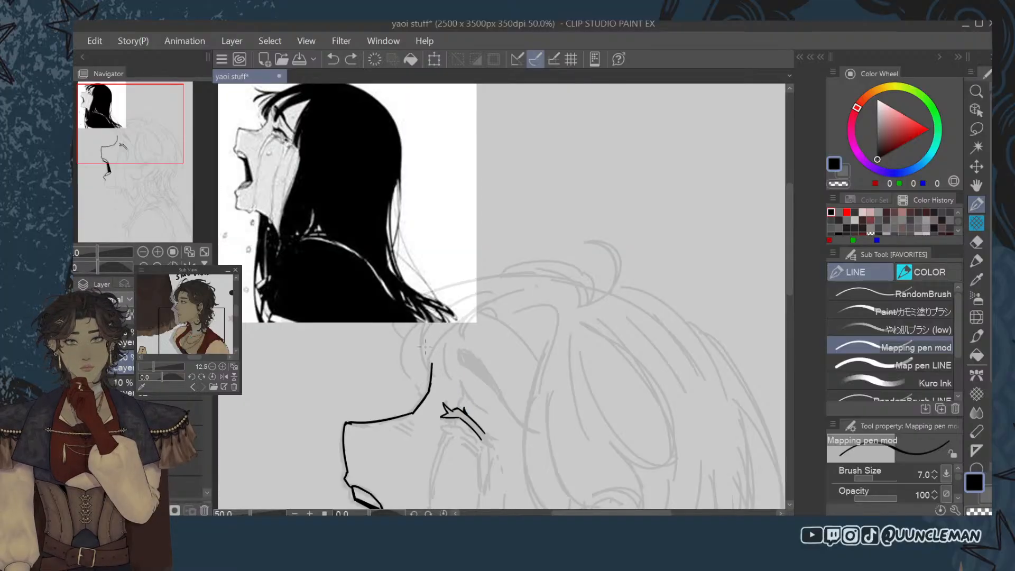
drag(463, 412, 464, 401)
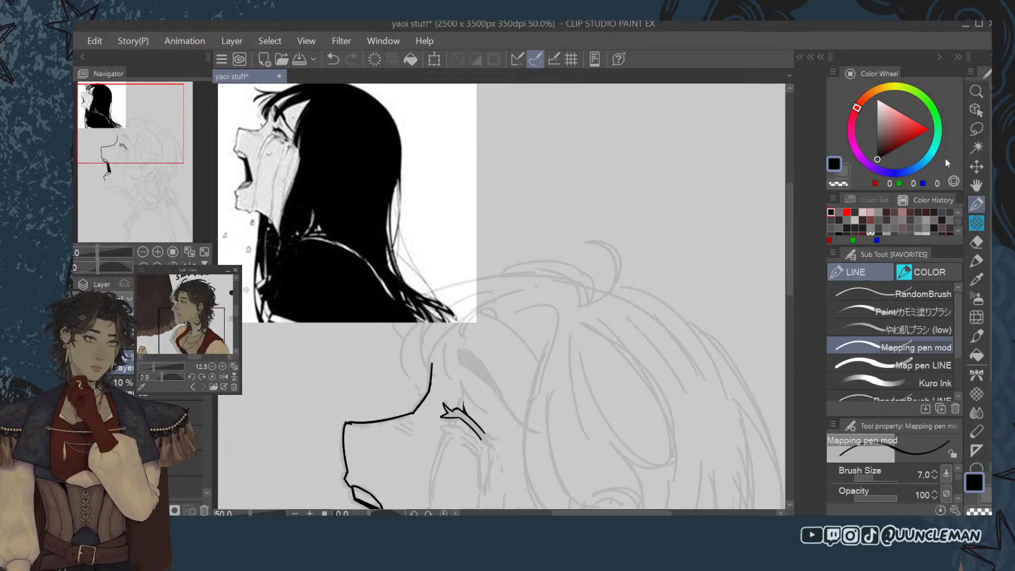
Close the outer end of the lash outline with Map pen LINE at size 12 and fill the shape with black.
key(])
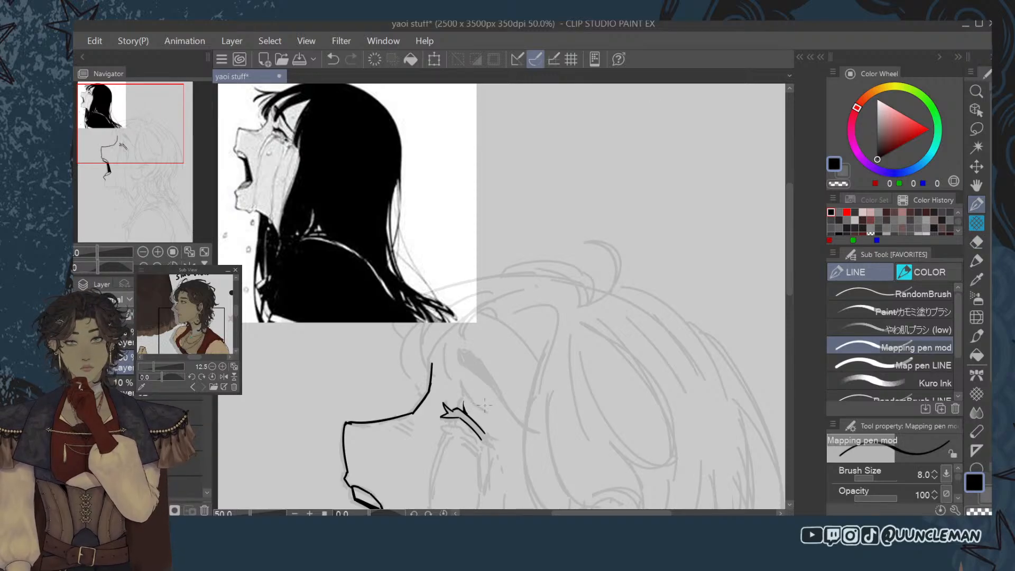
key(ctrl+z)
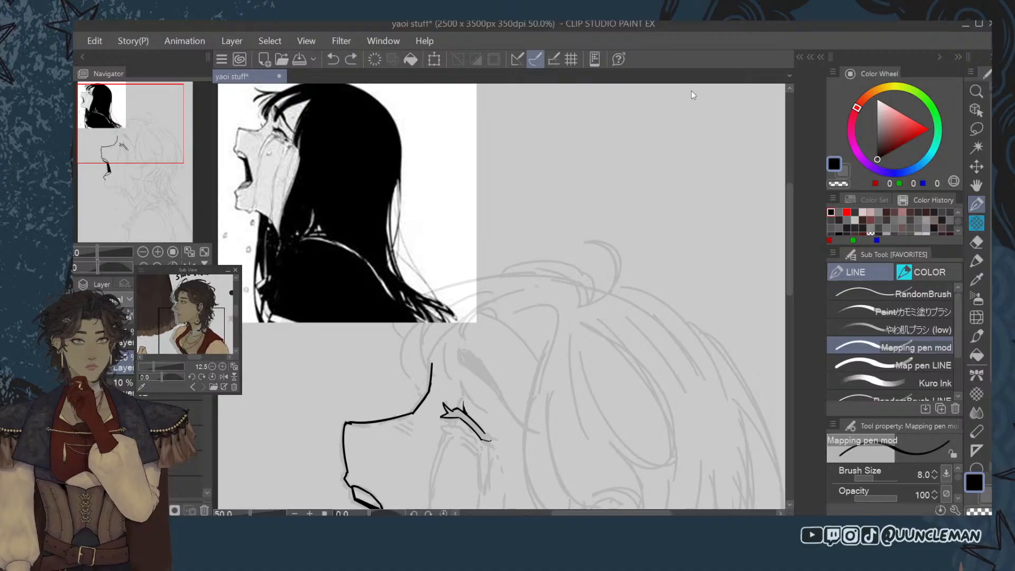
key(])
click(935, 370)
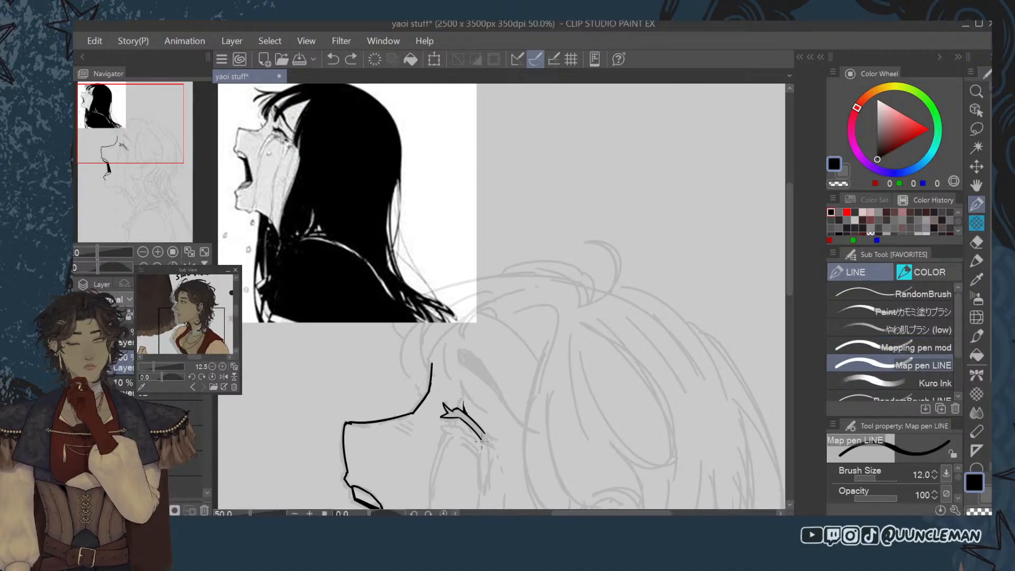
mouse_move(481, 440)
mouse_down()
mouse_move(454, 383)
mouse_move(494, 442)
mouse_up()
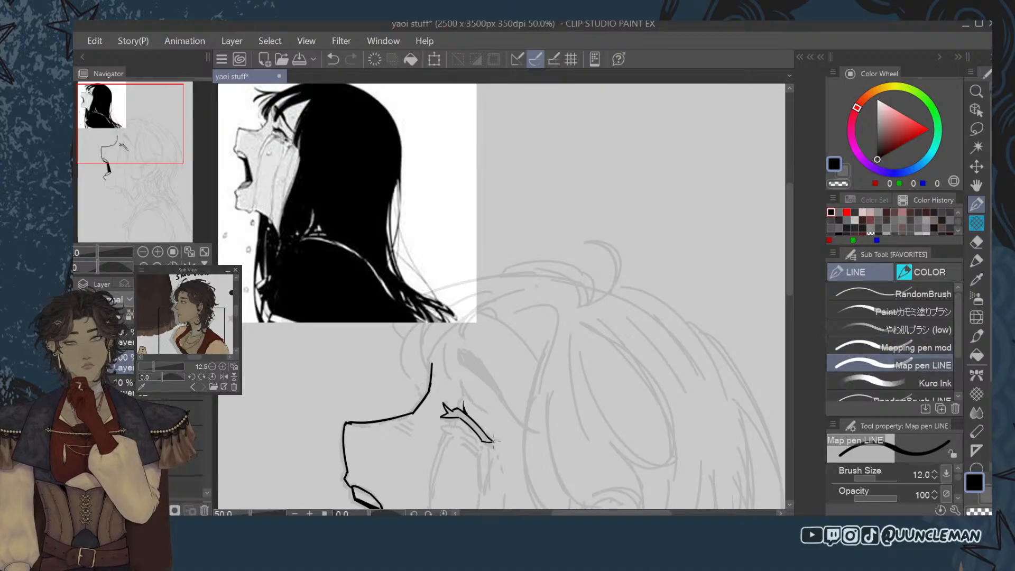
click(977, 355)
click(476, 415)
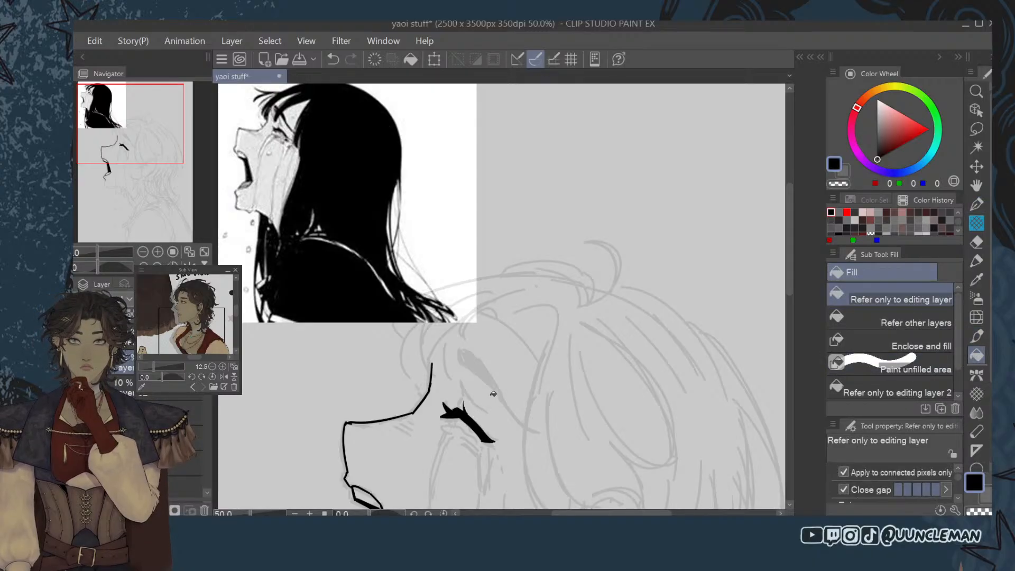
Clean up the lash line's upper edge near the inner corner with the Hard eraser at size 12 and Map pen LINE.
click(977, 205)
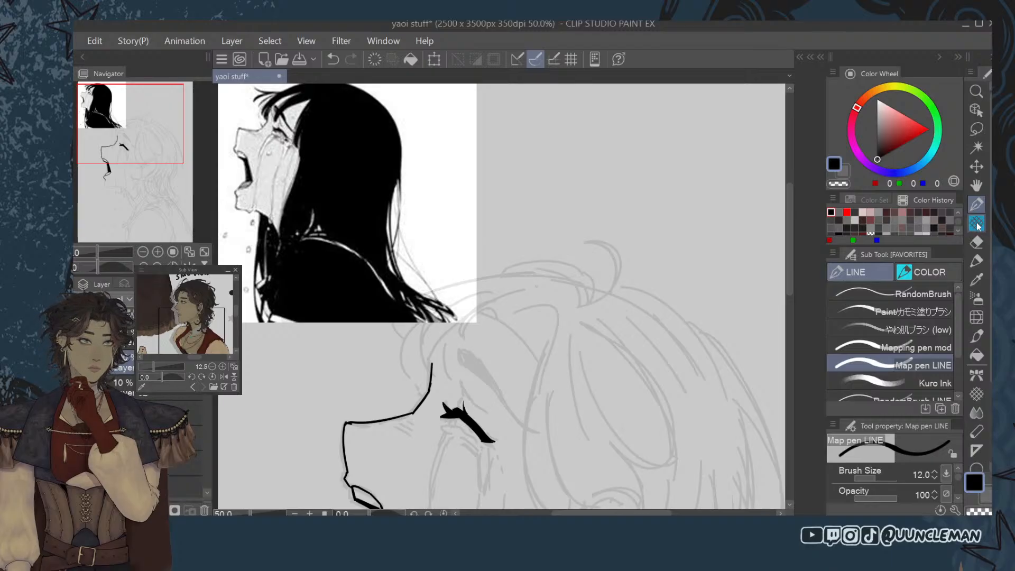
click(977, 241)
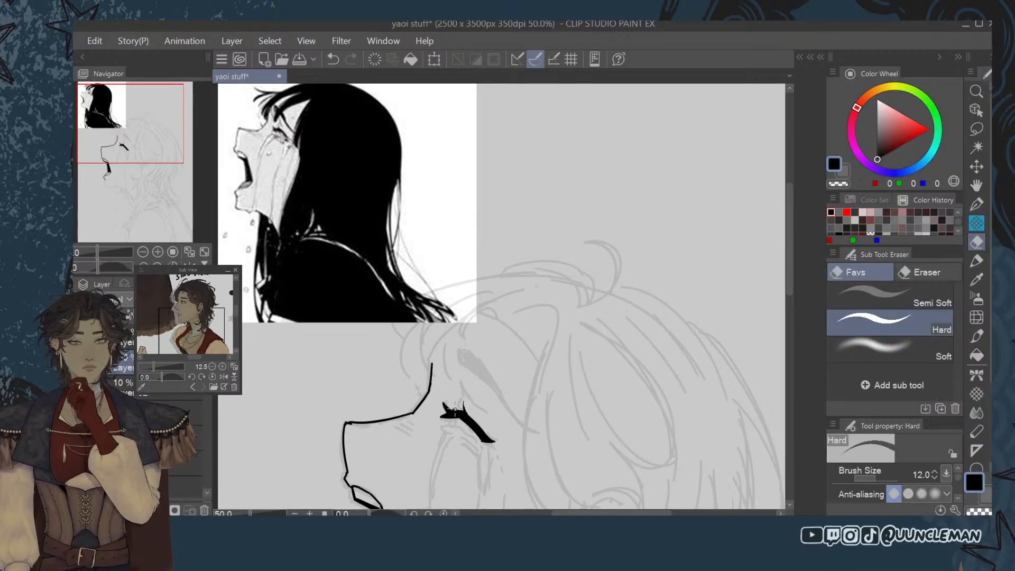
drag(454, 410, 459, 405)
click(976, 205)
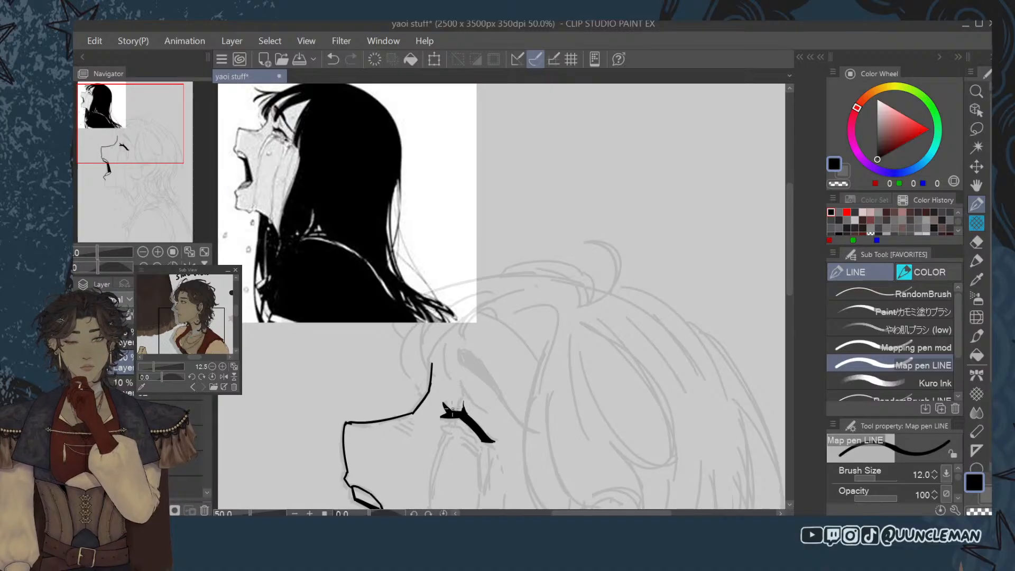
key(e)
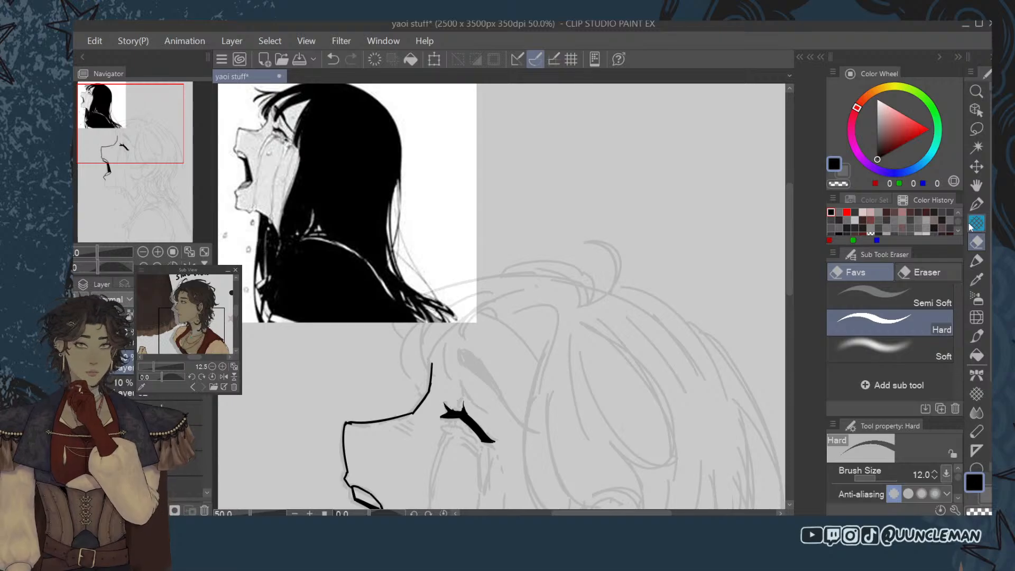
Ink a short slanted eyelid crease above the filled lash line with Map pen LINE at size 12.
click(977, 204)
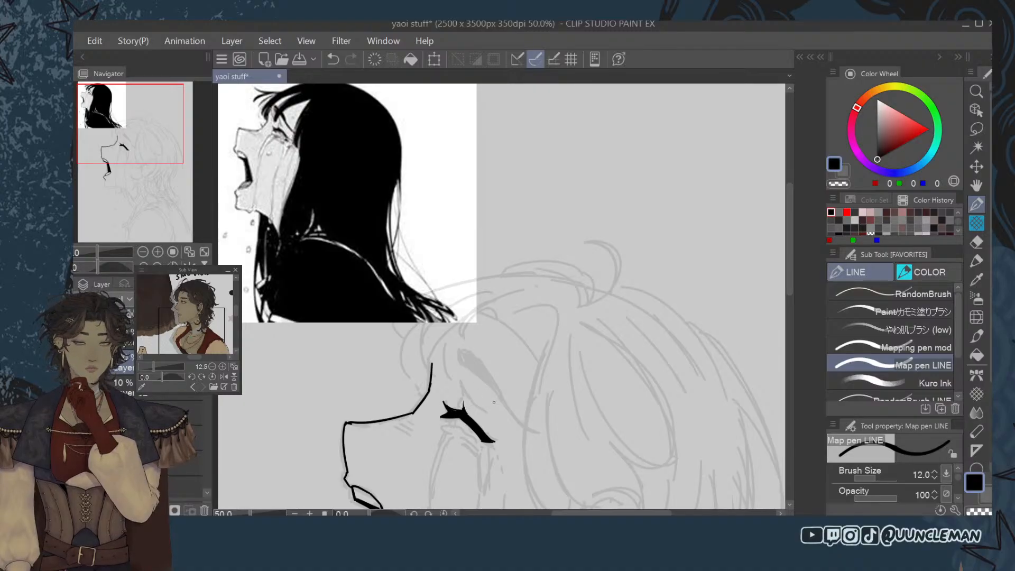
drag(461, 381, 486, 403)
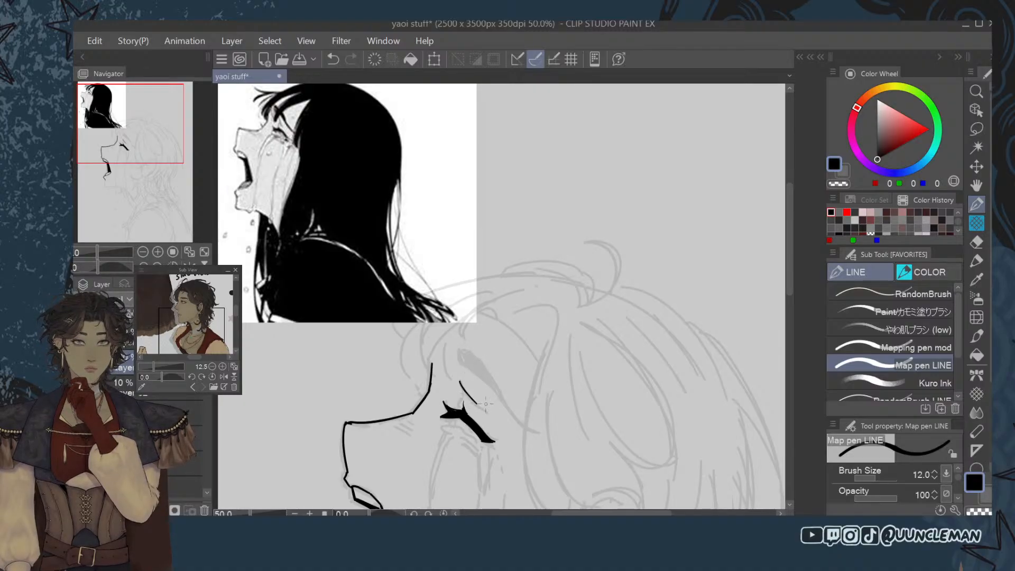
scroll(784, 264, down, 1)
scroll(790, 261, up, 1)
scroll(790, 261, down, 1)
scroll(765, 276, up, 2)
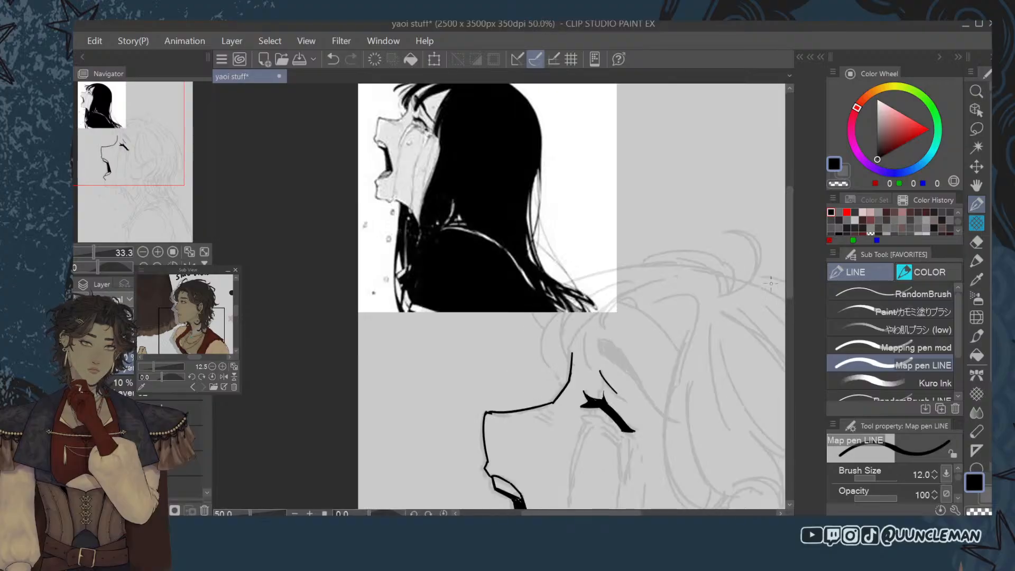
Try several versions of a small black wedge below the outer corner of the closed eye, undoing each one.
scroll(743, 270, down, 1)
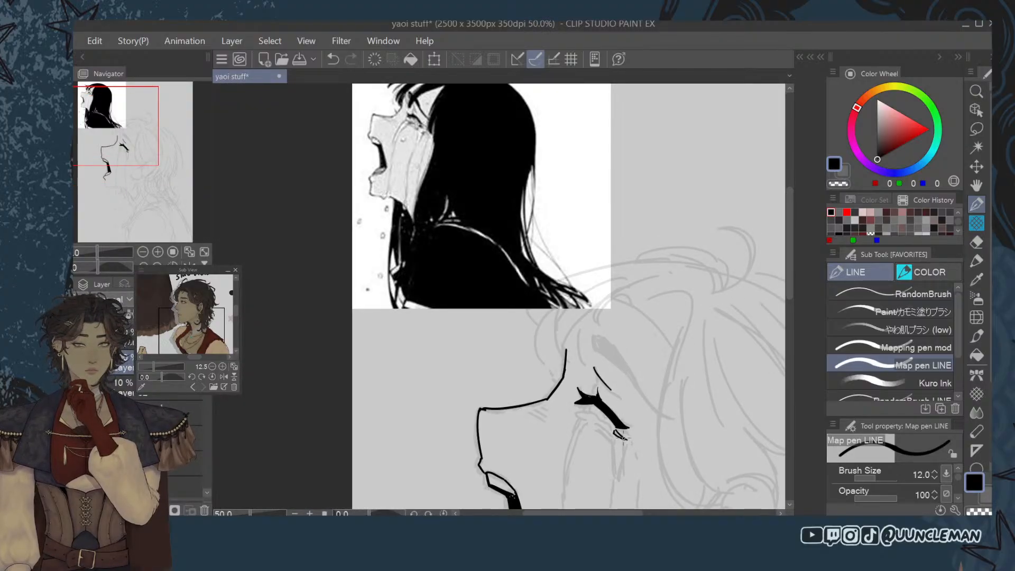
key(ctrl+z)
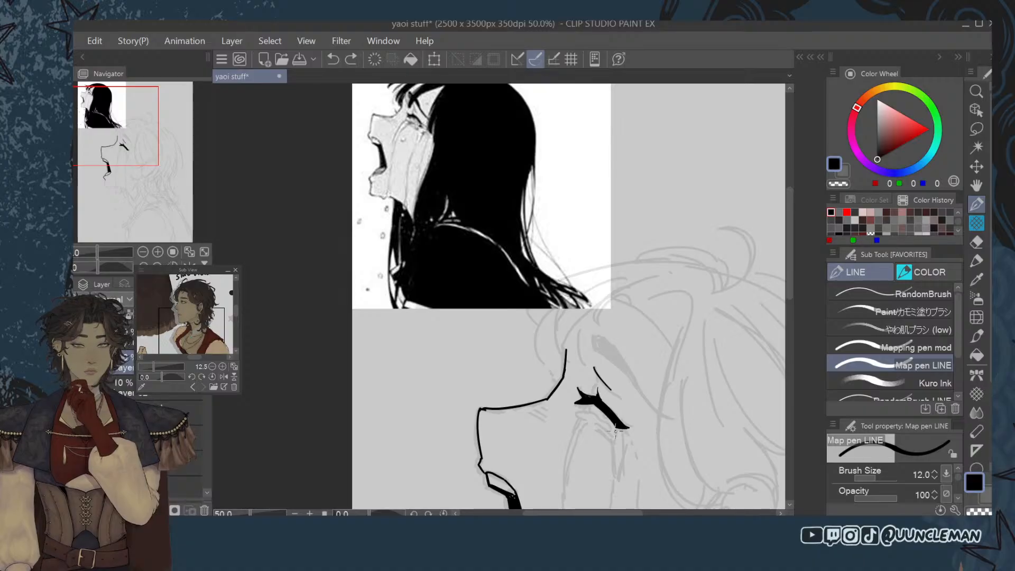
drag(616, 430, 627, 440)
key(ctrl+z)
key(ctrl+z)
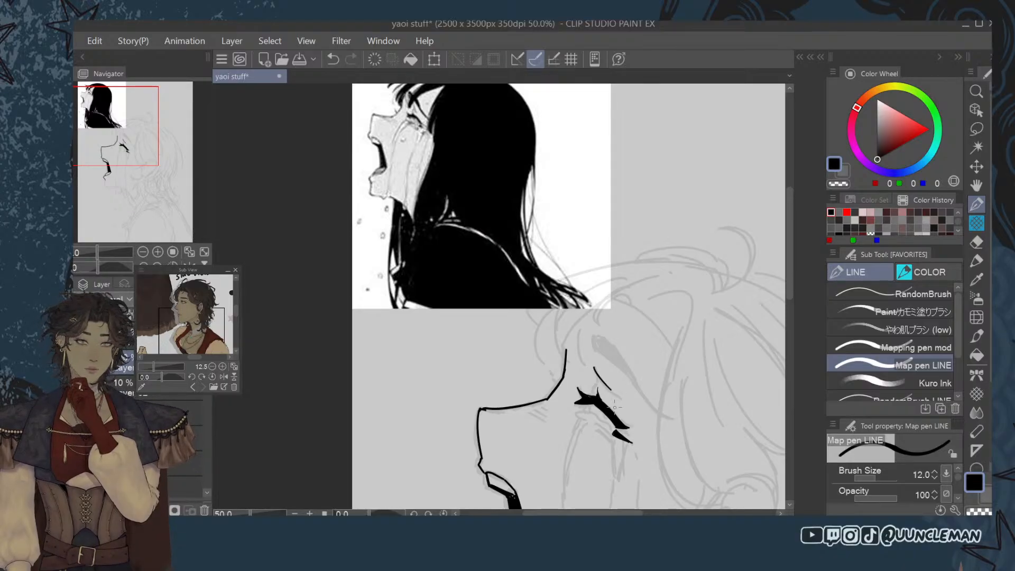
key(ctrl+z)
key(ctrl+z)
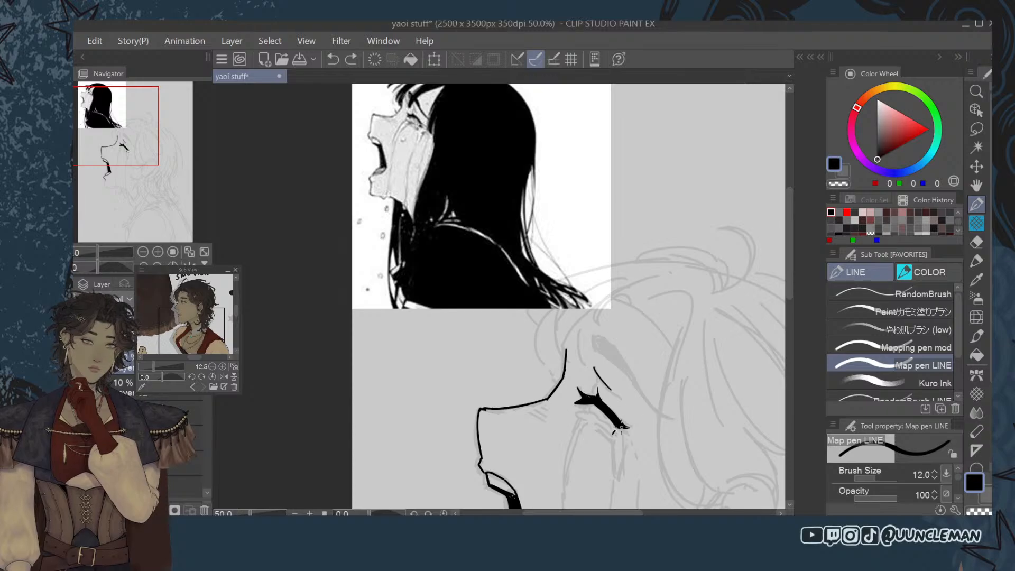
mouse_move(625, 428)
mouse_down()
mouse_move(613, 436)
mouse_move(624, 438)
mouse_up()
key(ctrl+z)
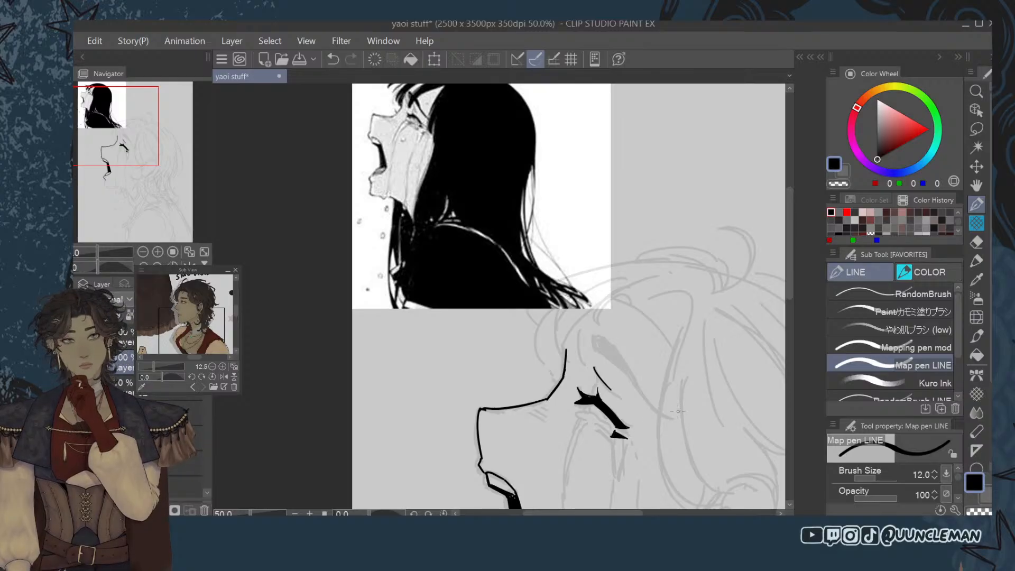
key(ctrl+z)
key(ctrl+z)
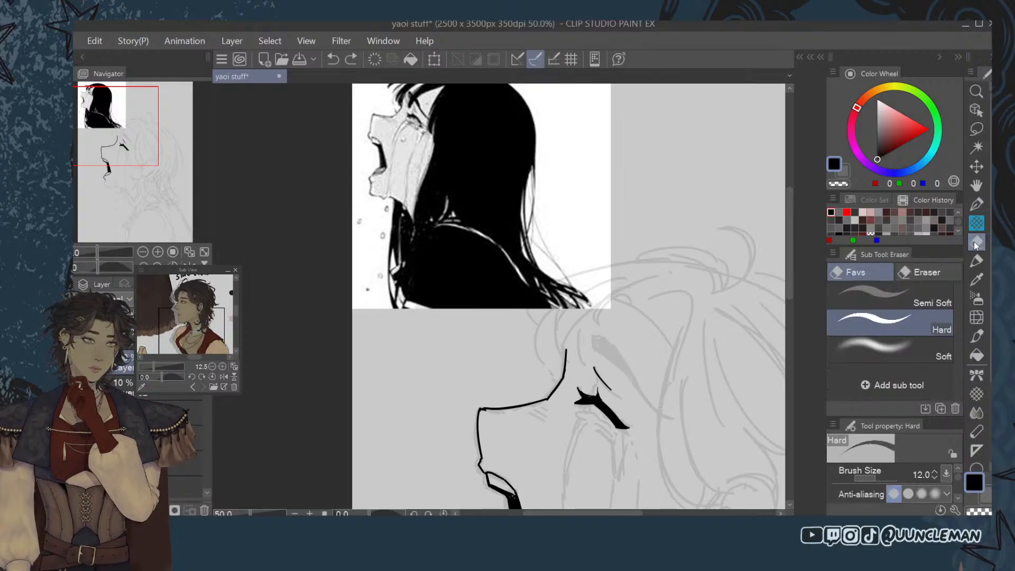
Trim the outer tip of the lash line with the Hard eraser at size 12.
click(977, 242)
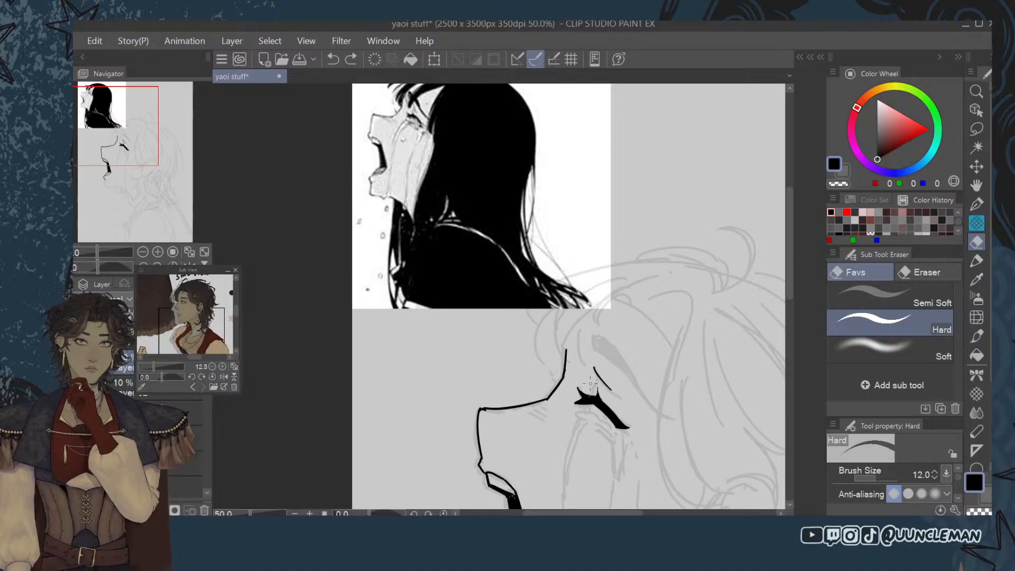
drag(598, 411, 621, 426)
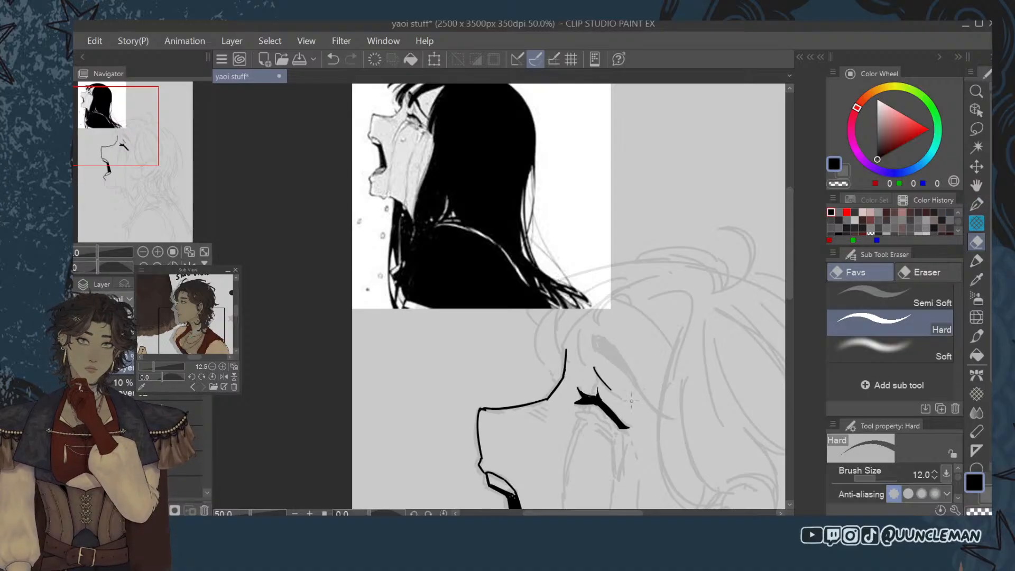
key(ctrl+z)
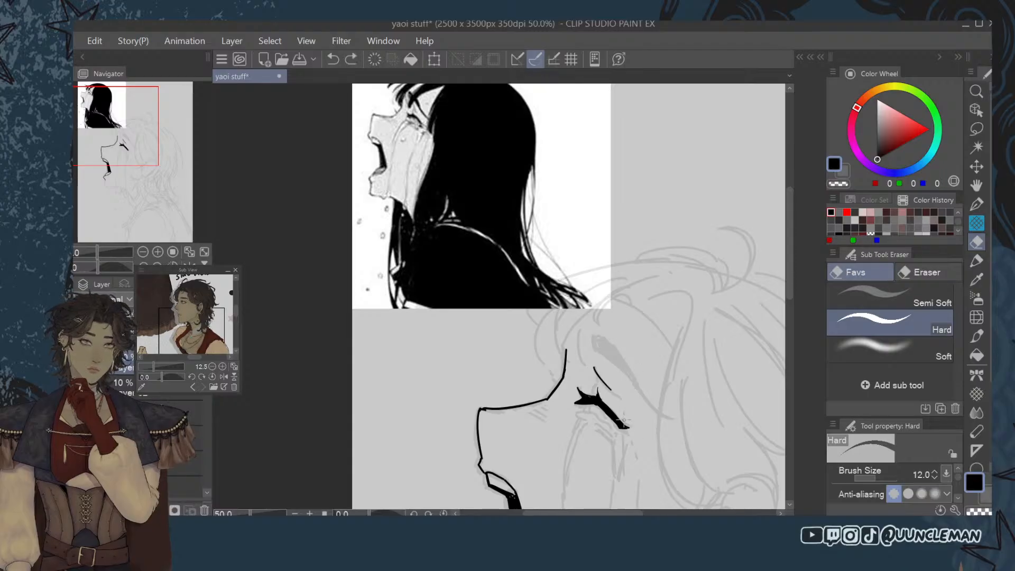
drag(630, 427, 627, 423)
Try a thin line extending outward from the outer corner of the closed eye with Map pen LINE, and undo it.
click(976, 204)
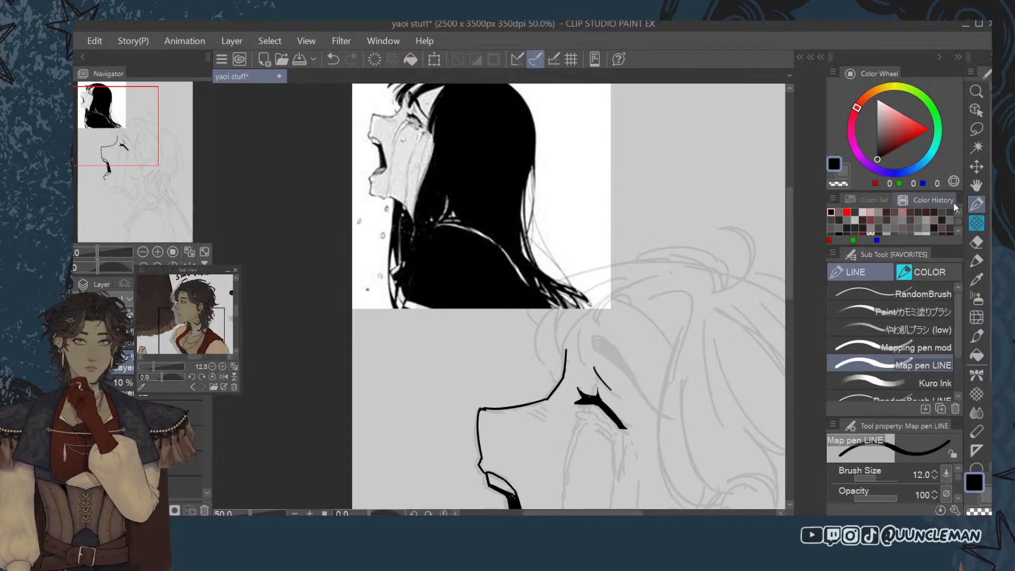
drag(629, 428, 645, 431)
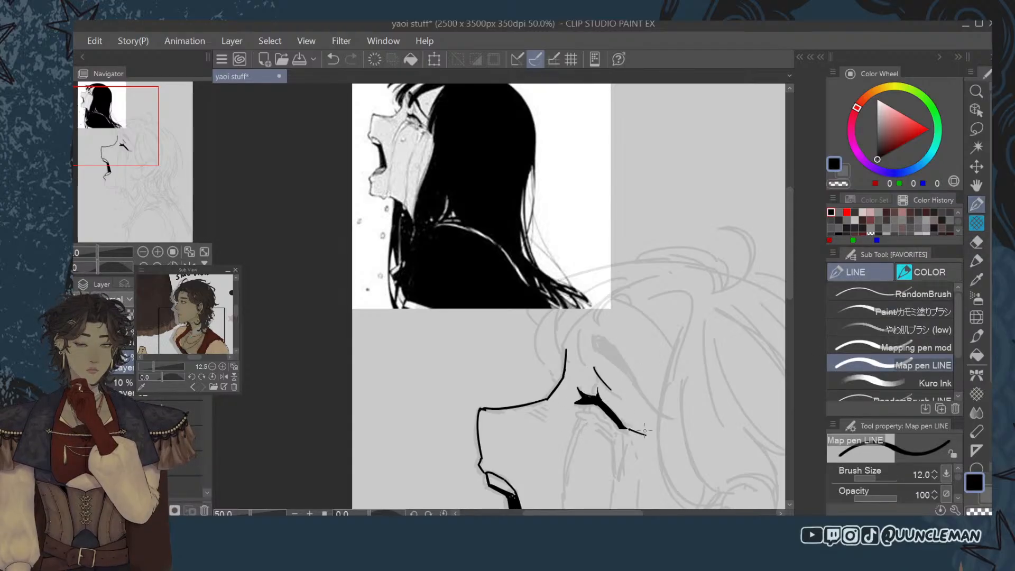
key(ctrl+z)
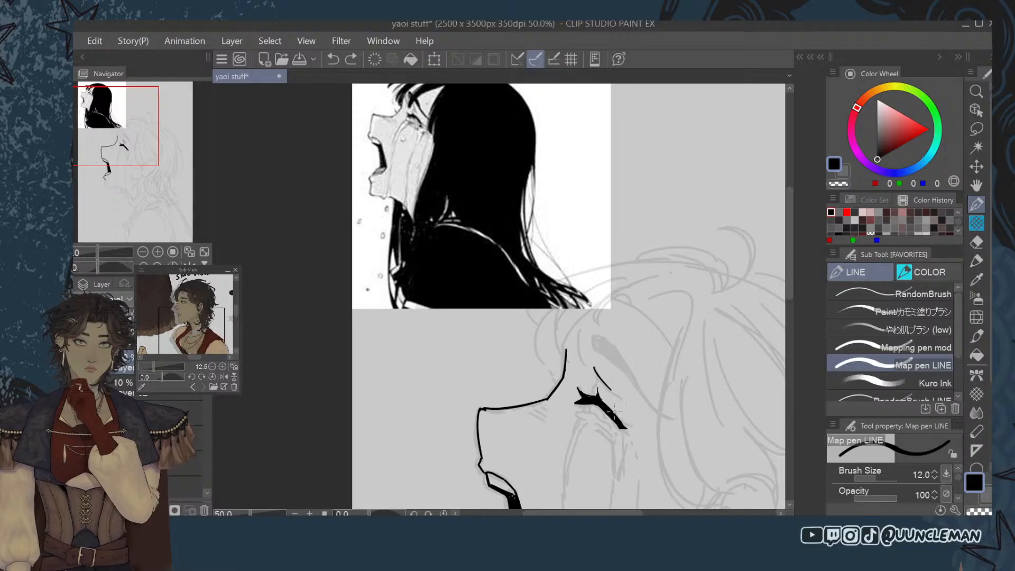
Ink a small black wedge just past the outer end of the closed eye's lash line with Map pen LINE at size 12.
drag(617, 430, 631, 437)
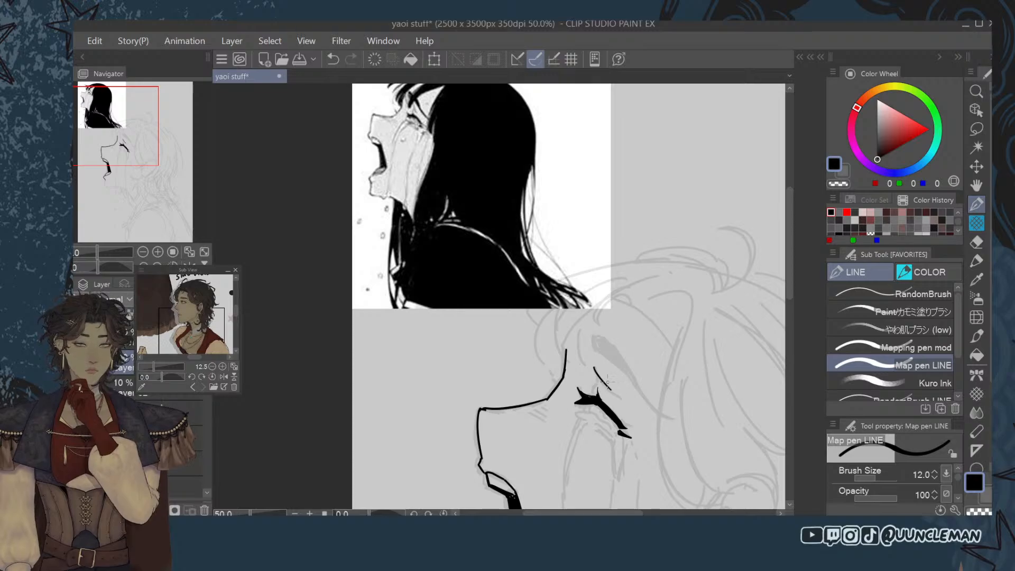
Clean up the rough sketch line along the nose bridge with the eraser and return to Mapping pen mod at size 10.
click(925, 348)
key(ctrl+minus)
key(ctrl+minus)
key(ctrl+plus)
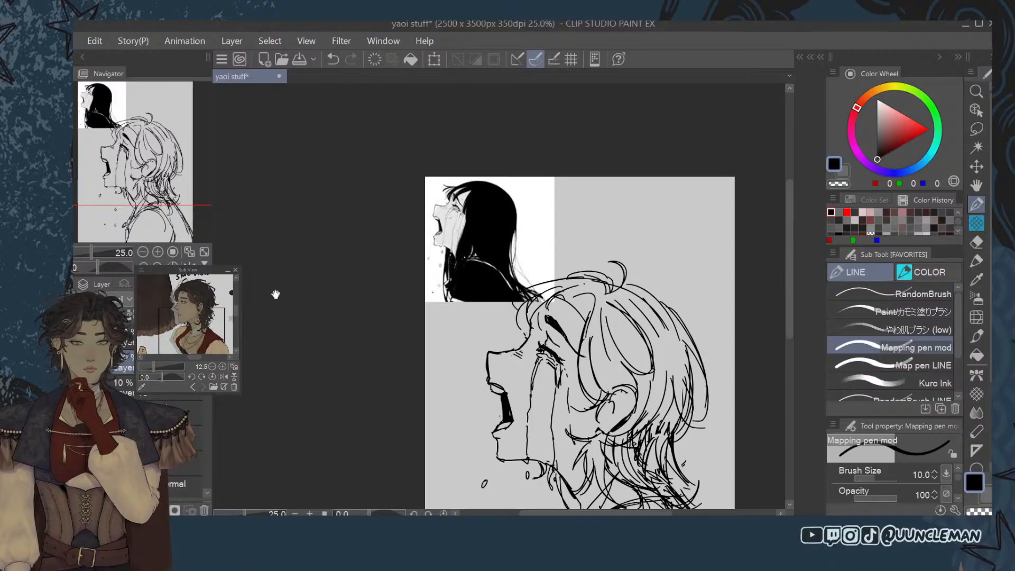
click(977, 185)
key(ctrl+plus)
key(ctrl+plus)
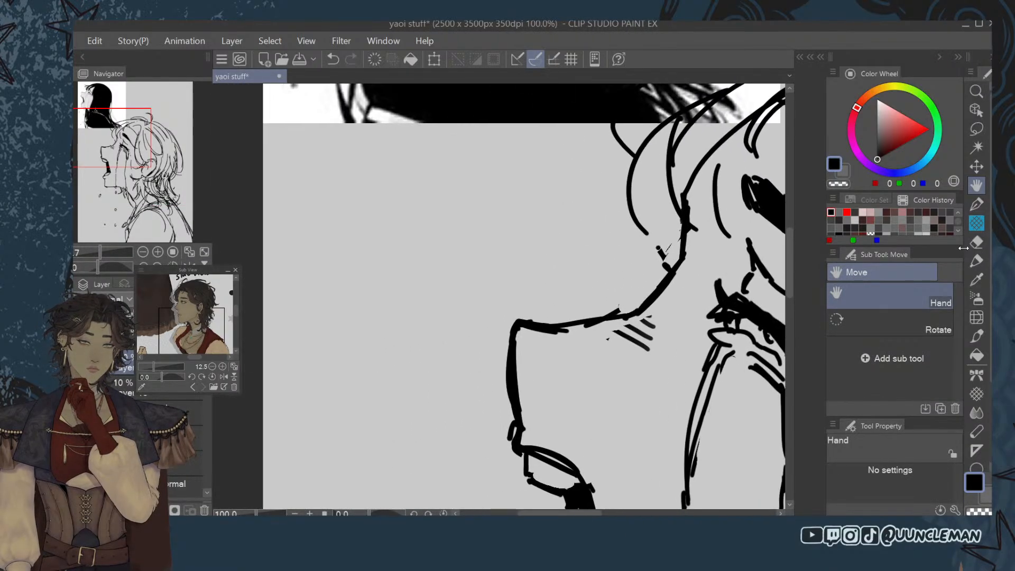
click(977, 242)
mouse_move(607, 313)
mouse_down()
mouse_move(619, 310)
mouse_move(563, 317)
mouse_up()
scroll(575, 312, down, 1)
scroll(574, 313, down, 1)
scroll(575, 314, up, 1)
key(p)
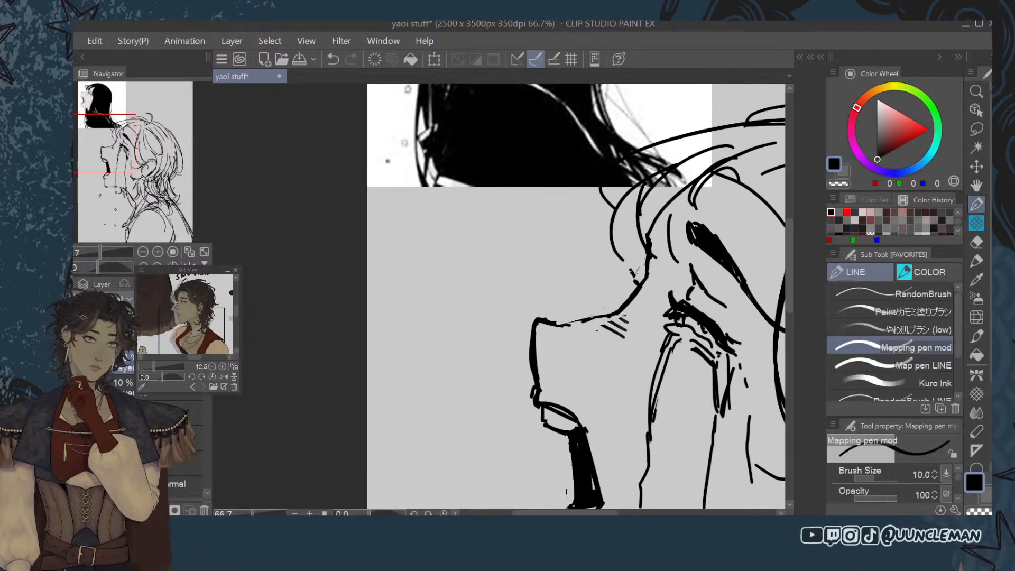
Examine the whole head-and-shoulders sketch beside the reference image.
scroll(603, 315, down, 5)
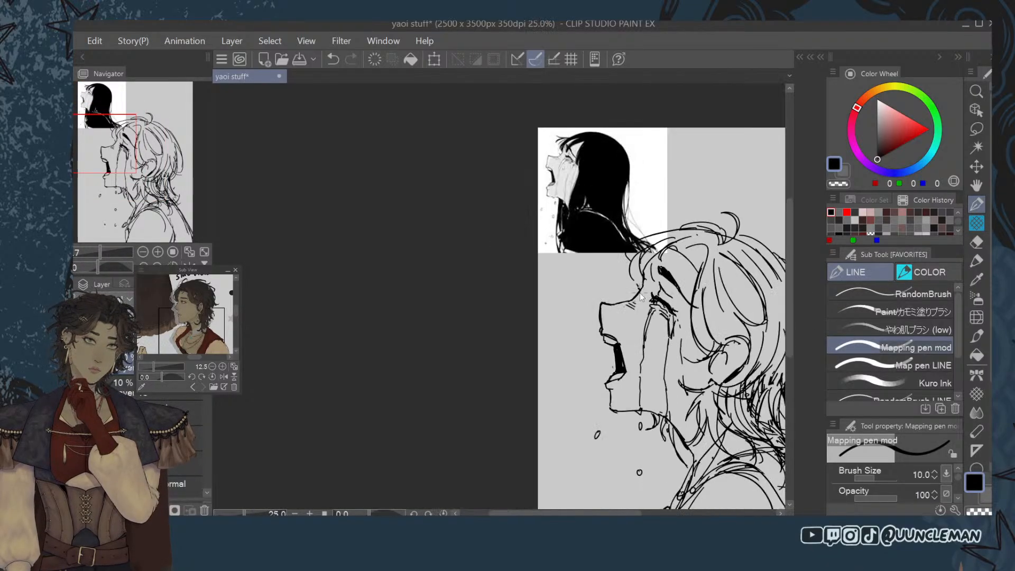
scroll(537, 299, up, 2)
key(space)
drag(578, 376, 315, 293)
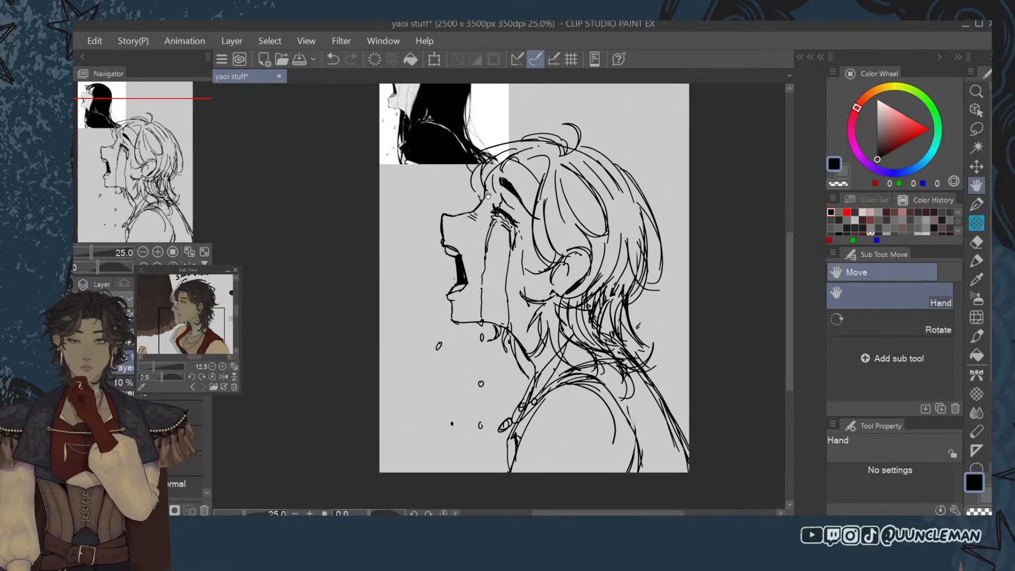
drag(484, 238, 499, 340)
scroll(390, 294, down, 1)
scroll(511, 342, up, 3)
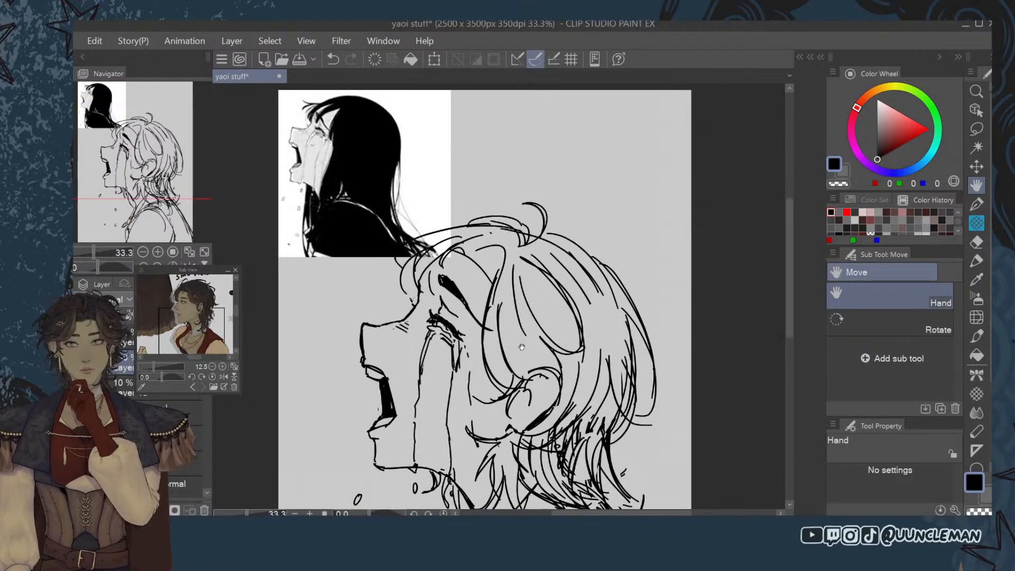
drag(550, 411, 612, 353)
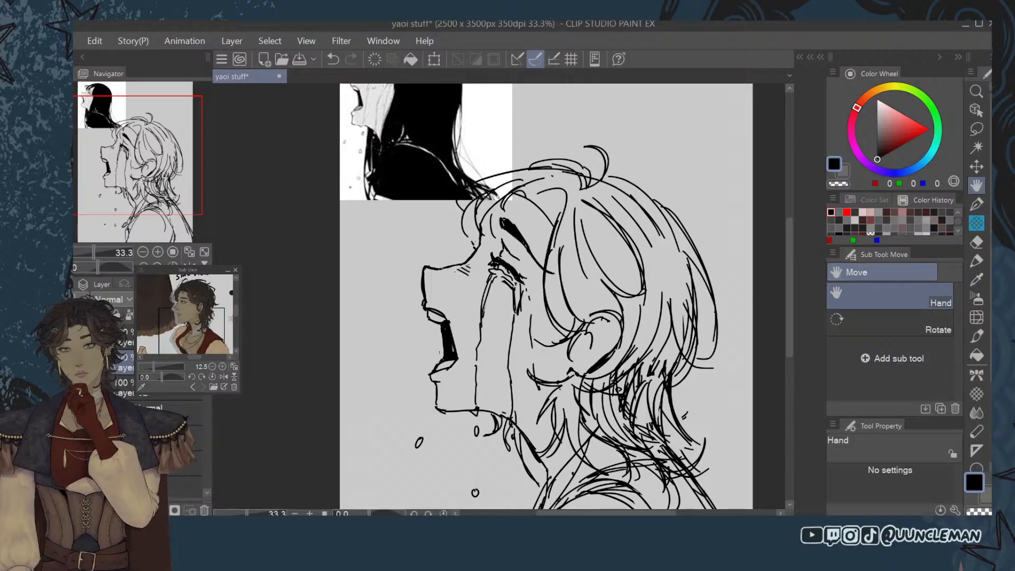
click(976, 394)
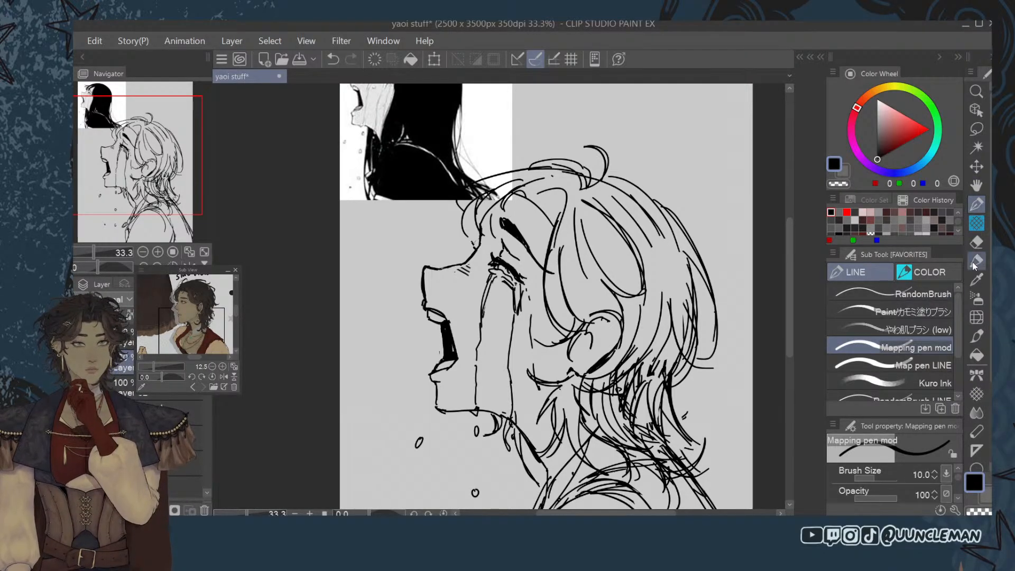
click(977, 280)
click(707, 198)
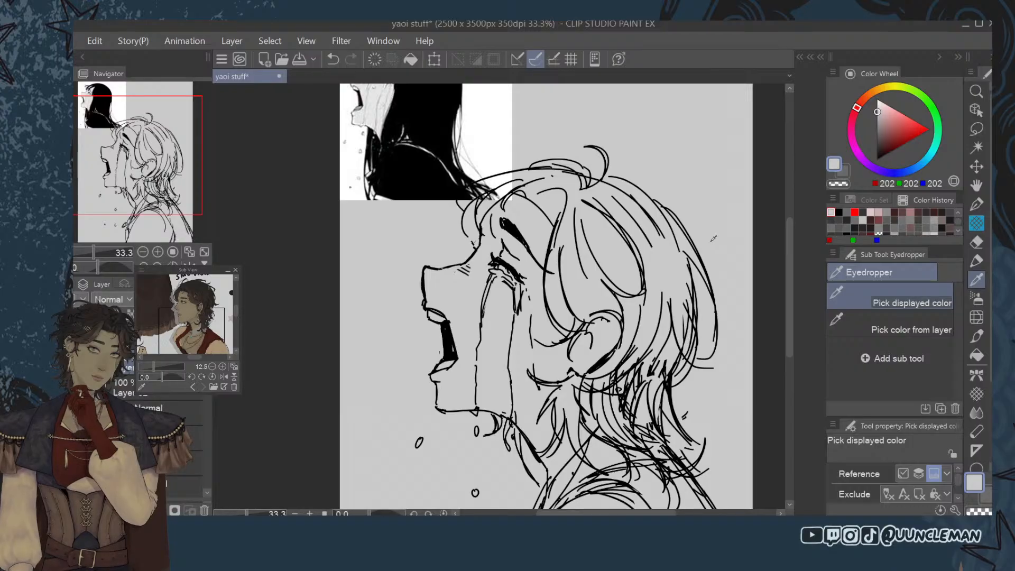
key(p)
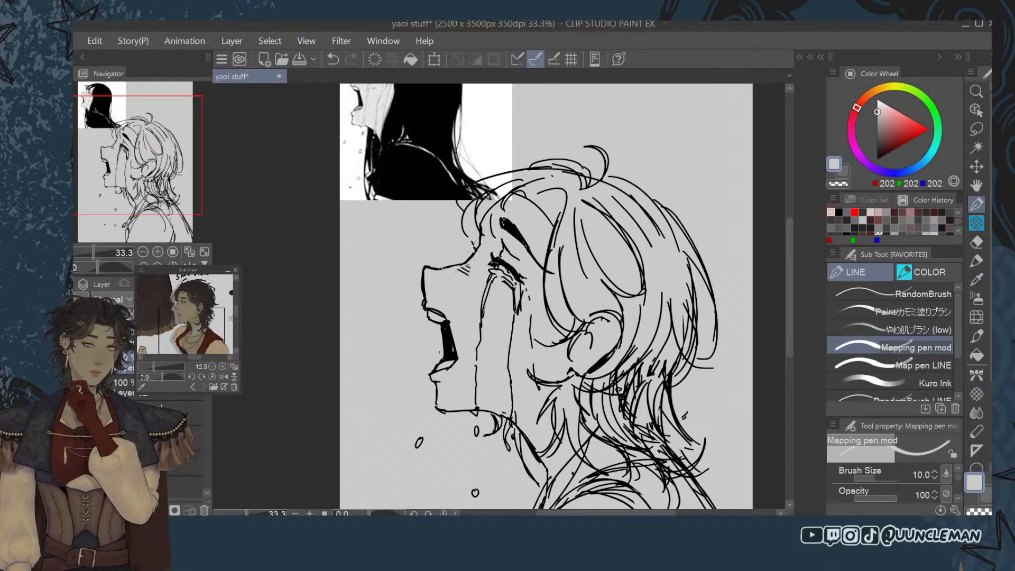
click(976, 300)
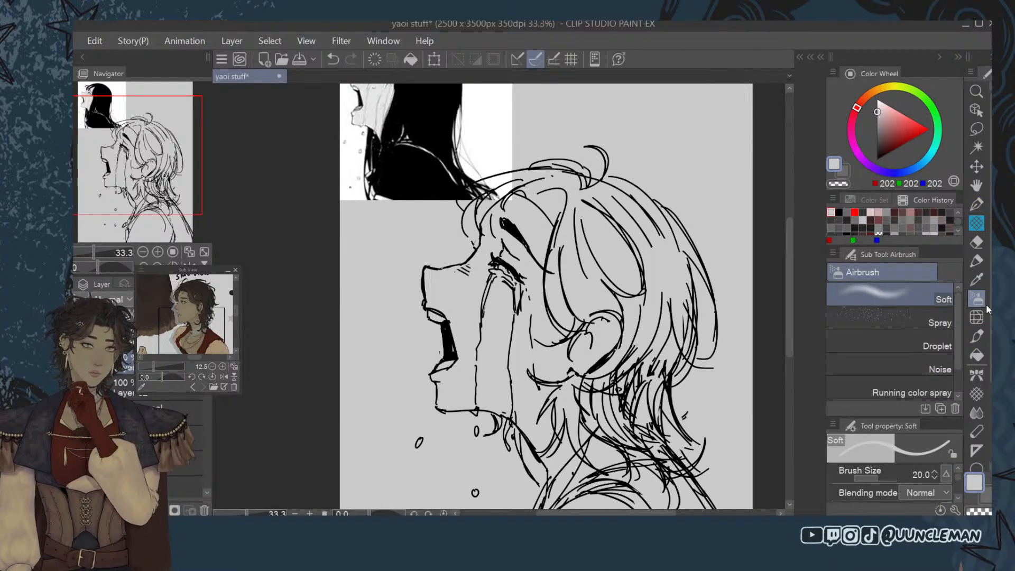
key(p)
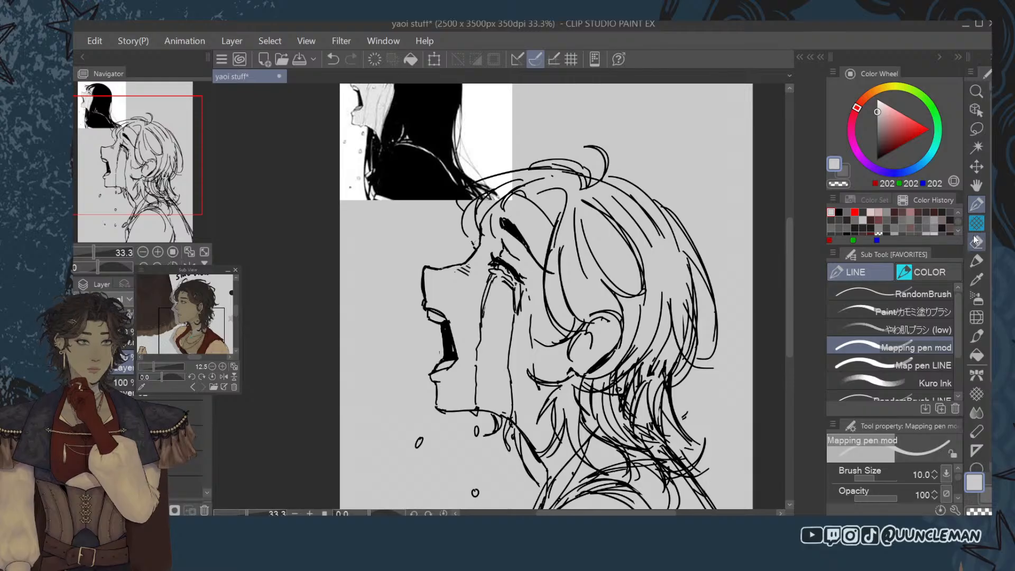
Set the Milli pen 2 marker to dark red (116, 0, 0) at size 60, undoing a test stroke down the nose tip.
click(977, 261)
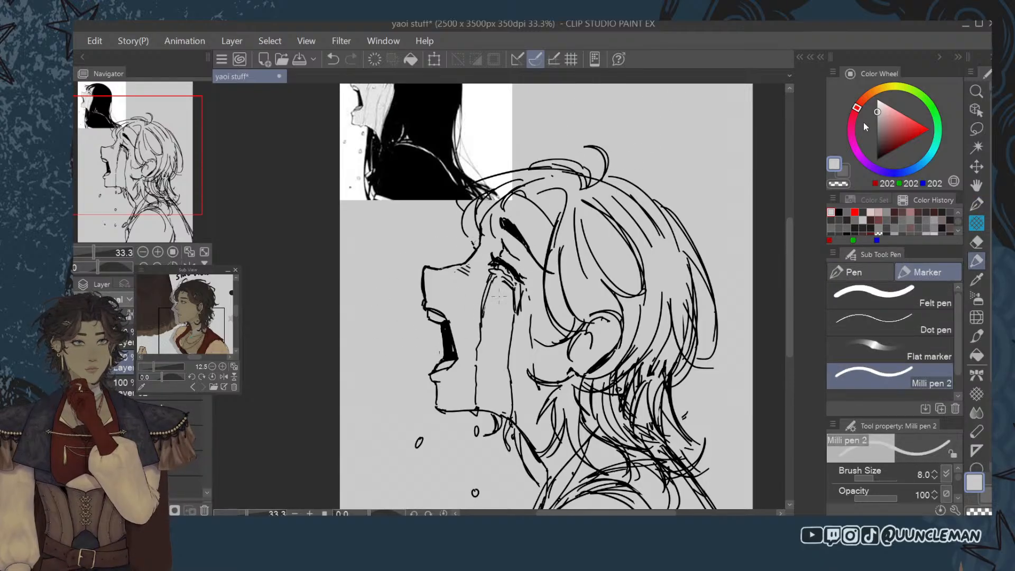
click(878, 127)
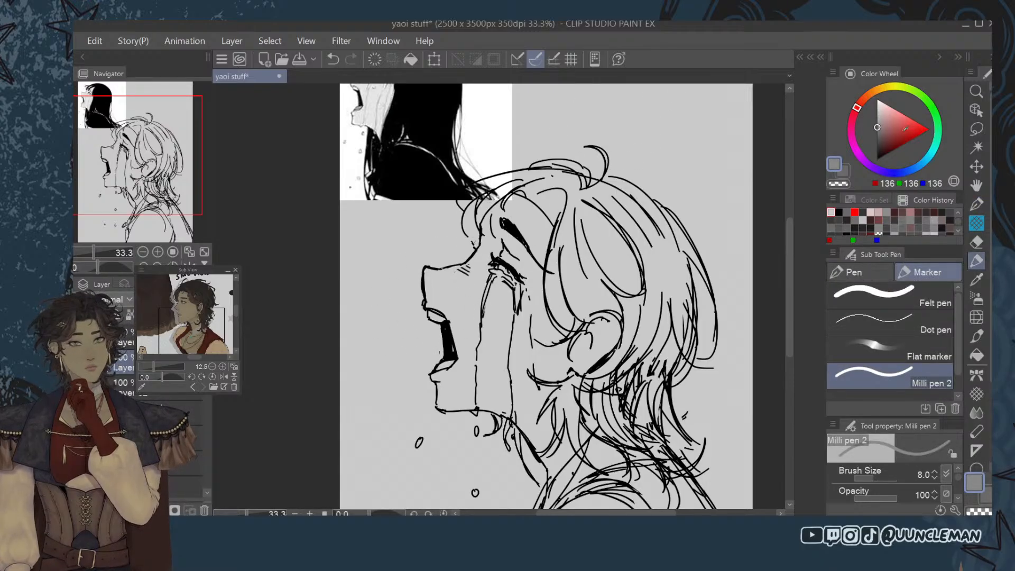
click(901, 146)
key(])
key(])
key(])
key(])
drag(425, 271, 428, 298)
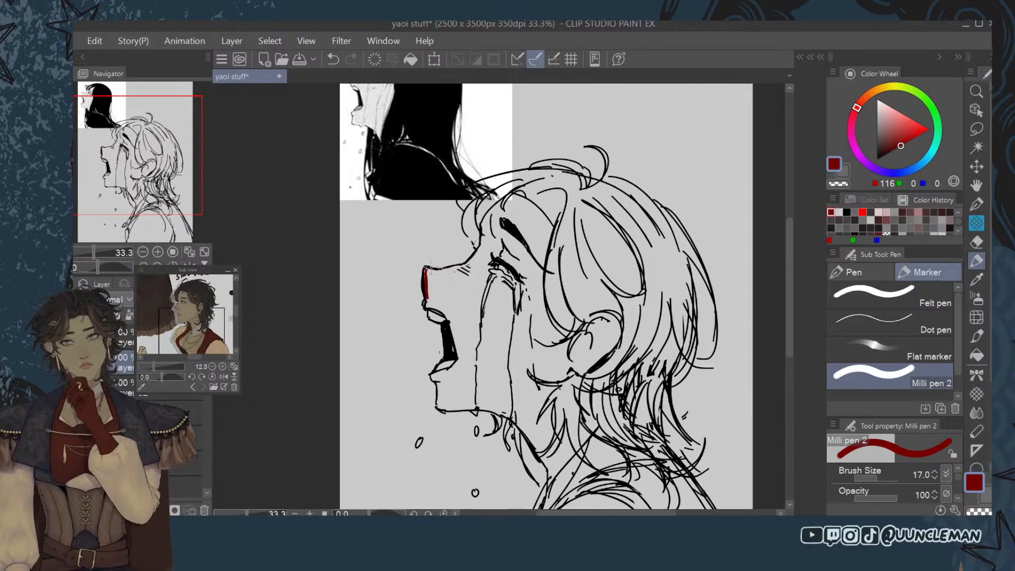
key(ctrl+z)
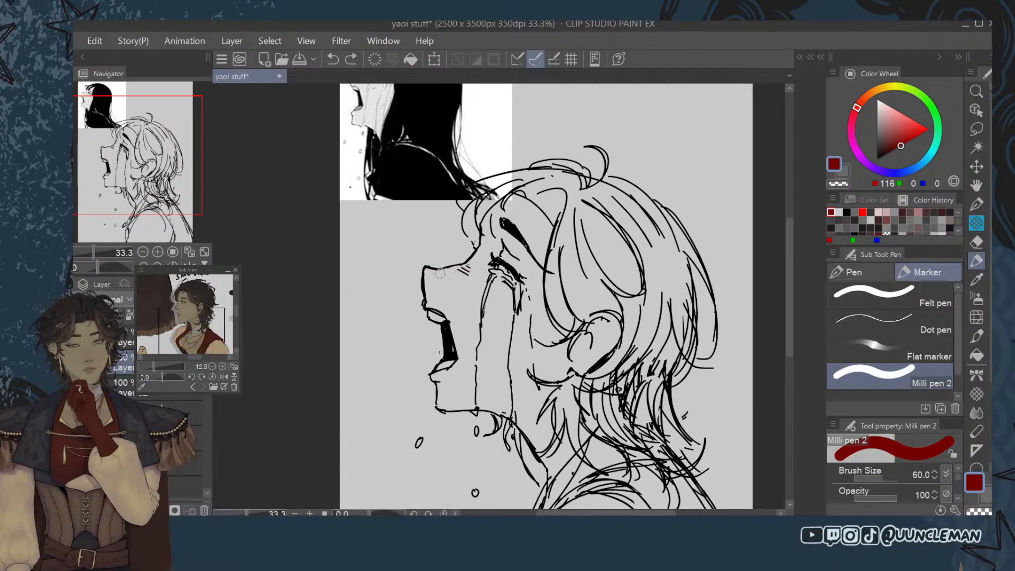
Try to fill the face with dark red using the fill that refers only to the editing layer, and undo it.
click(977, 355)
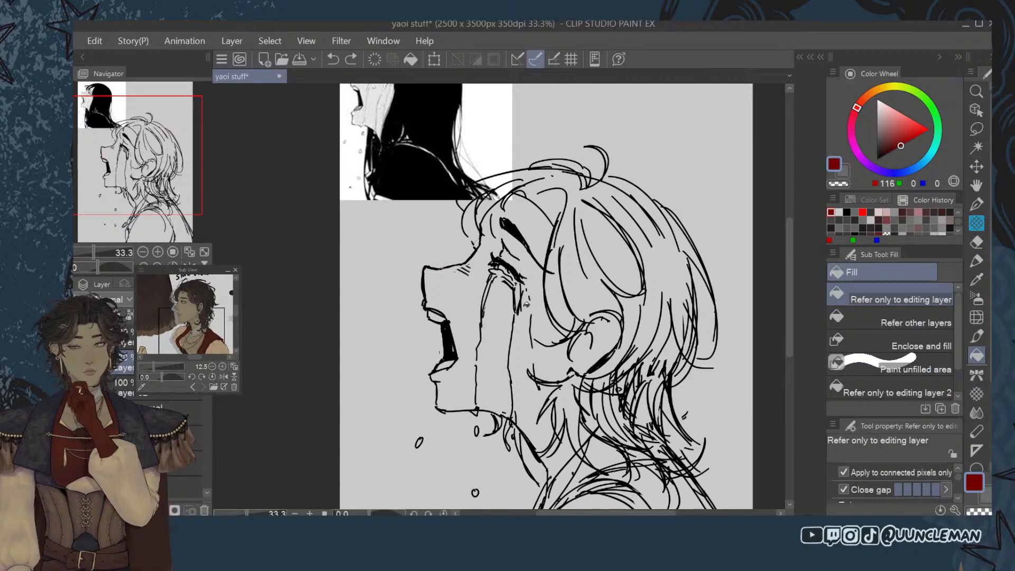
click(527, 303)
key(ctrl+z)
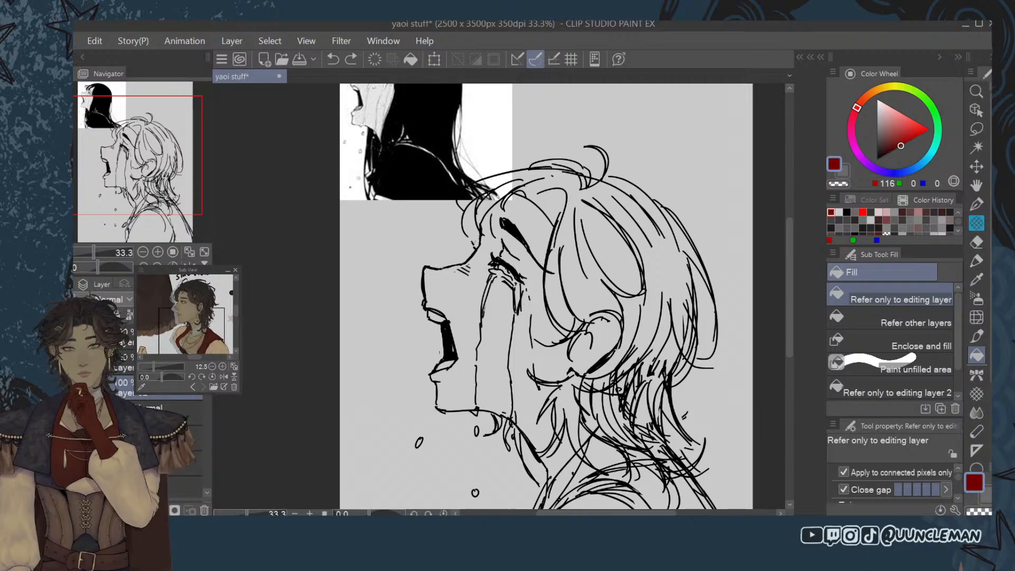
Fill the face and ear with dark red using the Refer other layers fill, and place the color beneath the sketch lines.
click(898, 318)
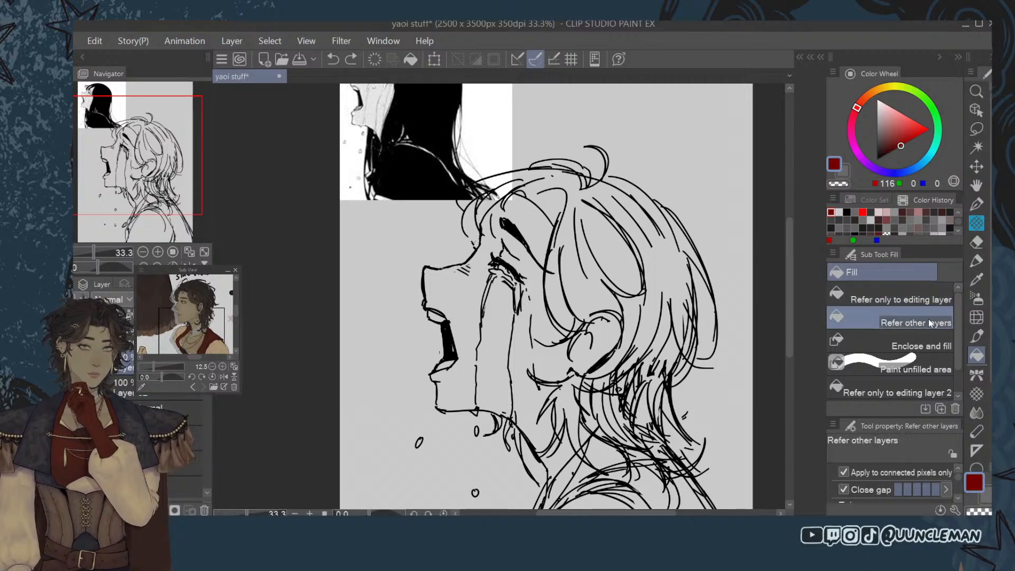
click(511, 304)
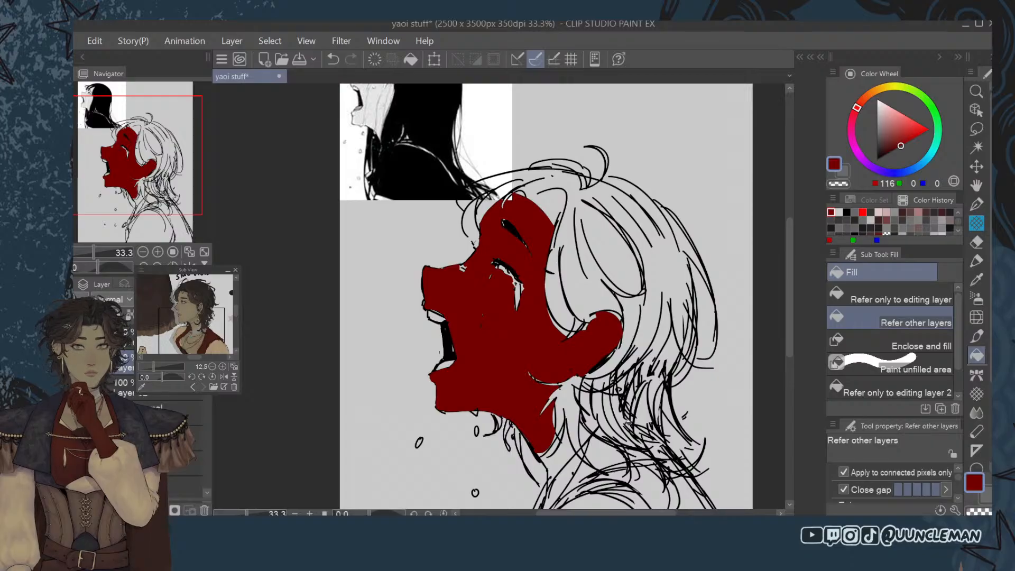
drag(182, 404, 181, 403)
Paint over the unfilled gaps at the nose bridge, under the eye and on the forehead with Milli pen 2 at size 60.
key(p)
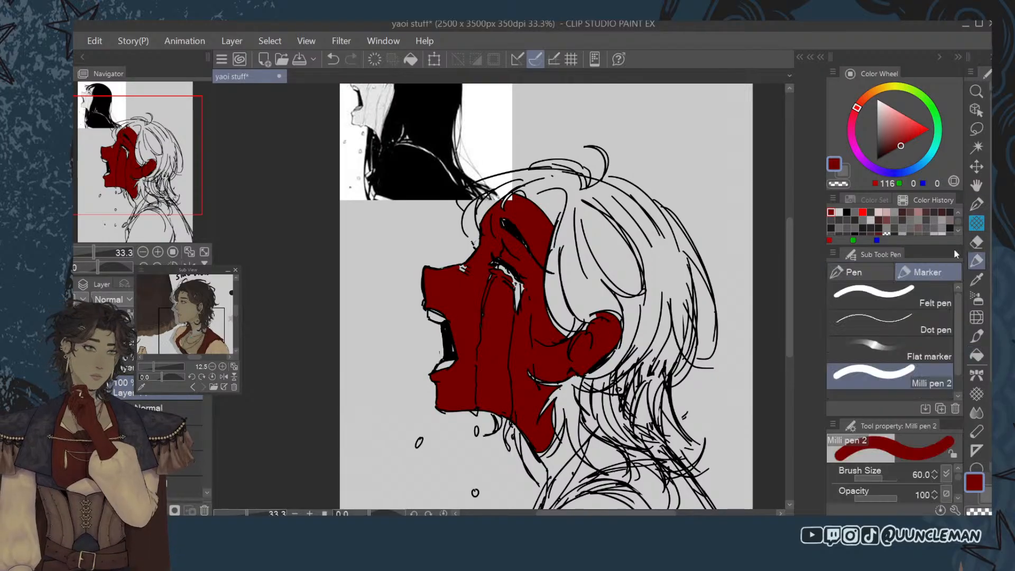
mouse_move(460, 269)
mouse_down()
mouse_move(503, 257)
mouse_move(488, 289)
mouse_move(514, 261)
mouse_move(518, 303)
mouse_up()
drag(514, 193, 505, 208)
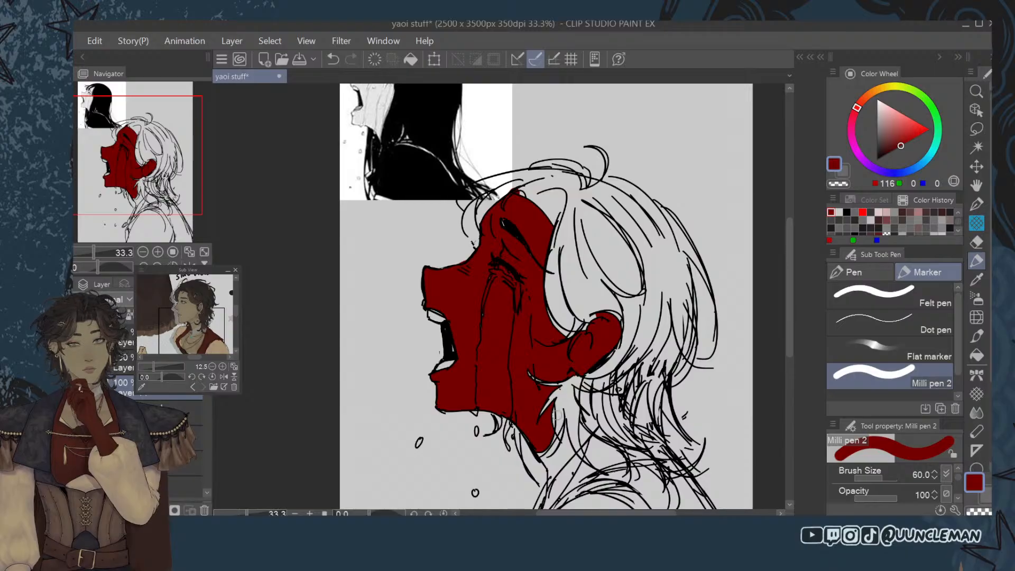
Block in the neck down to the collar in dark red with Milli pen 2 at size 60.
mouse_move(556, 414)
mouse_down()
mouse_move(552, 469)
mouse_move(540, 444)
mouse_move(555, 469)
mouse_move(538, 416)
mouse_move(551, 480)
mouse_move(556, 428)
mouse_move(580, 484)
mouse_move(601, 469)
mouse_move(621, 485)
mouse_move(615, 447)
mouse_move(641, 489)
mouse_up()
scroll(641, 489, down, 2)
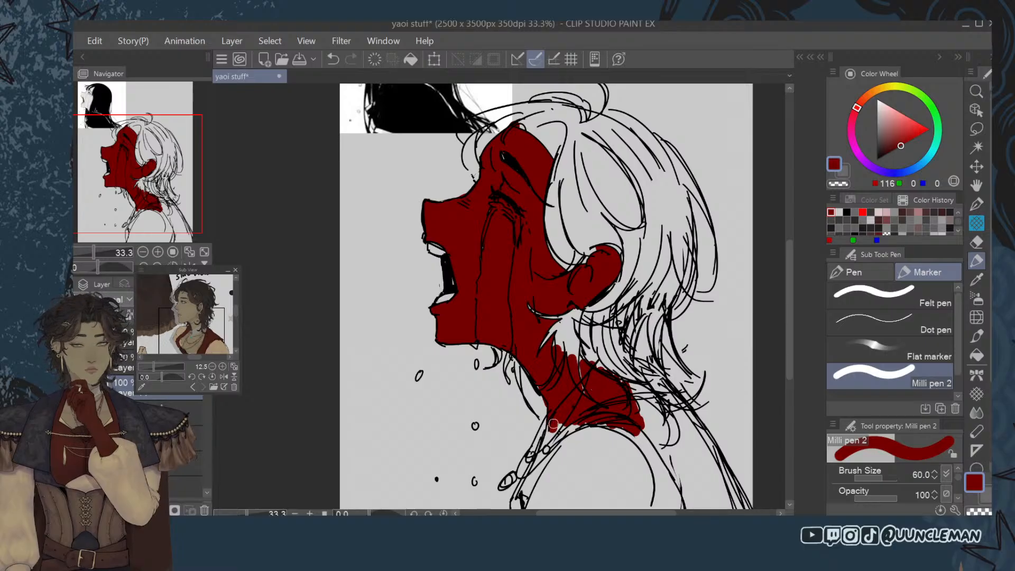
drag(550, 436, 583, 424)
mouse_move(630, 393)
mouse_down()
mouse_move(644, 414)
mouse_move(612, 381)
mouse_up()
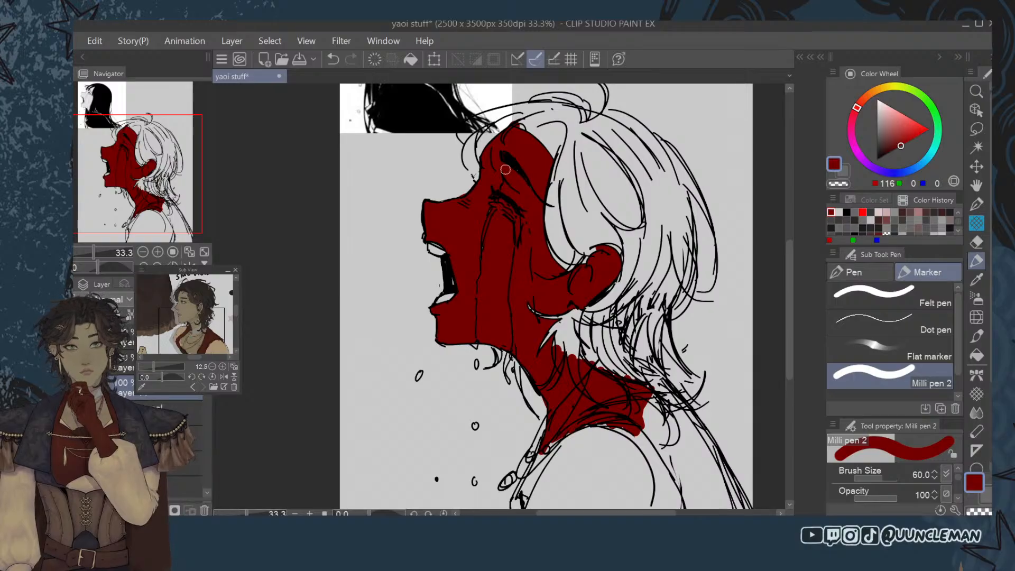
Look through the hatching brushes and the monochromatic pattern materials for a screentone.
scroll(553, 293, down, 1)
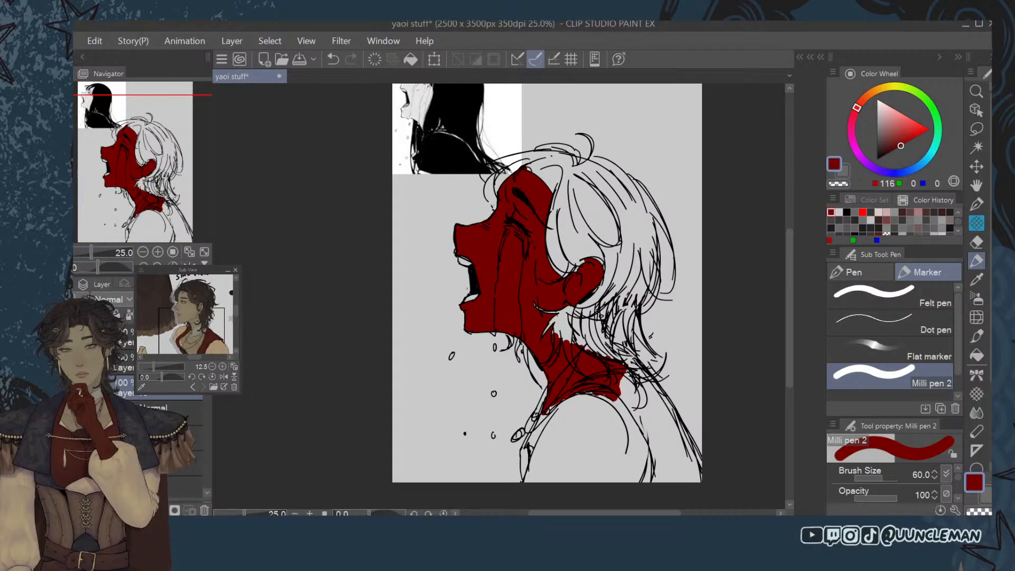
scroll(979, 302, down, 3)
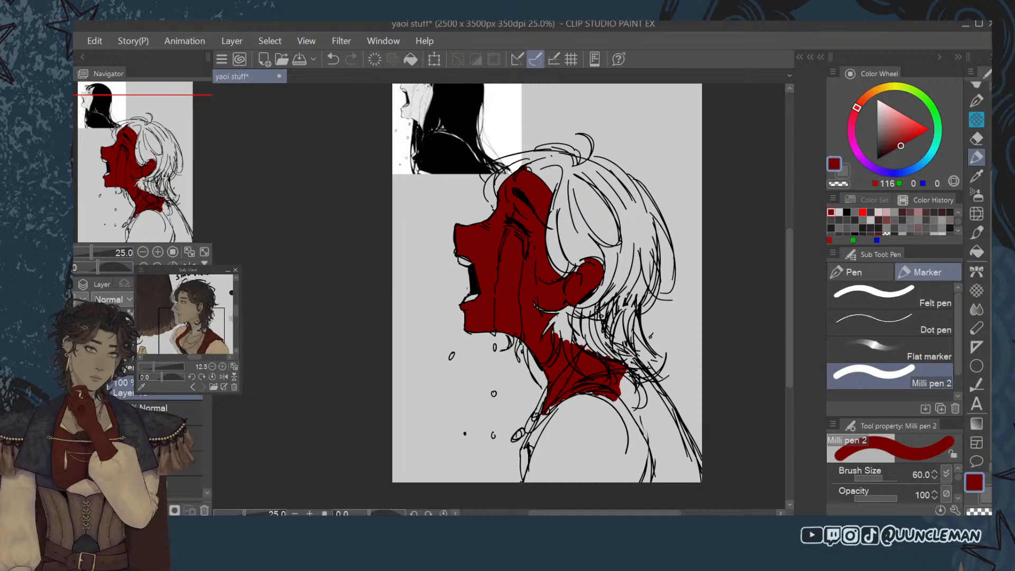
click(978, 290)
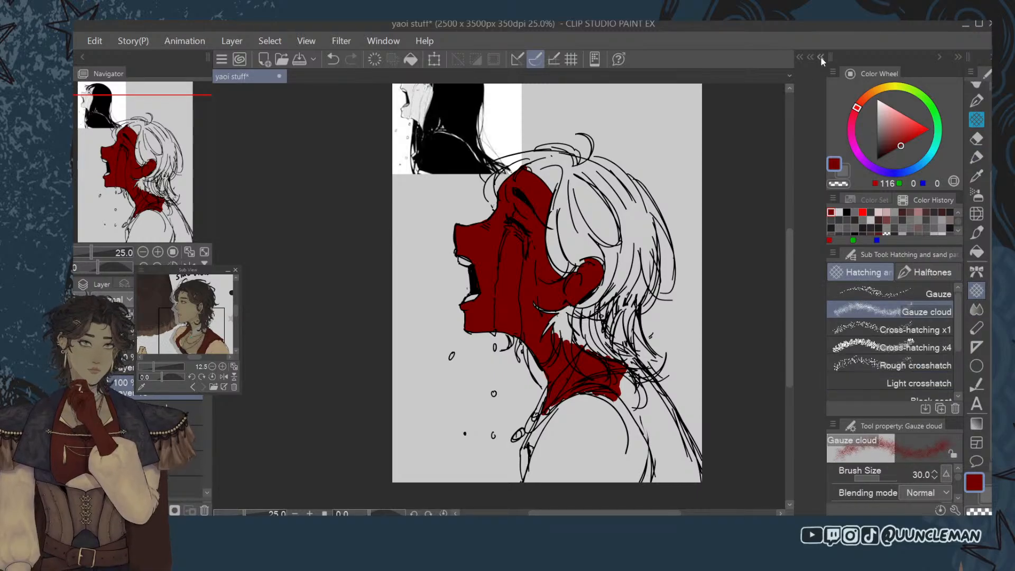
click(820, 57)
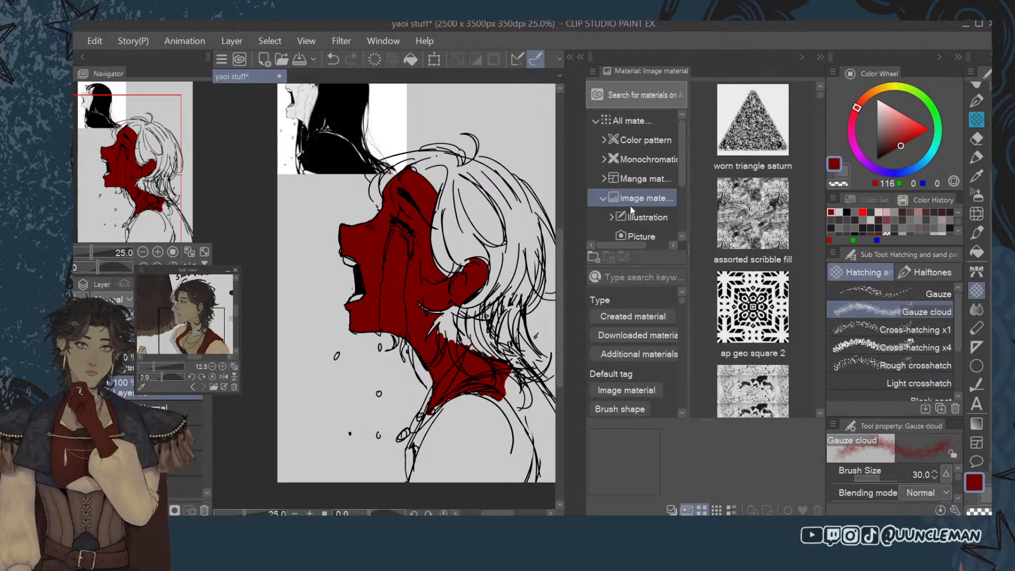
scroll(661, 193, down, 2)
scroll(670, 189, down, 2)
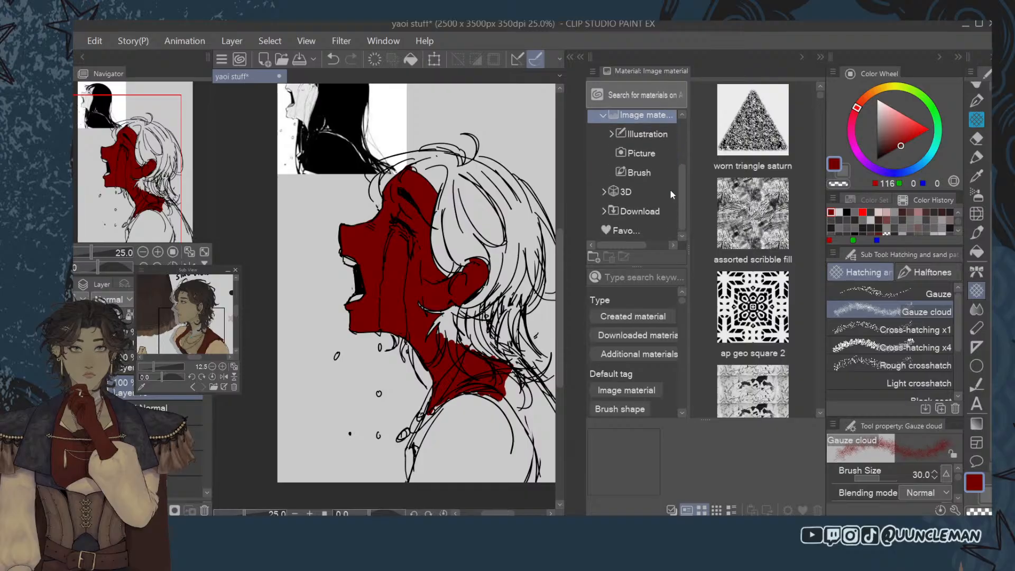
scroll(661, 175, up, 4)
click(653, 157)
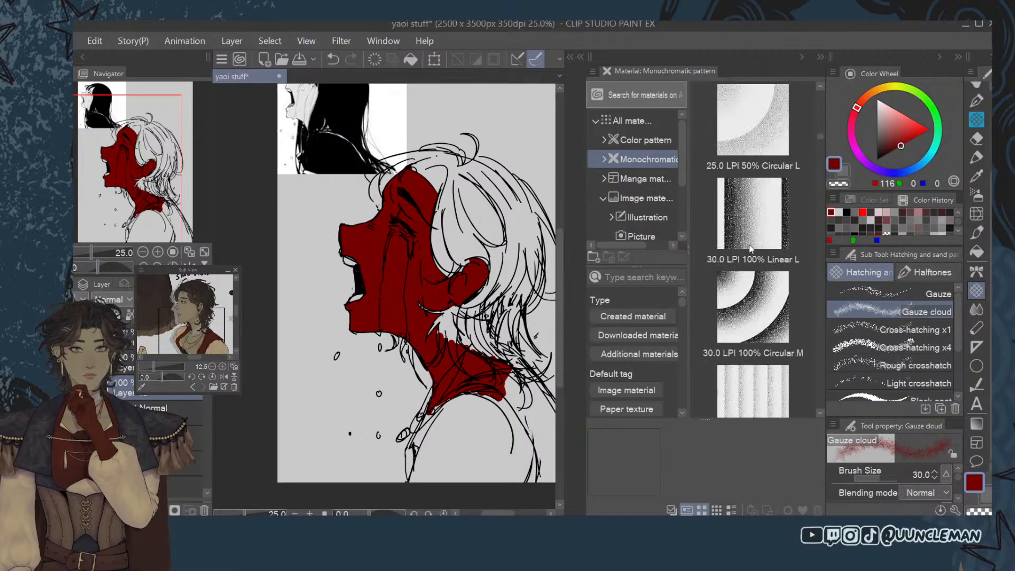
Try shading the face in mid grey with the Halftone Soft brush at size 200, undoing the stroke.
click(919, 270)
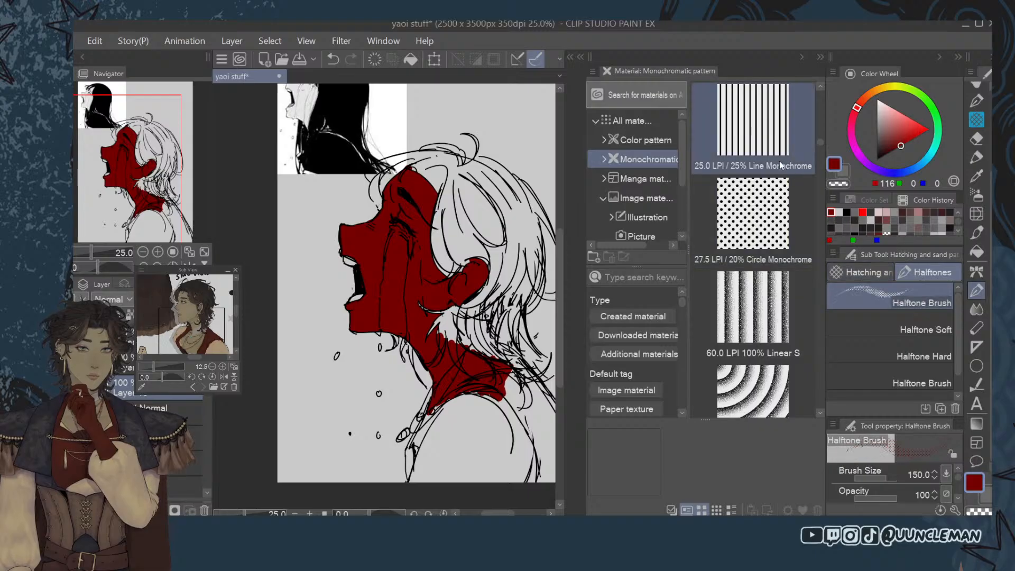
click(819, 57)
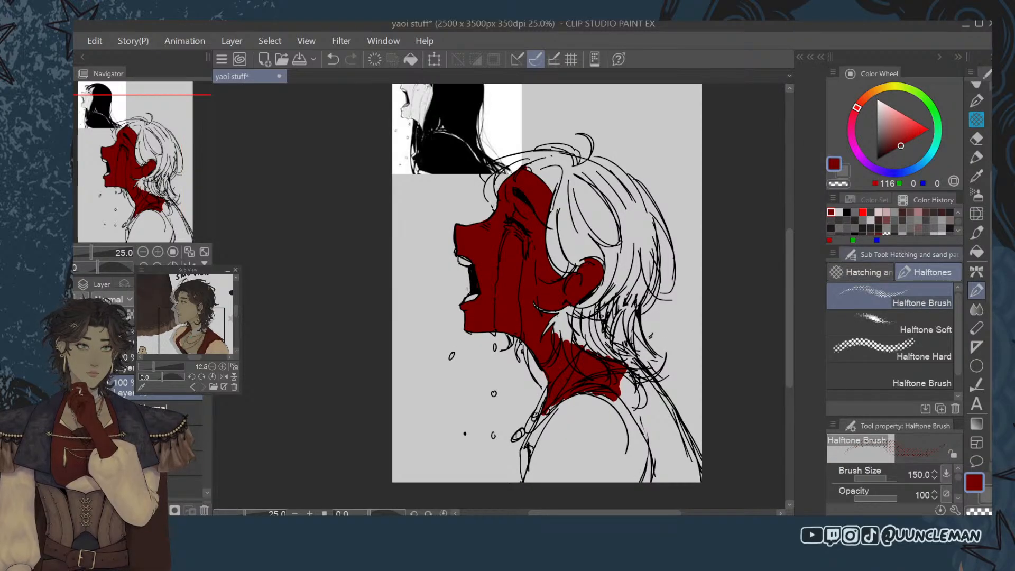
click(907, 315)
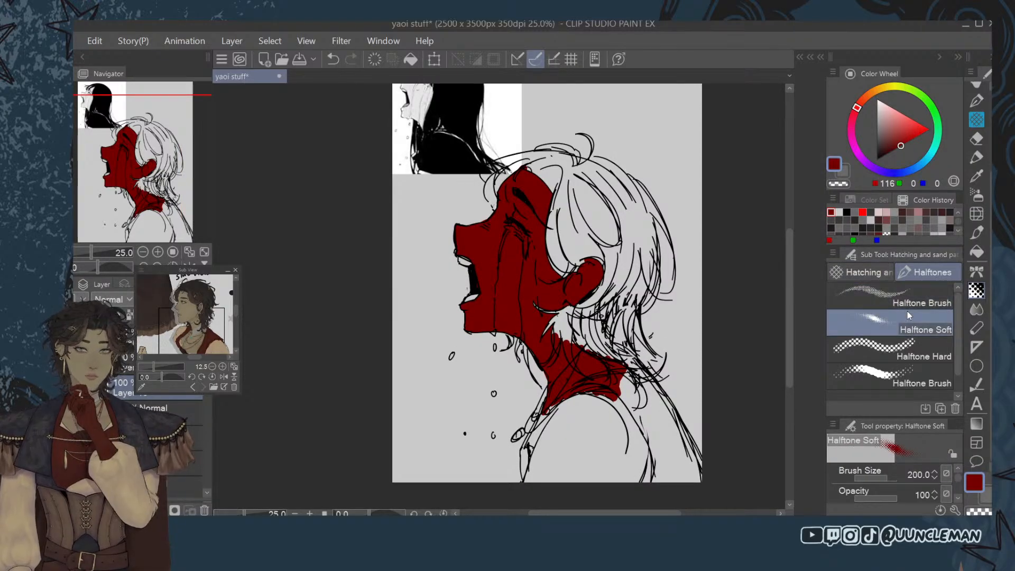
click(879, 131)
drag(878, 131, 876, 131)
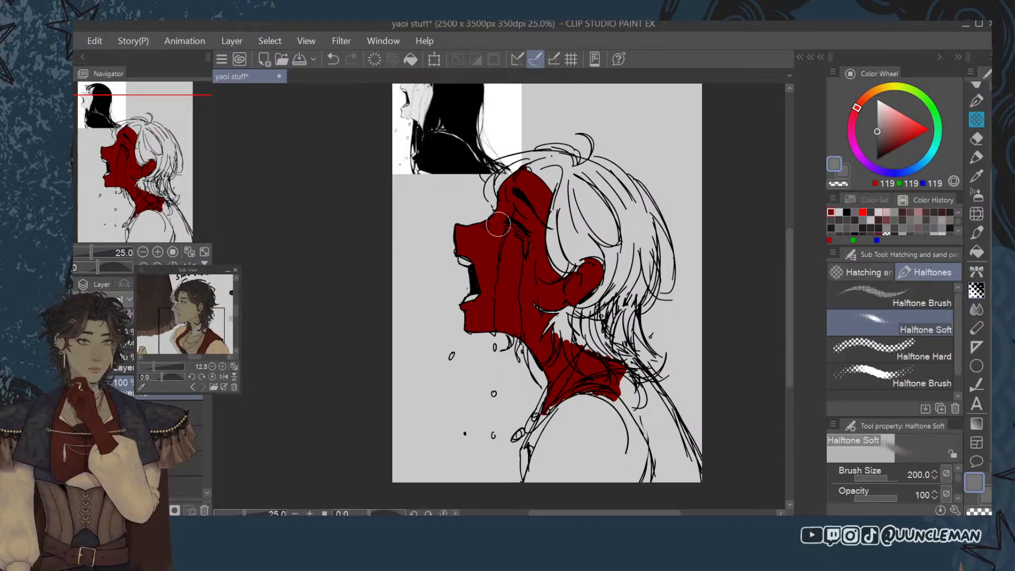
mouse_move(447, 283)
mouse_down()
mouse_move(467, 290)
mouse_move(531, 178)
mouse_move(488, 242)
mouse_move(471, 238)
mouse_move(455, 273)
mouse_move(561, 225)
mouse_move(606, 219)
mouse_move(626, 266)
mouse_move(552, 407)
mouse_move(512, 411)
mouse_move(485, 340)
mouse_move(480, 266)
mouse_move(503, 169)
mouse_move(539, 138)
mouse_move(588, 139)
mouse_move(611, 176)
mouse_move(607, 229)
mouse_move(561, 403)
mouse_move(526, 452)
mouse_up()
key(ctrl+z)
Test the grey Halftone Soft brush at smaller and larger sizes, up to 1500, and undo the trial strokes.
key(bracketleft)
key(bracketleft)
key(bracketleft)
key(bracketleft)
key(bracketleft)
key(bracketleft)
key(bracketleft)
key(ctrl+z)
key(bracketright)
key(bracketright)
key(bracketright)
key(bracketright)
key(bracketright)
key(bracketright)
key(bracketright)
key(bracketright)
key(bracketright)
key(bracketright)
key(bracketright)
key(bracketright)
key(bracketright)
key(bracketright)
key(bracketright)
key(bracketright)
key(bracketright)
key(bracketright)
key(bracketleft)
key(ctrl+z)
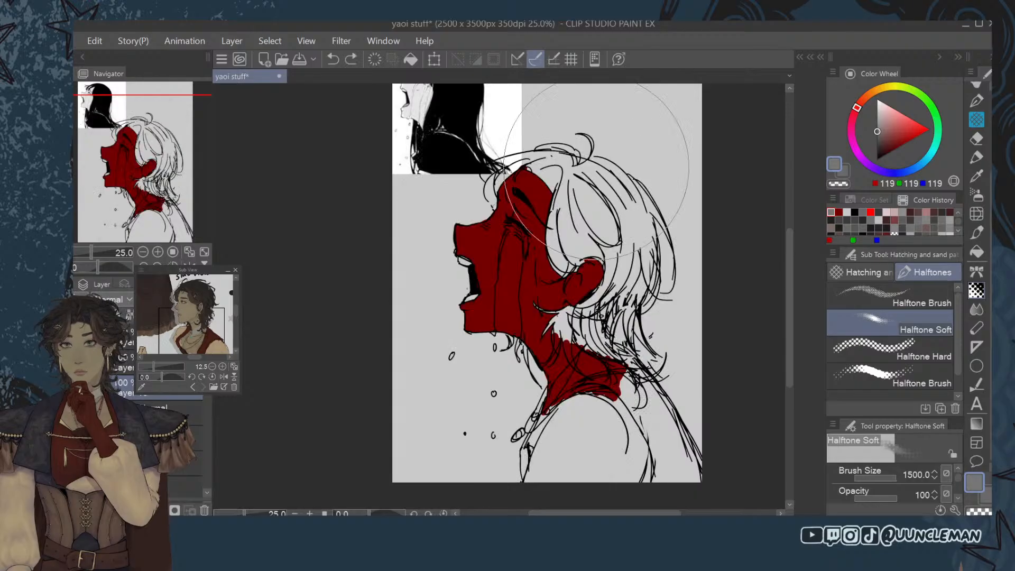
key(bracketleft)
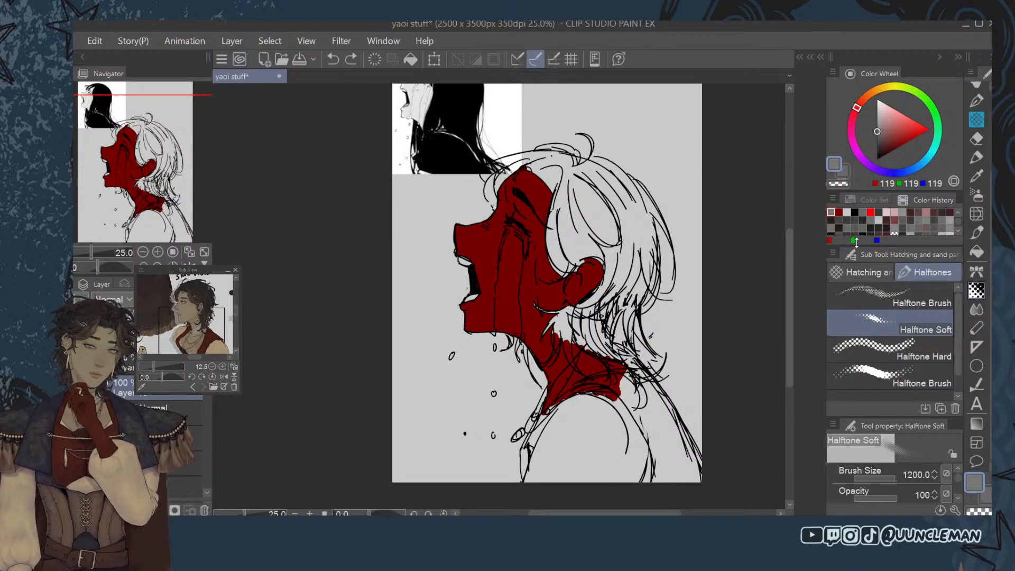
Browse the monochromatic pattern materials for a screentone and search them for "halftone".
click(821, 57)
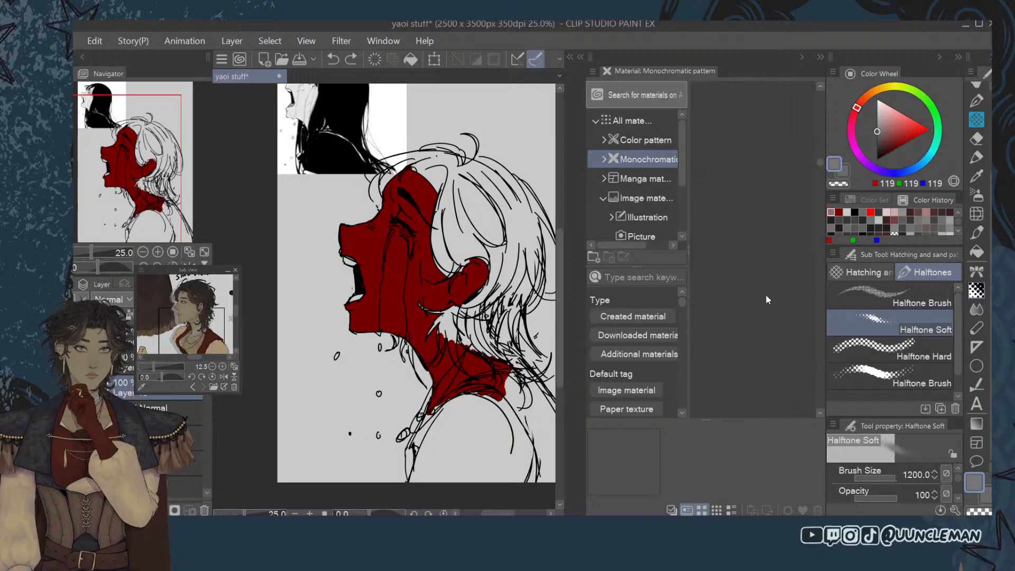
click(773, 173)
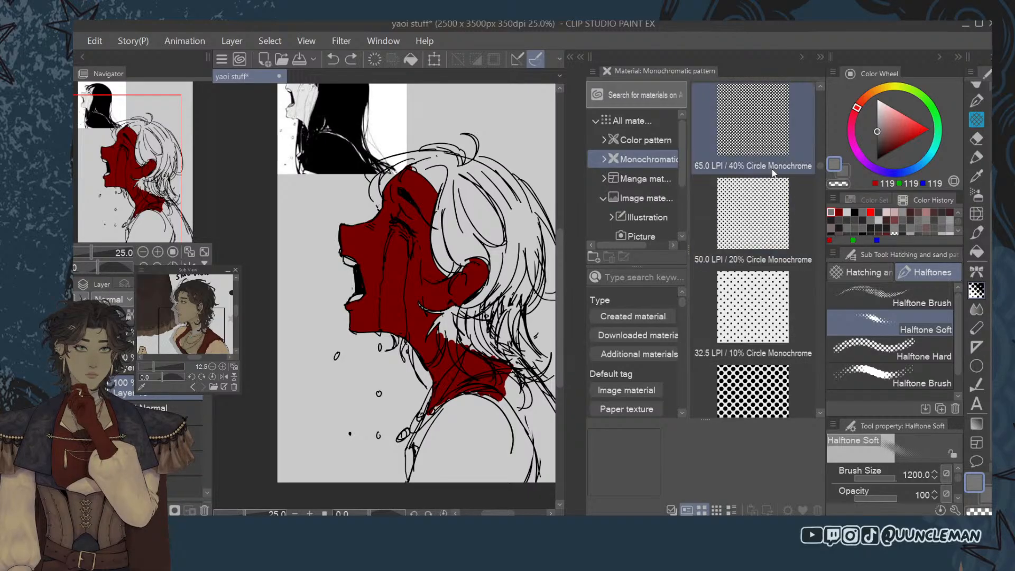
click(796, 259)
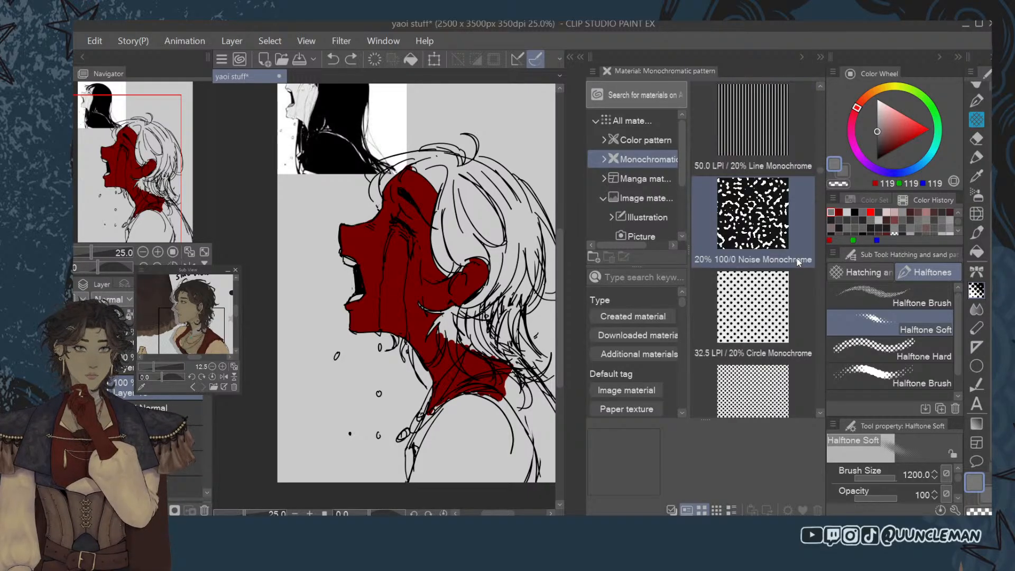
scroll(799, 263, down, 5)
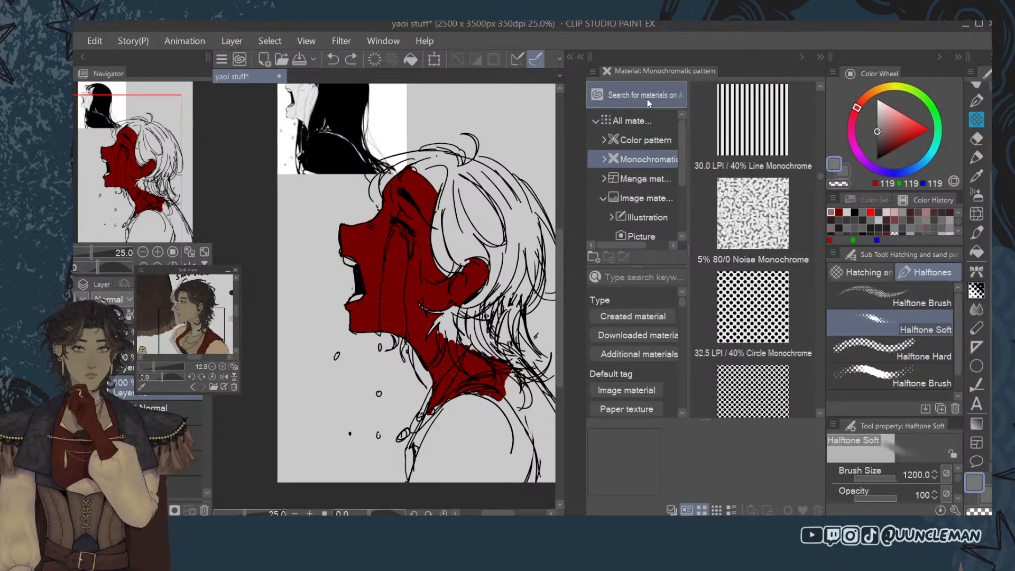
click(638, 279)
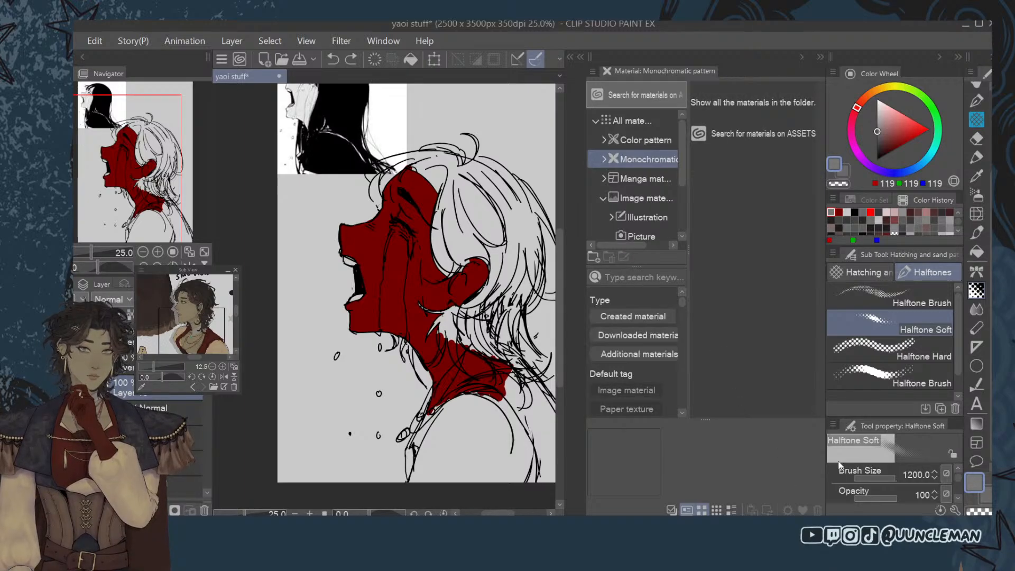
text(halftone)
click(643, 279)
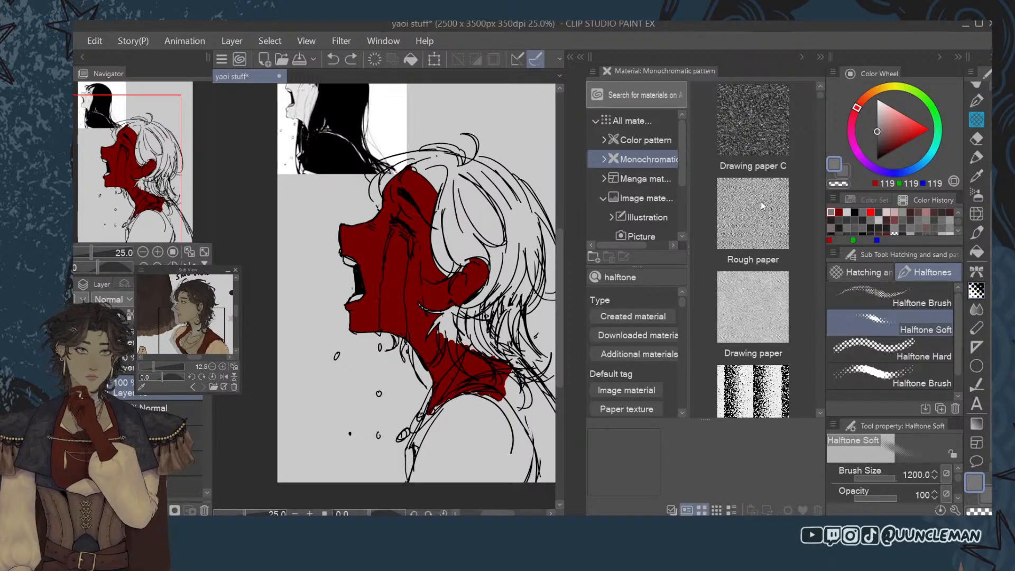
Place the Drawing paper texture on the canvas and move its layer beneath the sketch, directly above the dark red skin color.
click(762, 328)
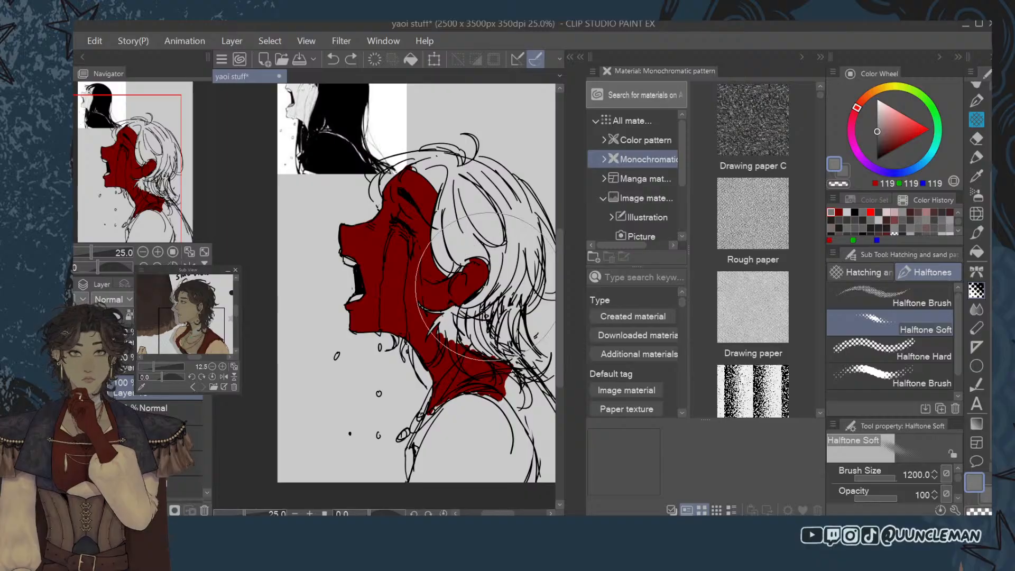
drag(768, 320, 435, 271)
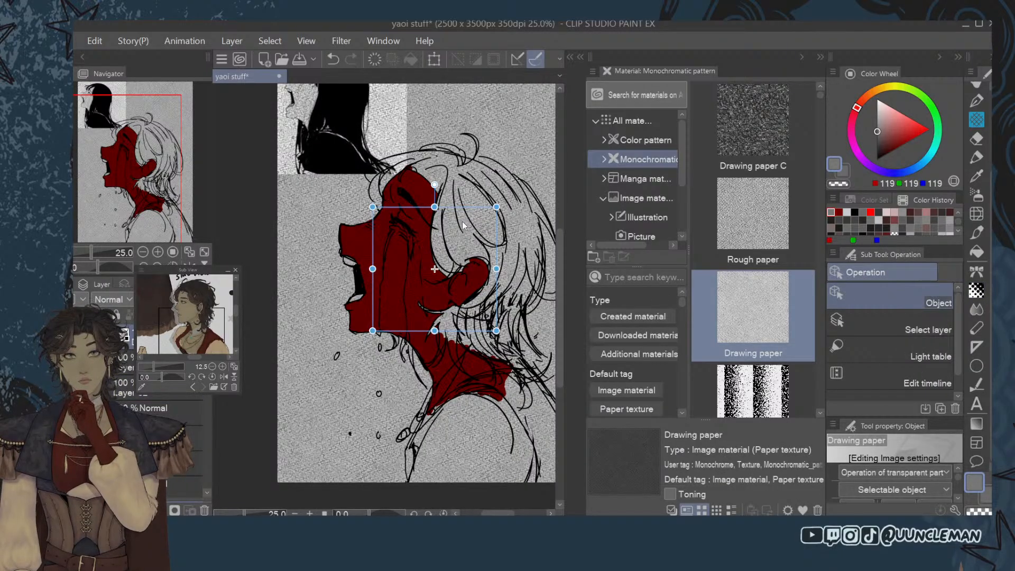
scroll(373, 146, down, 4)
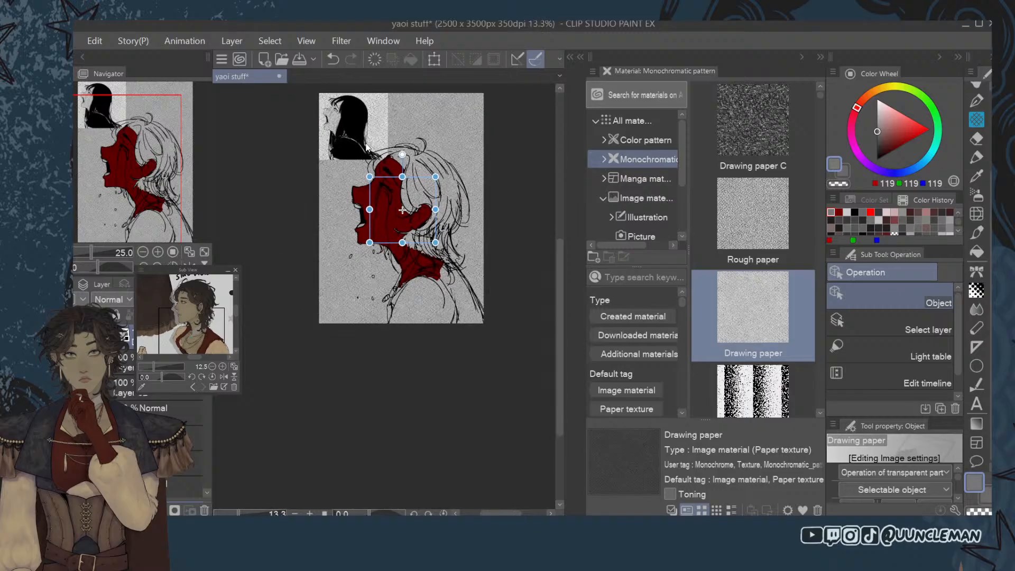
scroll(373, 147, up, 3)
drag(125, 339, 125, 401)
click(168, 438)
click(167, 410)
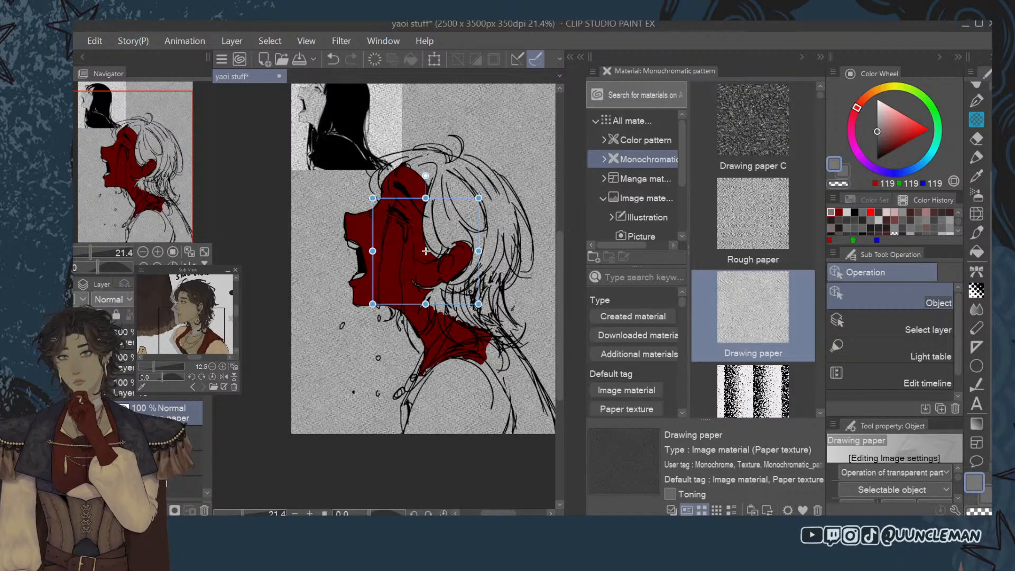
Select the area surrounding the dark red skin shape using Auto select with Refer to editing layer only.
click(168, 438)
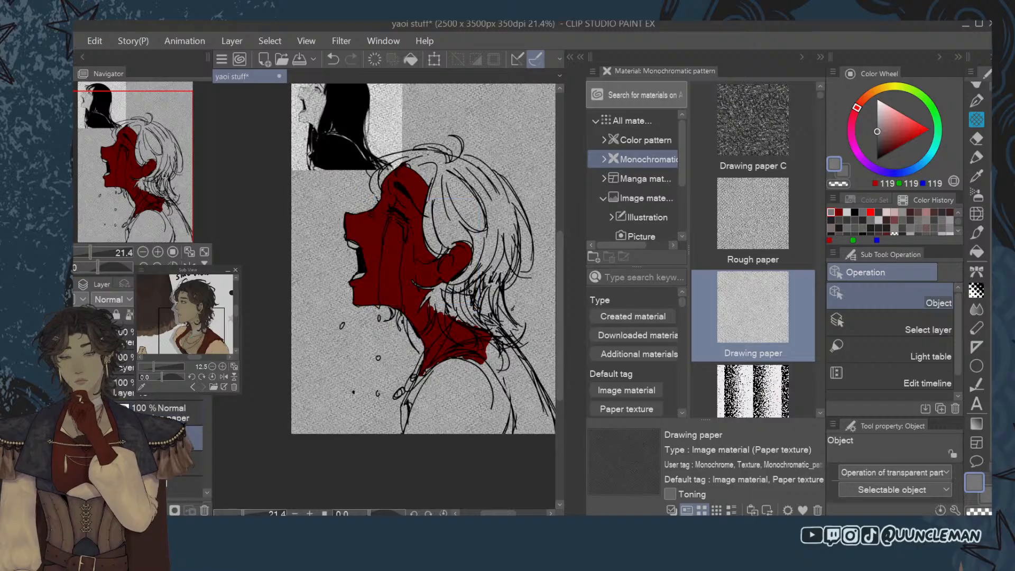
click(167, 411)
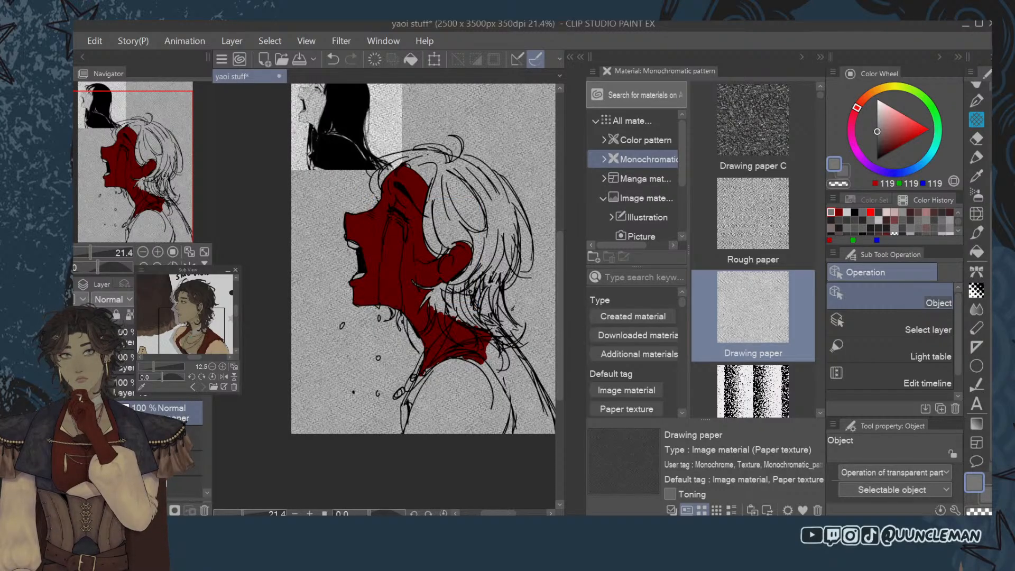
click(124, 284)
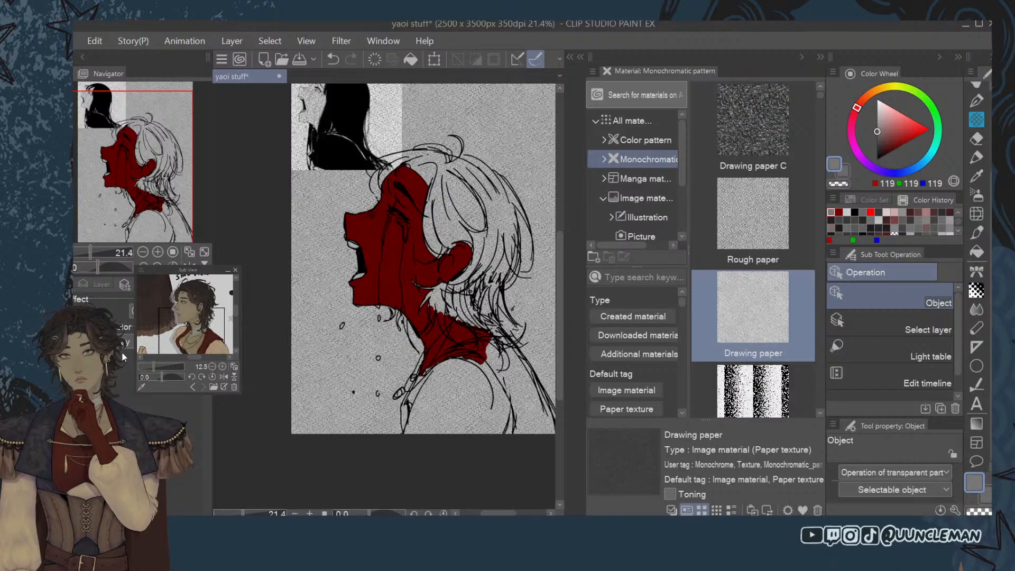
click(95, 284)
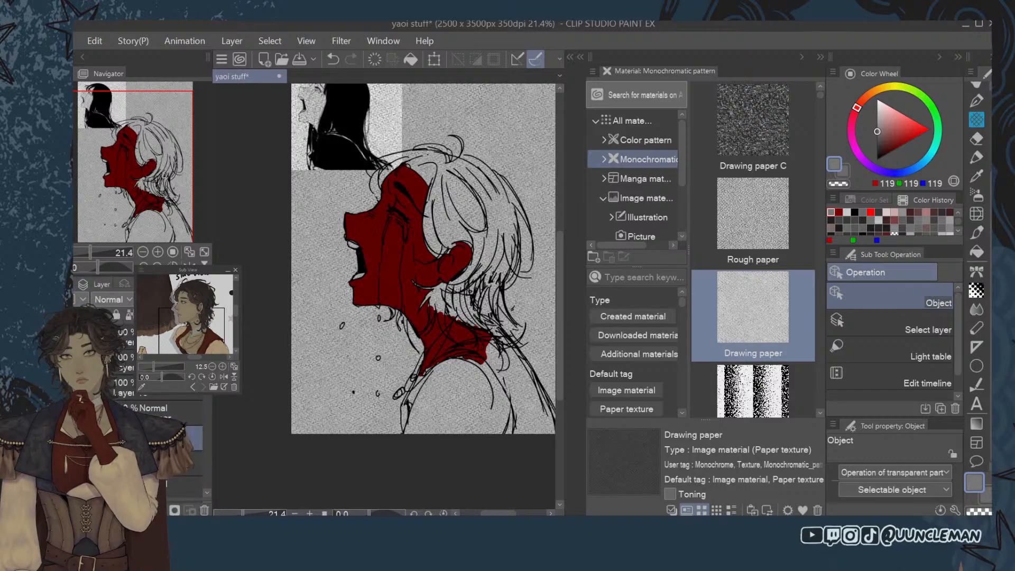
scroll(985, 196, up, 3)
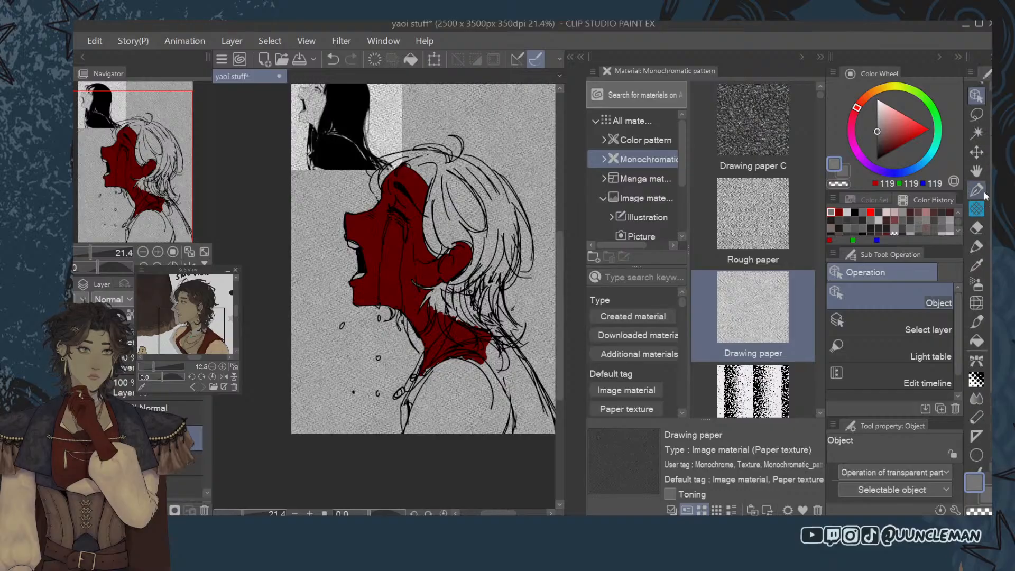
click(977, 133)
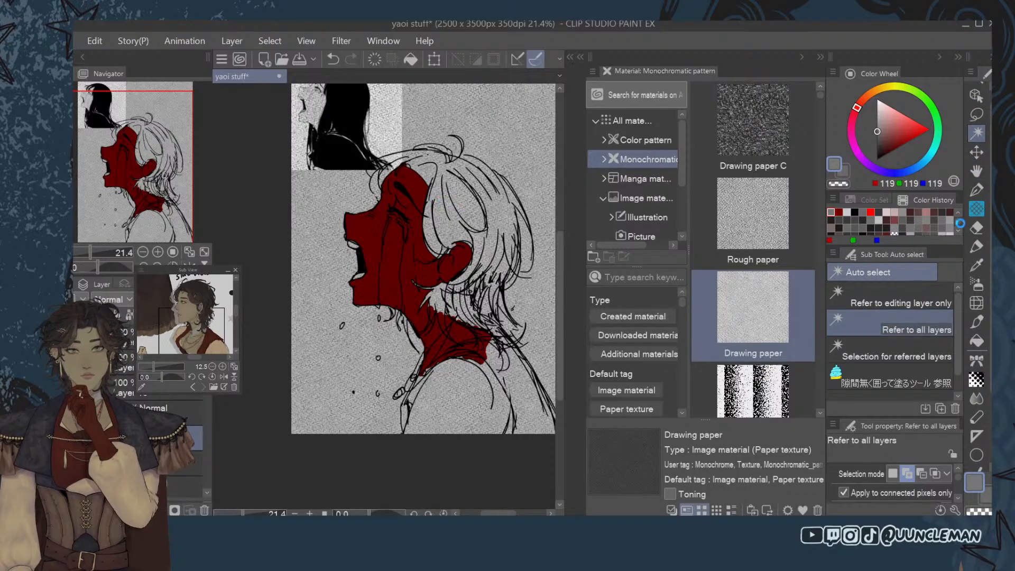
click(887, 297)
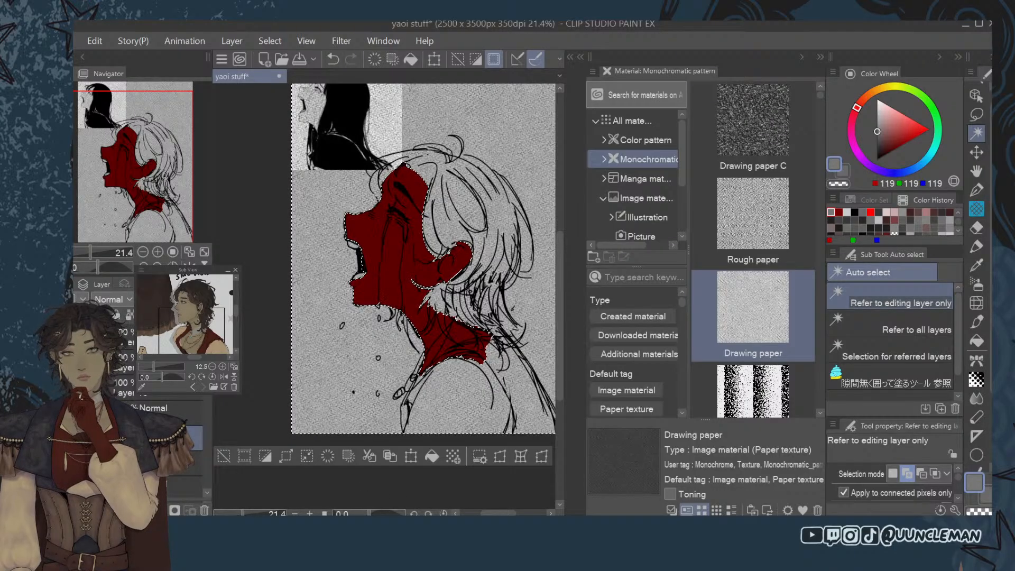
Hide the dark red color layer, delete the paper texture outside the skin areas, and clear the selection.
click(80, 438)
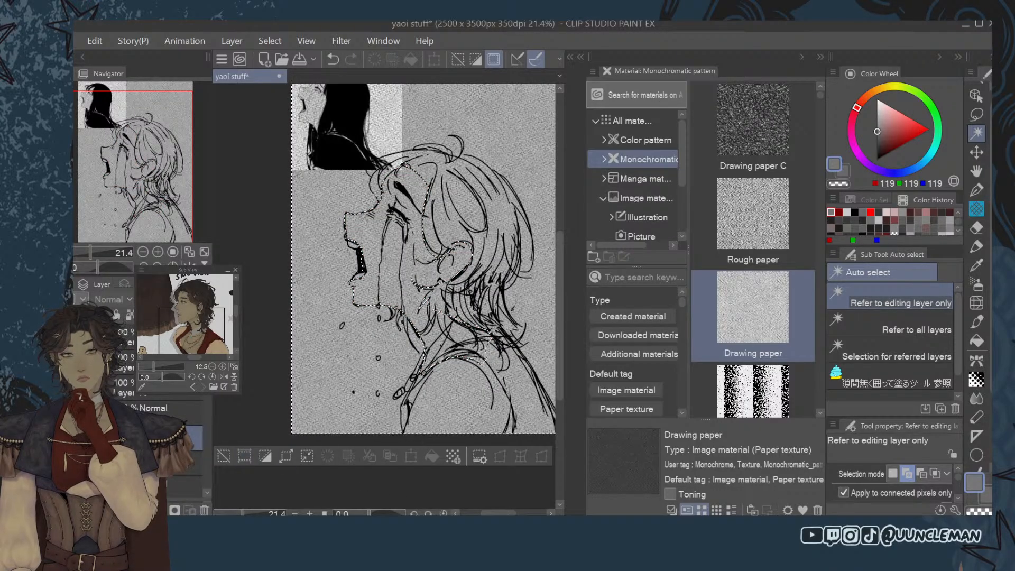
click(180, 412)
click(355, 452)
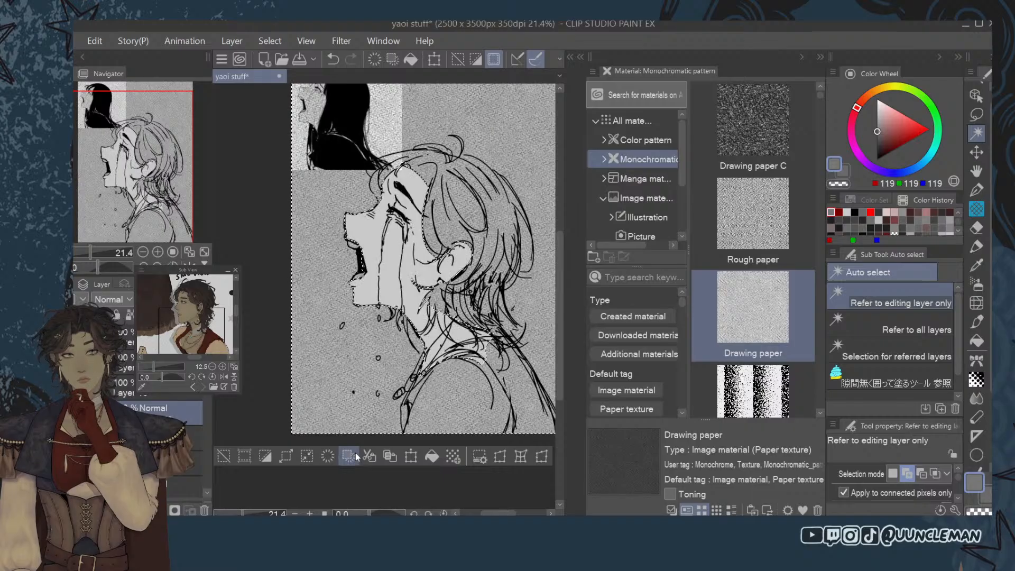
key(ctrl+z)
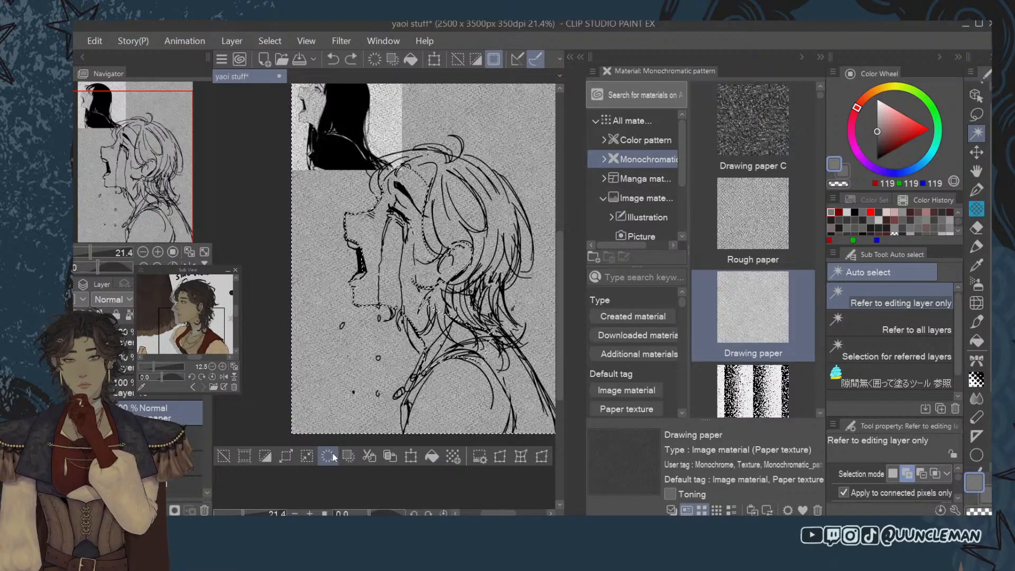
click(332, 455)
click(224, 456)
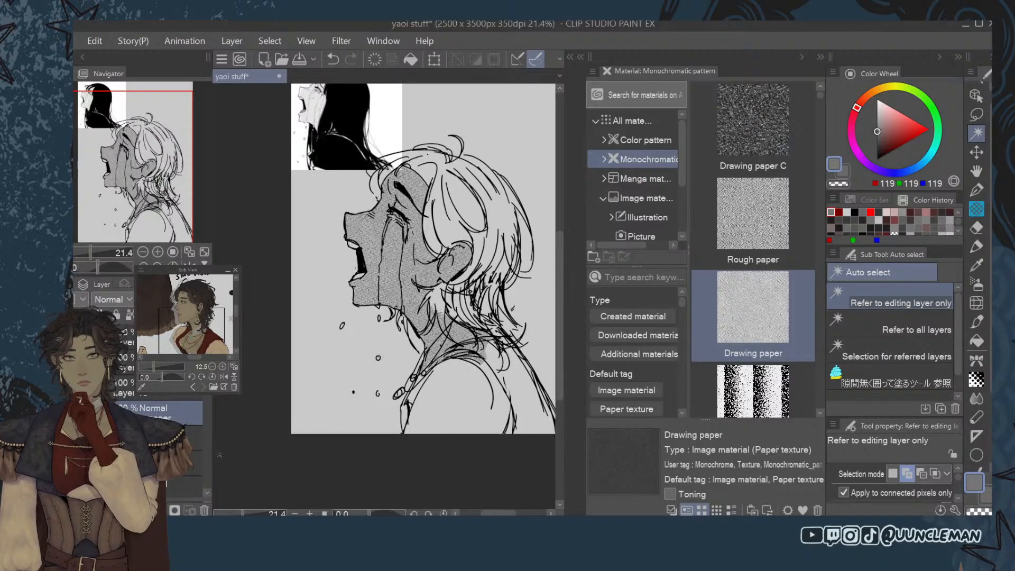
Lower the opacity of the Drawing paper texture layer to lighten the skin shading.
scroll(516, 267, down, 3)
scroll(516, 267, up, 3)
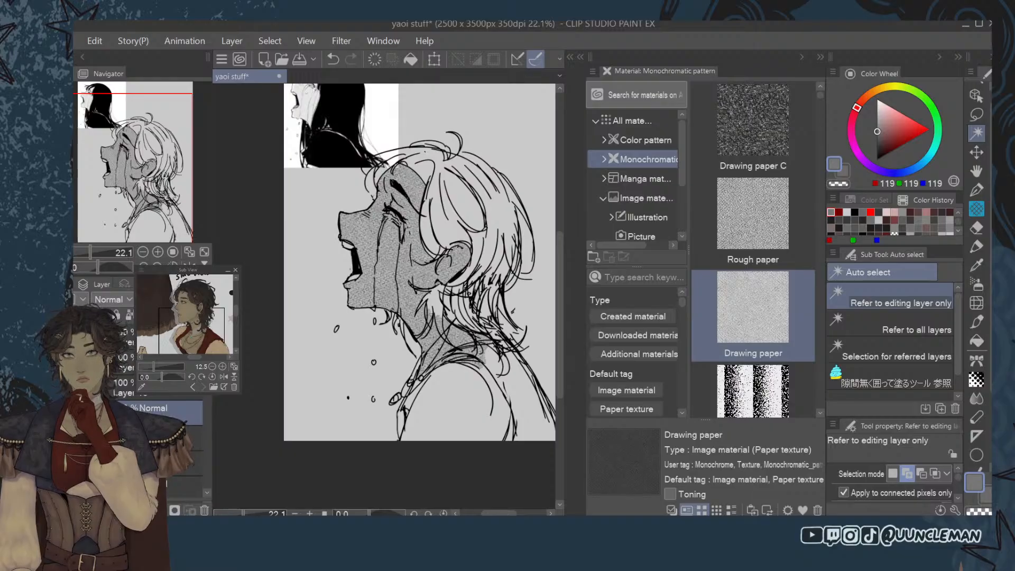
click(159, 299)
scroll(424, 209, down, 4)
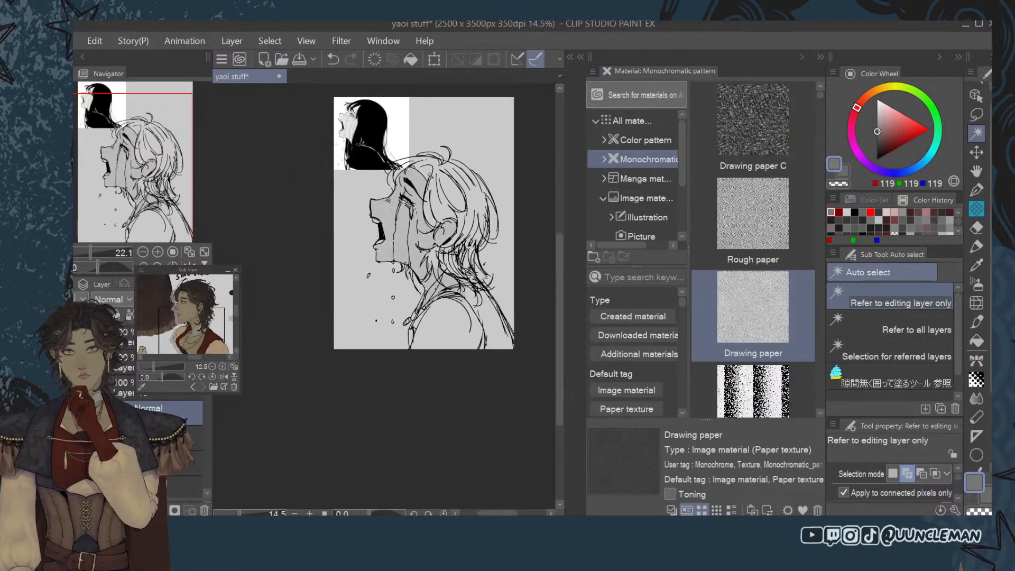
scroll(429, 154, up, 3)
scroll(182, 444, down, 5)
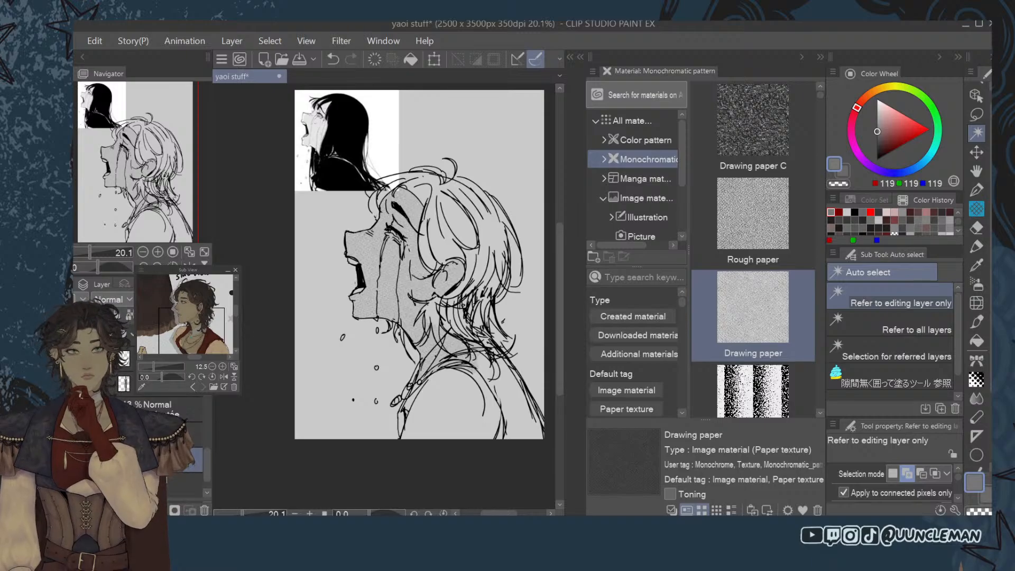
Fill the grey background with pure white (255, 255, 255) using the Refer only to editing layer fill.
click(895, 123)
click(878, 99)
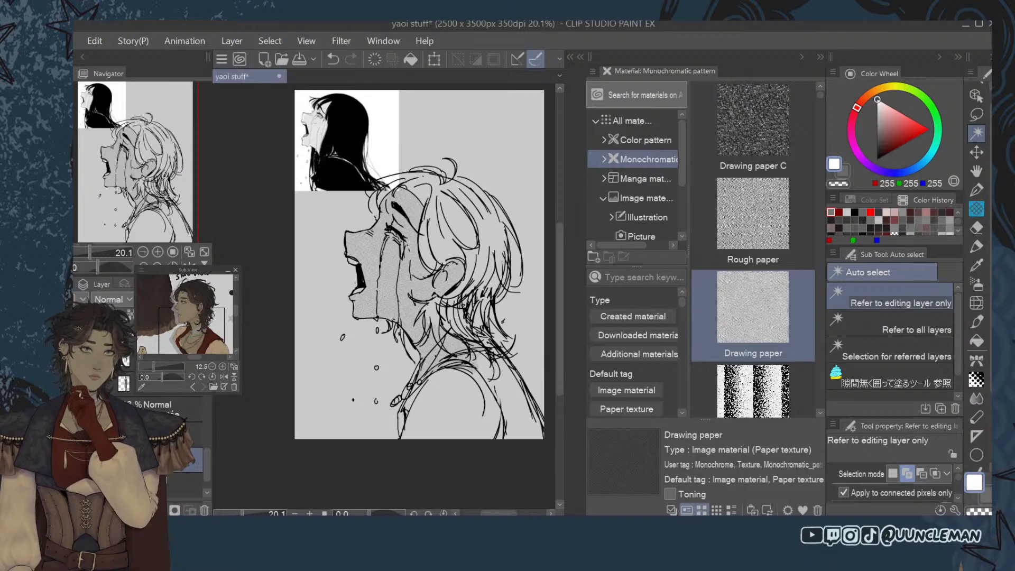
click(976, 341)
click(923, 303)
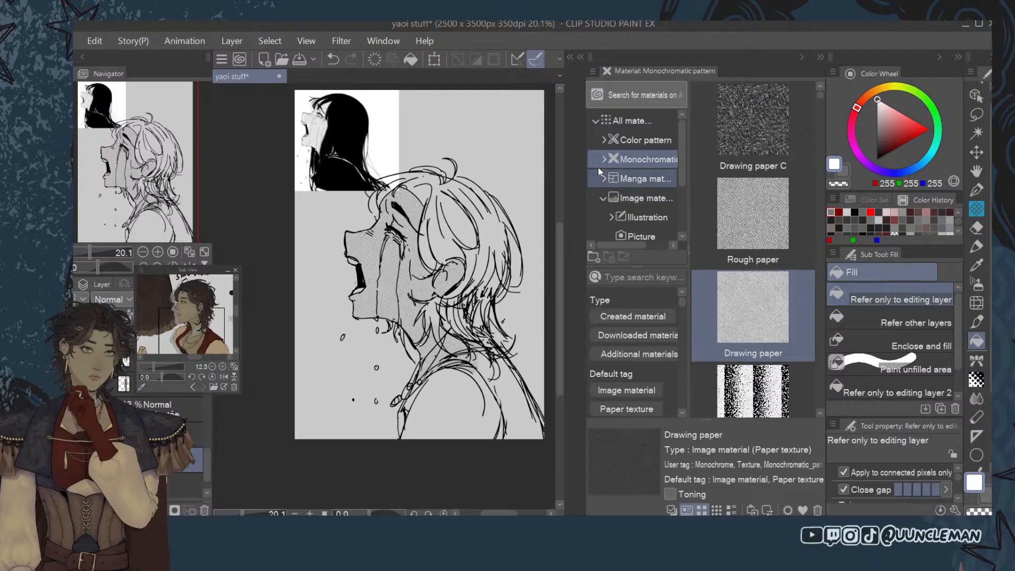
click(459, 116)
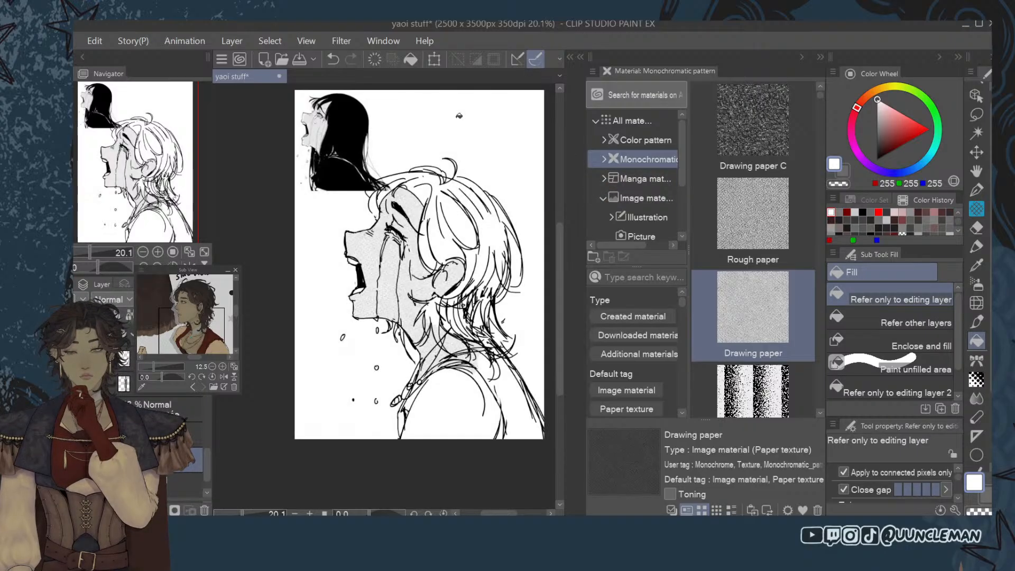
scroll(399, 363, down, 7)
scroll(400, 363, up, 7)
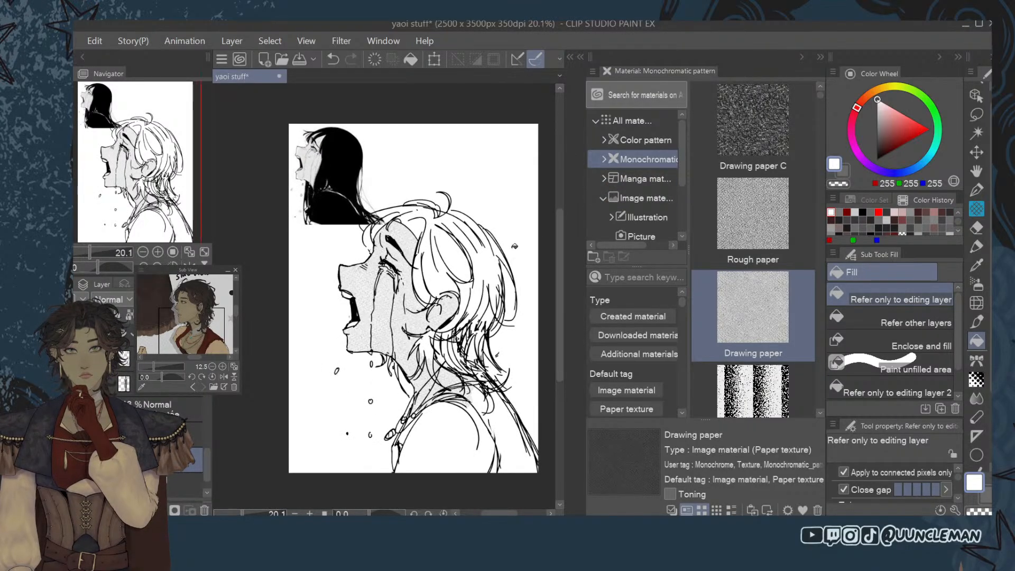
scroll(528, 238, down, 7)
scroll(459, 212, up, 5)
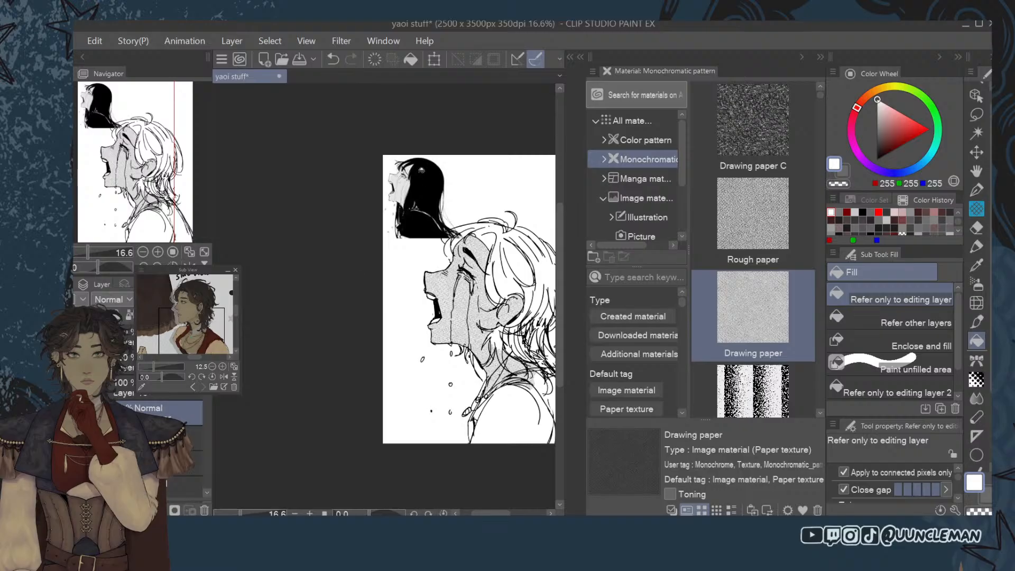
Collapse the material palette to widen the canvas area and choose the Hard eraser.
scroll(422, 170, up, 3)
scroll(408, 165, down, 2)
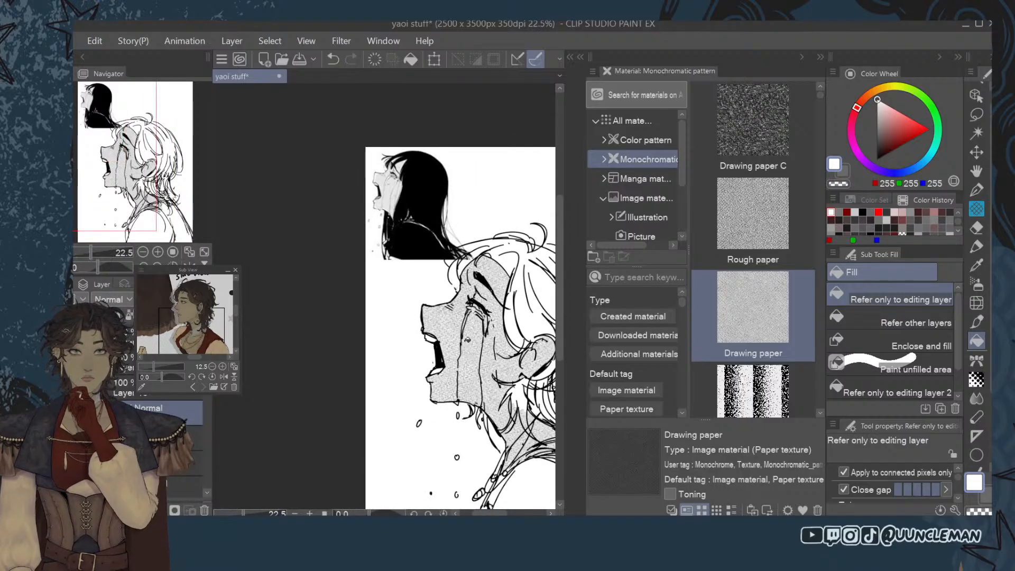
key(e)
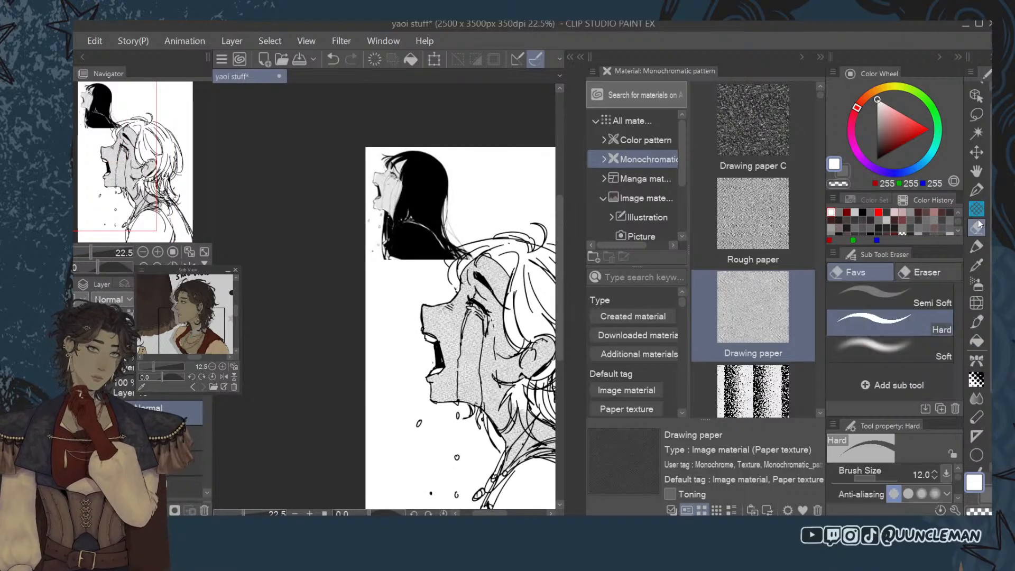
scroll(424, 321, up, 1)
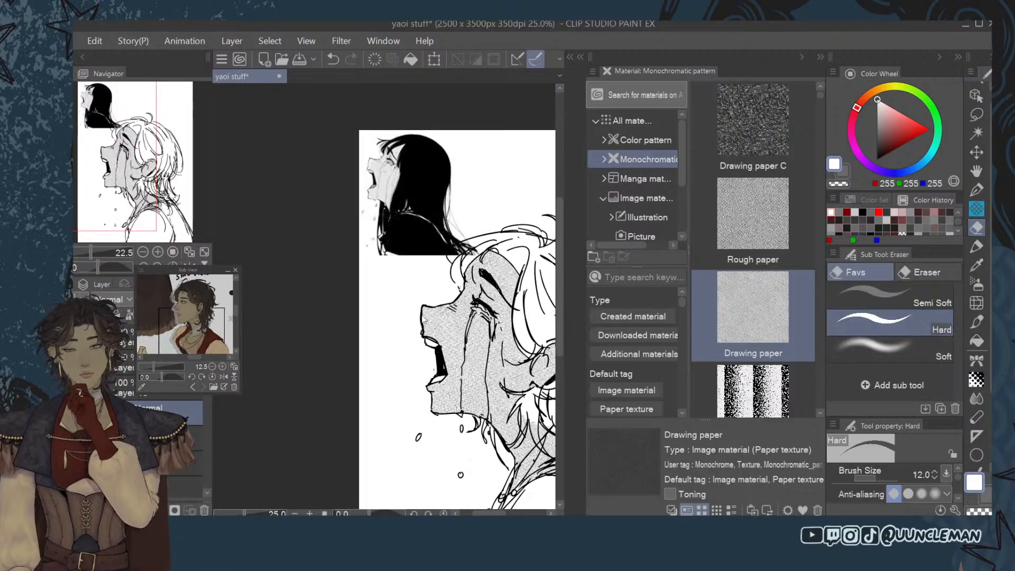
click(819, 57)
key(ctrl+plus)
click(977, 190)
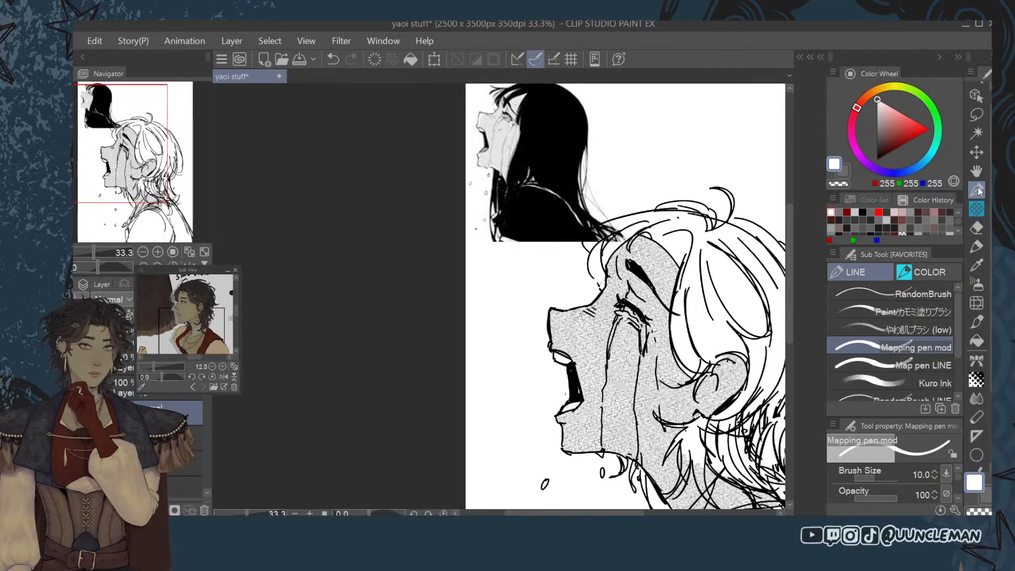
click(977, 209)
click(977, 228)
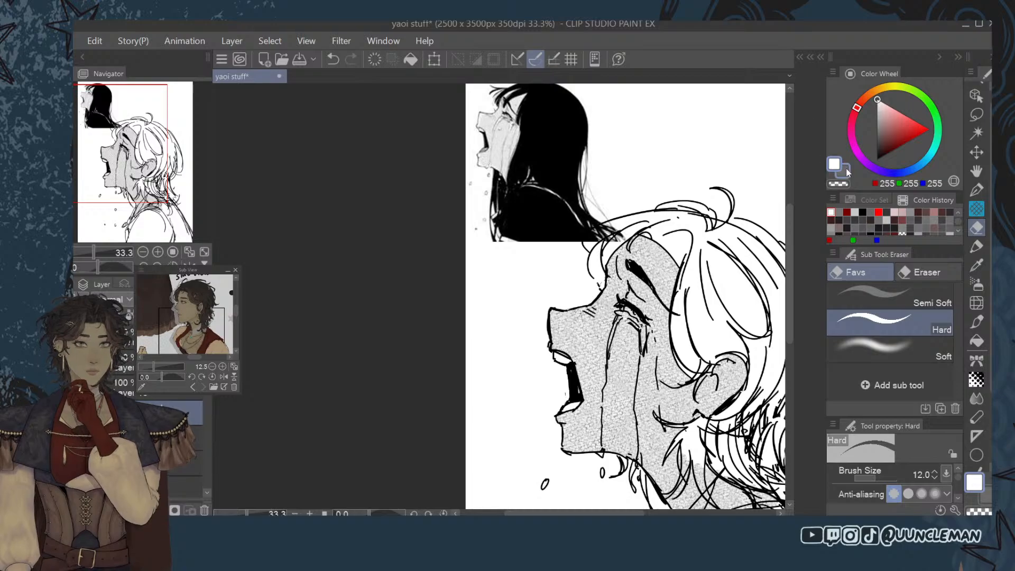
Set the Hard eraser's brush size to 30 and erase the paper texture along the front of the nose.
key(ctrl+z)
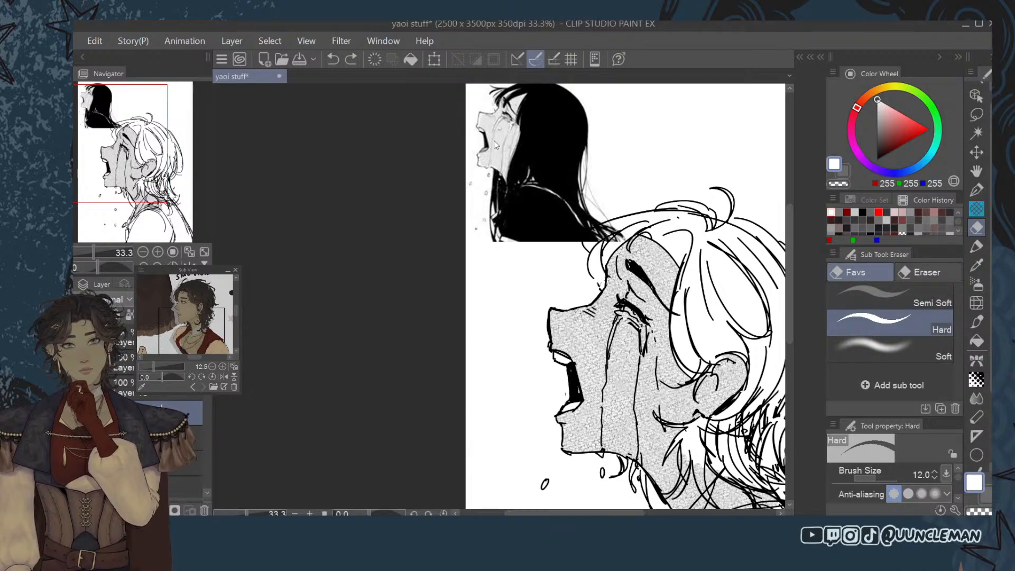
key(bracketright)
key(bracketright)
key(bracketright)
key(bracketright)
key(bracketright)
drag(552, 313, 556, 343)
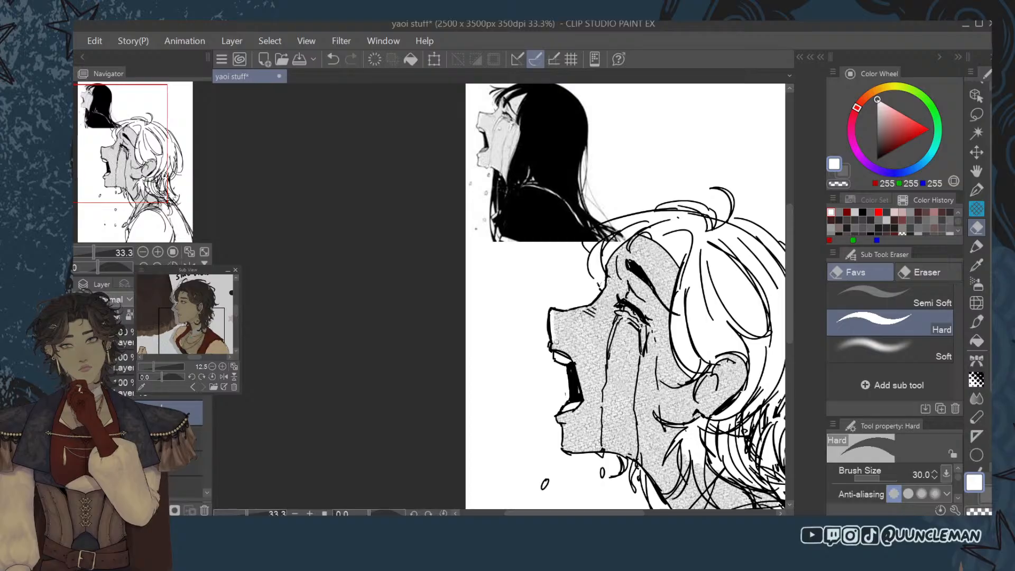
Erase narrow strips of paper texture along the tear streaks, lips and mouth with the size 30 Hard eraser.
scroll(783, 237, up, 3)
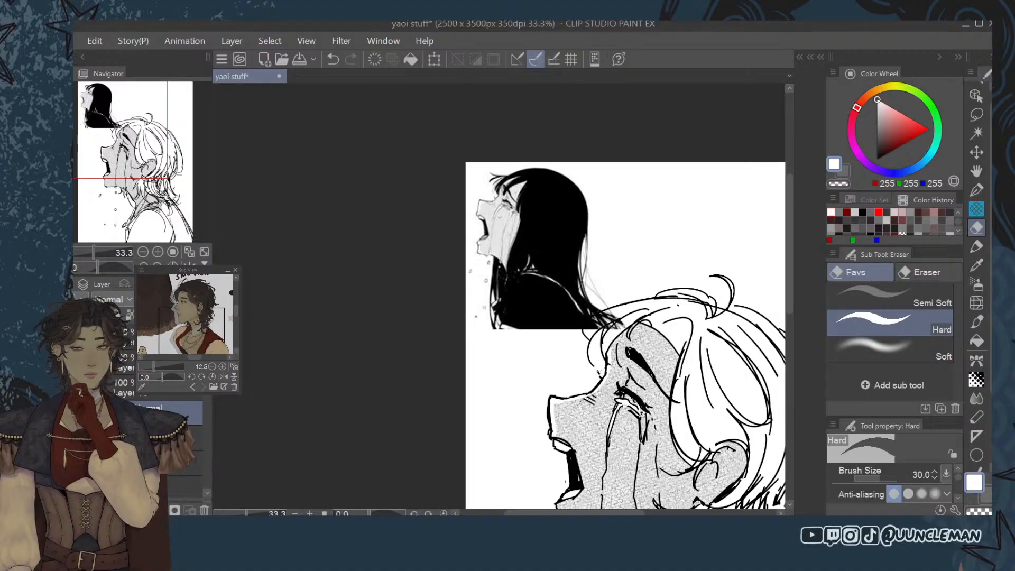
scroll(778, 340, down, 3)
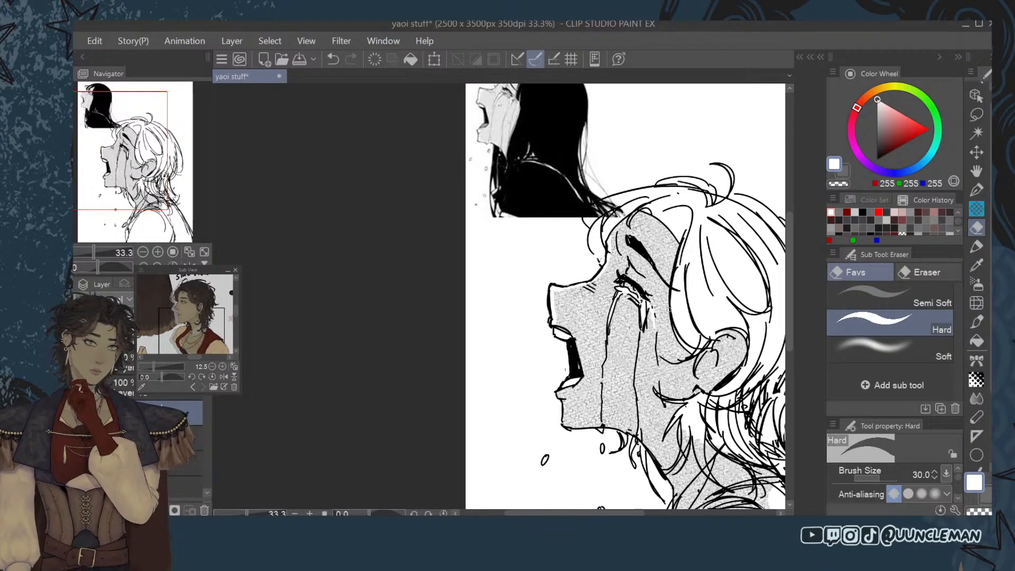
scroll(789, 313, up, 3)
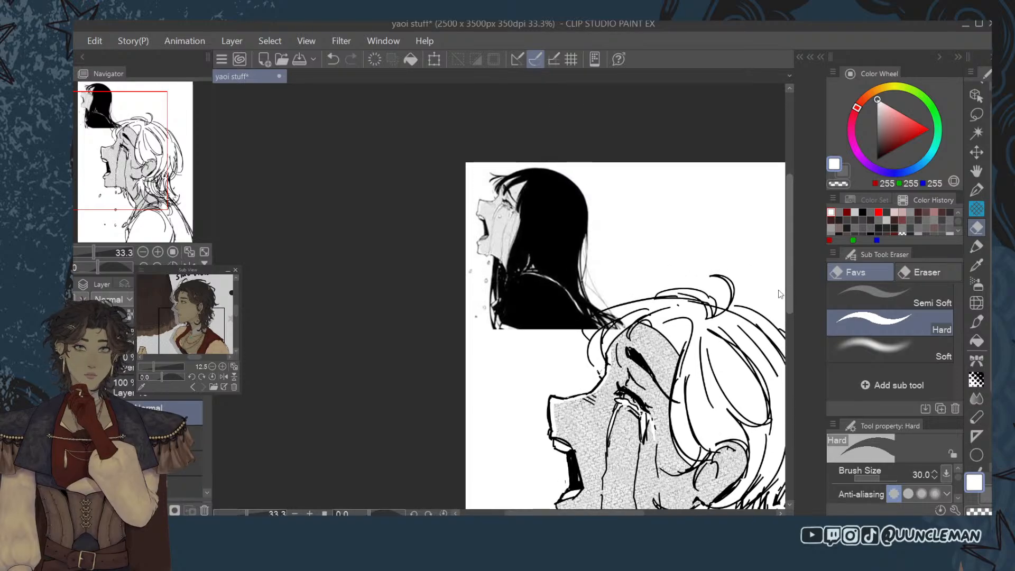
scroll(788, 313, down, 2)
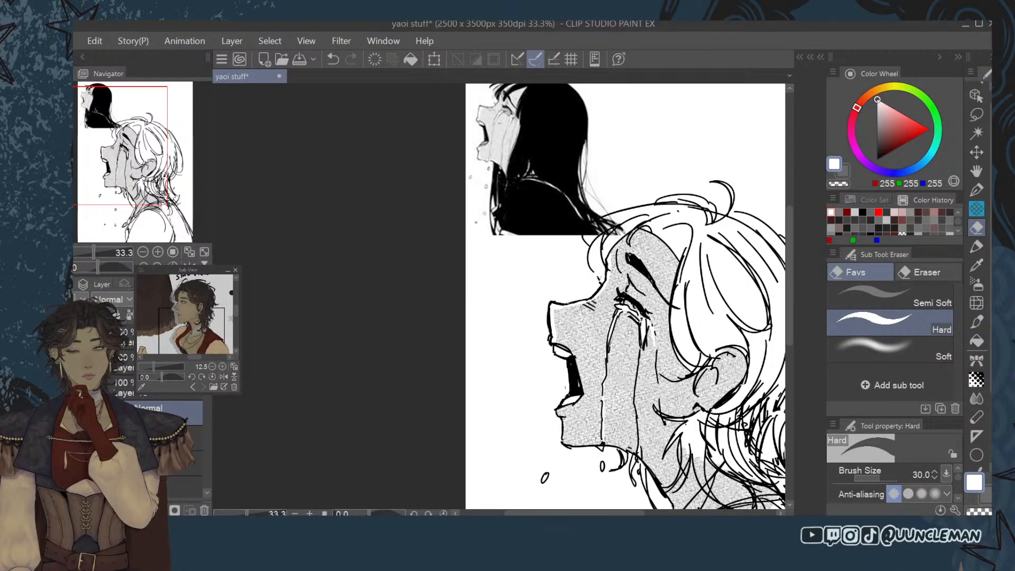
scroll(795, 312, up, 1)
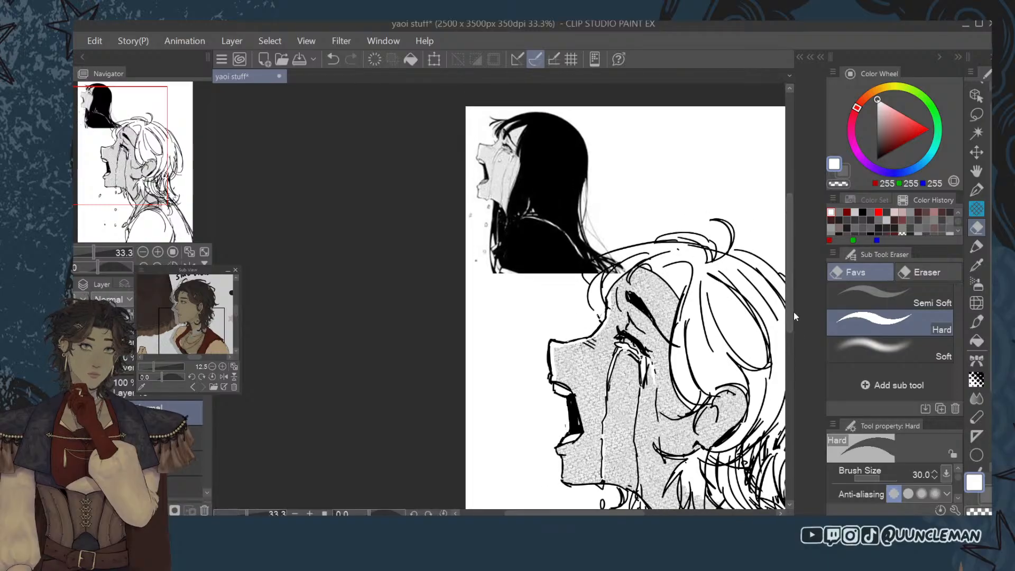
scroll(791, 309, up, 2)
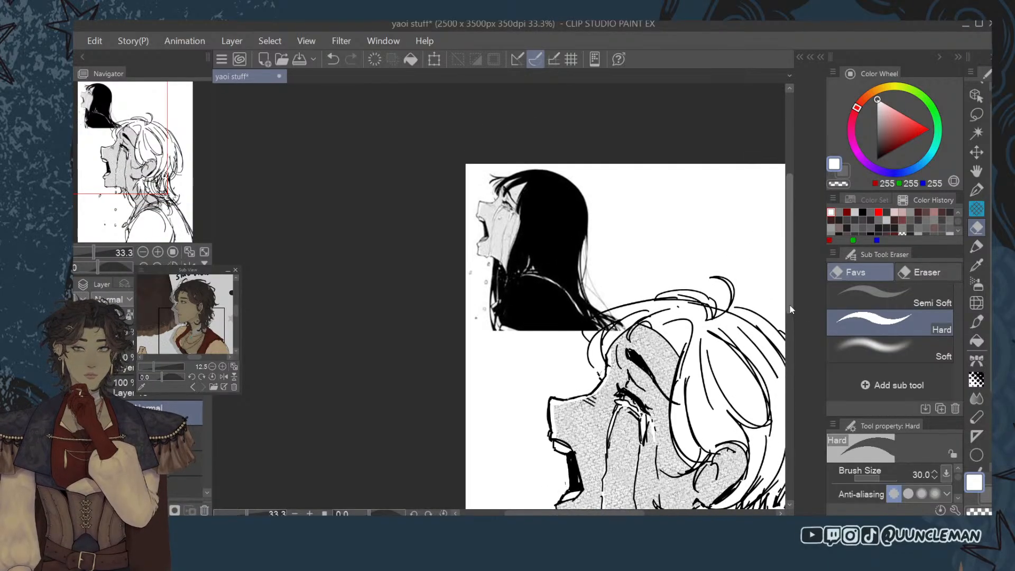
scroll(787, 310, down, 6)
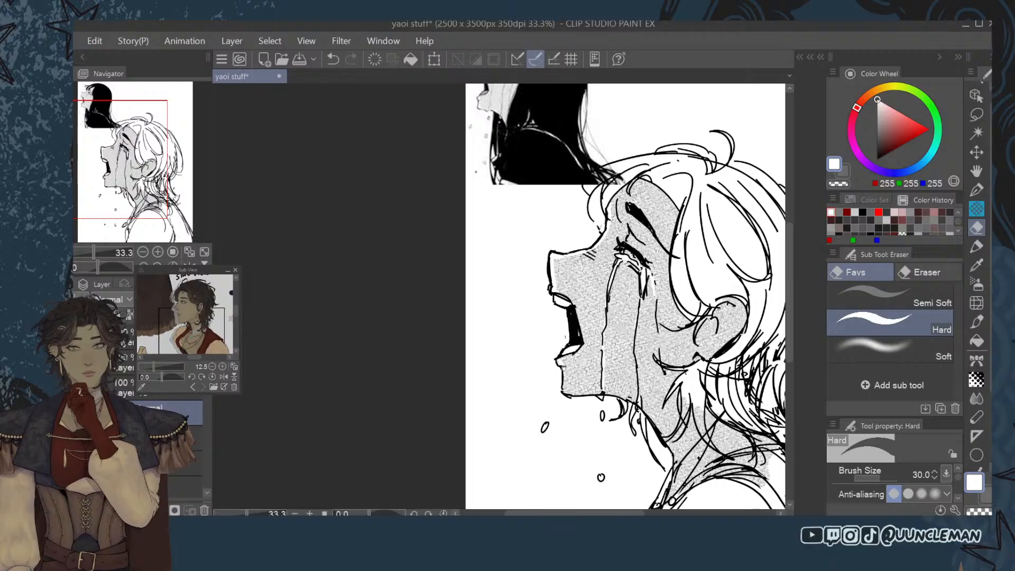
scroll(792, 302, up, 8)
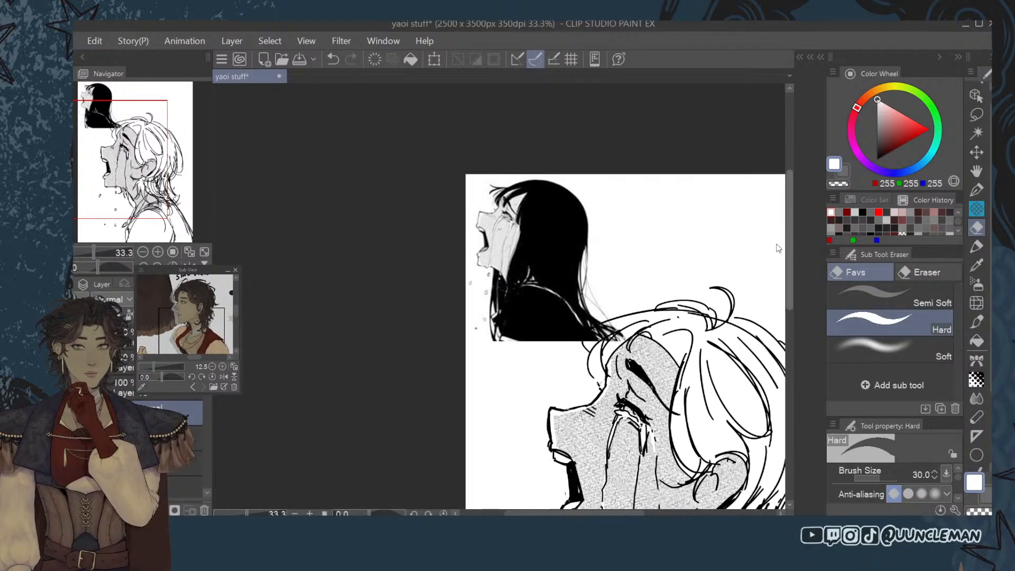
scroll(791, 301, down, 7)
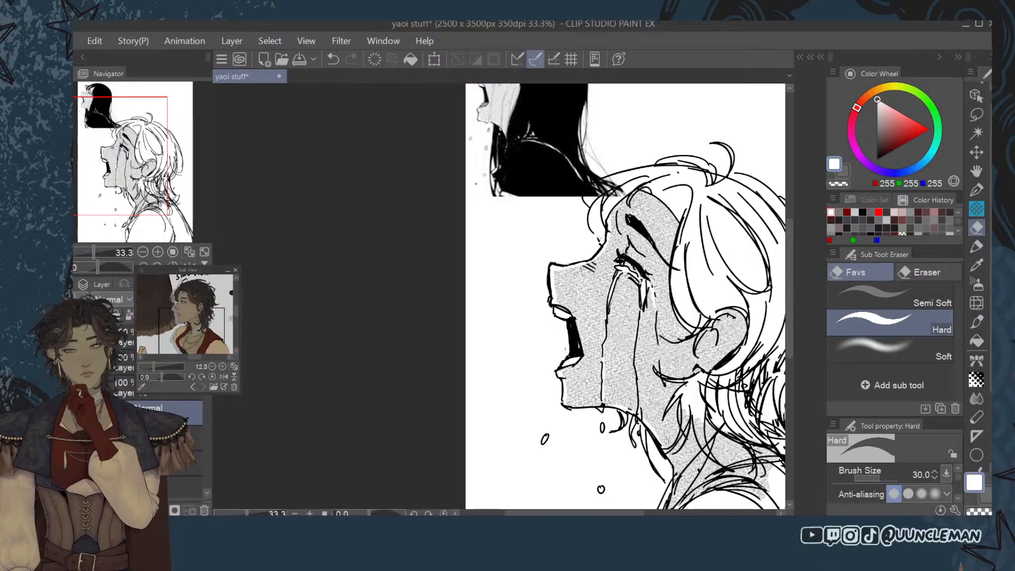
scroll(779, 324, up, 3)
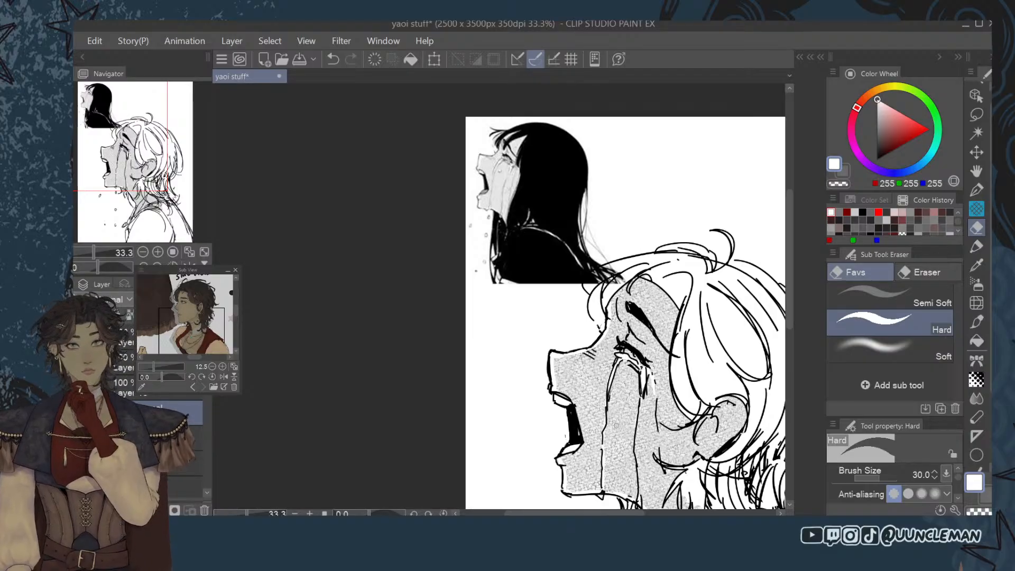
drag(566, 459, 577, 453)
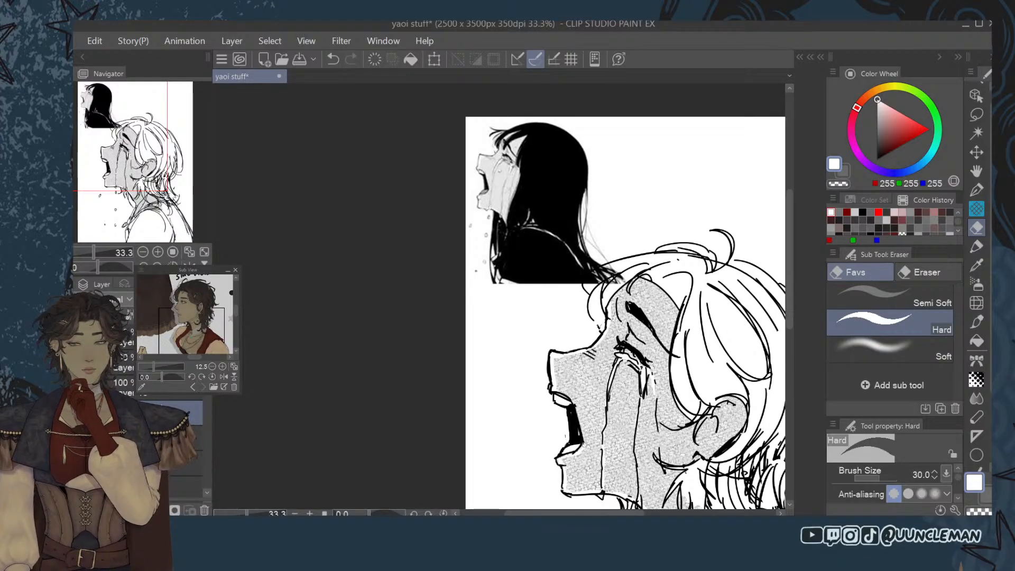
mouse_move(553, 387)
mouse_down()
mouse_move(580, 410)
mouse_move(584, 441)
mouse_up()
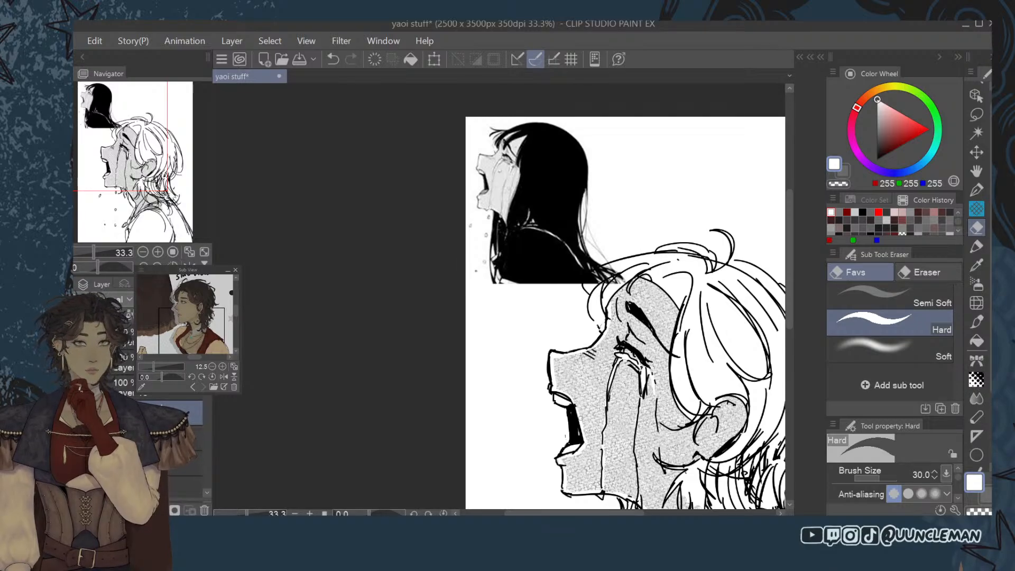
drag(598, 513, 588, 513)
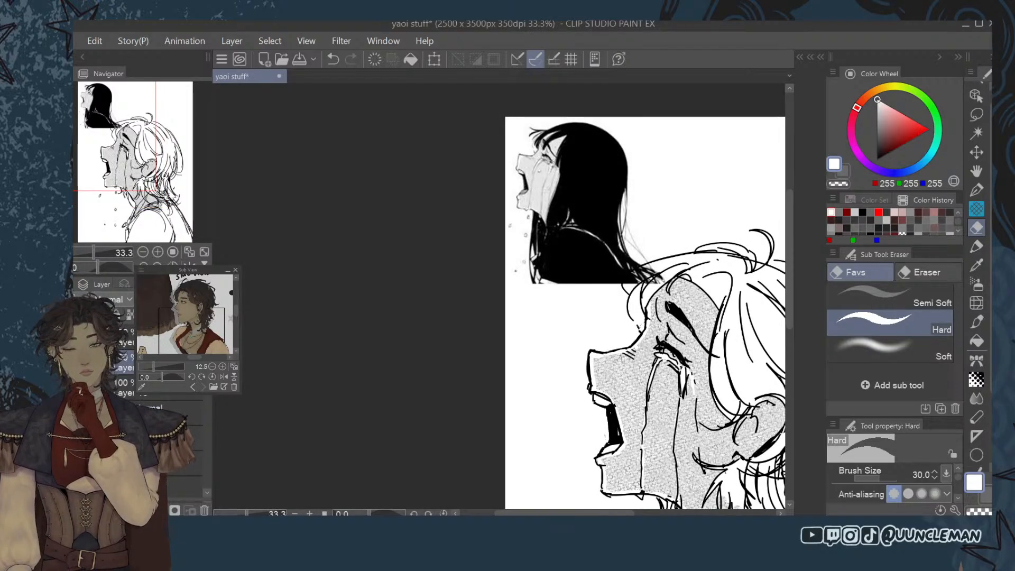
Lower the sketch layer's opacity and add a new layer for inking with Mapping pen mod in black.
drag(179, 299, 150, 300)
key(ctrl+plus)
key(space)
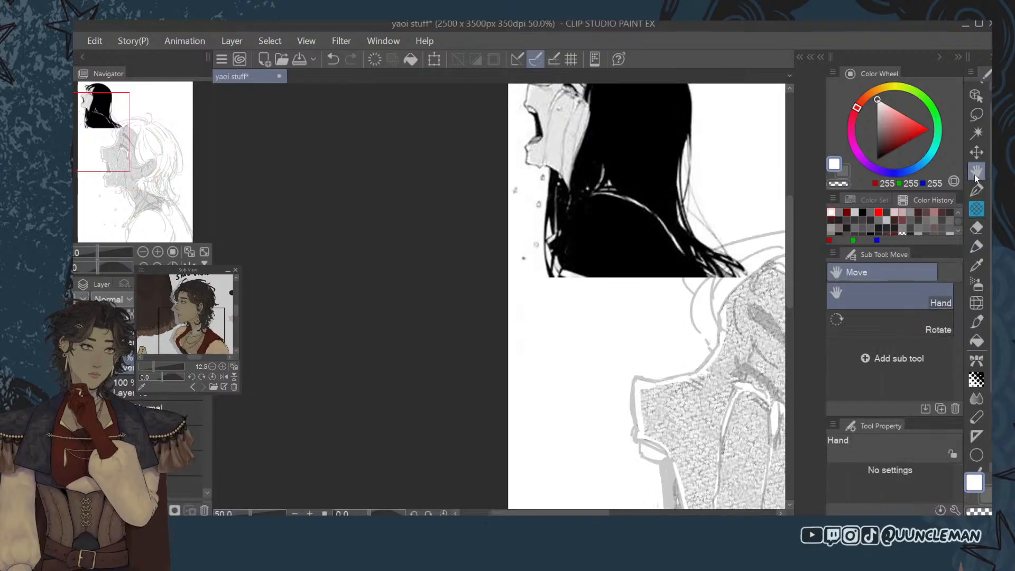
drag(656, 316, 397, 284)
drag(579, 339, 611, 333)
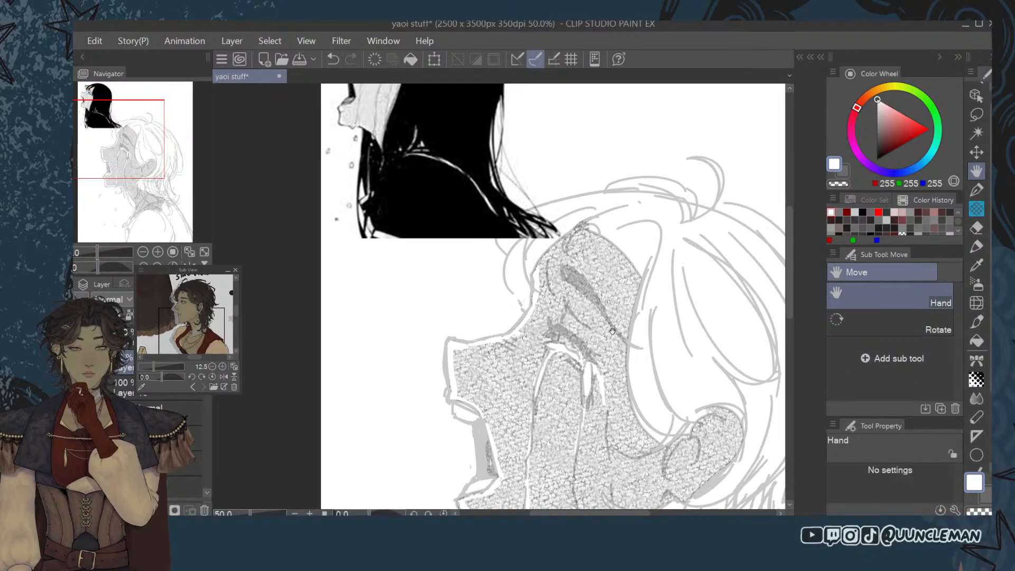
click(976, 190)
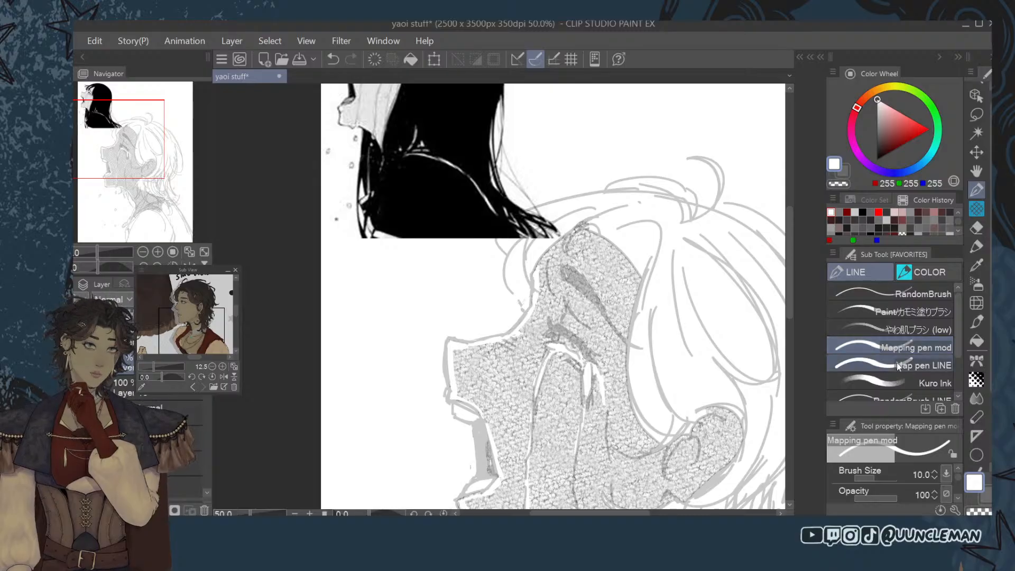
click(842, 237)
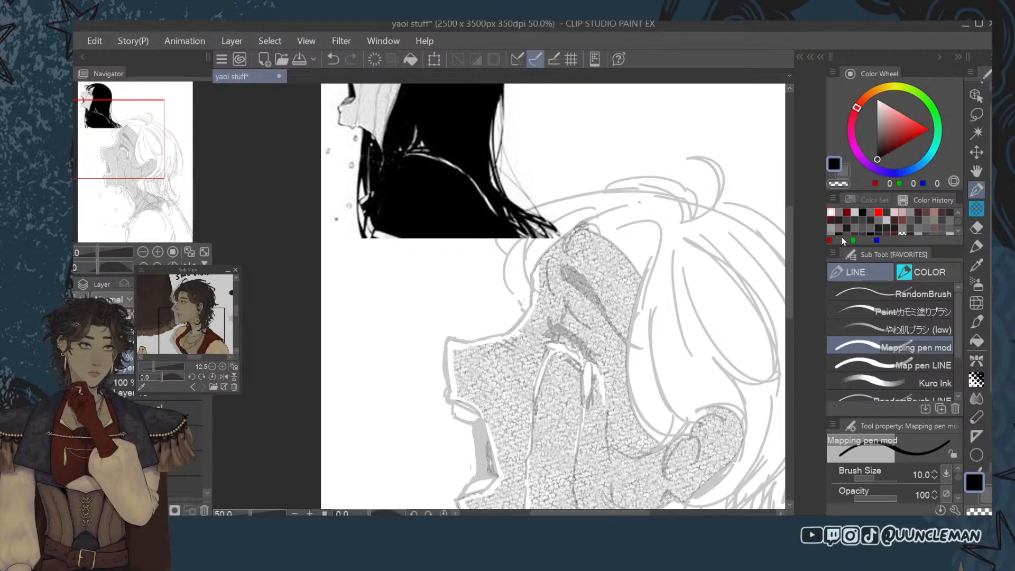
key(ctrl+shift+n)
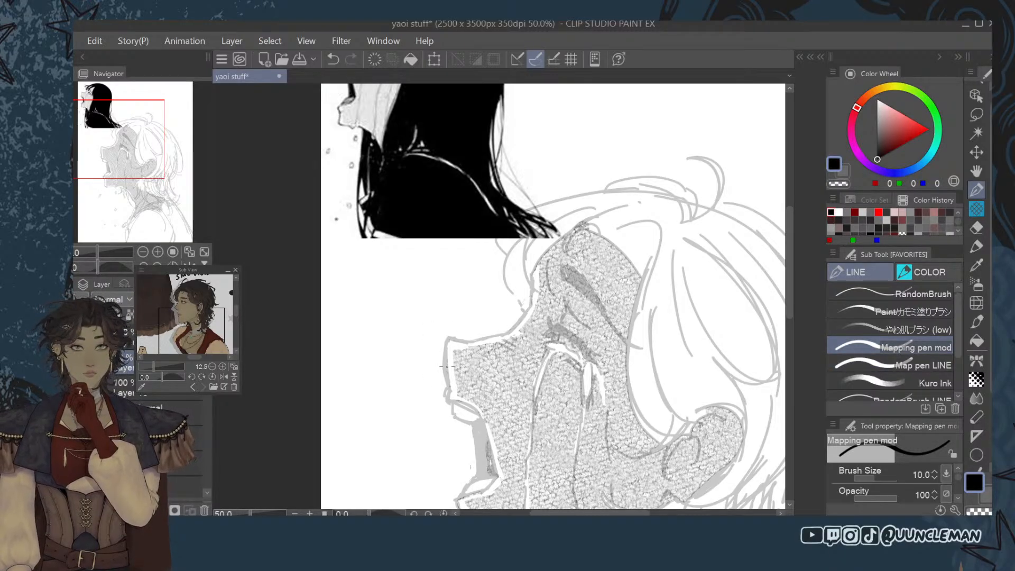
Try inking the front of the nose in black with Mapping pen mod and Map pen LINE.
key(])
drag(447, 339, 448, 382)
key(ctrl+z)
key(bracketleft)
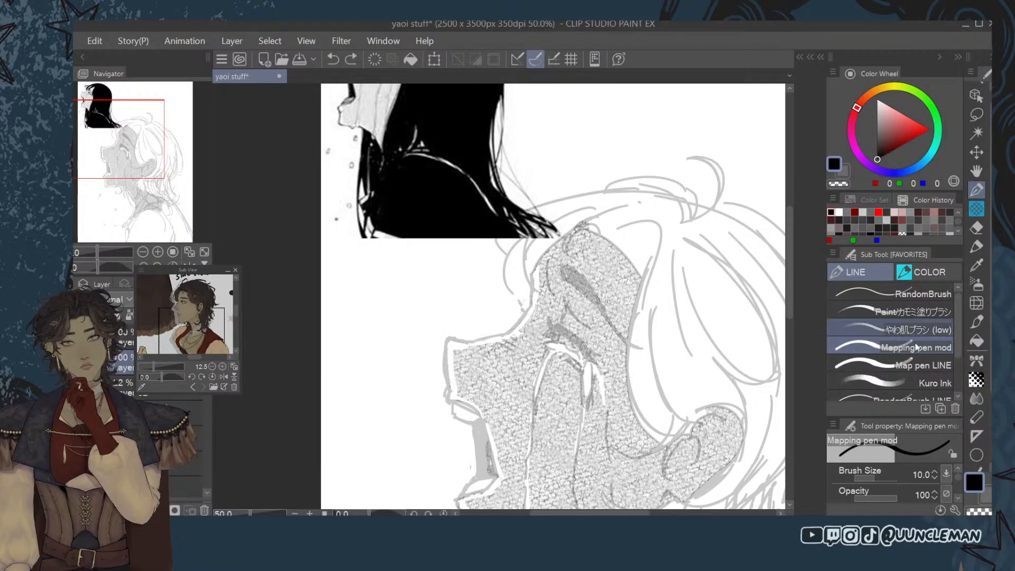
click(907, 364)
key(bracketleft)
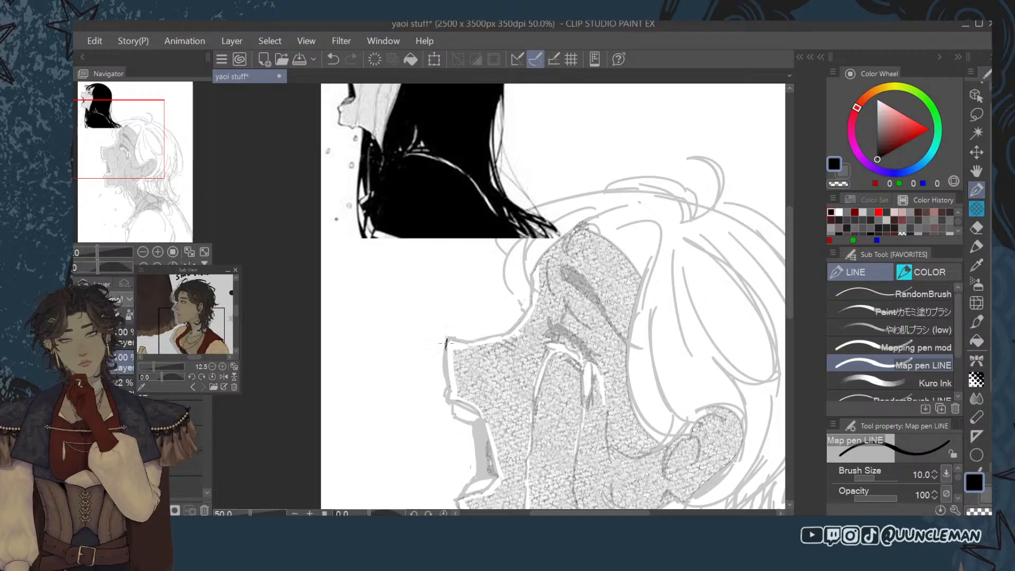
drag(447, 341, 448, 384)
key(ctrl+z)
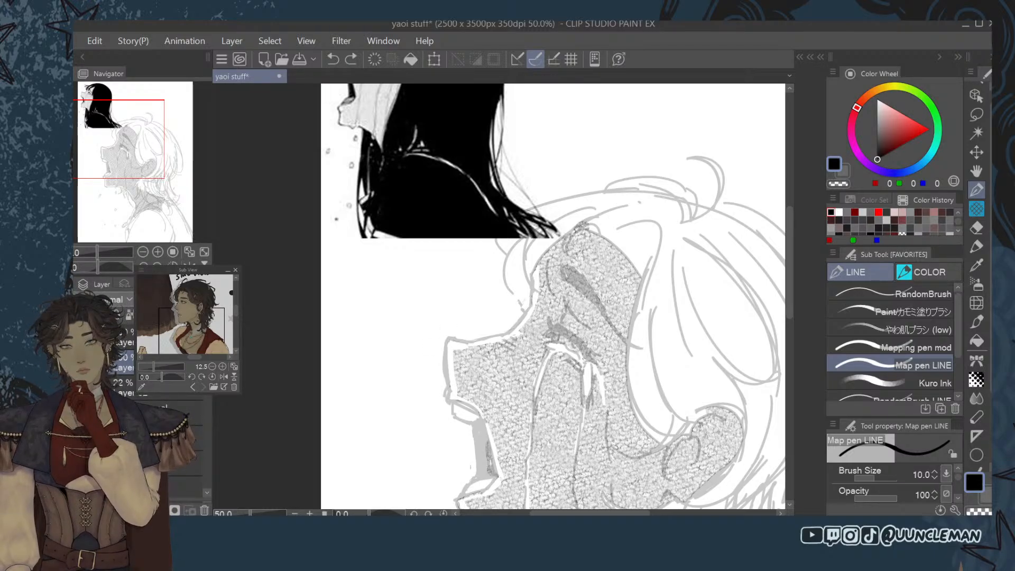
Restore the sketch layer to 100% opacity and touch up the bridge of the nose with the size 30 Hard eraser.
click(125, 388)
drag(253, 312, 252, 313)
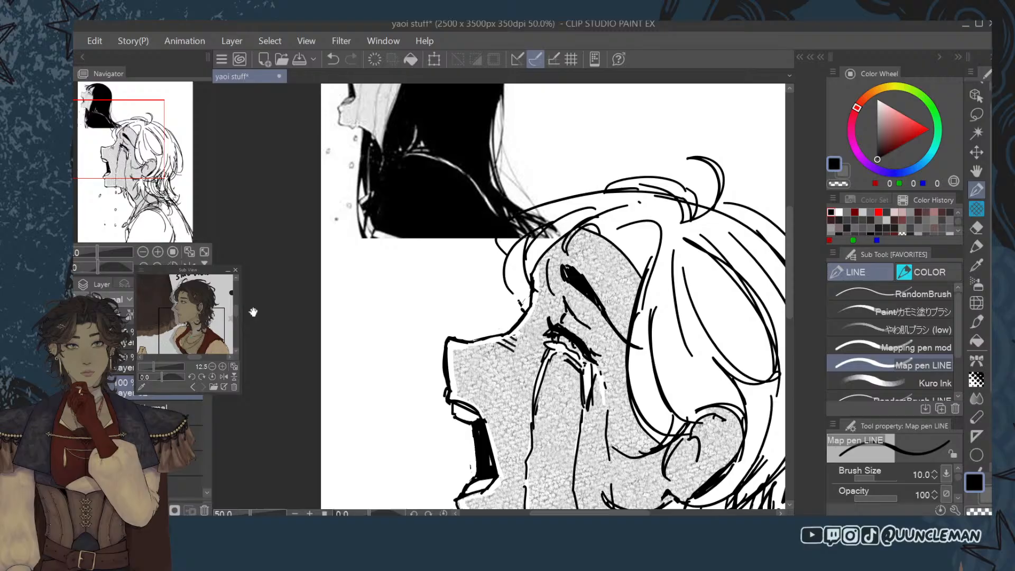
click(977, 228)
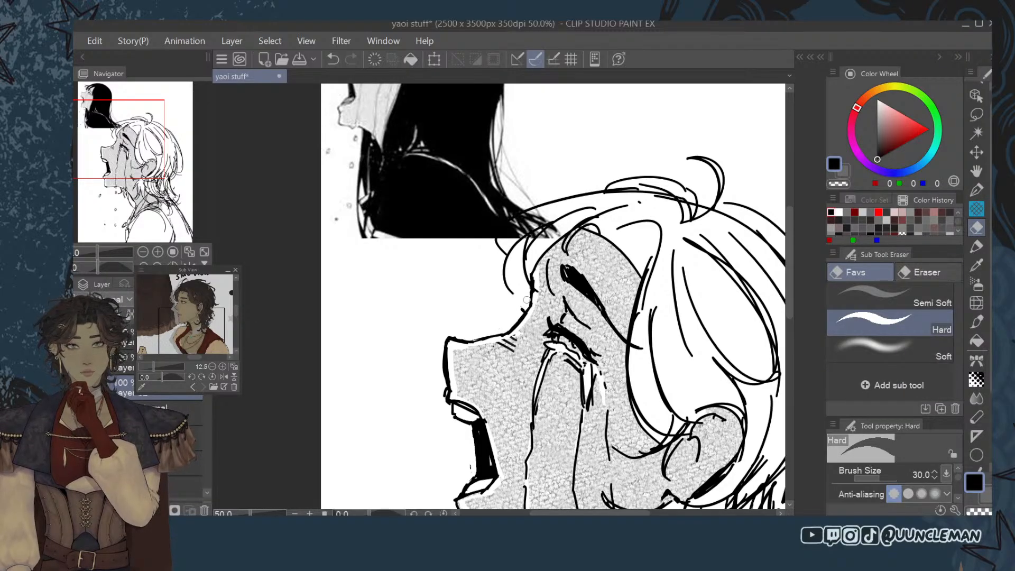
scroll(527, 296, down, 1)
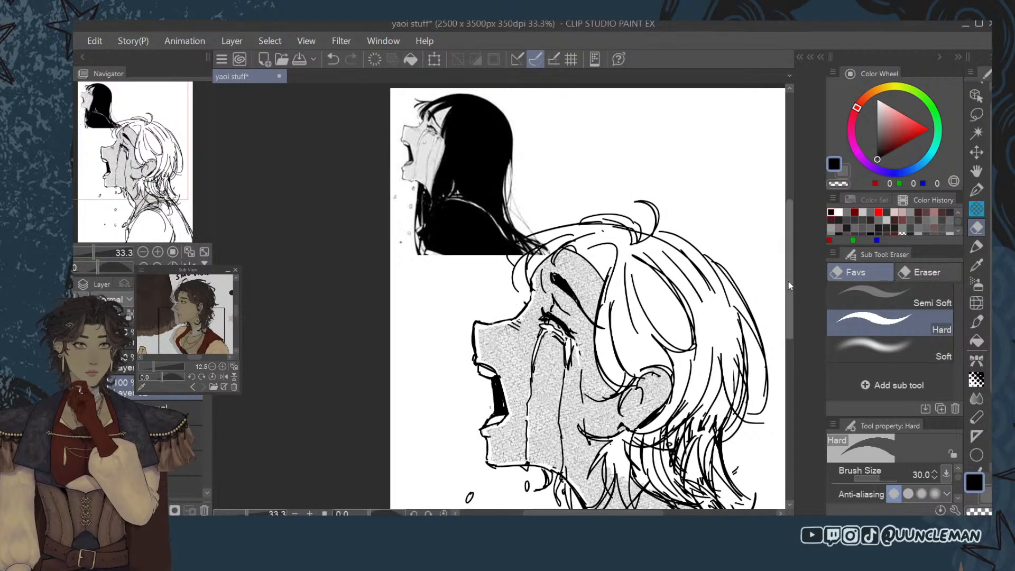
drag(788, 282, 789, 248)
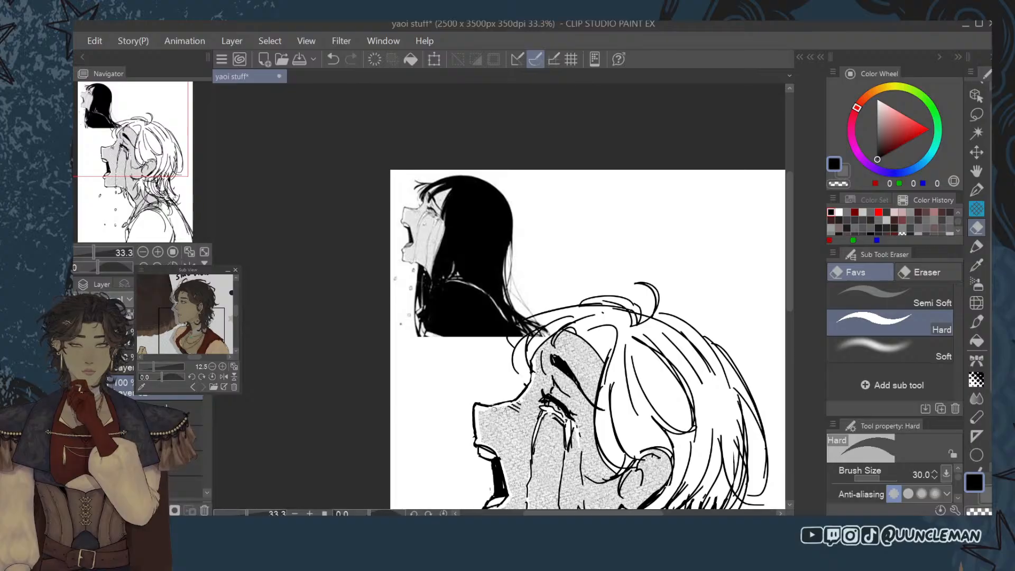
drag(512, 405, 492, 408)
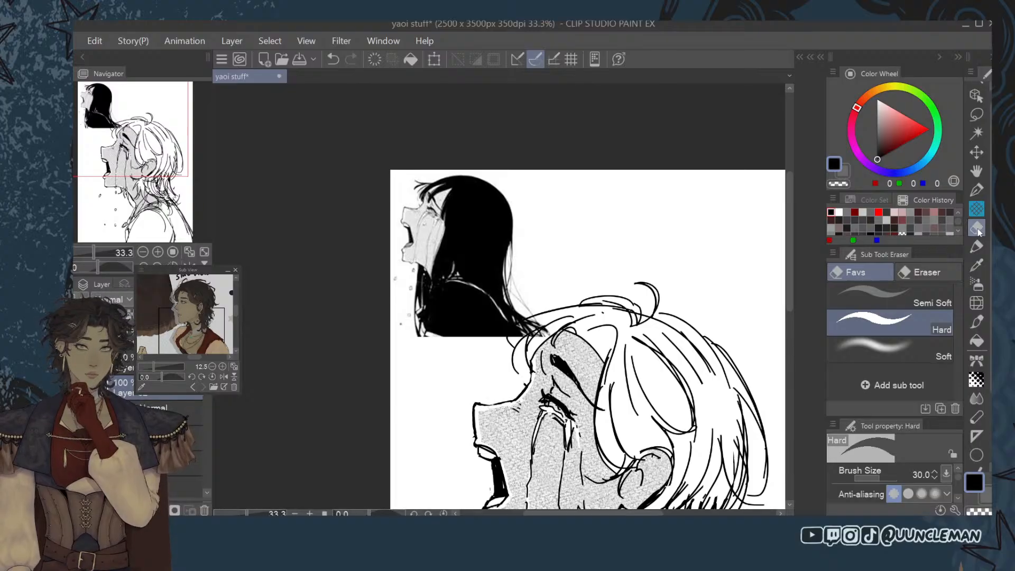
Try redrawing the line along the bridge of the nose with Map pen LINE, raising the brush size to 15.
click(977, 189)
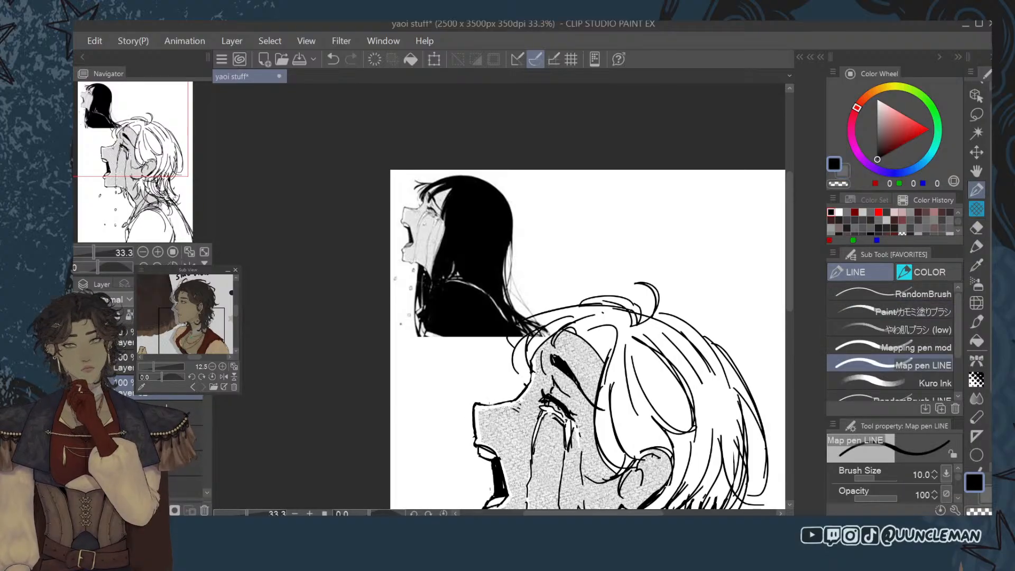
drag(511, 404, 519, 400)
key(ctrl+z)
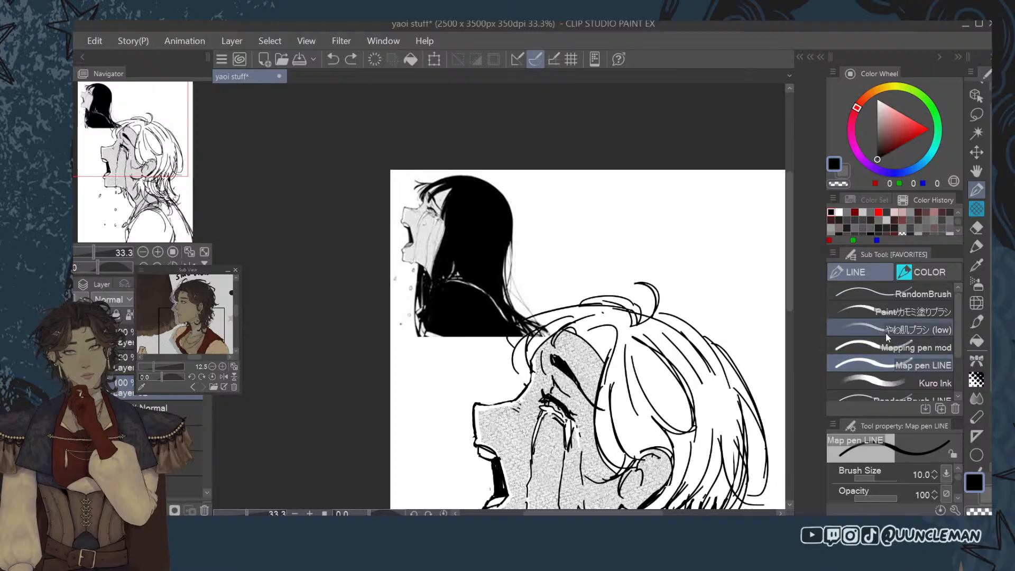
key(bracketleft)
key(bracketleft)
key(bracketleft)
key(bracketright)
key(bracketright)
key(bracketright)
key(bracketright)
key(bracketright)
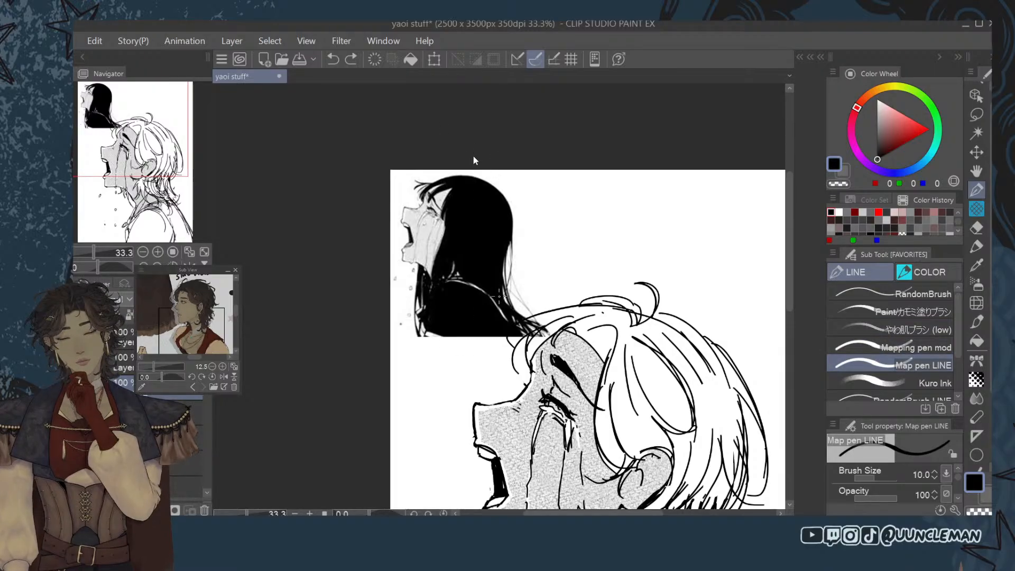
key(ctrl+z)
drag(479, 404, 516, 399)
key(ctrl+z)
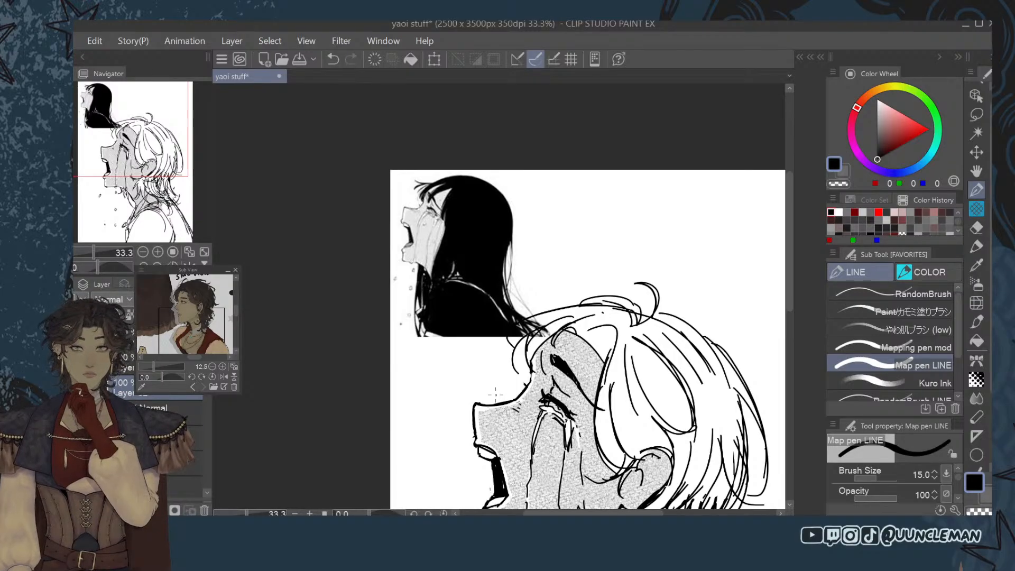
Rework the outline around the nose bridge and brow with the Hard eraser and Map pen LINE.
key(e)
key(ctrl+z)
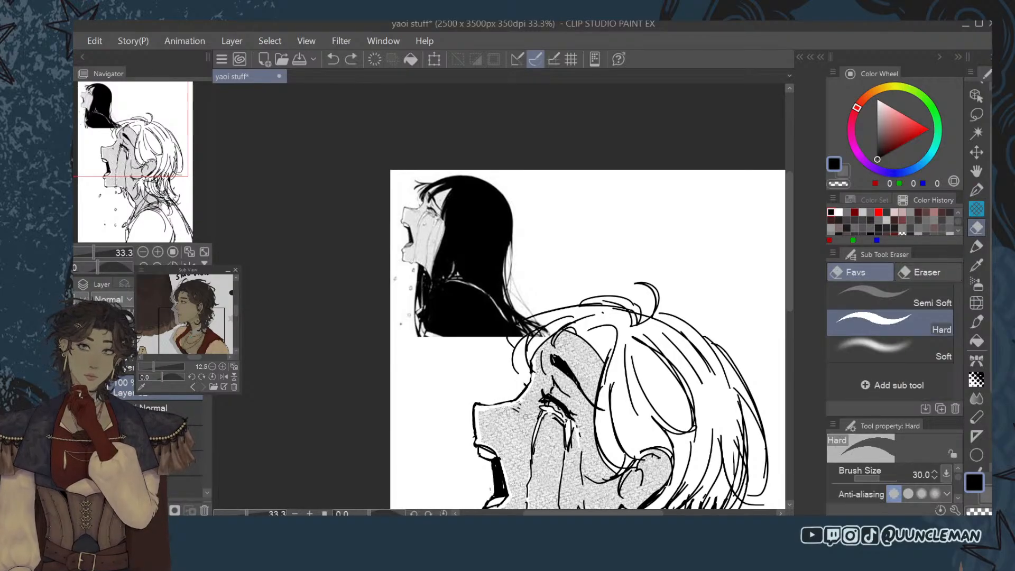
drag(482, 399, 520, 399)
key(p)
key(ctrl+z)
key(ctrl+z)
key(ctrl+z)
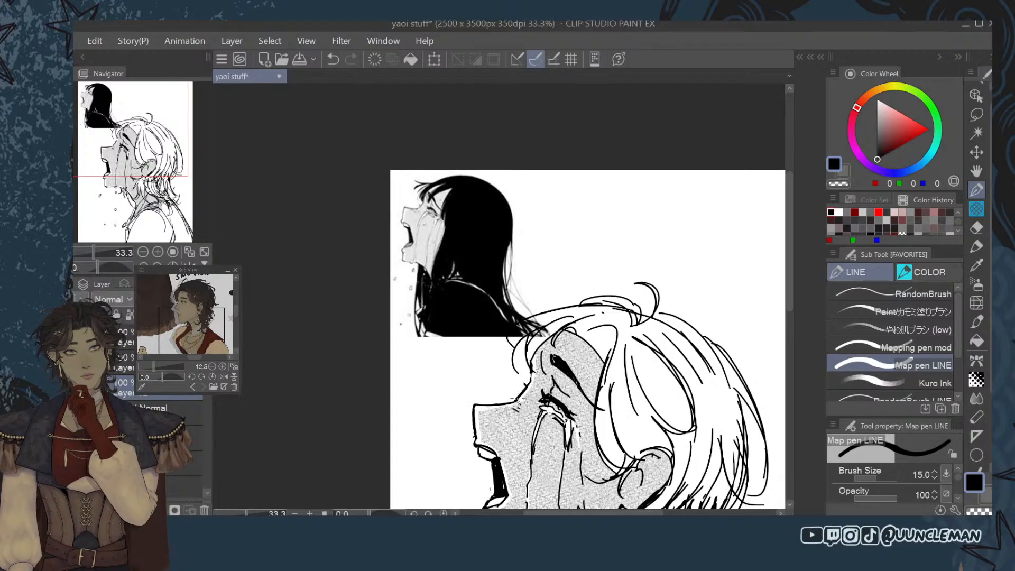
key(e)
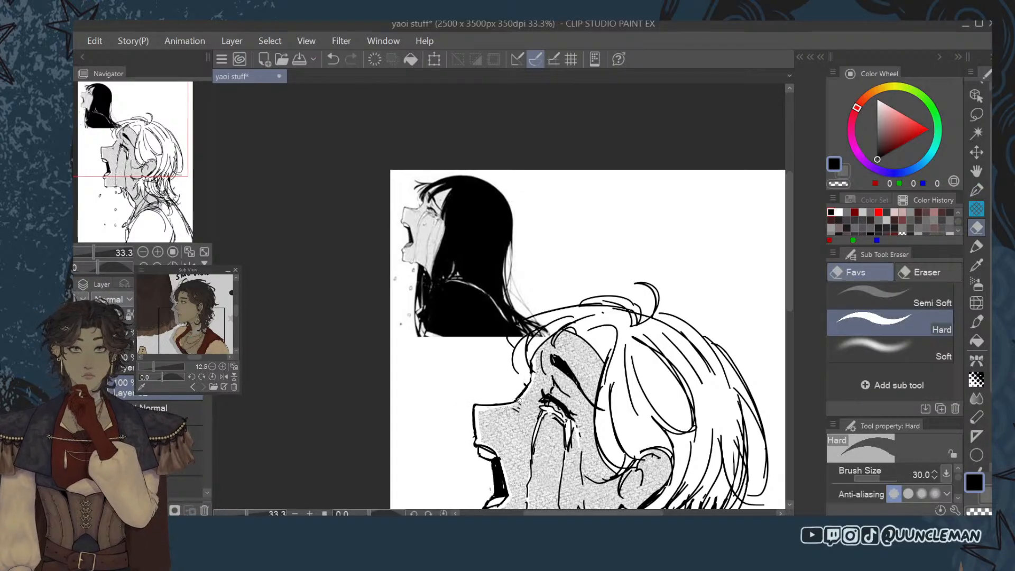
click(973, 188)
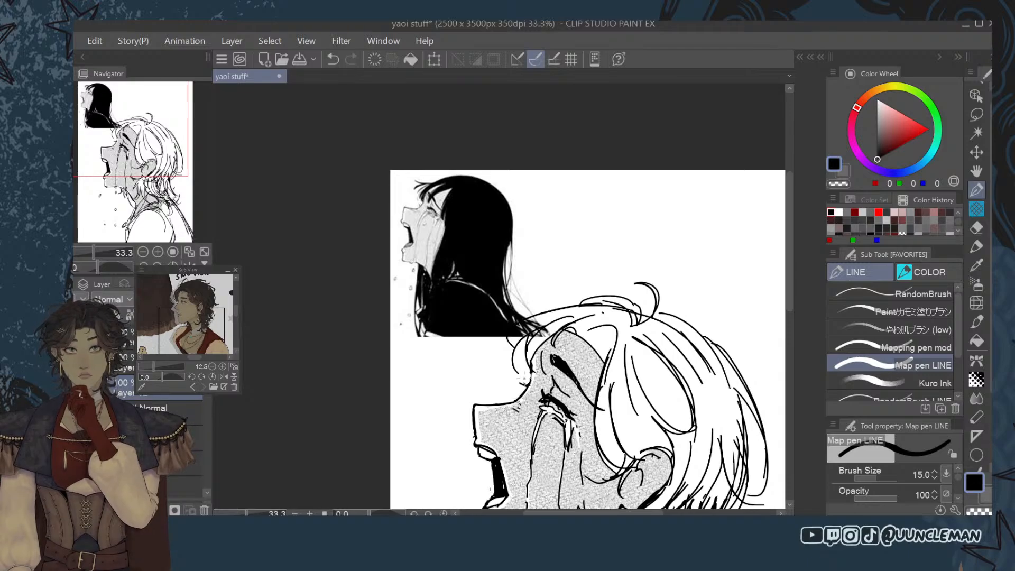
click(977, 246)
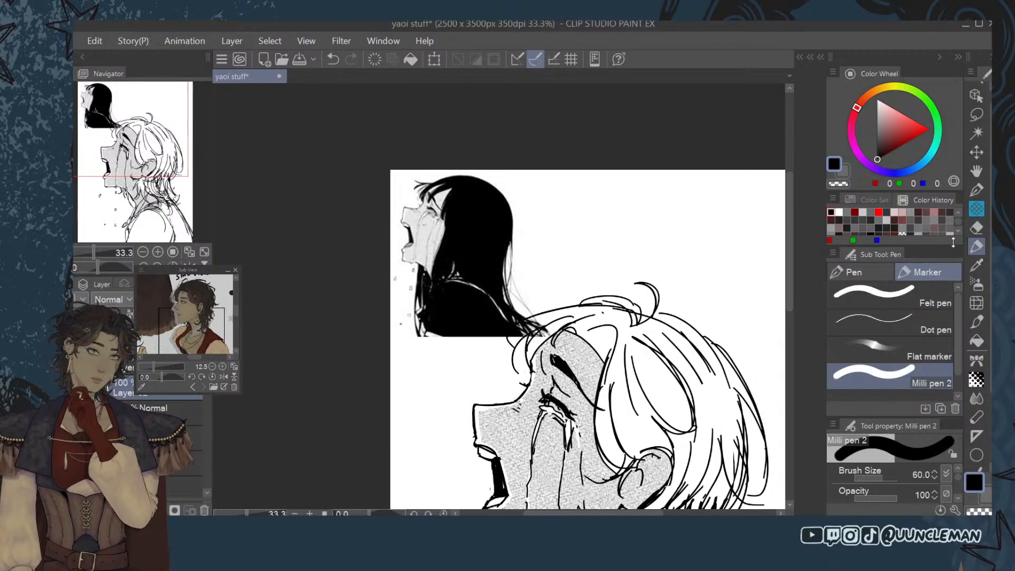
mouse_move(790, 301)
mouse_down()
mouse_move(785, 219)
mouse_move(792, 352)
mouse_up()
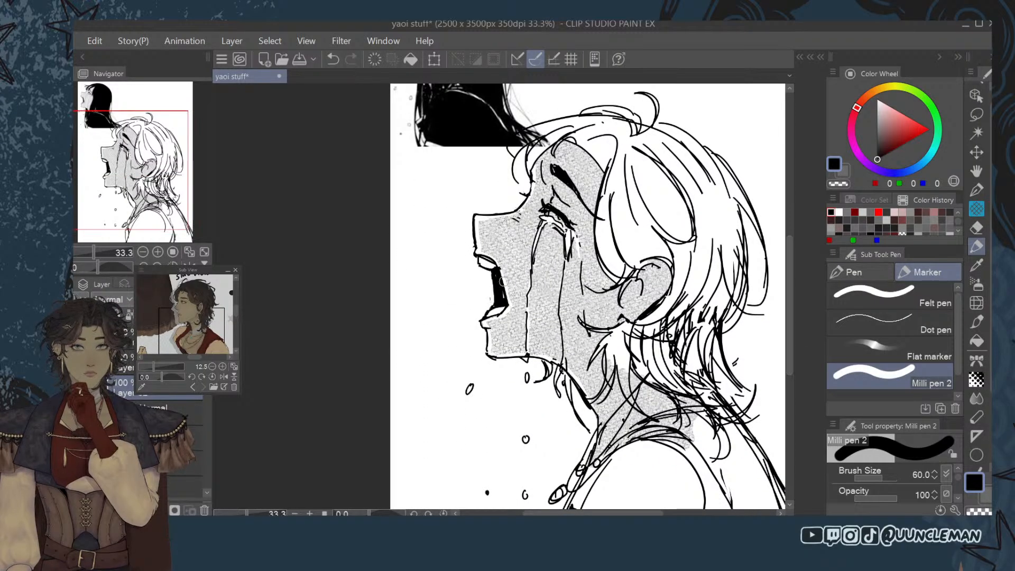
key(e)
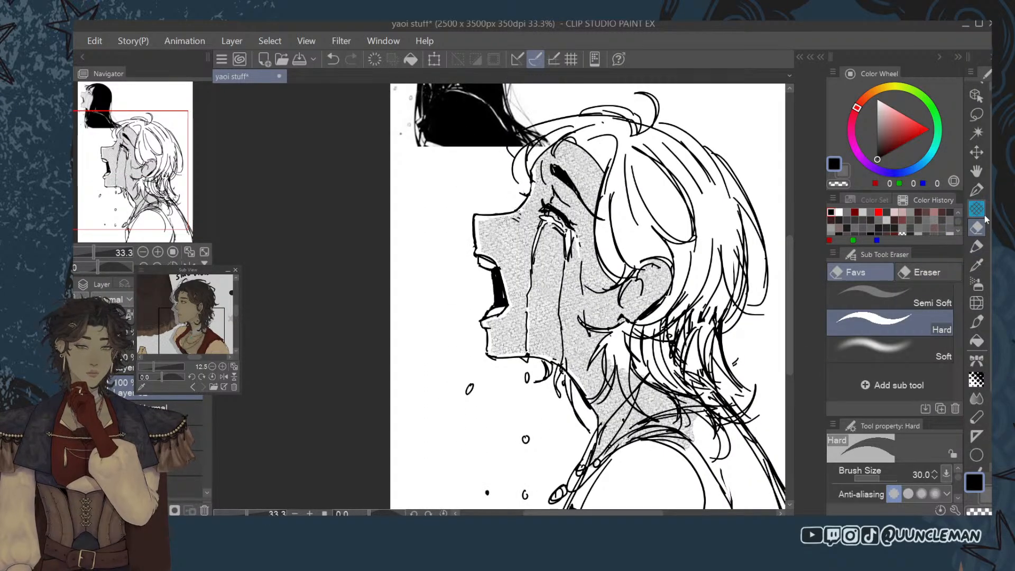
click(976, 247)
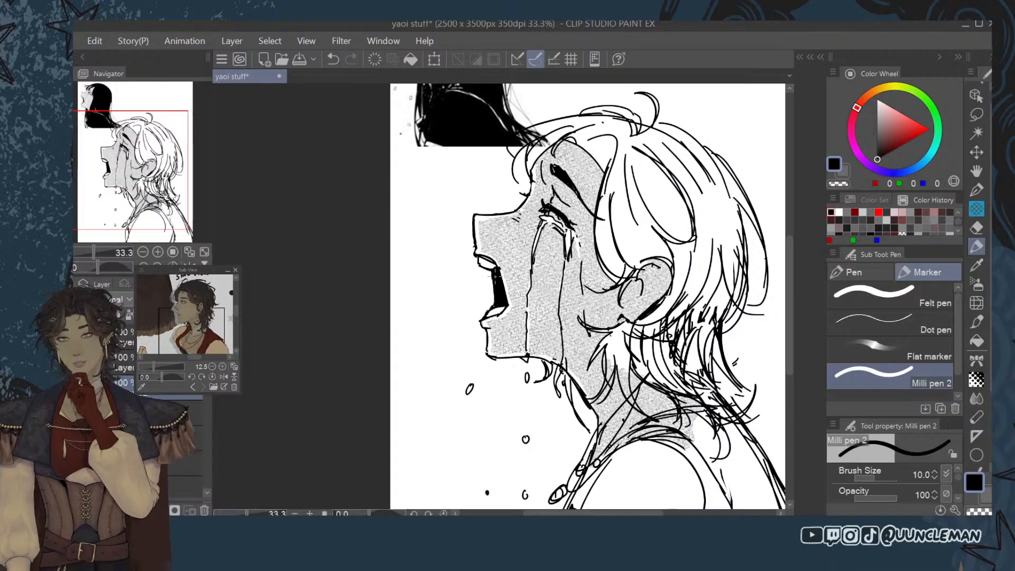
Erase the short marks on the bridge of the nose with the Hard eraser at size 30.
click(976, 171)
scroll(543, 267, up, 1)
drag(536, 101, 603, 412)
drag(678, 429, 666, 276)
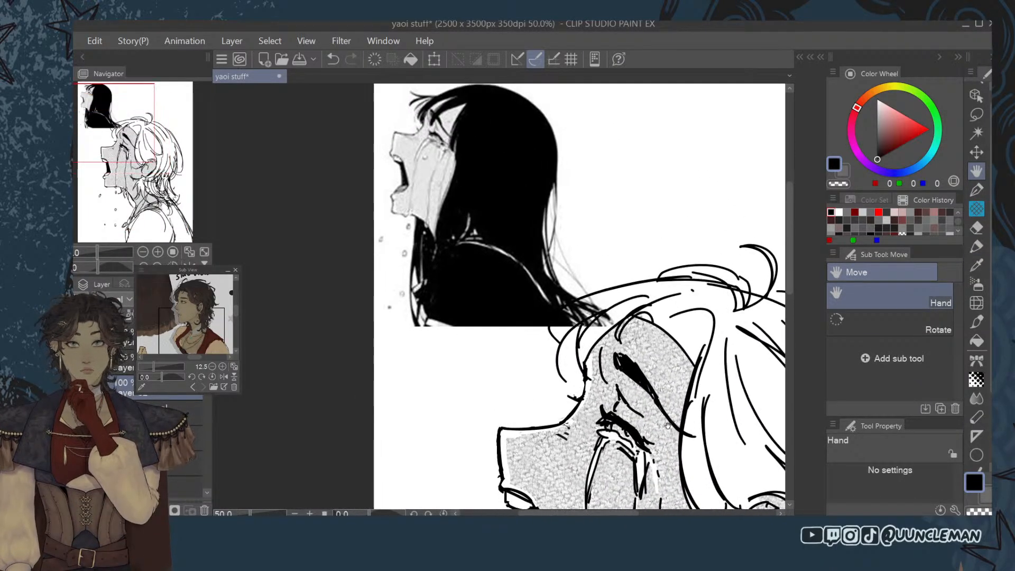
mouse_move(663, 441)
mouse_down()
mouse_move(587, 207)
mouse_move(626, 418)
mouse_move(623, 359)
mouse_up()
click(977, 228)
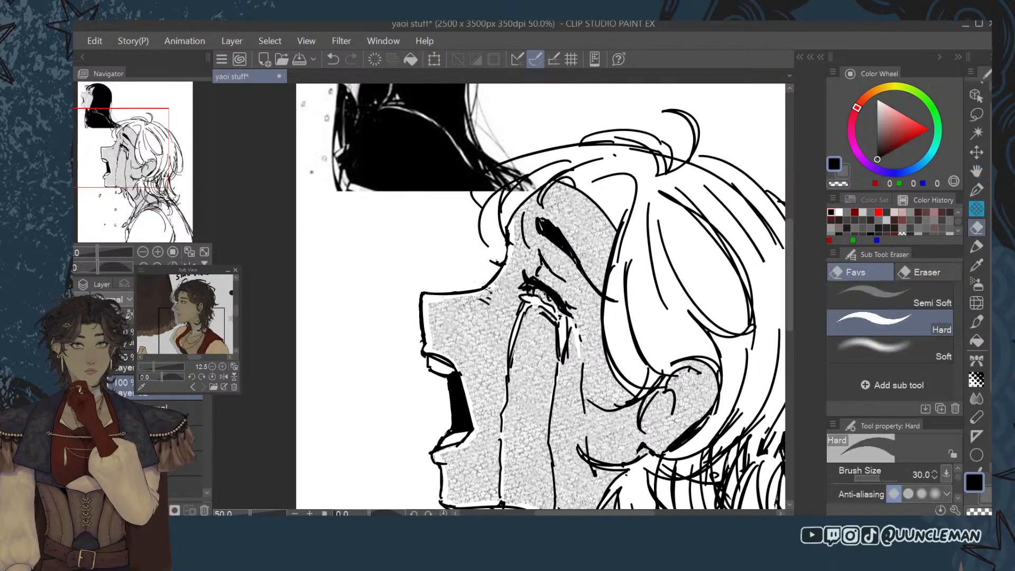
drag(543, 295, 553, 303)
key(ctrl+z)
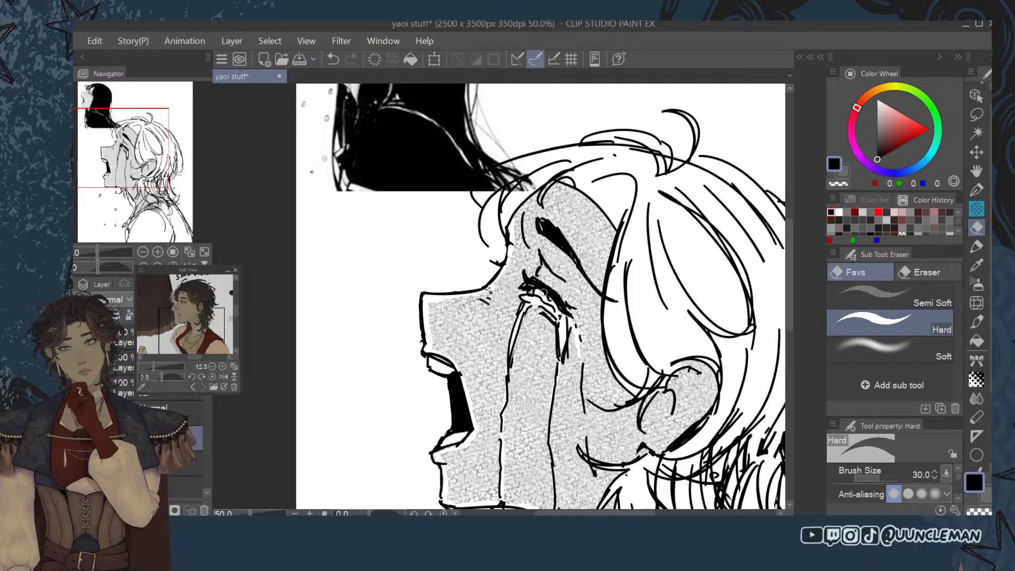
drag(481, 294, 497, 298)
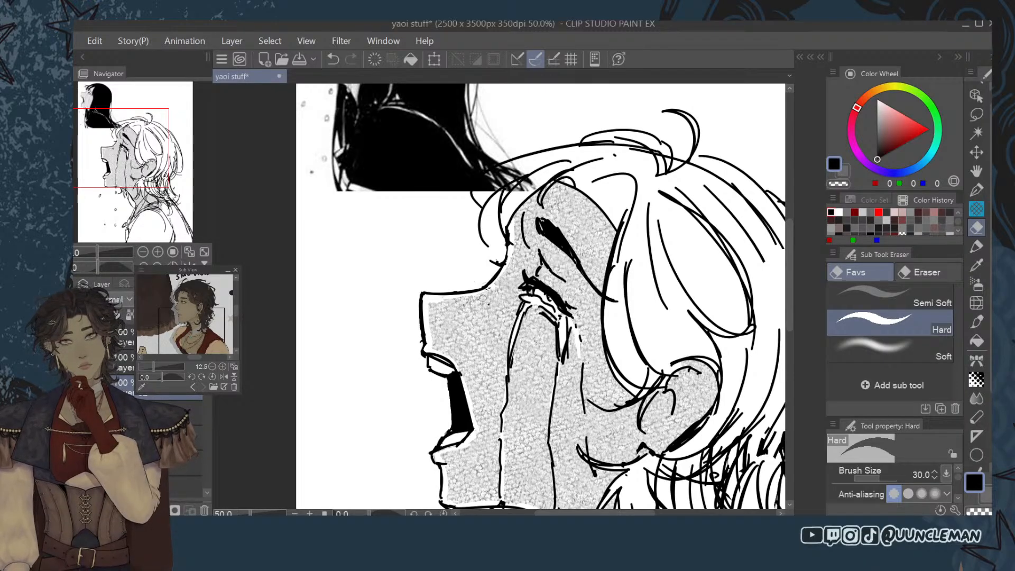
Try hatching diagonally across the bridge of the nose with Mapping pen mod at brush size 8.
click(977, 190)
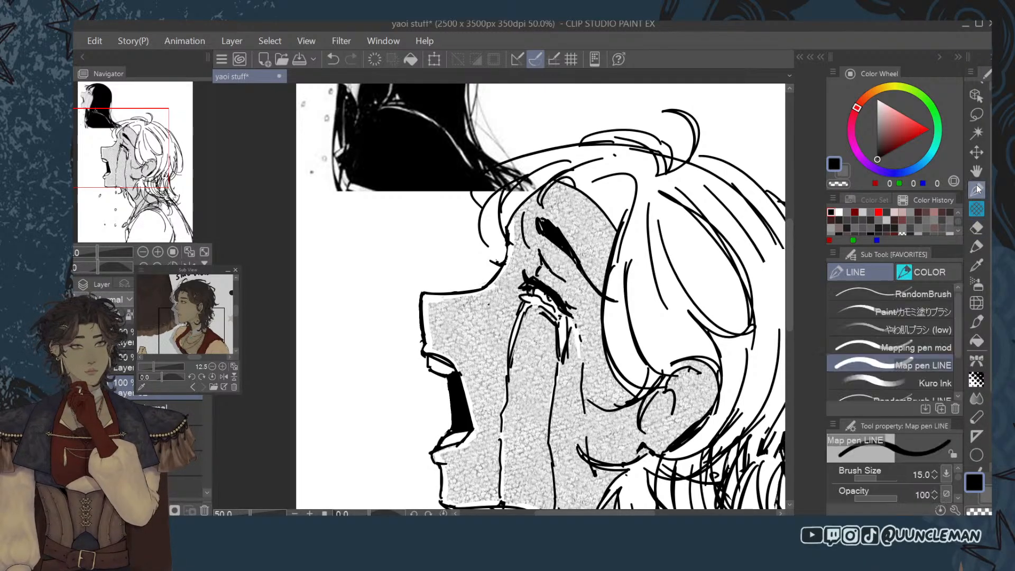
key(bracketleft)
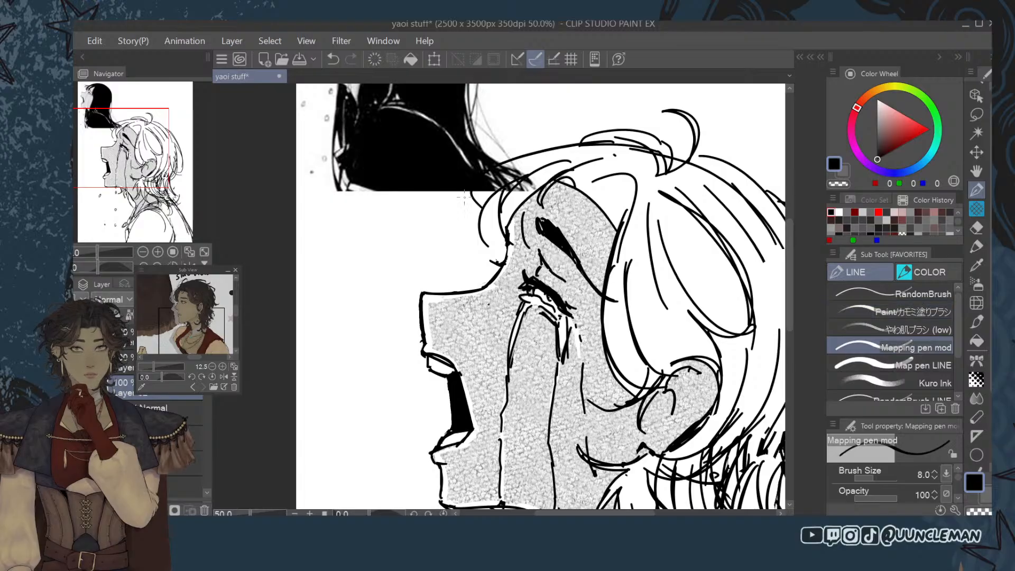
drag(491, 292, 508, 306)
drag(491, 286, 513, 298)
drag(494, 284, 515, 301)
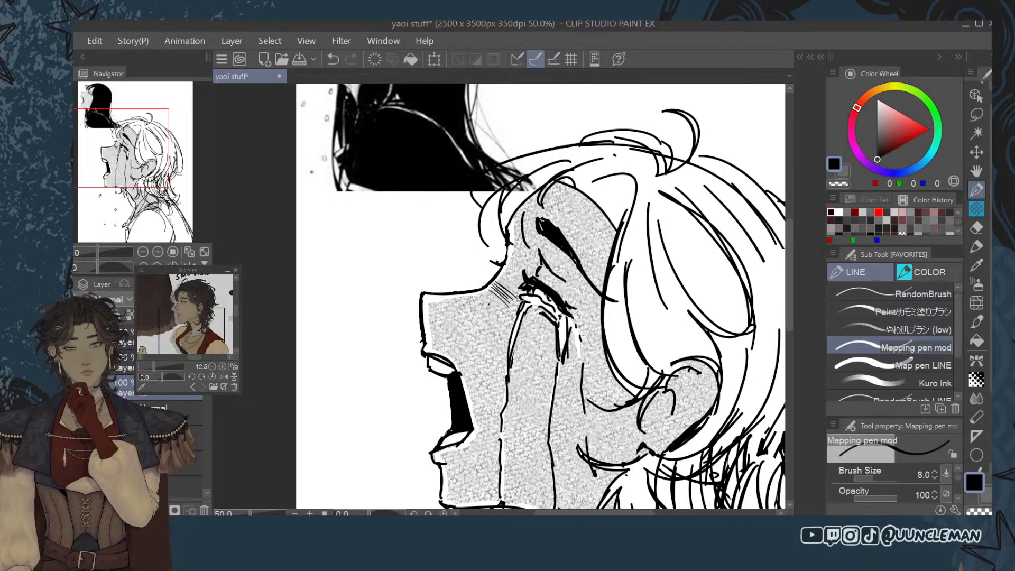
scroll(518, 301, down, 4)
scroll(518, 300, up, 3)
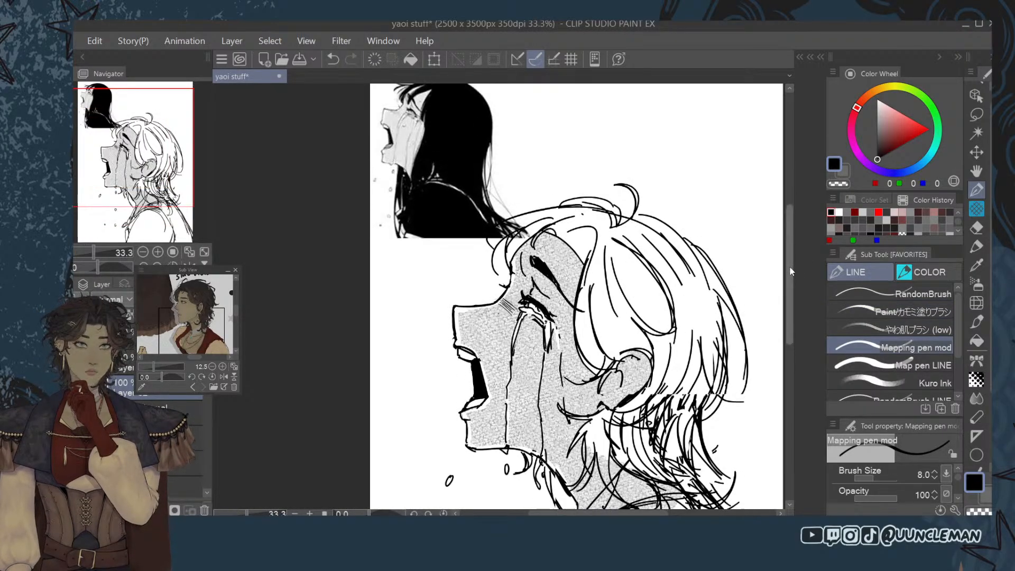
drag(790, 267, 785, 231)
key(ctrl+z)
key(ctrl+z)
key(ctrl+z)
key(ctrl+z)
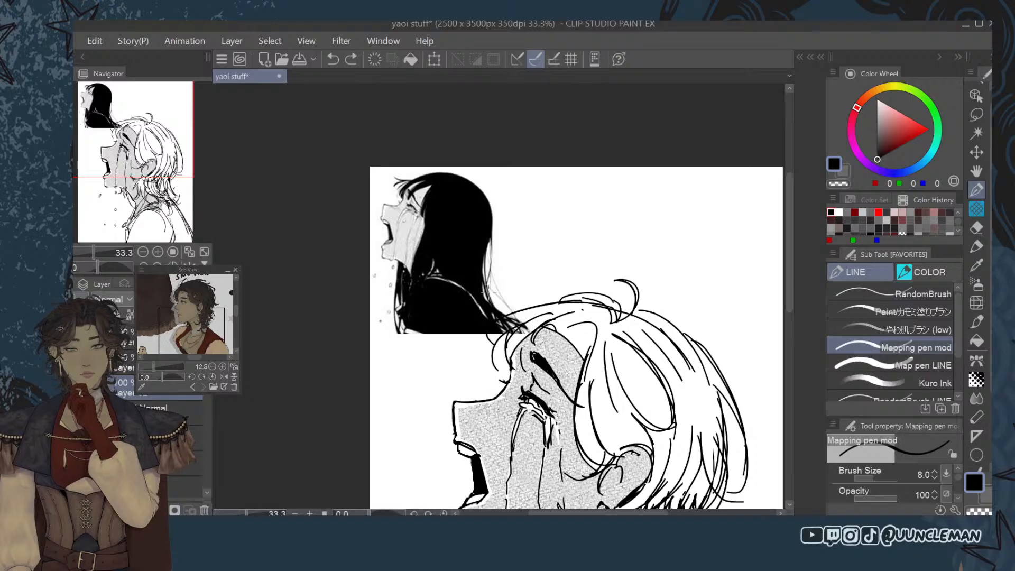
Hatch the bridge of the nose with Mapping pen mod at size 10 and lighten the tears under the eye with the Hard eraser.
key(bracketright)
drag(475, 399, 508, 412)
drag(490, 402, 511, 412)
drag(492, 400, 512, 406)
scroll(501, 401, down, 3)
scroll(502, 404, up, 3)
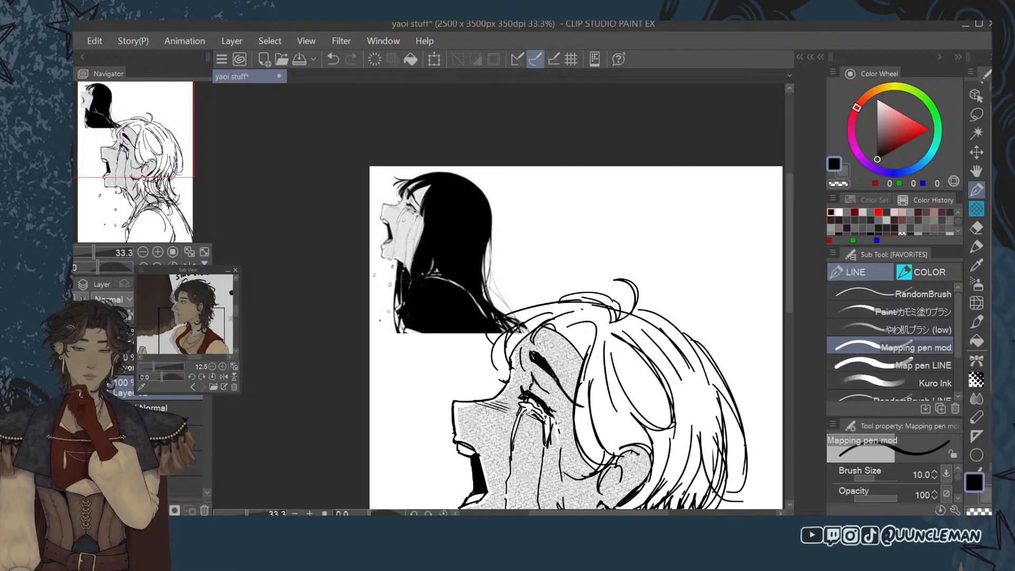
click(976, 228)
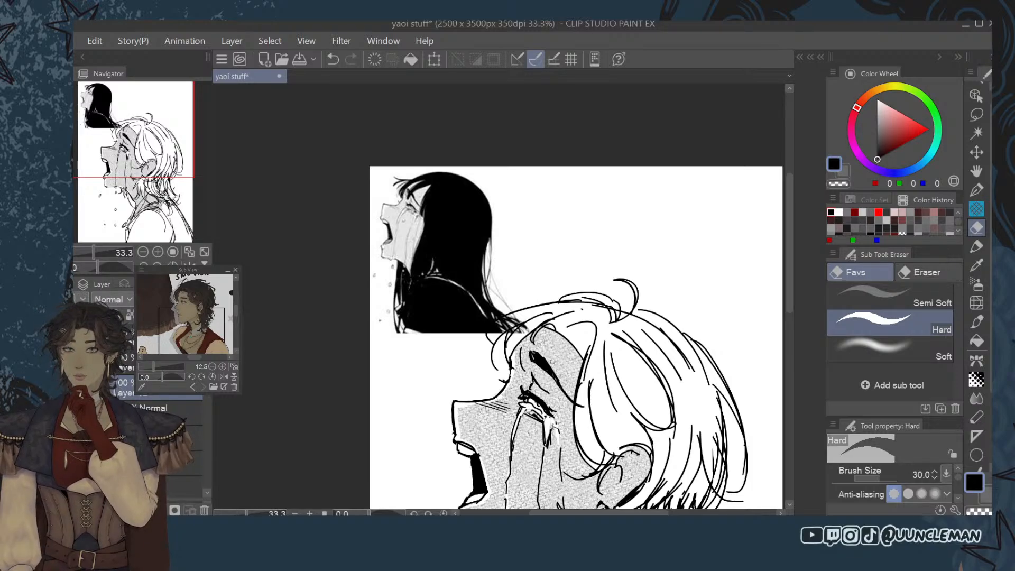
Try a textured stroke along the bridge of the nose with the /// Paint Brush at size 60.
click(976, 210)
key(ctrl+plus)
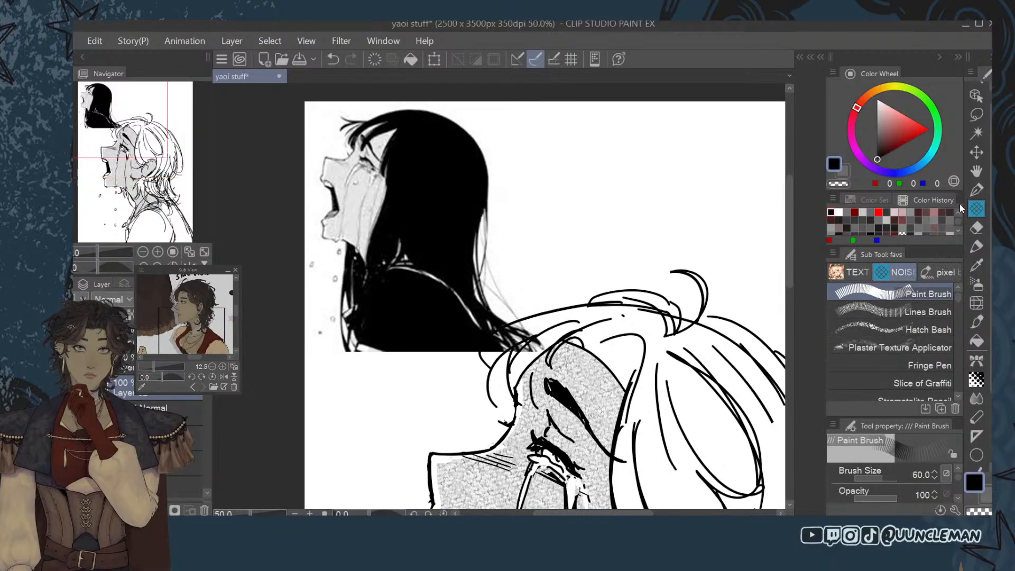
drag(461, 453, 498, 444)
key(ctrl+z)
click(977, 191)
key(ctrl+z)
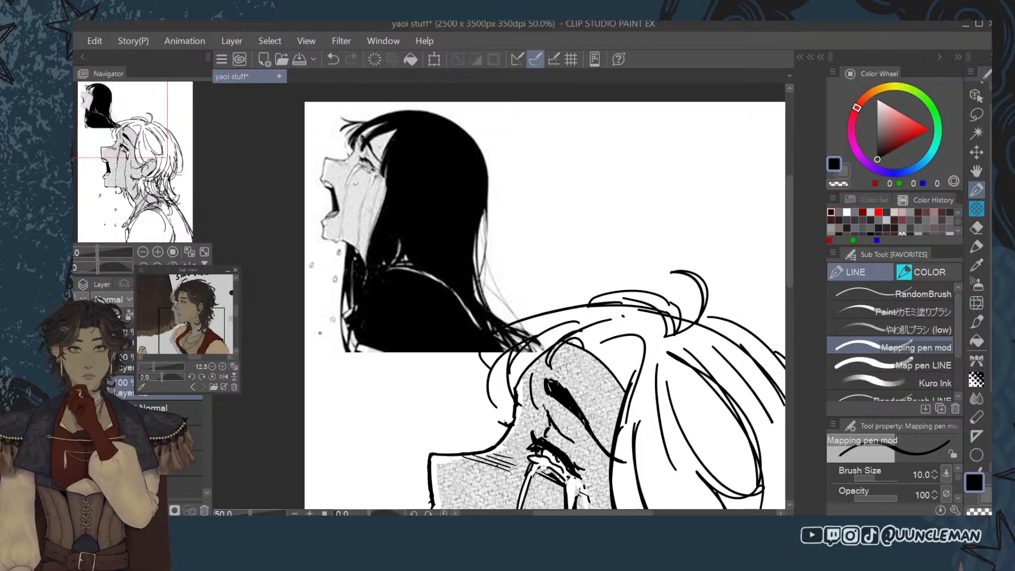
Erase the overshooting end of the hairline stroke beside the temple with the Hard eraser.
click(976, 227)
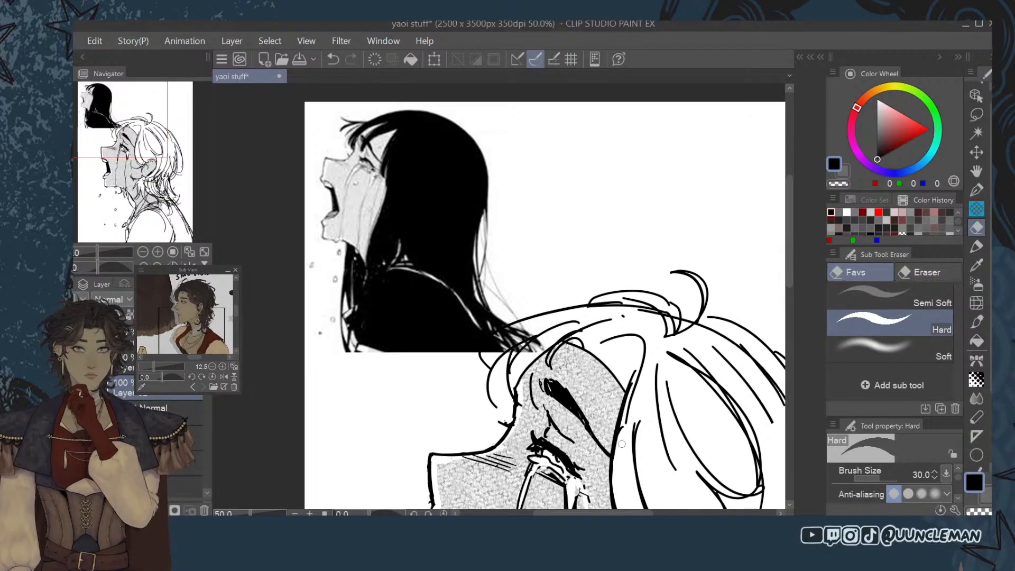
key(ctrl+minus)
key(ctrl+minus)
key(ctrl+plus)
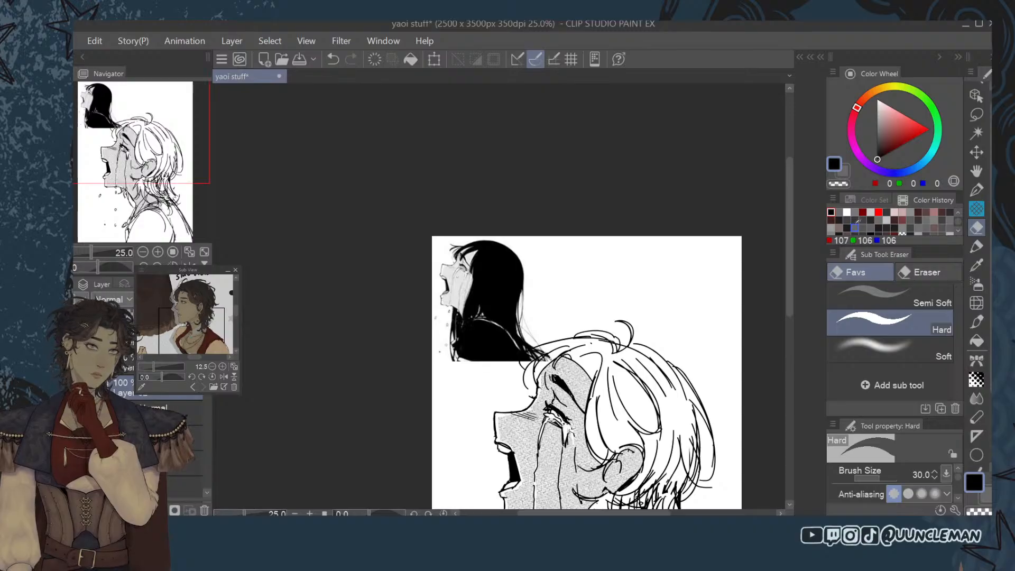
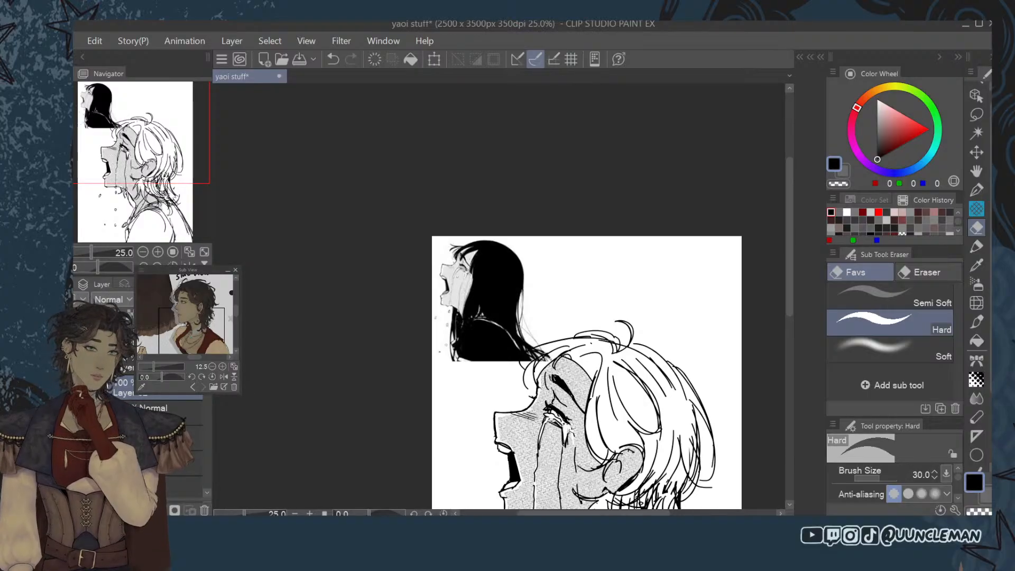
Try painting the hair black with Milli pen 2 at brush size 17.
click(977, 171)
drag(642, 311, 587, 186)
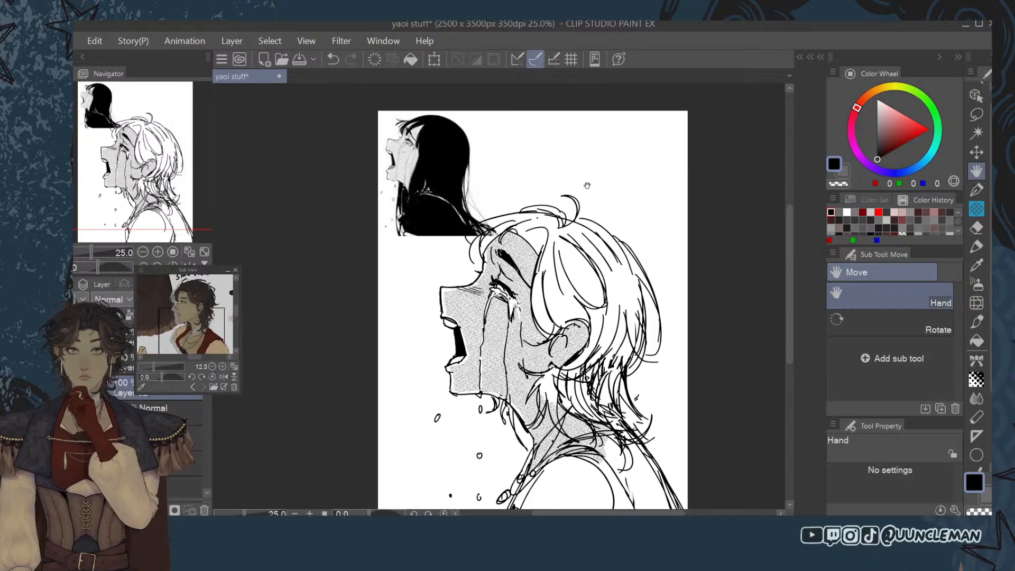
drag(663, 433, 674, 469)
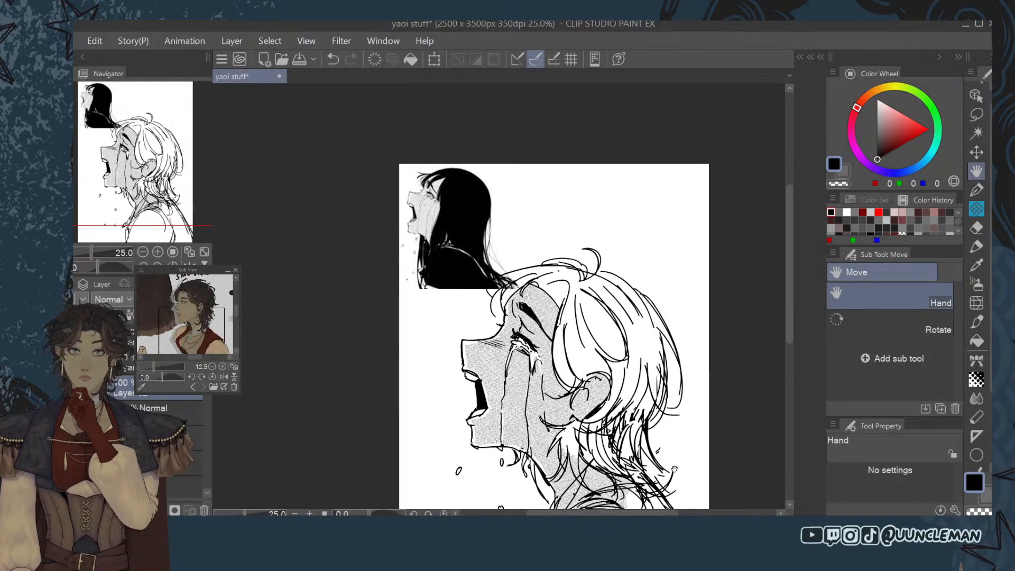
scroll(674, 469, up, 1)
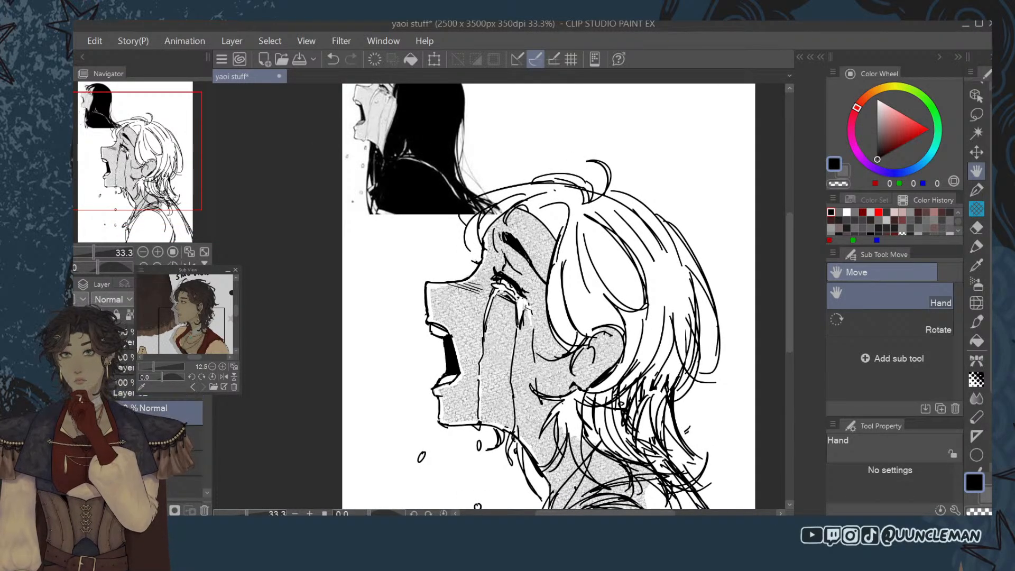
click(976, 247)
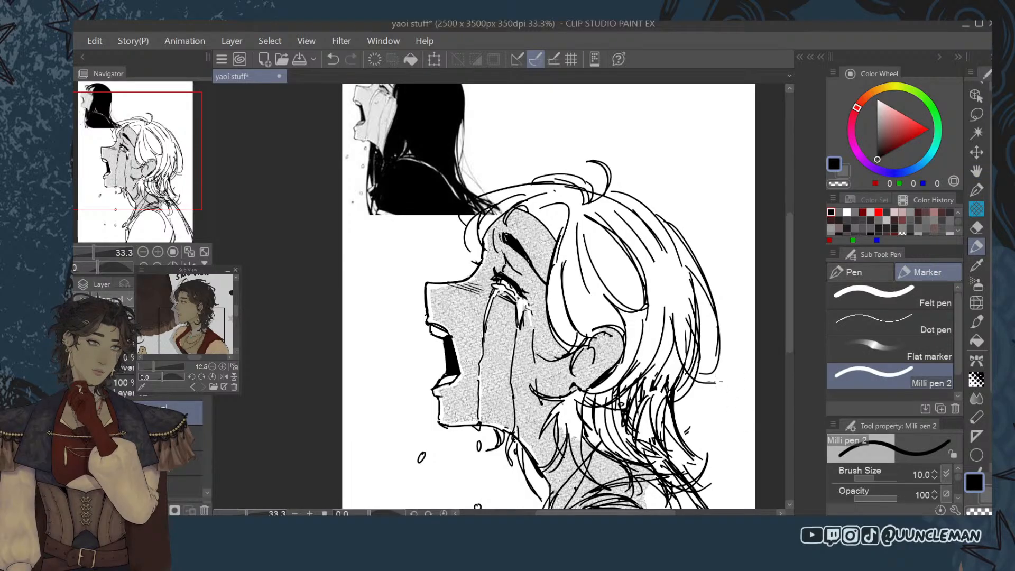
key(bracketright)
key(bracketright)
key(bracketright)
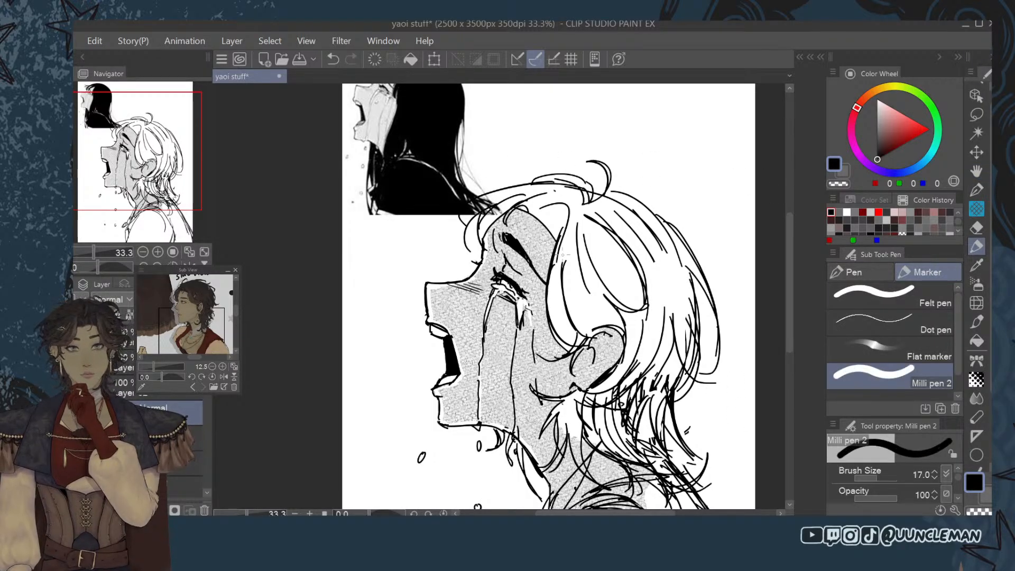
key(ctrl+z)
Try blocking in the front hair strands in black with Milli pen 2 enlarged to brush size 60.
key(bracketright)
key(bracketright)
key(bracketright)
key(bracketright)
key(bracketright)
key(bracketright)
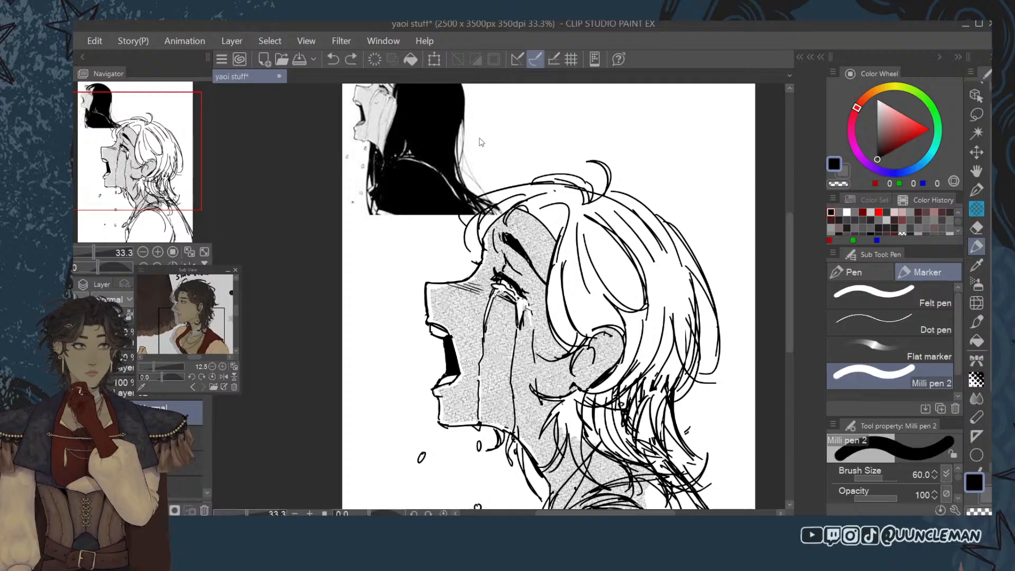
mouse_move(570, 232)
mouse_down()
mouse_move(554, 301)
mouse_move(550, 270)
mouse_up()
key(ctrl+z)
key(ctrl+z)
key(ctrl+z)
key(ctrl+z)
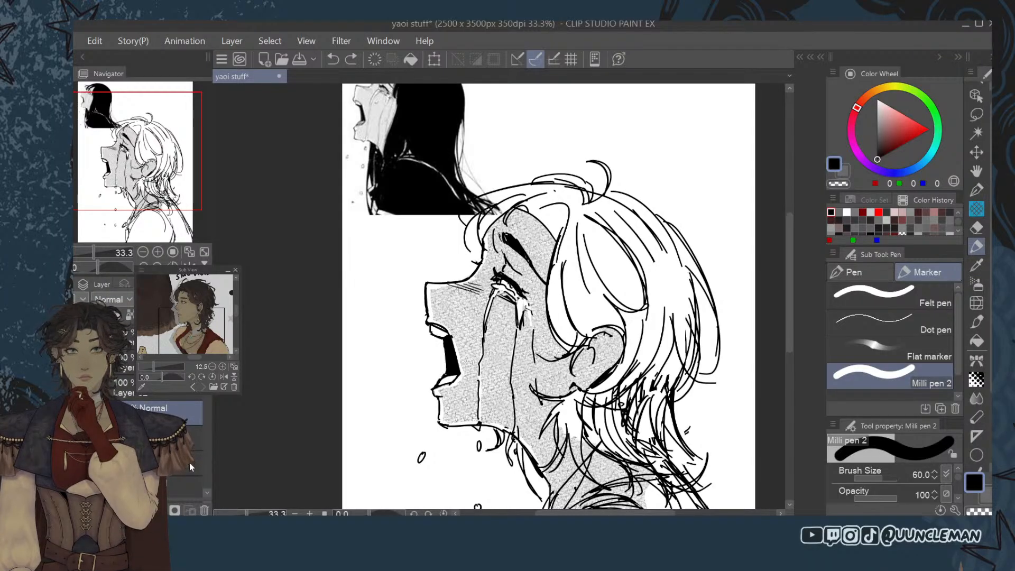
Ink a thick black border along the hairline down to the ear and around the ear with the Mapping pen mod at brush size 60.
click(977, 189)
drag(563, 230, 553, 290)
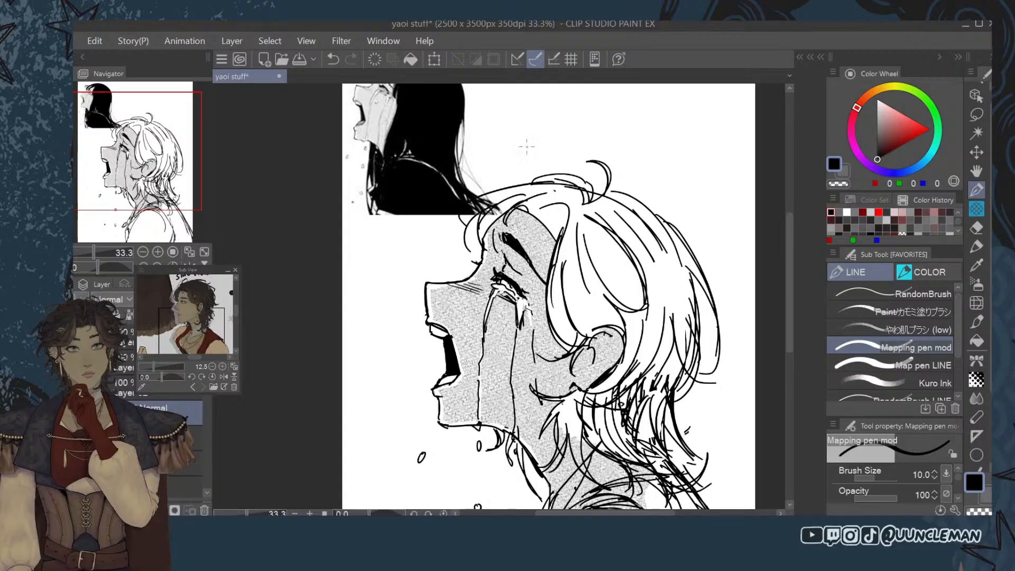
key(bracketright)
key(bracketright)
key(bracketright)
key(bracketright)
key(bracketright)
key(ctrl+z)
mouse_move(566, 230)
mouse_down()
mouse_move(553, 315)
mouse_move(563, 341)
mouse_move(574, 352)
mouse_move(609, 309)
mouse_up()
key(ctrl+z)
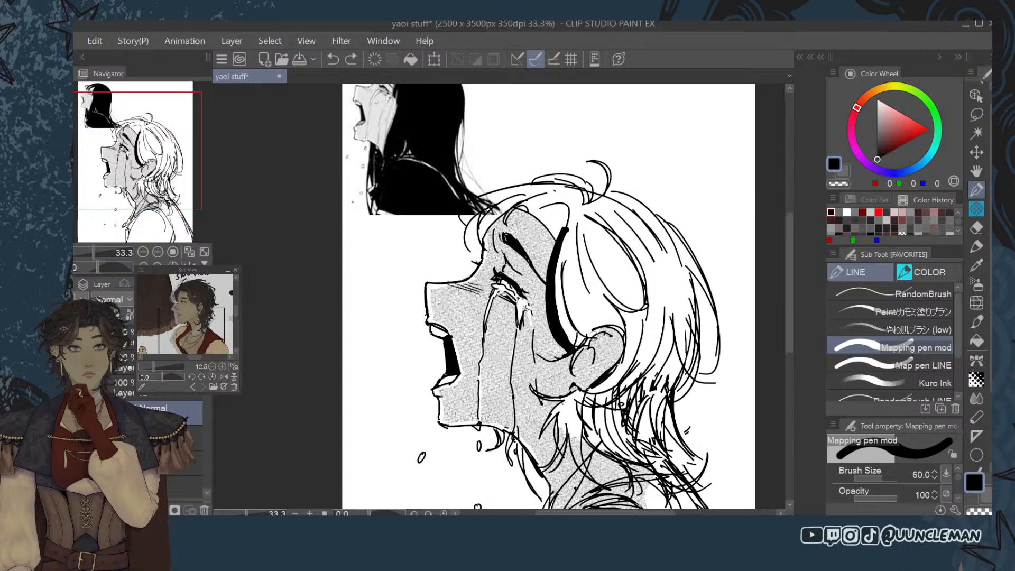
mouse_move(579, 346)
mouse_down()
mouse_move(619, 325)
mouse_move(632, 336)
mouse_move(612, 323)
mouse_move(628, 349)
mouse_up()
mouse_move(582, 392)
mouse_down()
mouse_move(571, 400)
mouse_move(627, 365)
mouse_move(634, 343)
mouse_move(628, 351)
mouse_up()
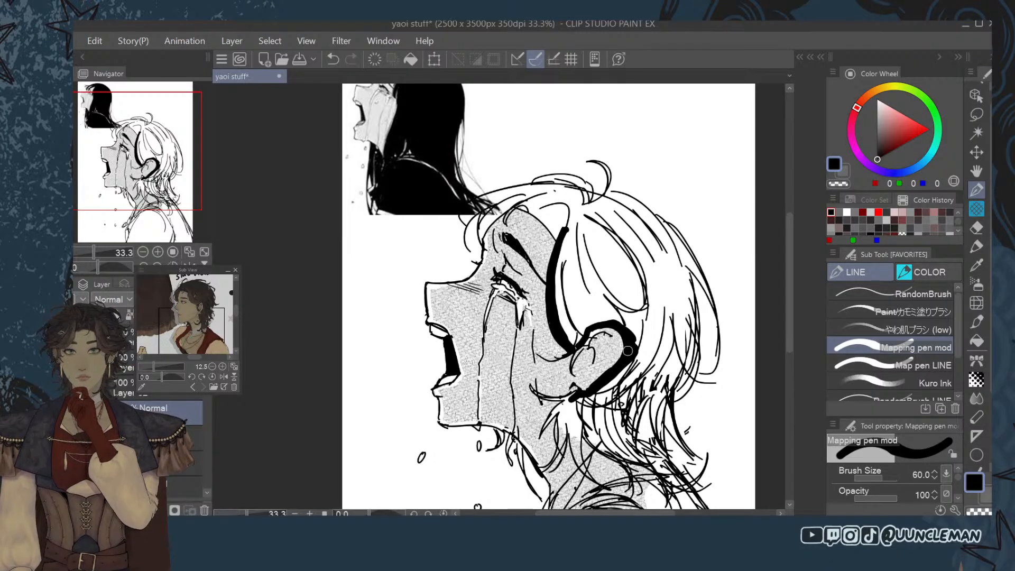
Fill the main hair mass and the enclosed sliver at the hairline with black using the Fill tool's Refer other layers option.
click(977, 341)
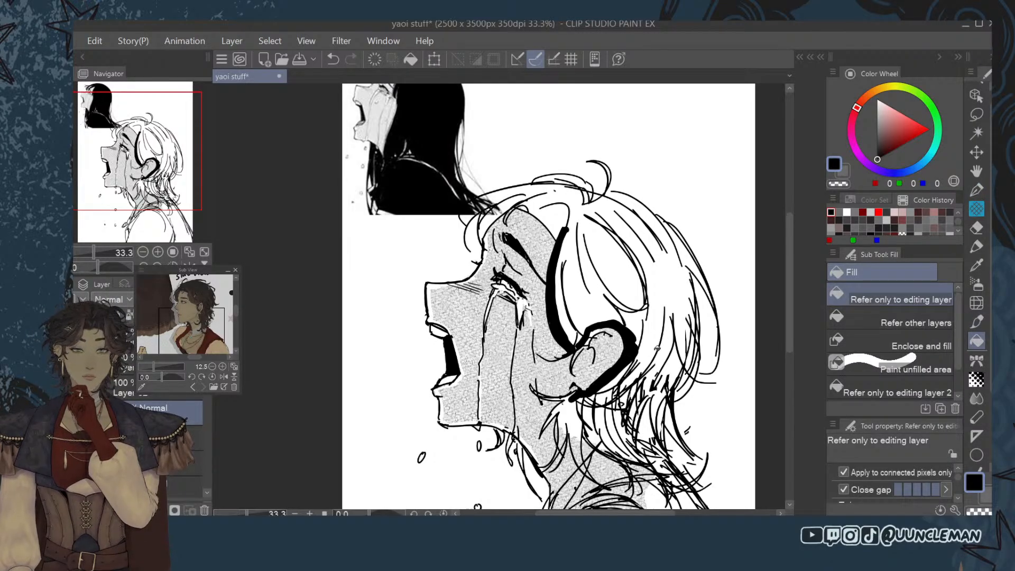
click(521, 388)
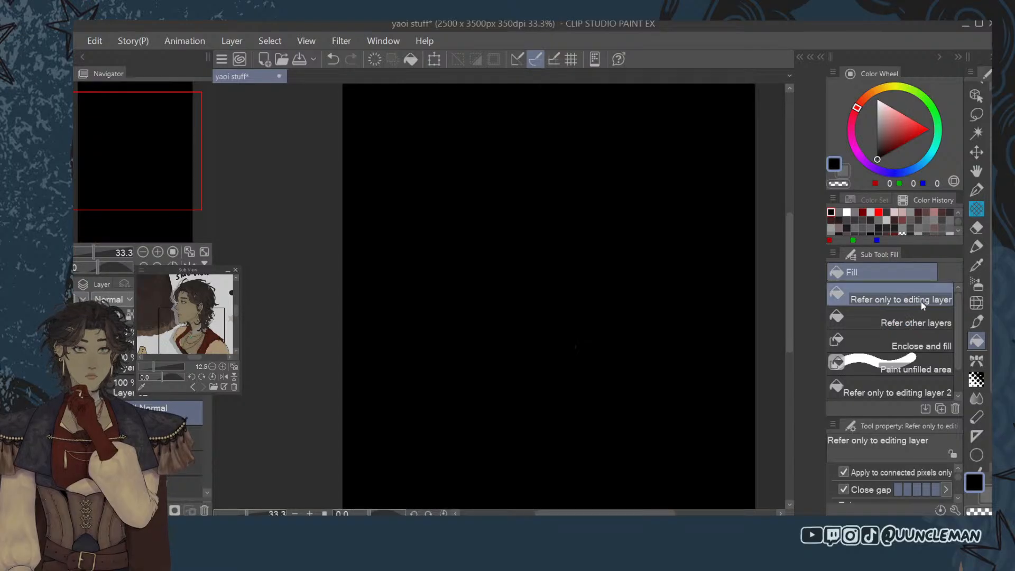
key(ctrl+z)
click(912, 317)
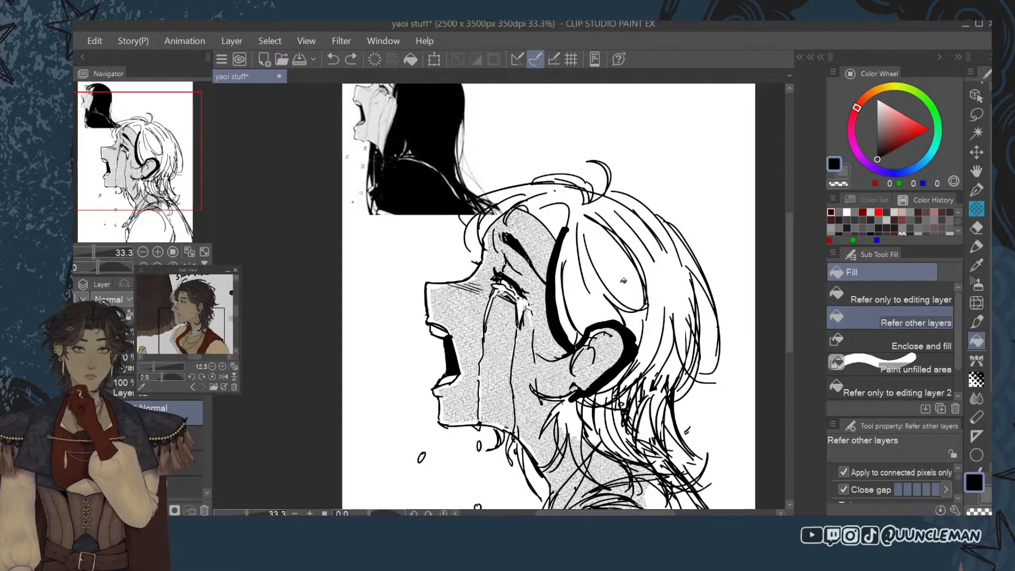
click(641, 347)
click(641, 321)
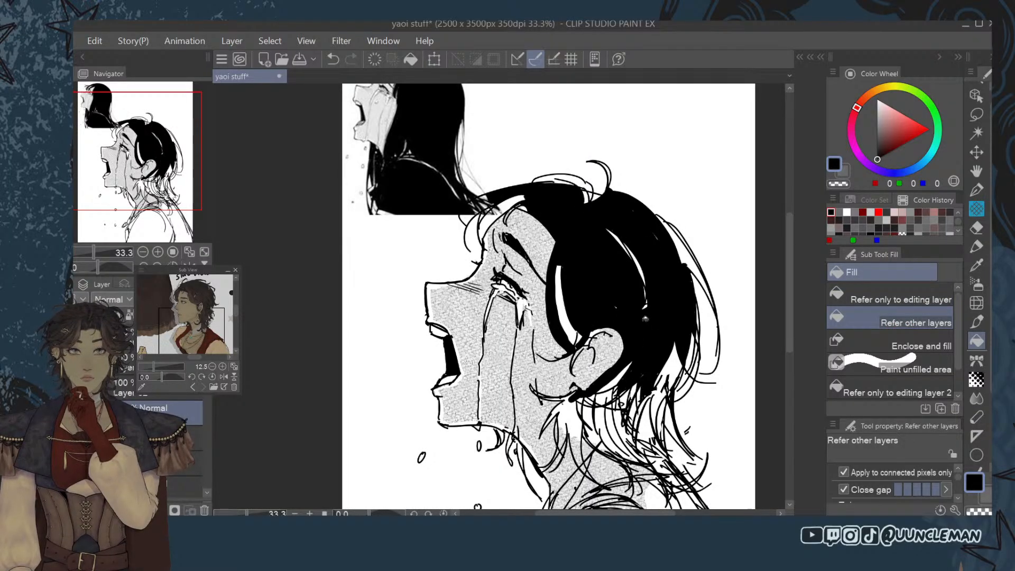
click(565, 304)
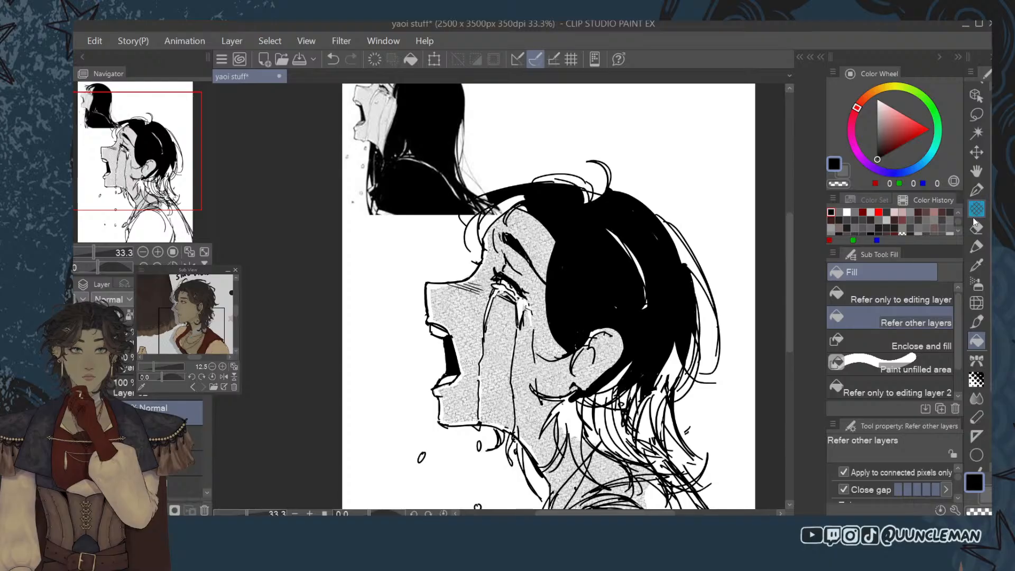
Paint over the remaining white gaps in the hair at the side, crown and lower back in black with Milli pen 2 at size 60.
click(977, 246)
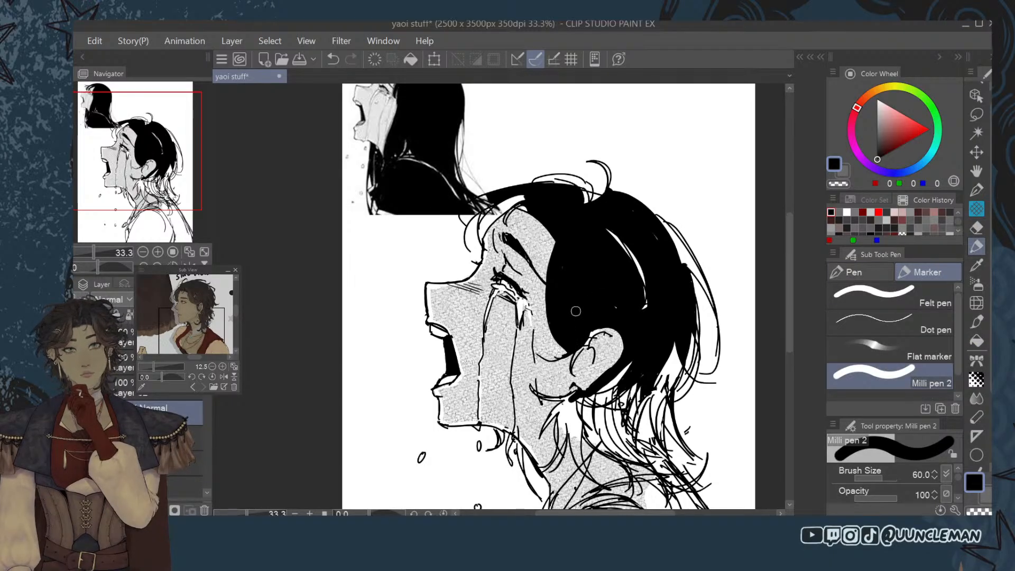
drag(621, 256, 630, 236)
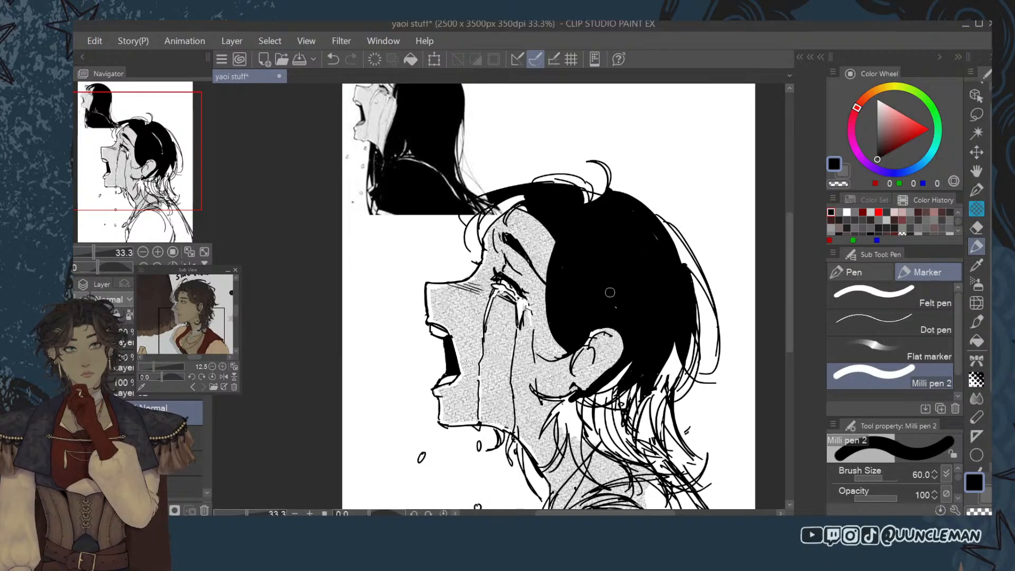
drag(589, 205, 595, 198)
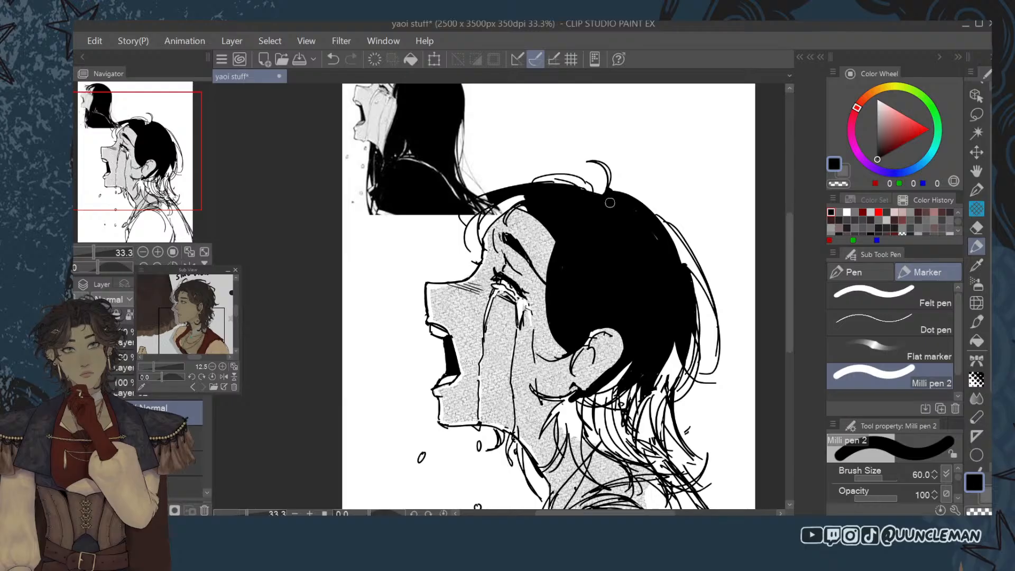
mouse_move(661, 346)
mouse_down()
mouse_move(660, 385)
mouse_move(688, 339)
mouse_up()
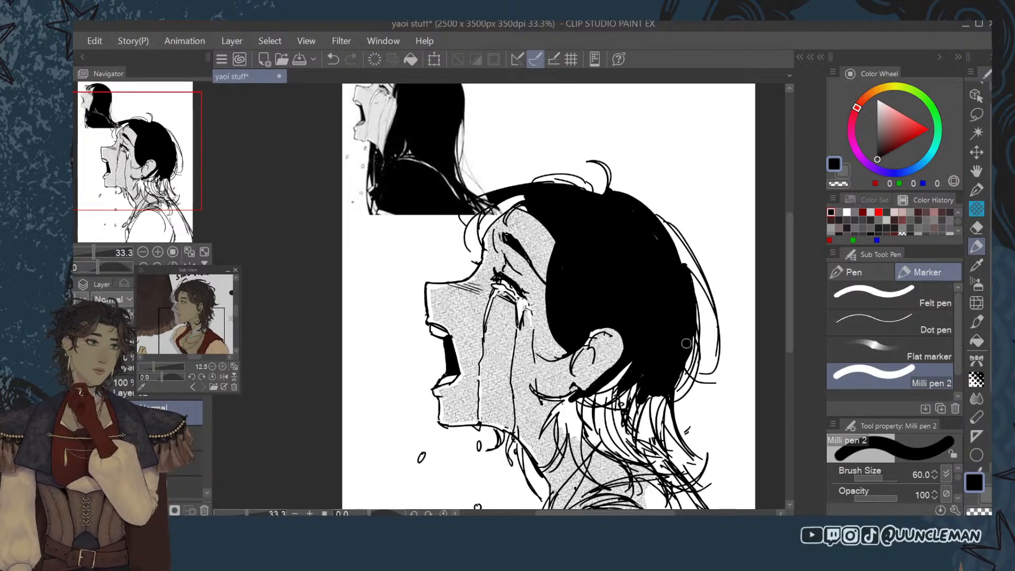
key([)
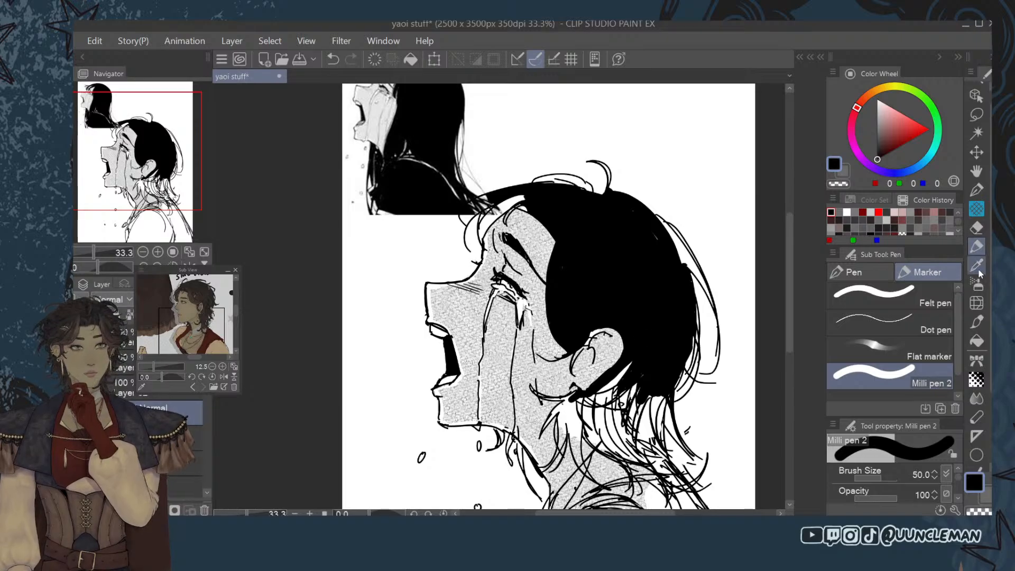
Fill the small hair section on the neck below the earlobe with black, referring to other layers.
click(977, 342)
click(579, 410)
click(976, 246)
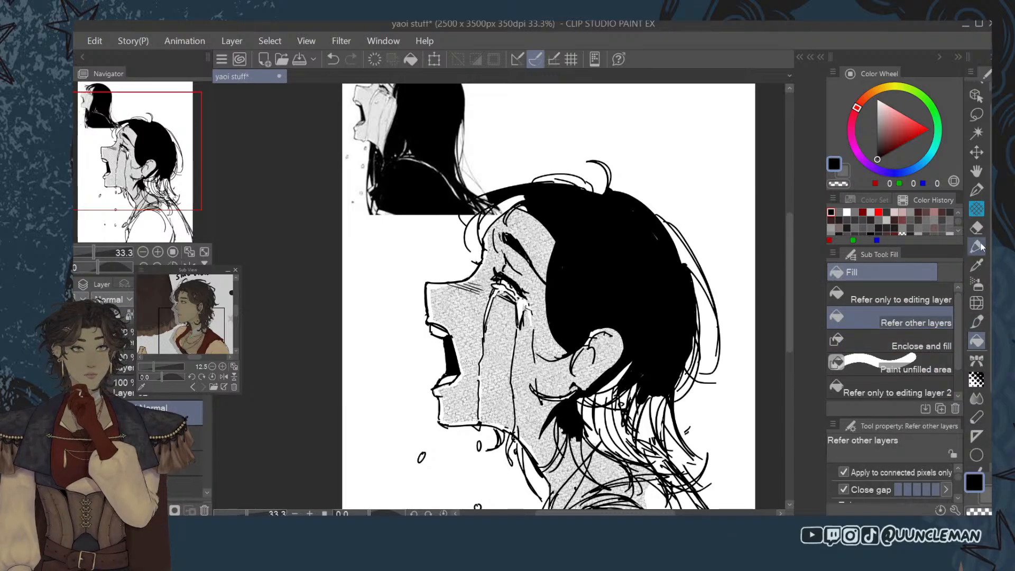
click(975, 227)
Thicken the jaw line below the ear in black with Milli pen 2 at brush size 20.
click(977, 246)
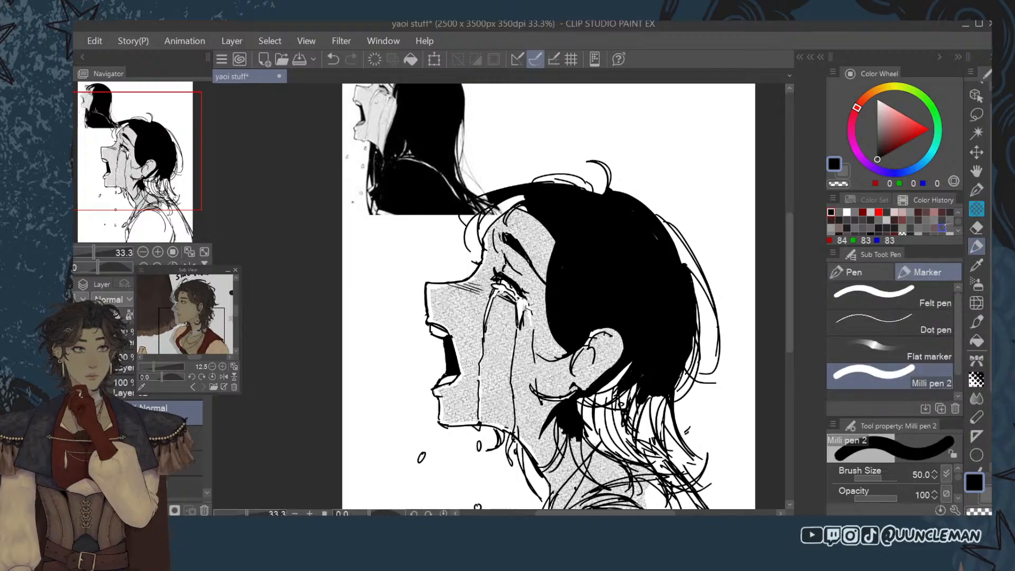
key(bracketleft)
key(bracketleft)
key(bracketleft)
key(bracketleft)
key(bracketleft)
key(bracketleft)
key(bracketleft)
key(bracketleft)
key(bracketleft)
key(bracketleft)
key(bracketleft)
key(bracketleft)
key(bracketleft)
key(bracketleft)
key(bracketleft)
key(bracketleft)
key(bracketleft)
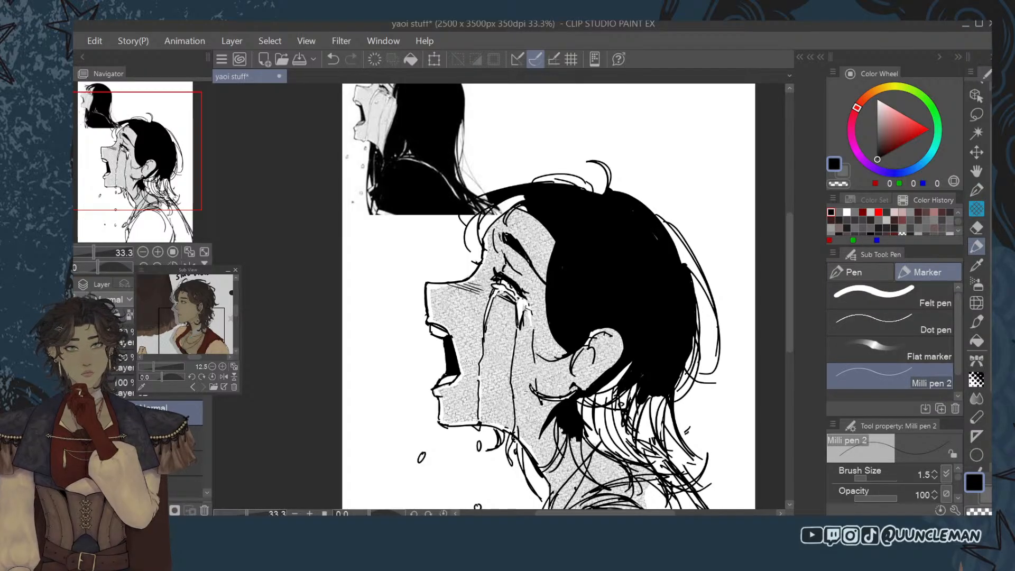
key(bracketright)
key(bracketright)
key(bracketright)
key(bracketright)
key(bracketright)
key(bracketright)
key(bracketright)
key(bracketright)
key(bracketright)
key(bracketright)
key(bracketright)
key(bracketright)
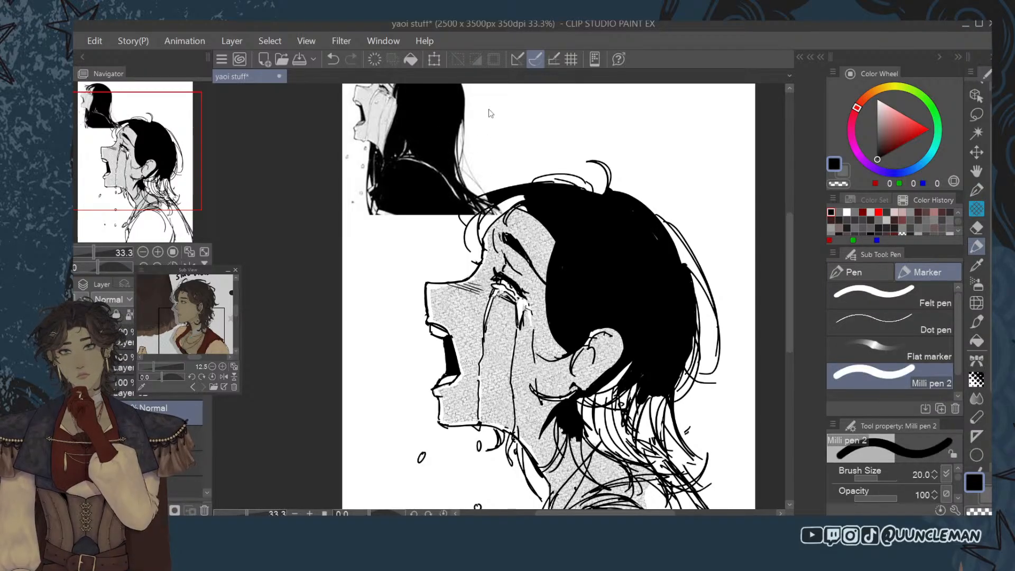
drag(566, 396, 568, 397)
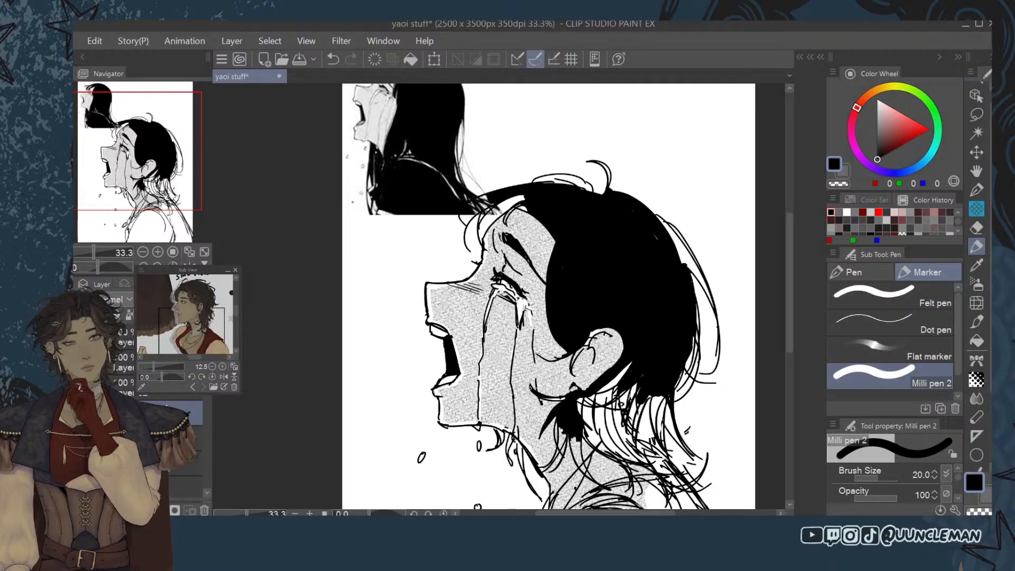
drag(538, 391, 563, 397)
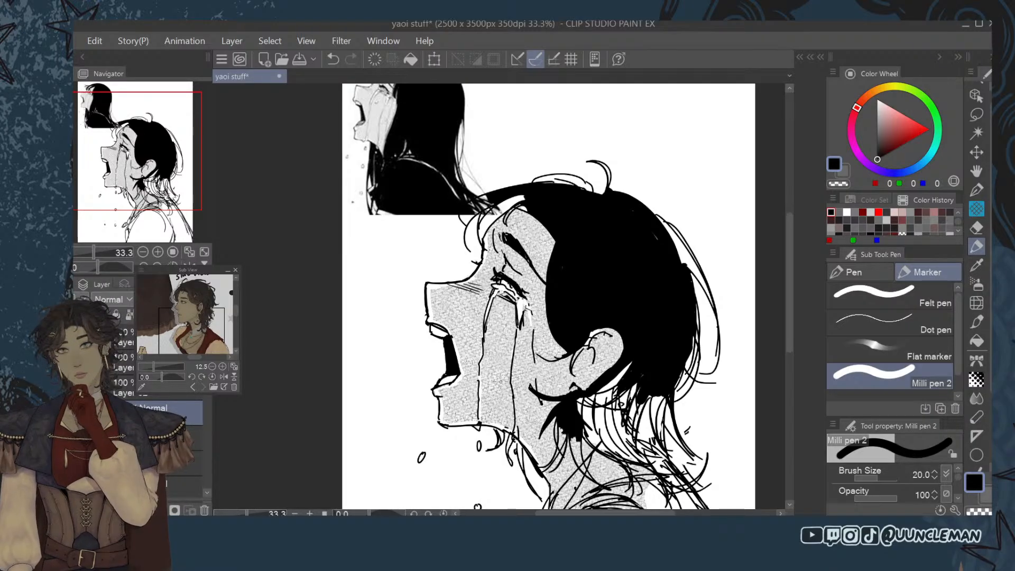
Darken the strands beneath the chin with Milli pen 2, and erase excess lines beside the throat with the Hard eraser at size 30.
mouse_move(492, 441)
mouse_down()
mouse_move(508, 428)
mouse_move(508, 455)
mouse_up()
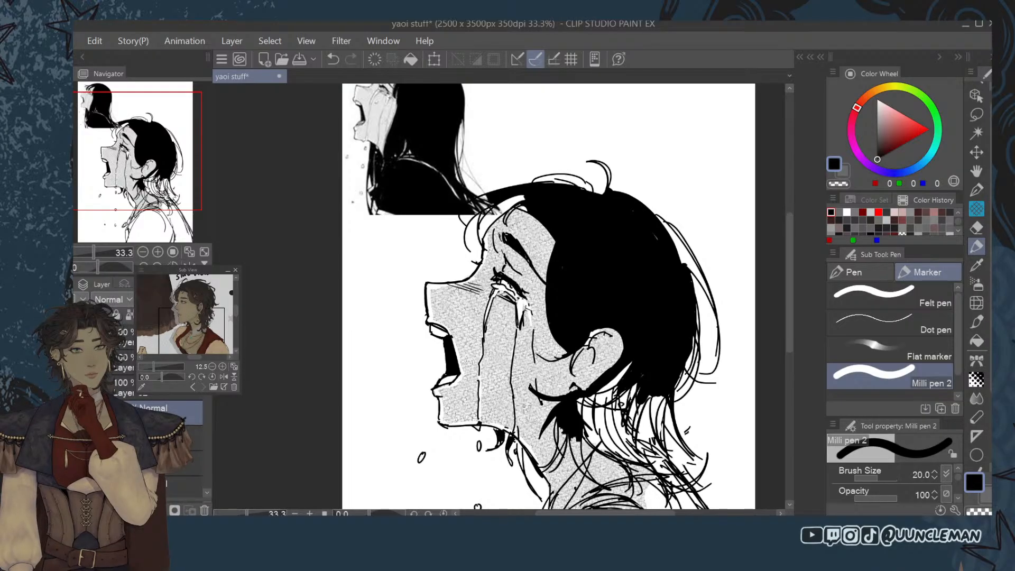
click(977, 227)
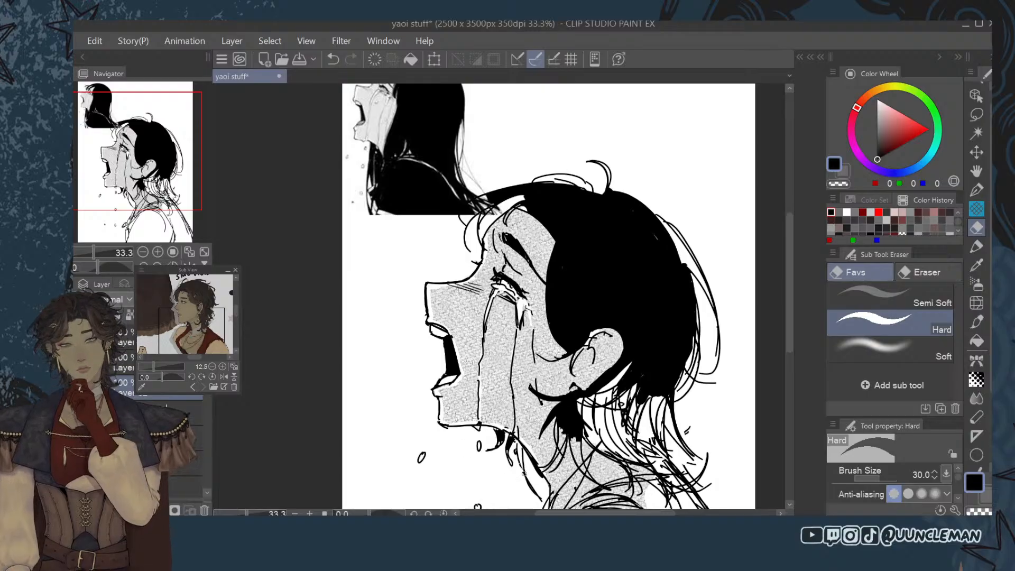
mouse_move(524, 472)
mouse_down()
mouse_move(541, 499)
mouse_move(520, 449)
mouse_up()
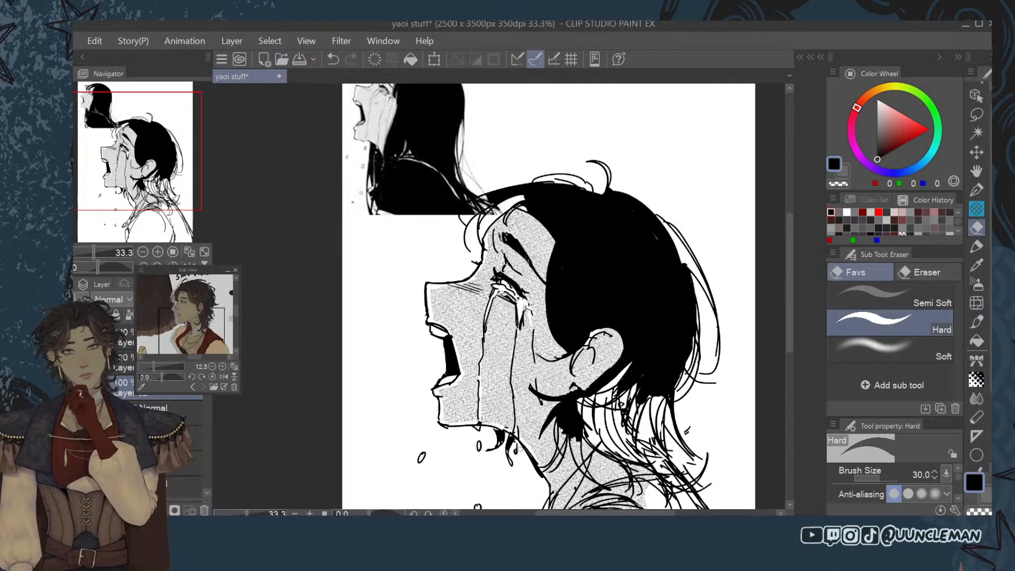
Thicken the curled strands beneath the chin with the Mapping pen mod at brush size 40.
key(p)
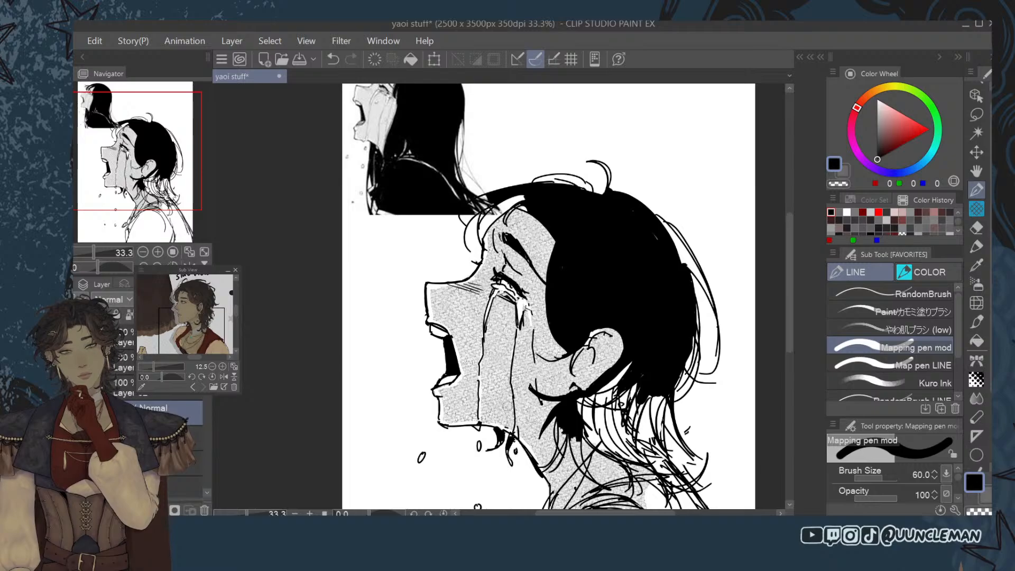
key(ctrl+z)
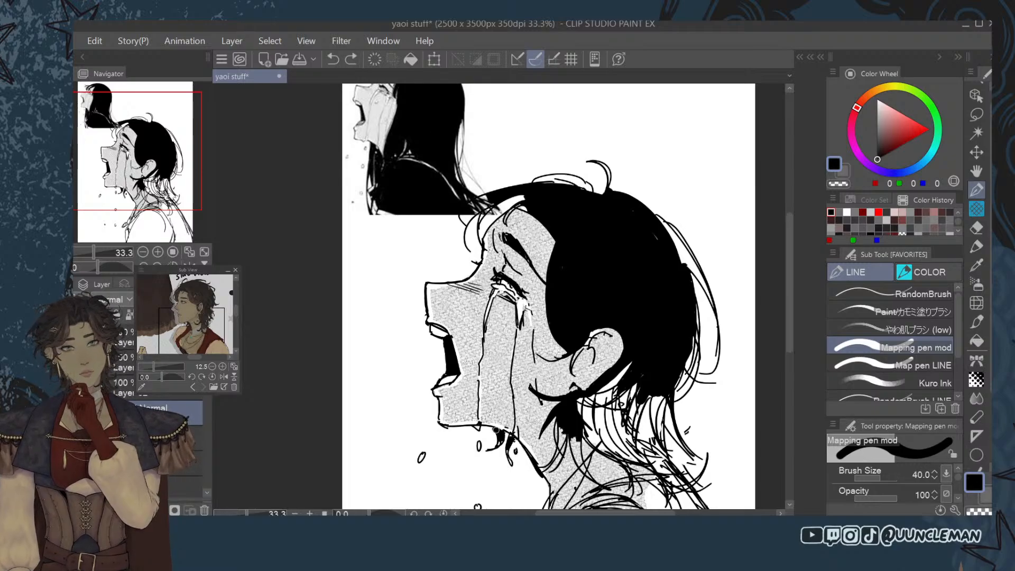
drag(495, 430, 510, 463)
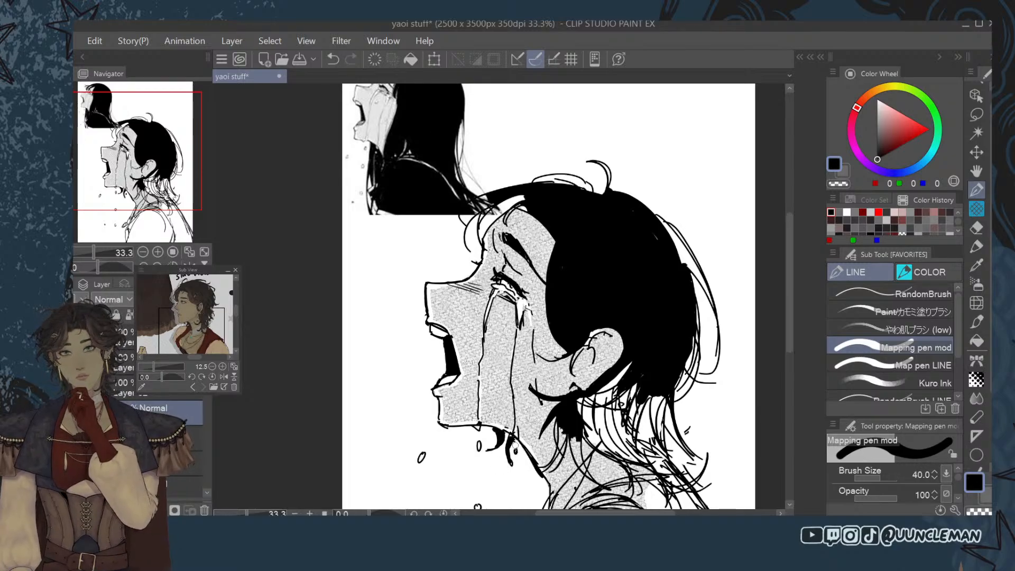
Paint the front hair above the forehead solid black and thicken the loose strands on the crown.
drag(789, 326, 788, 304)
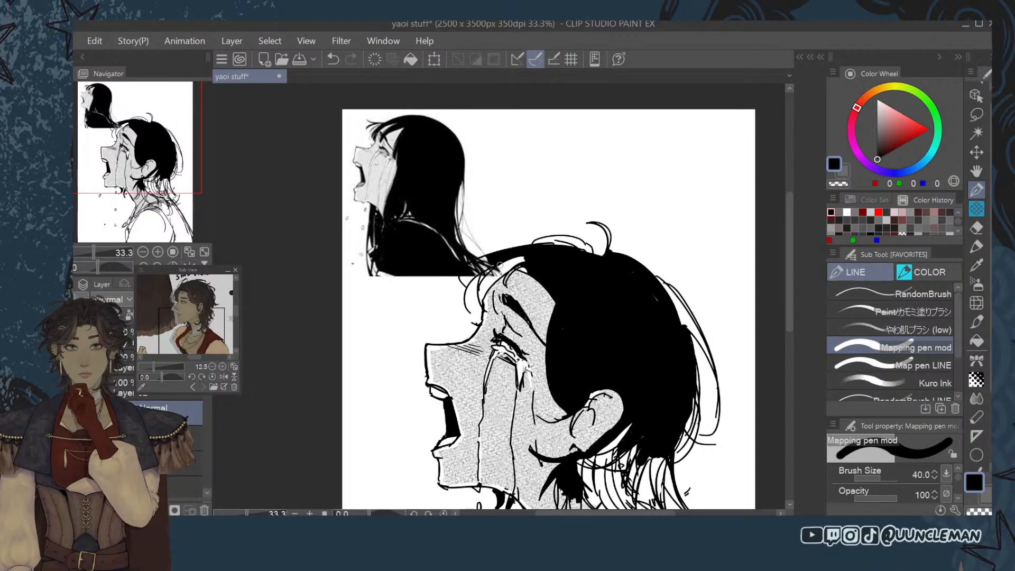
drag(492, 269, 478, 302)
mouse_move(529, 258)
mouse_down()
mouse_move(479, 304)
mouse_move(499, 269)
mouse_move(483, 288)
mouse_move(475, 270)
mouse_up()
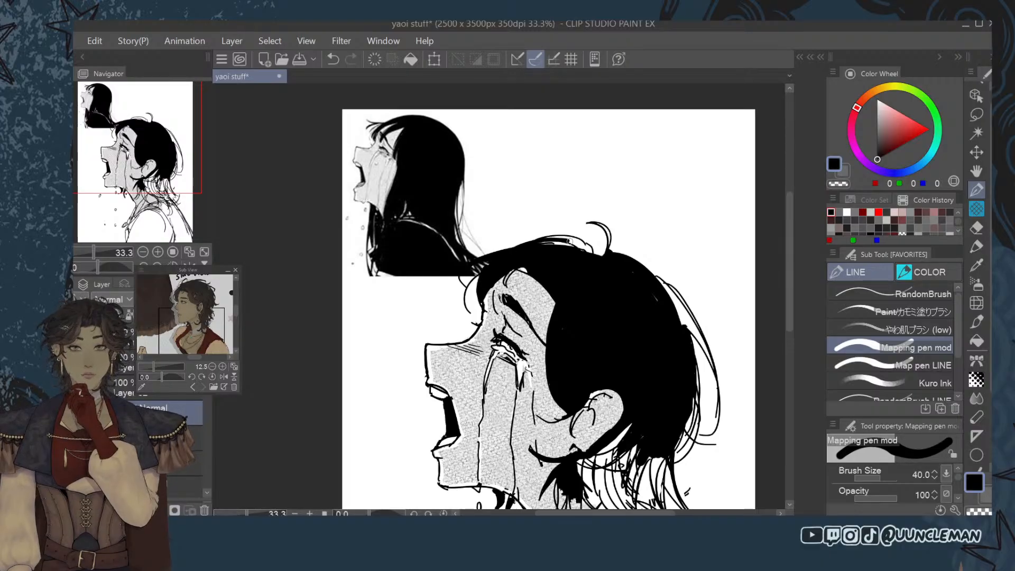
mouse_move(513, 250)
mouse_down()
mouse_move(604, 258)
mouse_move(528, 246)
mouse_move(602, 256)
mouse_move(577, 236)
mouse_move(601, 226)
mouse_move(610, 247)
mouse_move(564, 233)
mouse_up()
key(ctrl+z)
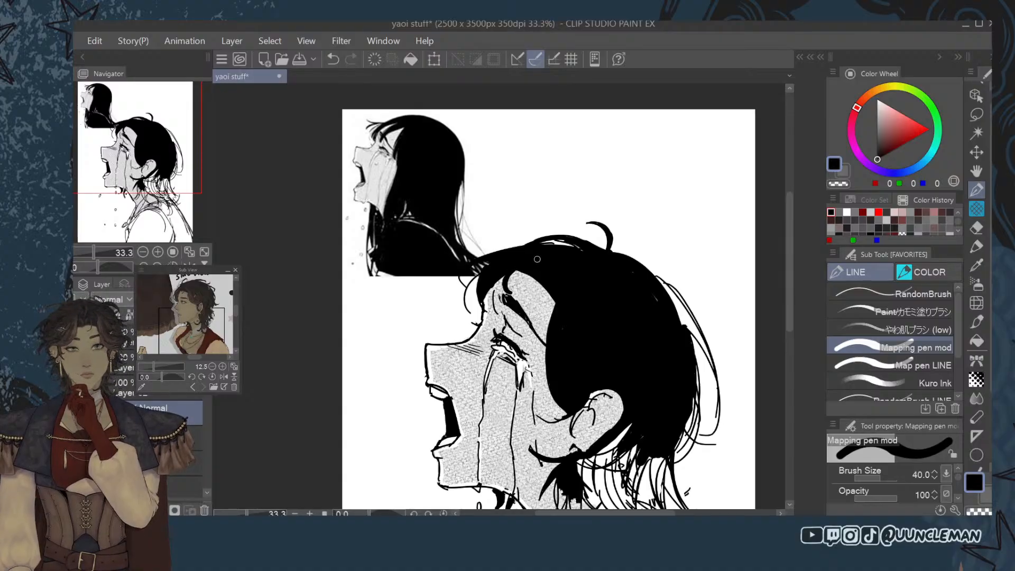
Thicken the loose strands along the back of the head and fill out the lower back edge of the hair in black.
drag(683, 326, 691, 329)
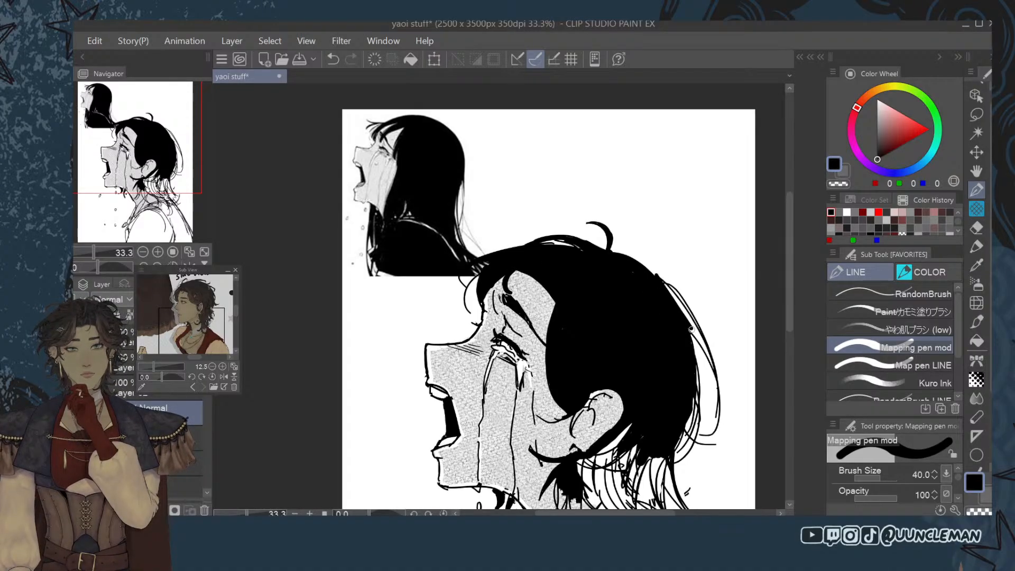
drag(664, 283, 699, 339)
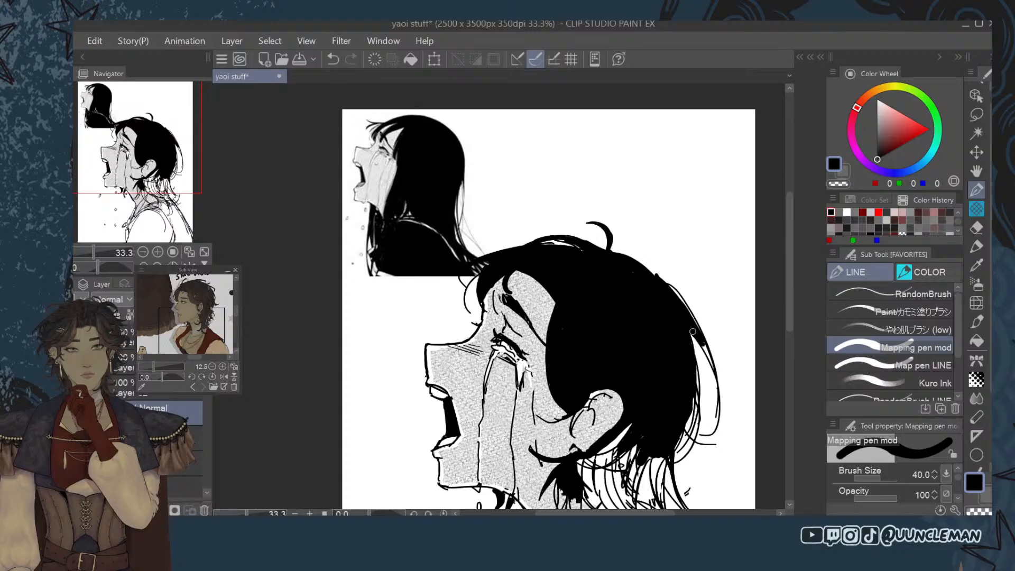
drag(692, 332, 715, 383)
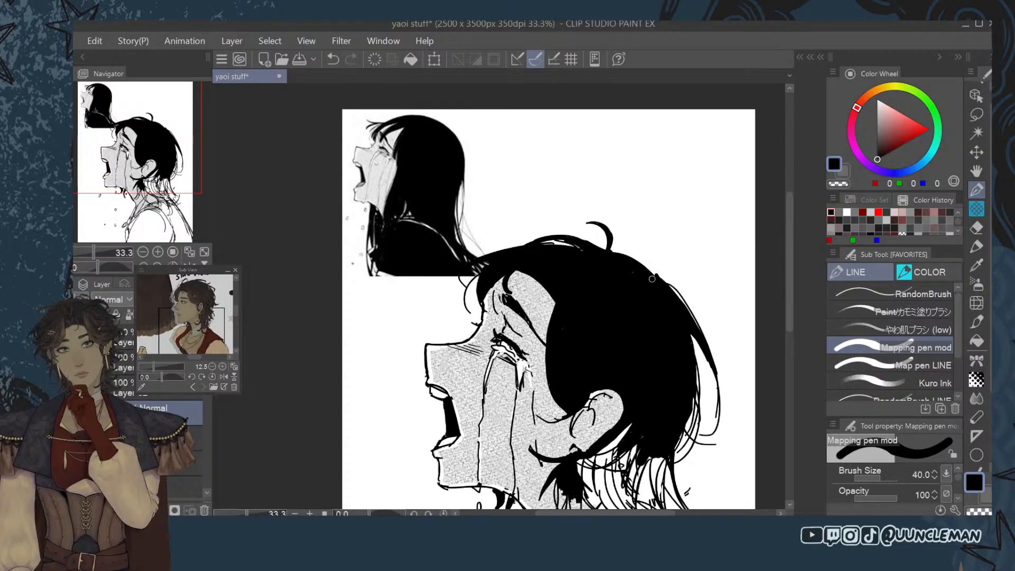
scroll(725, 324, down, 3)
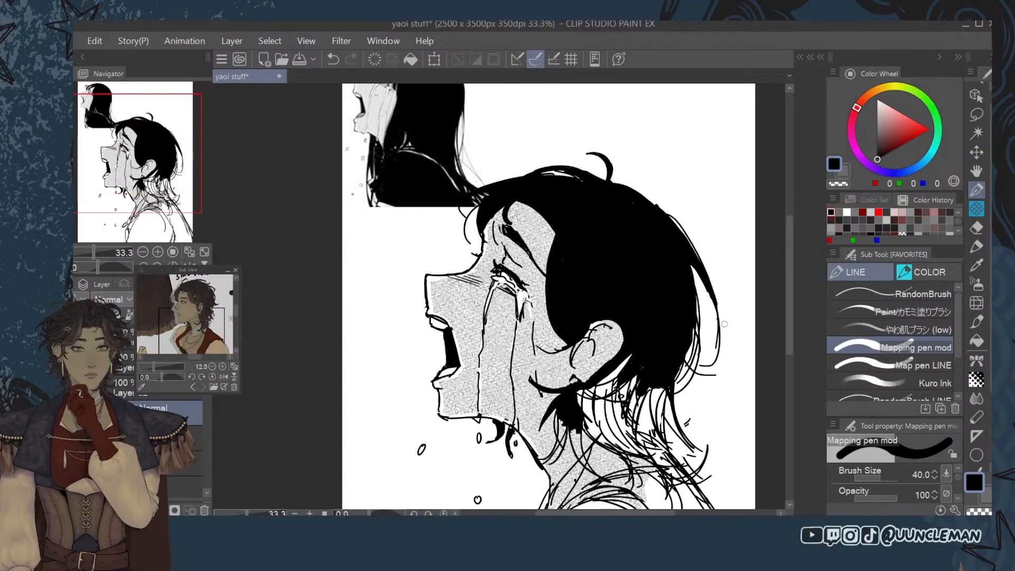
drag(690, 323, 677, 381)
drag(687, 341, 669, 391)
mouse_move(694, 329)
mouse_down()
mouse_move(672, 389)
mouse_move(685, 360)
mouse_up()
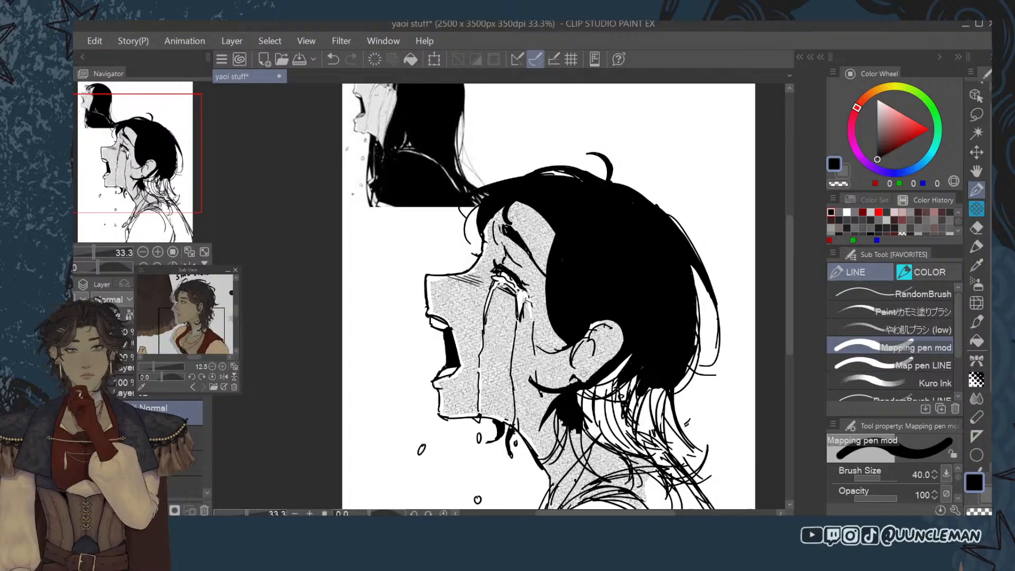
Paint the hair below the ear and down the side of the neck solid black with the Mapping pen mod at size 40.
mouse_move(565, 417)
mouse_down()
mouse_move(552, 448)
mouse_move(566, 422)
mouse_move(586, 468)
mouse_up()
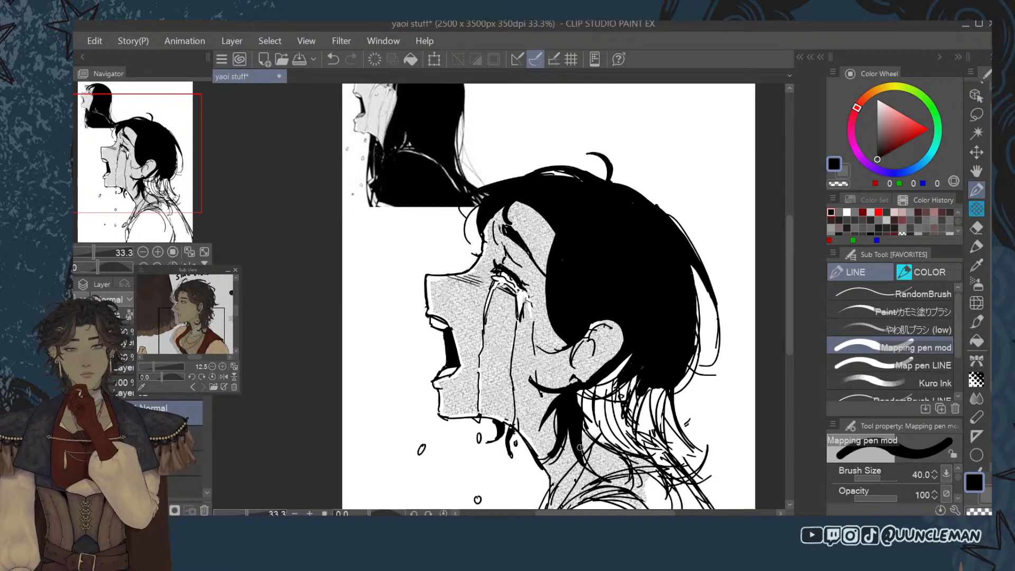
mouse_move(577, 433)
mouse_down()
mouse_move(591, 471)
mouse_move(590, 493)
mouse_move(578, 500)
mouse_up()
drag(595, 450, 602, 474)
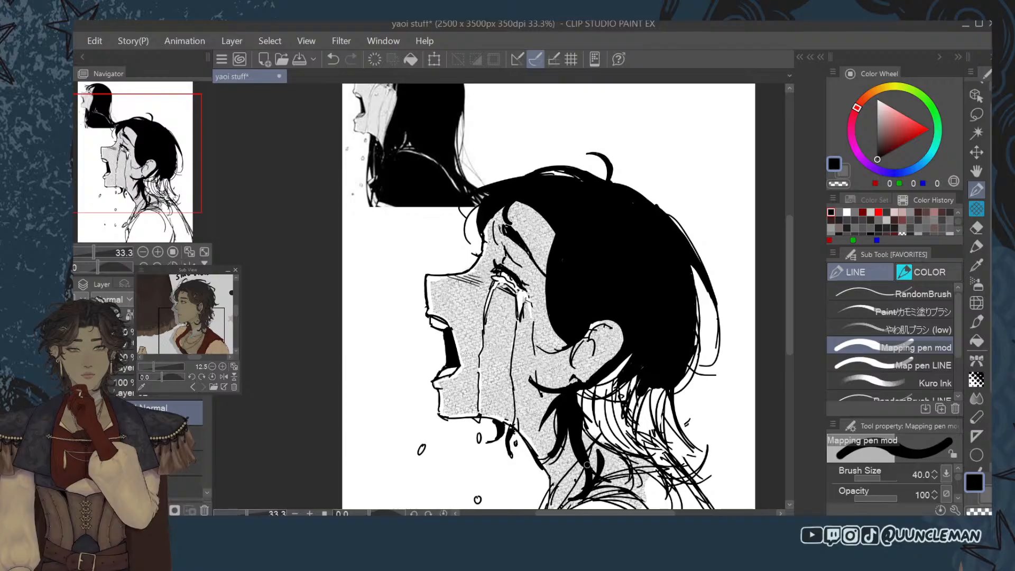
drag(583, 423, 600, 481)
drag(587, 404, 607, 476)
mouse_move(579, 394)
mouse_down()
mouse_move(583, 442)
mouse_move(577, 404)
mouse_move(590, 409)
mouse_move(608, 466)
mouse_up()
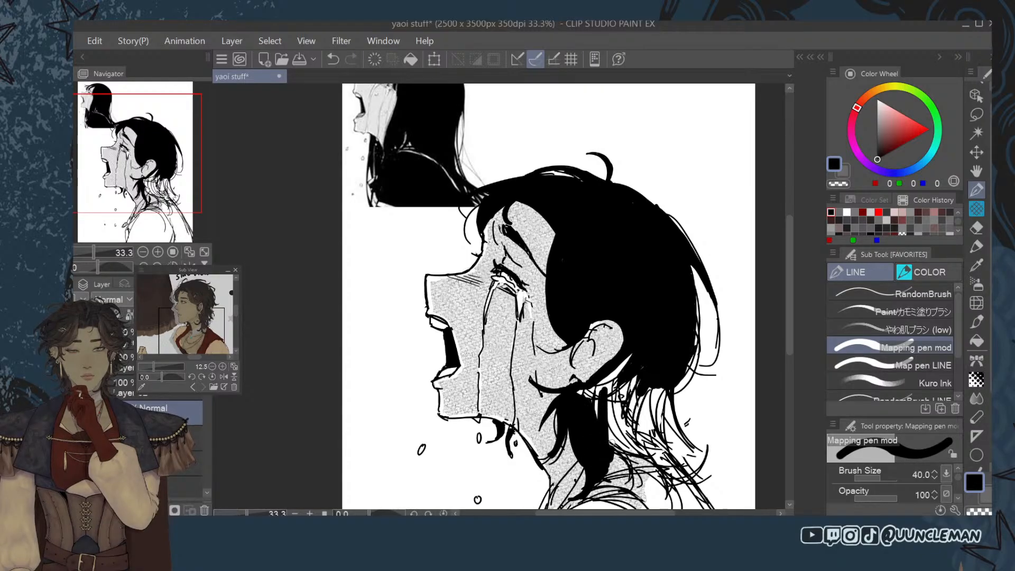
mouse_move(618, 377)
mouse_down()
mouse_move(612, 447)
mouse_move(615, 437)
mouse_up()
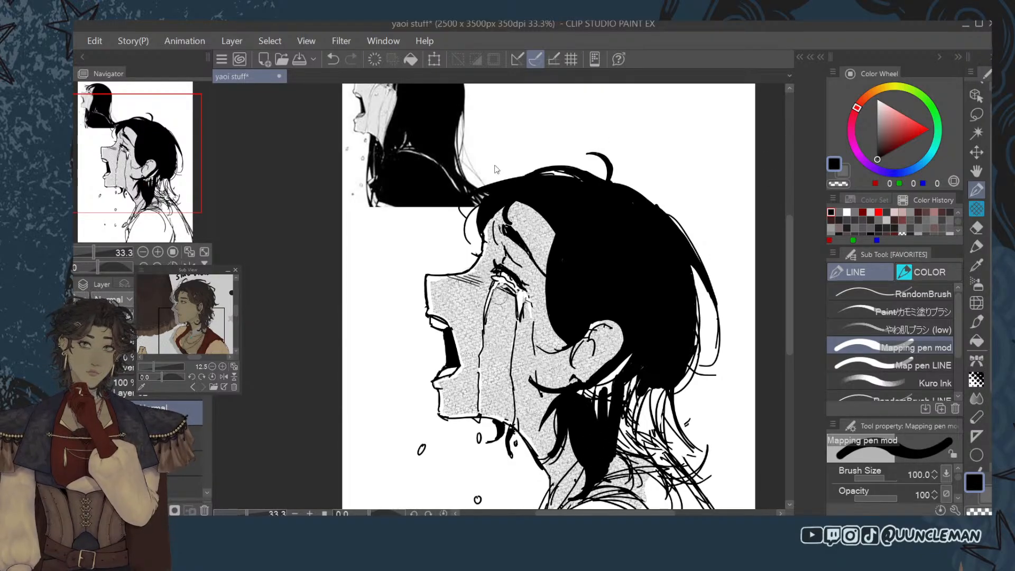
Fill the hair behind the ear and across the nape solid black at brush size 100.
key(bracketright)
key(bracketright)
key(bracketright)
key(bracketright)
key(bracketright)
mouse_move(582, 399)
mouse_down()
mouse_move(576, 386)
mouse_move(589, 390)
mouse_move(629, 360)
mouse_move(624, 418)
mouse_move(653, 391)
mouse_move(650, 423)
mouse_up()
Refine the pointed hair tips beside the neck at brush size 40, undoing the first stroke.
key(bracketleft)
key(bracketleft)
key(bracketleft)
key(bracketleft)
key(bracketleft)
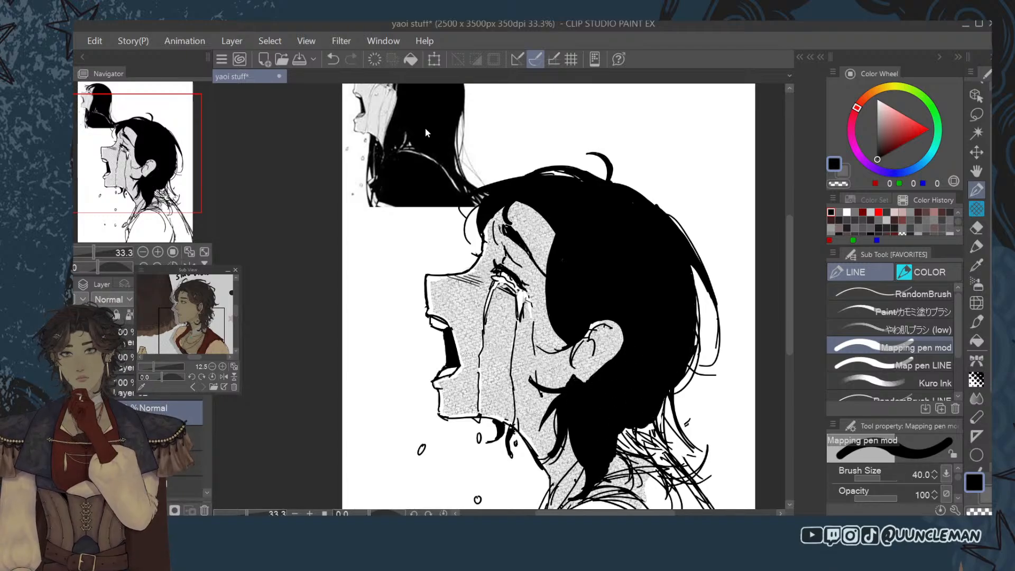
drag(568, 432, 589, 458)
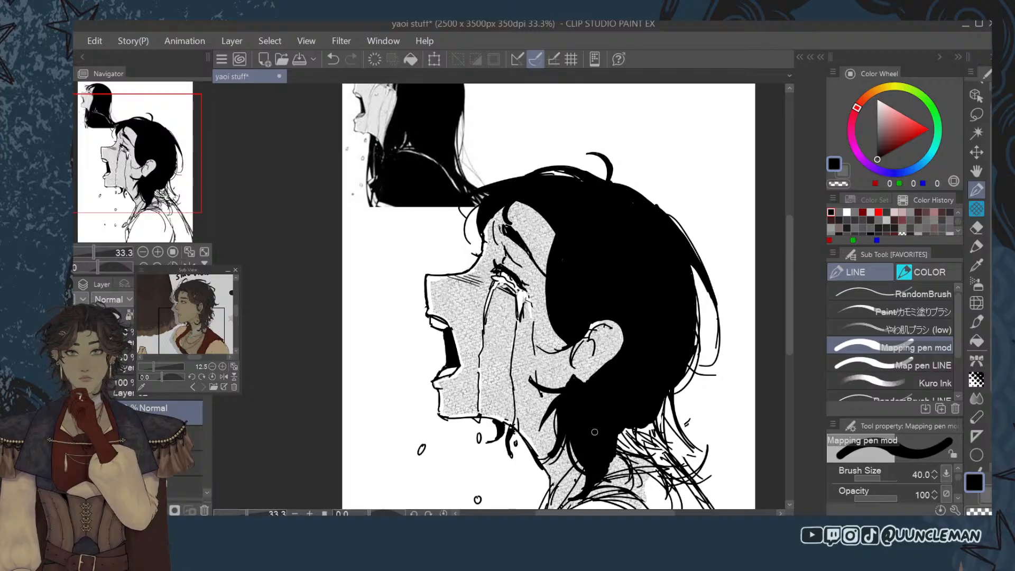
key(ctrl+z)
mouse_move(585, 459)
mouse_down()
mouse_move(567, 483)
mouse_move(589, 480)
mouse_up()
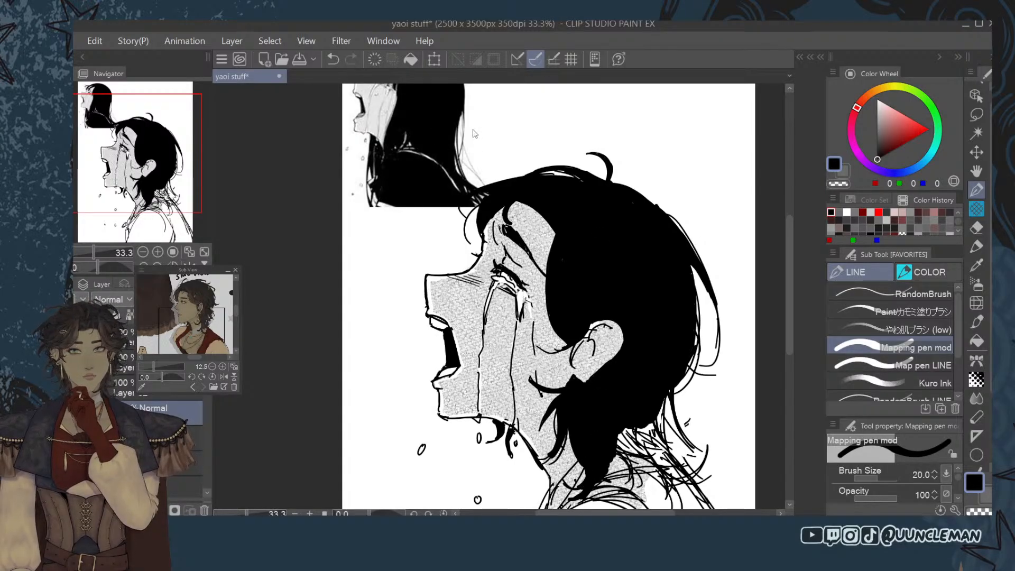
Fill the remaining sketchy hair from the nape down to the shoulder solid black at brush size 50.
key(])
key(])
key(])
key(])
key(])
mouse_move(620, 447)
mouse_down()
mouse_move(635, 418)
mouse_move(642, 442)
mouse_move(654, 407)
mouse_move(664, 406)
mouse_move(663, 445)
mouse_move(667, 388)
mouse_move(685, 432)
mouse_move(666, 419)
mouse_move(709, 438)
mouse_move(629, 462)
mouse_move(634, 443)
mouse_move(664, 477)
mouse_move(663, 417)
mouse_move(688, 481)
mouse_move(669, 461)
mouse_up()
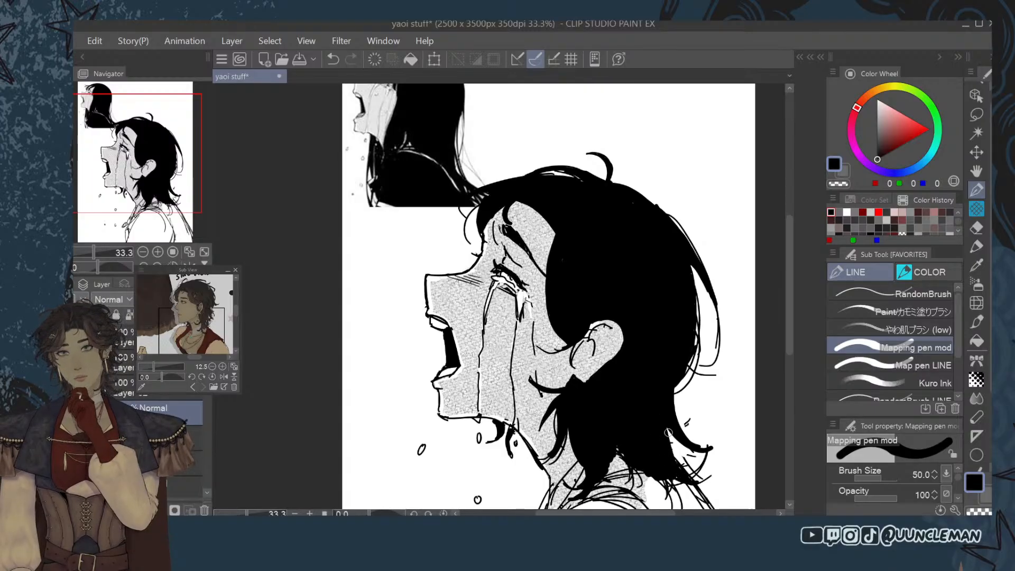
Thicken the flicked and curled hair tips over the back of the shoulder with the Mapping pen mod at size 40.
scroll(786, 263, down, 2)
key(bracketleft)
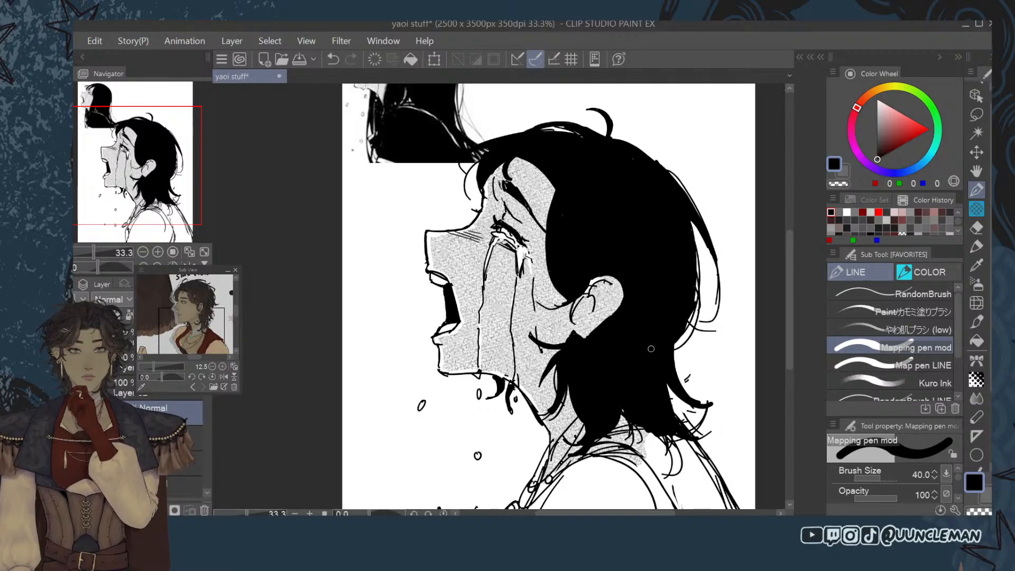
key(e)
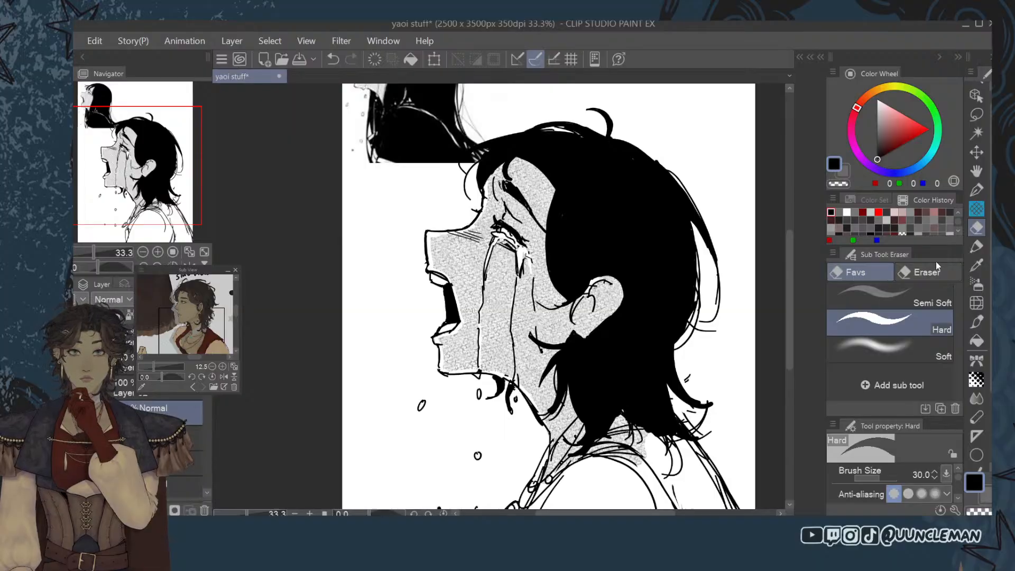
key(p)
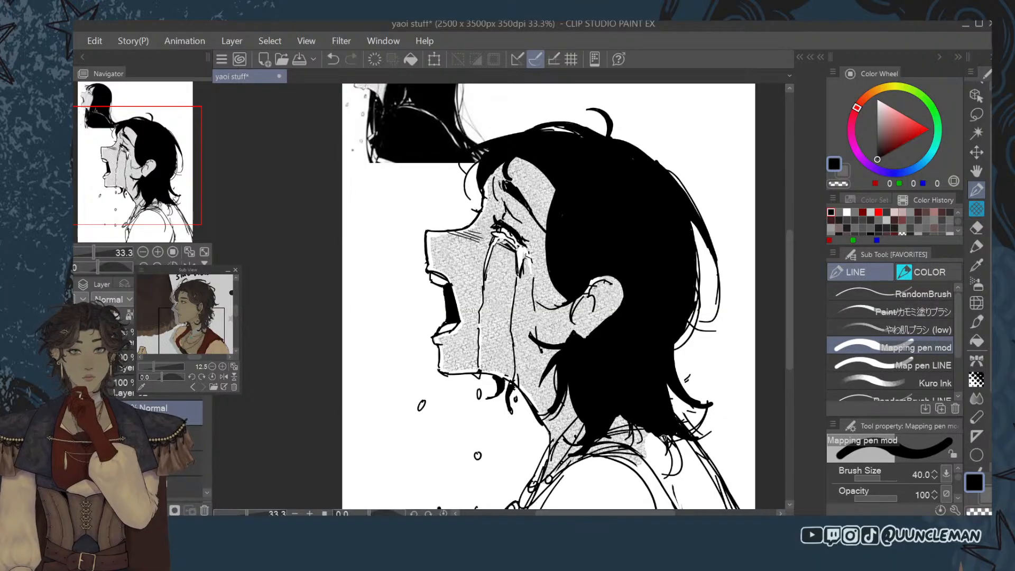
mouse_move(665, 439)
mouse_down()
mouse_move(669, 476)
mouse_move(664, 441)
mouse_move(674, 437)
mouse_up()
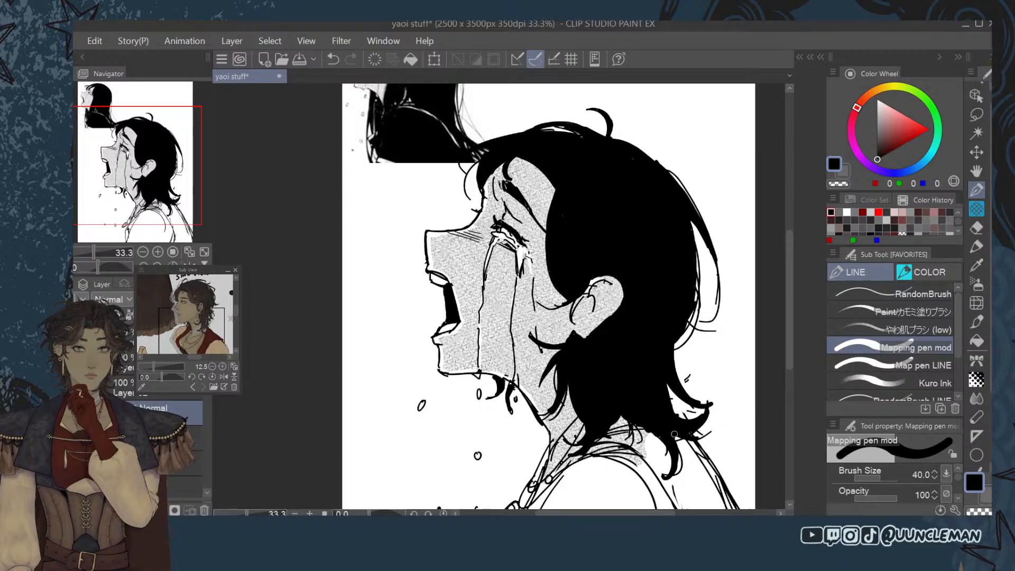
Fill out the lower hair edge along the collar and shoulder with short black tips at brush size 25.
key(bracketleft)
key(bracketleft)
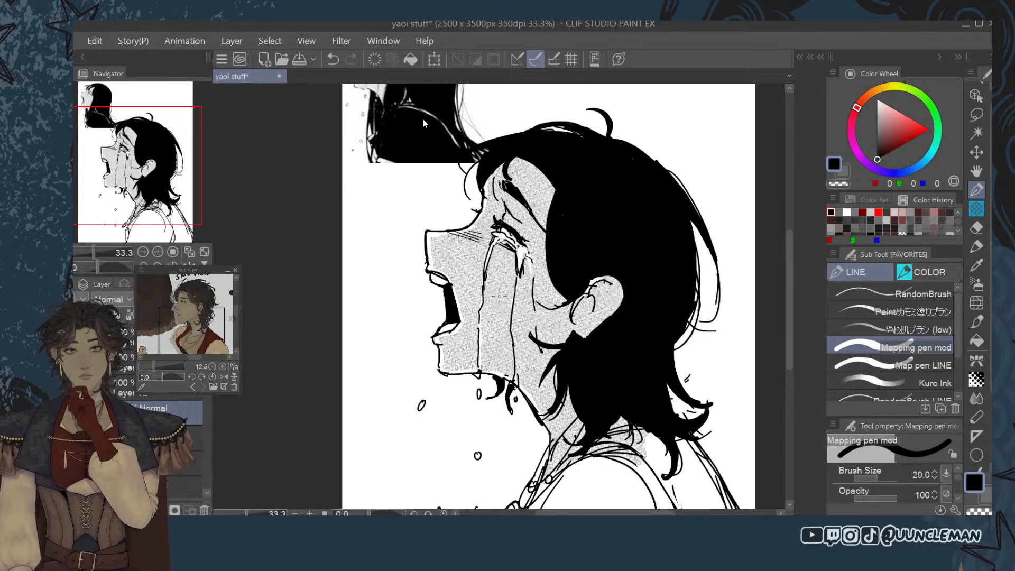
key(bracketright)
key(bracketright)
key(bracketright)
key(bracketright)
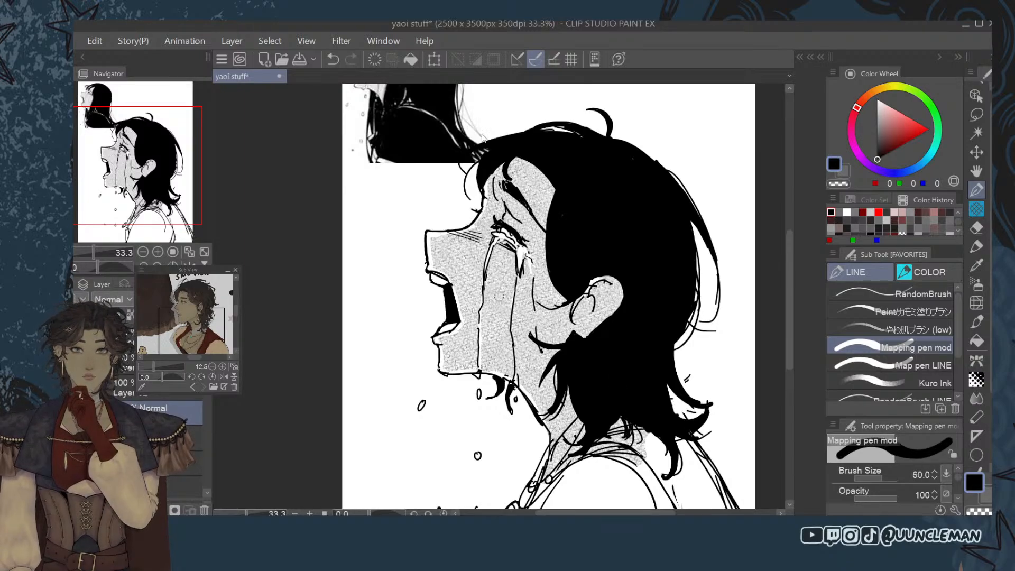
key(bracketleft)
key(bracketleft)
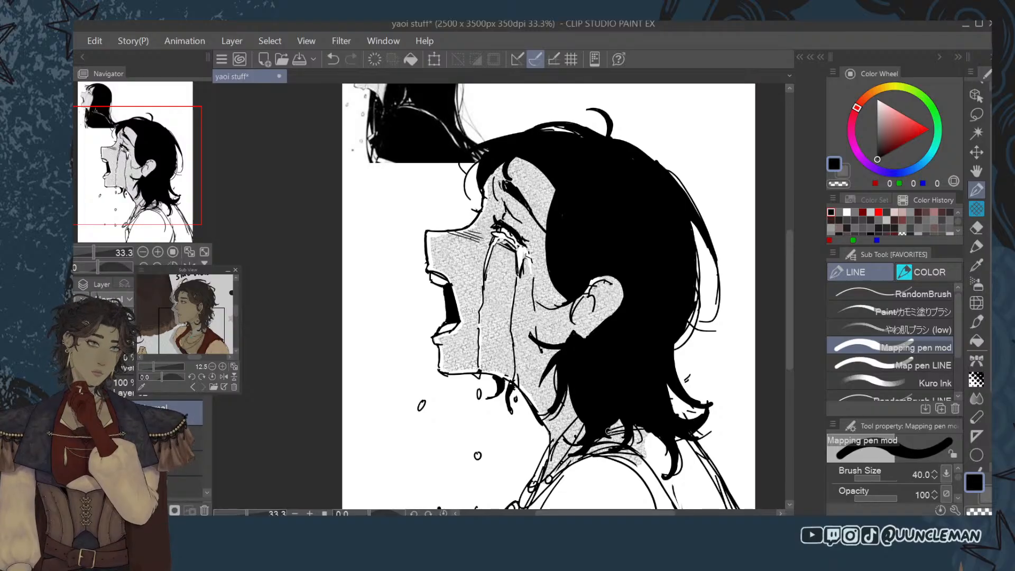
key(bracketleft)
key(bracketleft)
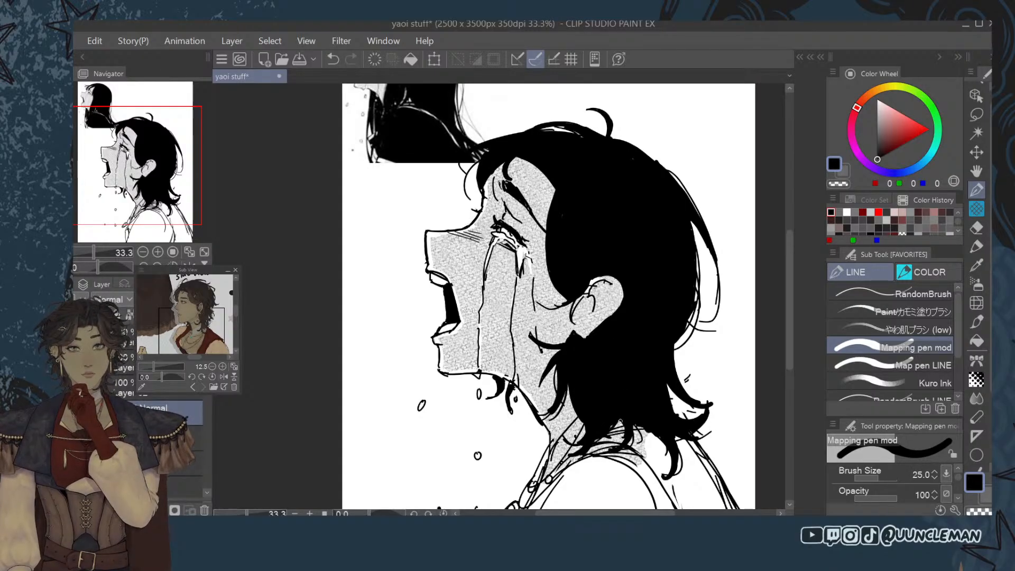
drag(621, 420, 597, 441)
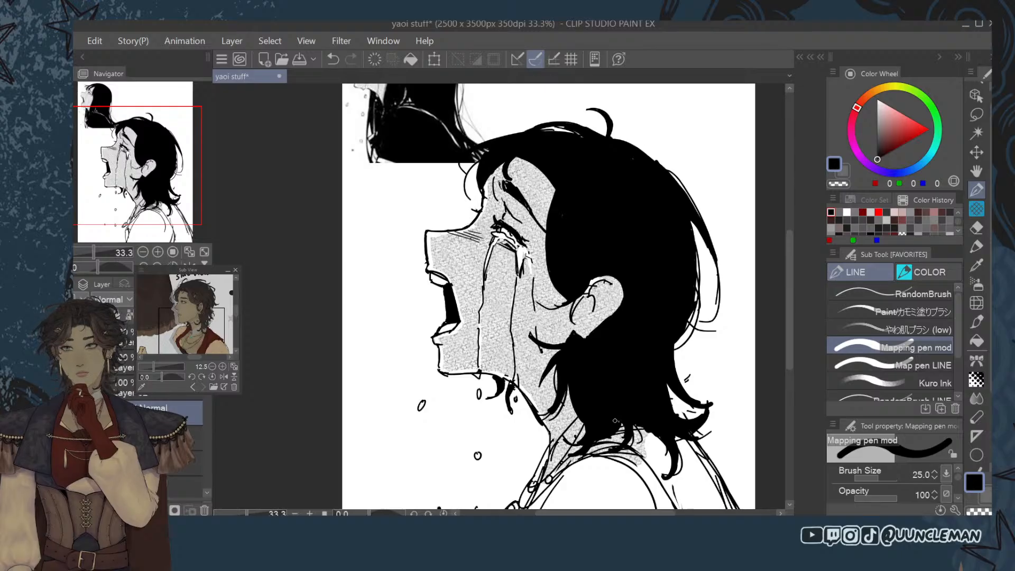
drag(663, 424, 636, 440)
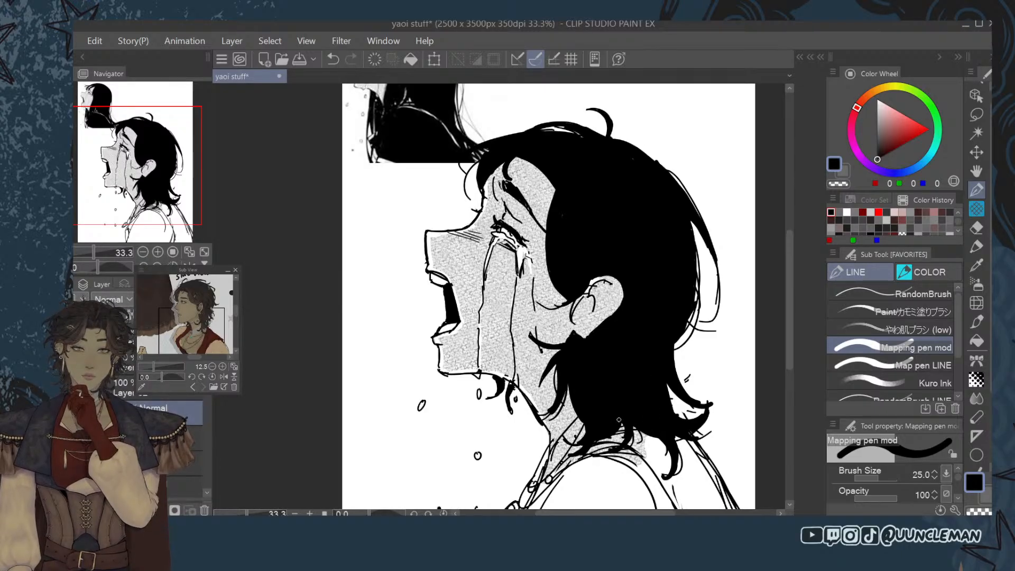
drag(630, 422, 663, 442)
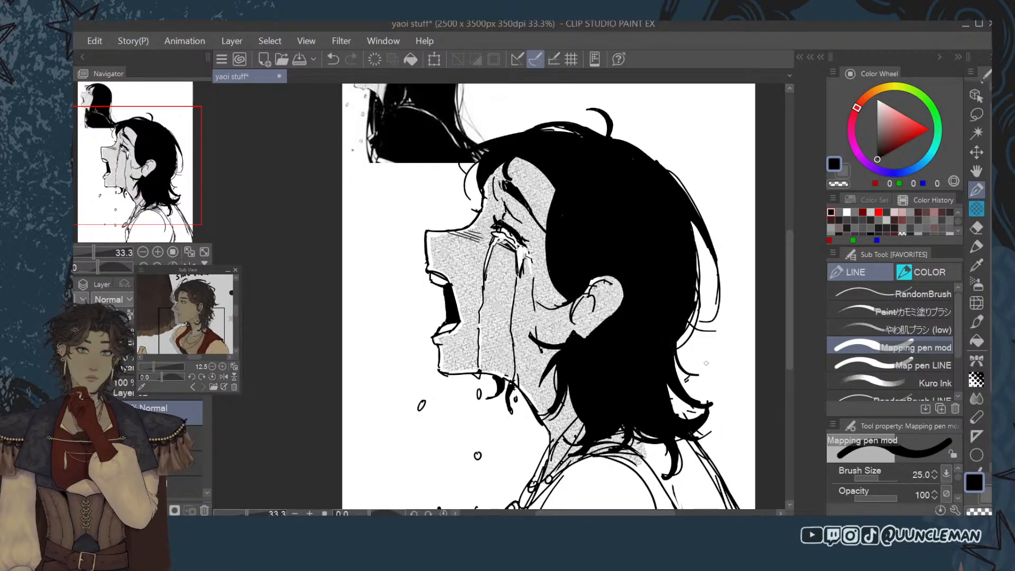
Undo the last strand at the nape and try thinner flicked strands there at brush size 10.
key(ctrl+z)
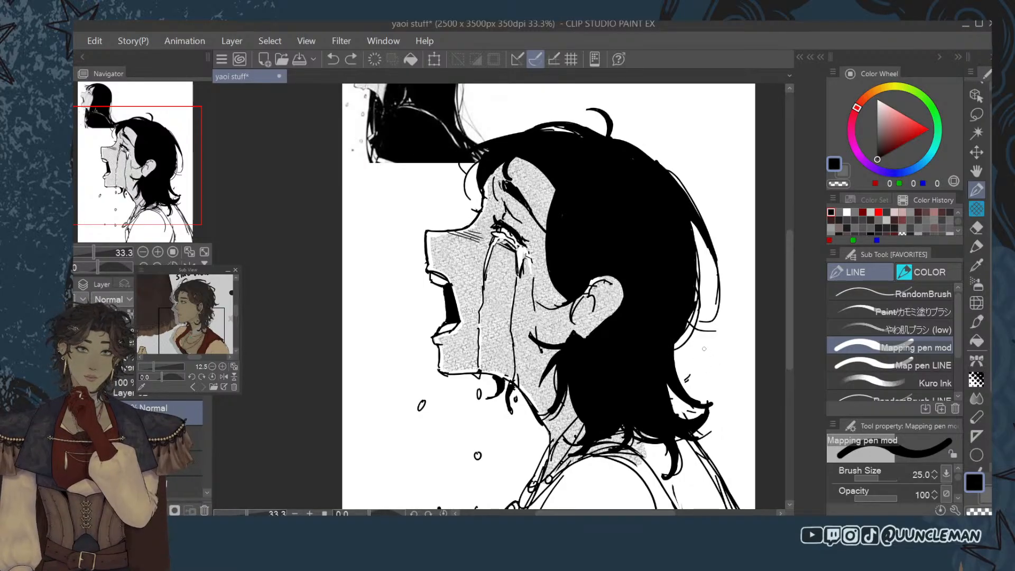
key(bracketleft)
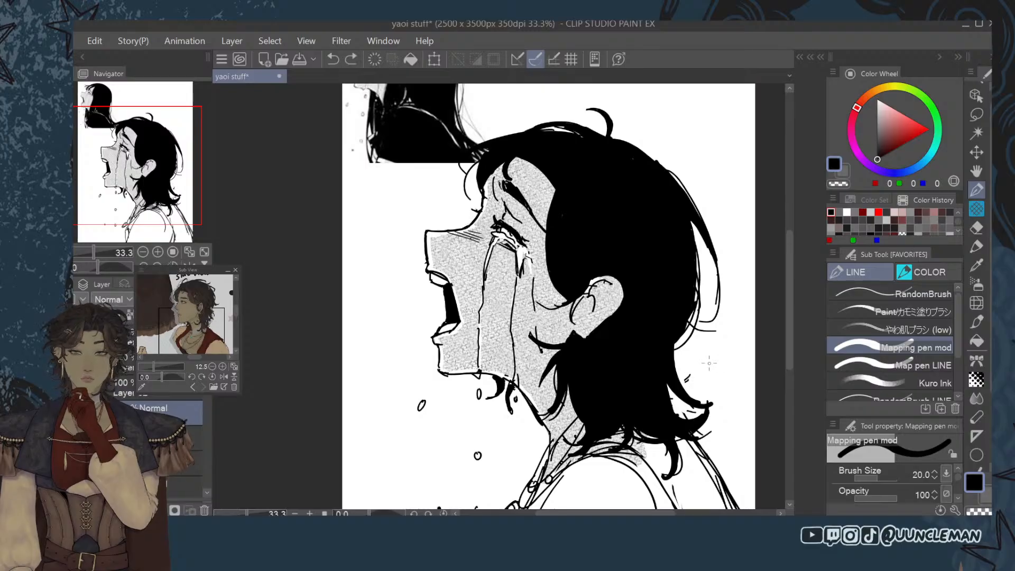
key(bracketleft)
key(bracketleft)
key(bracketleft)
key(bracketleft)
drag(675, 327, 699, 376)
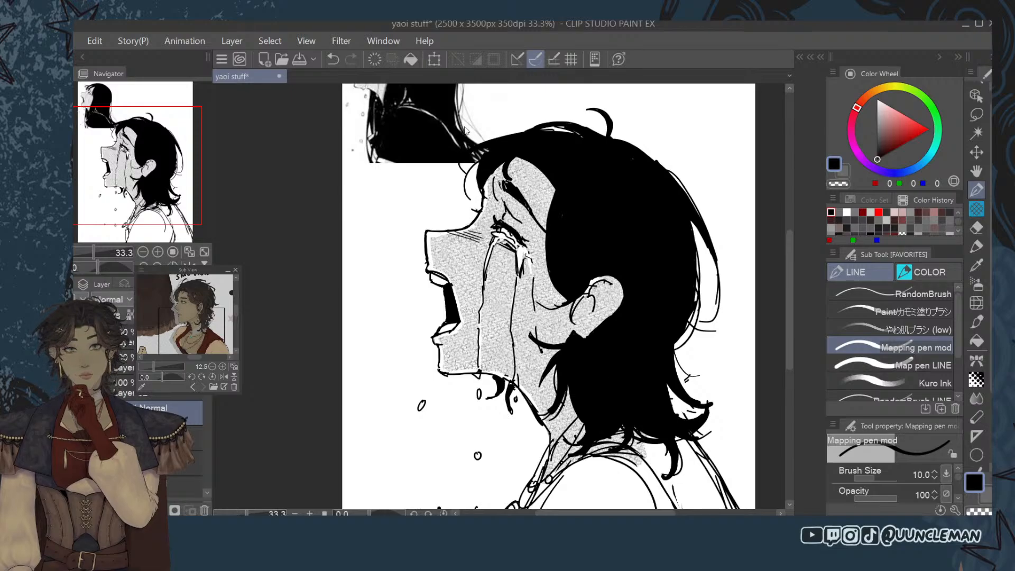
Erase the thin strands at the nape and trim the hair's lower back edge with the Hard eraser at size 30.
click(975, 228)
mouse_move(677, 353)
mouse_down()
mouse_move(672, 392)
mouse_move(699, 409)
mouse_move(711, 400)
mouse_up()
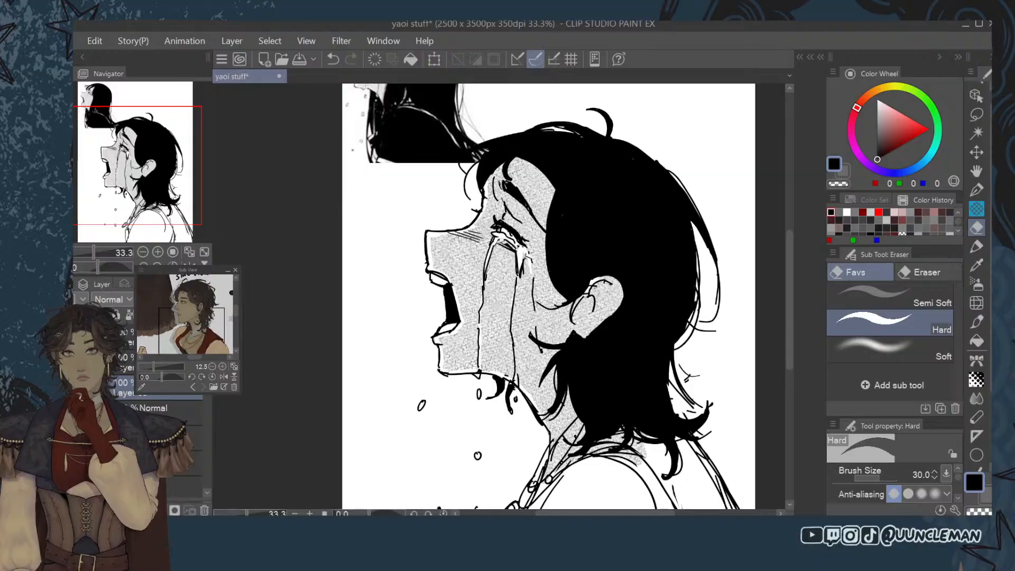
key(bracketleft)
key(bracketleft)
key(bracketleft)
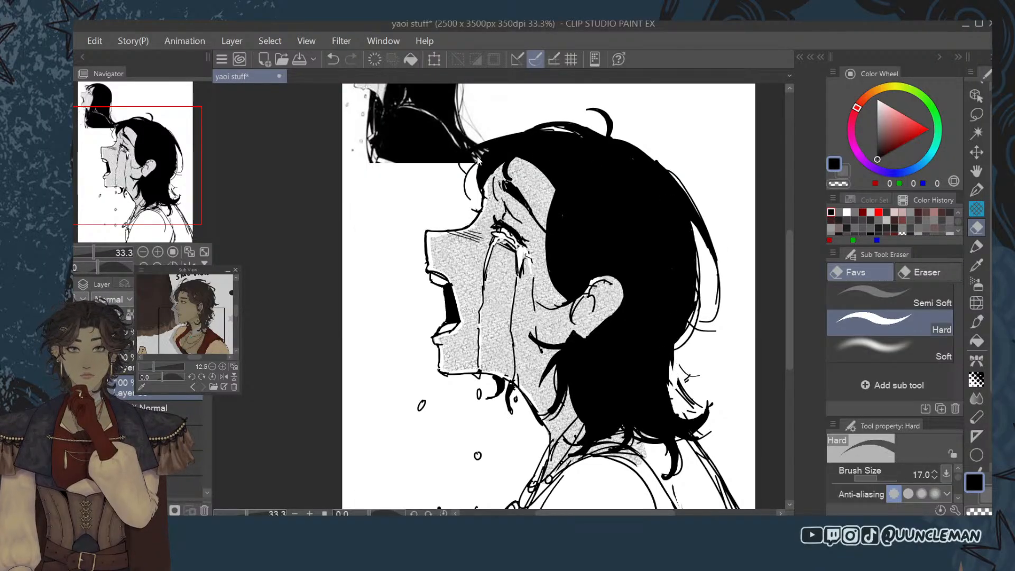
key(bracketright)
key(bracketright)
key(bracketright)
mouse_move(675, 372)
mouse_down()
mouse_move(683, 397)
mouse_move(695, 369)
mouse_move(691, 412)
mouse_up()
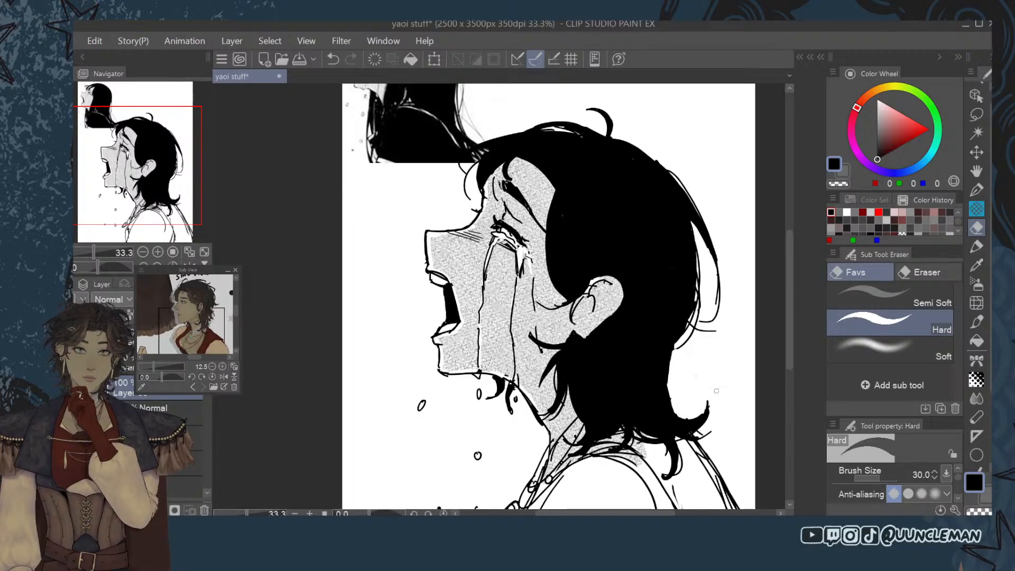
mouse_move(708, 401)
mouse_down()
mouse_move(686, 416)
mouse_move(698, 417)
mouse_up()
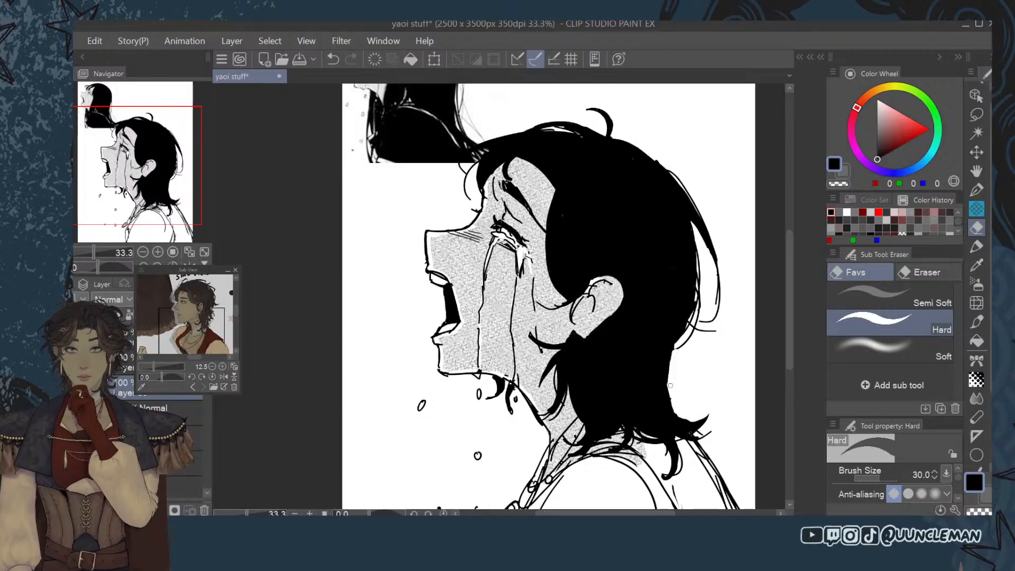
mouse_move(671, 385)
mouse_down()
mouse_move(674, 348)
mouse_move(669, 396)
mouse_move(663, 378)
mouse_move(691, 411)
mouse_up()
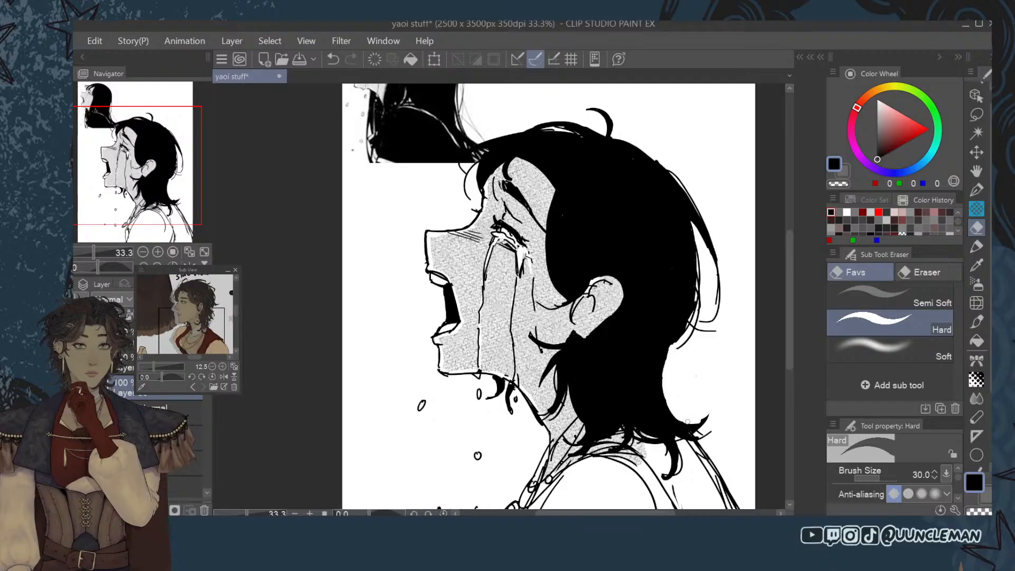
Redraw the flicked hair tip over the shoulder with the Mapping pen mod at size 17.
key(p)
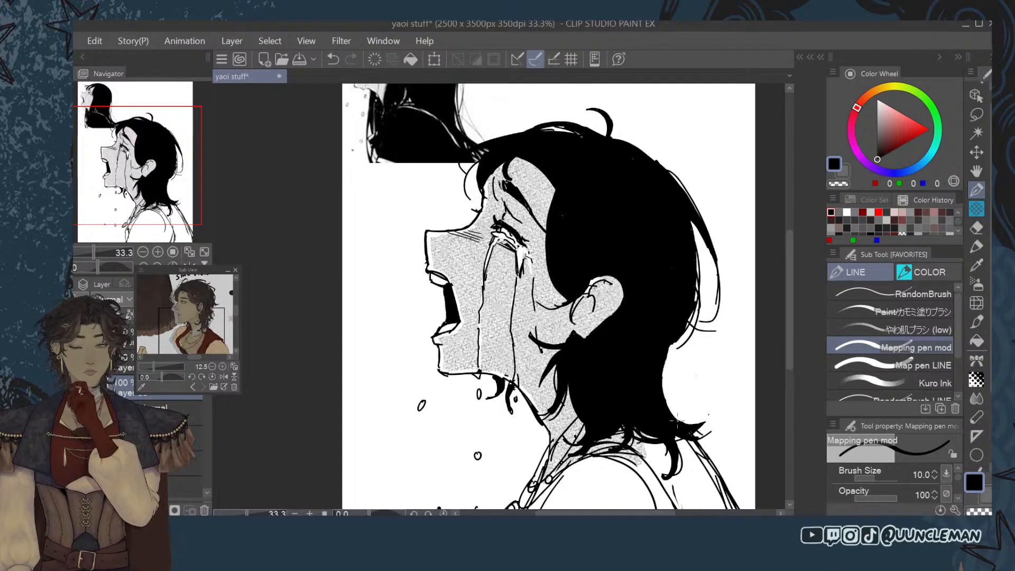
key(bracketright)
key(bracketright)
key(bracketright)
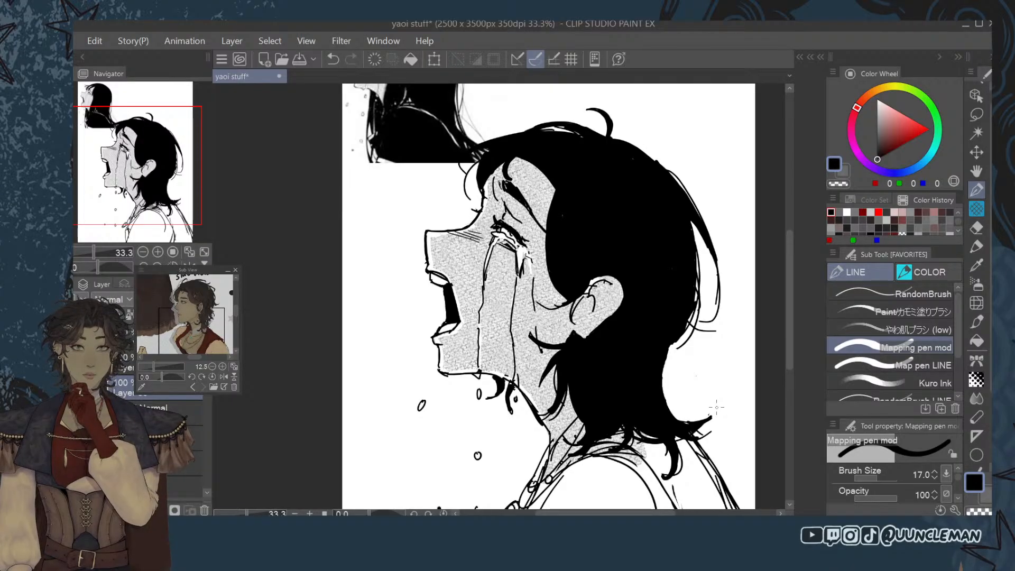
Draw curled strands flicking out from the back edge of the hair at the nape at brush size 25, undoing unwanted attempts.
drag(665, 365, 670, 381)
key(bracketright)
key(bracketright)
key(ctrl+z)
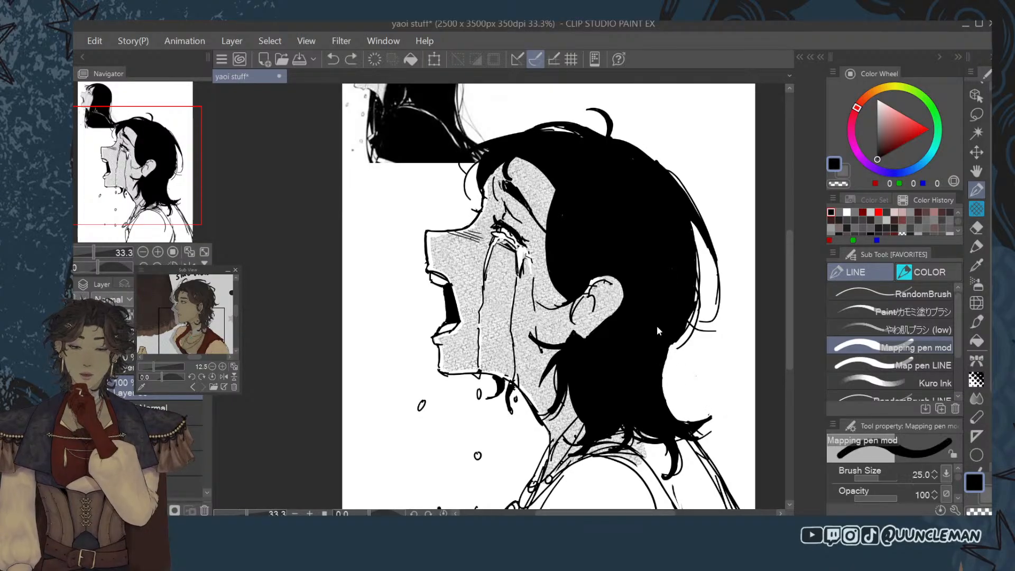
drag(664, 343, 671, 373)
mouse_move(673, 344)
mouse_down()
mouse_move(671, 374)
mouse_move(670, 348)
mouse_move(697, 382)
mouse_up()
key(ctrl+z)
key(ctrl+z)
drag(671, 343, 668, 358)
mouse_move(675, 345)
mouse_down()
mouse_move(682, 382)
mouse_move(699, 389)
mouse_move(663, 382)
mouse_move(675, 402)
mouse_up()
key(ctrl+z)
key(ctrl+z)
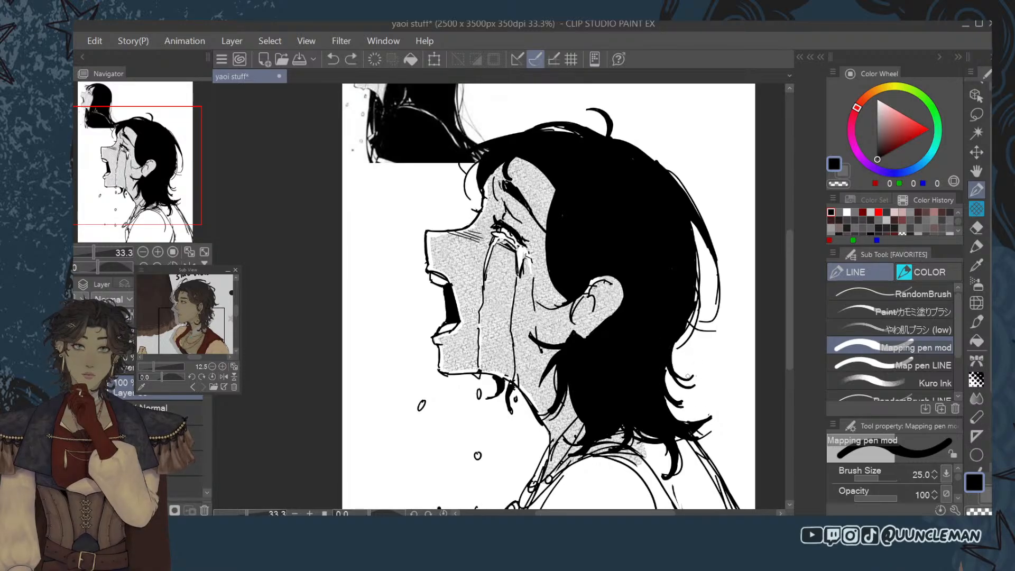
Trim the hair's back edge below the curled strand and erase the stray strand beside the neck with the Hard eraser at size 30.
key(p)
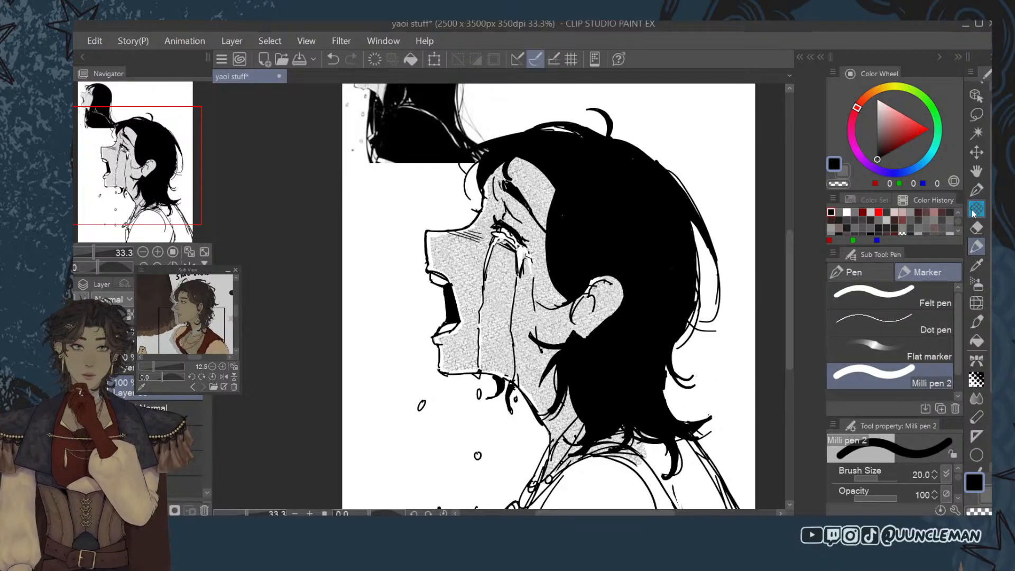
click(975, 228)
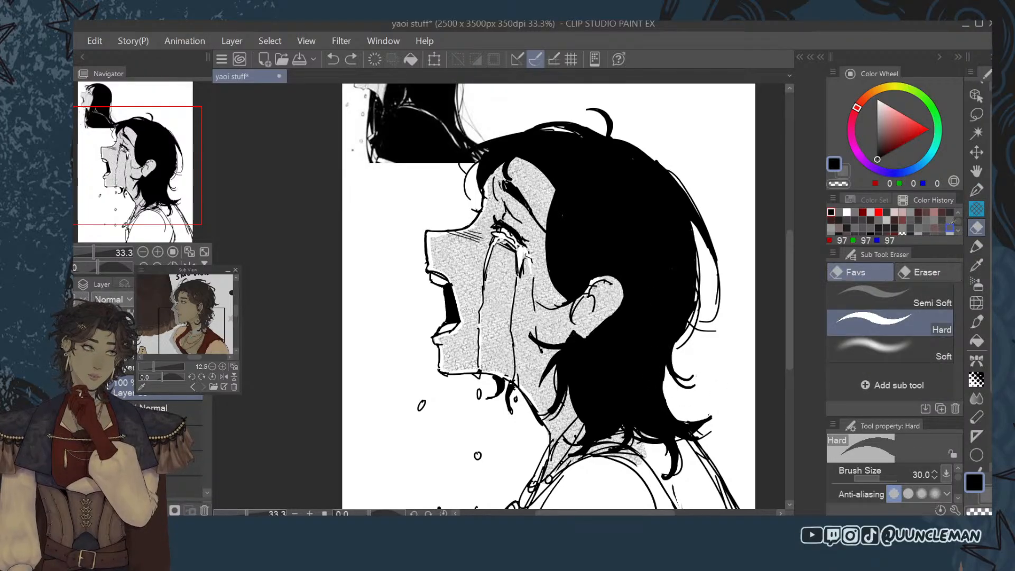
mouse_move(669, 369)
mouse_down()
mouse_move(669, 411)
mouse_move(677, 401)
mouse_up()
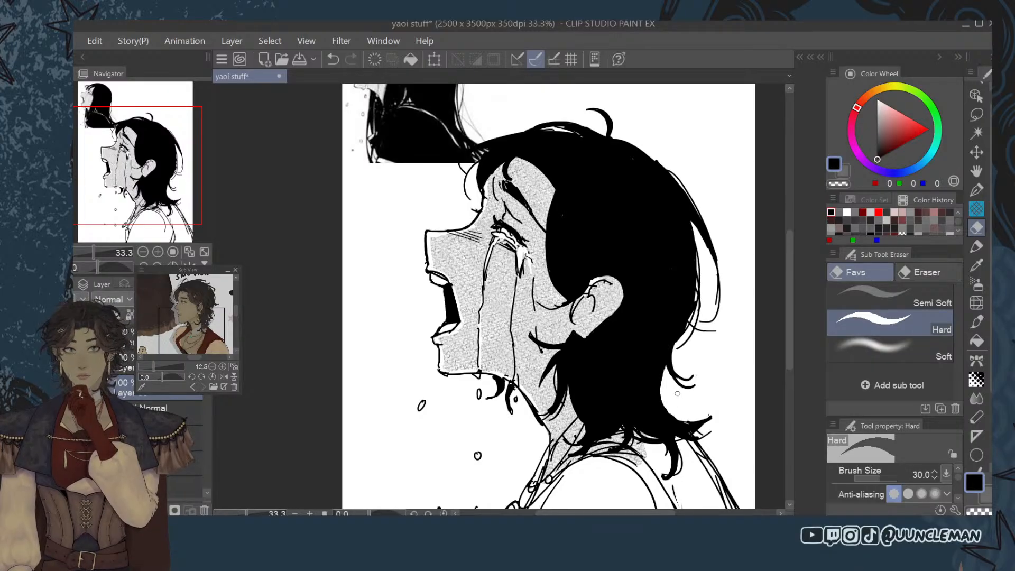
mouse_move(552, 405)
mouse_down()
mouse_move(558, 372)
mouse_move(551, 414)
mouse_up()
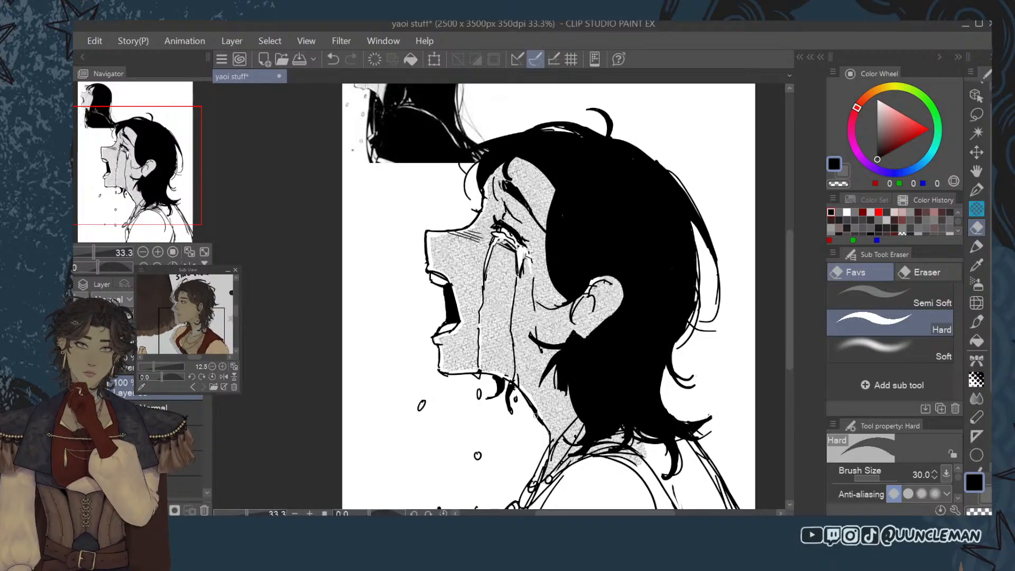
Erase between the loose hair strands beside the neck with the Hard eraser at size 30.
drag(555, 375, 556, 390)
drag(531, 342, 529, 334)
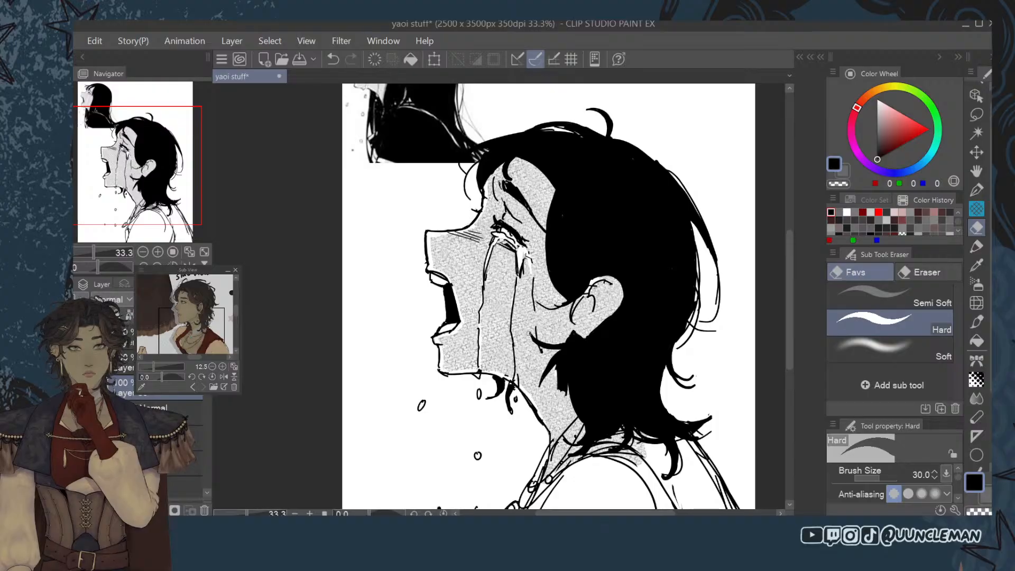
mouse_move(556, 373)
mouse_down()
mouse_move(561, 391)
mouse_move(558, 363)
mouse_move(565, 387)
mouse_up()
Draw a thin strand along the hairline at the temple with the Mapping pen mod at size 25, undoing unwanted strokes.
key(p)
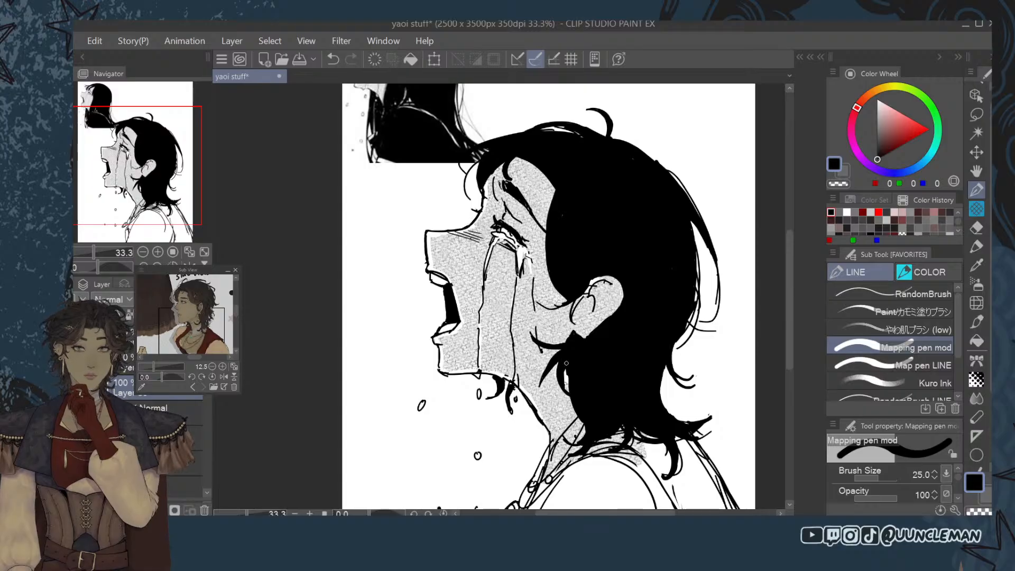
scroll(569, 342, down, 1)
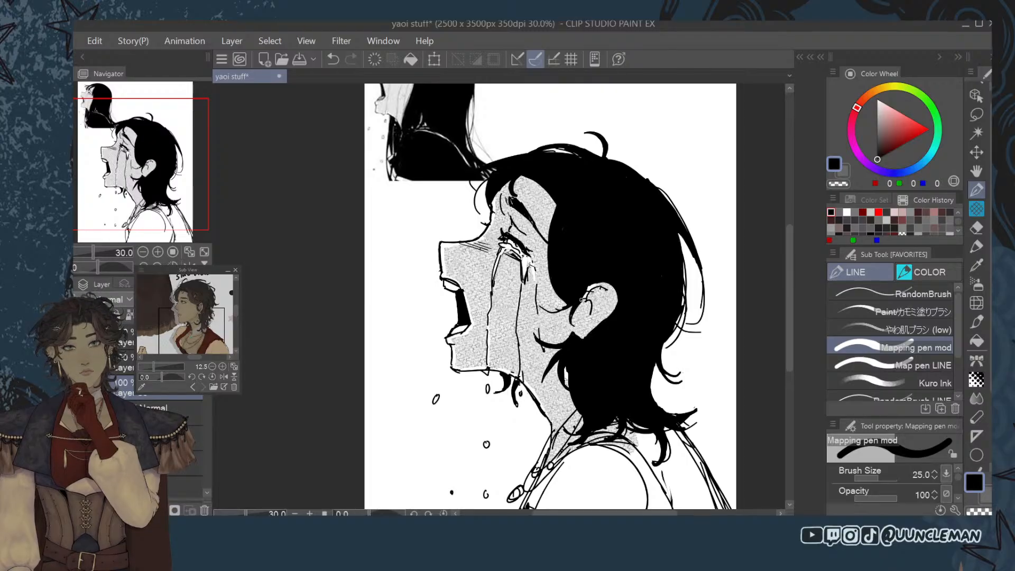
drag(571, 299, 549, 309)
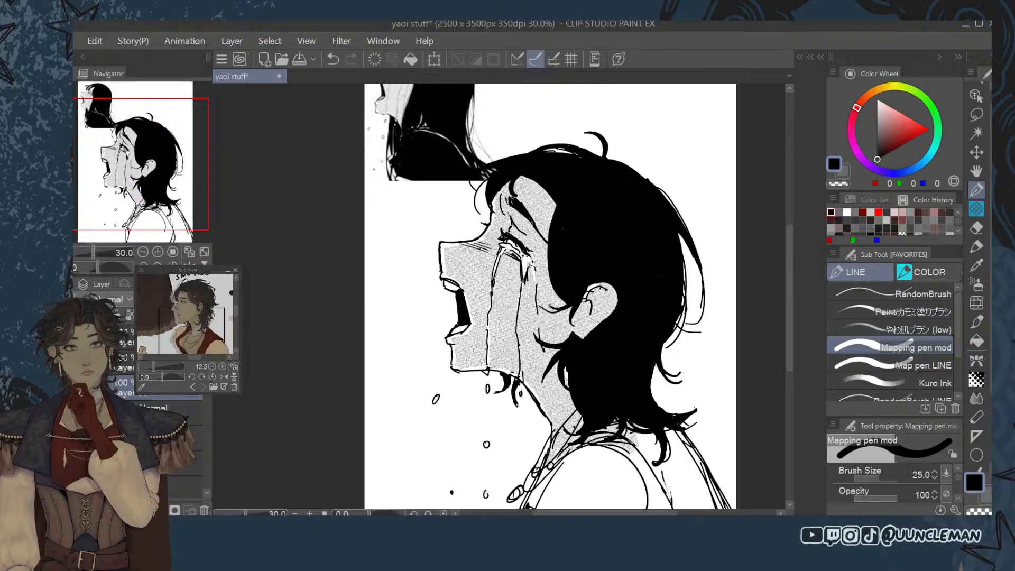
key(ctrl+z)
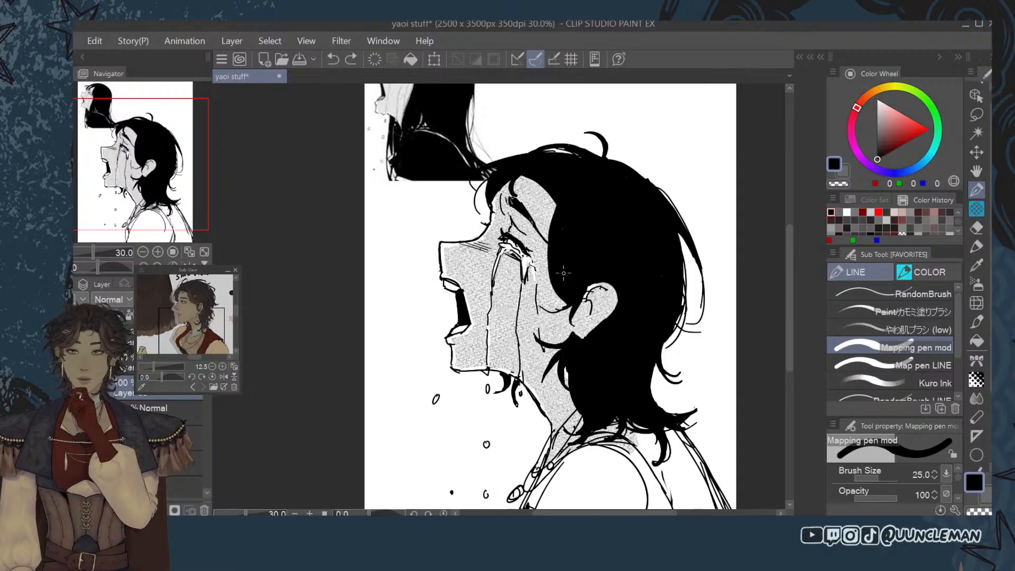
mouse_move(666, 413)
mouse_down()
mouse_move(681, 404)
mouse_move(667, 411)
mouse_up()
key(ctrl+z)
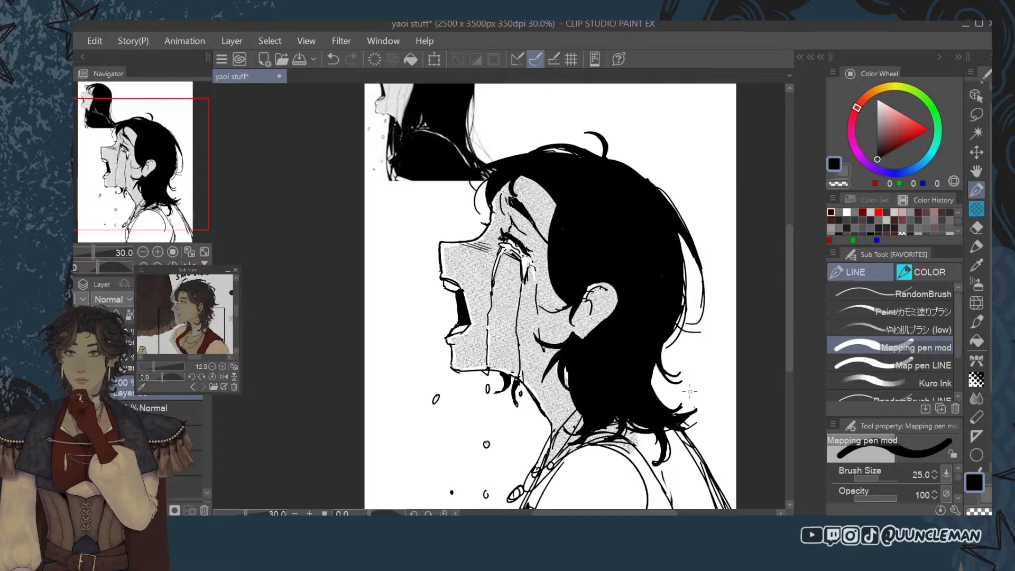
key(ctrl+z)
key(ctrl+y)
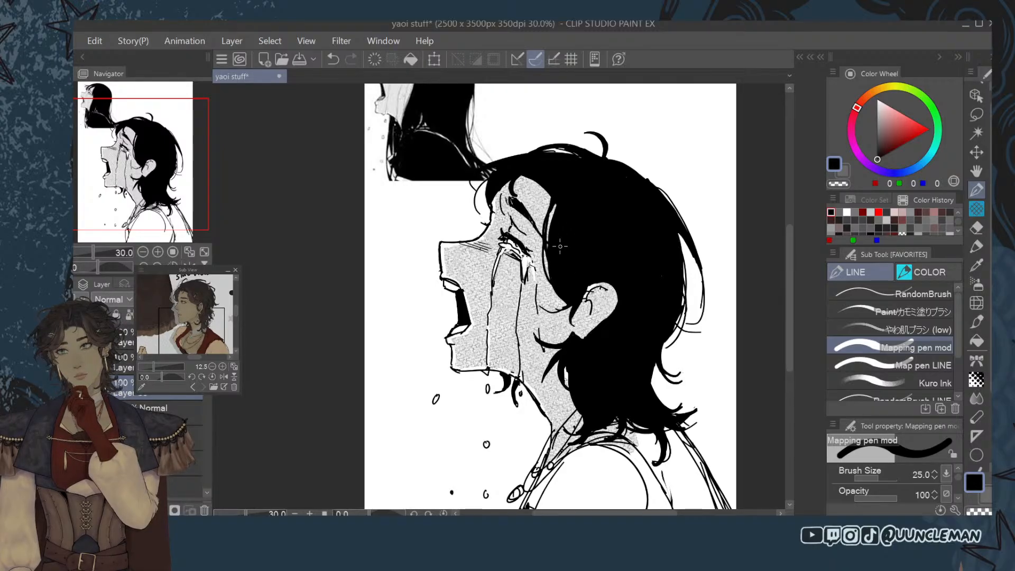
key(ctrl+z)
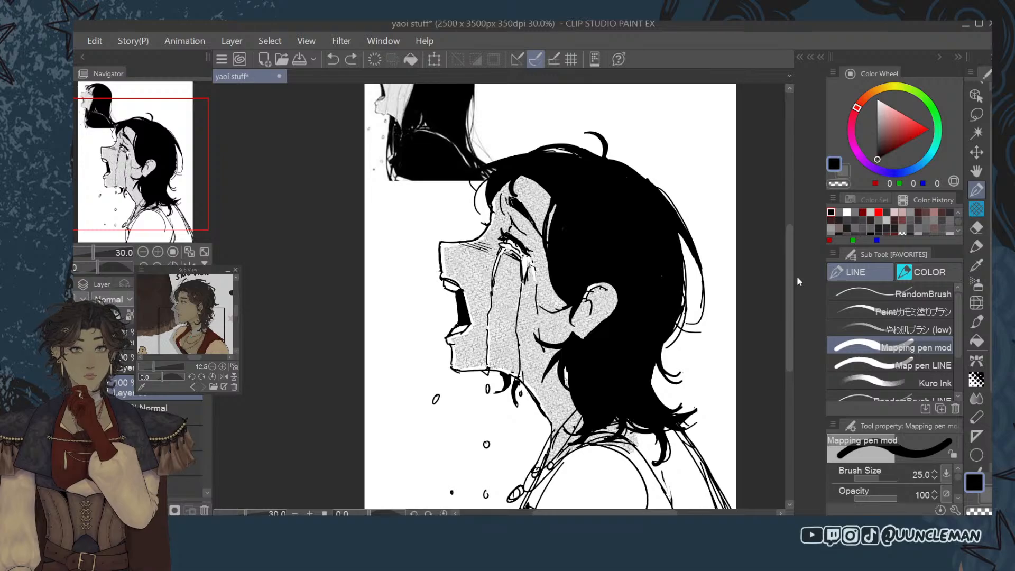
Fill the necklace beads in front of the neck with solid black.
scroll(794, 251, up, 3)
drag(793, 251, 782, 309)
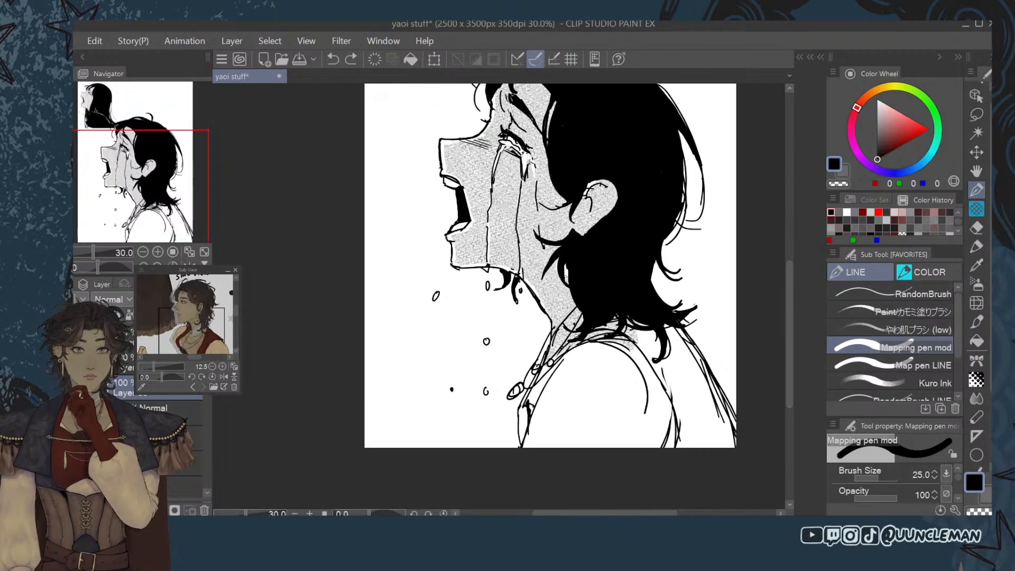
mouse_move(517, 389)
mouse_down()
mouse_move(510, 395)
mouse_move(549, 340)
mouse_move(522, 387)
mouse_move(550, 364)
mouse_up()
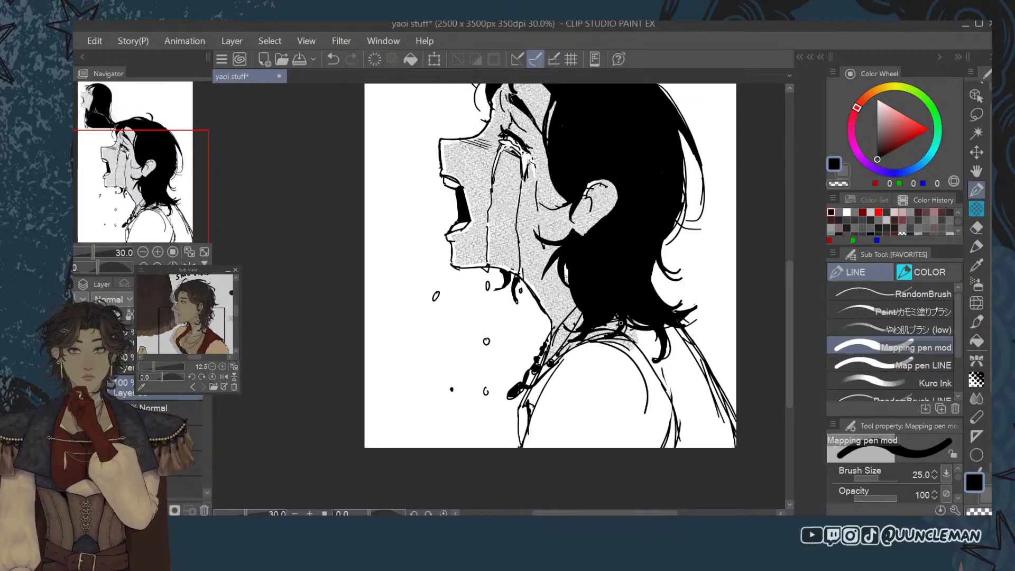
Thicken the shoulder and back outlines of the garment in black with the Mapping pen mod at size 60.
key(bracketright)
key(bracketright)
key(bracketright)
key(bracketright)
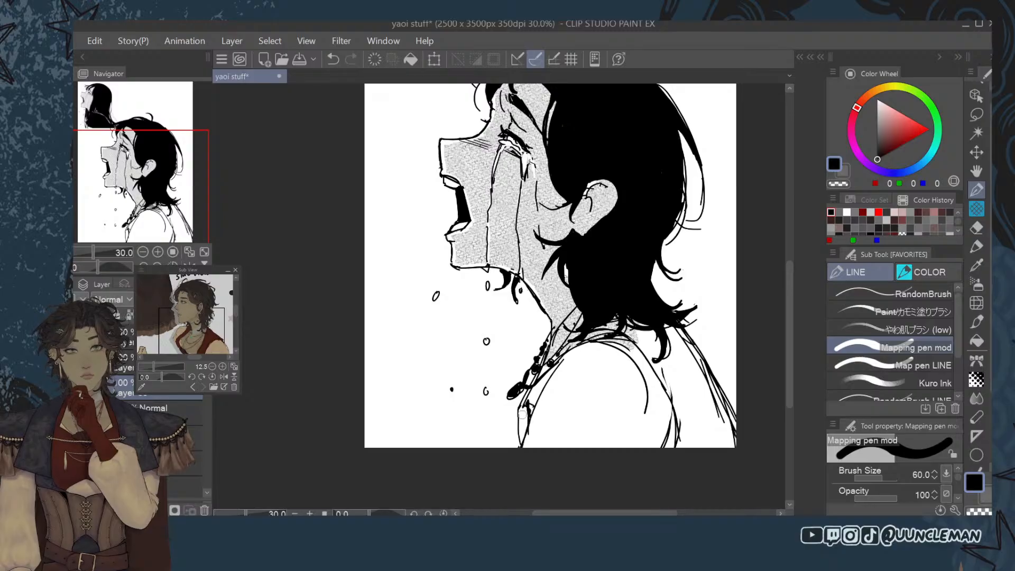
mouse_move(522, 414)
mouse_down()
mouse_move(566, 356)
mouse_move(611, 347)
mouse_move(617, 333)
mouse_move(563, 364)
mouse_move(598, 336)
mouse_move(649, 349)
mouse_move(635, 342)
mouse_move(643, 324)
mouse_move(709, 376)
mouse_move(732, 433)
mouse_up()
key(ctrl+z)
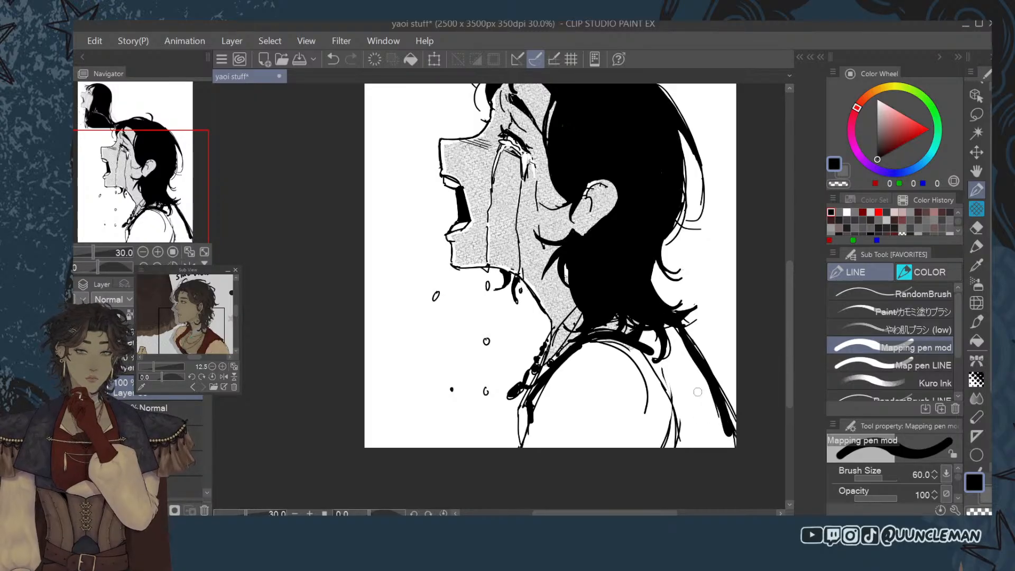
mouse_move(534, 408)
mouse_down()
mouse_move(525, 441)
mouse_move(541, 392)
mouse_move(582, 351)
mouse_move(561, 369)
mouse_move(614, 339)
mouse_move(587, 344)
mouse_move(639, 340)
mouse_move(642, 350)
mouse_move(666, 330)
mouse_move(675, 372)
mouse_up()
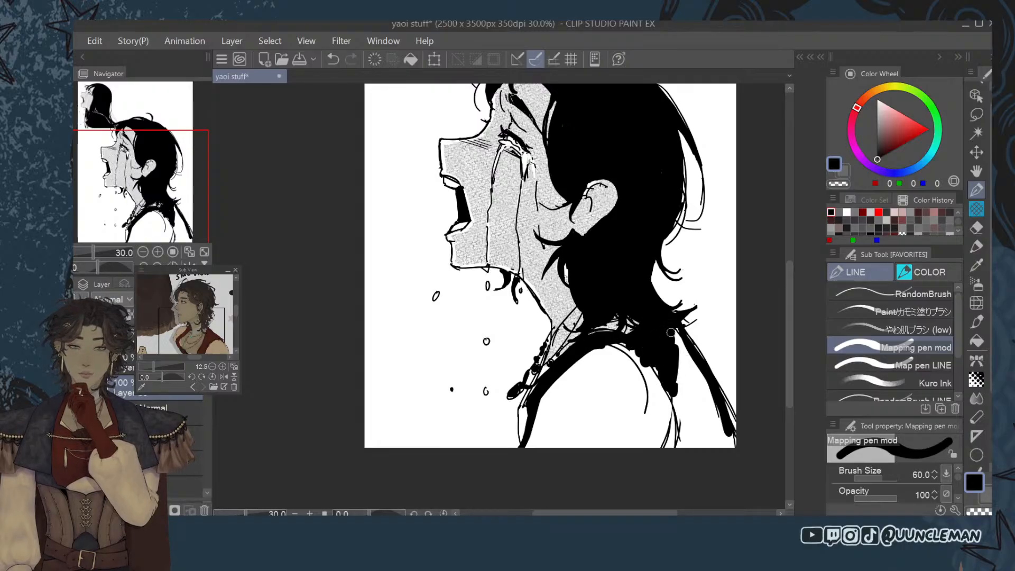
mouse_move(671, 332)
mouse_down()
mouse_move(674, 368)
mouse_move(681, 344)
mouse_move(732, 439)
mouse_up()
Fill the garment's shoulder, sleeve and back with solid black at brush size 170, up to the hair at the nape.
key(bracketright)
key(bracketright)
key(bracketright)
key(bracketright)
key(bracketright)
key(bracketright)
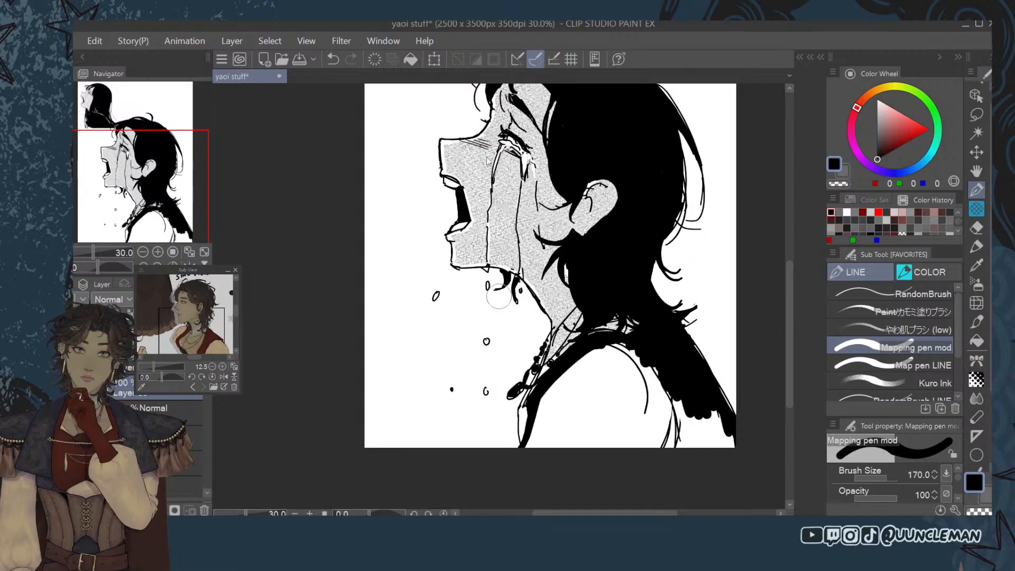
mouse_move(568, 403)
mouse_down()
mouse_move(541, 433)
mouse_move(546, 401)
mouse_move(602, 352)
mouse_move(610, 364)
mouse_move(594, 411)
mouse_move(603, 426)
mouse_move(676, 393)
mouse_move(670, 445)
mouse_move(698, 453)
mouse_move(720, 430)
mouse_up()
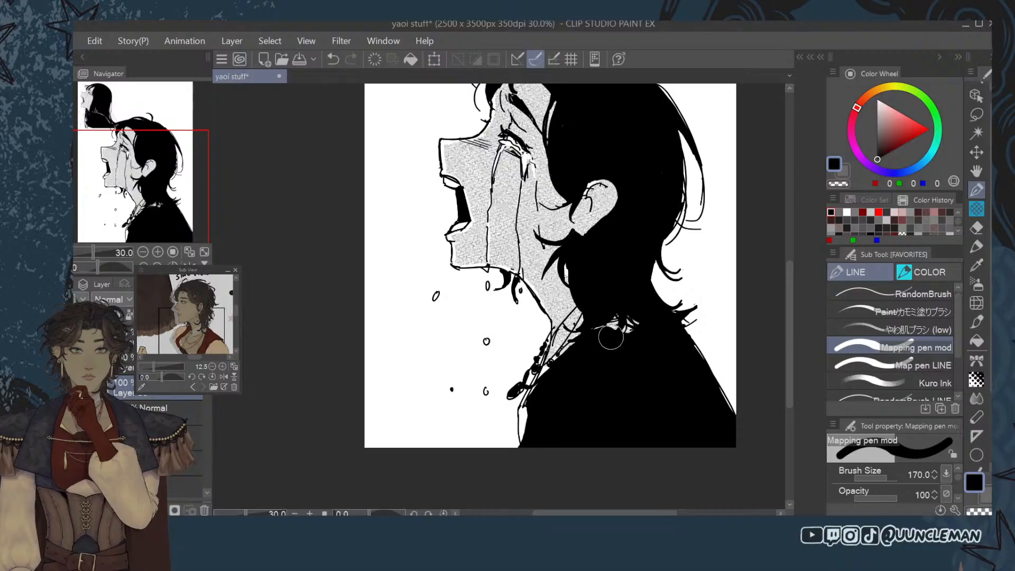
drag(612, 337, 626, 327)
Extend the garment's black fill along its front edge down to the canvas border at brush size 70.
key(bracketleft)
key(bracketleft)
key(bracketleft)
key(bracketleft)
key(bracketleft)
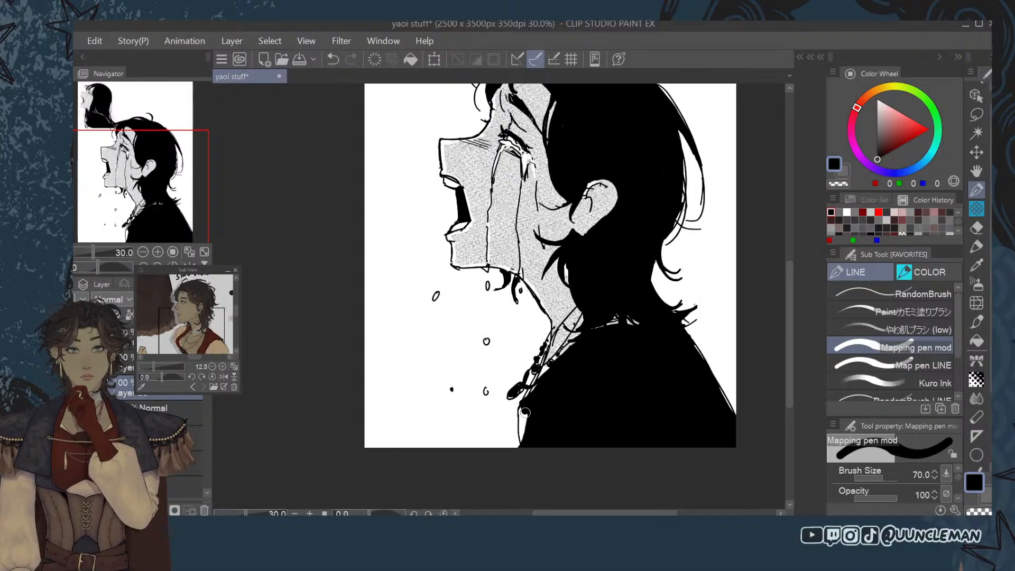
drag(526, 412, 515, 447)
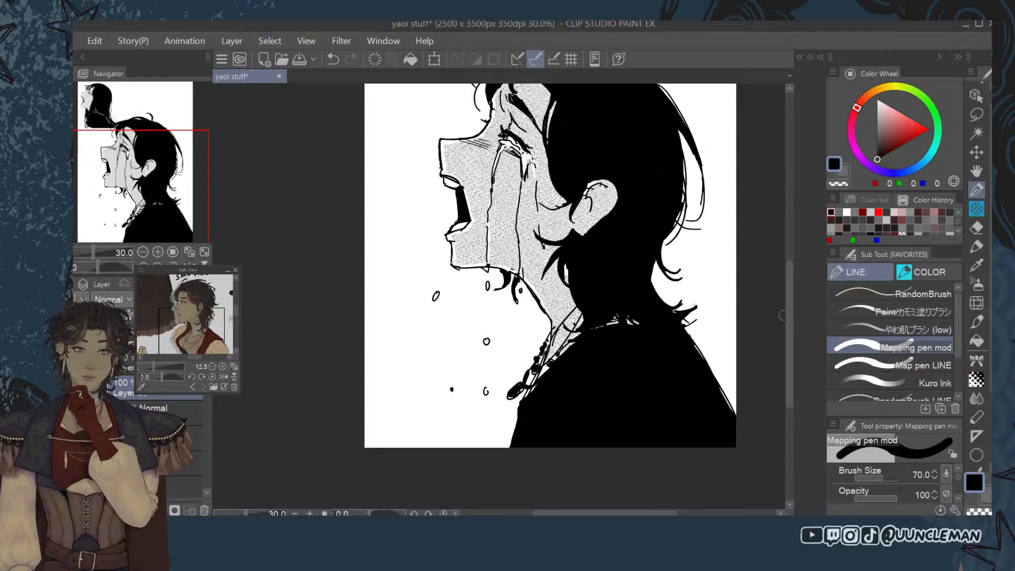
Touch up the necklace at brush size 30 and erase the stray collar lines on the neck with the Hard eraser.
scroll(524, 428, up, 3)
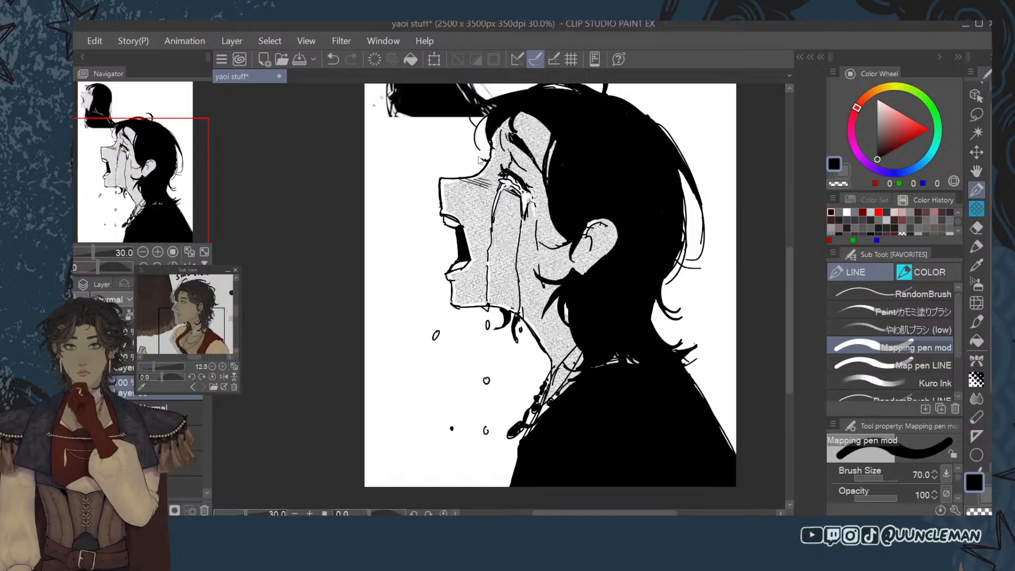
key(bracketleft)
key(bracketleft)
key(bracketleft)
key(bracketleft)
drag(558, 392, 563, 384)
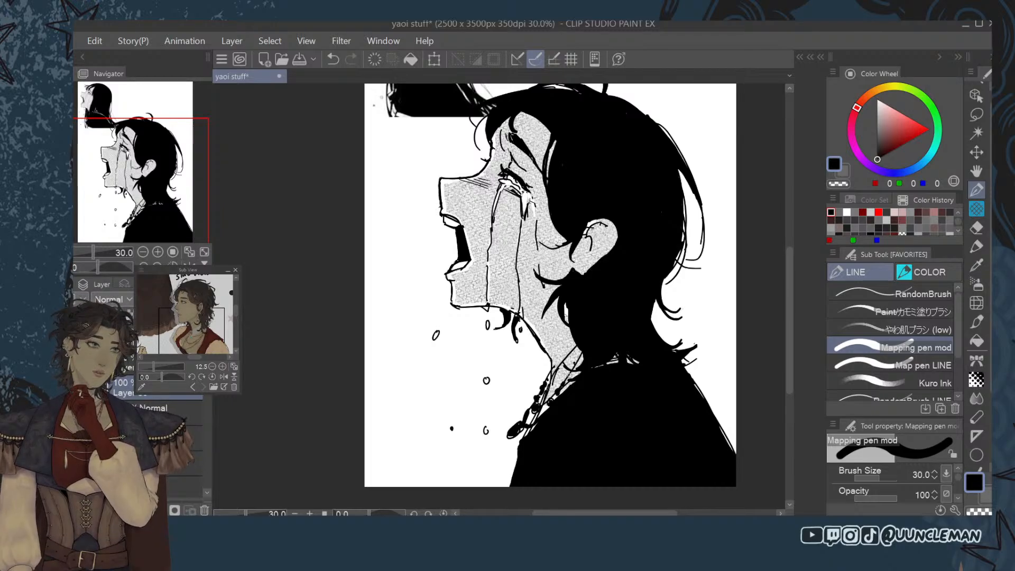
key(e)
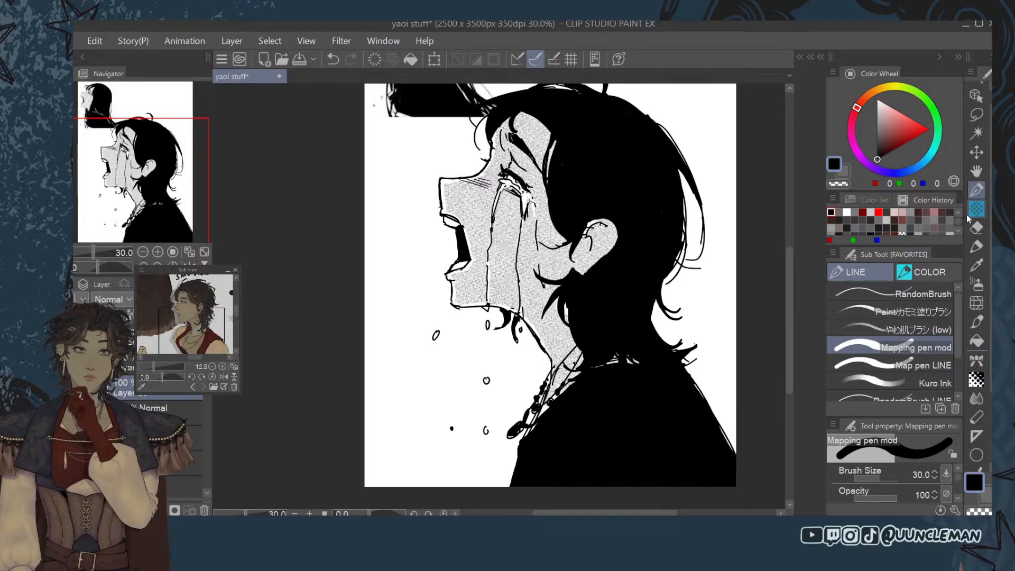
mouse_move(556, 375)
mouse_down()
mouse_move(555, 383)
mouse_move(574, 354)
mouse_up()
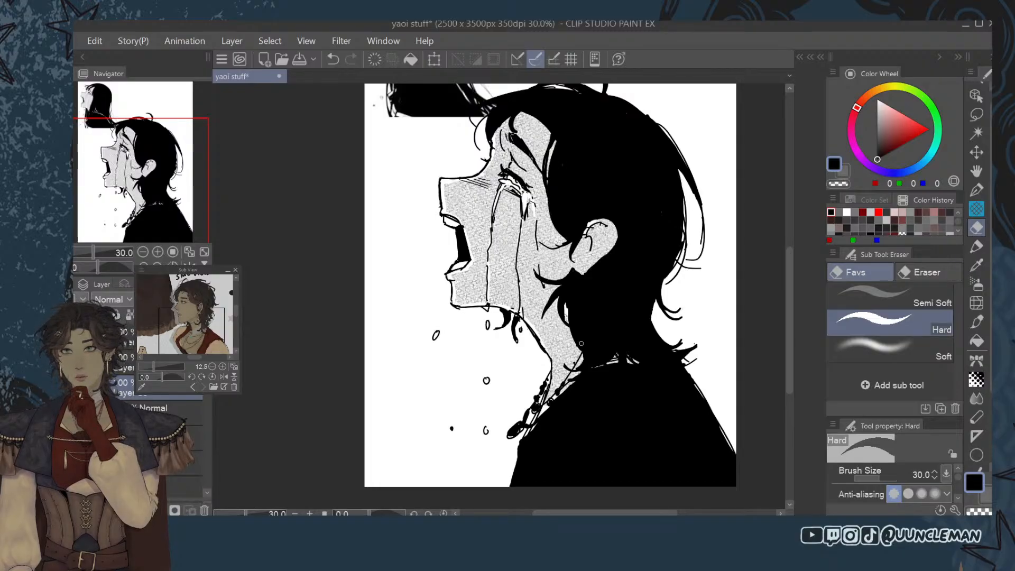
Draw a small hair flick at the base of the neck with the Mapping pen mod at size 17, undoing unwanted strands.
click(977, 189)
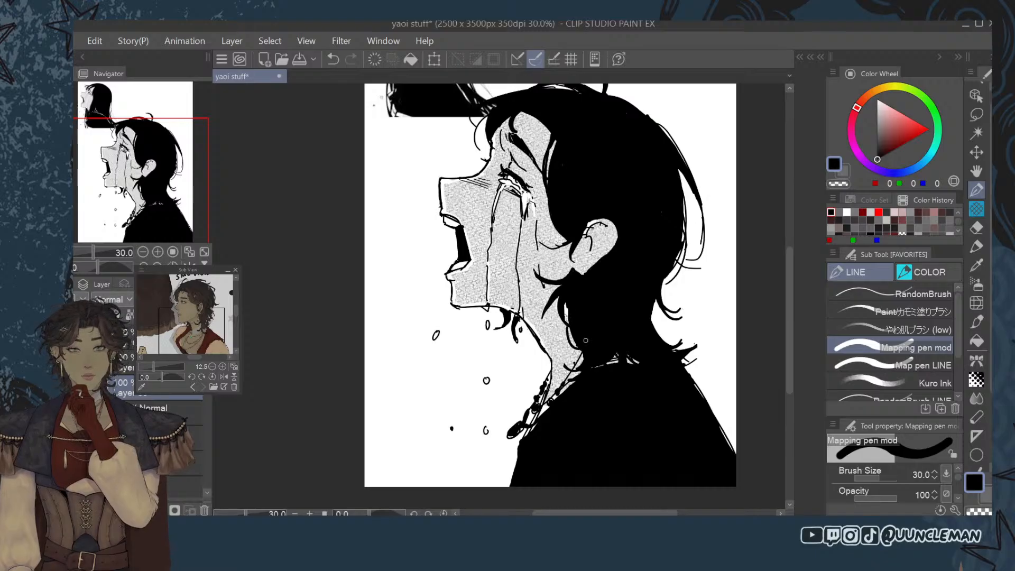
key(bracketleft)
key(bracketleft)
key(bracketleft)
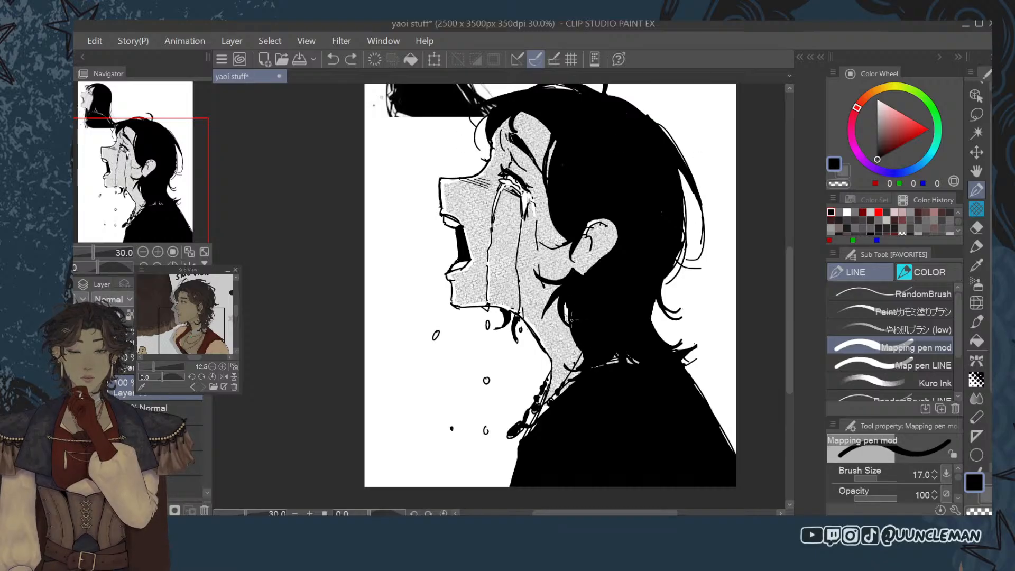
key(ctrl+z)
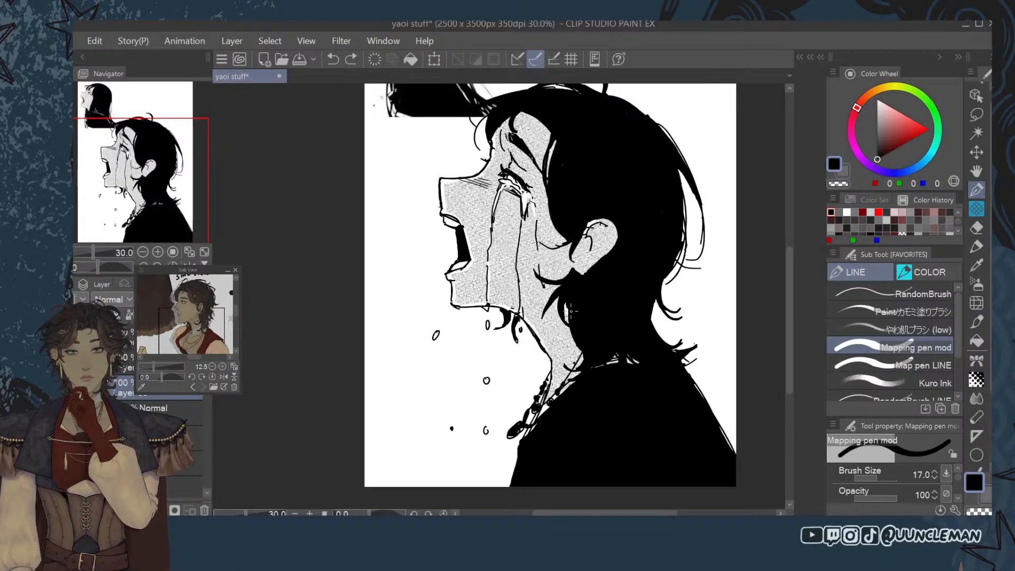
drag(571, 316, 588, 356)
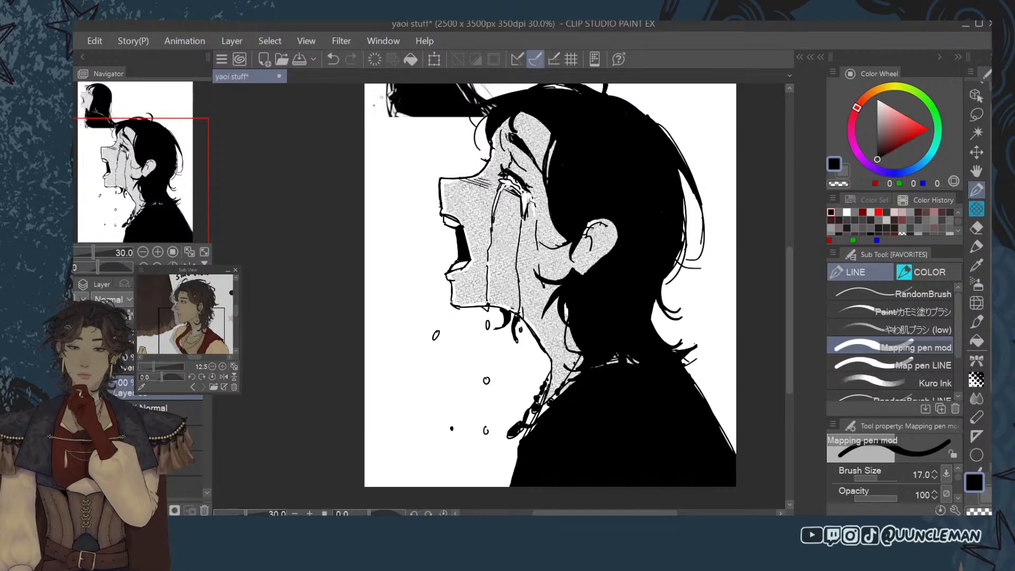
key(ctrl+z)
key(ctrl+z)
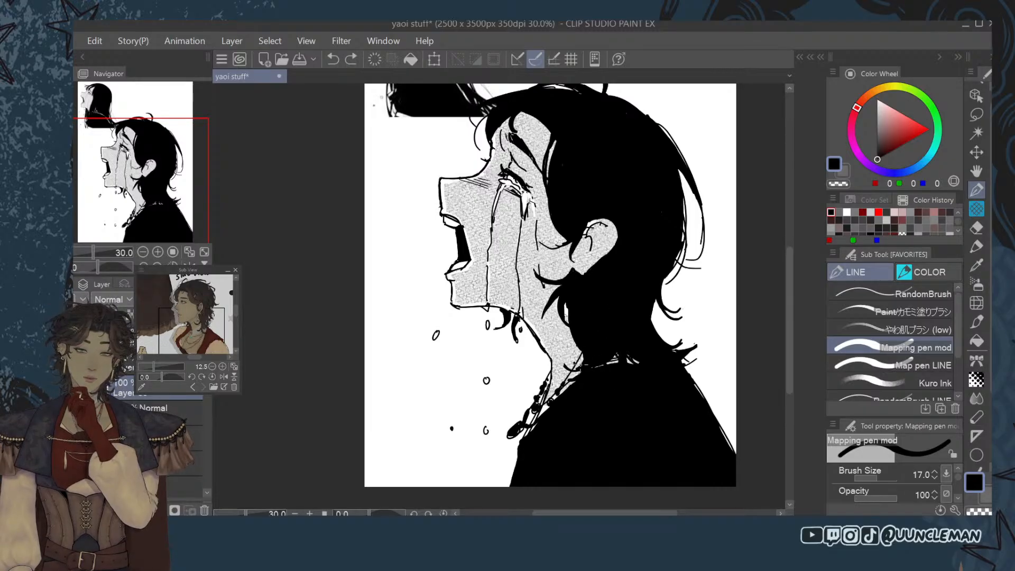
drag(572, 364, 581, 371)
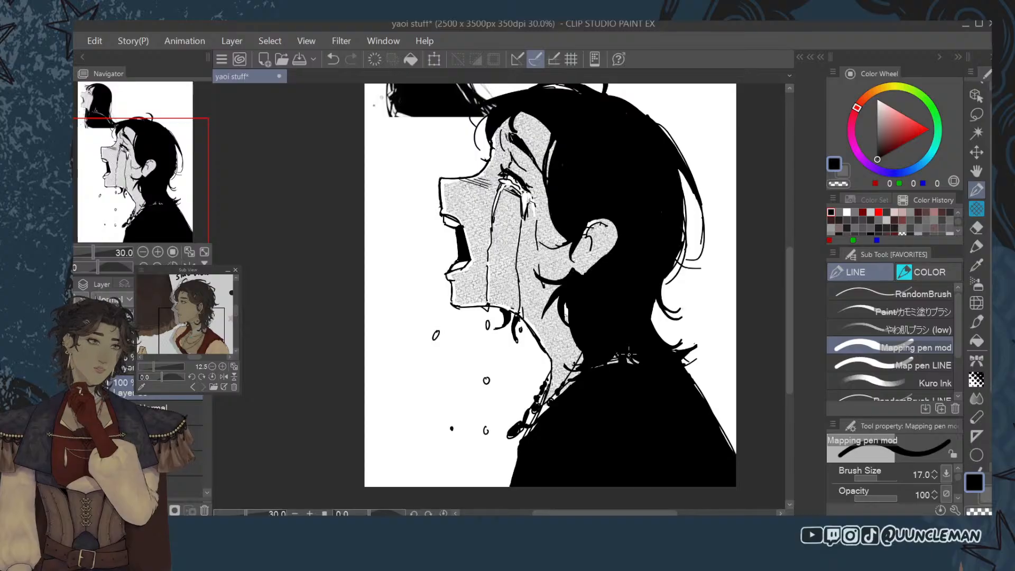
Draw a short loose strand along the hair's lower back edge at brush size 25.
drag(789, 294, 789, 273)
key(])
key(])
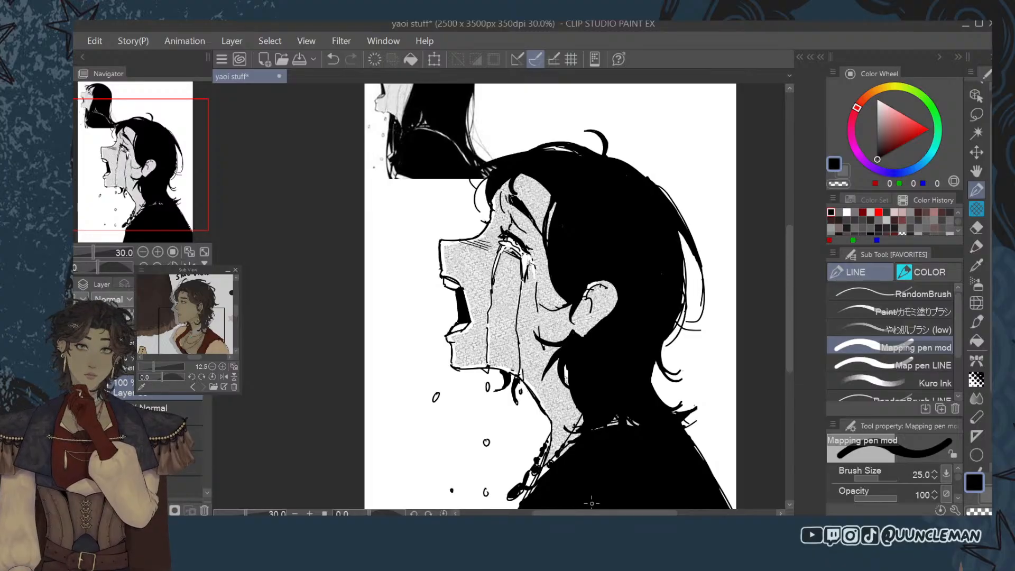
key(ctrl+z)
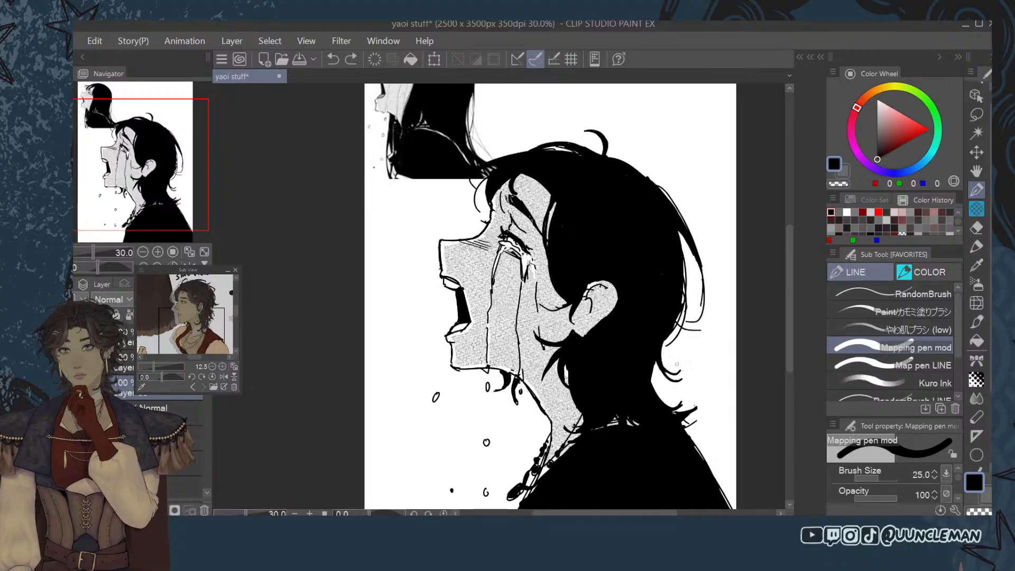
drag(648, 362, 659, 397)
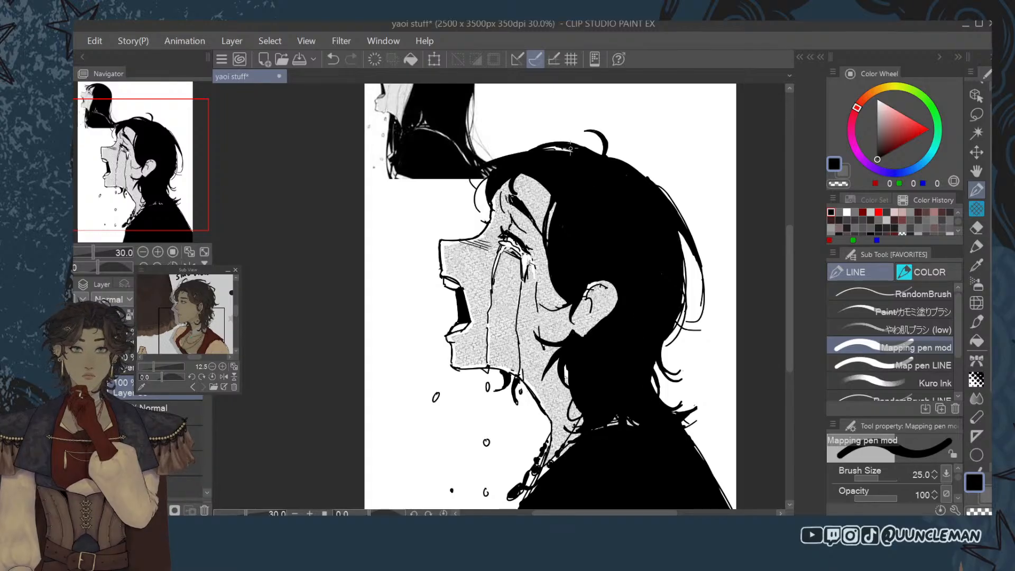
Undo the arched stroke tried over the crown and rework the strand along the hairline at the temple.
drag(589, 151, 524, 151)
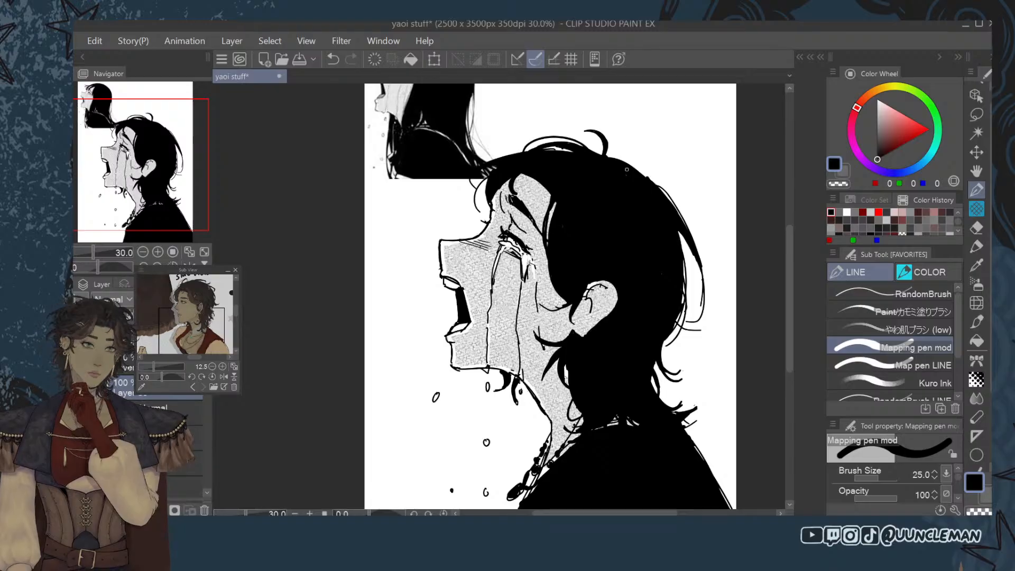
key(ctrl+z)
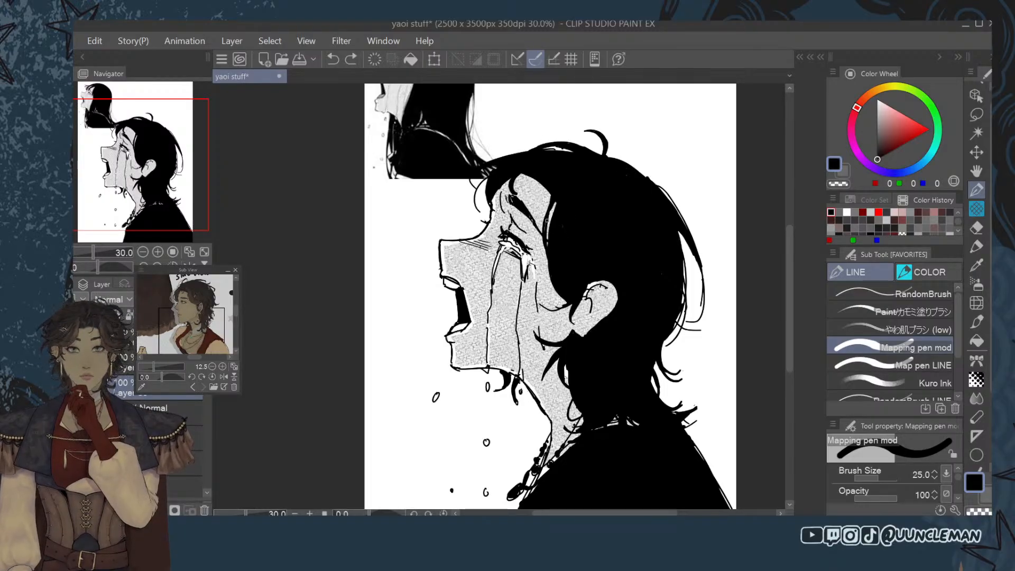
drag(547, 221, 555, 200)
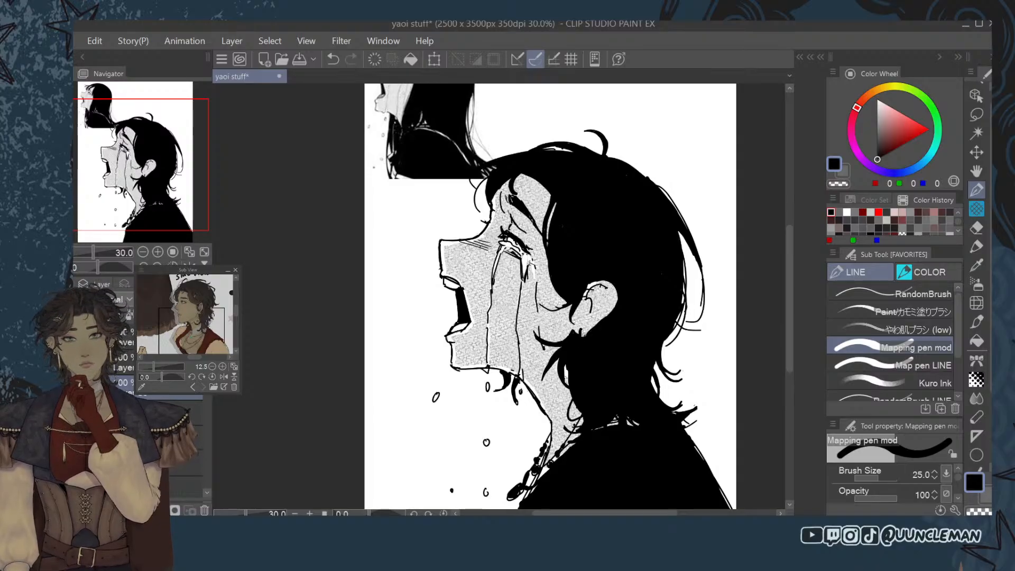
Draw a thin white earring line hanging below the ear over the black hair with the Mapping pen mod at size 12.
click(838, 185)
click(848, 212)
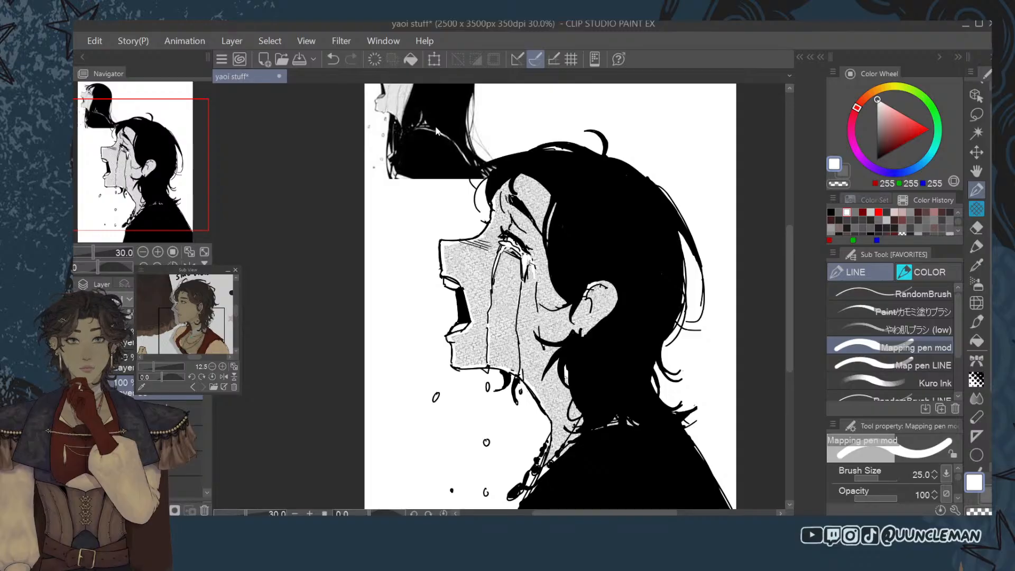
key(bracketleft)
key(bracketleft)
key(bracketleft)
key(bracketleft)
drag(578, 333, 581, 369)
key(ctrl+z)
drag(577, 333, 580, 368)
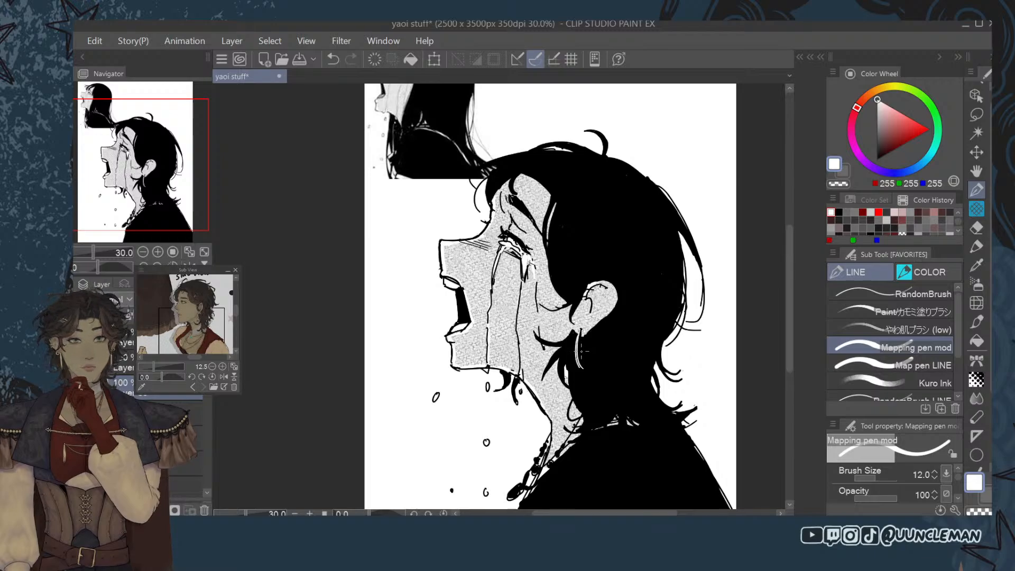
Thicken the white earring line below the ear and touch up its edge in black at brush size 15.
drag(581, 338, 582, 362)
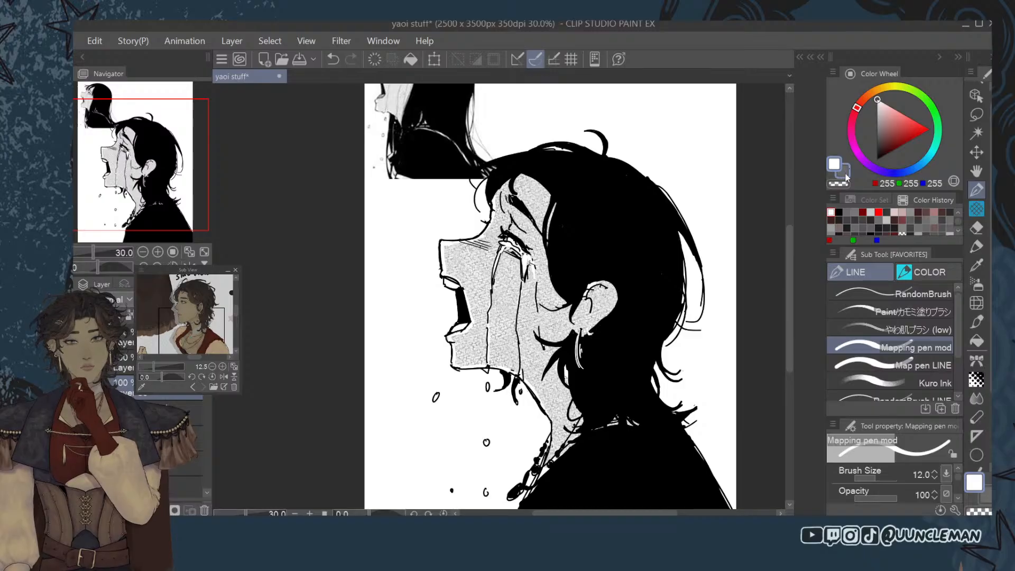
click(845, 173)
key(bracketright)
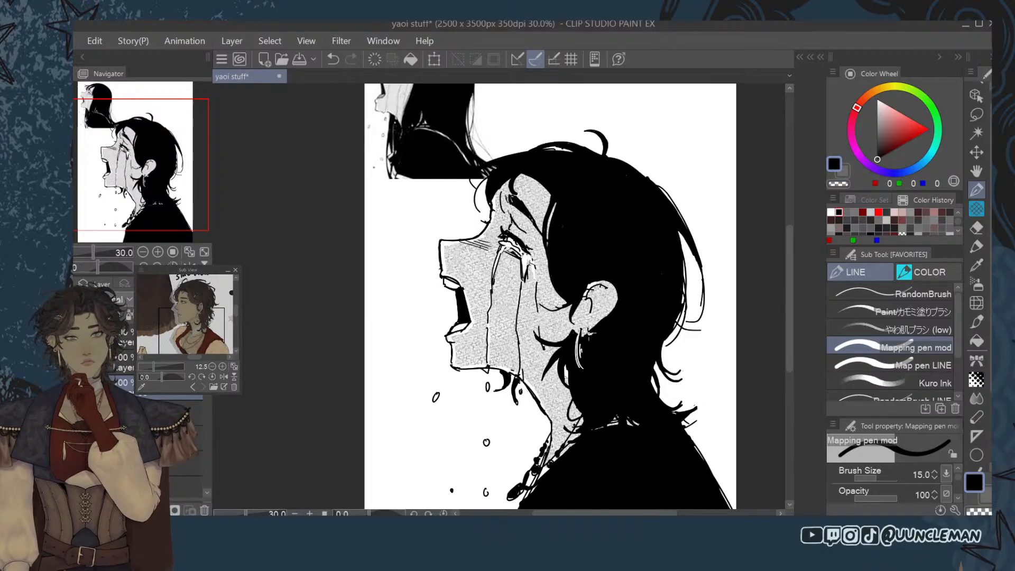
drag(590, 334, 594, 332)
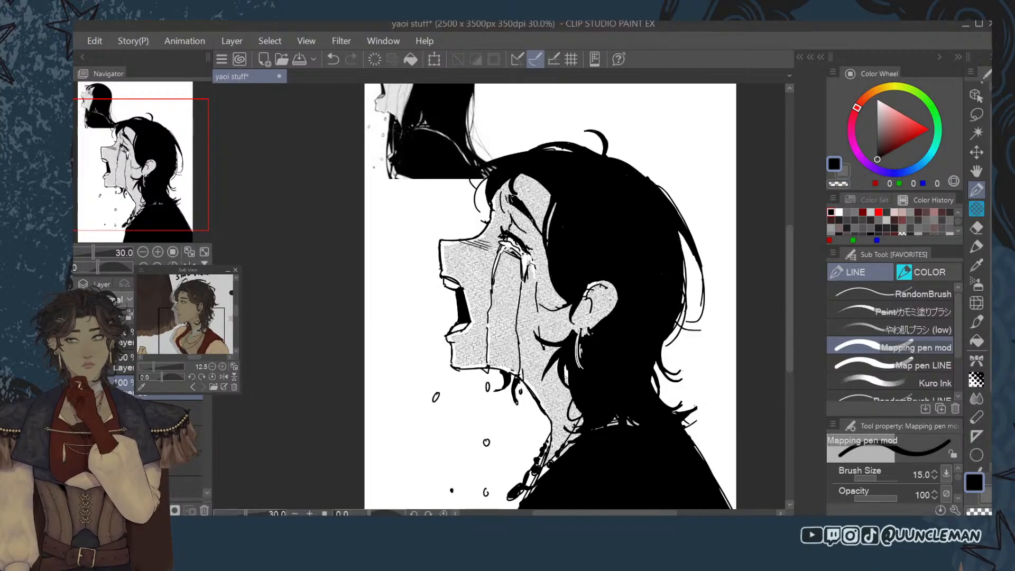
Examine the character's face and ear up close in the Sub View reference image, then restore its zoom.
click(222, 367)
click(222, 367)
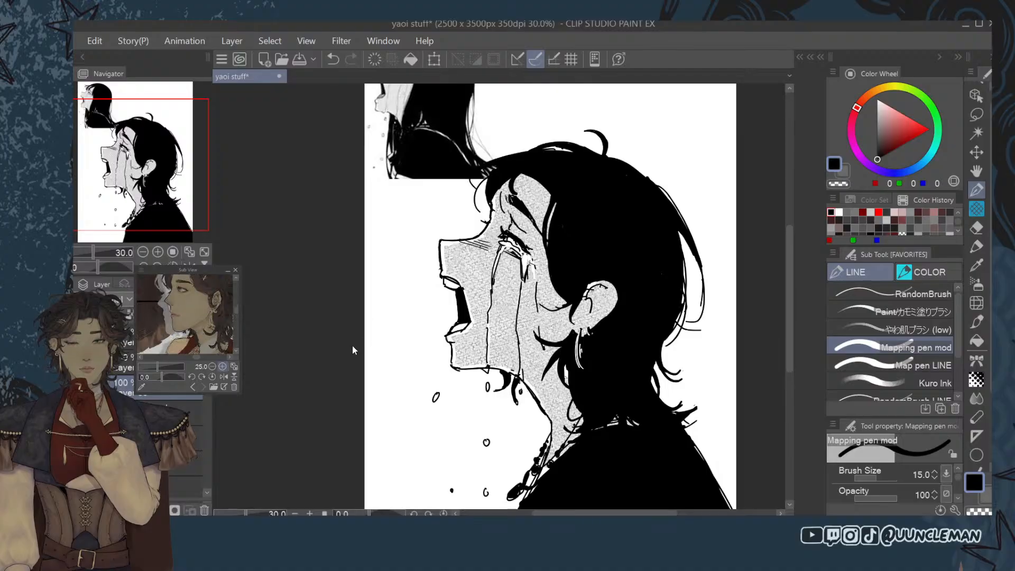
click(222, 367)
click(212, 367)
click(212, 367)
click(212, 366)
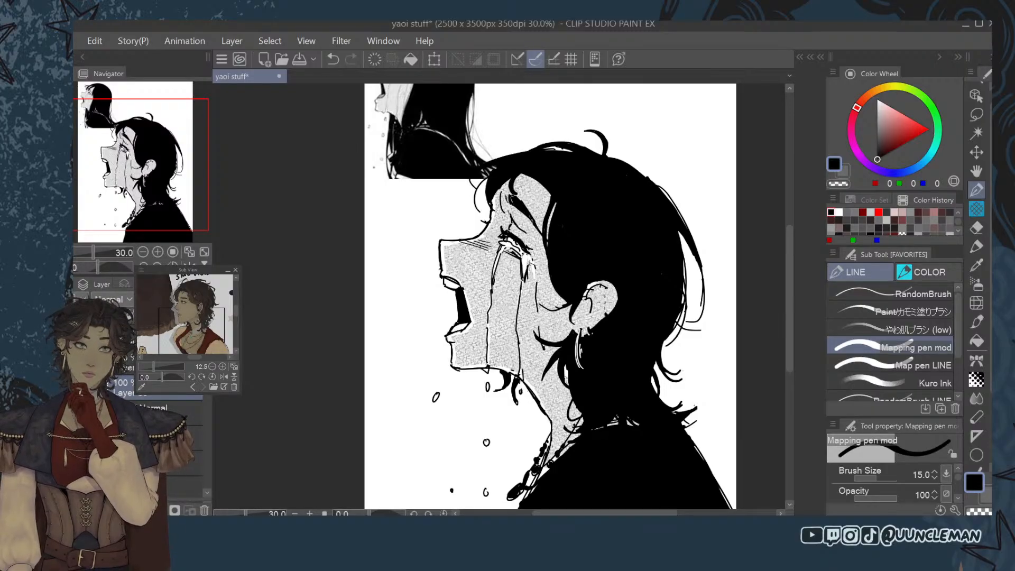
Draw thin white V-shaped hair clip strokes on the black hair above the ear at brush size 6, undoing misplaced attempts.
click(840, 212)
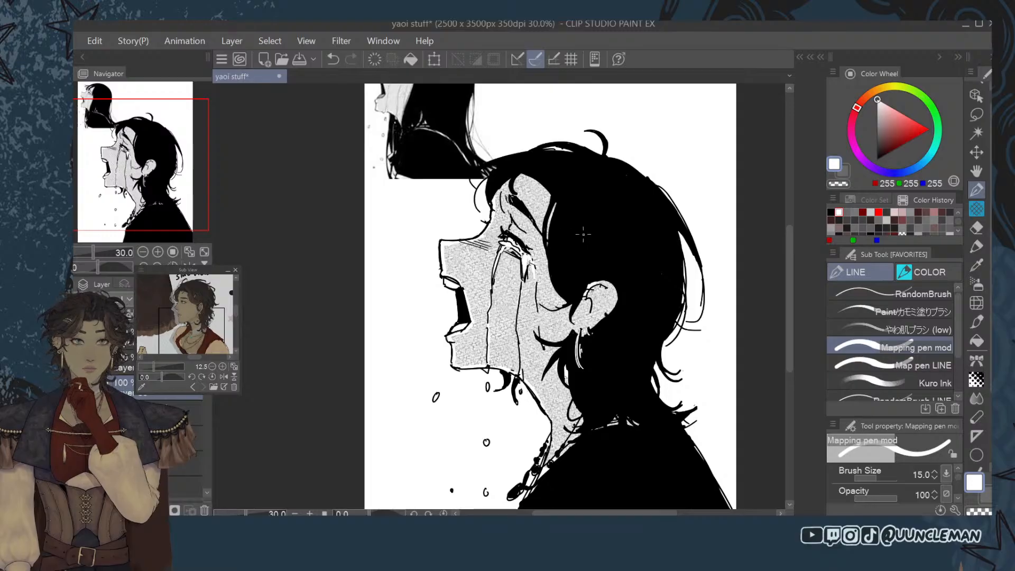
drag(581, 230, 601, 252)
key(ctrl+z)
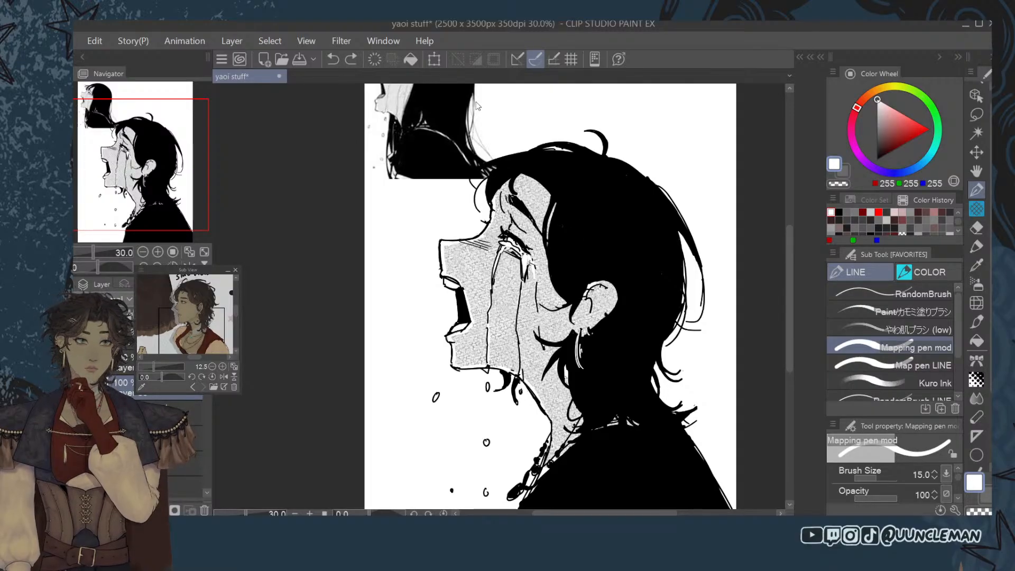
key(bracketleft)
key(bracketleft)
key(bracketleft)
key(bracketleft)
key(bracketleft)
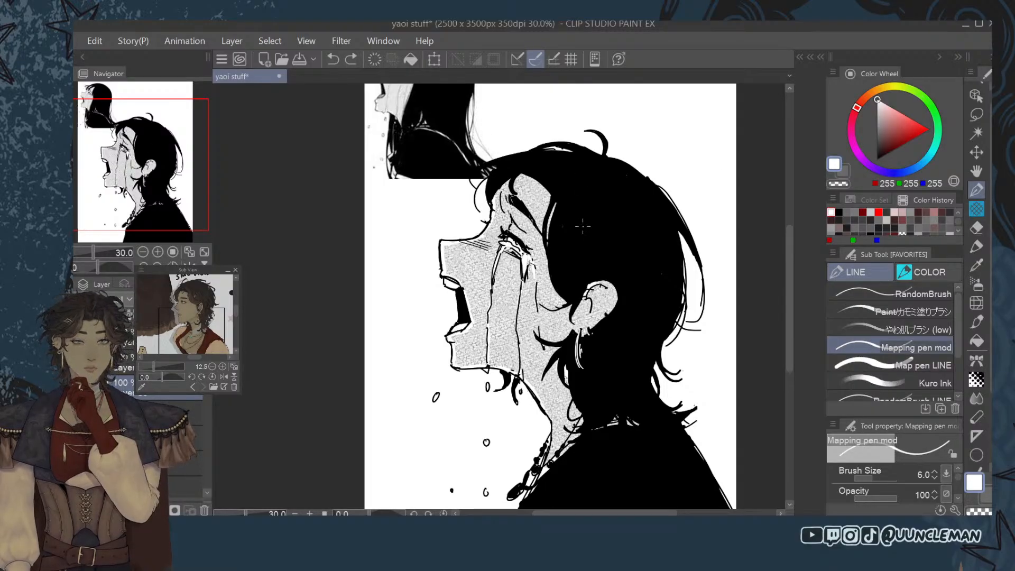
drag(582, 226, 608, 246)
key(ctrl+z)
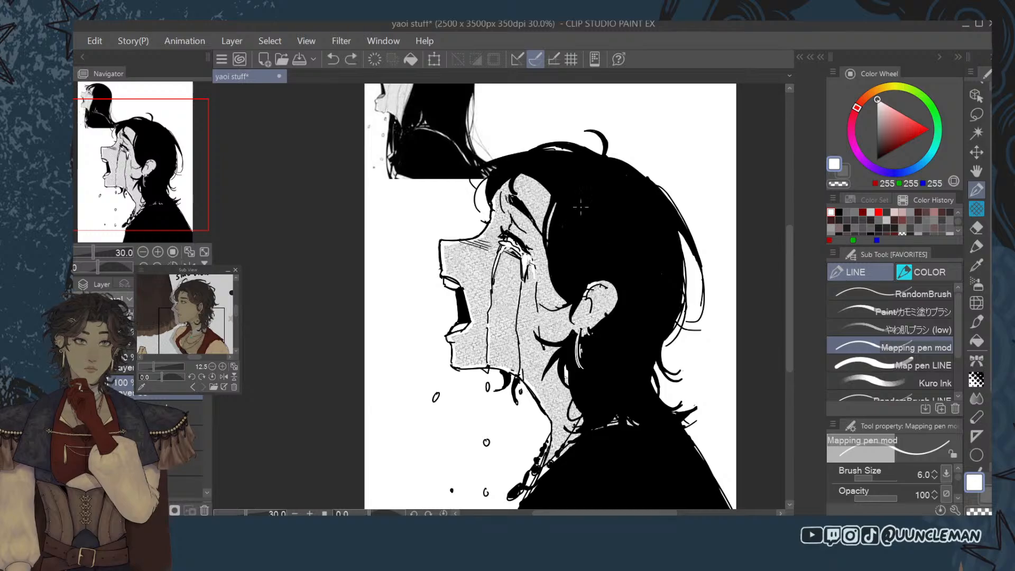
click(584, 225)
mouse_move(585, 224)
mouse_down()
mouse_move(599, 229)
mouse_move(588, 238)
mouse_up()
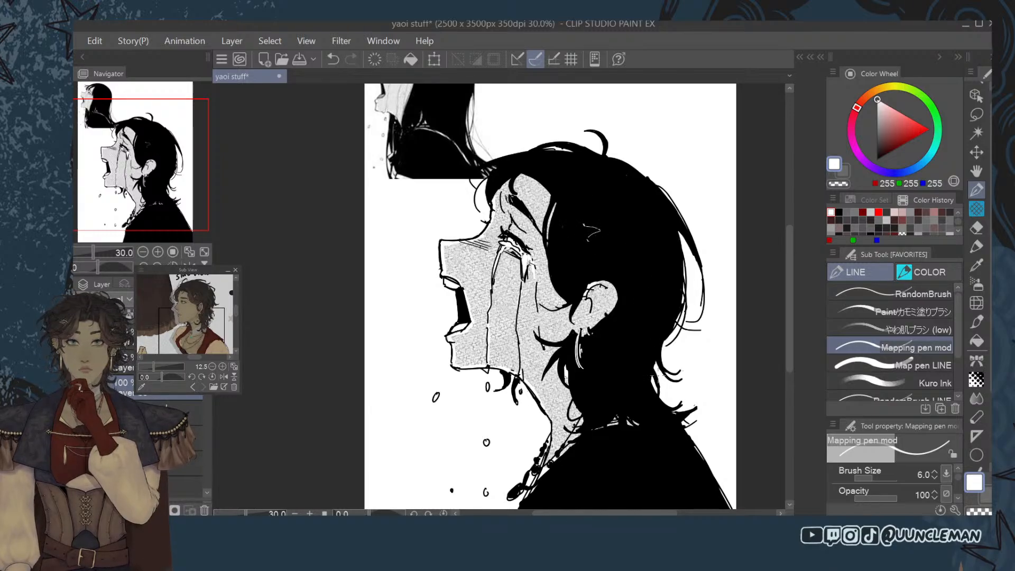
drag(590, 227, 605, 227)
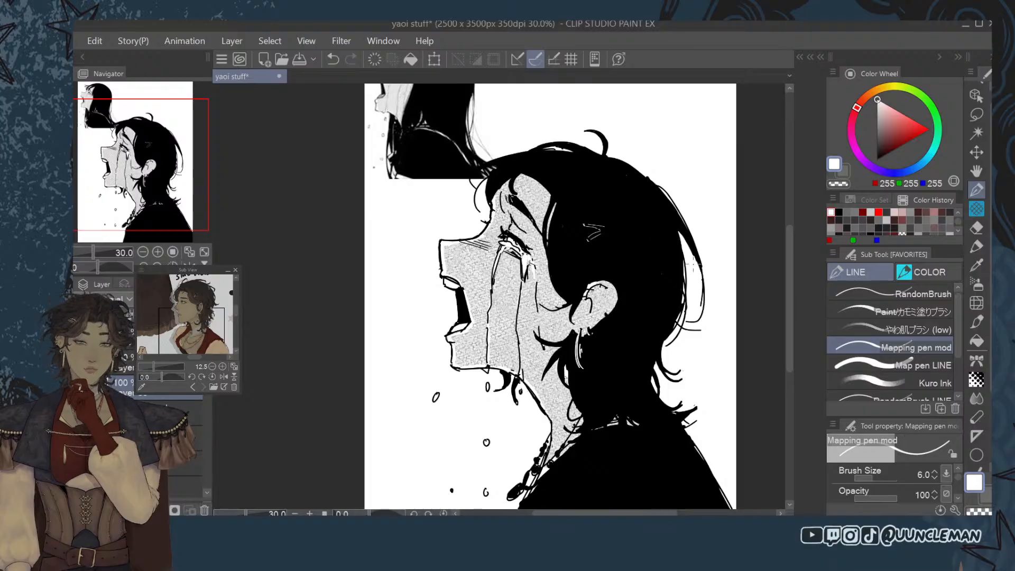
Add the opposing white strokes that complete the crossed hair clip and thicken its front strokes.
click(977, 172)
scroll(734, 213, down, 4)
scroll(596, 249, up, 4)
drag(511, 328, 700, 285)
click(976, 191)
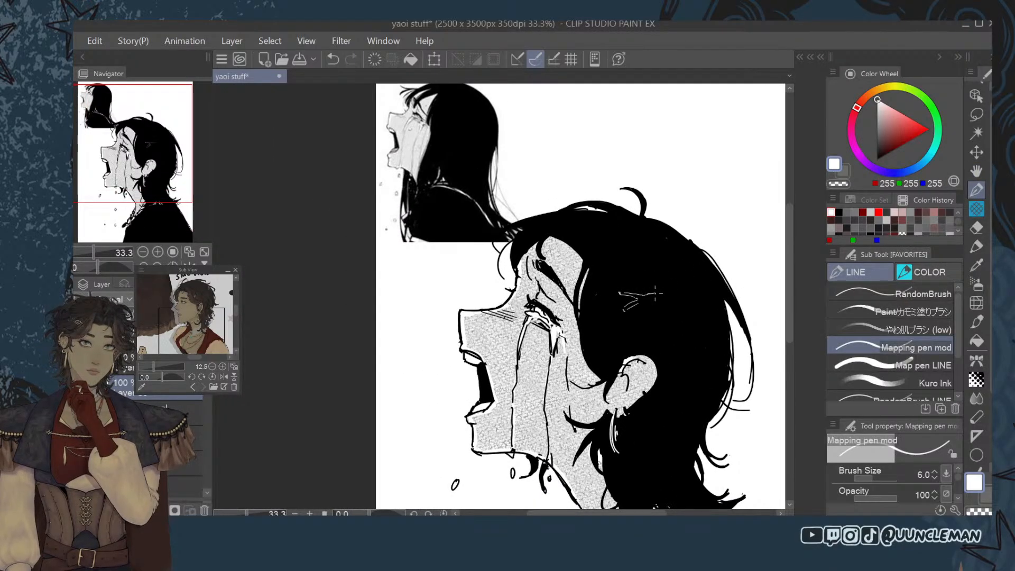
drag(647, 300, 658, 308)
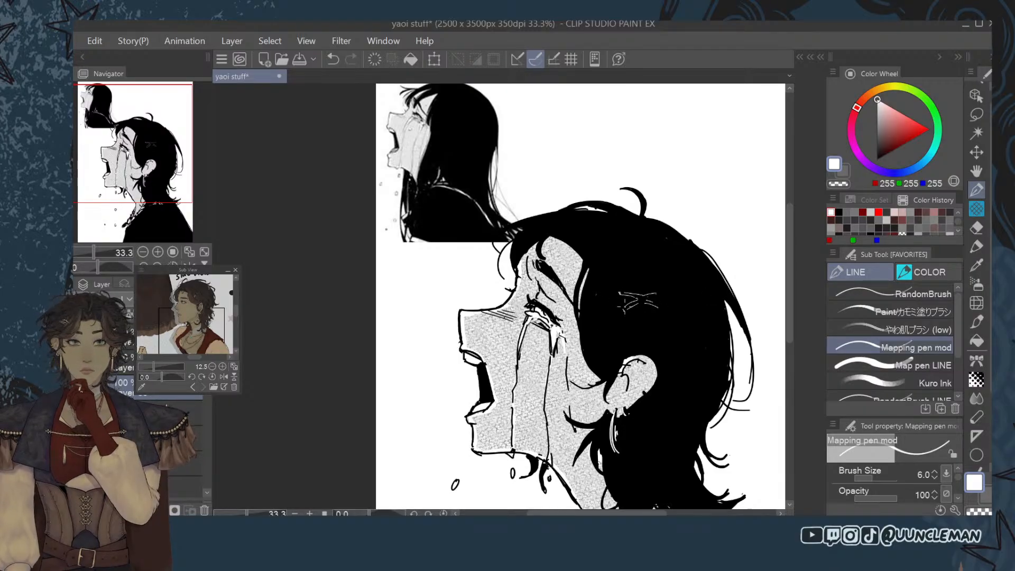
drag(622, 309, 633, 301)
drag(622, 297, 635, 296)
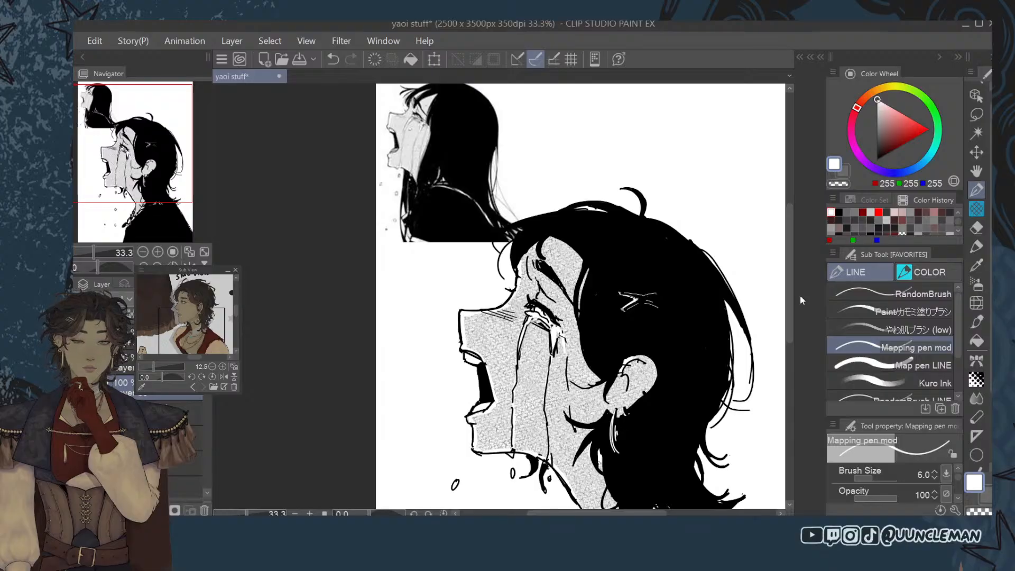
Draw a black loose strand curving down in front of the forehead at brush size 17, undoing the thinner trial strokes.
scroll(790, 286, up, 2)
scroll(790, 287, down, 1)
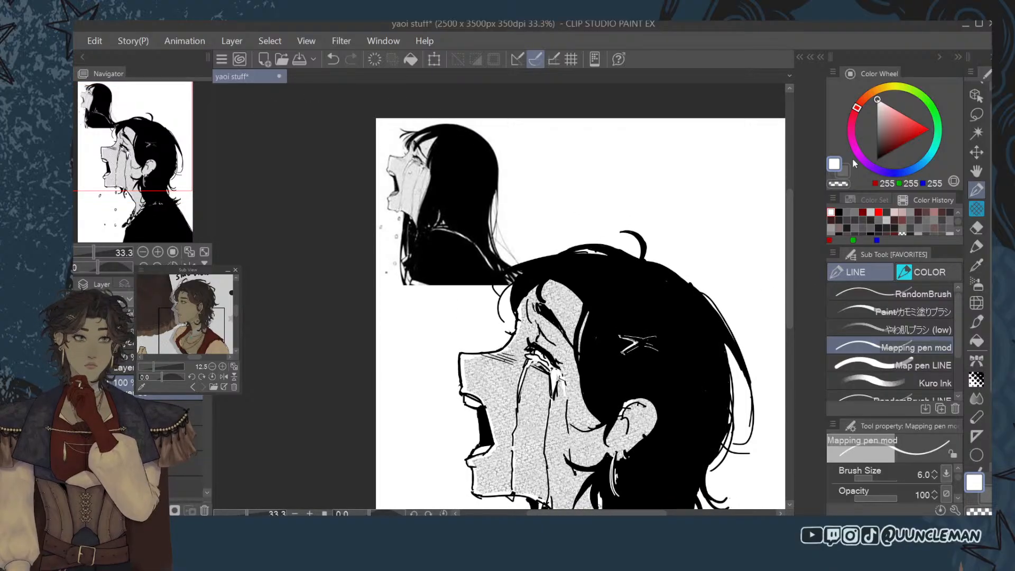
click(840, 211)
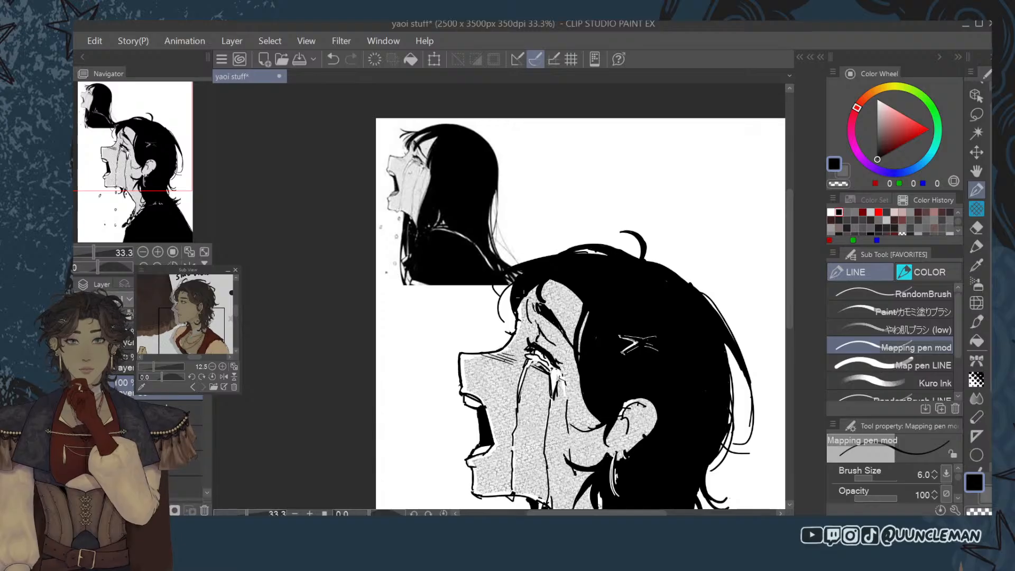
mouse_move(513, 301)
mouse_down()
mouse_move(499, 329)
mouse_move(505, 341)
mouse_up()
key(ctrl+z)
key([)
key(ctrl+z)
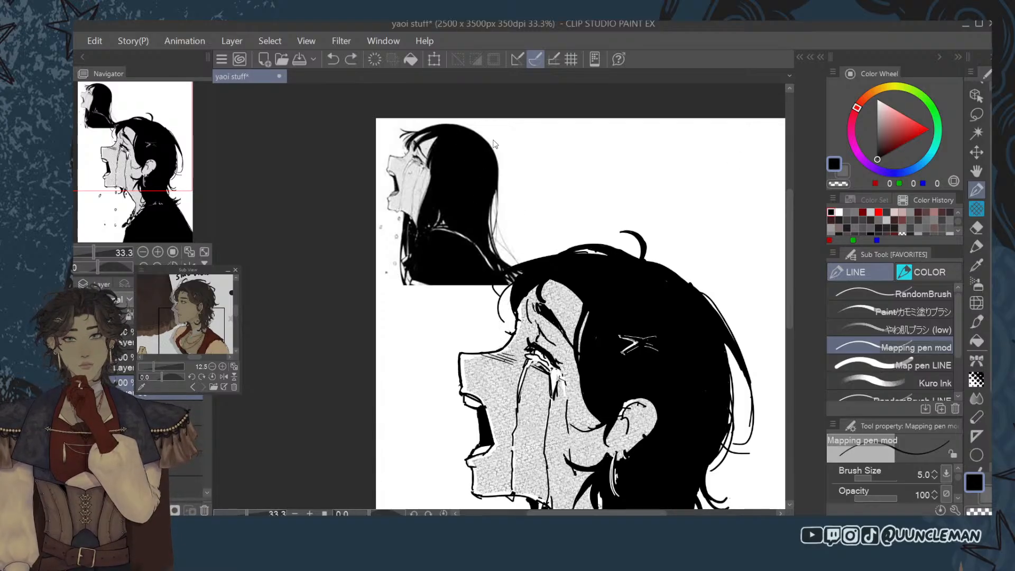
key(])
key(])
key(])
key(])
key(])
key(])
key(])
drag(519, 295, 506, 341)
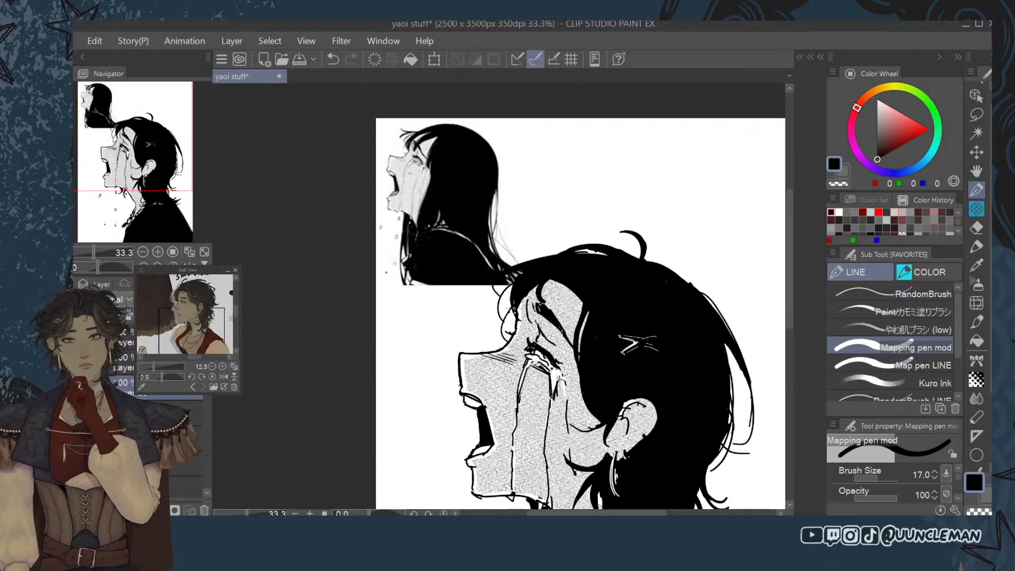
Undo the last stroke below the jaw and draw a longer curved black hair strand along the front of the neck.
scroll(515, 305, down, 1)
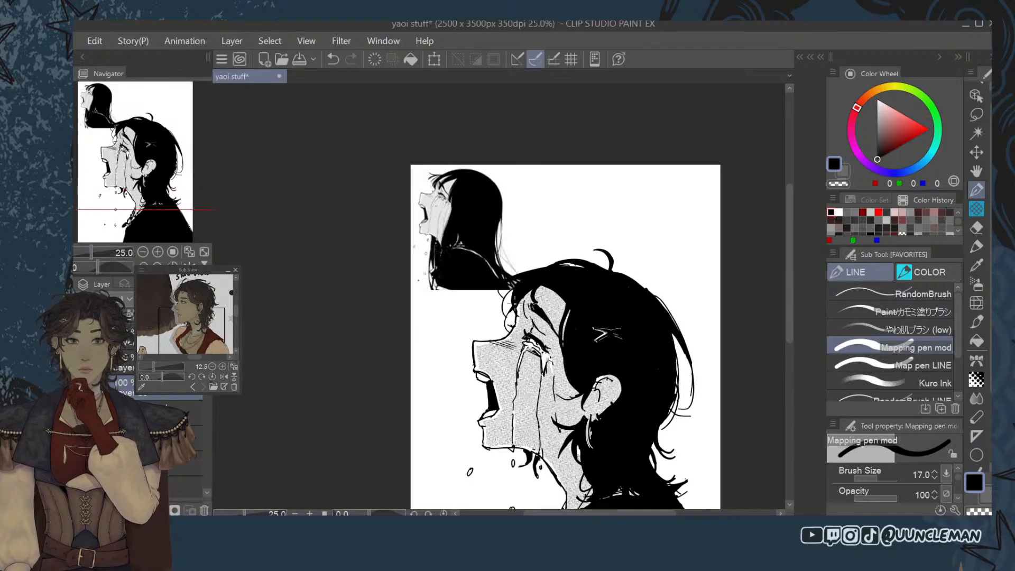
scroll(515, 304, up, 1)
drag(791, 268, 791, 304)
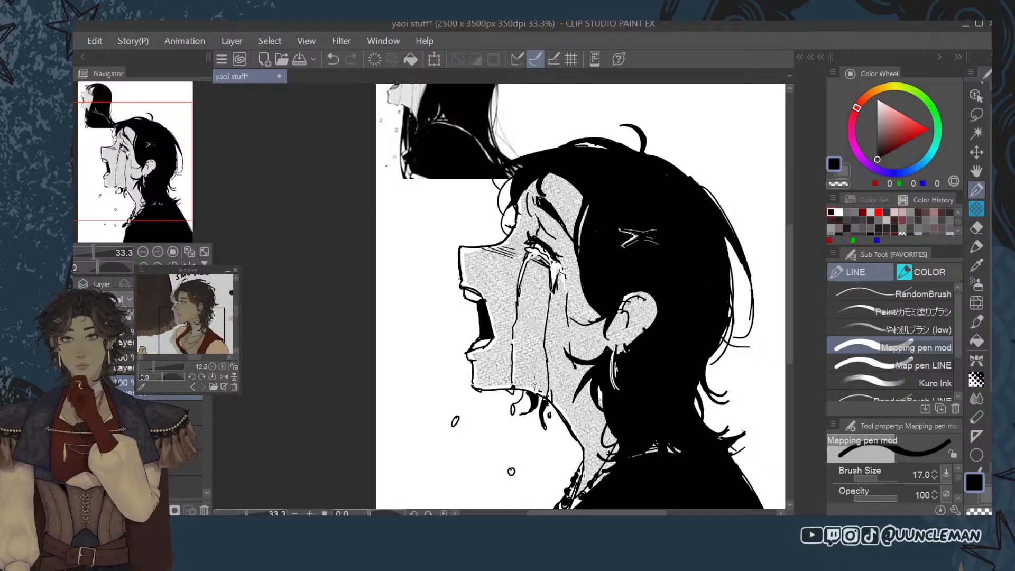
key(ctrl+z)
mouse_move(535, 409)
mouse_down()
mouse_move(554, 435)
mouse_move(563, 429)
mouse_move(555, 455)
mouse_move(559, 445)
mouse_up()
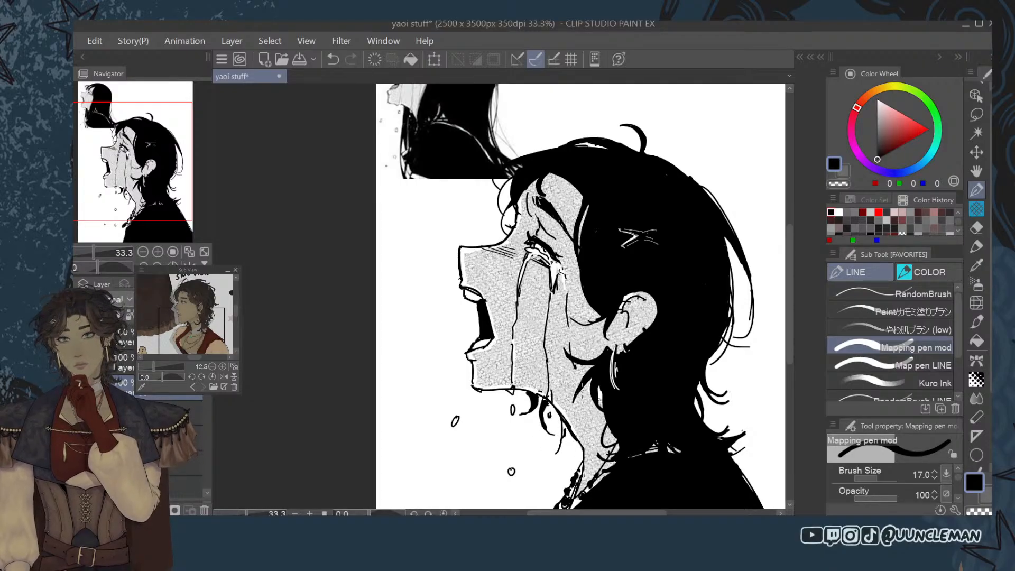
scroll(583, 389, down, 1)
scroll(697, 410, up, 1)
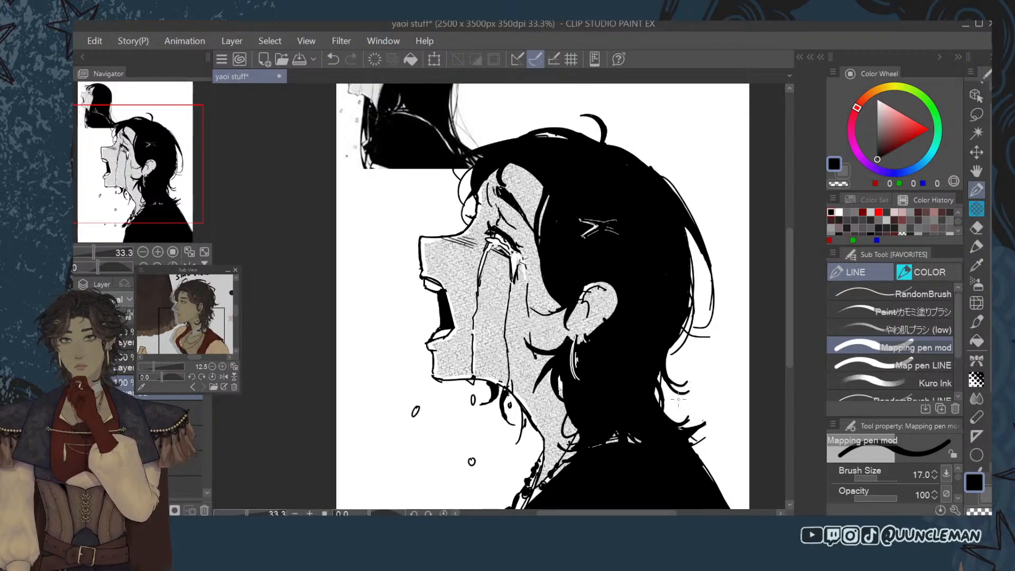
mouse_move(785, 287)
mouse_down()
mouse_move(786, 262)
mouse_move(787, 274)
mouse_up()
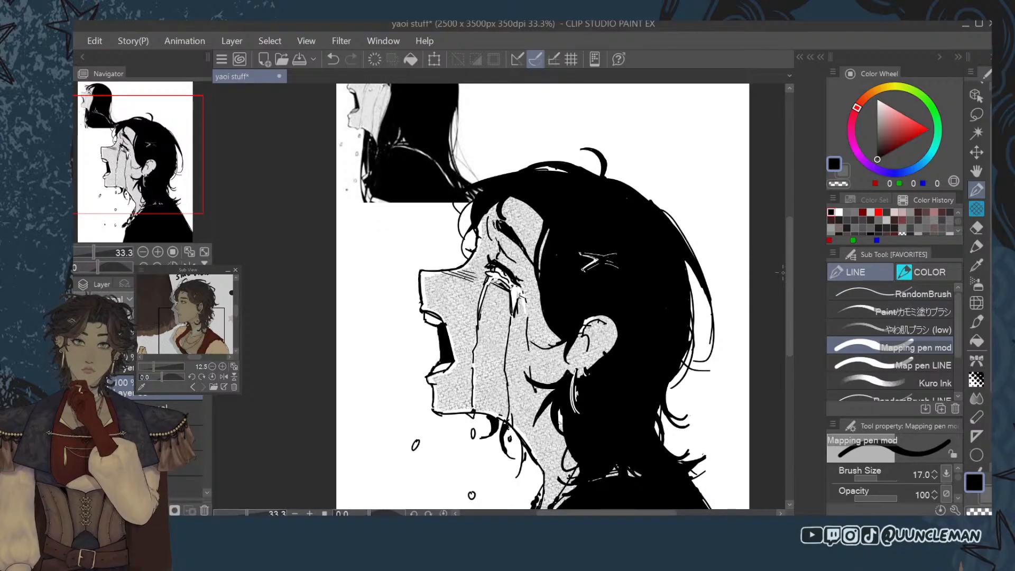
Try shading the lower part of the open mouth with the Halftone Brush at size 30.
click(977, 379)
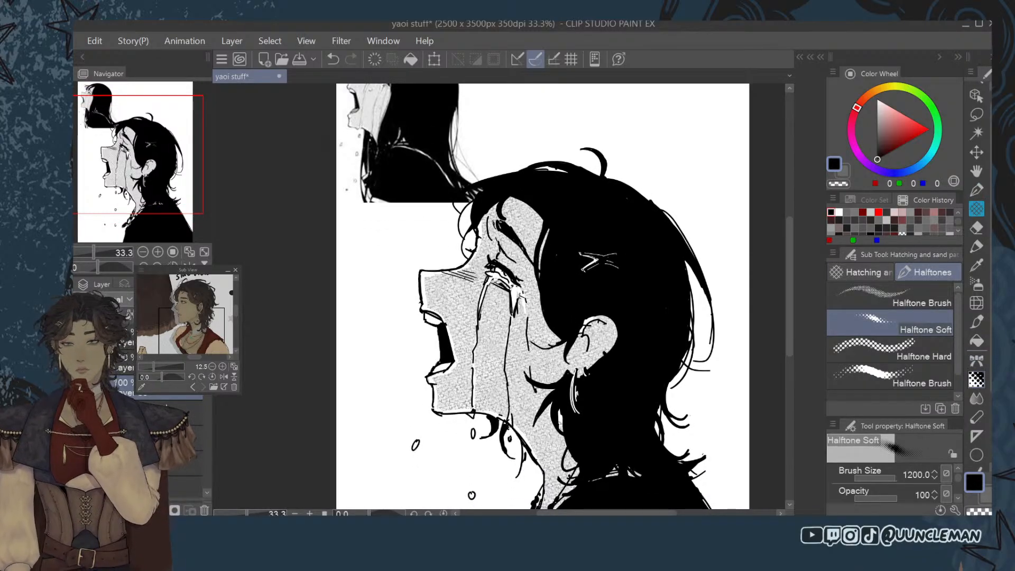
click(917, 301)
key([)
key([)
key([)
key([)
key([)
key([)
key([)
key([)
drag(446, 362, 438, 370)
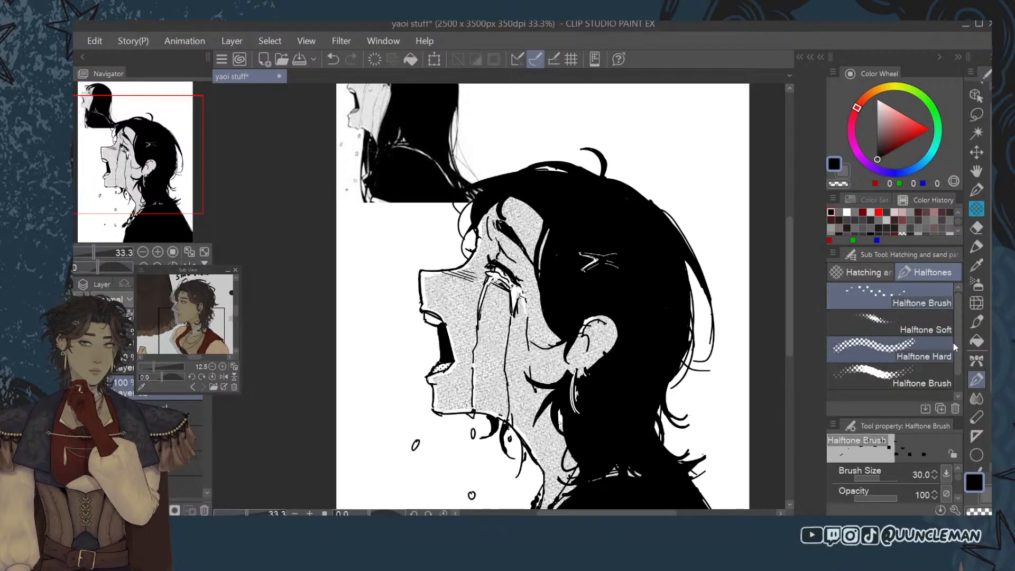
scroll(954, 343, down, 1)
click(886, 268)
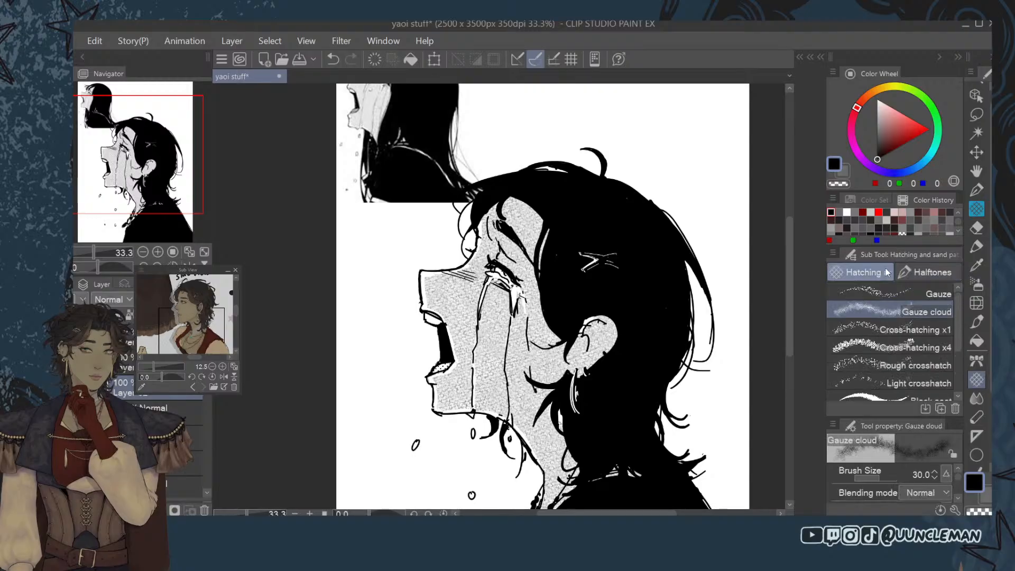
key(ctrl+z)
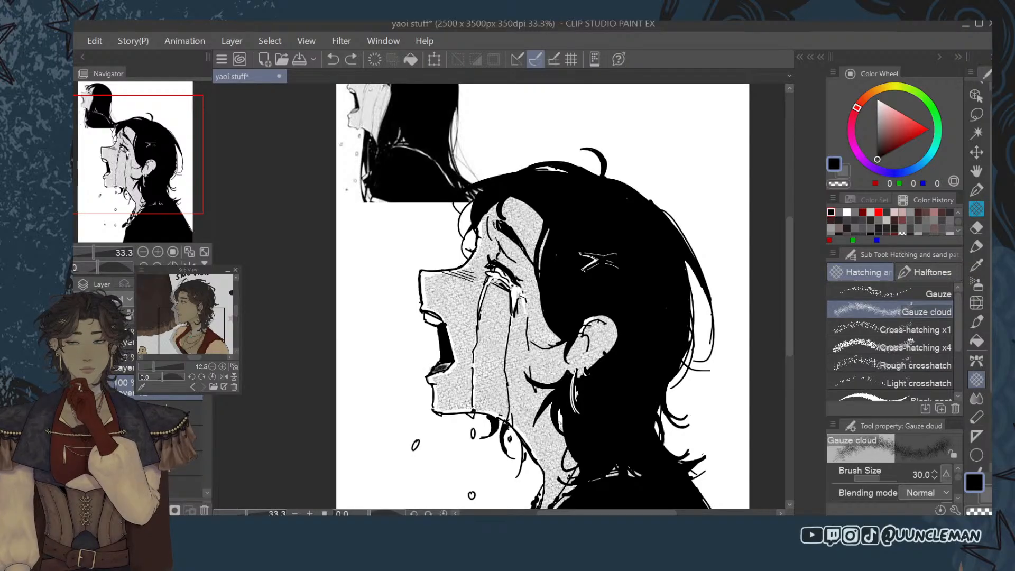
Shade the lower part of the open mouth in black with the Gauze cloud brush at size 100.
key(bracketright)
key(bracketright)
key(bracketright)
key(bracketright)
key(bracketright)
key(bracketright)
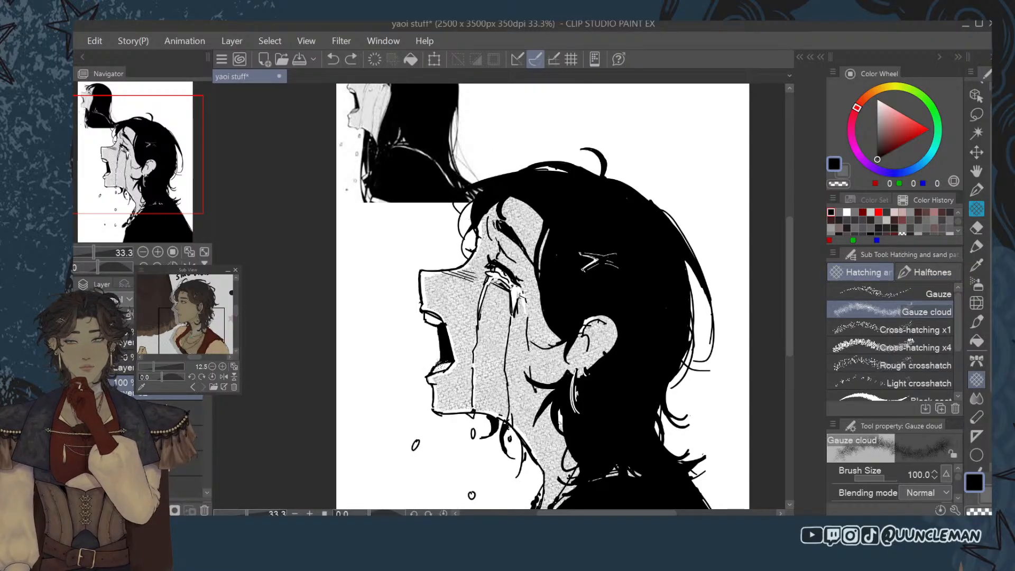
drag(432, 371, 465, 361)
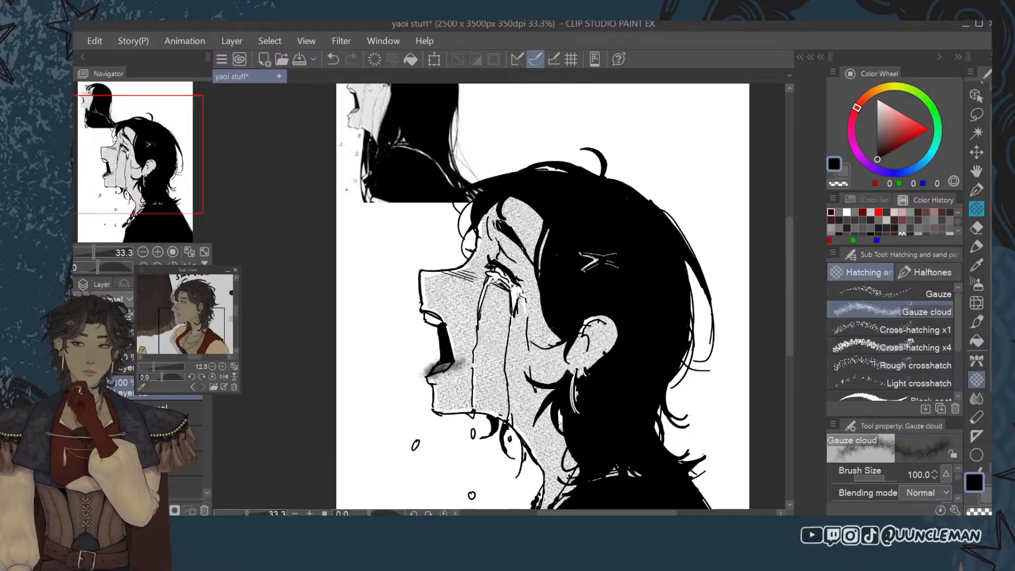
Erase the shading that spills outside the mouth with the Hard eraser at size 30 and lower the layer's opacity.
click(976, 227)
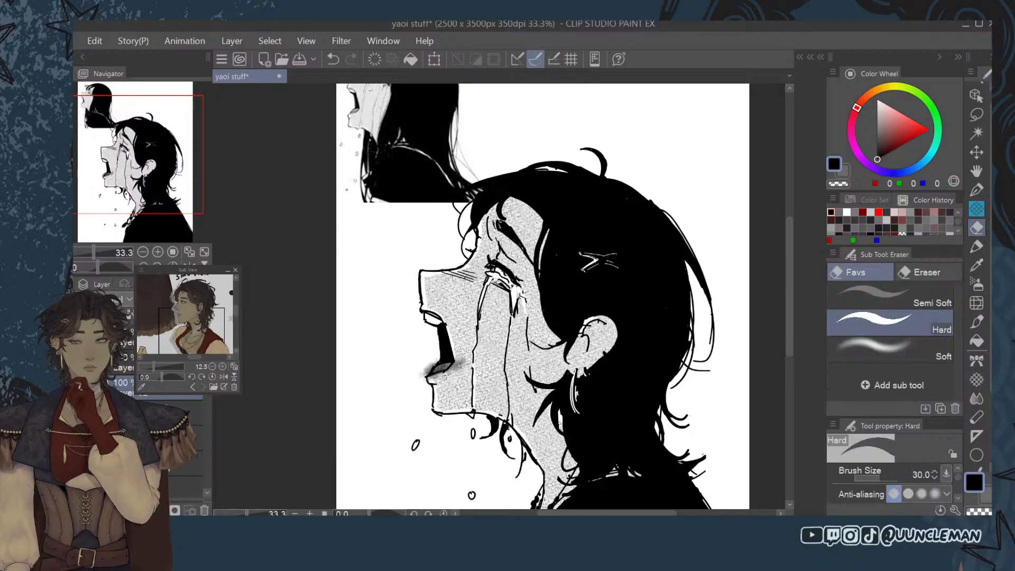
mouse_move(452, 372)
mouse_down()
mouse_move(470, 355)
mouse_move(431, 365)
mouse_up()
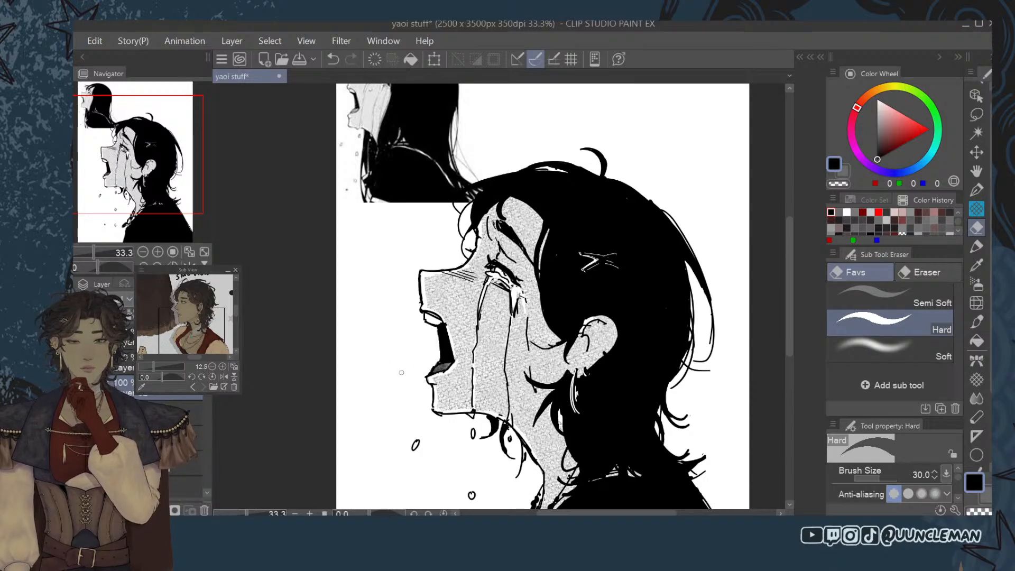
drag(183, 299, 165, 299)
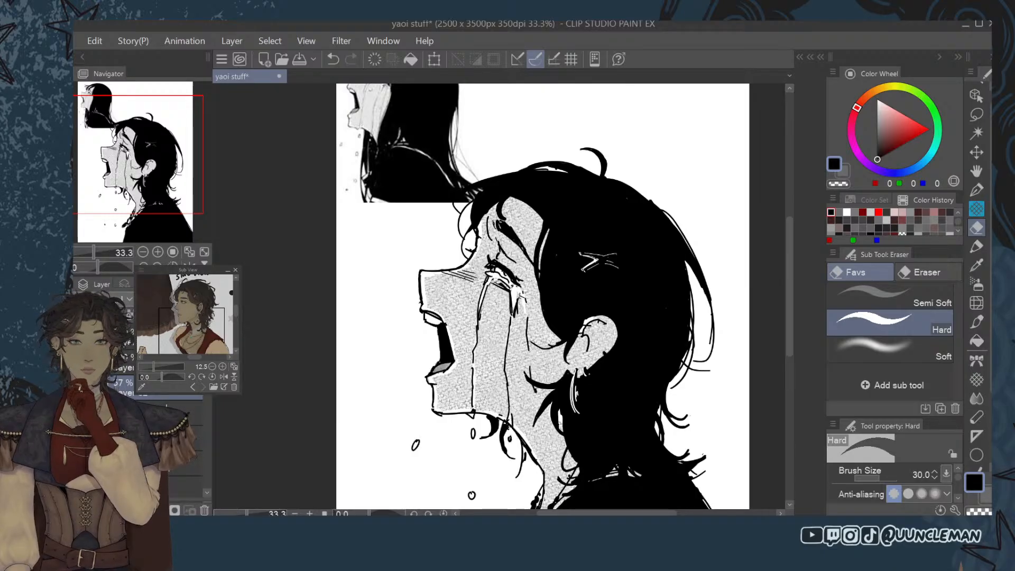
Shade the bridge of the nose in black with the Gauze cloud brush at size 100 and erase the spill with the Hard eraser.
scroll(786, 307, up, 4)
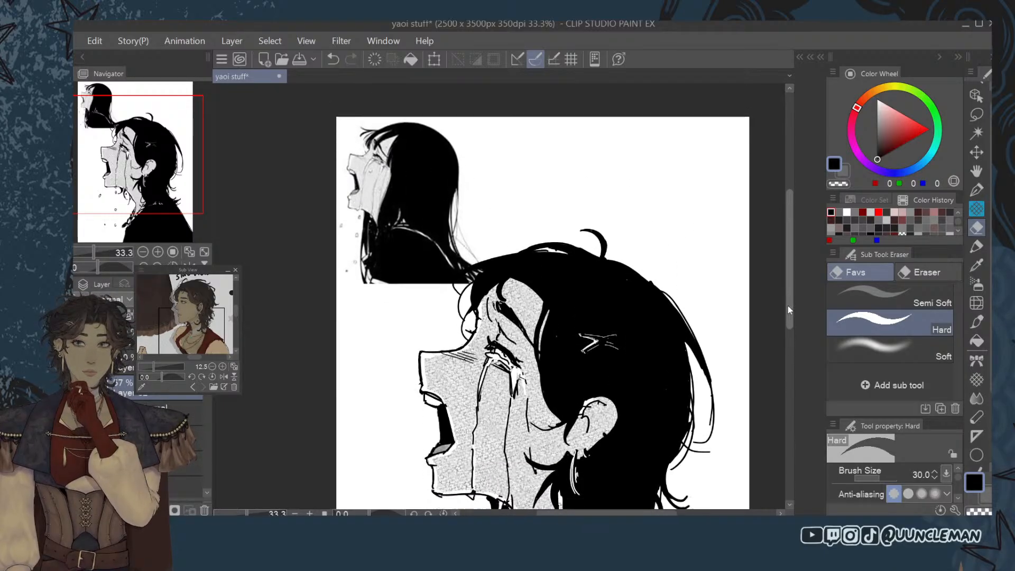
drag(788, 306, 784, 320)
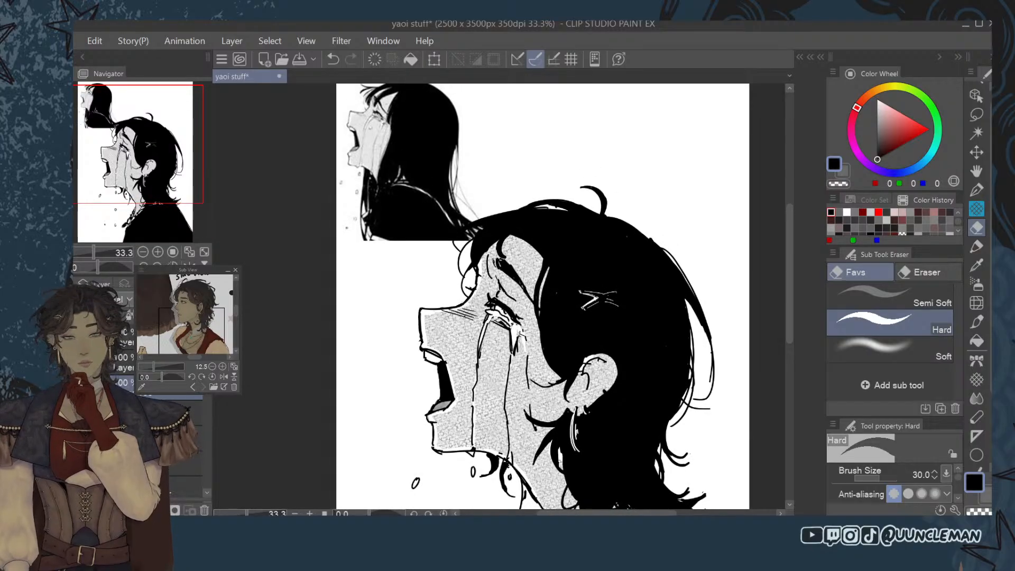
click(977, 380)
drag(447, 320, 497, 285)
click(976, 228)
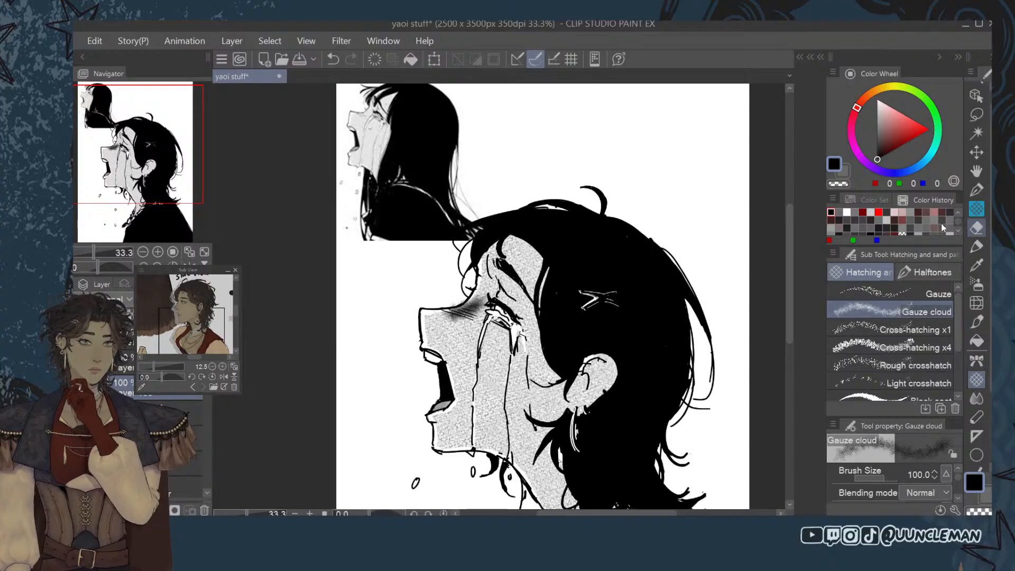
mouse_move(449, 323)
mouse_down()
mouse_move(468, 317)
mouse_move(463, 331)
mouse_move(502, 293)
mouse_move(477, 296)
mouse_up()
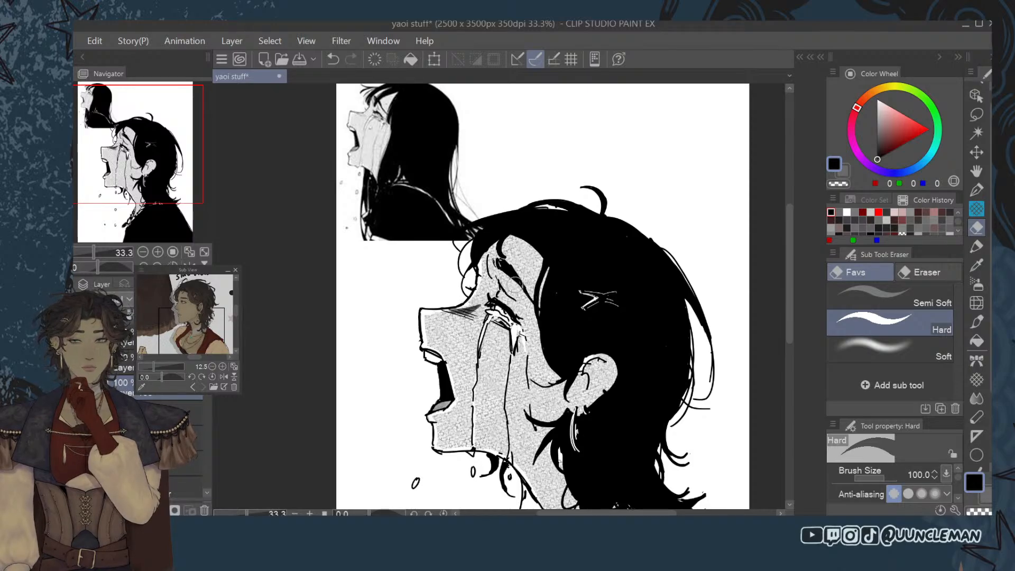
Shade the hairline beside the cheek, the inner ear and the neck in black with the Gauze cloud brush at size 100.
click(894, 349)
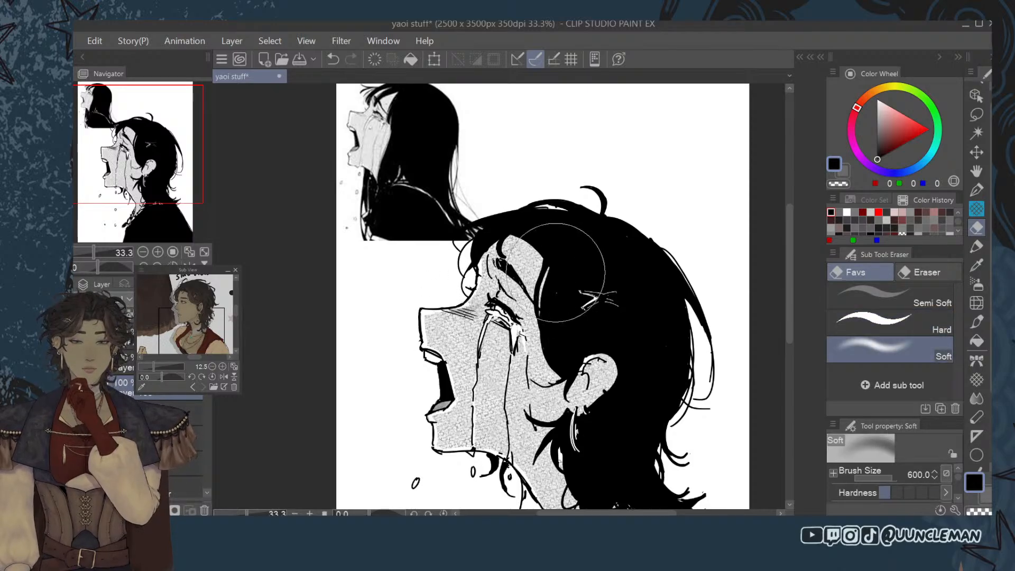
click(977, 209)
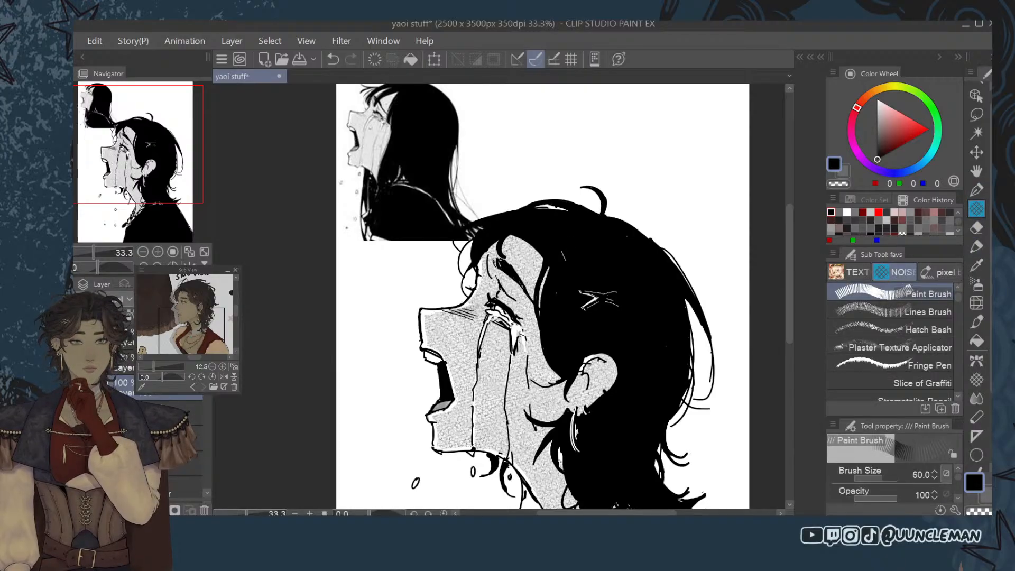
click(977, 303)
click(976, 380)
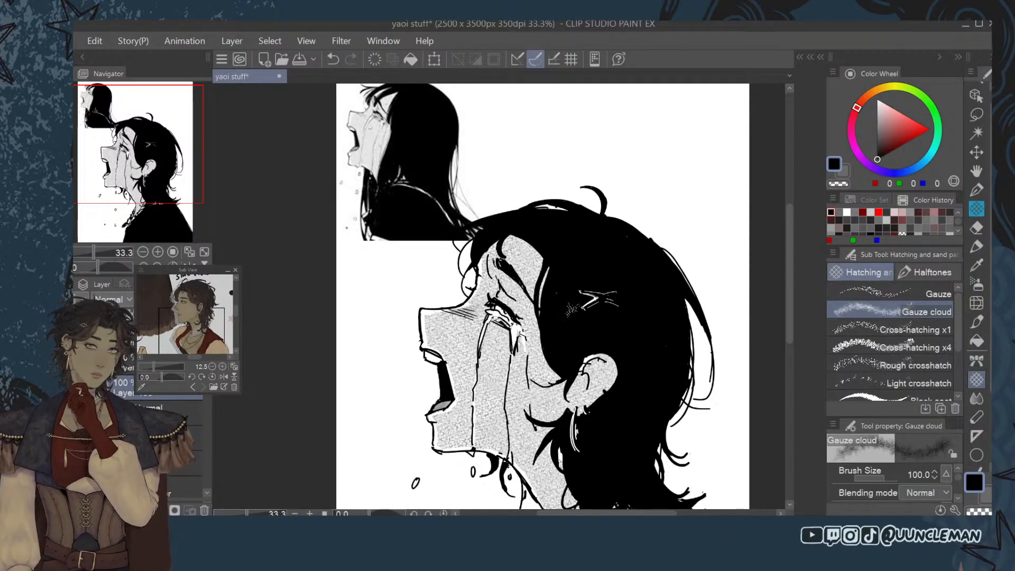
mouse_move(564, 379)
mouse_down()
mouse_move(537, 341)
mouse_move(537, 285)
mouse_up()
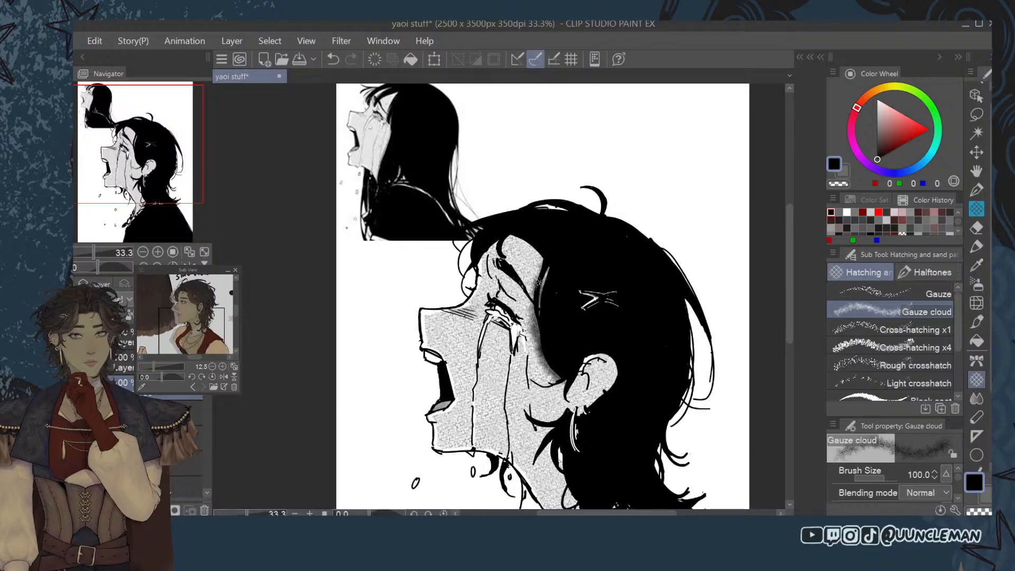
drag(563, 382, 571, 399)
mouse_move(592, 365)
mouse_down()
mouse_move(568, 412)
mouse_move(555, 458)
mouse_move(571, 492)
mouse_up()
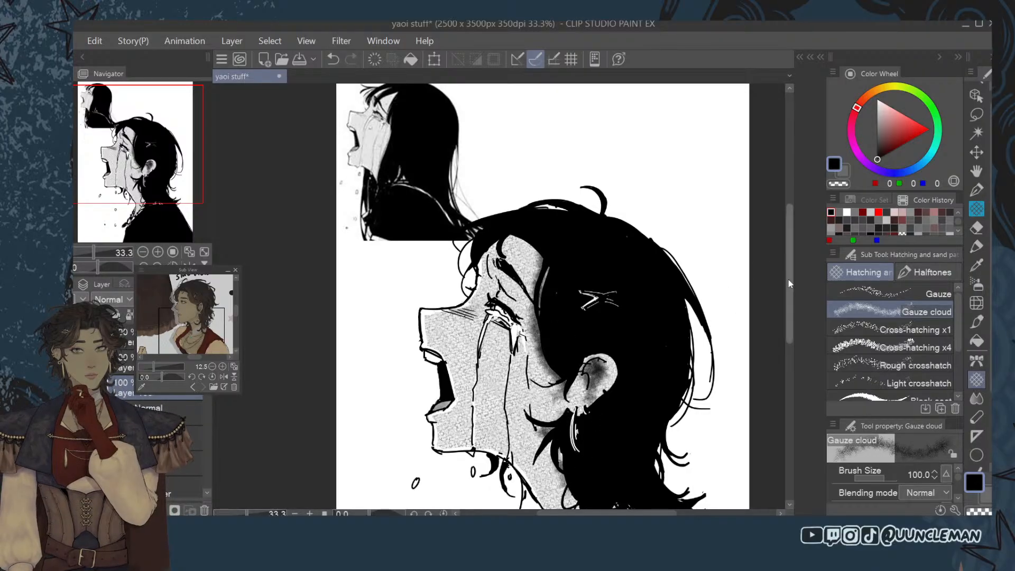
scroll(571, 493, down, 2)
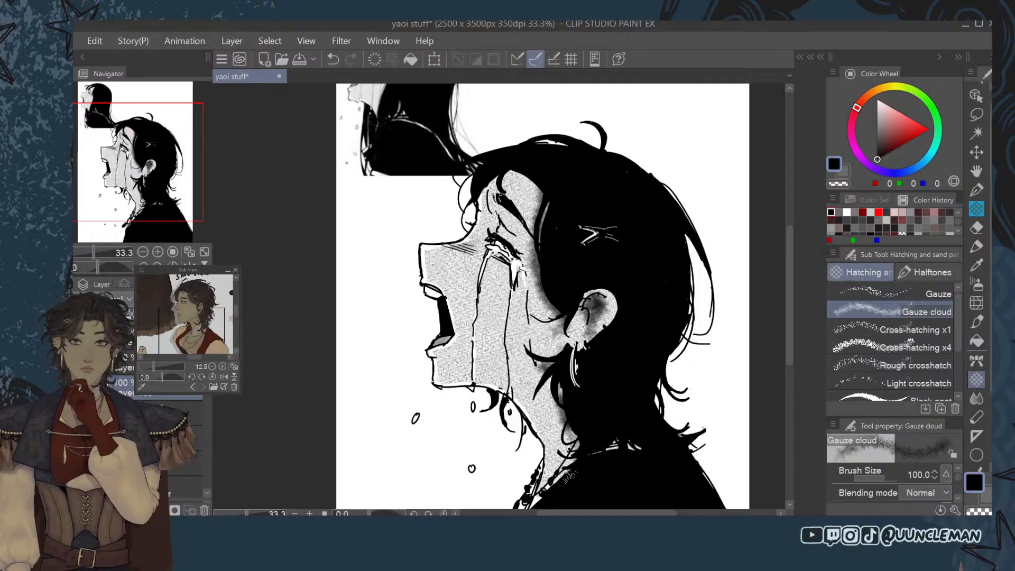
scroll(785, 312, down, 2)
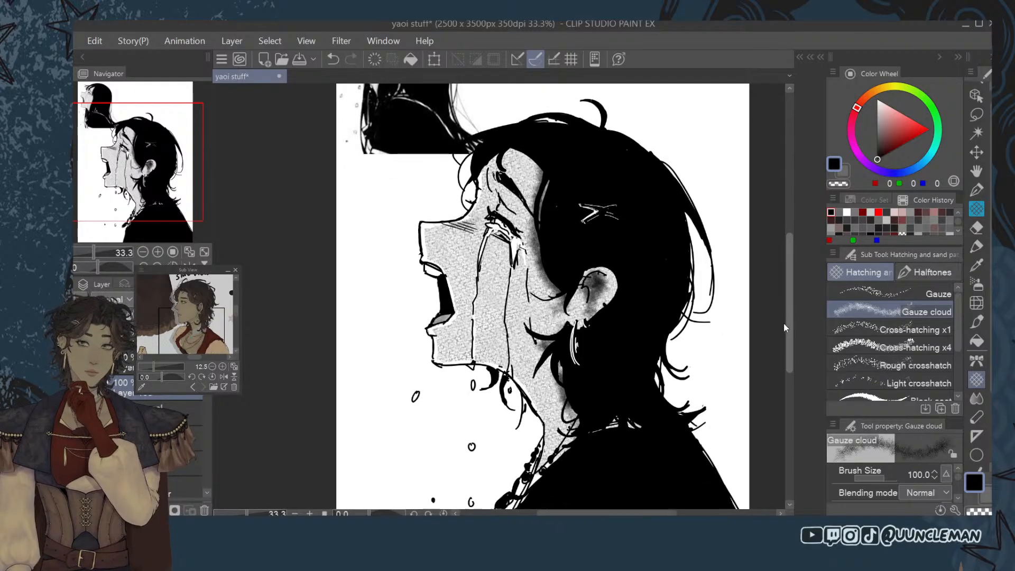
Reduce the Soft eraser to size 100 and trim the ear's shading with the Hard eraser at size 100.
click(977, 228)
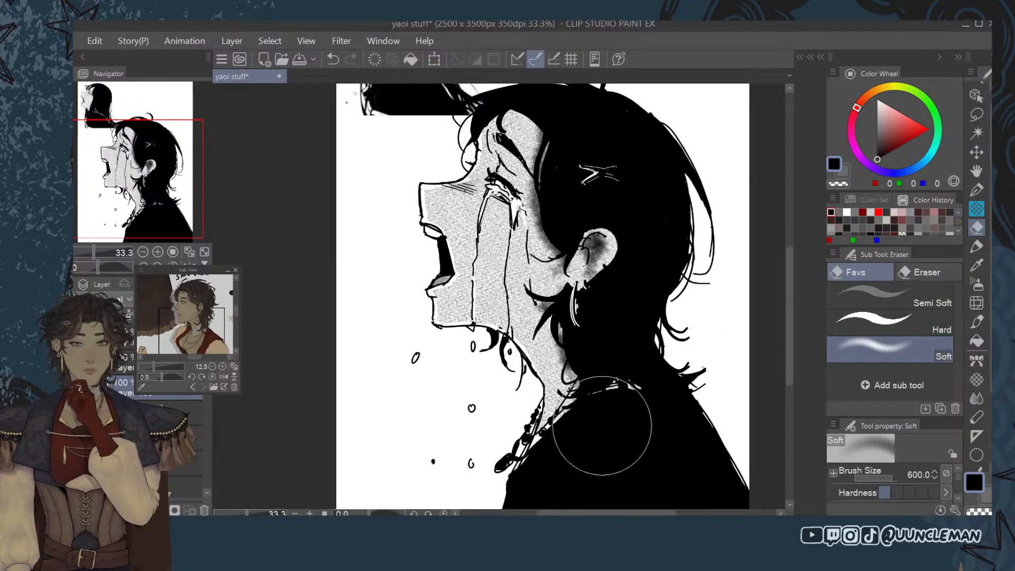
click(976, 189)
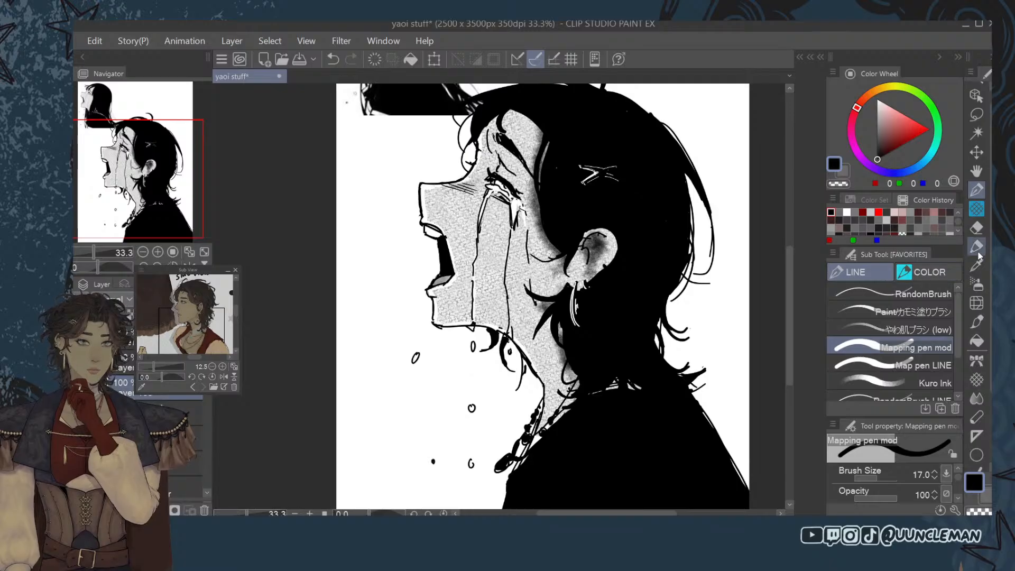
click(974, 226)
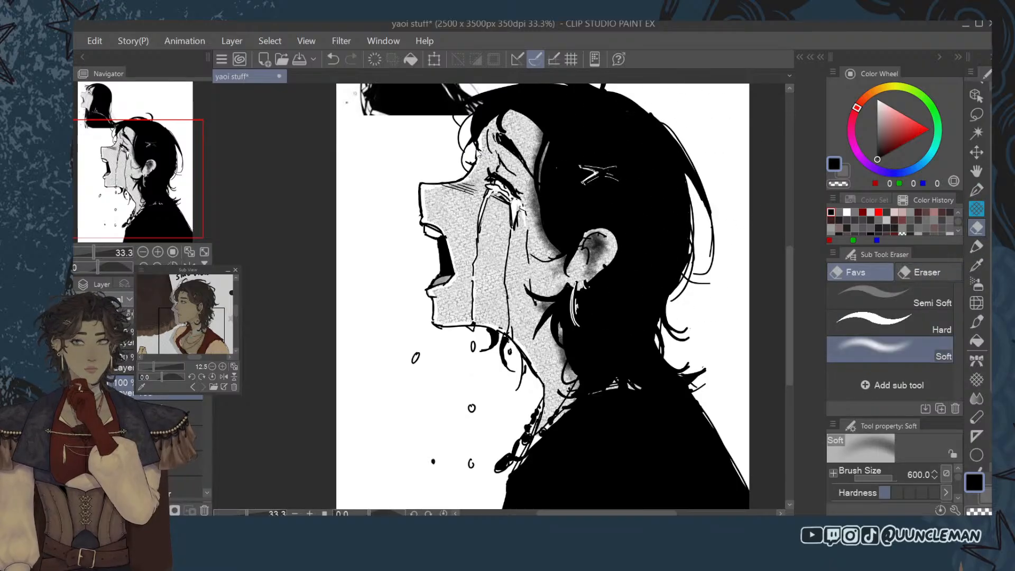
key([)
key([)
key([)
key([)
key([)
key([)
key([)
key([)
key([)
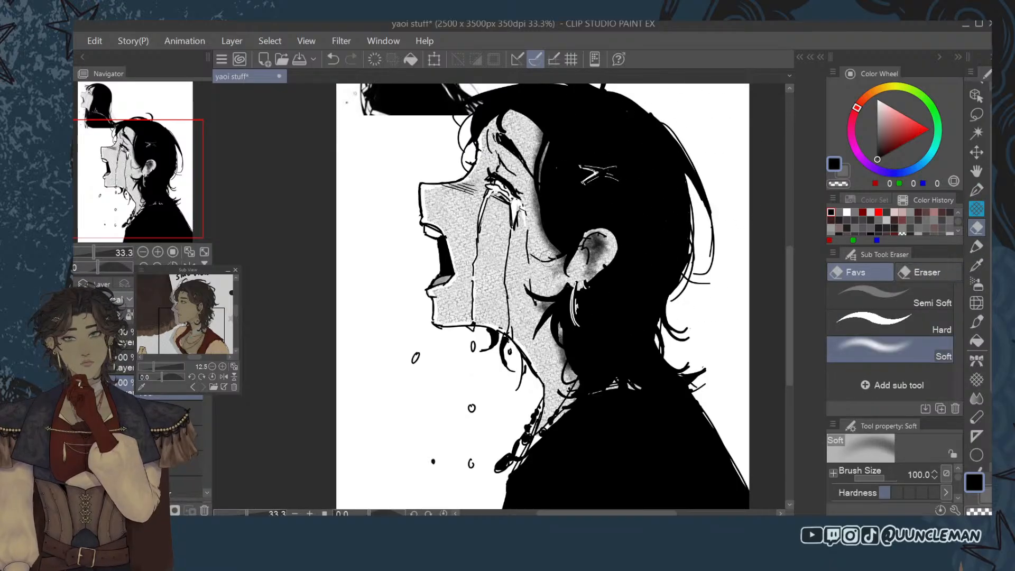
click(899, 322)
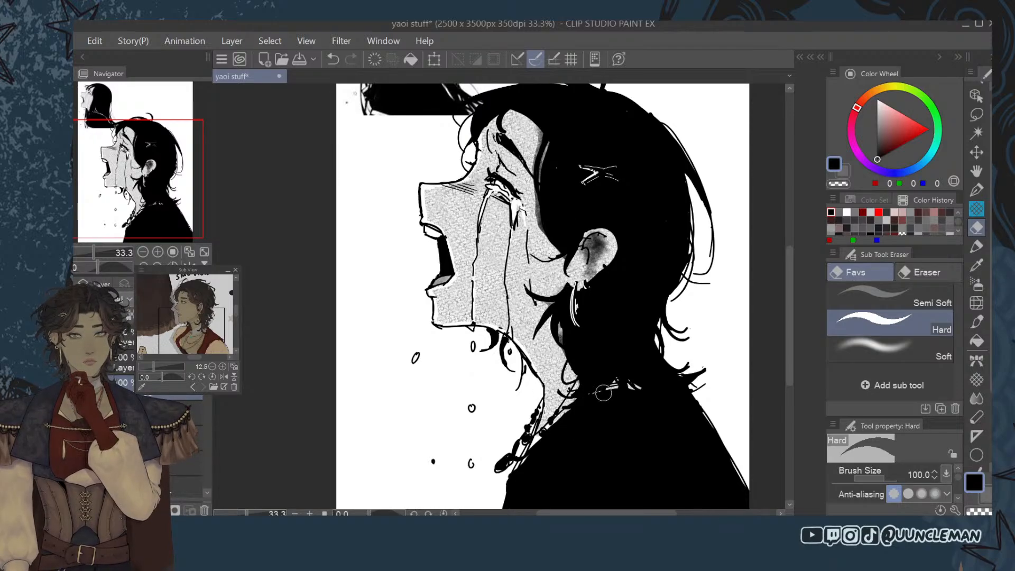
mouse_move(609, 244)
mouse_down()
mouse_move(591, 271)
mouse_move(606, 259)
mouse_move(584, 235)
mouse_move(563, 268)
mouse_move(573, 261)
mouse_up()
click(888, 349)
key(ctrl+minus)
drag(790, 289, 789, 269)
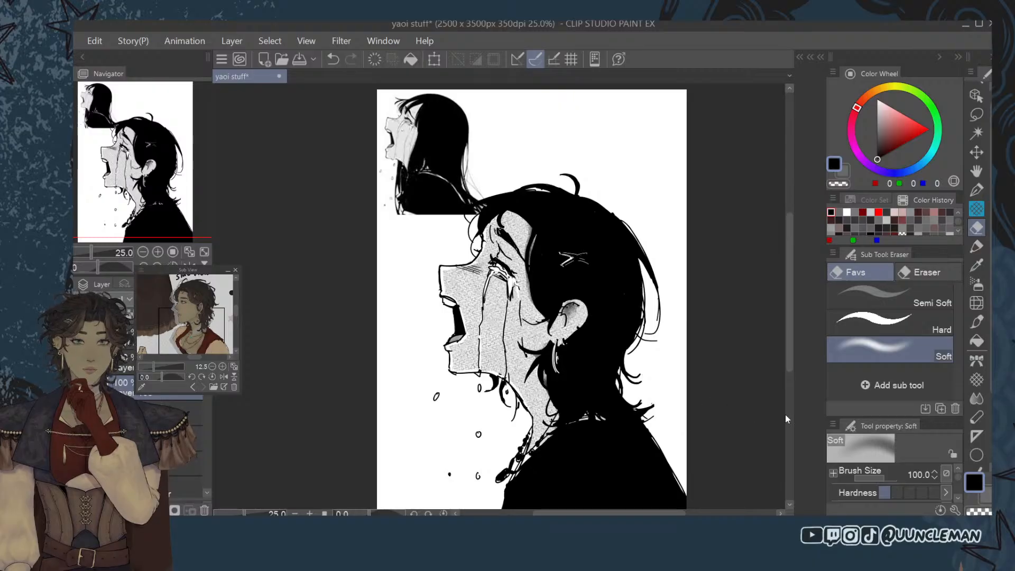
Touch up the hair at the neck in black and the strand below the jaw in white with the Mapping pen mod at size 17.
click(977, 190)
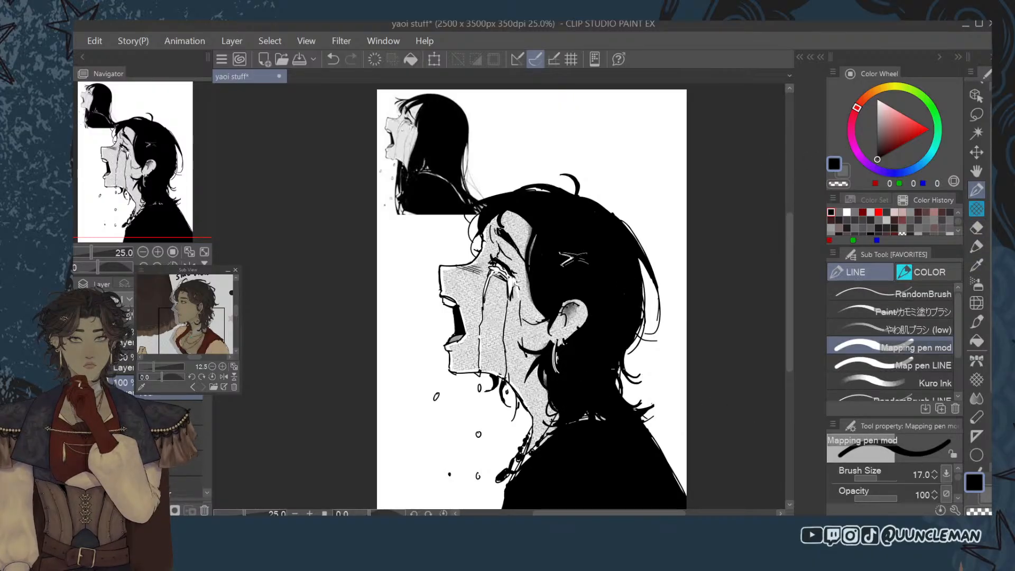
key(ctrl+z)
mouse_move(554, 403)
mouse_down()
mouse_move(549, 428)
mouse_move(540, 423)
mouse_move(557, 423)
mouse_up()
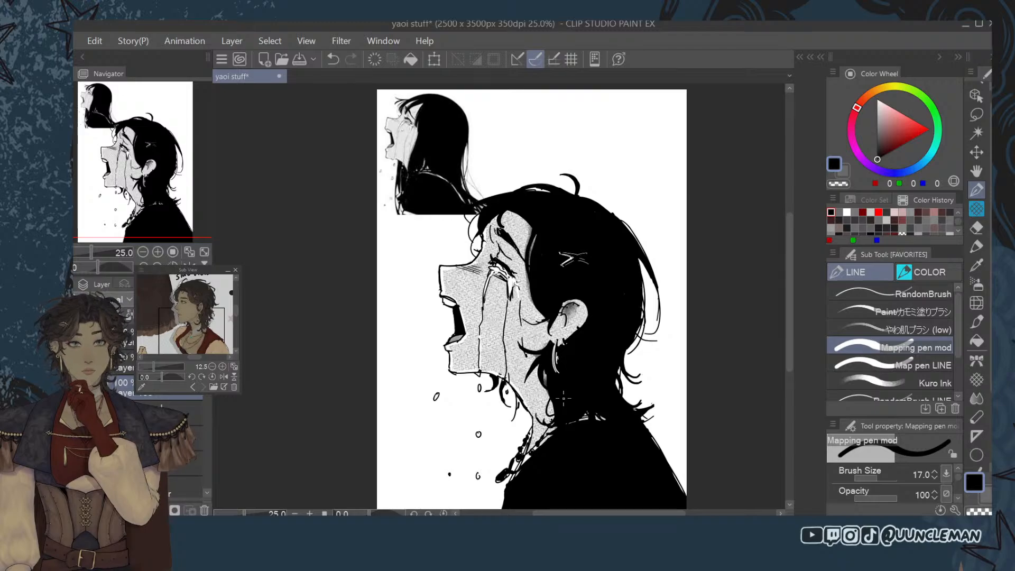
key(x)
drag(508, 387, 512, 399)
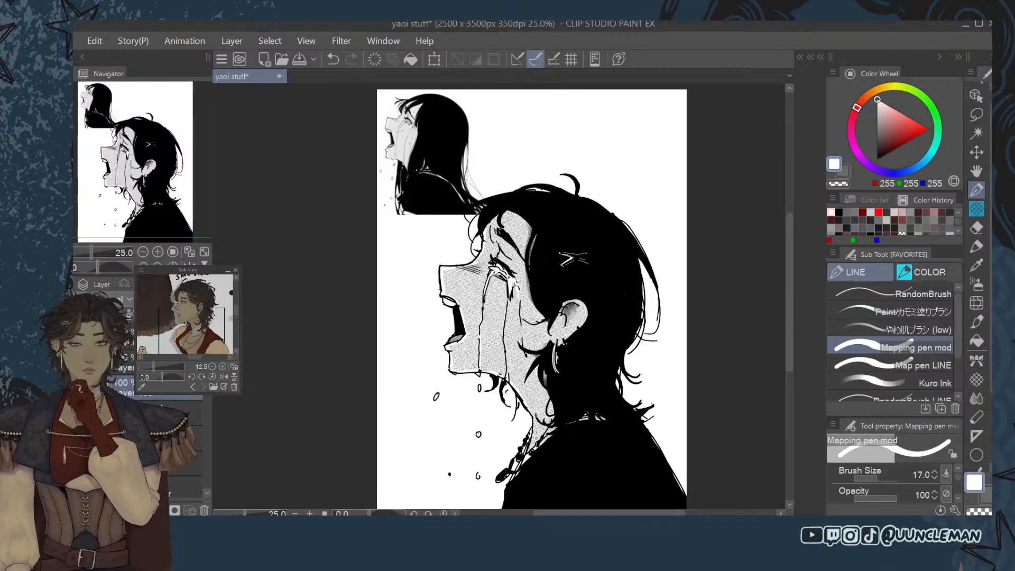
Enlarge the Mapping pen mod to size 60 and shade the necklace's lower beads in black with the Gauze cloud brush at size 40.
key(bracketright)
key(bracketright)
key(bracketright)
key(bracketright)
key(bracketright)
key(bracketright)
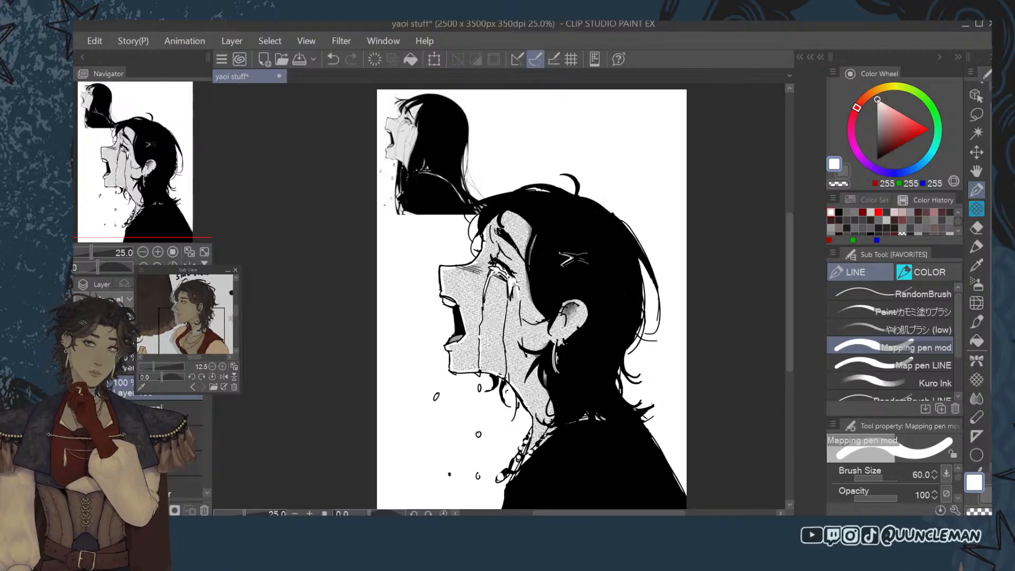
key(x)
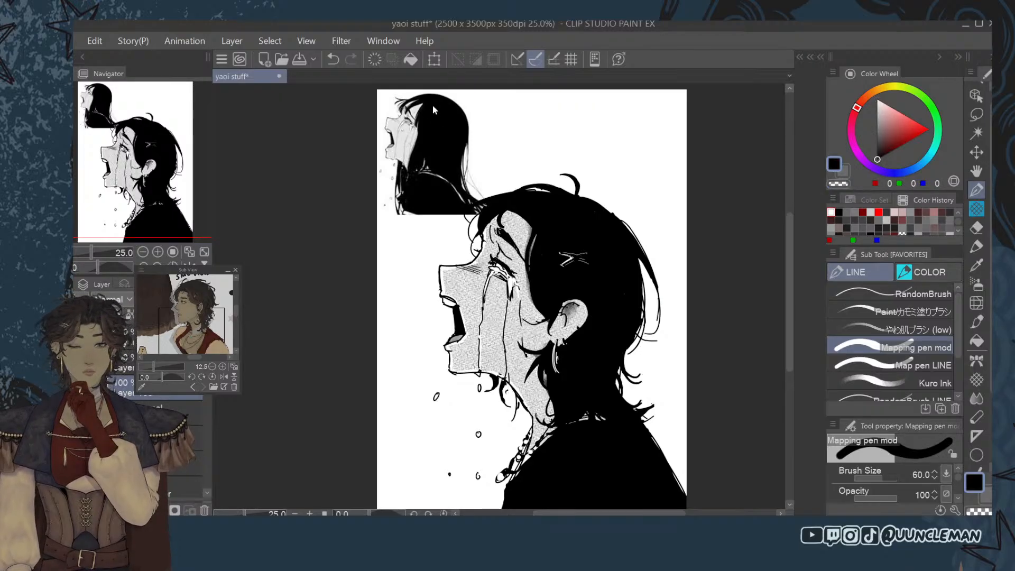
click(977, 380)
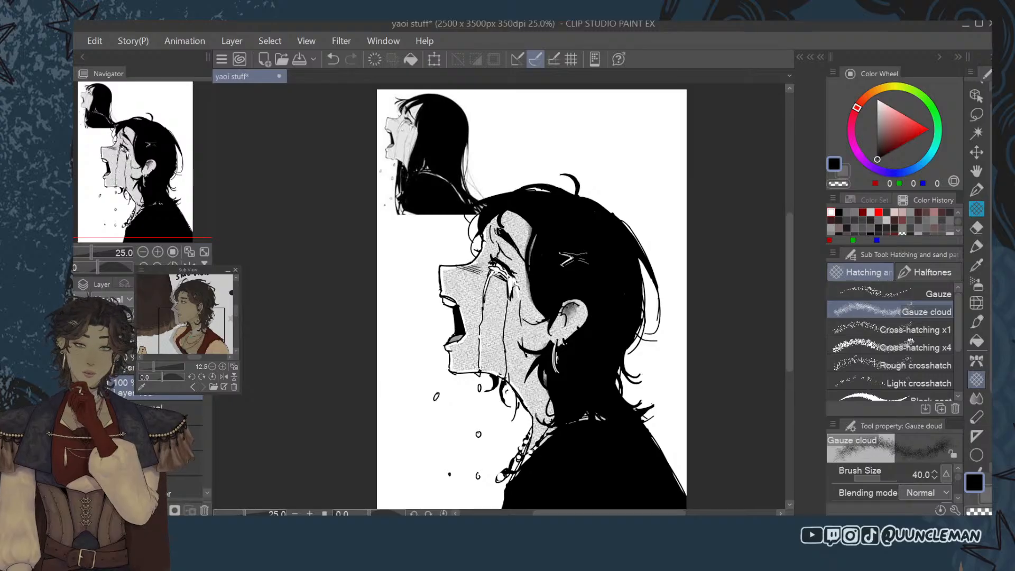
drag(500, 478, 504, 477)
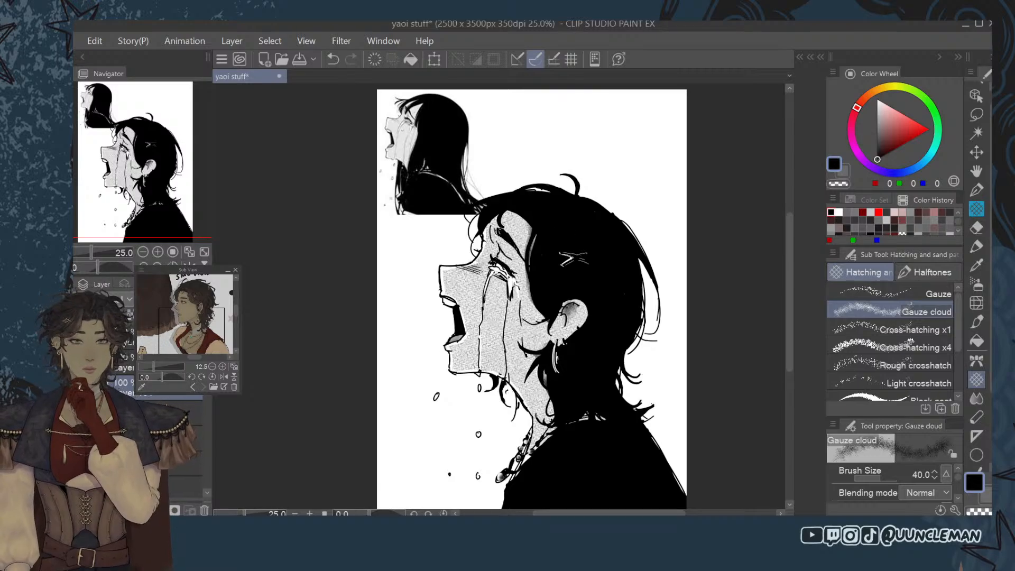
Try drawing a fine black line at the closed eye with the Mapping pen mod at size 3.
scroll(791, 309, up, 2)
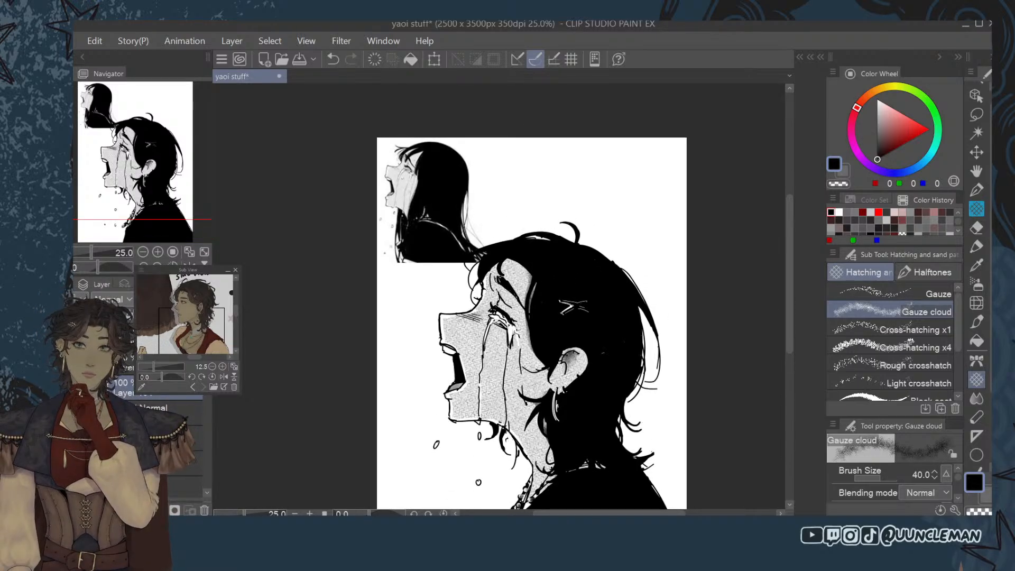
click(974, 191)
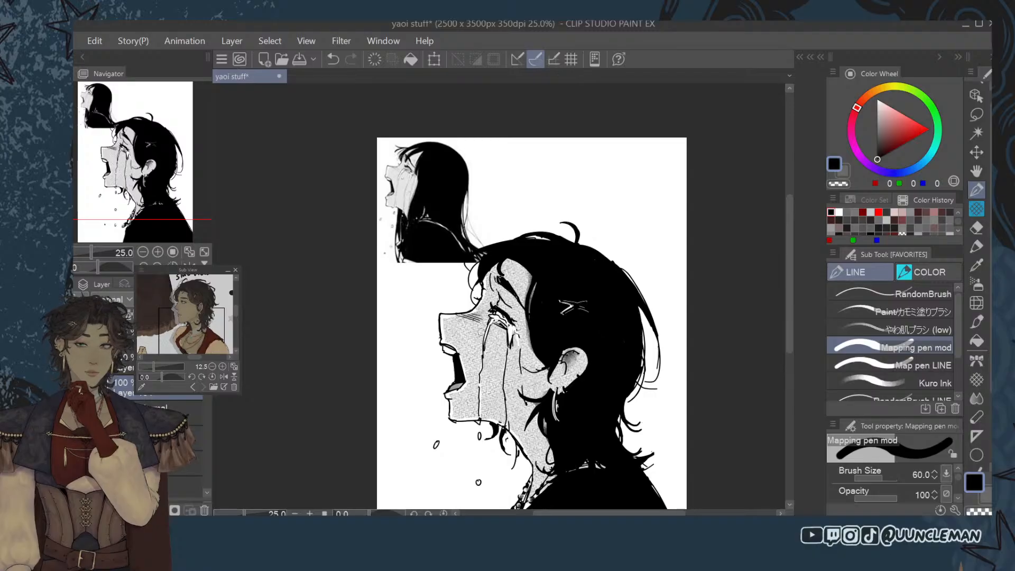
key(ctrl+z)
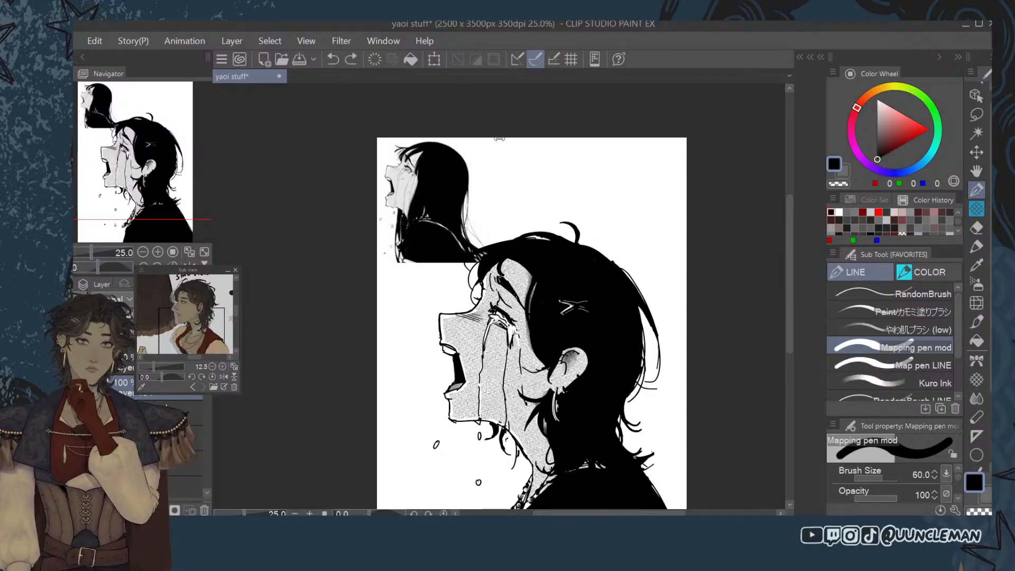
key(bracketleft)
drag(489, 321, 506, 321)
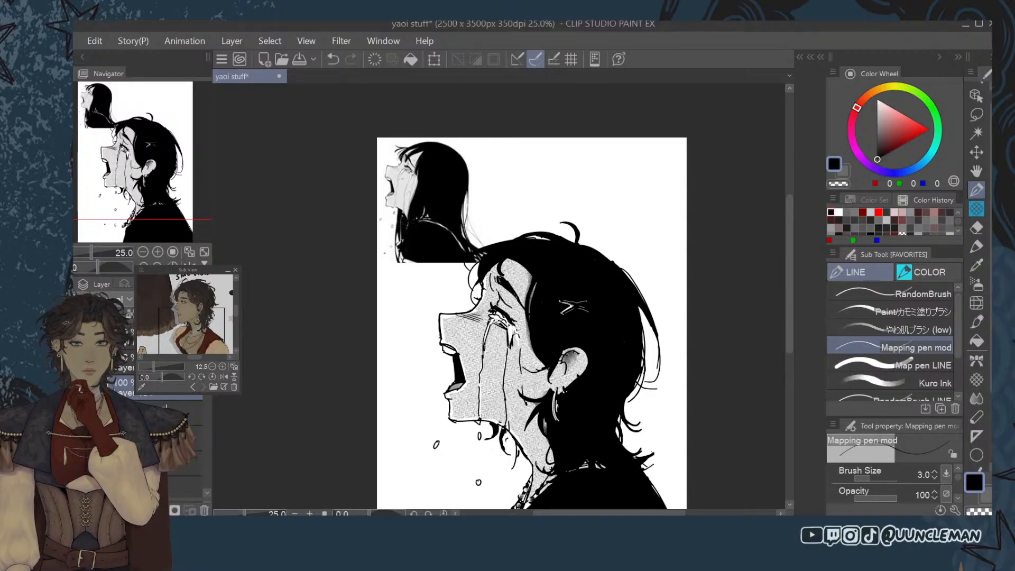
key(ctrl+z)
Draw a fine black line at the closed eye with the Mapping pen mod at size 5 and set its size to 6.
key(bracketright)
key(bracketright)
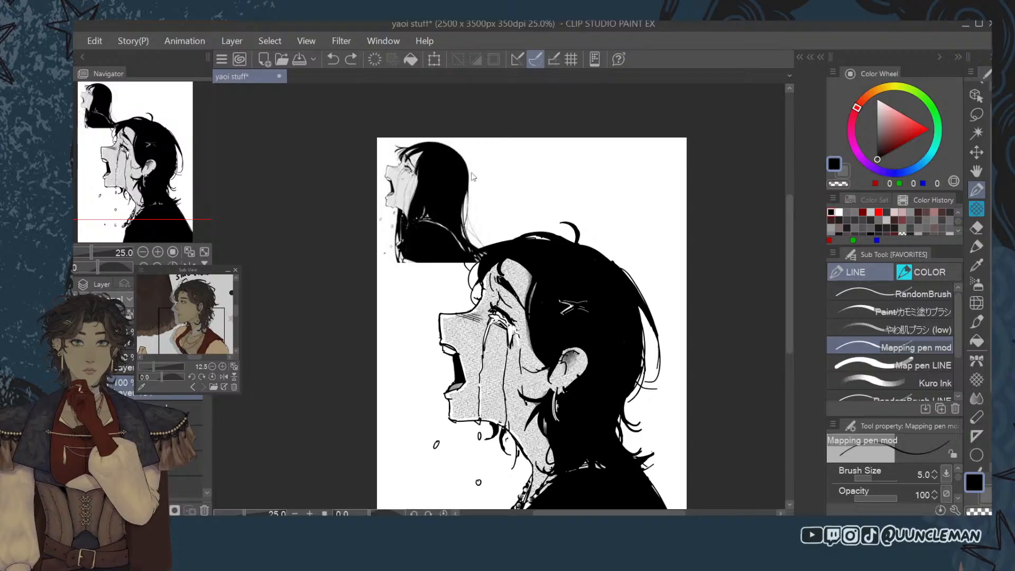
drag(487, 320, 496, 328)
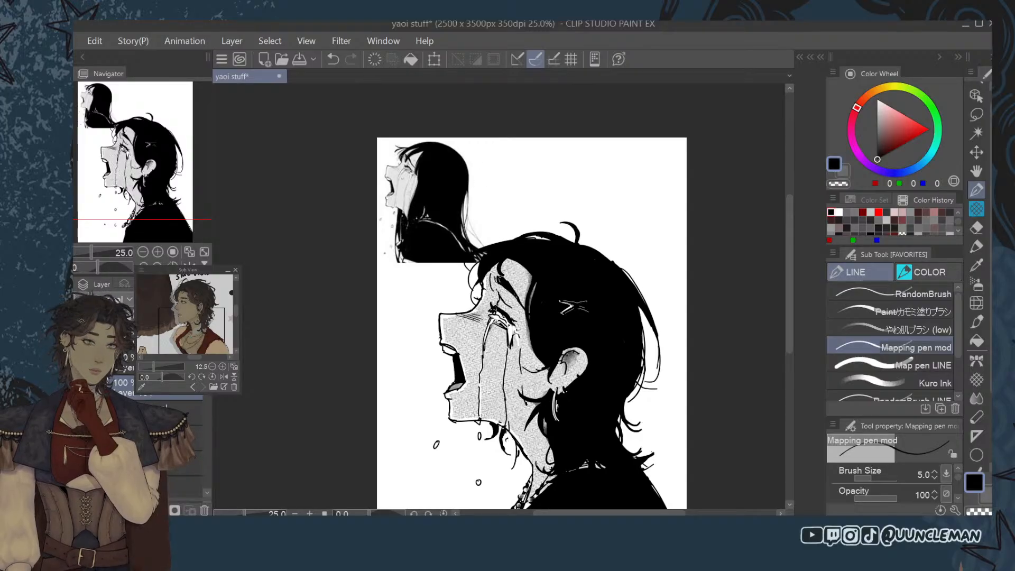
key(bracketright)
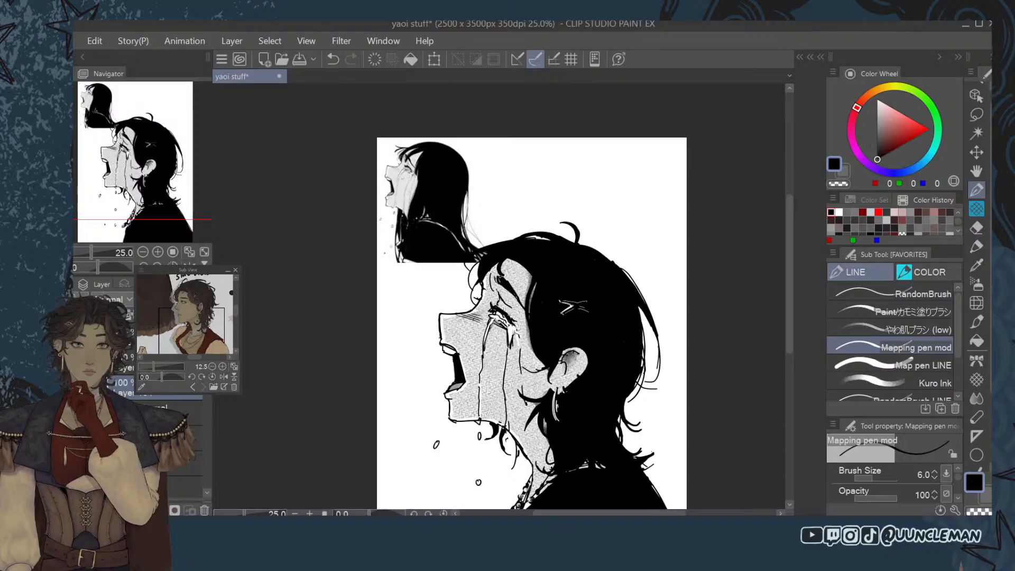
key(bracketleft)
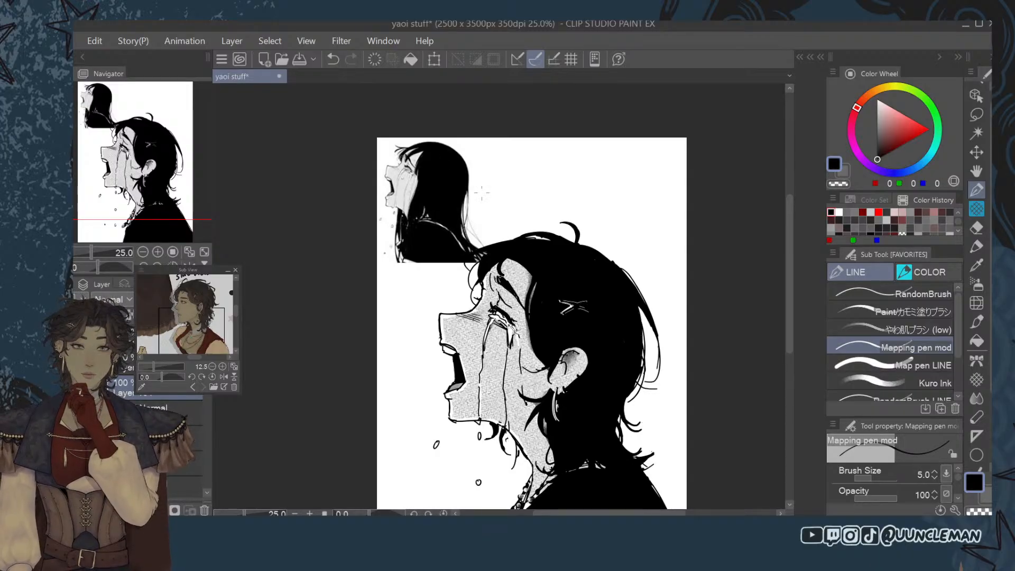
key(bracketright)
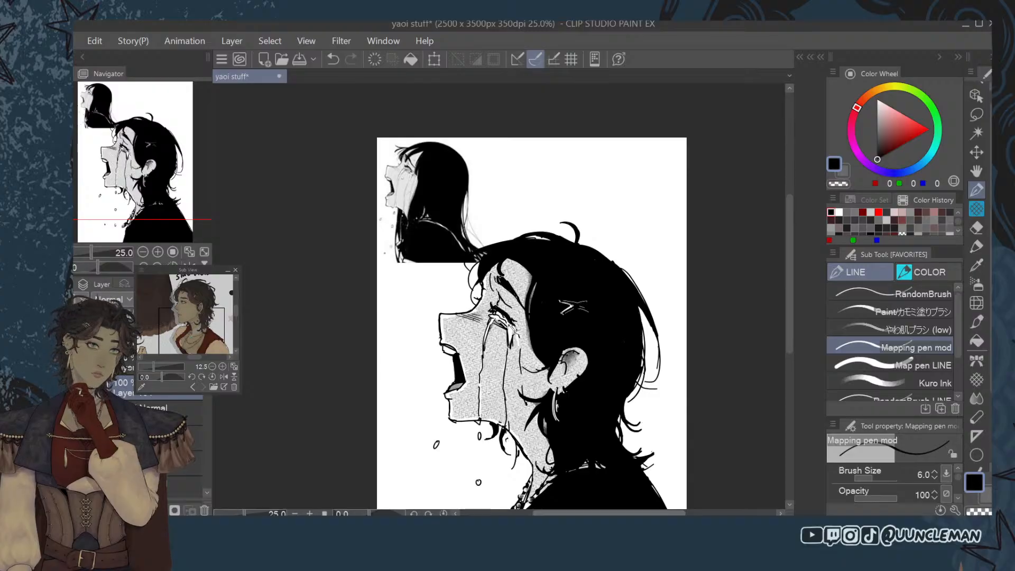
Touch up the closed eye's lower edge in white with the Mapping pen mod at size 6.
drag(789, 349, 788, 322)
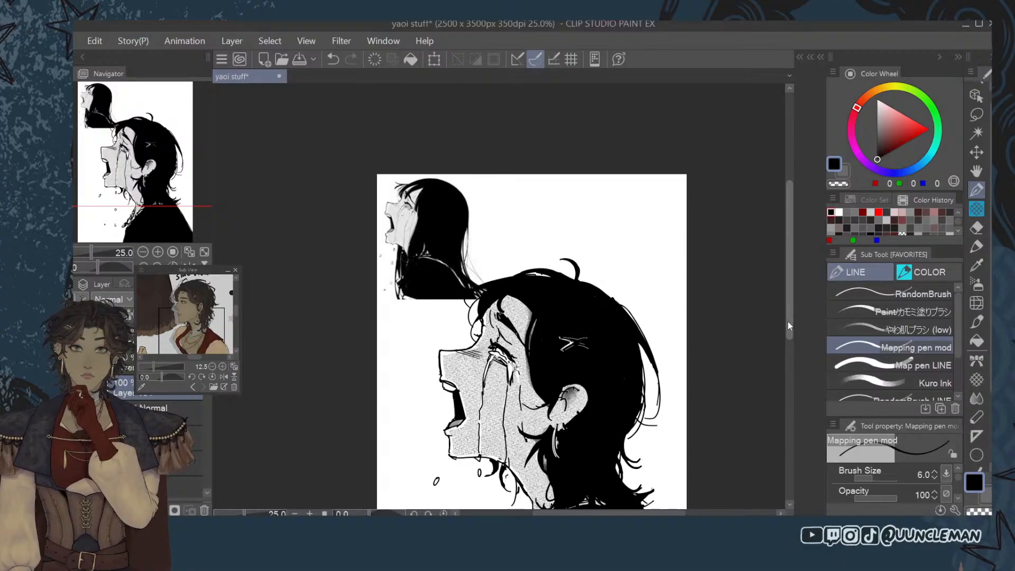
click(977, 303)
click(976, 379)
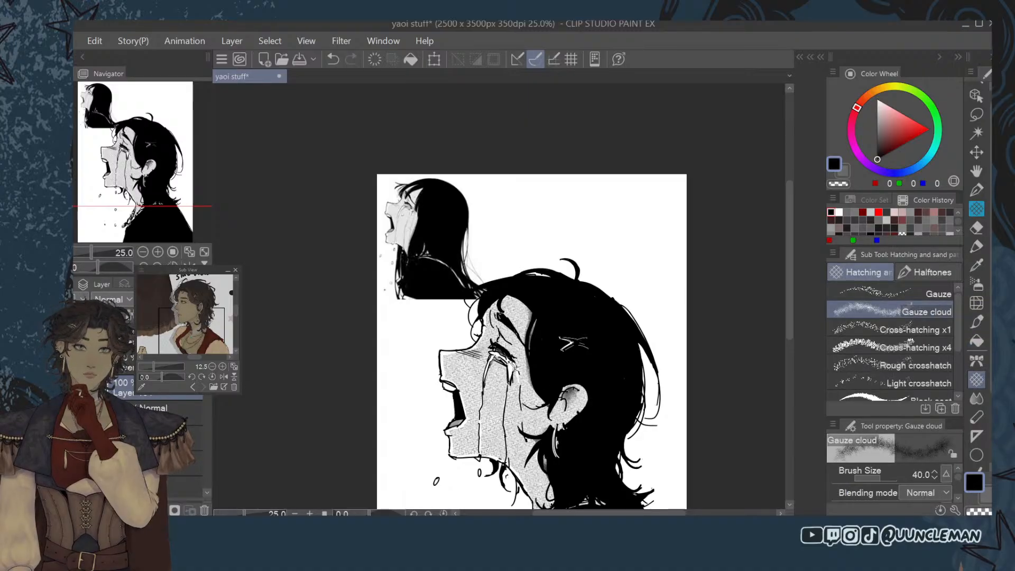
click(977, 227)
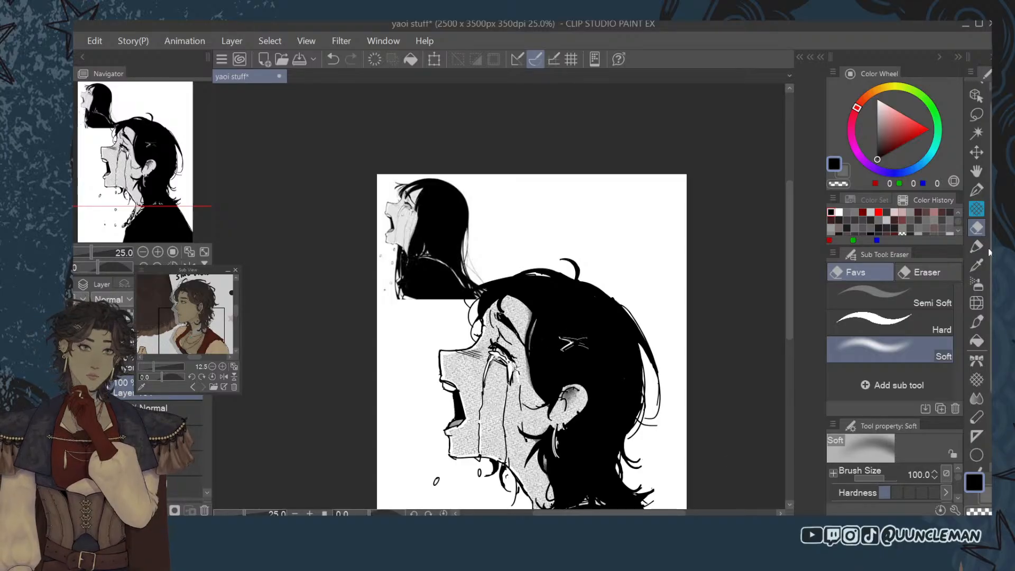
click(977, 189)
click(881, 135)
drag(881, 136, 859, 78)
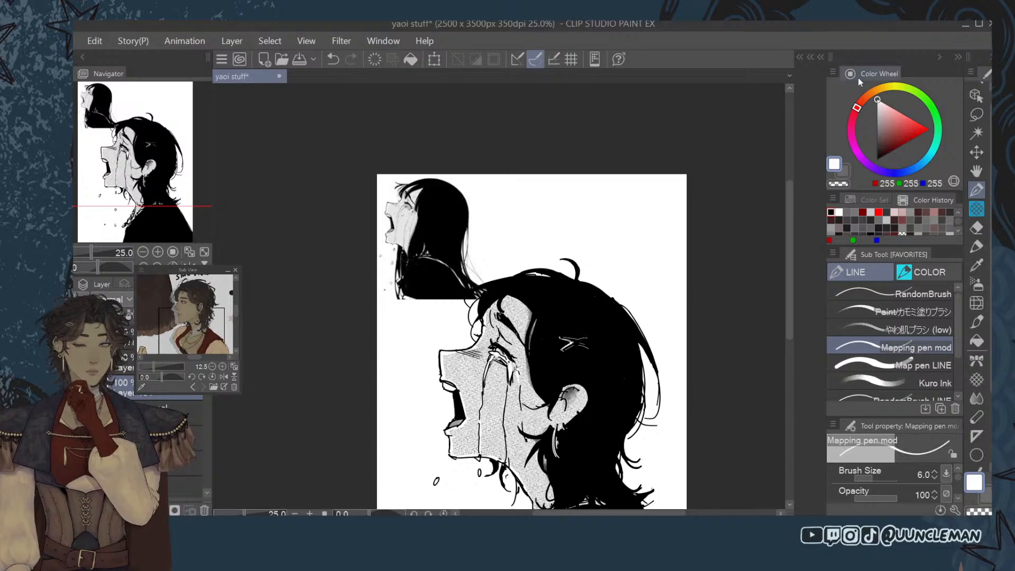
drag(496, 345, 508, 351)
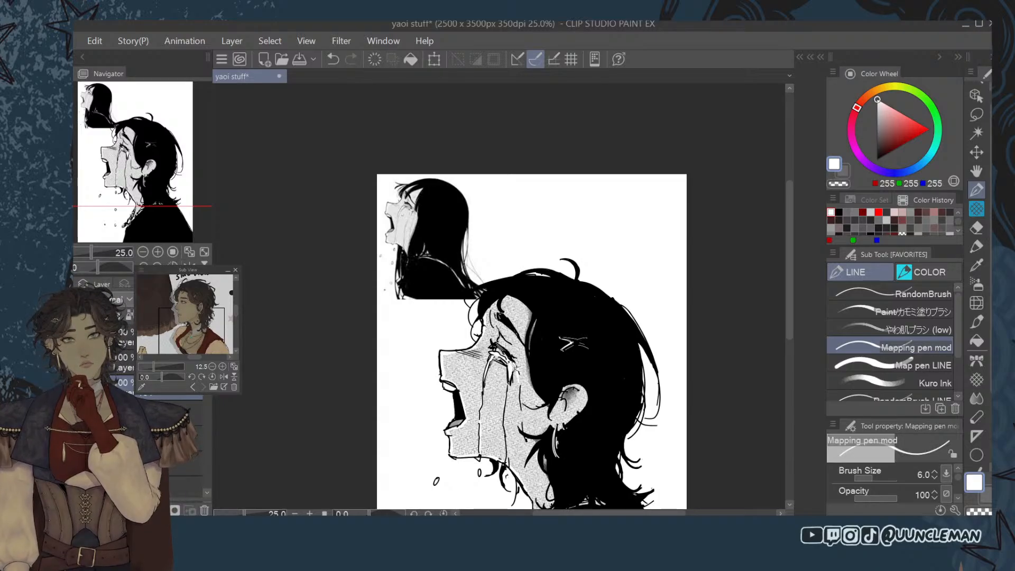
key(ctrl+z)
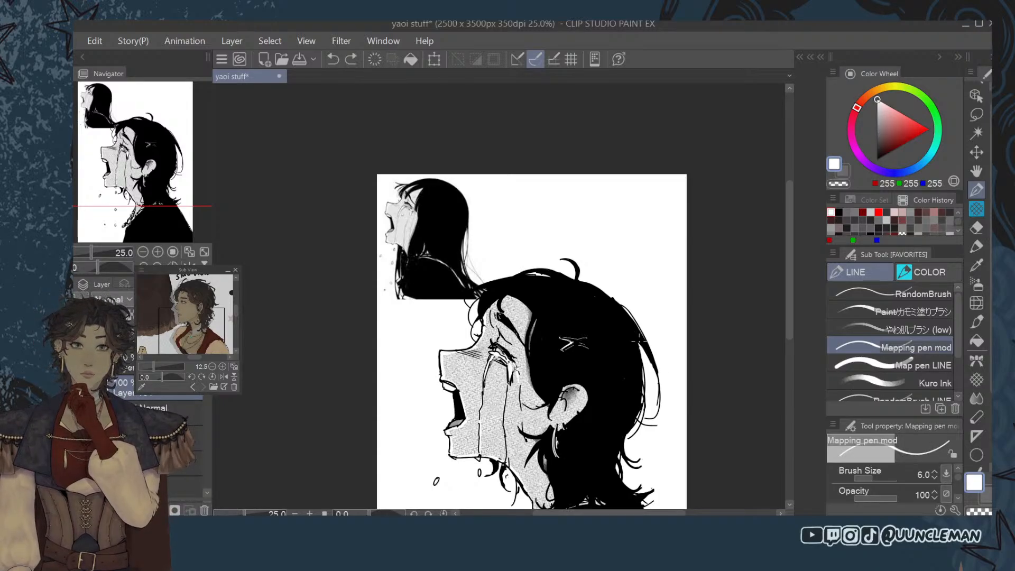
drag(498, 349, 509, 353)
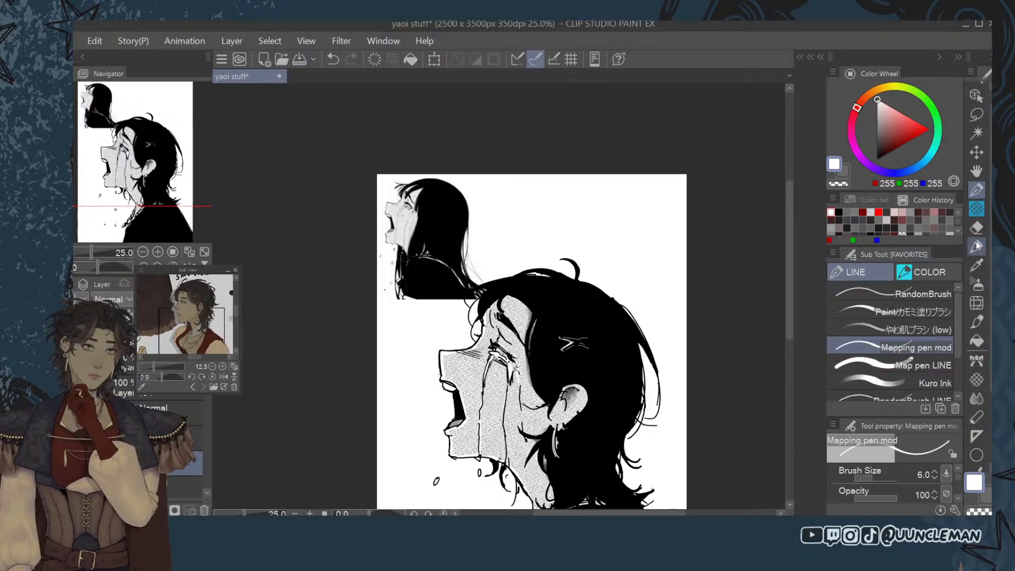
Try erasing the texture at the top of the forehead with the Soft eraser at size 100.
key(e)
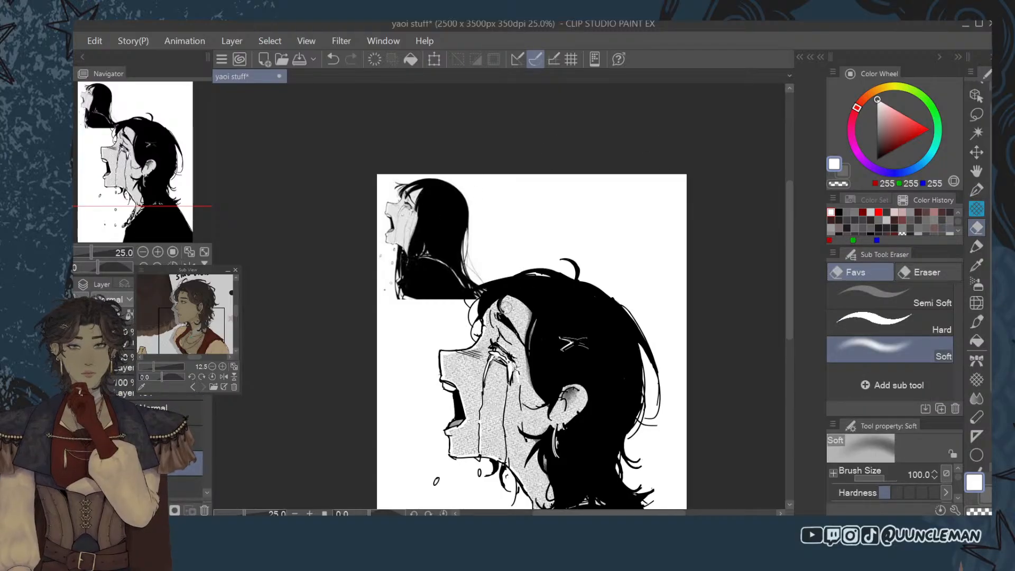
mouse_move(506, 306)
mouse_down()
mouse_move(507, 296)
mouse_move(503, 306)
mouse_up()
key(ctrl+z)
Select the main line art layer, hide and show it to check its contents, and choose the Hard eraser at size 100.
click(923, 303)
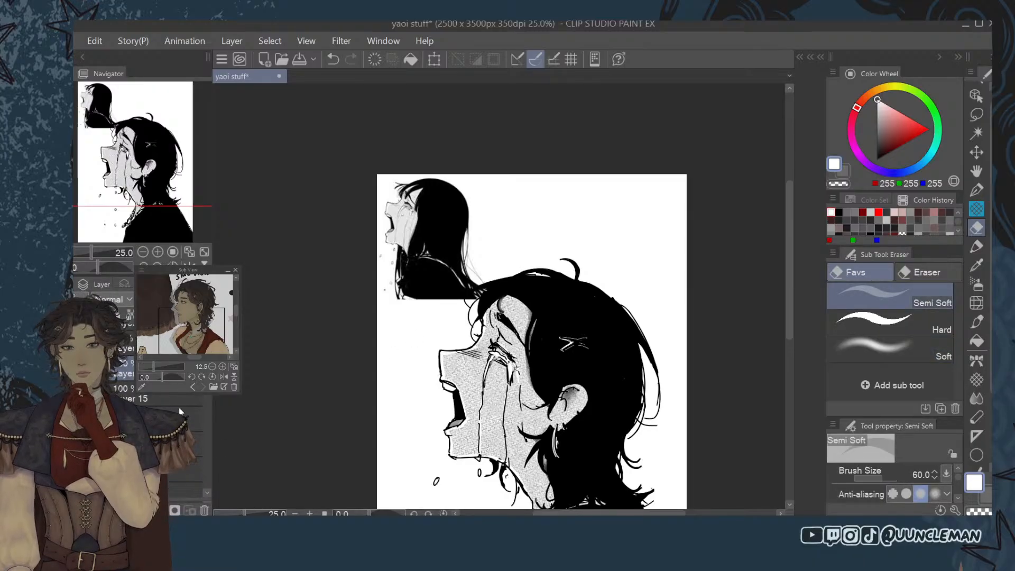
click(80, 424)
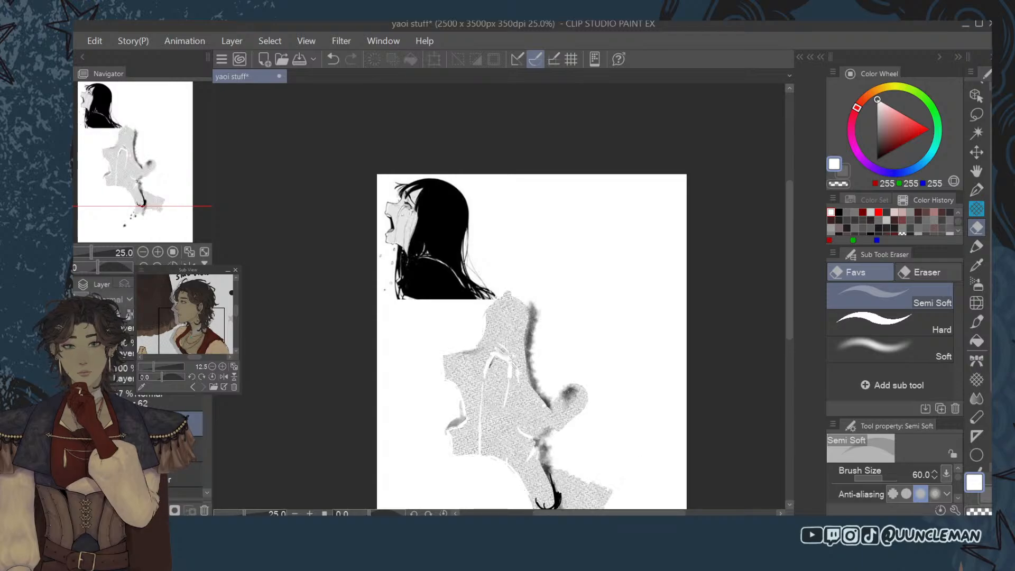
click(79, 424)
click(80, 424)
click(79, 424)
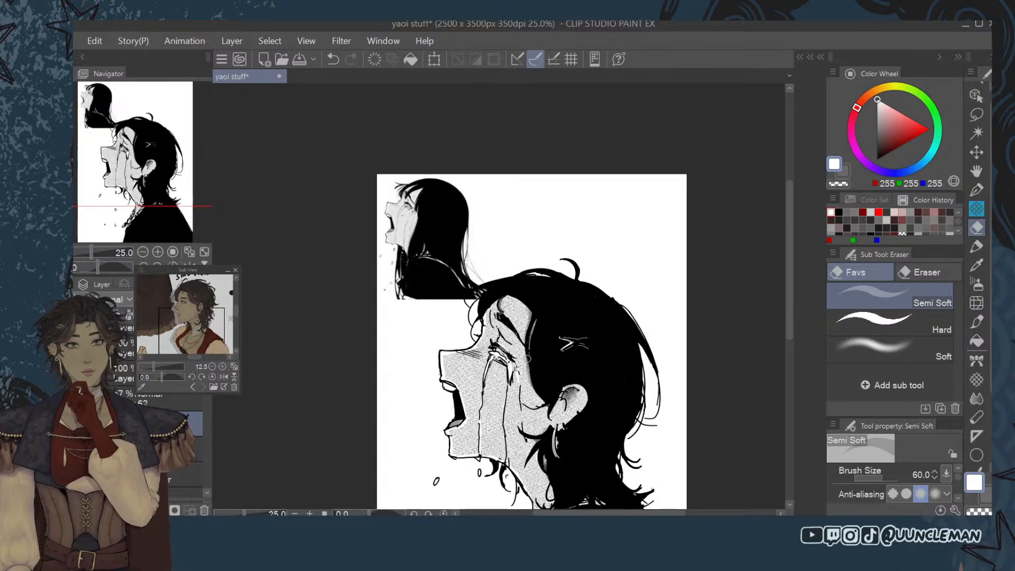
click(888, 321)
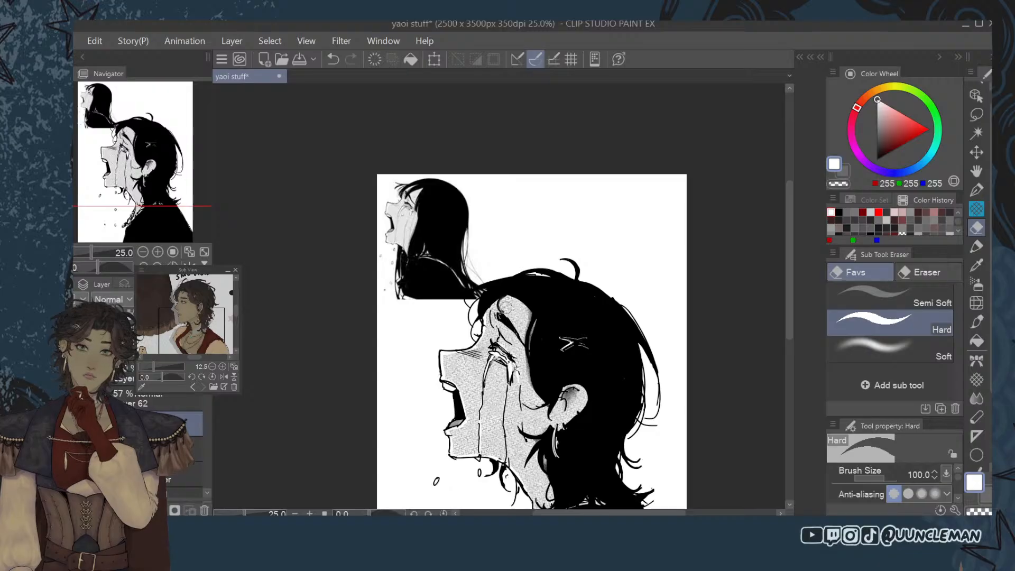
Refine the hairline above the forehead in black with the Mapping pen mod at size 8 and reduce its size to 5.
key(p)
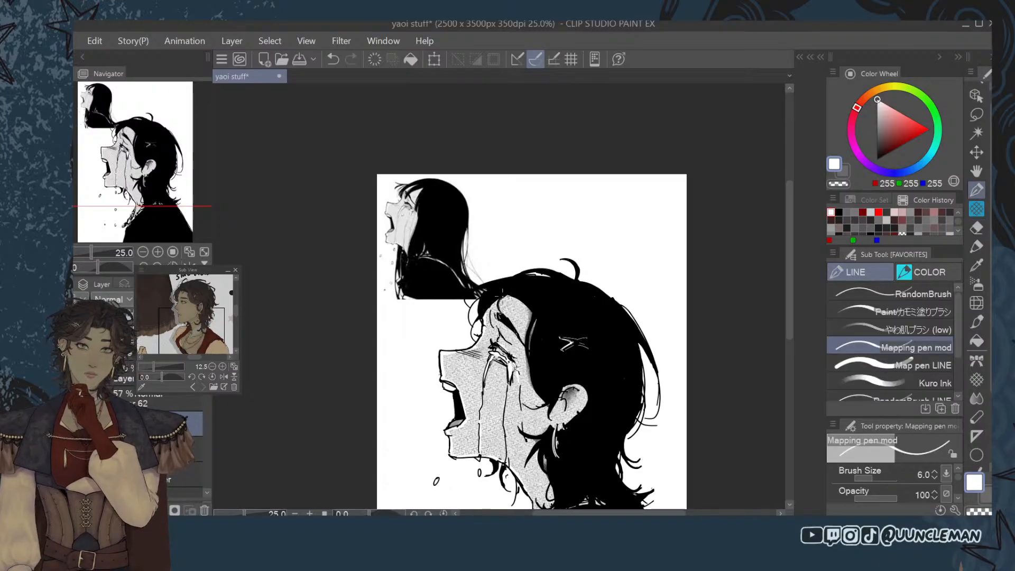
click(881, 163)
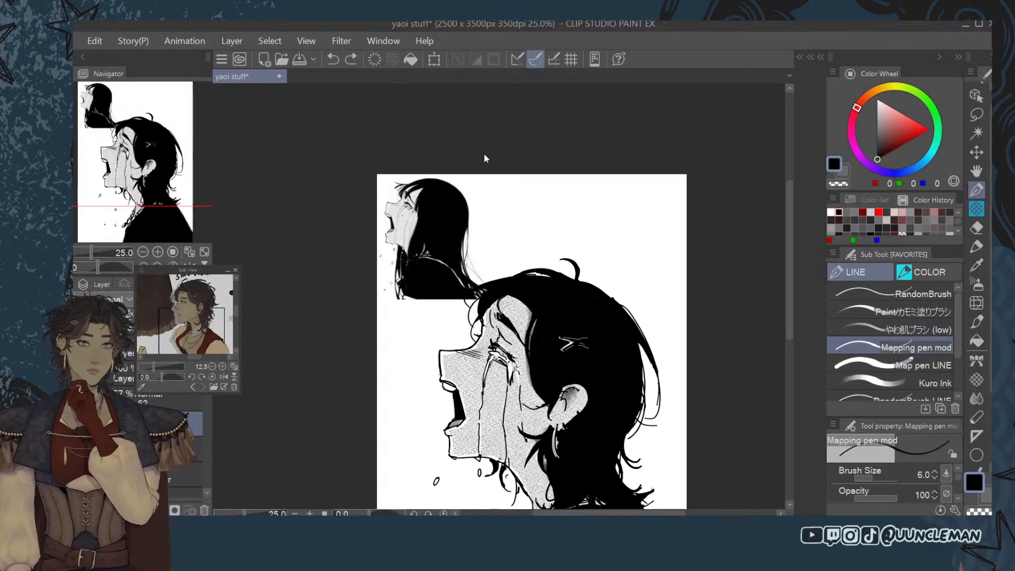
key(bracketright)
key(bracketright)
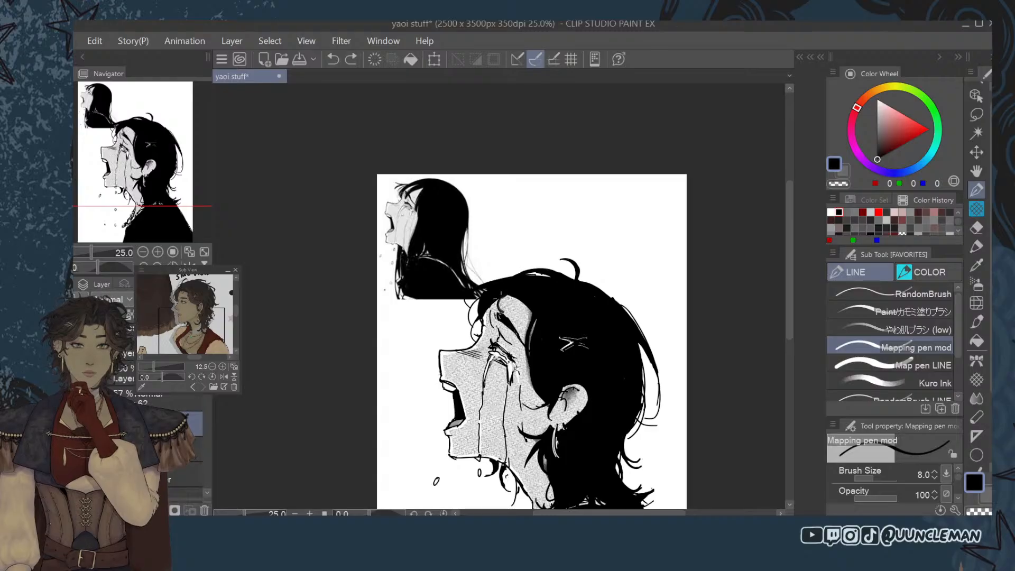
drag(507, 291, 512, 300)
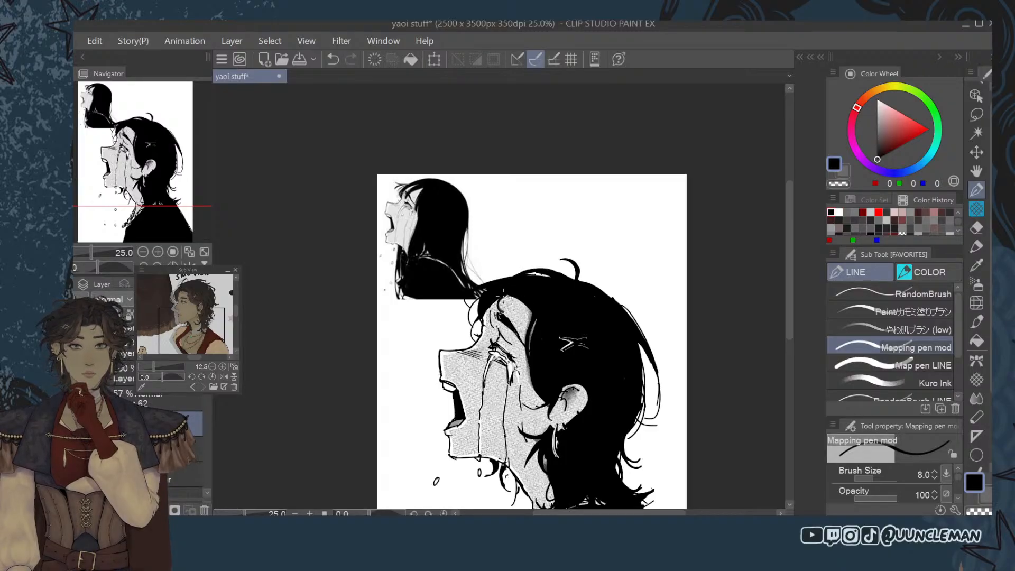
key(ctrl+z)
drag(507, 293, 503, 296)
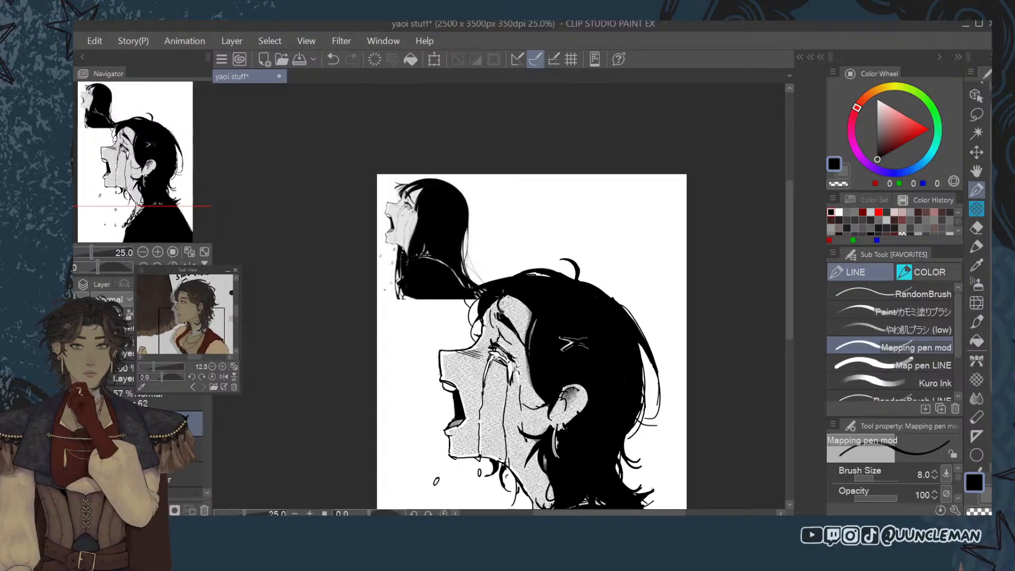
key(bracketleft)
key(bracketleft)
key(bracketleft)
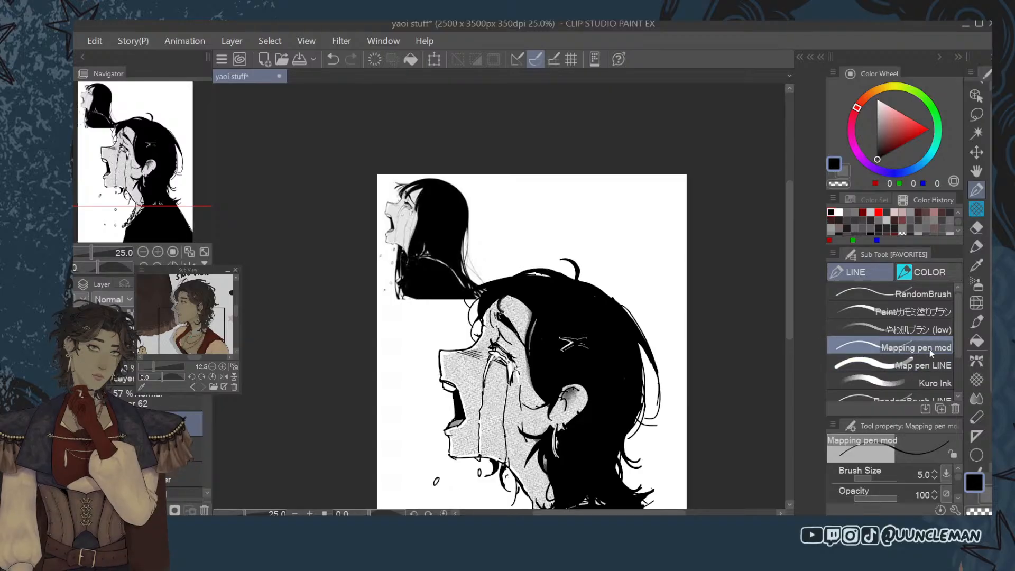
Go over the closed eye's lashes in black with the Mapping pen mod at size 6 and enlarge it to 8.
key(e)
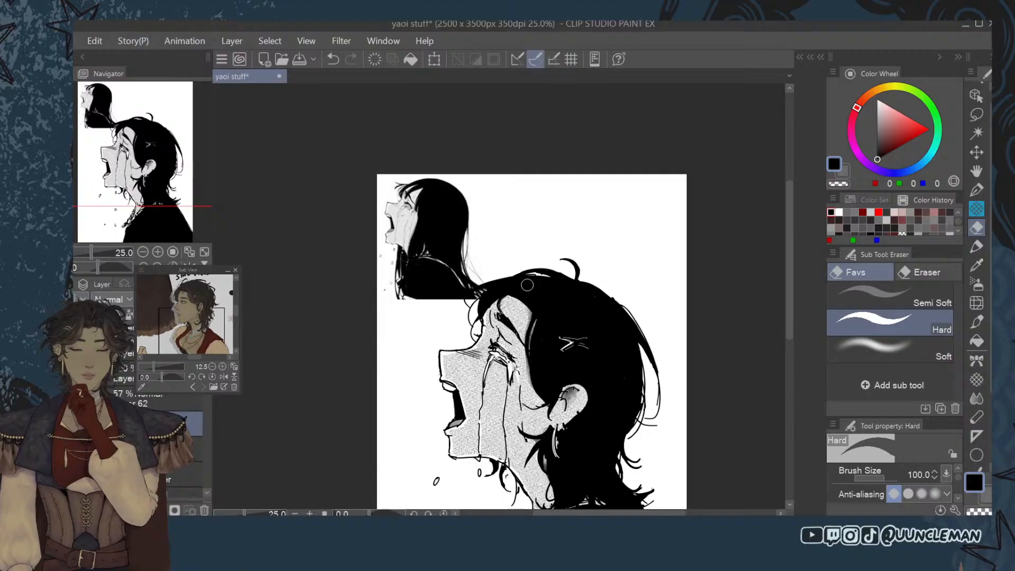
click(976, 171)
key(ctrl+plus)
key(ctrl+plus)
key(ctrl+plus)
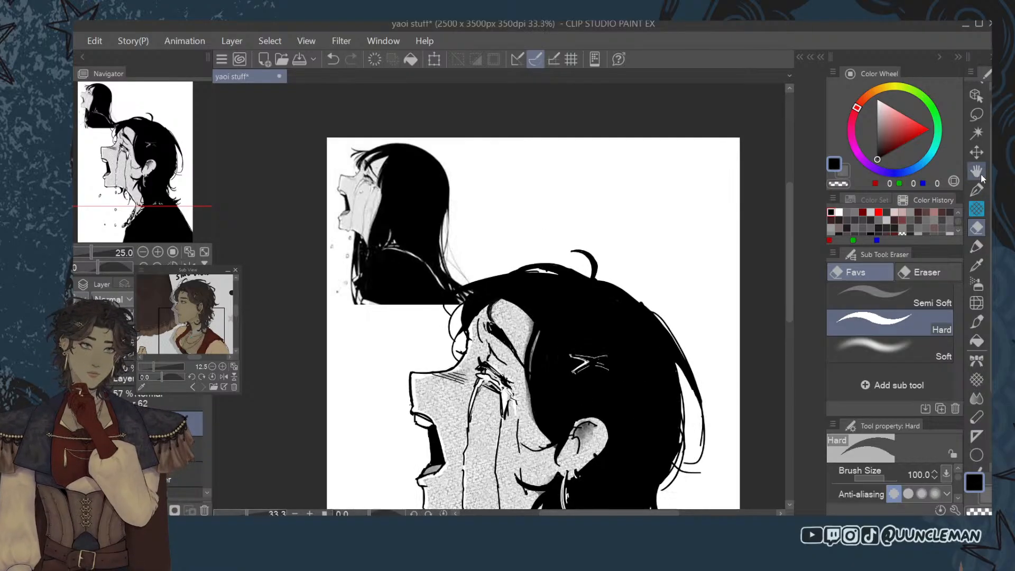
click(978, 191)
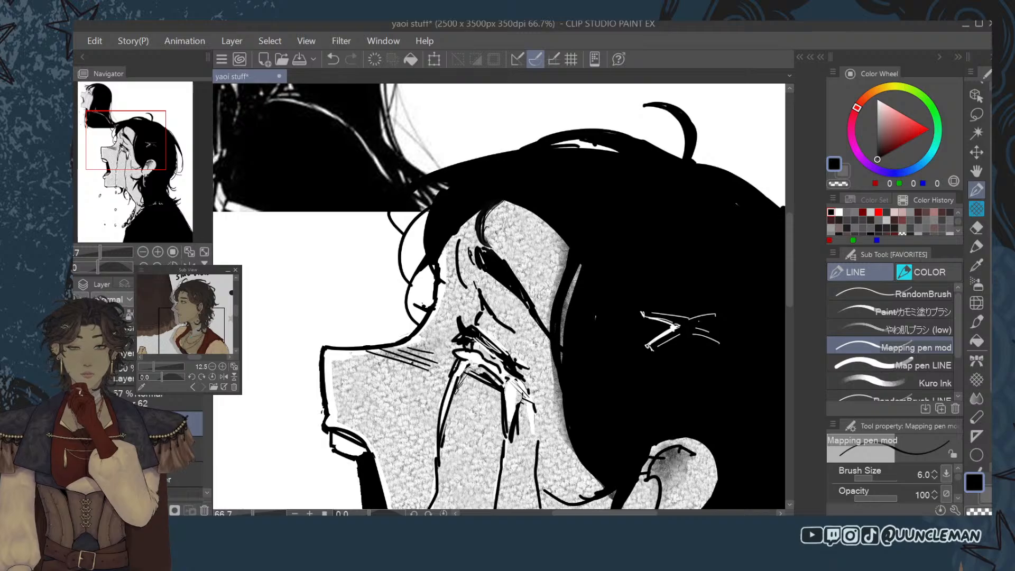
drag(493, 353, 509, 363)
key(bracketright)
key(bracketright)
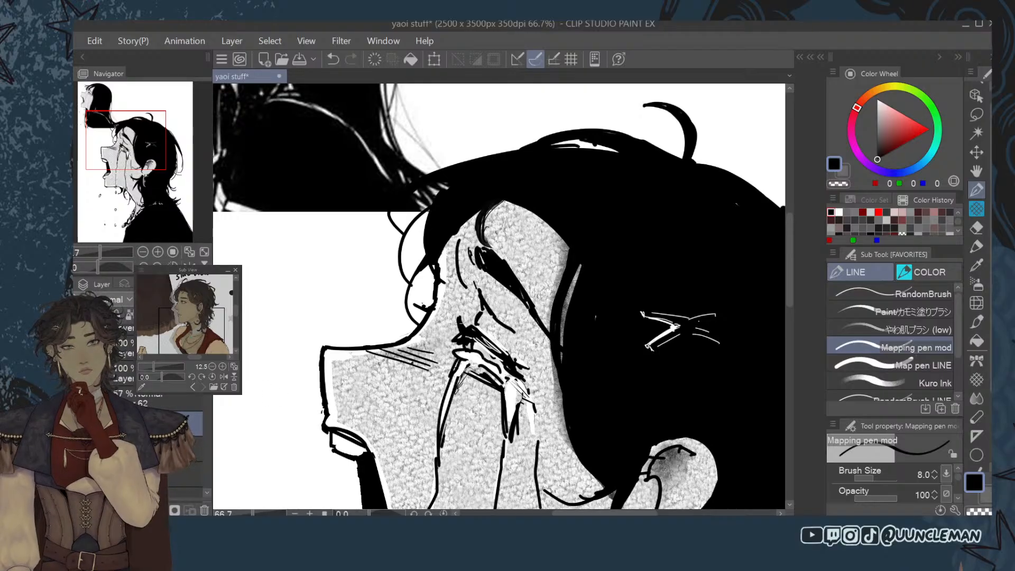
Switch to another layer, thicken the closed eye's lash line in black at size 8, and enlarge the pen to 10.
click(122, 338)
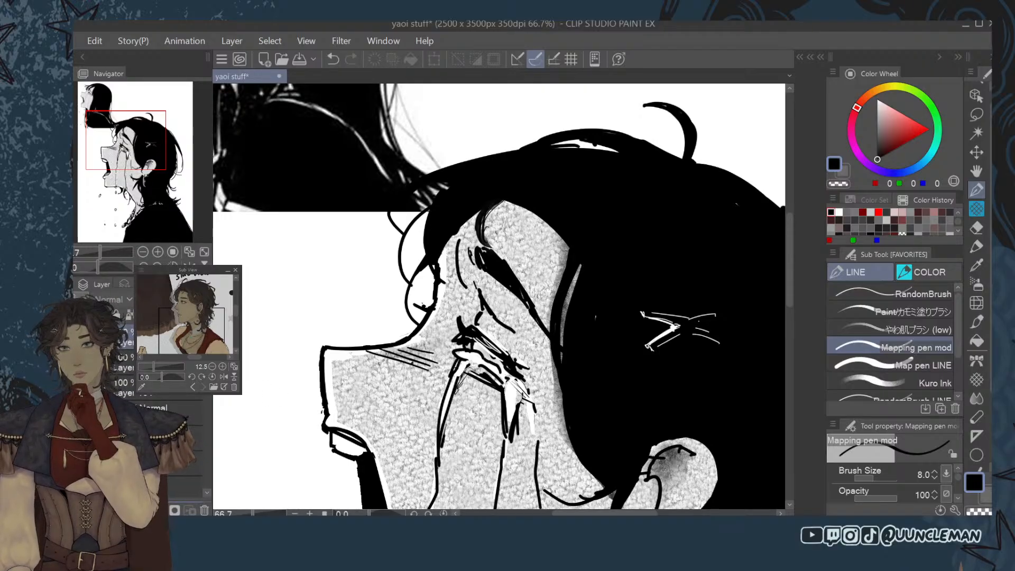
drag(475, 336, 494, 349)
key(bracketright)
scroll(746, 461, down, 1)
scroll(661, 419, up, 2)
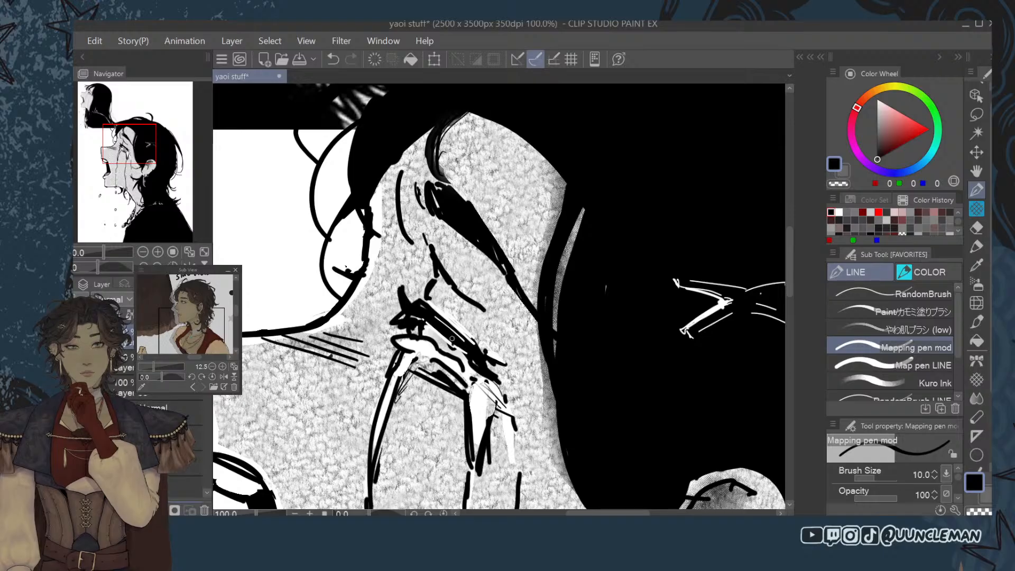
scroll(452, 341, down, 3)
scroll(449, 317, up, 2)
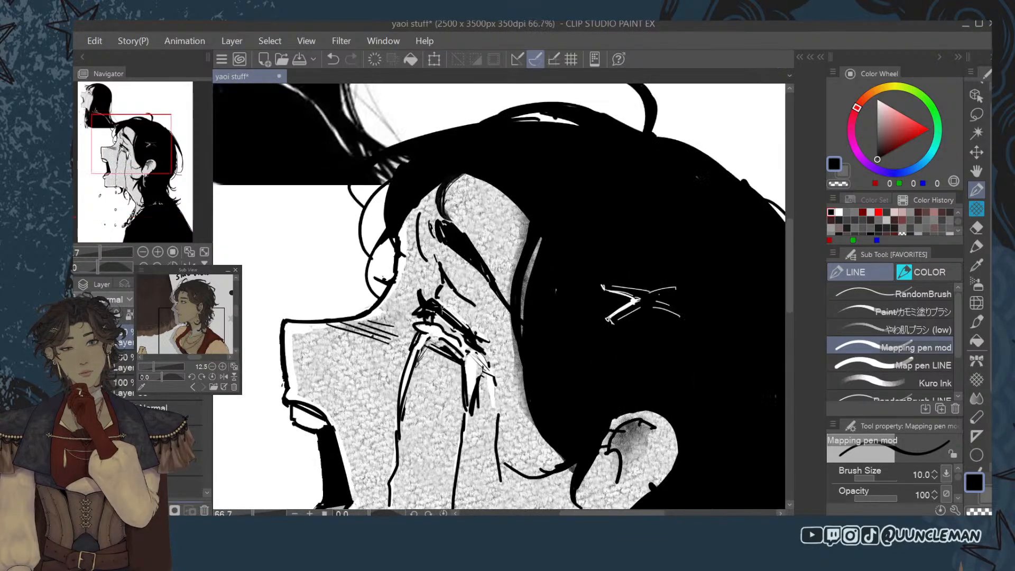
Add a white highlight beneath the closed eye's lash line with the Mapping pen mod at size 10.
click(839, 212)
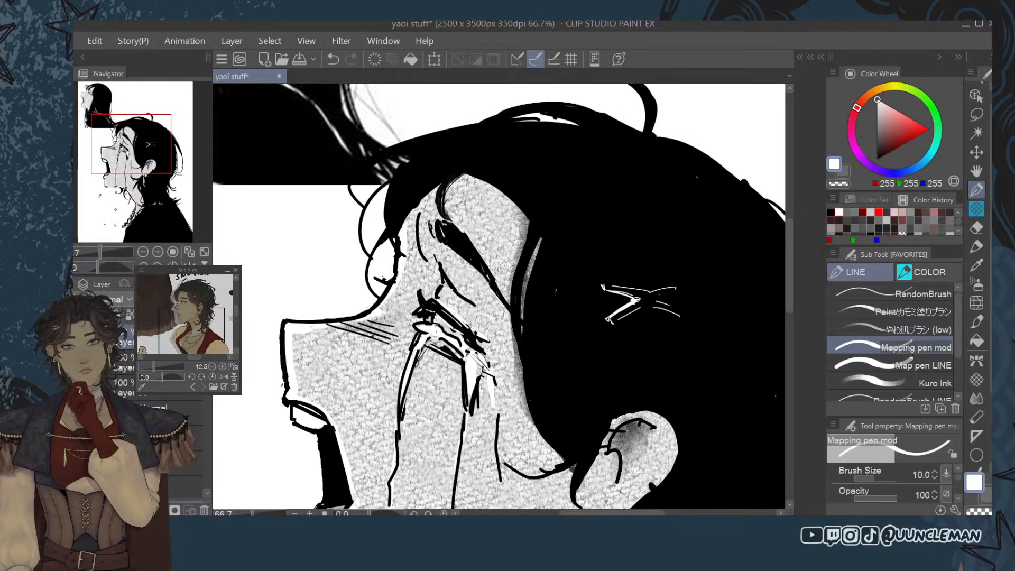
drag(459, 342, 426, 326)
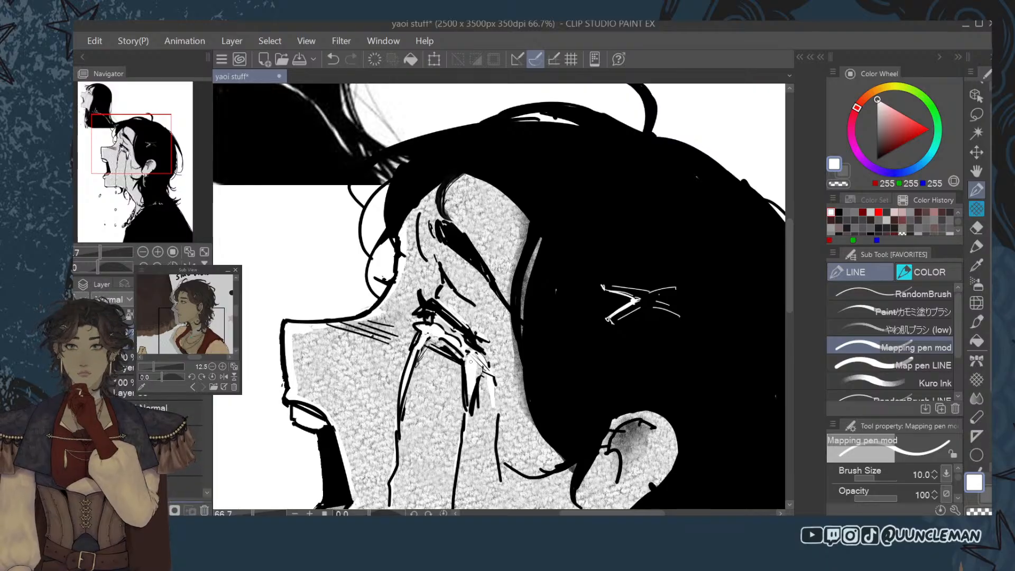
scroll(470, 361, down, 4)
scroll(471, 361, up, 1)
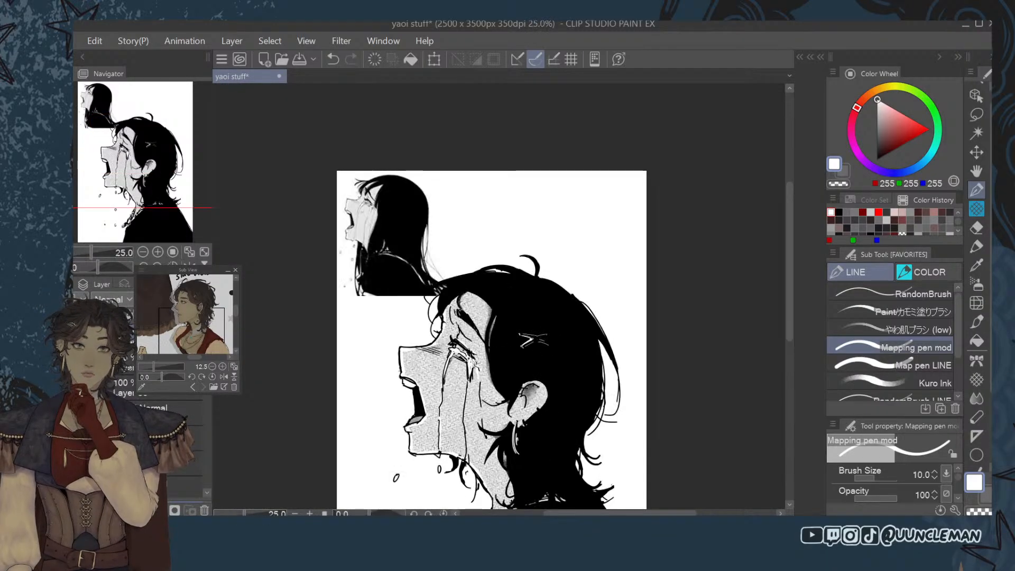
Try drawing a white line across the black shoulder with the Mapping pen mod at size 10.
mouse_move(635, 513)
mouse_down()
mouse_move(616, 513)
mouse_move(629, 512)
mouse_up()
drag(789, 283, 786, 312)
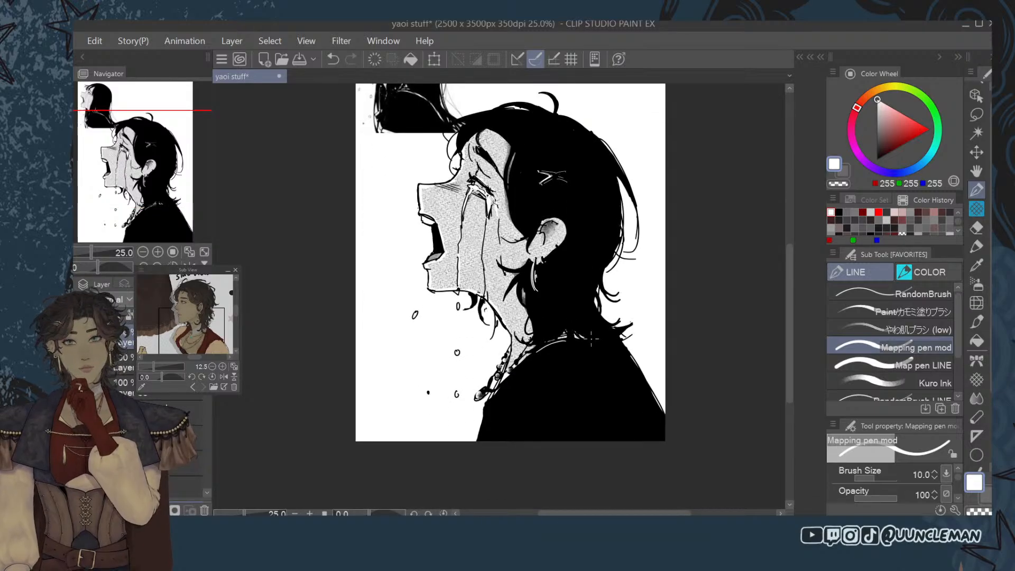
drag(591, 342, 661, 423)
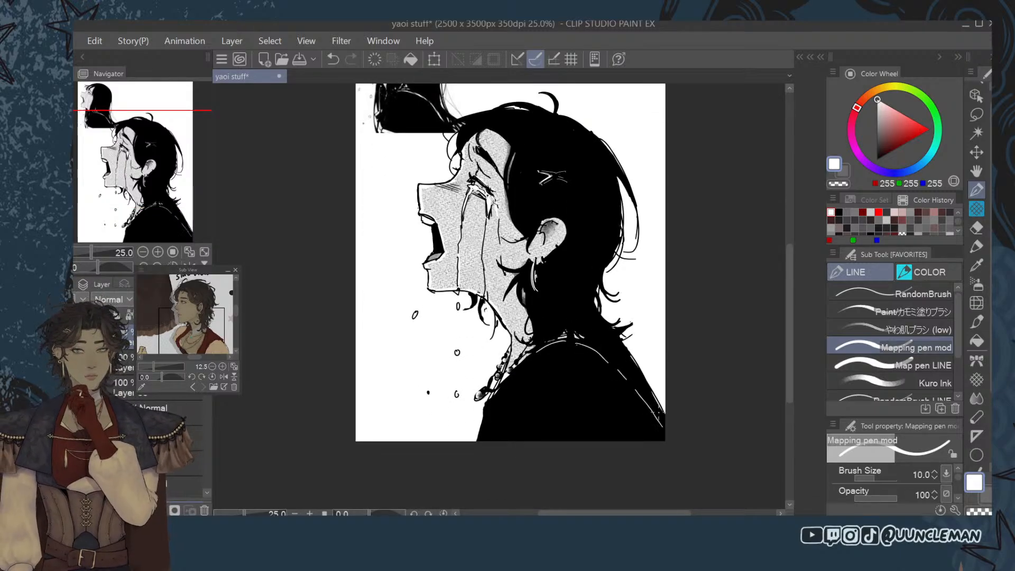
drag(789, 307, 792, 271)
key(ctrl+minus)
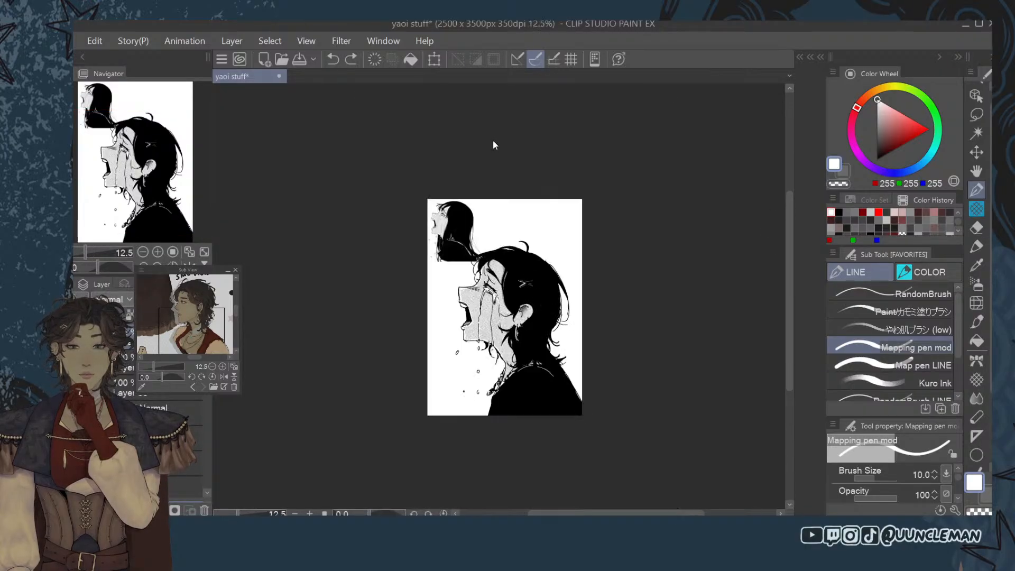
Try drawing a thicker white curve along the black shoulder with the Map pen LINE at size 15.
key(ctrl+plus)
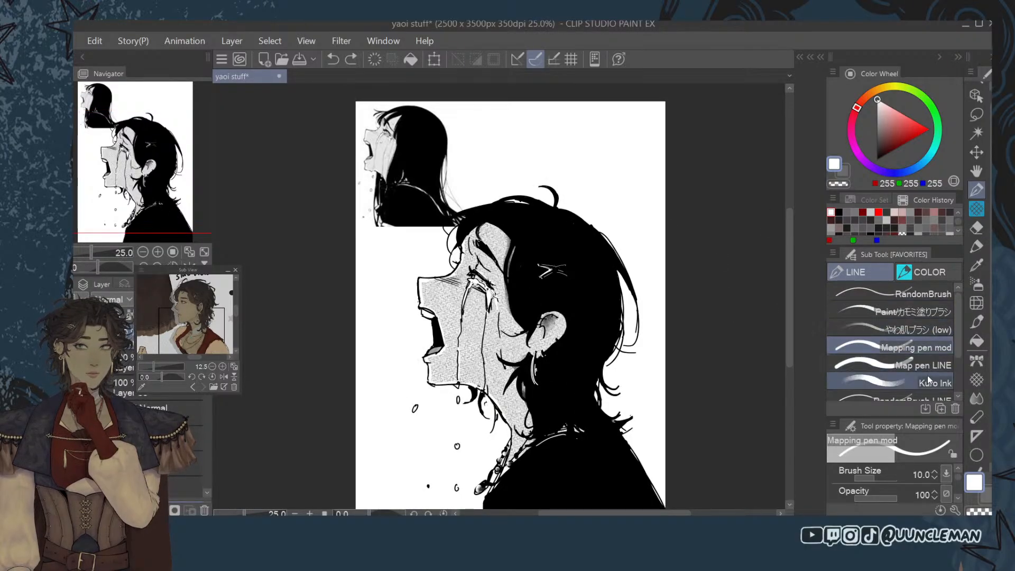
click(925, 367)
drag(791, 340, 788, 348)
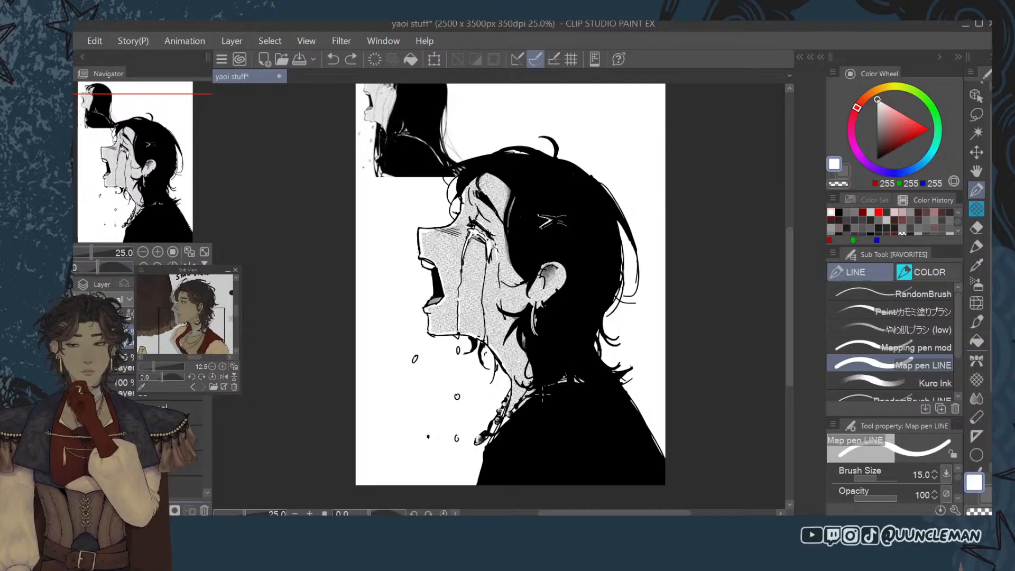
drag(789, 277, 789, 259)
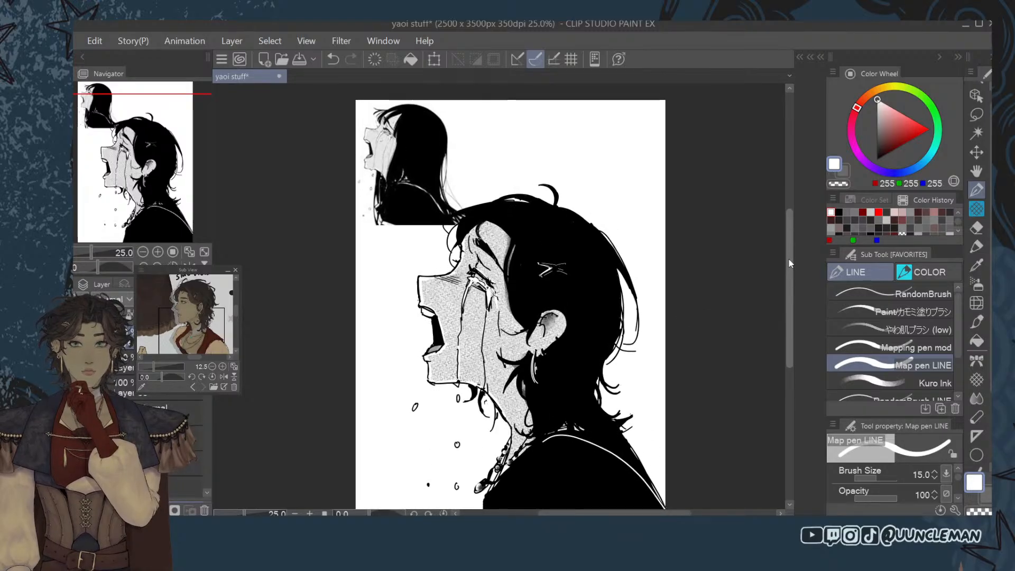
mouse_move(533, 444)
mouse_down()
mouse_move(611, 460)
mouse_move(660, 506)
mouse_up()
key(ctrl+z)
key(ctrl+z)
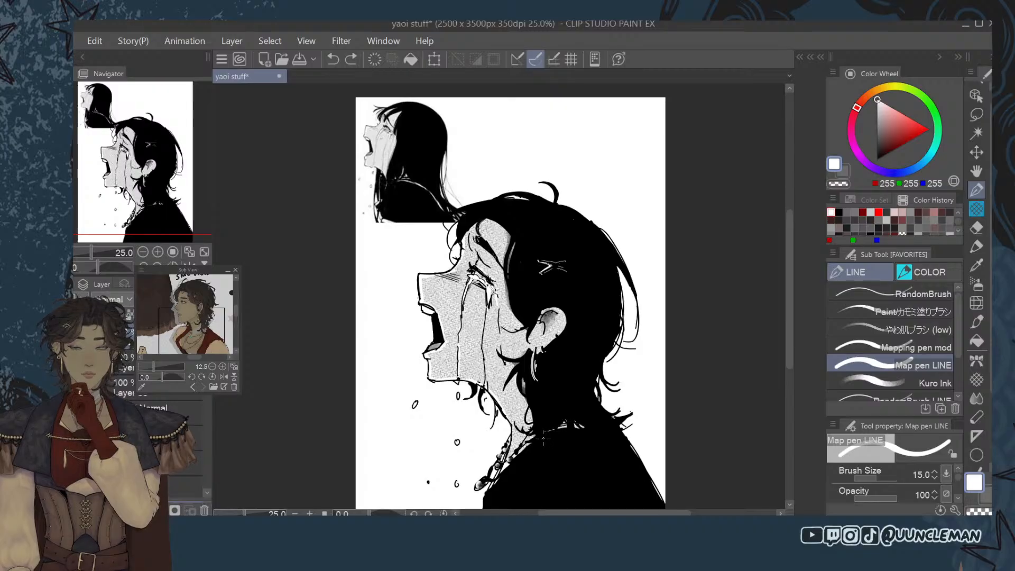
Try several versions of a white contour down the shoulder's outer slope with the Map pen LINE at size 15, and undo them.
mouse_move(542, 437)
mouse_down()
mouse_move(566, 432)
mouse_move(623, 446)
mouse_move(614, 445)
mouse_move(658, 498)
mouse_up()
key(ctrl+z)
key(ctrl+z)
drag(610, 448, 657, 492)
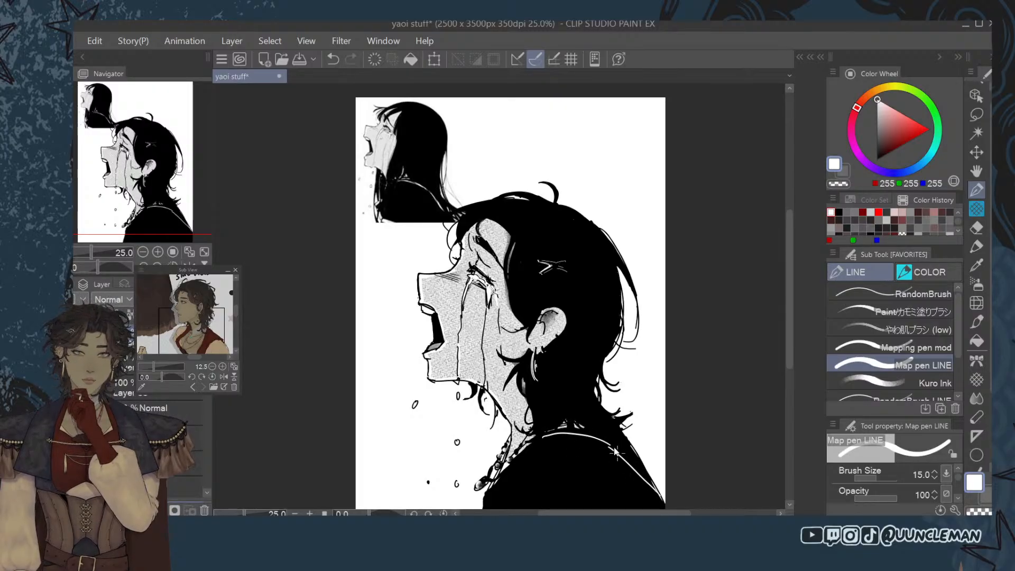
key(ctrl+z)
drag(604, 441, 658, 494)
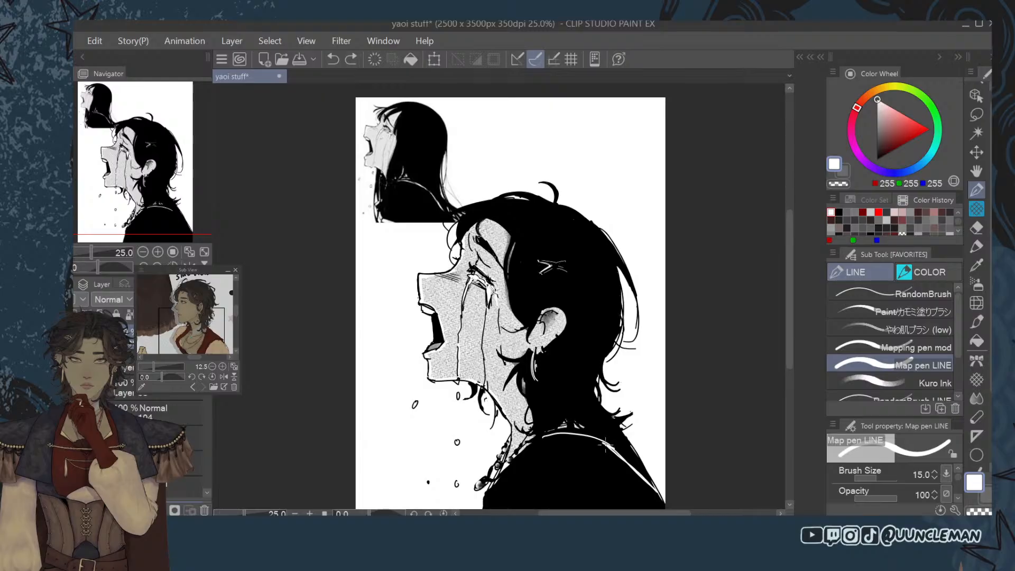
scroll(632, 404, down, 5)
scroll(640, 392, up, 5)
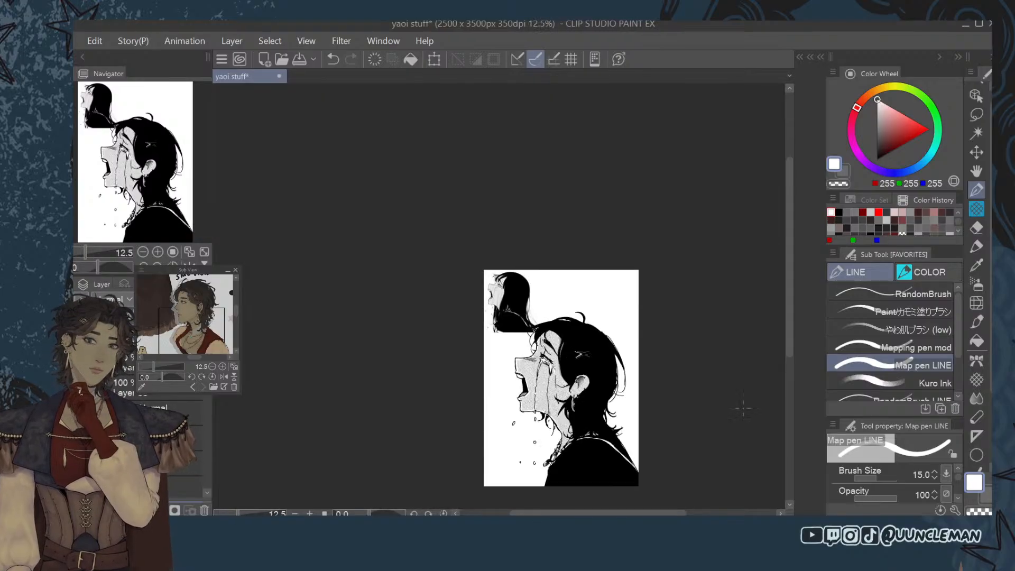
key(ctrl+z)
key(ctrl+z)
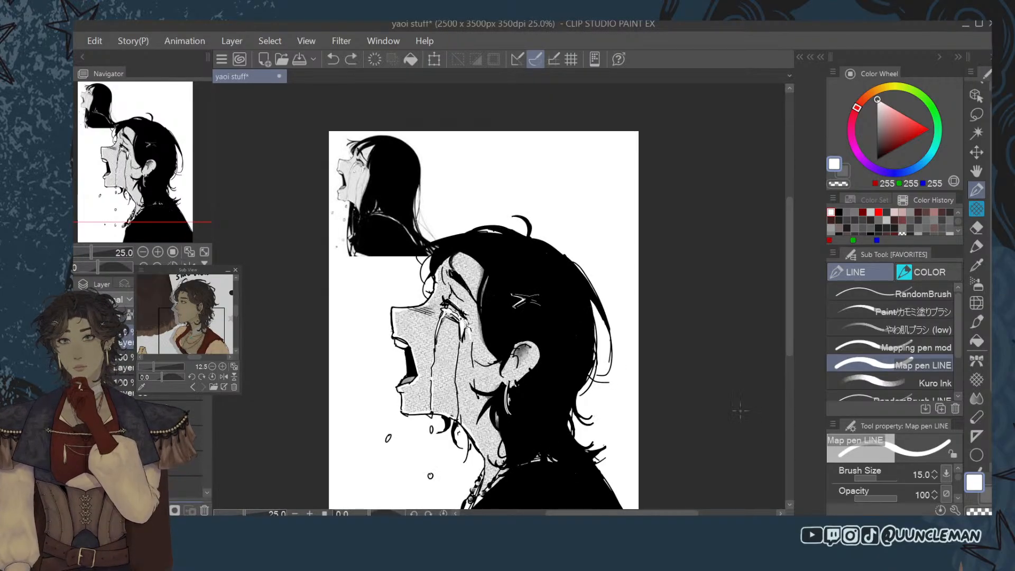
Switch to the Kuro Ink brush in the LINE group and set its size to 17.
click(925, 272)
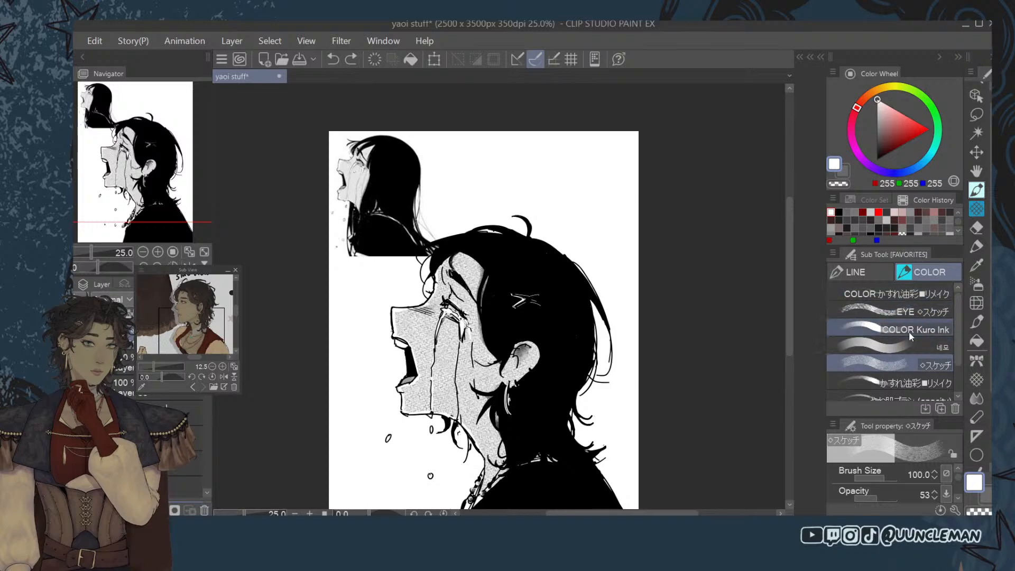
click(892, 267)
click(933, 382)
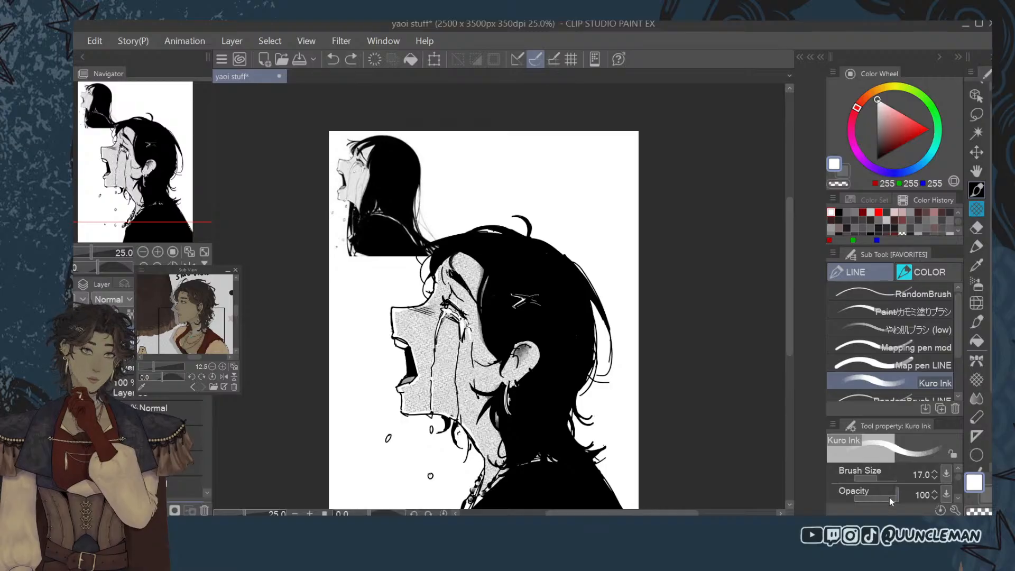
drag(870, 475, 871, 465)
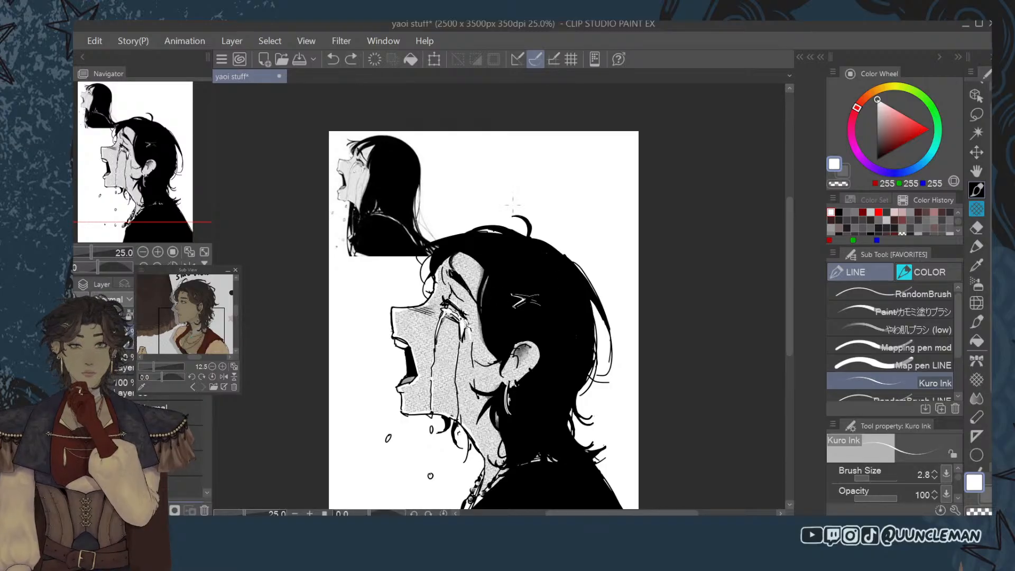
key(bracketright)
key(bracketright)
key(bracketright)
key(bracketright)
scroll(737, 286, down, 2)
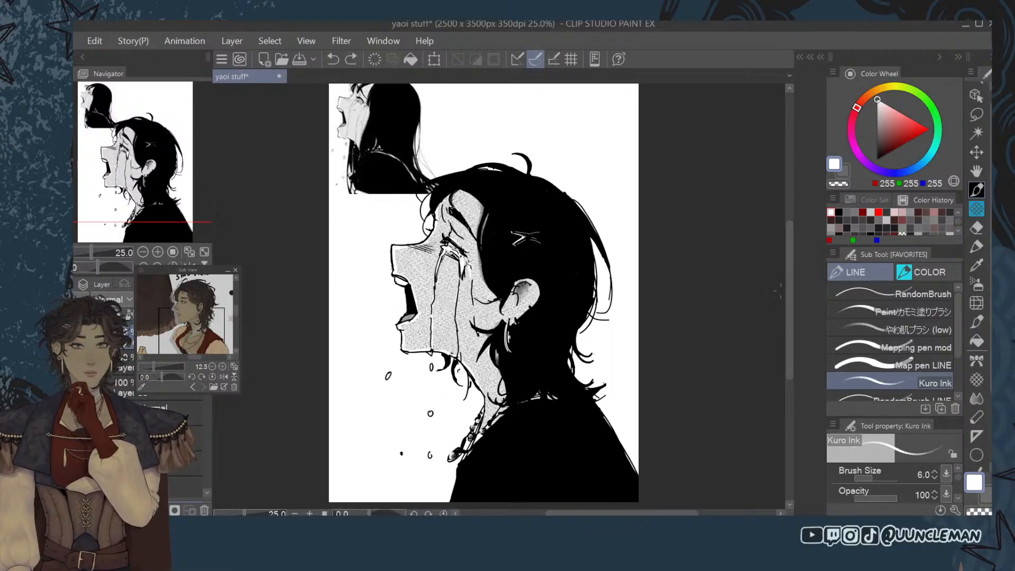
key(bracketright)
key(bracketright)
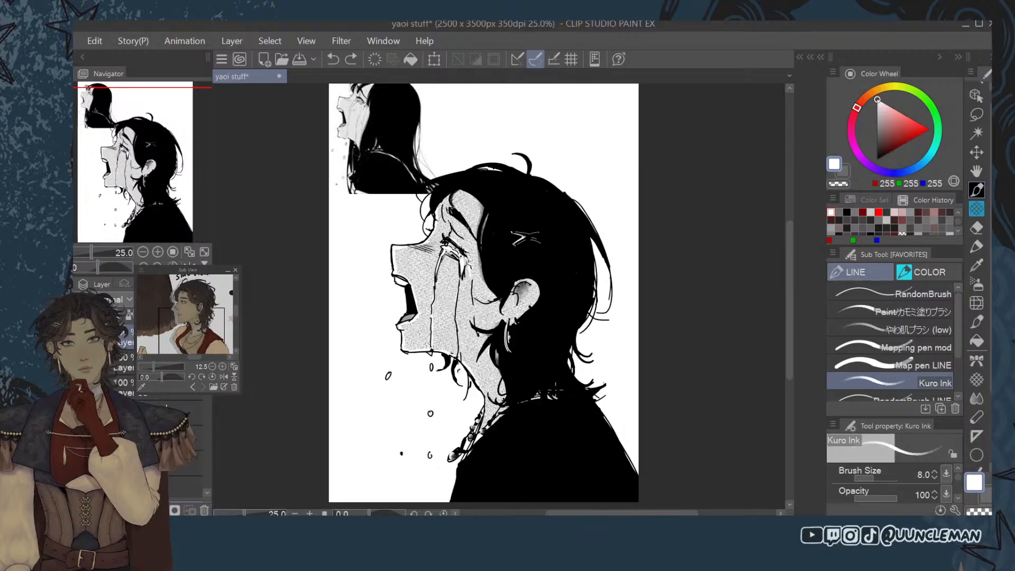
key(bracketright)
key(bracketright)
key(bracketright)
key(bracketright)
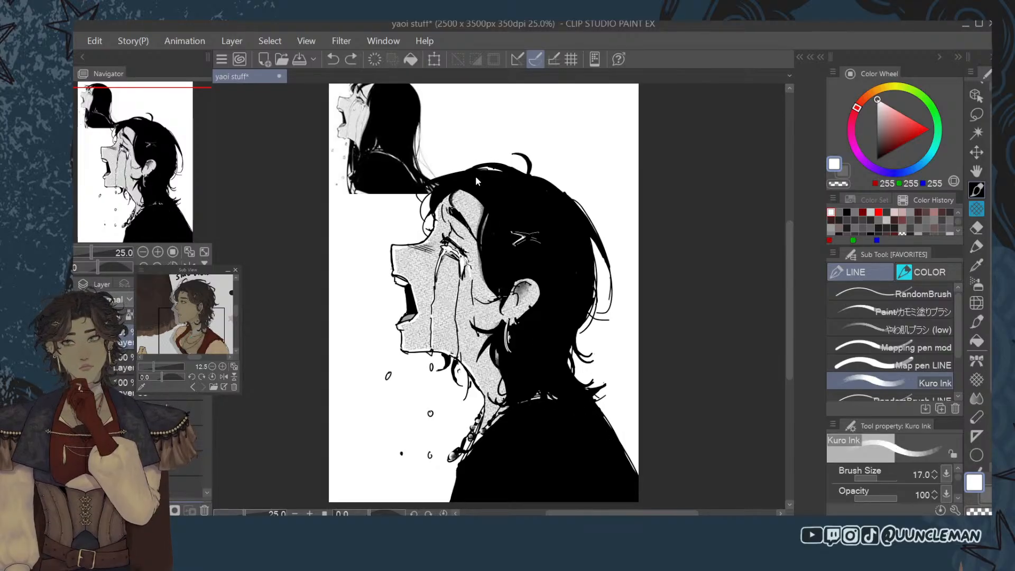
Try drawing a white contour from the collar down the black shoulder with Kuro Ink at size 17, and undo the attempts.
mouse_move(529, 403)
mouse_down()
mouse_move(597, 424)
mouse_move(624, 449)
mouse_move(538, 403)
mouse_move(607, 436)
mouse_move(634, 474)
mouse_up()
key(ctrl+z)
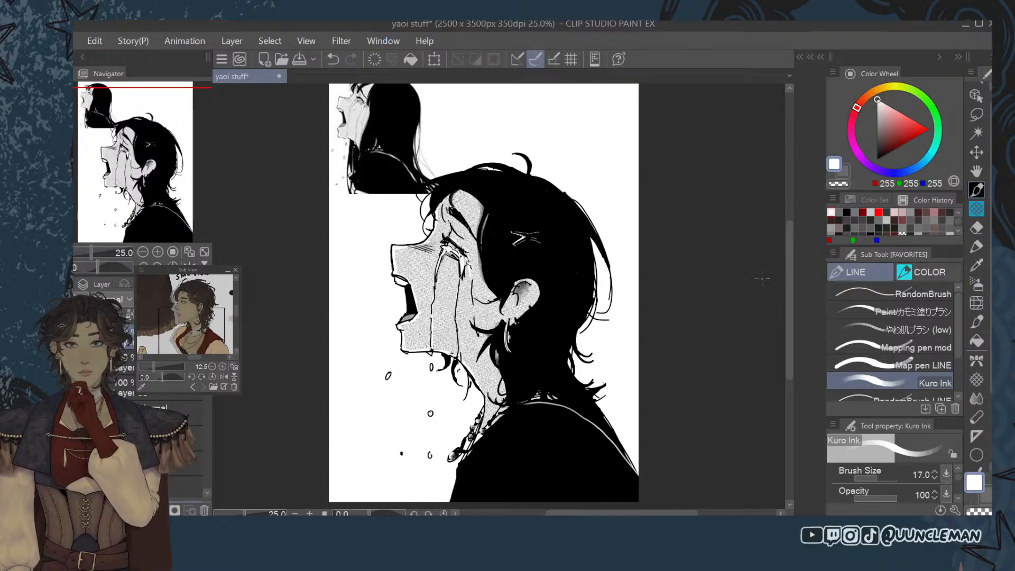
drag(790, 312, 786, 305)
key(ctrl+z)
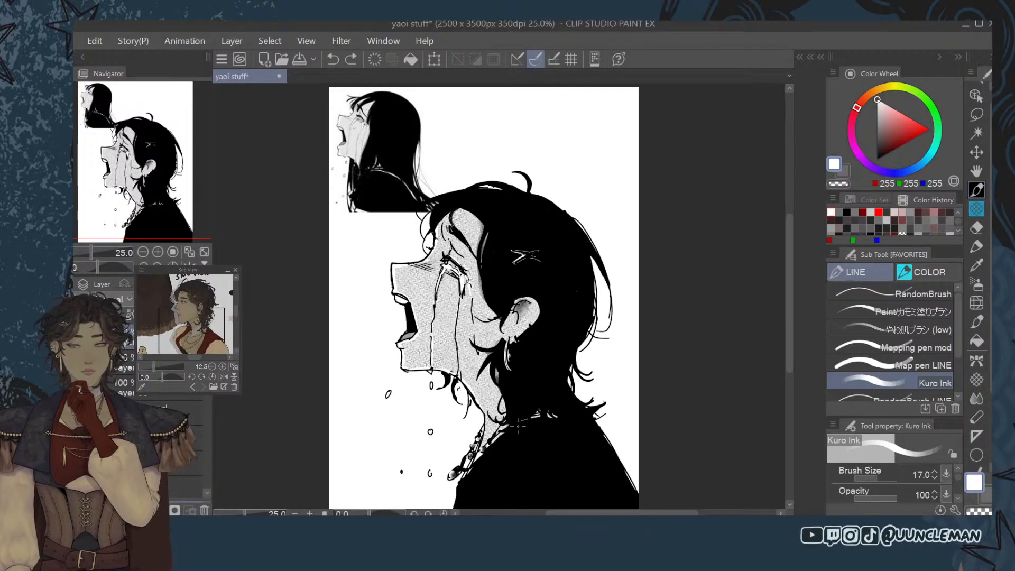
mouse_move(518, 426)
mouse_down()
mouse_move(546, 424)
mouse_move(599, 448)
mouse_move(628, 489)
mouse_up()
key(ctrl+z)
mouse_move(539, 423)
mouse_down()
mouse_move(592, 451)
mouse_move(618, 485)
mouse_move(582, 438)
mouse_move(619, 476)
mouse_up()
key(ctrl+z)
key(ctrl+z)
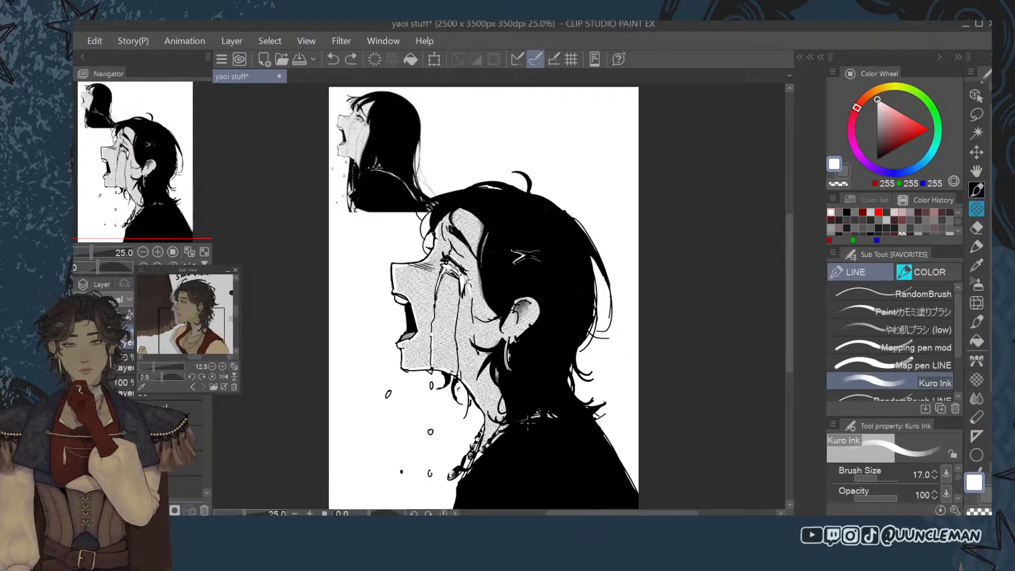
Draw a curved white contour line from the base of the neck down the black shoulder with Kuro Ink at size 17.
mouse_move(536, 423)
mouse_down()
mouse_move(580, 446)
mouse_move(613, 488)
mouse_move(568, 431)
mouse_move(624, 491)
mouse_move(557, 424)
mouse_move(627, 492)
mouse_up()
key(ctrl+z)
key(ctrl+z)
key(ctrl+z)
mouse_move(538, 423)
mouse_down()
mouse_move(610, 456)
mouse_move(633, 490)
mouse_move(595, 455)
mouse_move(625, 492)
mouse_up()
key(ctrl+z)
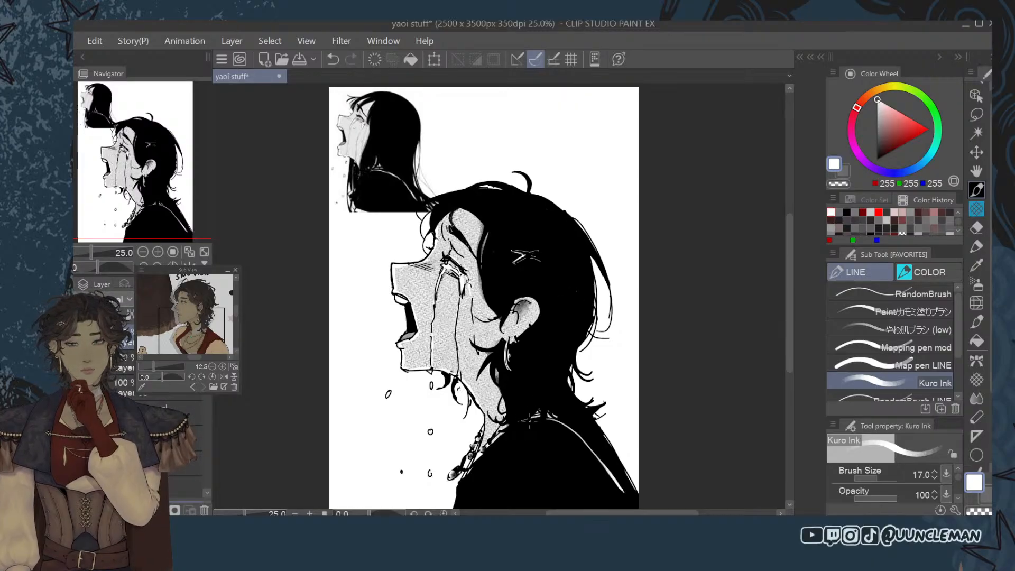
Thicken the upper curve of the white shoulder line near the neck with Kuro Ink, undoing unwanted strokes.
key(ctrl+z)
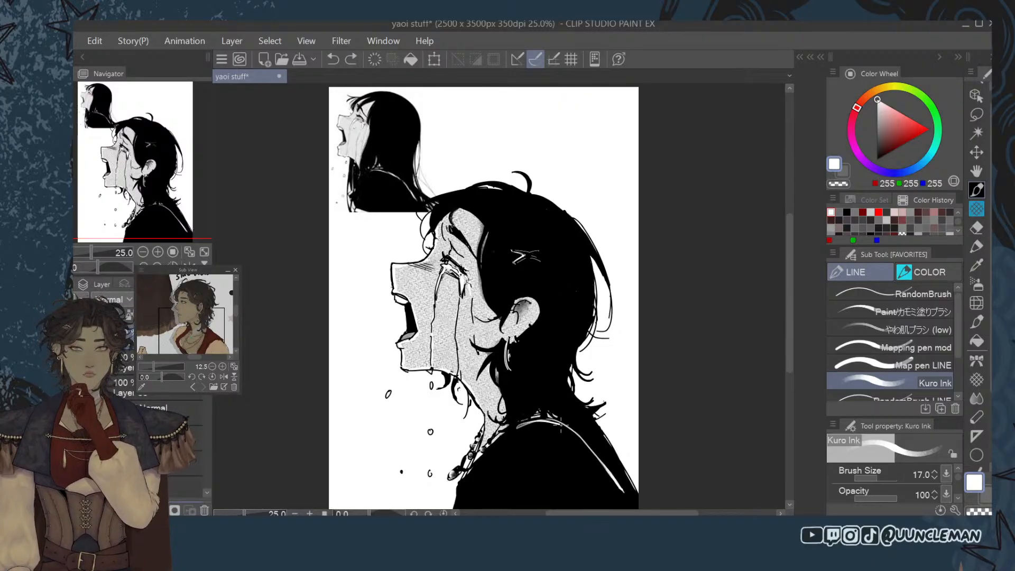
key(ctrl+z)
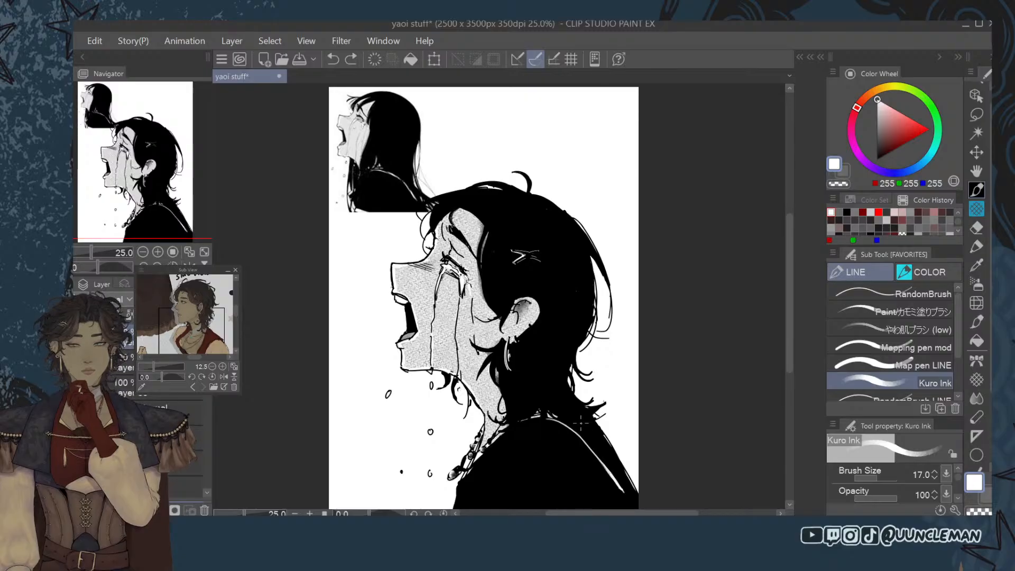
mouse_move(577, 421)
mouse_down()
mouse_move(540, 421)
mouse_move(551, 419)
mouse_move(514, 431)
mouse_move(595, 430)
mouse_move(563, 404)
mouse_move(539, 428)
mouse_move(550, 427)
mouse_move(520, 429)
mouse_move(570, 427)
mouse_up()
key(ctrl+z)
key(ctrl+z)
key(ctrl+z)
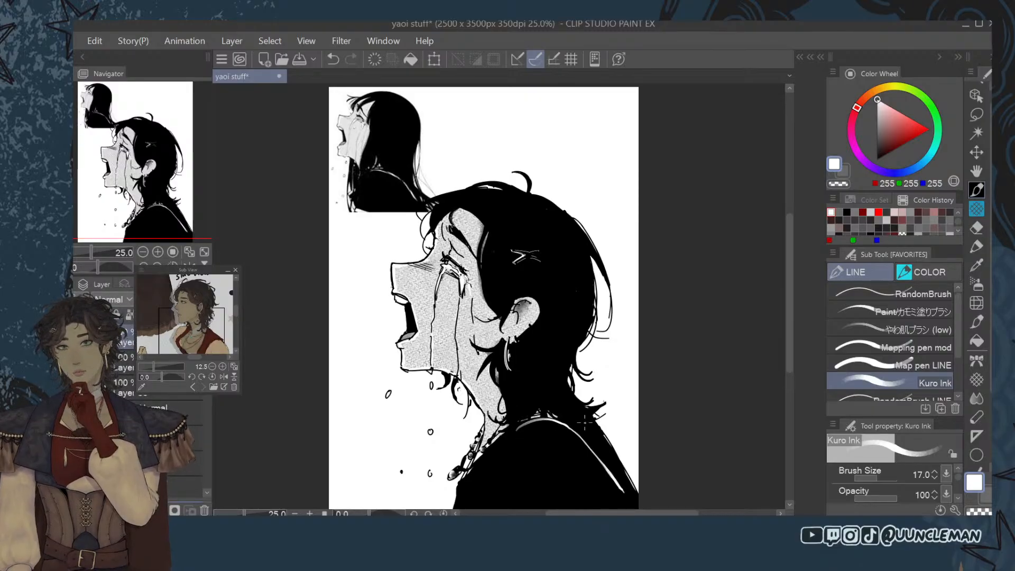
Trim the upper curve of the white shoulder line in black with the Milli pen 2 marker at size 17.
click(847, 212)
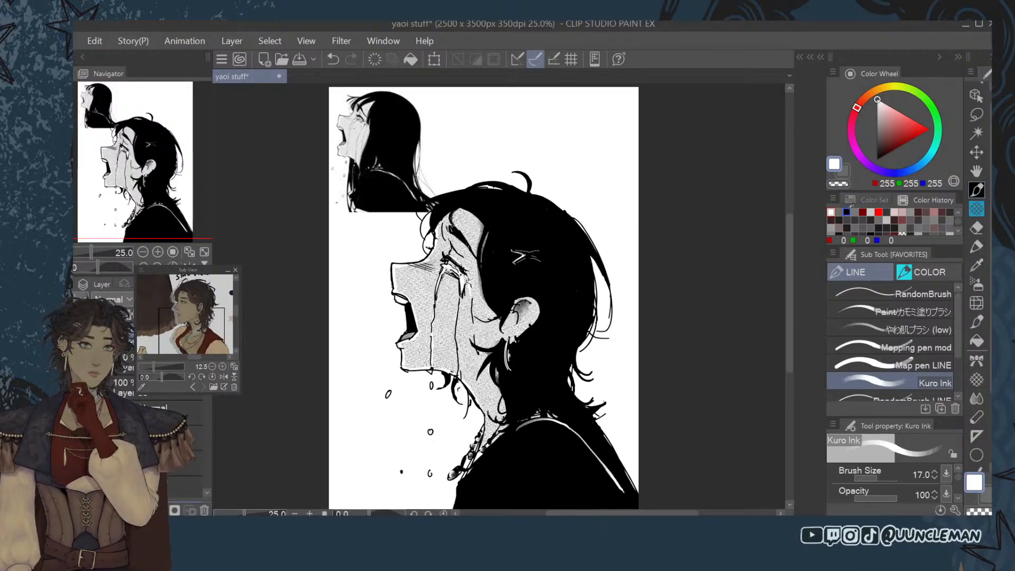
click(977, 247)
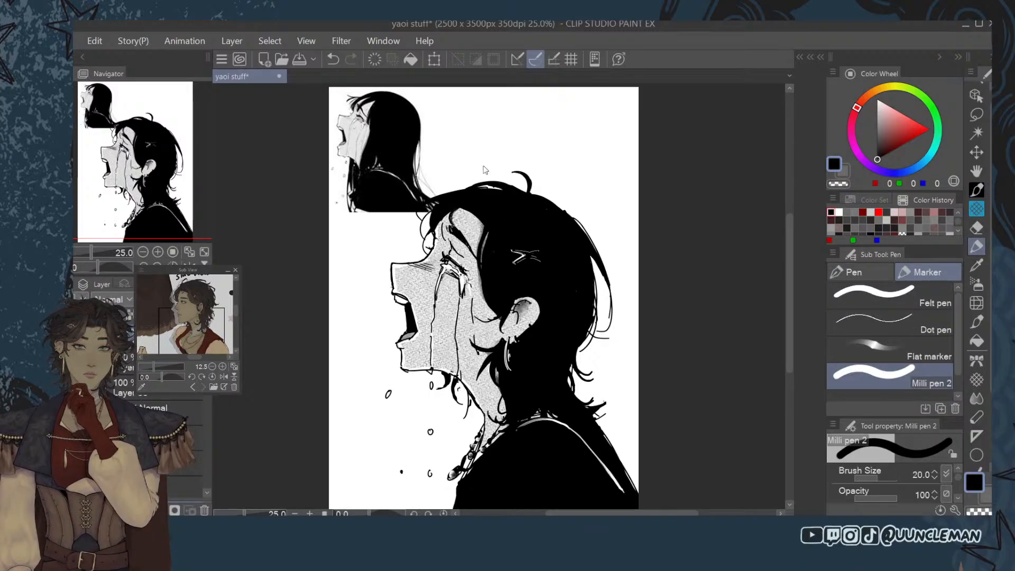
key([)
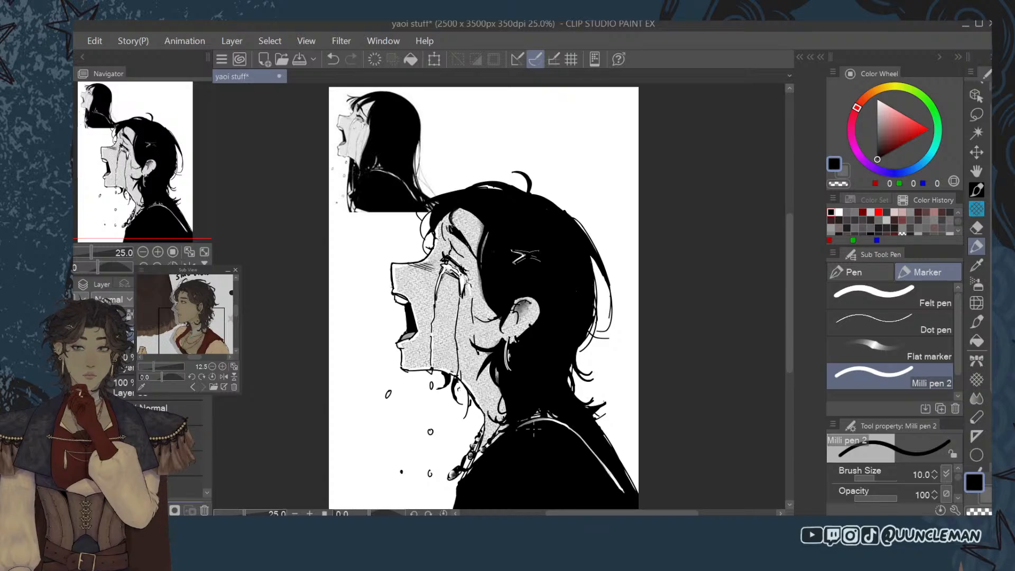
key(])
key(])
key(])
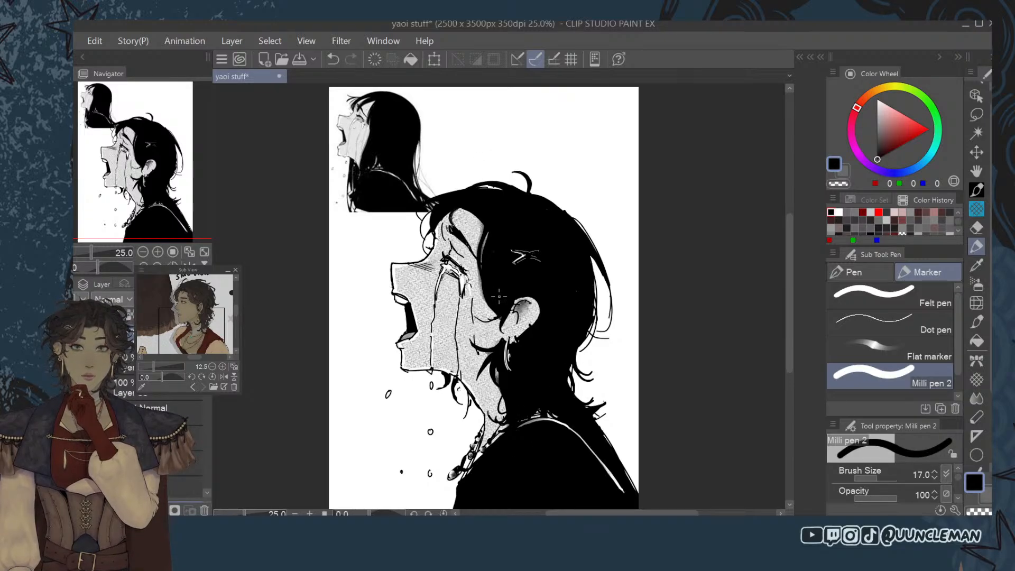
drag(541, 418, 561, 423)
key(ctrl+z)
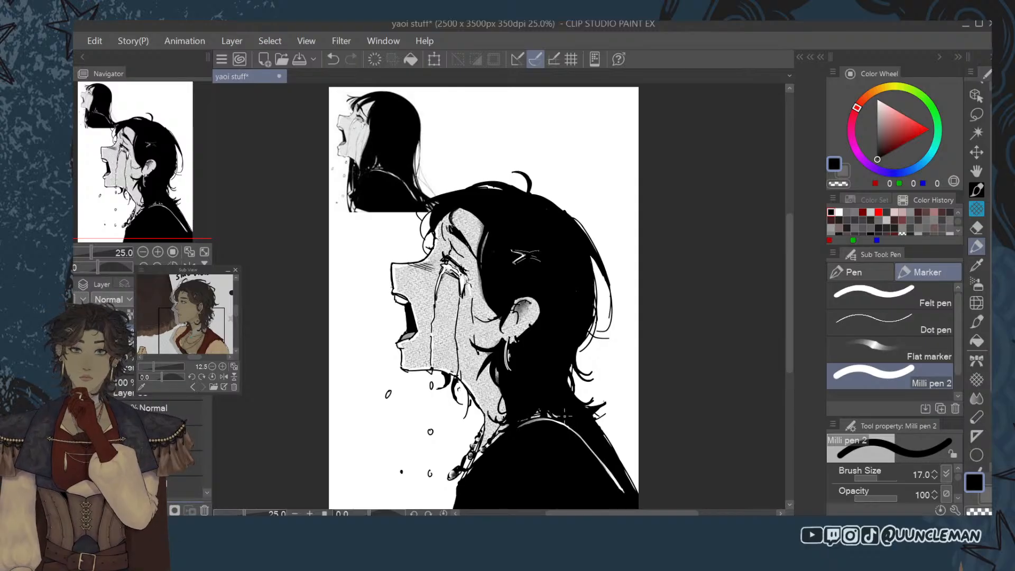
drag(540, 425, 532, 421)
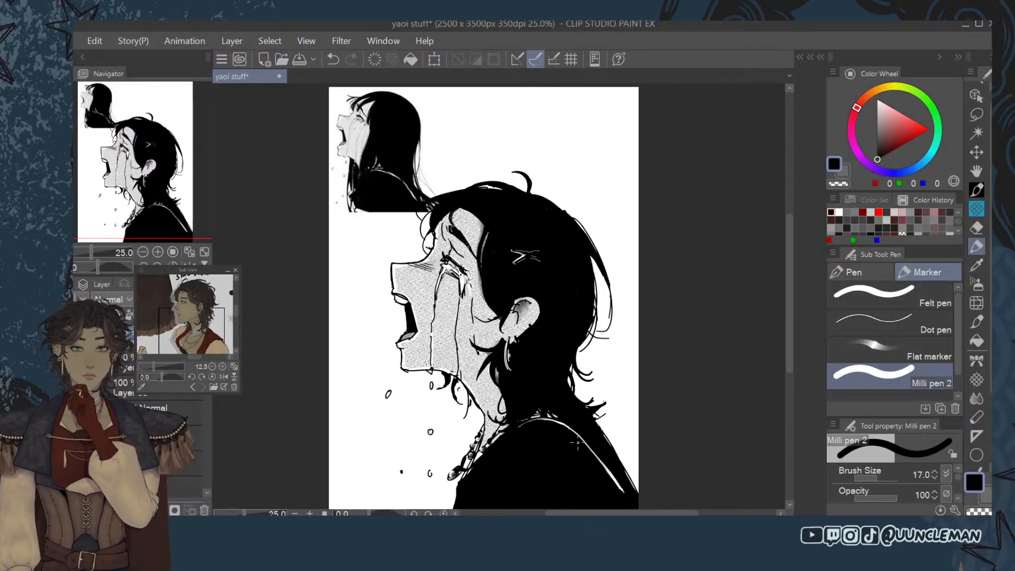
Enlarge Milli pen 2 to size 30 and thin the inner edge of the white shoulder line in black.
key(bracketright)
key(bracketright)
key(bracketright)
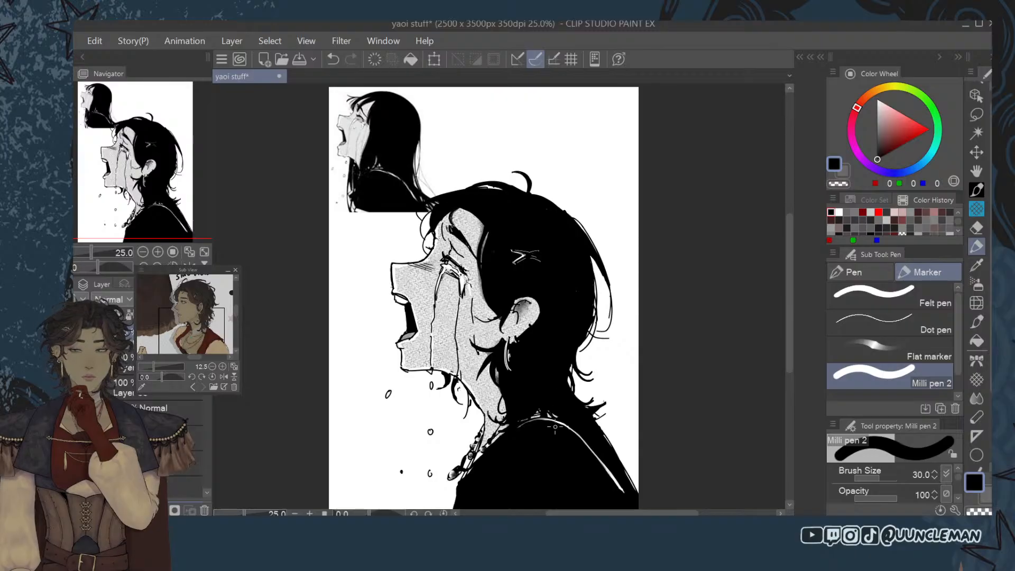
mouse_move(552, 425)
mouse_down()
mouse_move(610, 479)
mouse_move(599, 460)
mouse_up()
Return to Kuro Ink in white at size 12 and redraw the lower stretch of the shoulder line.
click(978, 209)
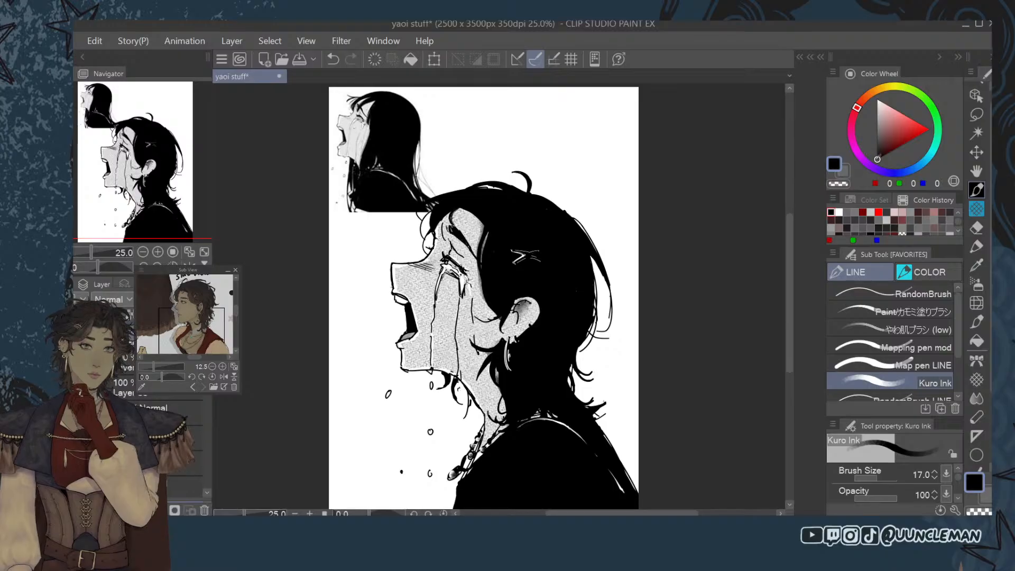
click(831, 212)
key(bracketleft)
key(bracketleft)
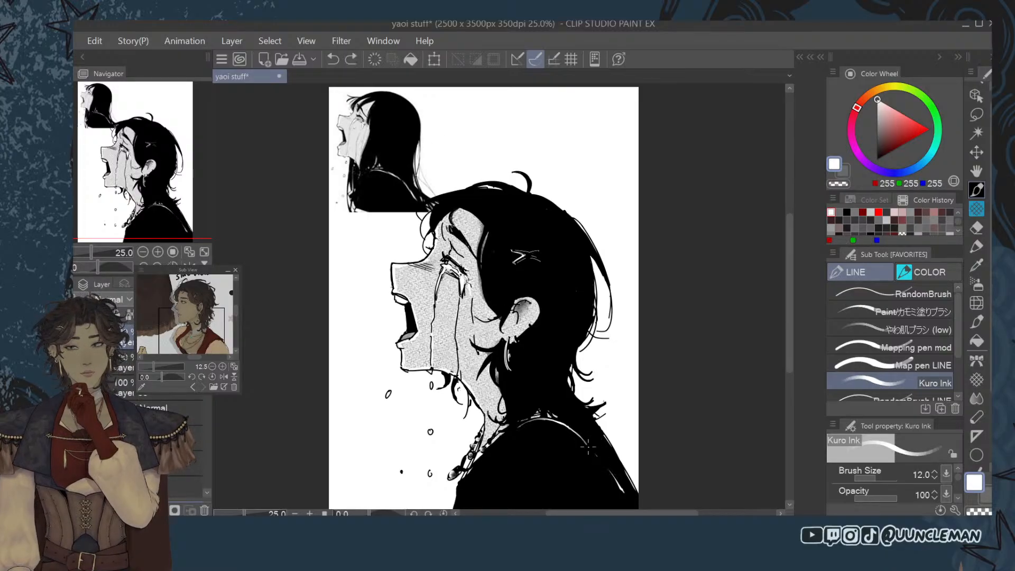
drag(601, 461, 617, 485)
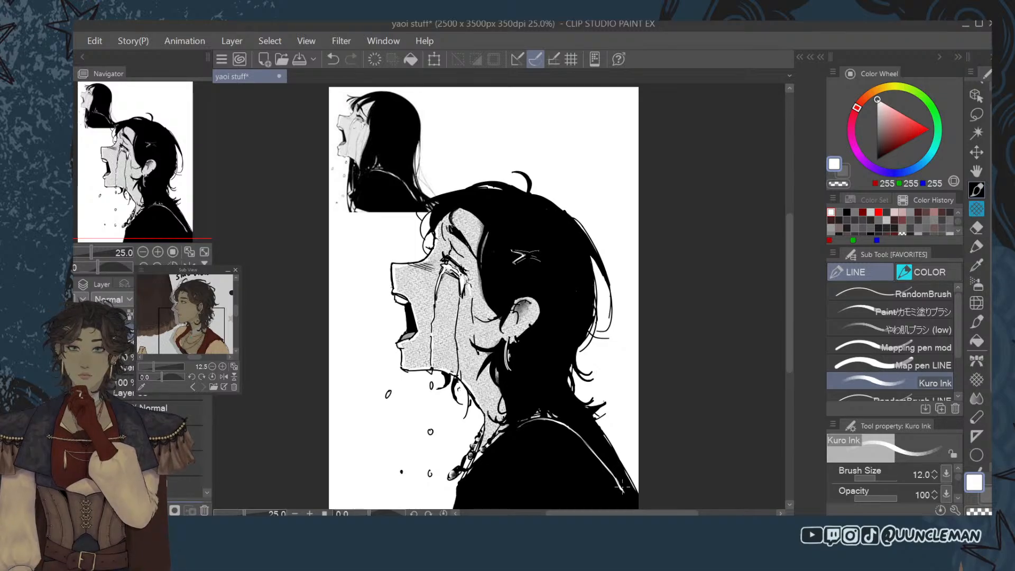
Set Kuro Ink to size 17, thicken the top of the shoulder line in white, and clean its edge in black.
key(bracketright)
key(bracketright)
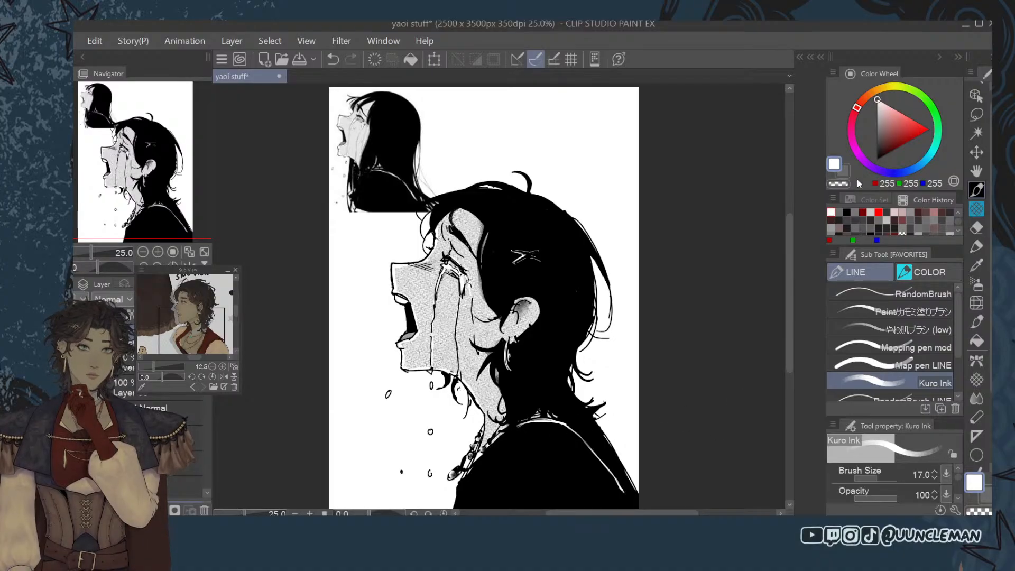
click(838, 183)
click(848, 212)
drag(518, 427, 579, 423)
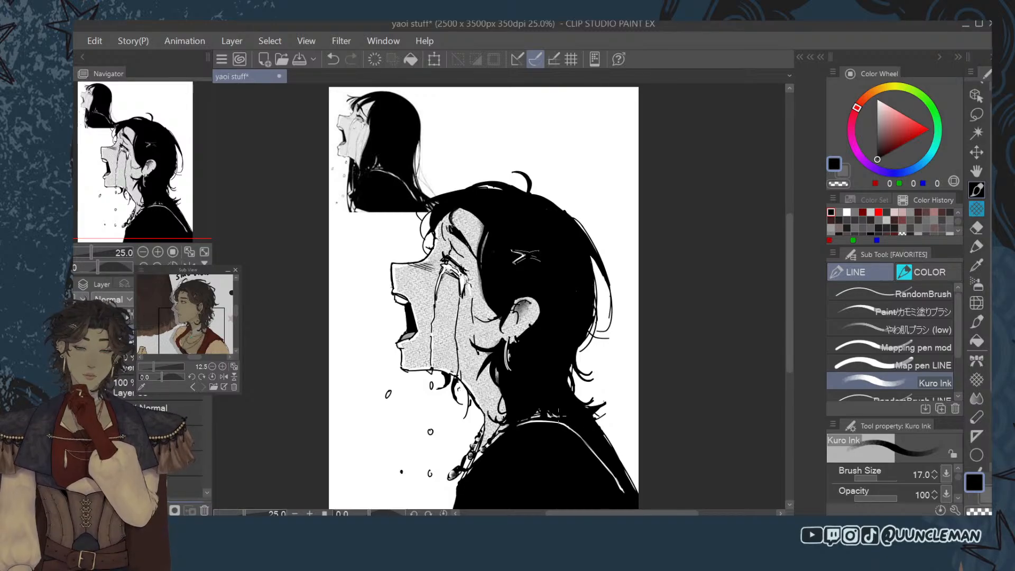
Enlarge Kuro Ink to size 30 and strengthen the slope of the shoulder line in white.
key(bracketright)
key(bracketright)
key(bracketright)
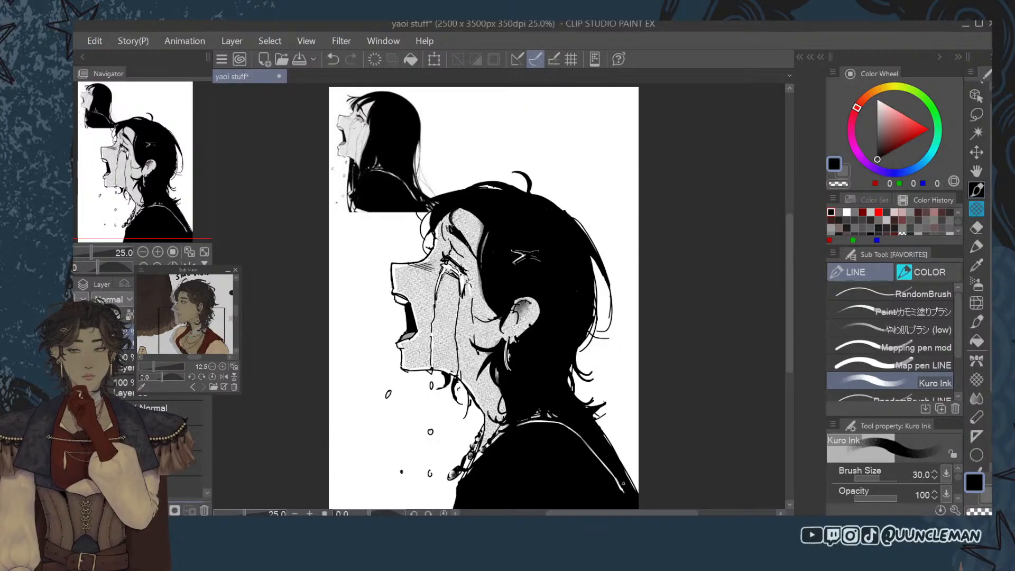
click(843, 211)
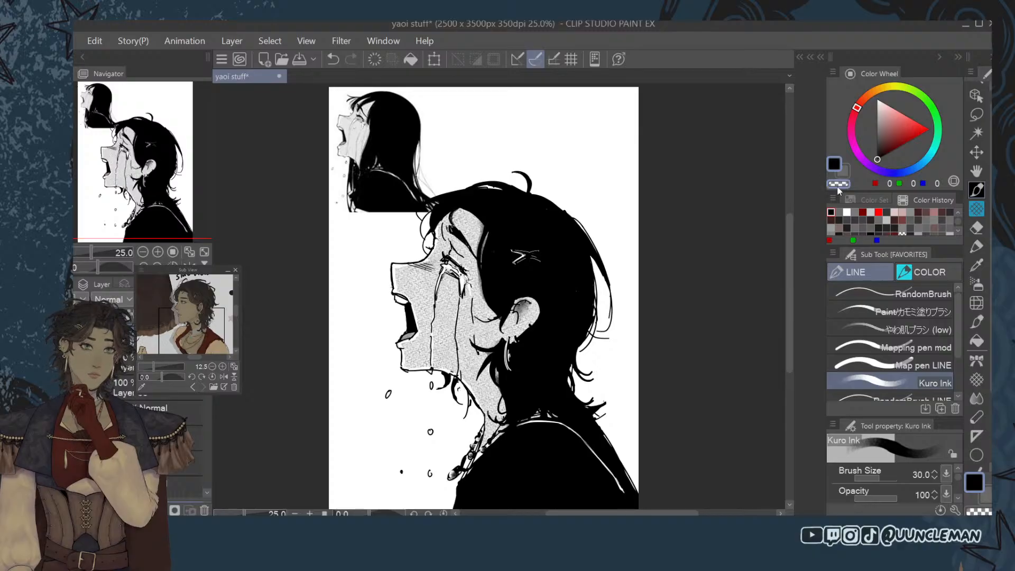
drag(575, 432, 622, 488)
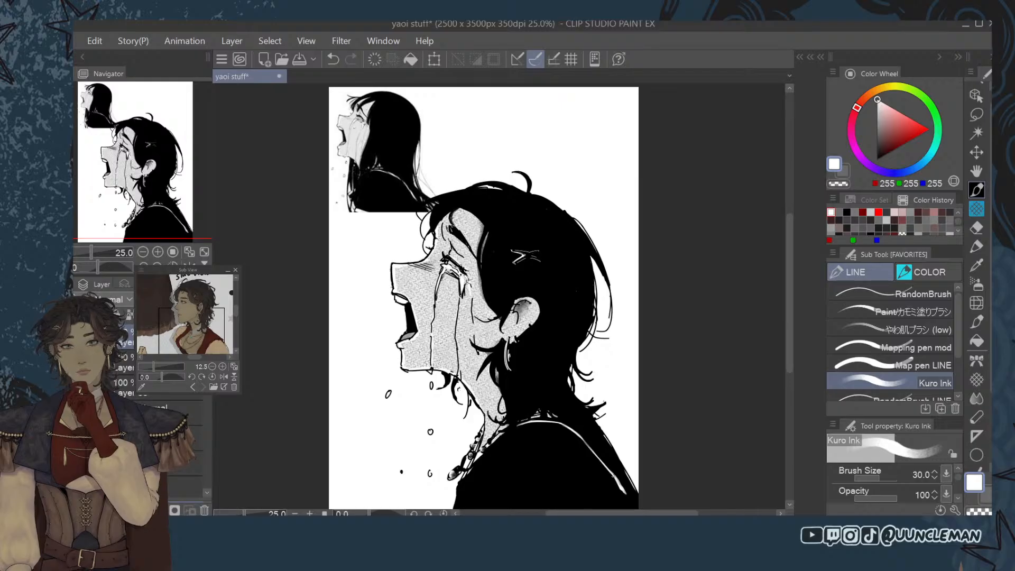
Redraw the top curve of the shoulder line in white with Kuro Ink at size 30, undoing unsatisfactory strokes.
drag(512, 426, 565, 423)
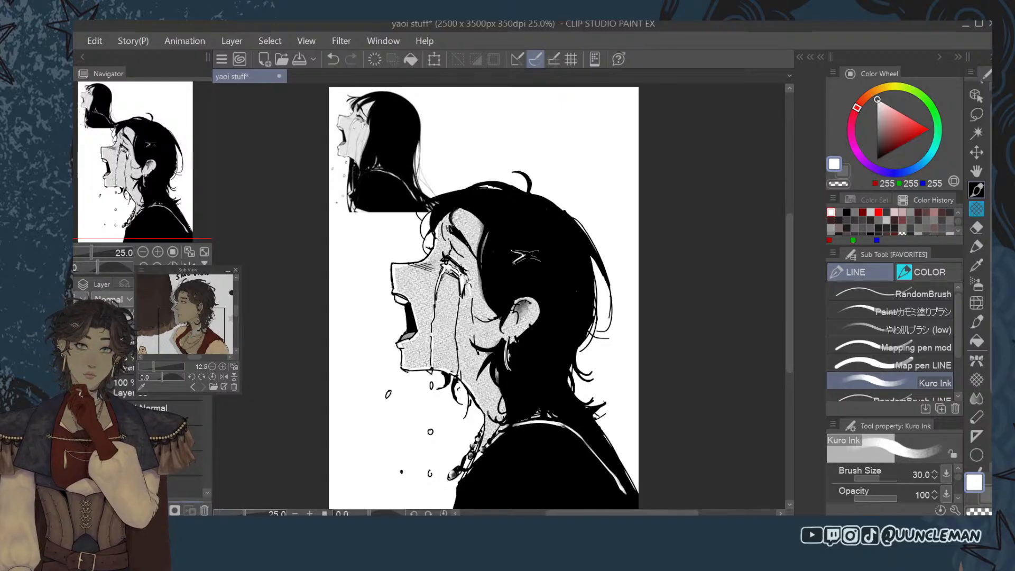
key(ctrl+z)
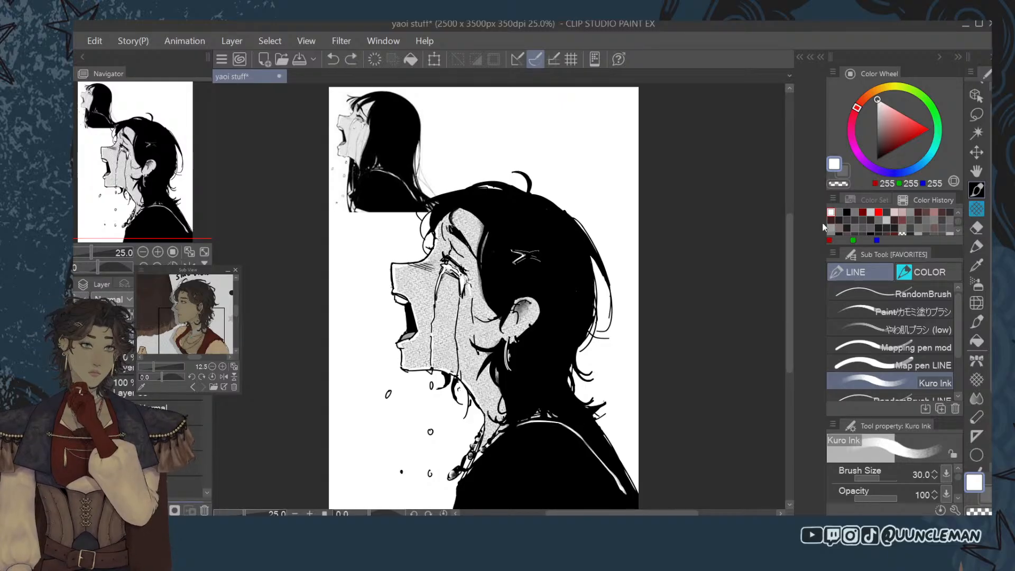
mouse_move(511, 427)
mouse_down()
mouse_move(563, 423)
mouse_move(544, 427)
mouse_move(576, 433)
mouse_up()
key(ctrl+z)
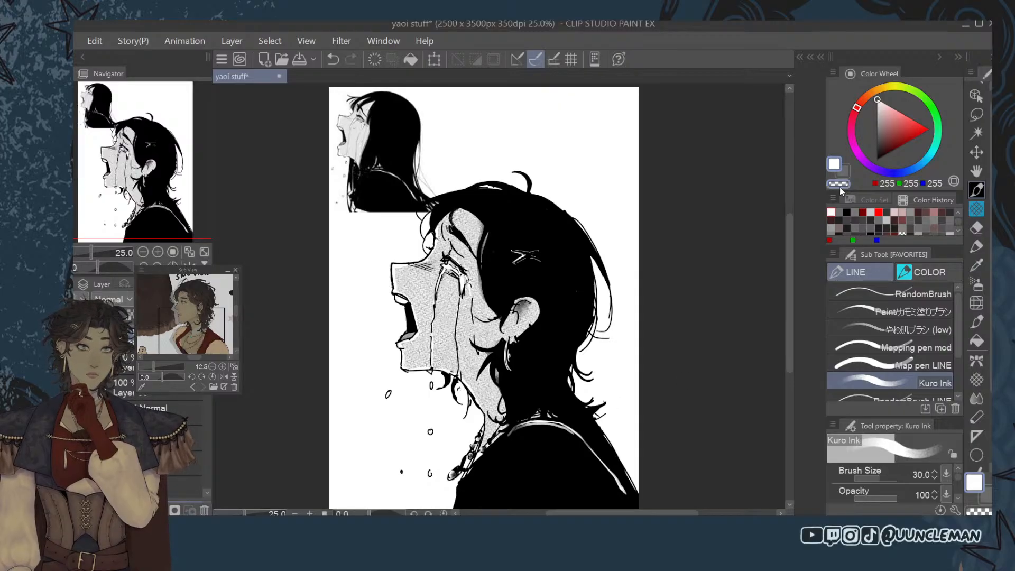
Touch up the top curve of the shoulder line in black and white with Kuro Ink, and paint over part of the hair clip in black.
key(x)
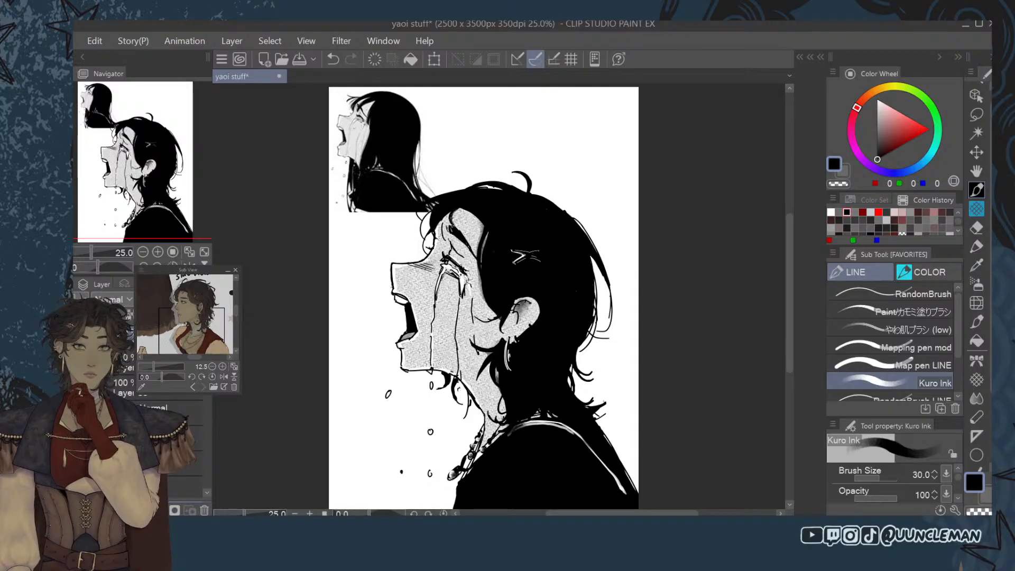
drag(518, 426, 558, 422)
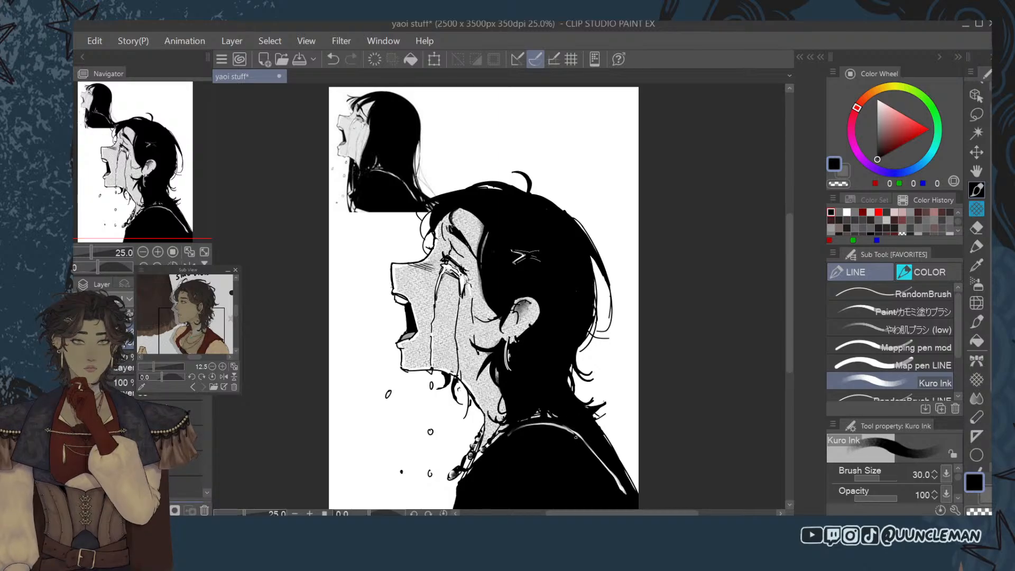
key(x)
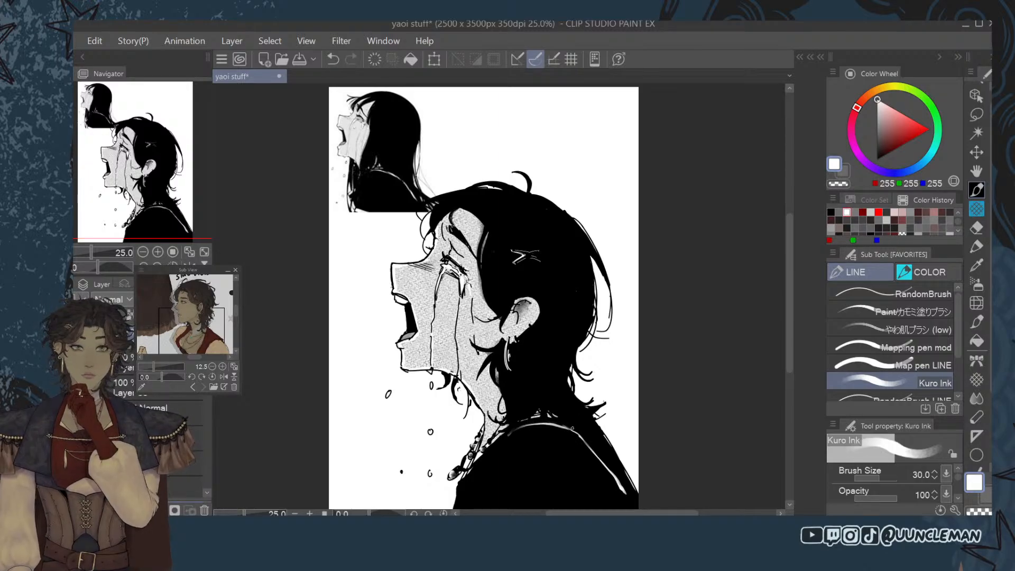
drag(566, 428, 582, 436)
click(847, 212)
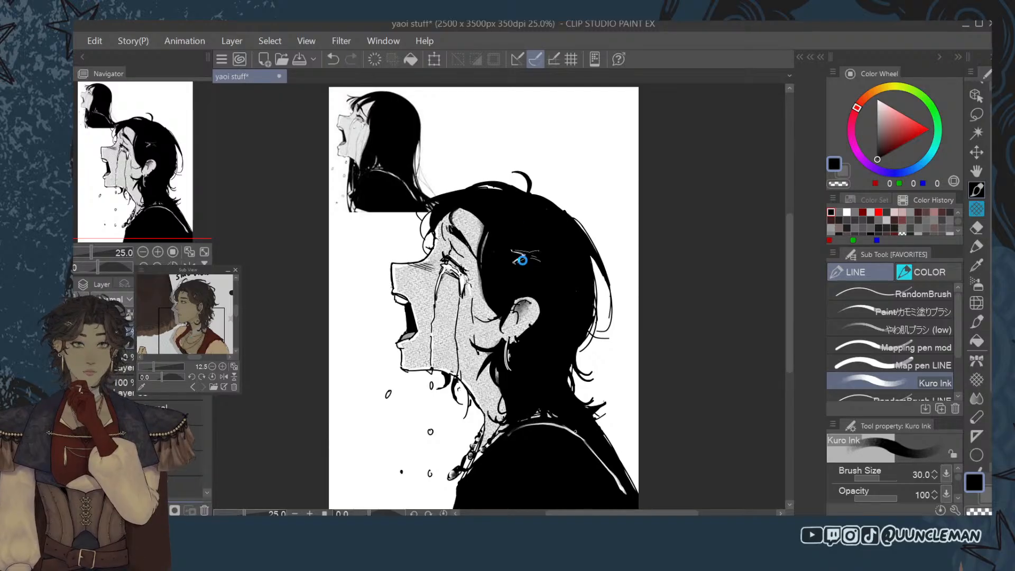
click(547, 243)
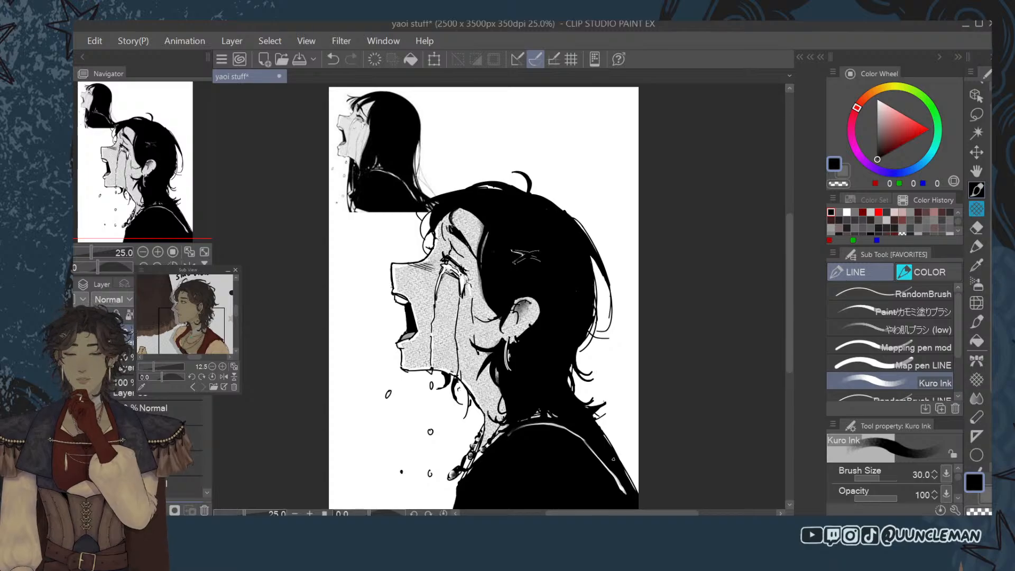
key(x)
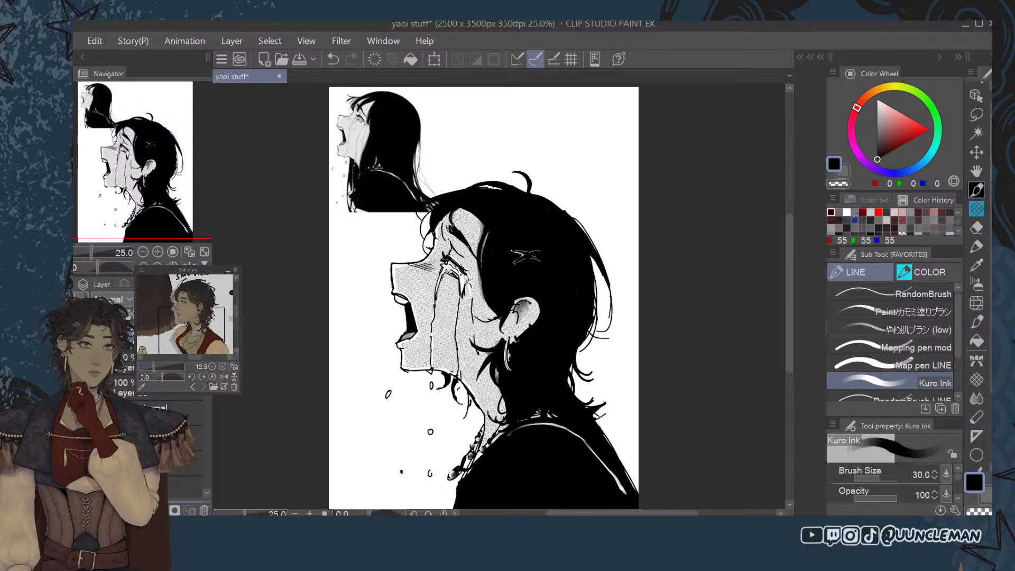
drag(568, 429, 592, 448)
key(ctrl+z)
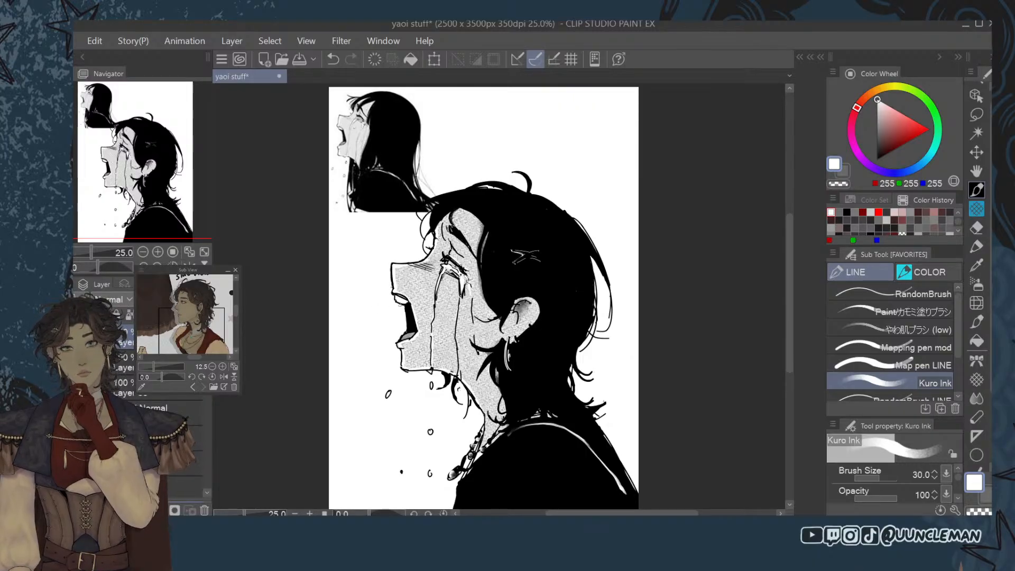
key(ctrl+z)
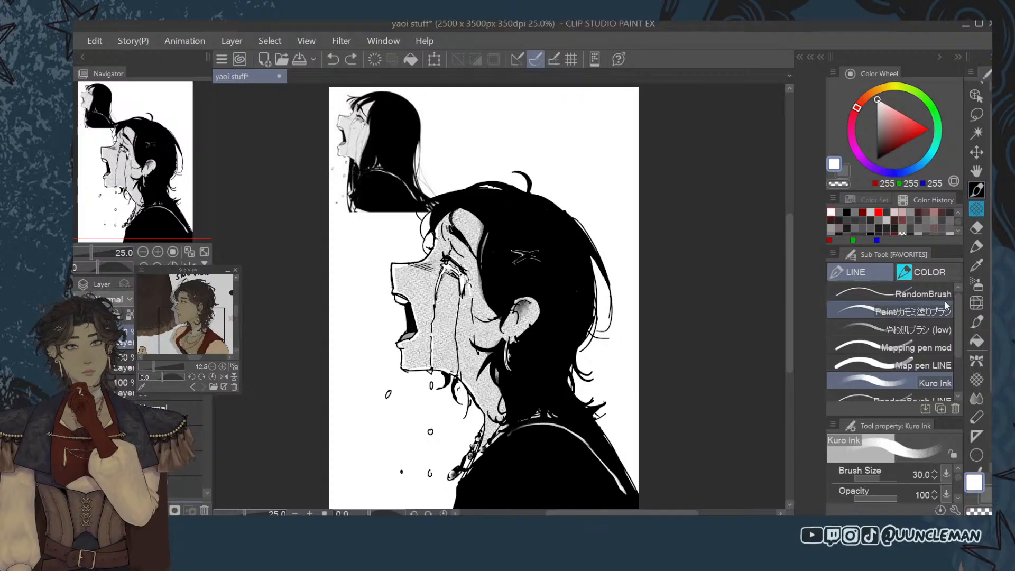
Switch to RandomBrush at size 100 and touch up the upper teeth area in white and the necklace area in black.
click(944, 295)
drag(394, 301, 406, 303)
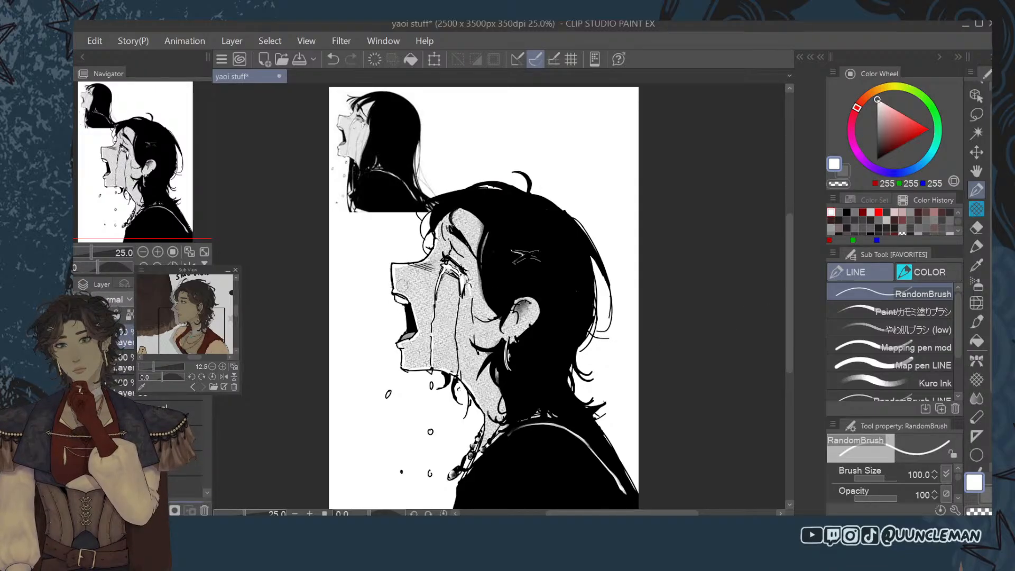
key(x)
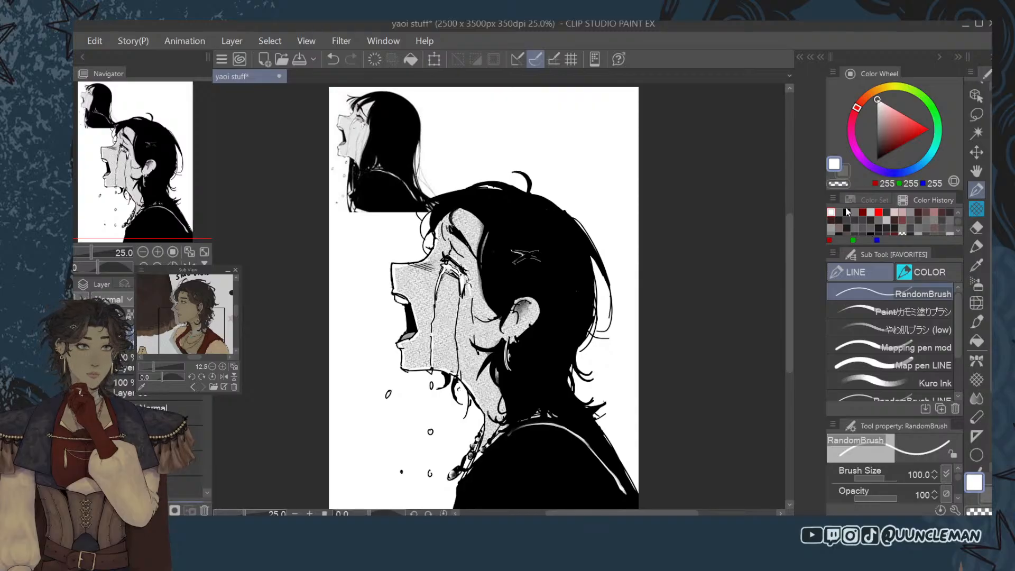
drag(471, 456, 480, 434)
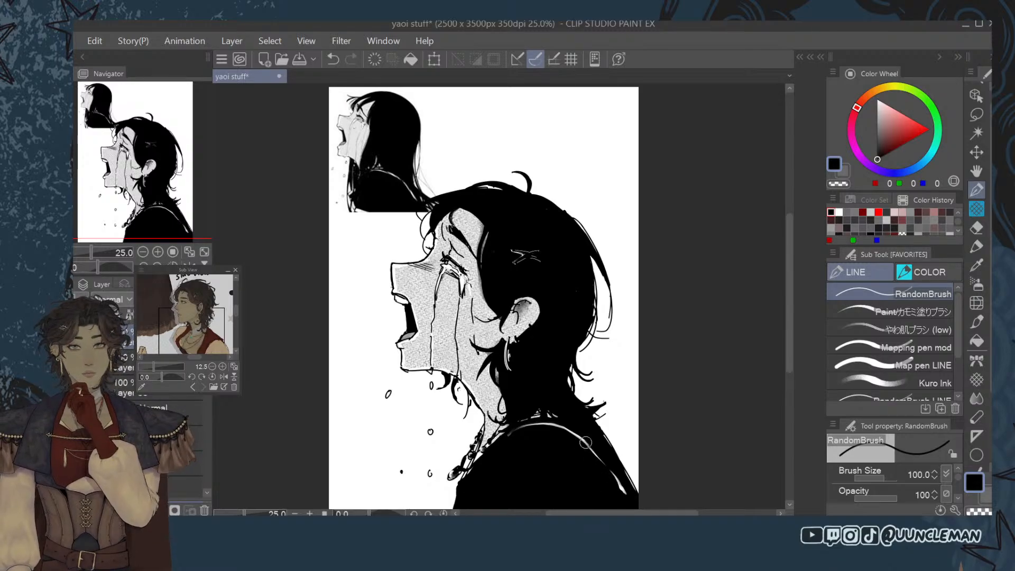
Extend and clean the front edge of the black shirt below the necklace in black with RandomBrush at size 100.
scroll(588, 447, down, 2)
scroll(585, 441, up, 2)
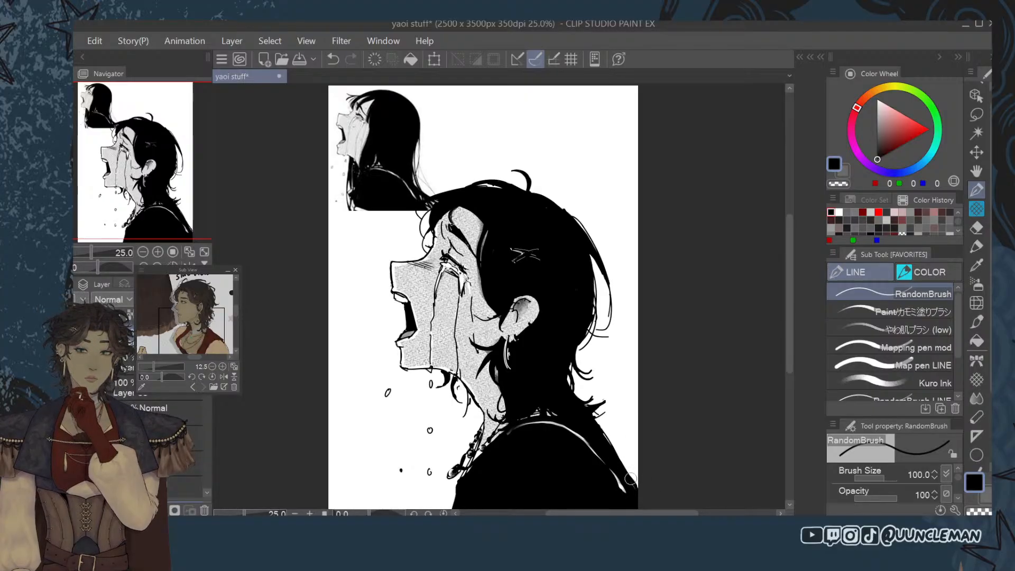
scroll(621, 464, down, 2)
scroll(621, 464, up, 1)
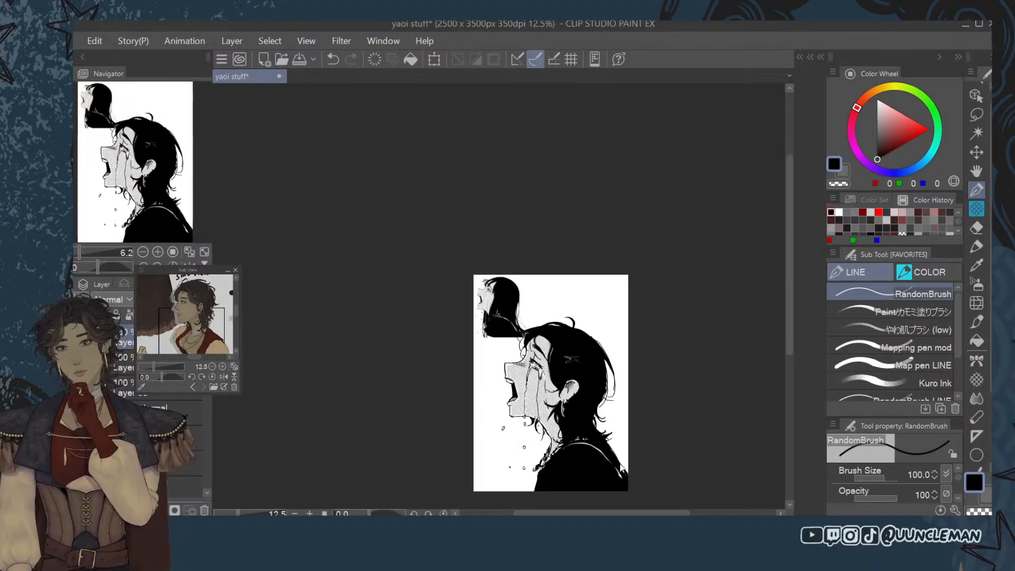
scroll(621, 463, up, 2)
scroll(620, 464, down, 1)
drag(788, 272, 788, 297)
drag(451, 427, 445, 466)
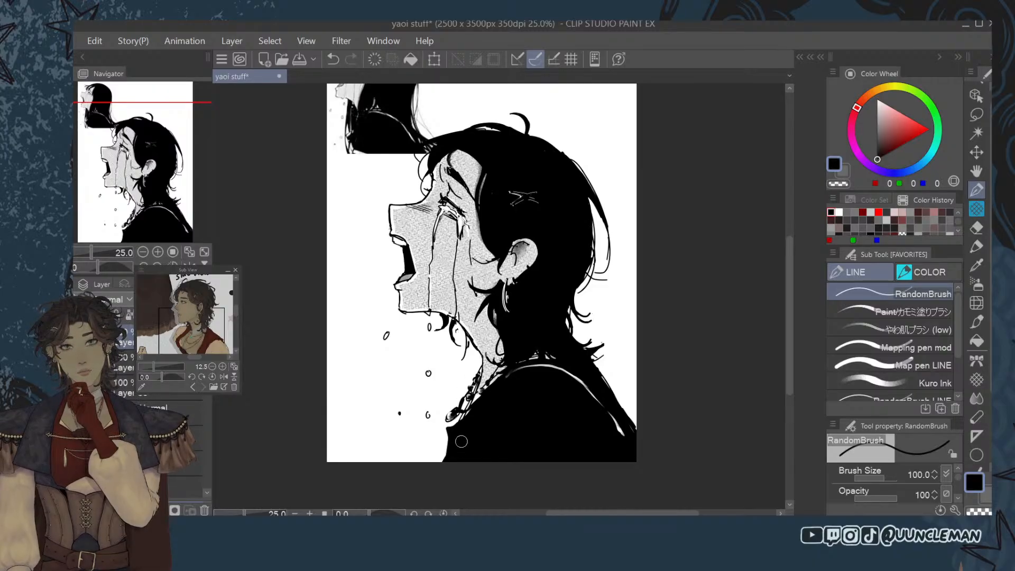
mouse_move(453, 435)
mouse_down()
mouse_move(445, 429)
mouse_move(448, 449)
mouse_move(447, 428)
mouse_move(449, 440)
mouse_up()
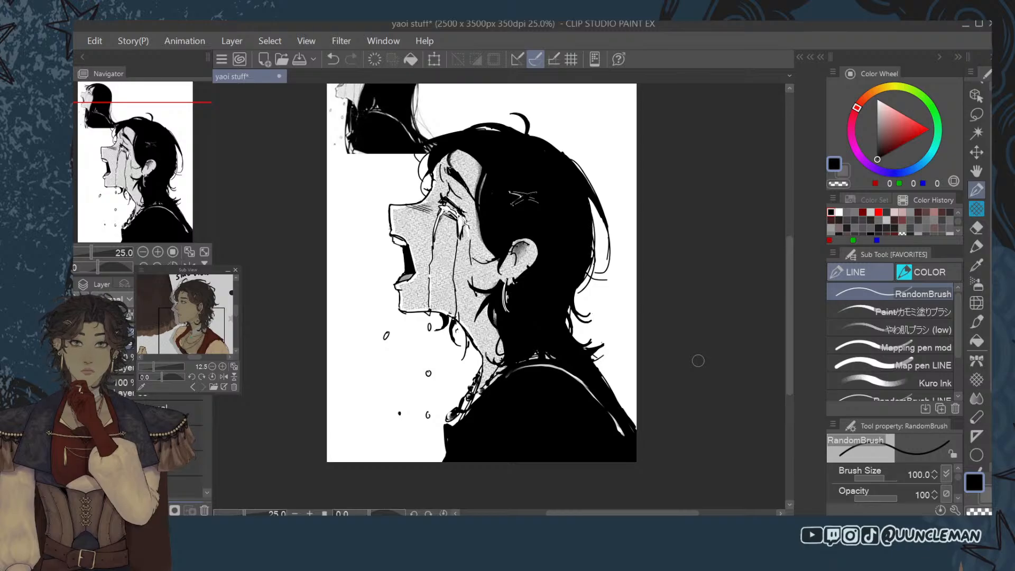
Erase the loose falling teardrops in front of the neck and chest with the Hard eraser at size 100.
click(976, 227)
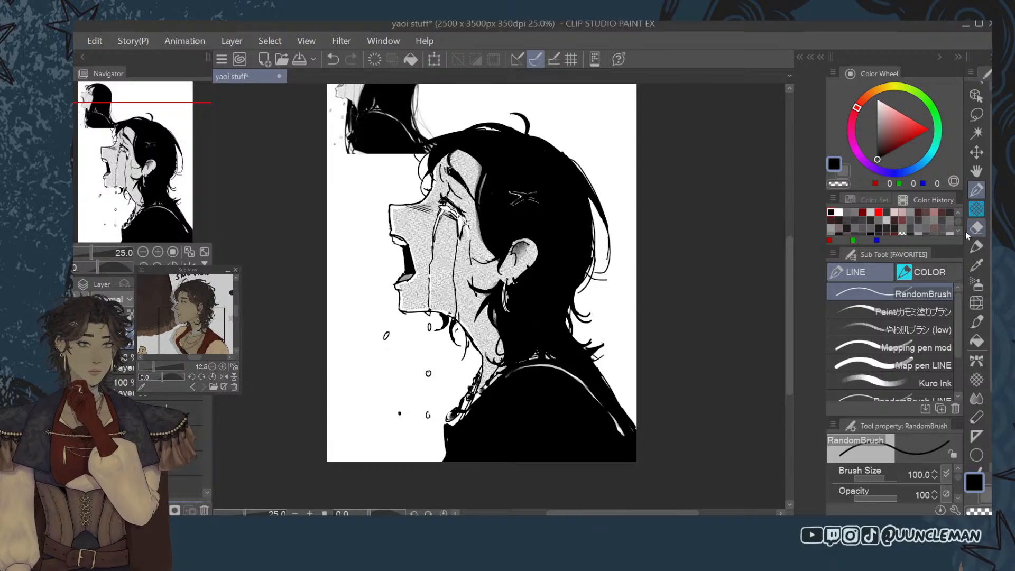
key(p)
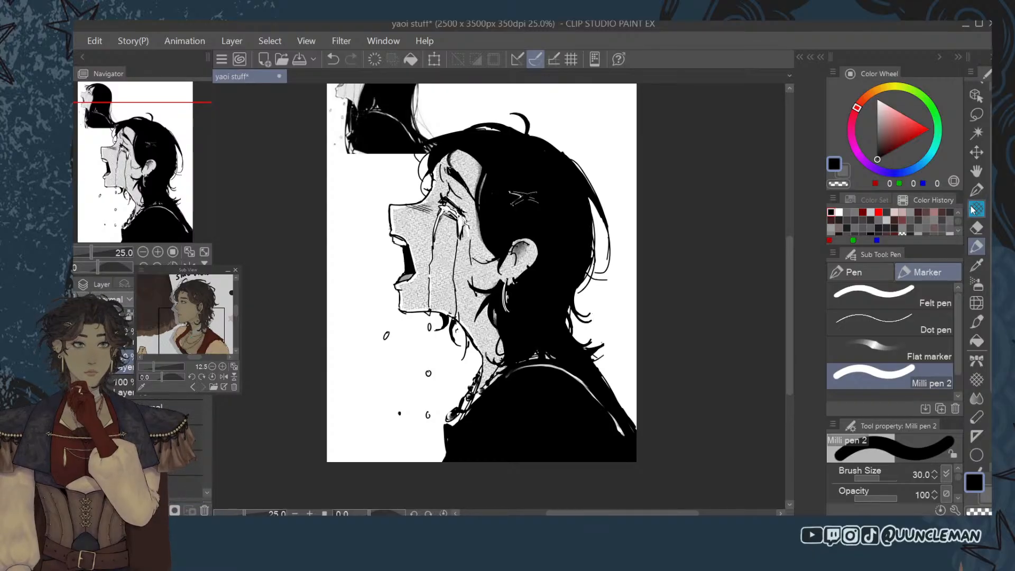
key(e)
drag(389, 335, 385, 339)
drag(398, 408, 403, 418)
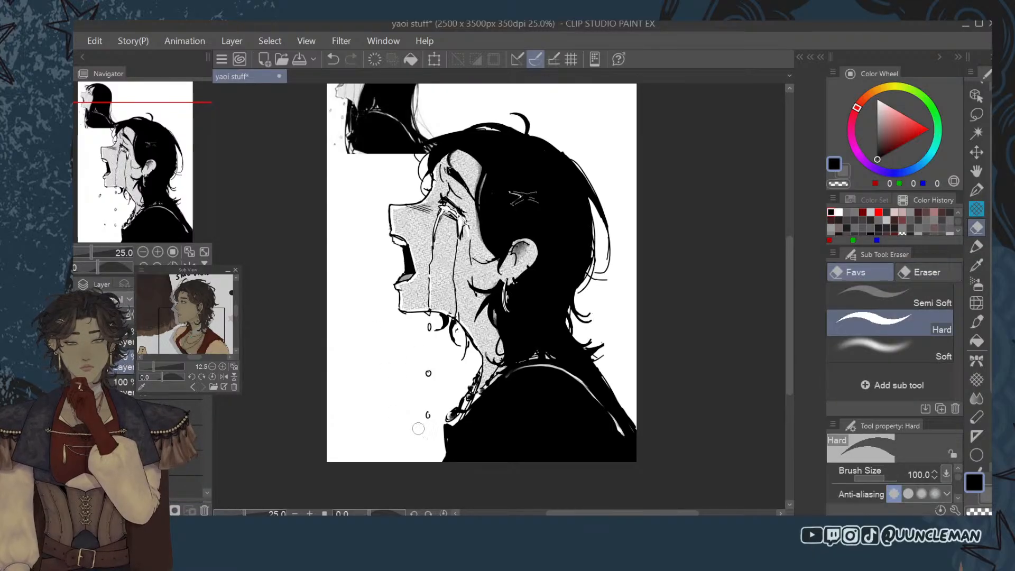
drag(429, 372, 427, 419)
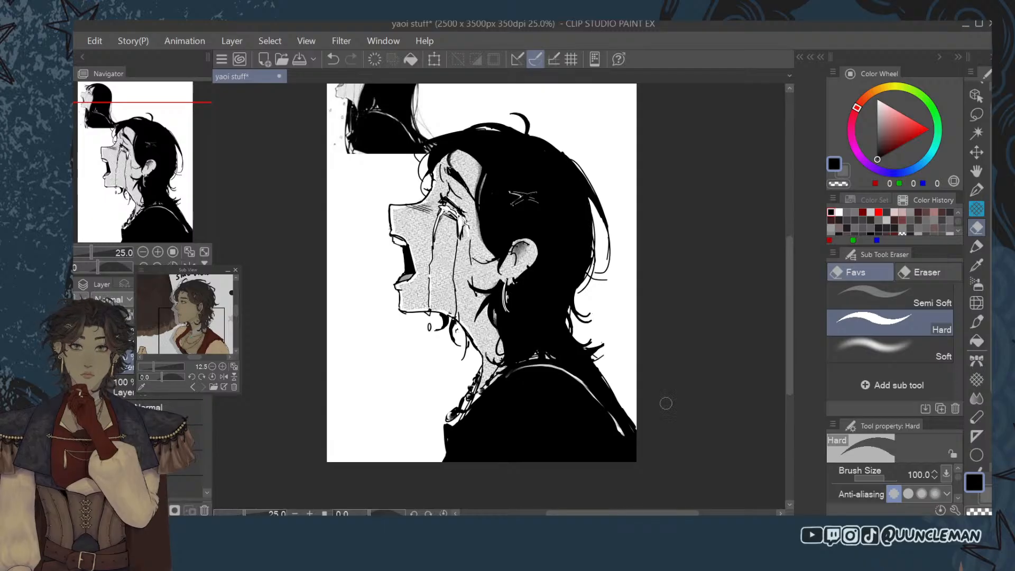
Return to RandomBrush at size 30 and draw a small black teardrop outline in the empty area in front of the chin.
drag(788, 277, 789, 248)
click(977, 190)
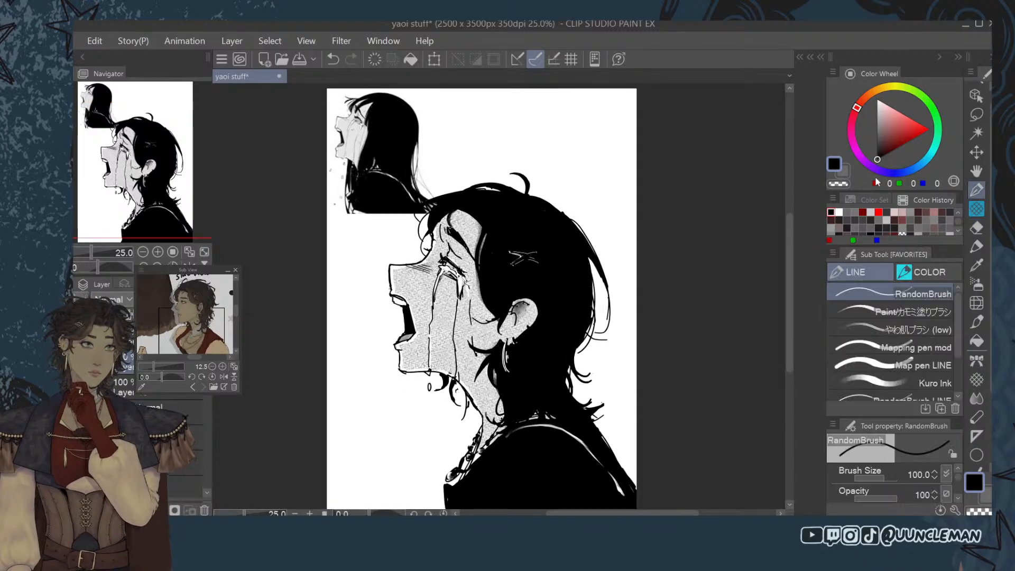
key(bracketleft)
key(bracketleft)
key(bracketleft)
key(bracketleft)
key(bracketleft)
key(bracketleft)
key(bracketleft)
key(bracketleft)
key(bracketleft)
key(bracketleft)
key(bracketleft)
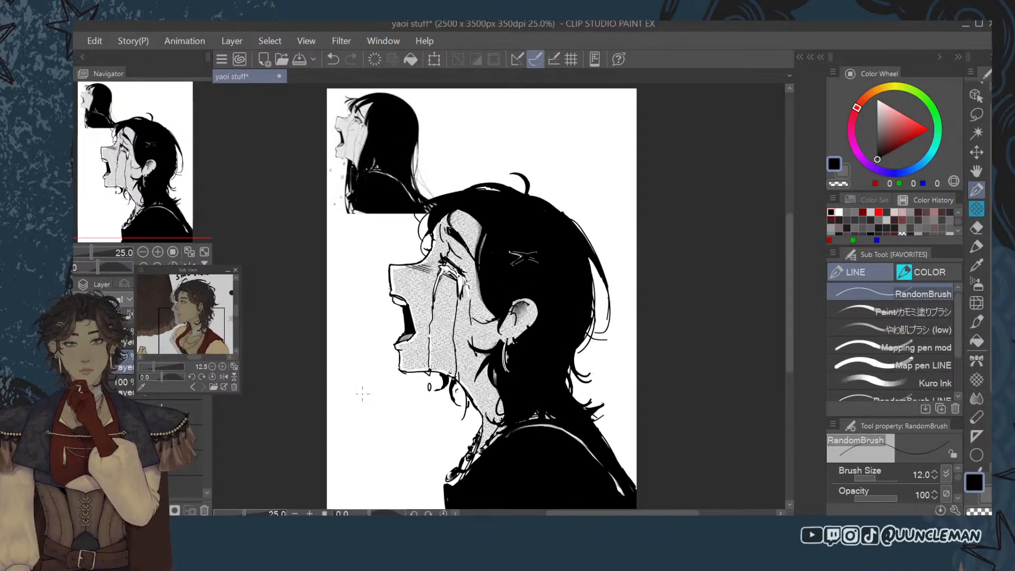
key(ctrl+z)
key(bracketright)
key(bracketright)
key(bracketright)
key(bracketright)
key(bracketright)
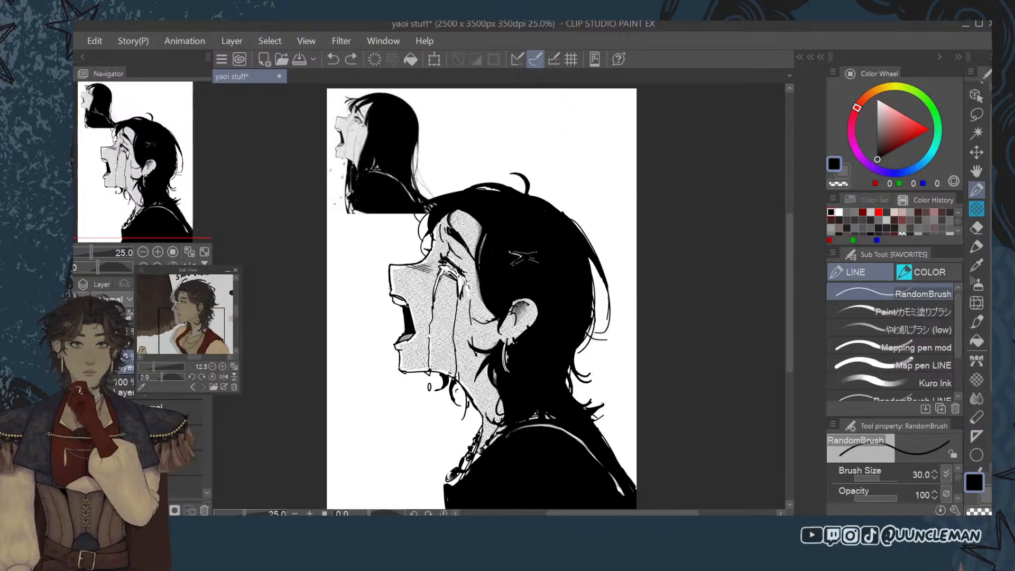
drag(360, 393, 358, 397)
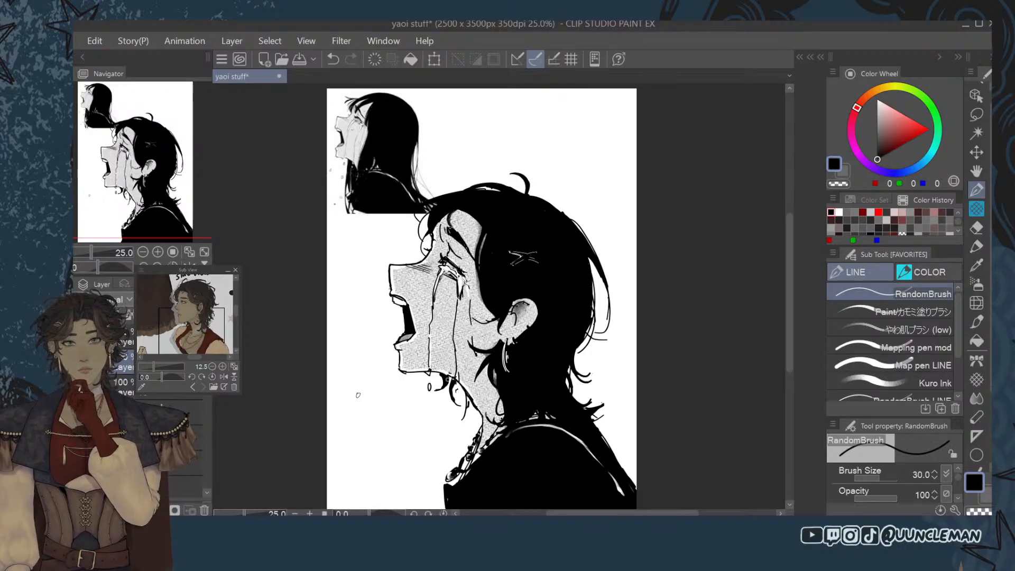
Enlarge RandomBrush to size 60 and add black teardrops below the chin and in front of the chest.
key(bracketright)
key(bracketright)
key(bracketright)
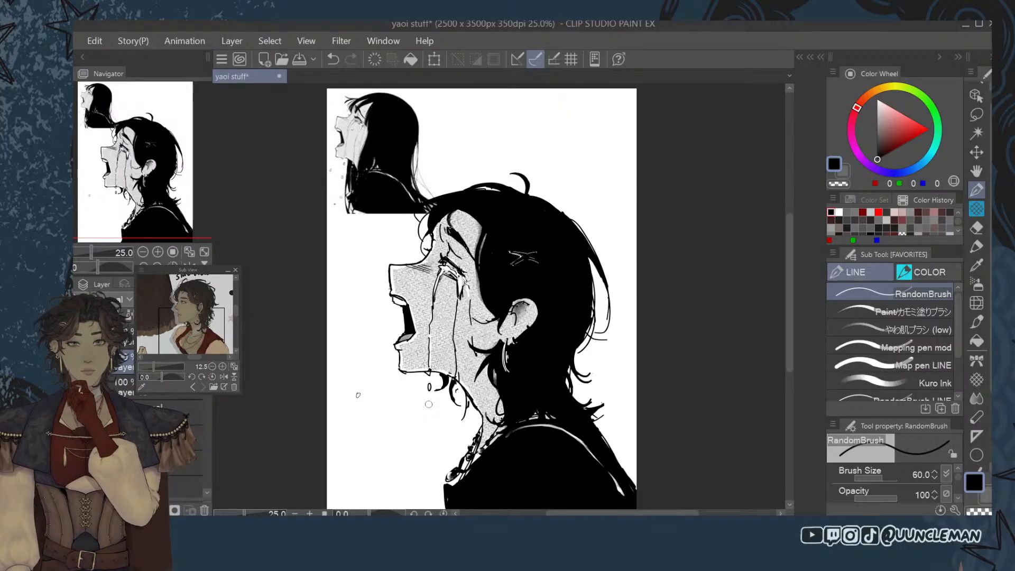
drag(430, 410, 428, 413)
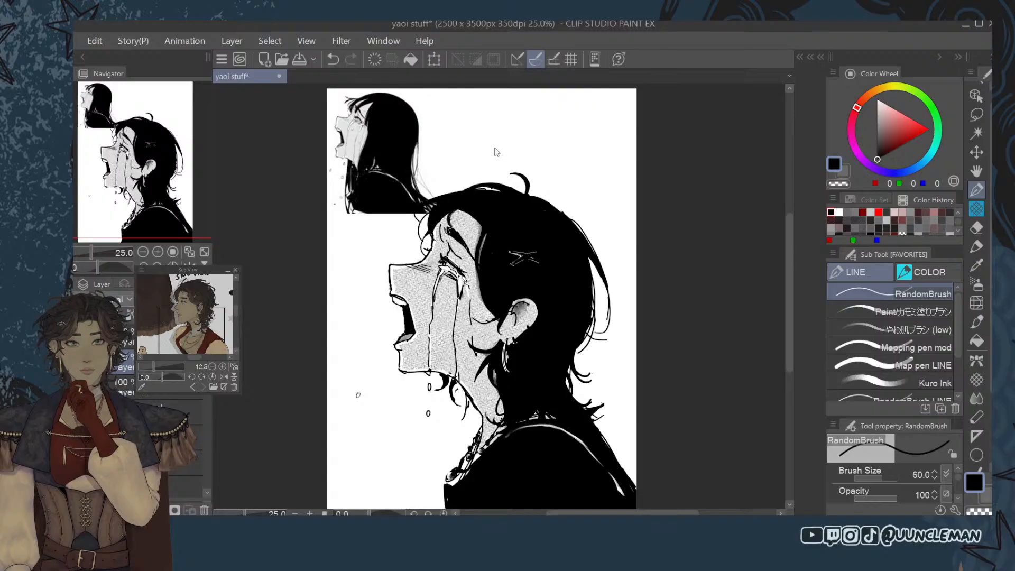
key(ctrl+z)
key(ctrl+y)
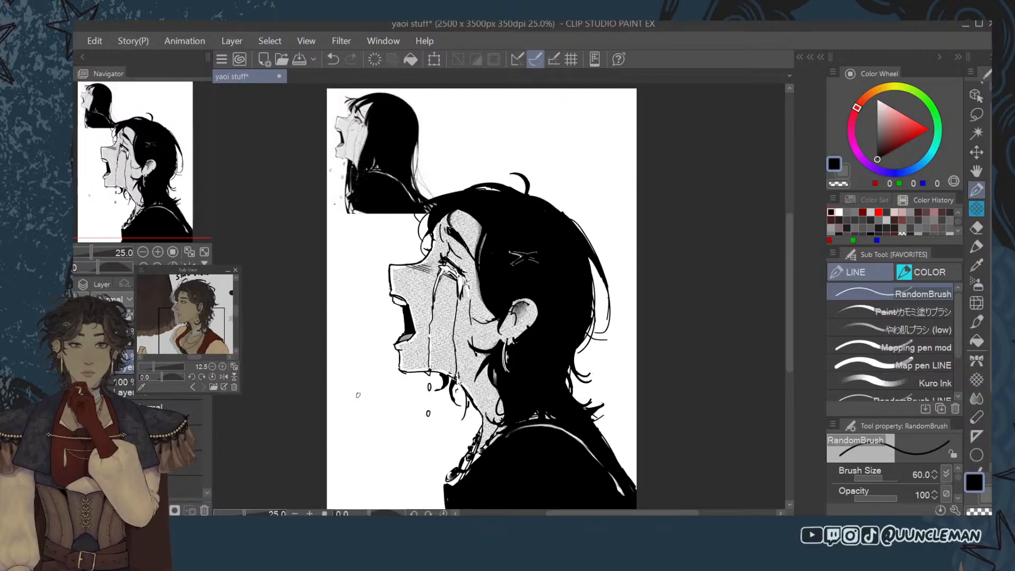
key(ctrl+minus)
scroll(446, 431, up, 2)
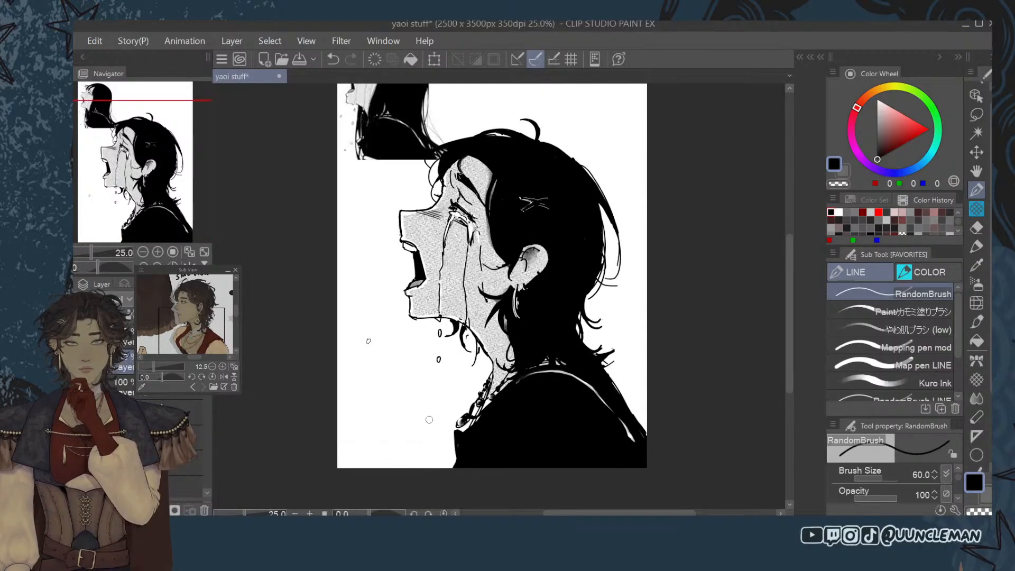
click(412, 435)
scroll(422, 424, down, 2)
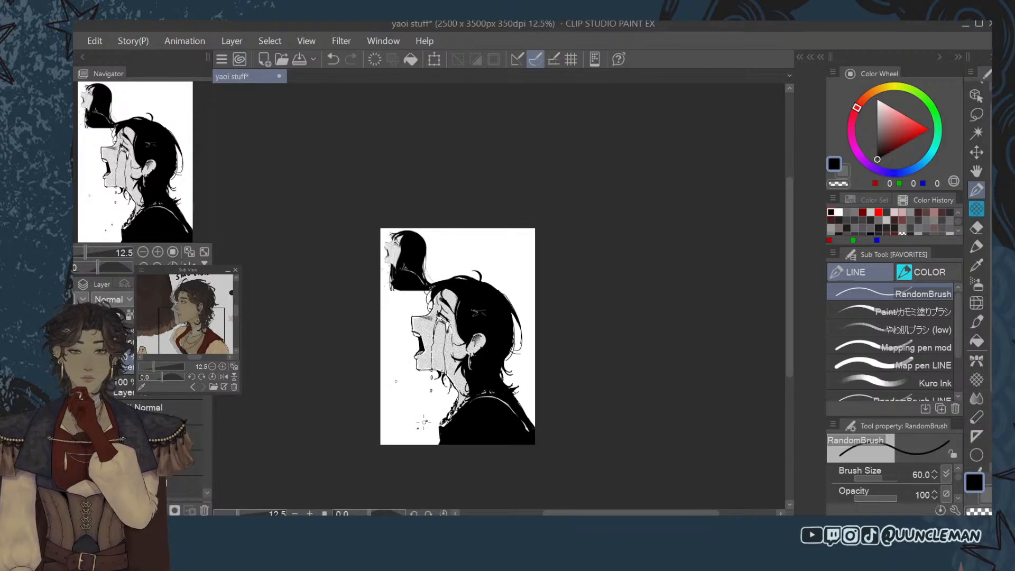
Paint over the inner edge of the hair strand beside the forehead in black with RandomBrush at size 60.
scroll(402, 320, up, 2)
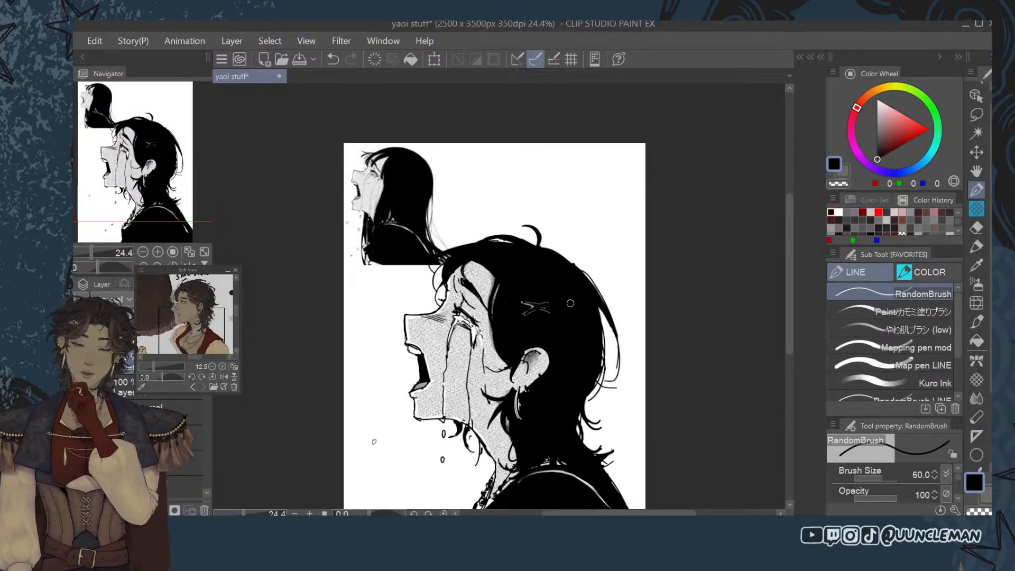
scroll(435, 315, up, 2)
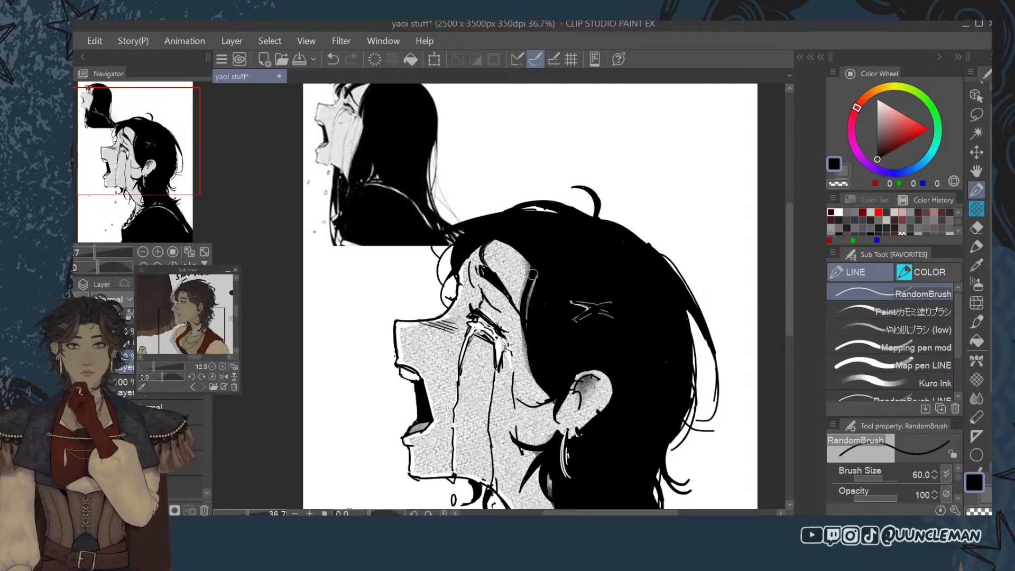
drag(532, 271, 526, 343)
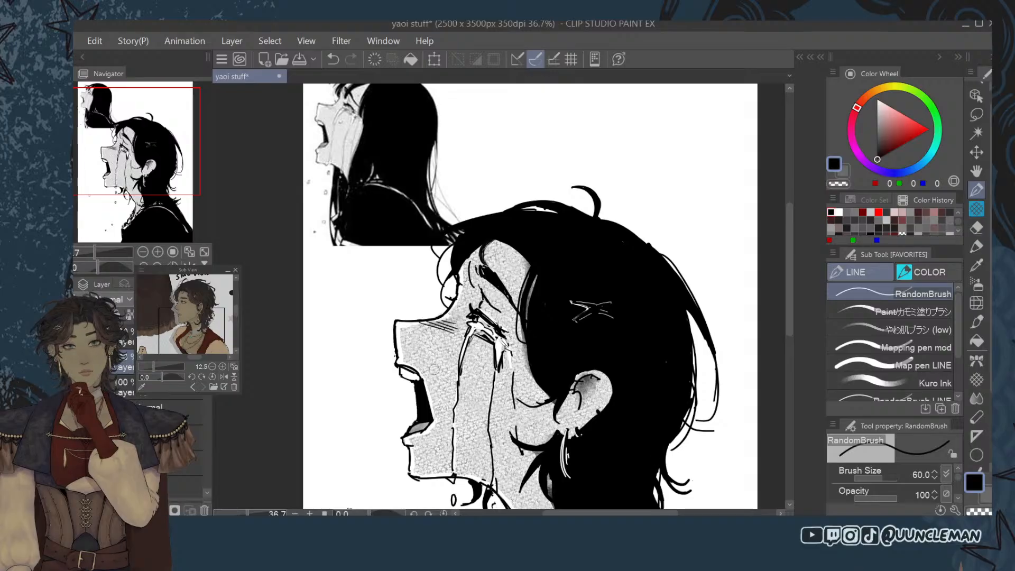
Touch up the area beside the upper lip in white and the loose strands at the back of the head in black.
key(x)
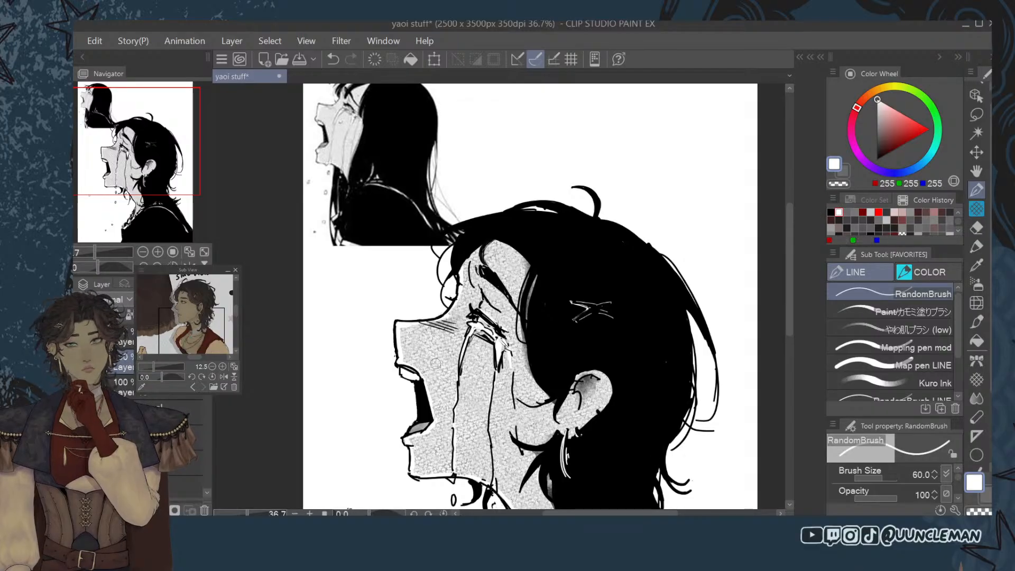
drag(422, 375, 425, 383)
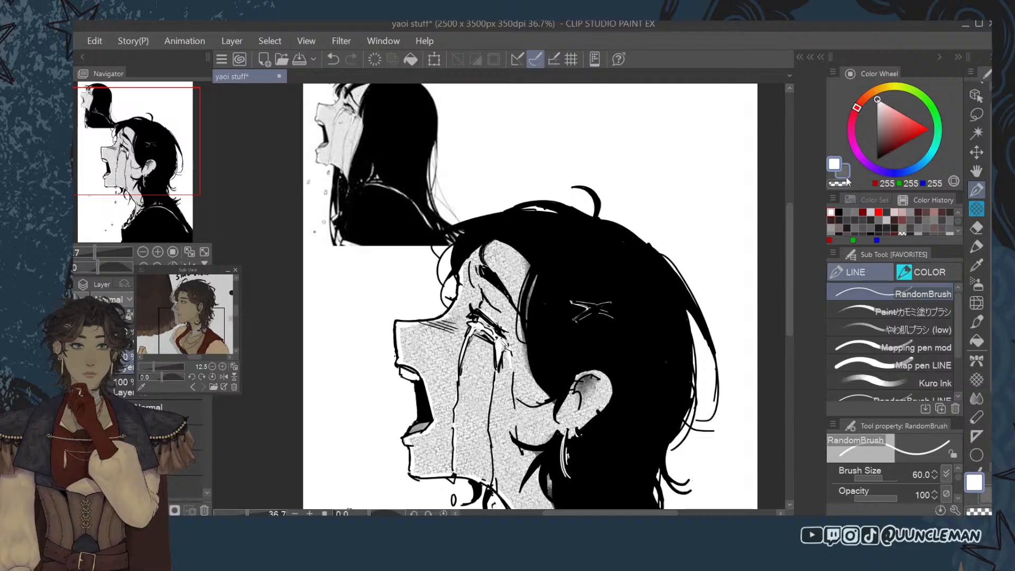
click(839, 212)
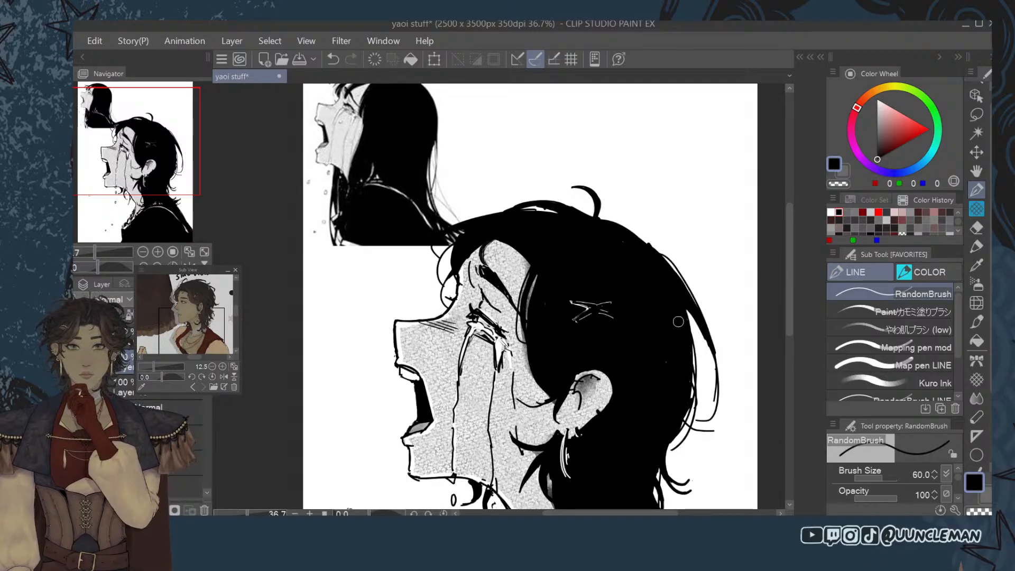
drag(694, 392, 693, 400)
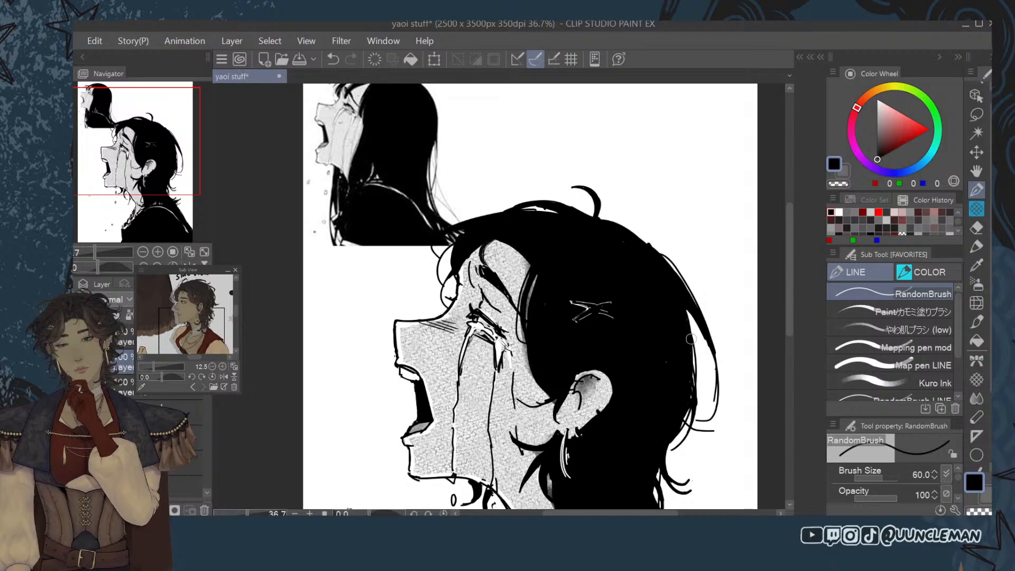
Paint black strokes along the back edge of the hair to thicken its outline with RandomBrush at size 60.
drag(687, 306, 691, 384)
drag(694, 323, 696, 346)
scroll(694, 317, down, 2)
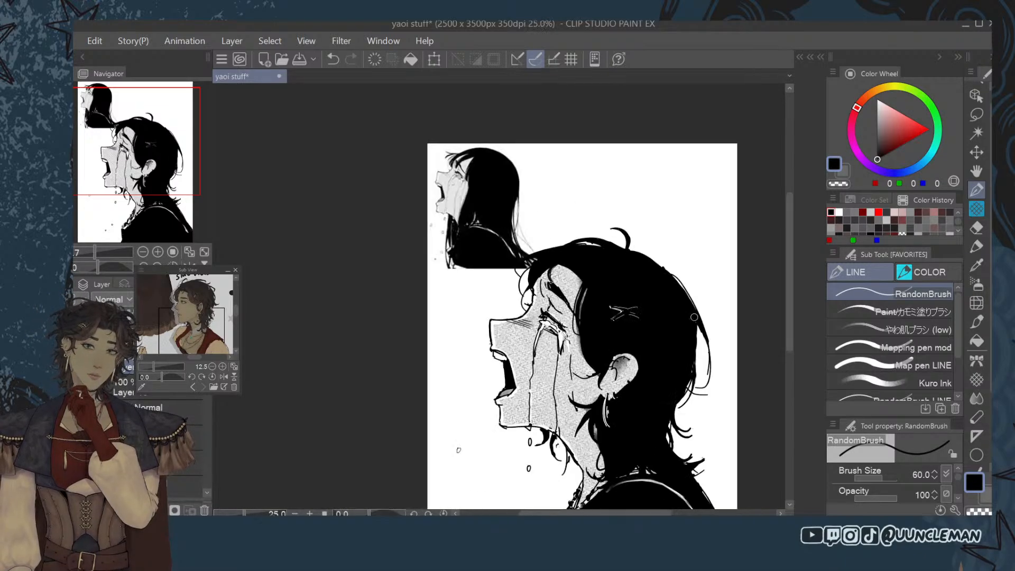
scroll(695, 318, up, 2)
scroll(695, 318, down, 1)
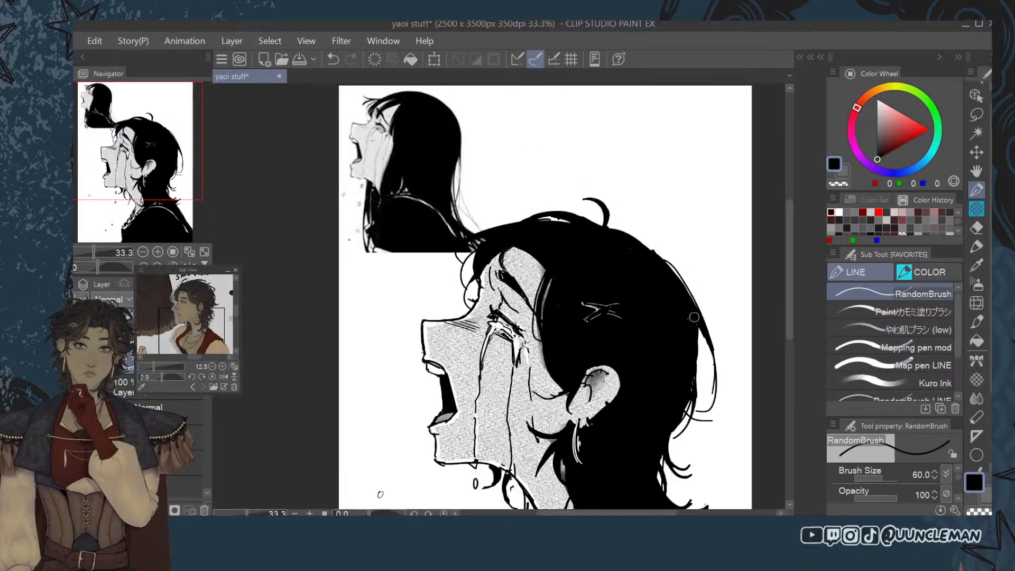
drag(788, 270, 788, 270)
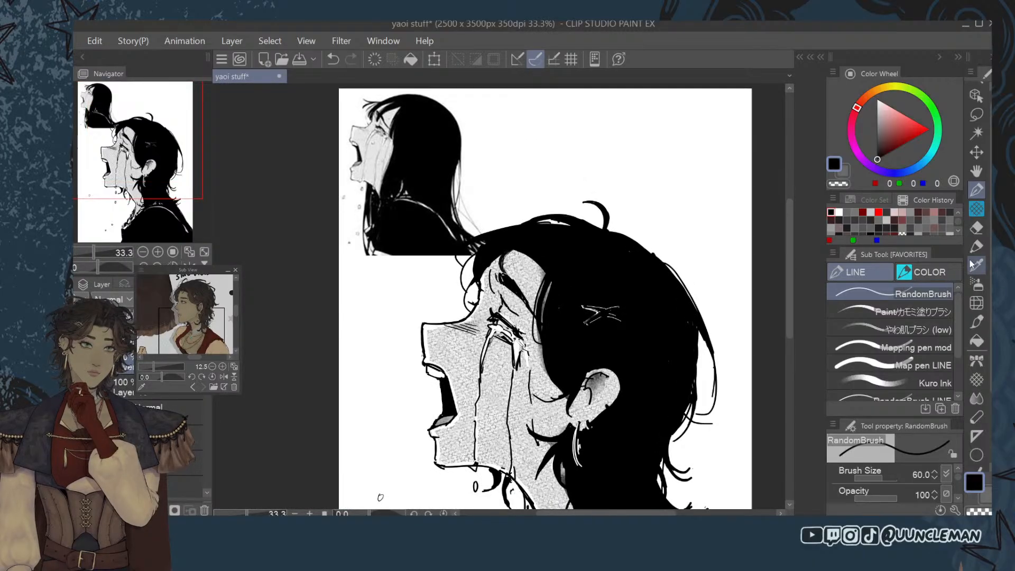
click(919, 329)
click(931, 311)
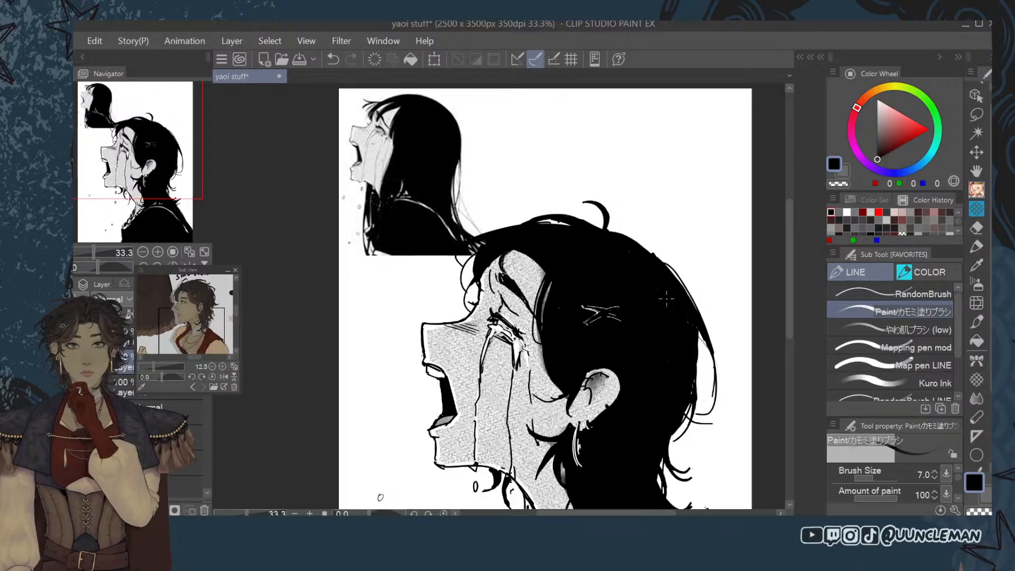
scroll(550, 227, down, 3)
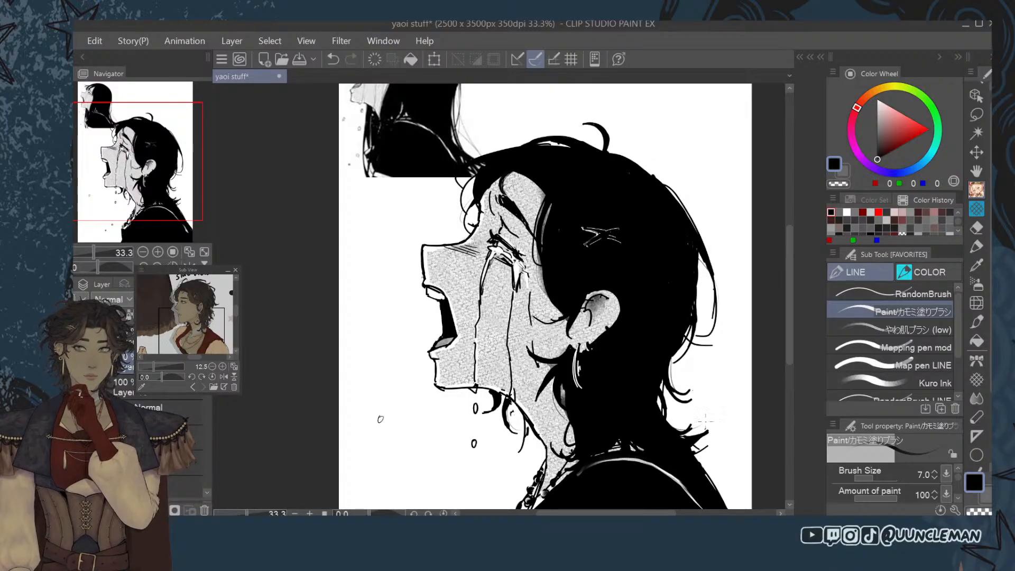
scroll(770, 367, down, 3)
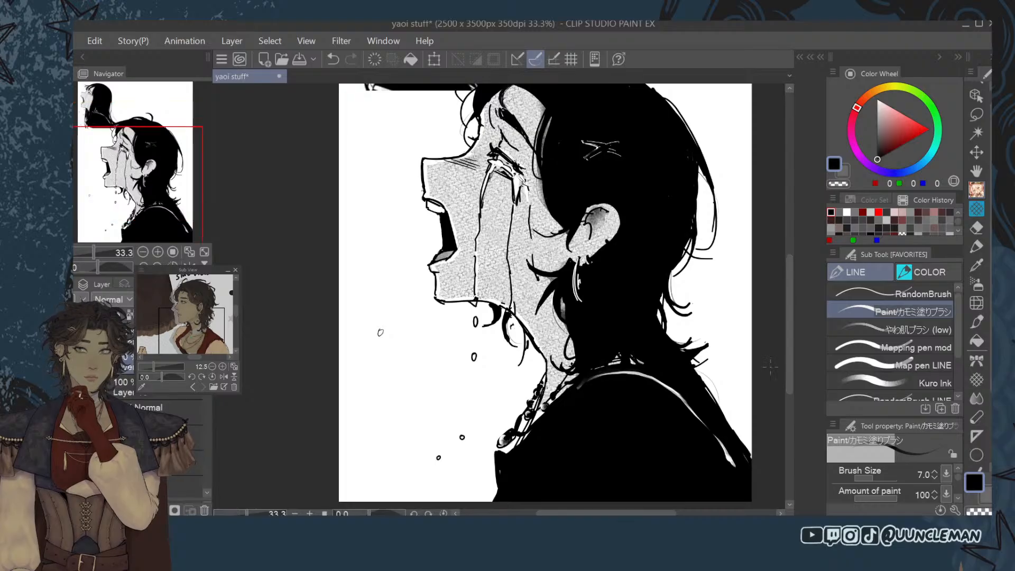
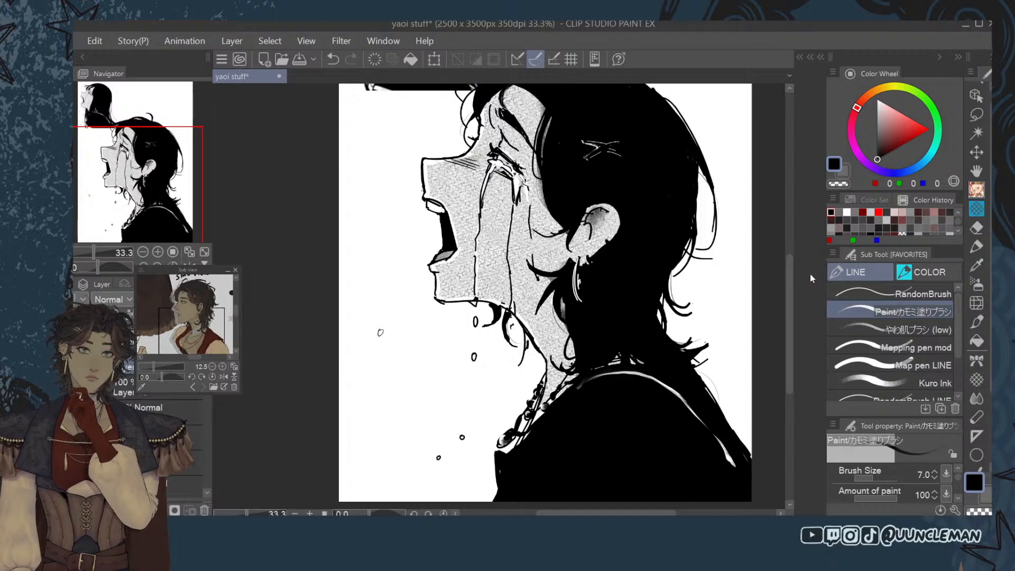
drag(791, 274, 793, 237)
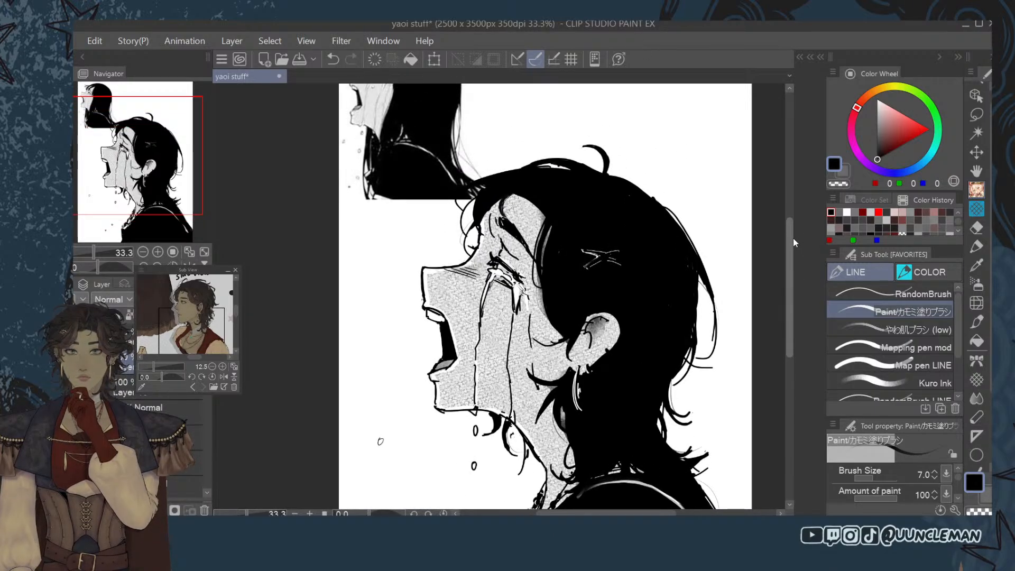
Shift the small reference drawing slightly upward with Move layer and hide its layer.
scroll(733, 250, down, 5)
scroll(726, 233, up, 3)
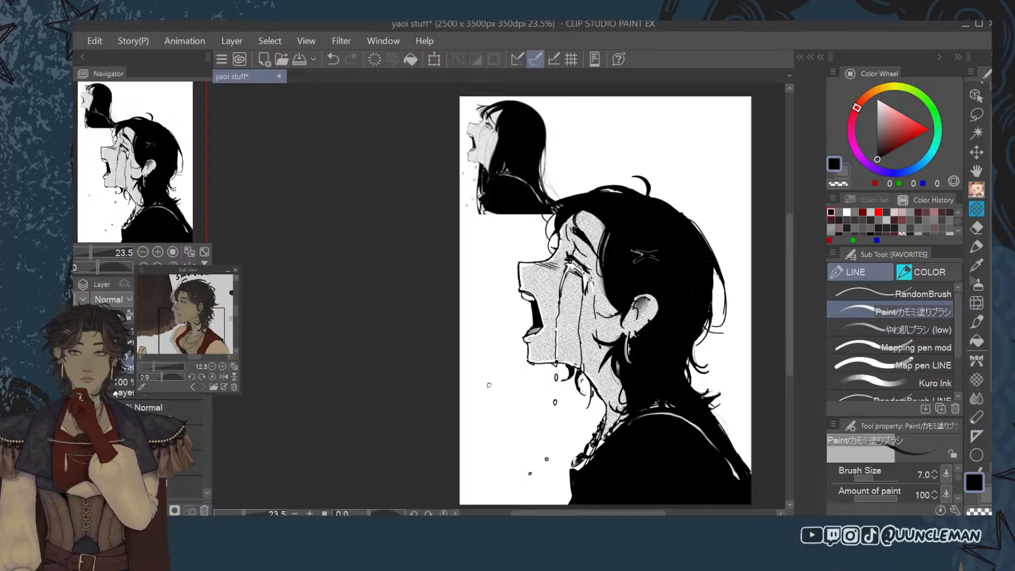
click(164, 444)
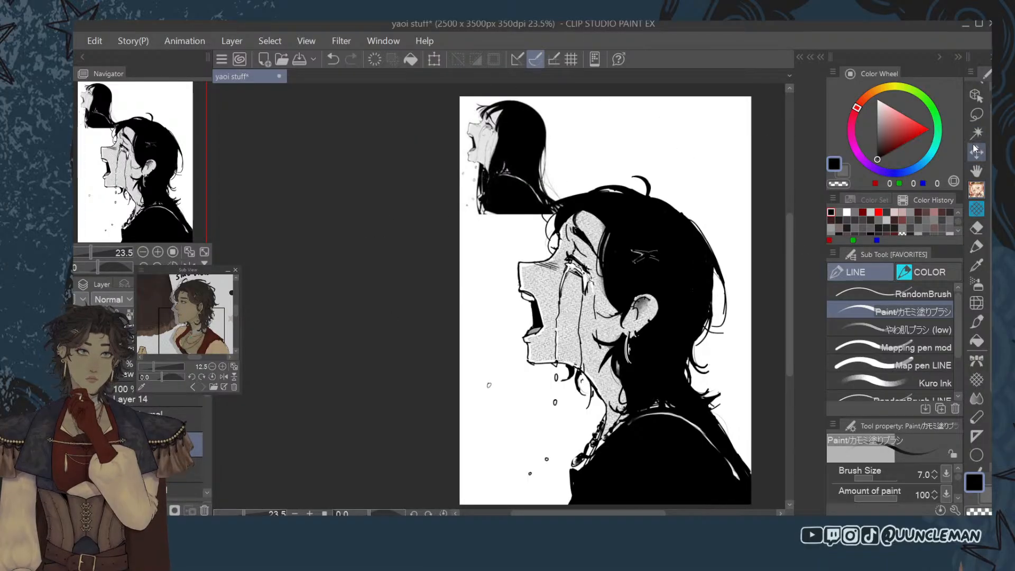
click(975, 151)
drag(735, 234, 718, 219)
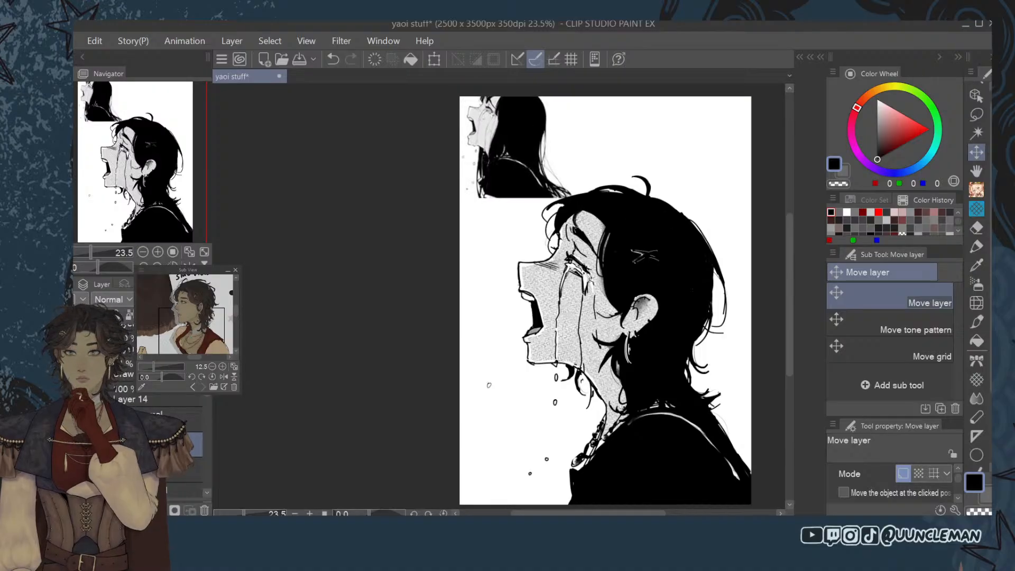
click(80, 444)
scroll(81, 445, up, 3)
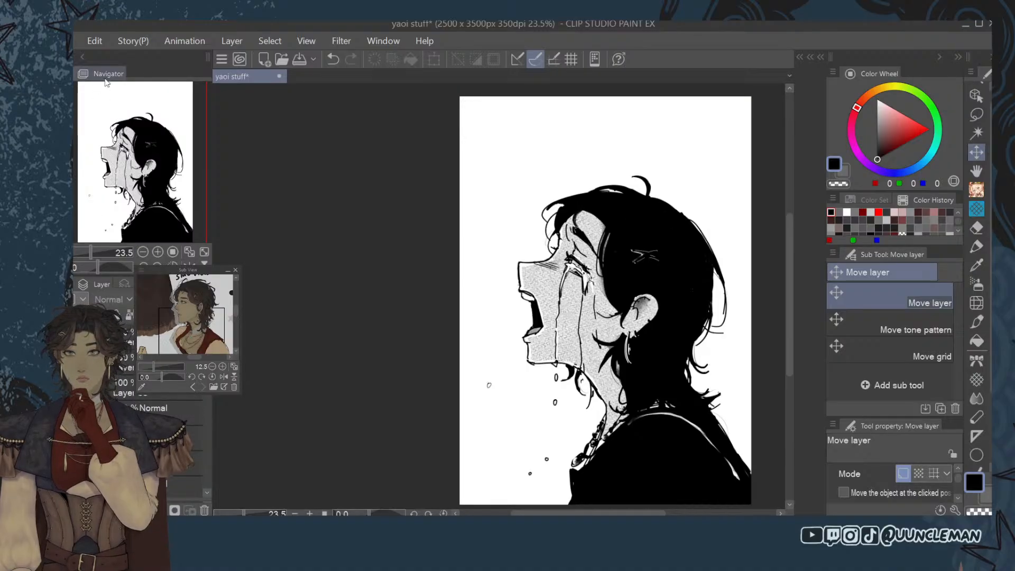
click(76, 40)
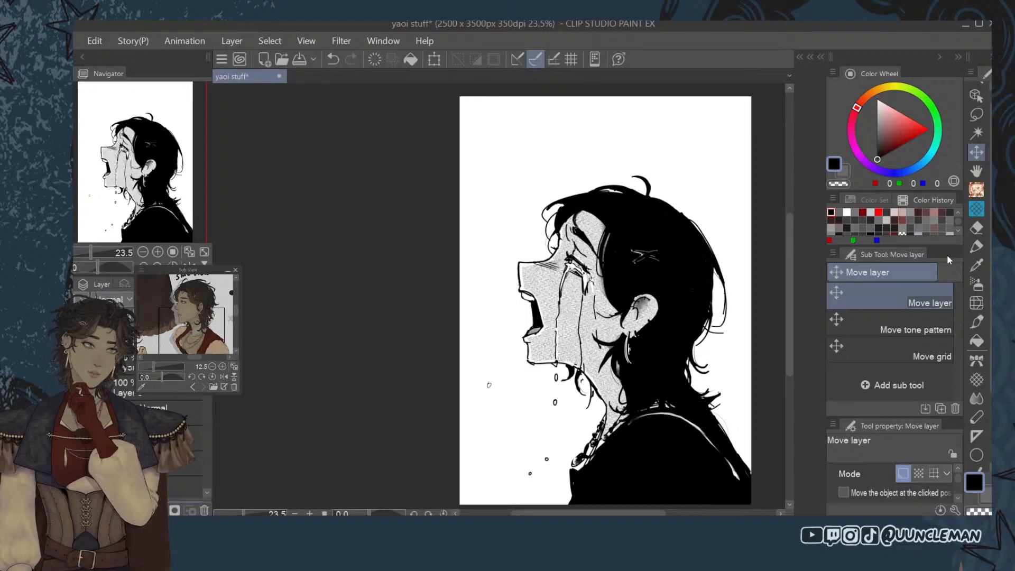
Handwrite the artist's handle as a small signature near the lower edge of the black clothing in dark grey (75, 75, 75), using RandomBrush at size 60.
click(978, 176)
drag(730, 460, 667, 287)
scroll(700, 387, up, 3)
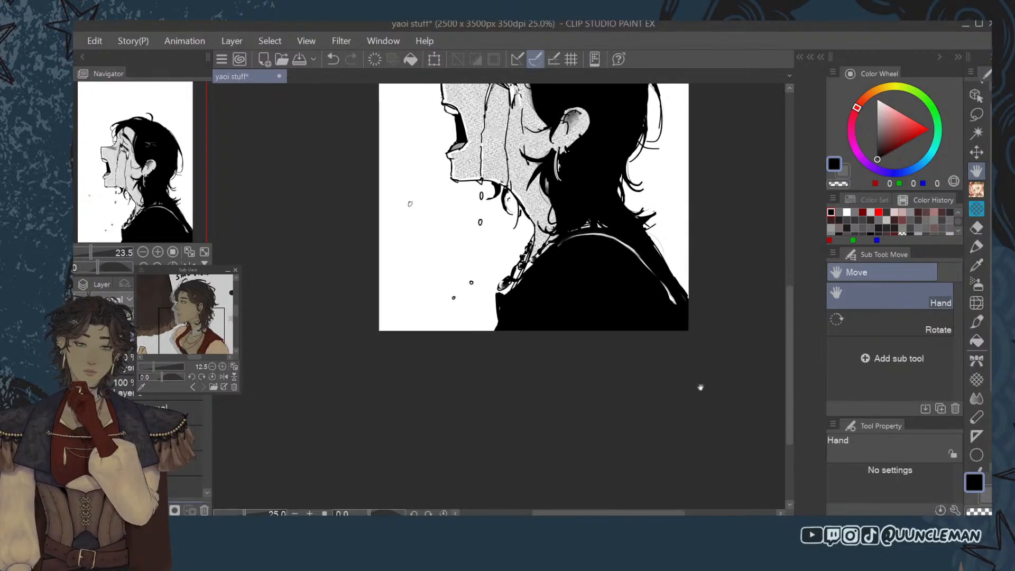
drag(688, 372, 699, 484)
key(x)
click(978, 246)
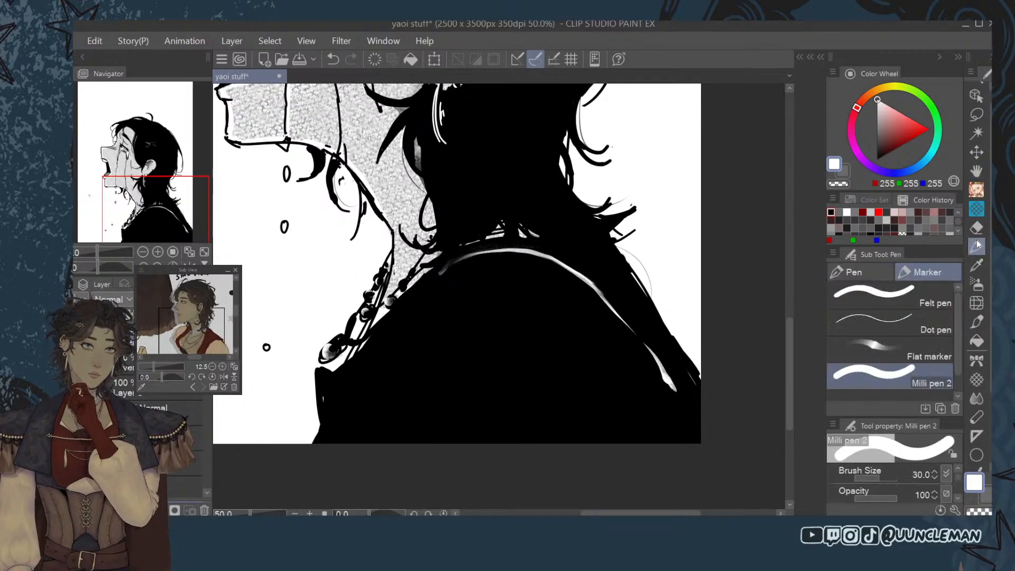
click(975, 186)
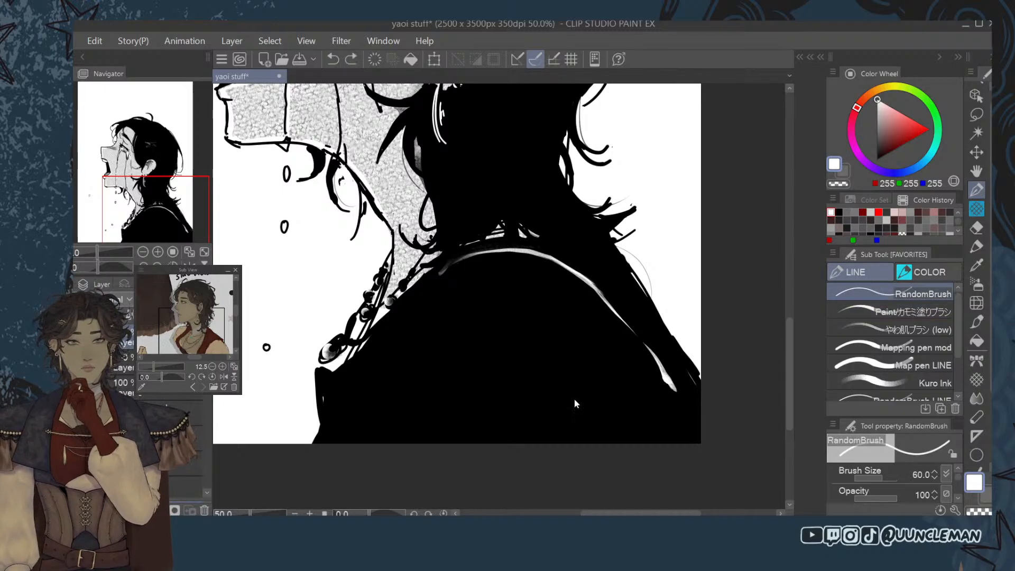
click(880, 108)
click(877, 142)
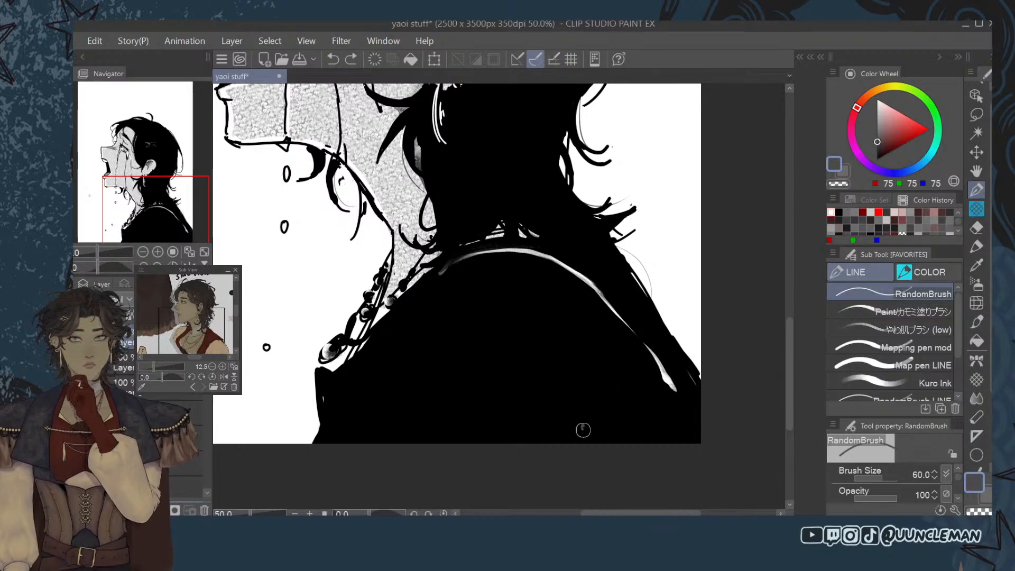
drag(583, 431, 646, 424)
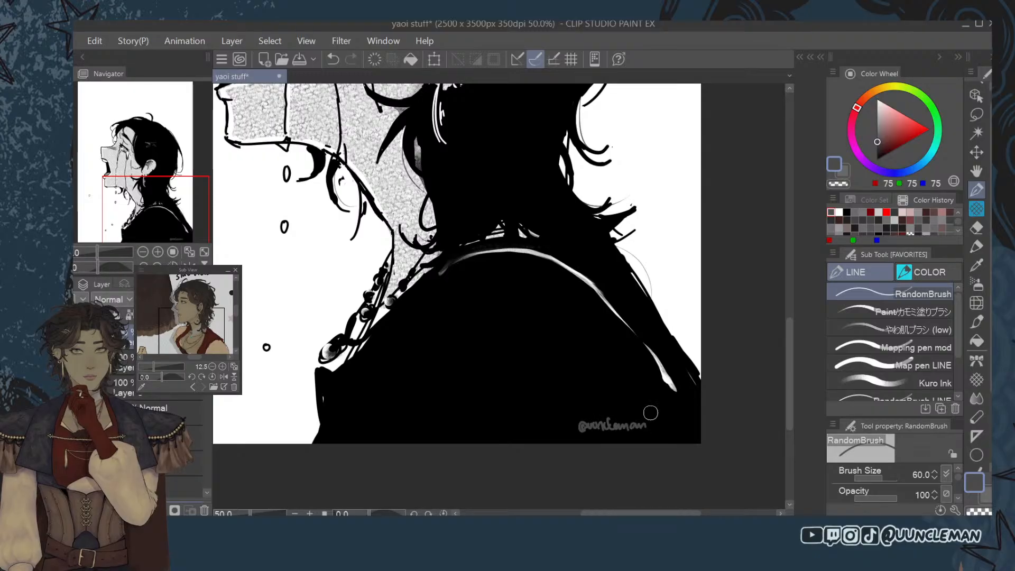
Add a small dark grey mark right after the handwritten signature on the clothing.
scroll(651, 413, down, 2)
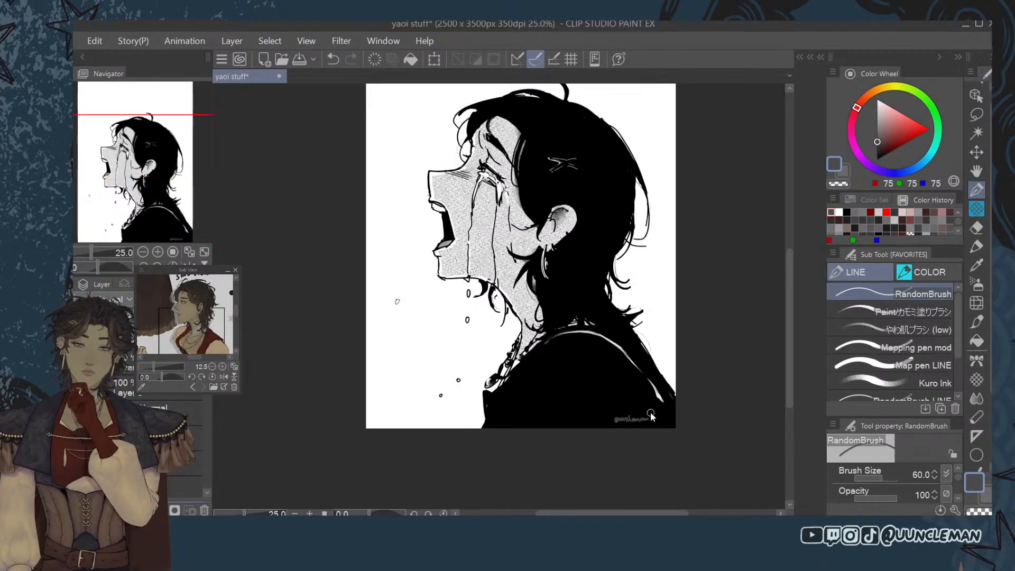
scroll(650, 412, up, 1)
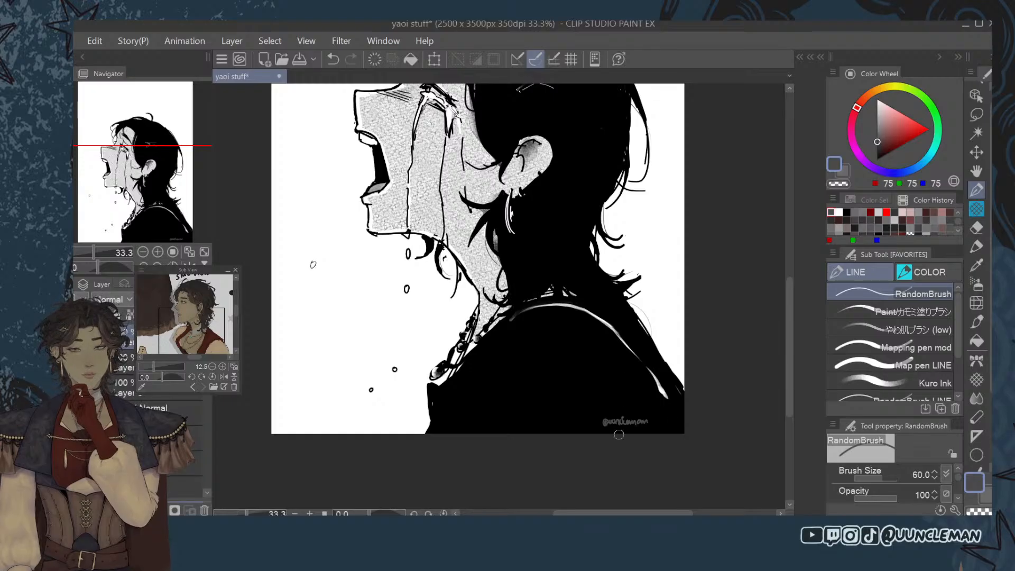
scroll(675, 421, up, 4)
drag(676, 428, 688, 425)
scroll(753, 425, down, 7)
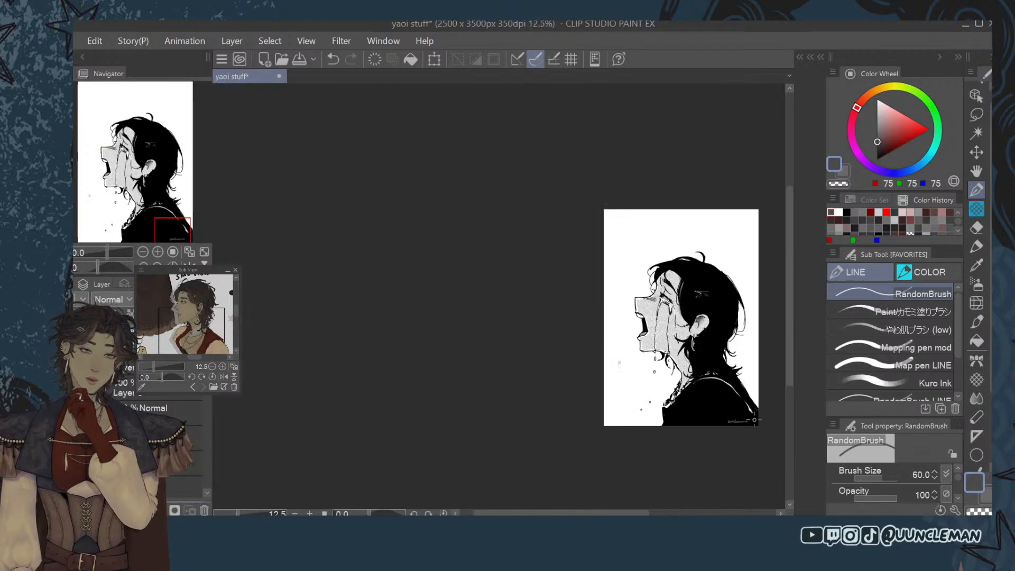
Review the signed drawing at several zoom levels, examining the overall composition, face, tears and hair silhouette.
scroll(983, 222, up, 2)
click(976, 171)
drag(775, 351, 487, 290)
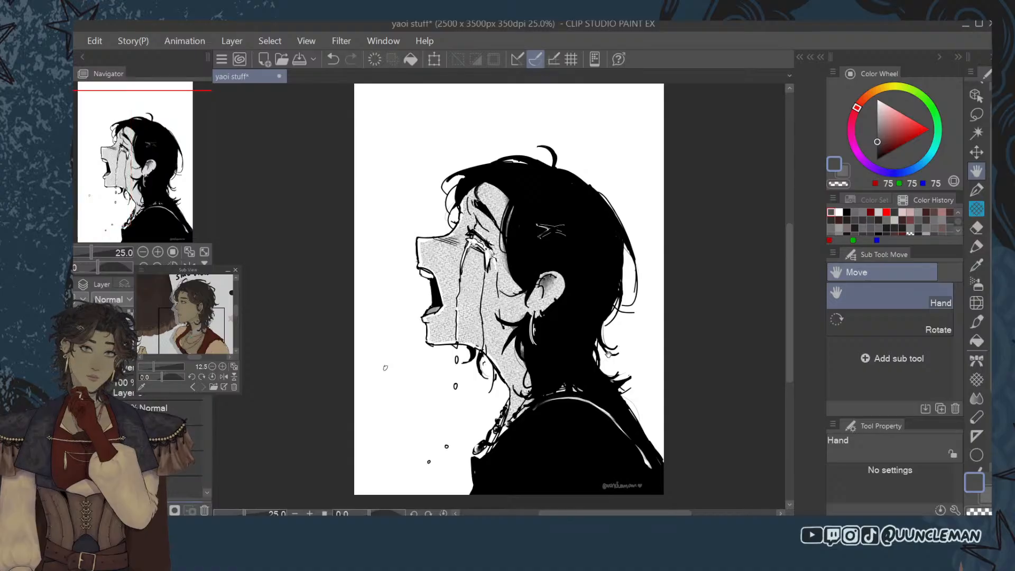
mouse_move(629, 360)
mouse_down()
mouse_move(639, 415)
mouse_move(687, 334)
mouse_up()
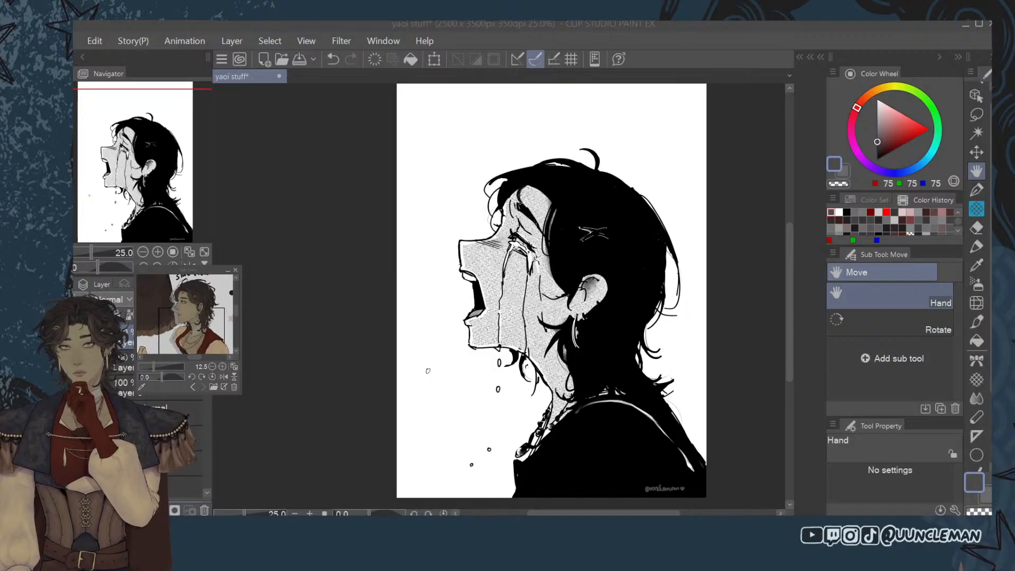
click(687, 434)
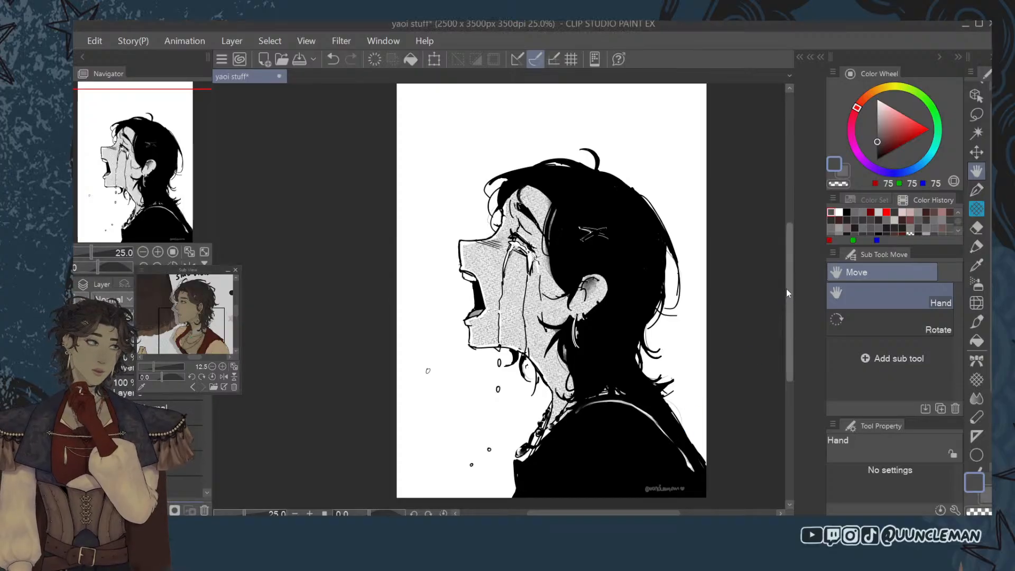
scroll(615, 273, down, 1)
scroll(615, 274, up, 2)
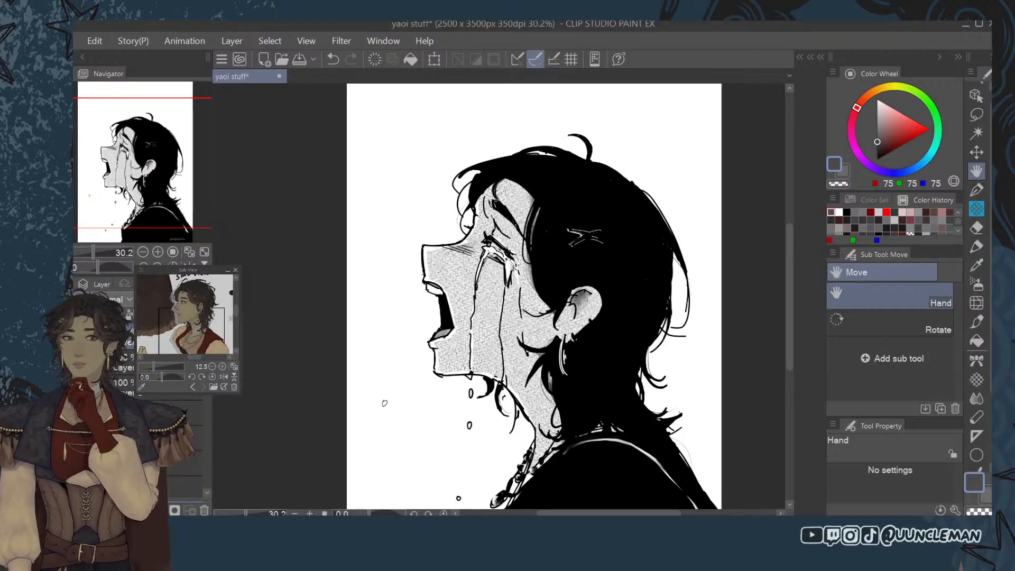
scroll(494, 315, down, 3)
scroll(501, 288, up, 3)
scroll(501, 285, down, 2)
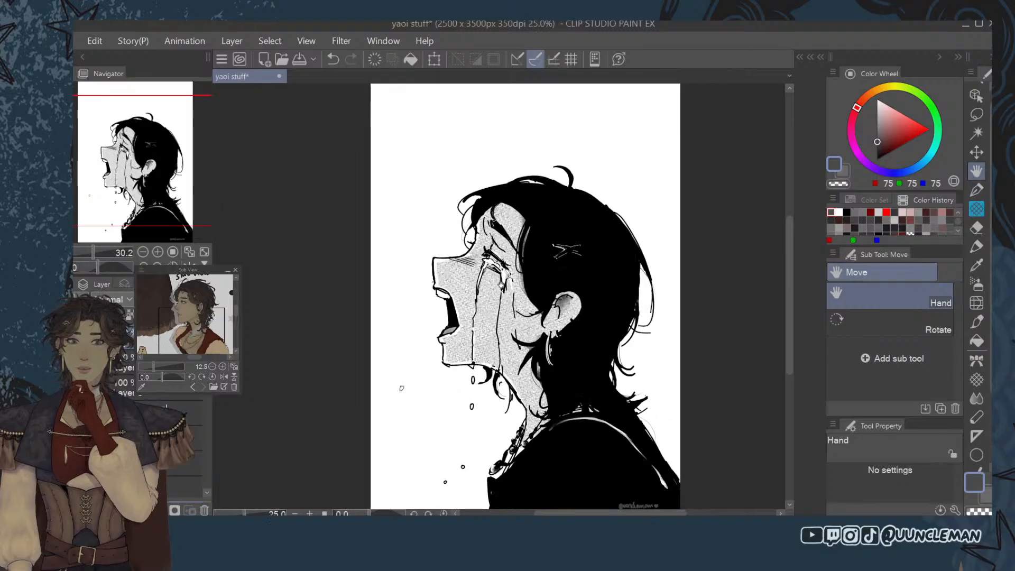
scroll(501, 285, up, 4)
scroll(492, 281, down, 3)
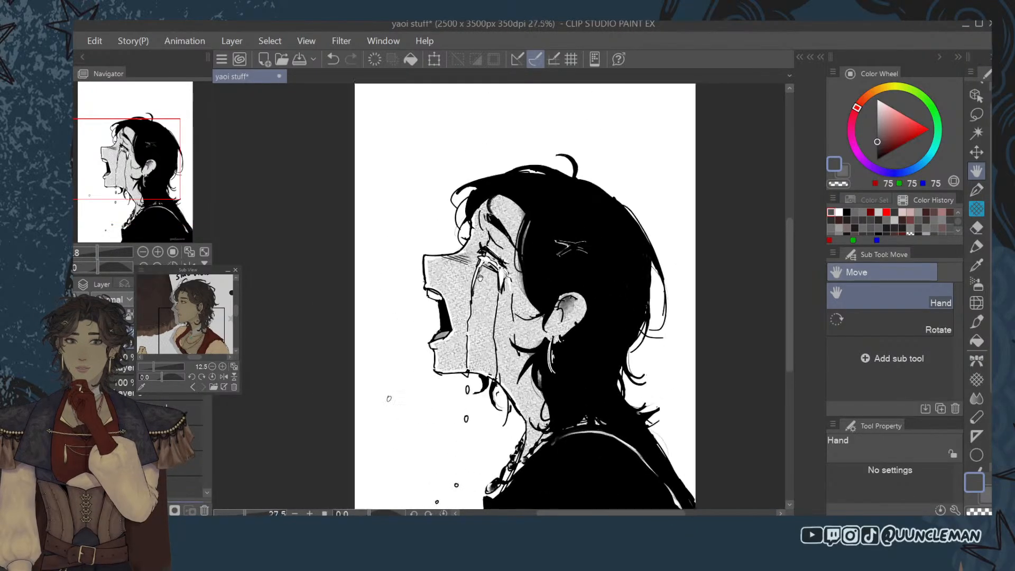
scroll(480, 278, up, 3)
scroll(480, 278, down, 3)
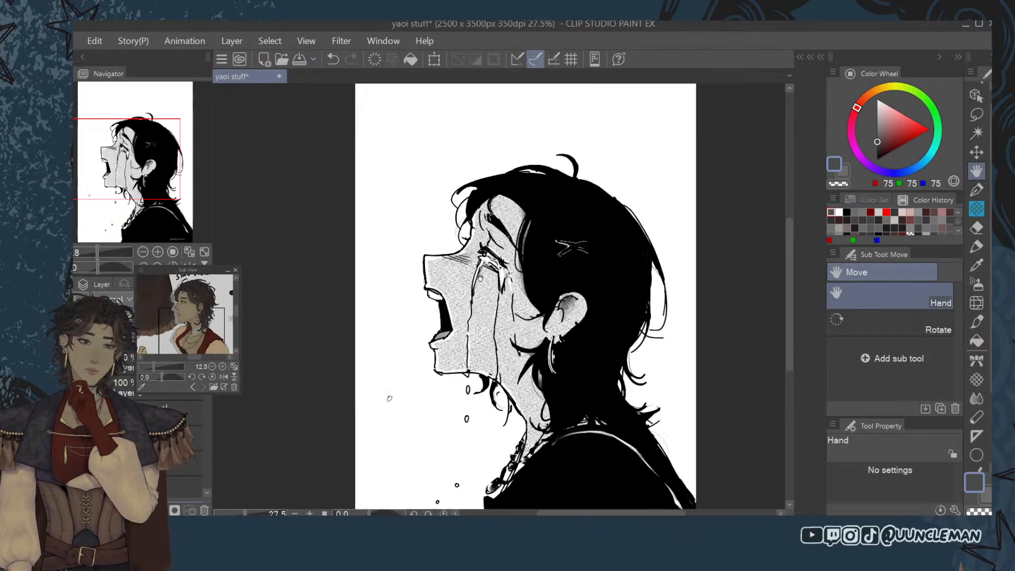
scroll(480, 278, up, 2)
scroll(480, 278, up, 3)
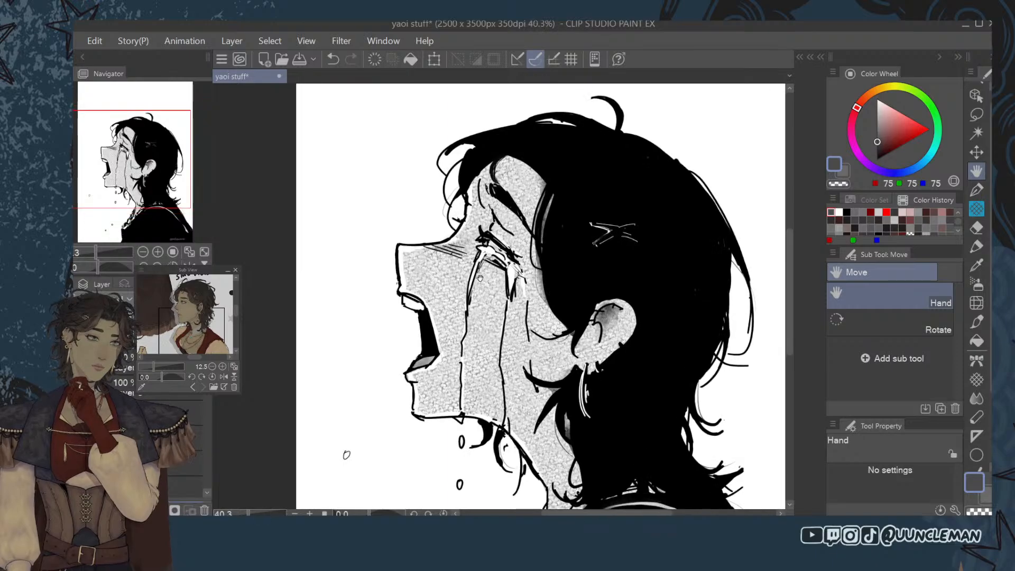
scroll(480, 278, down, 3)
scroll(457, 353, up, 1)
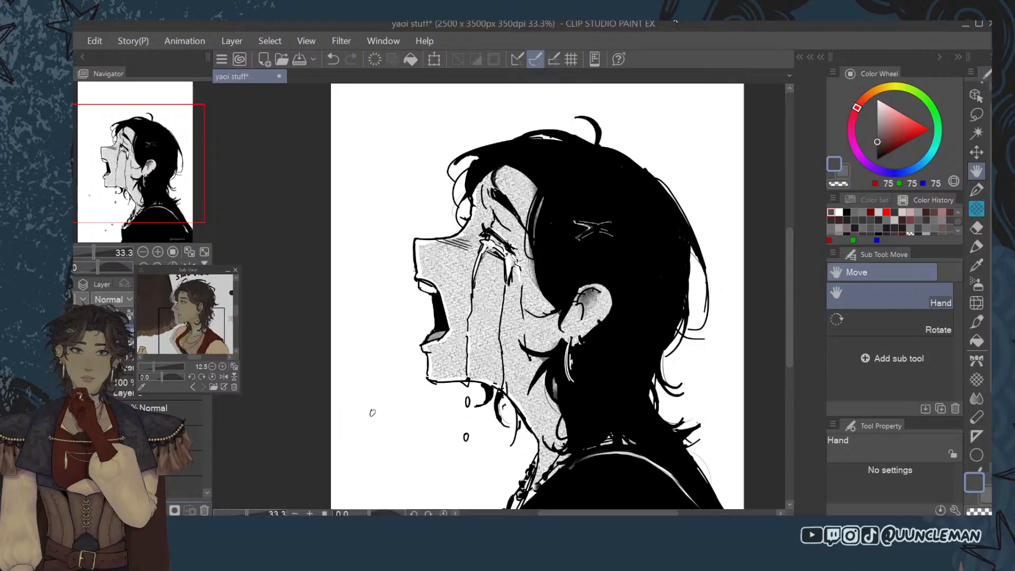
scroll(700, 392, down, 2)
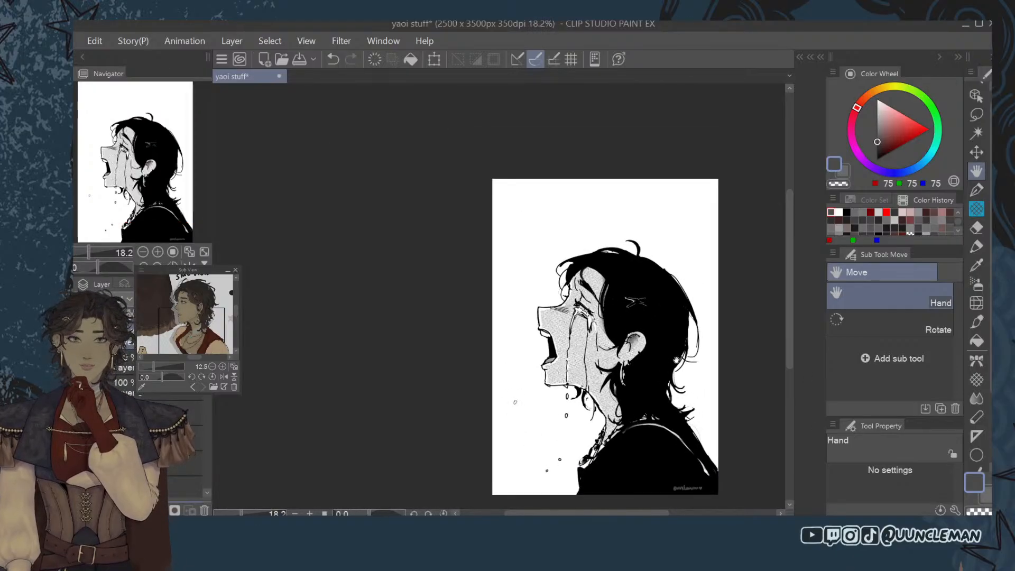
drag(788, 276, 787, 284)
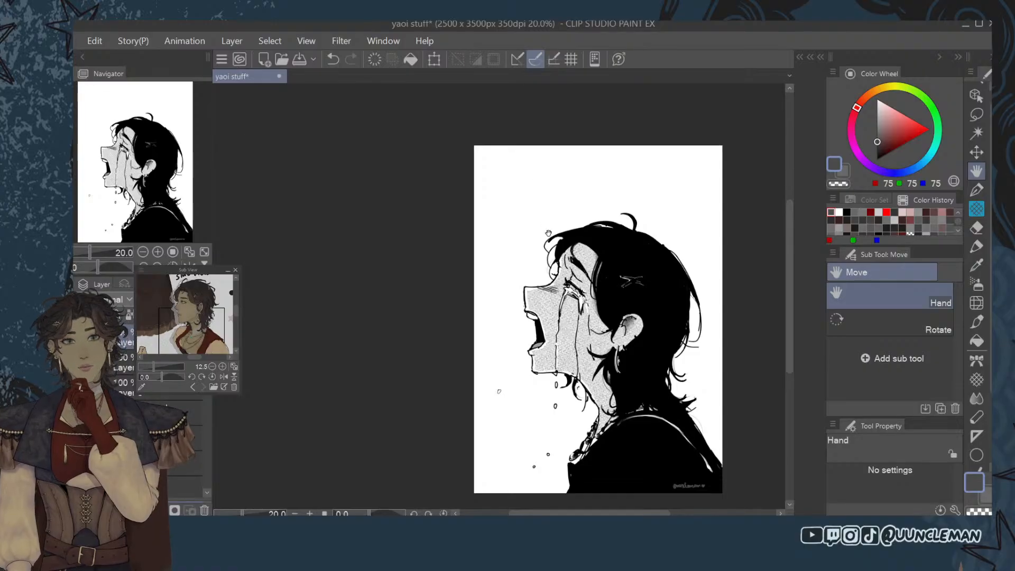
scroll(624, 262, down, 4)
scroll(623, 260, up, 5)
scroll(623, 261, down, 2)
scroll(623, 260, up, 1)
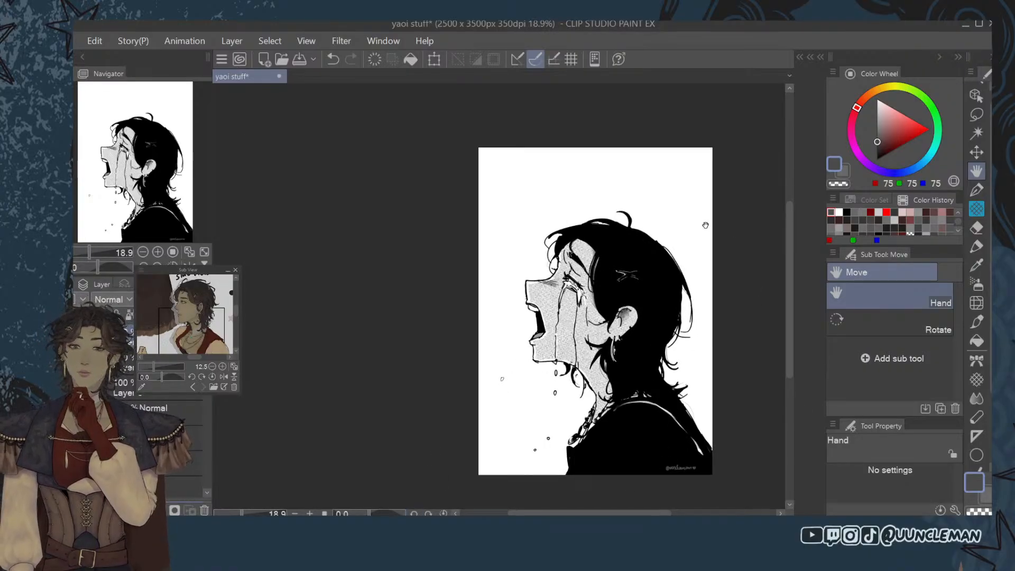
scroll(582, 346, up, 2)
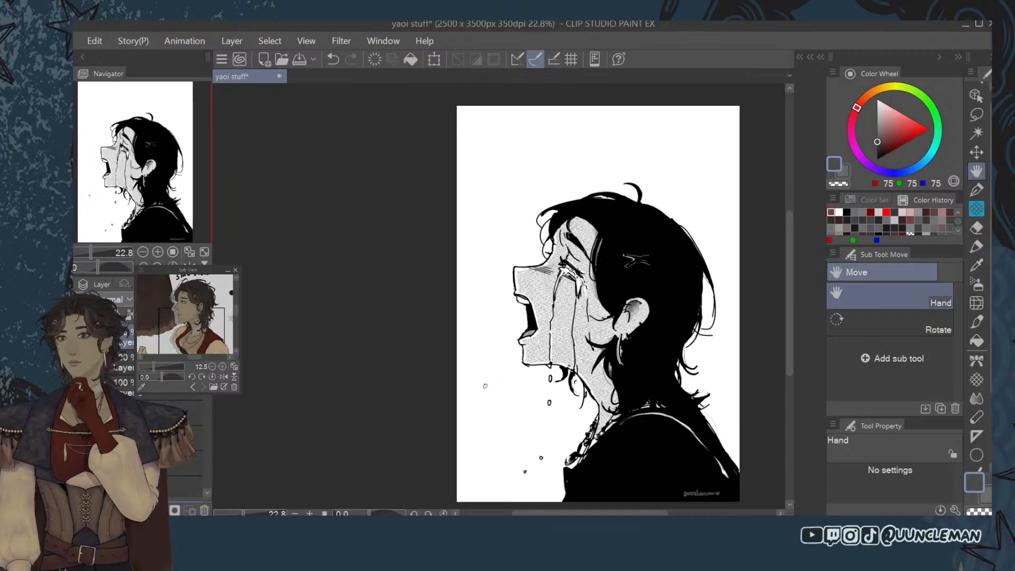
scroll(151, 423, down, 5)
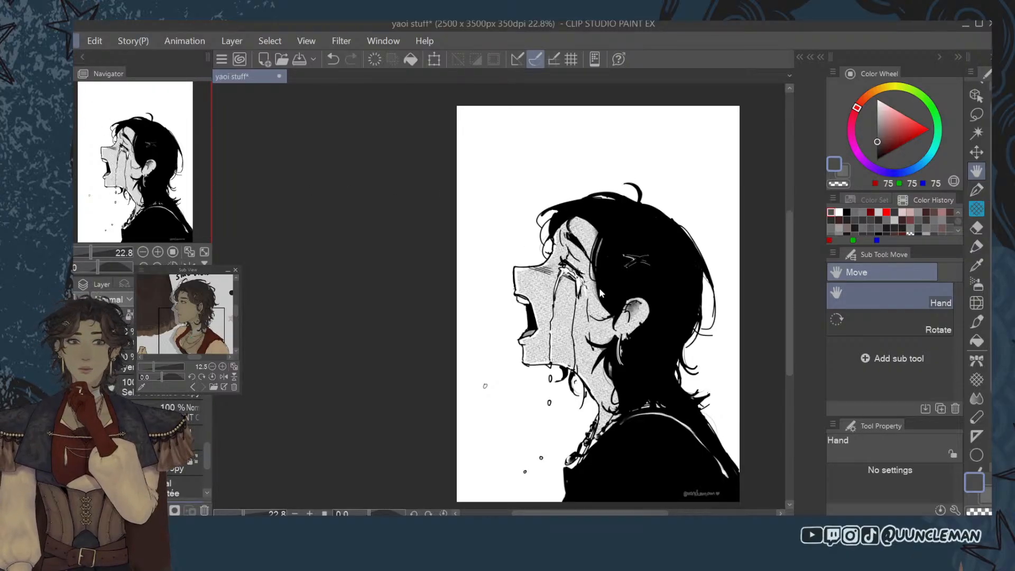
Hide the profile drawing's line art, black fill and grey tone layers to leave the canvas blank.
scroll(782, 315, down, 2)
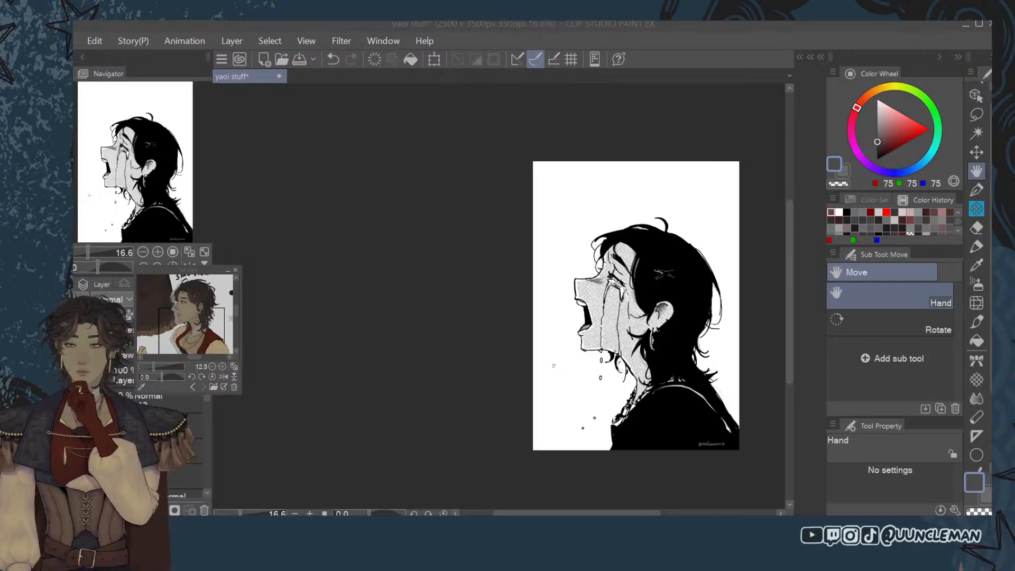
click(166, 406)
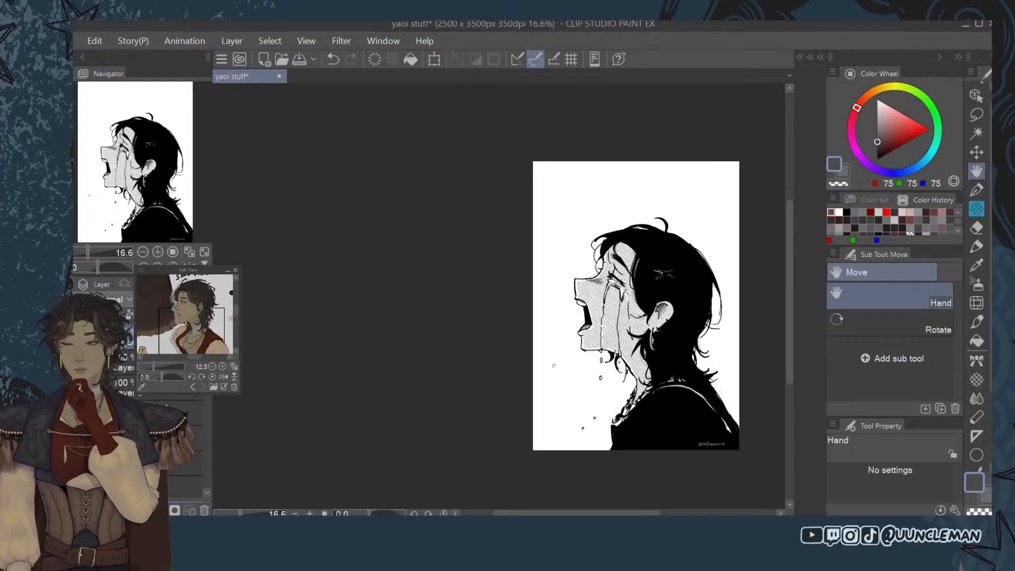
click(84, 337)
click(83, 356)
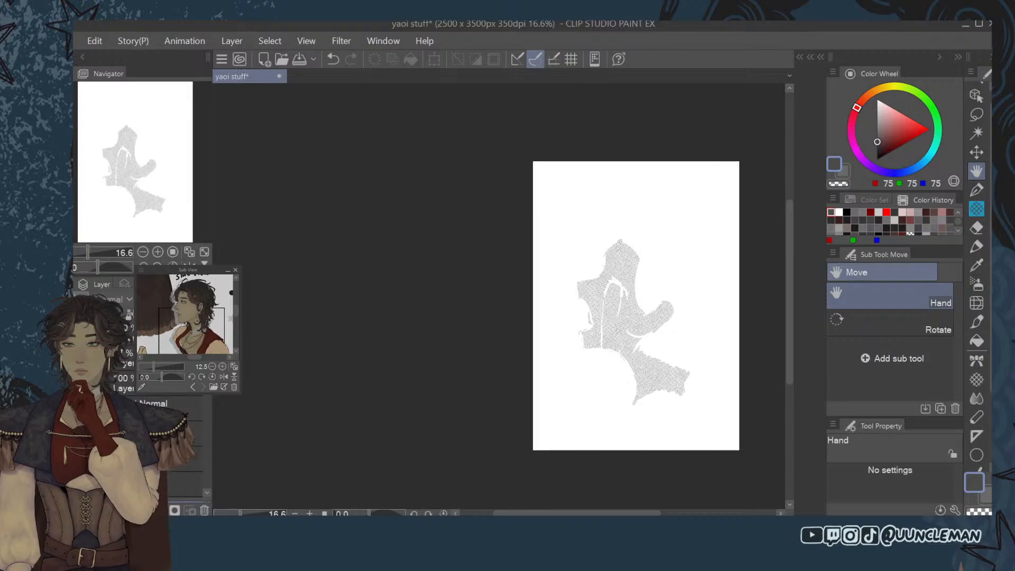
click(84, 378)
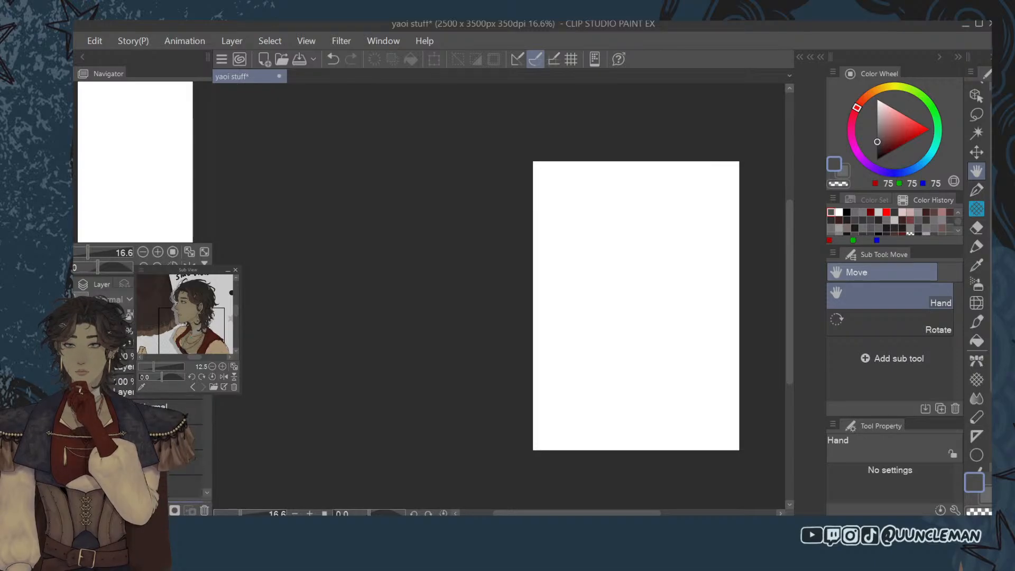
click(84, 378)
scroll(631, 390, up, 6)
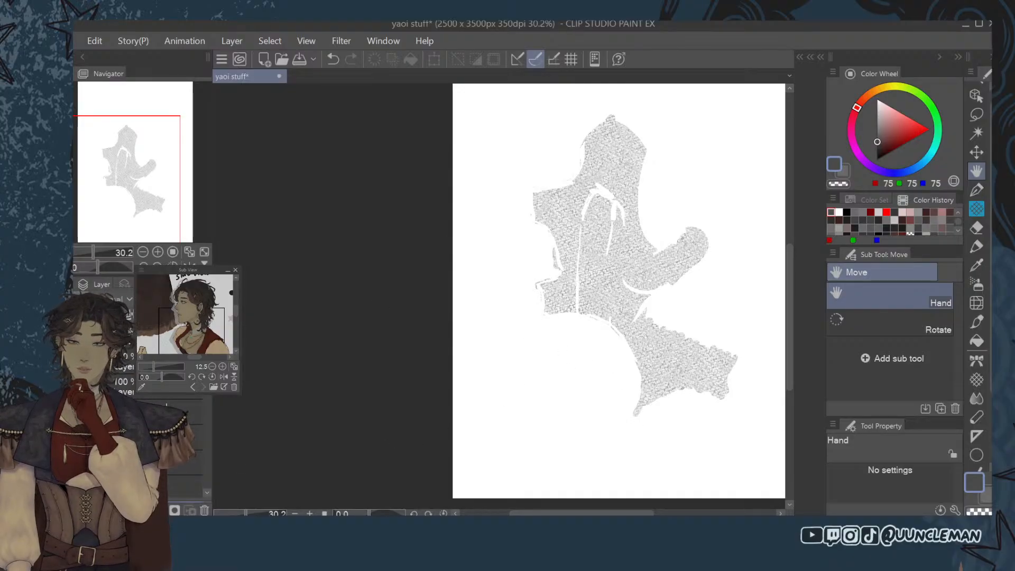
key(Delete)
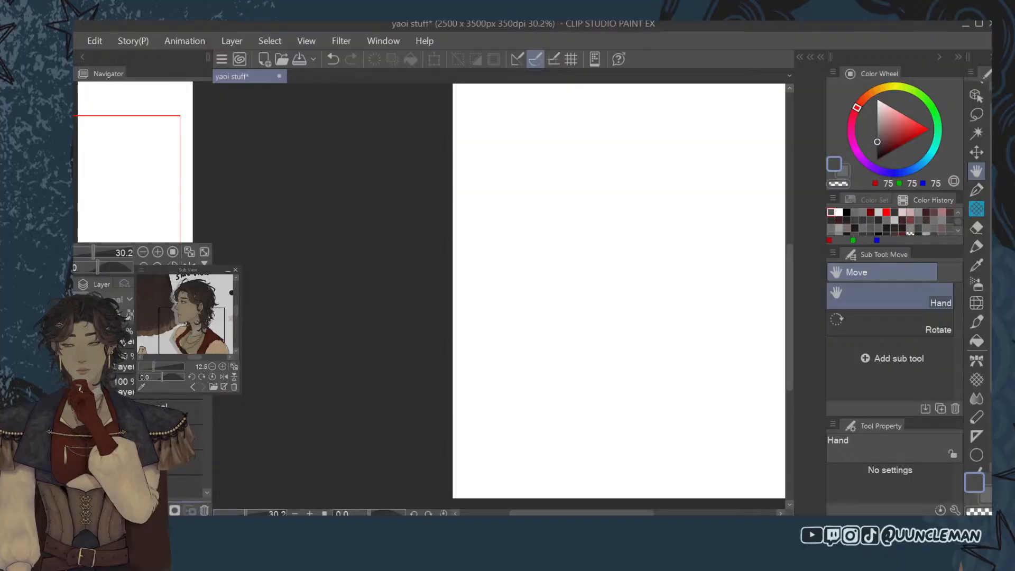
Display the cartoon of the kneeling soldier shielding a sleeper on the canvas and examine it at several zoom levels.
key(ctrl+v)
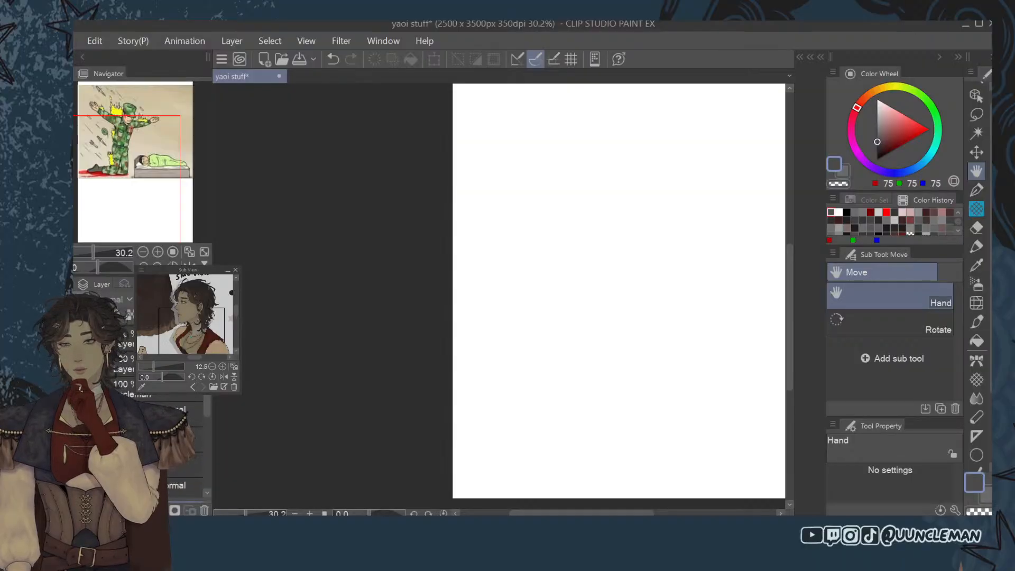
scroll(667, 379, down, 5)
scroll(747, 334, up, 2)
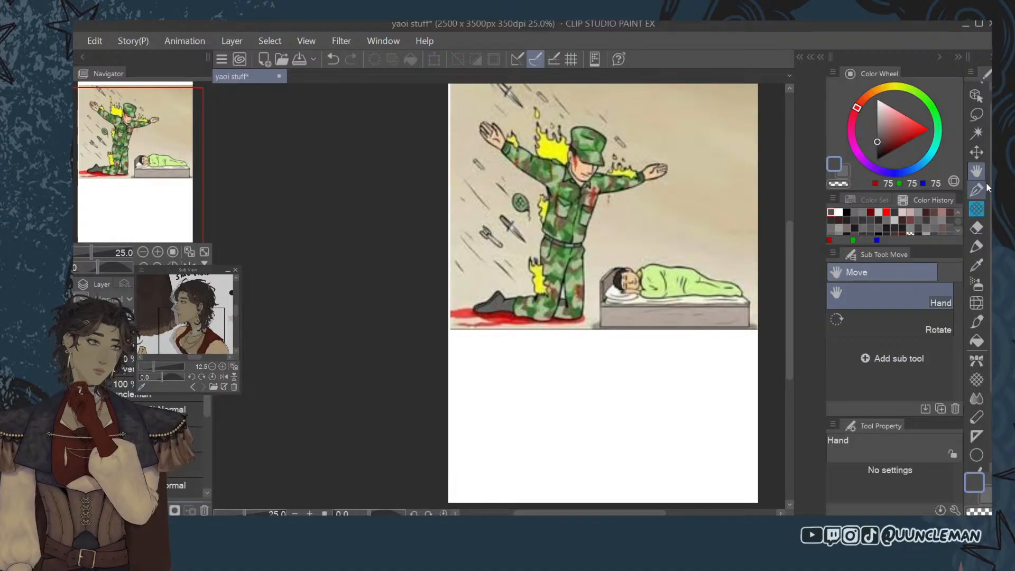
scroll(632, 244, down, 8)
scroll(638, 227, up, 10)
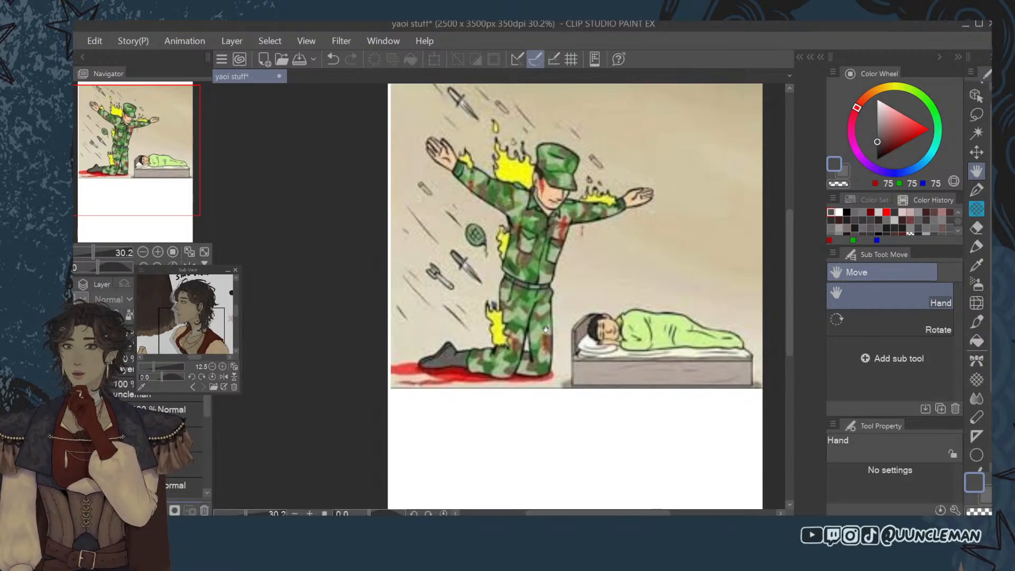
scroll(544, 325, down, 5)
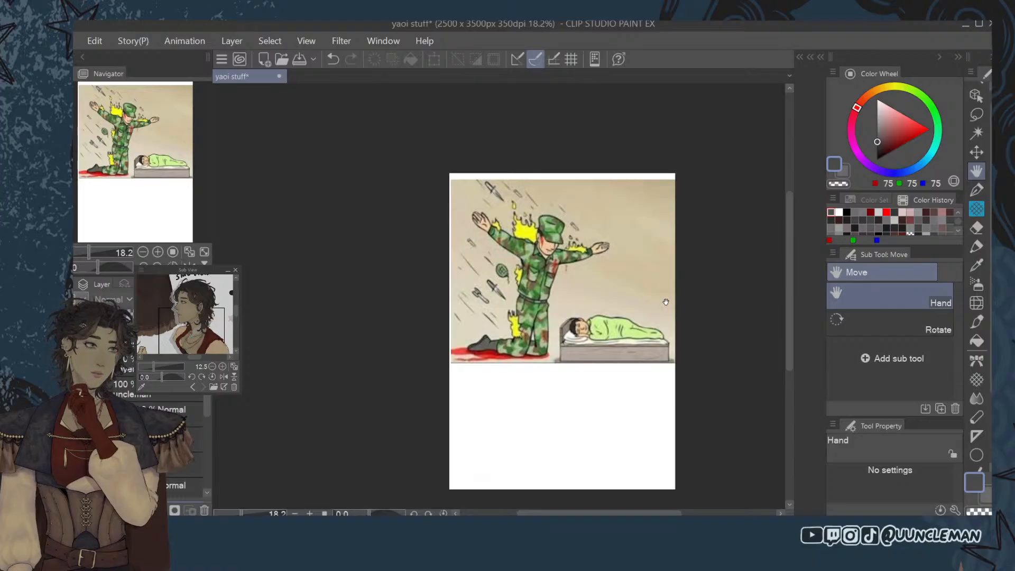
scroll(614, 351, up, 1)
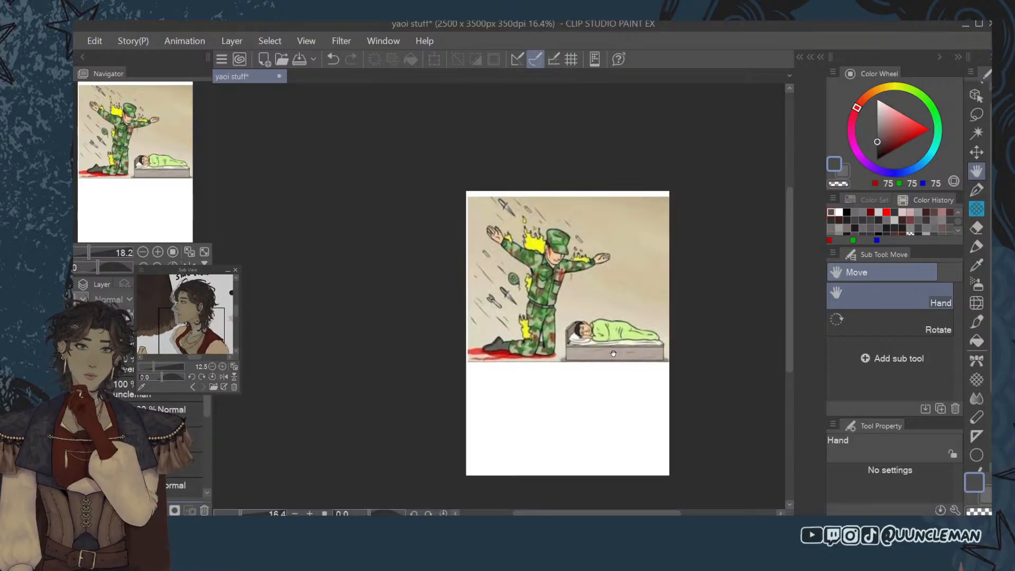
scroll(608, 353, up, 2)
scroll(605, 355, down, 3)
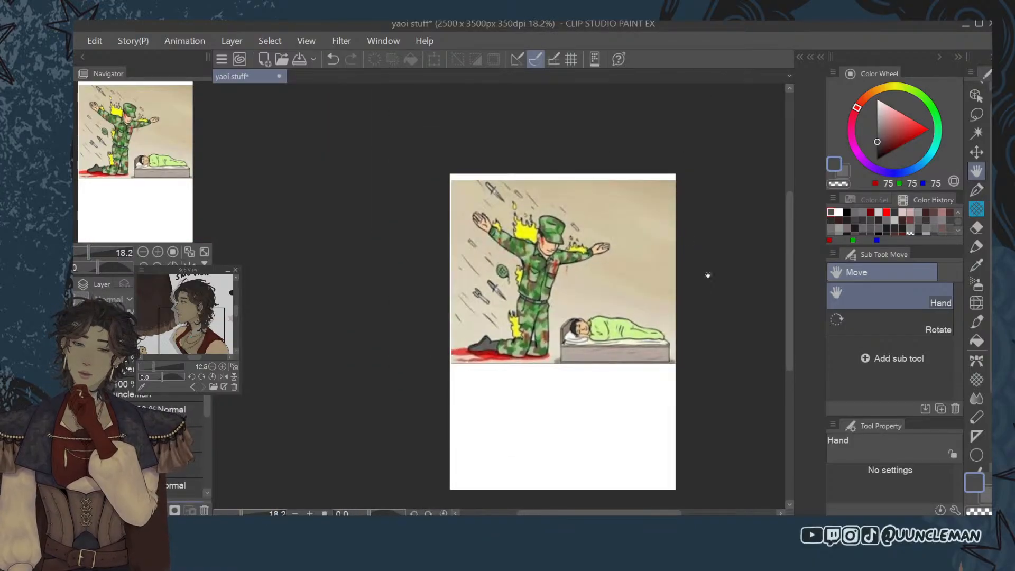
drag(711, 282, 700, 301)
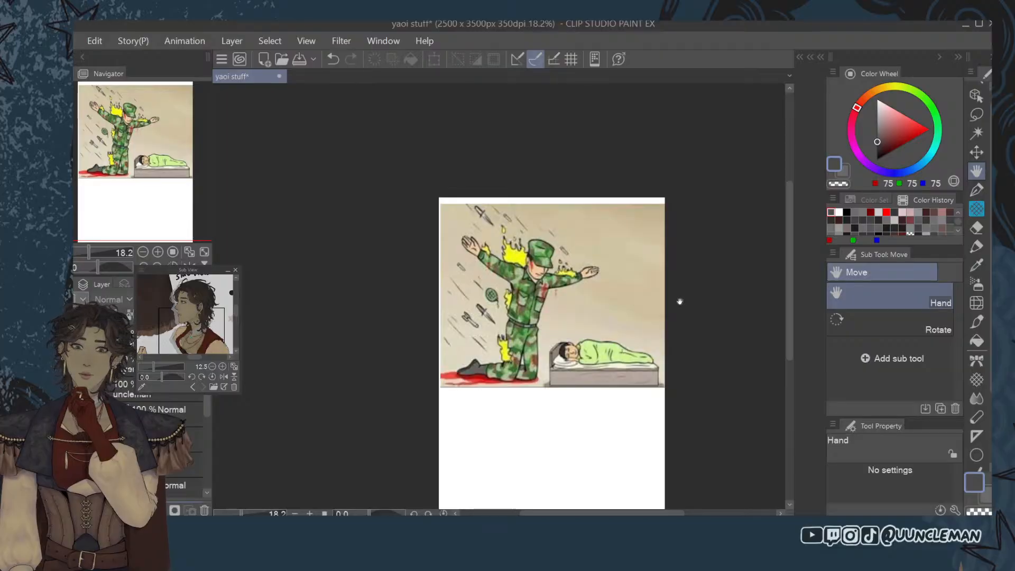
scroll(673, 301, up, 1)
scroll(673, 300, up, 1)
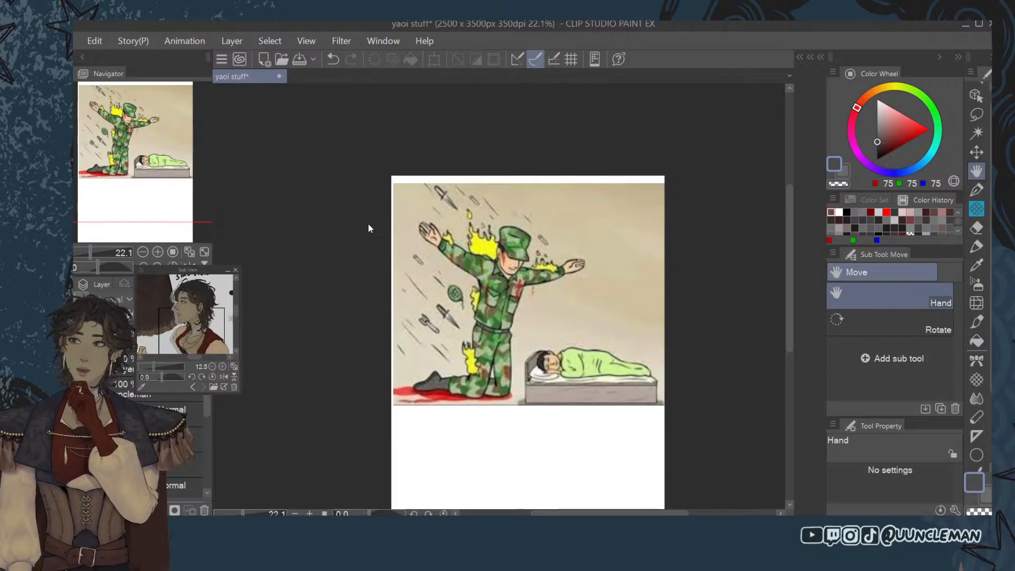
scroll(521, 293, down, 3)
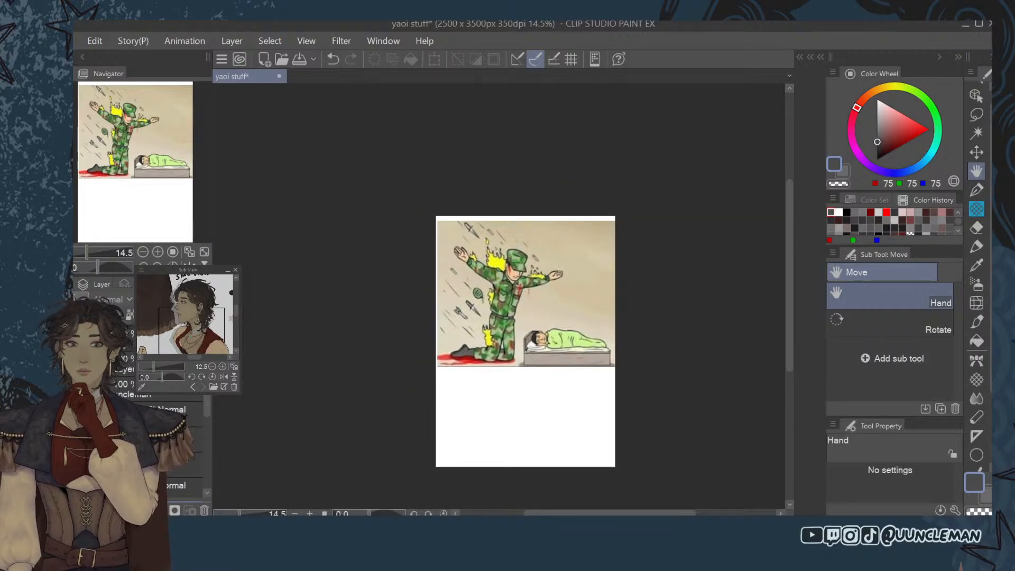
Hide the soldier cartoon's layer to clear the canvas.
click(83, 339)
click(83, 339)
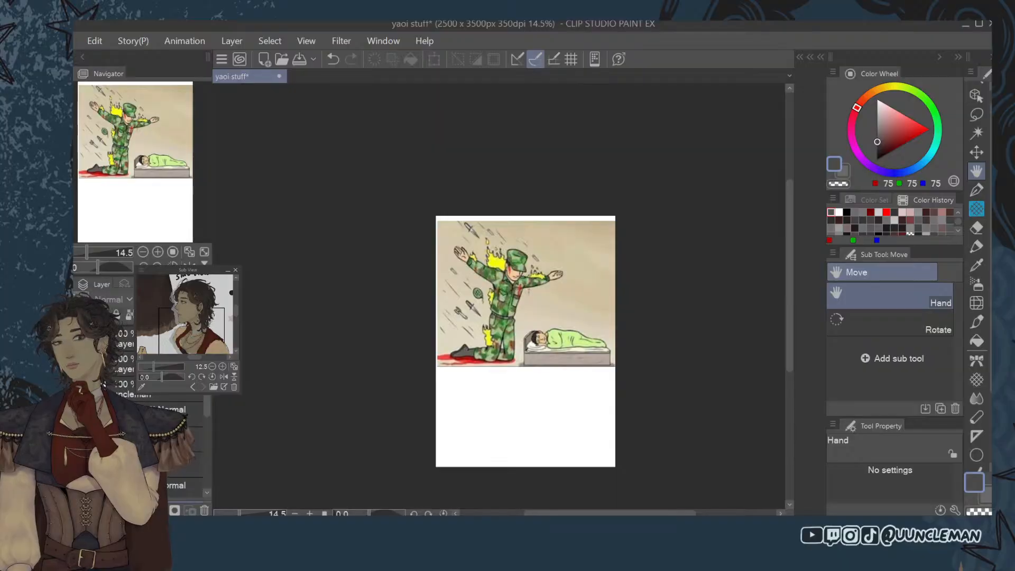
click(83, 339)
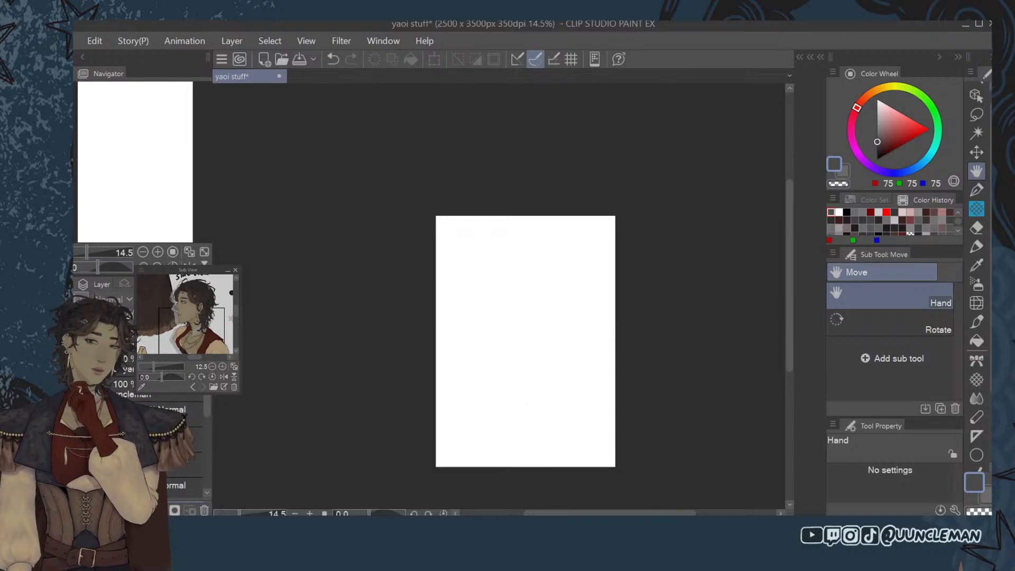
scroll(712, 399, down, 2)
scroll(711, 397, up, 2)
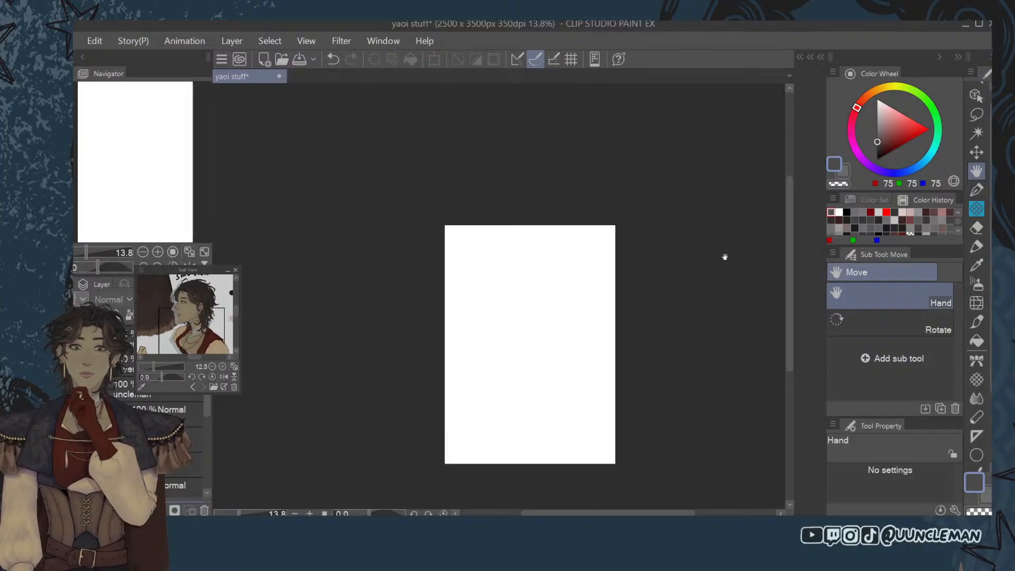
scroll(714, 267, down, 2)
scroll(705, 259, up, 3)
scroll(695, 266, down, 2)
scroll(664, 292, up, 2)
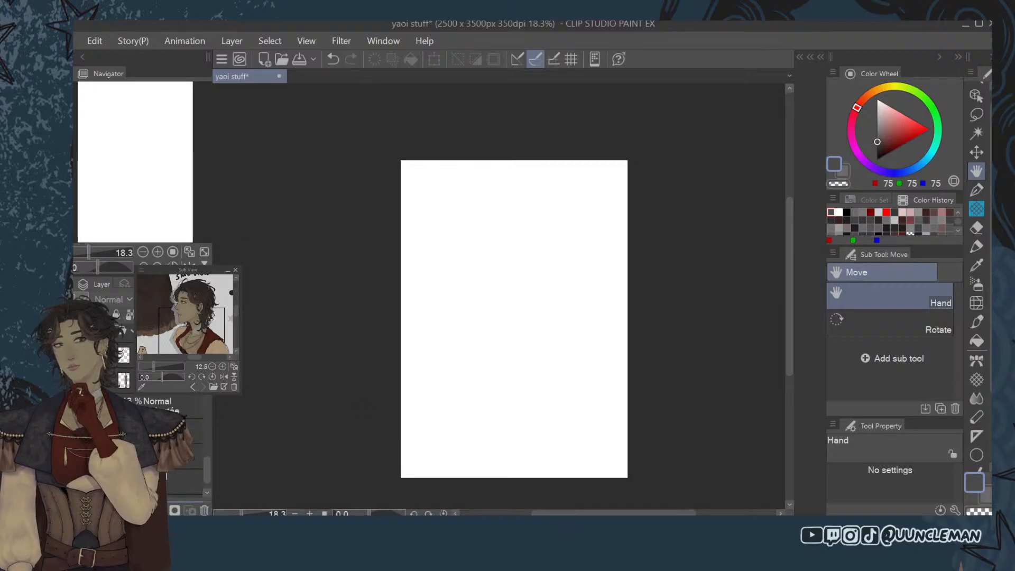
click(80, 406)
click(80, 406)
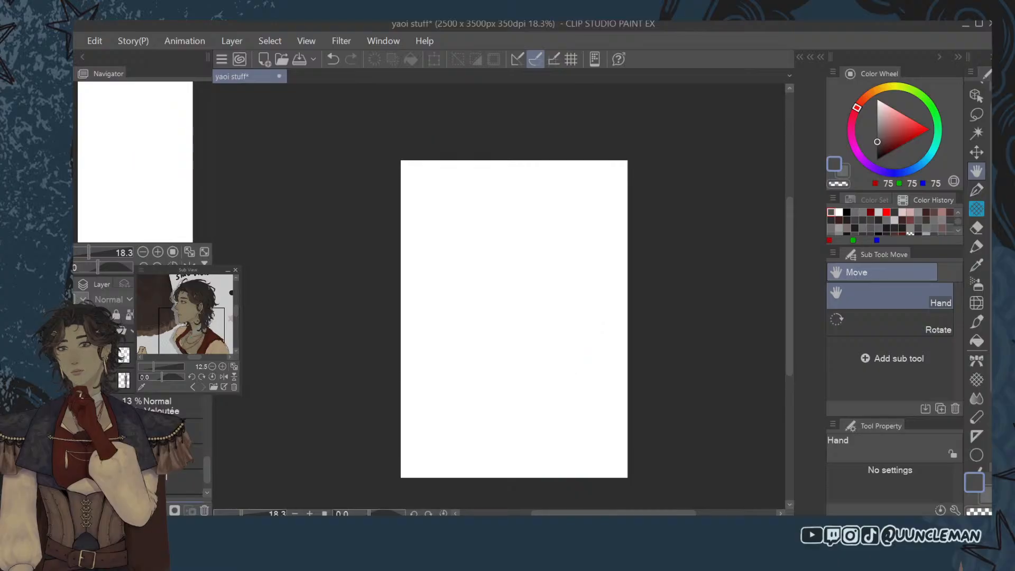
scroll(531, 364, up, 4)
scroll(531, 364, down, 7)
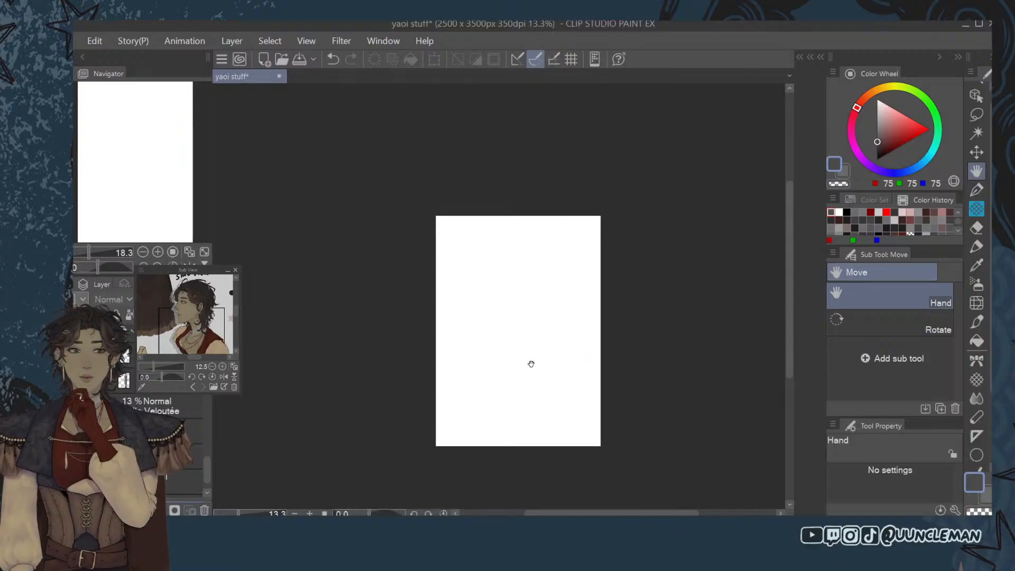
scroll(531, 363, up, 5)
scroll(531, 364, down, 2)
scroll(531, 364, up, 2)
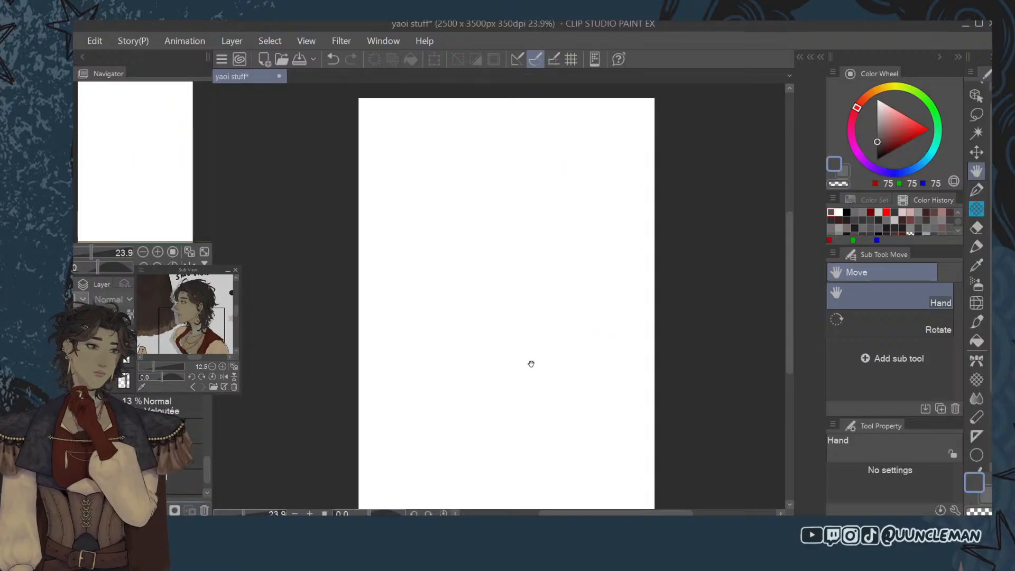
scroll(531, 363, down, 1)
scroll(531, 364, up, 2)
scroll(544, 324, down, 2)
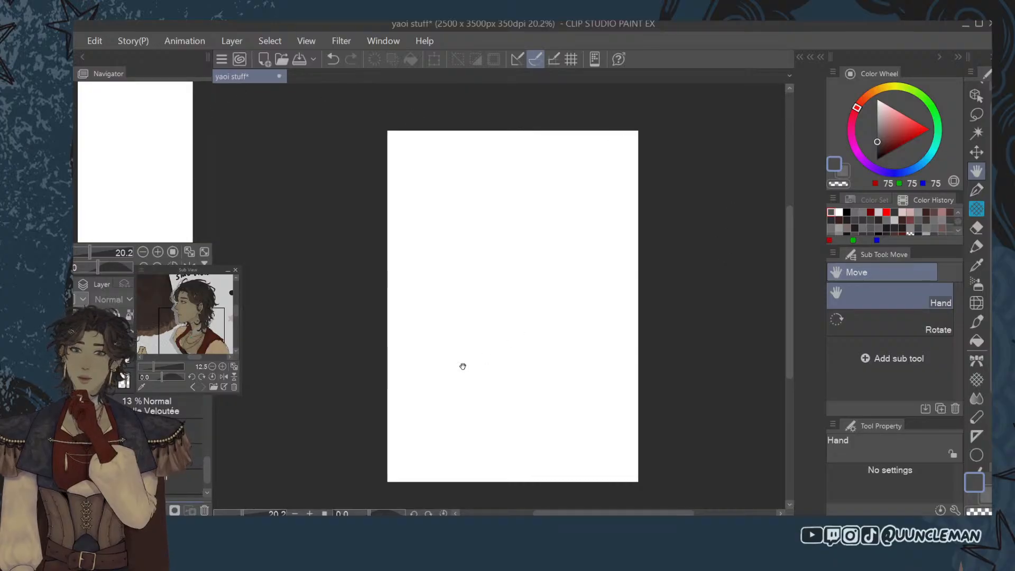
drag(514, 299, 584, 314)
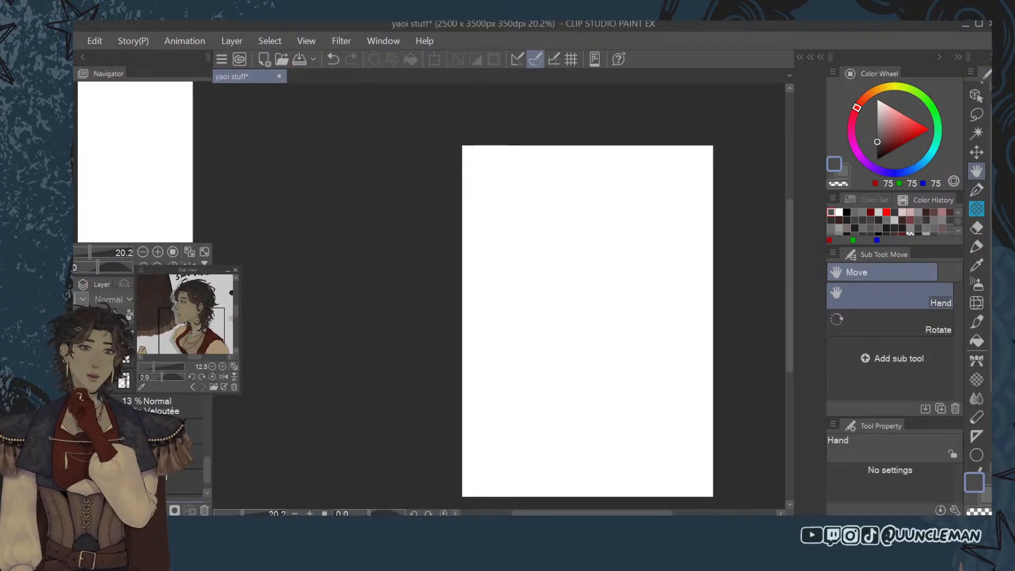
scroll(507, 315, down, 2)
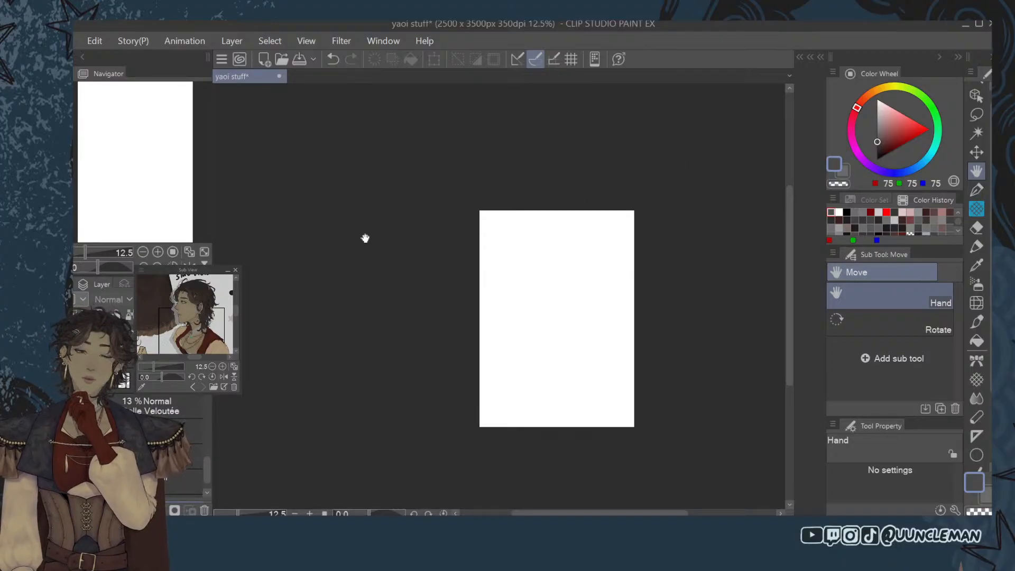
scroll(537, 337, up, 2)
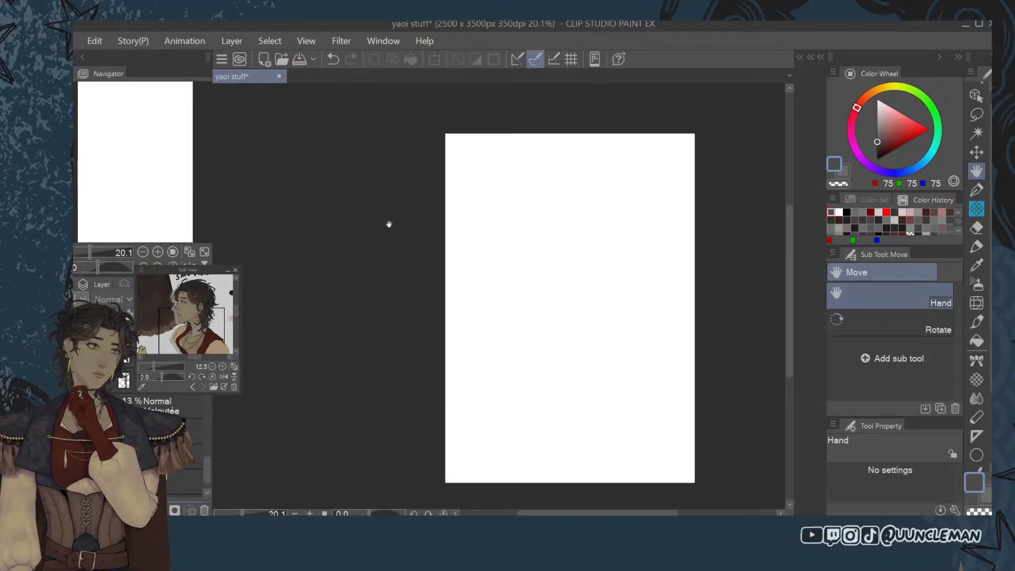
scroll(582, 287, down, 3)
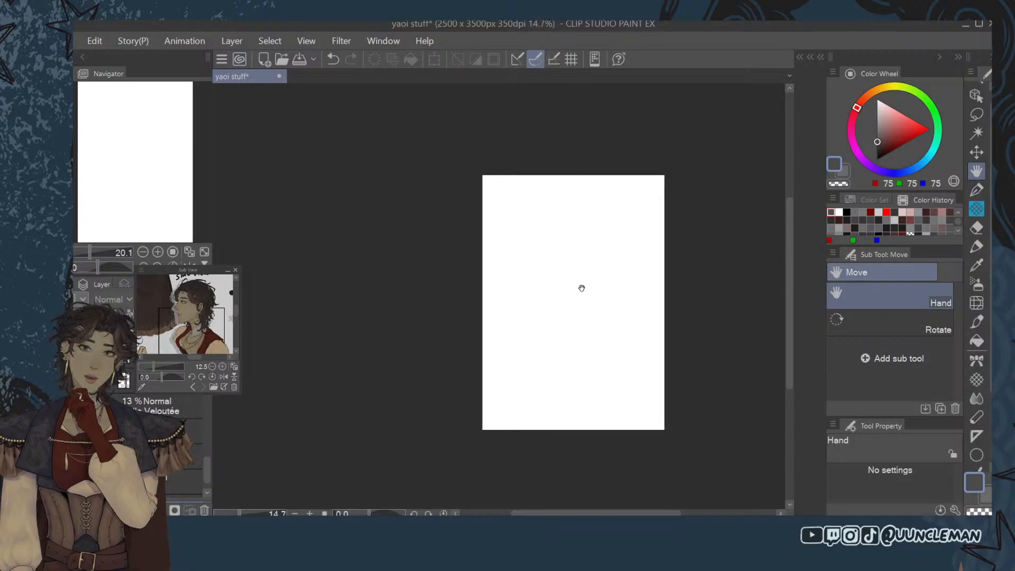
scroll(581, 288, up, 2)
scroll(582, 288, up, 2)
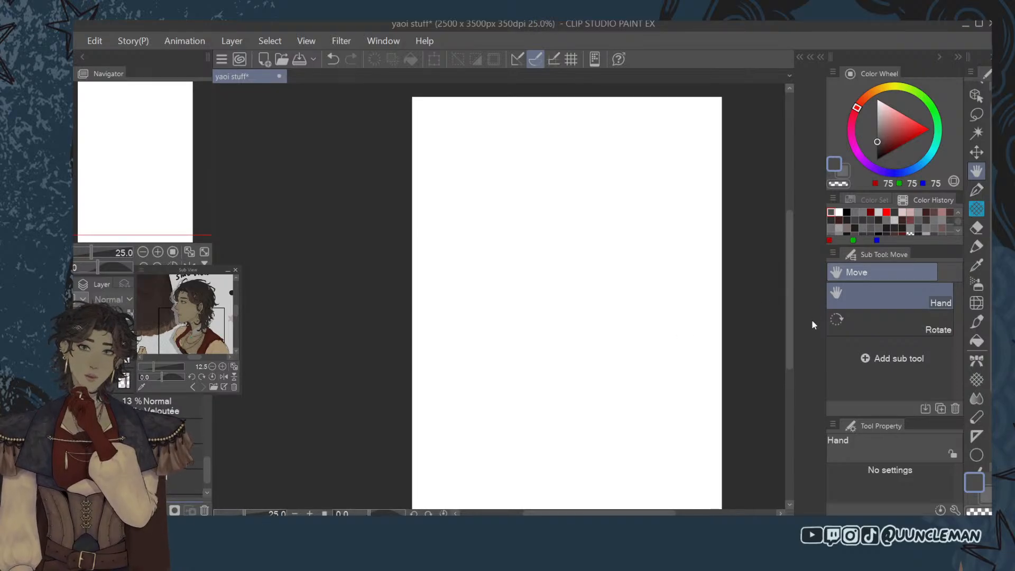
scroll(722, 232, up, 1)
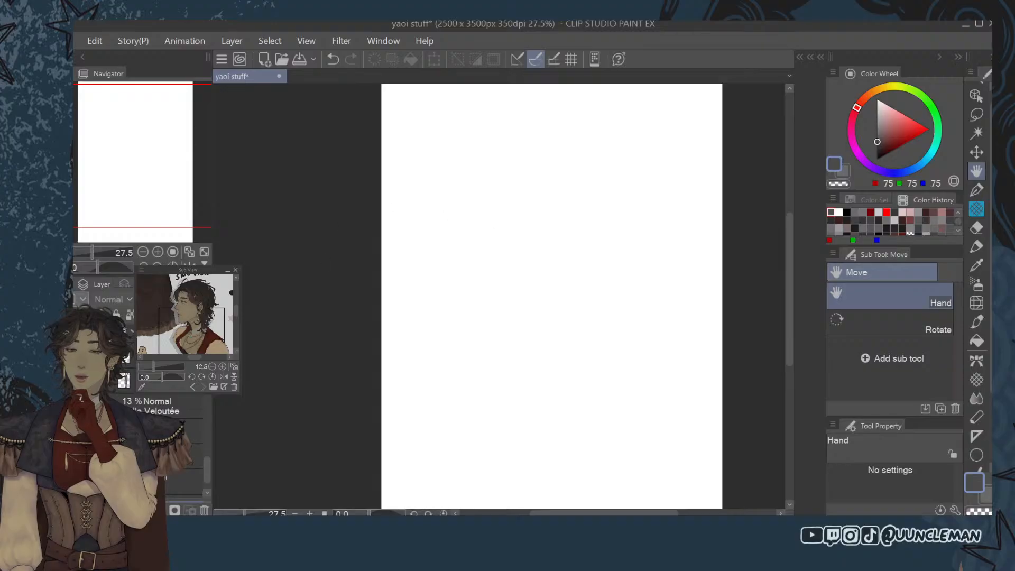
scroll(142, 423, up, 5)
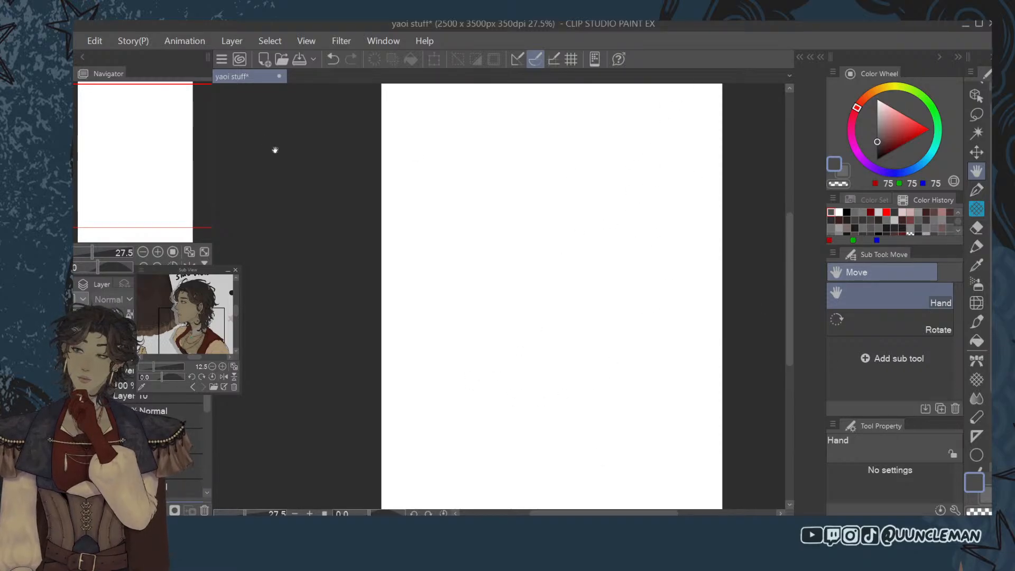
scroll(709, 416, down, 2)
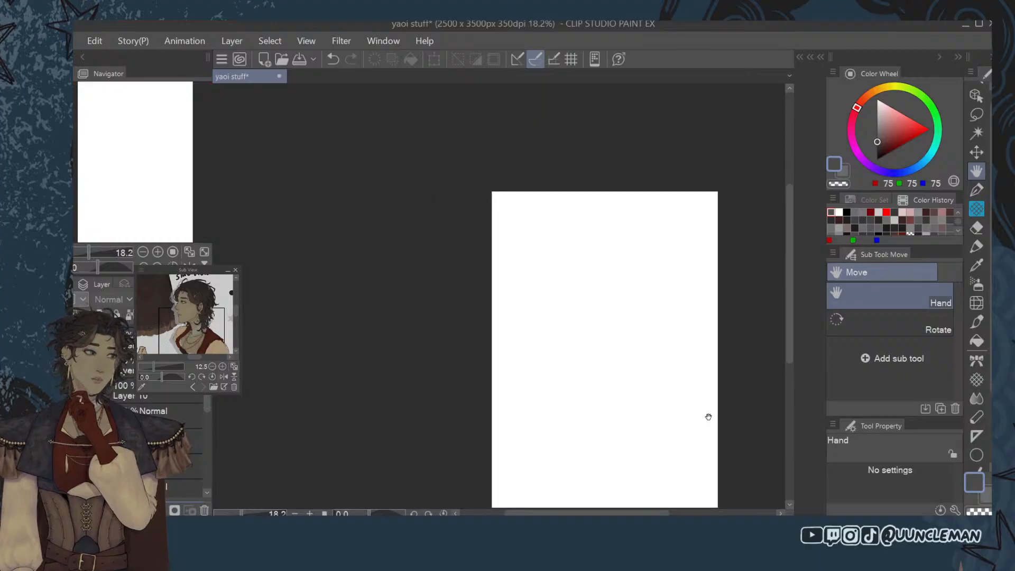
scroll(498, 249, up, 1)
scroll(497, 249, down, 1)
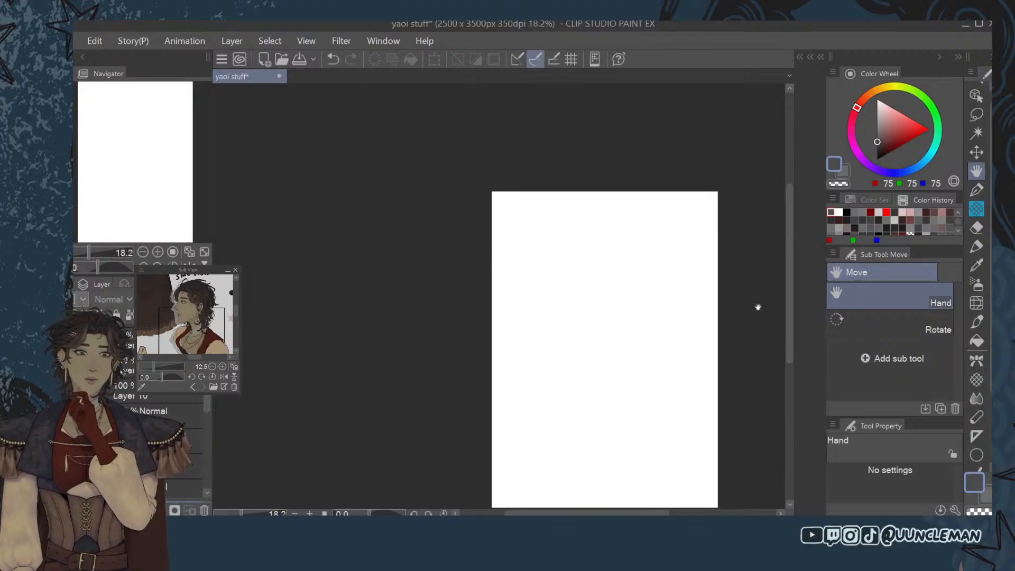
Show the crying profile's line art, black fill and grey tone layers again and review the full figure.
scroll(758, 307, up, 1)
scroll(759, 307, up, 1)
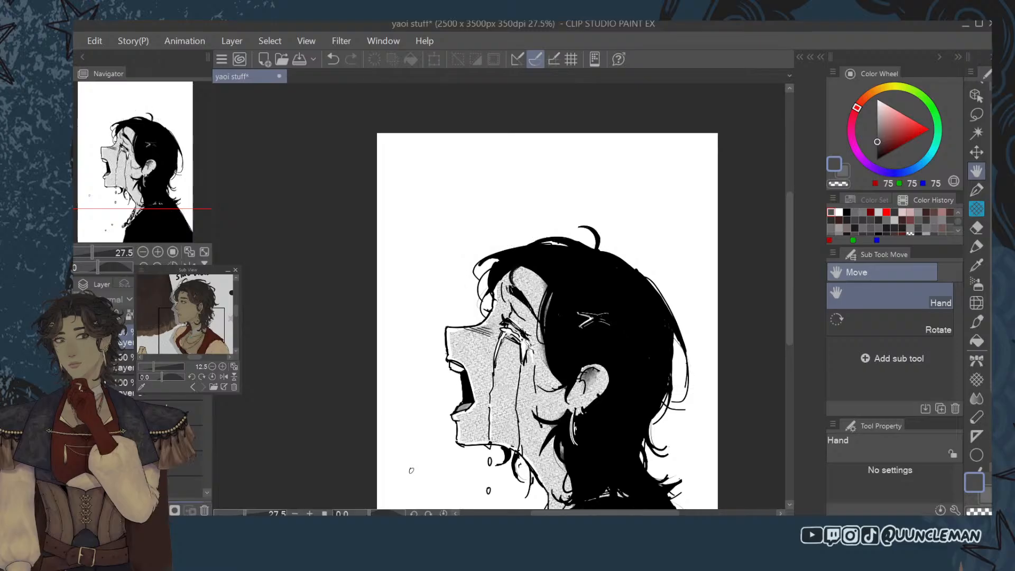
scroll(564, 363, down, 3)
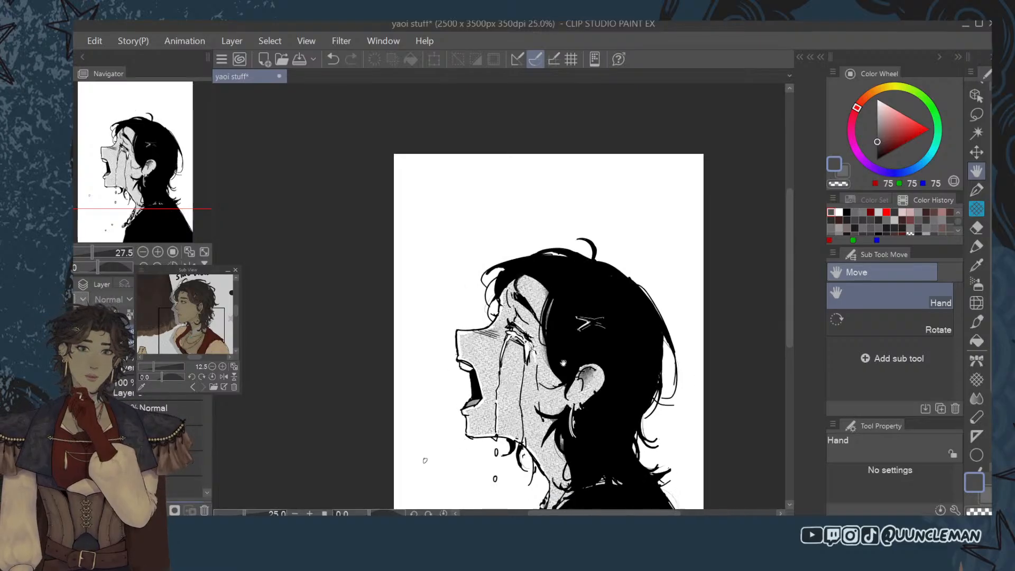
drag(582, 417, 567, 357)
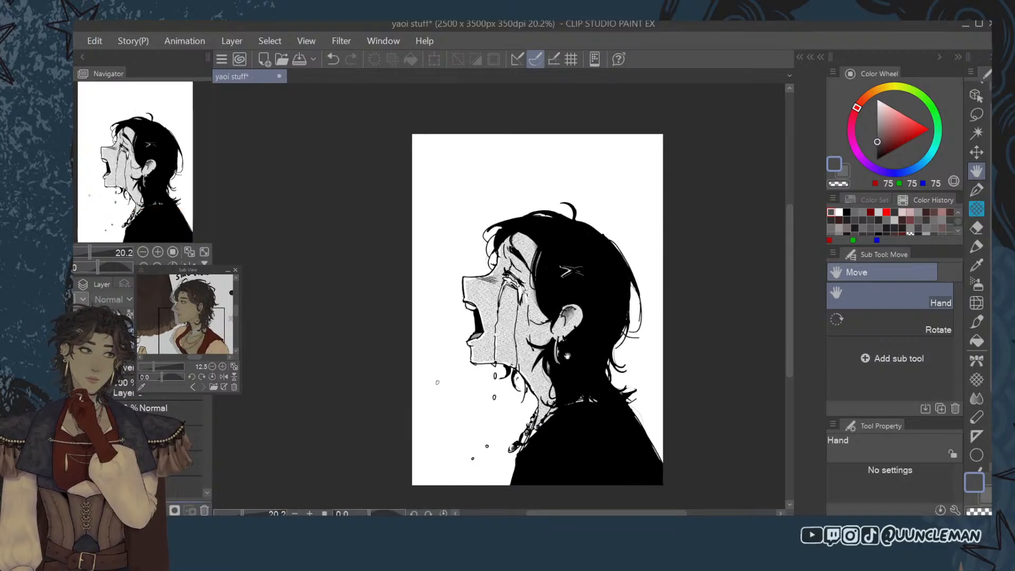